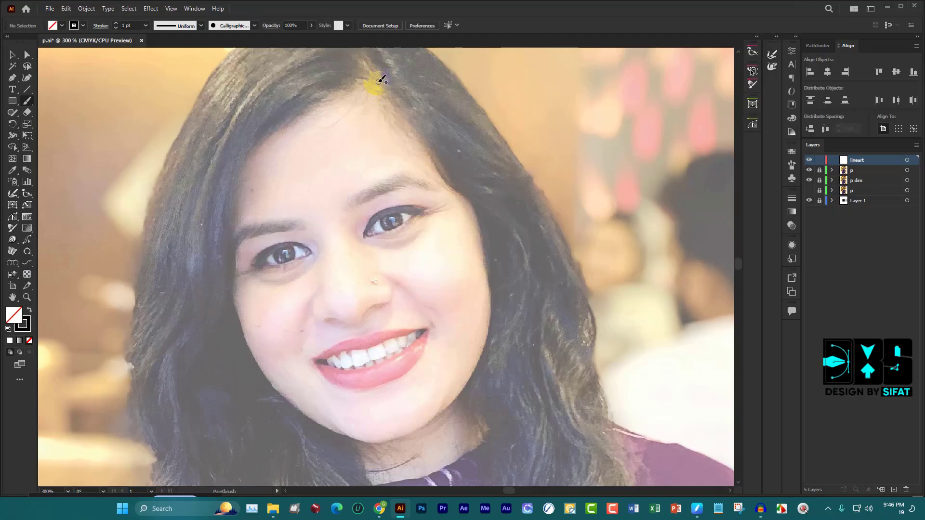
Try a hairline brush stroke, undo it, and zoom in on the face
drag(388, 94, 433, 153)
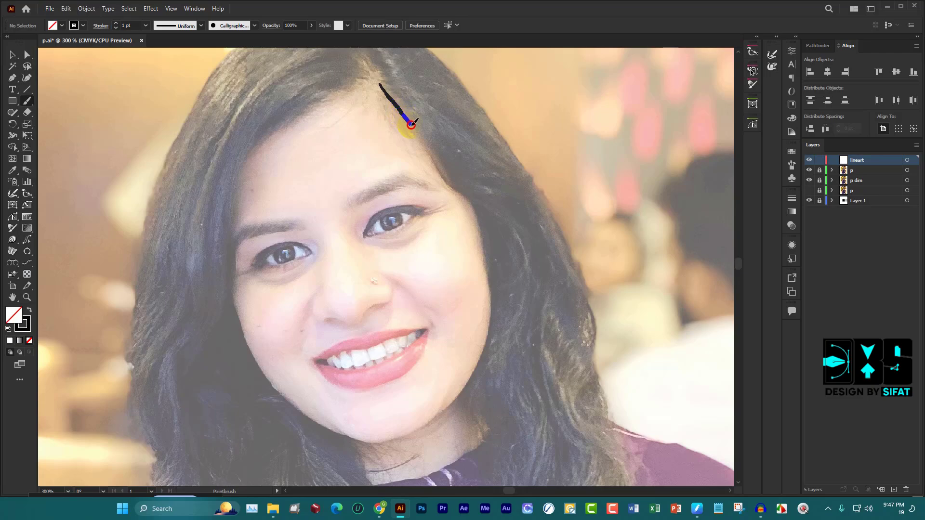
key(ctrl+z)
middle_click(515, 279)
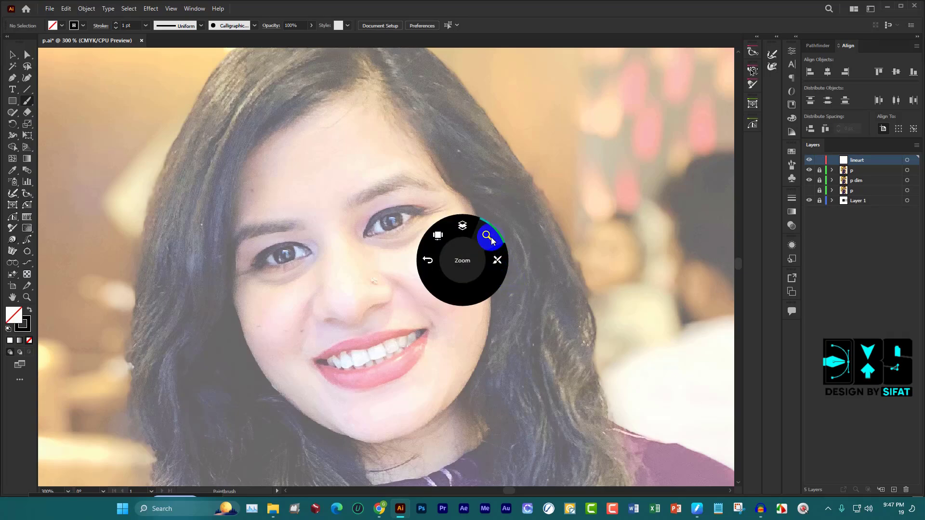
click(470, 187)
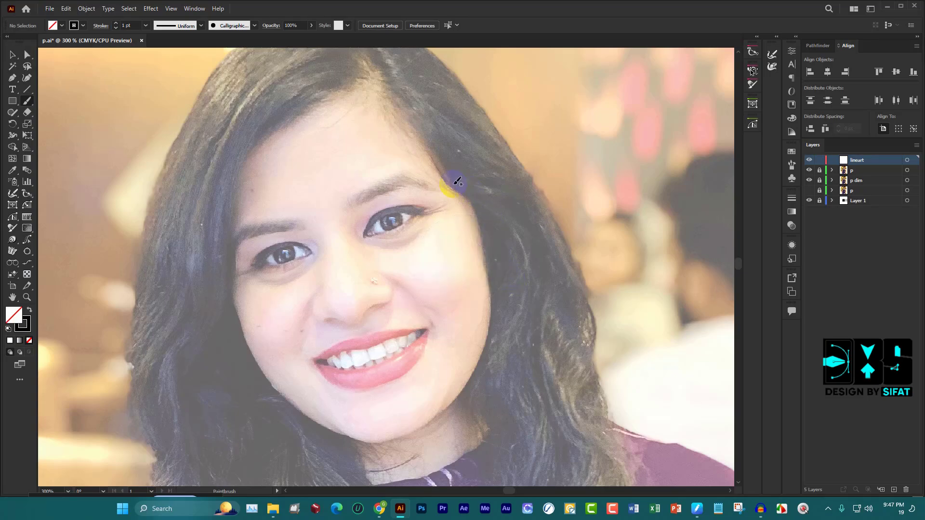
scroll(455, 185, up, 1)
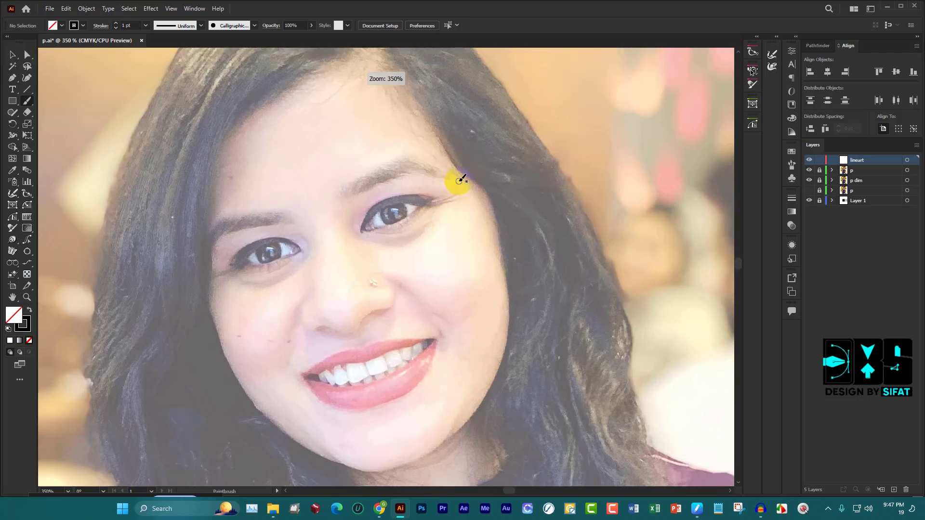
scroll(470, 181, up, 1)
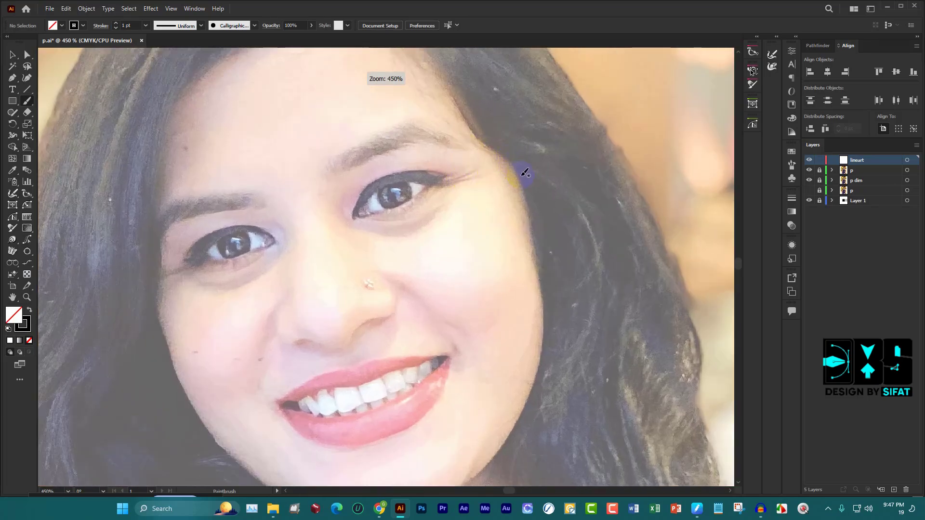
Test two brush strokes down the right cheek edge and undo both
drag(511, 172, 520, 236)
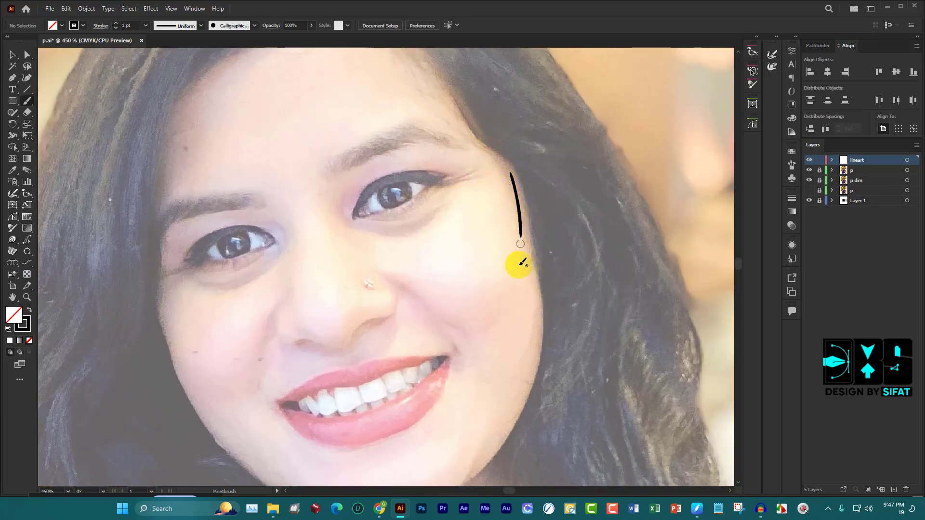
key(ctrl+z)
drag(529, 185, 530, 236)
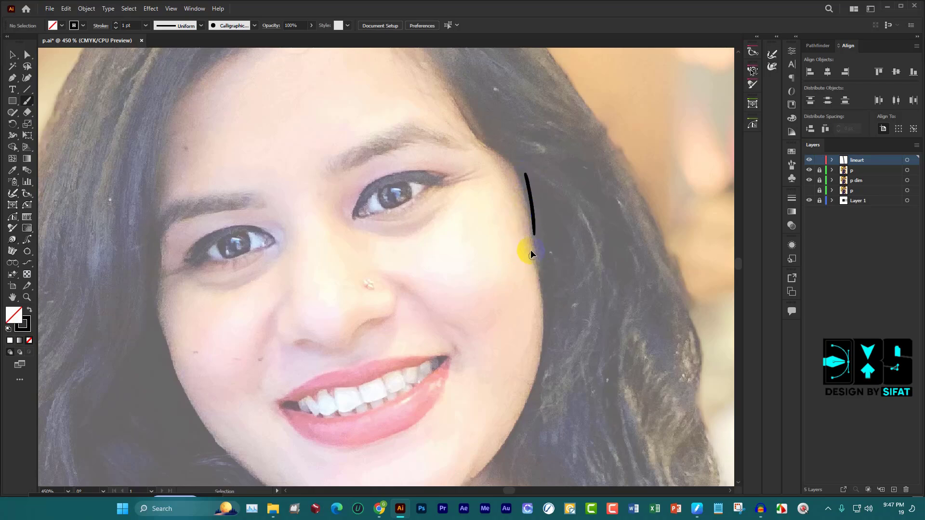
key(ctrl+z)
scroll(521, 213, down, 2)
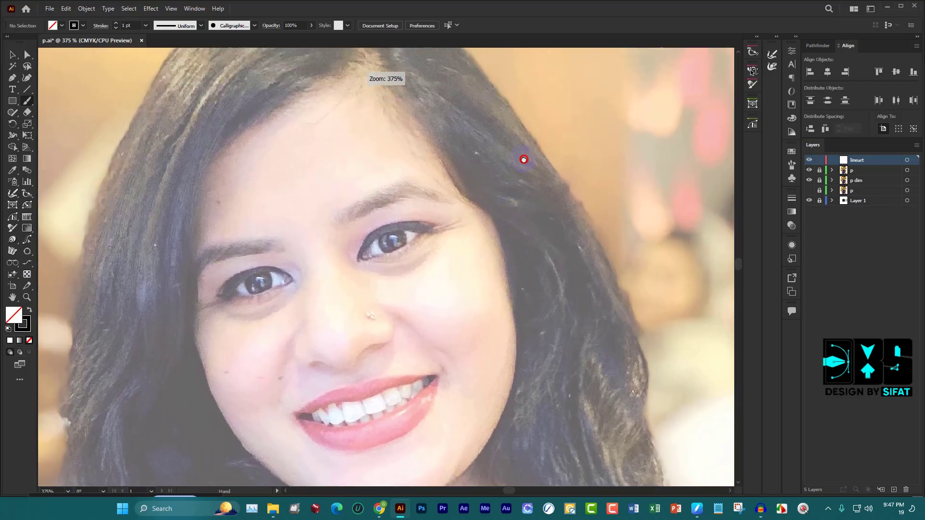
Paint one stroke tracing the right face outline from the parting down to the jaw
drag(512, 135, 528, 179)
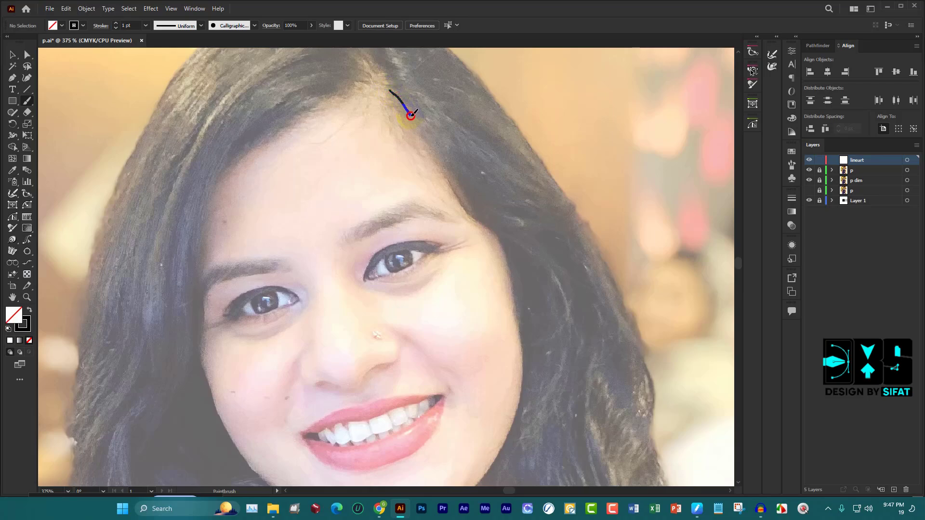
mouse_move(411, 115)
mouse_down()
mouse_move(506, 271)
mouse_move(522, 402)
mouse_move(497, 459)
mouse_up()
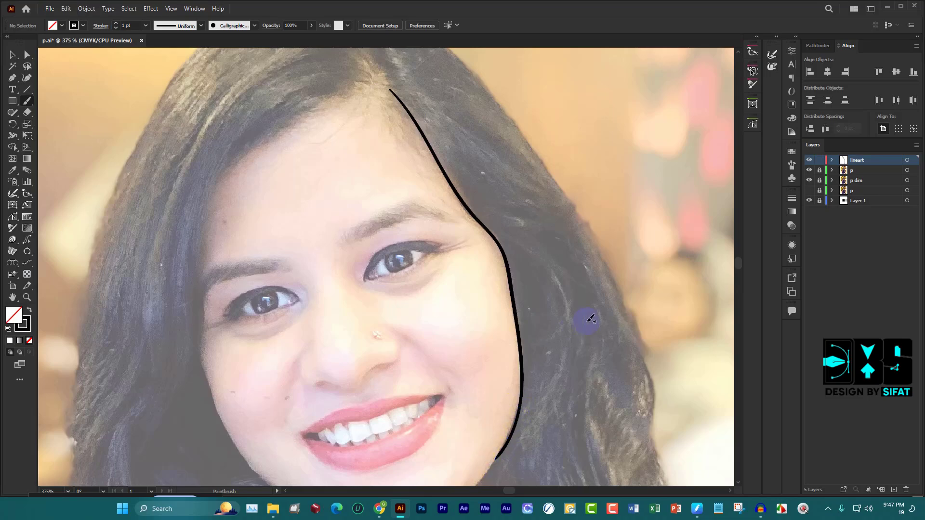
drag(594, 308, 640, 137)
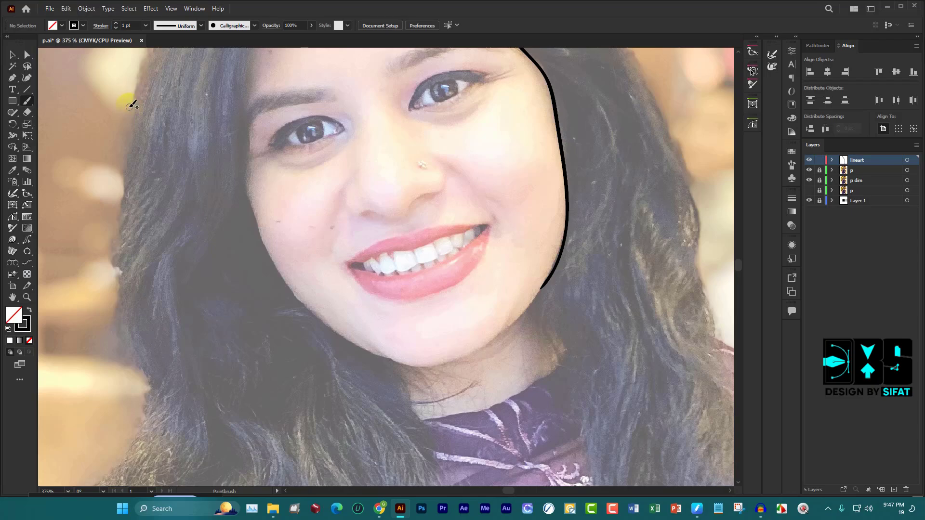
Draw a Pen path from the parting along the left hairline, curving down the cheek toward the chin
click(12, 77)
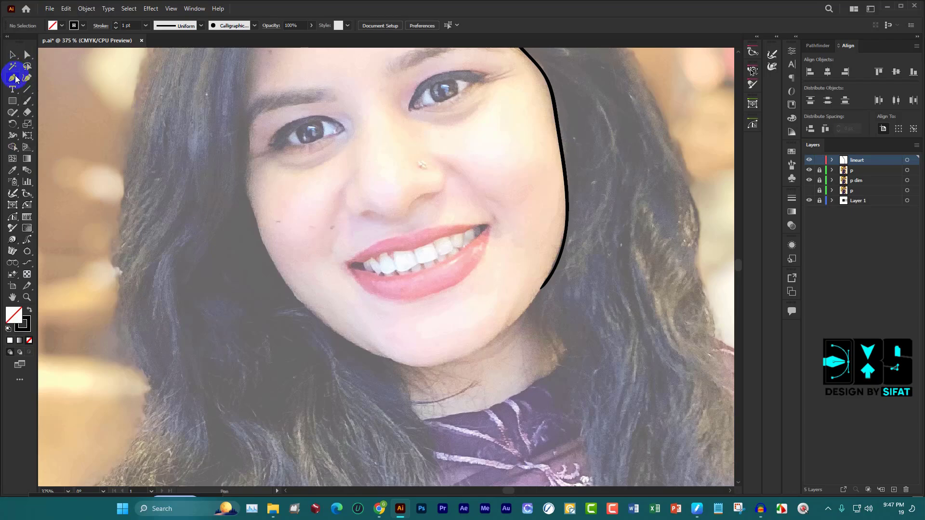
scroll(154, 217, up, 5)
scroll(268, 202, up, 2)
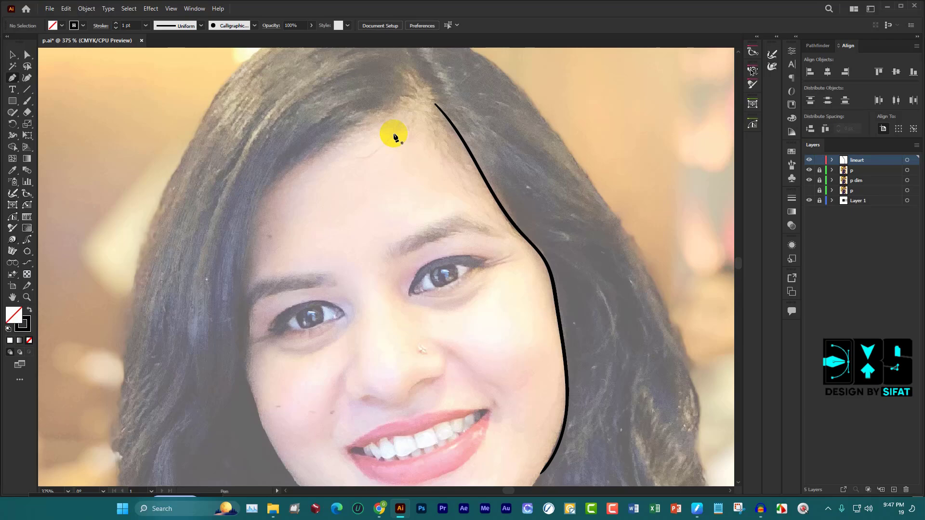
click(395, 104)
click(284, 167)
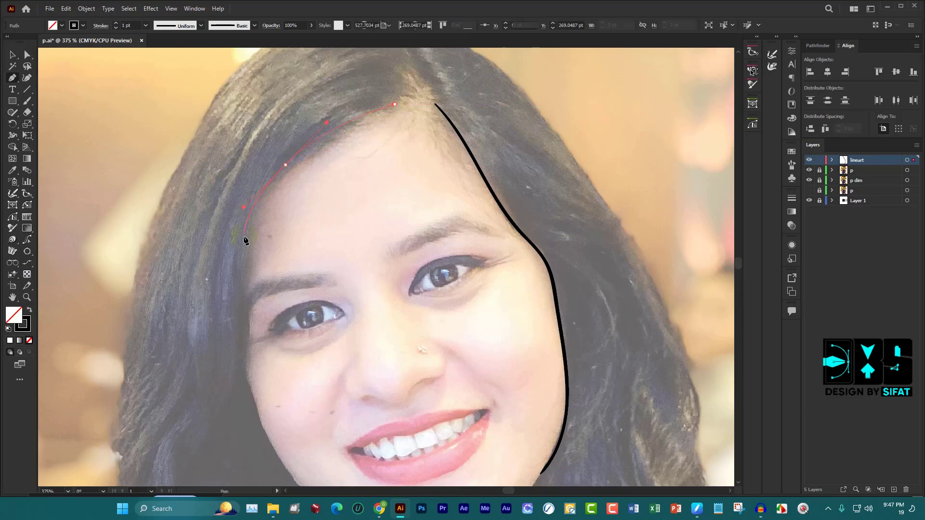
drag(246, 377, 248, 405)
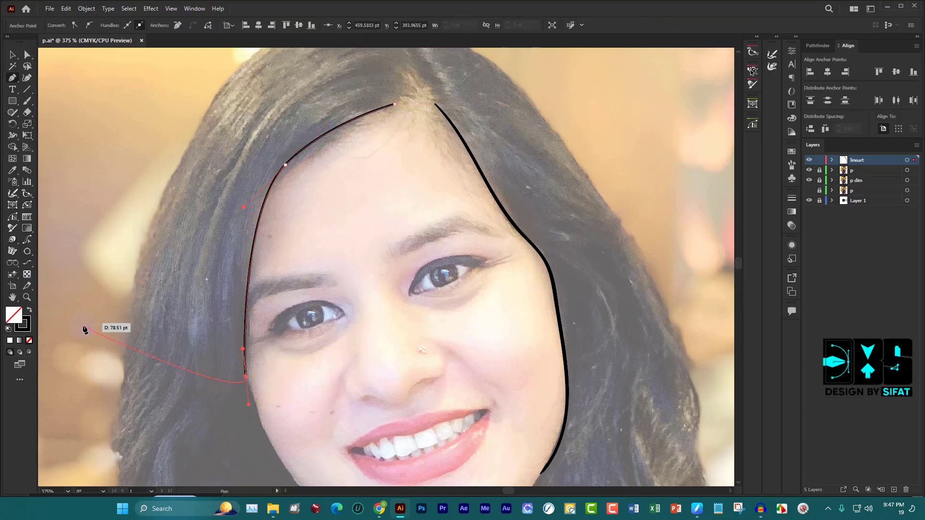
scroll(306, 434, down, 3)
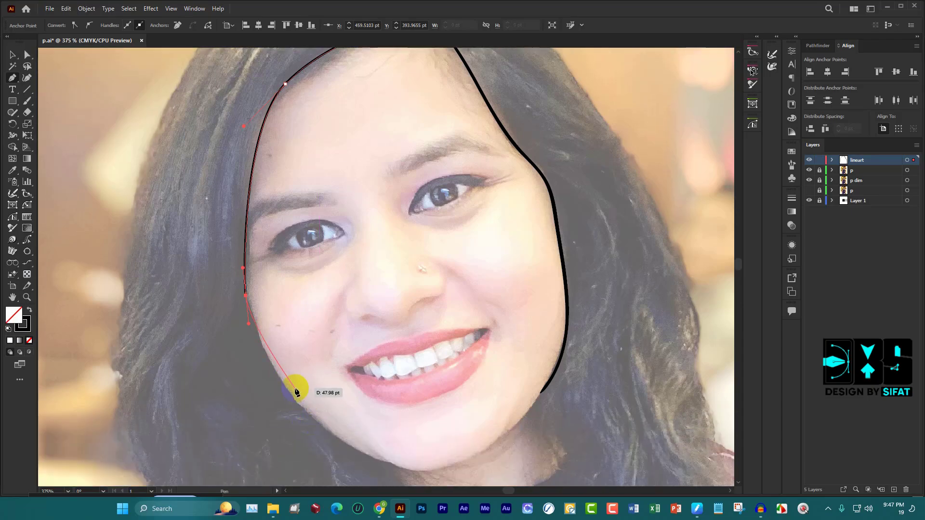
drag(301, 407, 333, 432)
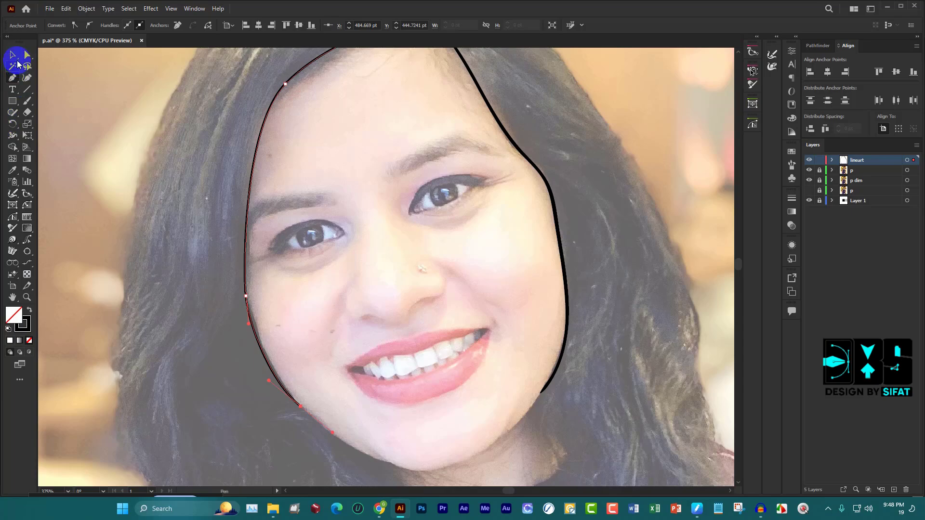
click(13, 66)
click(299, 82)
scroll(299, 82, up, 2)
scroll(308, 105, up, 2)
Select the left face outline and give it Width Profile 1
key(v)
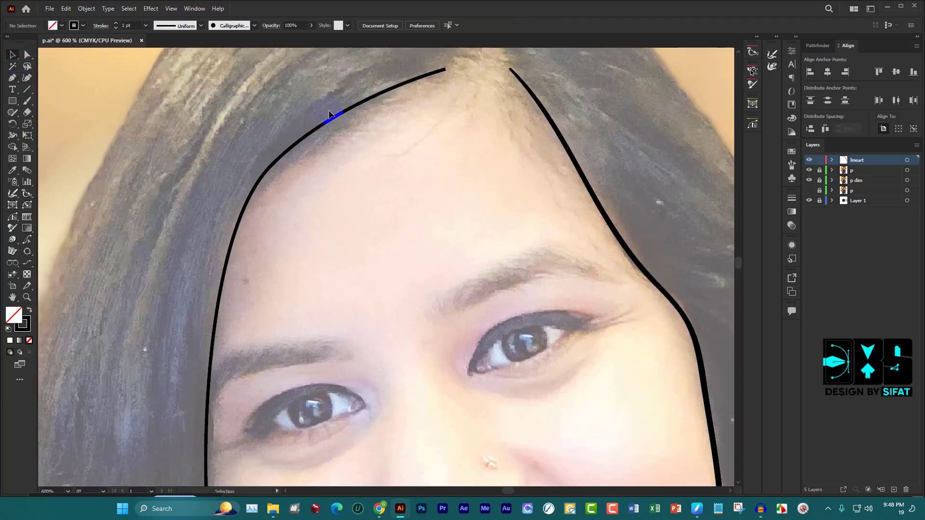
drag(376, 169, 328, 115)
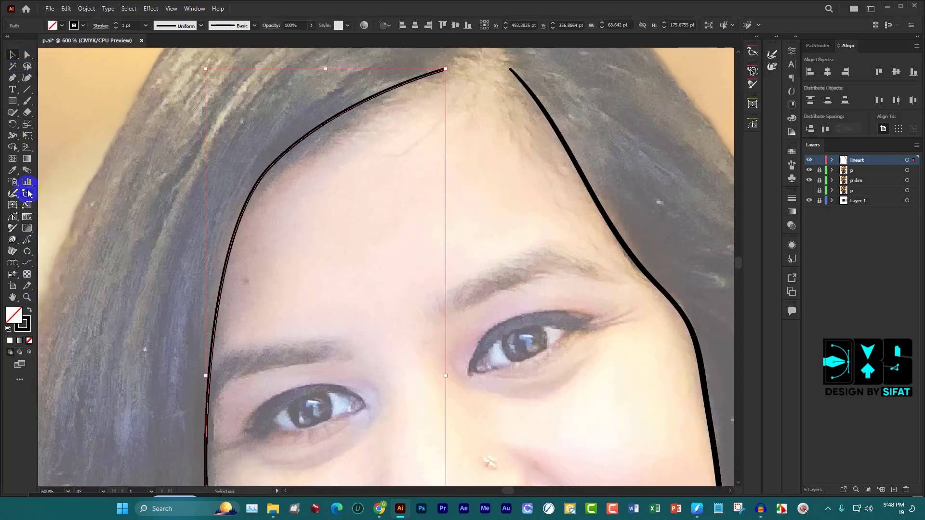
click(201, 26)
click(185, 56)
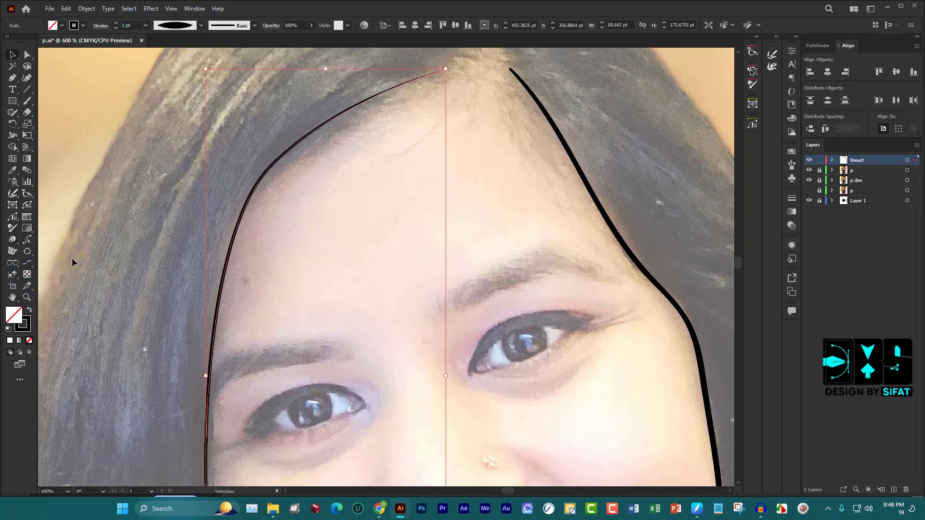
Thicken part of the left outline with the Width tool, then reselect it
click(13, 227)
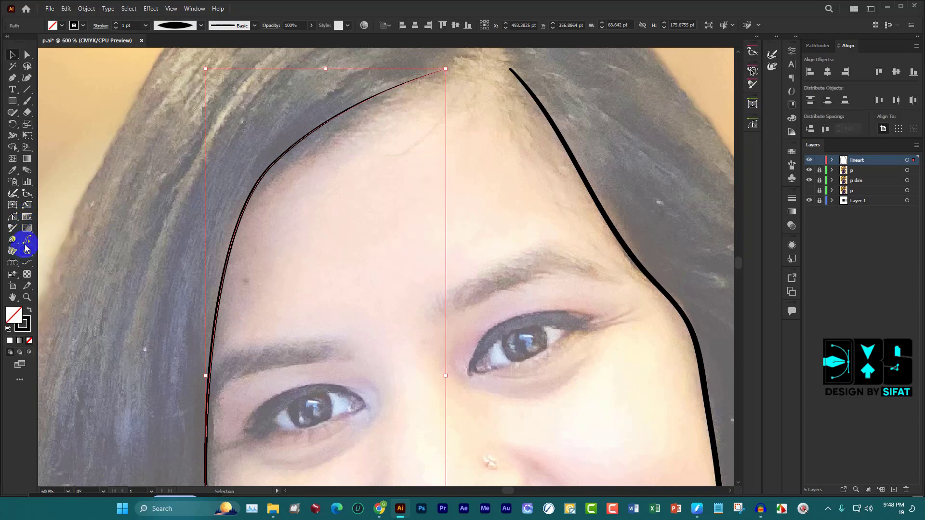
click(13, 193)
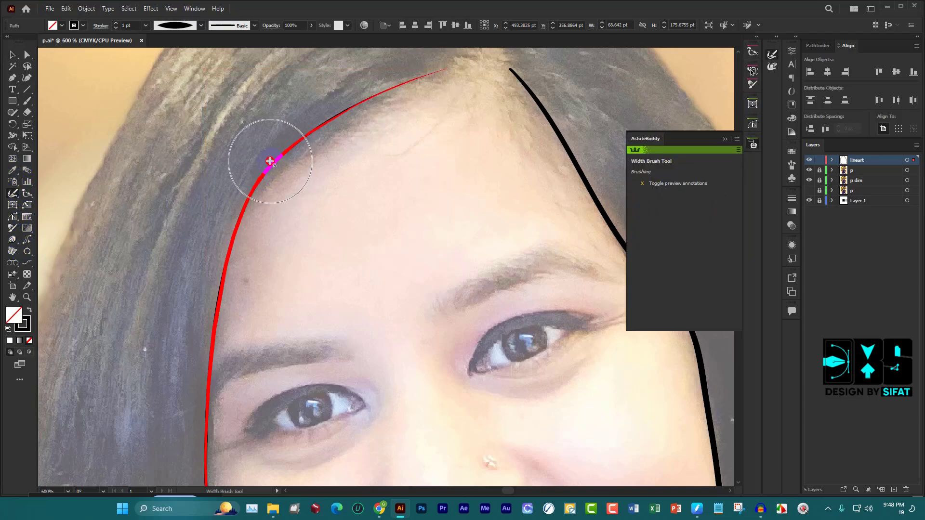
click(270, 161)
click(12, 55)
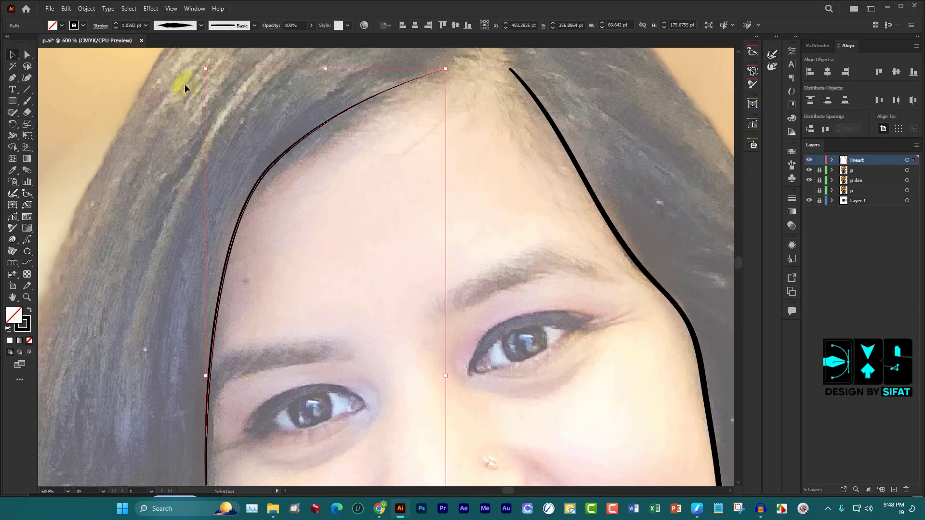
click(202, 87)
click(330, 185)
Delete the left outline and eyedrop the right face line's 1 pt stroke
key(Delete)
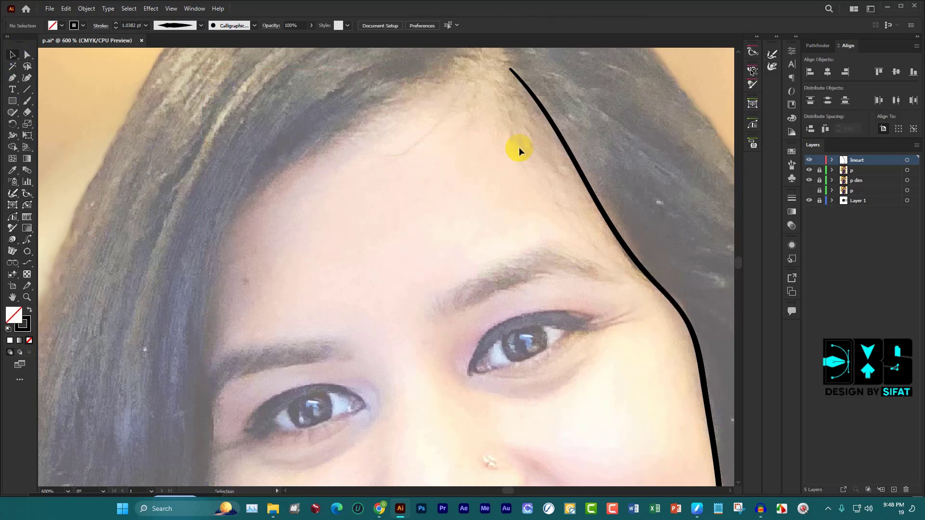
alt+scroll(409, 155, down, 2)
alt+scroll(409, 155, down, 2)
key(i)
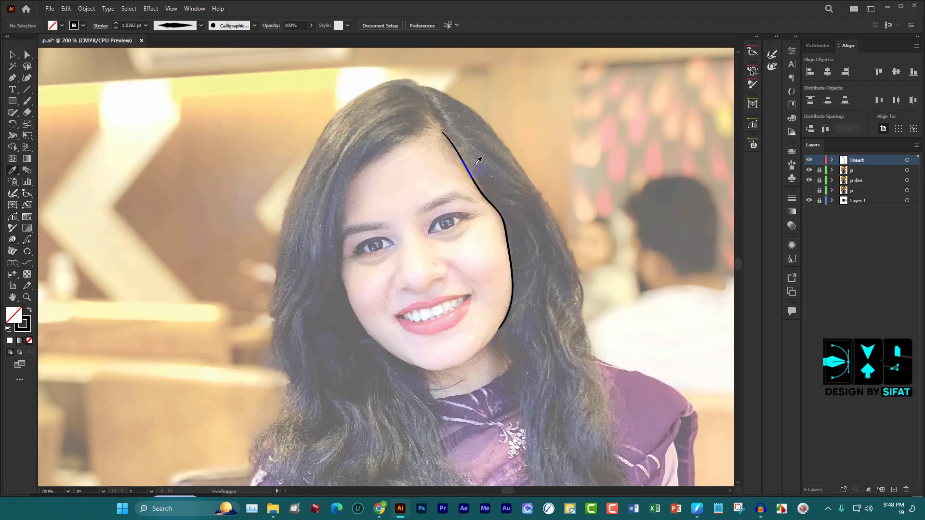
click(472, 165)
Return to the Paintbrush with the sampled 1 pt uniform stroke, adjusting the zoom
alt+scroll(498, 289, up, 3)
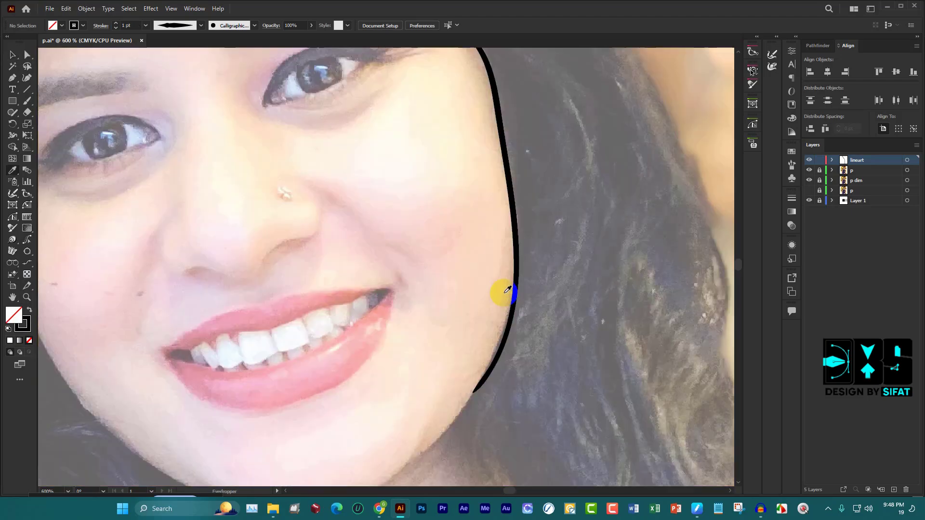
scroll(505, 260, down, 1)
key(b)
alt+scroll(501, 241, down, 1)
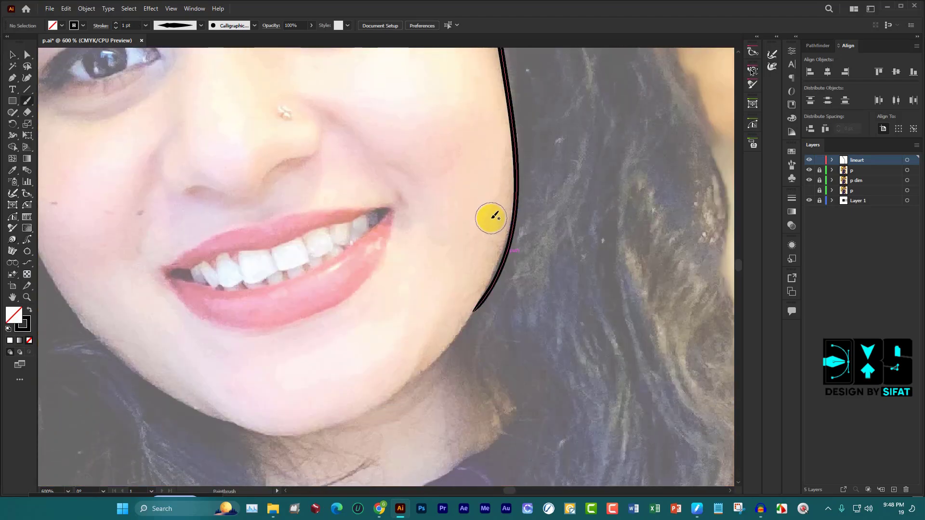
alt+scroll(495, 217, down, 1)
alt+scroll(471, 220, down, 1)
alt+scroll(463, 304, up, 1)
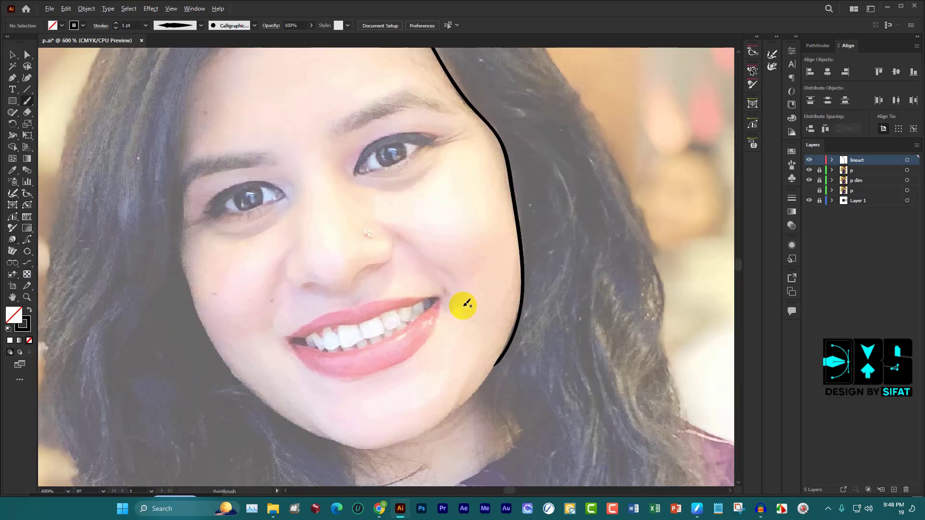
alt+scroll(463, 304, up, 1)
alt+scroll(463, 305, down, 3)
scroll(419, 215, up, 2)
alt+scroll(419, 207, up, 2)
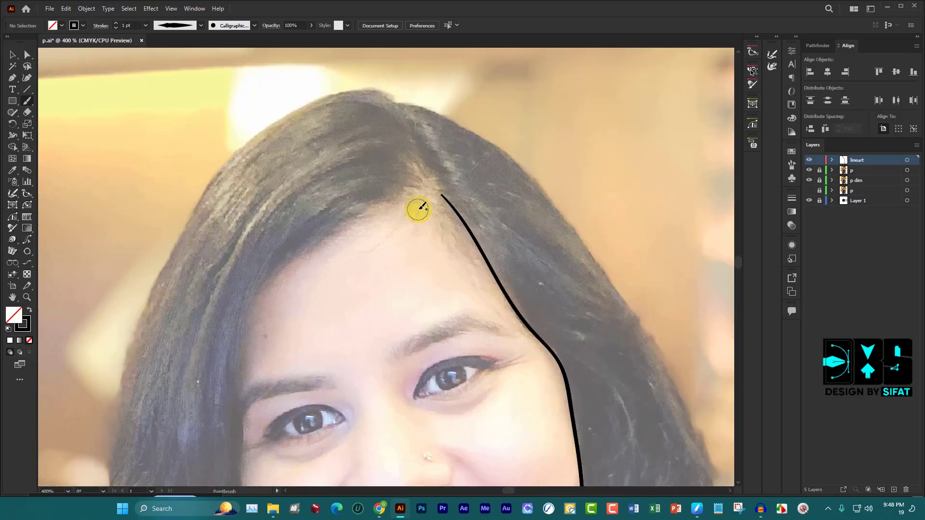
alt+scroll(425, 185, up, 1)
scroll(426, 149, down, 1)
scroll(421, 135, down, 1)
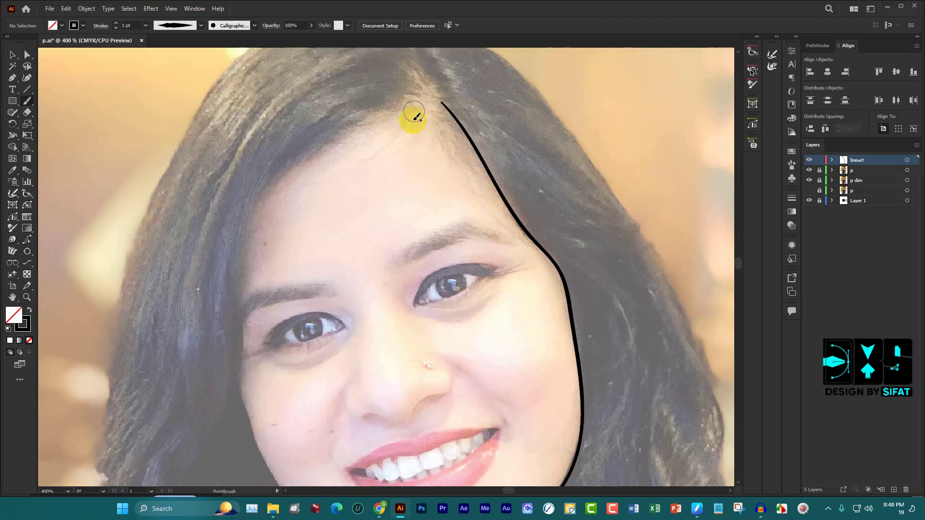
scroll(413, 116, down, 1)
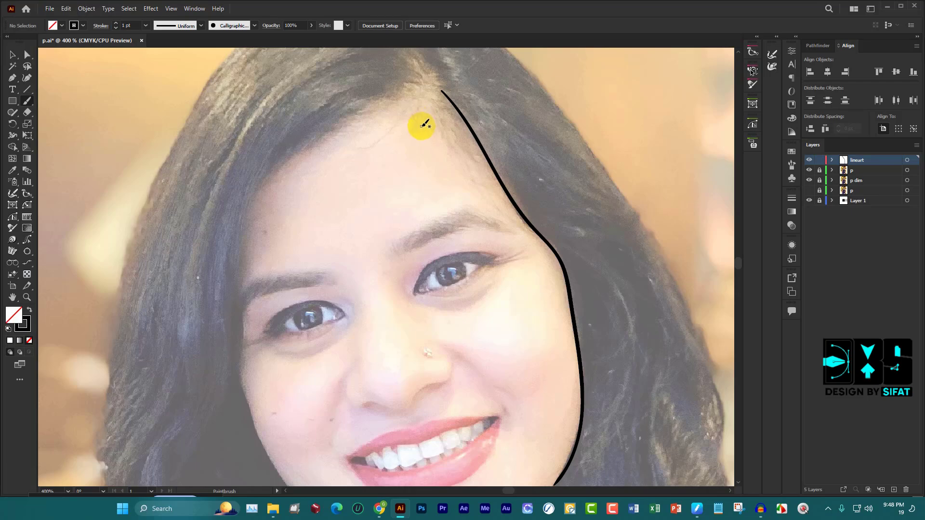
Paint several short strokes extending the right face contour up to the hair parting
drag(442, 92, 436, 96)
drag(428, 111, 439, 106)
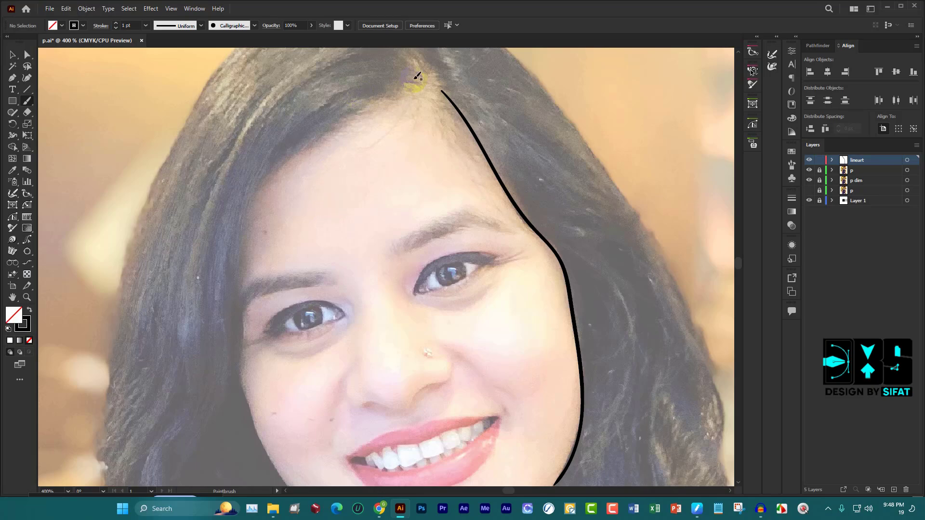
drag(451, 103, 453, 116)
drag(441, 91, 448, 97)
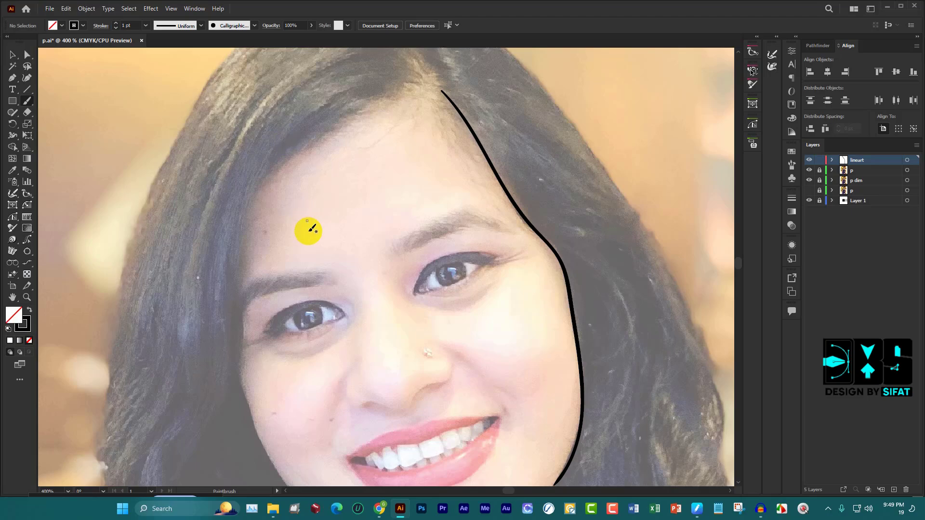
drag(446, 95, 441, 84)
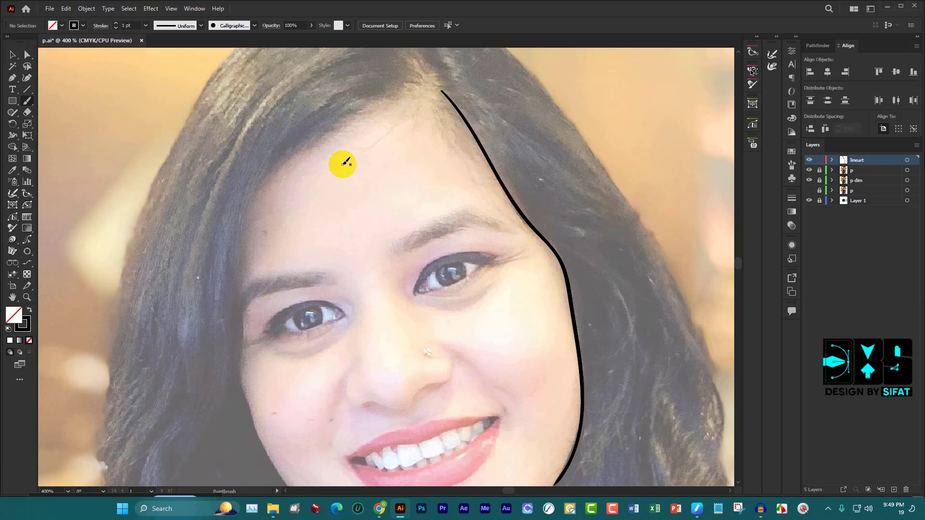
mouse_move(462, 115)
mouse_down()
mouse_move(475, 123)
mouse_move(444, 92)
mouse_up()
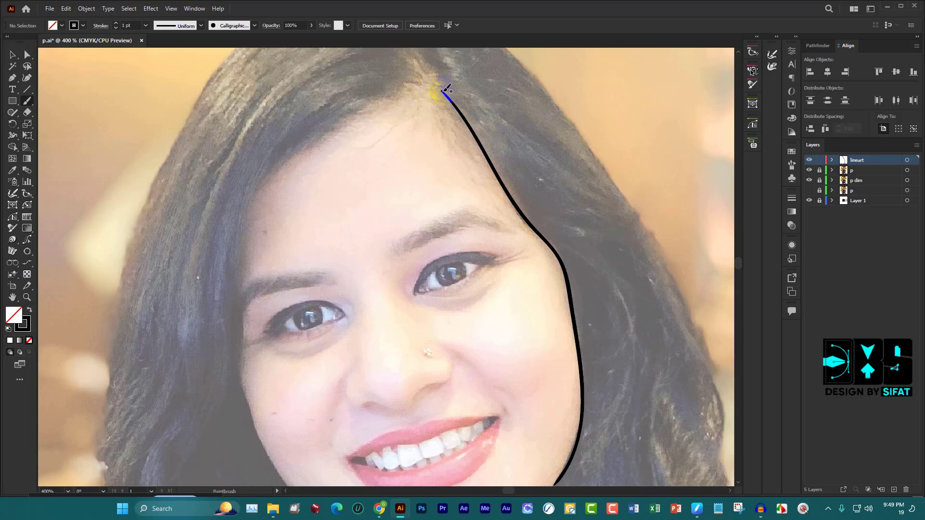
mouse_move(444, 90)
mouse_down()
mouse_move(429, 87)
mouse_move(447, 233)
mouse_up()
Brush the hairline from the parting across the forehead to the left temple, redoing two misplaced attempts
scroll(429, 87, up, 2)
scroll(429, 87, up, 2)
scroll(442, 87, up, 1)
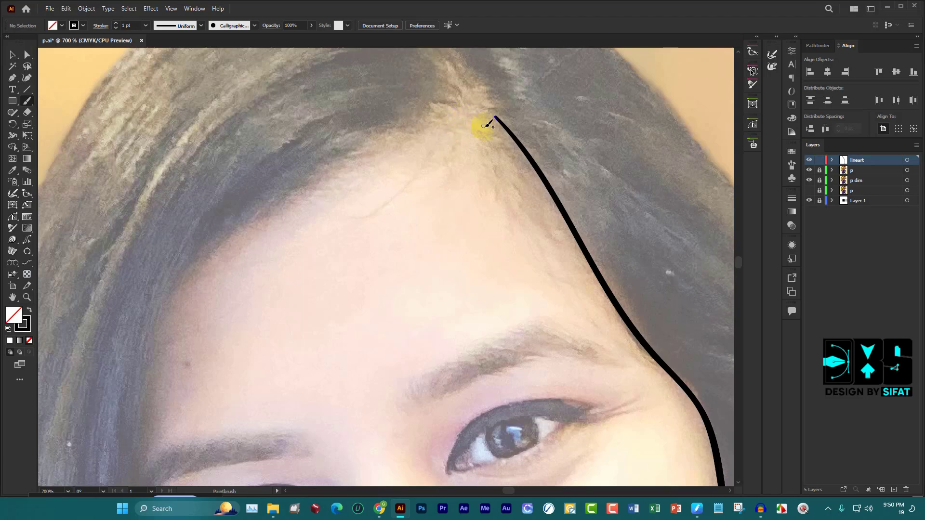
mouse_move(509, 130)
mouse_down()
mouse_move(501, 118)
mouse_move(407, 103)
mouse_up()
key(ctrl+z)
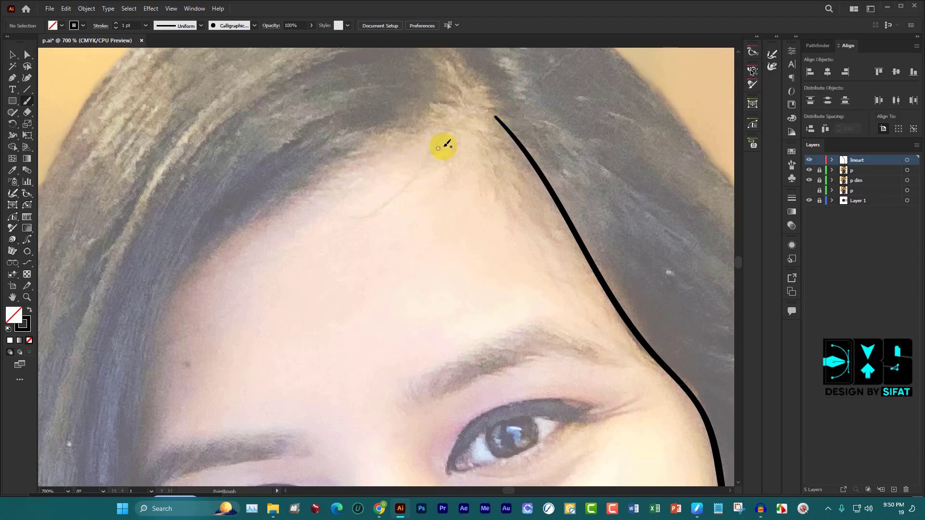
drag(491, 119, 407, 117)
key(ctrl+z)
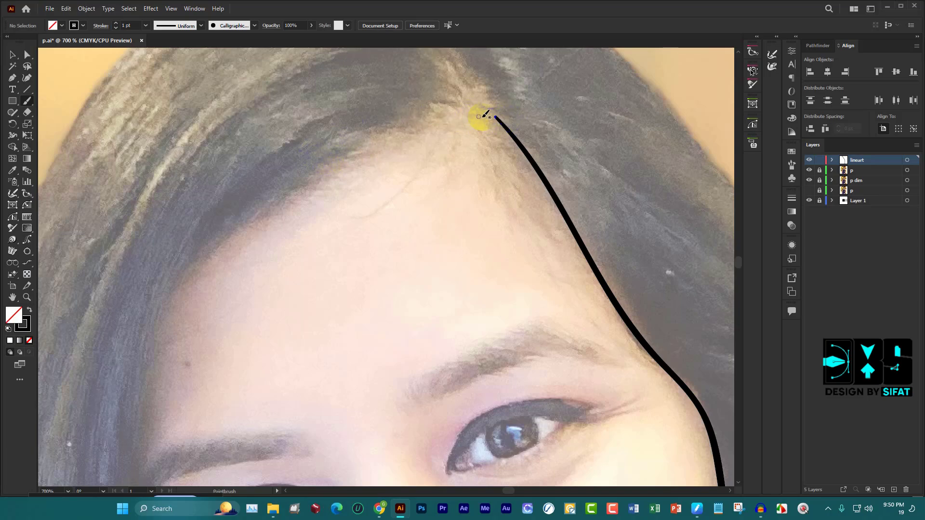
drag(506, 127, 499, 118)
mouse_move(481, 114)
mouse_down()
mouse_move(442, 109)
mouse_move(324, 162)
mouse_move(200, 257)
mouse_move(159, 314)
mouse_move(140, 427)
mouse_up()
Paint the left face contour down from the ear to the cheek
alt+scroll(244, 240, down, 1)
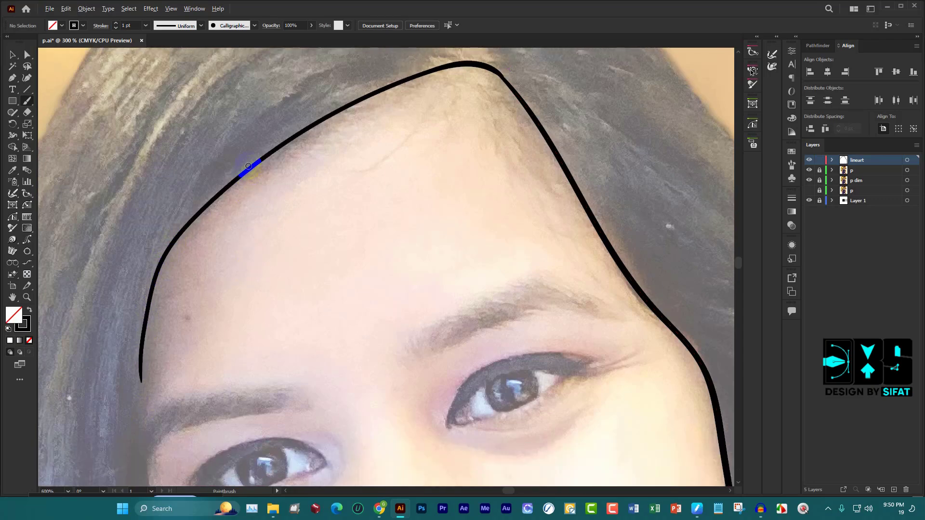
alt+scroll(238, 162, down, 2)
alt+scroll(222, 166, down, 1)
alt+scroll(205, 166, up, 1)
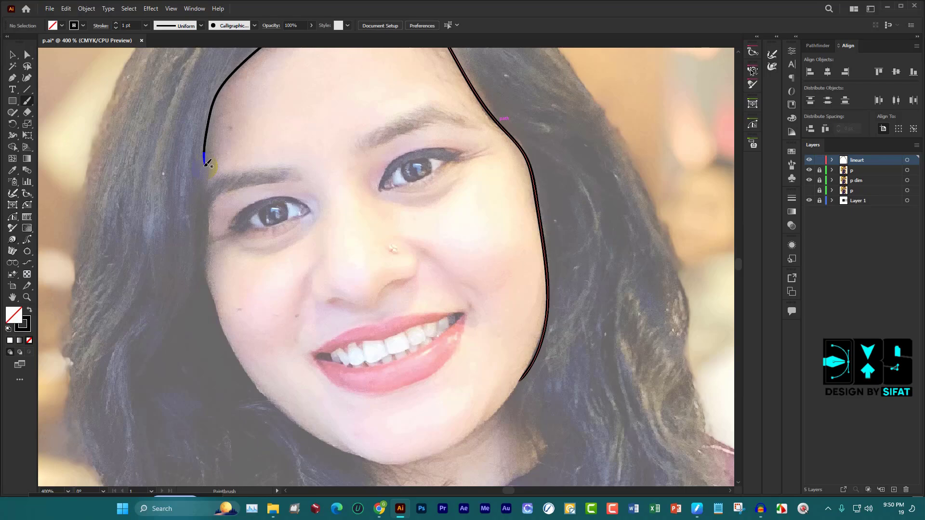
alt+scroll(204, 141, up, 1)
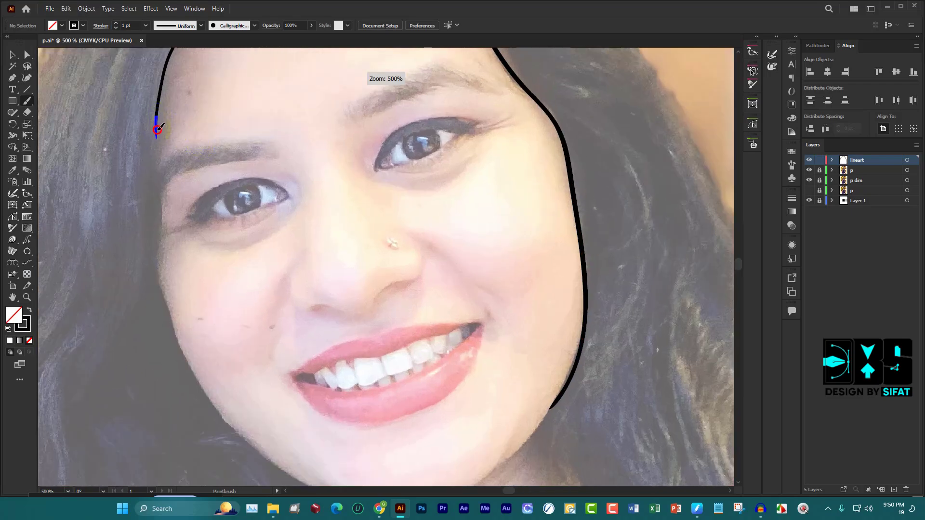
drag(158, 129, 158, 141)
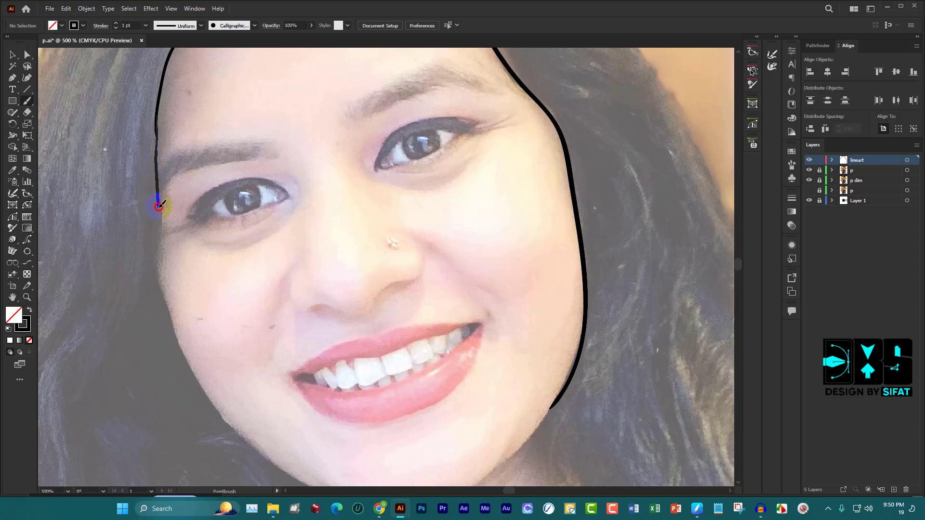
mouse_move(159, 207)
mouse_down()
mouse_move(167, 307)
mouse_move(206, 391)
mouse_move(277, 467)
mouse_move(303, 481)
mouse_up()
Trace the jawline around the chin to join the right cheek
scroll(316, 410, down, 3)
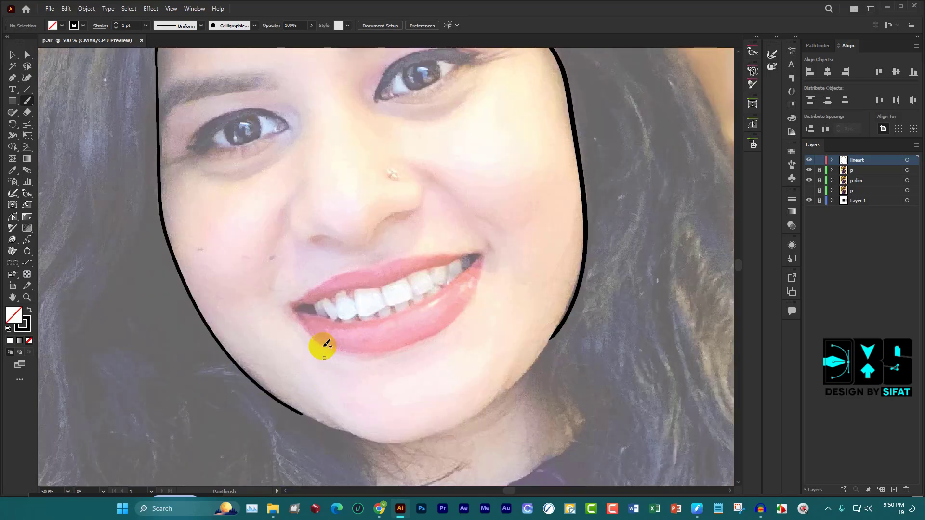
scroll(386, 333, down, 1)
scroll(461, 314, up, 2)
scroll(448, 303, up, 1)
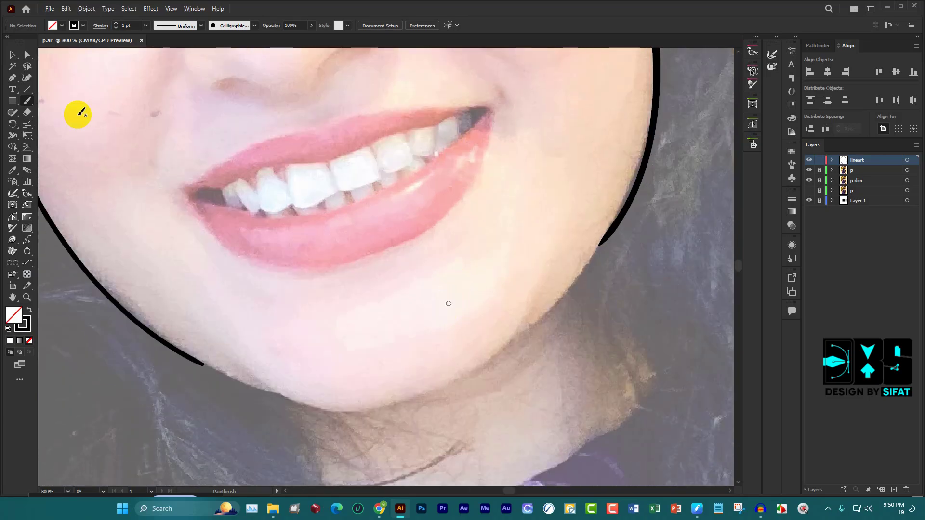
mouse_move(202, 364)
mouse_down()
mouse_move(192, 357)
mouse_move(286, 396)
mouse_up()
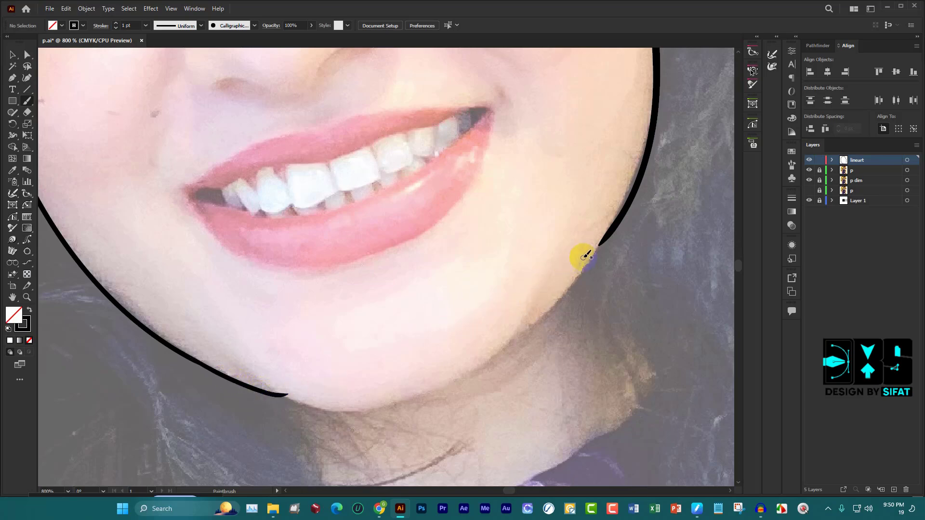
mouse_move(599, 246)
mouse_down()
mouse_move(608, 238)
mouse_move(538, 318)
mouse_move(432, 386)
mouse_move(331, 411)
mouse_move(279, 384)
mouse_up()
scroll(281, 382, down, 3)
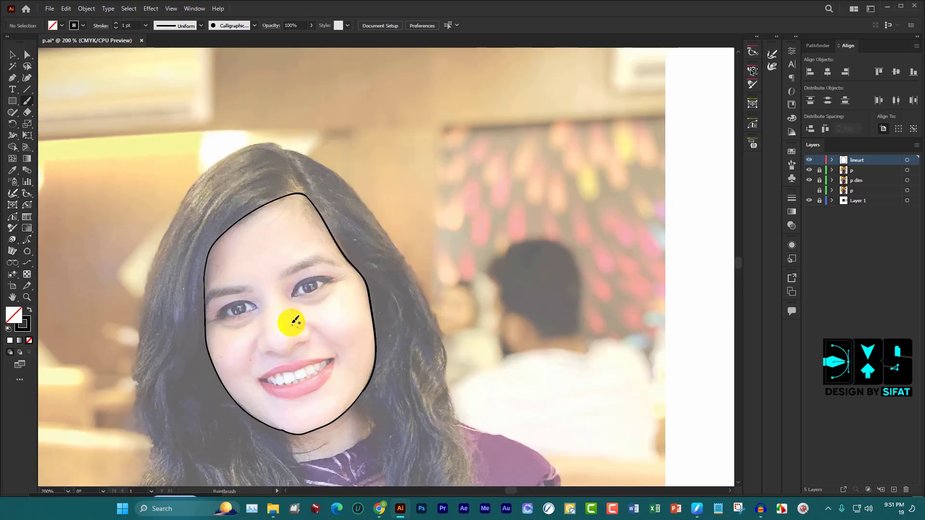
scroll(269, 227, up, 2)
scroll(383, 209, up, 1)
scroll(384, 208, down, 1)
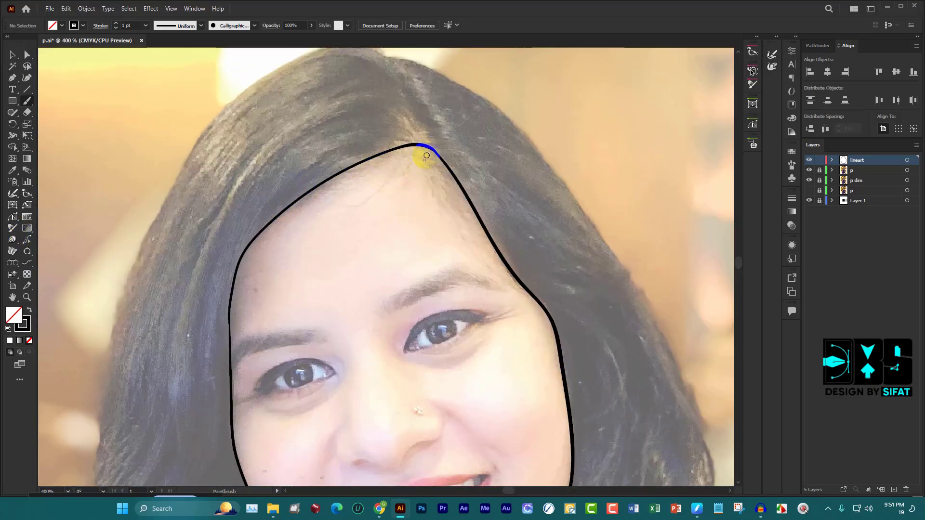
scroll(424, 155, up, 2)
key(ctrl+z)
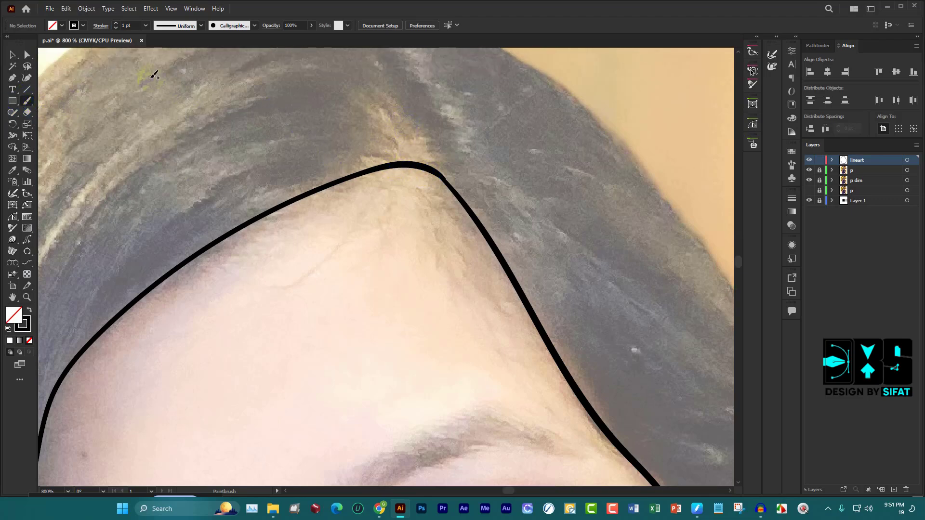
click(210, 35)
scroll(375, 129, up, 1)
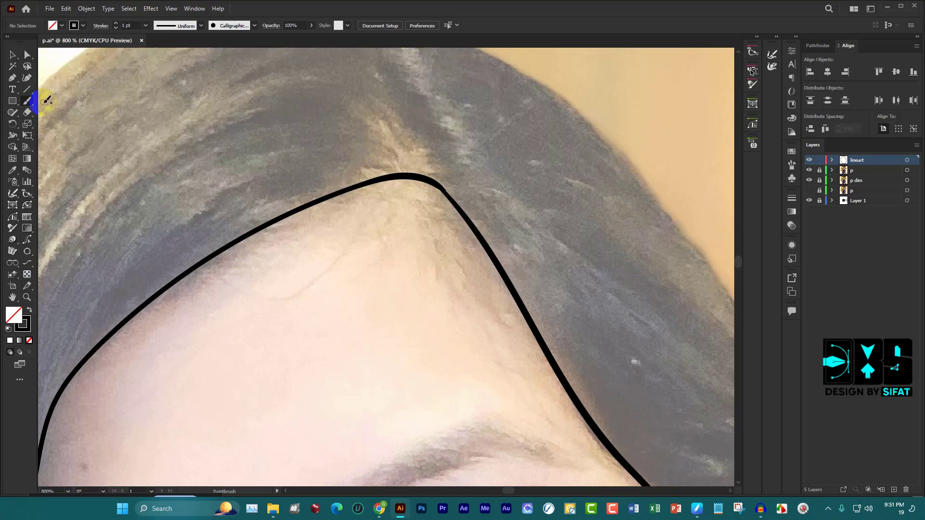
click(28, 102)
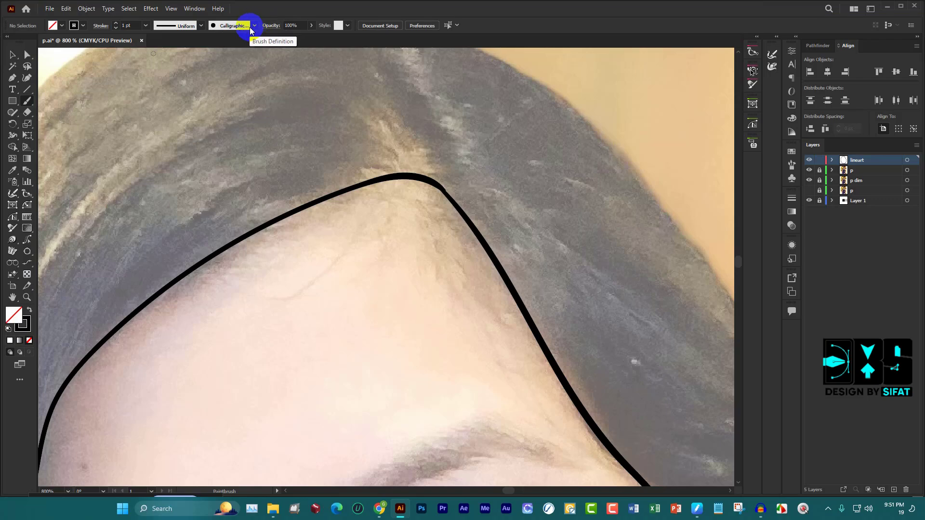
scroll(294, 65, down, 2)
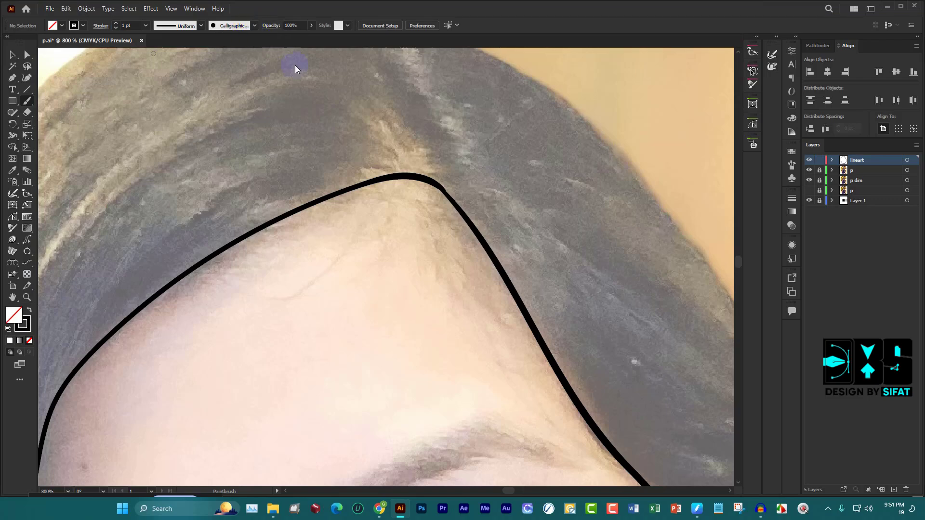
scroll(299, 141, down, 1)
scroll(348, 124, down, 1)
scroll(397, 137, down, 1)
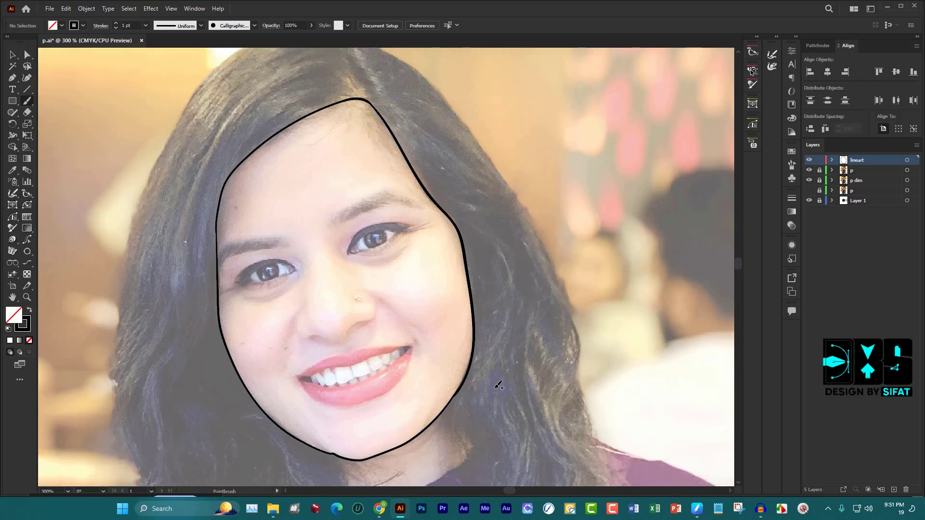
scroll(440, 217, up, 1)
scroll(405, 197, down, 1)
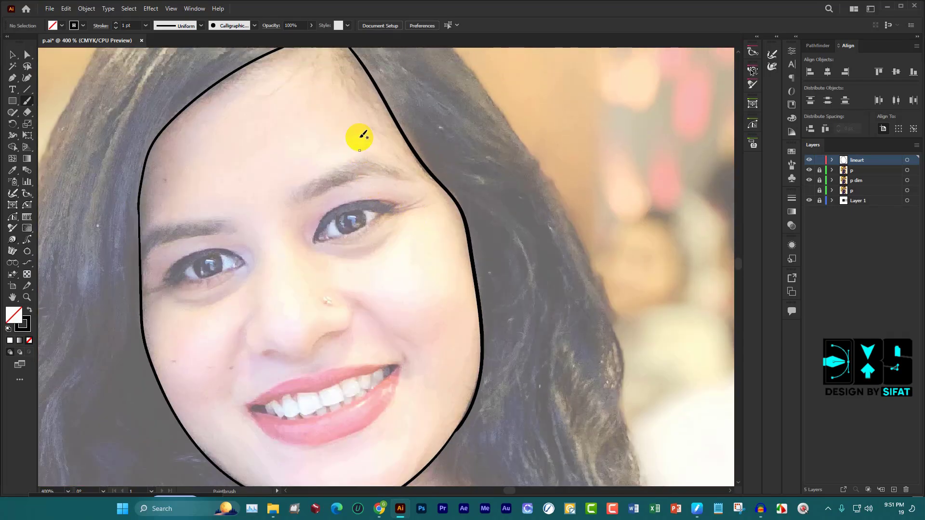
scroll(337, 164, up, 2)
scroll(299, 198, up, 1)
scroll(332, 183, down, 1)
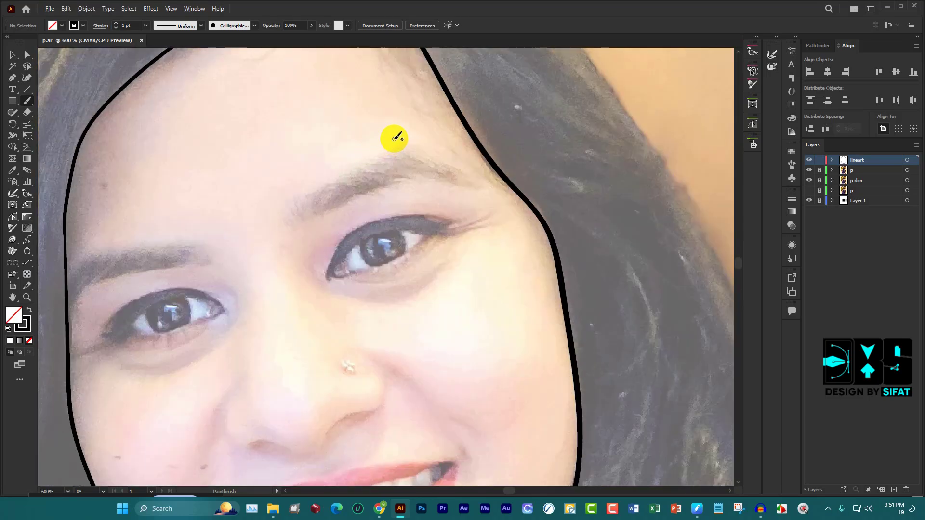
scroll(394, 138, down, 1)
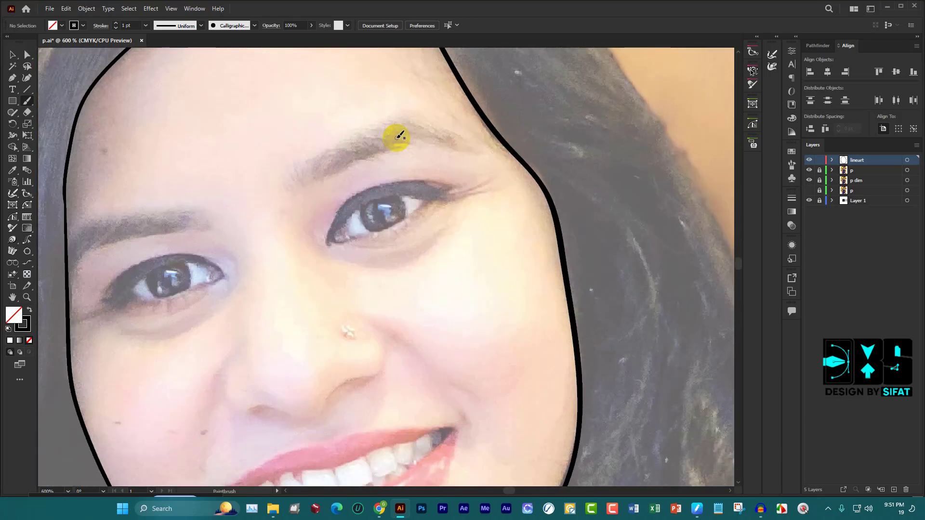
scroll(396, 137, up, 1)
scroll(392, 140, up, 1)
scroll(387, 155, up, 2)
scroll(387, 157, up, 1)
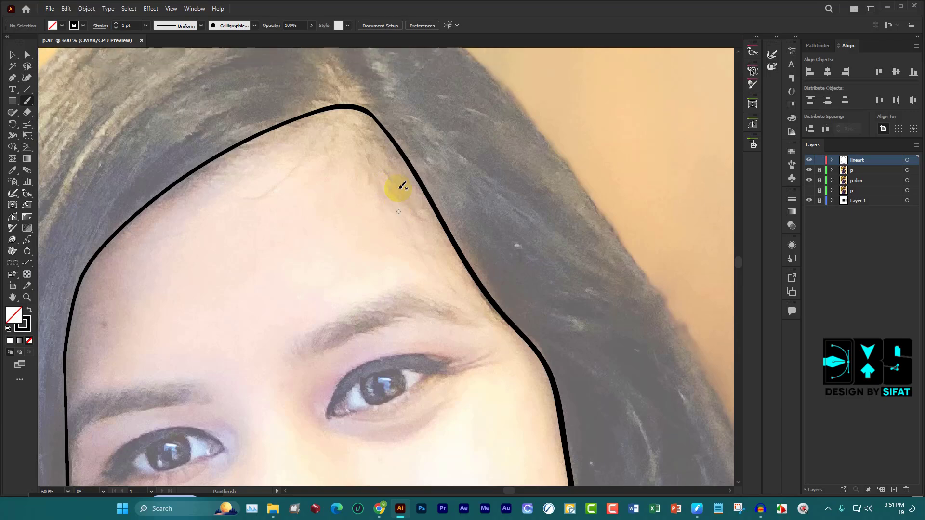
scroll(400, 186, up, 1)
scroll(381, 168, down, 1)
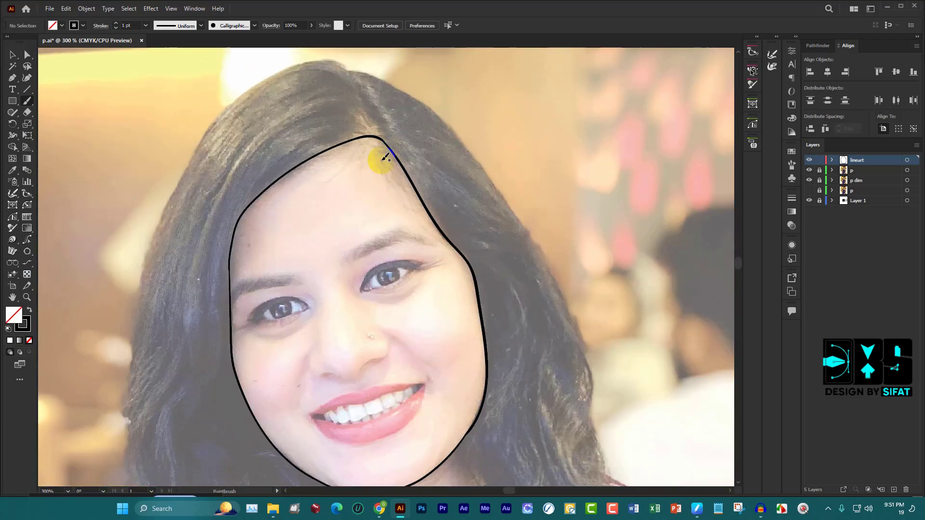
scroll(386, 155, down, 1)
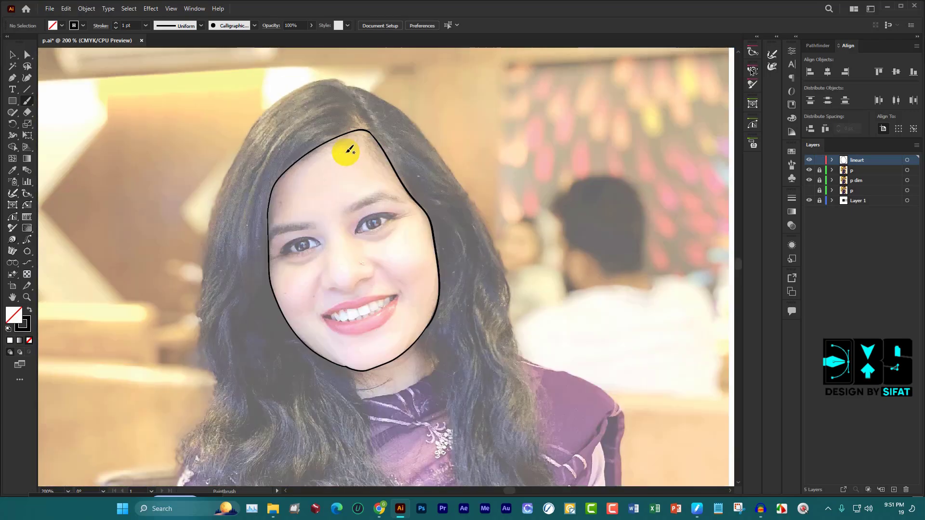
scroll(355, 160, down, 1)
scroll(420, 252, down, 2)
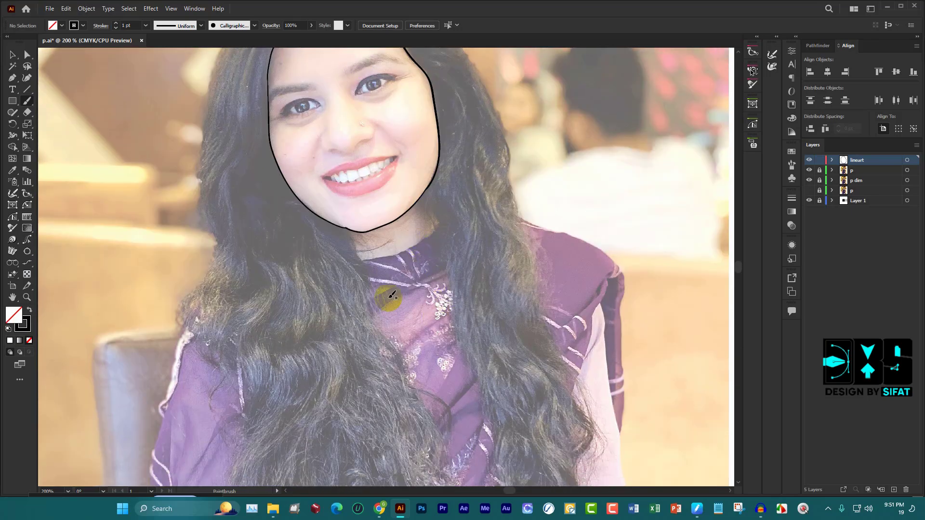
scroll(313, 306, down, 2)
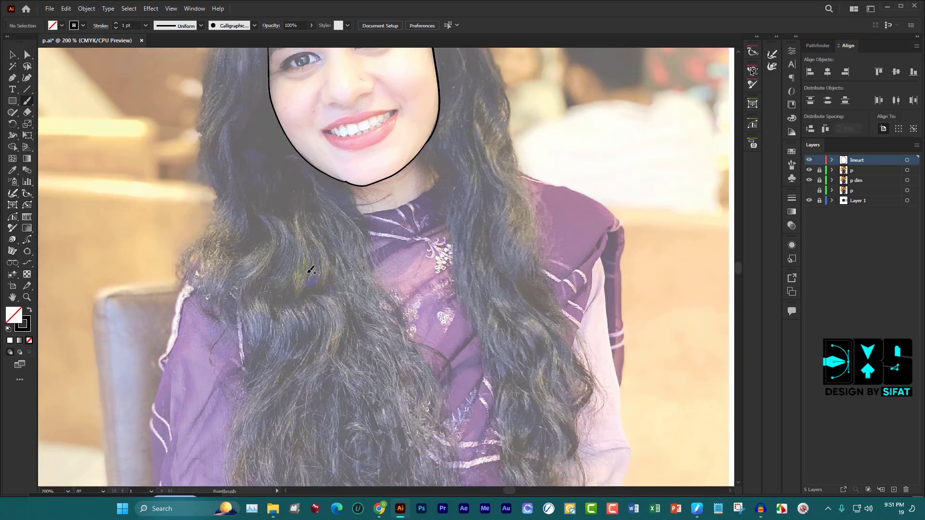
scroll(311, 269, down, 1)
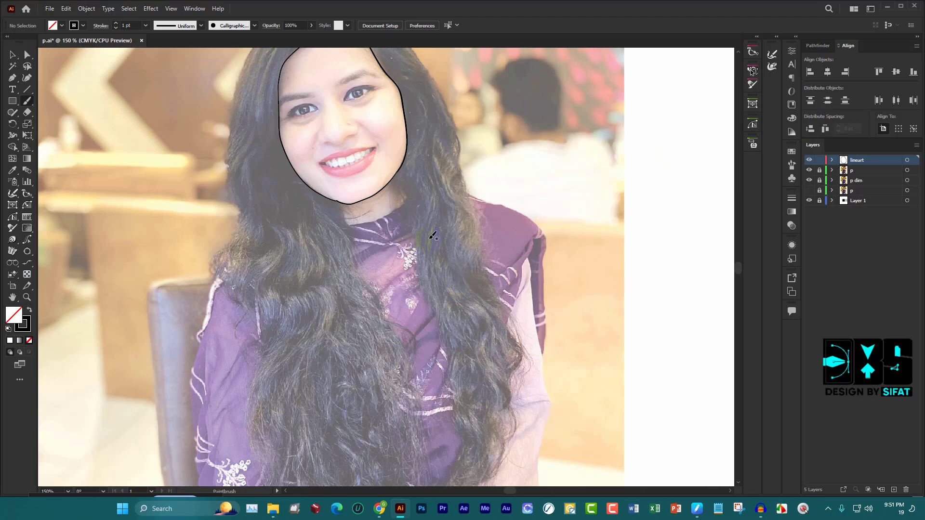
scroll(398, 191, up, 2)
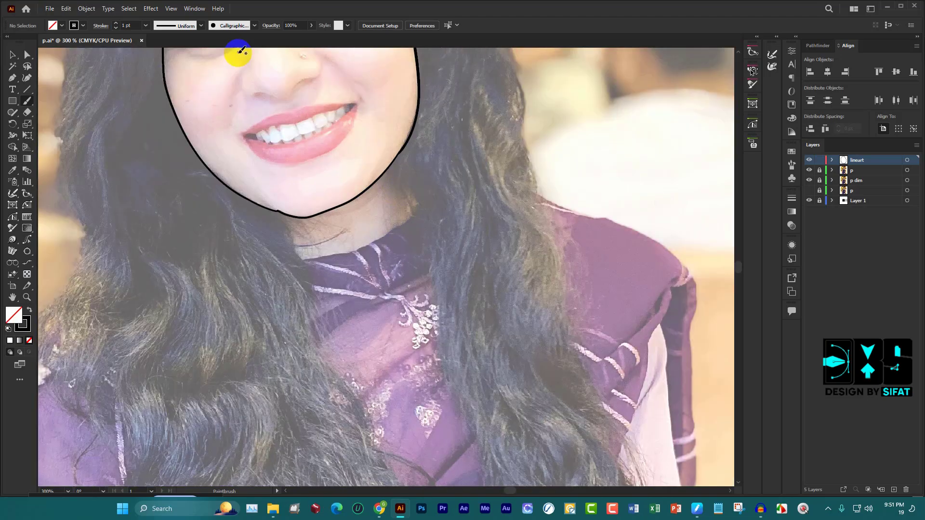
Brush a line down the chin's right edge and continue it down the neck
drag(392, 165, 407, 144)
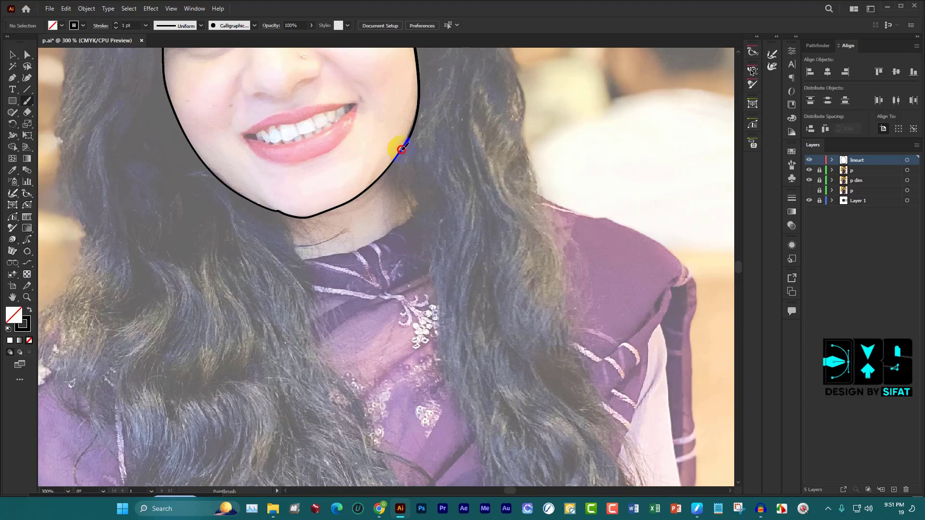
drag(401, 149, 398, 158)
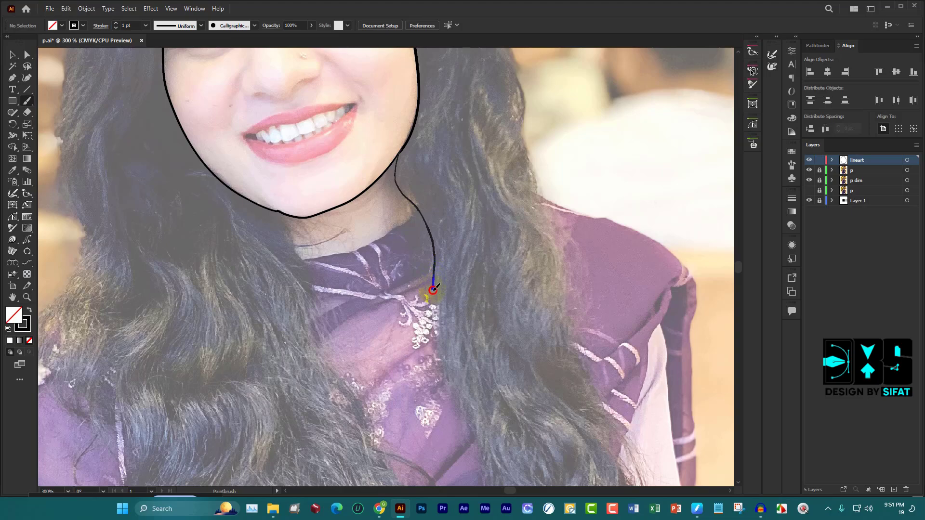
drag(433, 290, 461, 396)
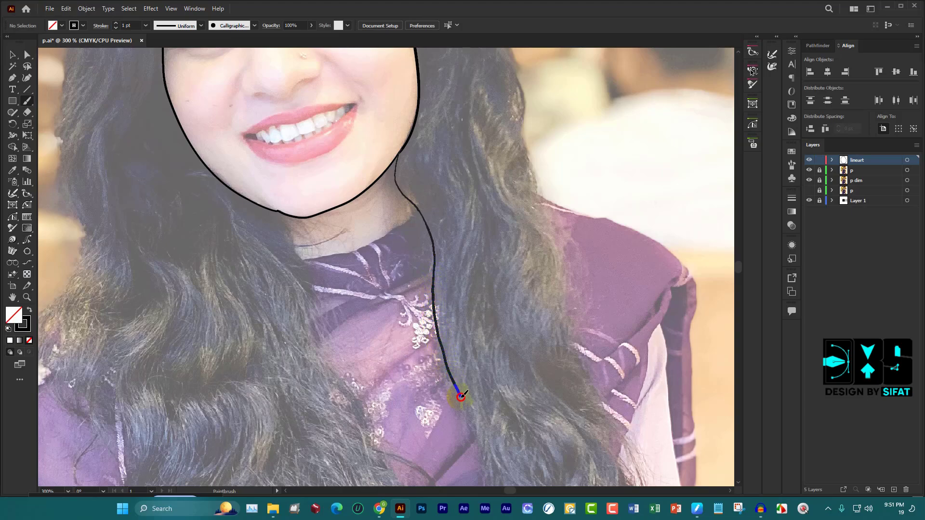
drag(473, 431, 484, 484)
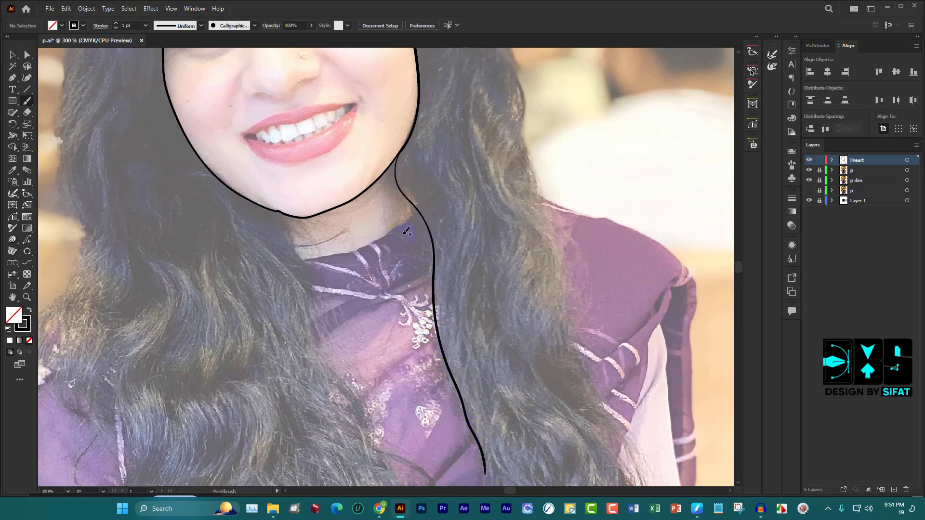
Add a short line under the chin and a line down the neck toward the dress
scroll(379, 76, down, 2)
scroll(361, 68, down, 2)
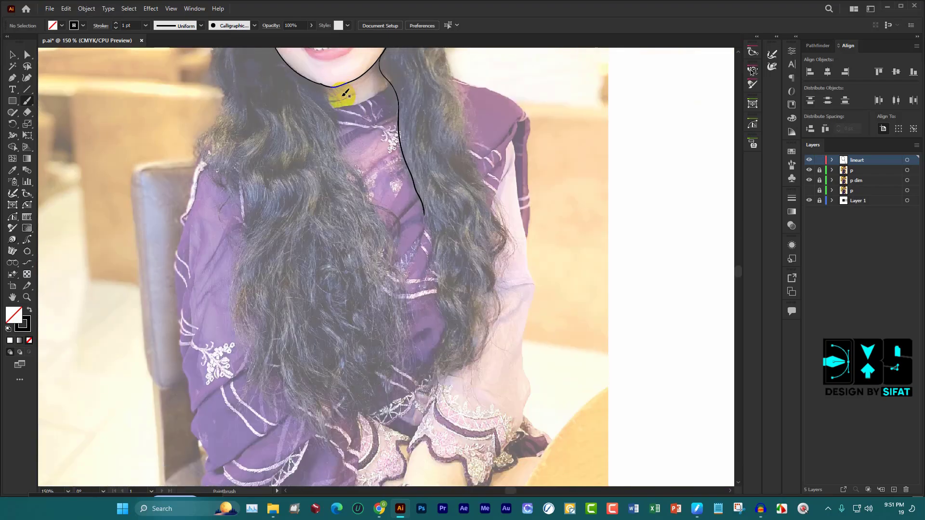
mouse_move(345, 93)
mouse_down()
mouse_move(327, 85)
mouse_move(329, 98)
mouse_up()
mouse_move(336, 140)
mouse_down()
mouse_move(355, 169)
mouse_move(362, 212)
mouse_move(390, 213)
mouse_move(380, 297)
mouse_move(405, 349)
mouse_move(384, 407)
mouse_up()
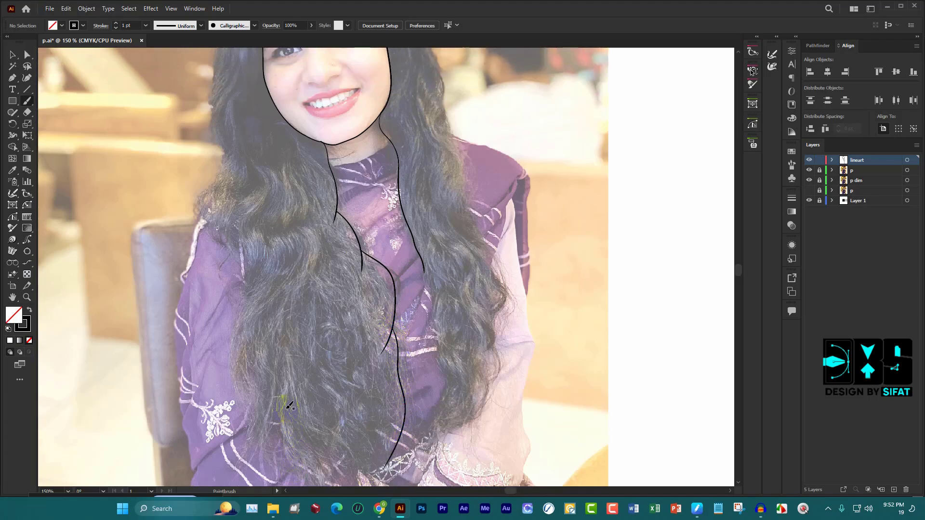
scroll(289, 402, up, 5)
Outline the hair's right edge from the crown down past the shoulder, replacing an undone stroke
scroll(328, 243, up, 2)
drag(387, 185, 385, 196)
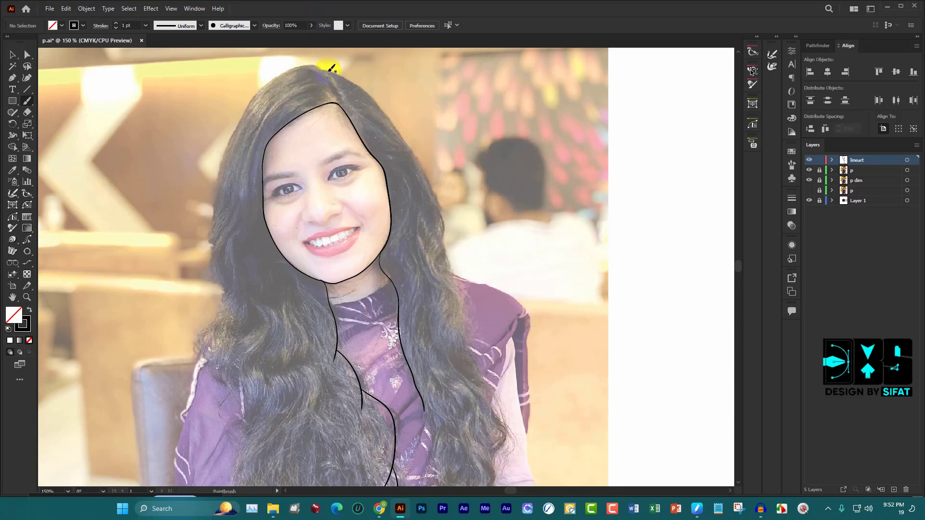
drag(337, 73, 357, 87)
drag(409, 137, 415, 170)
key(ctrl+z)
mouse_move(323, 78)
mouse_down()
mouse_move(351, 80)
mouse_move(409, 138)
mouse_move(444, 219)
mouse_move(440, 255)
mouse_move(455, 335)
mouse_up()
mouse_move(442, 251)
mouse_down()
mouse_move(463, 277)
mouse_move(462, 331)
mouse_move(482, 400)
mouse_up()
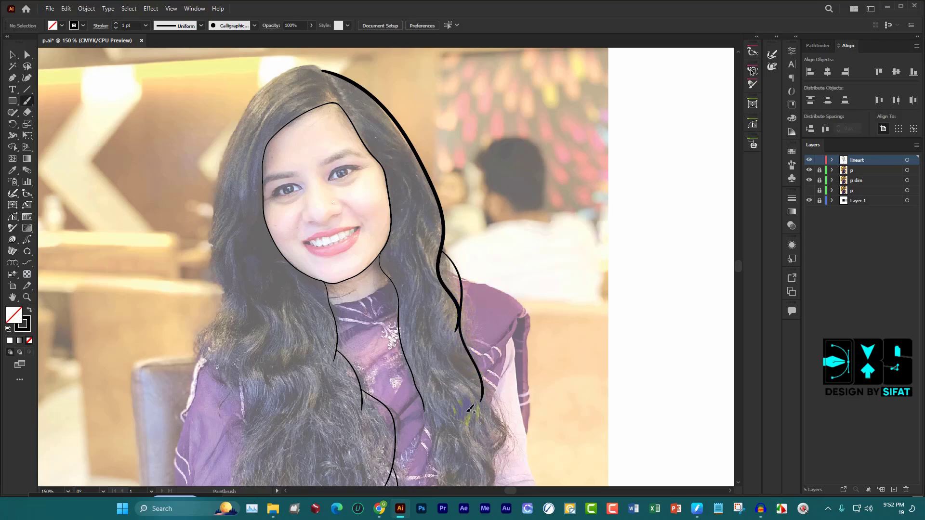
Continue the right hair edge line down from the shoulder to the lower locks
scroll(470, 409, down, 1)
scroll(394, 367, down, 2)
scroll(373, 185, down, 1)
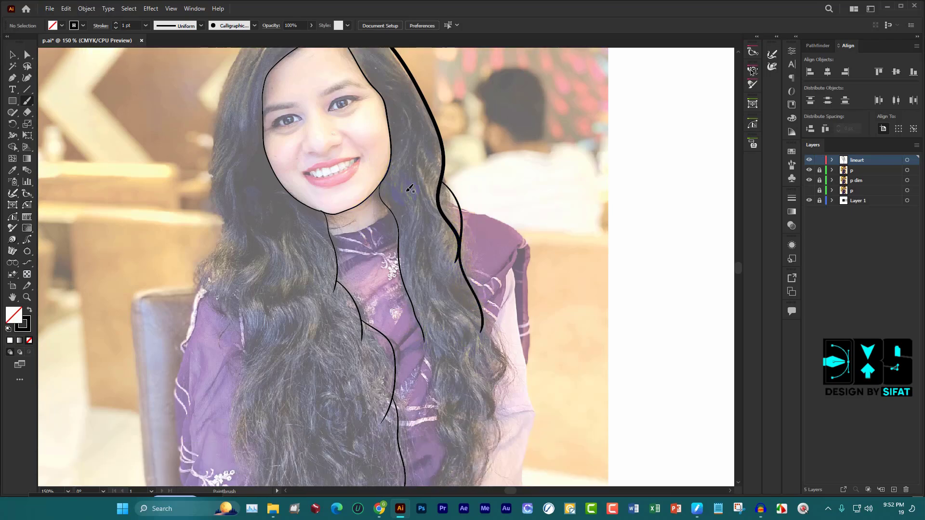
scroll(415, 188, down, 2)
scroll(433, 183, down, 4)
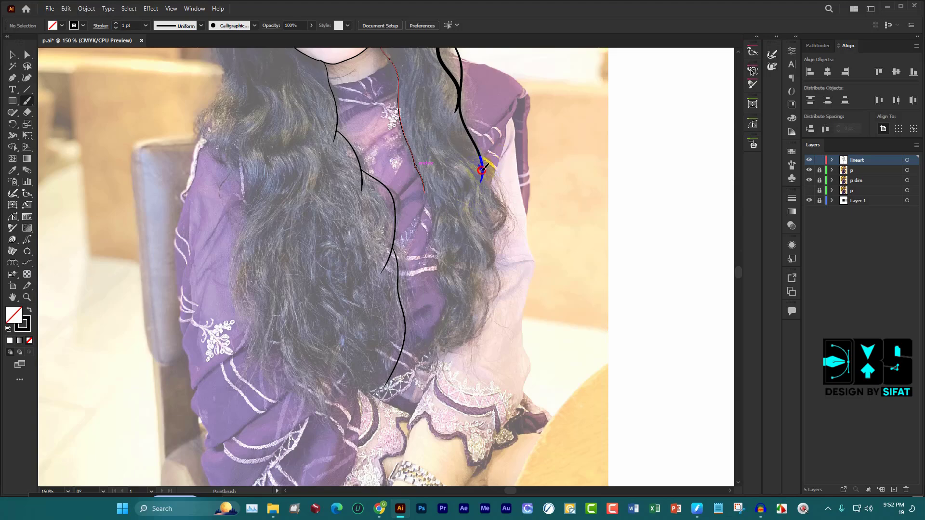
drag(482, 170, 495, 249)
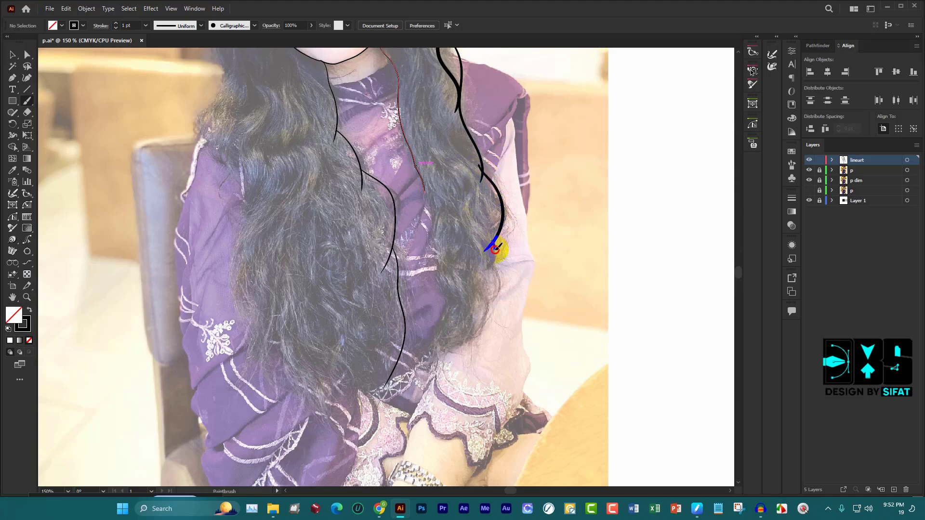
mouse_move(495, 249)
mouse_down()
mouse_move(460, 328)
mouse_move(418, 367)
mouse_up()
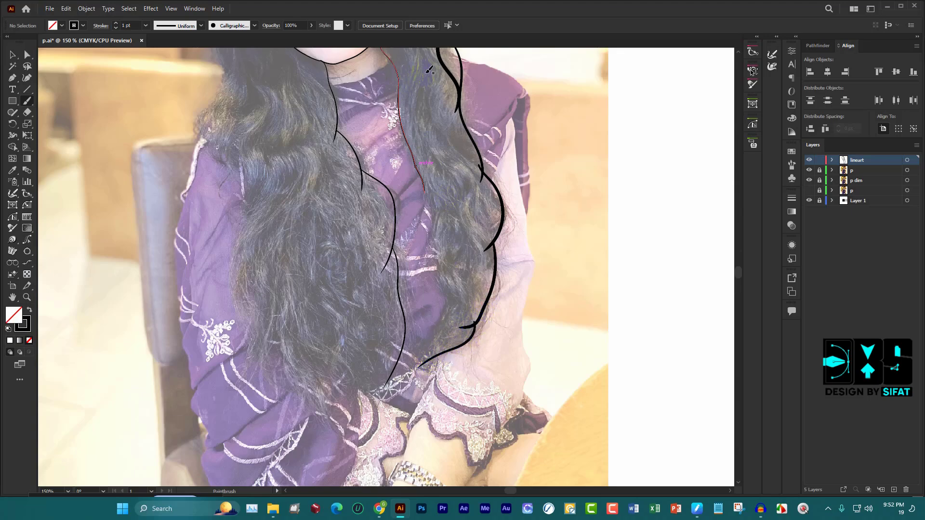
scroll(429, 71, up, 1)
scroll(412, 74, up, 1)
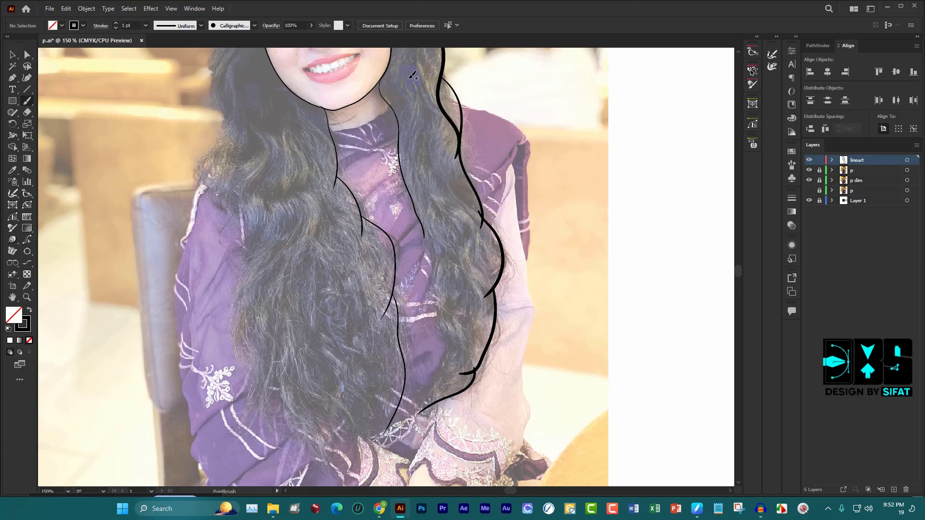
Brush lines down the neck and hair strands falling over the dress
mouse_move(398, 143)
mouse_down()
mouse_move(392, 160)
mouse_move(437, 263)
mouse_move(440, 367)
mouse_move(429, 404)
mouse_up()
drag(429, 404, 447, 407)
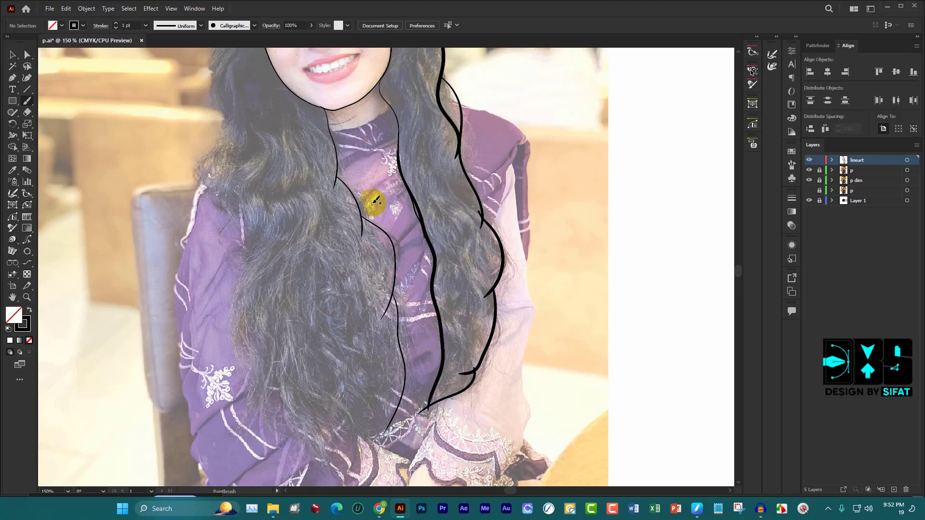
drag(336, 145, 334, 155)
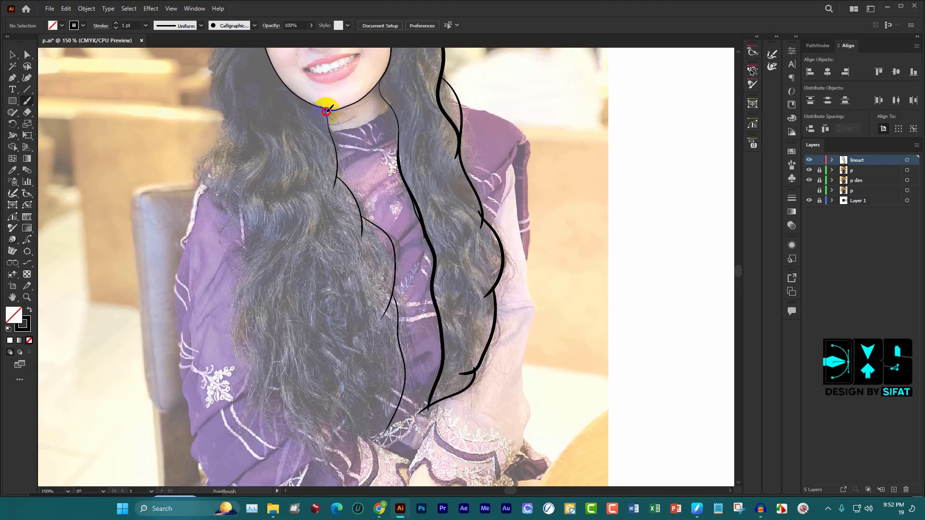
mouse_move(327, 110)
mouse_down()
mouse_move(334, 187)
mouse_move(351, 194)
mouse_move(394, 291)
mouse_up()
mouse_move(393, 294)
mouse_down()
mouse_move(403, 351)
mouse_move(386, 415)
mouse_up()
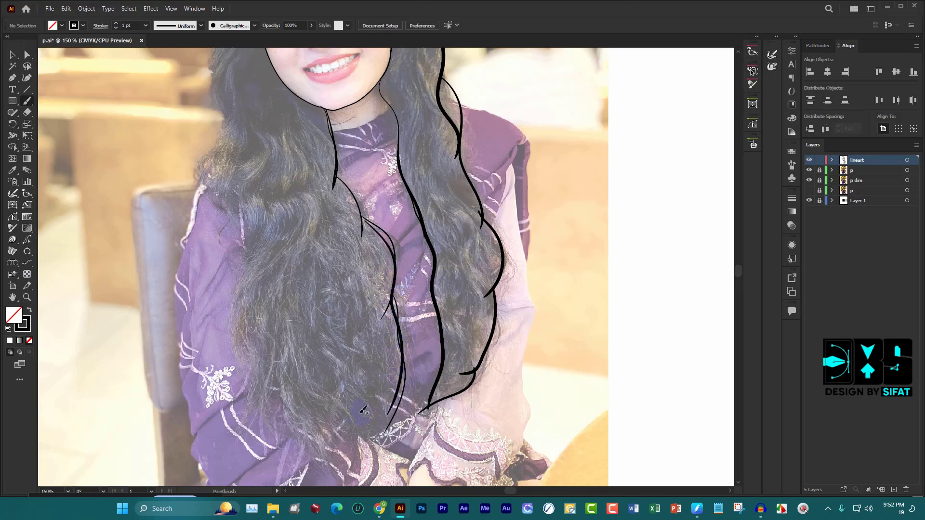
scroll(261, 126, up, 2)
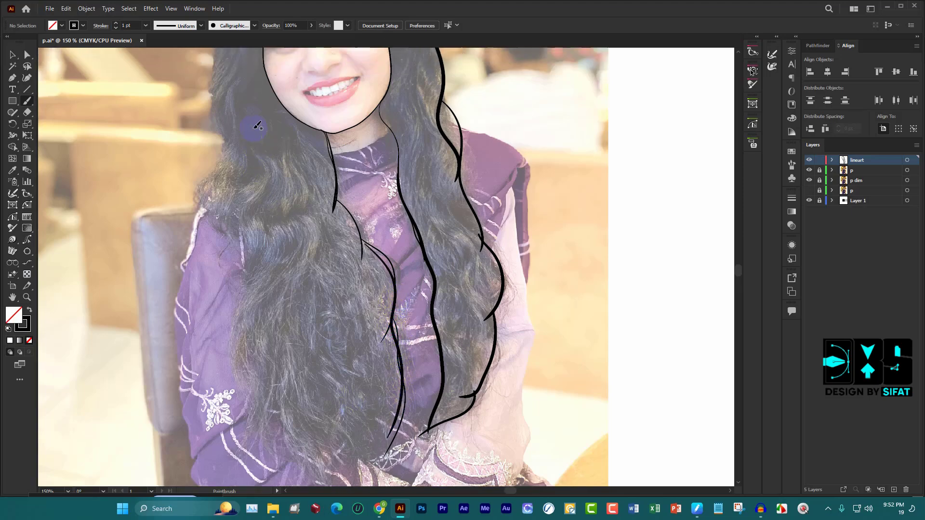
scroll(268, 125, up, 1)
Add the neck's left edge, a collar line, a diagonal seam and short strokes near the hair tips
mouse_move(325, 155)
mouse_down()
mouse_move(336, 166)
mouse_move(361, 167)
mouse_move(404, 142)
mouse_move(398, 196)
mouse_move(358, 200)
mouse_up()
drag(359, 249, 399, 221)
mouse_move(393, 289)
mouse_down()
mouse_move(418, 269)
mouse_move(395, 337)
mouse_up()
drag(398, 333, 420, 290)
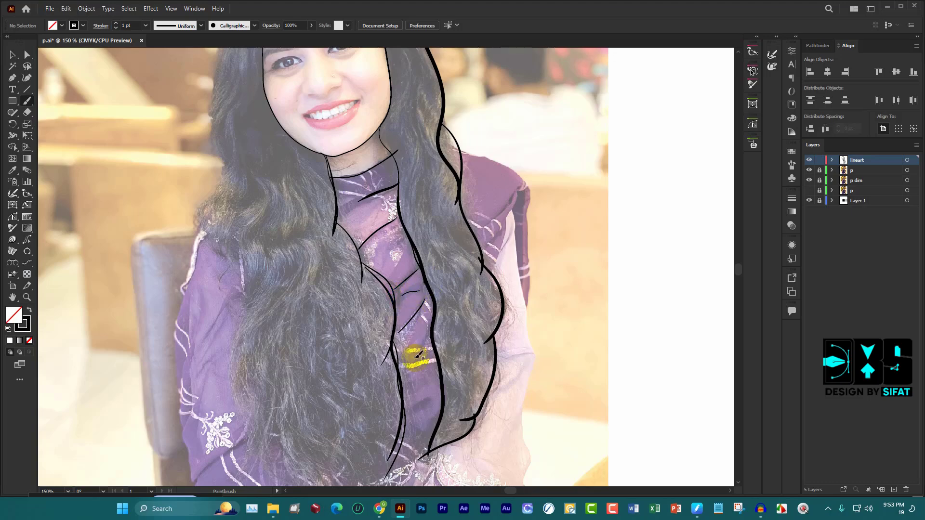
mouse_move(409, 403)
mouse_down()
mouse_move(430, 400)
mouse_move(418, 415)
mouse_up()
scroll(419, 414, up, 2)
scroll(308, 228, down, 2)
scroll(303, 215, down, 1)
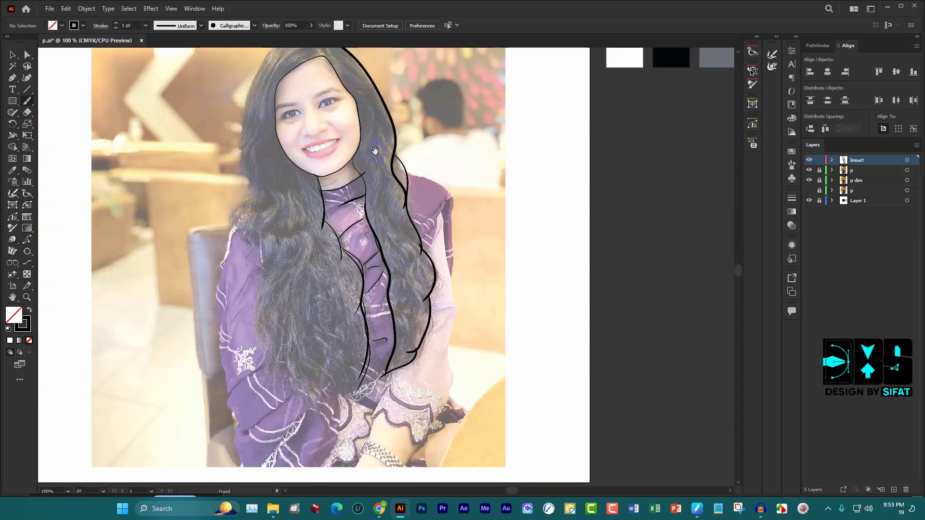
Trace the top of the head, the left hair edge down to the tips, and the right strand
drag(378, 148, 403, 176)
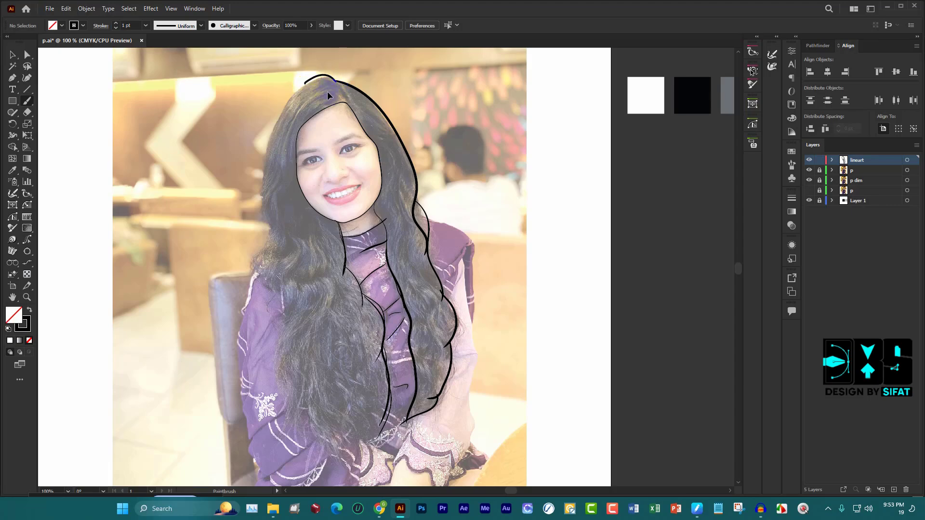
mouse_move(332, 103)
mouse_down()
mouse_move(345, 102)
mouse_move(338, 81)
mouse_move(296, 92)
mouse_up()
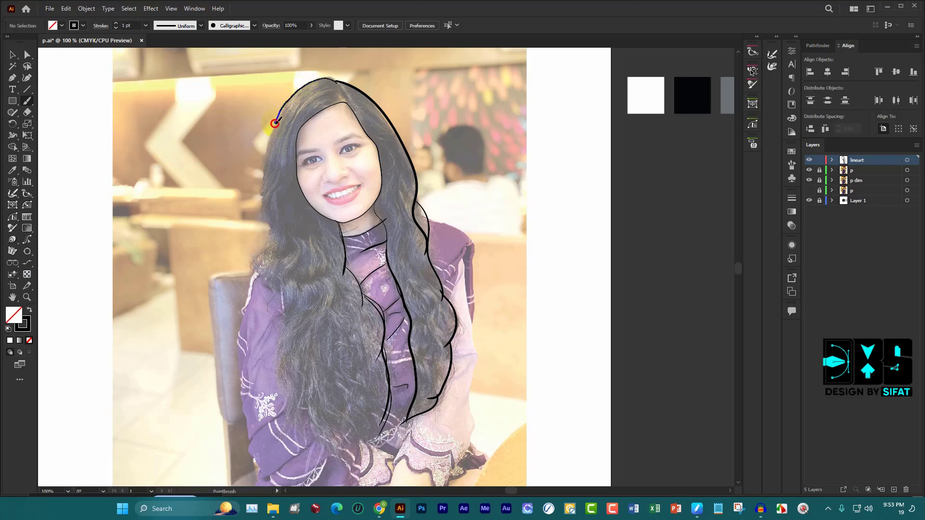
drag(275, 122, 262, 175)
drag(271, 240, 267, 276)
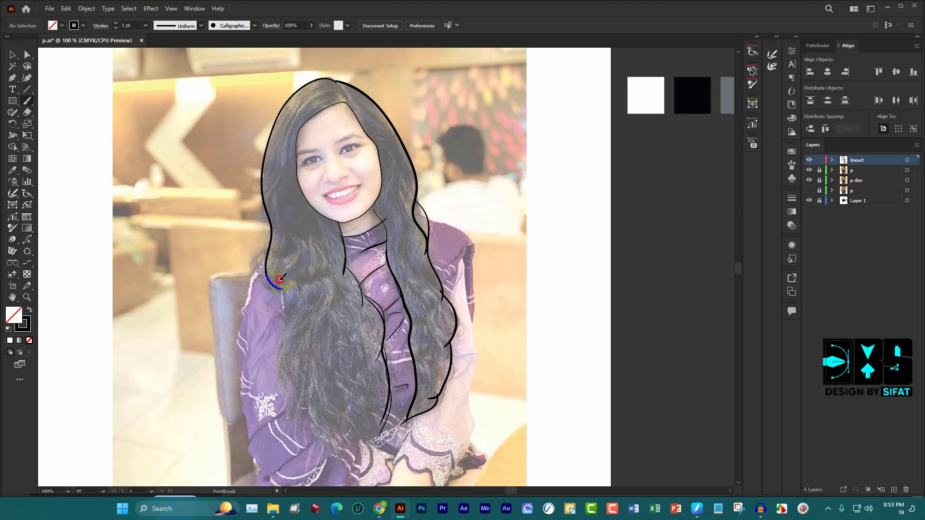
drag(283, 307, 291, 412)
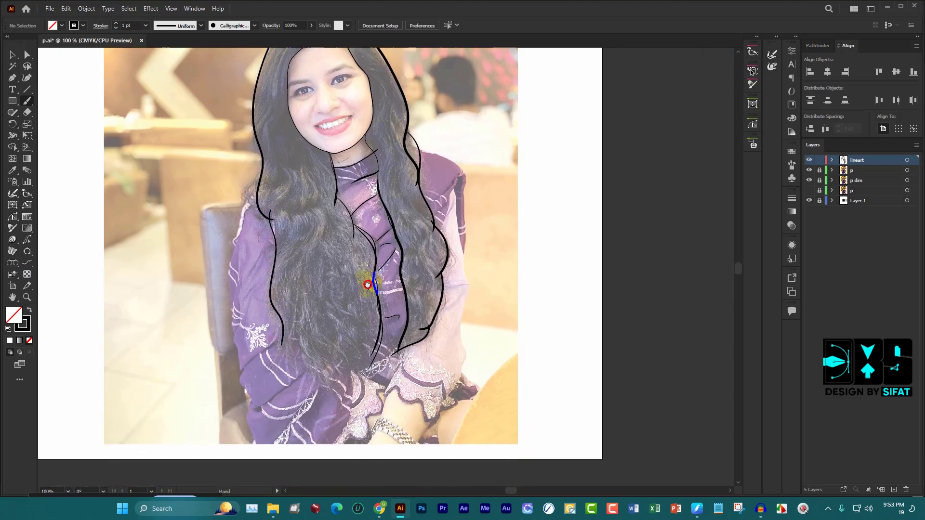
drag(381, 329, 362, 223)
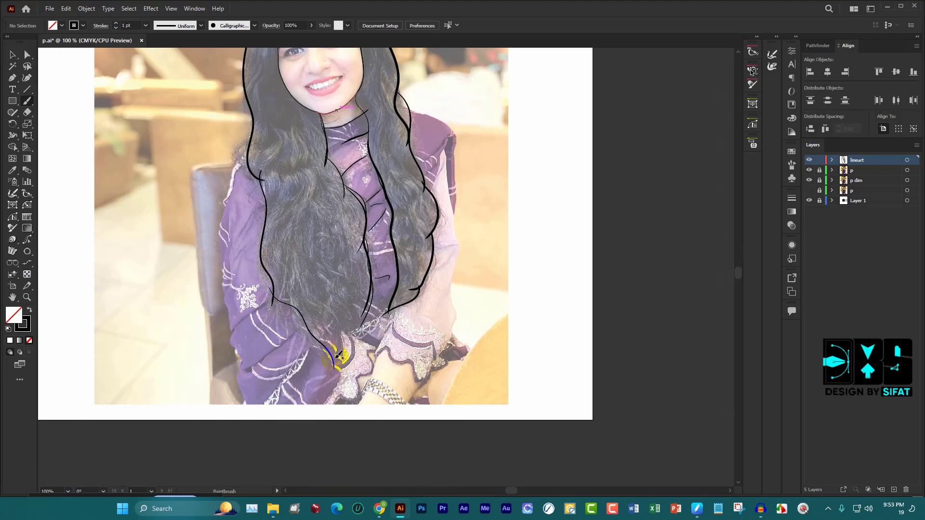
drag(367, 326, 336, 360)
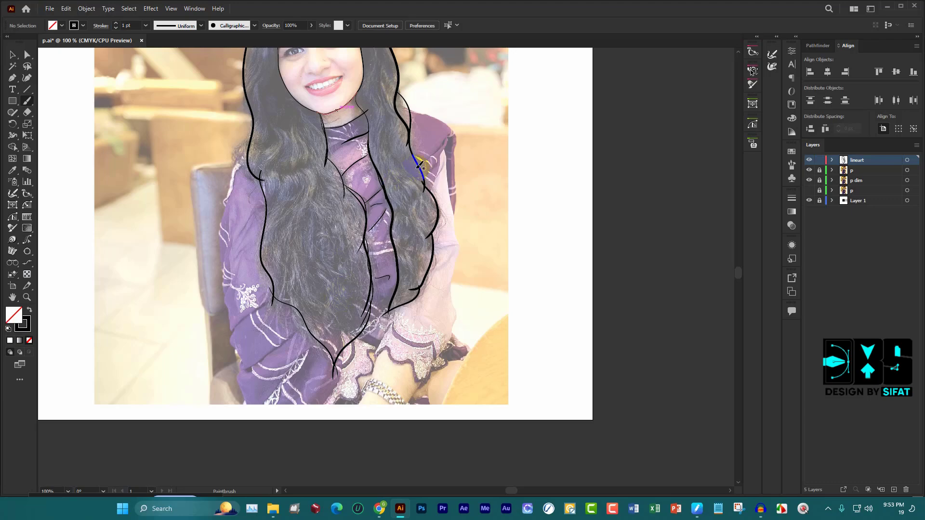
drag(420, 166, 423, 174)
Outline the left body edge, the right hair edge and arm, and the left sleeve hem
drag(467, 127, 491, 176)
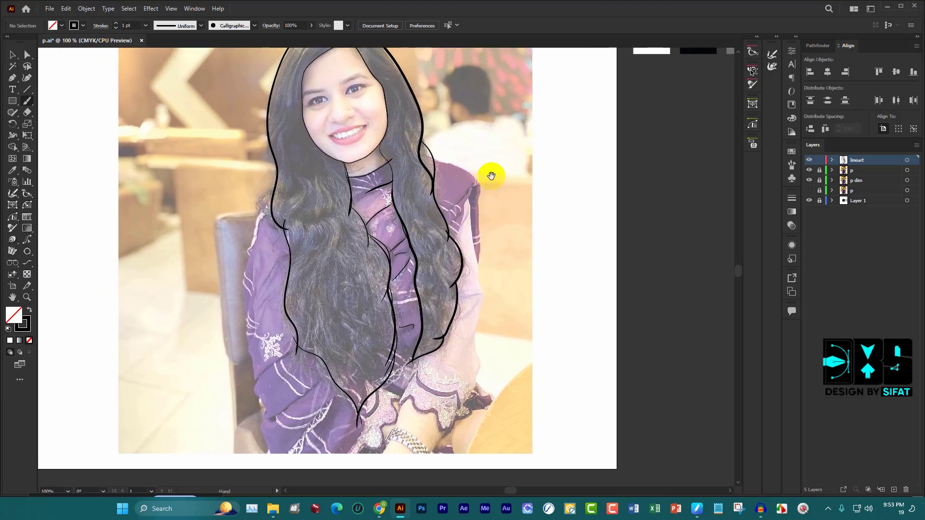
mouse_move(454, 120)
mouse_down()
mouse_move(459, 187)
mouse_move(437, 207)
mouse_up()
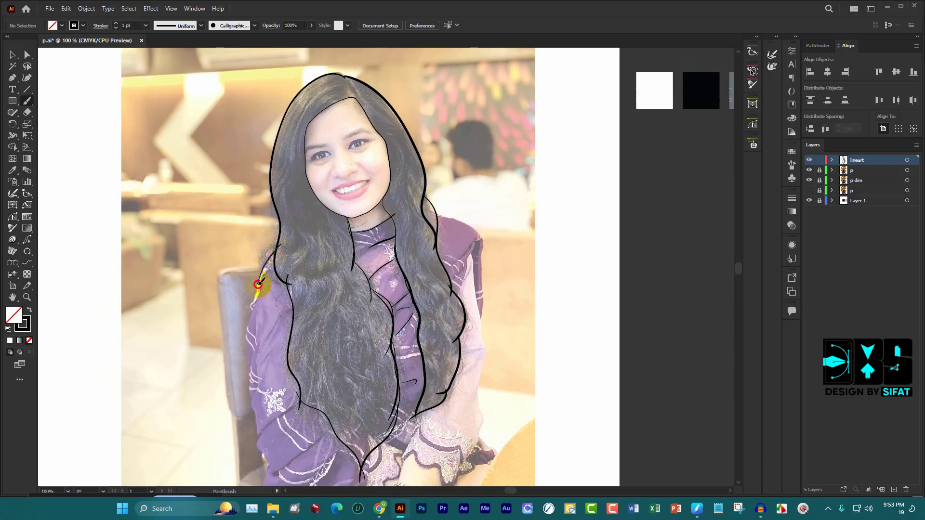
mouse_move(258, 284)
mouse_down()
mouse_move(250, 386)
mouse_move(268, 436)
mouse_up()
mouse_move(426, 200)
mouse_down()
mouse_move(465, 213)
mouse_move(478, 236)
mouse_up()
mouse_move(480, 268)
mouse_down()
mouse_move(472, 367)
mouse_move(472, 356)
mouse_move(459, 383)
mouse_up()
mouse_move(254, 400)
mouse_down()
mouse_move(320, 438)
mouse_move(354, 439)
mouse_up()
drag(418, 403, 426, 384)
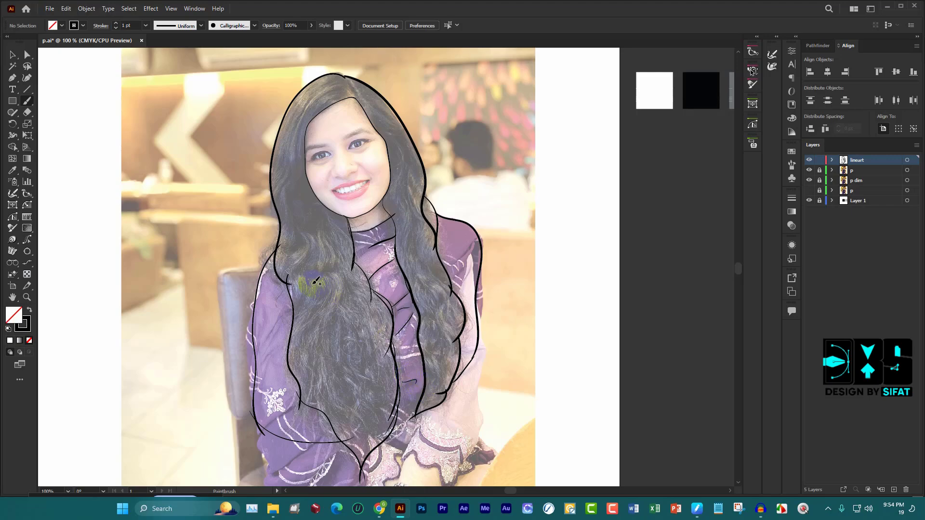
scroll(289, 231, up, 1)
scroll(288, 224, up, 1)
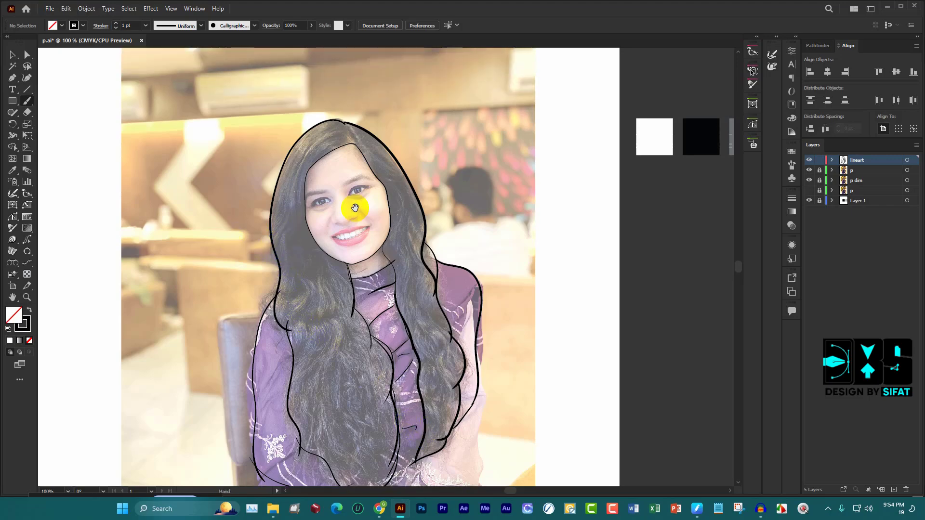
scroll(355, 208, up, 1)
scroll(351, 196, up, 1)
drag(363, 181, 359, 194)
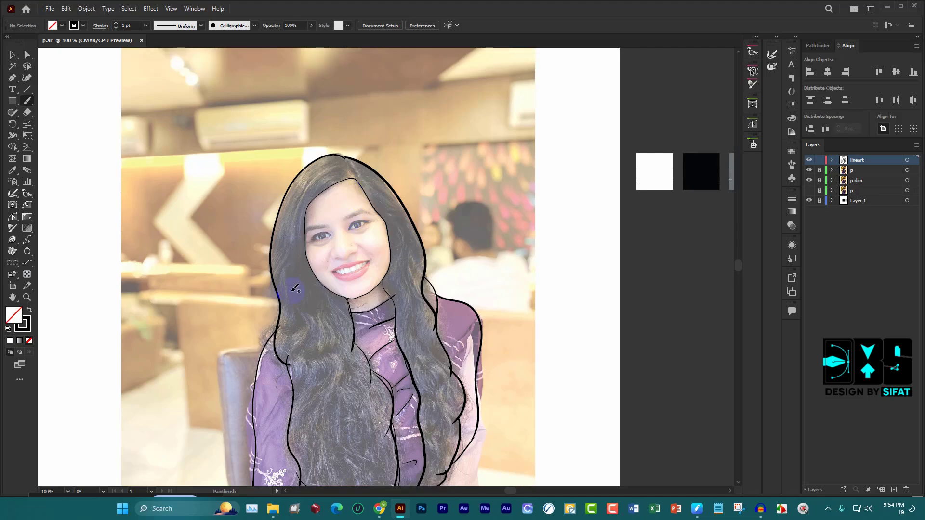
scroll(292, 299, up, 2)
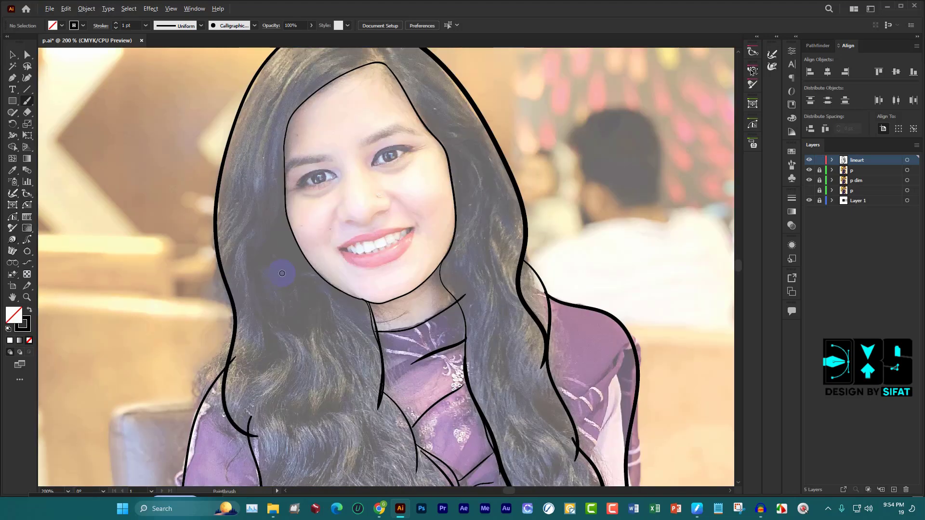
scroll(318, 264, up, 1)
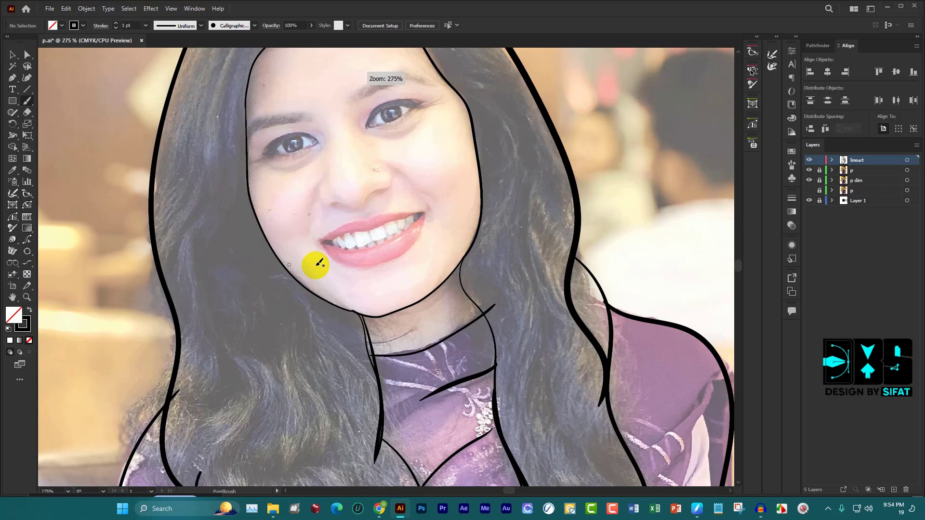
scroll(316, 265, up, 1)
scroll(314, 264, up, 1)
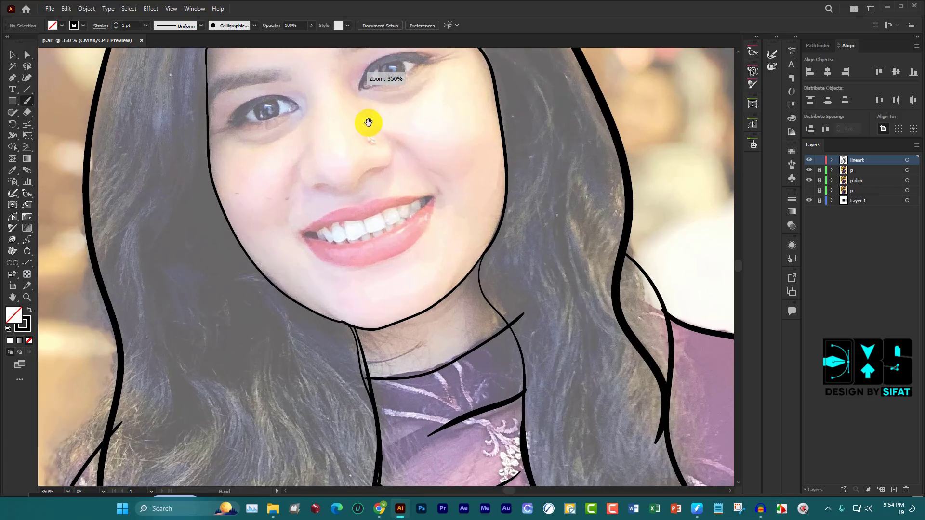
mouse_move(367, 124)
mouse_down()
mouse_move(404, 156)
mouse_move(410, 311)
mouse_up()
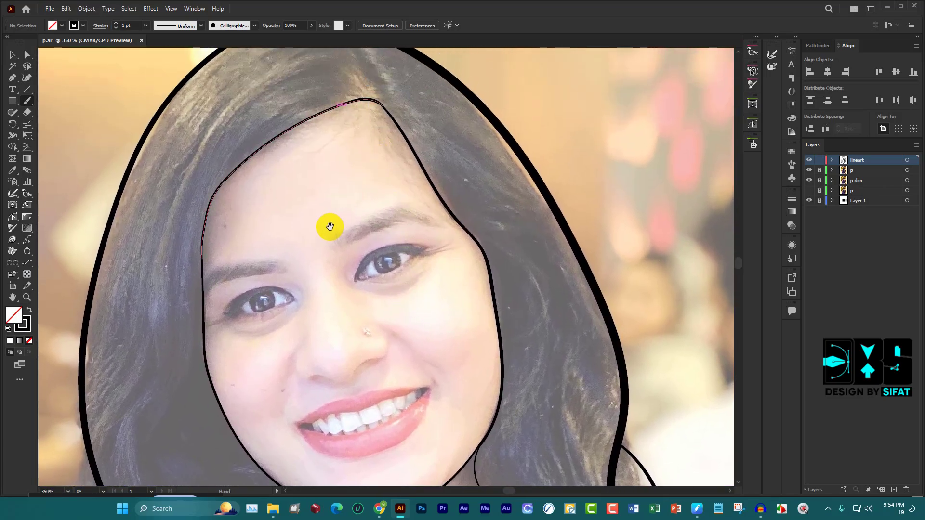
drag(337, 225, 338, 219)
scroll(337, 217, down, 1)
scroll(334, 207, down, 1)
scroll(343, 187, down, 1)
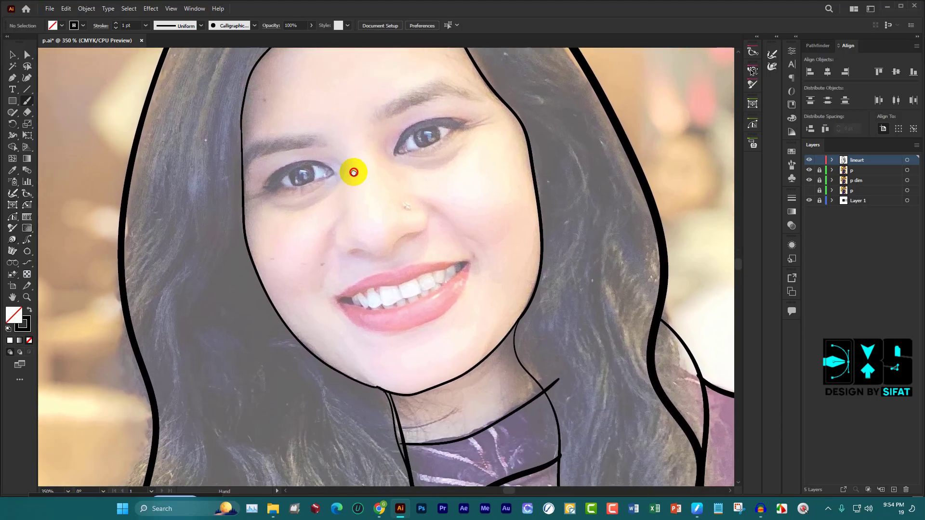
scroll(332, 154, down, 1)
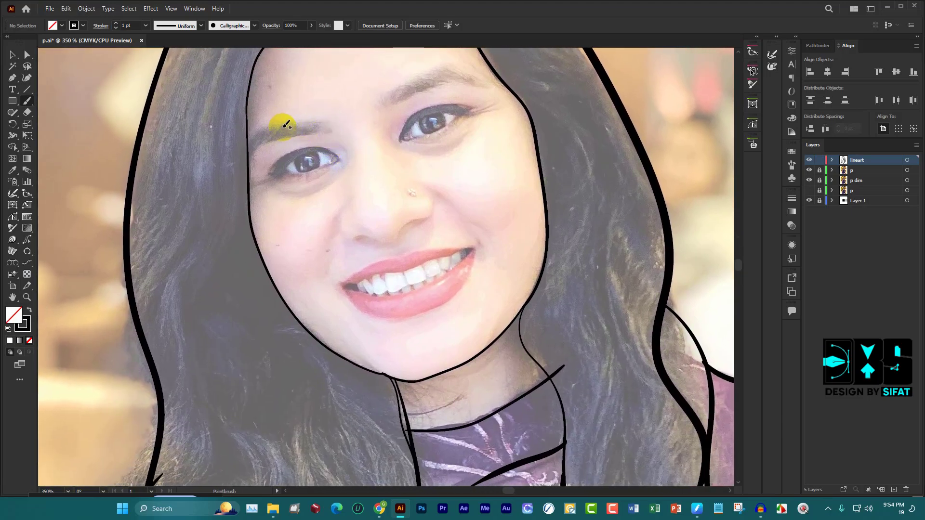
key(space)
alt+scroll(320, 175, up, 2)
alt+scroll(320, 163, up, 2)
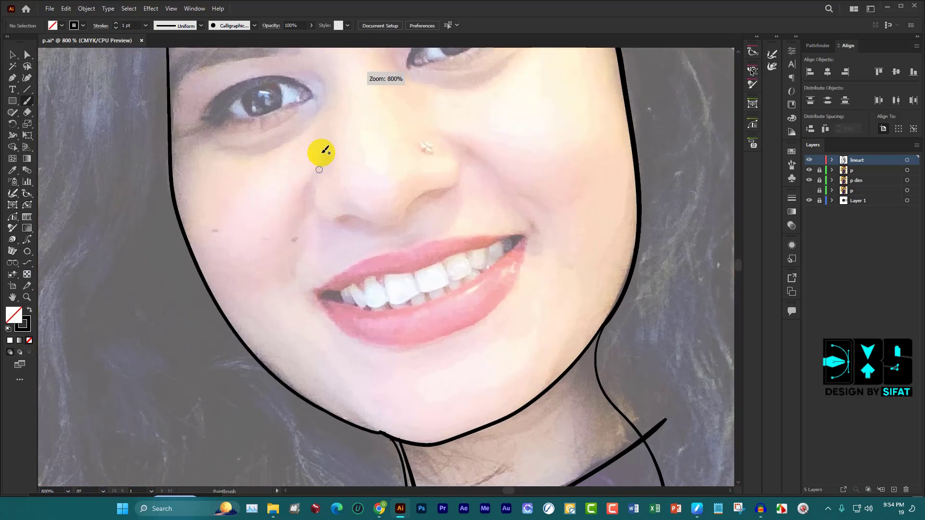
drag(322, 142, 399, 264)
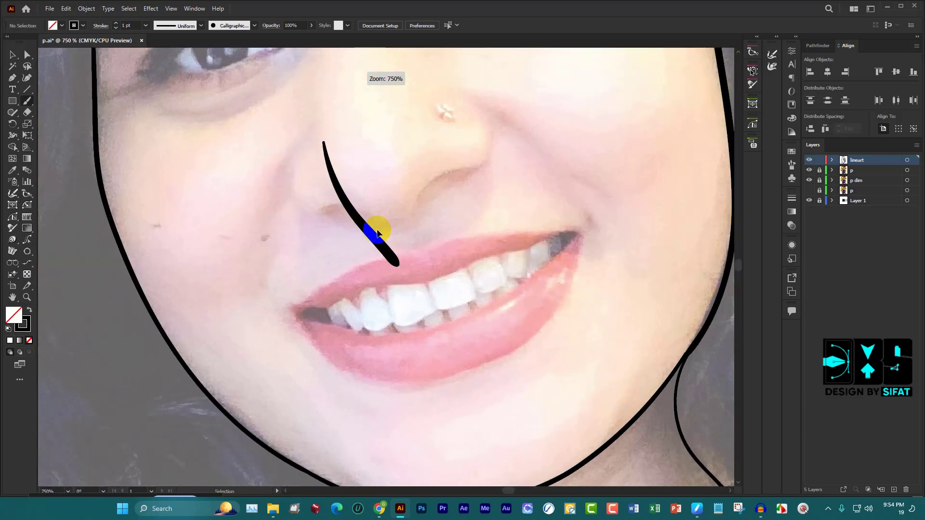
key(ctrl+z)
alt+scroll(351, 128, up, 1)
mouse_move(351, 128)
mouse_down()
mouse_move(387, 172)
mouse_move(381, 216)
mouse_move(377, 184)
mouse_move(398, 172)
mouse_move(365, 183)
mouse_up()
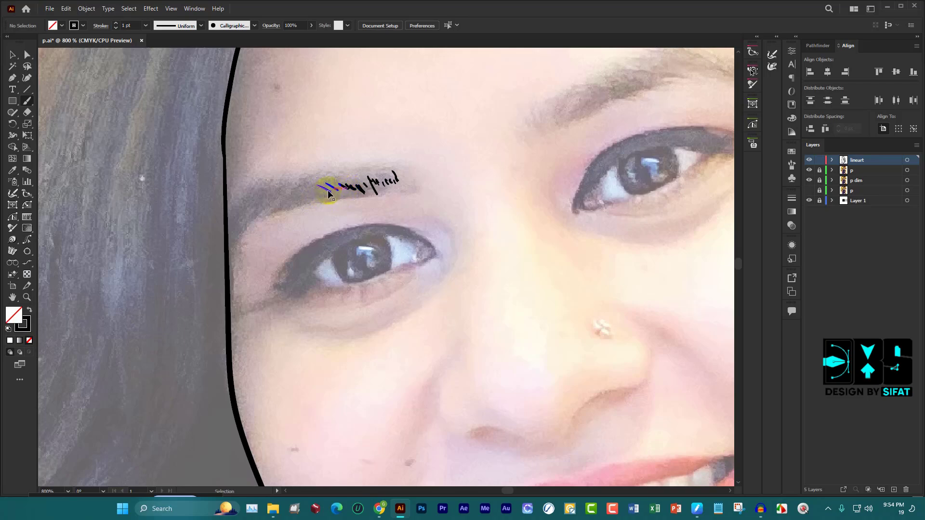
key(ctrl+z)
key(ctrl+z)
key(ctrl+z)
key(ctrl+z)
key(ctrl+z)
key(ctrl+z)
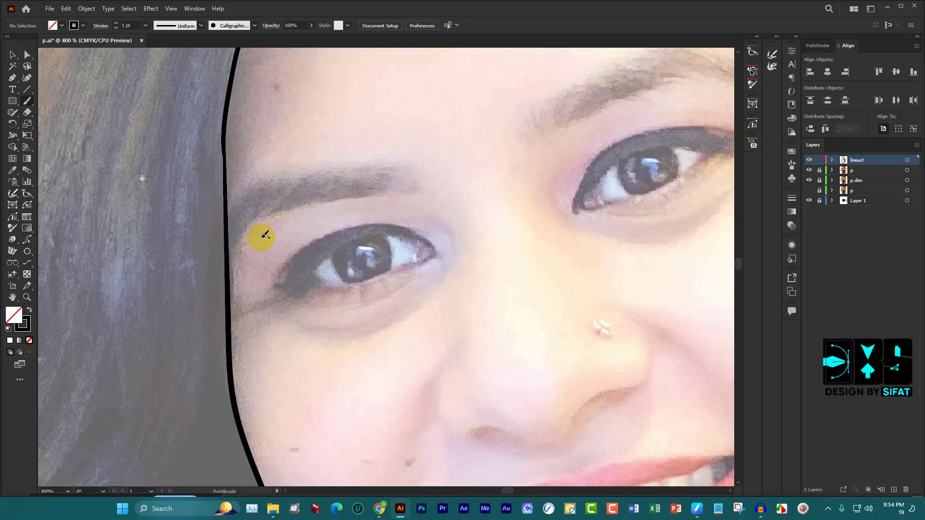
Outline the left eyebrow starting from the face edge and paint it solid black
click(231, 247)
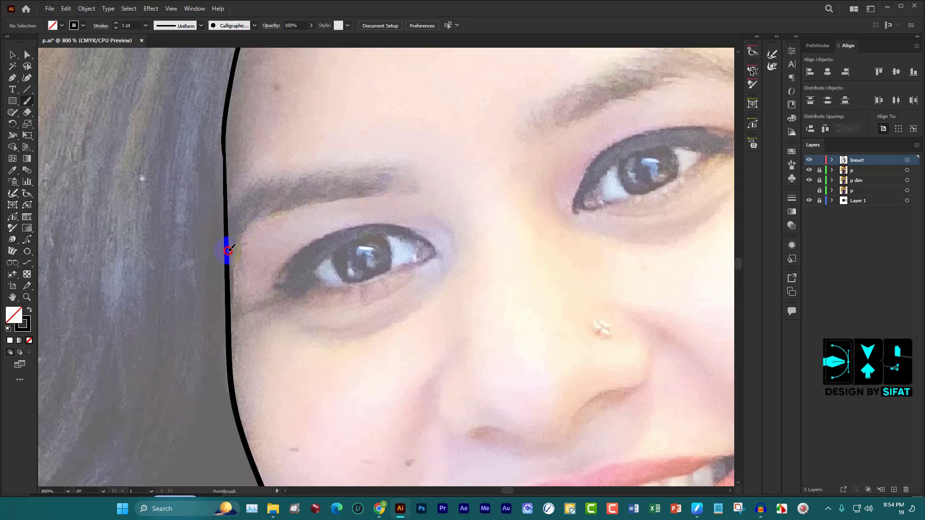
mouse_move(264, 217)
mouse_down()
mouse_move(409, 190)
mouse_move(392, 167)
mouse_move(363, 165)
mouse_move(263, 184)
mouse_up()
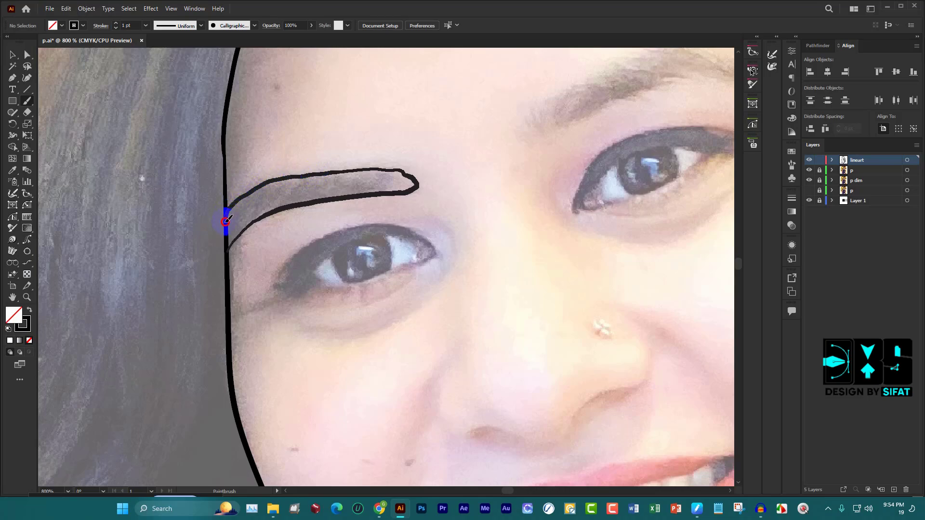
drag(246, 227, 257, 213)
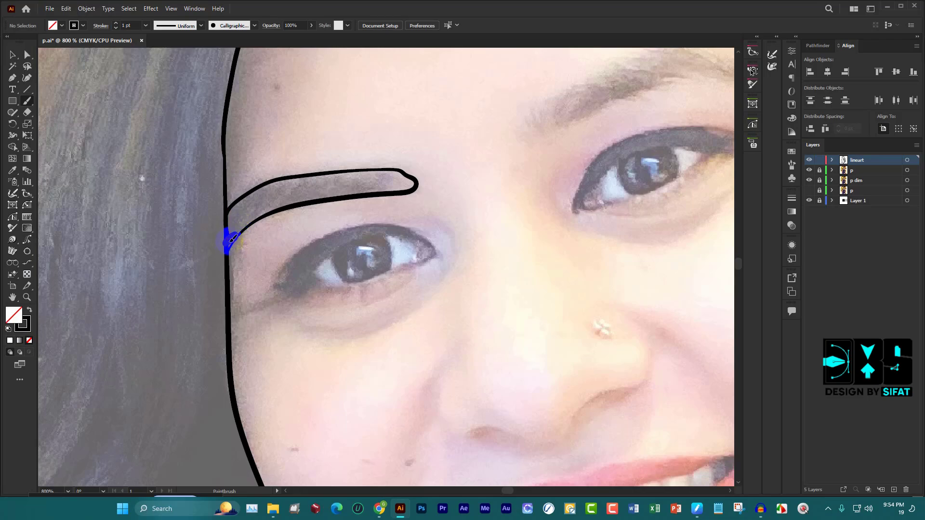
mouse_move(227, 242)
mouse_down()
mouse_move(264, 209)
mouse_move(398, 182)
mouse_move(275, 192)
mouse_move(238, 215)
mouse_move(239, 230)
mouse_up()
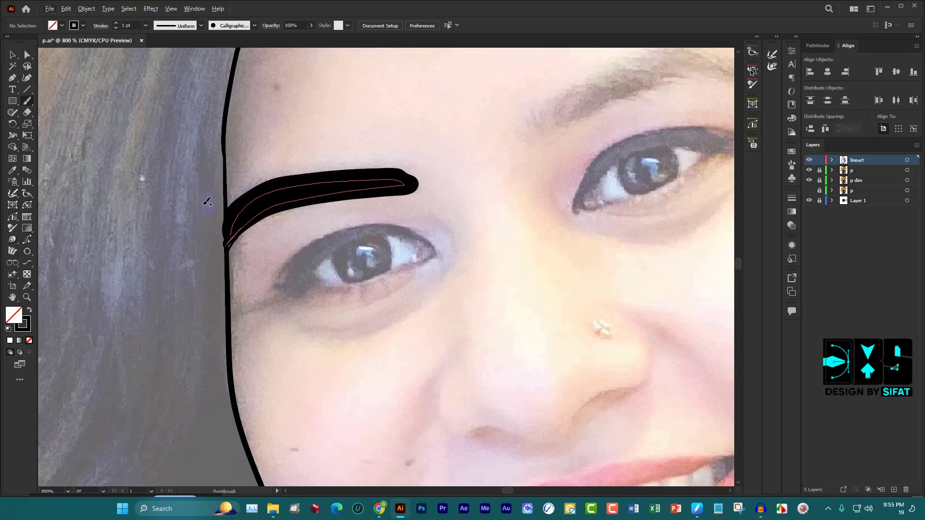
scroll(206, 203, down, 3)
scroll(407, 164, up, 3)
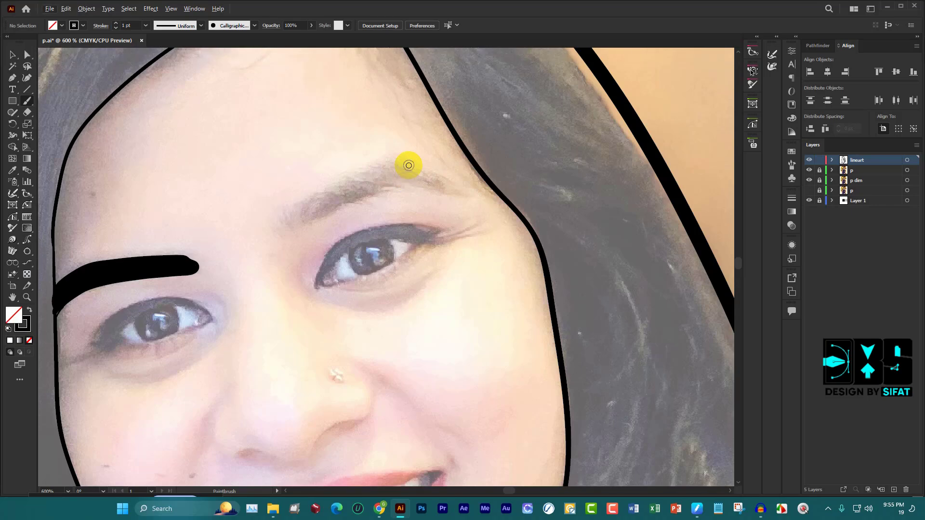
Brush a thin curve under the right eyebrow's arch and confirm the Paintbrush tool settings
scroll(404, 162, up, 2)
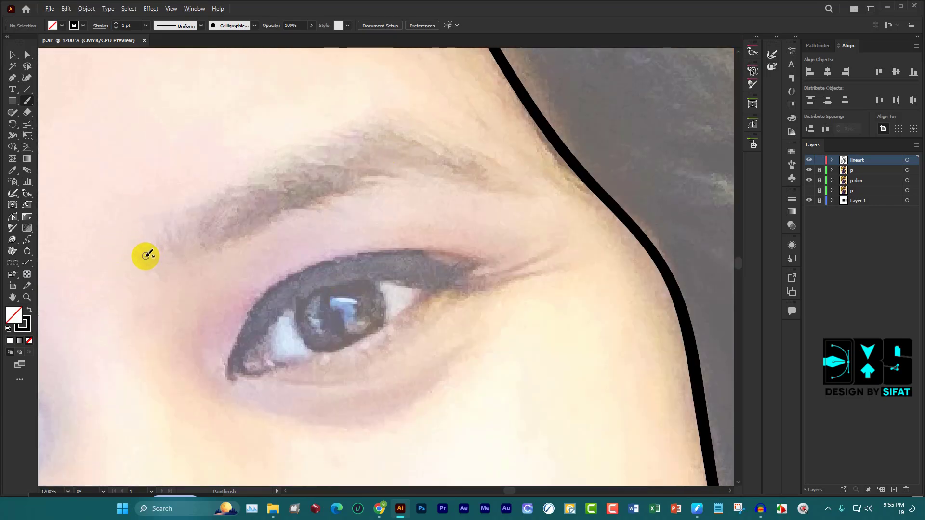
mouse_move(147, 259)
mouse_down()
mouse_move(398, 176)
mouse_move(529, 193)
mouse_up()
drag(163, 267, 148, 261)
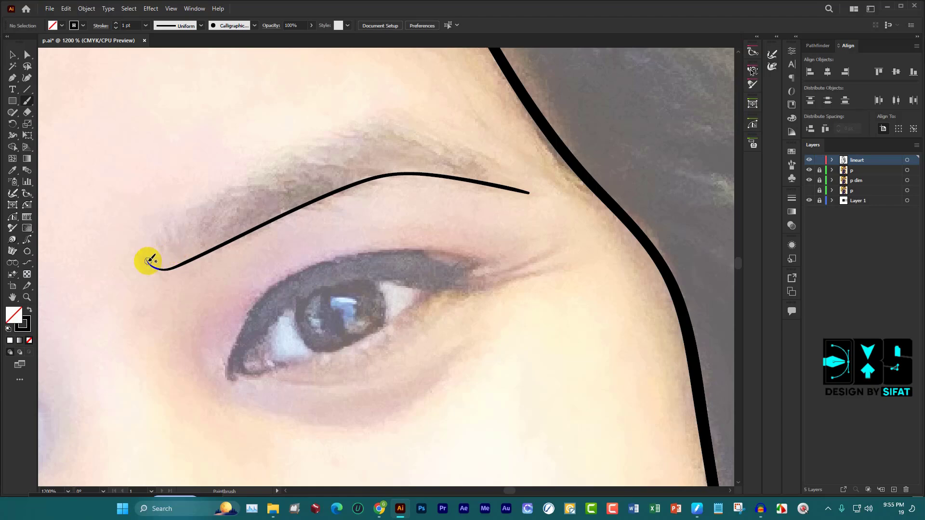
double_click(26, 101)
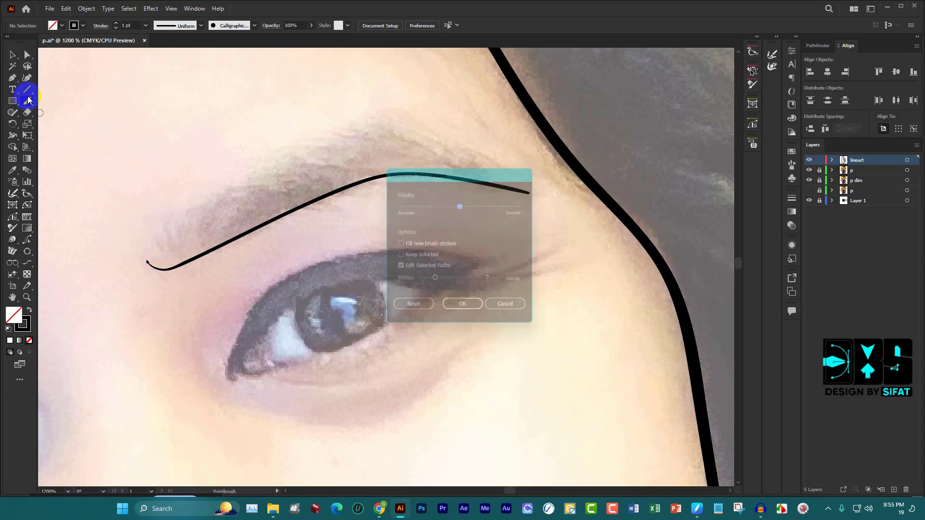
click(465, 311)
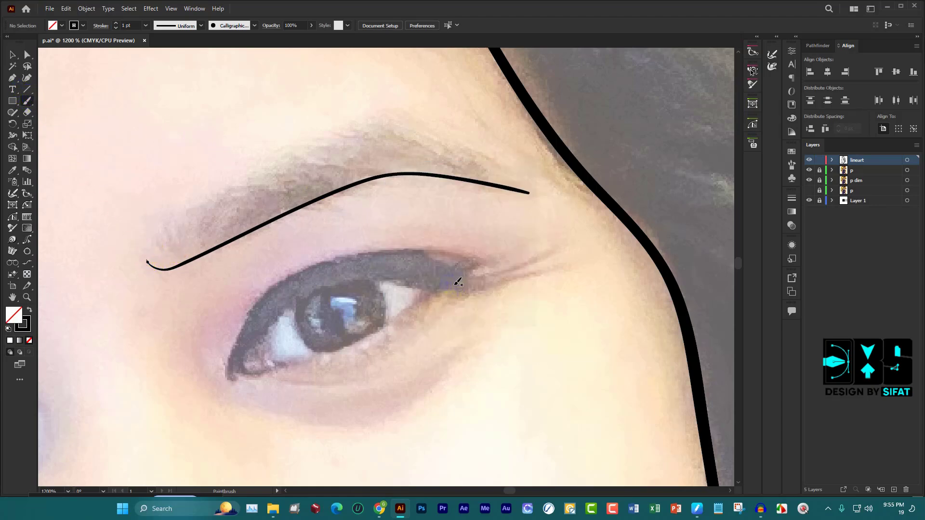
Paint the right eyebrow's thick upper edge and fill its inner gaps black up to the tip
mouse_move(164, 269)
mouse_down()
mouse_move(154, 261)
mouse_move(154, 238)
mouse_move(205, 200)
mouse_move(270, 161)
mouse_move(386, 124)
mouse_move(500, 157)
mouse_move(528, 193)
mouse_up()
mouse_move(528, 193)
mouse_down()
mouse_move(463, 176)
mouse_move(199, 238)
mouse_move(172, 258)
mouse_move(153, 254)
mouse_move(182, 224)
mouse_move(277, 169)
mouse_move(363, 138)
mouse_move(429, 143)
mouse_move(527, 192)
mouse_up()
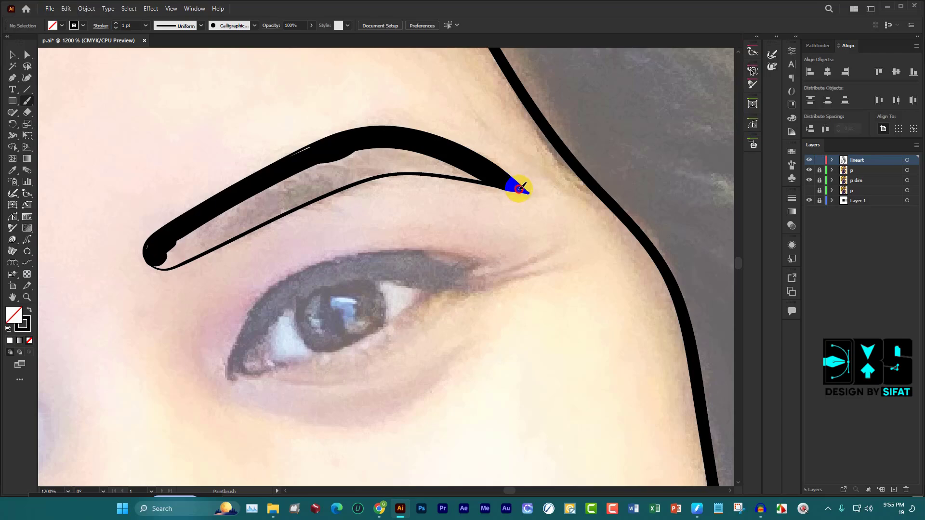
mouse_move(523, 189)
mouse_down()
mouse_move(463, 161)
mouse_move(299, 158)
mouse_move(310, 145)
mouse_move(153, 245)
mouse_move(153, 257)
mouse_move(212, 247)
mouse_move(388, 166)
mouse_move(472, 174)
mouse_move(399, 163)
mouse_move(355, 181)
mouse_move(332, 179)
mouse_up()
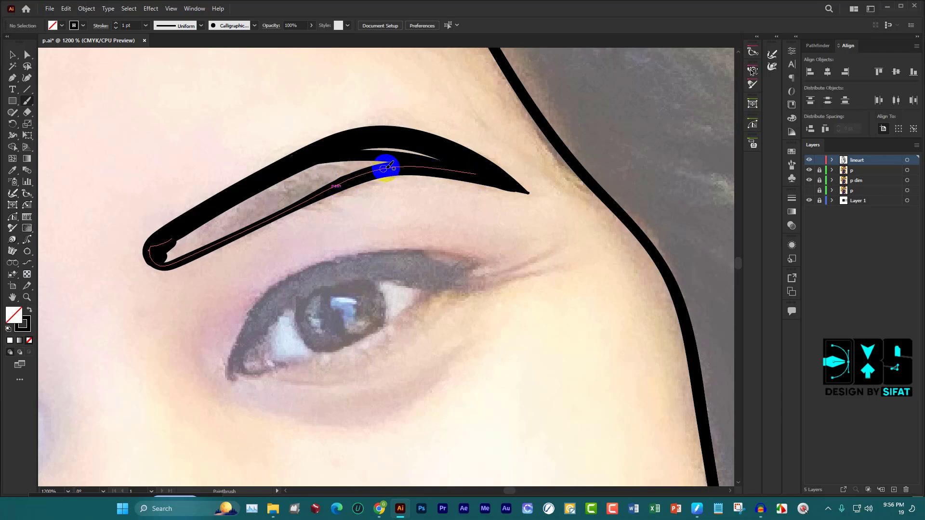
mouse_move(440, 159)
mouse_down()
mouse_move(376, 147)
mouse_move(296, 176)
mouse_up()
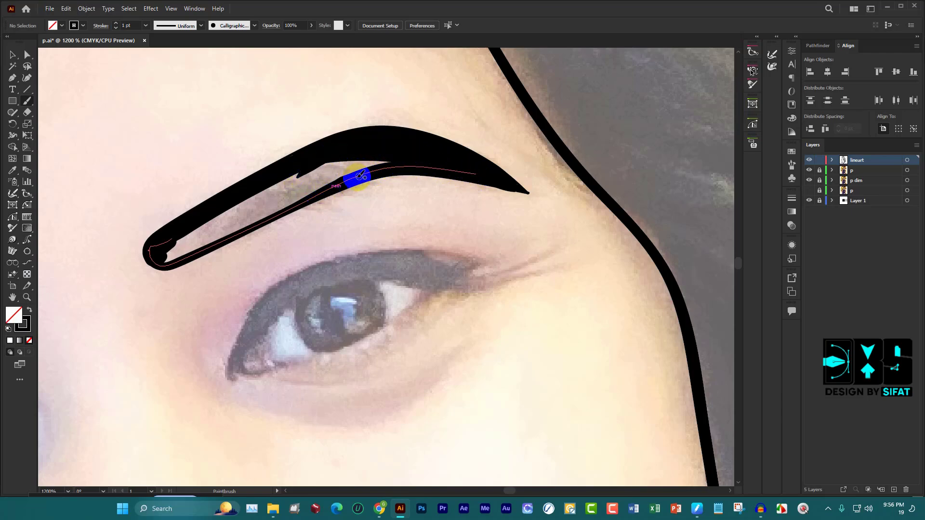
mouse_move(360, 175)
mouse_down()
mouse_move(390, 159)
mouse_move(319, 180)
mouse_move(223, 221)
mouse_move(212, 241)
mouse_move(157, 256)
mouse_move(200, 219)
mouse_move(367, 157)
mouse_move(294, 202)
mouse_move(279, 182)
mouse_move(281, 198)
mouse_move(323, 178)
mouse_move(180, 244)
mouse_move(181, 231)
mouse_up()
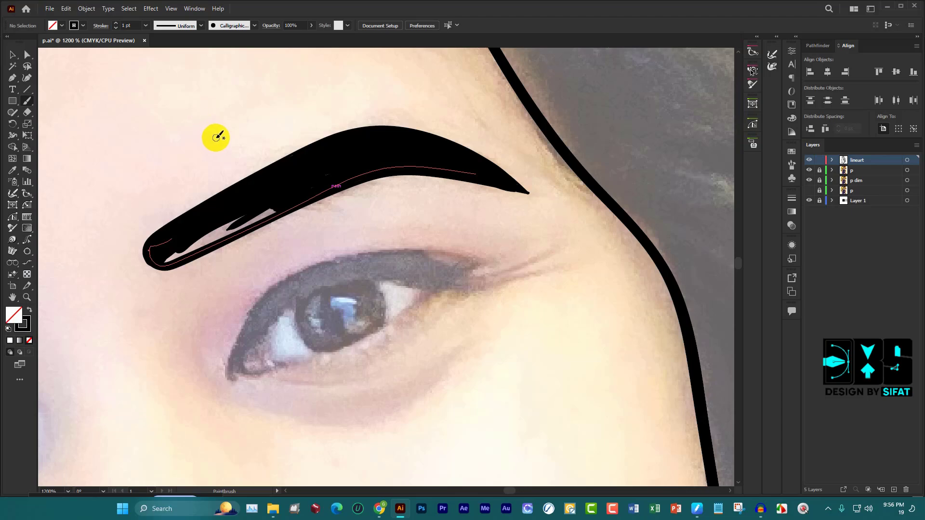
drag(520, 187, 529, 192)
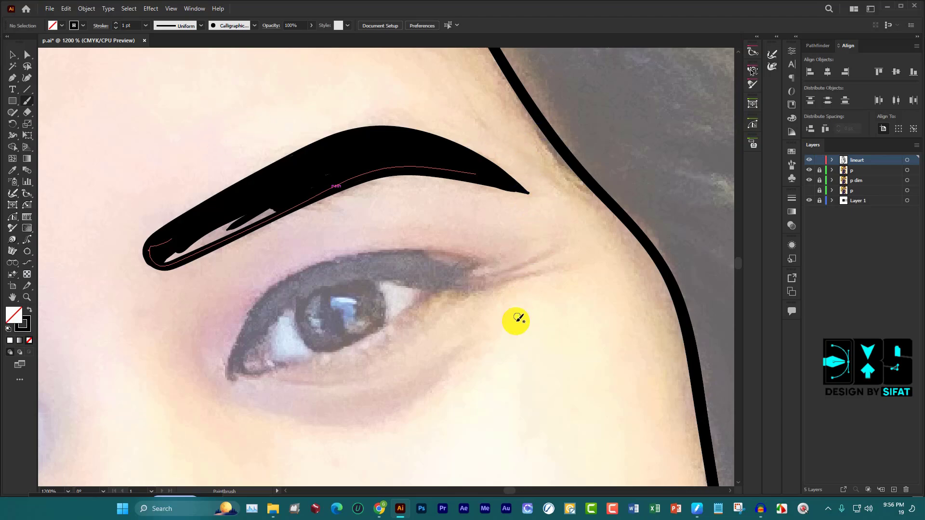
Undo a stray stroke below the eye, fill the brow's inner-end gap, and save with Ctrl+S
click(513, 324)
key(v)
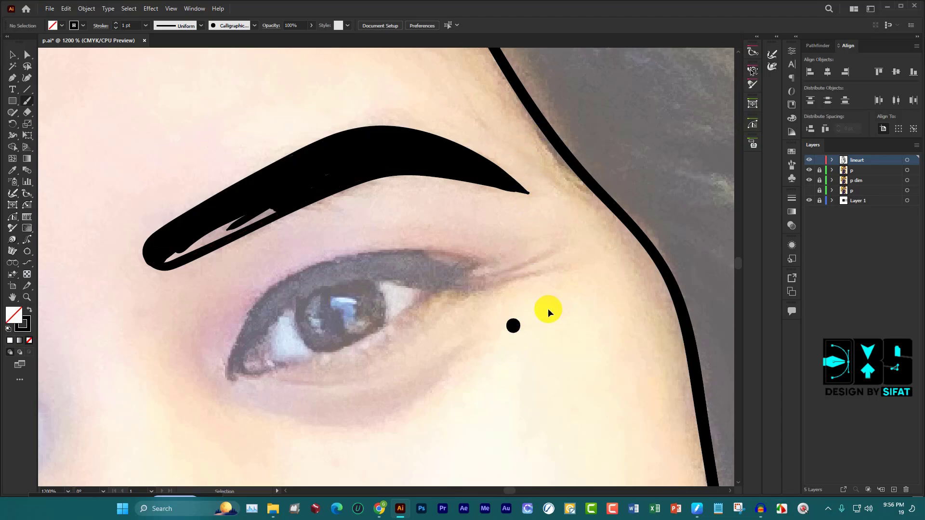
mouse_move(546, 311)
mouse_down()
mouse_move(523, 273)
mouse_move(539, 401)
mouse_up()
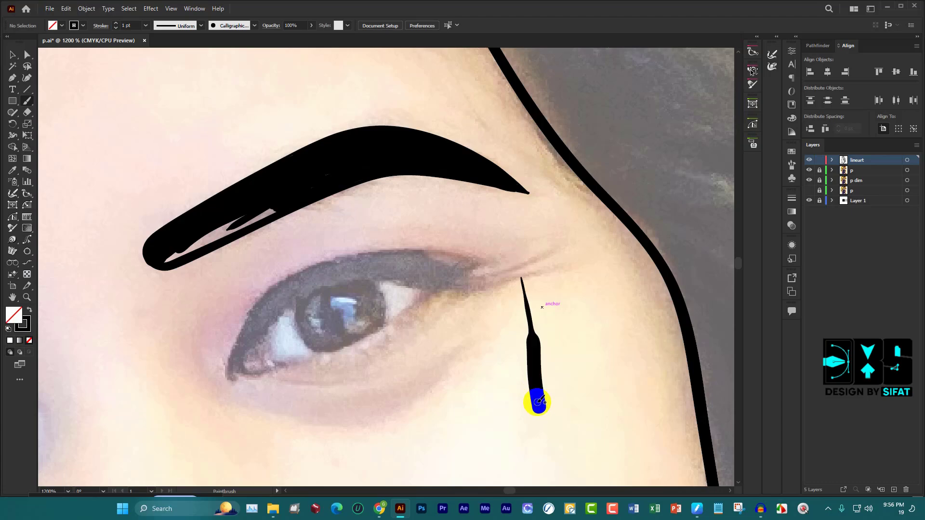
key(ctrl+z)
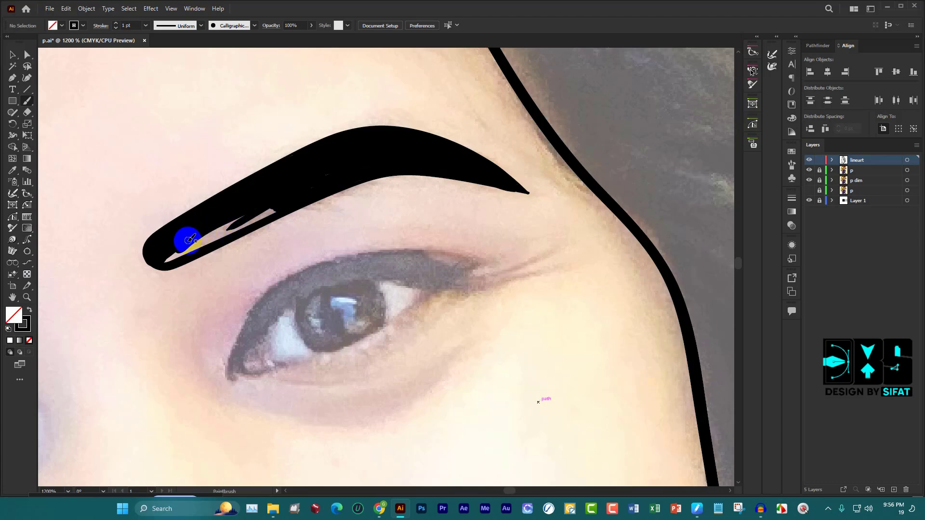
mouse_move(192, 248)
mouse_down()
mouse_move(165, 255)
mouse_move(240, 212)
mouse_move(271, 206)
mouse_move(166, 256)
mouse_up()
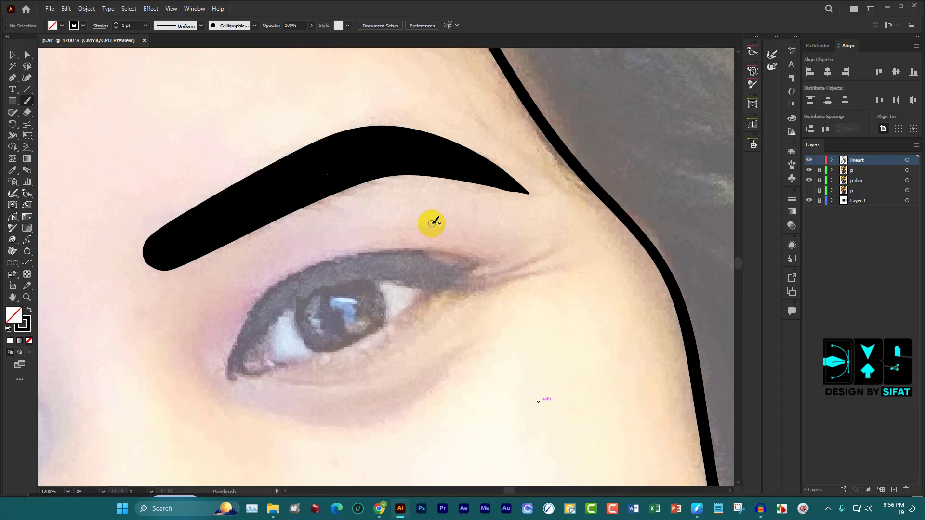
key(ctrl+s)
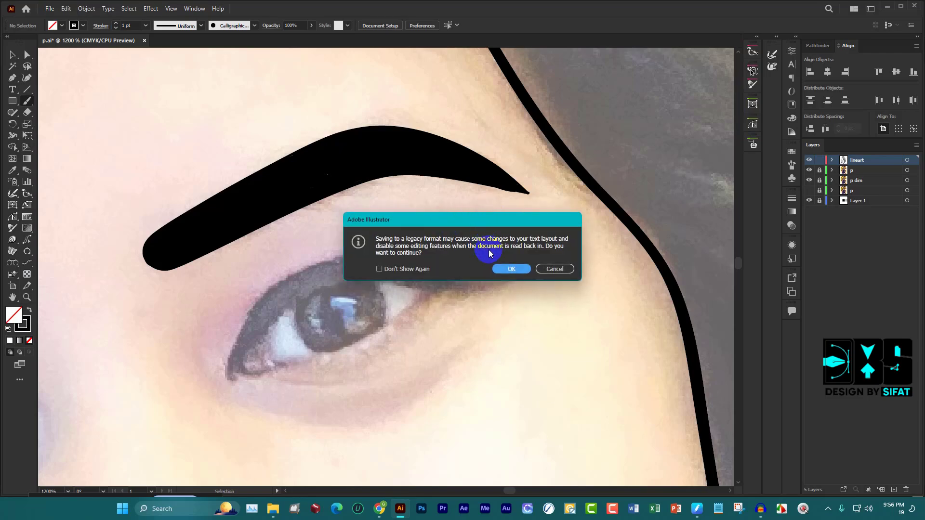
Accept the legacy-format save, then paint a stroke bridging the gap in the crown's hair outline
click(519, 268)
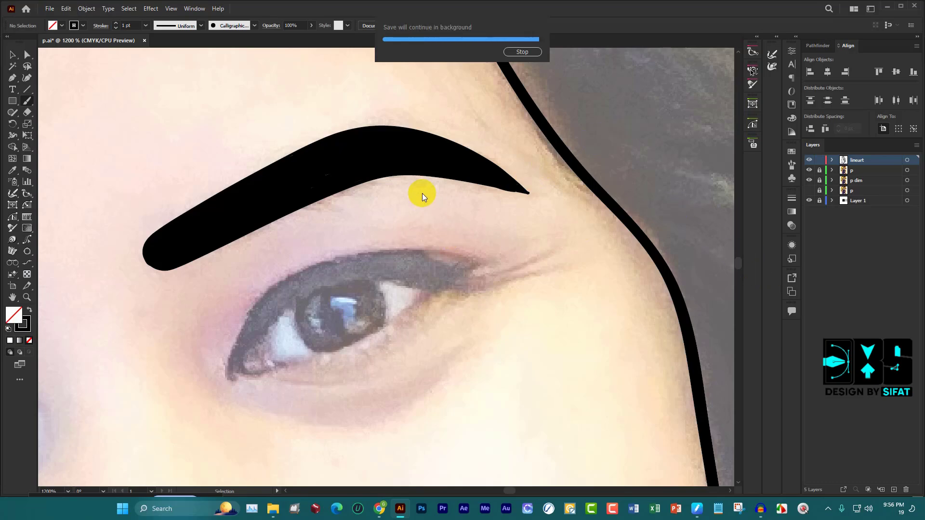
scroll(434, 193, down, 3)
drag(439, 191, 441, 191)
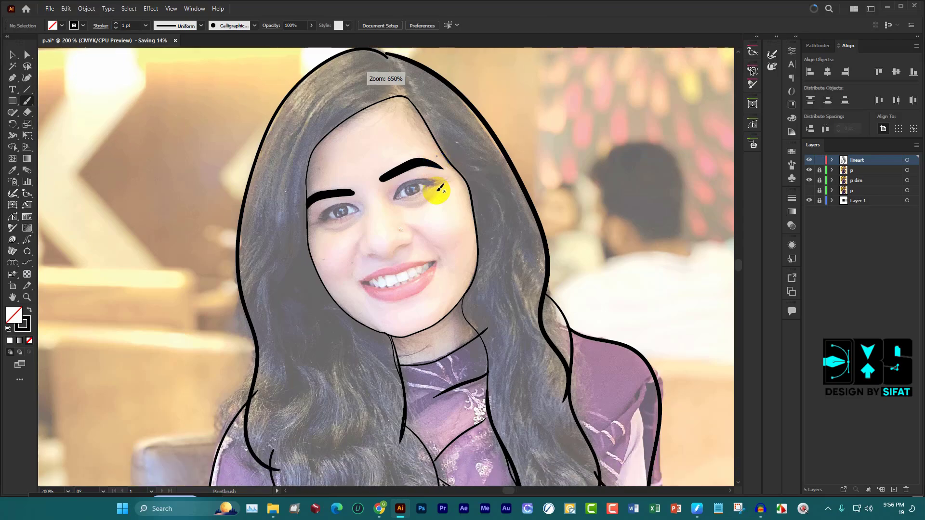
scroll(440, 192, down, 1)
drag(408, 80, 419, 73)
scroll(419, 73, up, 1)
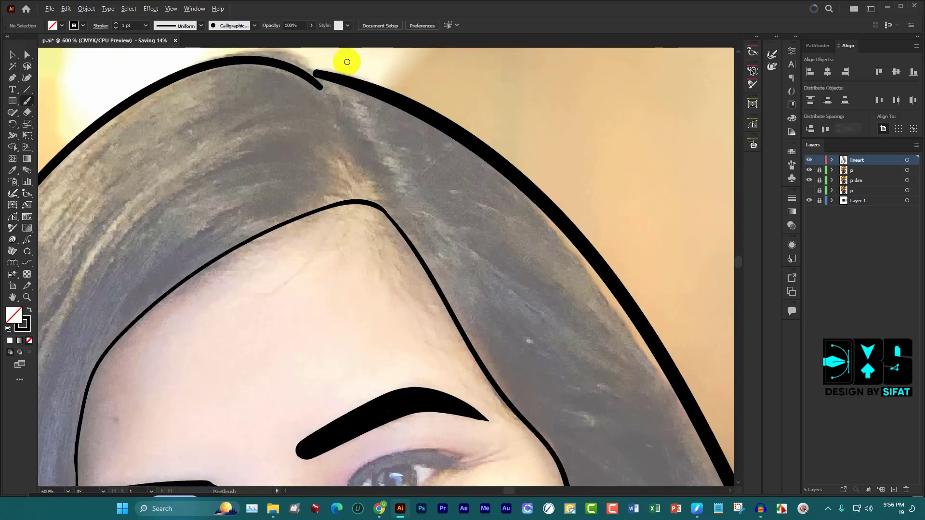
scroll(345, 62, up, 1)
scroll(295, 86, up, 1)
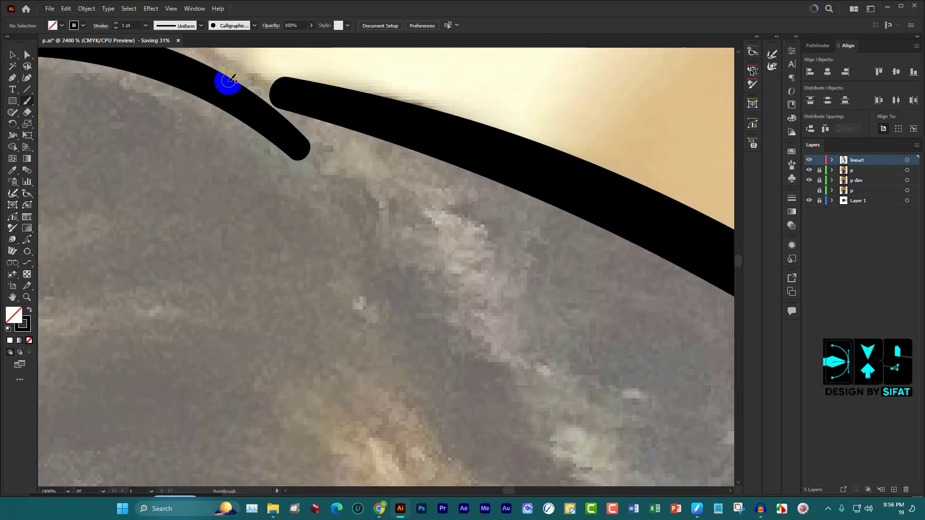
mouse_move(309, 100)
mouse_down()
mouse_move(241, 94)
mouse_move(356, 94)
mouse_up()
scroll(366, 101, down, 2)
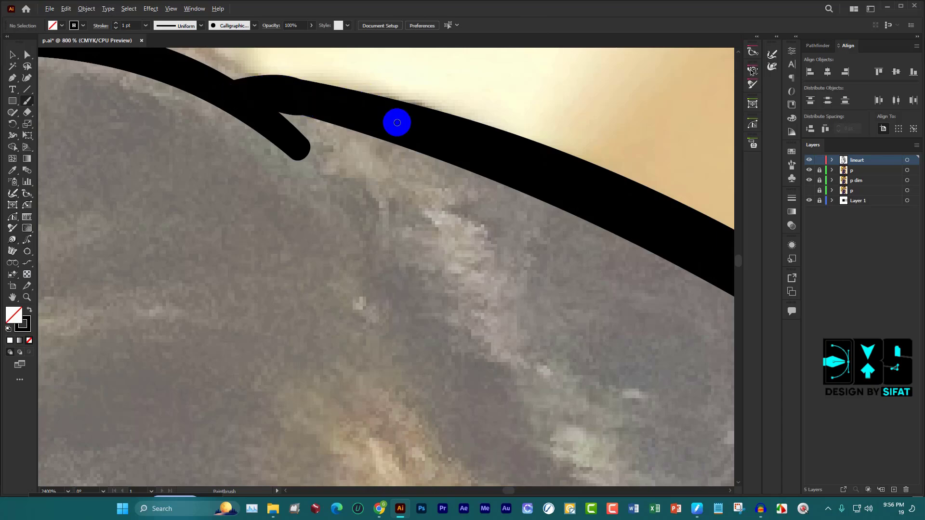
scroll(404, 125, down, 2)
scroll(418, 134, down, 2)
scroll(415, 138, down, 2)
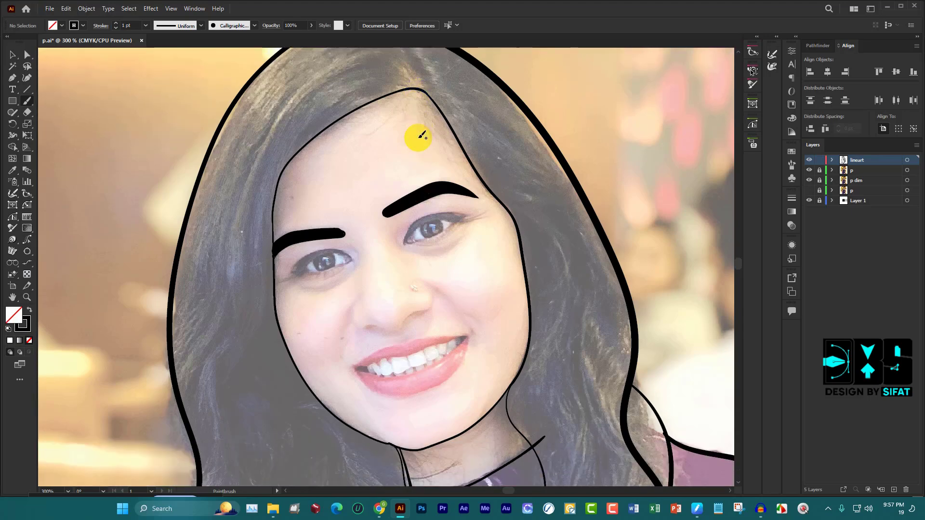
scroll(413, 140, down, 2)
scroll(419, 154, down, 1)
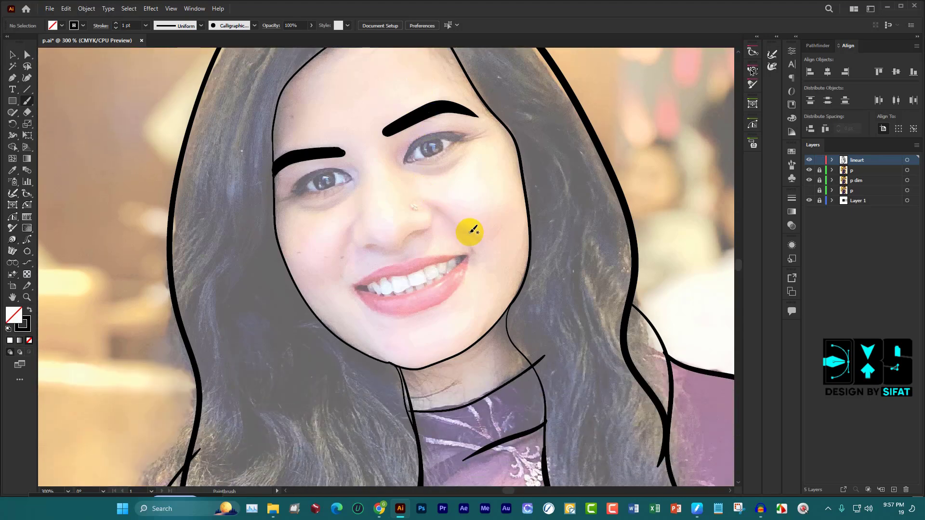
scroll(460, 224, up, 2)
scroll(347, 200, up, 2)
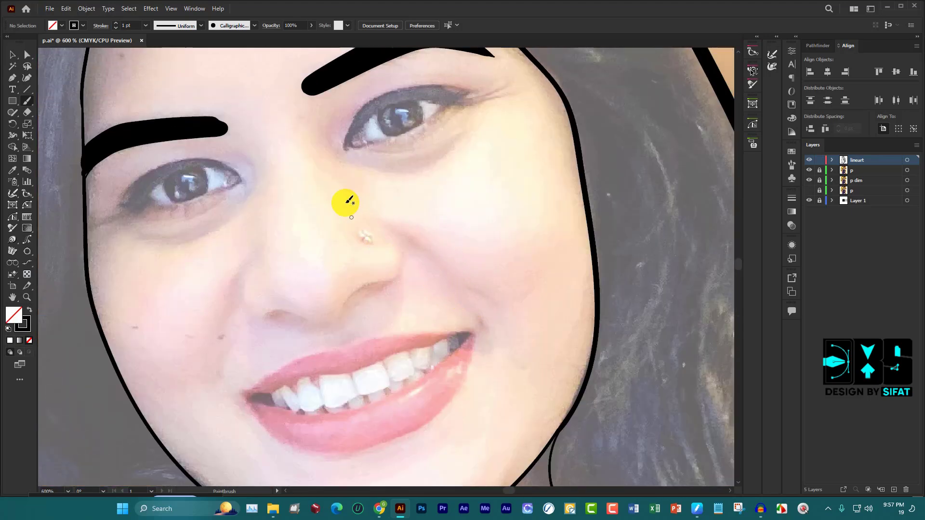
scroll(290, 198, up, 1)
scroll(340, 328, down, 1)
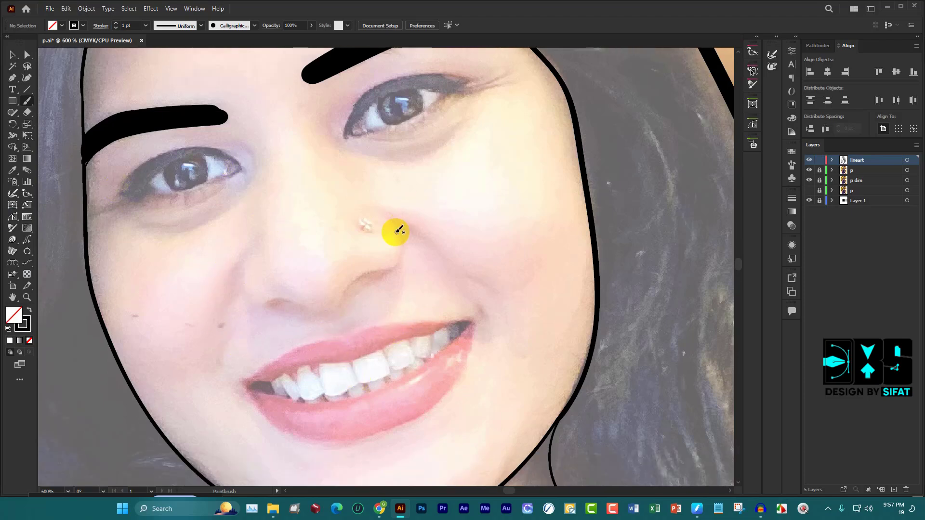
scroll(326, 248, down, 3)
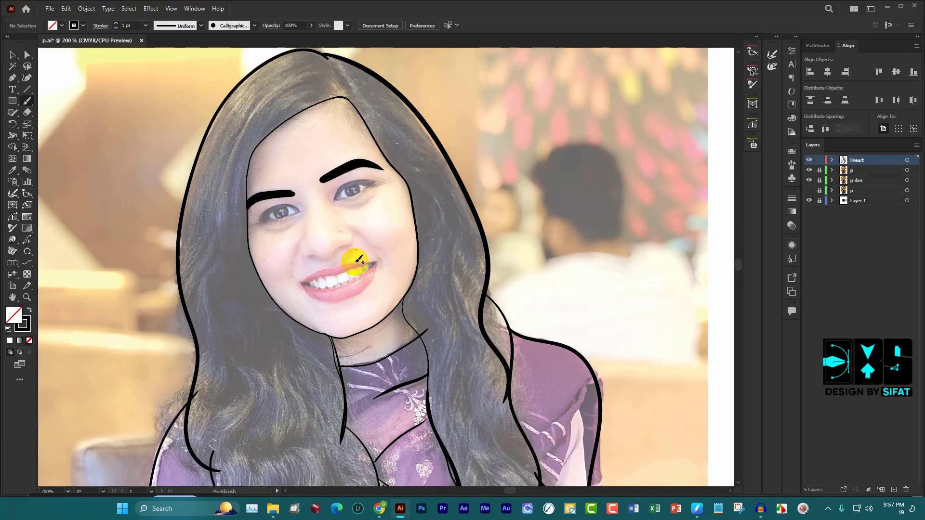
scroll(355, 255, down, 1)
scroll(356, 246, up, 1)
scroll(352, 229, up, 2)
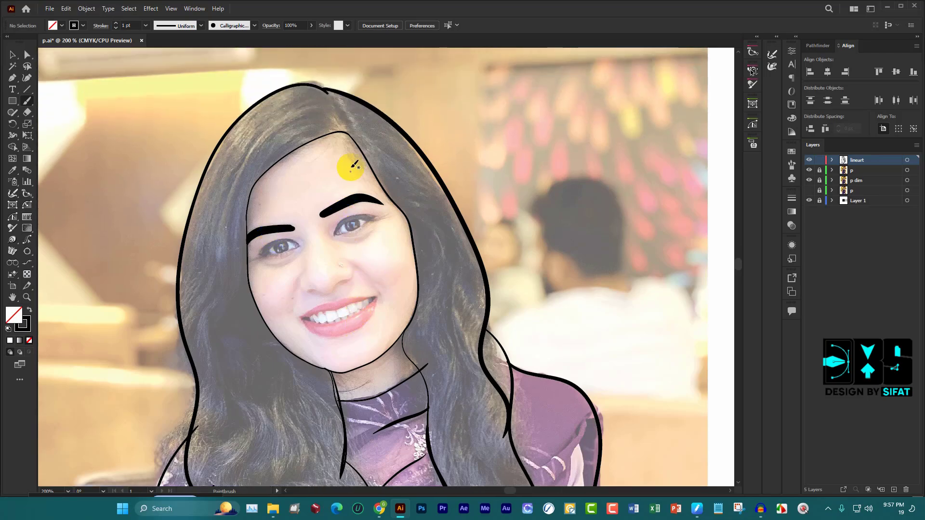
scroll(351, 155, up, 1)
scroll(366, 222, down, 1)
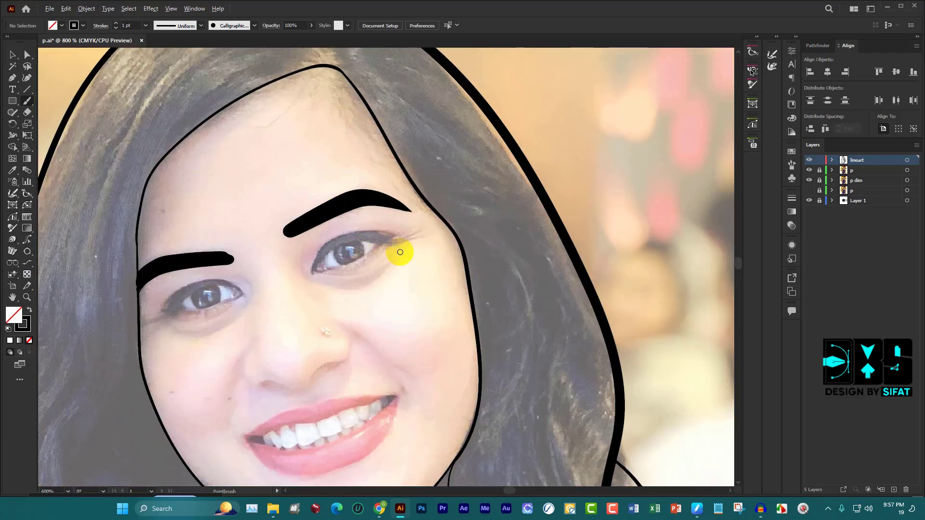
scroll(397, 251, up, 2)
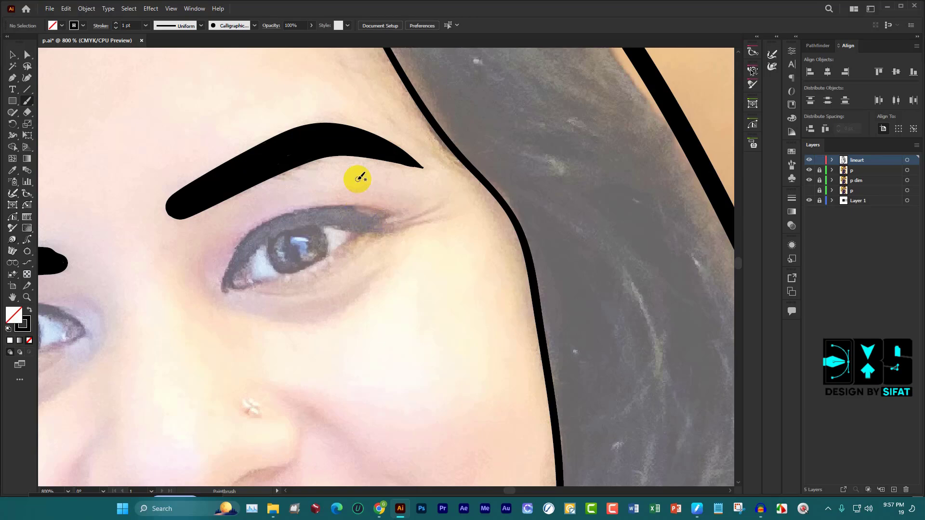
scroll(227, 338, up, 1)
scroll(241, 293, up, 1)
Paint a thick eyeliner along the upper lash line from inner corner to outer tip, filled black
scroll(226, 293, down, 1)
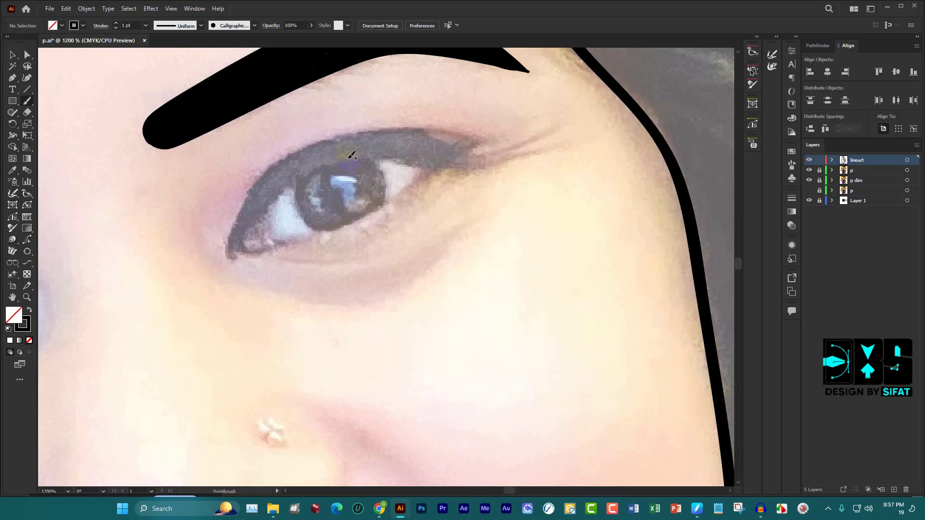
mouse_move(275, 212)
mouse_down()
mouse_move(251, 229)
mouse_move(228, 226)
mouse_up()
drag(241, 218, 258, 189)
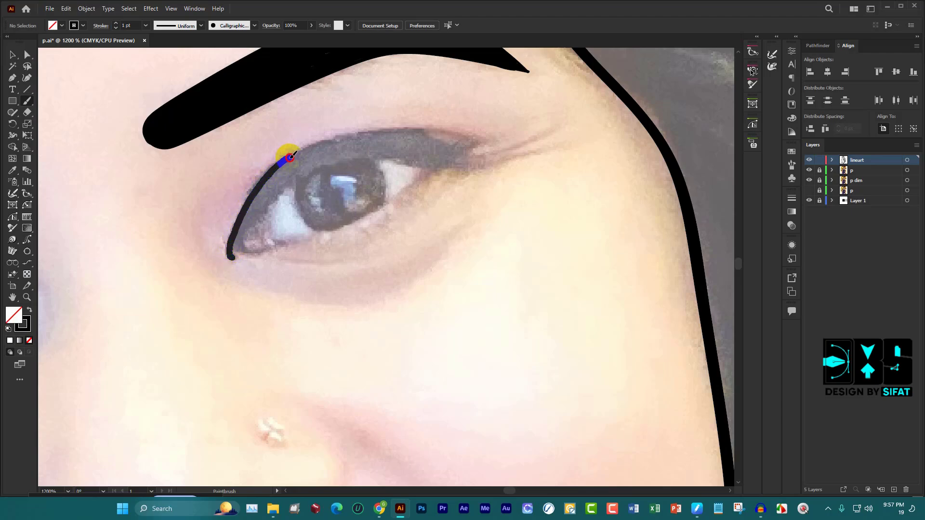
mouse_move(291, 156)
mouse_down()
mouse_move(343, 131)
mouse_move(386, 134)
mouse_up()
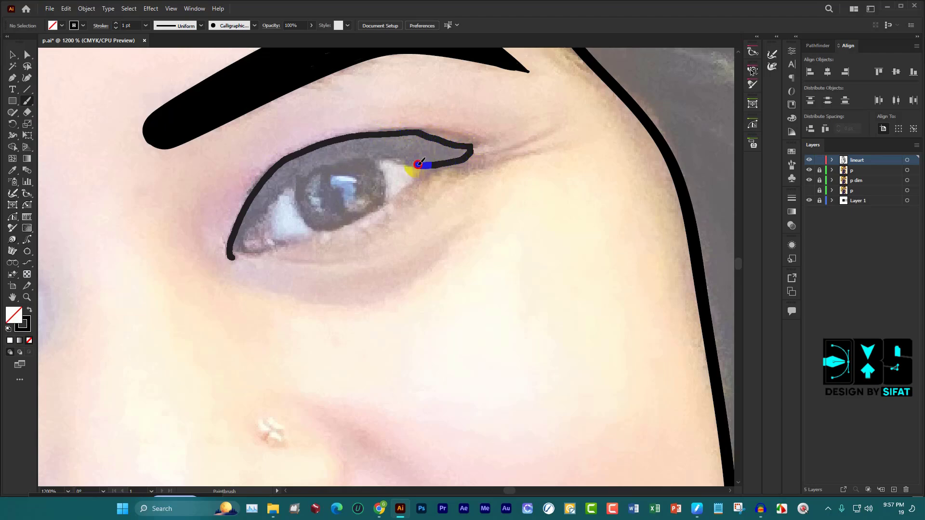
drag(419, 163, 384, 158)
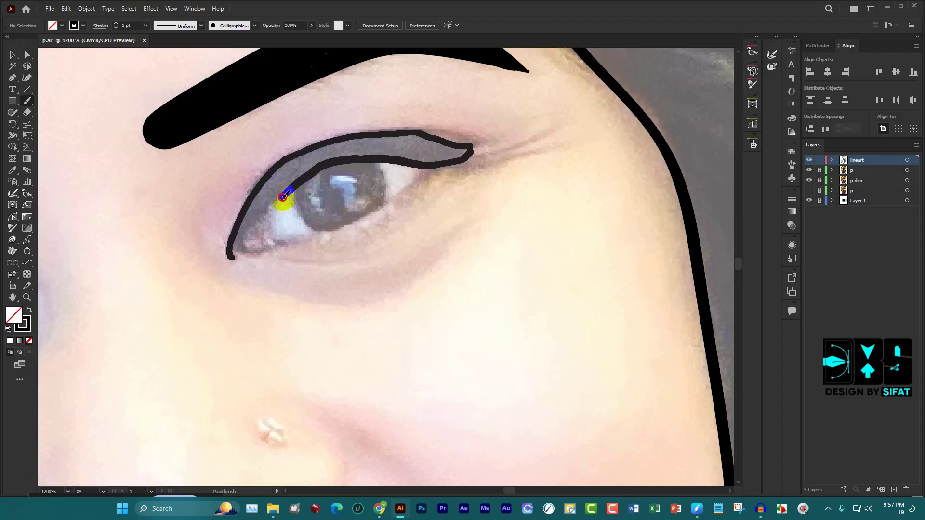
drag(283, 197, 259, 218)
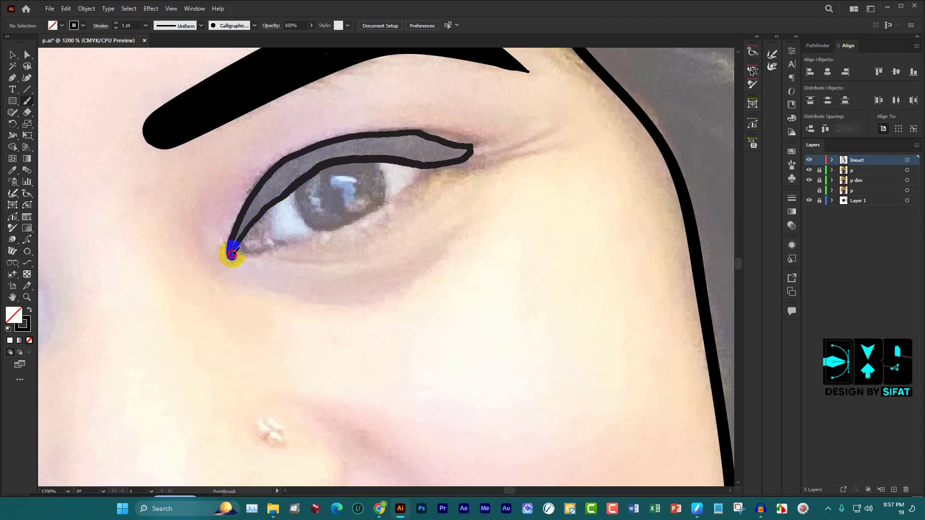
mouse_move(233, 252)
mouse_down()
mouse_move(238, 227)
mouse_move(269, 202)
mouse_move(233, 248)
mouse_move(289, 159)
mouse_move(271, 198)
mouse_move(309, 161)
mouse_move(299, 161)
mouse_move(326, 152)
mouse_move(283, 175)
mouse_move(291, 165)
mouse_move(336, 147)
mouse_move(299, 154)
mouse_move(341, 143)
mouse_move(400, 138)
mouse_move(443, 151)
mouse_move(325, 153)
mouse_move(470, 149)
mouse_up()
click(465, 147)
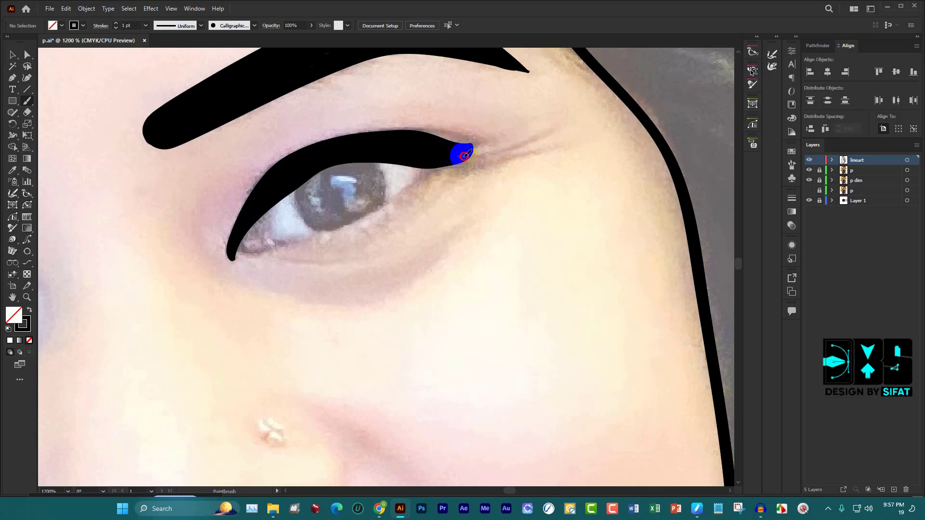
Add thin lash flicks at the eyeliner tip and a line along the lower eyelid
mouse_move(470, 151)
mouse_down()
mouse_move(450, 154)
mouse_move(525, 139)
mouse_move(467, 162)
mouse_move(532, 145)
mouse_move(513, 156)
mouse_up()
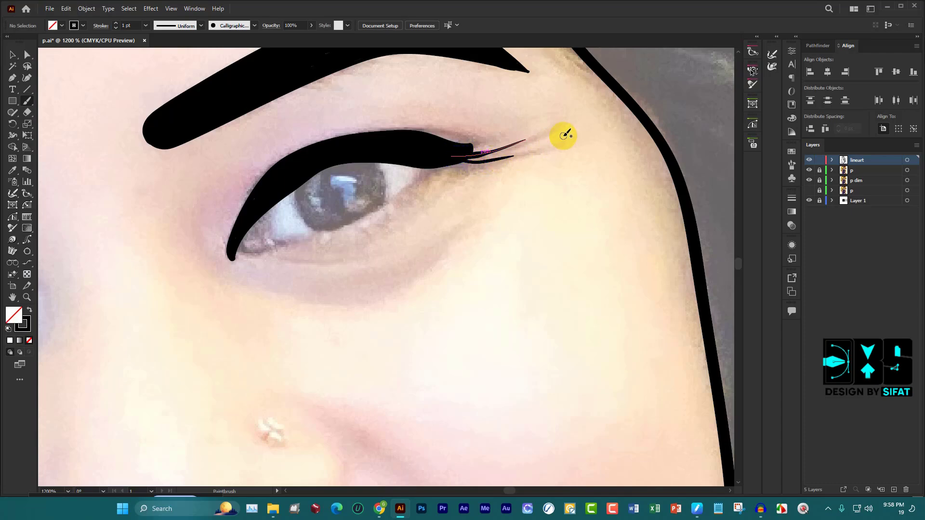
mouse_move(241, 242)
mouse_down()
mouse_move(265, 202)
mouse_move(258, 207)
mouse_move(277, 205)
mouse_up()
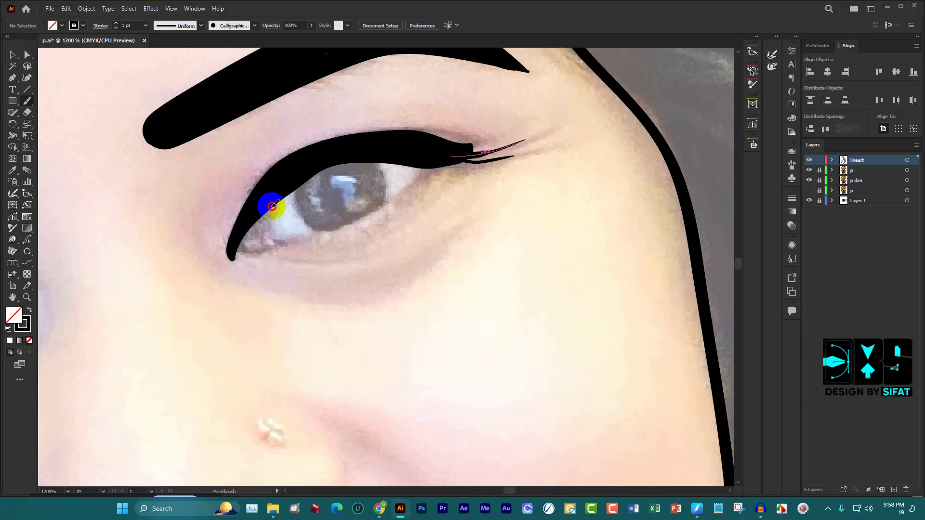
mouse_move(276, 237)
mouse_down()
mouse_move(372, 215)
mouse_move(427, 170)
mouse_move(337, 165)
mouse_move(294, 190)
mouse_up()
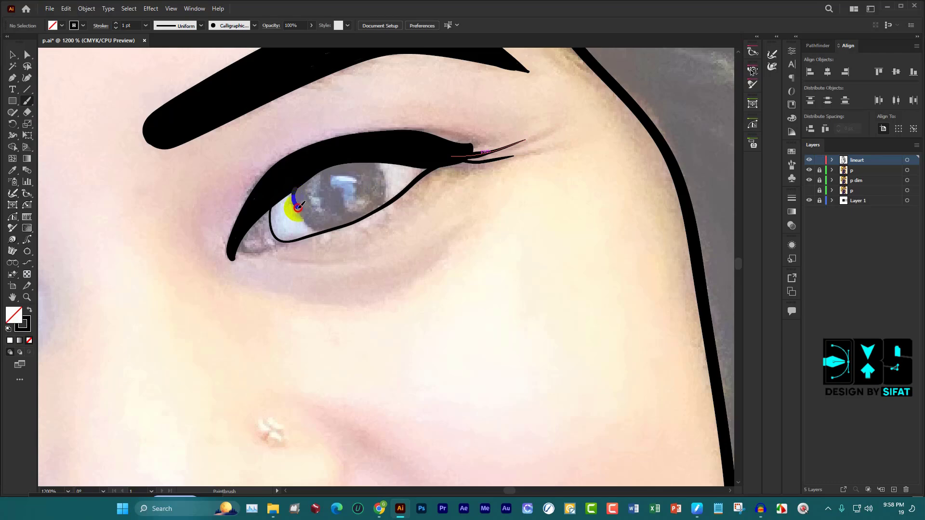
drag(317, 226, 328, 228)
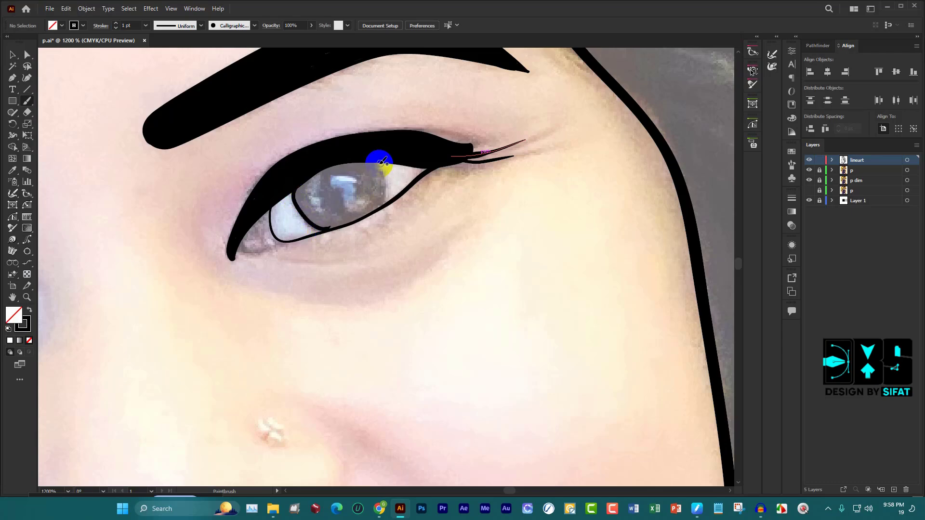
Outline the iris edge below the eyelid and along its left side
scroll(372, 164, up, 2)
scroll(362, 155, up, 2)
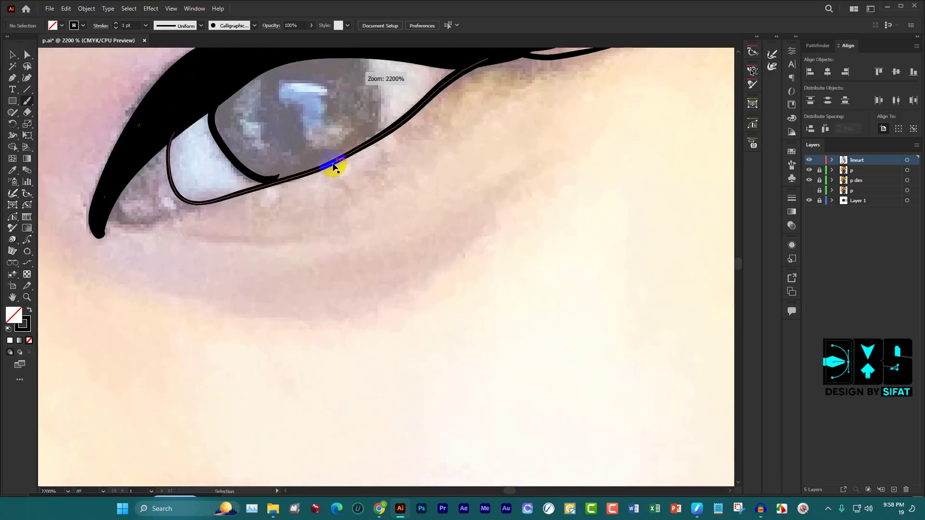
scroll(380, 193, up, 2)
scroll(383, 173, up, 1)
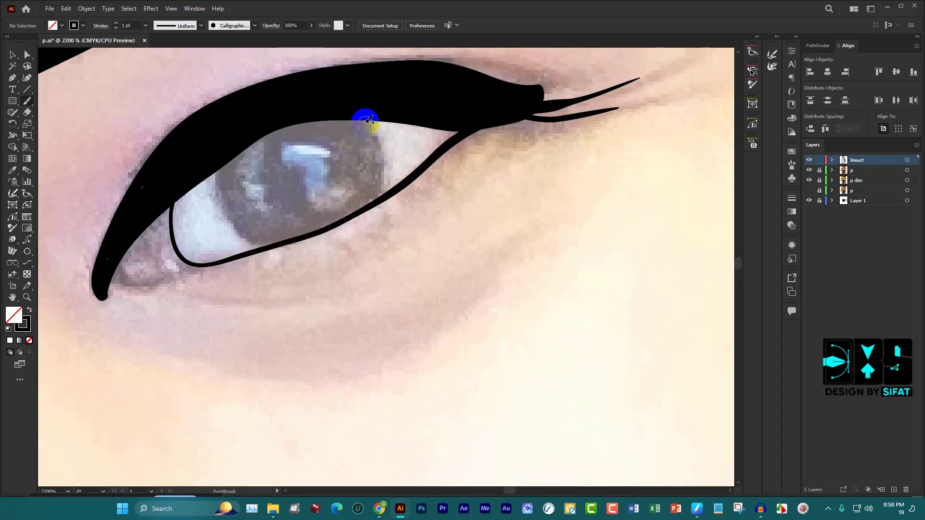
mouse_move(368, 121)
mouse_down()
mouse_move(382, 169)
mouse_move(376, 200)
mouse_up()
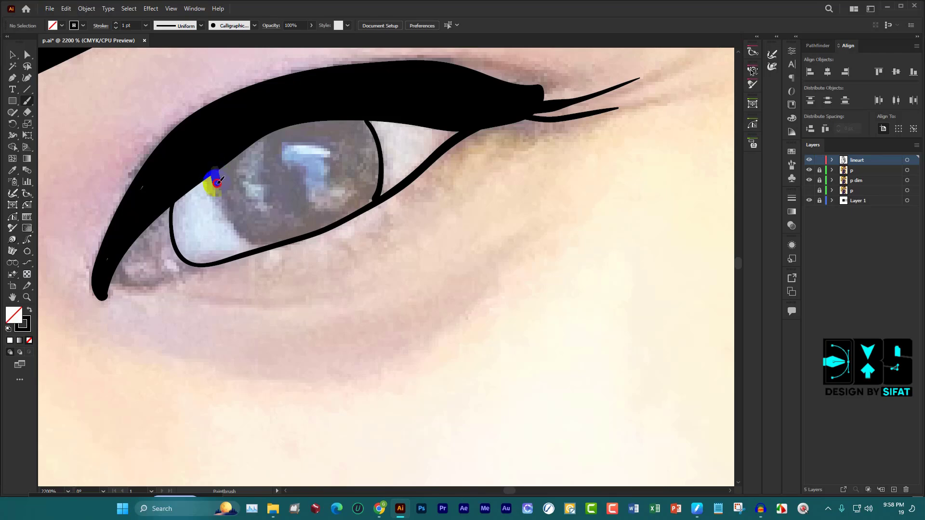
mouse_move(218, 181)
mouse_down()
mouse_move(242, 228)
mouse_move(278, 240)
mouse_up()
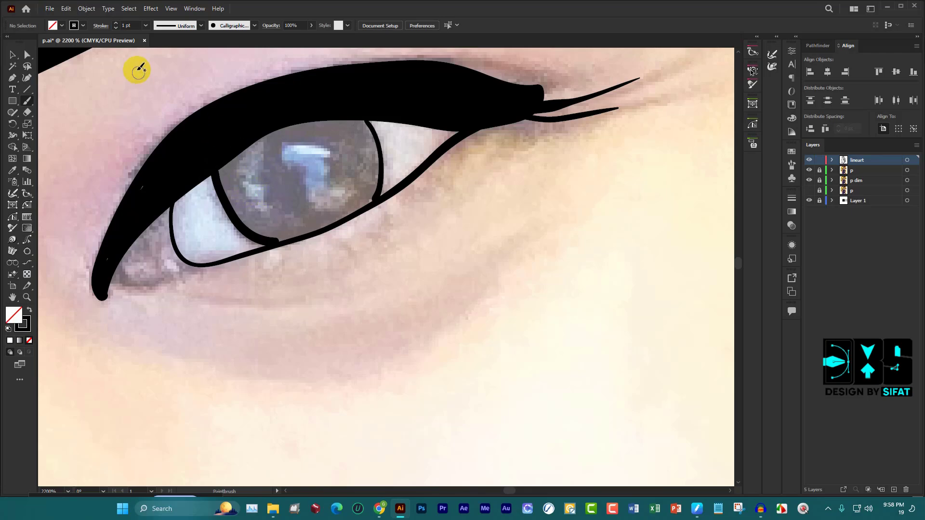
Switch the stroke to 0.75 pt and outline the small and large reflections in the iris
click(115, 28)
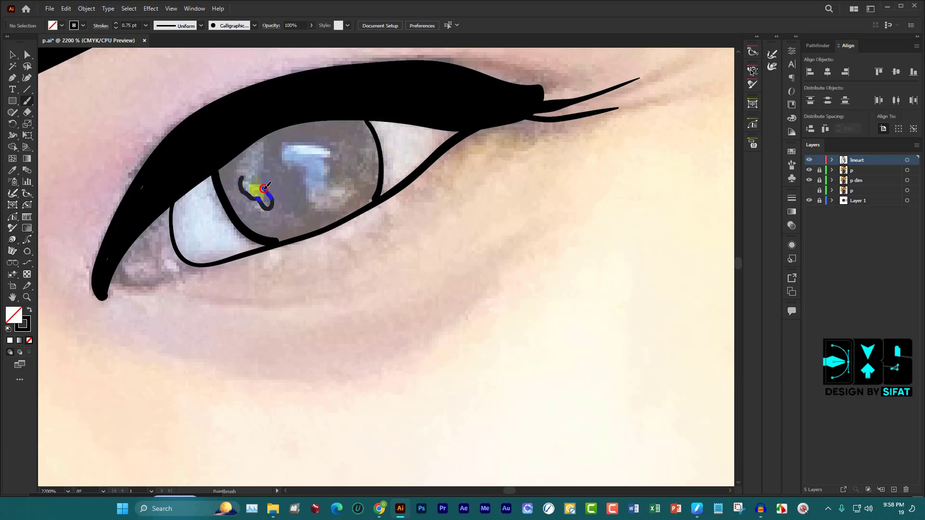
drag(265, 188, 263, 184)
key(ctrl+z)
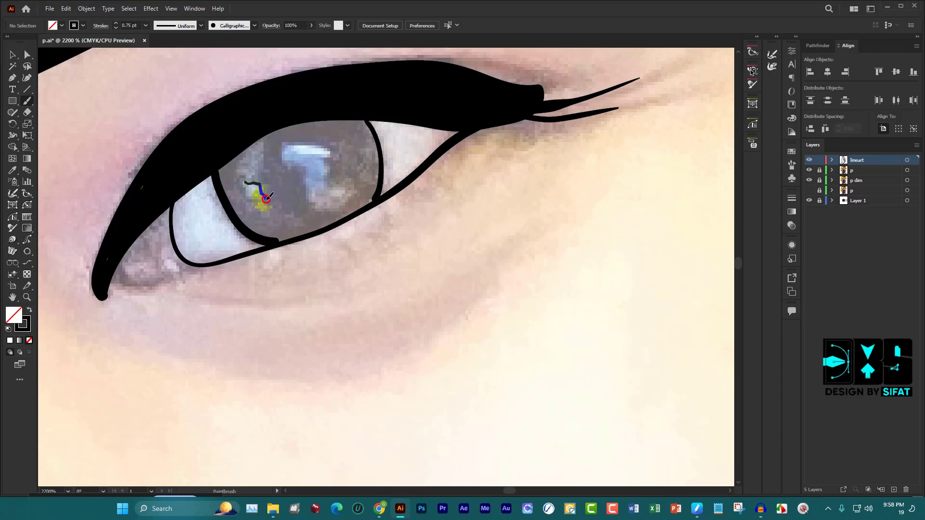
drag(248, 183, 245, 183)
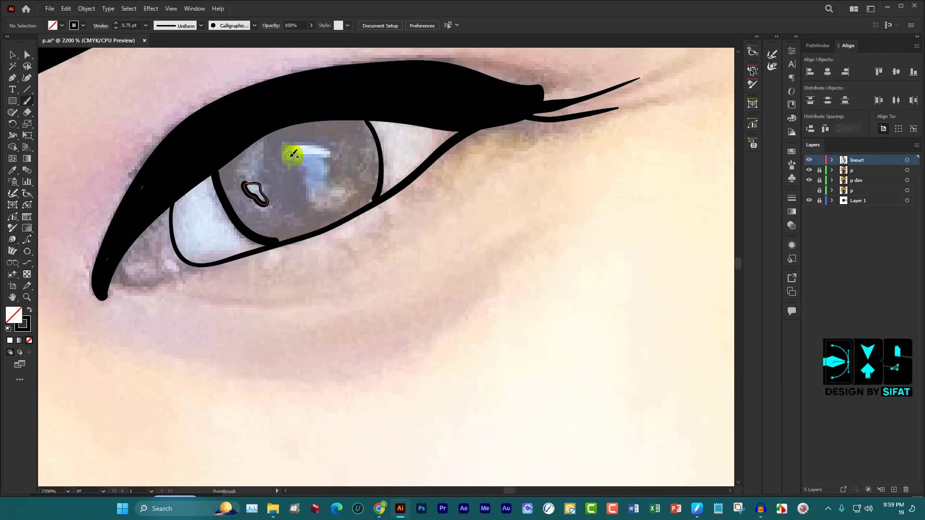
drag(281, 143, 330, 150)
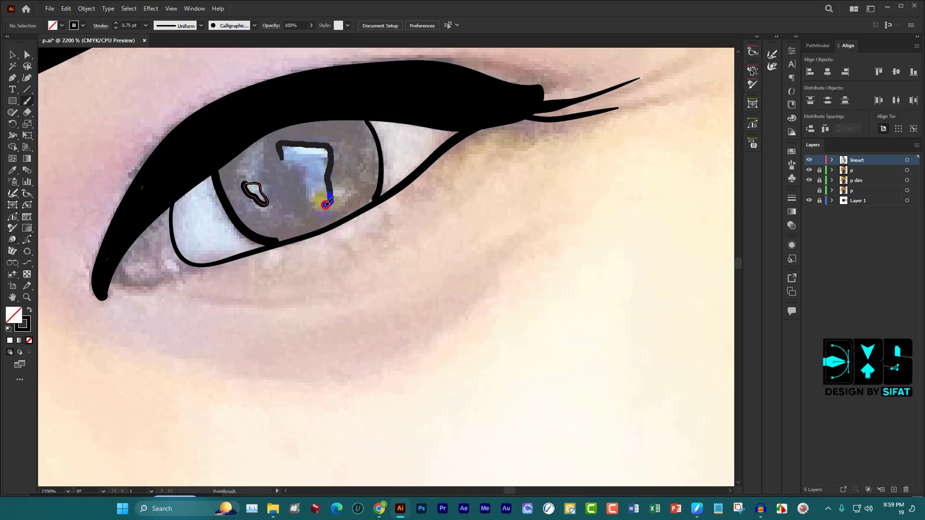
drag(311, 191, 285, 152)
Complete the large reflection's outline and reinforce the iris's right and lower edges
alt+scroll(387, 250, down, 1)
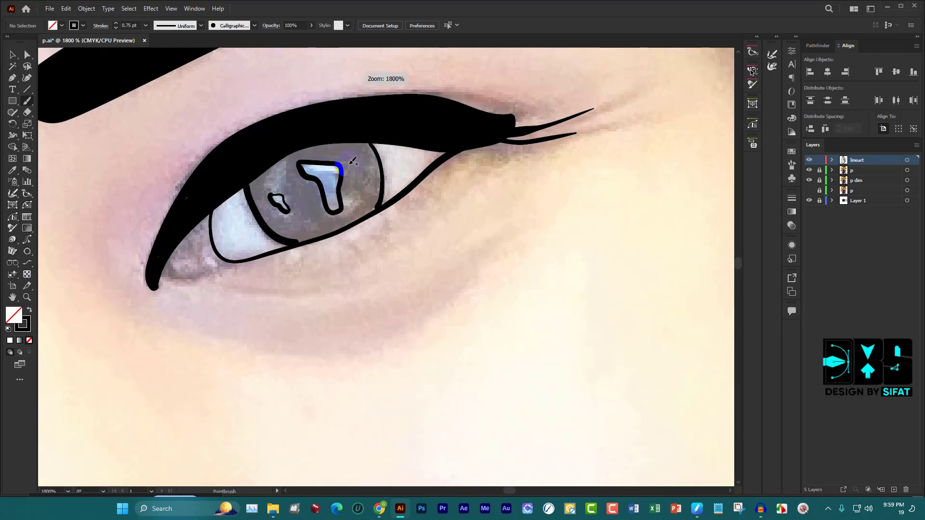
mouse_move(317, 152)
mouse_down()
mouse_move(337, 164)
mouse_move(320, 185)
mouse_move(329, 192)
mouse_up()
mouse_move(318, 184)
mouse_down()
mouse_move(328, 171)
mouse_move(332, 191)
mouse_up()
mouse_move(380, 190)
mouse_down()
mouse_move(376, 196)
mouse_move(391, 167)
mouse_move(379, 178)
mouse_up()
scroll(362, 196, up, 2)
drag(264, 227, 246, 225)
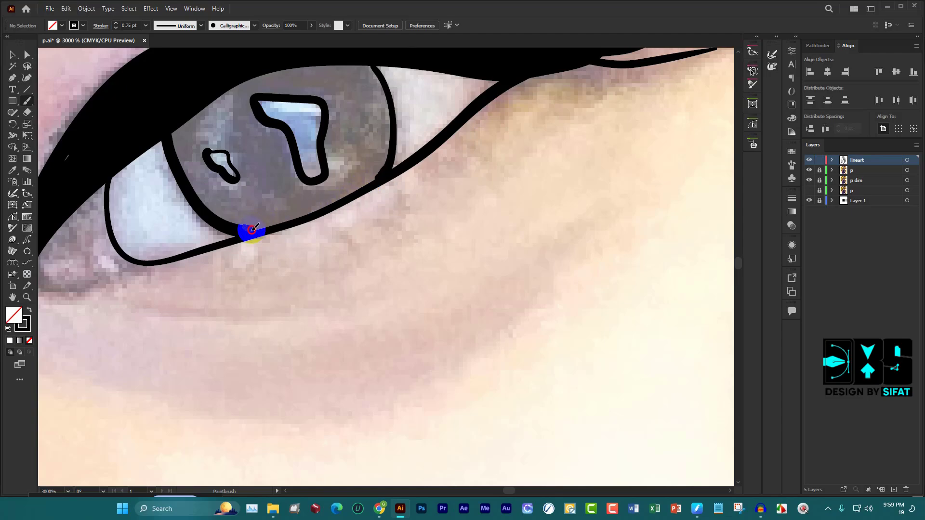
drag(266, 219, 268, 221)
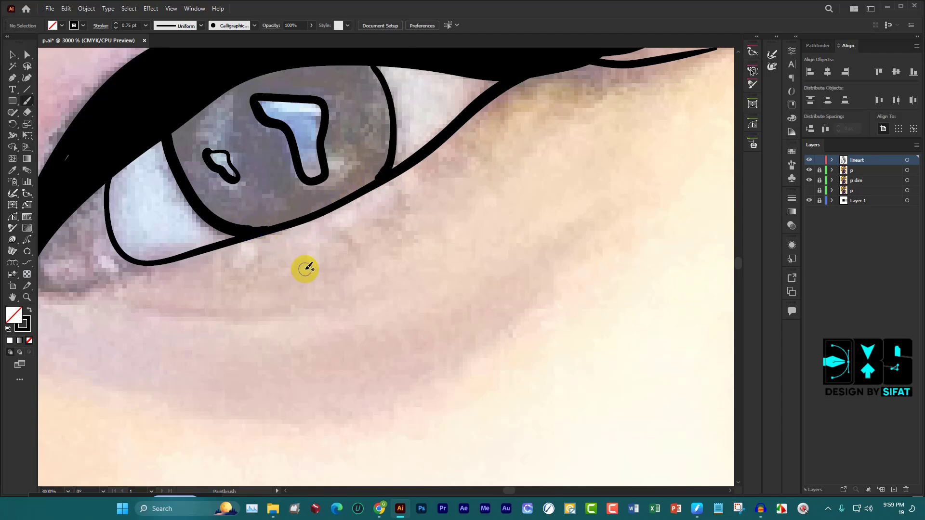
Draw a line along the eye's inner corner and a short lash line beneath the eye
scroll(299, 264, down, 1)
scroll(289, 266, down, 2)
scroll(228, 272, up, 2)
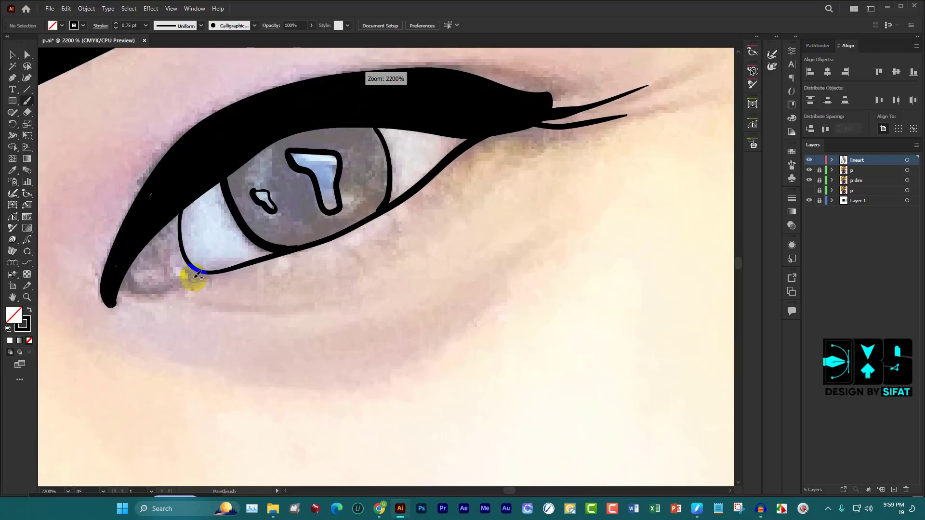
drag(123, 278, 214, 272)
drag(208, 306, 337, 299)
scroll(434, 242, down, 2)
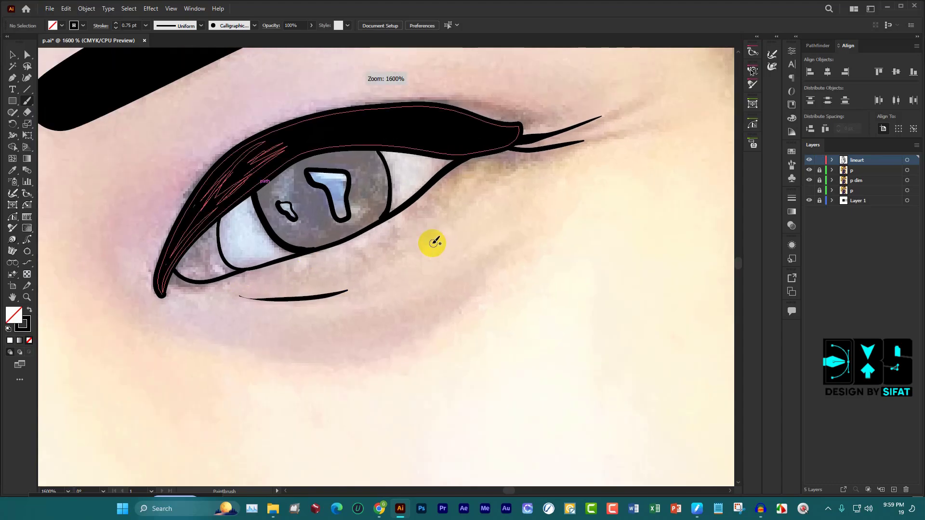
scroll(434, 242, down, 1)
scroll(399, 274, down, 1)
scroll(385, 330, down, 1)
Move the view across the eyes and forehead, undoing a stray stroke over the eyebrow
scroll(374, 324, down, 1)
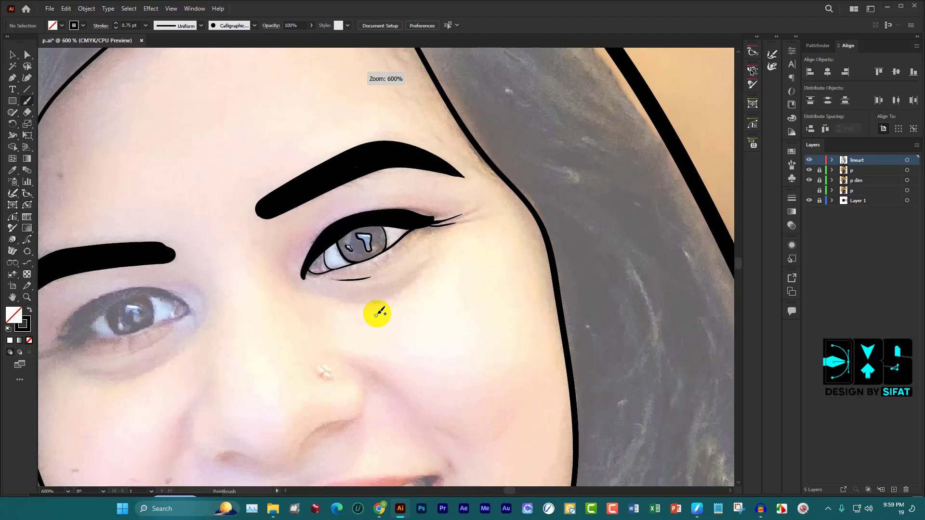
scroll(378, 314, down, 1)
scroll(395, 285, down, 1)
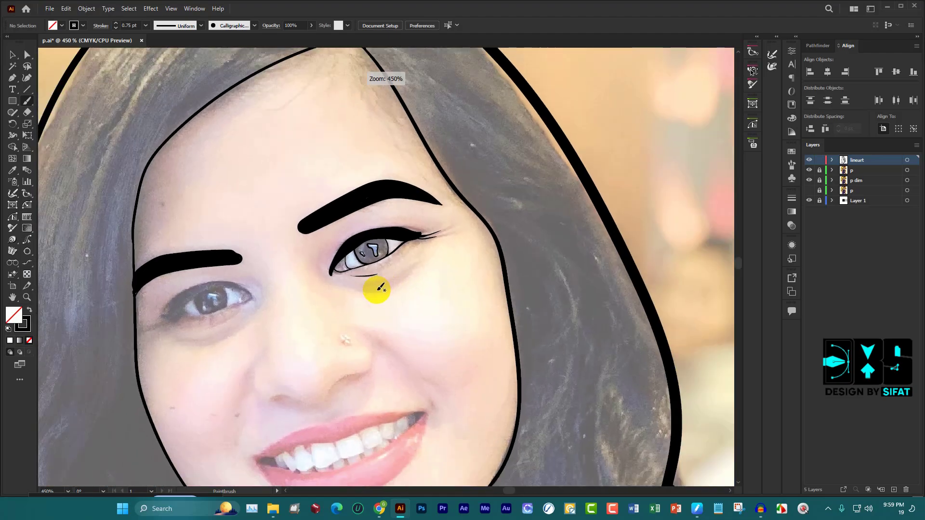
drag(260, 285, 355, 262)
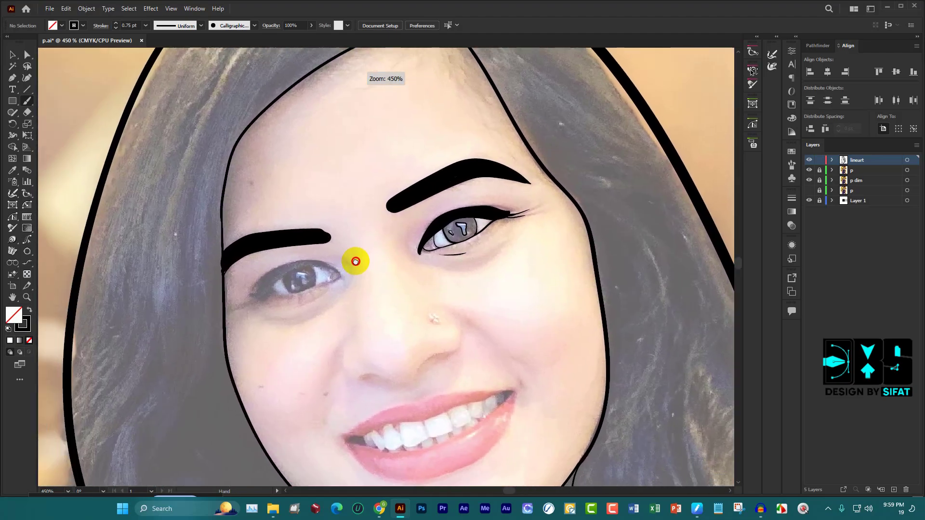
scroll(444, 223, up, 3)
scroll(382, 212, up, 2)
scroll(368, 222, up, 3)
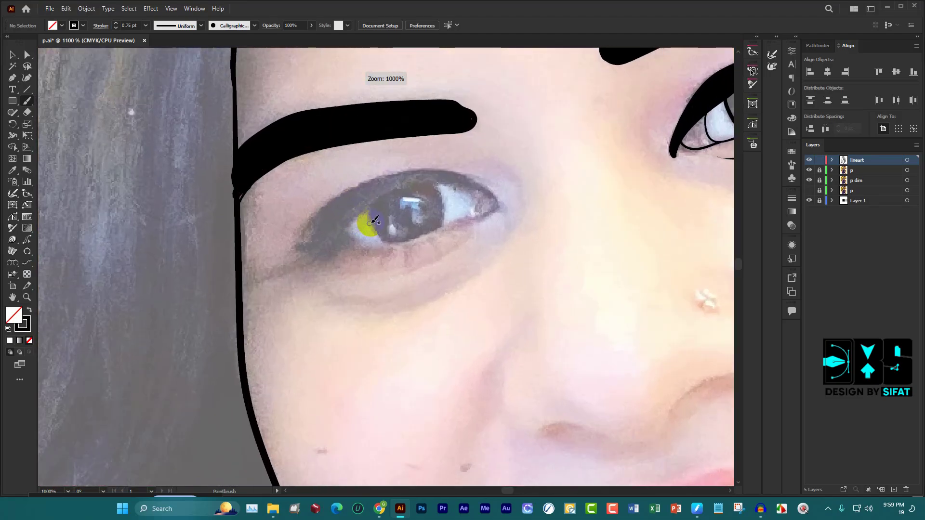
scroll(375, 226, up, 4)
scroll(343, 346, down, 6)
scroll(346, 410, up, 1)
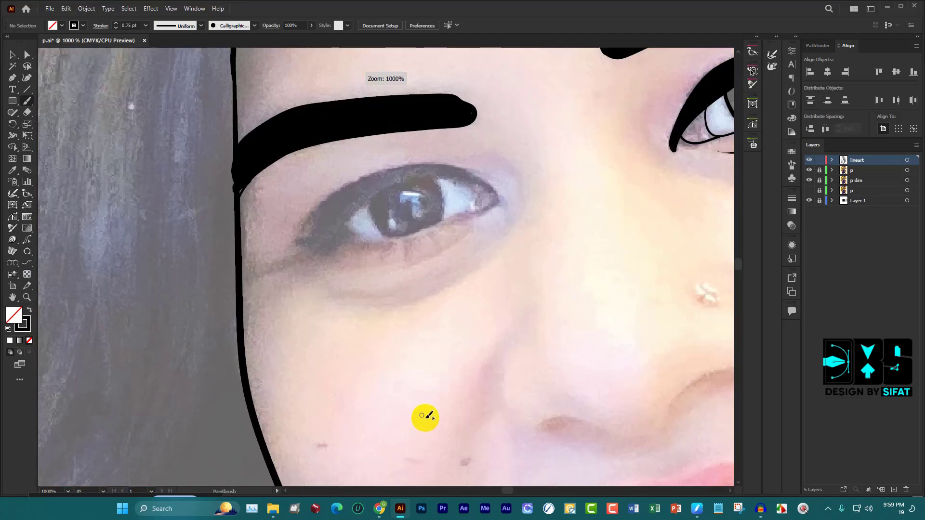
scroll(429, 232, up, 2)
scroll(448, 191, up, 1)
scroll(454, 191, down, 1)
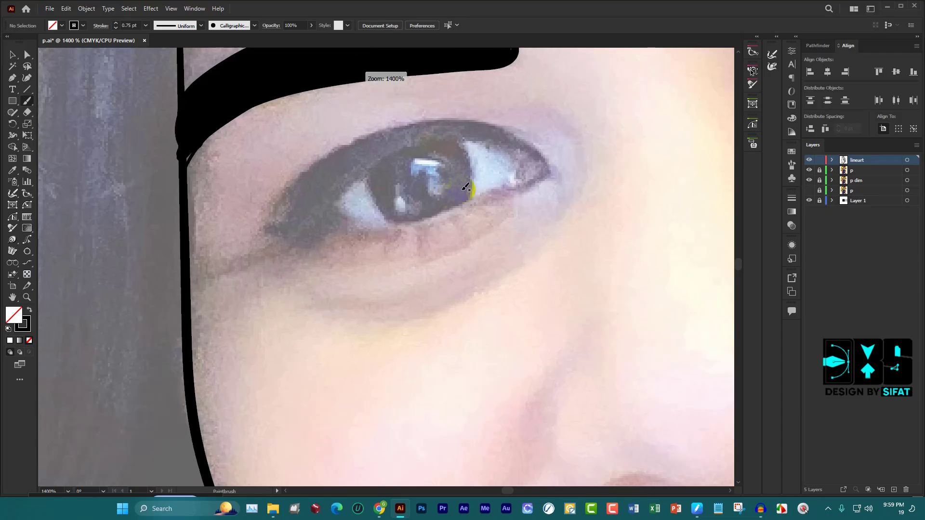
scroll(434, 240, down, 1)
scroll(414, 313, down, 2)
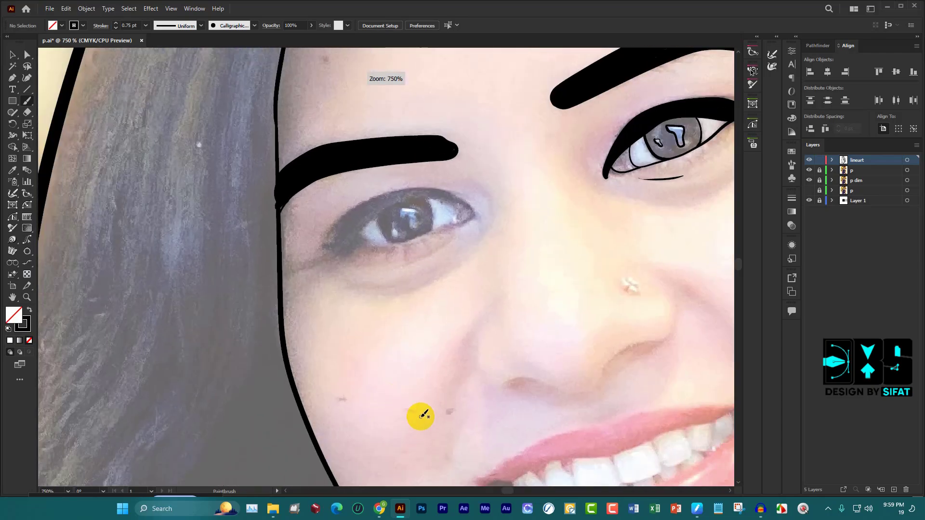
scroll(418, 397, down, 1)
drag(416, 330, 414, 358)
scroll(414, 359, up, 3)
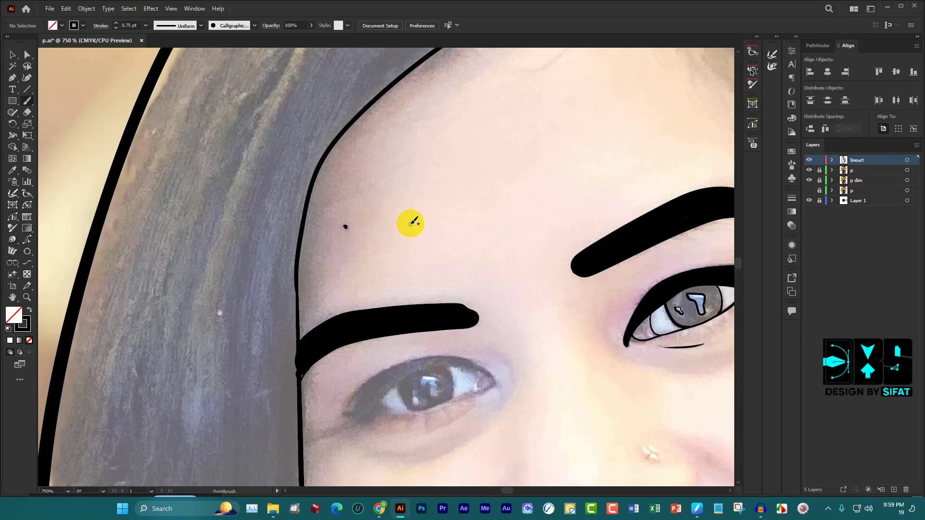
scroll(385, 232, down, 1)
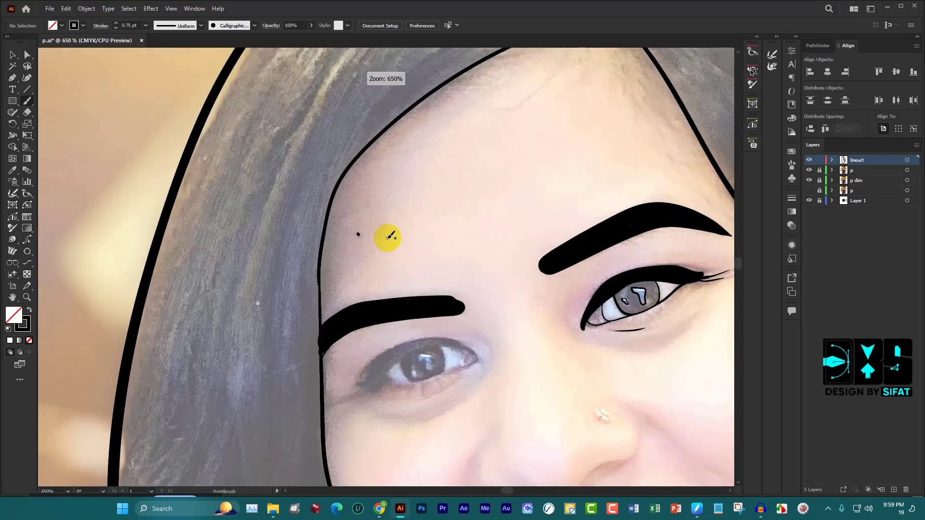
scroll(390, 236, up, 1)
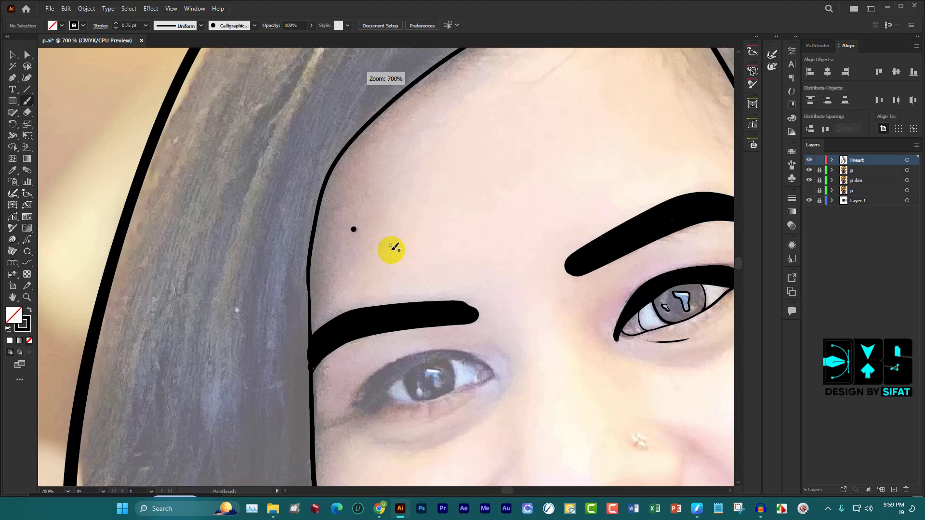
scroll(389, 247, down, 1)
scroll(413, 306, down, 1)
drag(444, 371, 432, 264)
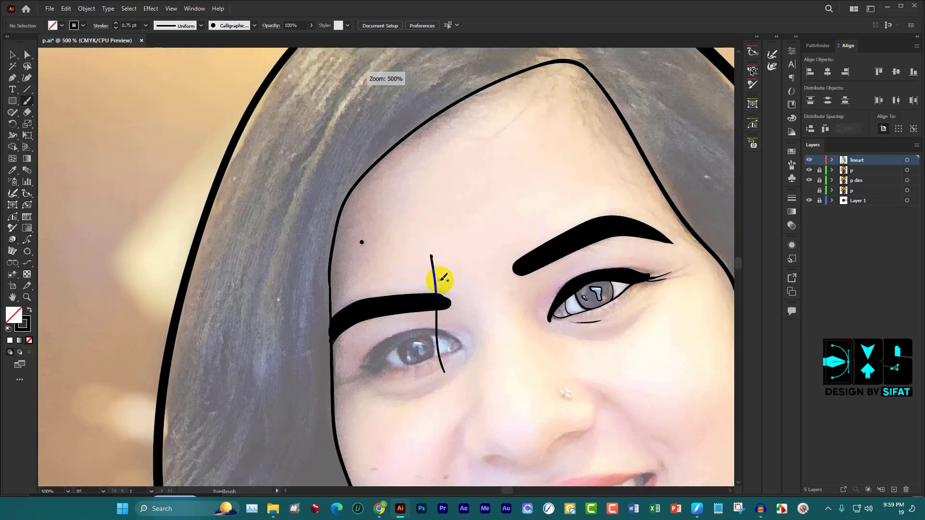
key(ctrl+z)
Dot three moles on the cheek and one beside the right mouth corner, plus a short mark
drag(425, 354, 431, 223)
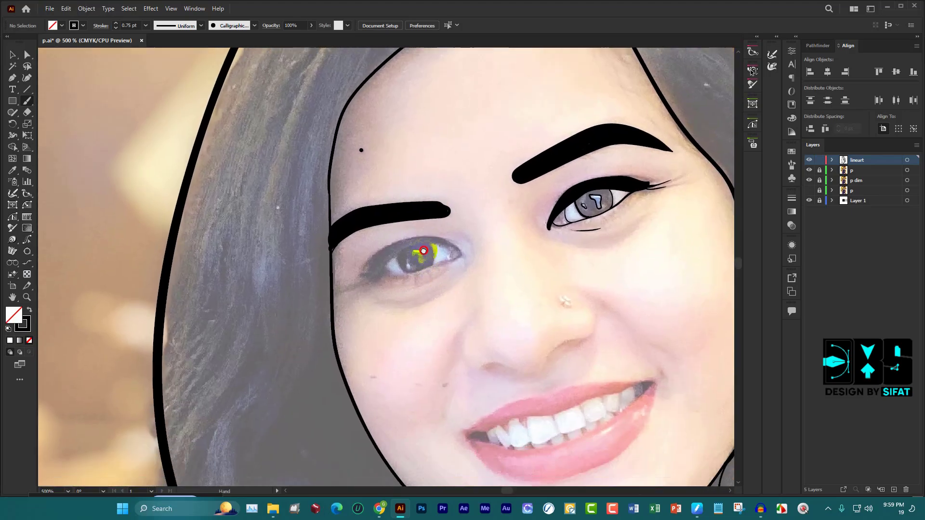
click(382, 341)
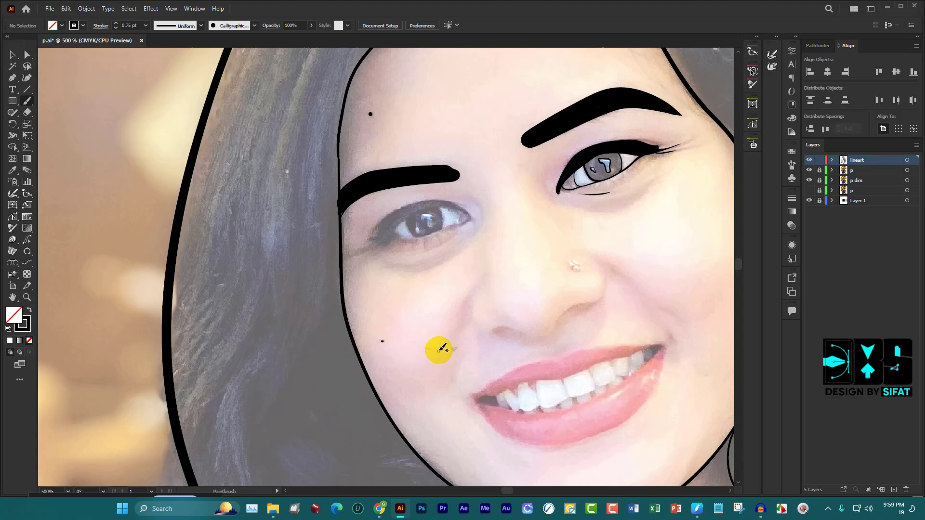
click(430, 348)
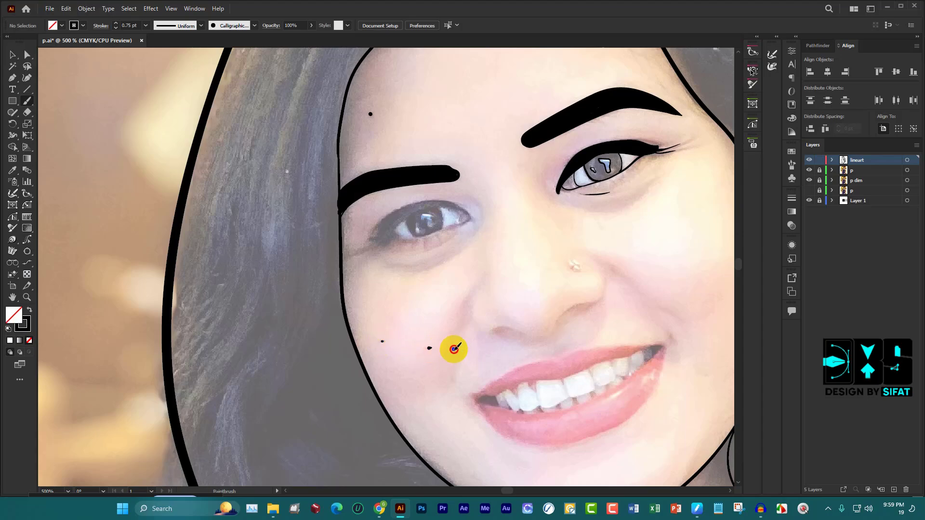
click(454, 348)
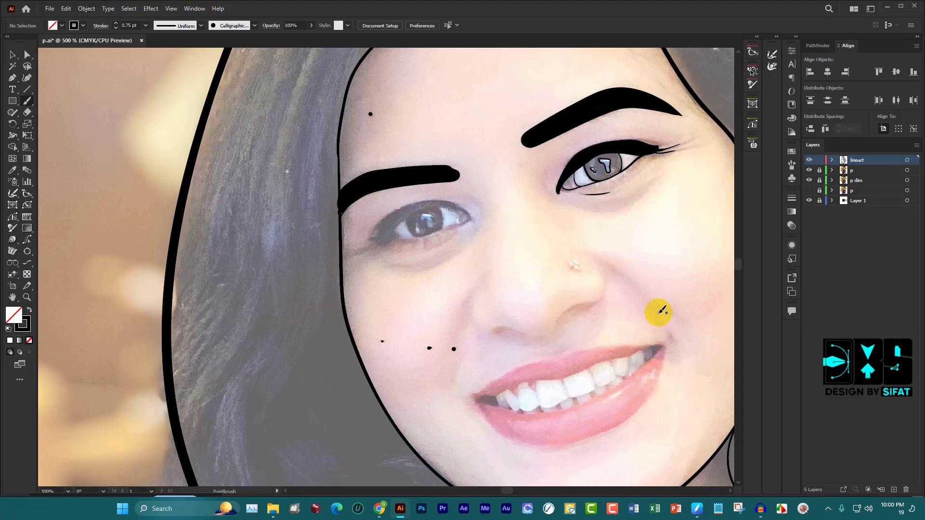
scroll(674, 296, down, 3)
scroll(636, 209, right, 3)
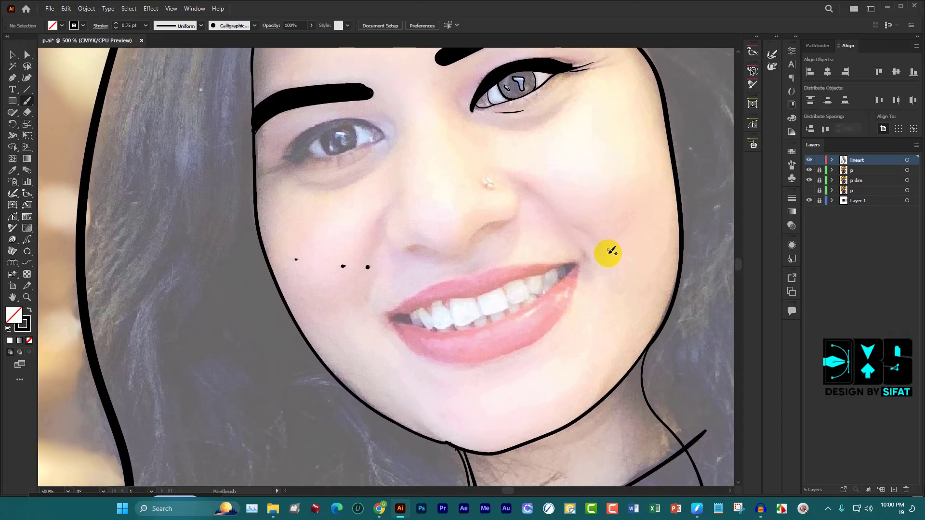
click(617, 292)
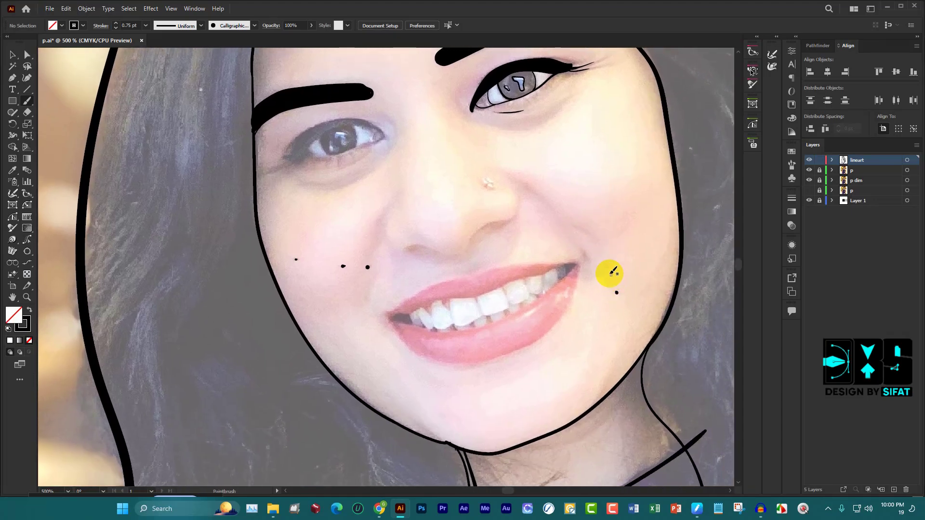
drag(554, 255, 558, 251)
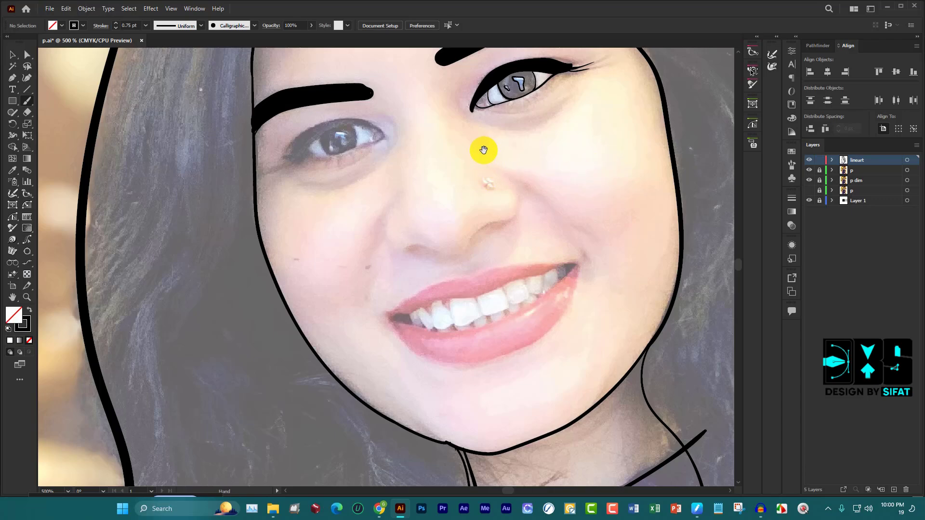
drag(479, 149, 481, 326)
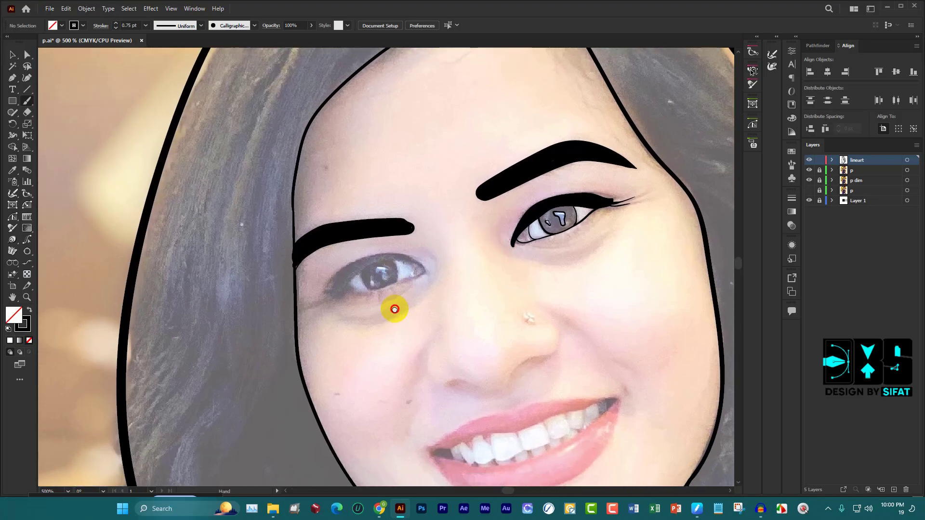
scroll(376, 289, up, 1)
scroll(376, 273, up, 1)
Trace the left eye's upper eyelid outline with the Paintbrush, starting at a flicked inner corner
scroll(376, 273, up, 1)
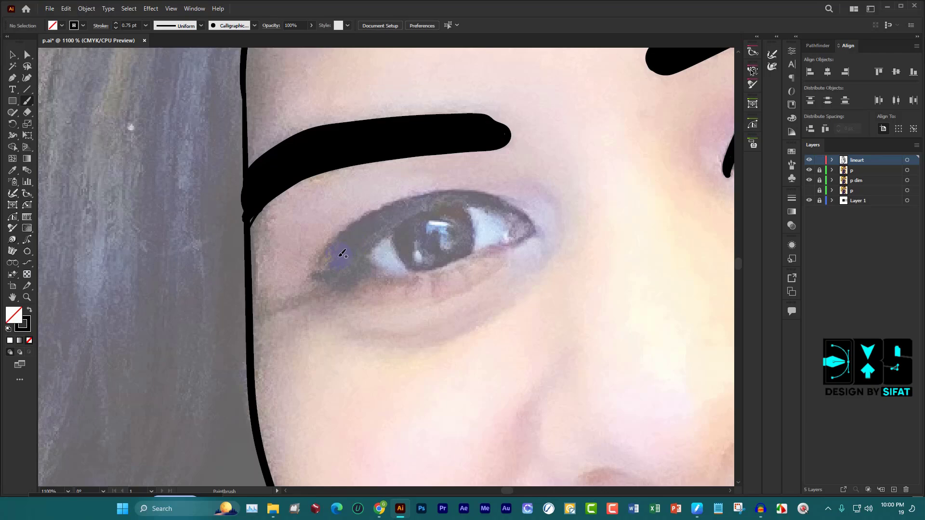
scroll(338, 250, up, 1)
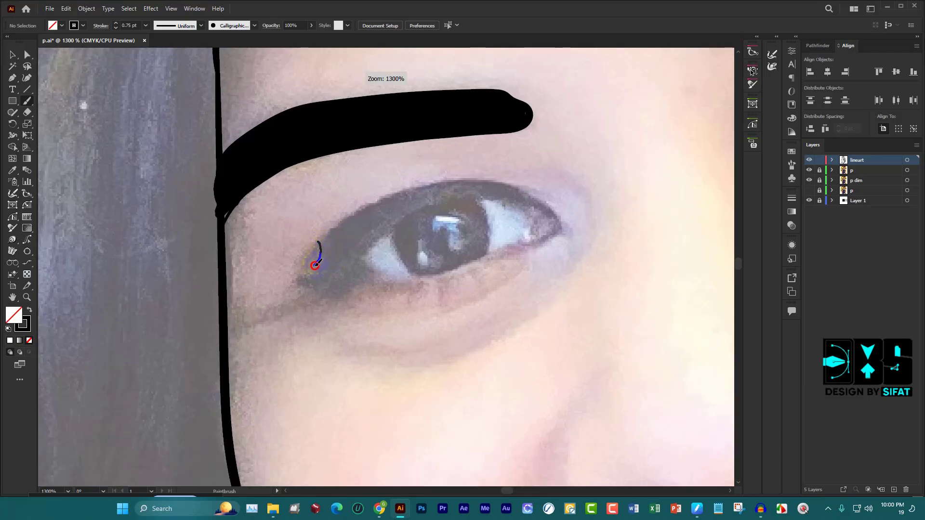
drag(314, 265, 298, 276)
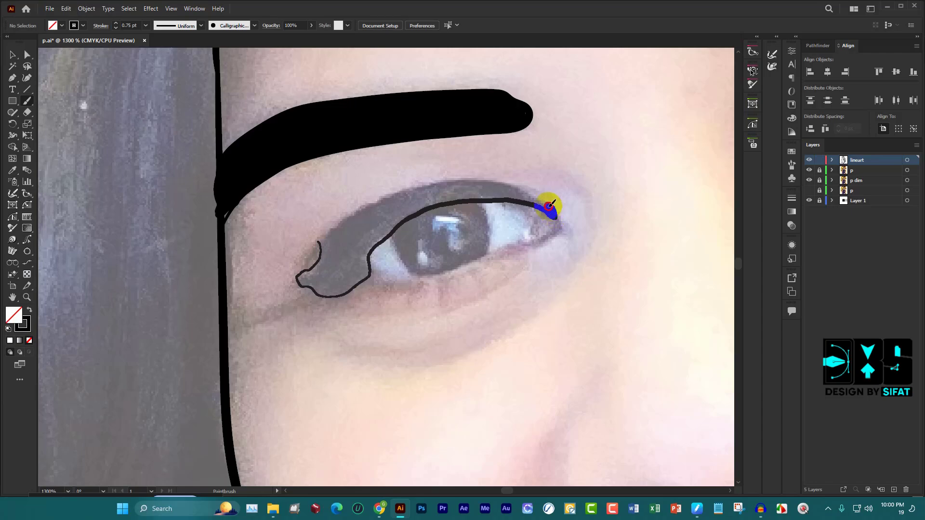
mouse_move(549, 206)
mouse_down()
mouse_move(458, 179)
mouse_move(396, 190)
mouse_move(342, 222)
mouse_up()
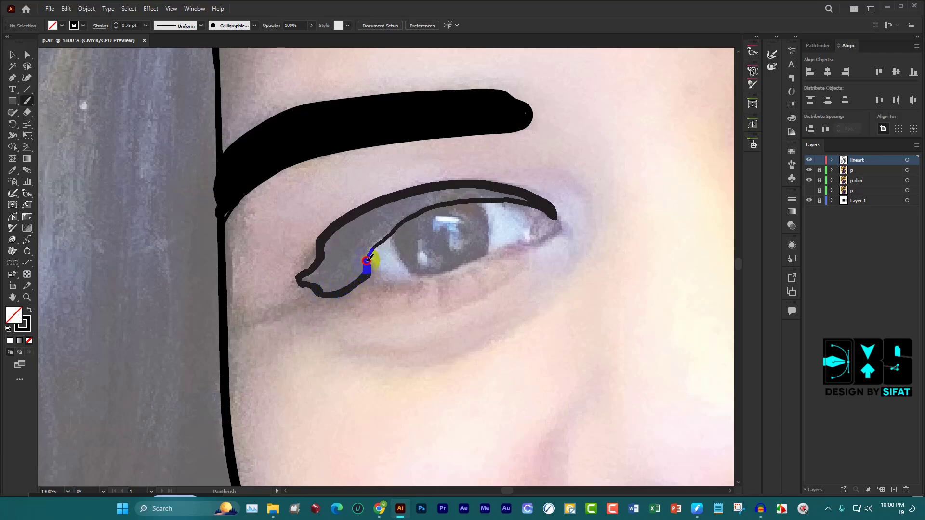
drag(367, 260, 371, 248)
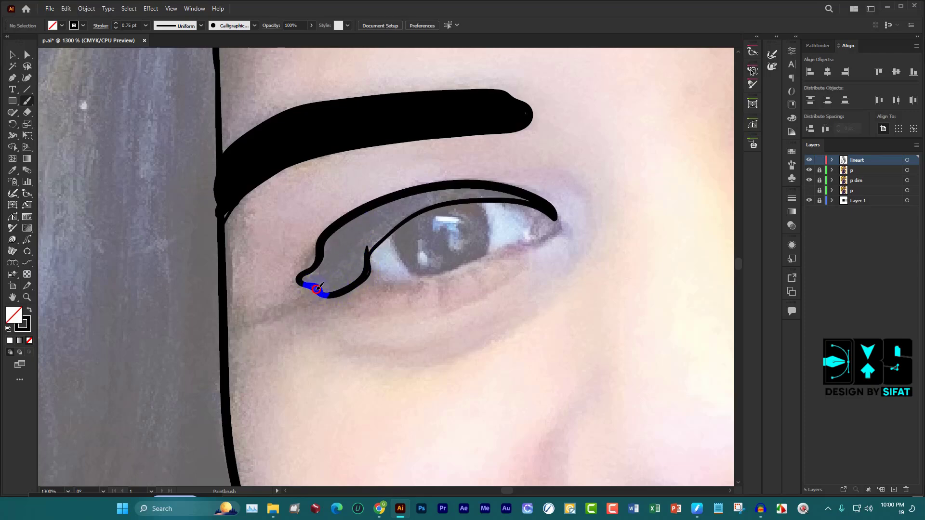
Paint inside the eyelid outline until the upper liner is thick and solid black
mouse_move(317, 289)
mouse_down()
mouse_move(307, 276)
mouse_move(364, 234)
mouse_up()
mouse_move(235, 207)
mouse_down()
mouse_move(247, 215)
mouse_move(223, 207)
mouse_move(242, 186)
mouse_move(224, 220)
mouse_up()
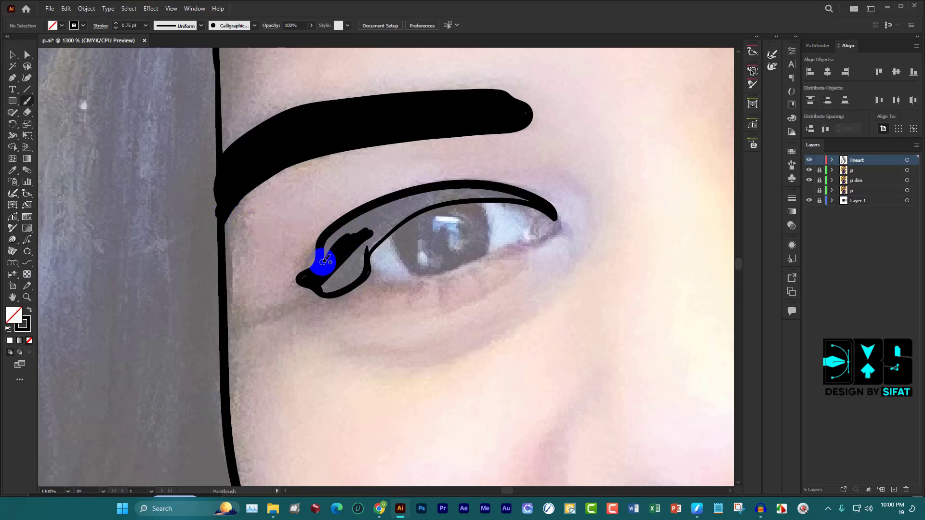
mouse_move(320, 262)
mouse_down()
mouse_move(306, 277)
mouse_move(366, 229)
mouse_move(354, 221)
mouse_move(324, 250)
mouse_move(347, 227)
mouse_move(402, 206)
mouse_move(382, 230)
mouse_move(395, 217)
mouse_up()
mouse_move(407, 217)
mouse_down()
mouse_move(420, 206)
mouse_move(526, 201)
mouse_move(438, 192)
mouse_move(355, 213)
mouse_move(355, 234)
mouse_move(426, 198)
mouse_move(376, 212)
mouse_move(427, 198)
mouse_move(502, 196)
mouse_move(403, 209)
mouse_move(370, 236)
mouse_move(396, 226)
mouse_move(362, 248)
mouse_move(383, 235)
mouse_move(362, 258)
mouse_up()
mouse_move(338, 288)
mouse_down()
mouse_move(320, 280)
mouse_move(330, 289)
mouse_move(357, 264)
mouse_move(362, 244)
mouse_move(326, 279)
mouse_move(357, 262)
mouse_move(398, 208)
mouse_move(331, 270)
mouse_move(362, 254)
mouse_up()
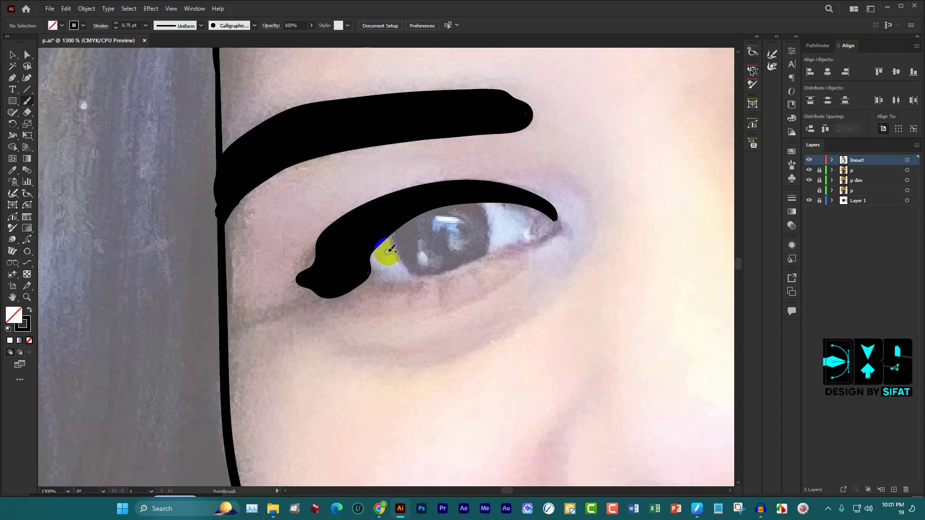
Draw the left eye's lower eyelid line to the outer corner and refine the upper lid edge
scroll(424, 219, up, 2)
scroll(439, 214, up, 2)
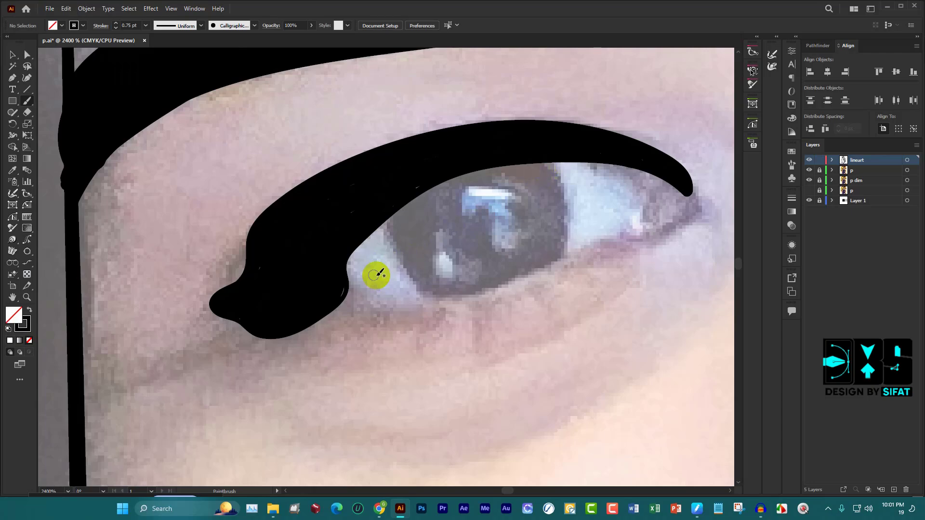
mouse_move(326, 291)
mouse_down()
mouse_move(355, 277)
mouse_move(437, 297)
mouse_move(516, 284)
mouse_move(629, 234)
mouse_up()
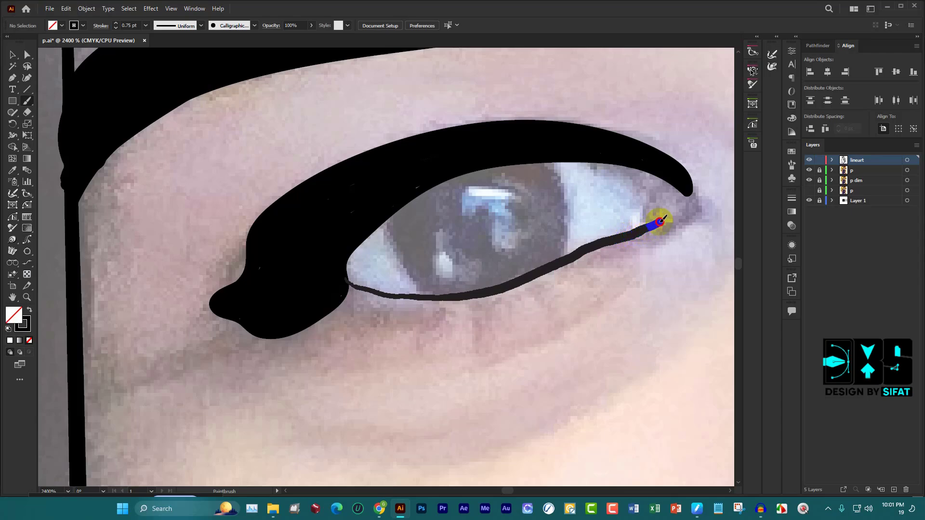
drag(687, 197, 689, 193)
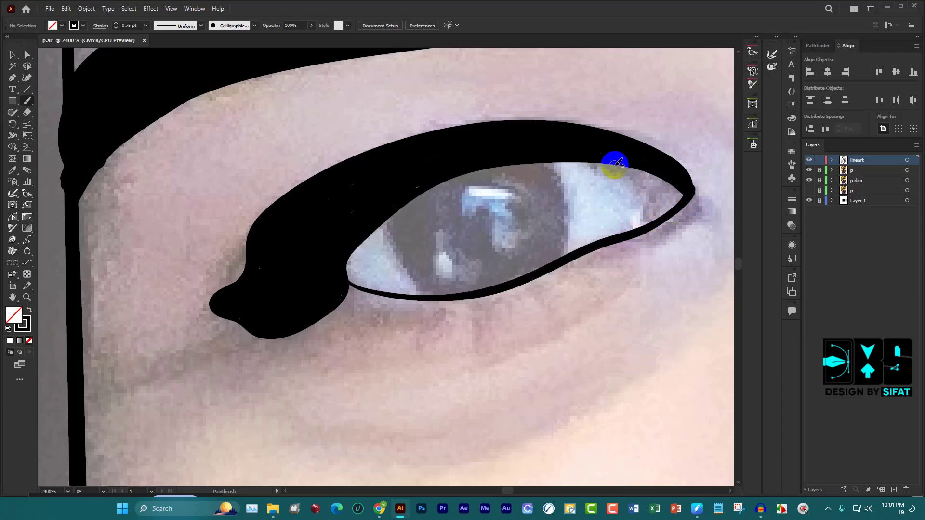
mouse_move(385, 224)
mouse_down()
mouse_move(383, 214)
mouse_move(399, 255)
mouse_up()
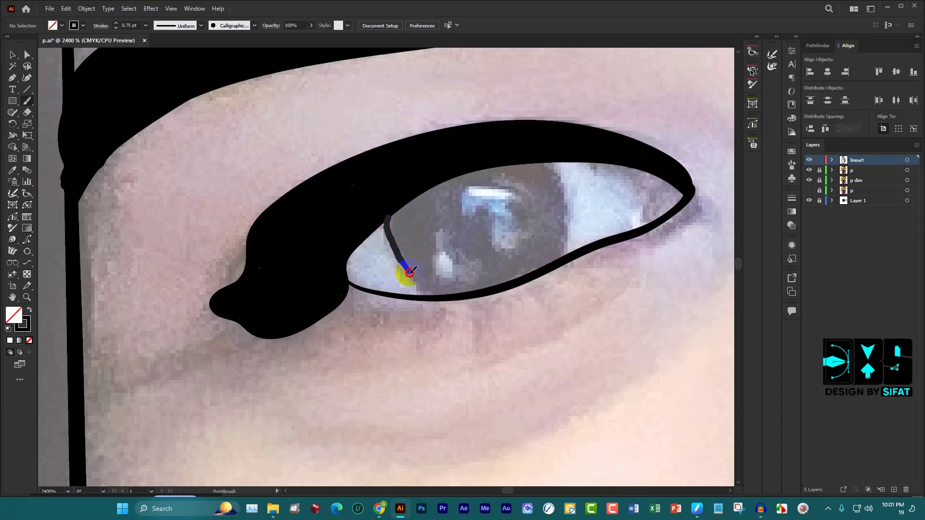
Outline both sides of the iris, then draw a teardrop and a curled highlight inside
drag(445, 294, 442, 295)
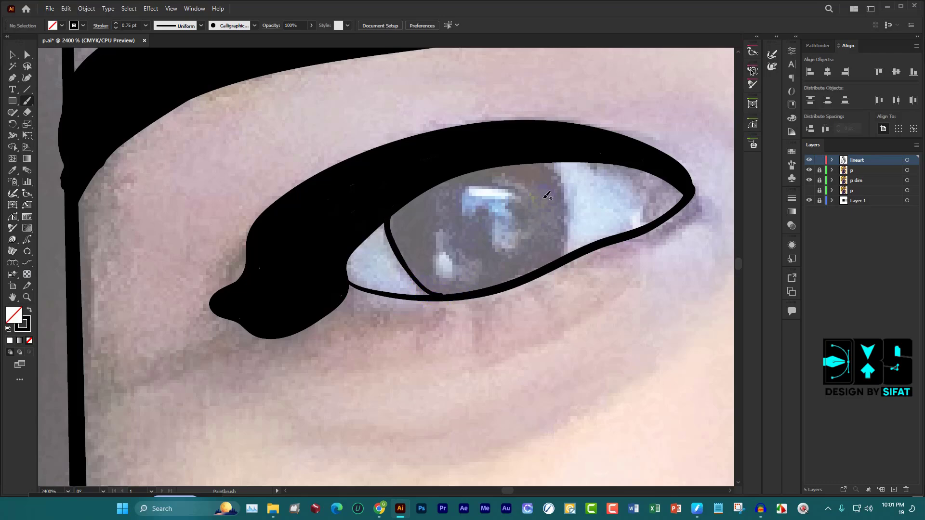
mouse_move(546, 158)
mouse_down()
mouse_move(562, 210)
mouse_move(553, 258)
mouse_move(541, 268)
mouse_up()
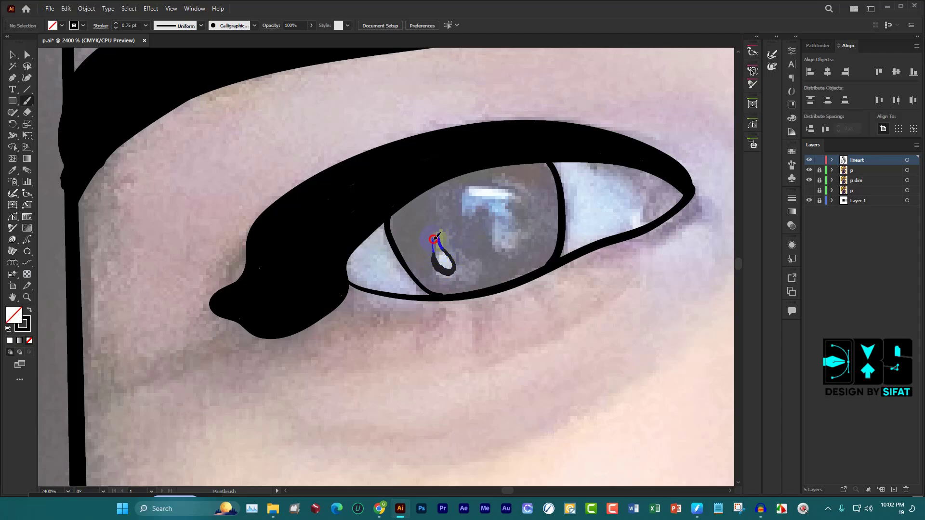
drag(438, 233, 436, 234)
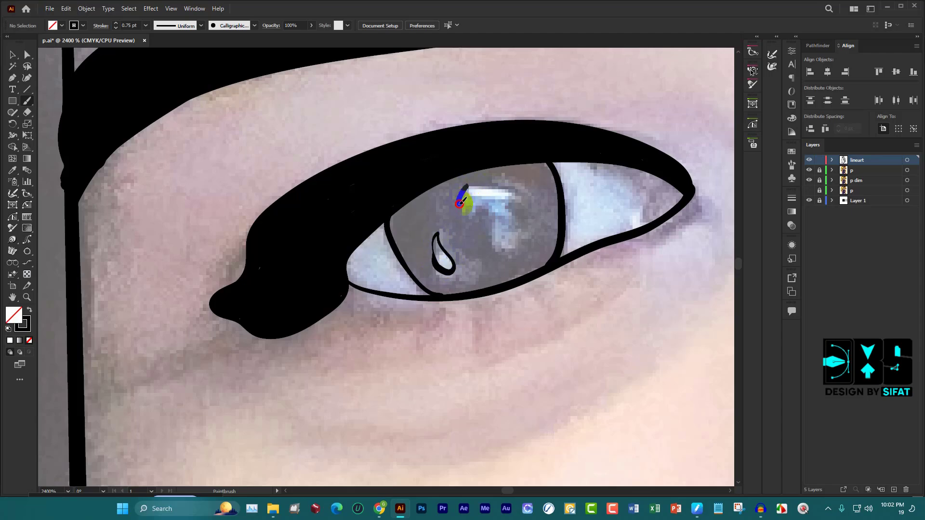
mouse_move(461, 204)
mouse_down()
mouse_move(487, 206)
mouse_move(494, 227)
mouse_move(515, 202)
mouse_move(483, 183)
mouse_move(476, 192)
mouse_up()
Extend the eyeliner at the eye's outer corner and draw a crease line below the eye
alt+scroll(438, 299, down, 5)
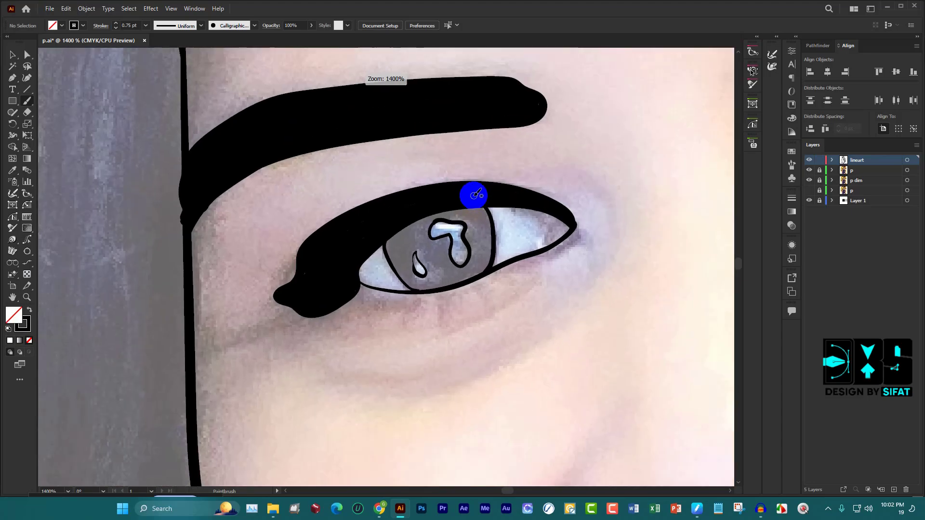
alt+scroll(438, 299, up, 1)
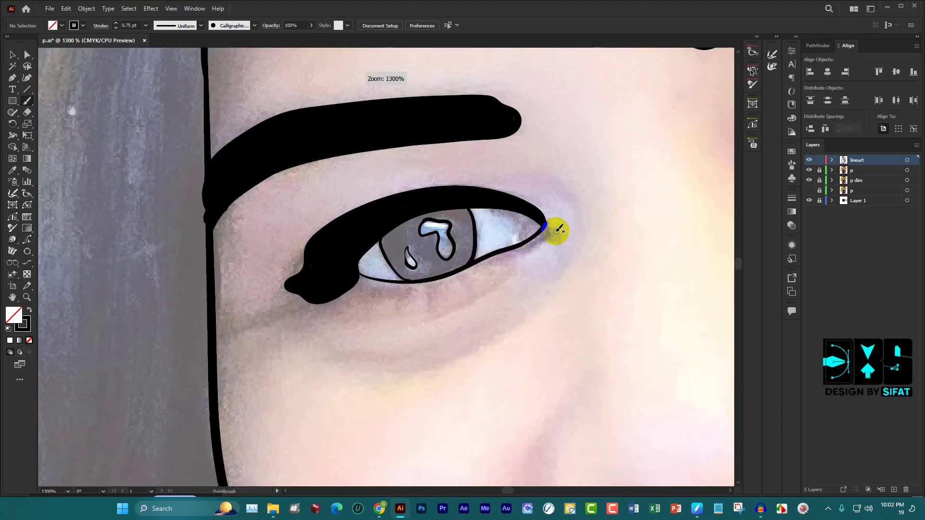
drag(530, 240, 544, 237)
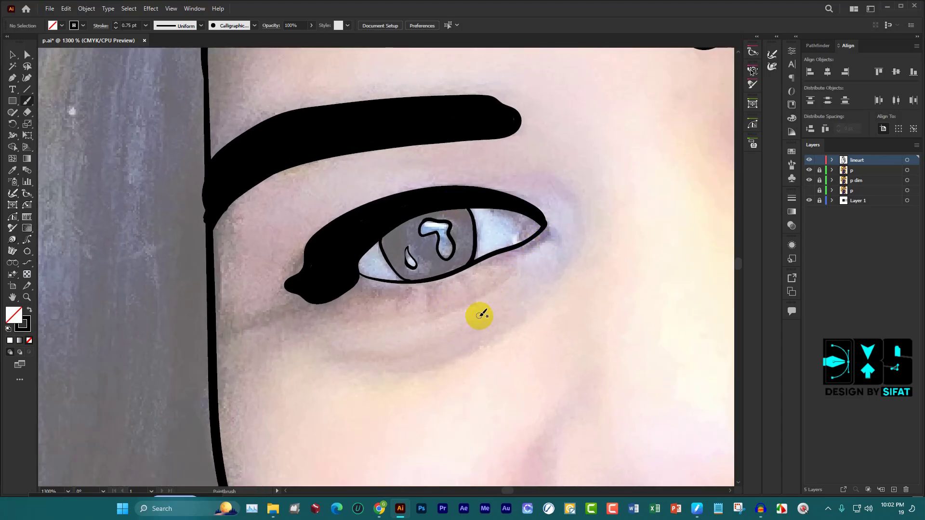
drag(510, 277, 418, 318)
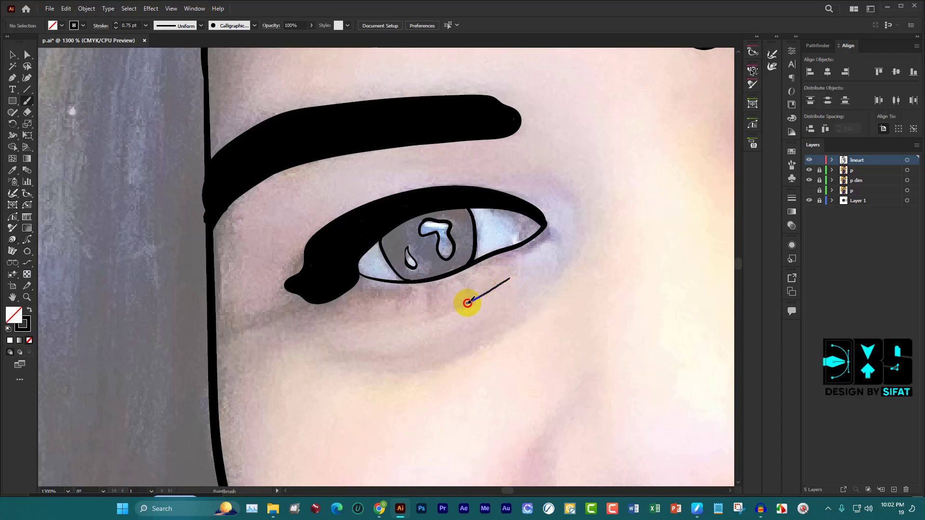
mouse_move(463, 270)
mouse_down()
mouse_move(476, 265)
mouse_move(448, 263)
mouse_up()
Paint the nose outline from the bridge down and around the nostrils
scroll(450, 265, down, 2)
scroll(455, 271, down, 3)
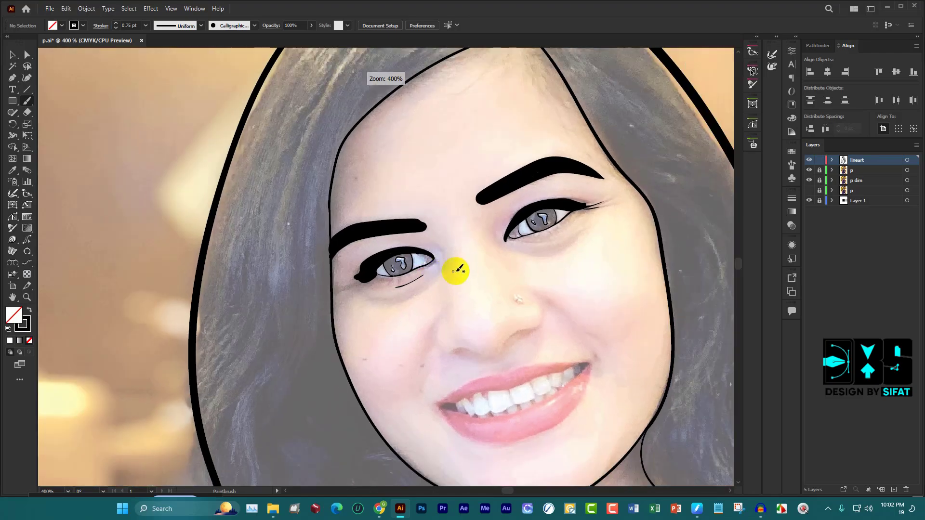
scroll(497, 289, up, 2)
scroll(497, 294, up, 1)
drag(500, 313, 492, 265)
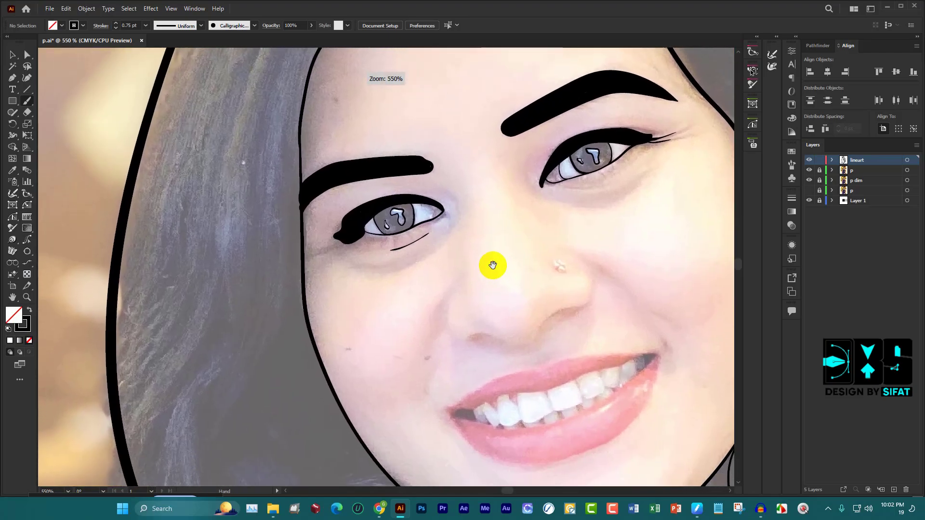
scroll(496, 263, up, 1)
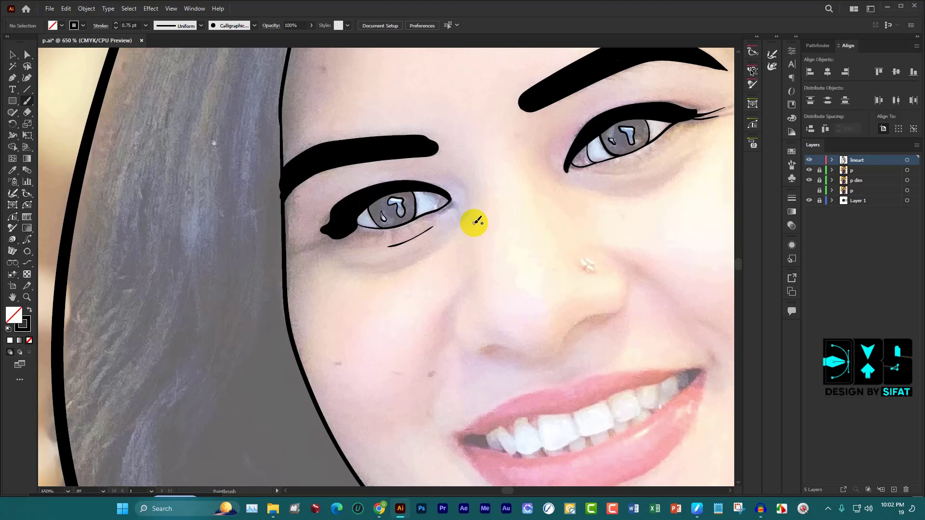
mouse_move(476, 230)
mouse_down()
mouse_move(464, 299)
mouse_move(472, 350)
mouse_move(497, 341)
mouse_move(540, 356)
mouse_move(578, 320)
mouse_move(620, 304)
mouse_move(631, 286)
mouse_move(608, 251)
mouse_up()
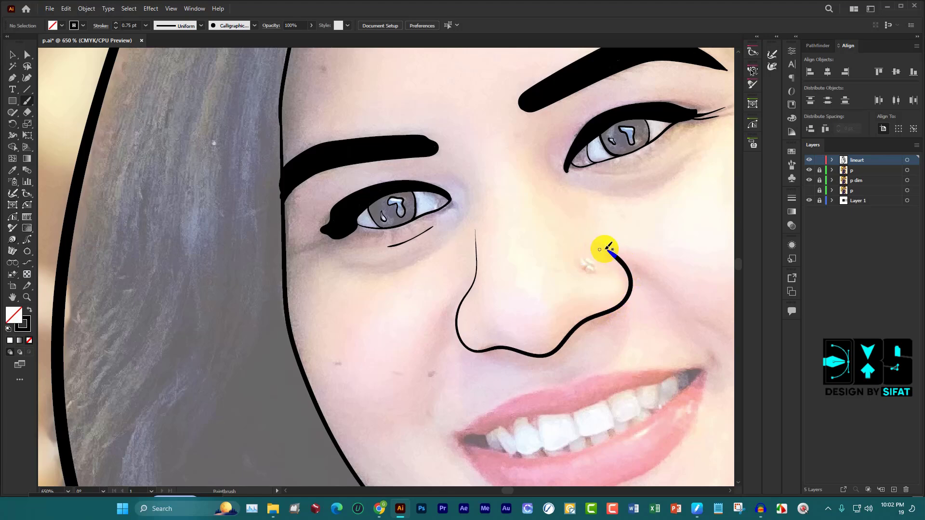
drag(480, 350, 494, 353)
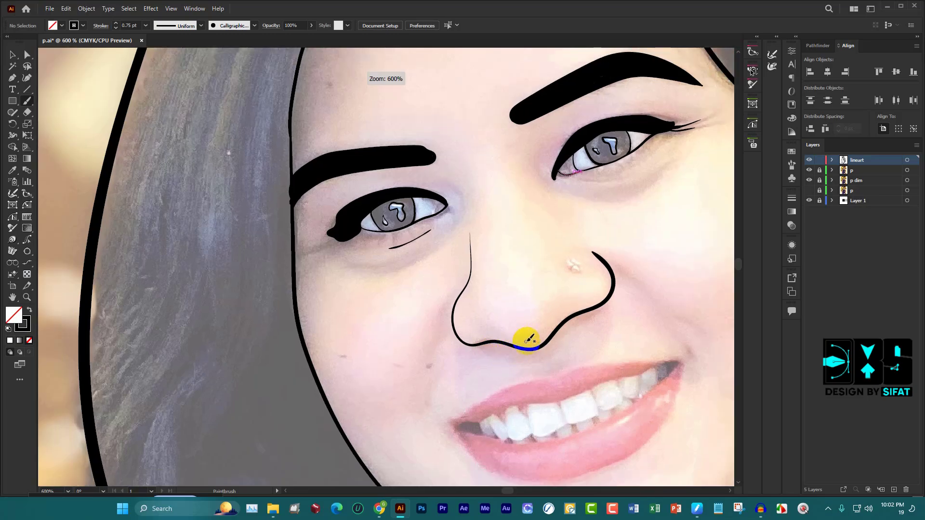
key(ctrl+plus)
scroll(517, 373, up, 2)
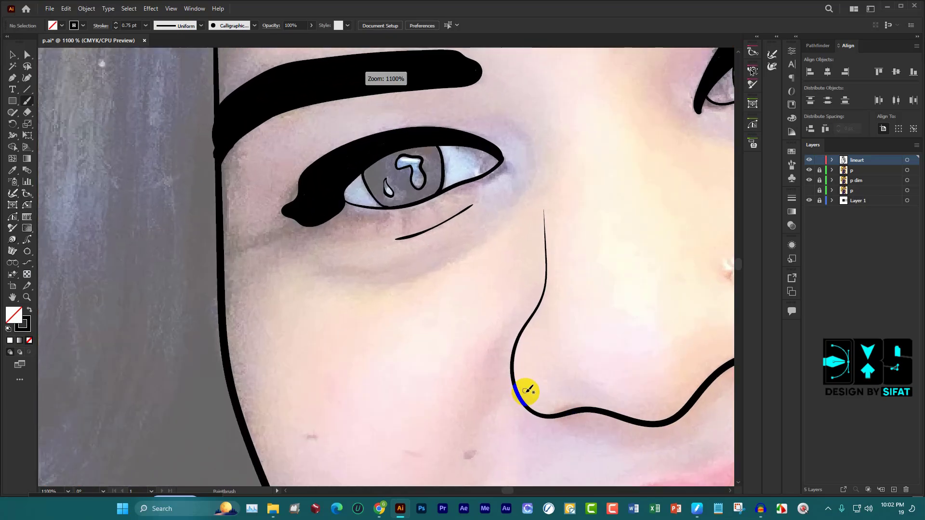
scroll(528, 386, up, 1)
scroll(523, 342, up, 2)
scroll(538, 330, up, 2)
mouse_move(550, 337)
mouse_down()
mouse_move(531, 346)
mouse_move(460, 304)
mouse_up()
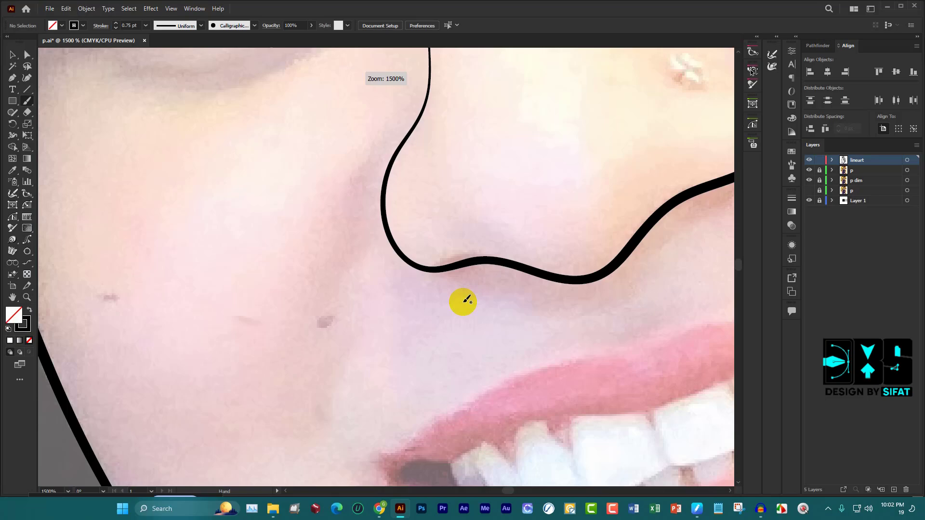
Swap the 'p dim' layer for the full-colour 'p' photo and thicken the nose base and right nostril
click(810, 181)
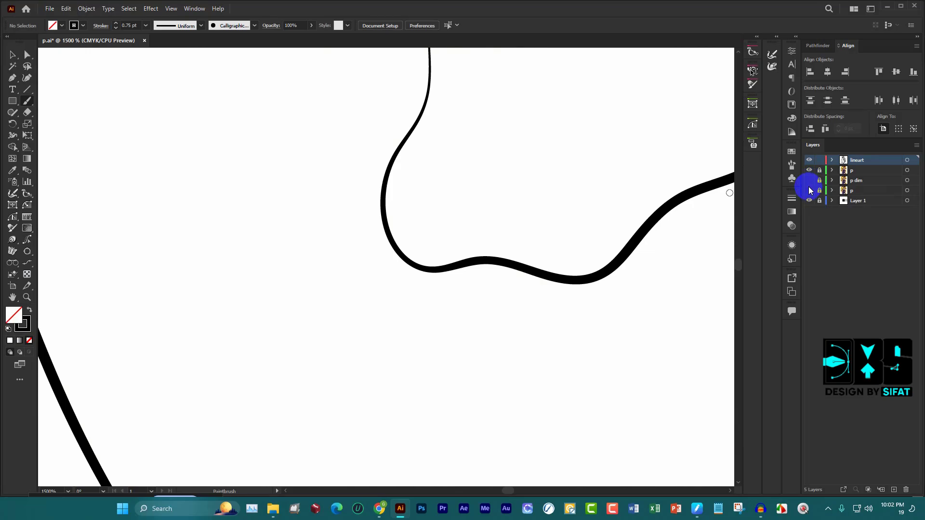
click(809, 191)
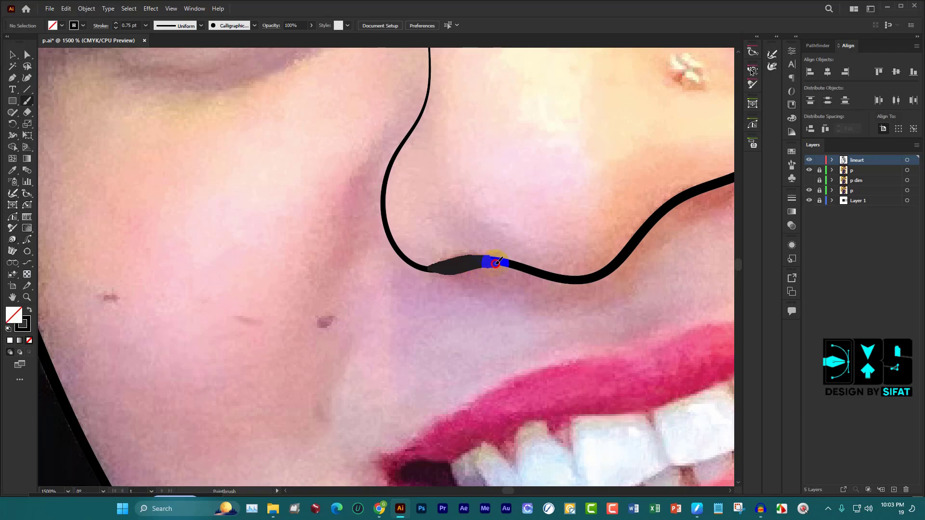
drag(496, 261, 539, 257)
scroll(512, 310, right, 3)
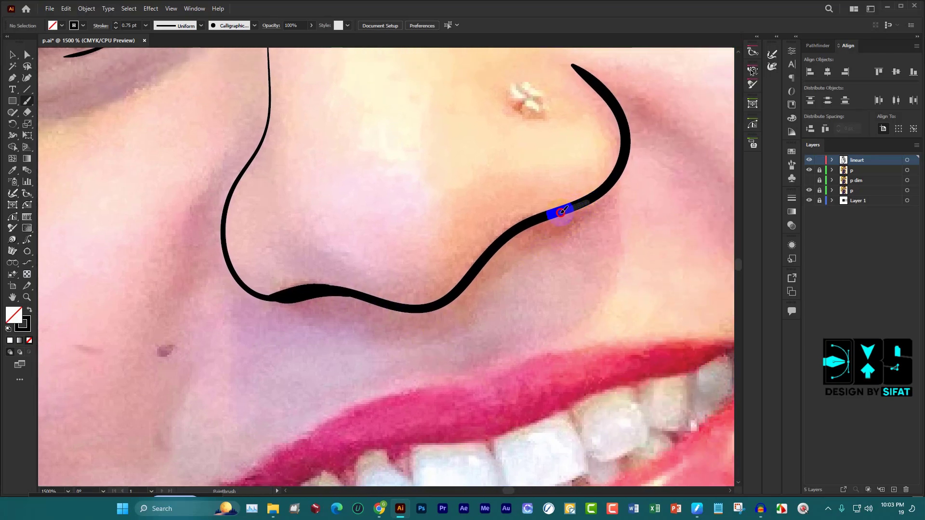
mouse_move(561, 211)
mouse_down()
mouse_move(534, 220)
mouse_move(593, 199)
mouse_move(542, 221)
mouse_move(581, 207)
mouse_move(621, 170)
mouse_up()
scroll(489, 214, down, 3)
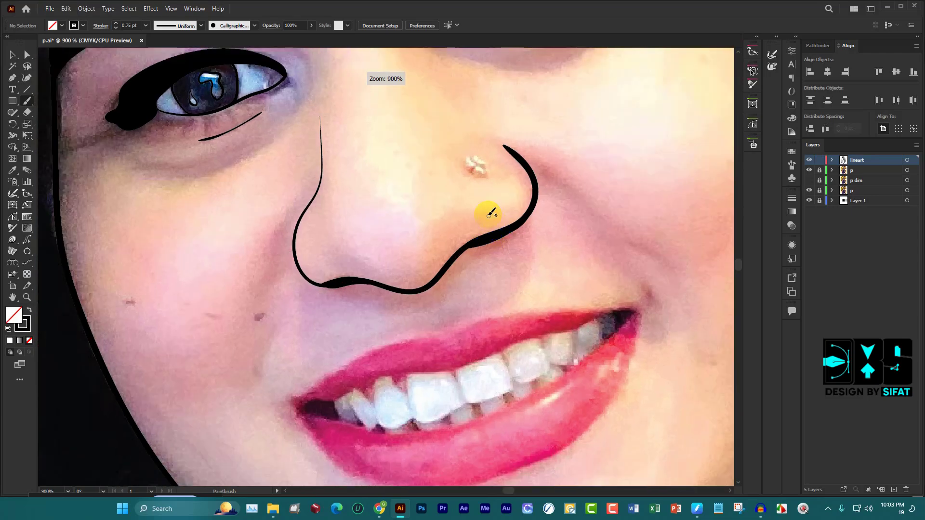
Reshape the tail of the left eye's eyeliner at the outer corner
drag(370, 180, 434, 287)
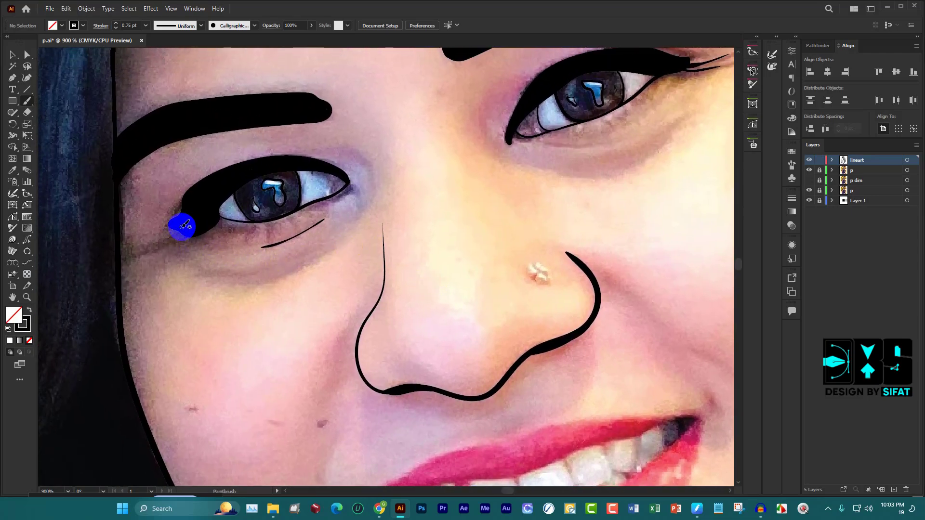
drag(151, 244, 221, 195)
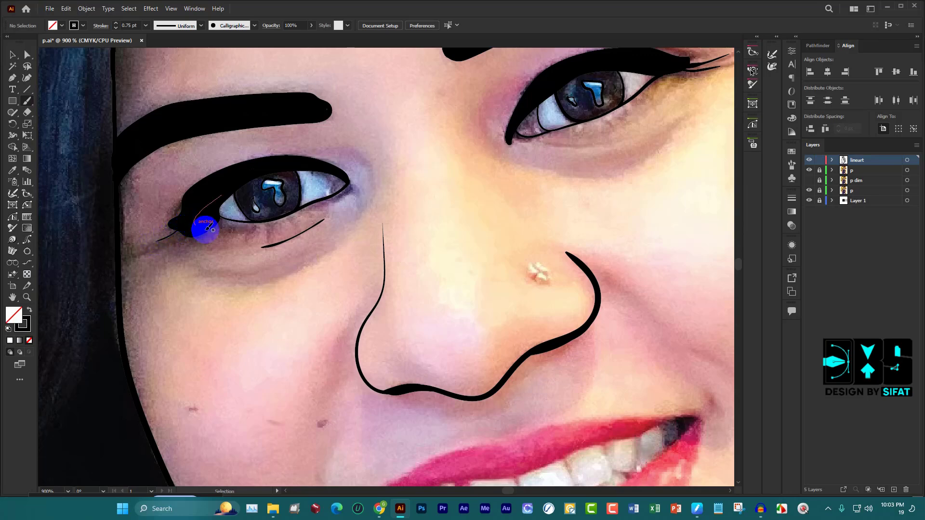
drag(209, 228, 210, 229)
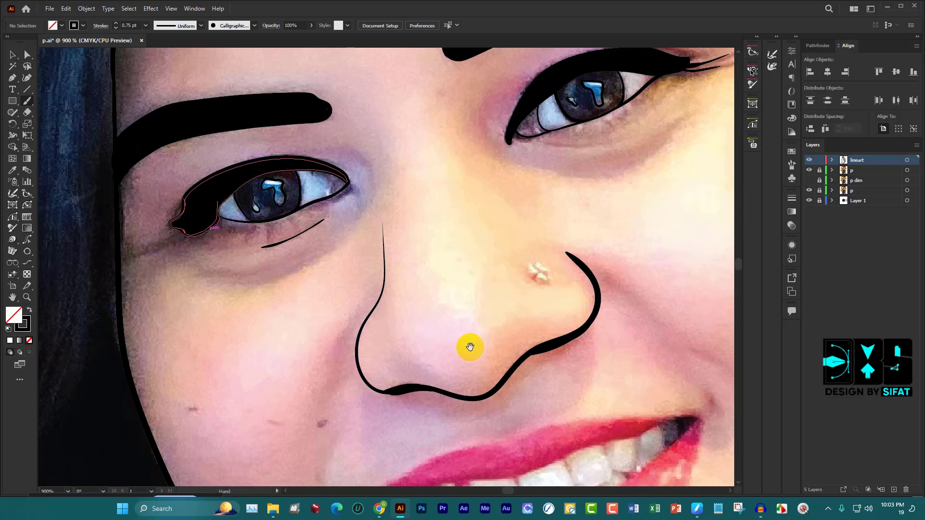
Zoom in on the nose stud and outline it in black
scroll(548, 284, up, 1)
scroll(487, 343, up, 1)
scroll(497, 343, up, 1)
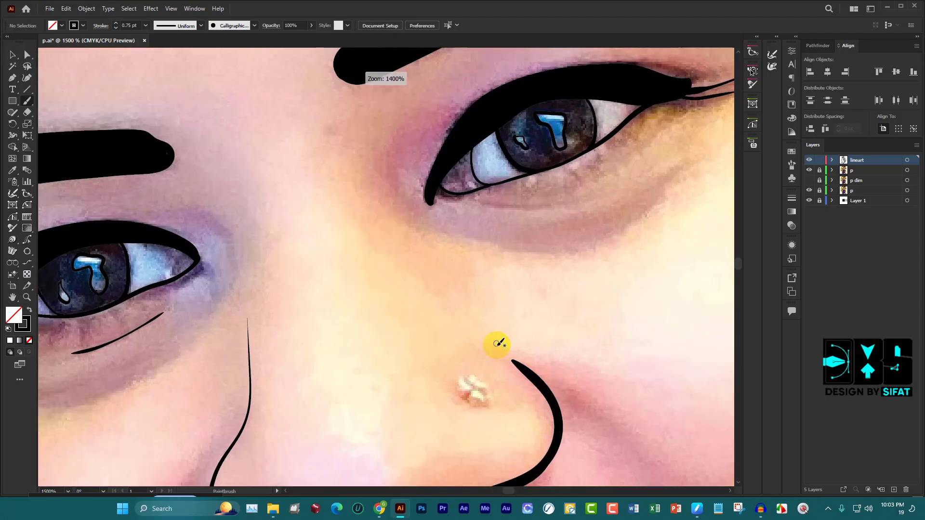
drag(516, 380, 477, 346)
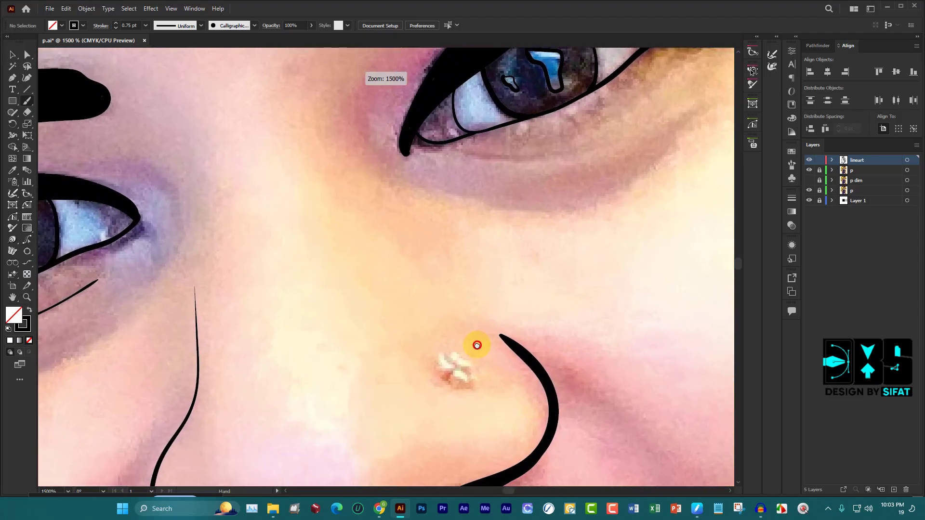
scroll(471, 383, up, 1)
scroll(492, 392, up, 1)
scroll(470, 364, up, 1)
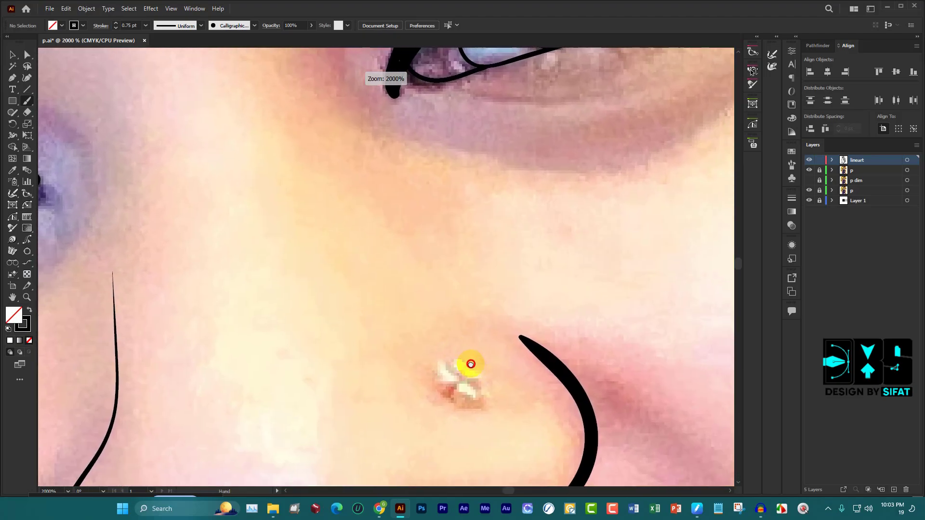
scroll(471, 365, up, 1)
scroll(465, 363, up, 1)
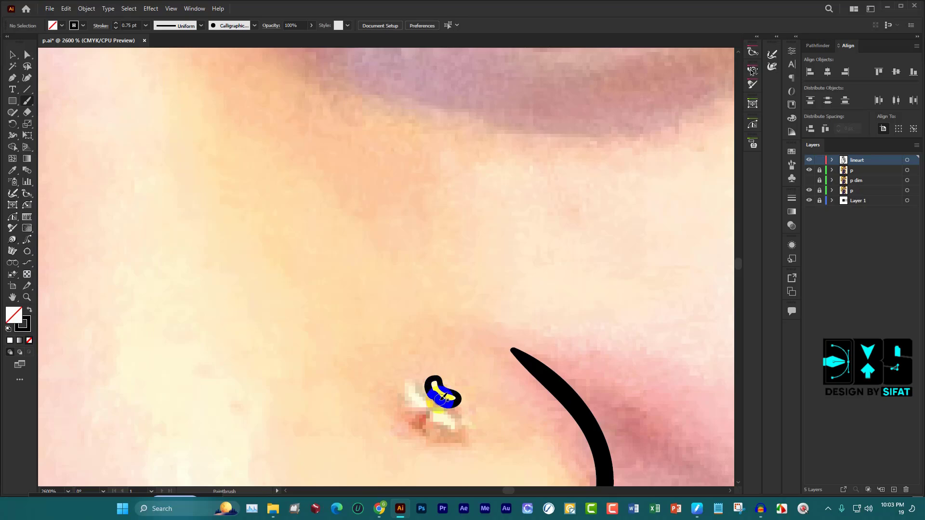
mouse_move(437, 399)
mouse_down()
mouse_move(413, 384)
mouse_move(445, 432)
mouse_move(450, 378)
mouse_up()
Bring the lips into view and start tracing the line between them
scroll(458, 372, down, 2)
scroll(457, 373, down, 2)
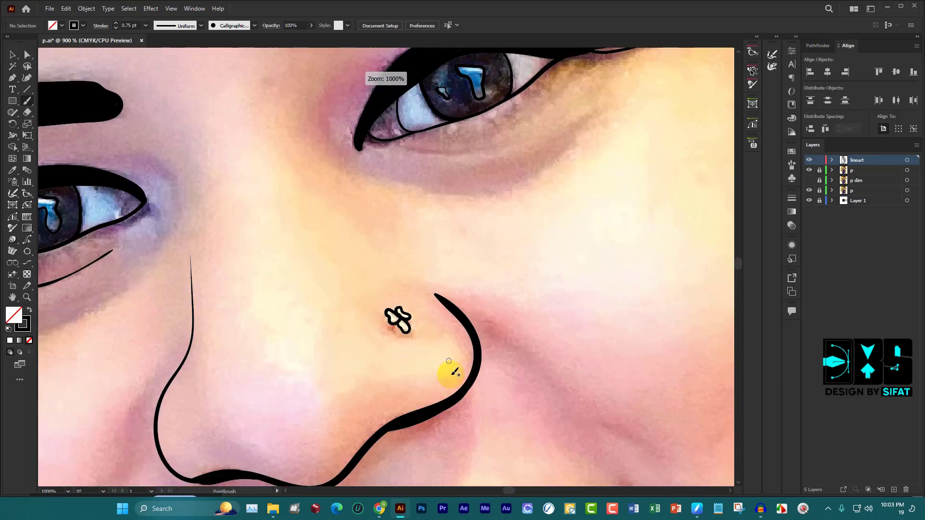
scroll(452, 369, down, 2)
scroll(450, 371, down, 2)
scroll(451, 359, up, 1)
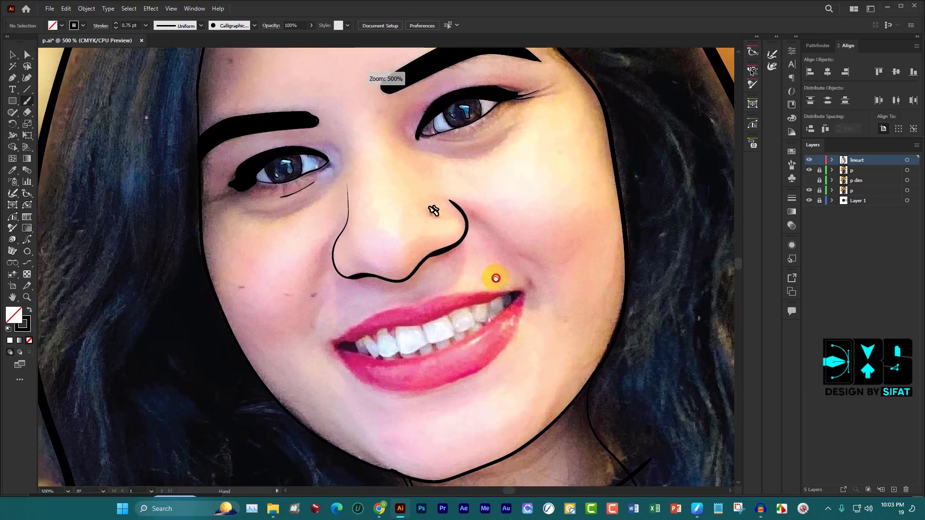
scroll(496, 274, up, 1)
scroll(446, 345, up, 1)
scroll(464, 295, up, 1)
scroll(557, 186, up, 1)
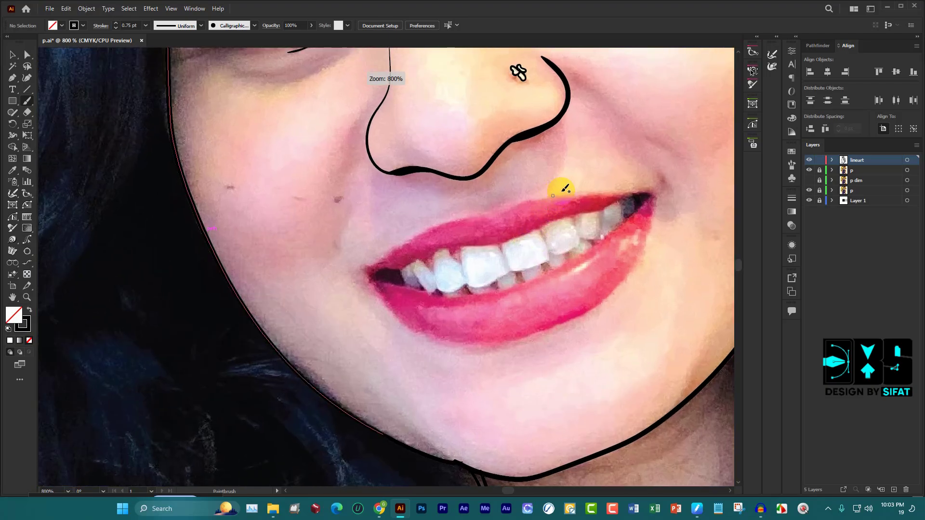
scroll(627, 192, up, 1)
drag(650, 190, 571, 226)
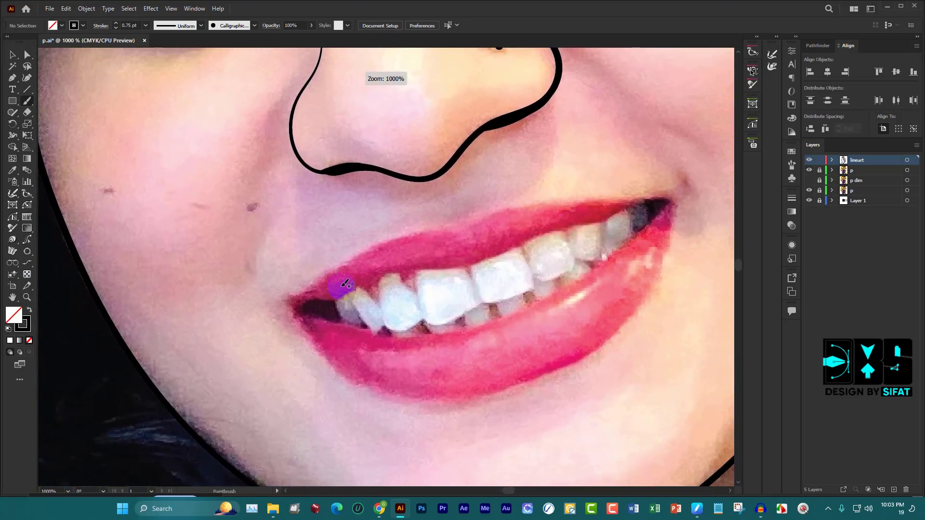
drag(297, 294, 645, 190)
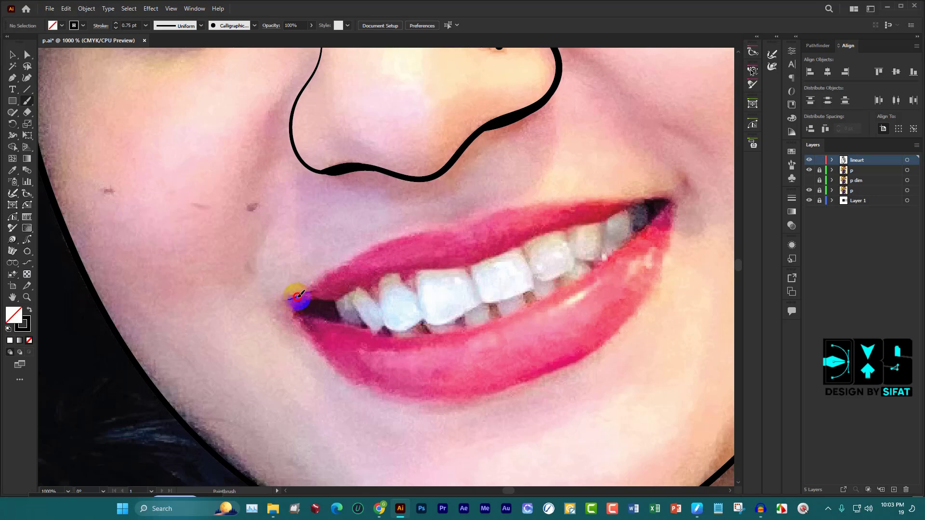
Trace the upper lip edge from the left to the right mouth corner, redrawing it once
mouse_move(297, 296)
mouse_down()
mouse_move(395, 240)
mouse_move(430, 234)
mouse_up()
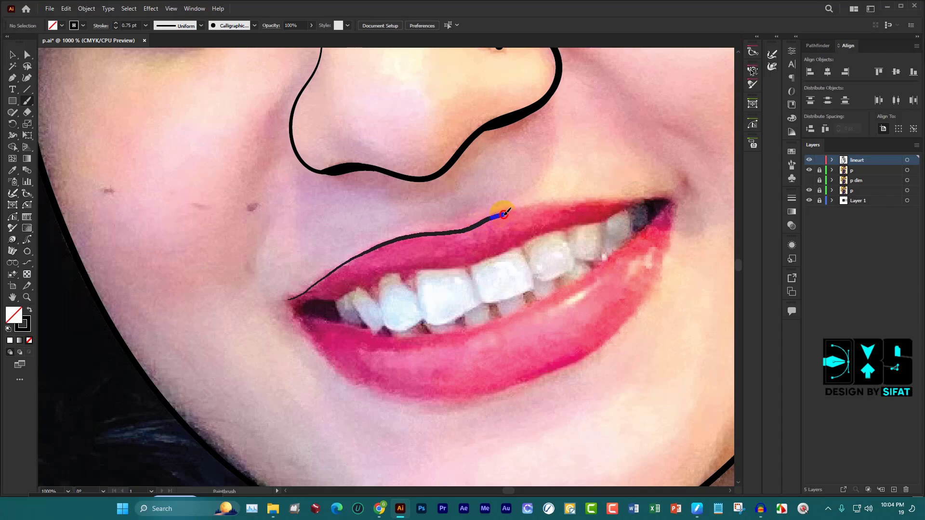
drag(503, 213, 673, 205)
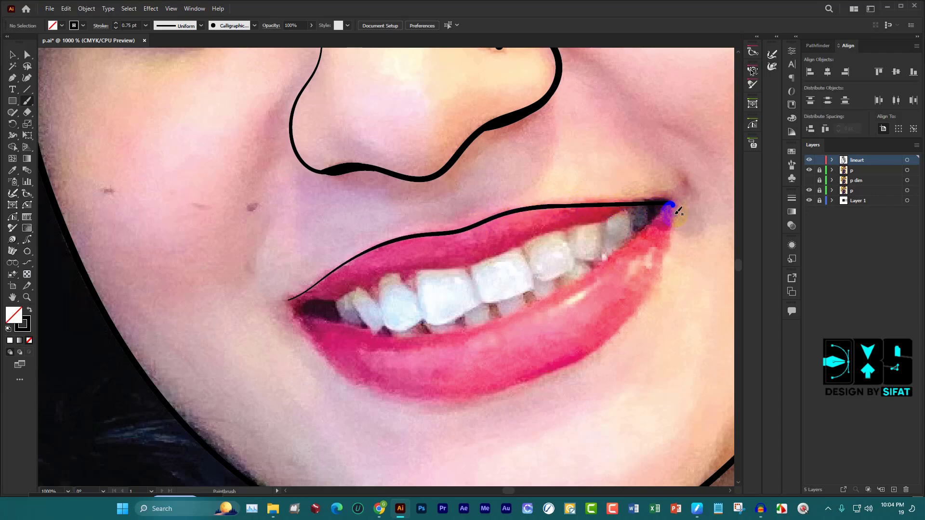
key(ctrl+z)
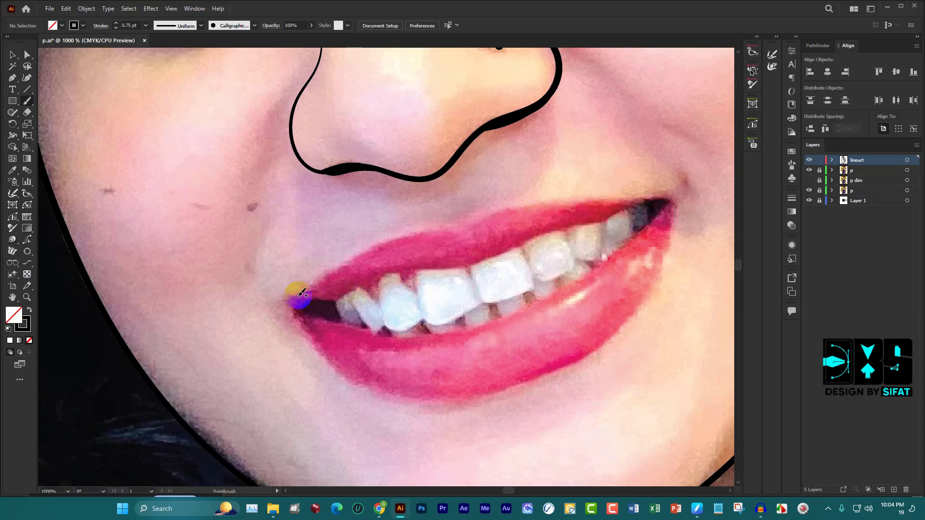
mouse_move(300, 293)
mouse_down()
mouse_move(320, 269)
mouse_move(378, 238)
mouse_move(560, 206)
mouse_move(680, 203)
mouse_up()
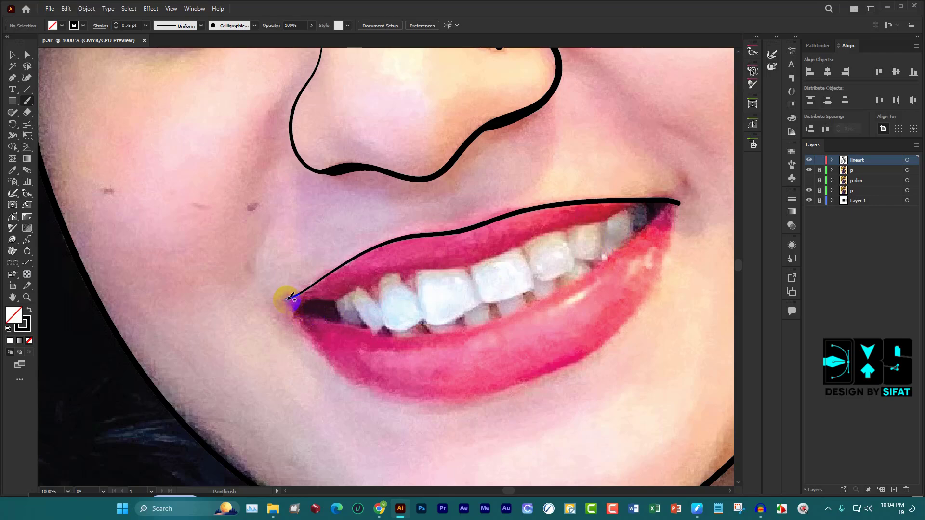
Trace the lower lip edge from the left corner around to the right corner
drag(288, 299, 298, 309)
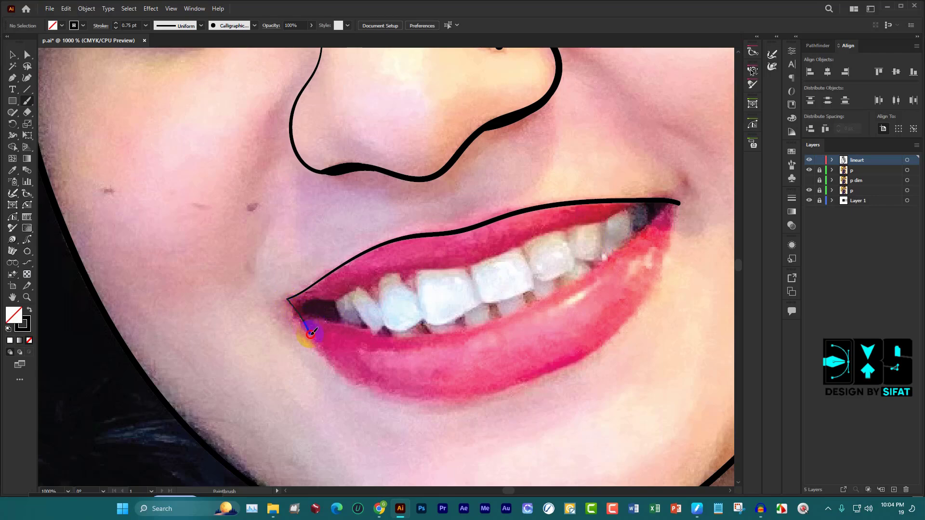
mouse_move(327, 347)
mouse_down()
mouse_move(320, 308)
mouse_move(289, 300)
mouse_move(310, 332)
mouse_up()
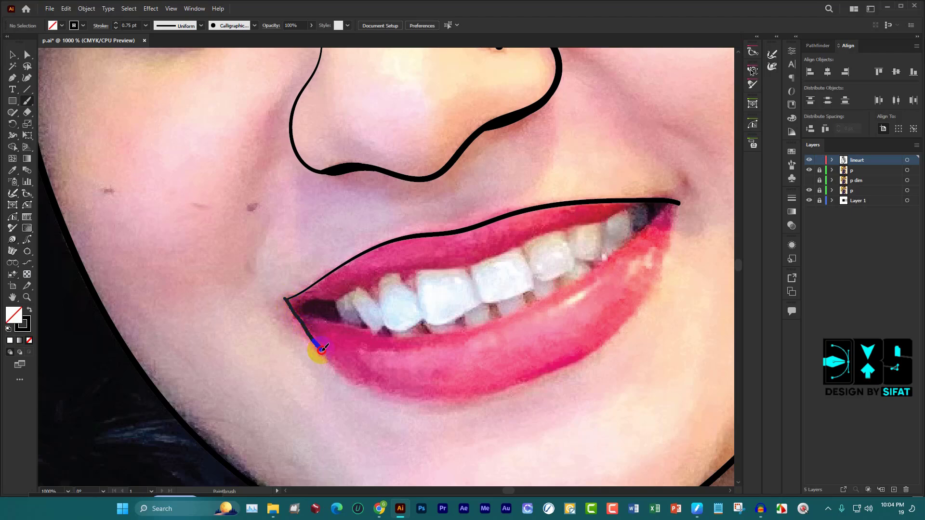
drag(370, 383, 439, 394)
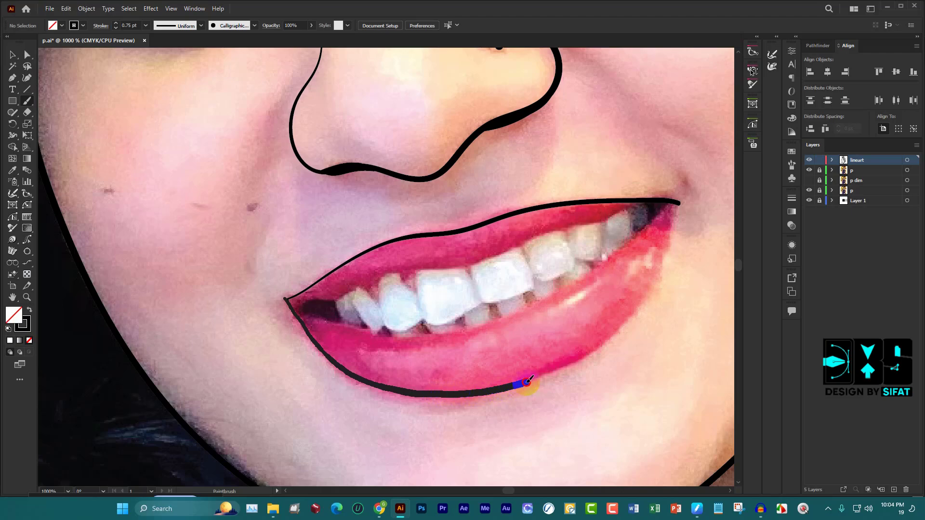
mouse_move(551, 372)
mouse_down()
mouse_move(634, 314)
mouse_move(664, 269)
mouse_up()
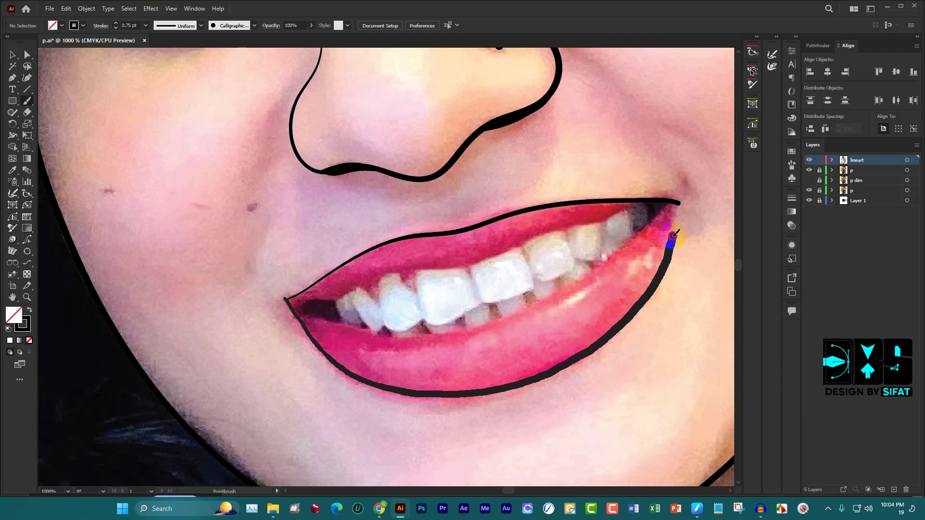
drag(680, 205, 681, 201)
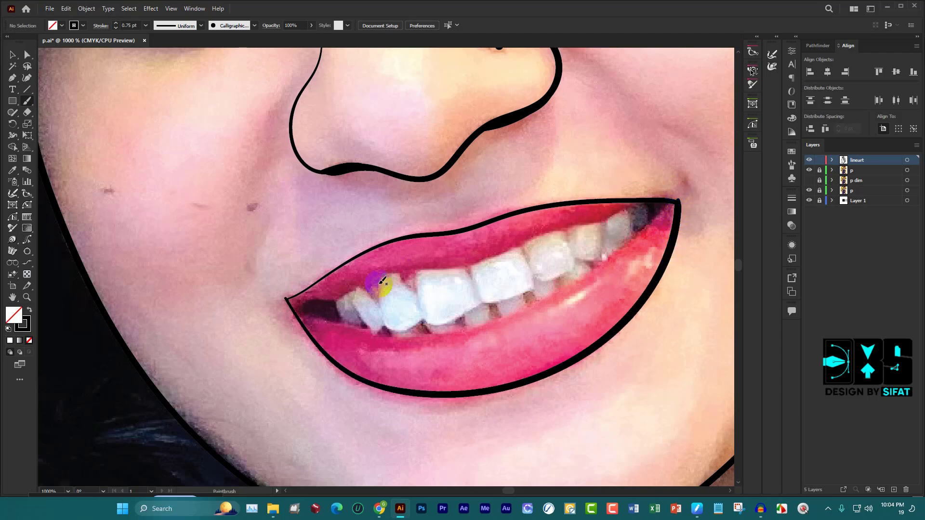
mouse_move(288, 300)
mouse_down()
mouse_move(299, 310)
mouse_move(343, 299)
mouse_up()
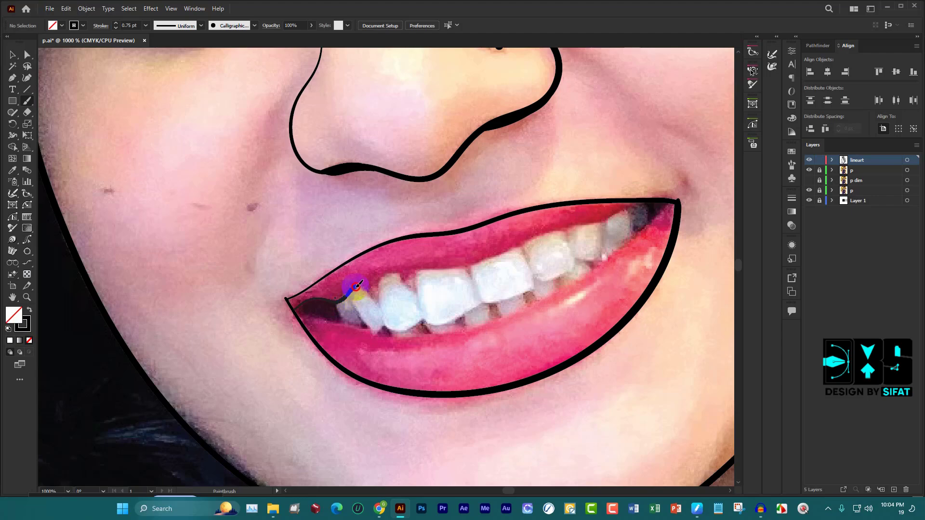
Replace the wavy stroke with corner-to-corner lines along the upper and lower teeth edges
key(ctrl+z)
key(ctrl+plus)
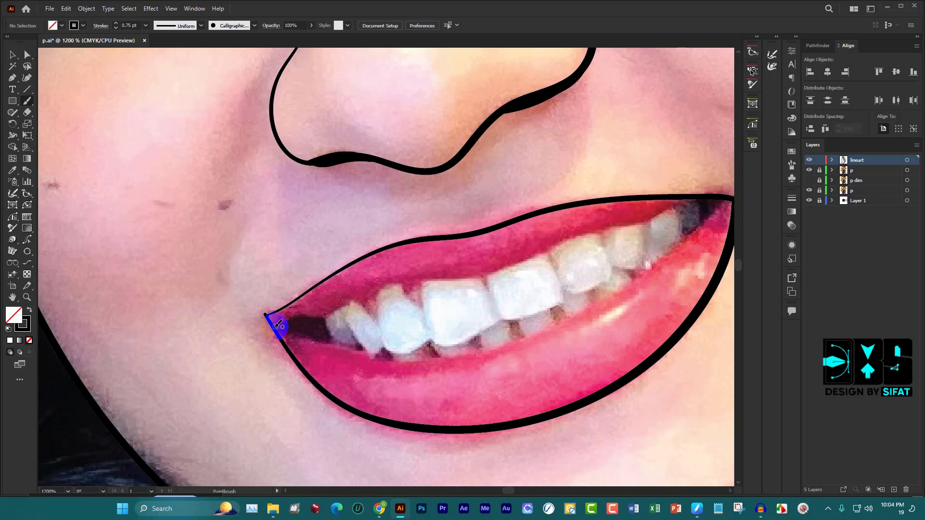
drag(278, 325, 338, 313)
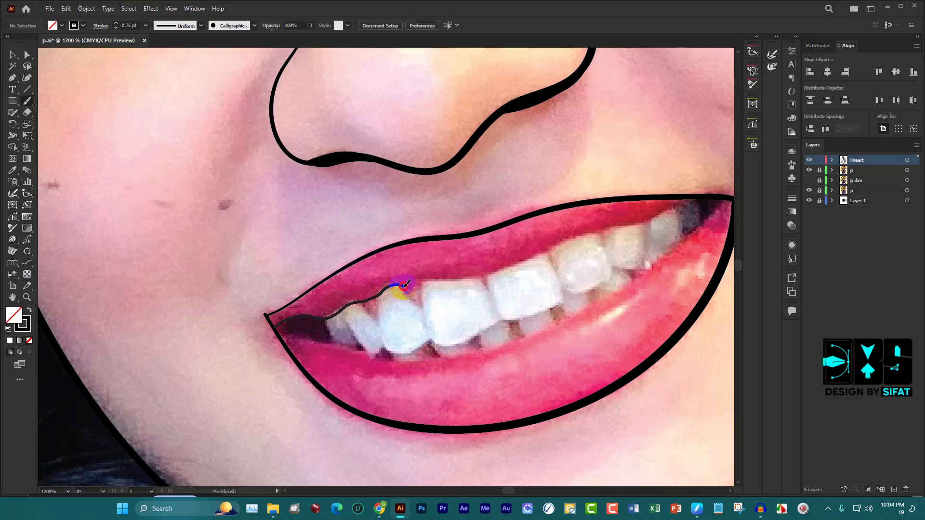
mouse_move(422, 281)
mouse_down()
mouse_move(512, 267)
mouse_move(694, 192)
mouse_up()
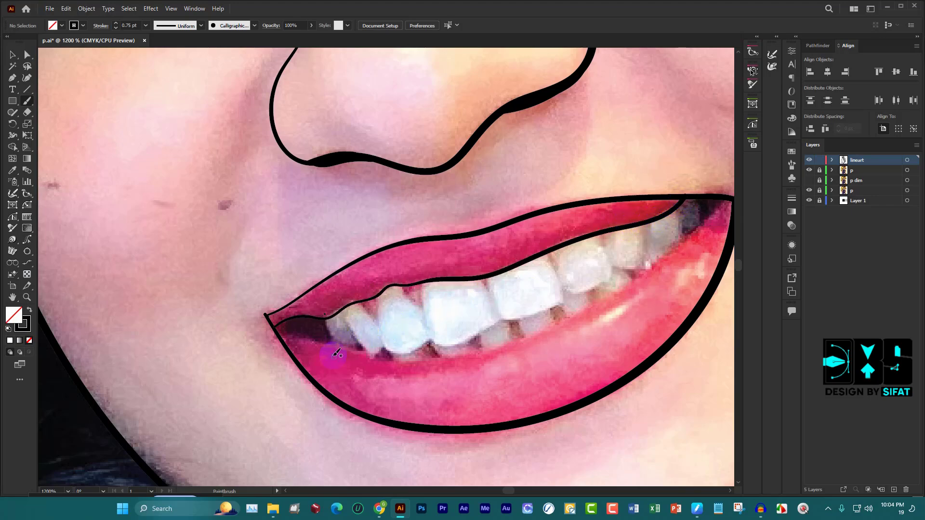
drag(273, 325, 330, 343)
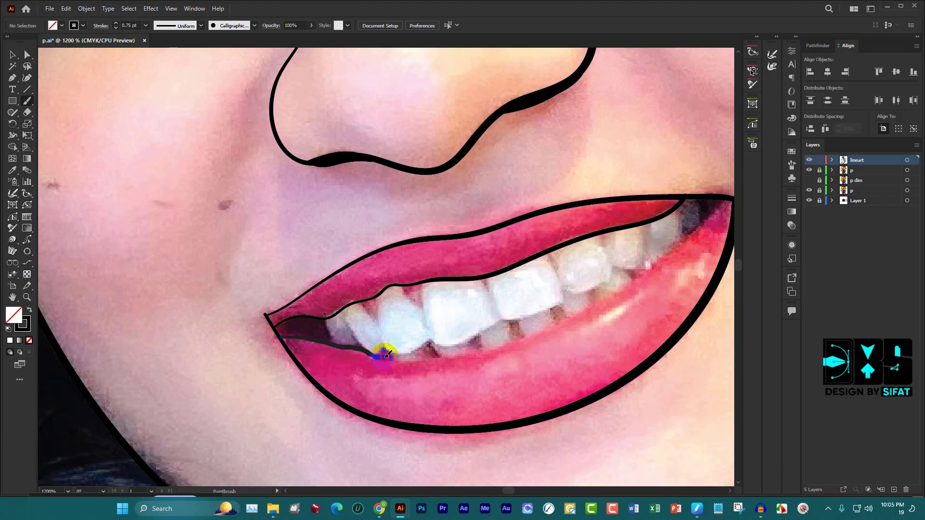
mouse_move(423, 357)
mouse_down()
mouse_move(471, 352)
mouse_move(608, 302)
mouse_move(698, 230)
mouse_move(719, 209)
mouse_move(708, 201)
mouse_up()
Outline the dark mouth-corner shape, the upper gum line and a line near the lower teeth
scroll(382, 316, up, 1)
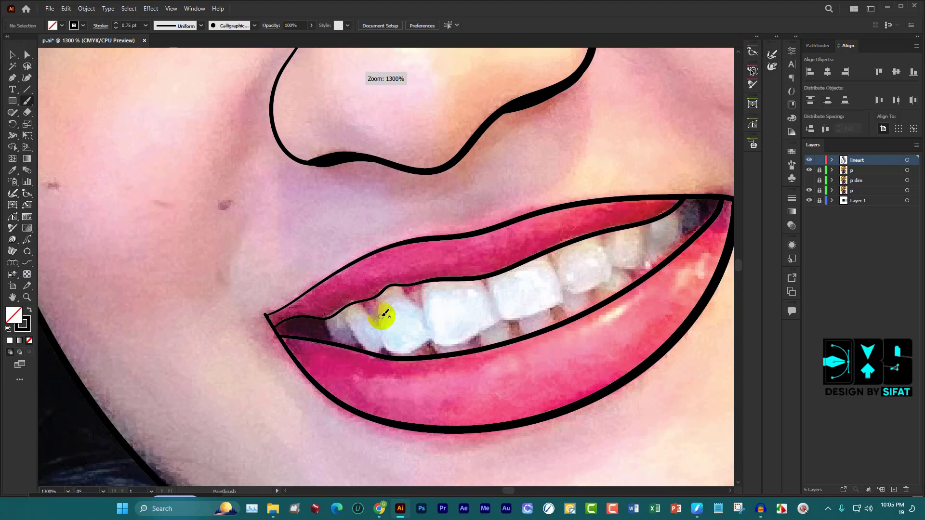
drag(412, 326, 370, 281)
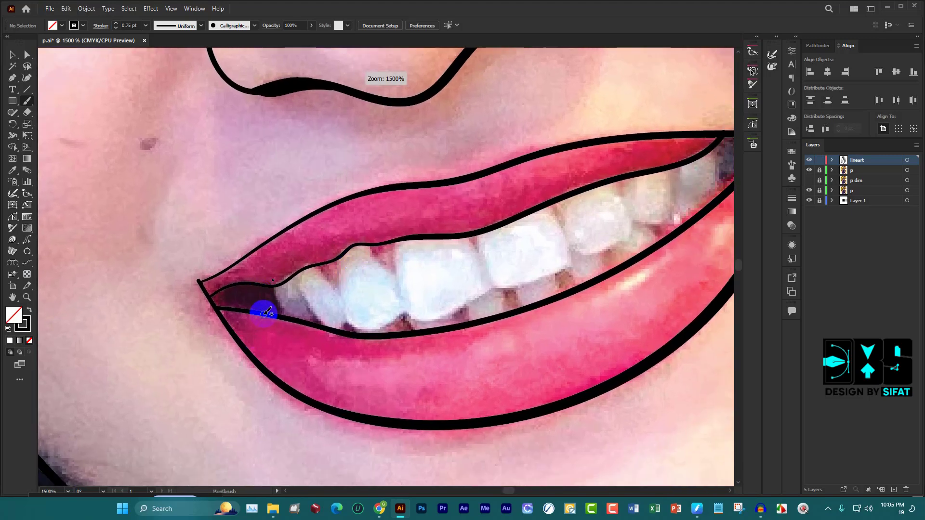
mouse_move(288, 292)
mouse_down()
mouse_move(277, 289)
mouse_move(293, 313)
mouse_up()
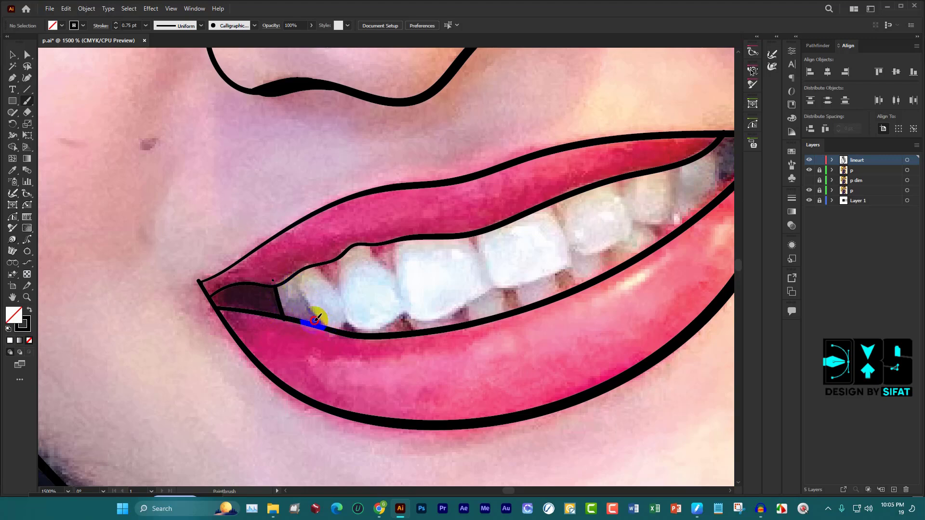
mouse_move(310, 320)
mouse_down()
mouse_move(324, 322)
mouse_move(307, 290)
mouse_up()
mouse_move(352, 265)
mouse_down()
mouse_move(319, 265)
mouse_move(357, 244)
mouse_up()
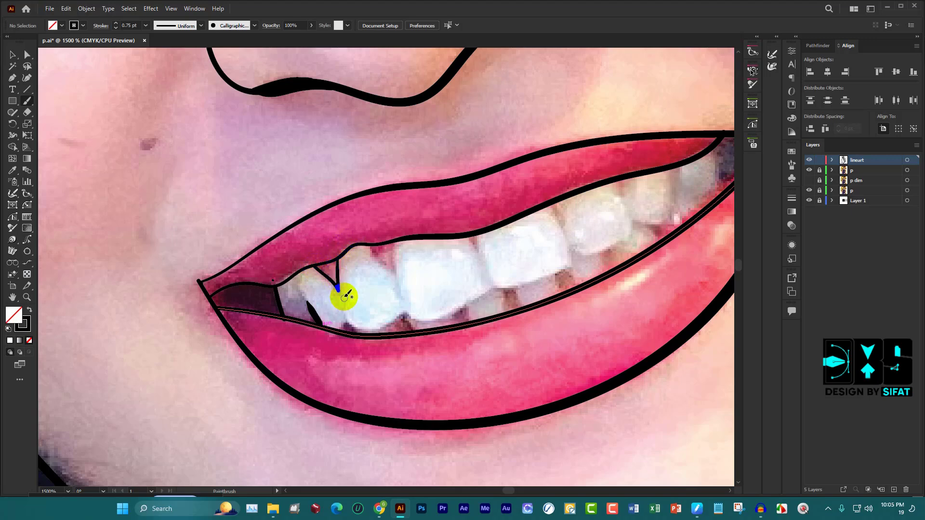
mouse_move(343, 326)
mouse_down()
mouse_move(459, 308)
mouse_move(501, 285)
mouse_move(555, 273)
mouse_move(572, 251)
mouse_move(608, 248)
mouse_move(632, 221)
mouse_move(656, 223)
mouse_move(710, 195)
mouse_move(723, 181)
mouse_move(718, 145)
mouse_up()
Add pointed notches between the upper teeth and short gap lines between the lower teeth
mouse_move(374, 244)
mouse_down()
mouse_move(364, 243)
mouse_move(392, 265)
mouse_move(394, 242)
mouse_move(473, 244)
mouse_move(482, 235)
mouse_up()
drag(536, 207, 559, 206)
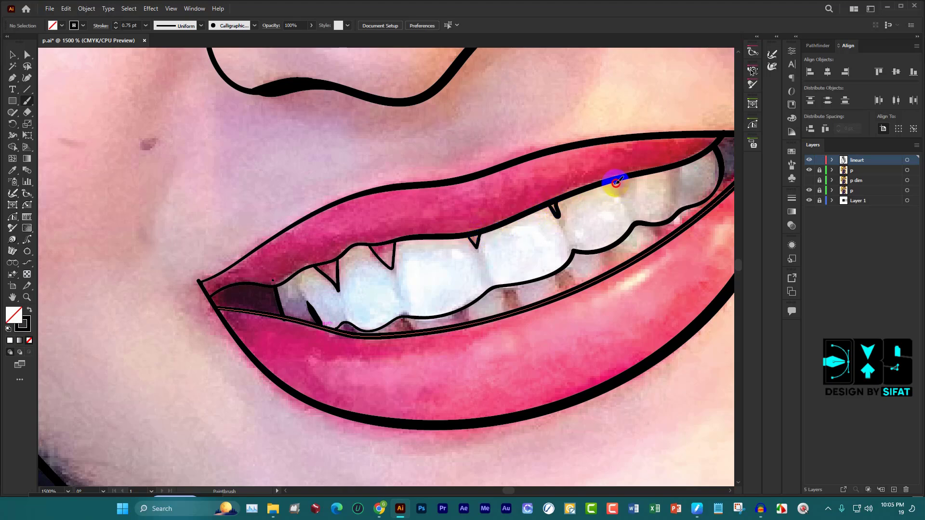
drag(623, 185, 622, 185)
mouse_move(668, 167)
mouse_down()
mouse_move(684, 172)
mouse_move(675, 169)
mouse_up()
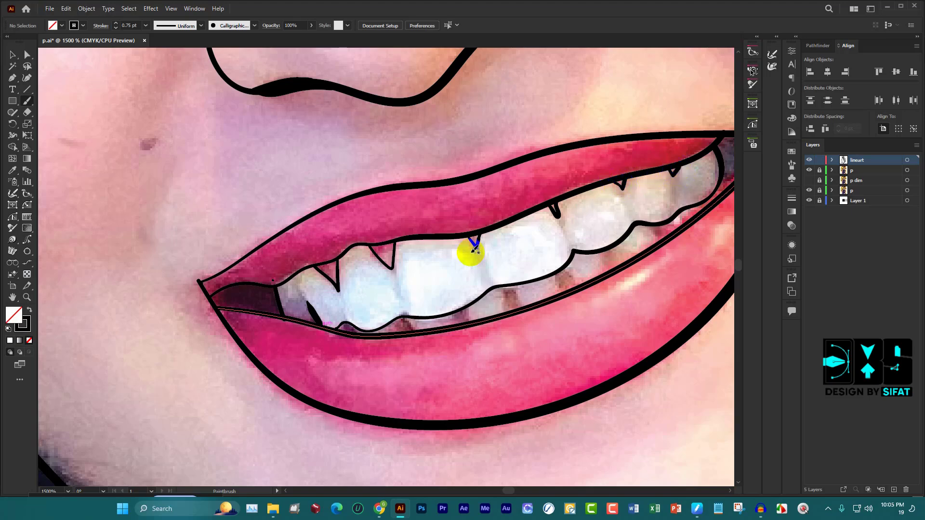
mouse_move(386, 333)
mouse_down()
mouse_move(400, 314)
mouse_move(414, 331)
mouse_move(456, 315)
mouse_move(470, 322)
mouse_up()
mouse_move(491, 288)
mouse_down()
mouse_move(509, 289)
mouse_move(509, 309)
mouse_move(504, 284)
mouse_up()
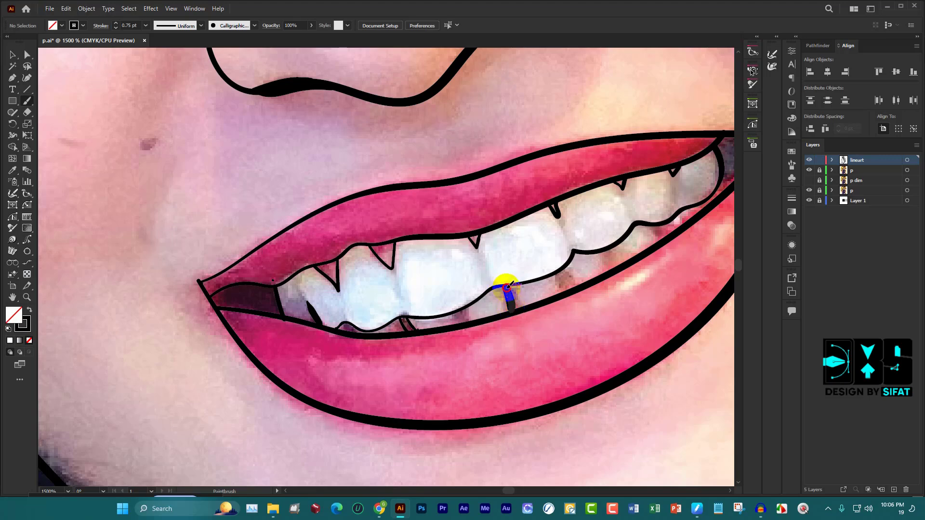
Draw thin 0.5 pt lines along the lower teeth edge and between teeth toward the right corner
ctrl+click(413, 327)
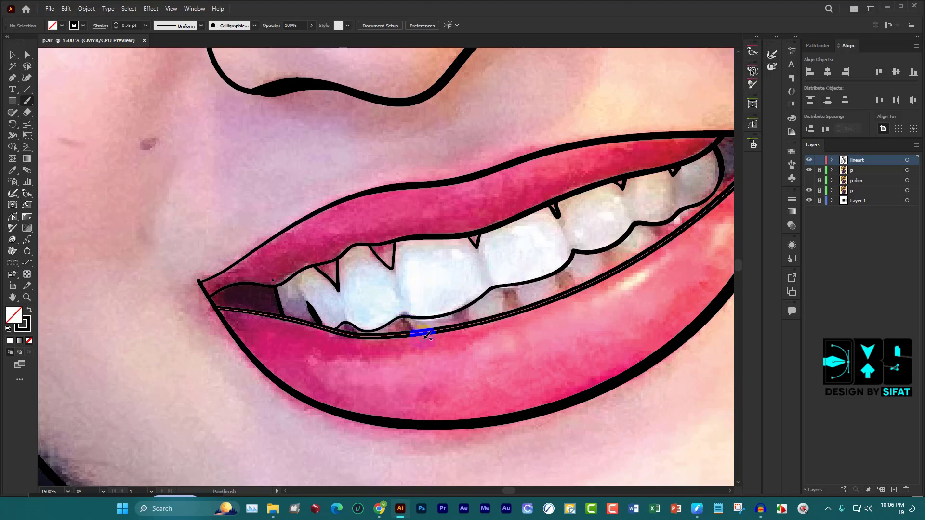
scroll(425, 338, up, 1)
drag(425, 365, 401, 311)
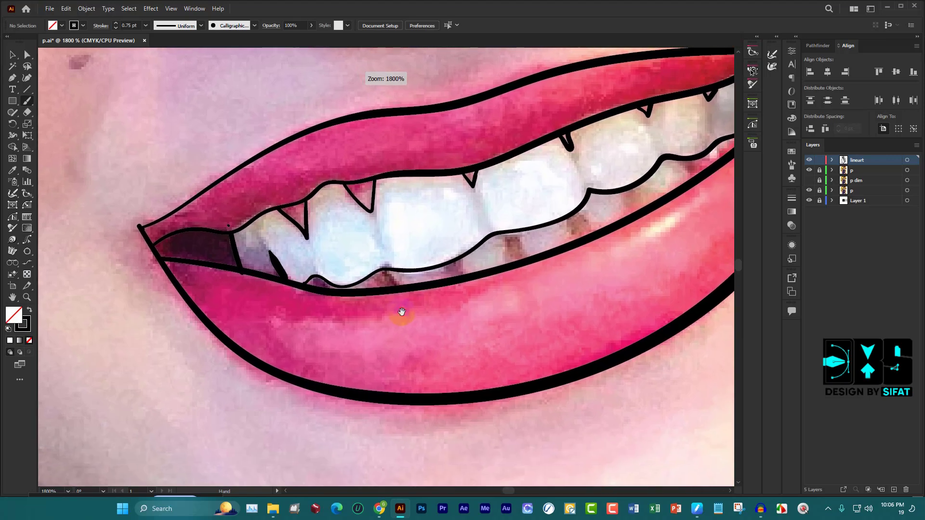
text(1)
key(Return)
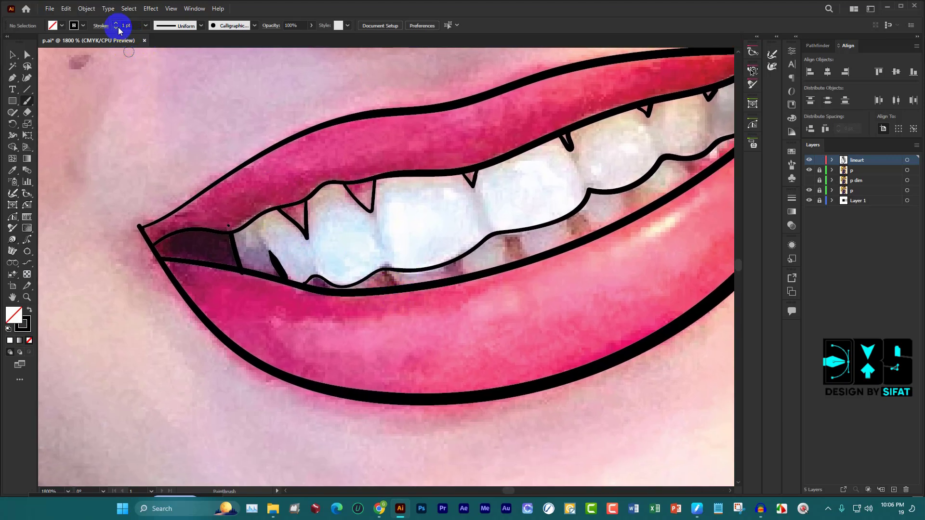
click(115, 28)
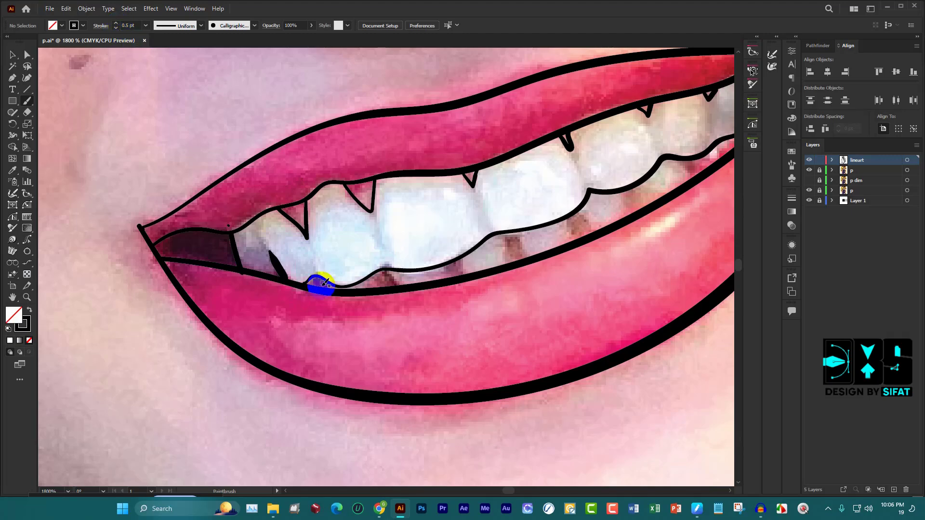
mouse_move(327, 284)
mouse_down()
mouse_move(396, 282)
mouse_move(458, 263)
mouse_move(458, 278)
mouse_up()
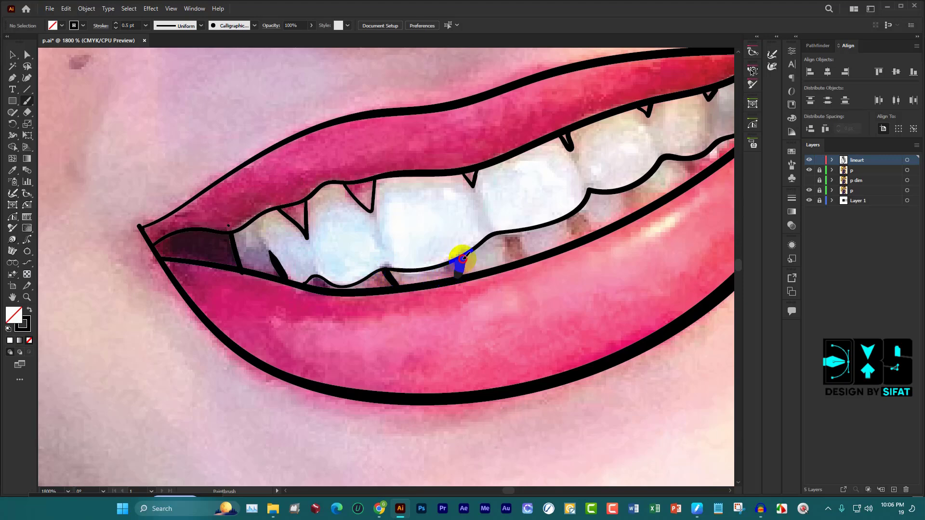
mouse_move(503, 232)
mouse_down()
mouse_move(521, 236)
mouse_move(514, 262)
mouse_move(516, 235)
mouse_move(585, 221)
mouse_move(496, 276)
mouse_move(511, 219)
mouse_move(548, 202)
mouse_move(558, 212)
mouse_up()
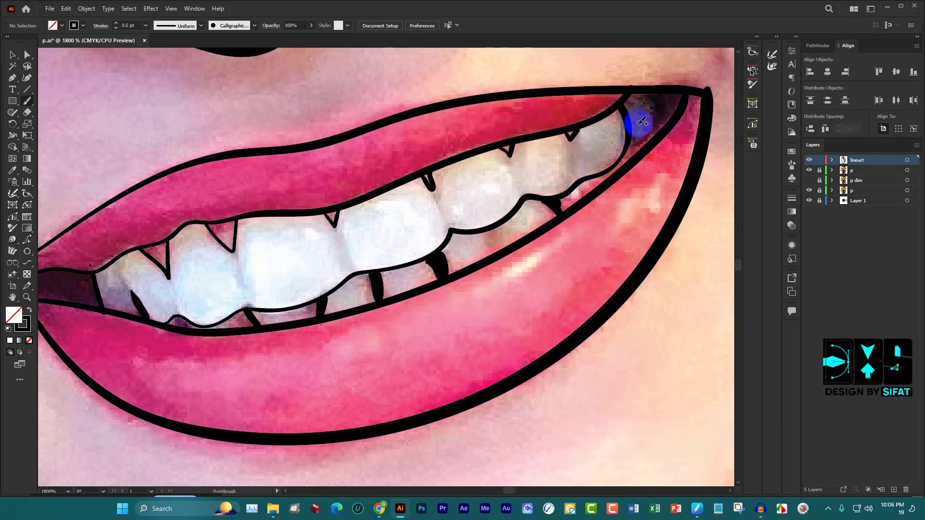
drag(632, 114, 627, 110)
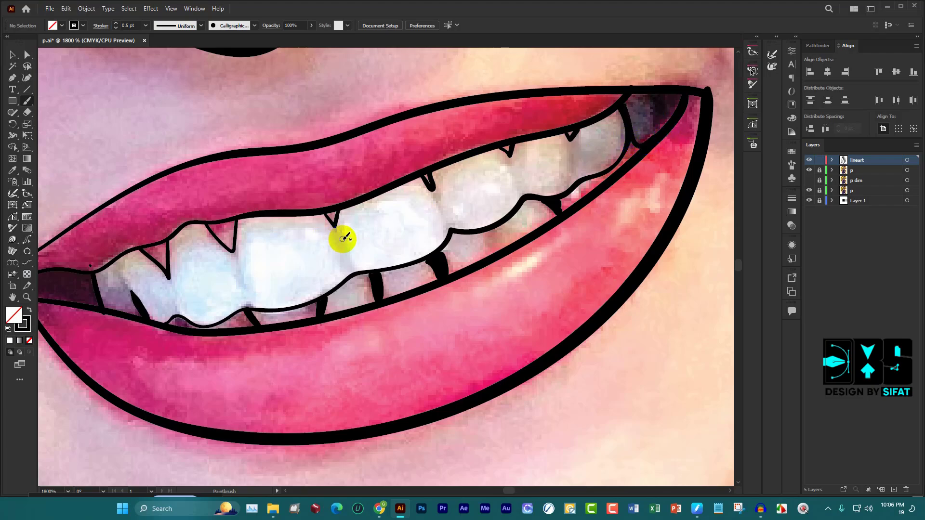
Zoom out and save p.ai, accepting the legacy-format warning
scroll(345, 238, down, 1)
scroll(410, 269, down, 2)
scroll(424, 270, down, 1)
scroll(426, 275, down, 1)
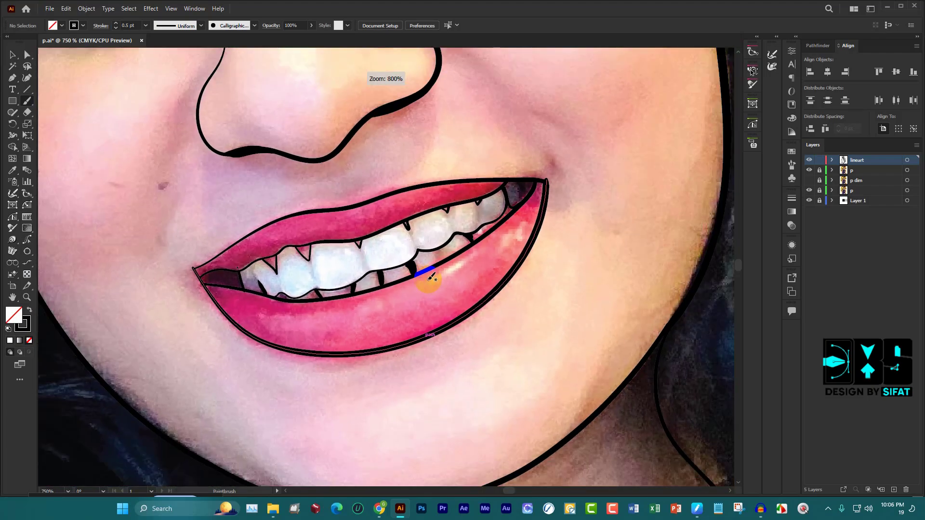
scroll(430, 277, down, 1)
scroll(431, 276, down, 1)
scroll(424, 264, down, 1)
scroll(428, 271, down, 1)
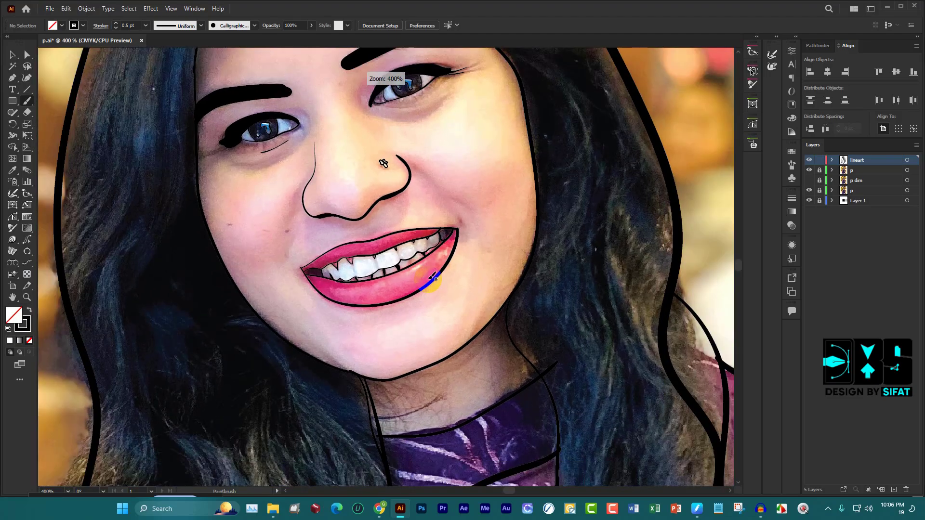
scroll(444, 258, down, 1)
scroll(453, 240, down, 1)
scroll(480, 207, up, 2)
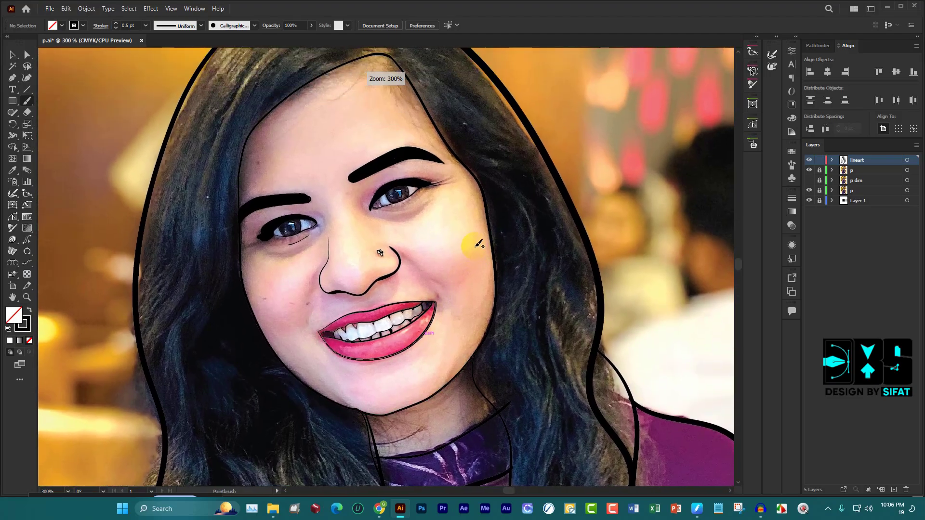
scroll(472, 241, down, 1)
scroll(476, 238, down, 1)
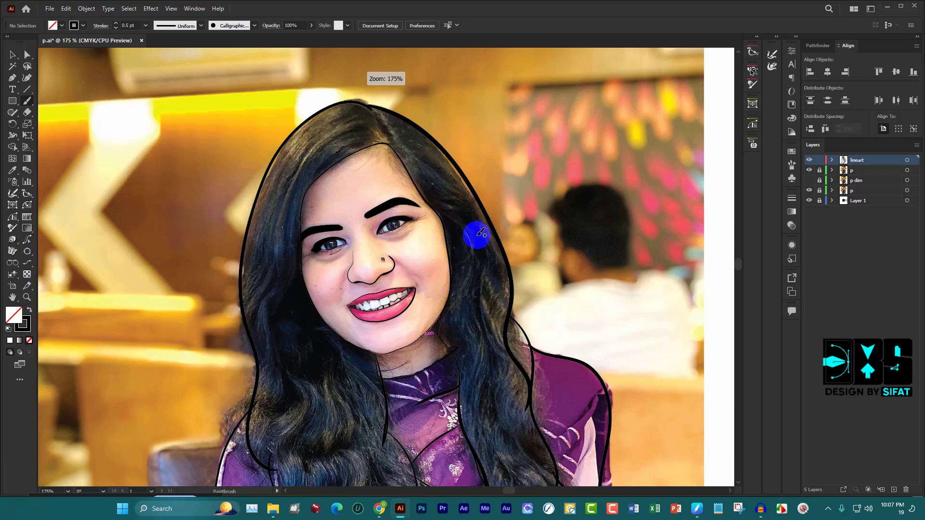
key(ctrl+s)
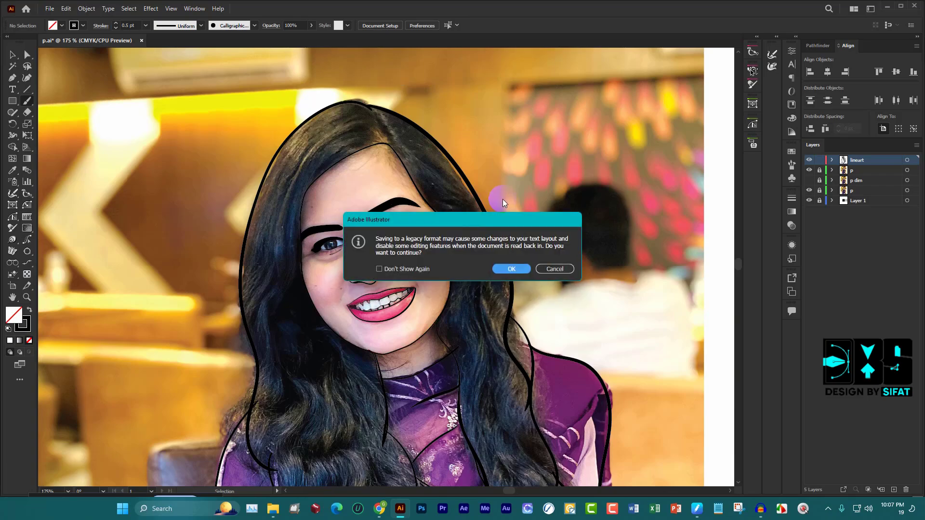
key(Return)
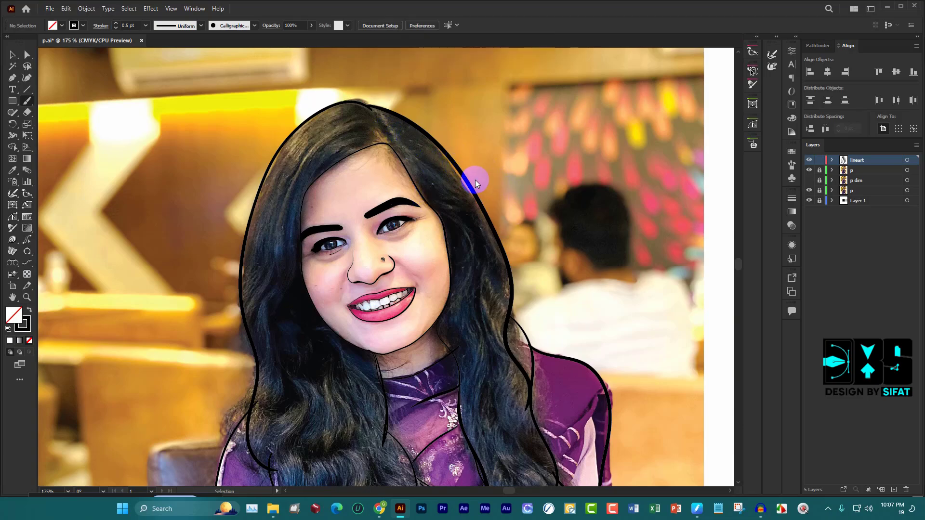
scroll(501, 190, down, 1)
scroll(490, 192, down, 1)
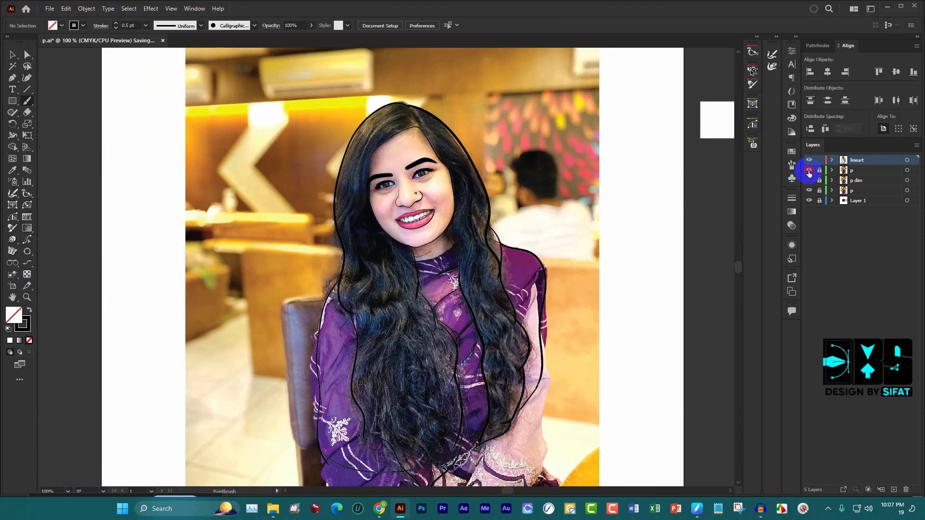
Ink strokes along the left tooth edge and the right end of the teeth
drag(809, 180, 809, 190)
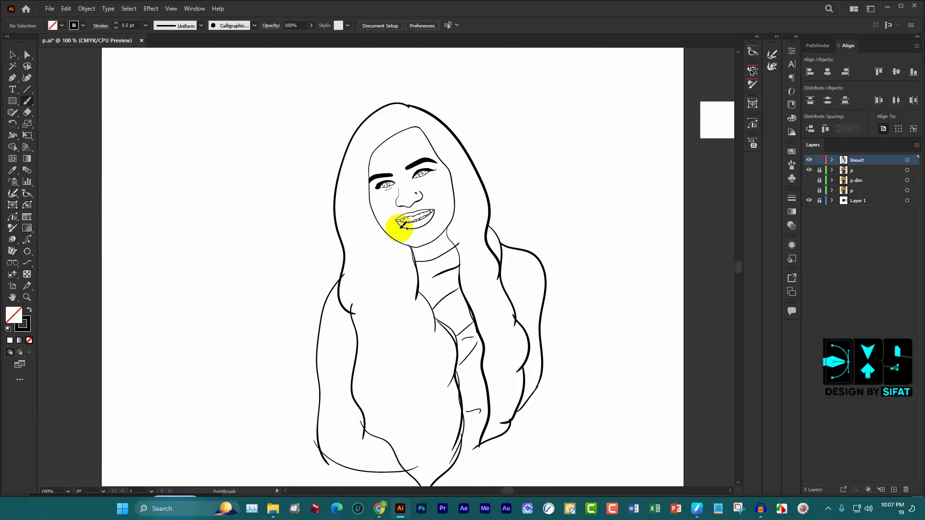
scroll(401, 226, up, 1)
scroll(413, 216, up, 1)
scroll(392, 206, up, 1)
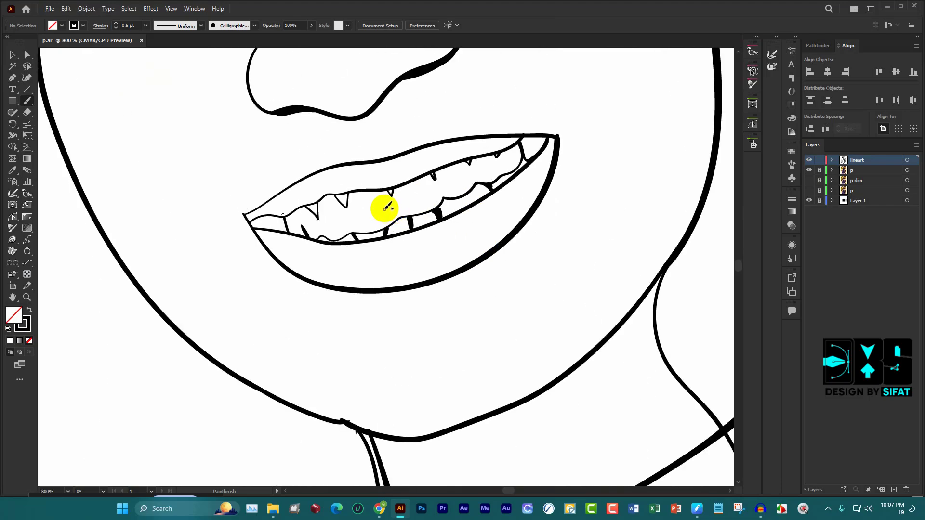
drag(303, 205, 286, 222)
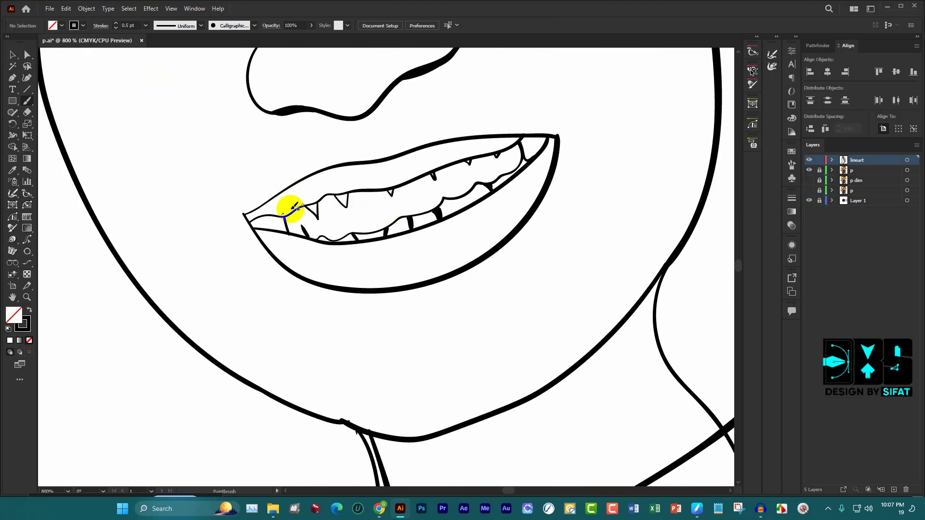
click(809, 180)
drag(490, 195, 502, 188)
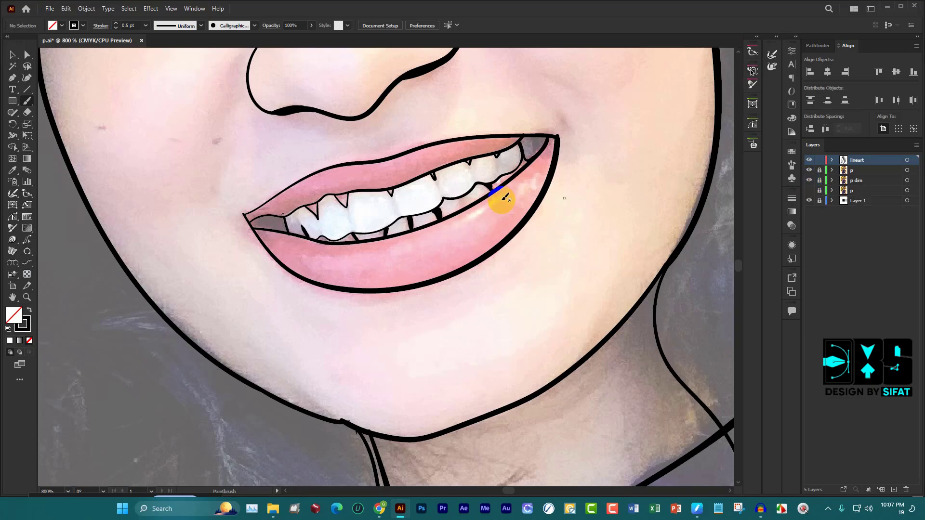
scroll(337, 206, up, 1)
scroll(314, 212, up, 1)
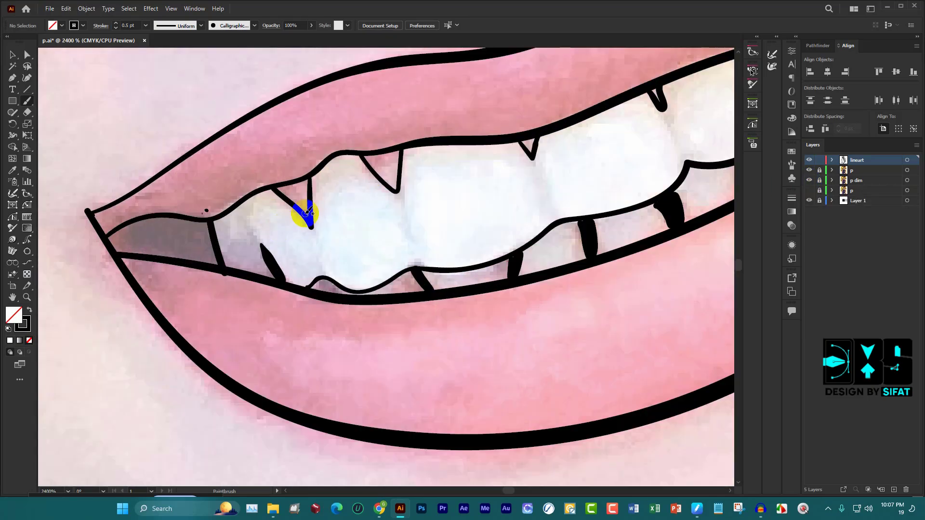
scroll(320, 213, up, 1)
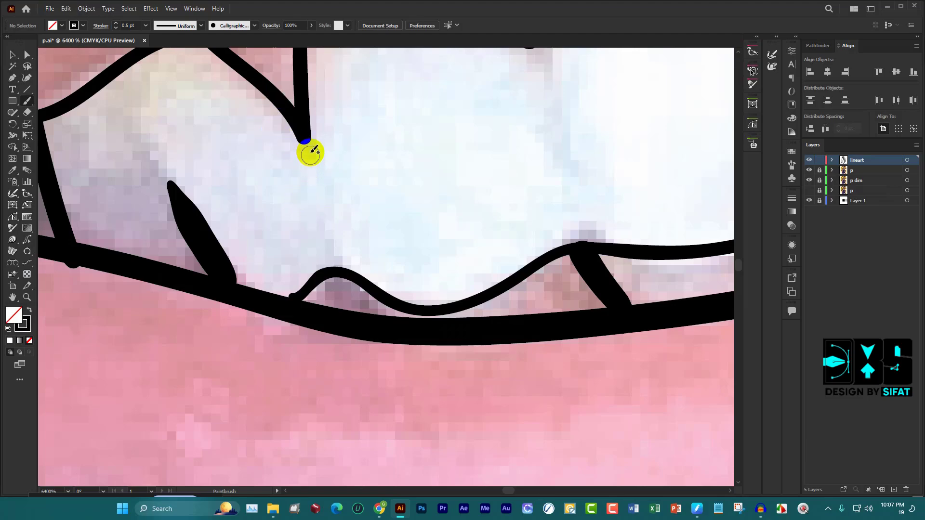
mouse_move(299, 137)
mouse_down()
mouse_move(305, 127)
mouse_move(327, 233)
mouse_move(305, 144)
mouse_up()
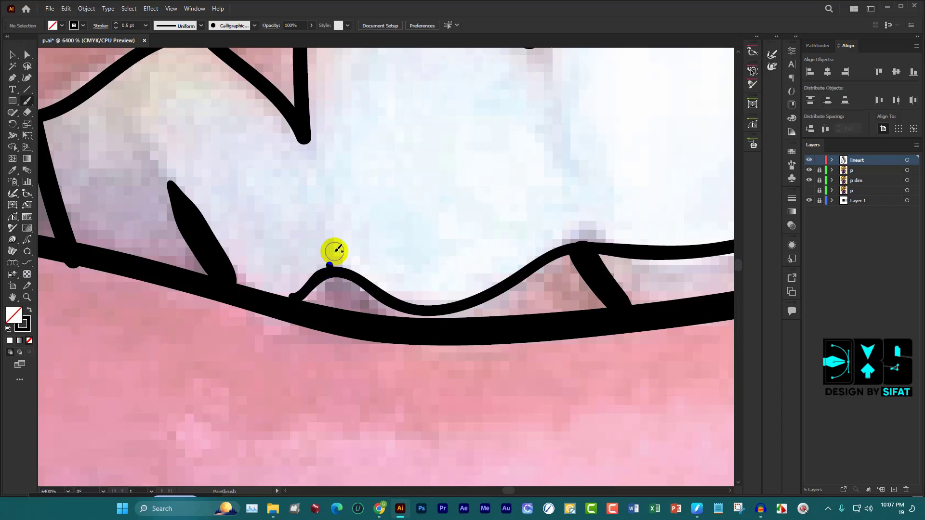
Toggle the photo layers off and on to check the line art alone
scroll(334, 251, down, 3)
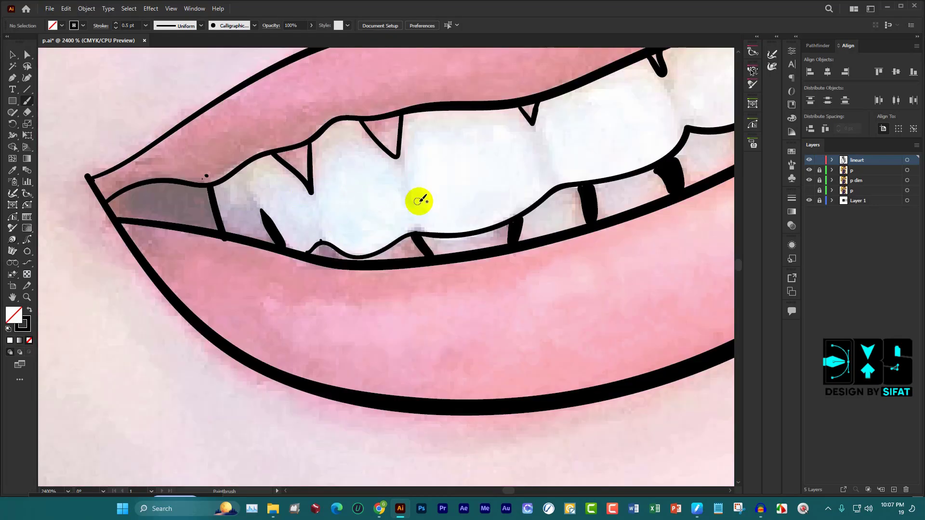
scroll(419, 196, down, 6)
click(809, 201)
click(821, 167)
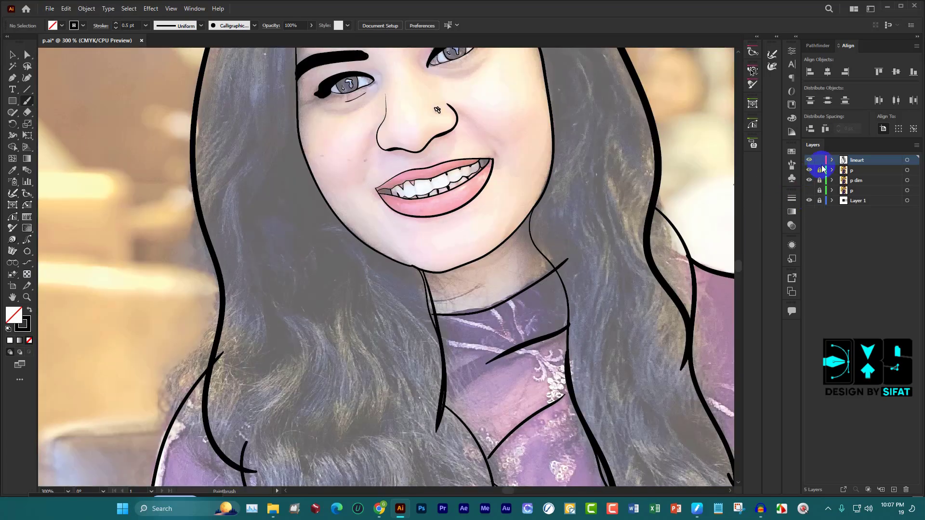
click(809, 180)
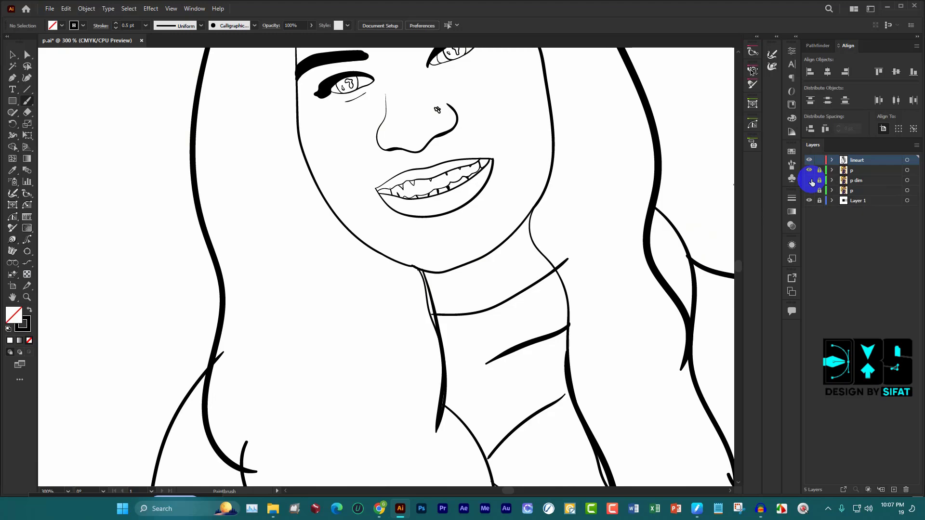
click(810, 180)
Add strokes along the lower and upper tooth lines and the right side of the teeth
scroll(484, 183, up, 3)
scroll(413, 200, up, 2)
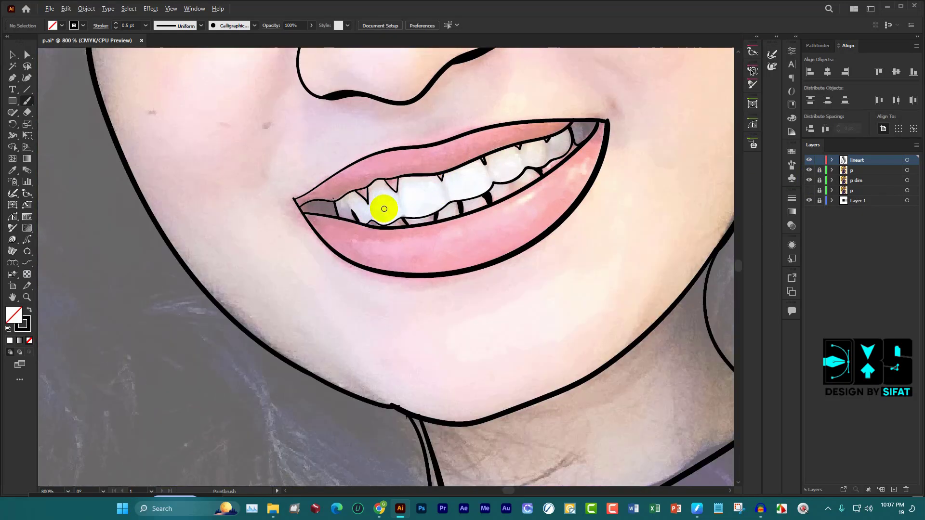
scroll(385, 208, up, 1)
scroll(391, 202, up, 2)
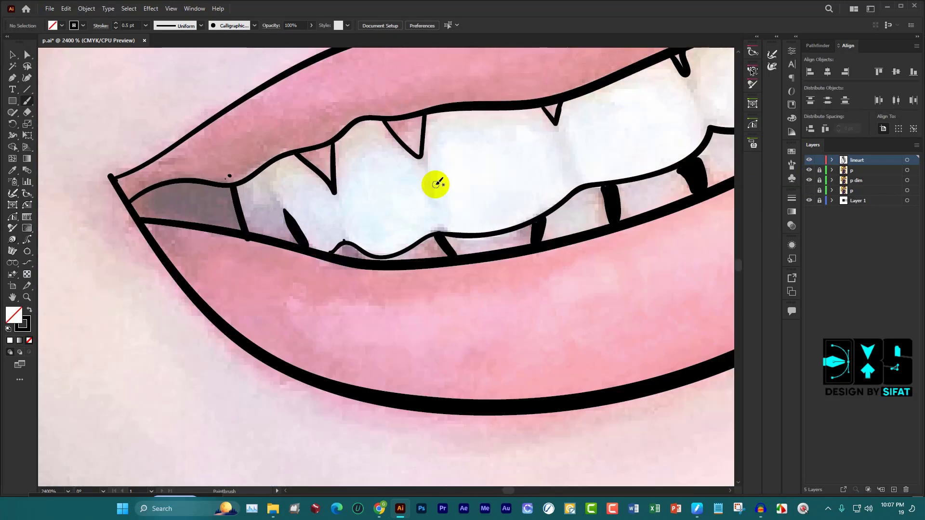
drag(430, 233, 440, 235)
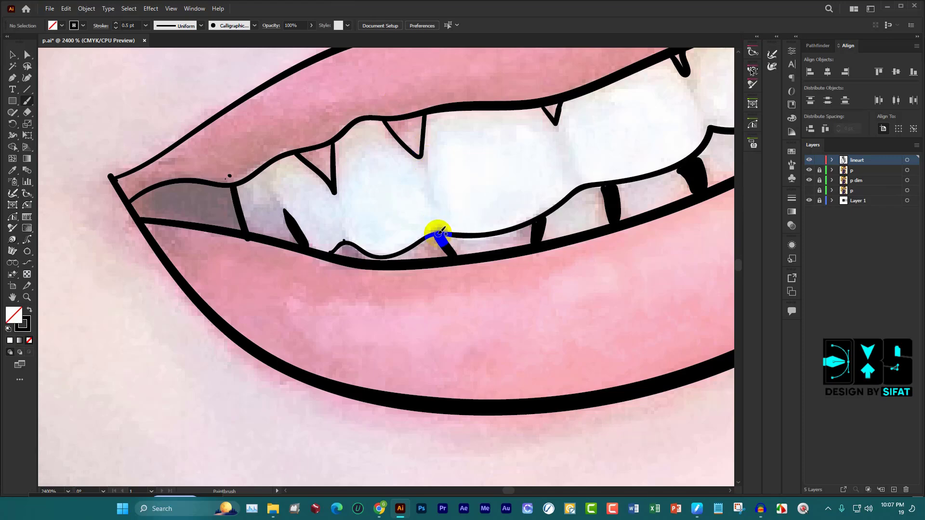
drag(568, 196, 583, 185)
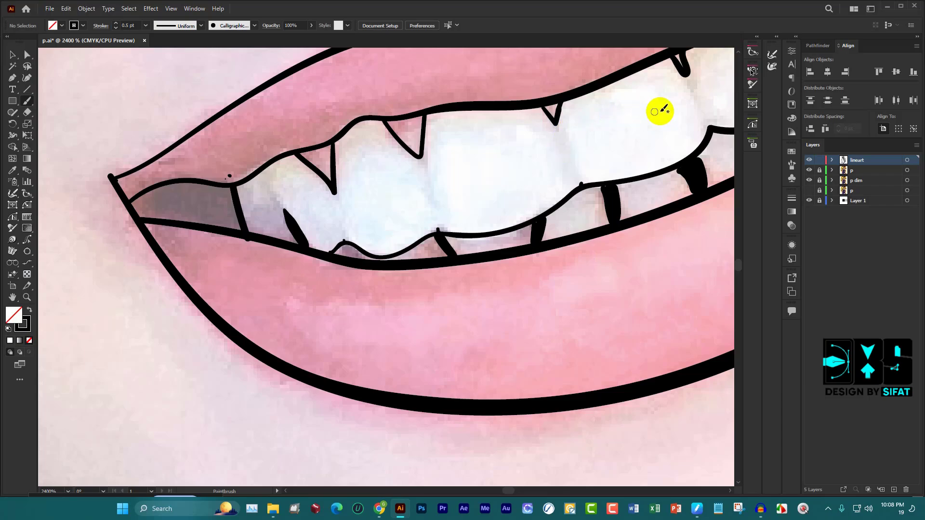
drag(705, 142, 711, 127)
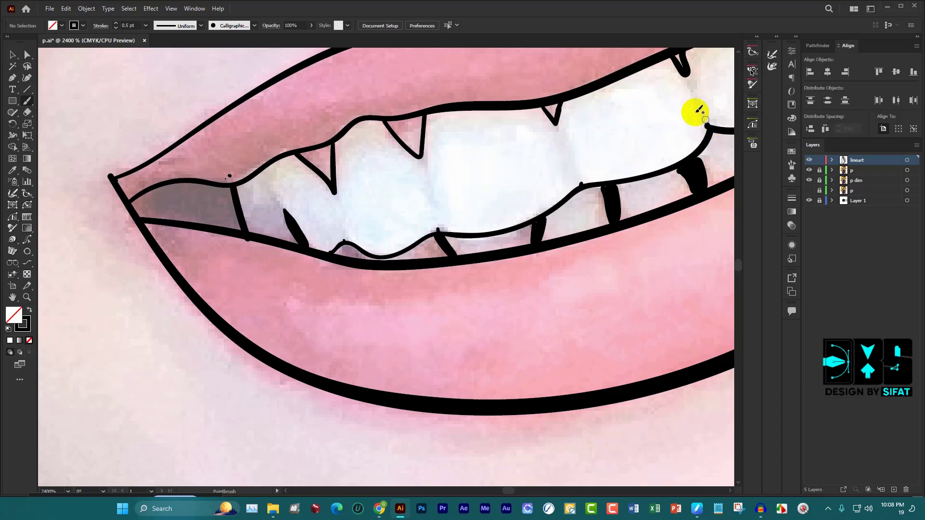
scroll(709, 121, down, 5)
scroll(582, 103, up, 3)
scroll(439, 116, up, 1)
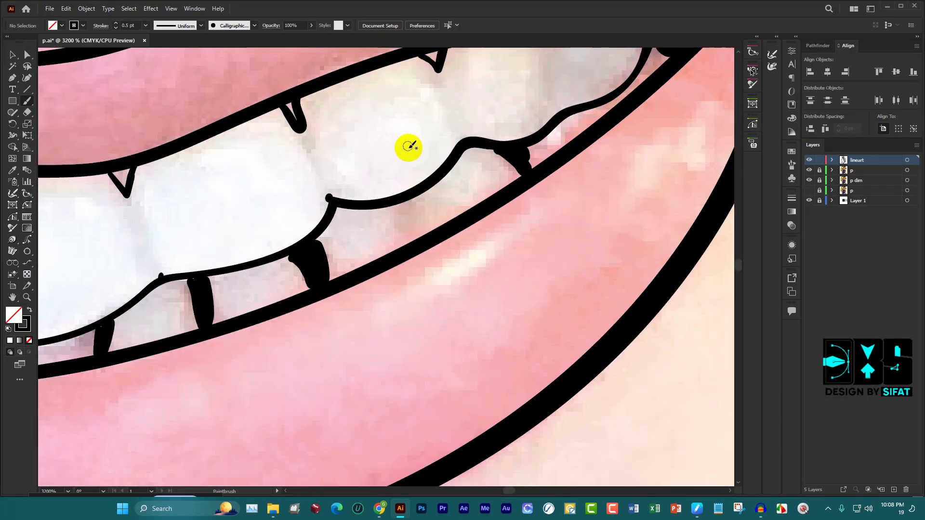
scroll(407, 144, up, 1)
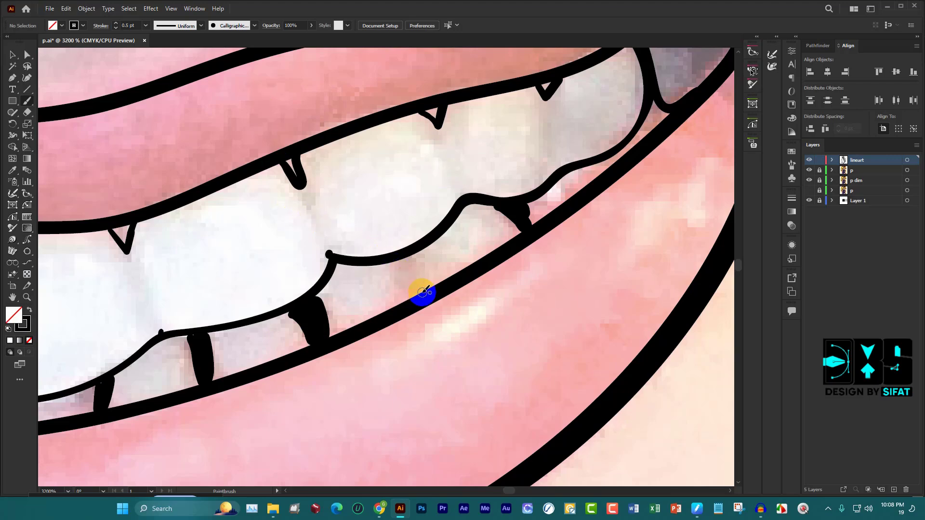
drag(423, 295, 423, 291)
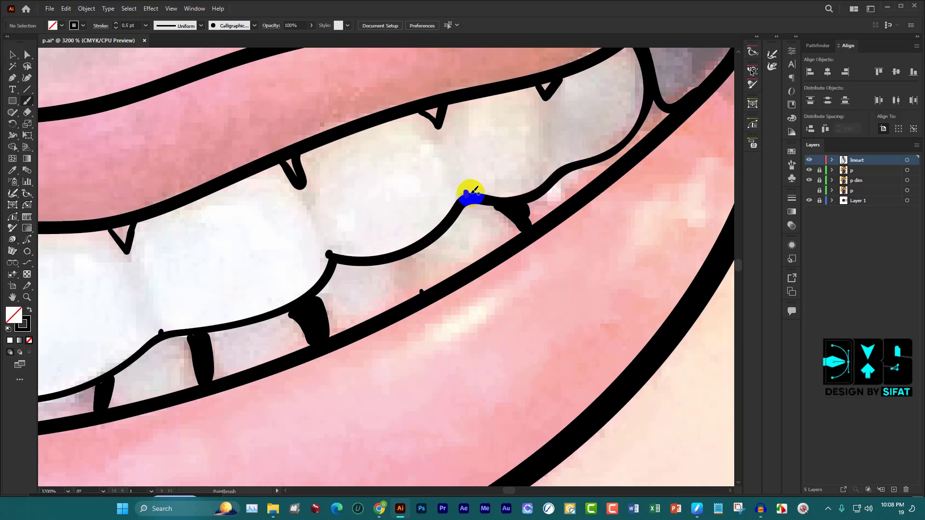
mouse_move(466, 194)
mouse_down()
mouse_move(563, 167)
mouse_move(630, 130)
mouse_up()
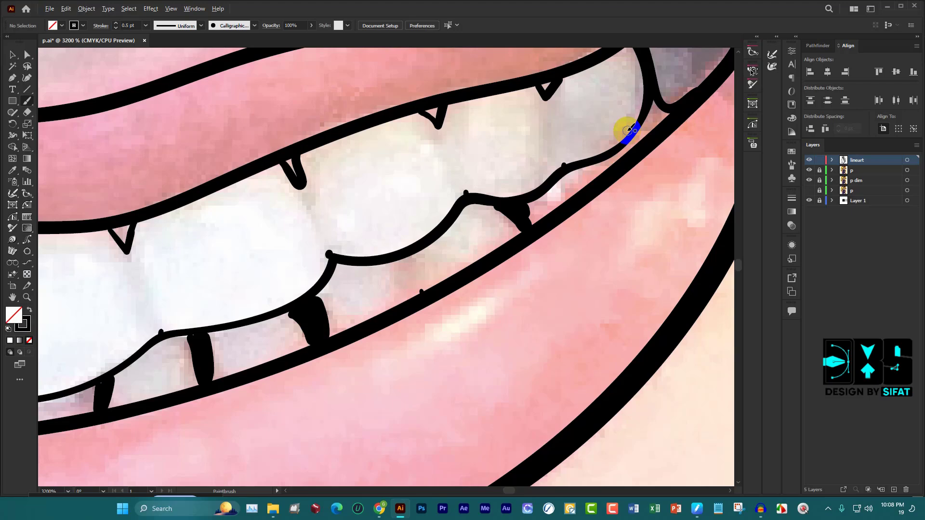
Extend the outlines near the right end of the teeth and at the left lip corner
scroll(627, 130, down, 3)
scroll(630, 130, up, 2)
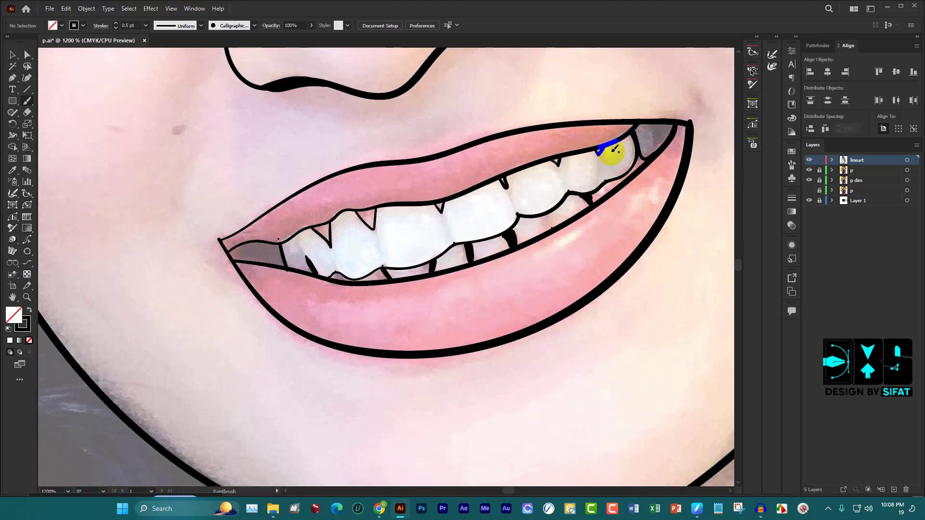
scroll(621, 154, up, 1)
drag(504, 213, 516, 231)
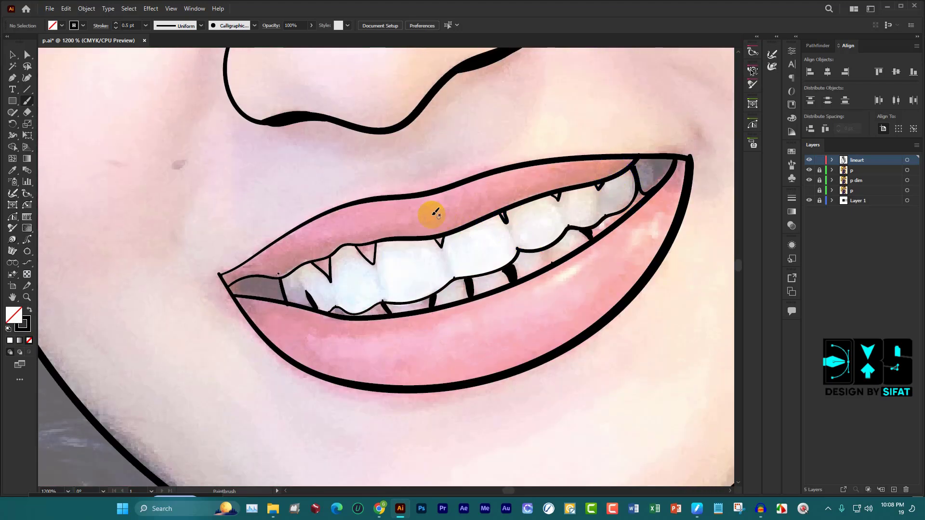
scroll(432, 213, down, 4)
scroll(395, 233, up, 3)
scroll(381, 226, up, 3)
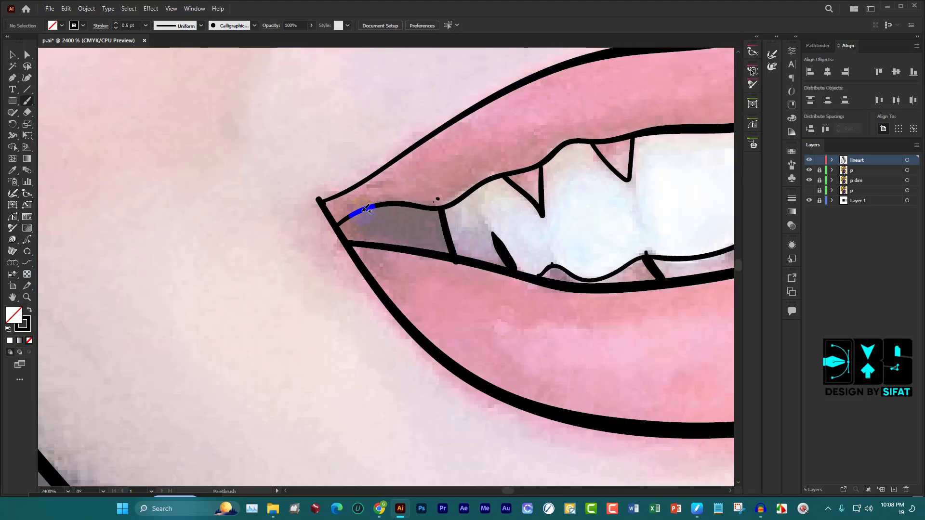
scroll(325, 195, up, 2)
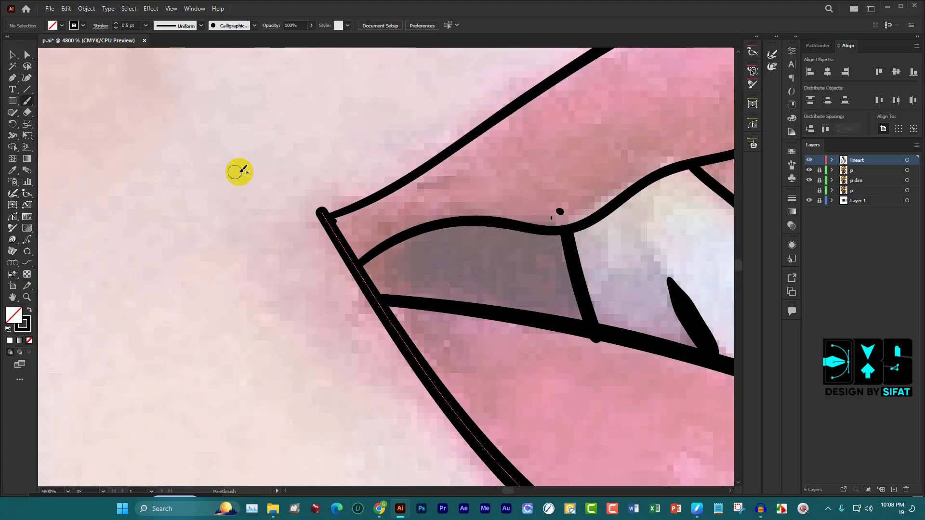
mouse_move(321, 212)
mouse_down()
mouse_move(323, 223)
mouse_move(488, 127)
mouse_up()
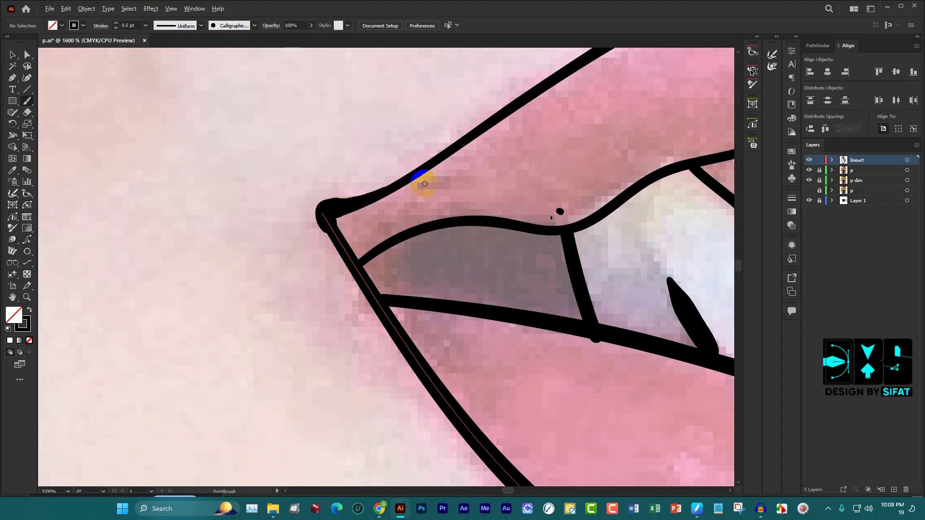
scroll(506, 264, down, 3)
scroll(506, 265, down, 2)
scroll(331, 176, down, 2)
scroll(476, 125, up, 2)
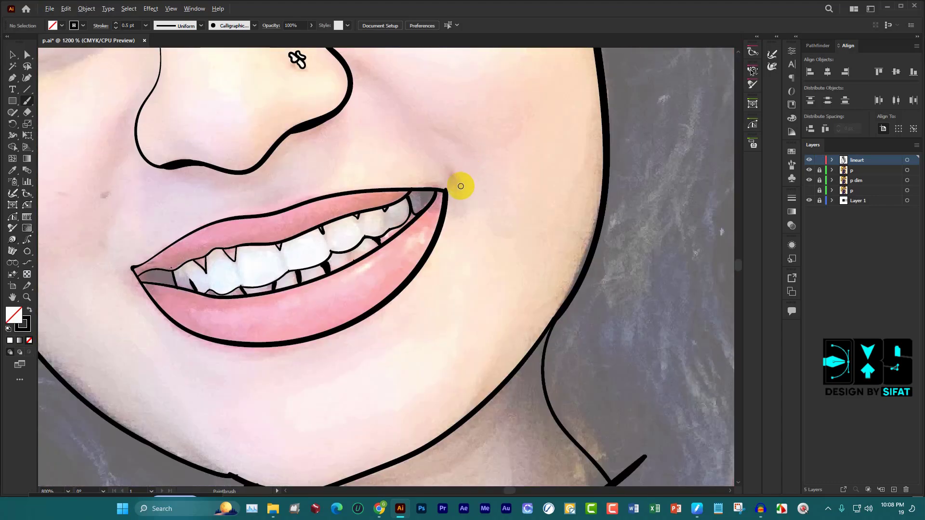
scroll(458, 186, up, 2)
Add a brush stroke capping the right lip corner
mouse_move(375, 216)
mouse_down()
mouse_move(379, 207)
mouse_move(408, 207)
mouse_up()
scroll(489, 157, down, 5)
scroll(501, 193, up, 1)
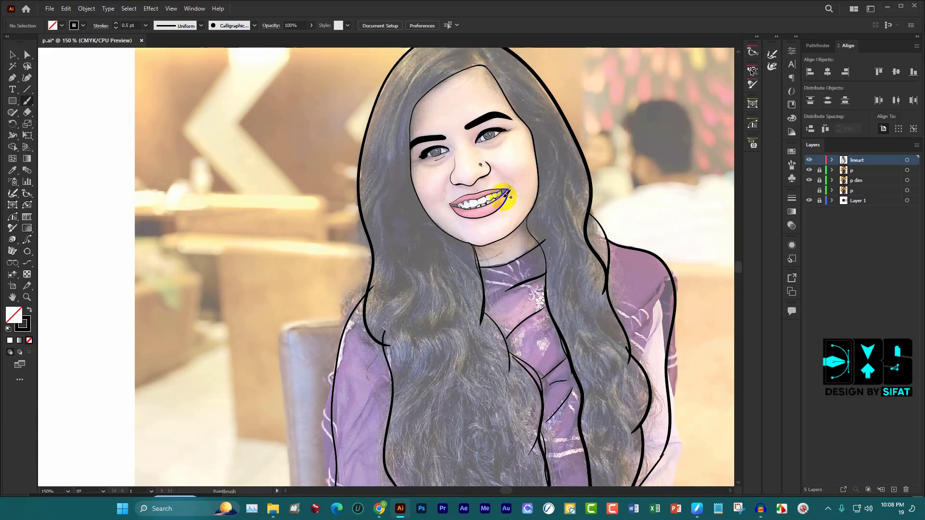
scroll(494, 207, up, 1)
scroll(501, 210, down, 2)
scroll(600, 310, up, 2)
Touch up the hair outline by the shoulder and neck, the eyebrow end and forehead
drag(566, 293, 573, 280)
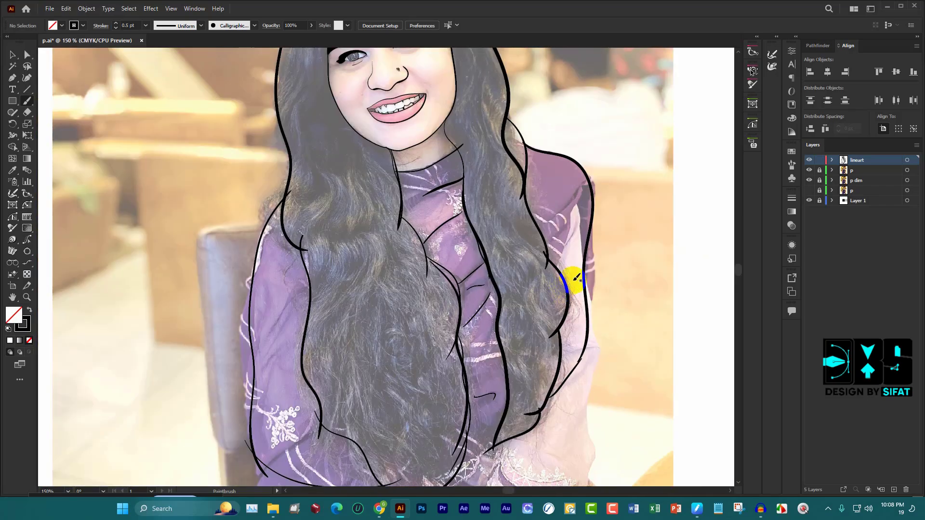
scroll(520, 202, up, 2)
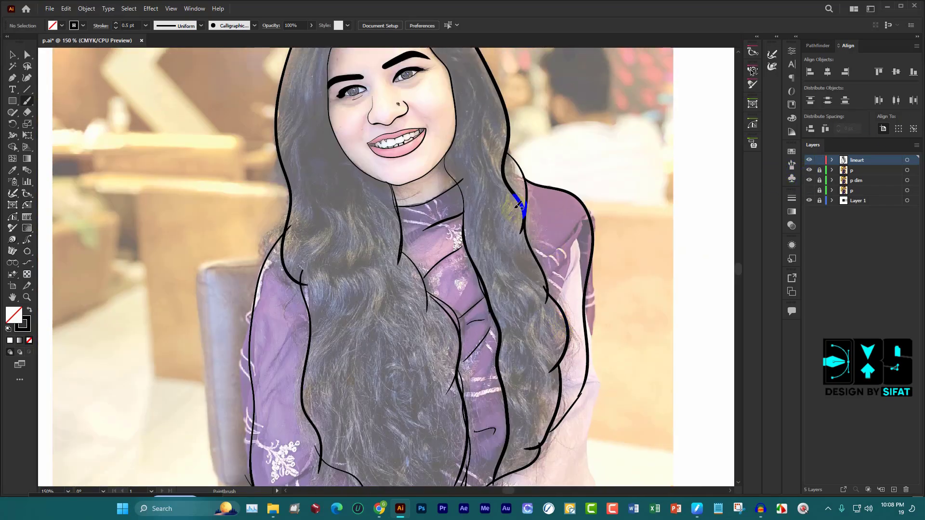
scroll(479, 182, up, 2)
drag(472, 156, 477, 166)
scroll(439, 139, down, 1)
drag(419, 136, 434, 137)
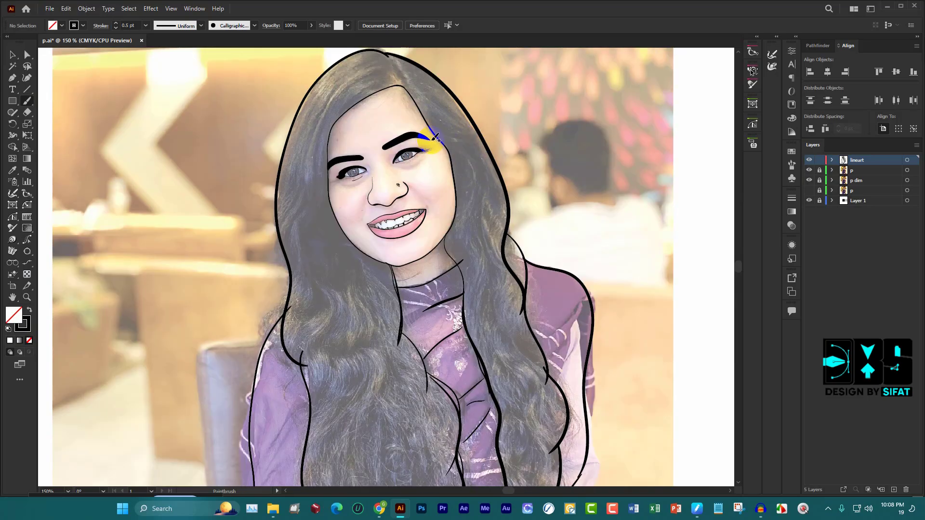
drag(410, 95, 419, 104)
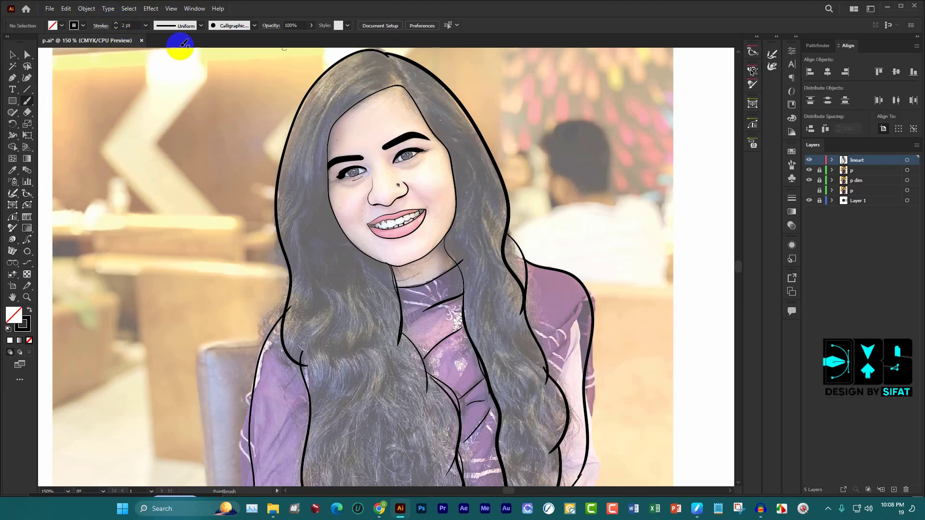
Set the brush stroke weight to 1 pt, switch to Selection, and bring up File Explorer
click(117, 27)
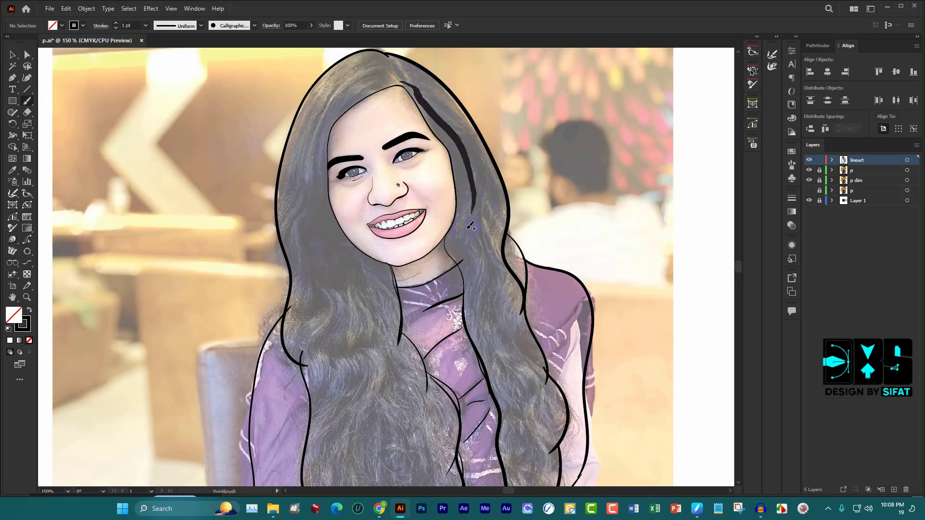
key(v)
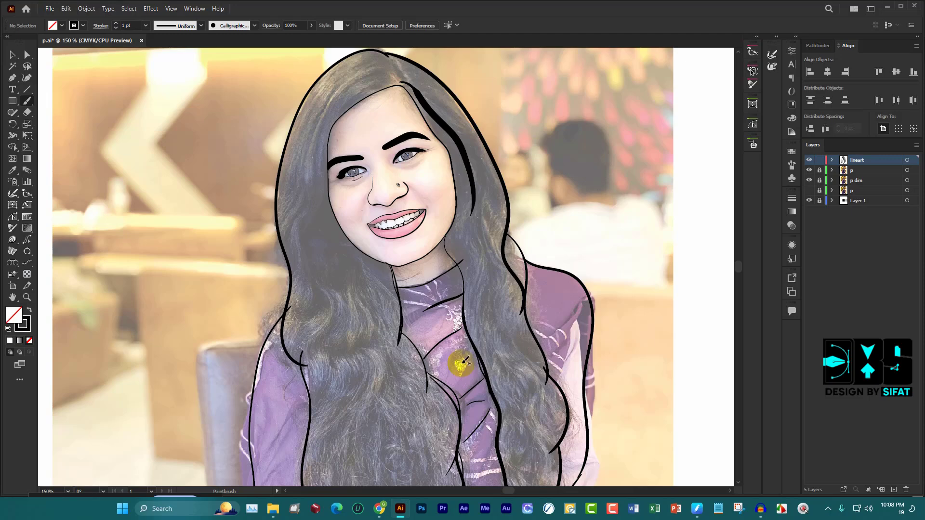
click(274, 509)
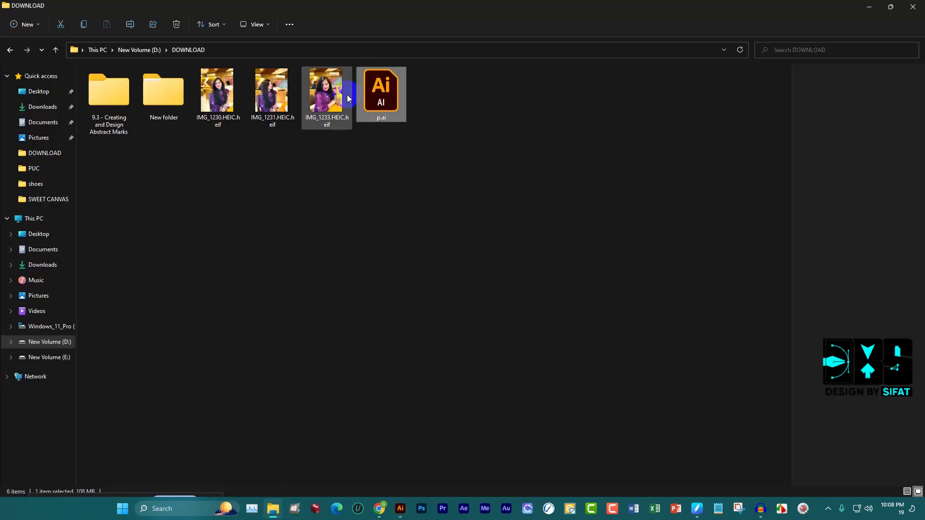
Preview ABHI-SIR.png from E:\SWEET CANVAS for reference, then go back to Illustrator
click(53, 357)
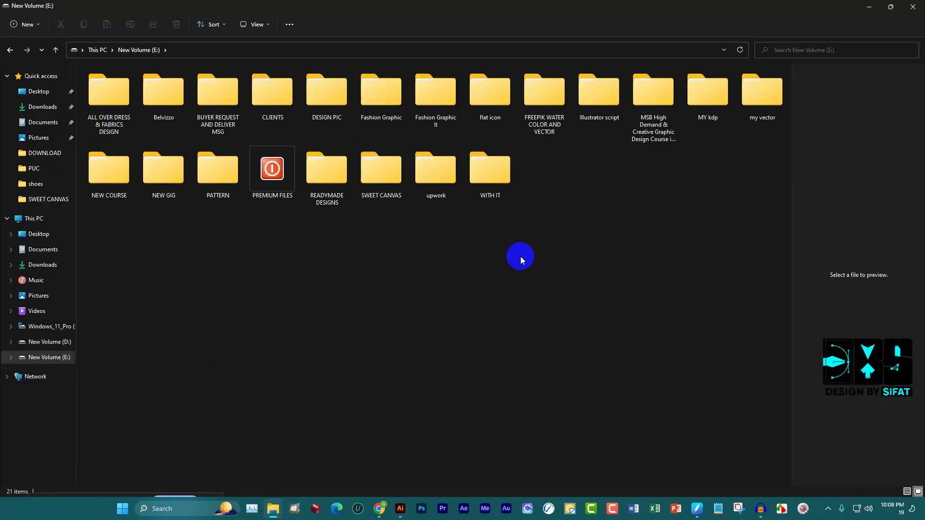
double_click(379, 171)
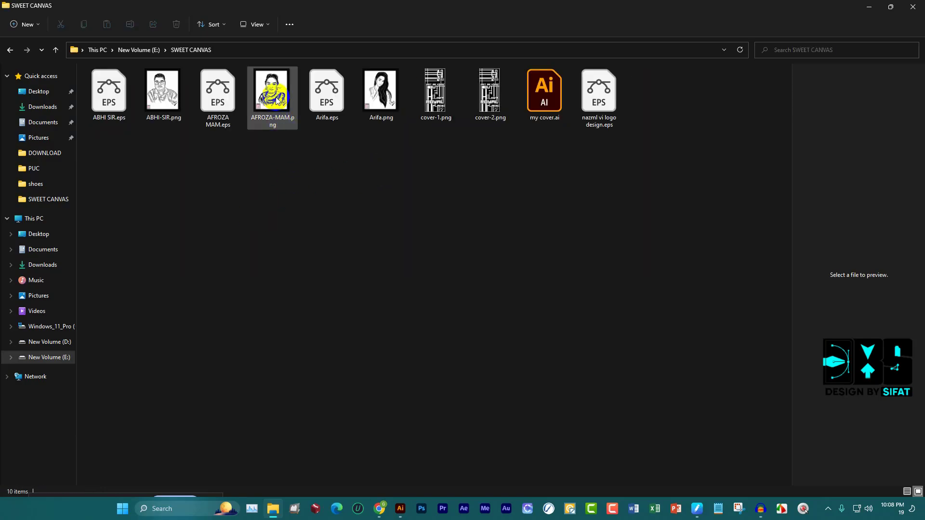
double_click(169, 85)
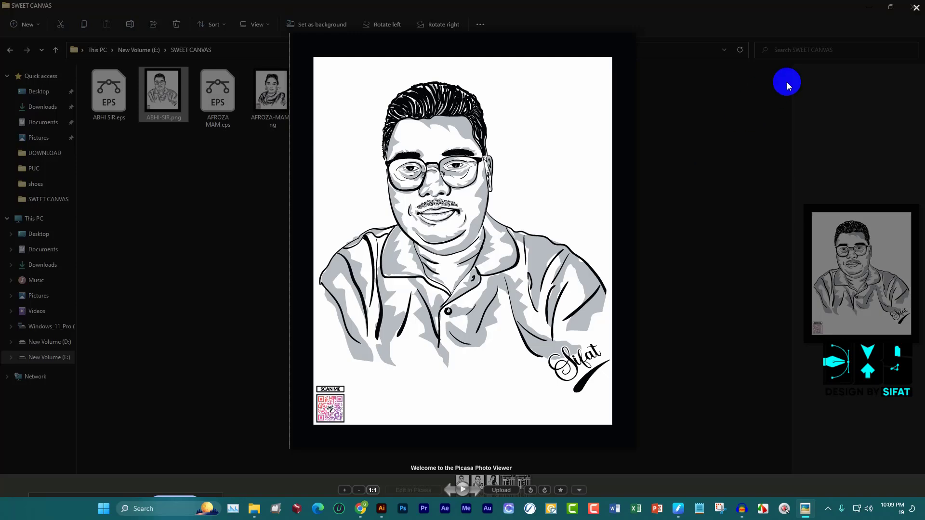
click(918, 7)
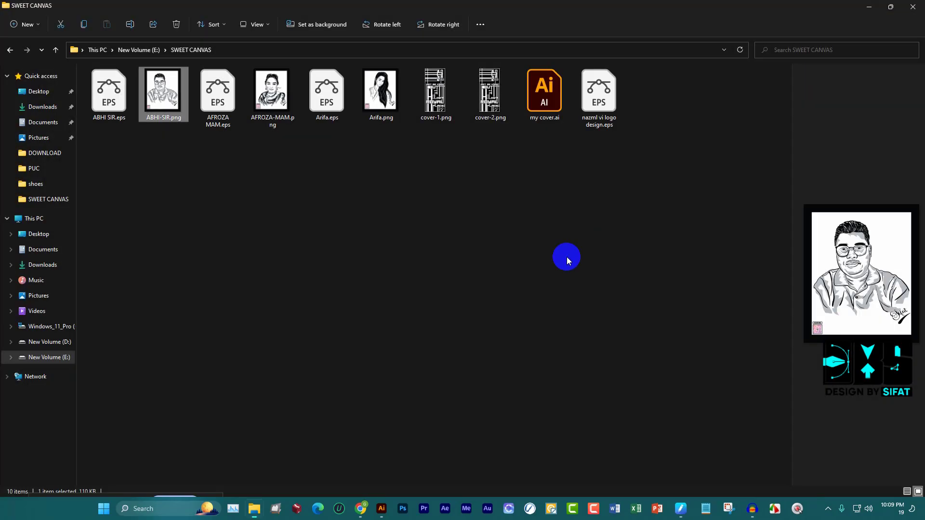
click(400, 508)
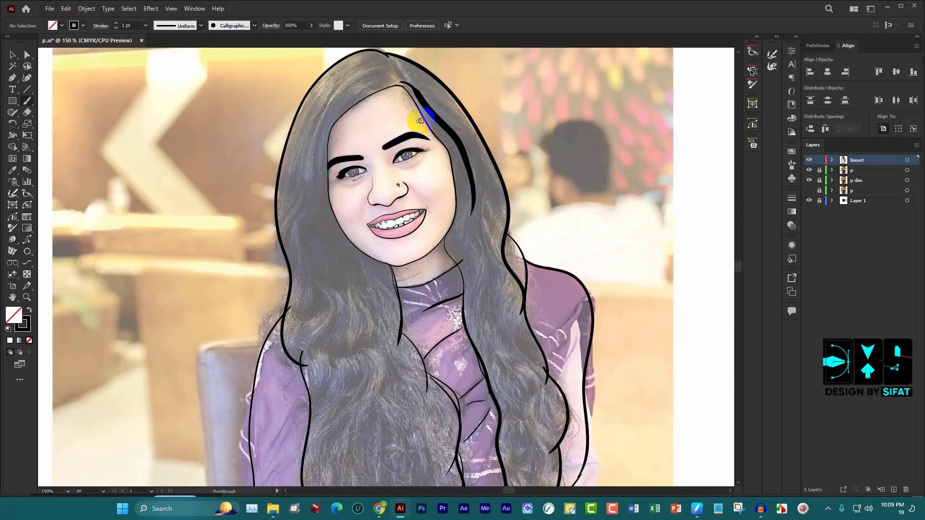
Zoom in and hide the p dim reference photo layer
scroll(428, 117, up, 2)
scroll(408, 173, down, 3)
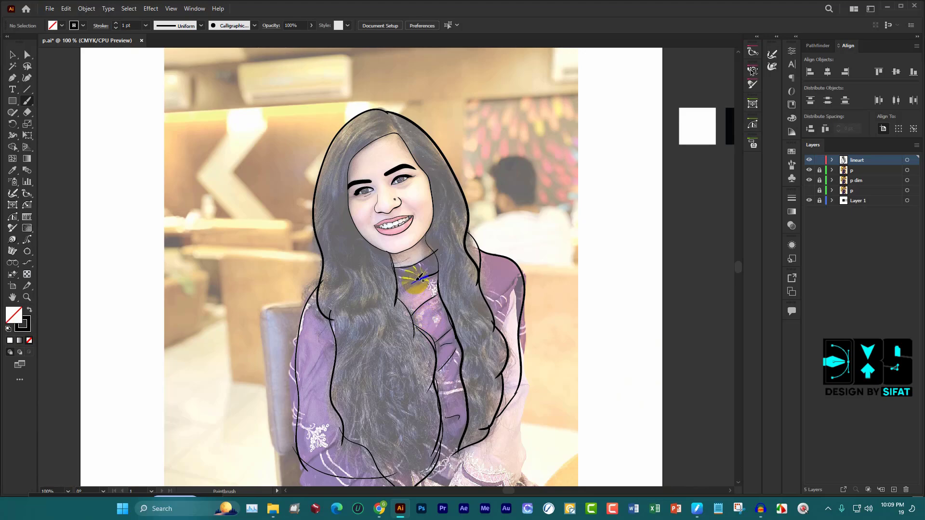
scroll(417, 272, up, 1)
scroll(419, 273, up, 2)
scroll(407, 285, up, 1)
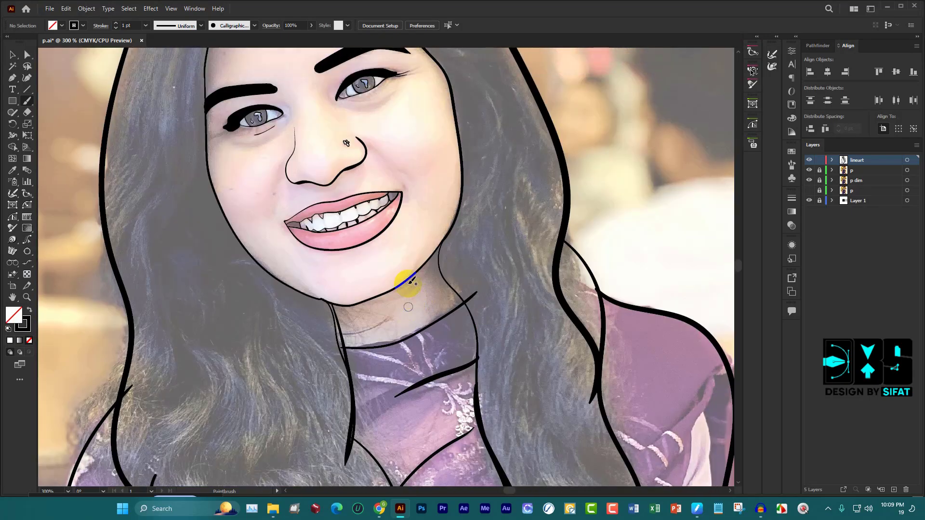
scroll(405, 285, up, 2)
click(809, 180)
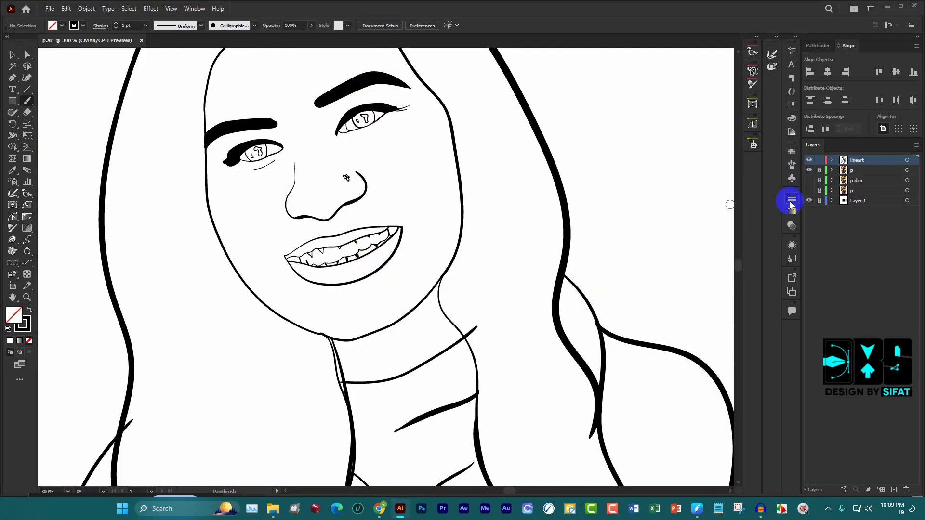
Finish the eyelid, inner eye corner and hair strokes, then duplicate the lineart layer
scroll(400, 229, down, 3)
scroll(403, 225, up, 2)
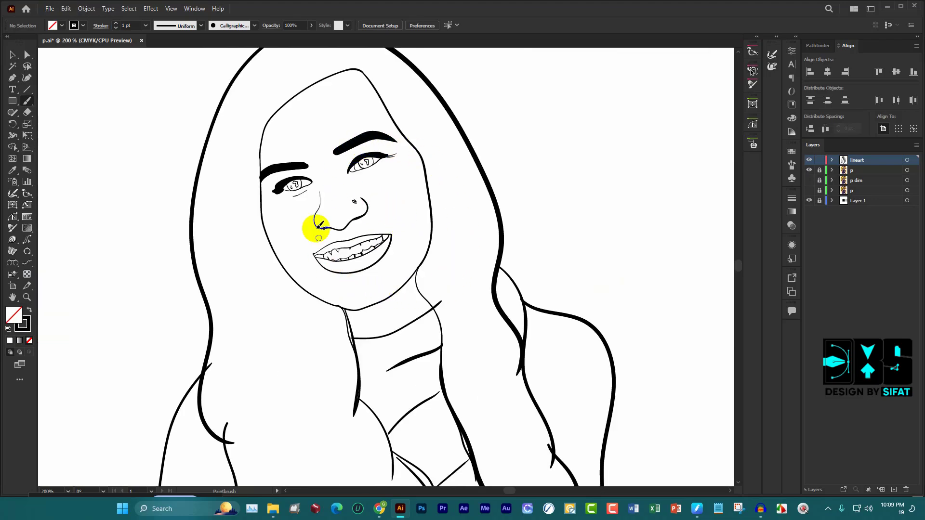
scroll(380, 168, up, 2)
drag(385, 171, 386, 175)
scroll(385, 171, up, 1)
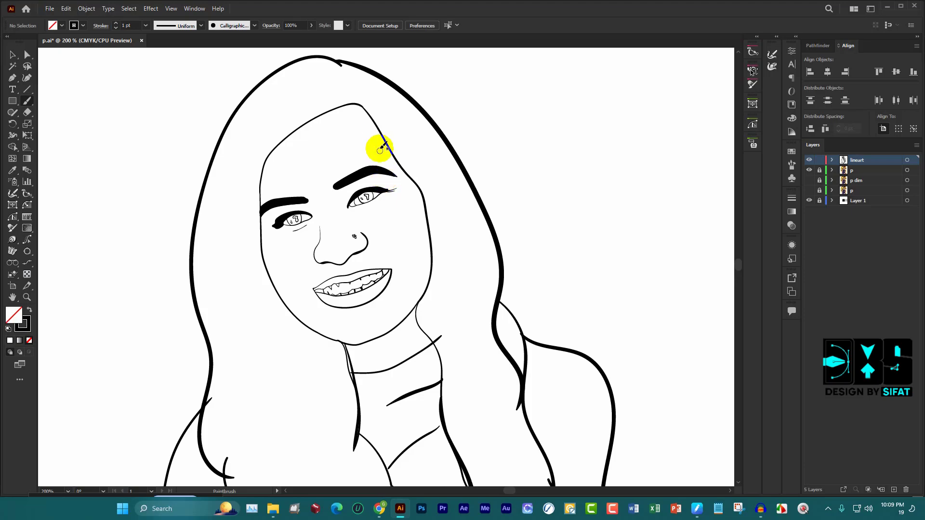
drag(352, 199, 341, 208)
scroll(382, 220, down, 3)
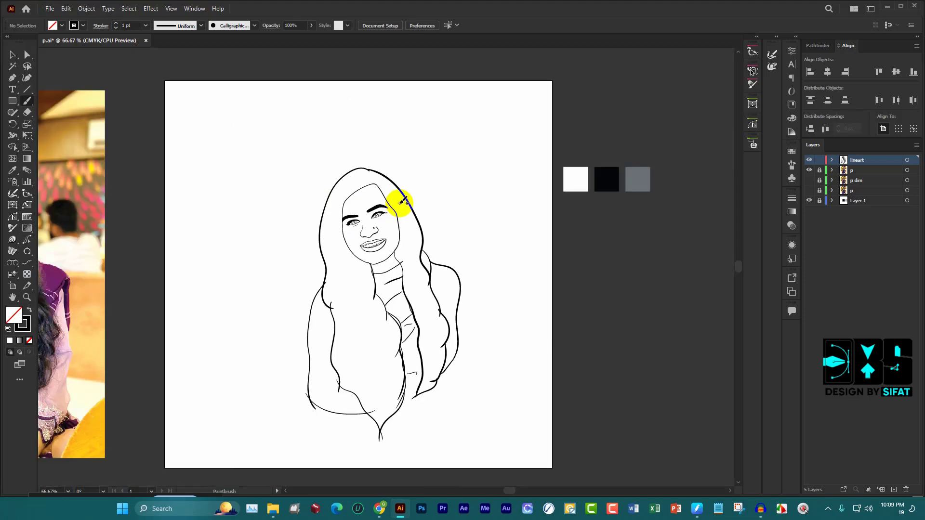
drag(404, 200, 405, 202)
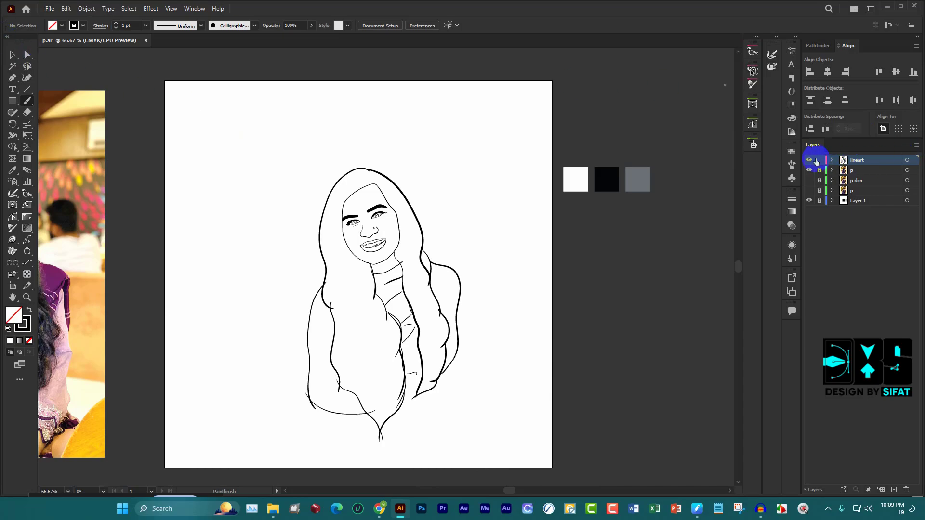
drag(854, 162, 824, 163)
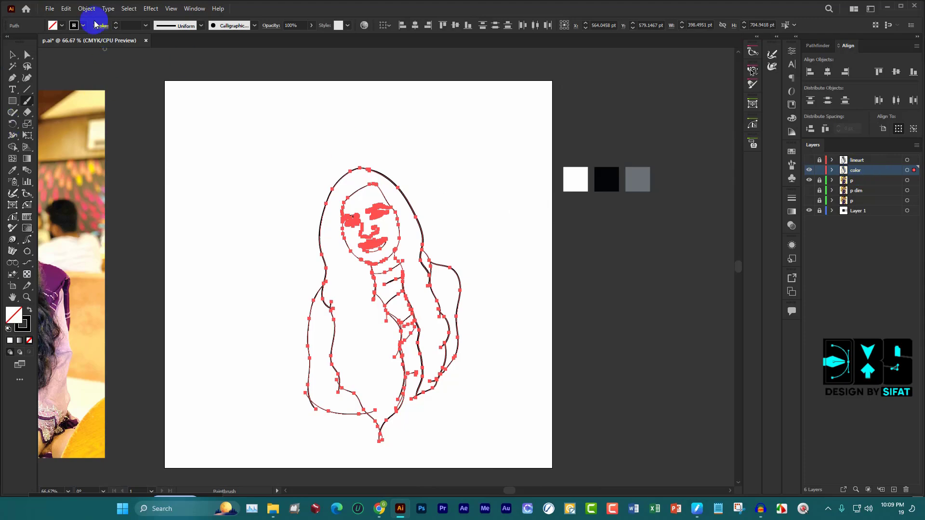
Expand the brushed line-art copy into filled outline shapes with Object > Expand Appearance
click(87, 8)
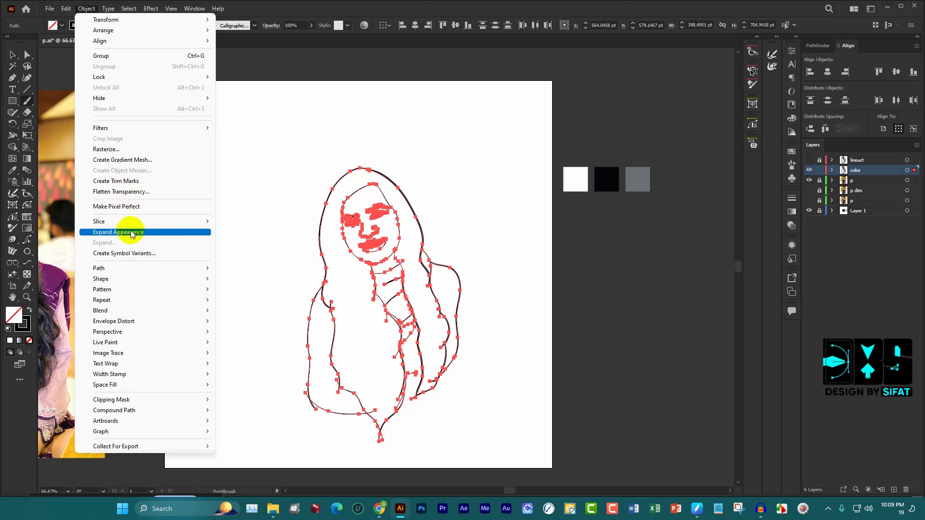
click(127, 232)
click(87, 8)
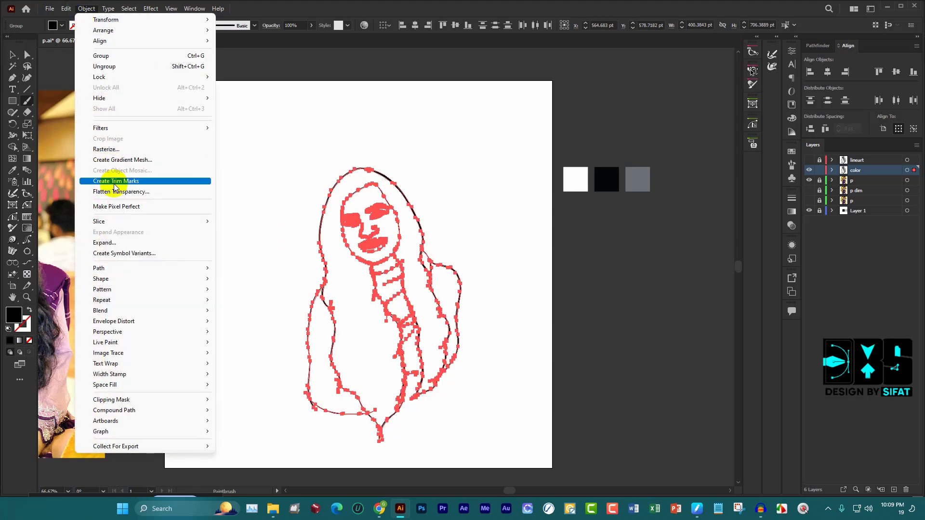
click(137, 243)
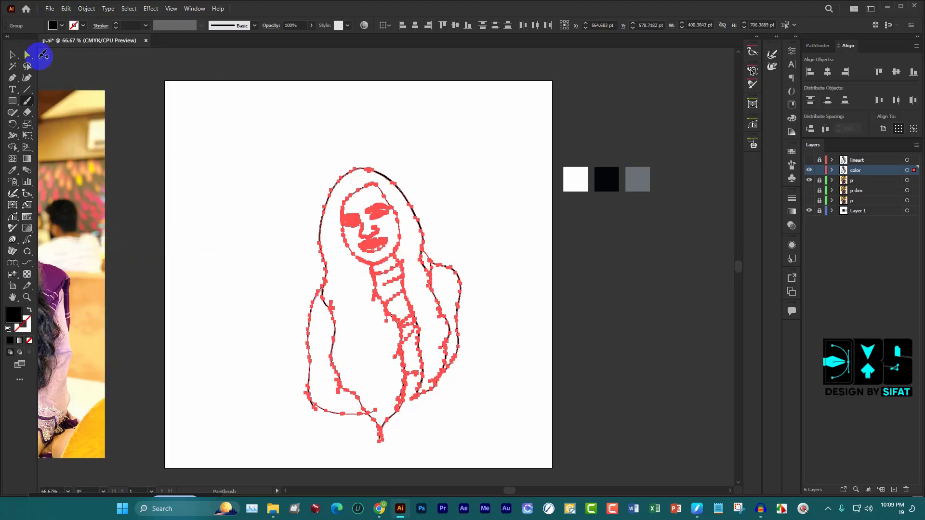
Delete the 'p dim' reference photo layer, confirming the deletion
click(13, 54)
click(860, 190)
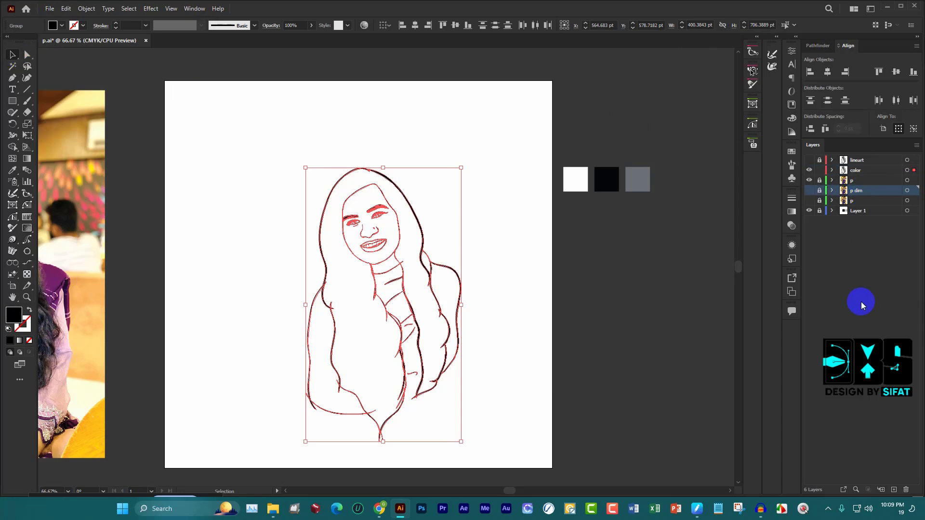
click(906, 490)
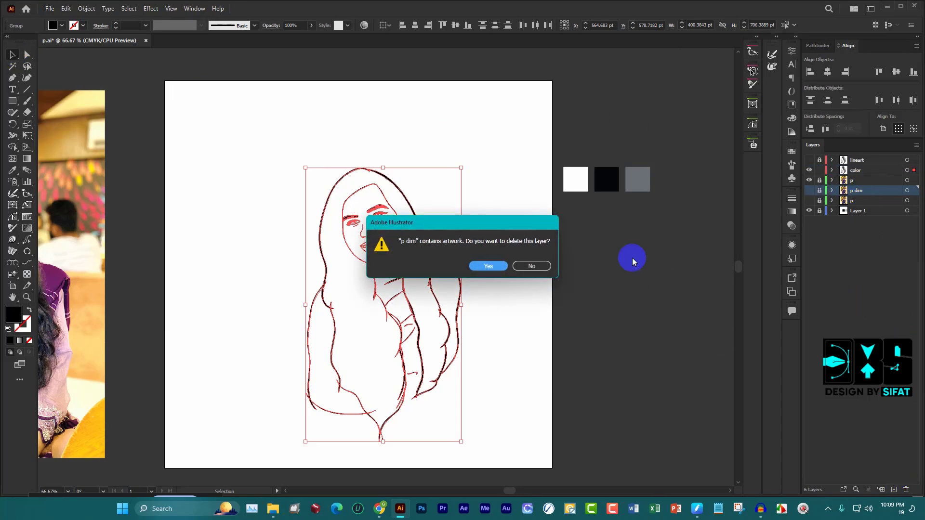
click(488, 266)
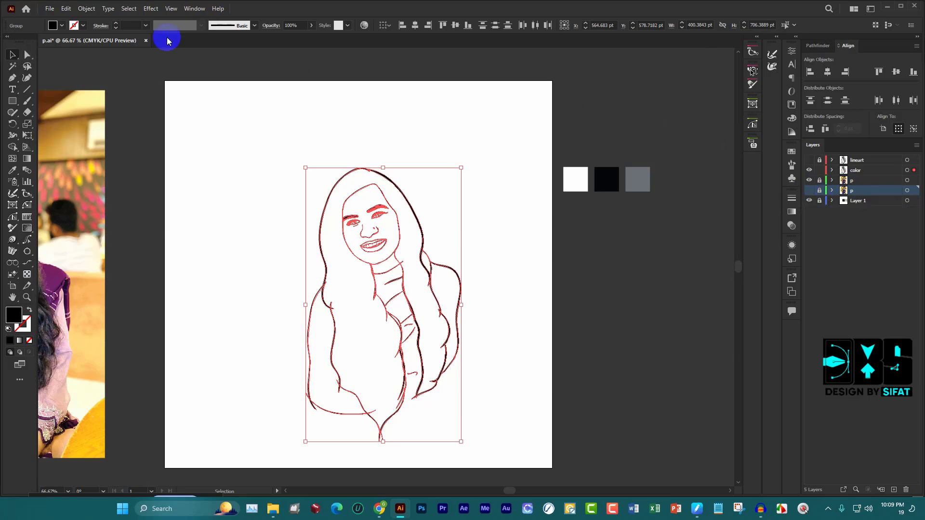
Start a Save As of the document, then cancel the legacy-format warning
click(49, 8)
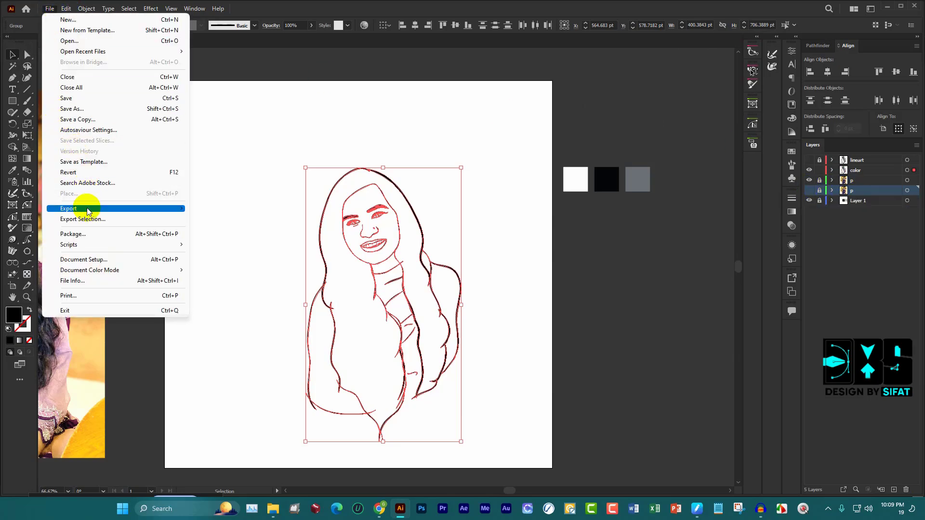
click(92, 98)
click(537, 269)
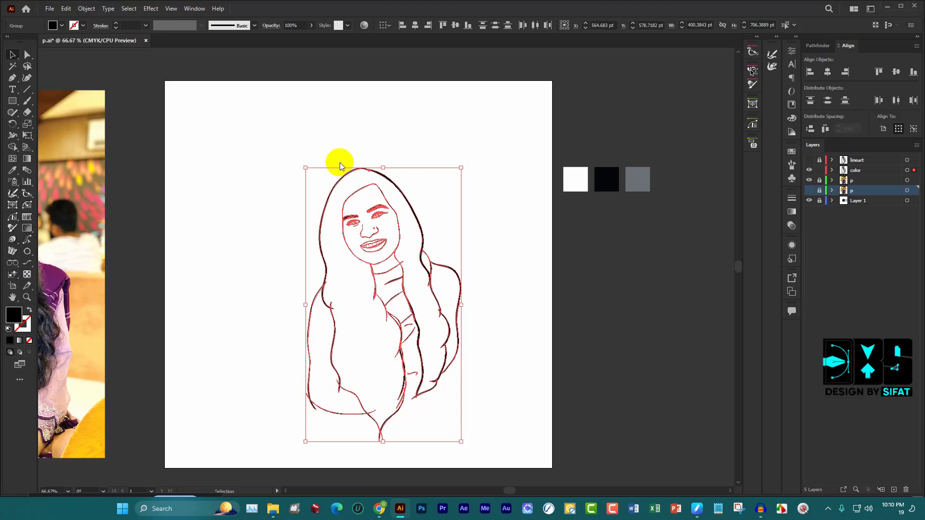
Expand the 'p' layer and cancel its deletion, keeping the photo layer
click(832, 182)
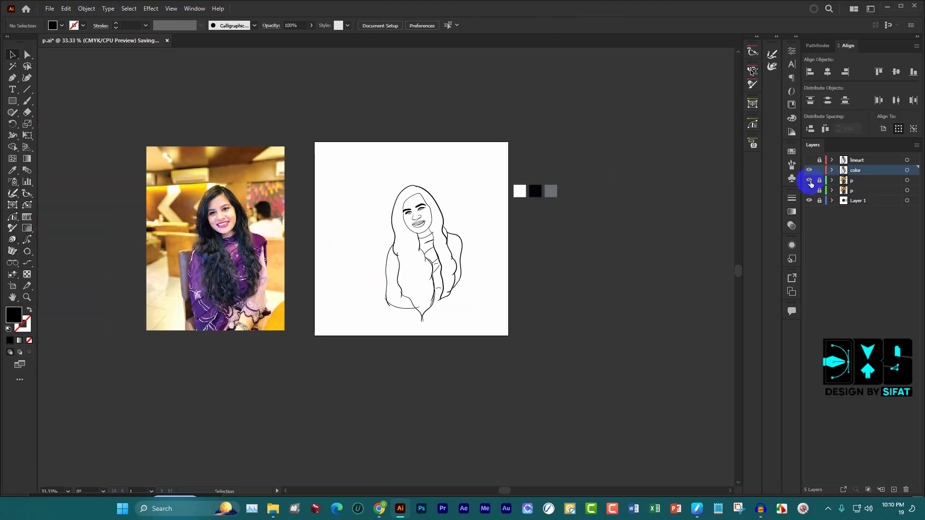
click(832, 180)
click(853, 181)
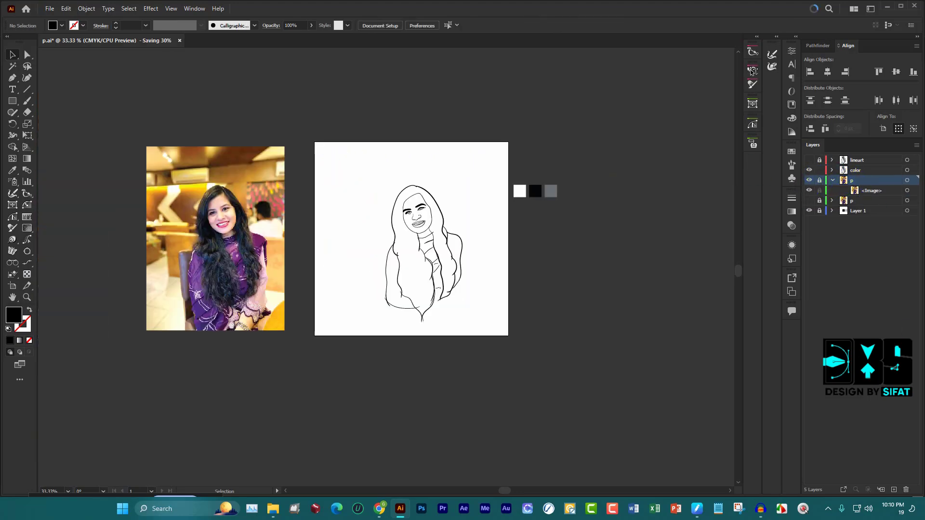
click(906, 490)
click(482, 266)
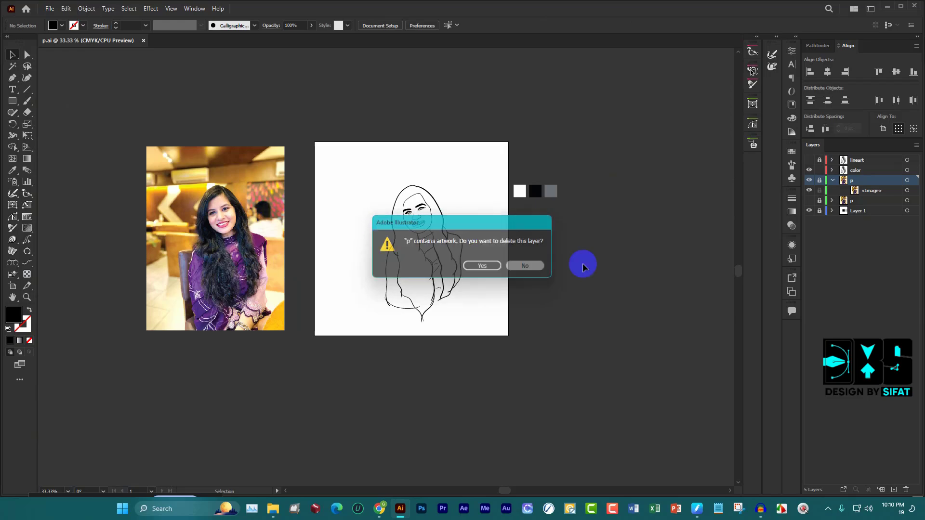
scroll(446, 204, up, 3)
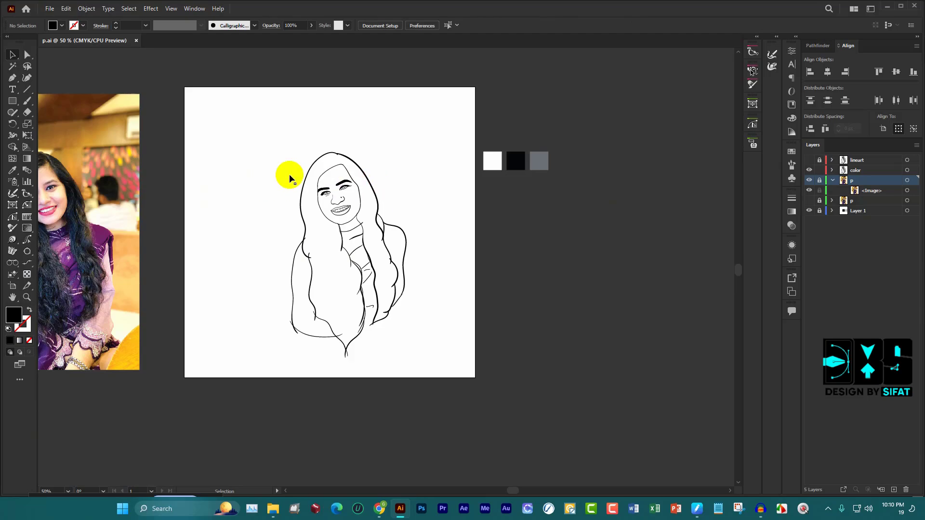
scroll(473, 160, down, 1)
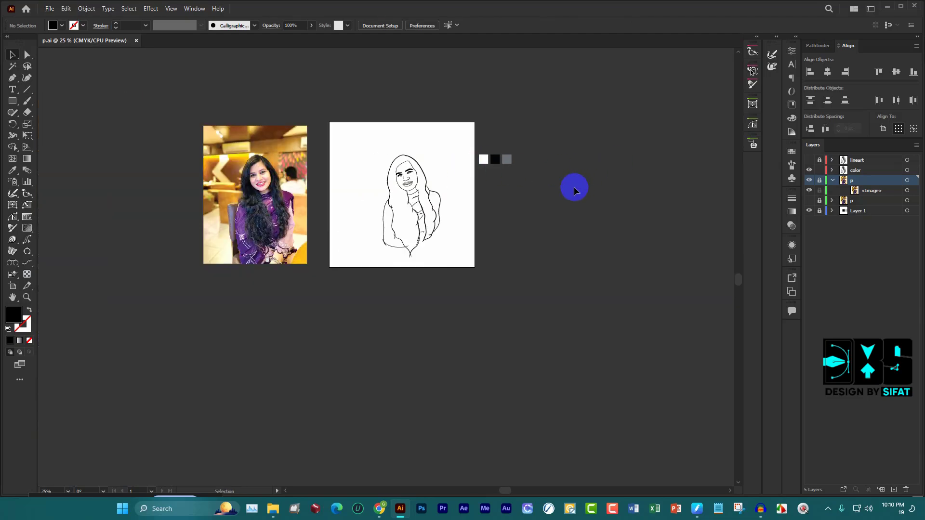
scroll(415, 163, up, 4)
scroll(529, 155, down, 1)
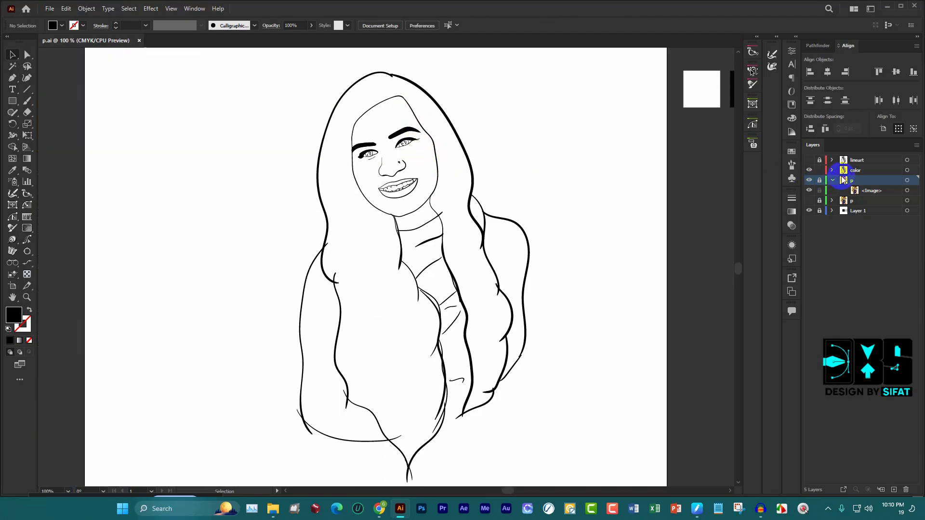
Make the 'color' layer active and sample the white swatch beside the artboard with the Eyedropper
click(877, 171)
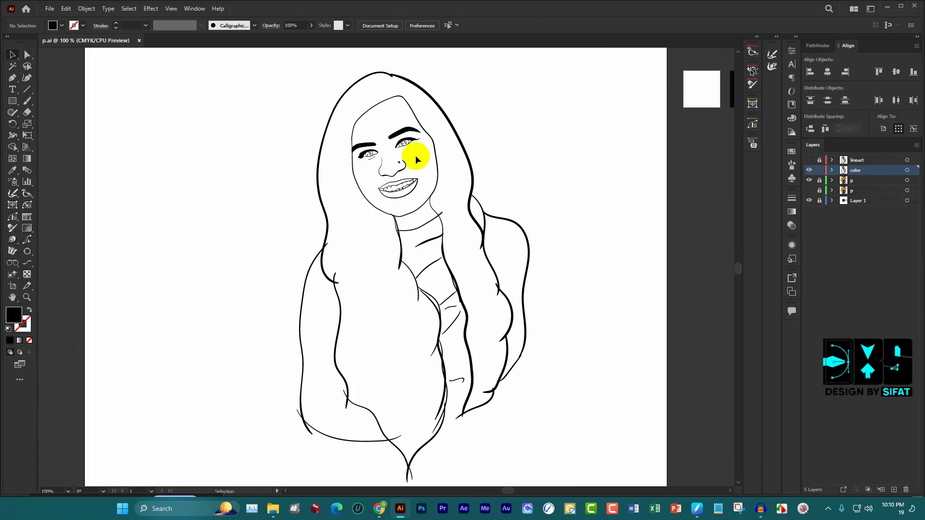
click(820, 161)
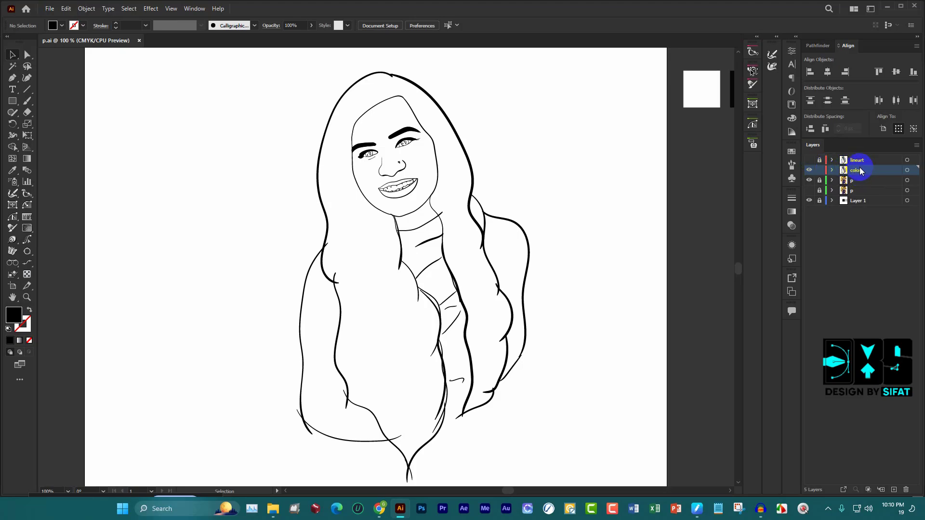
scroll(530, 138, up, 2)
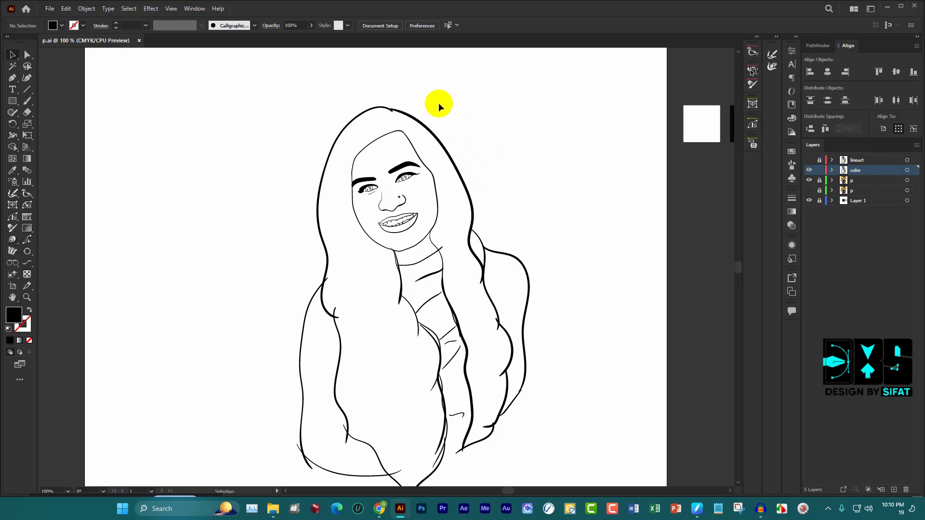
key(i)
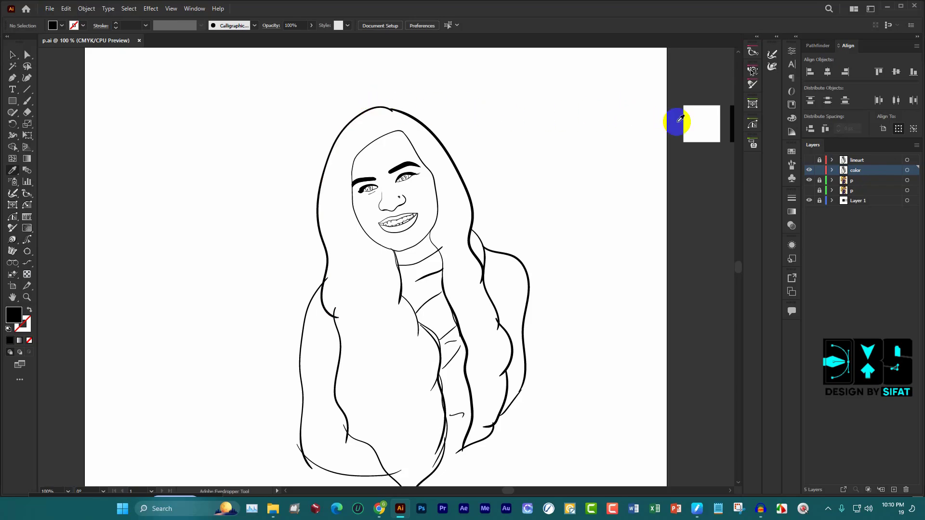
key(ctrl+minus)
key(ctrl+minus)
key(ctrl+minus)
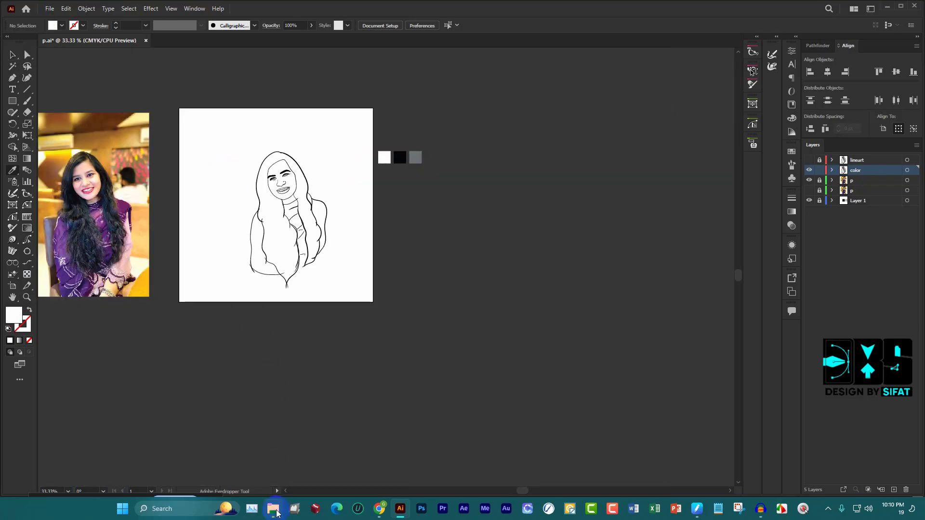
click(273, 508)
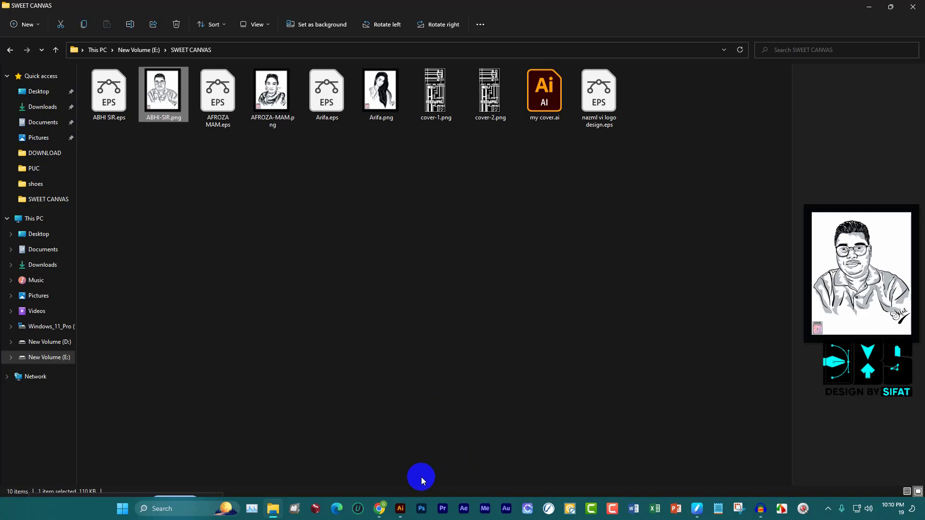
click(399, 509)
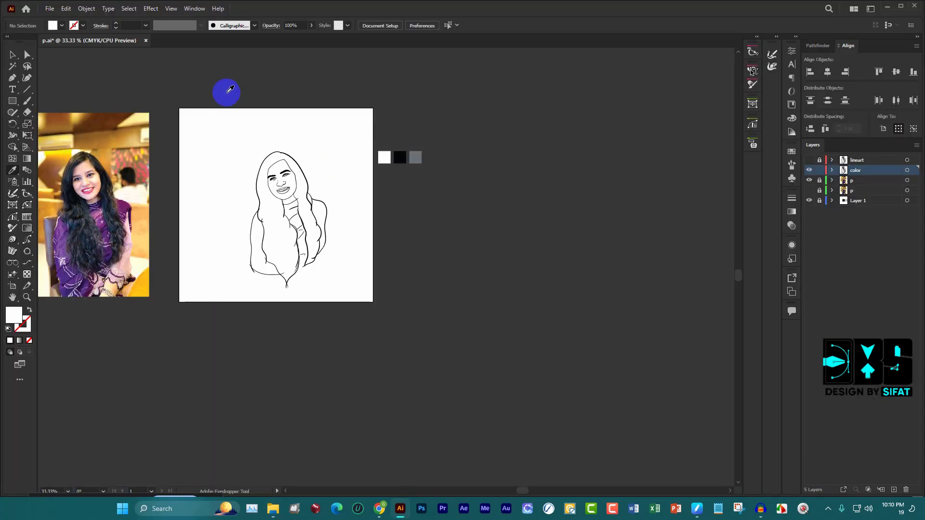
Draw a white square over the artboard and send it behind the line art
click(12, 101)
mouse_move(185, 104)
mouse_down()
mouse_move(361, 309)
mouse_move(369, 287)
mouse_up()
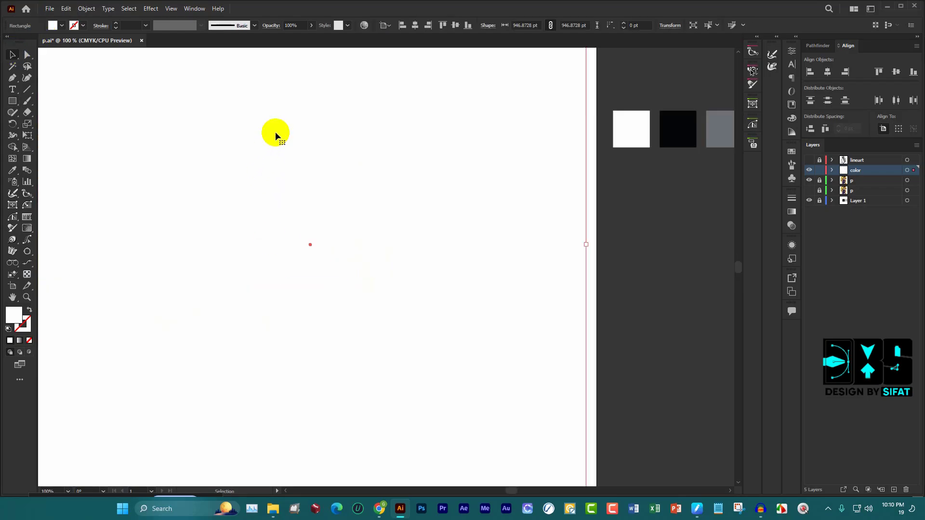
drag(309, 136, 423, 134)
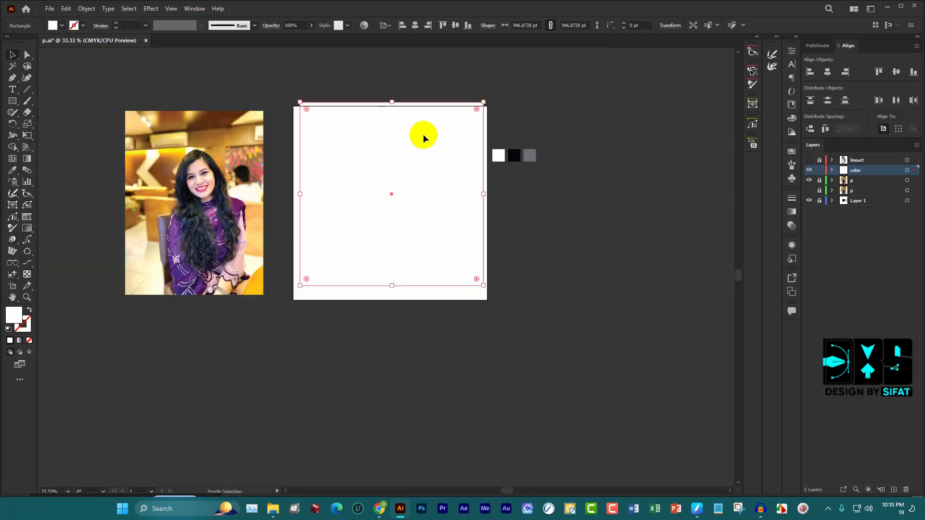
key(ctrl+shift+bracketleft)
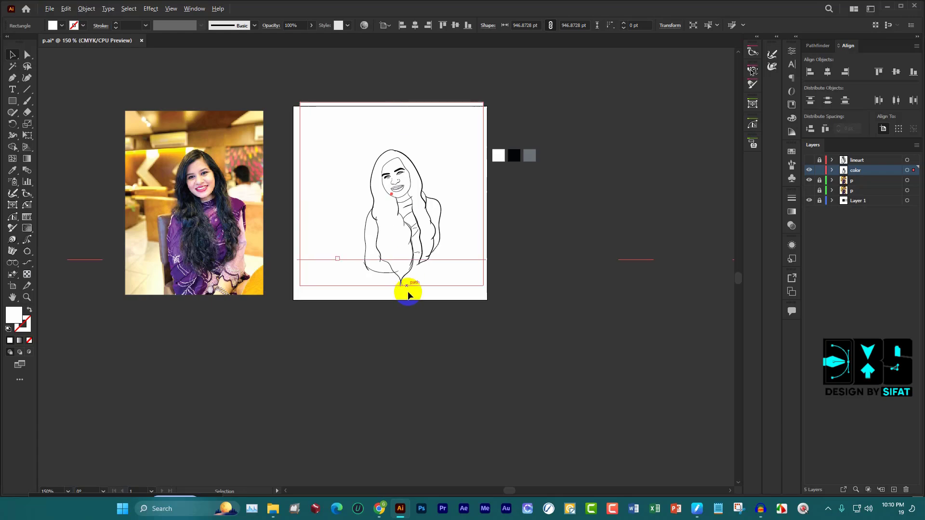
Move the white square down and to the right of the drawing
scroll(408, 294, up, 4)
scroll(408, 291, up, 1)
scroll(410, 284, up, 3)
scroll(459, 254, up, 2)
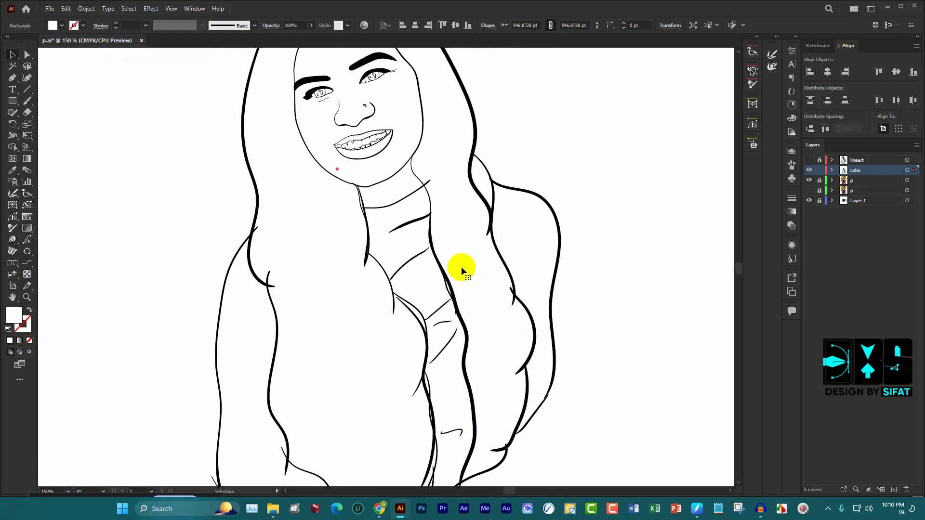
scroll(461, 267, up, 3)
scroll(462, 215, down, 2)
scroll(427, 157, down, 2)
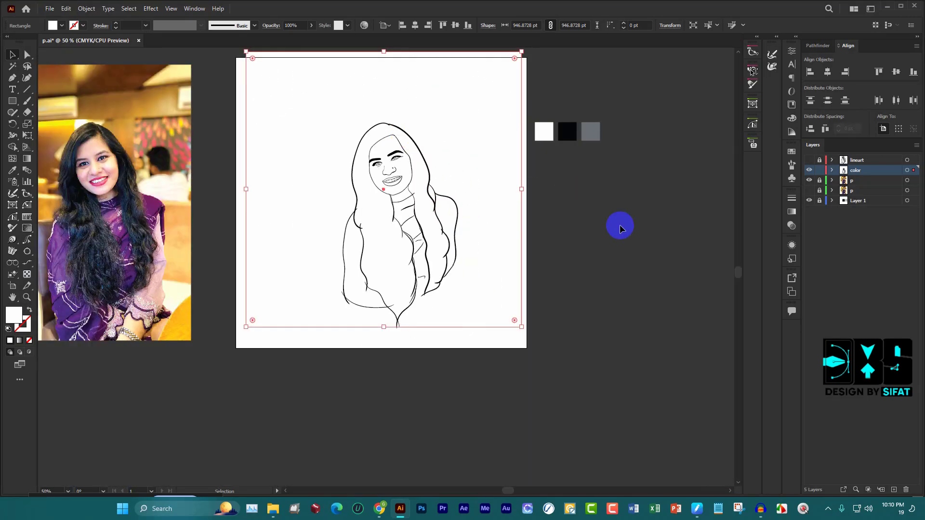
drag(465, 145, 702, 303)
scroll(424, 304, up, 5)
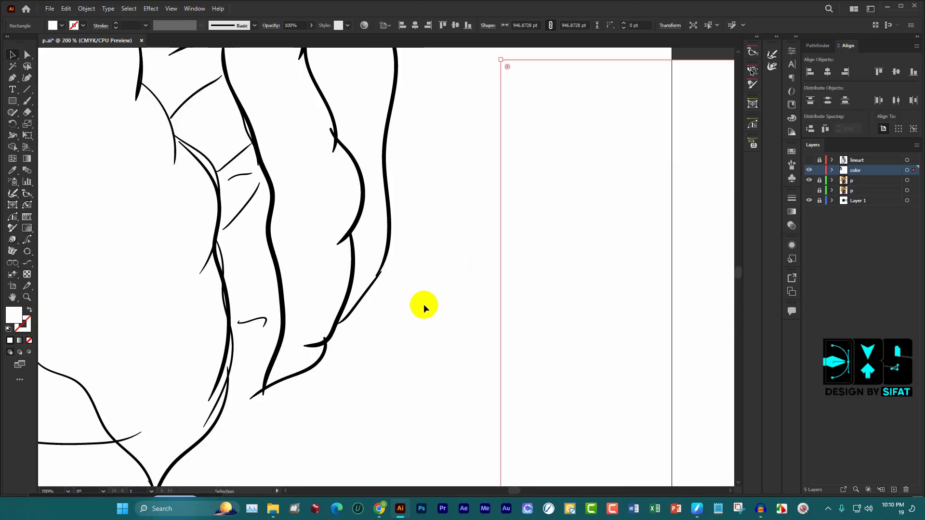
scroll(423, 318, down, 5)
Select all the line art and merge the crossing stroke ends at the hair tip with Shape Builder
mouse_move(222, 81)
mouse_down()
mouse_move(432, 370)
mouse_move(430, 394)
mouse_up()
key(shift+m)
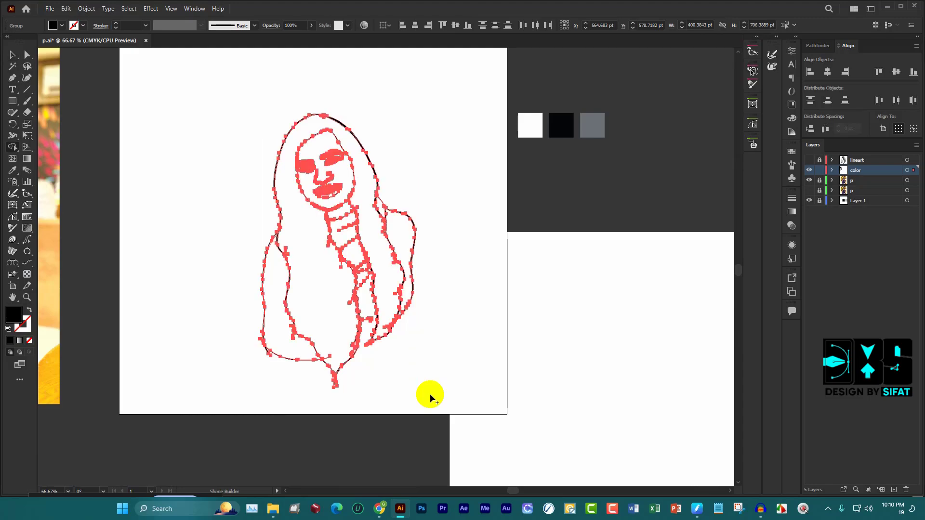
scroll(324, 387, up, 4)
scroll(357, 387, up, 3)
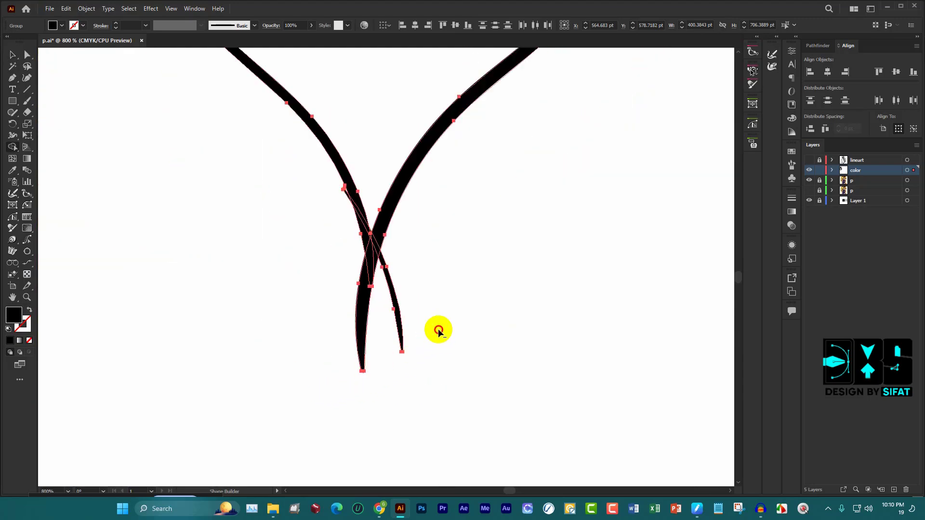
drag(402, 325, 394, 328)
Build a filled region inside the hair outline and merge the stray stroke tip into it
scroll(407, 320, down, 1)
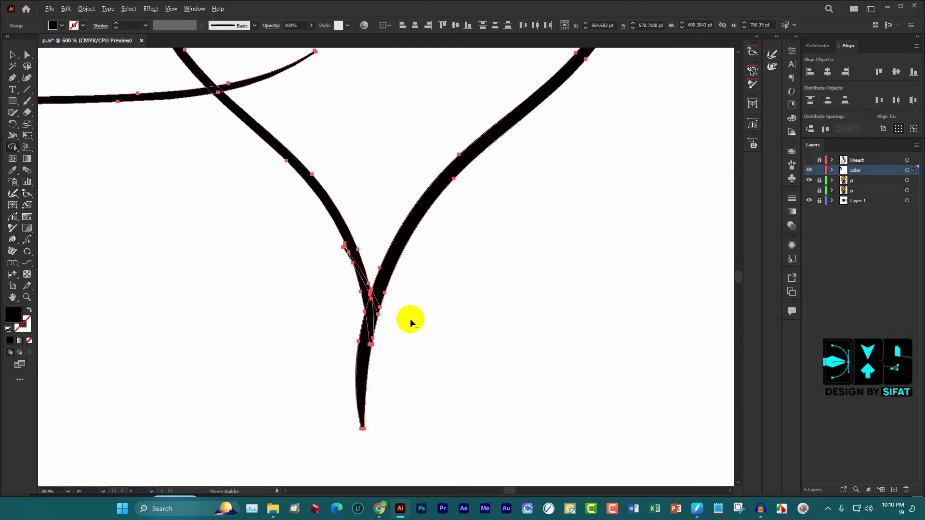
scroll(385, 308, down, 2)
scroll(168, 289, down, 1)
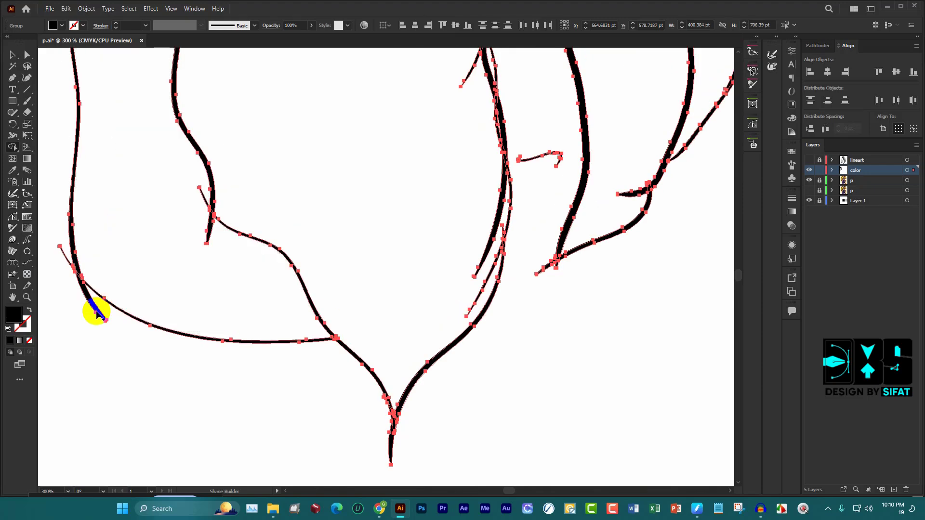
scroll(53, 267, up, 3)
drag(101, 166, 171, 335)
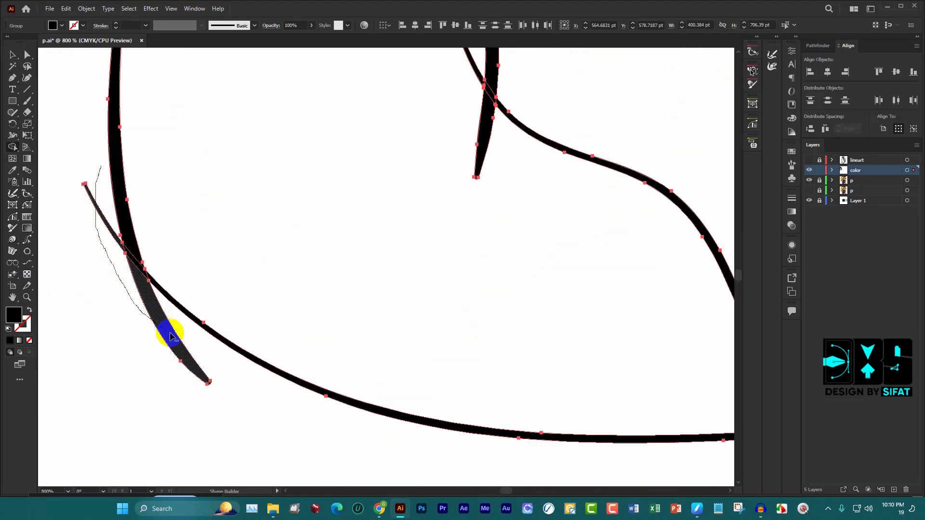
scroll(382, 242, down, 3)
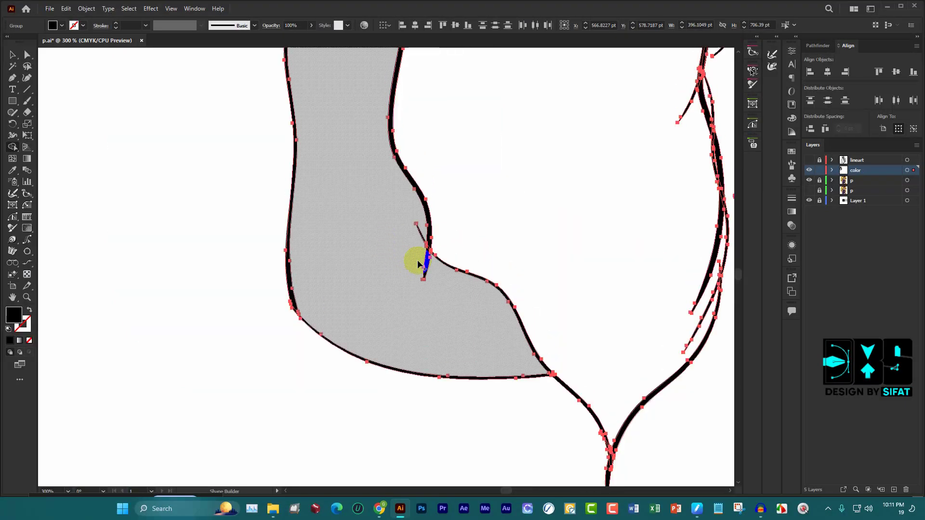
scroll(435, 274, up, 3)
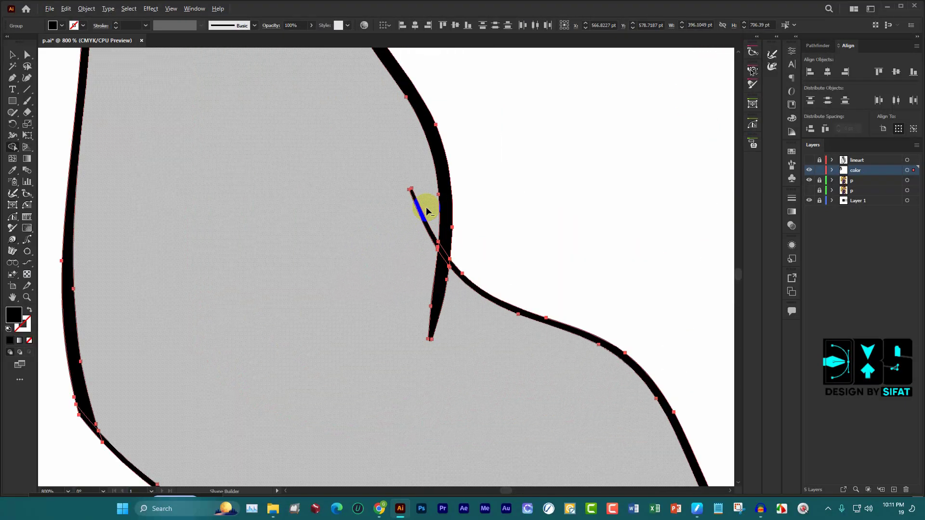
scroll(331, 303, down, 3)
scroll(423, 305, up, 3)
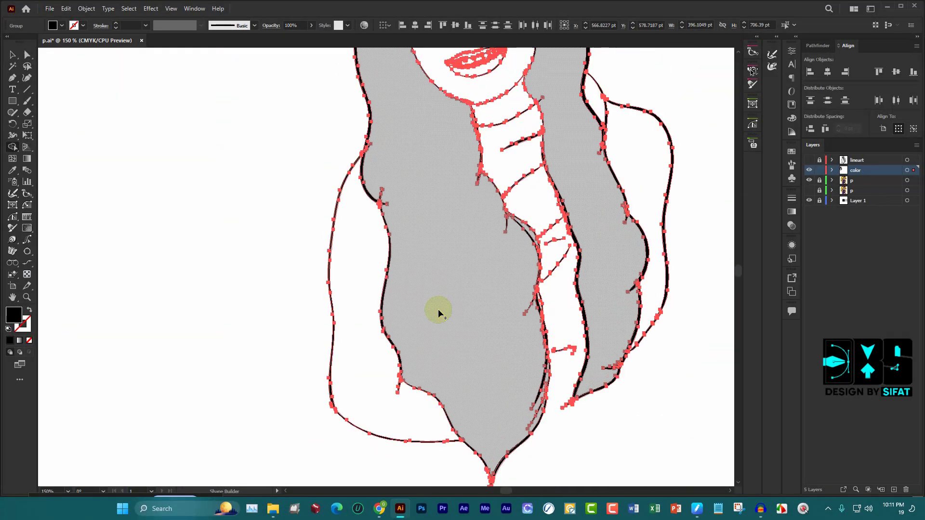
scroll(437, 310, up, 3)
scroll(392, 207, up, 5)
drag(241, 264, 240, 307)
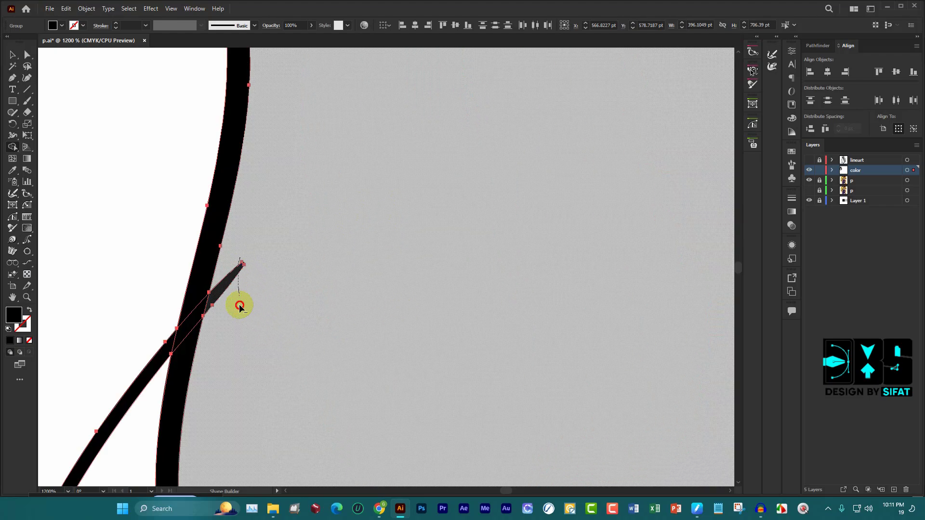
Merge the crossing stroke ends, shoulder-junction overlaps and leftover blob into the shape
scroll(264, 332, down, 3)
scroll(269, 325, down, 3)
scroll(289, 319, down, 3)
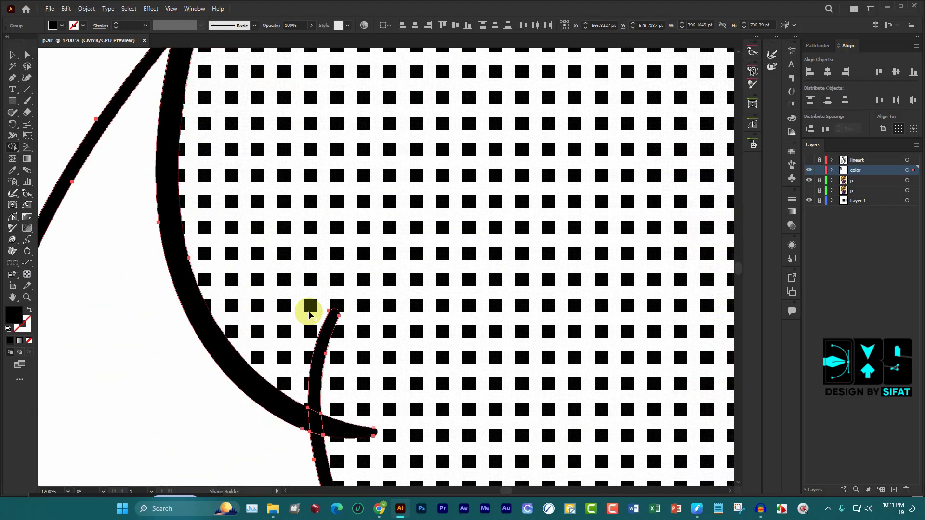
drag(313, 274, 378, 333)
scroll(378, 334, down, 3)
scroll(381, 333, down, 3)
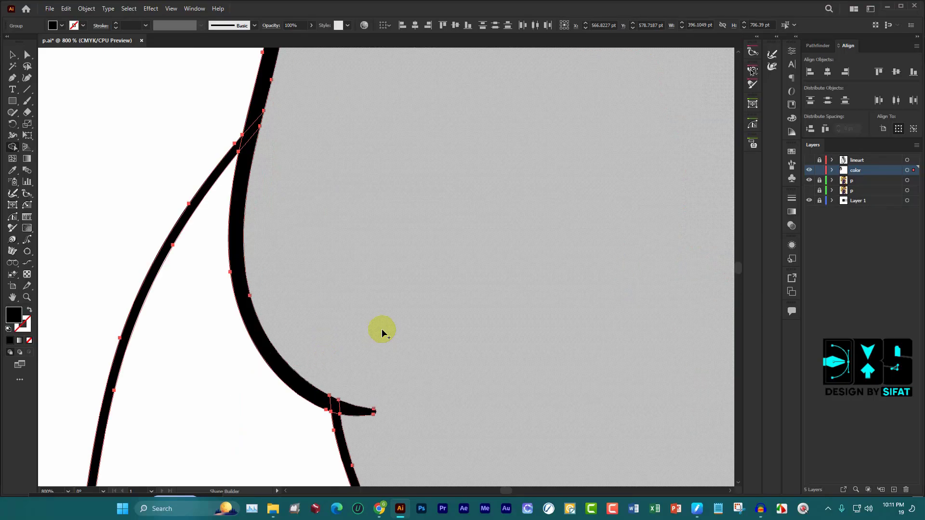
scroll(382, 328, down, 3)
scroll(382, 328, up, 2)
scroll(413, 330, up, 3)
scroll(475, 324, up, 3)
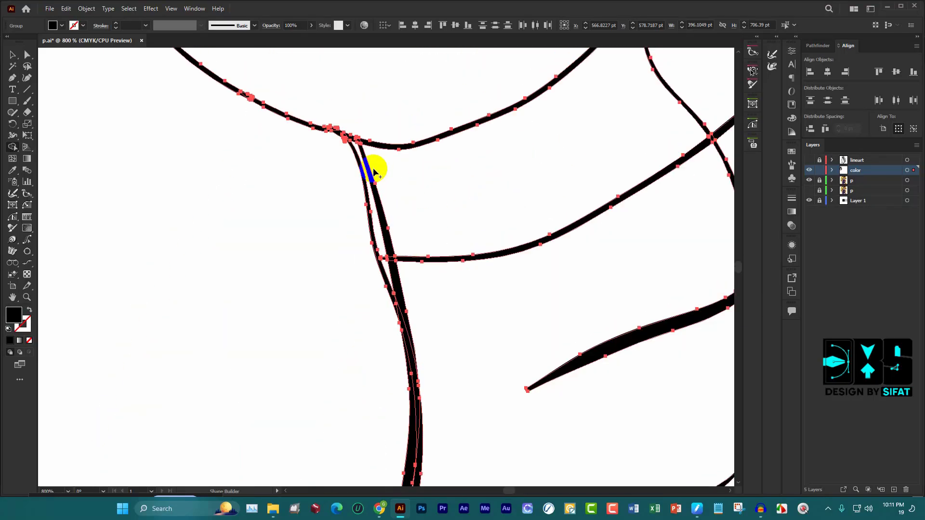
scroll(378, 175, up, 3)
scroll(375, 255, up, 3)
drag(314, 246, 108, 136)
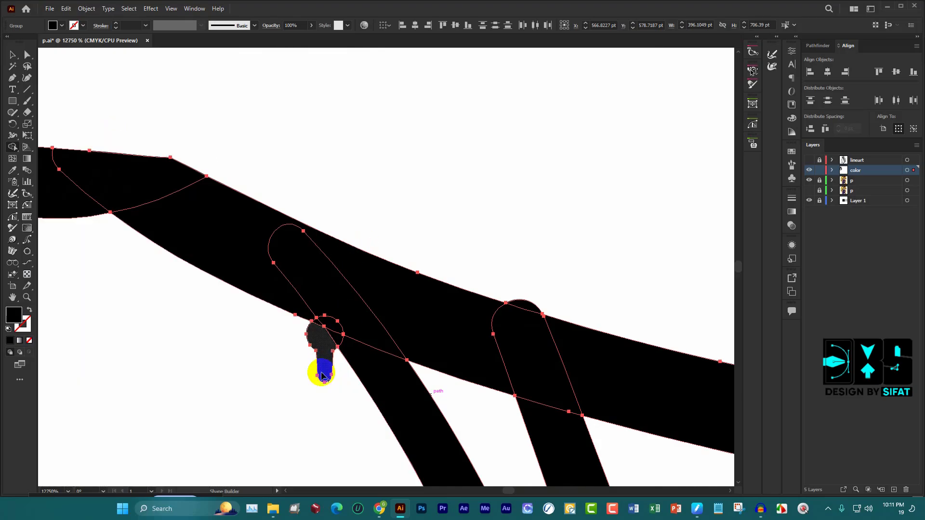
drag(109, 136, 320, 341)
scroll(302, 352, down, 5)
scroll(303, 352, up, 1)
scroll(316, 320, up, 2)
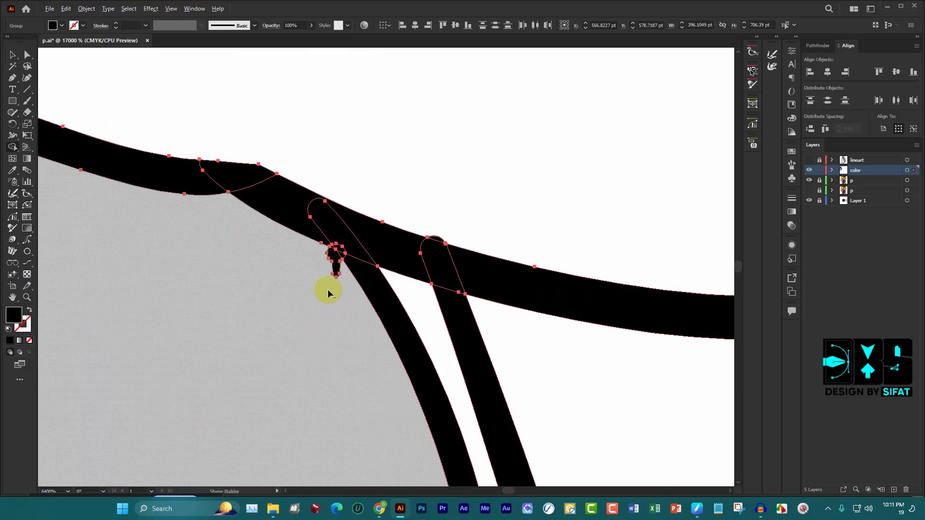
scroll(327, 289, up, 3)
click(337, 251)
Reselect the hair strands at the junction and merge the small wedge there
scroll(221, 289, down, 3)
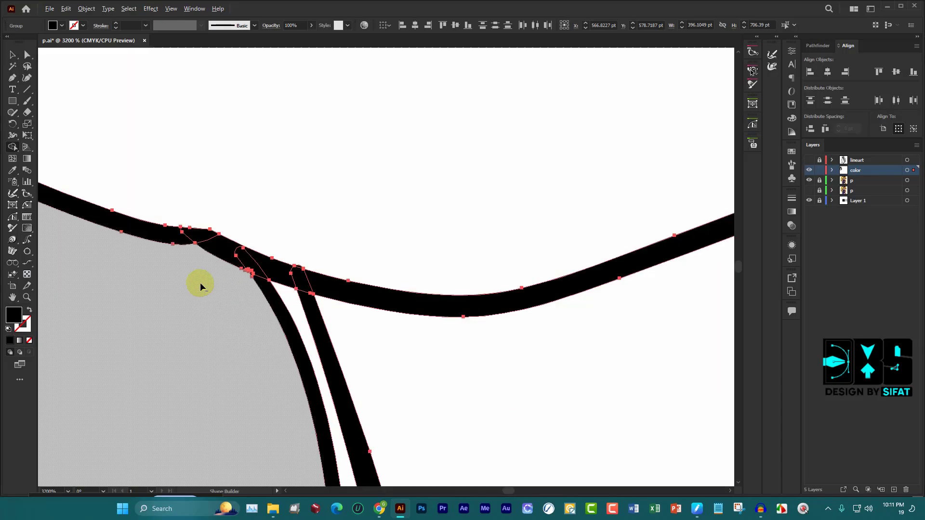
scroll(268, 299, down, 3)
scroll(561, 281, up, 2)
scroll(540, 233, down, 3)
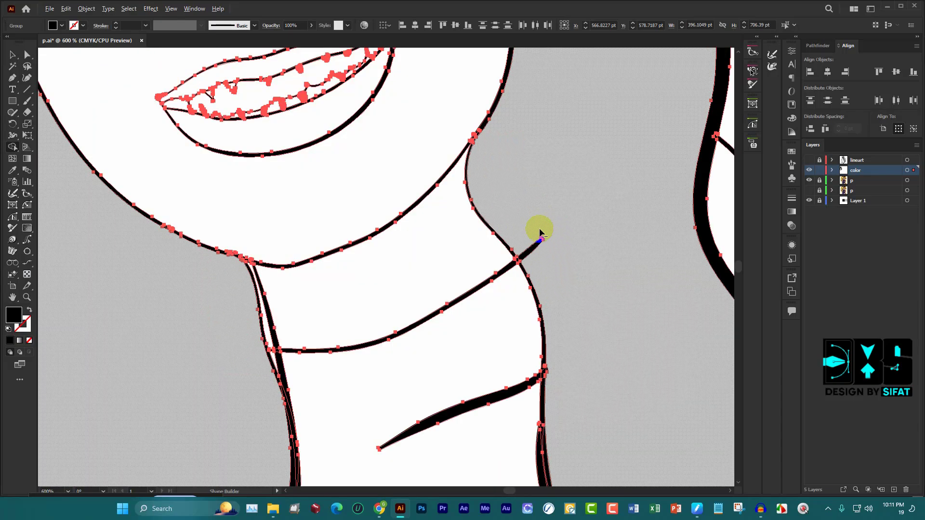
scroll(501, 149, up, 3)
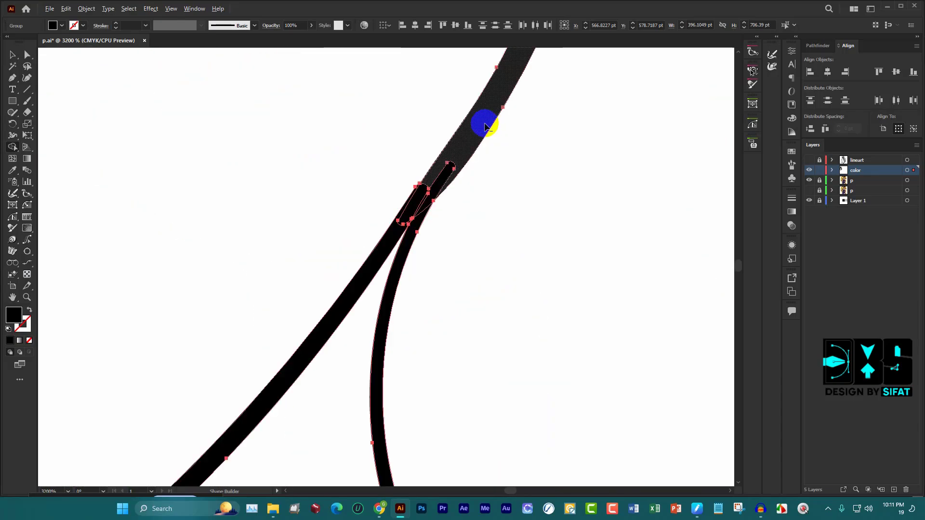
scroll(480, 119, up, 2)
scroll(450, 190, down, 1)
scroll(374, 219, down, 2)
scroll(476, 262, down, 1)
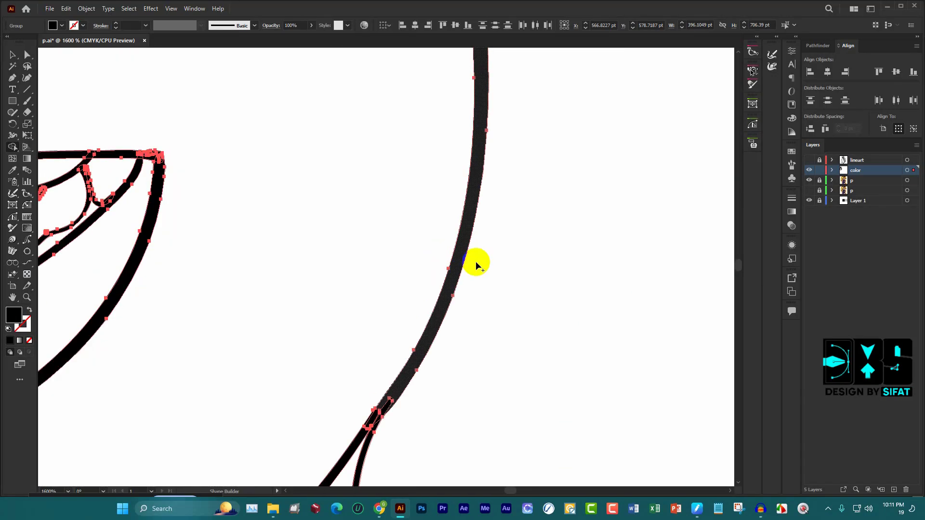
scroll(485, 260, up, 1)
scroll(467, 258, up, 1)
scroll(427, 274, down, 6)
scroll(527, 270, down, 2)
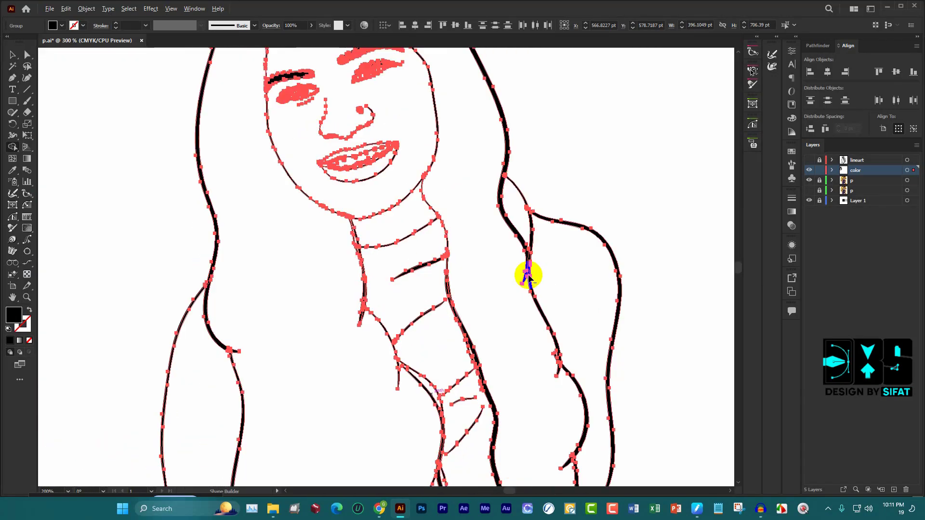
scroll(512, 279, up, 3)
scroll(526, 335, down, 2)
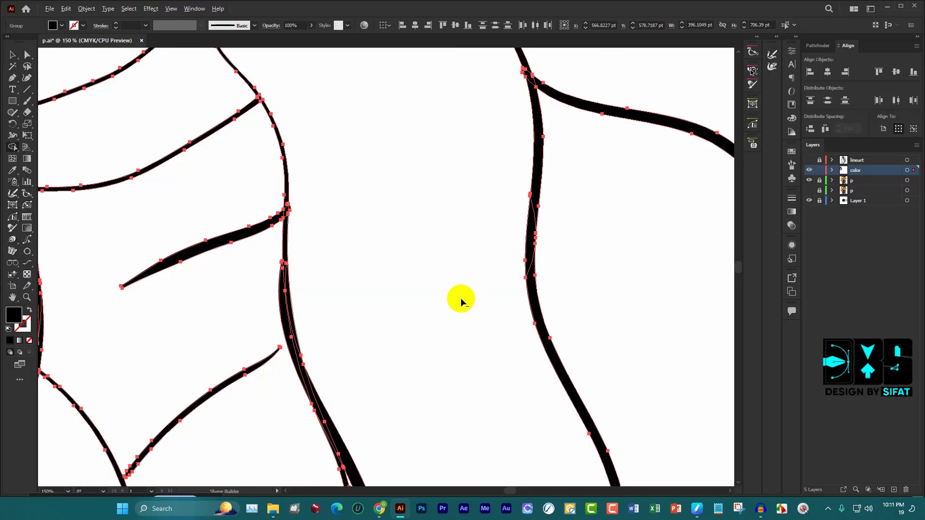
scroll(461, 300, down, 2)
scroll(479, 254, up, 2)
scroll(489, 299, down, 1)
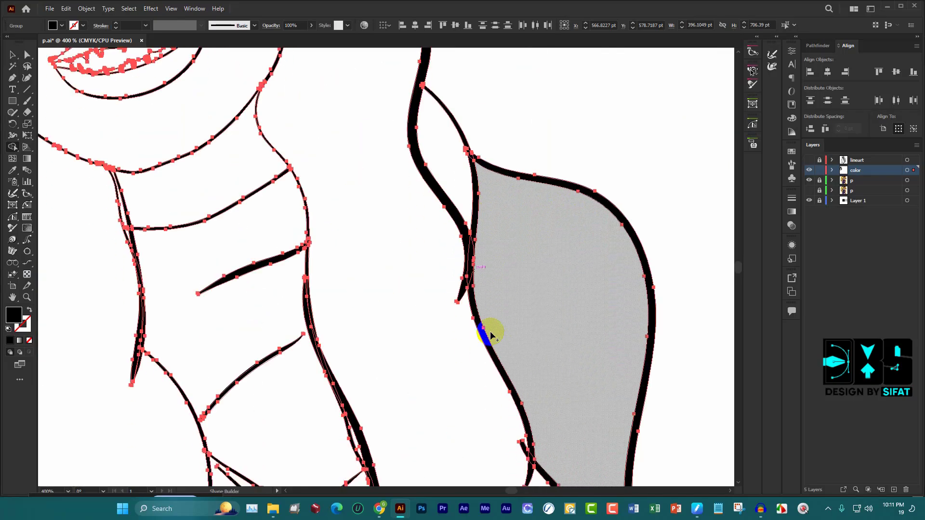
scroll(477, 289, up, 2)
scroll(465, 299, down, 4)
scroll(464, 301, down, 1)
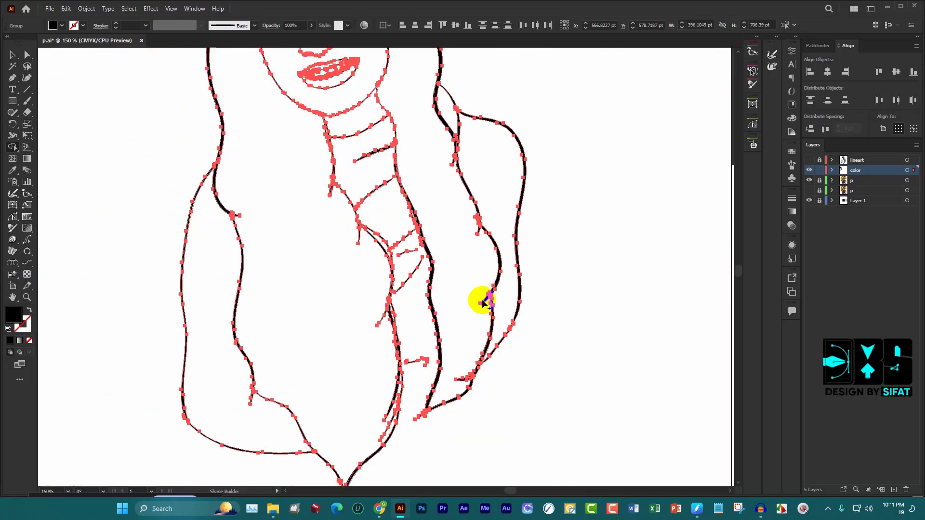
scroll(482, 299, up, 4)
scroll(434, 103, up, 1)
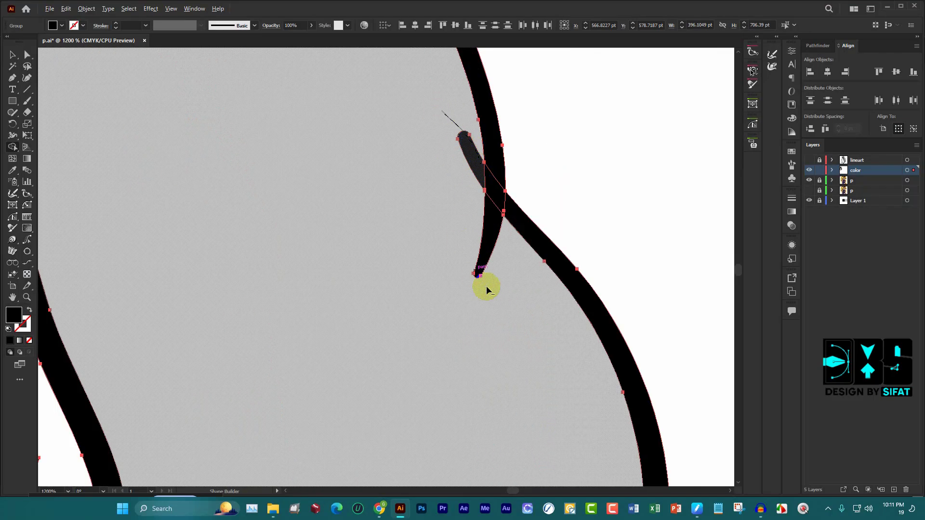
scroll(506, 299, down, 2)
scroll(515, 289, down, 2)
scroll(520, 291, down, 2)
scroll(501, 270, down, 2)
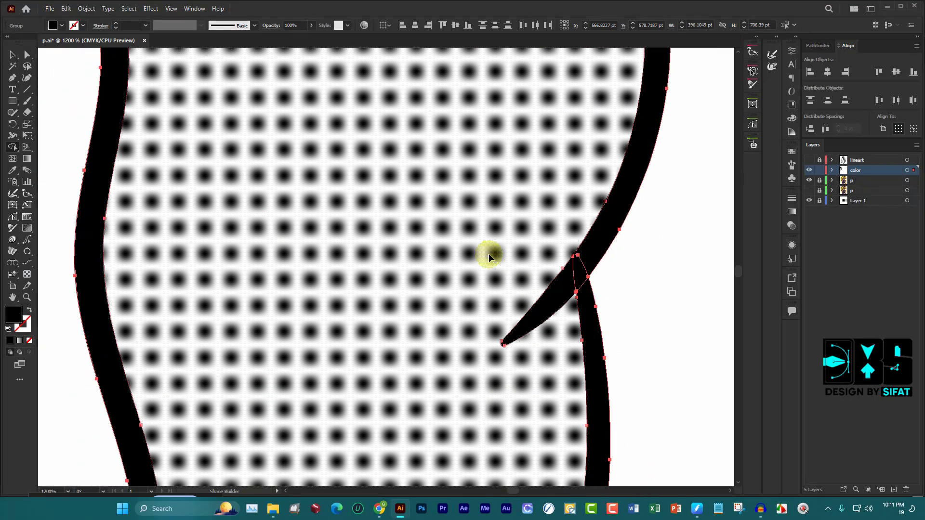
scroll(489, 258, down, 3)
scroll(395, 361, up, 3)
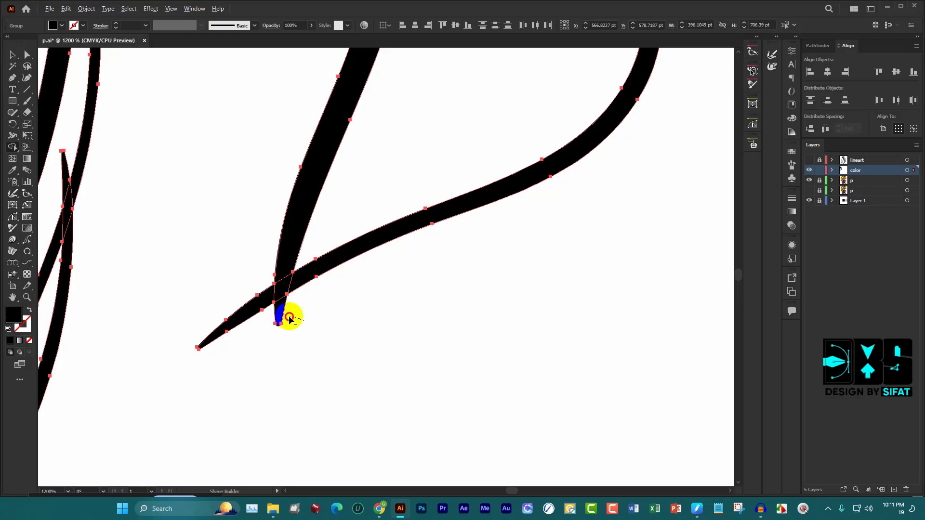
scroll(277, 321, down, 2)
scroll(367, 324, down, 2)
scroll(393, 321, up, 3)
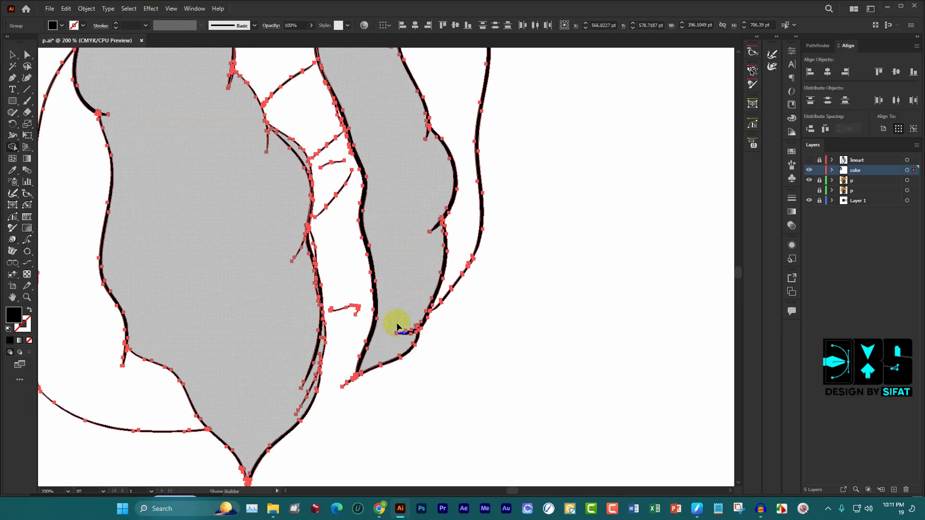
scroll(374, 318, up, 2)
scroll(373, 318, down, 3)
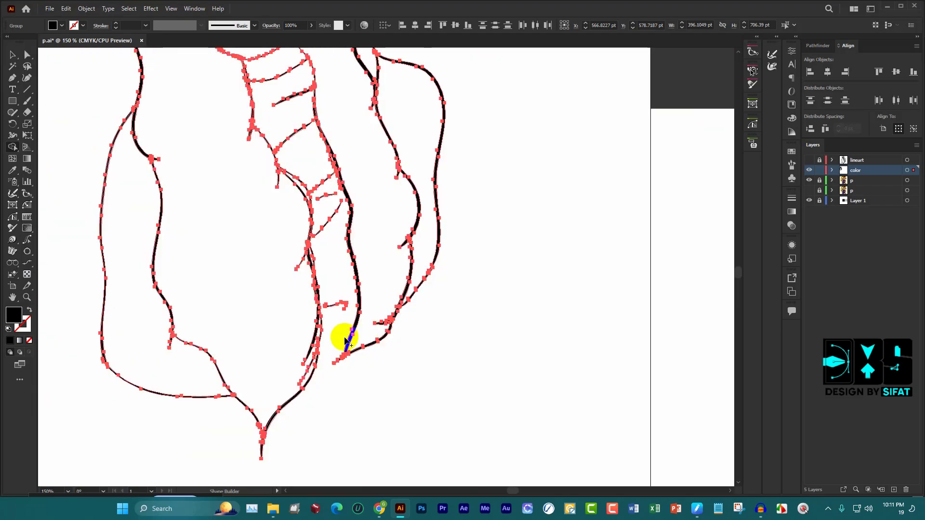
scroll(352, 332, up, 2)
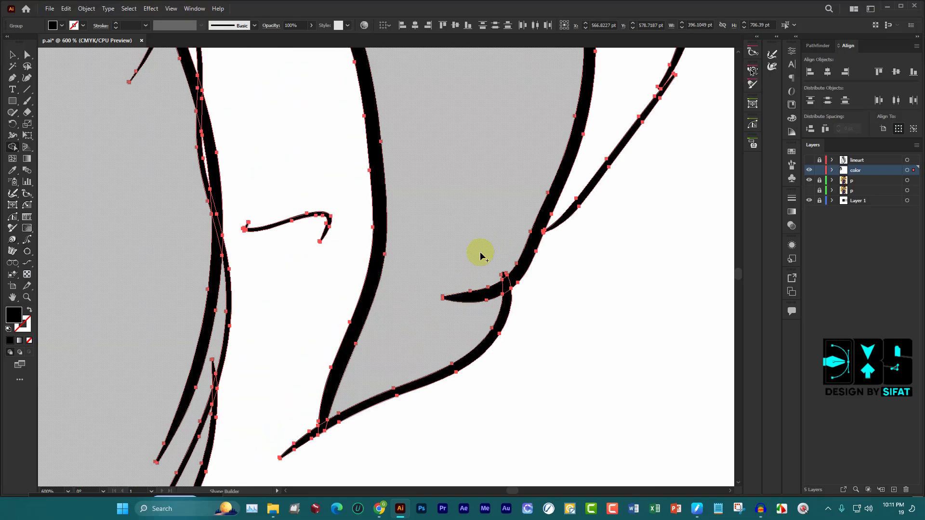
scroll(482, 257, up, 1)
scroll(506, 331, up, 3)
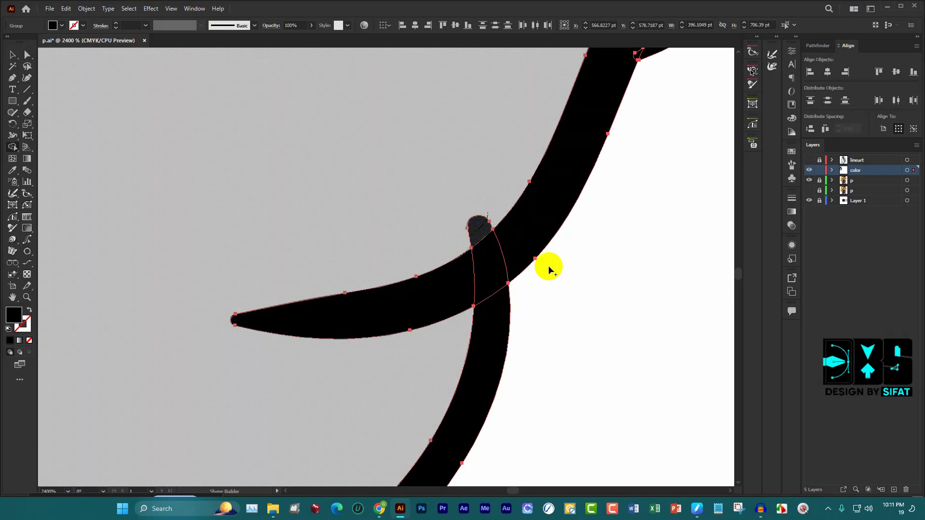
scroll(549, 266, down, 2)
scroll(540, 264, down, 2)
scroll(496, 267, down, 1)
scroll(500, 288, down, 2)
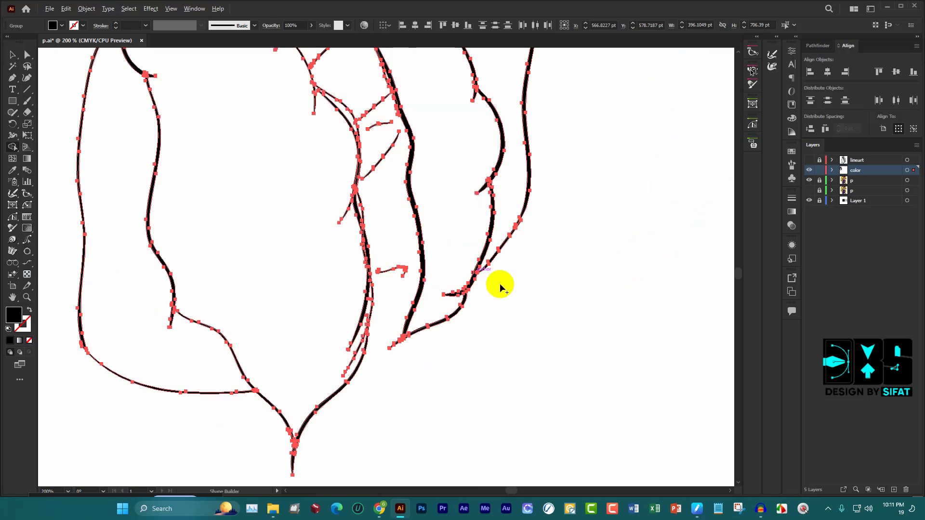
scroll(500, 287, up, 2)
scroll(543, 271, up, 4)
scroll(530, 265, up, 3)
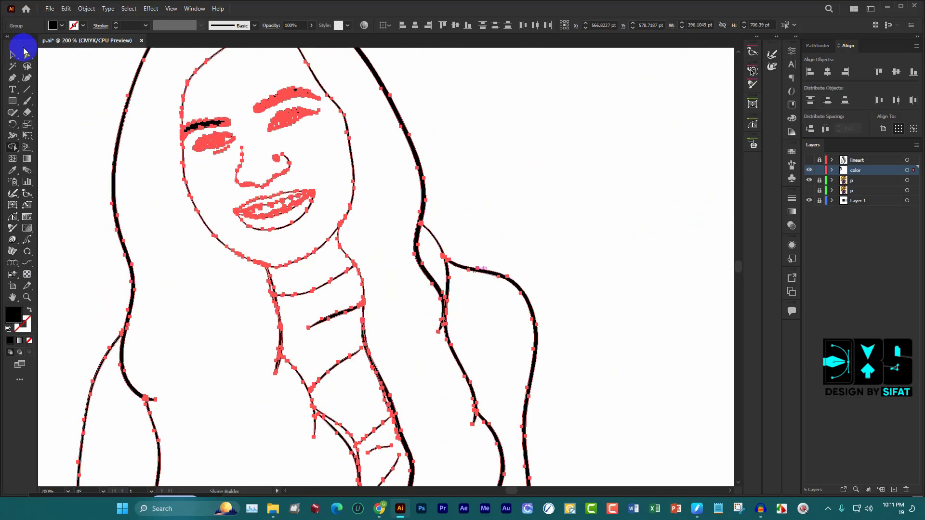
click(555, 149)
scroll(484, 247, down, 5)
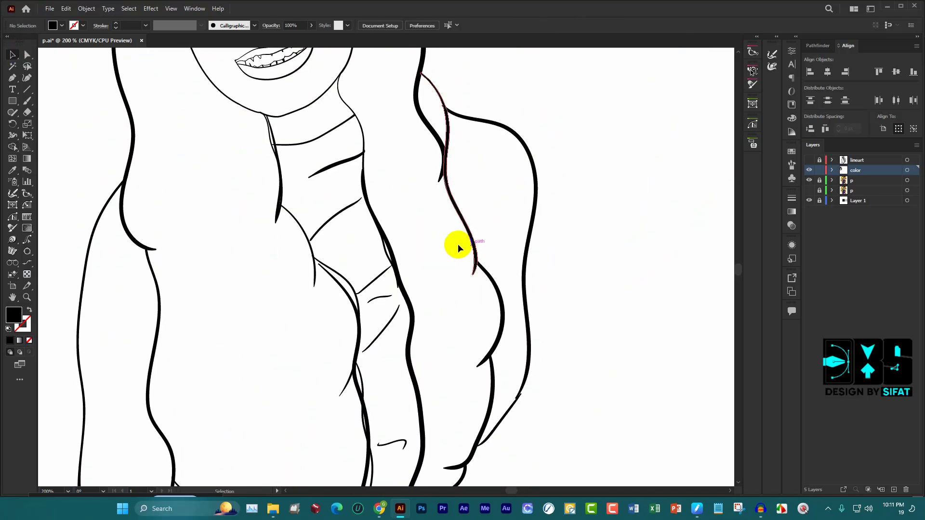
scroll(450, 114, up, 2)
scroll(393, 114, up, 3)
click(421, 162)
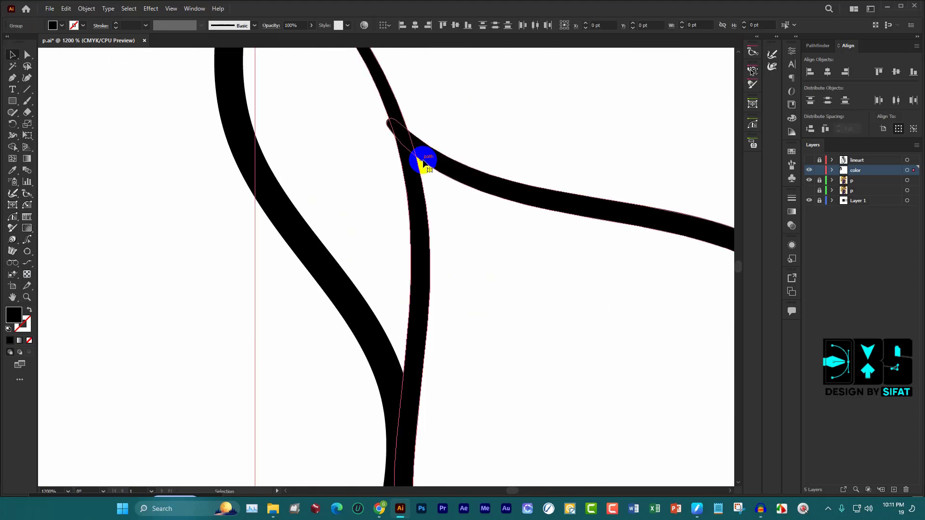
scroll(423, 162, up, 2)
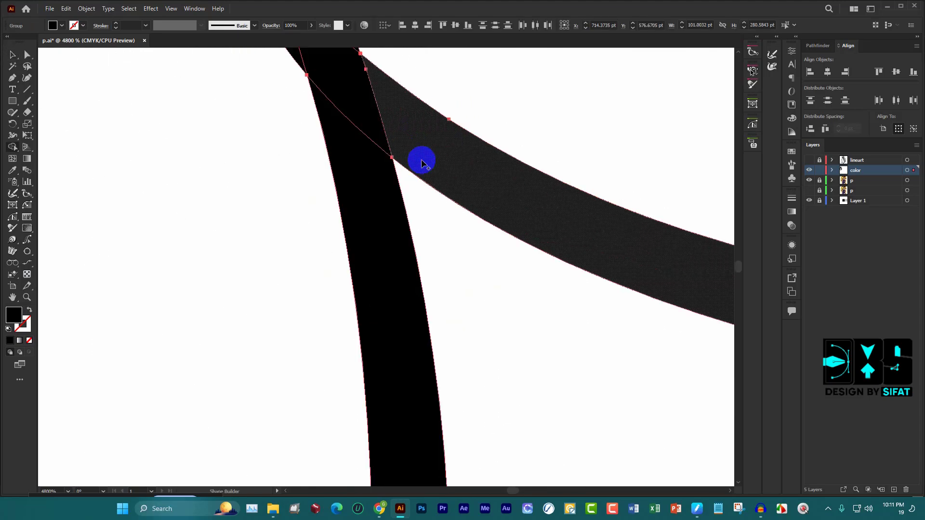
scroll(294, 116, up, 2)
click(281, 142)
Duplicate the small curved stroke and stretch the copy across to the right hair strand
scroll(356, 164, down, 10)
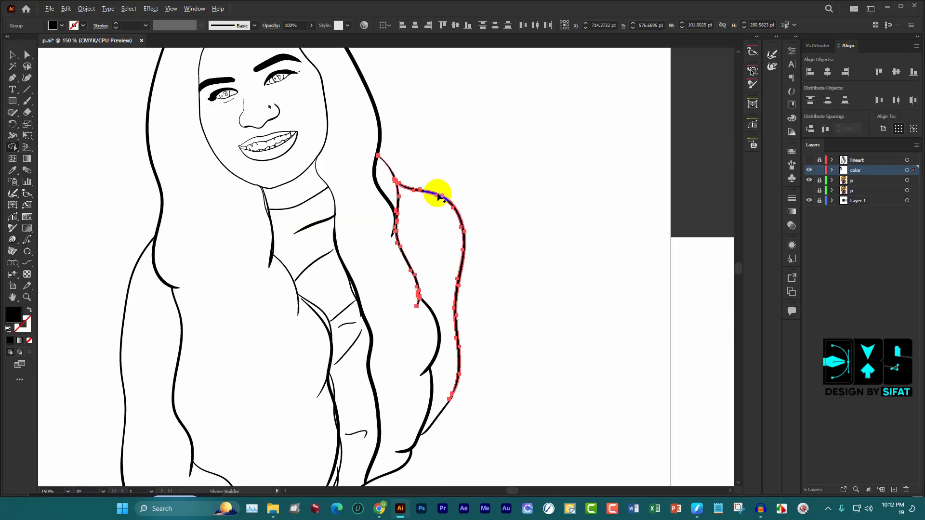
click(12, 55)
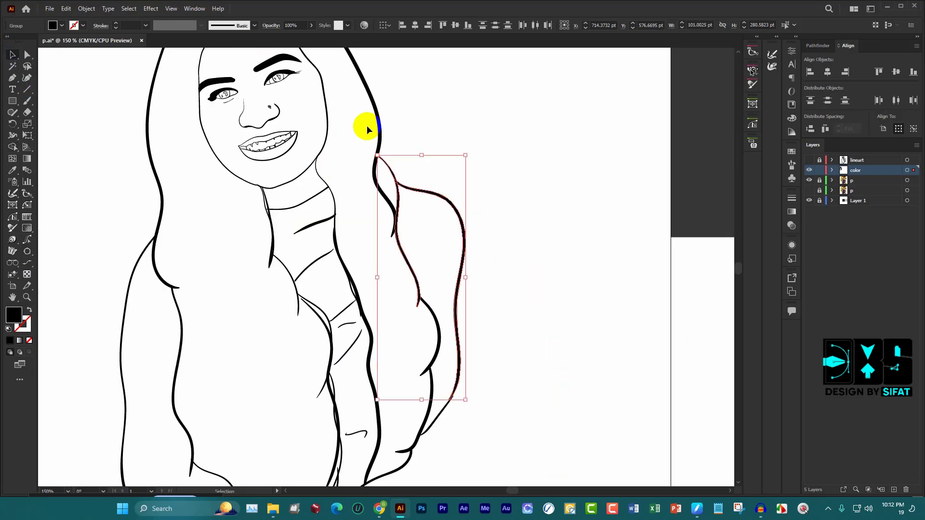
click(482, 242)
scroll(433, 289, down, 5)
scroll(350, 284, up, 4)
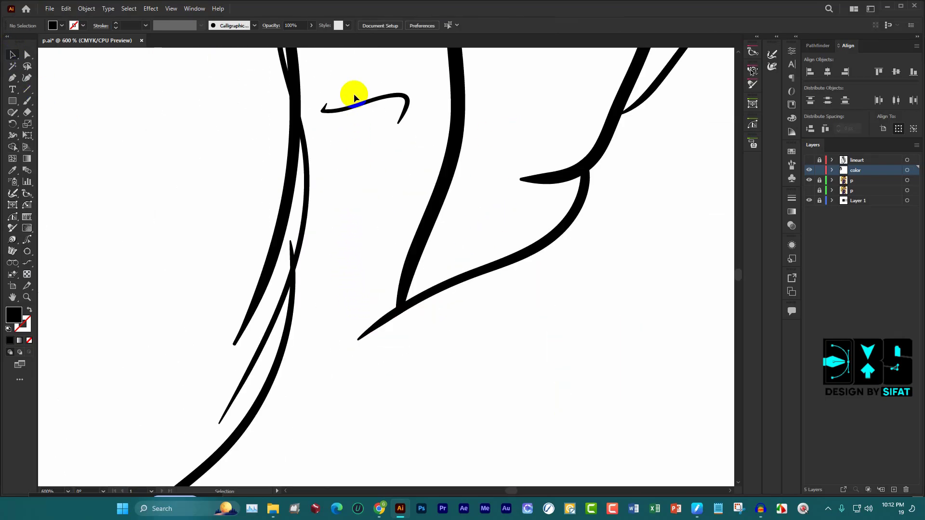
mouse_move(358, 101)
mouse_down()
mouse_move(326, 275)
mouse_move(391, 235)
mouse_move(439, 237)
mouse_up()
drag(480, 366, 306, 223)
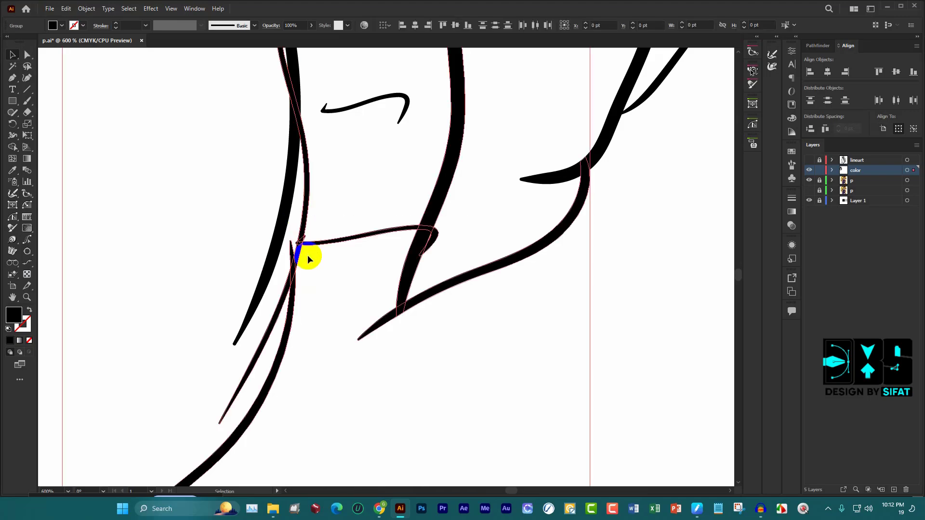
Remove the curled loop on the right strand, merge the left-junction overlap, then deselect
scroll(308, 255, up, 3)
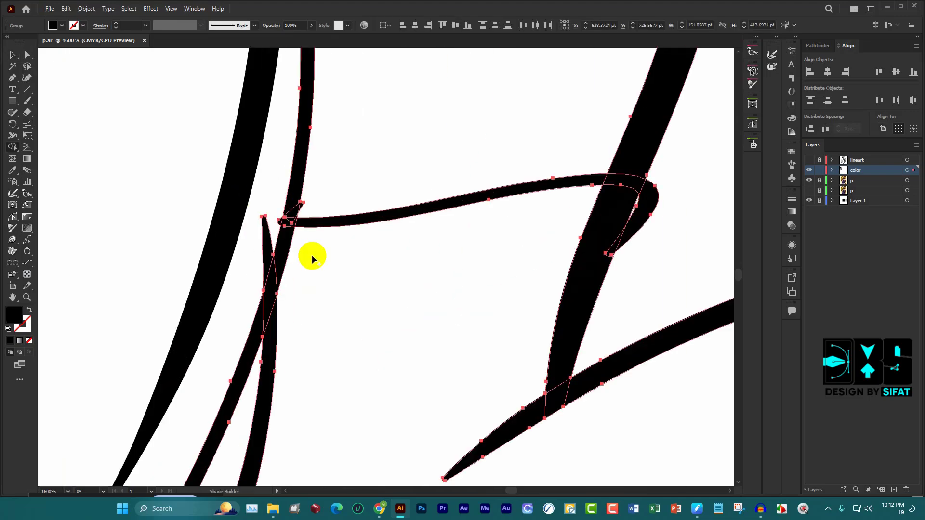
alt+click(644, 213)
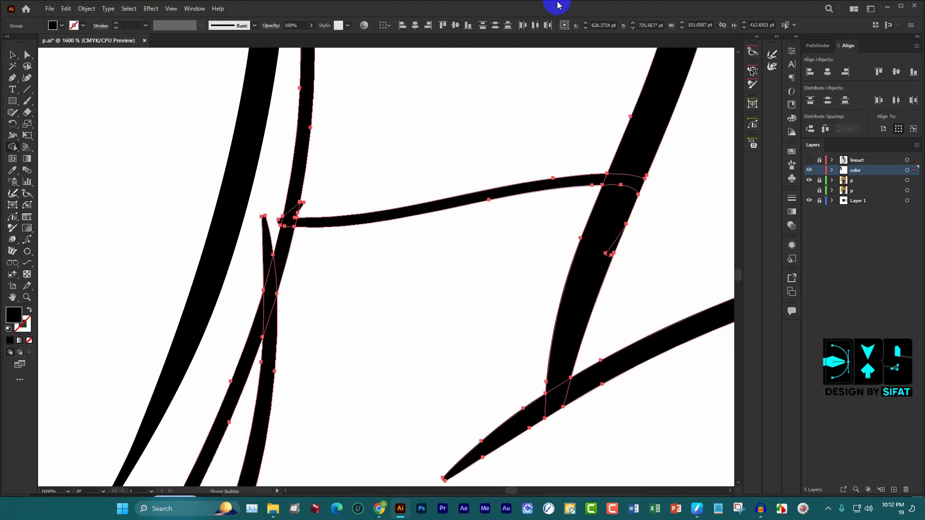
scroll(305, 181, up, 3)
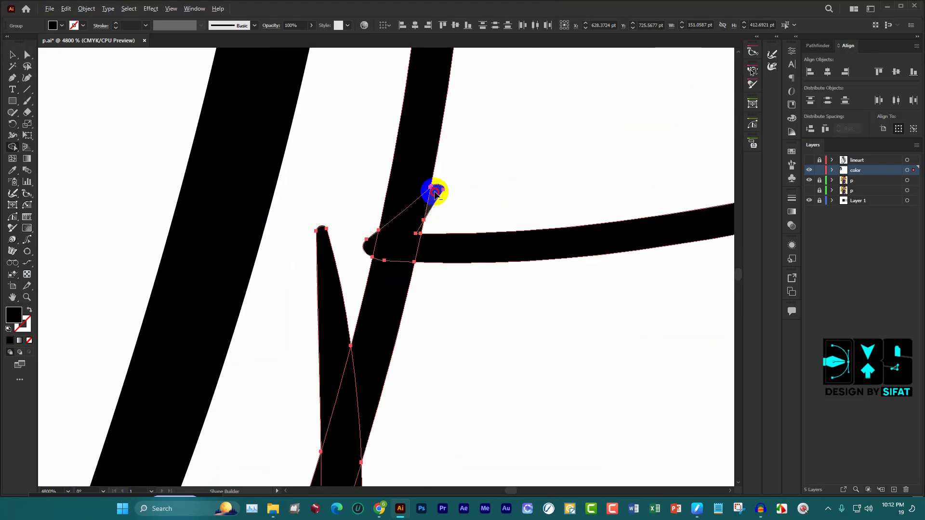
mouse_move(432, 191)
mouse_down()
mouse_move(365, 255)
mouse_move(311, 265)
mouse_up()
scroll(311, 260, down, 5)
scroll(327, 253, down, 5)
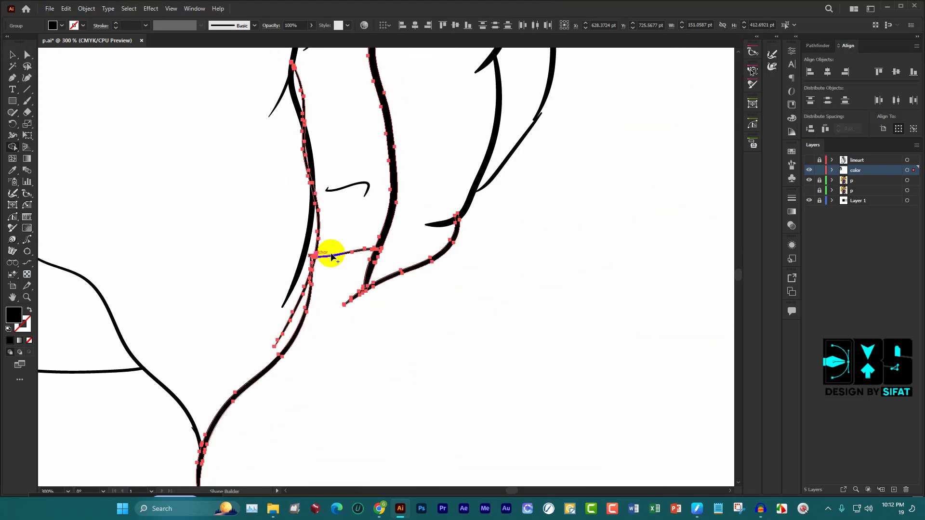
click(12, 55)
click(440, 264)
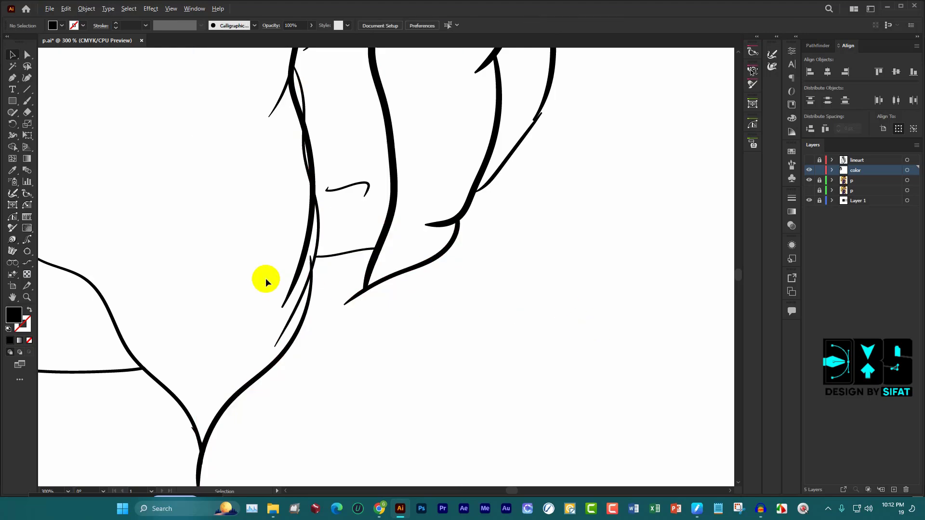
scroll(347, 268, down, 5)
Centre the white square horizontally and vertically on the artboard
scroll(481, 274, down, 3)
click(481, 274)
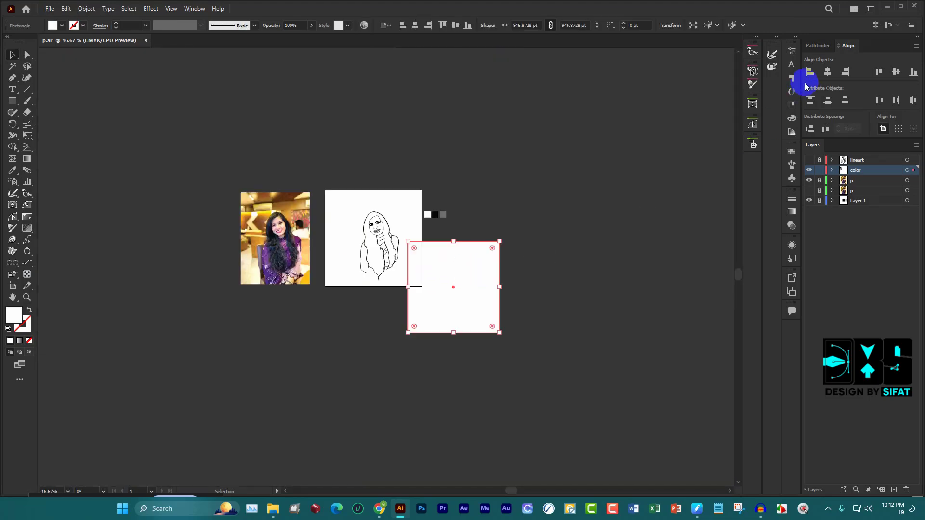
click(827, 72)
click(896, 72)
scroll(361, 200, up, 3)
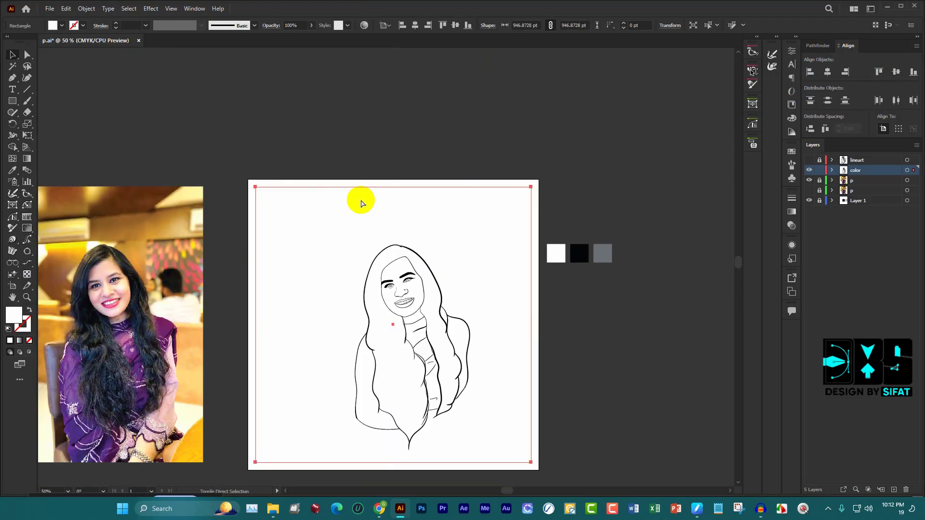
click(382, 118)
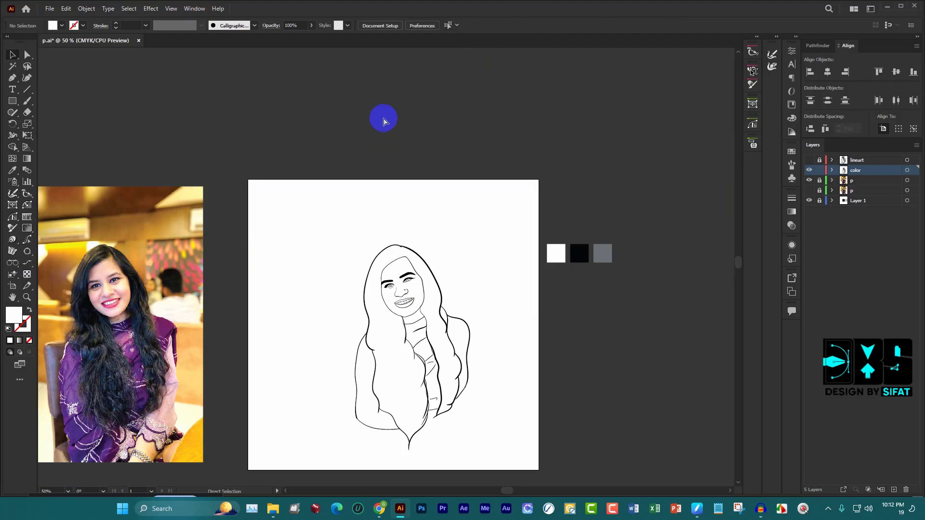
Merge everything with Pathfinder, ungroup the result, and delete the outer white piece
key(ctrl+a)
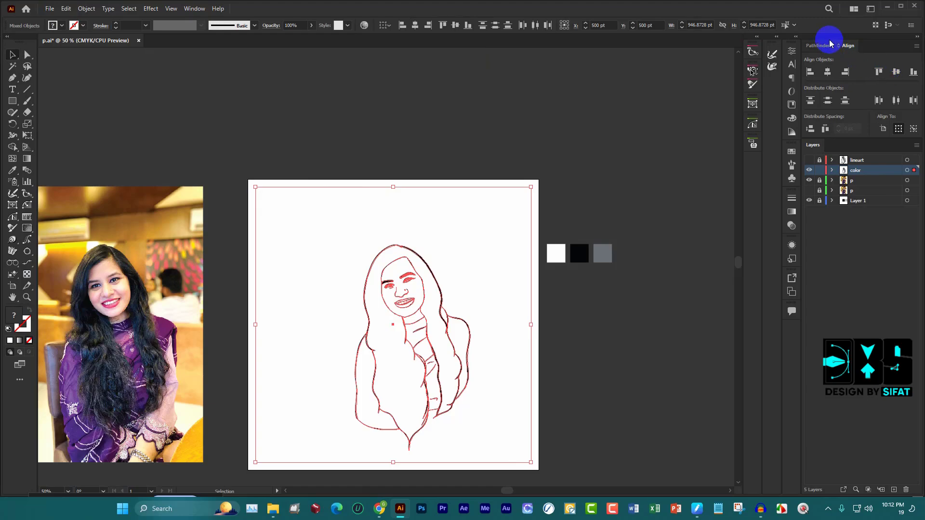
click(819, 45)
click(850, 102)
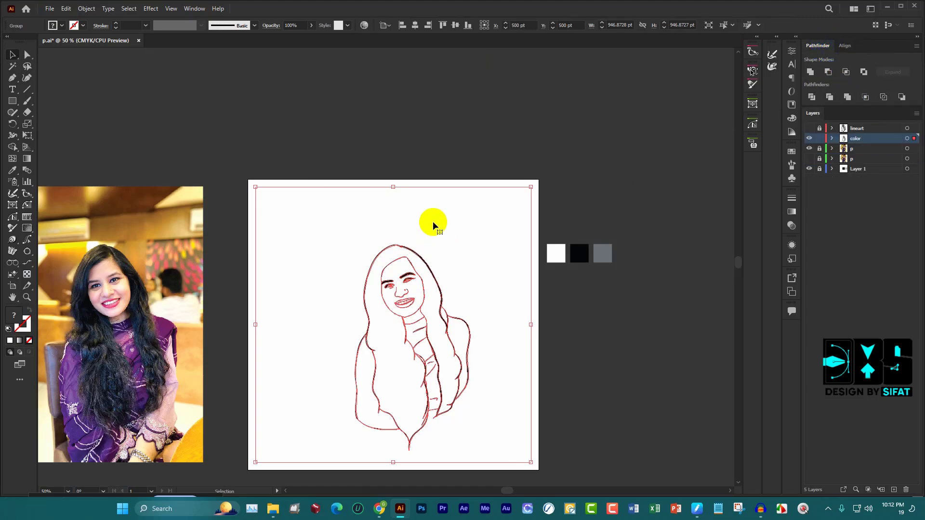
right_click(433, 222)
click(489, 304)
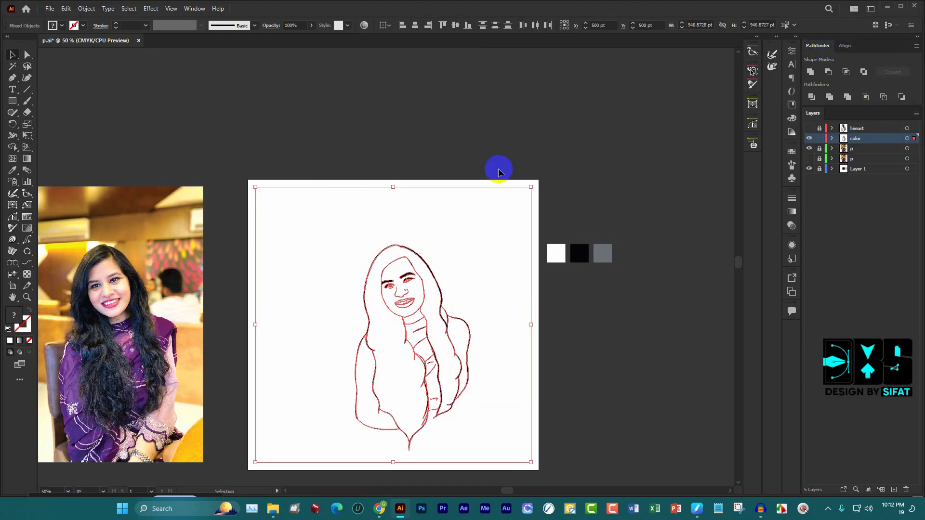
click(496, 165)
drag(499, 224, 511, 131)
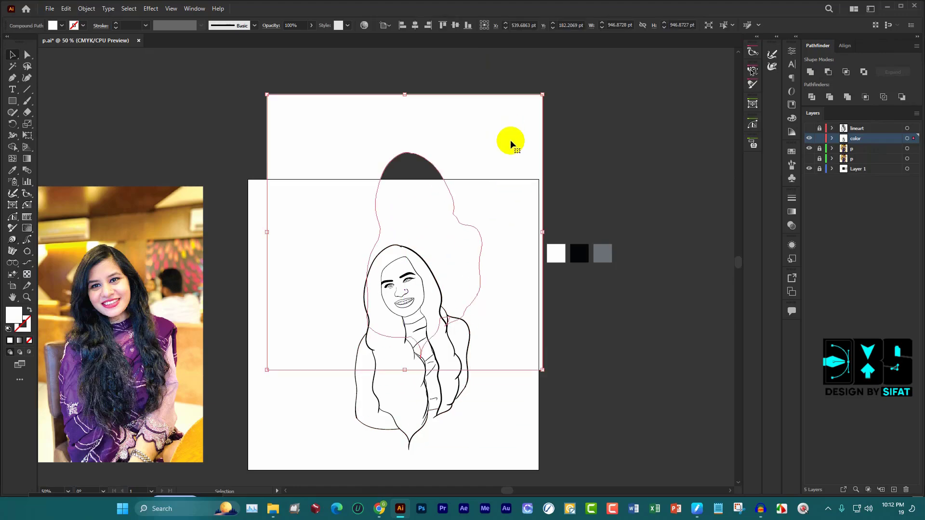
key(Delete)
click(22, 113)
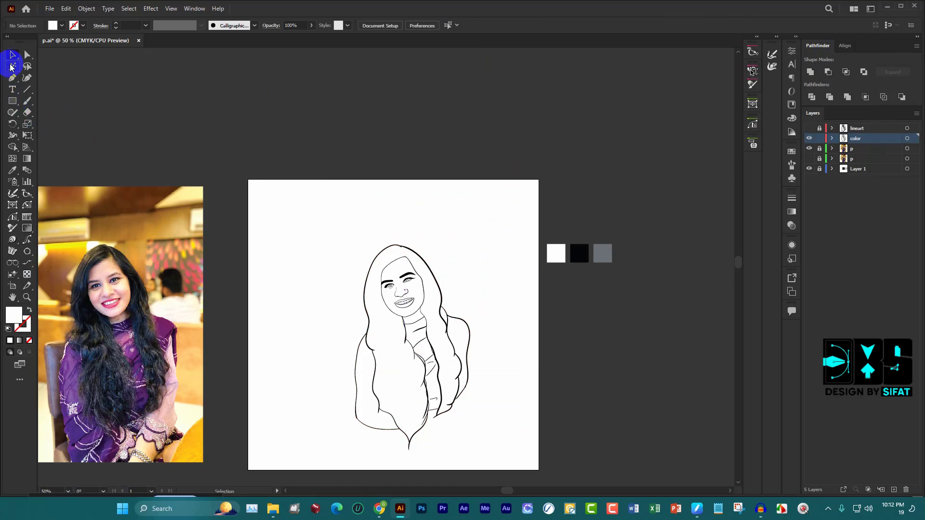
Delete all black outline paths via Magic Wand and make the lineart layer visible again
click(11, 66)
scroll(430, 258, up, 3)
scroll(449, 274, up, 1)
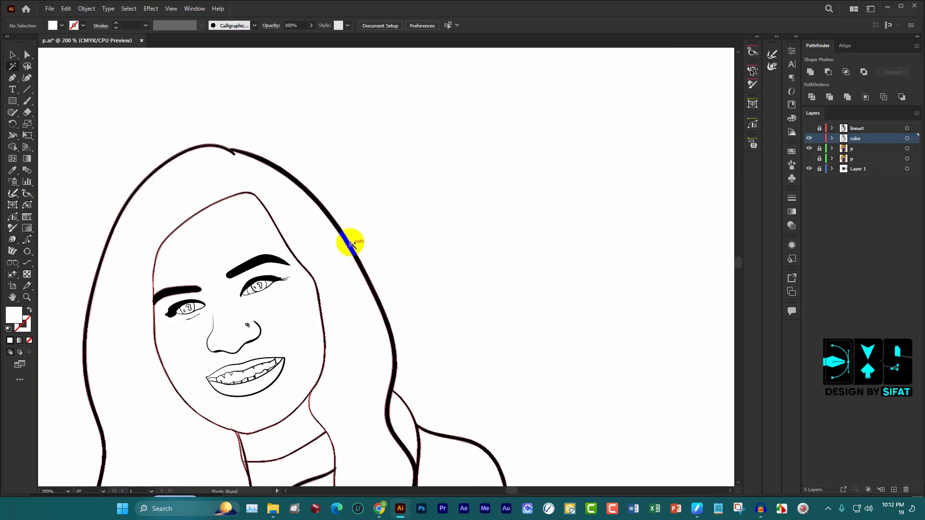
click(348, 240)
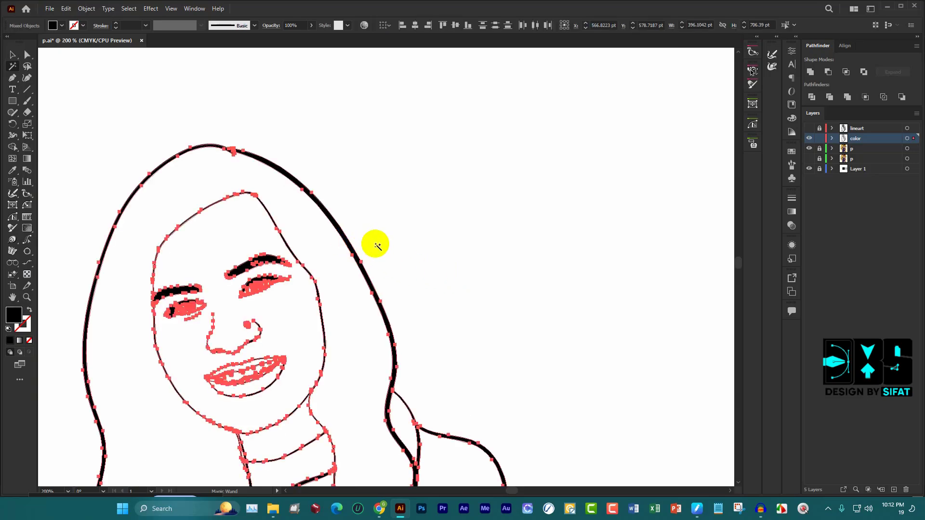
key(Delete)
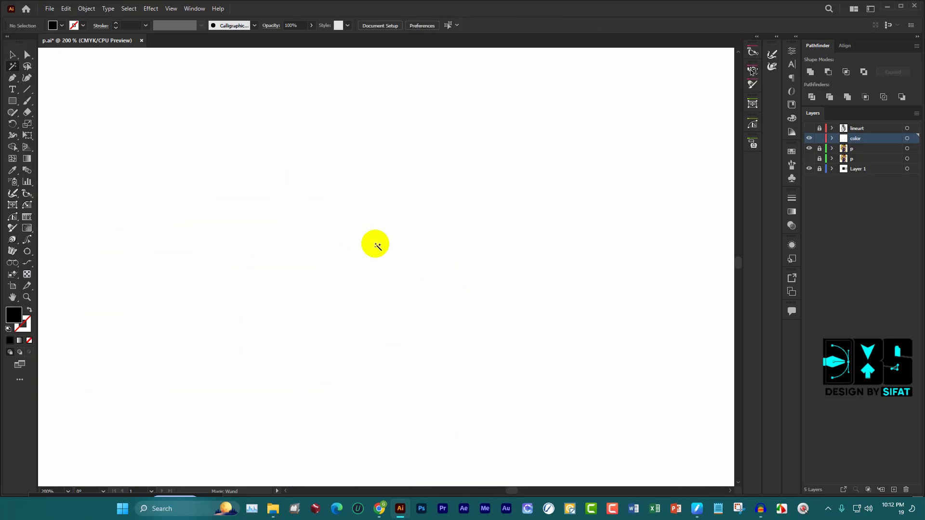
click(822, 123)
click(810, 131)
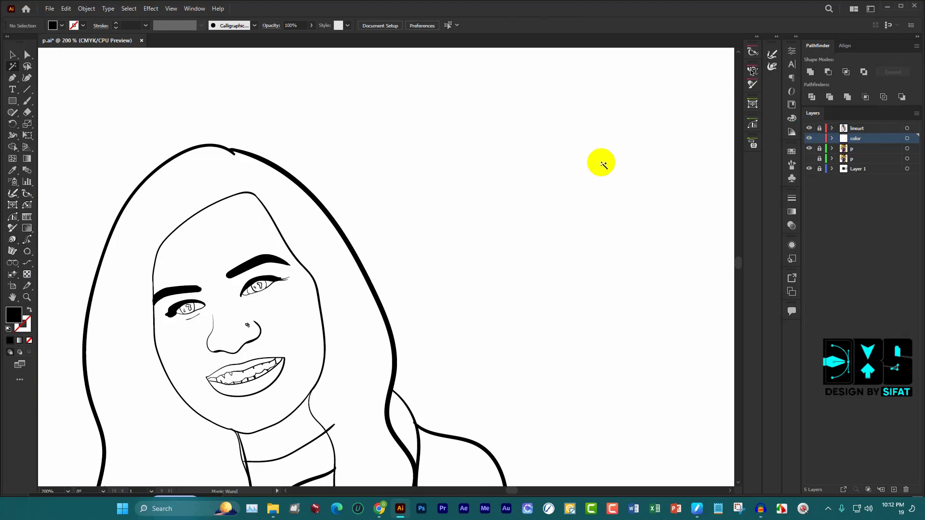
Preview ABHI-SIR.png from the SWEET CANVAS folder, then return to the portrait document
scroll(447, 166, down, 4)
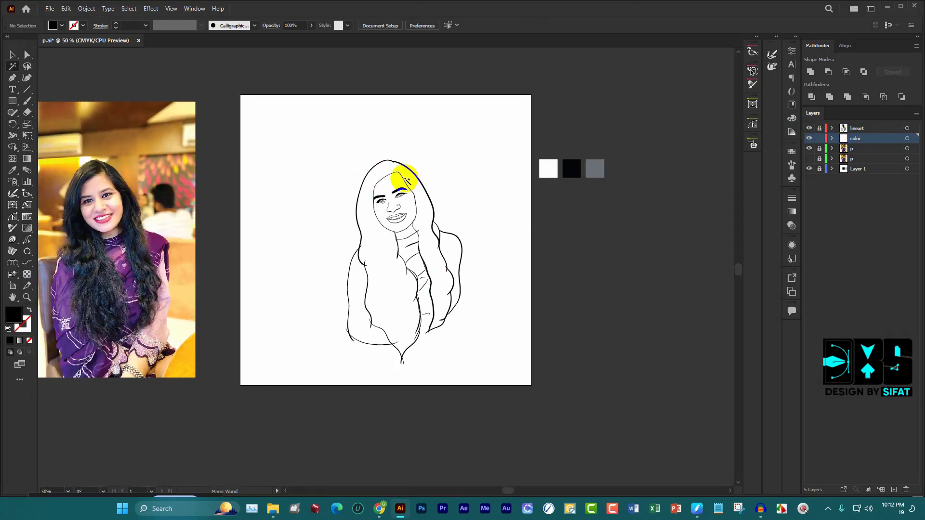
click(62, 120)
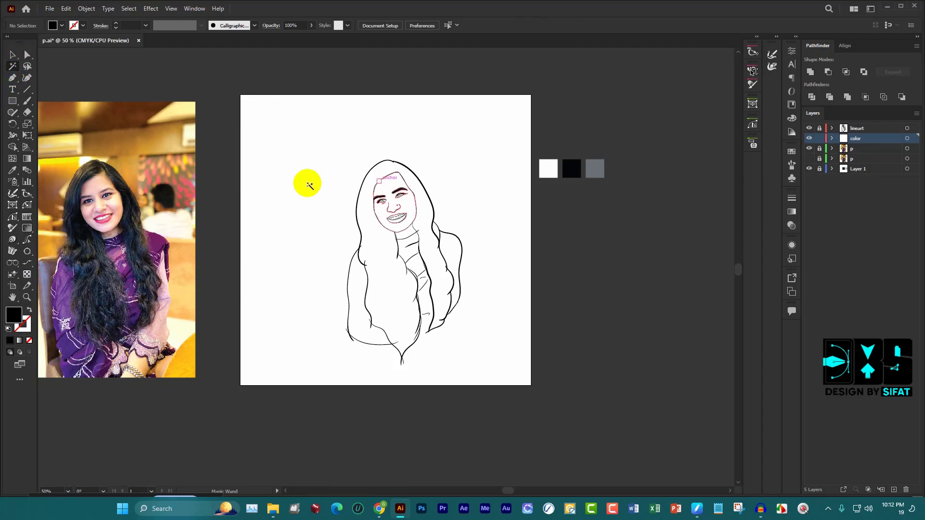
click(275, 507)
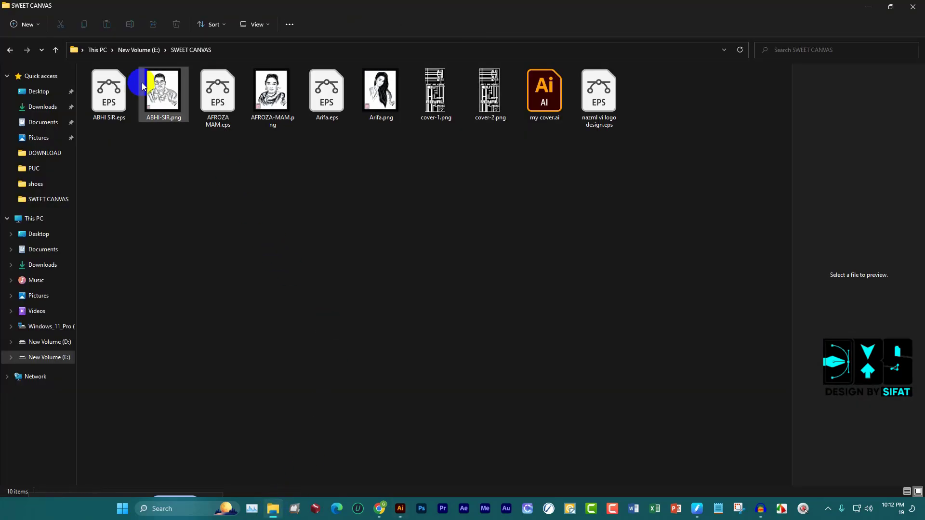
click(162, 91)
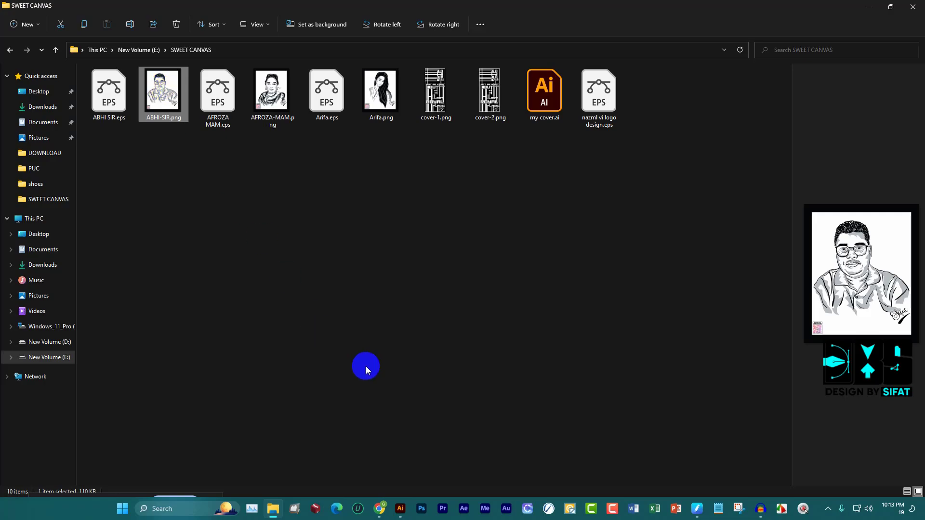
click(400, 509)
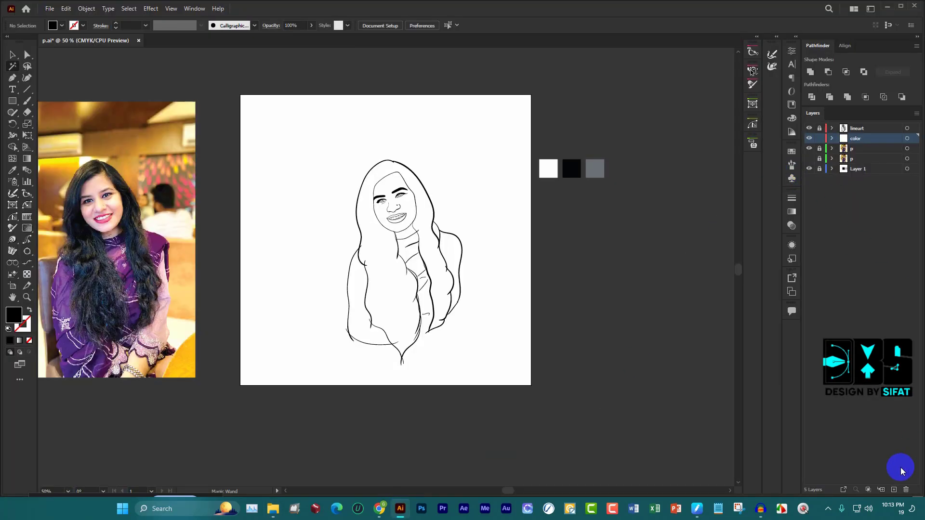
click(893, 491)
mouse_move(867, 139)
mouse_down()
mouse_move(878, 173)
mouse_move(861, 181)
mouse_up()
text(bg)
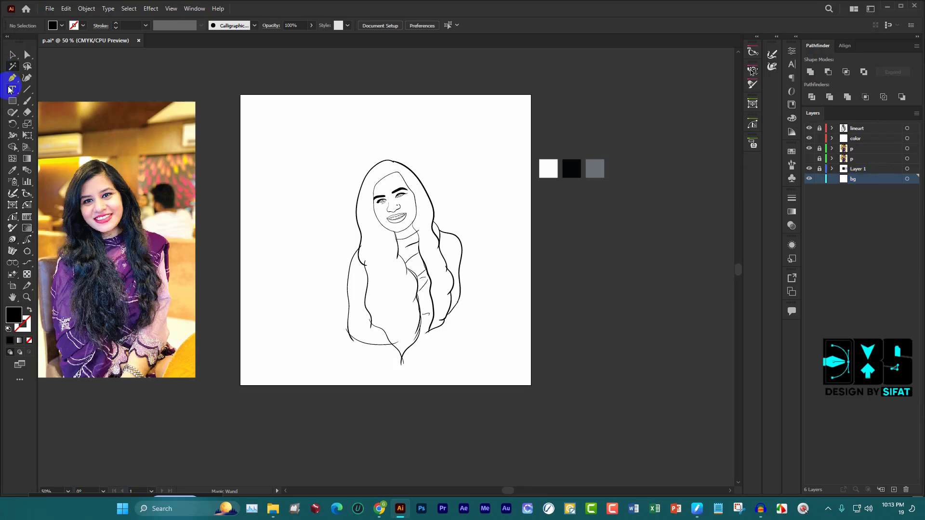
click(13, 101)
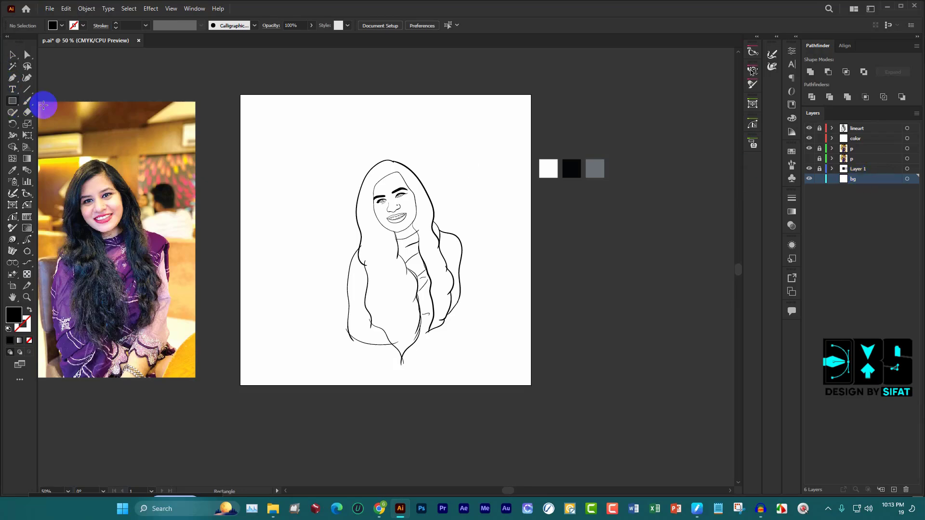
click(361, 135)
text(1)
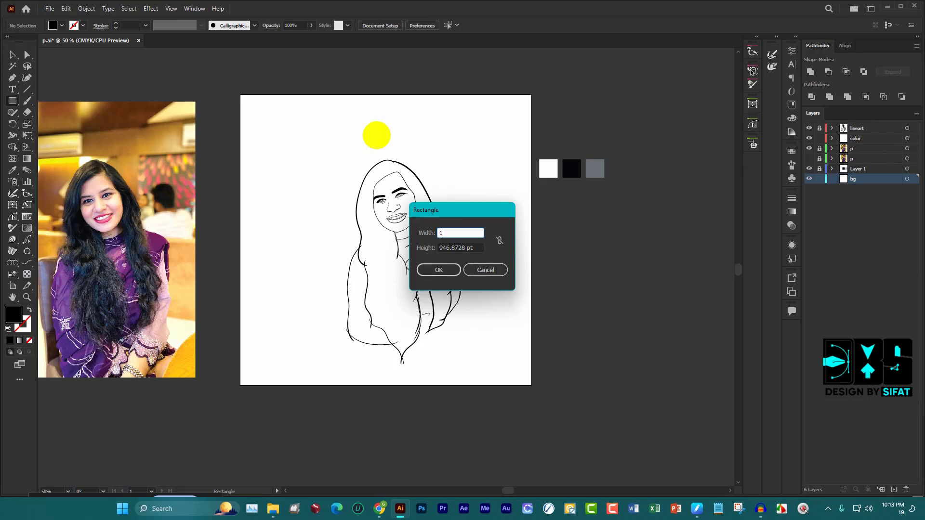
text(000)
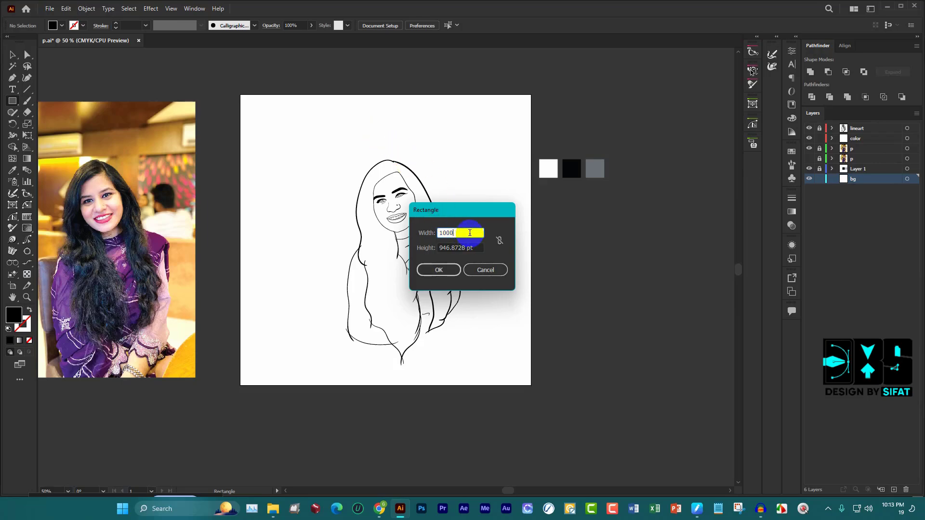
drag(469, 232, 419, 238)
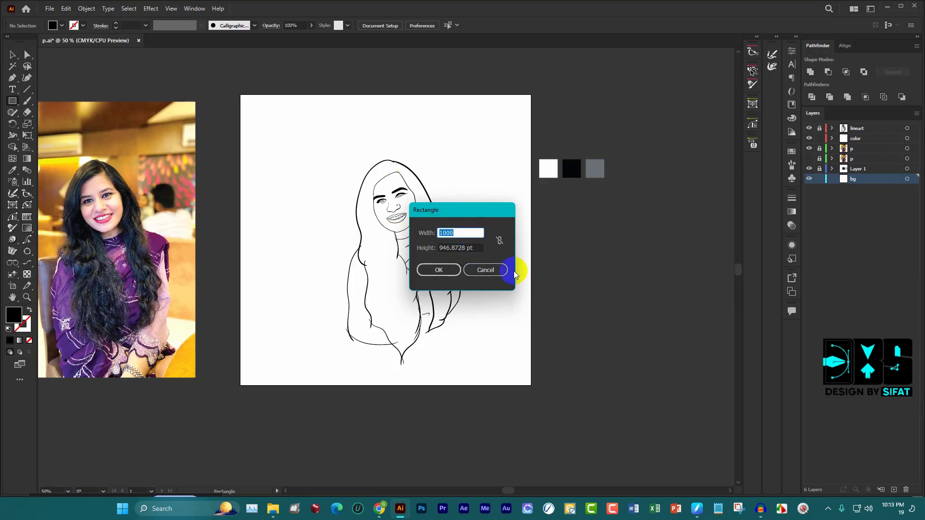
click(475, 248)
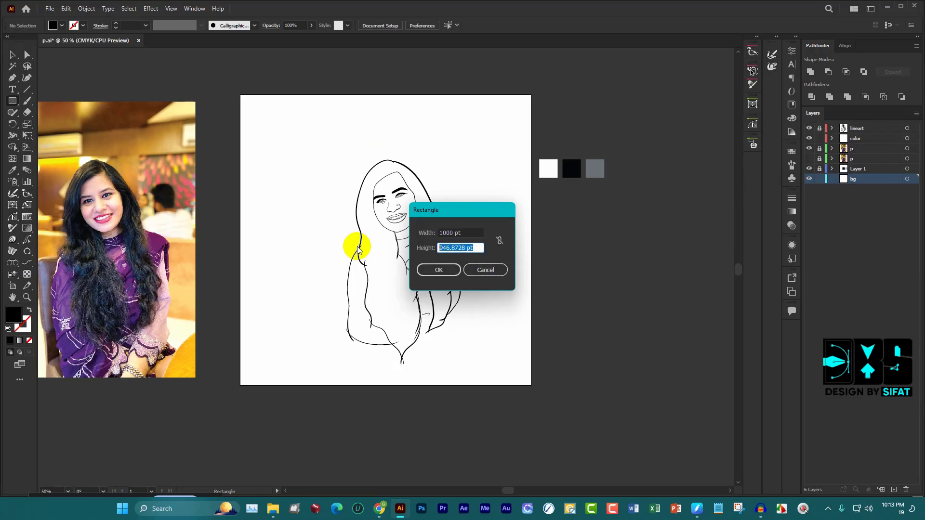
text(1000)
click(438, 270)
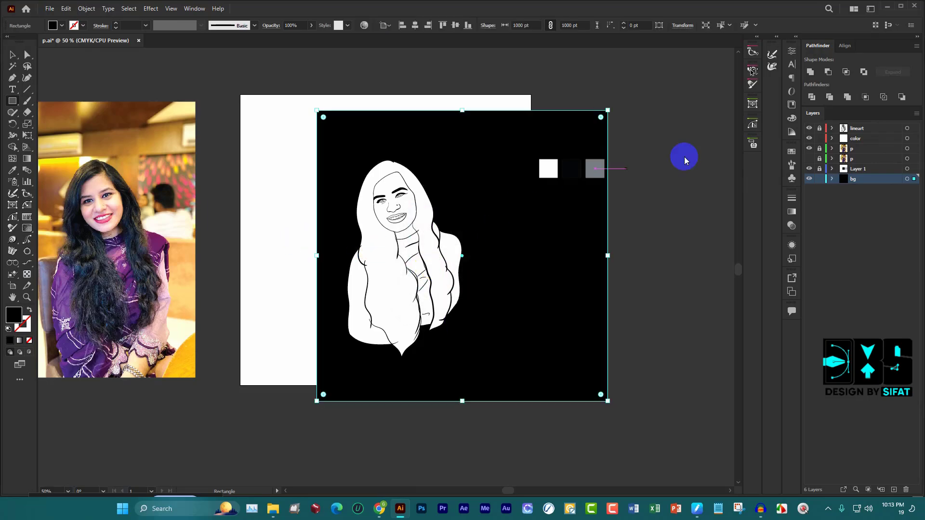
click(853, 51)
click(828, 72)
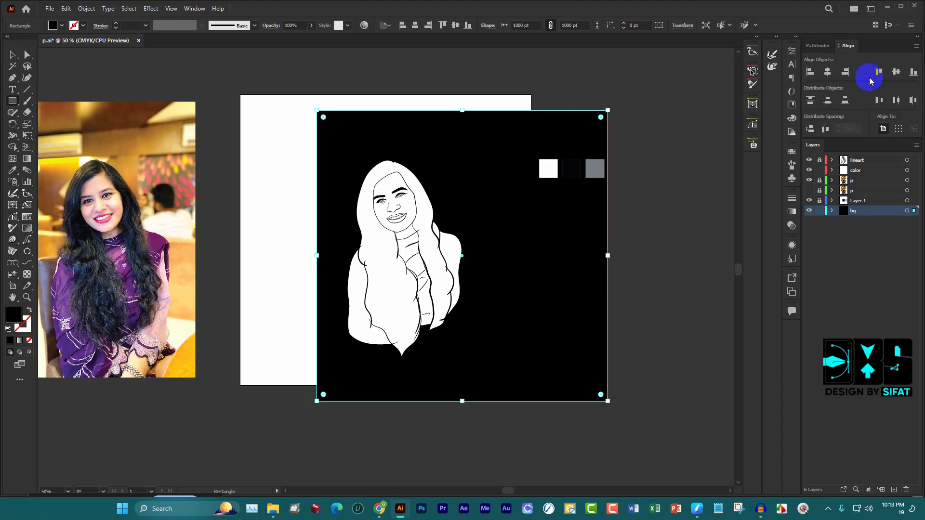
click(879, 72)
click(62, 27)
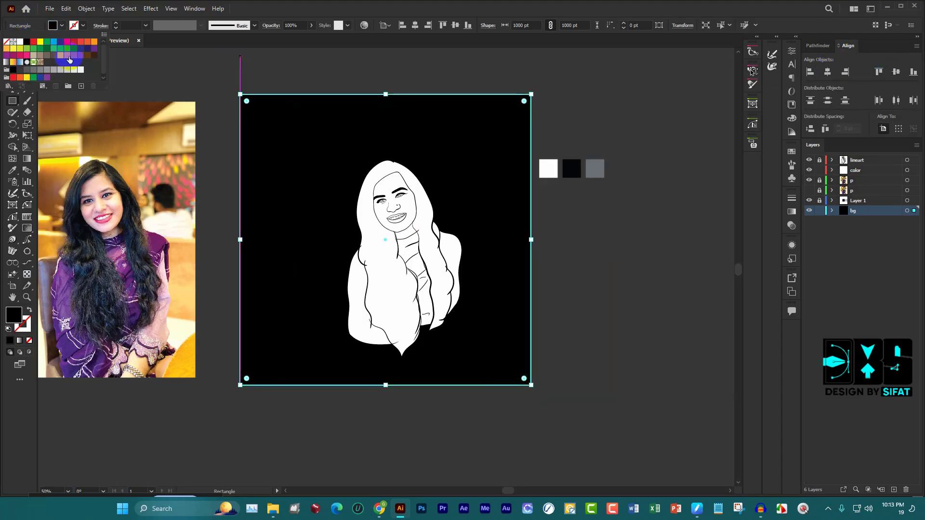
click(74, 69)
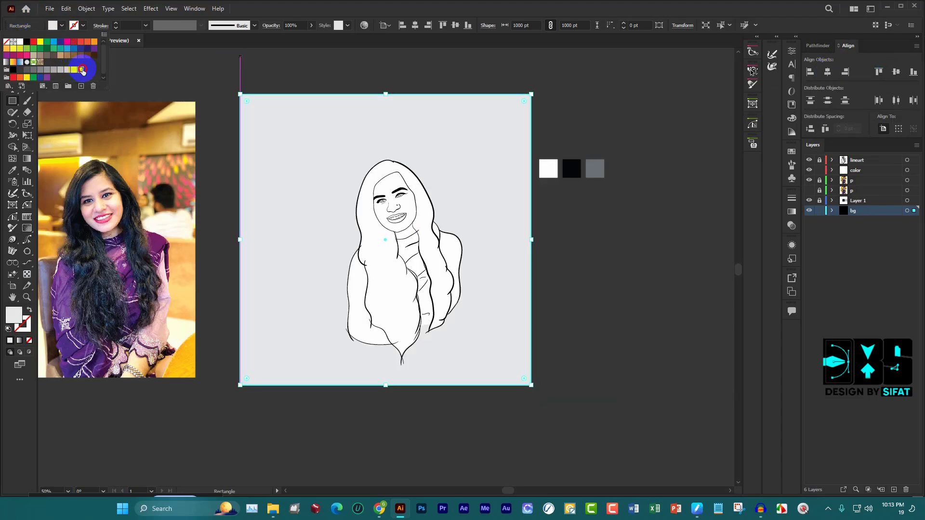
click(82, 70)
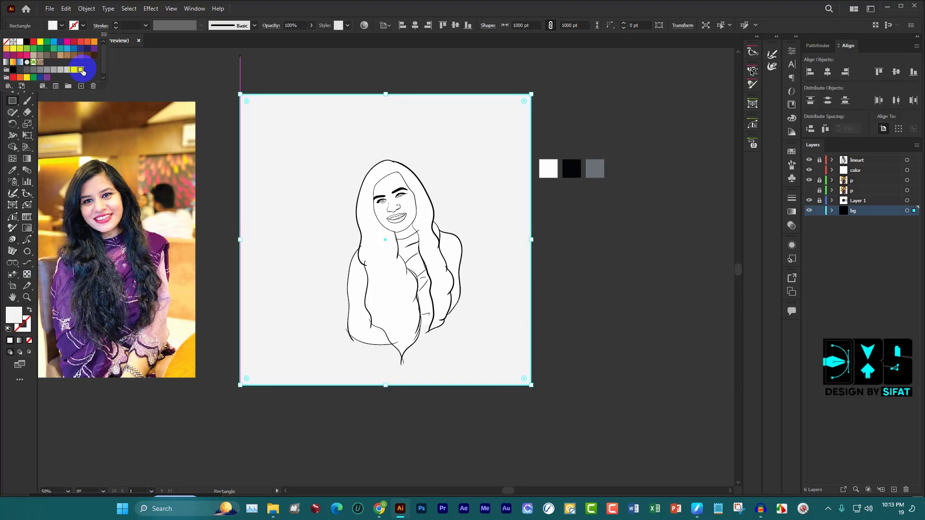
click(822, 218)
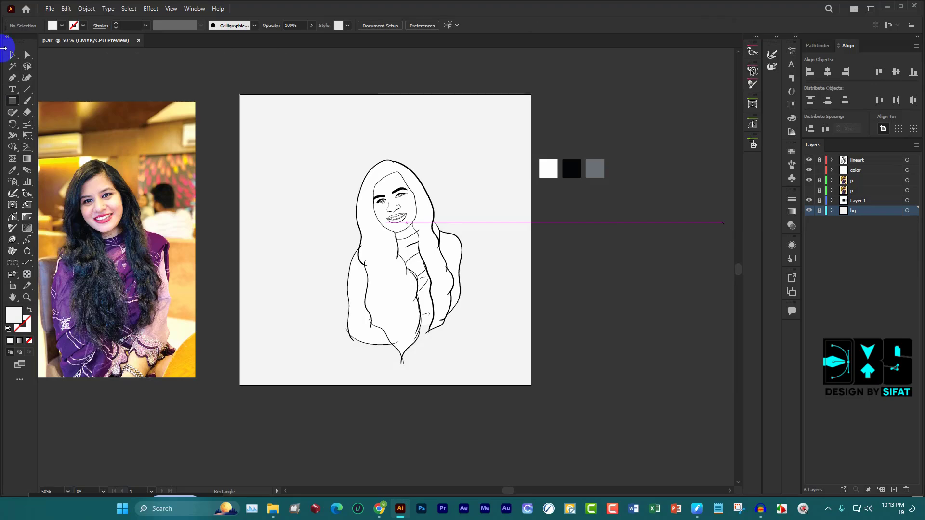
alt+scroll(384, 149, up, 3)
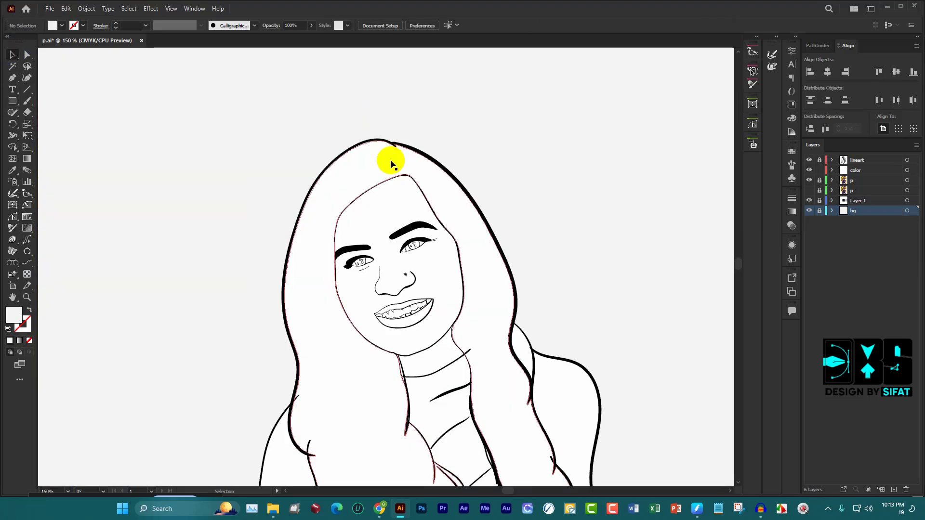
scroll(326, 436, down, 3)
click(273, 508)
click(163, 76)
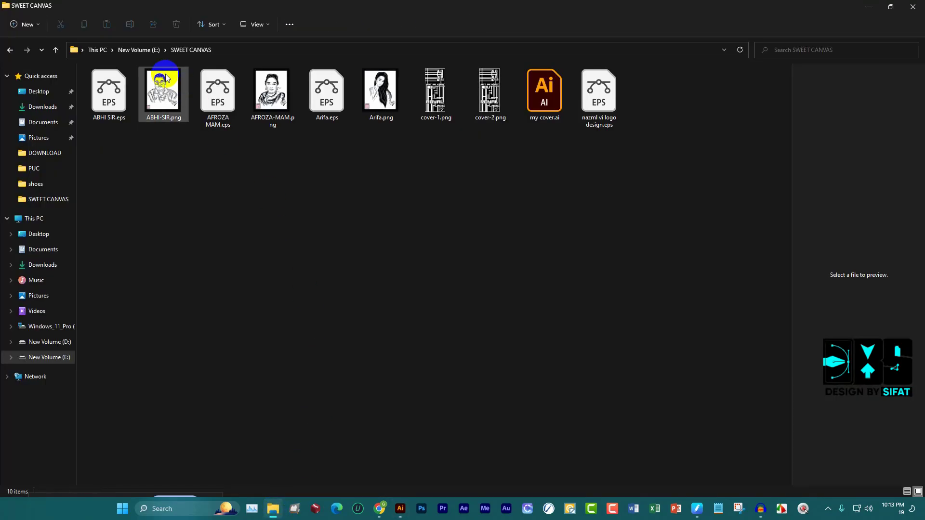
double_click(162, 77)
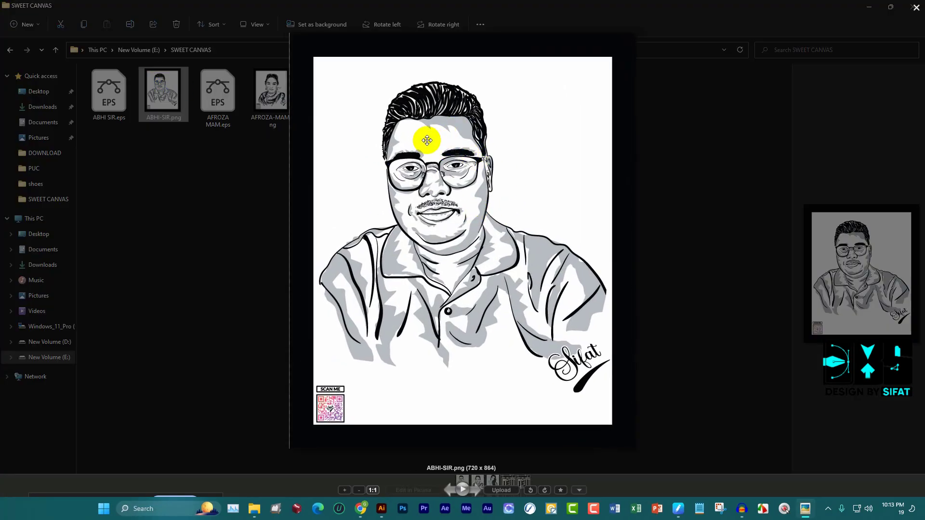
click(426, 156)
drag(424, 157, 464, 121)
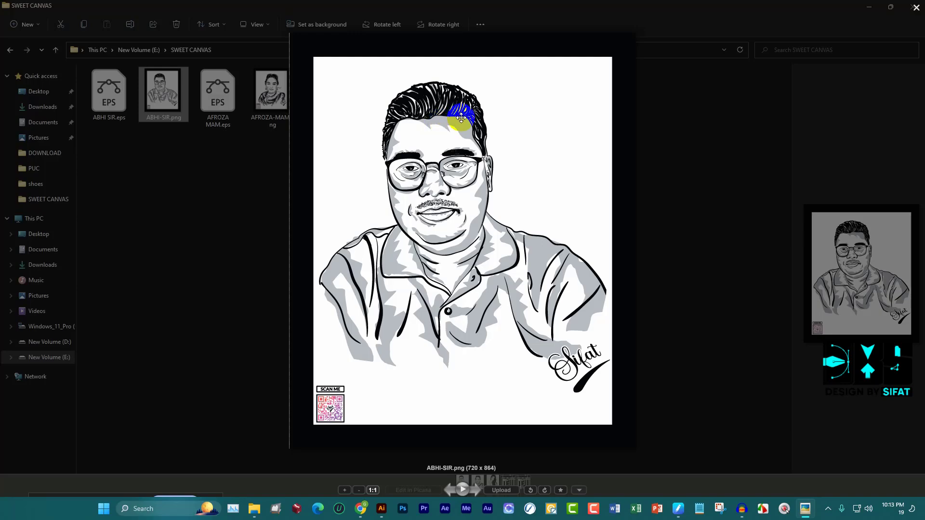
click(917, 7)
click(400, 509)
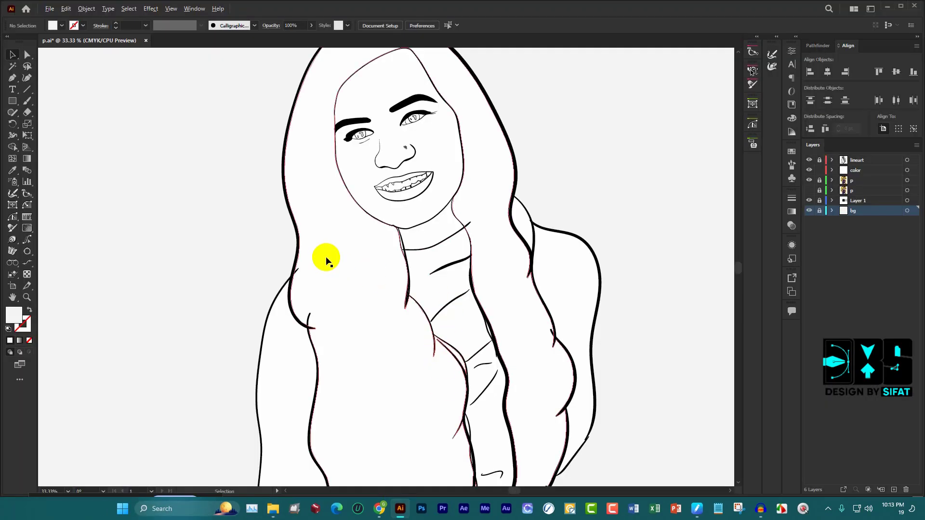
Lock the color layer and add a new empty Layer 7 above it for shadows
key(ctrl+0)
key(ctrl+1)
scroll(374, 219, down, 2)
scroll(352, 181, down, 1)
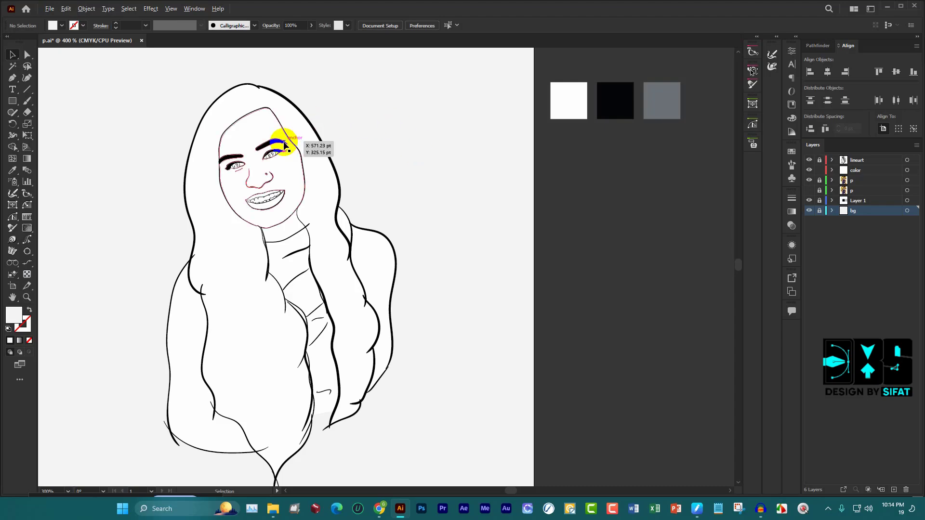
scroll(279, 140, up, 3)
scroll(289, 127, down, 2)
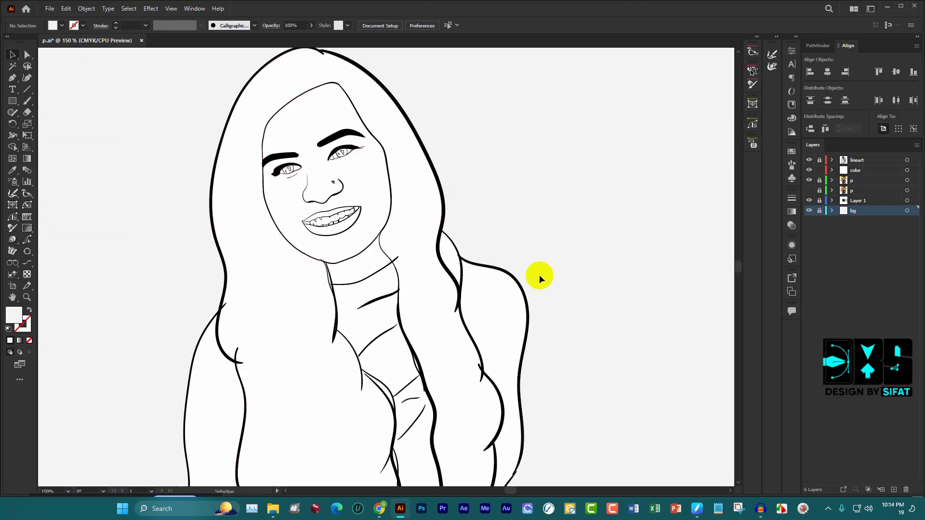
click(859, 173)
click(819, 170)
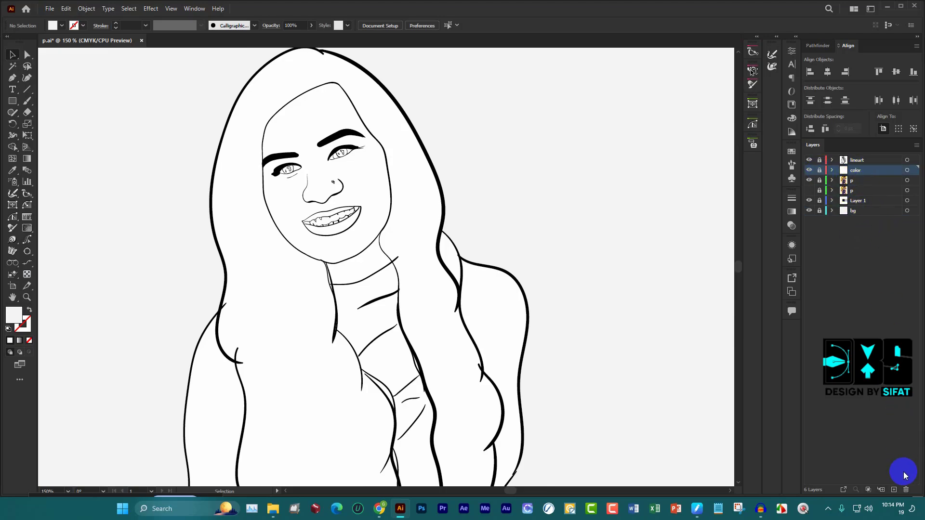
click(894, 490)
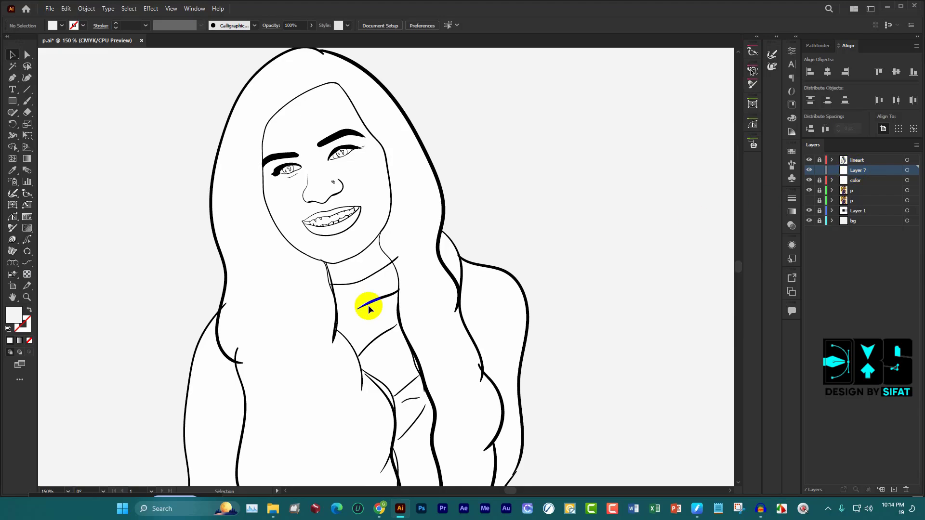
key(ctrl+0)
Preview ABHI-SIR.png from the SWEET CANVAS folder in the photo viewer, then close it
click(272, 509)
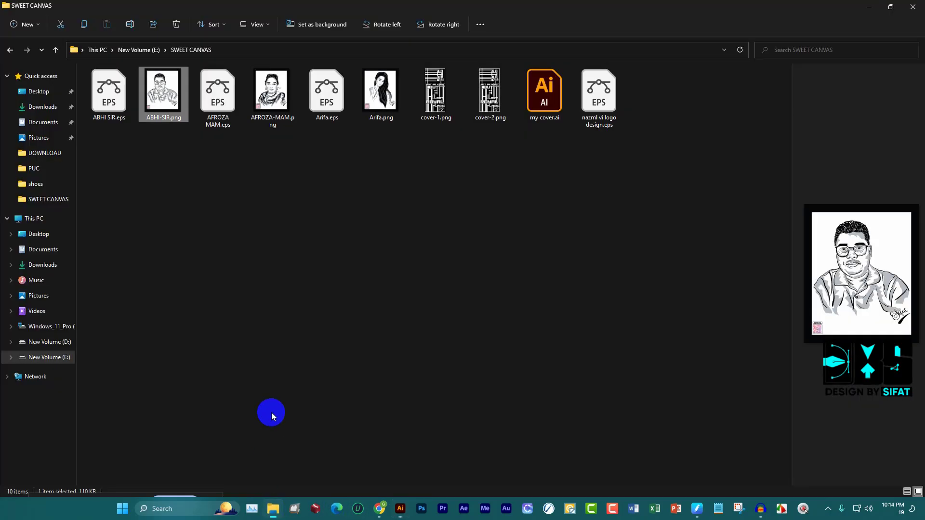
double_click(168, 94)
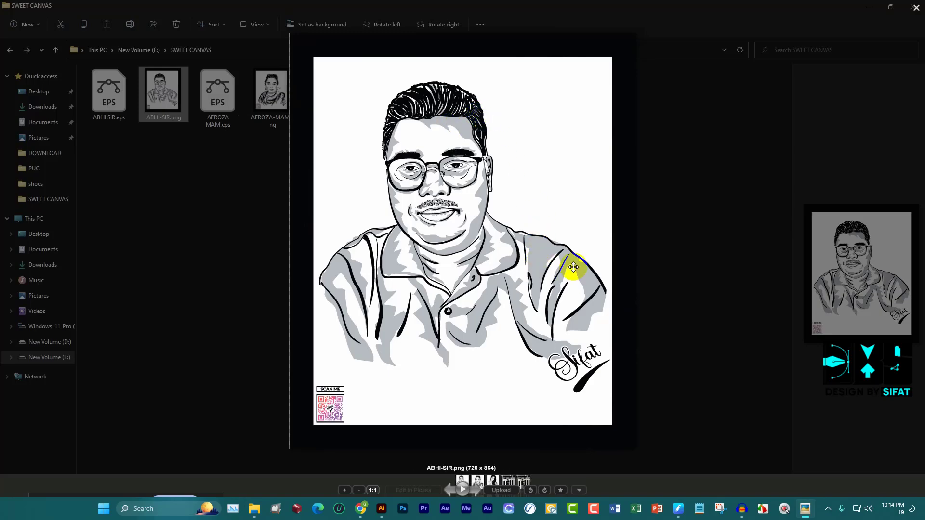
click(681, 164)
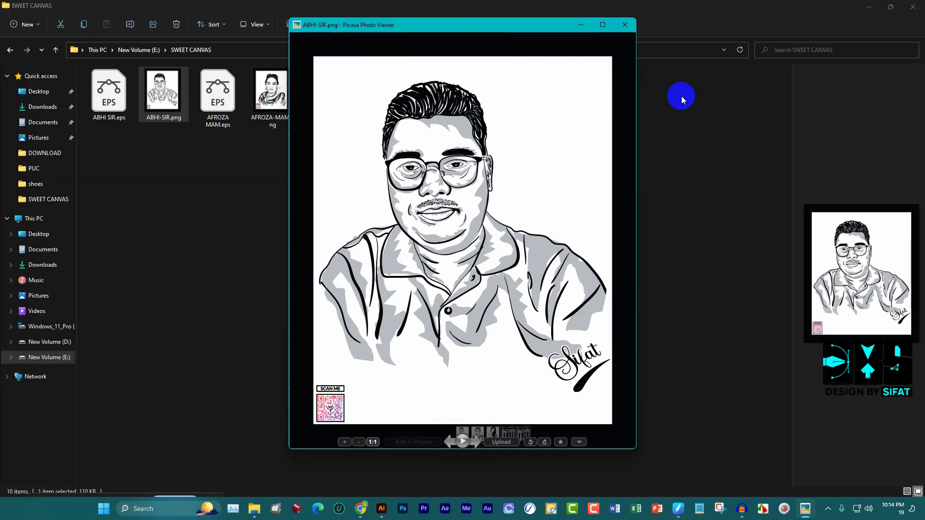
click(624, 24)
double_click(103, 91)
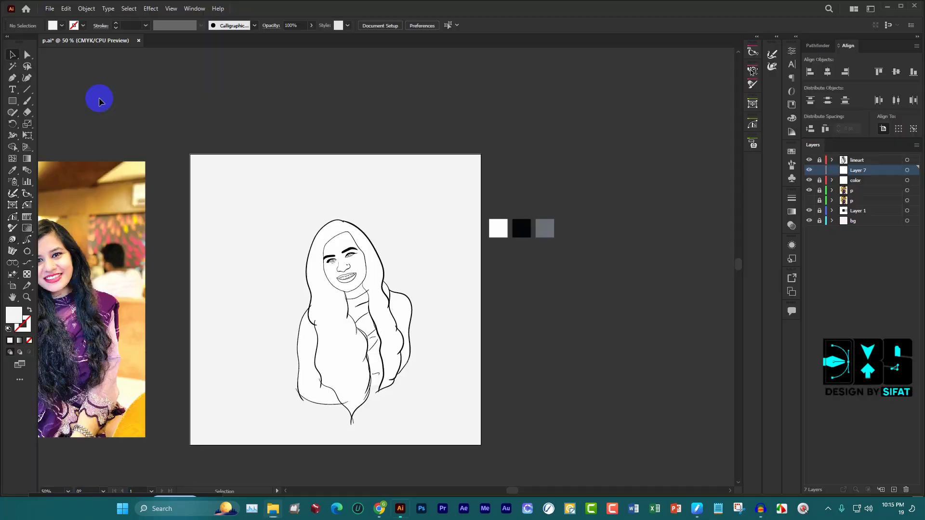
scroll(454, 213, up, 3)
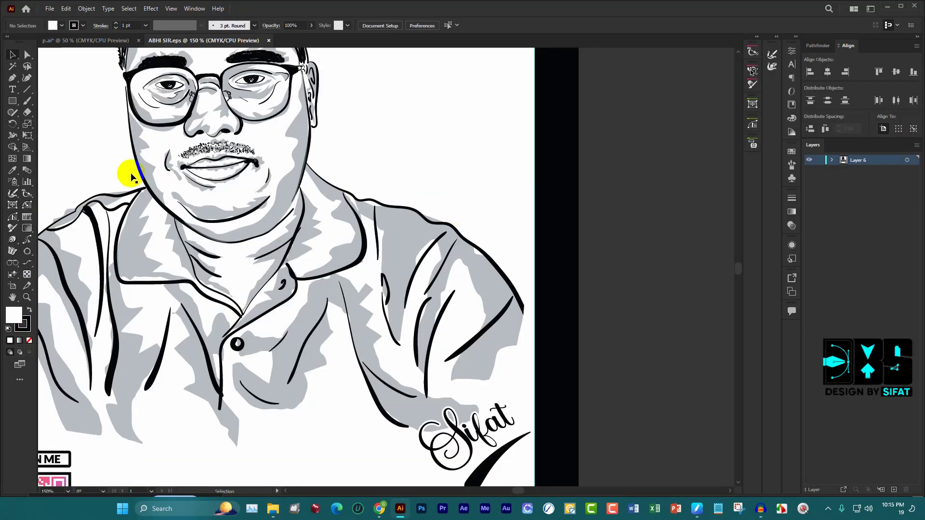
click(12, 101)
drag(637, 162, 699, 266)
key(i)
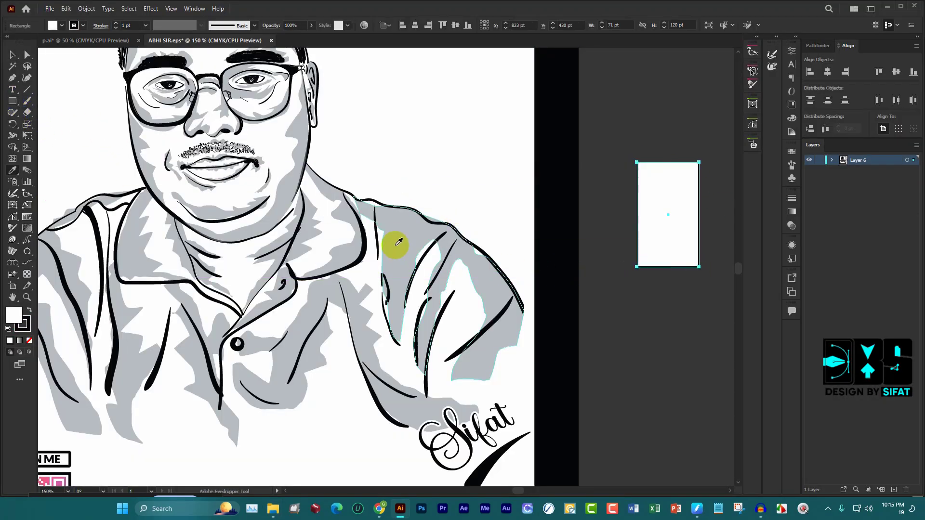
click(393, 237)
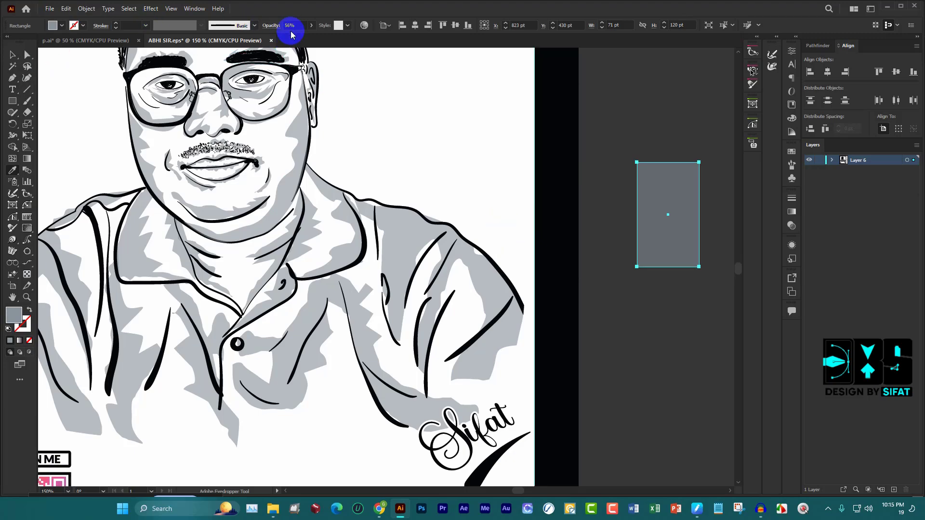
scroll(284, 128, up, 2)
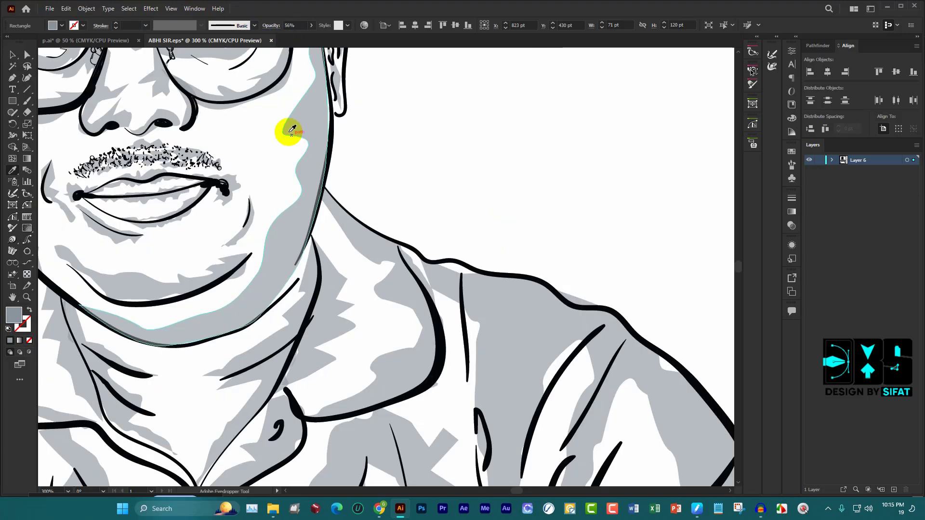
click(271, 41)
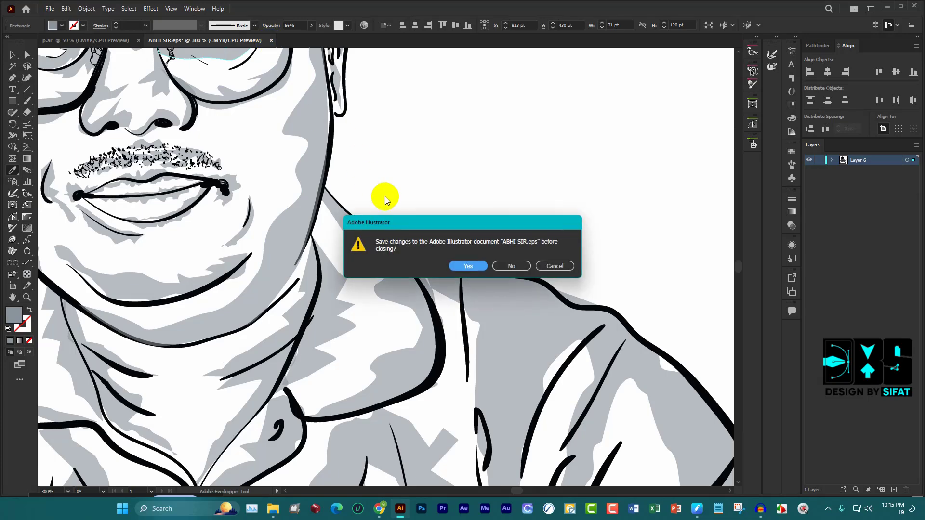
click(511, 265)
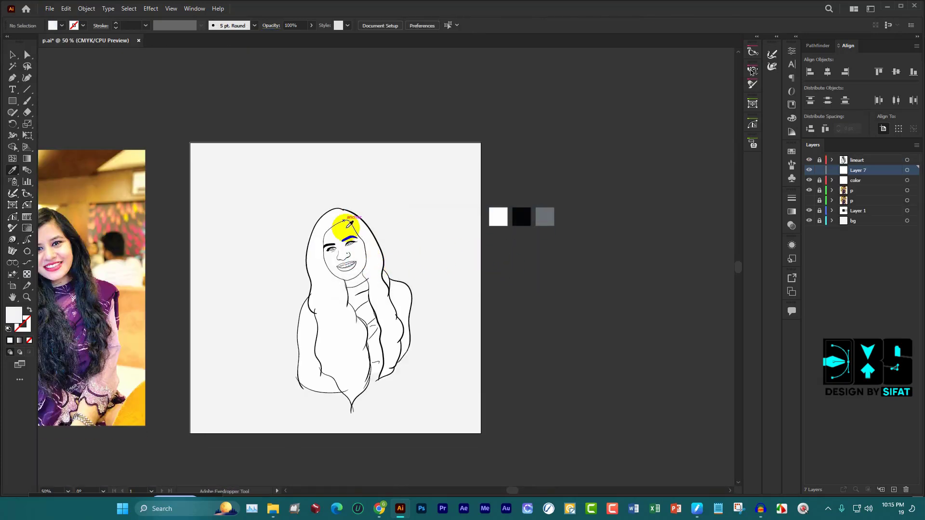
Sample the grey swatch beside the artboard as the fill colour
scroll(434, 188, down, 3)
scroll(453, 193, up, 2)
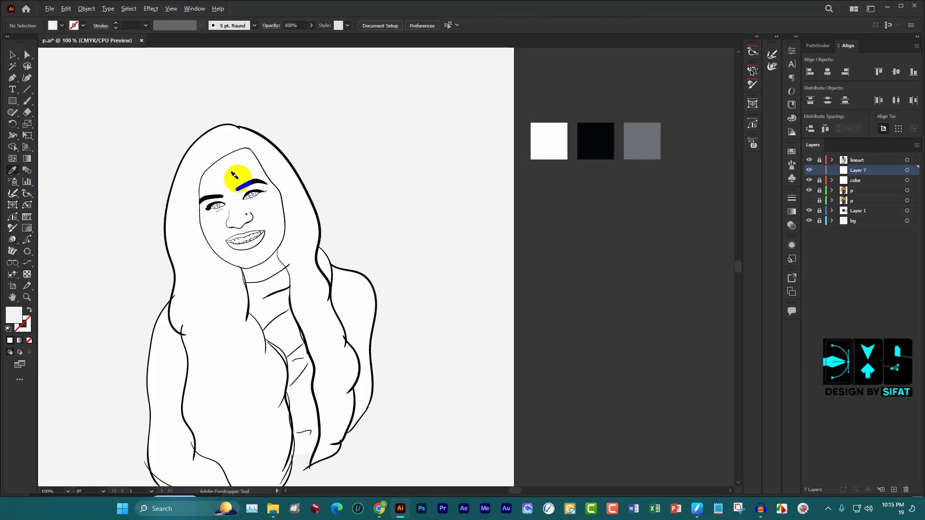
scroll(242, 165, up, 2)
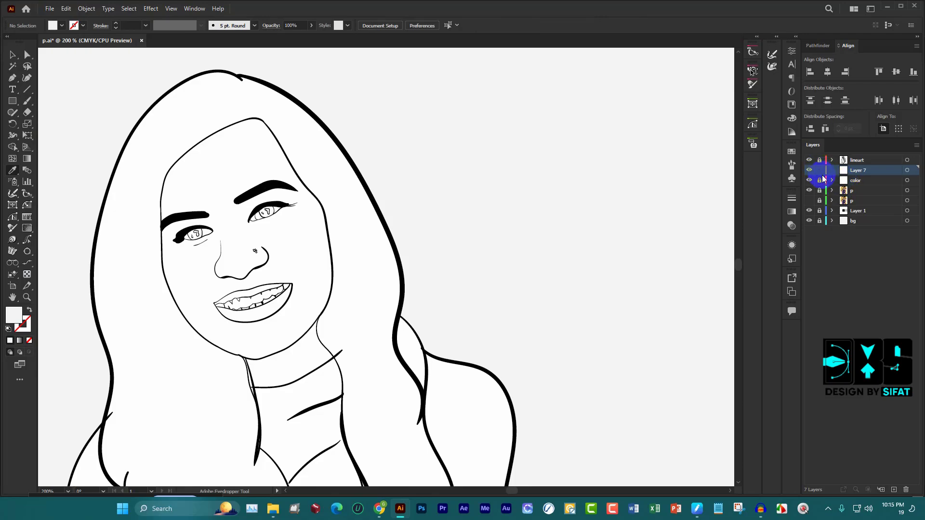
scroll(456, 200, down, 3)
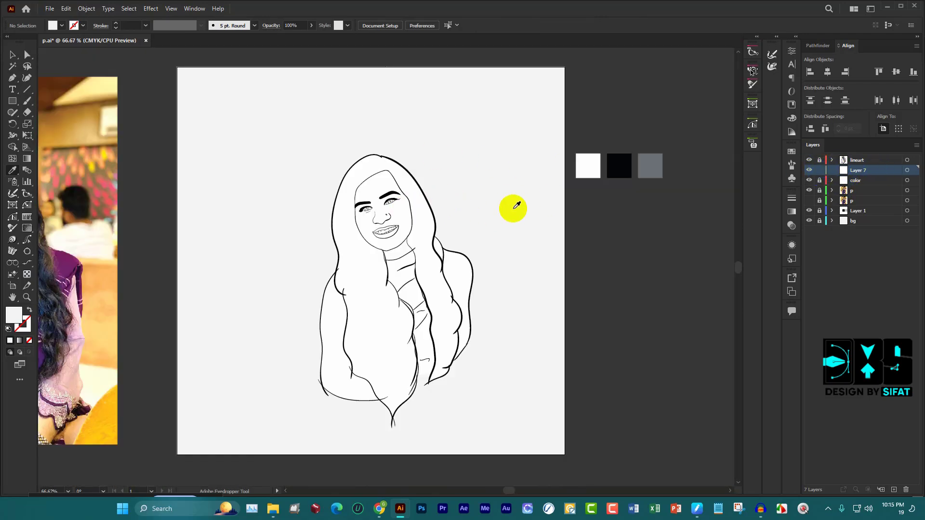
click(640, 174)
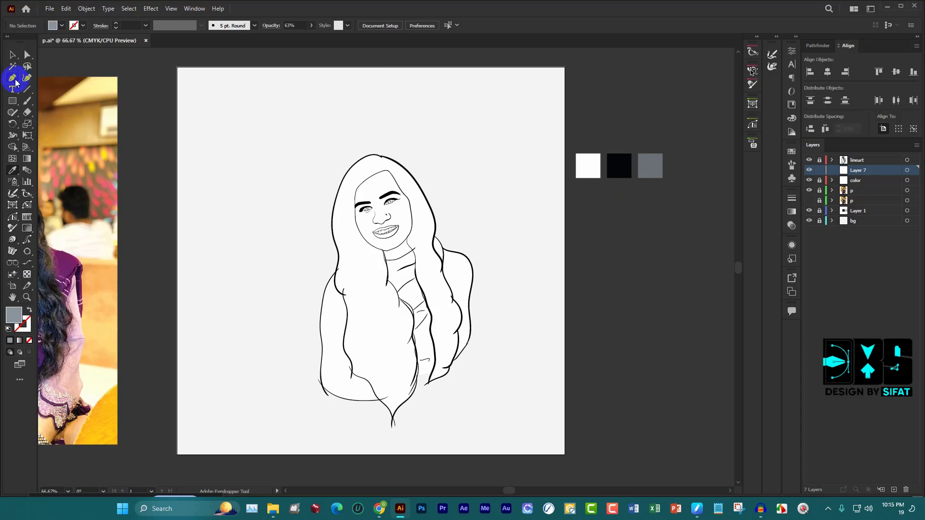
Undo the path started at the eyebrow and bring up the open Chrome windows
scroll(434, 202, up, 2)
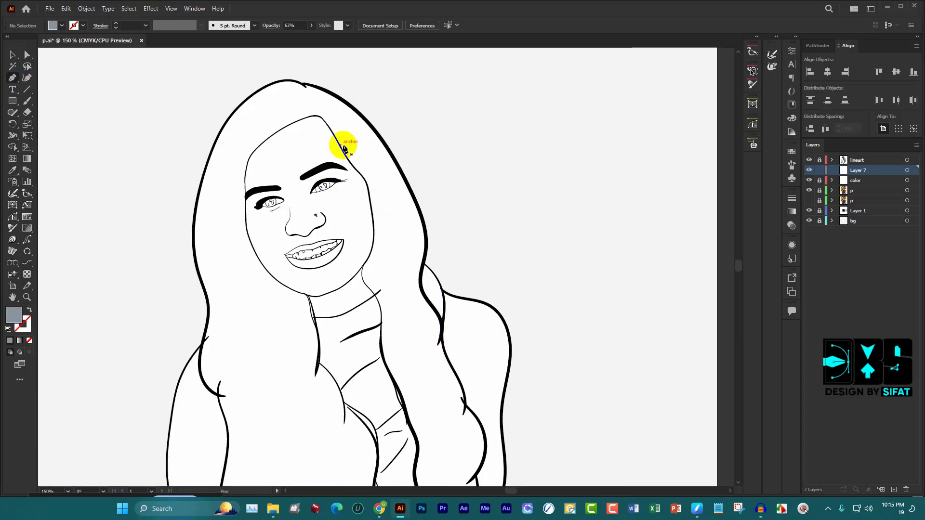
scroll(332, 139, up, 1)
scroll(304, 96, down, 1)
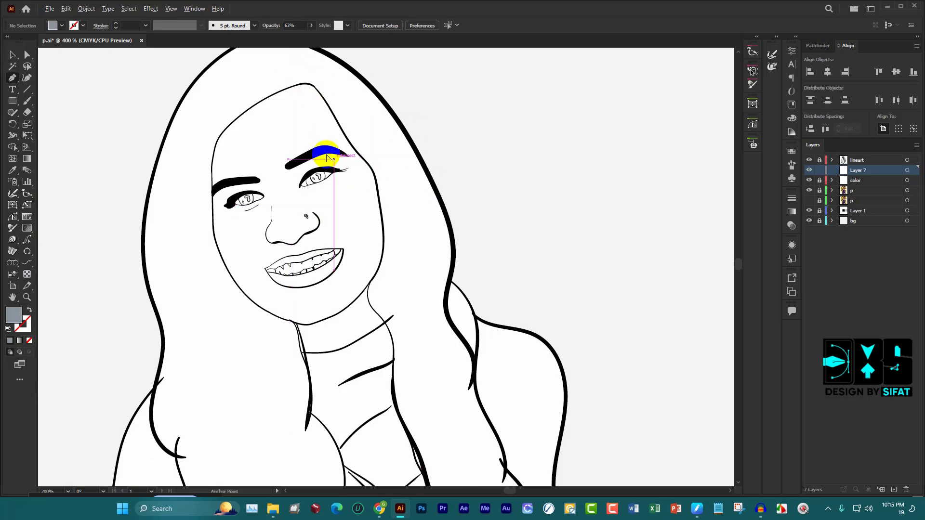
scroll(319, 149, up, 2)
scroll(321, 150, up, 1)
scroll(320, 154, down, 2)
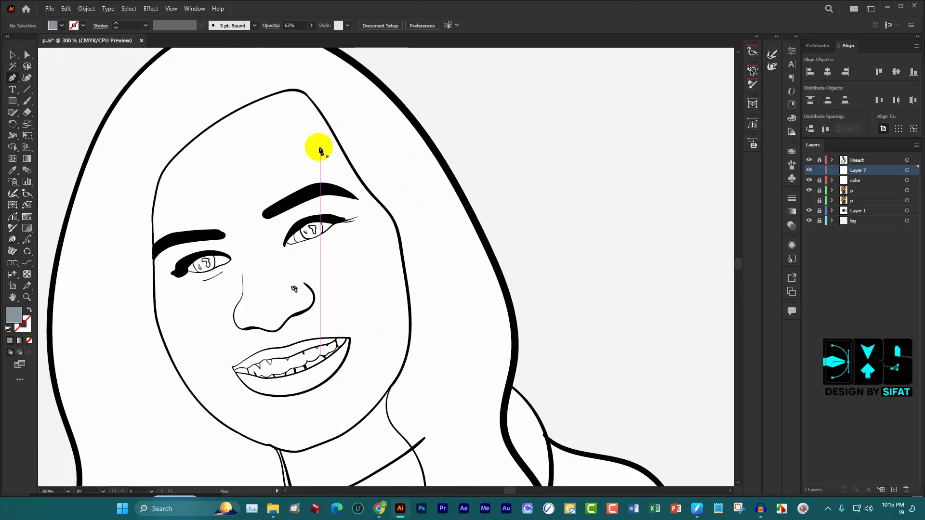
scroll(316, 145, up, 1)
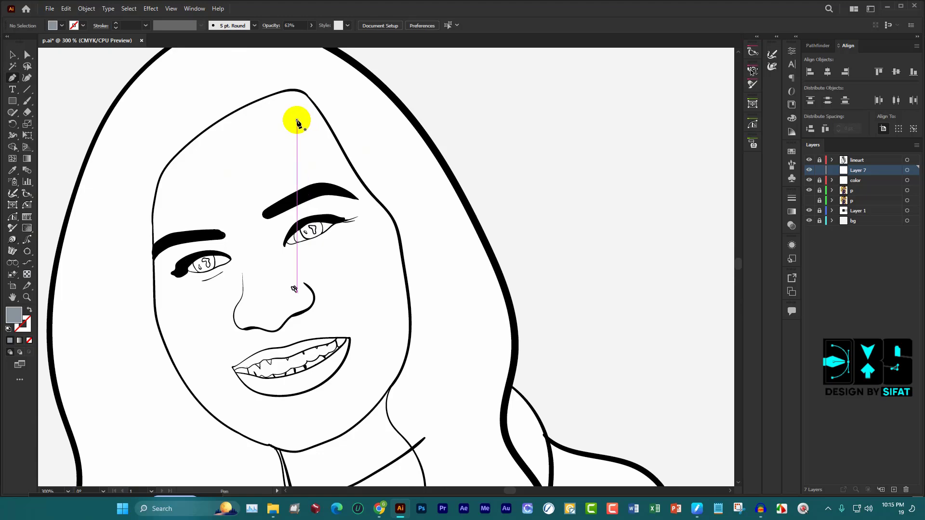
key(ctrl+z)
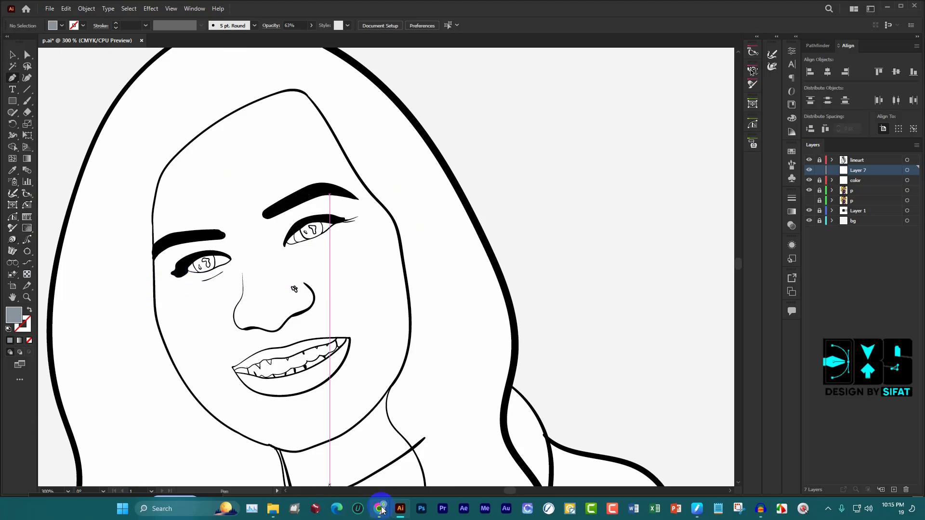
click(308, 457)
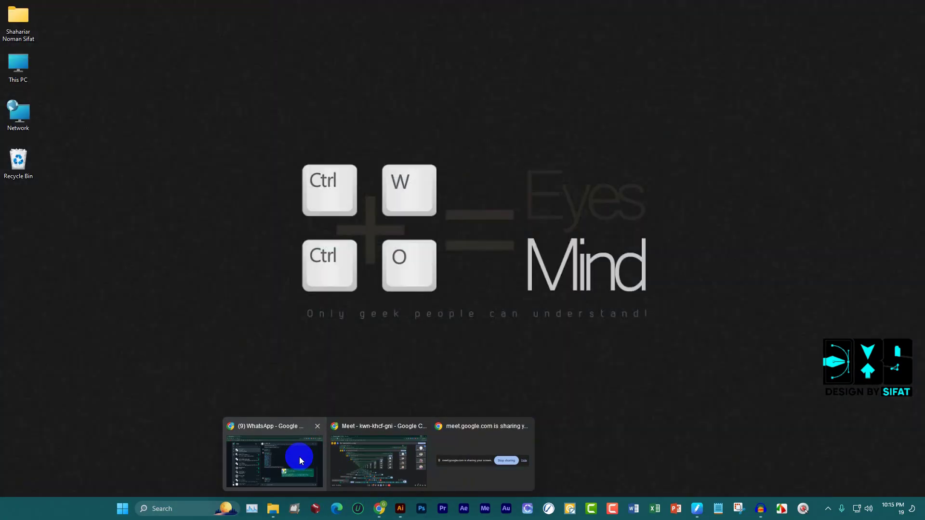
Search Google Images for 'light to shadow face' in a new tab
click(300, 457)
click(191, 4)
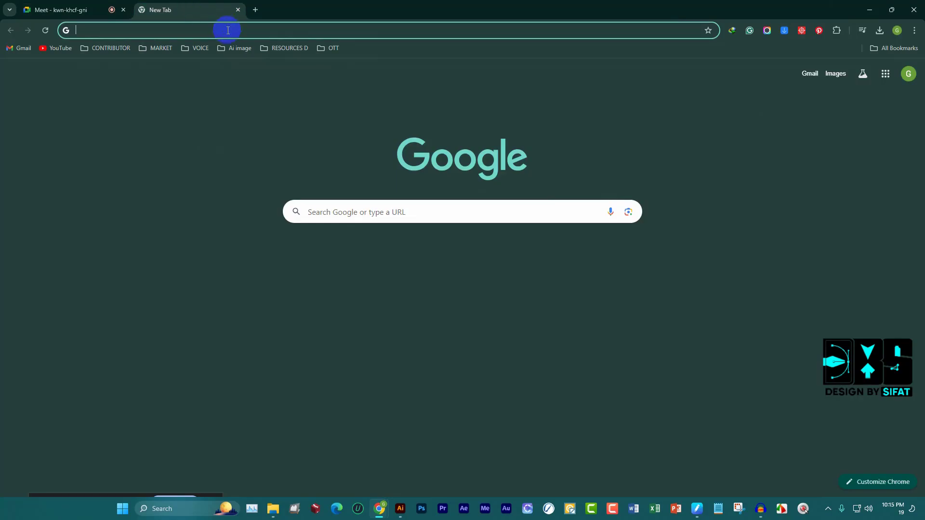
click(228, 30)
text(ligh)
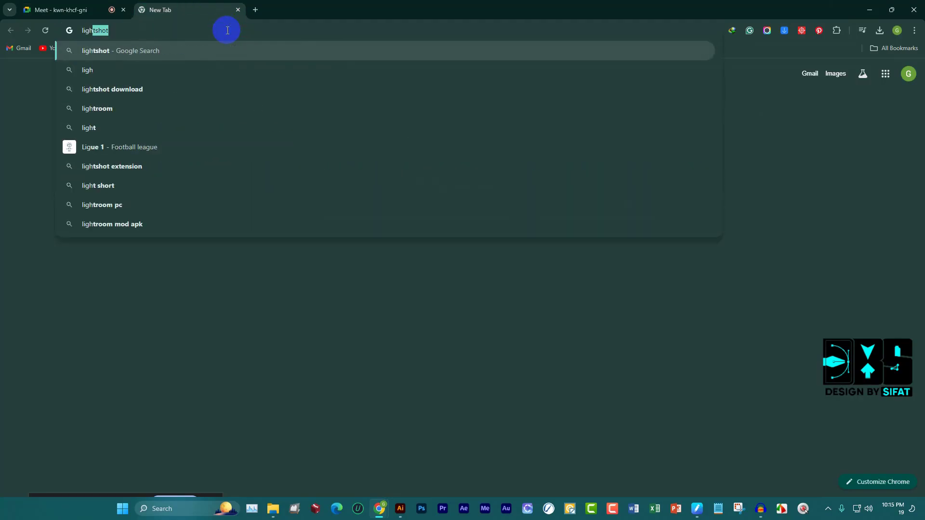
text(t to shjadow fac)
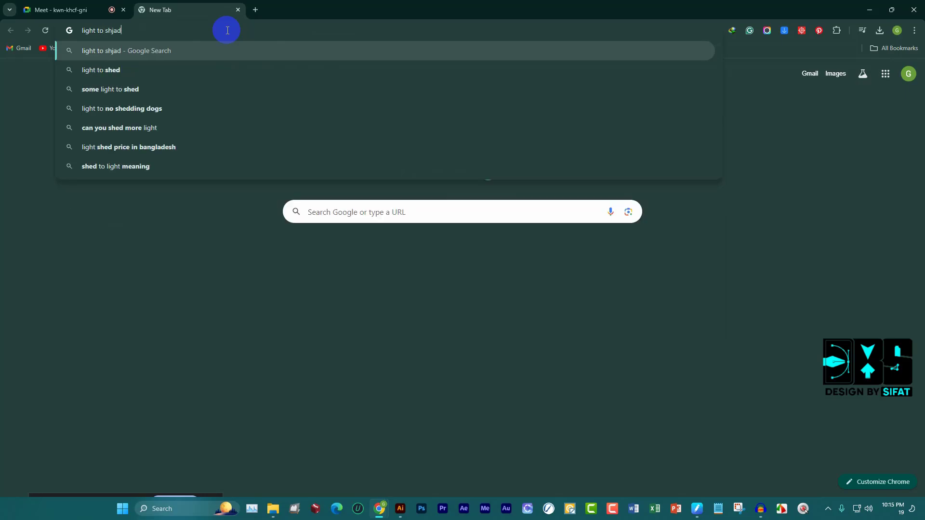
text(e)
key(Return)
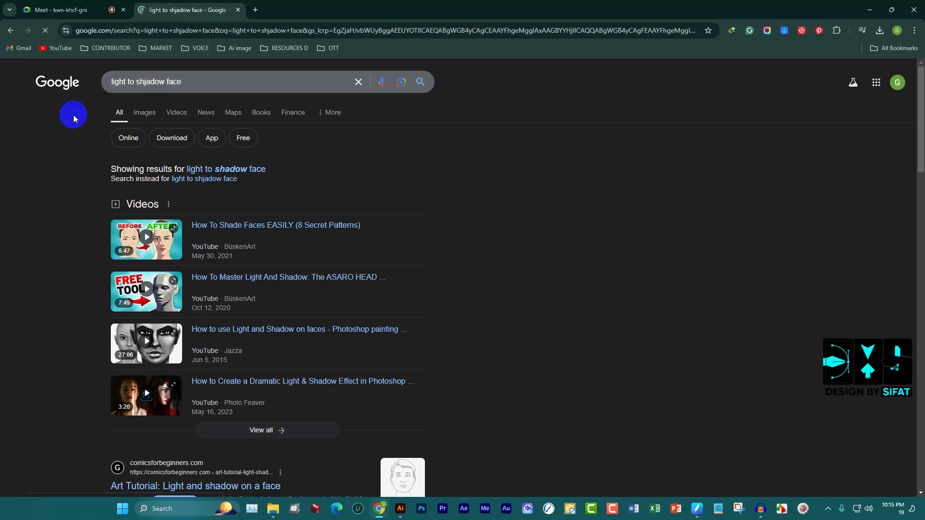
click(207, 169)
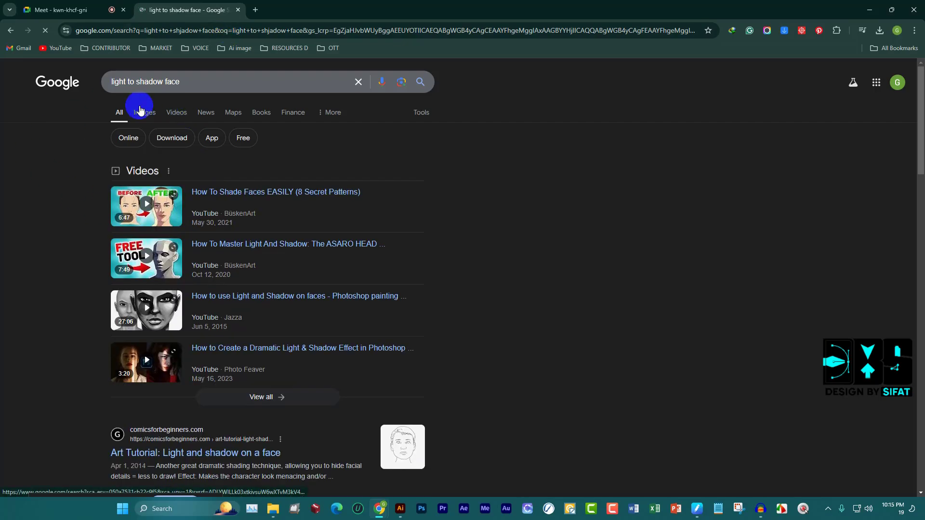
click(140, 110)
Preview the Light and Shadow practice sheet and compare it with the portrait artwork
click(144, 212)
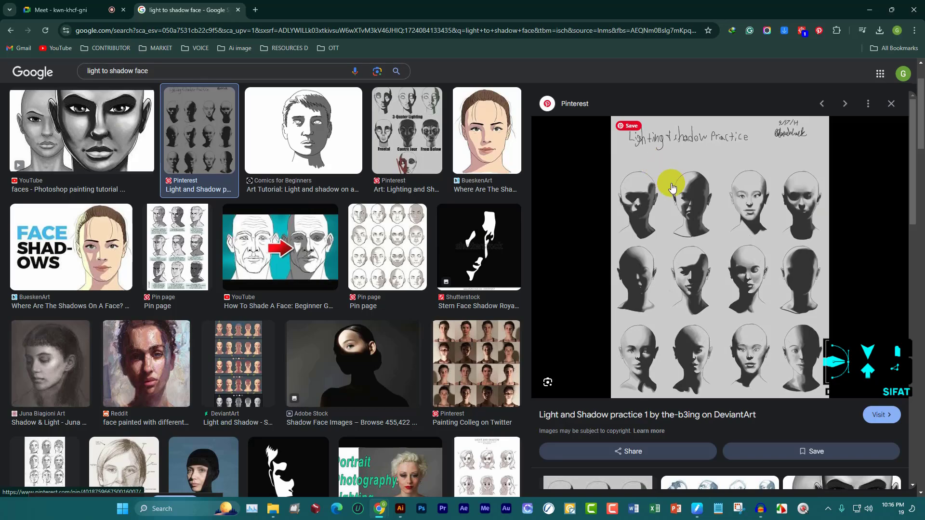
click(701, 185)
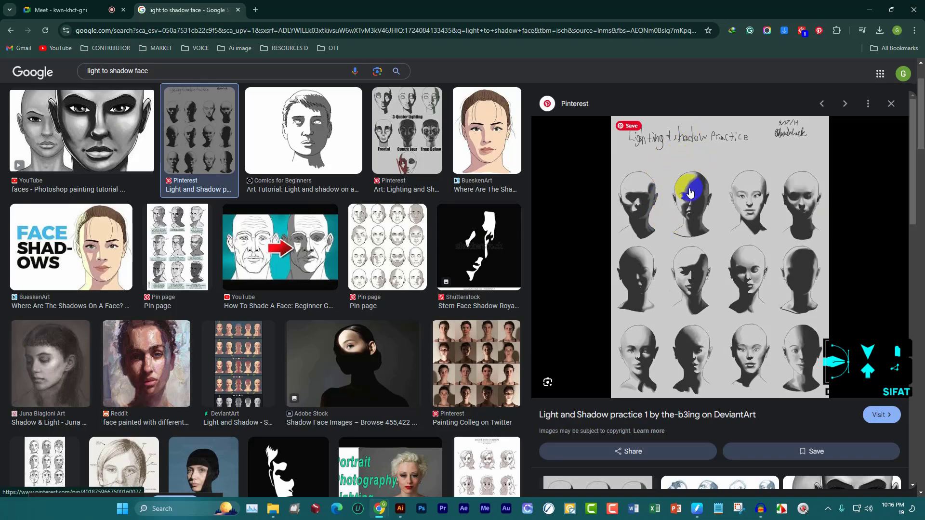
click(687, 223)
click(704, 181)
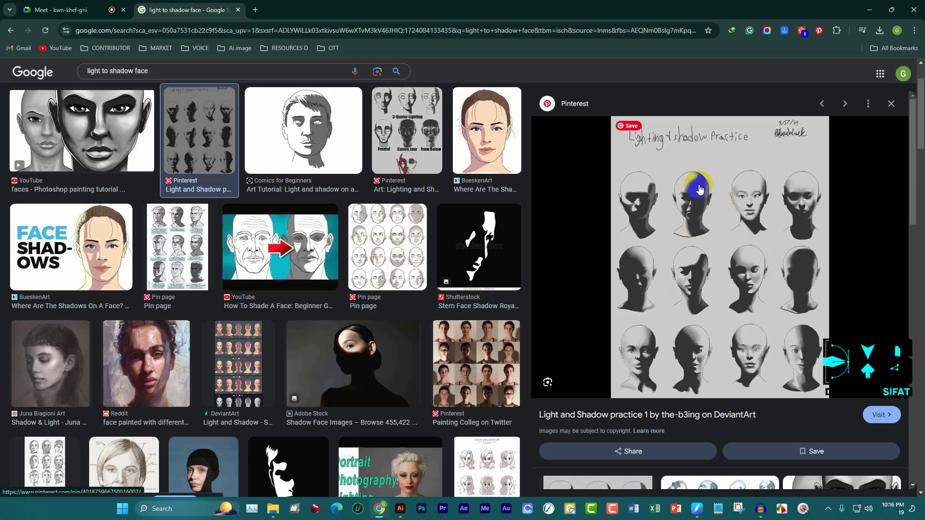
click(692, 226)
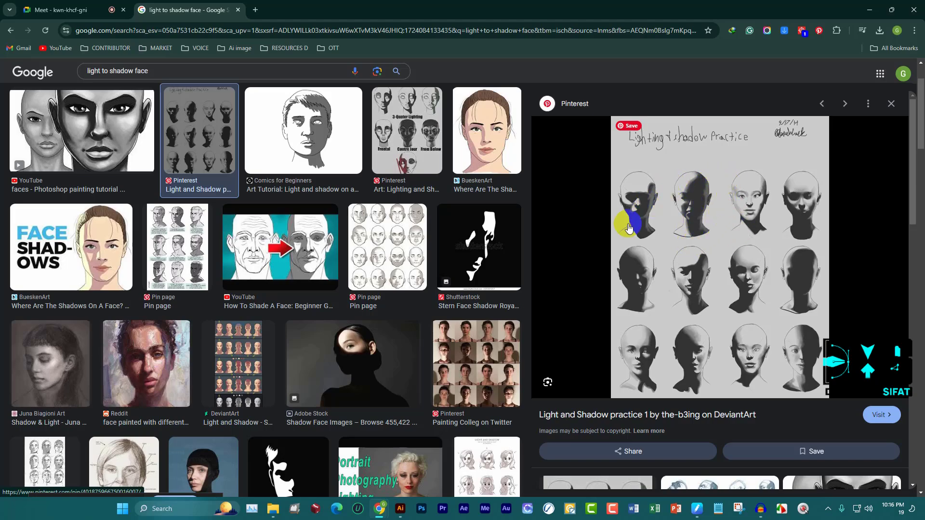
click(529, 272)
click(400, 509)
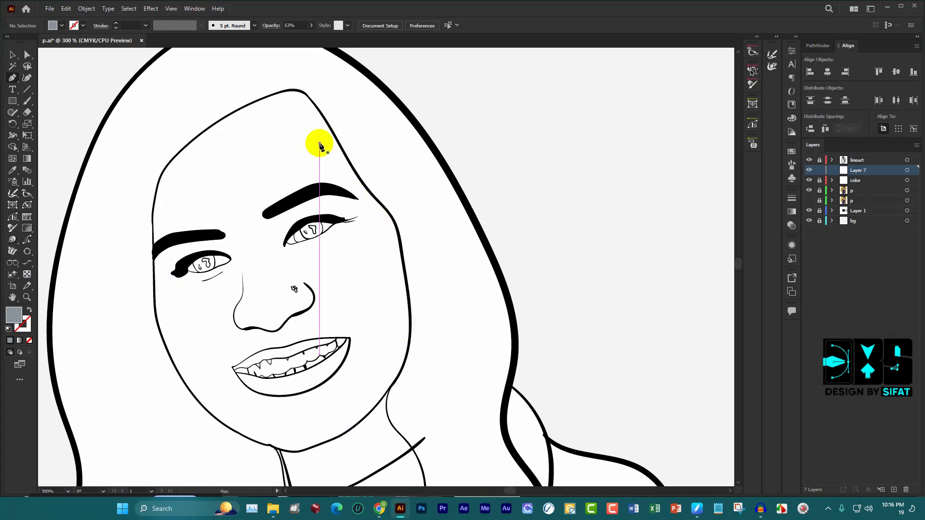
click(832, 8)
click(888, 10)
mouse_move(387, 246)
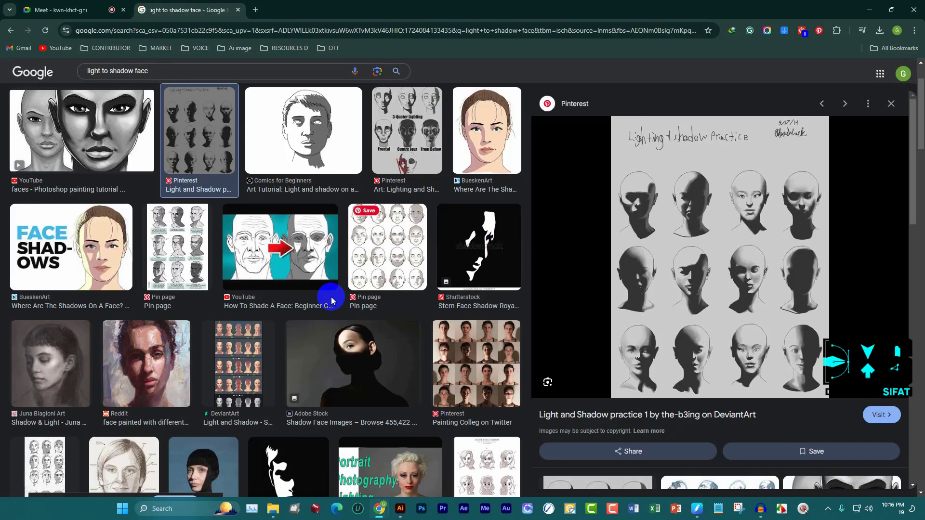
Preview the Stern Face Shadow image and the related Man Face Side Shadow image
click(501, 245)
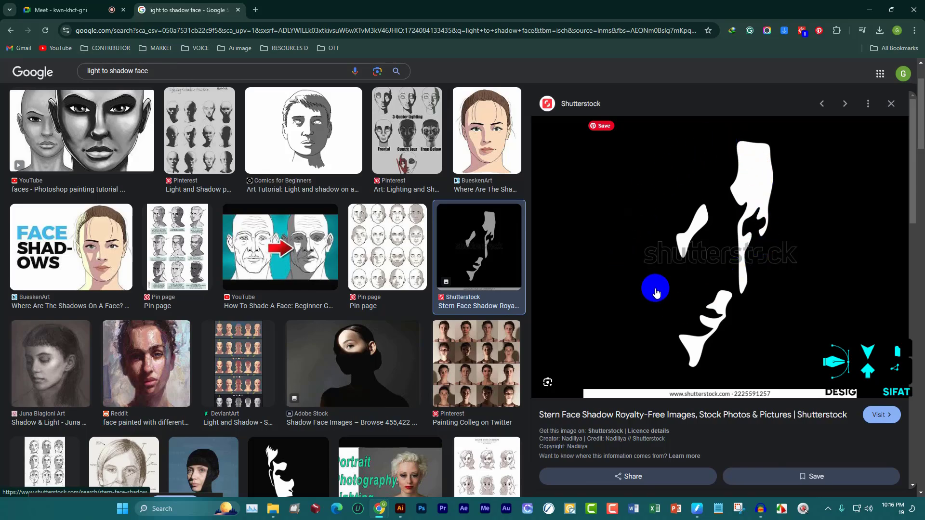
scroll(681, 285, down, 4)
scroll(633, 204, down, 4)
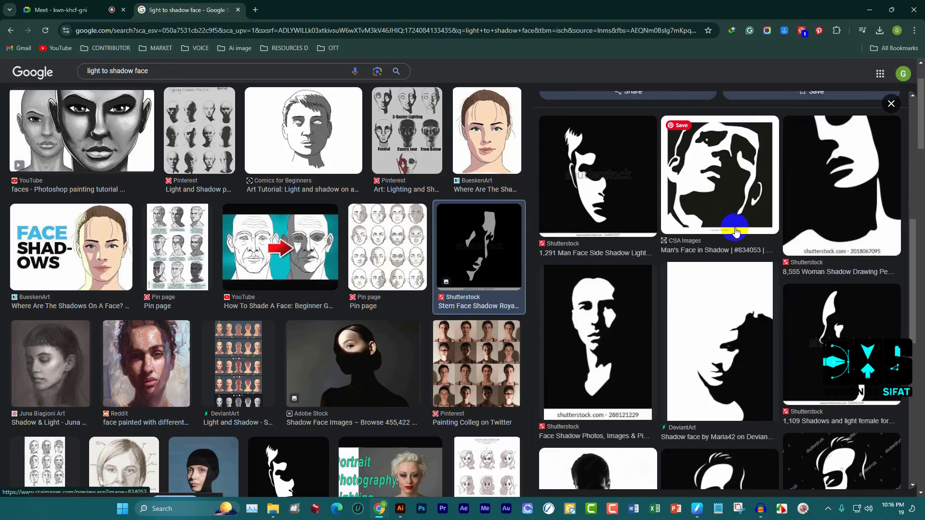
click(599, 177)
scroll(725, 289, down, 4)
scroll(726, 270, down, 3)
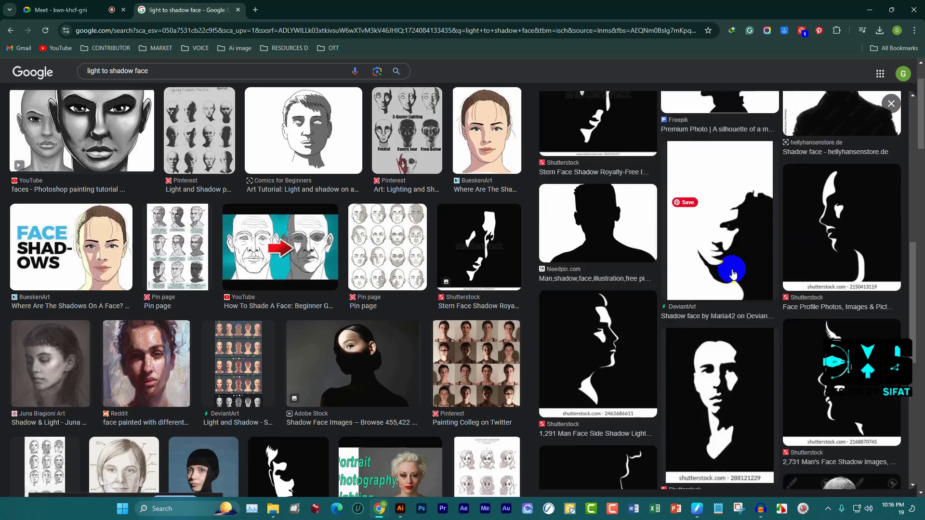
scroll(726, 262, down, 3)
scroll(727, 259, down, 3)
scroll(713, 255, up, 5)
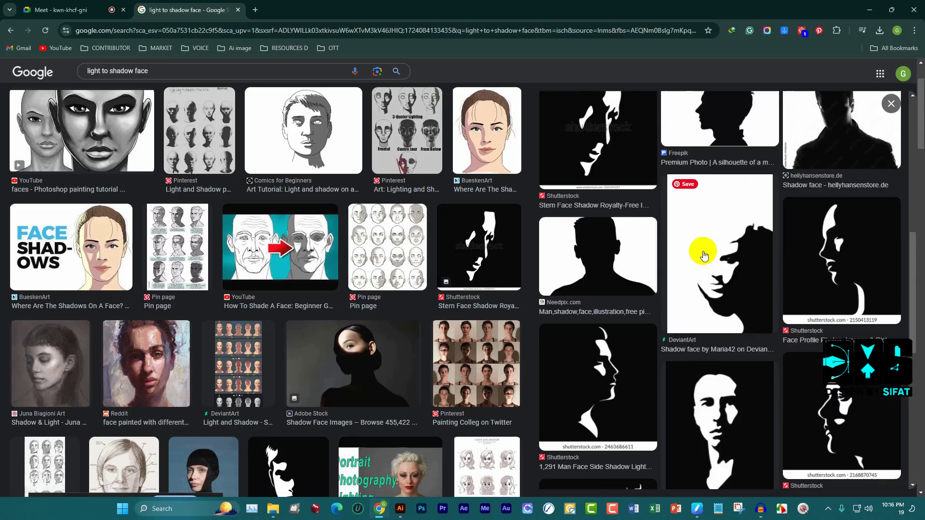
scroll(702, 252, up, 5)
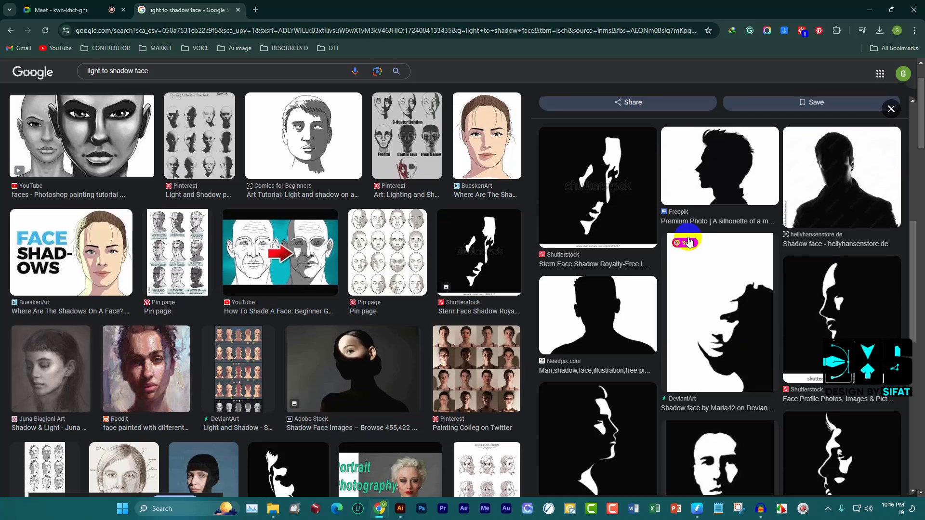
Reopen Stern Face Shadow, then open the CSA Images 'Man's Face in Shadow' preview
click(636, 212)
scroll(732, 283, down, 5)
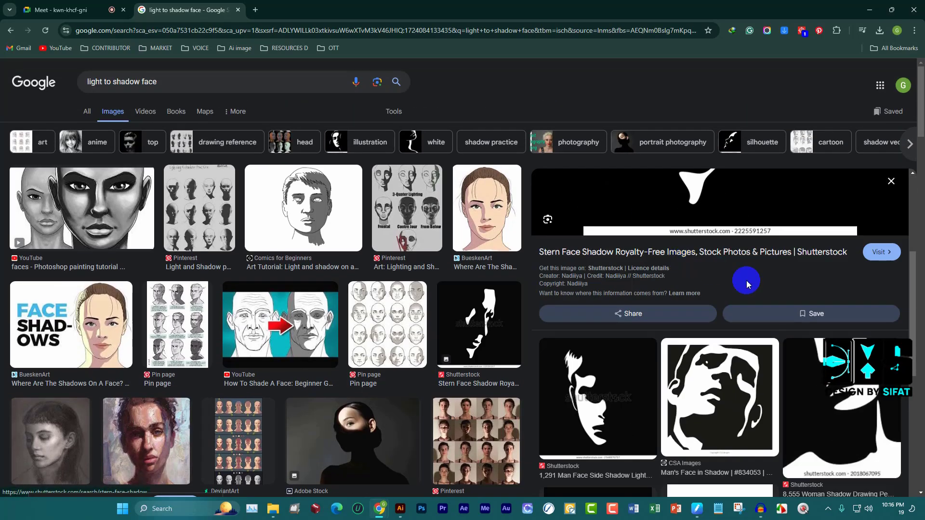
scroll(780, 309, down, 3)
click(720, 266)
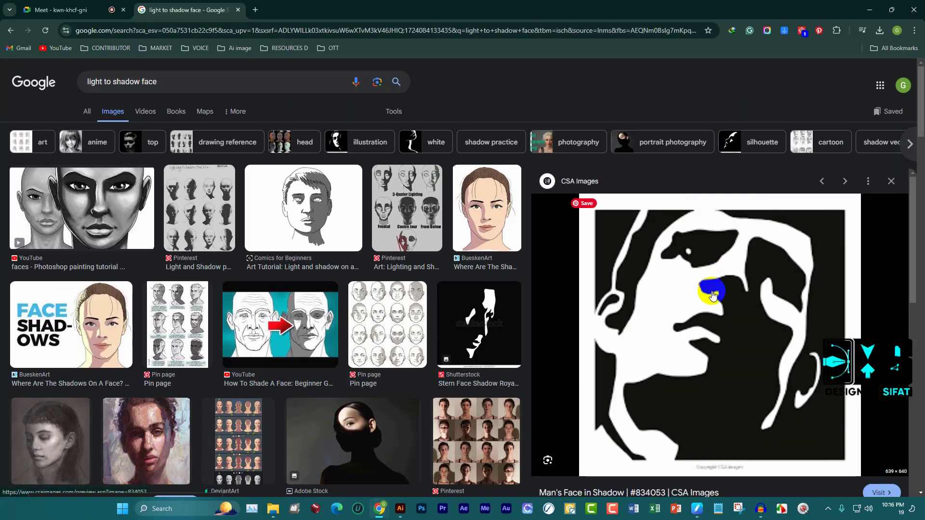
Zoom into the portrait's forehead and place the first Pen anchor on the hairline
click(400, 508)
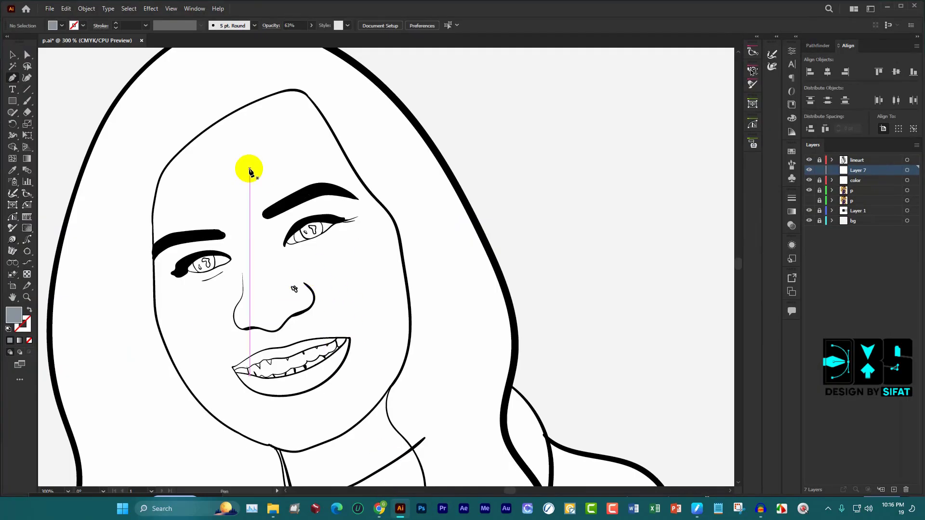
scroll(250, 171, up, 2)
scroll(316, 140, up, 2)
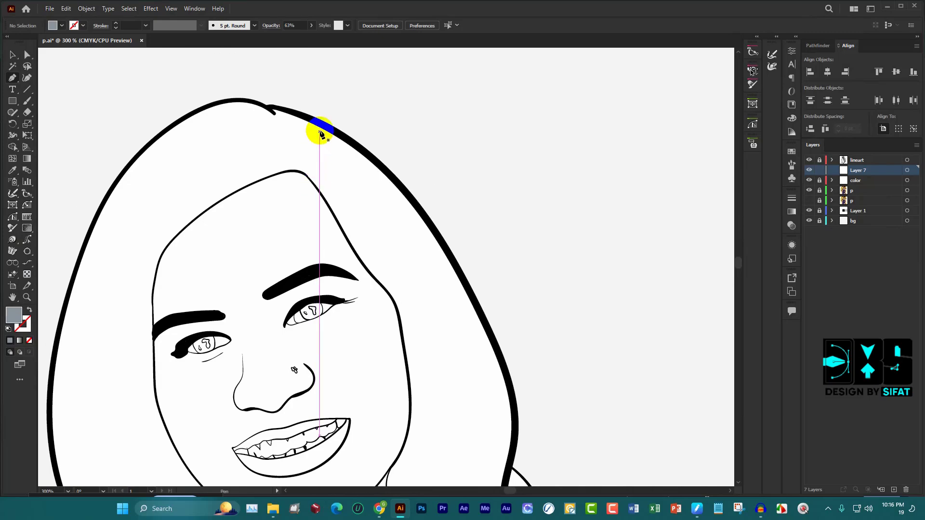
scroll(291, 101, up, 2)
scroll(265, 134, up, 1)
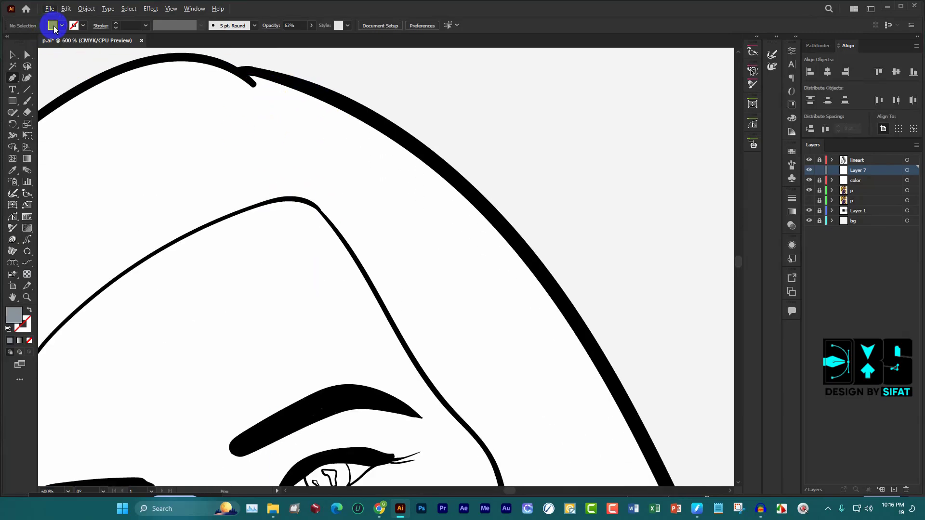
scroll(251, 139, down, 1)
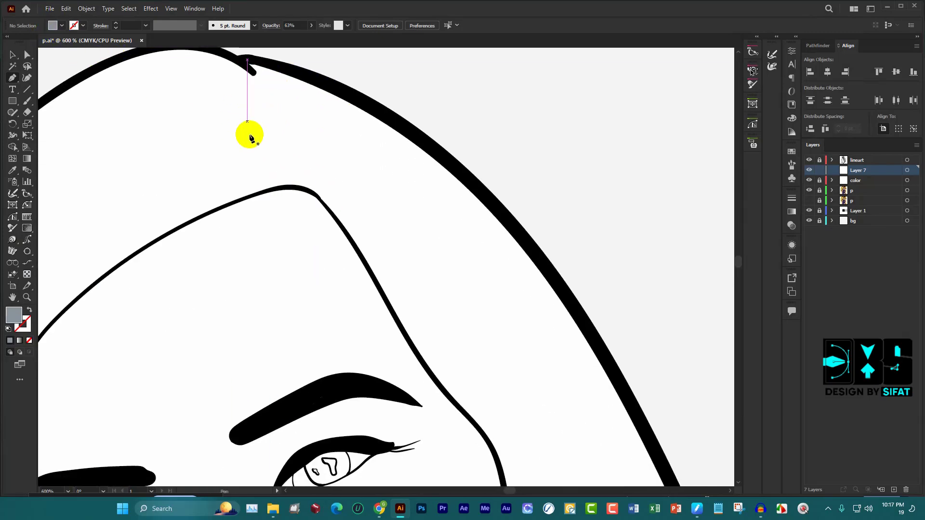
scroll(251, 139, down, 1)
scroll(263, 141, down, 1)
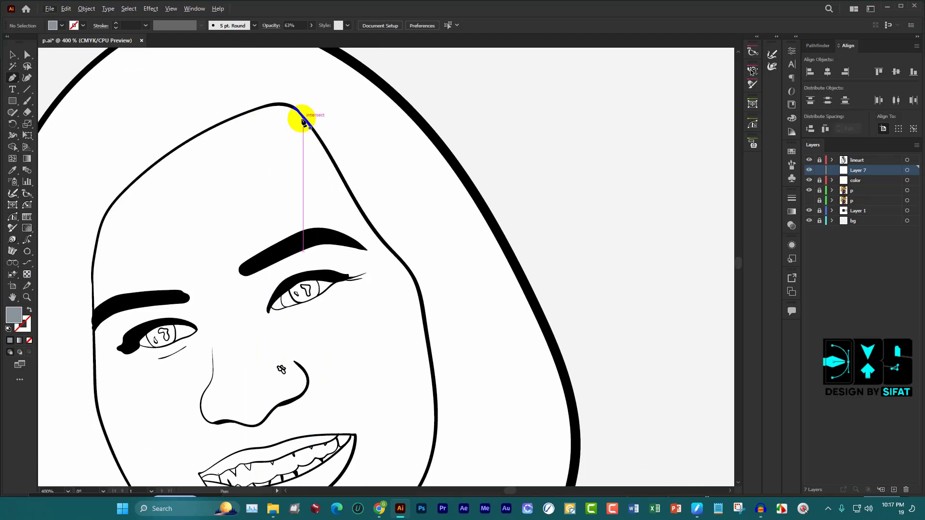
scroll(299, 117, down, 2)
scroll(296, 104, up, 1)
click(298, 104)
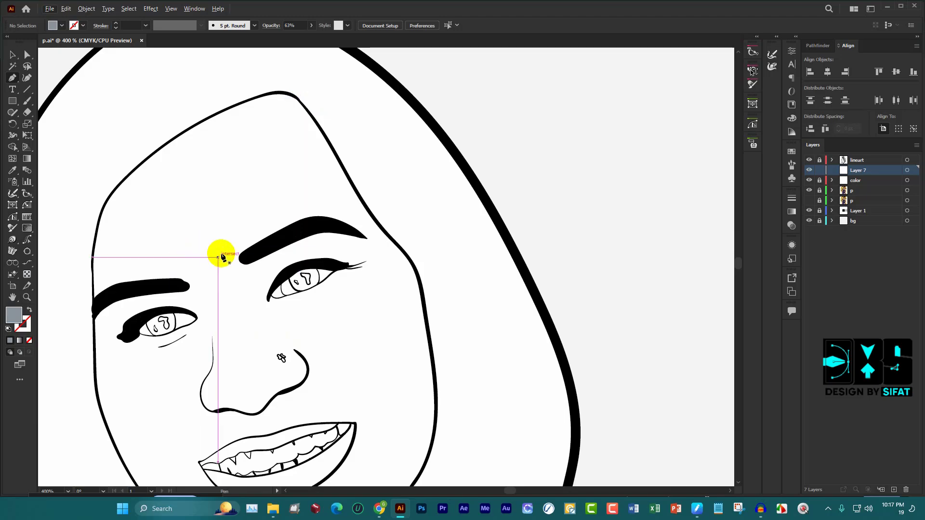
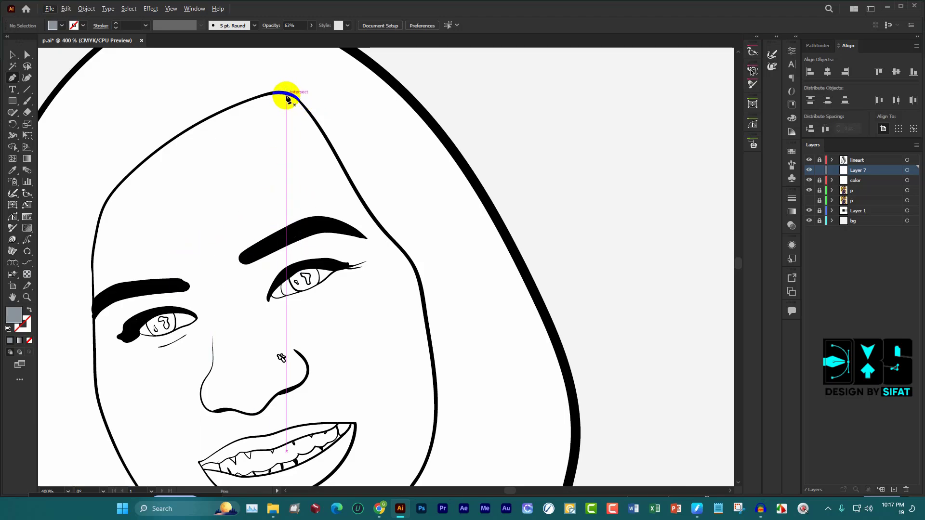
Unlock the color layer and cancel the unfinished eyebrow stroke
click(821, 181)
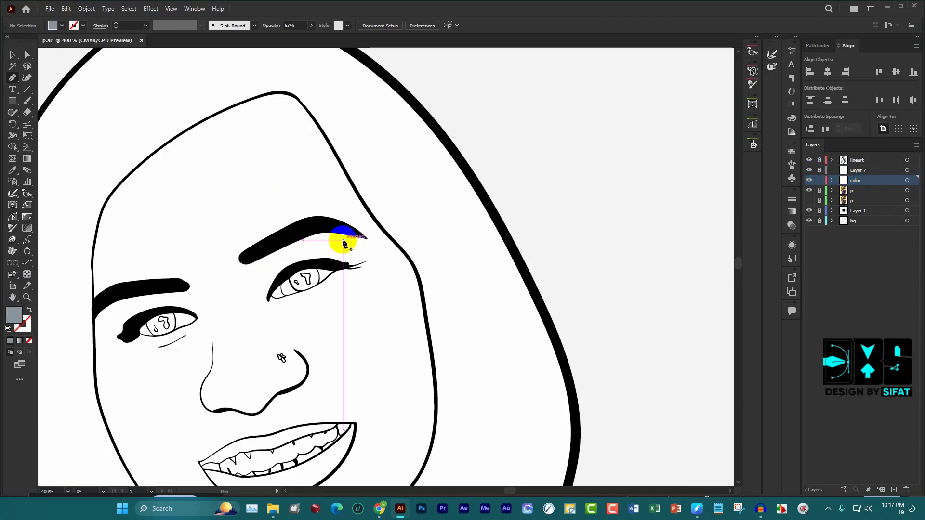
click(374, 247)
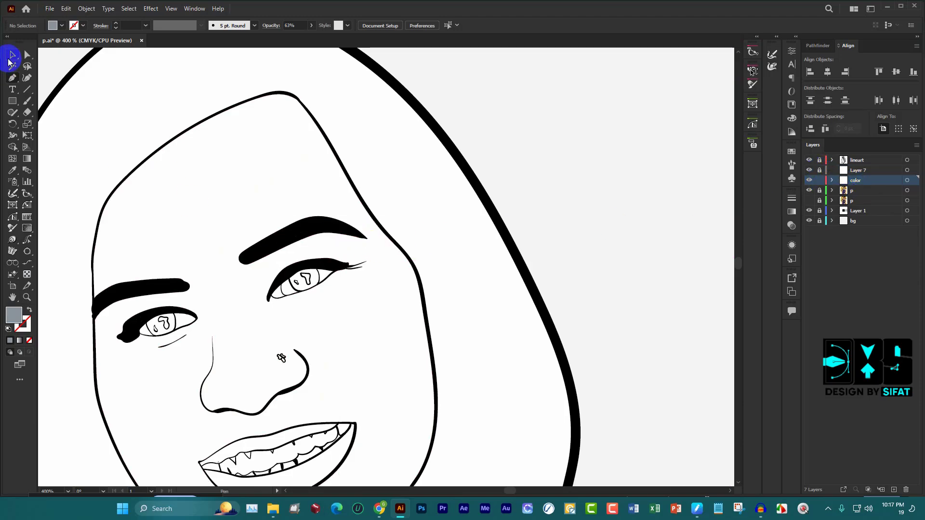
click(12, 55)
scroll(313, 278, up, 4)
scroll(318, 281, up, 2)
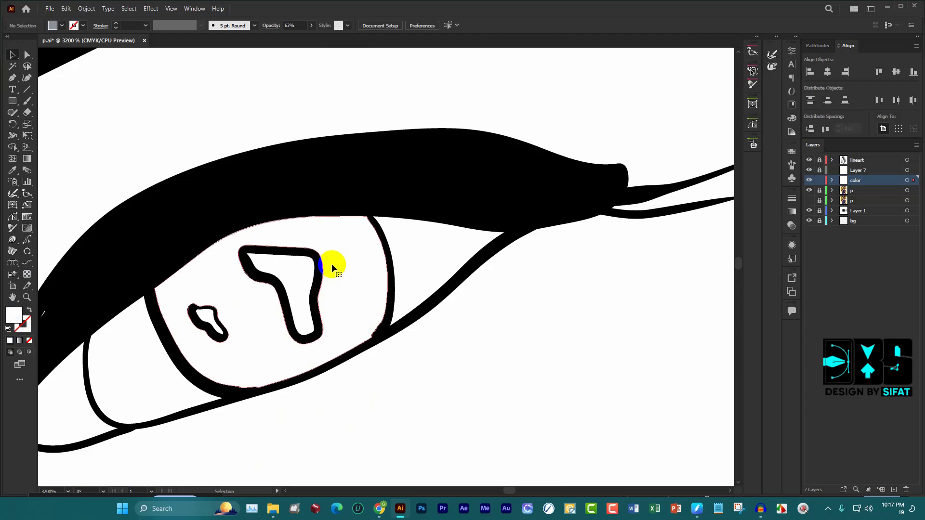
Select the first eye's iris compound path
click(332, 265)
key(i)
click(413, 169)
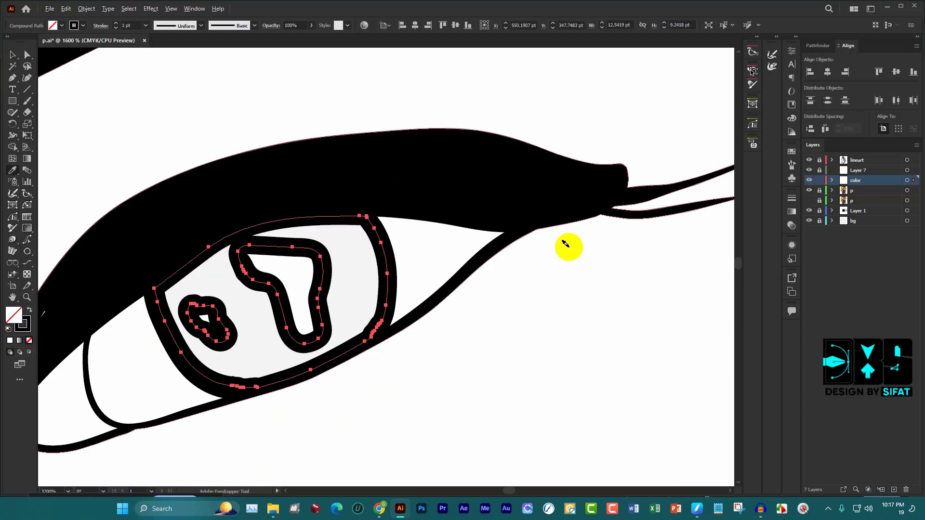
scroll(565, 244, down, 2)
click(548, 237)
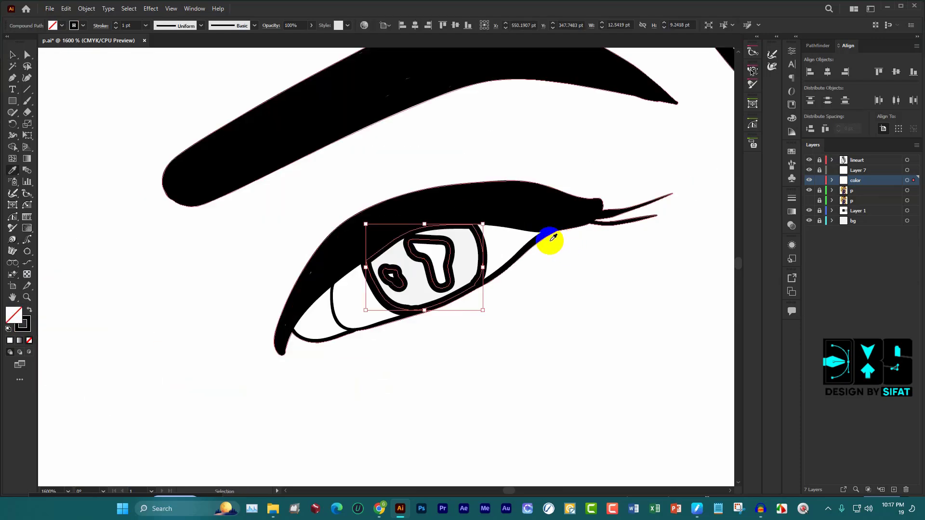
click(363, 248)
scroll(363, 247, up, 3)
click(510, 273)
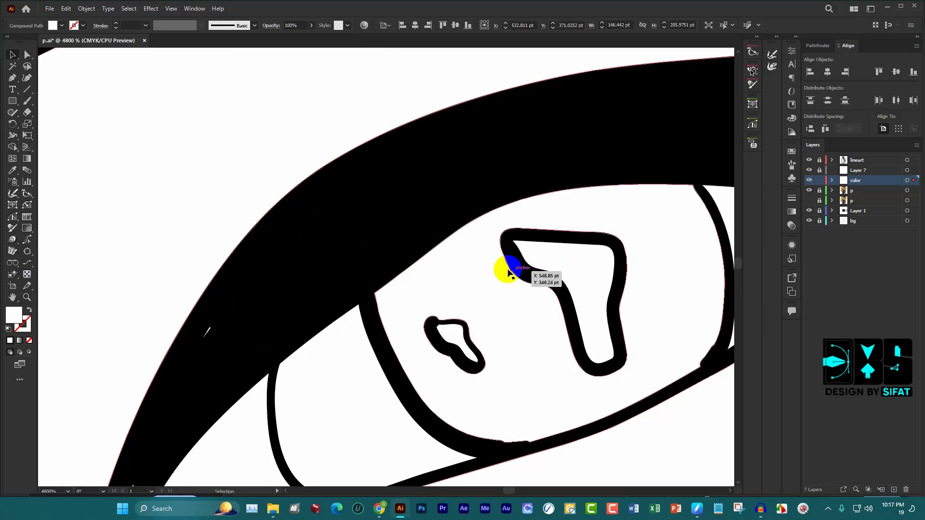
click(461, 307)
Fill the first iris solid black, keeping its highlights white
key(i)
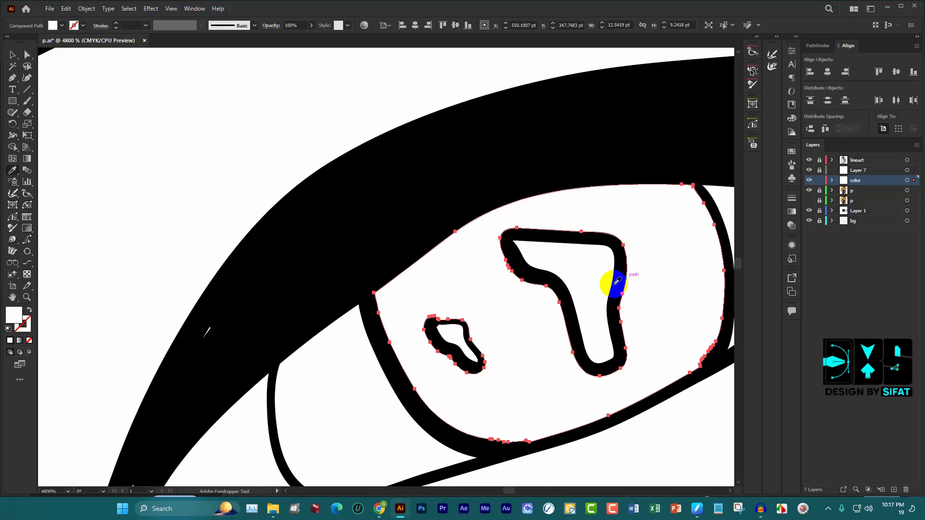
click(53, 26)
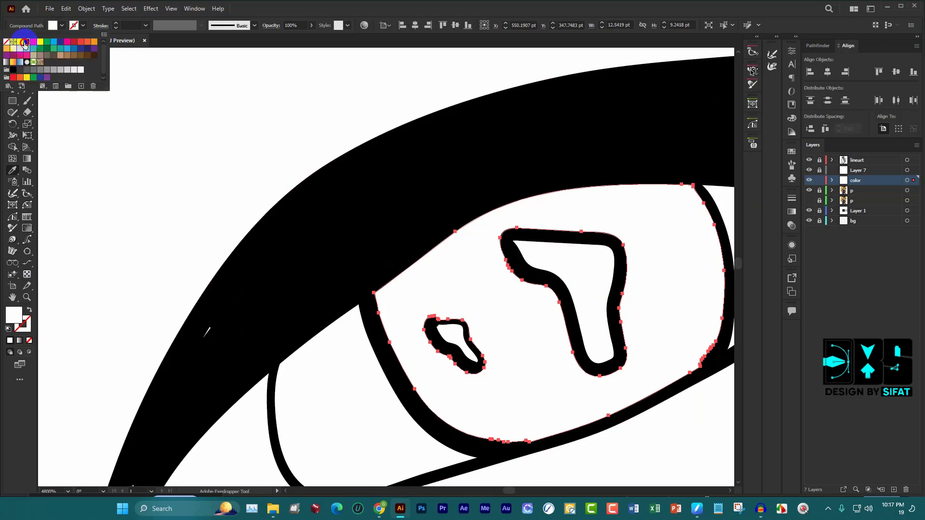
click(26, 42)
scroll(554, 149, down, 10)
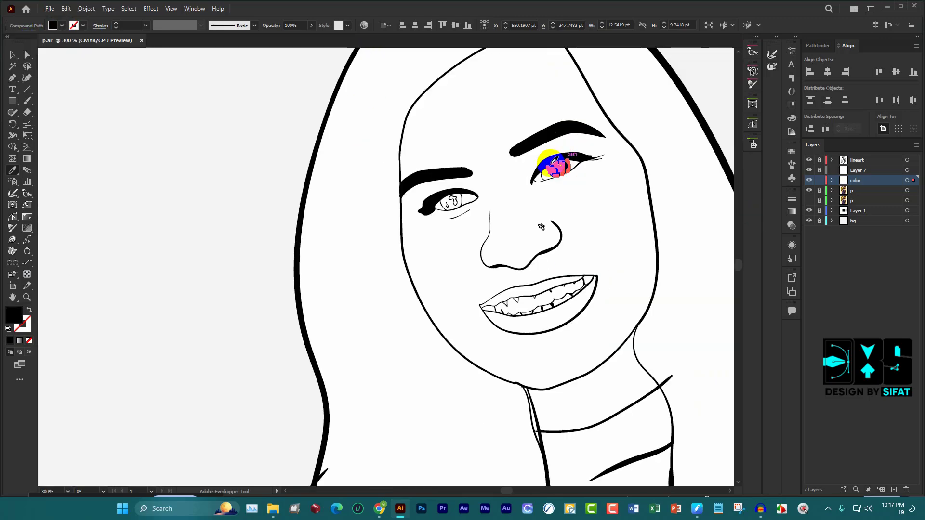
scroll(464, 194, up, 5)
Fill the other eye's iris black as well, then deselect
key(v)
scroll(524, 183, up, 4)
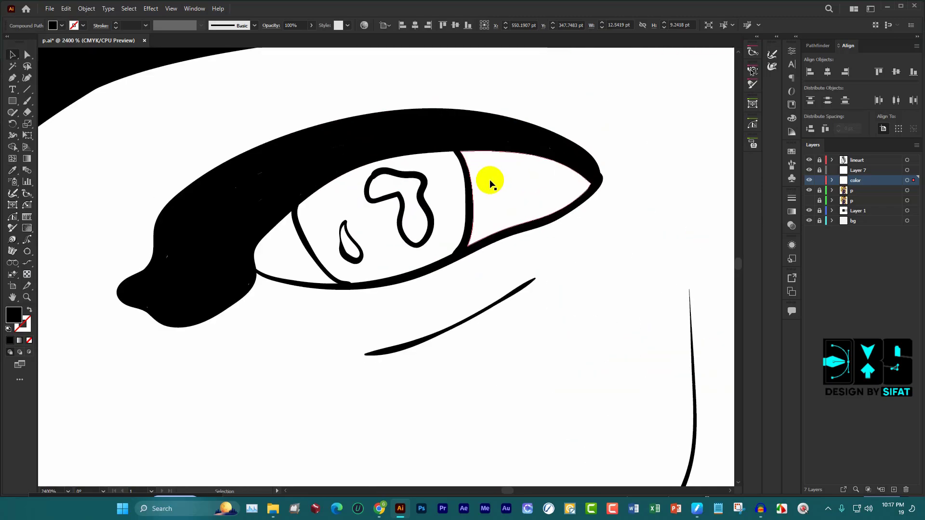
key(i)
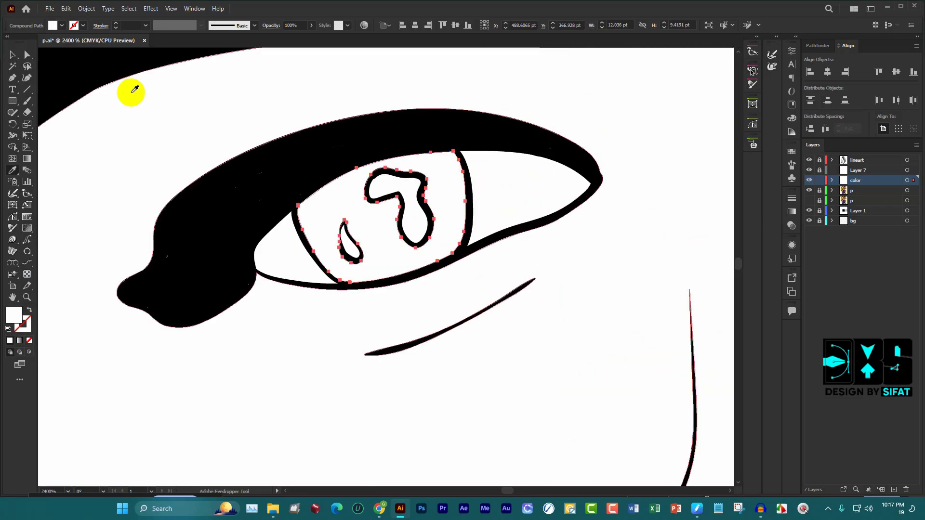
click(50, 25)
click(25, 43)
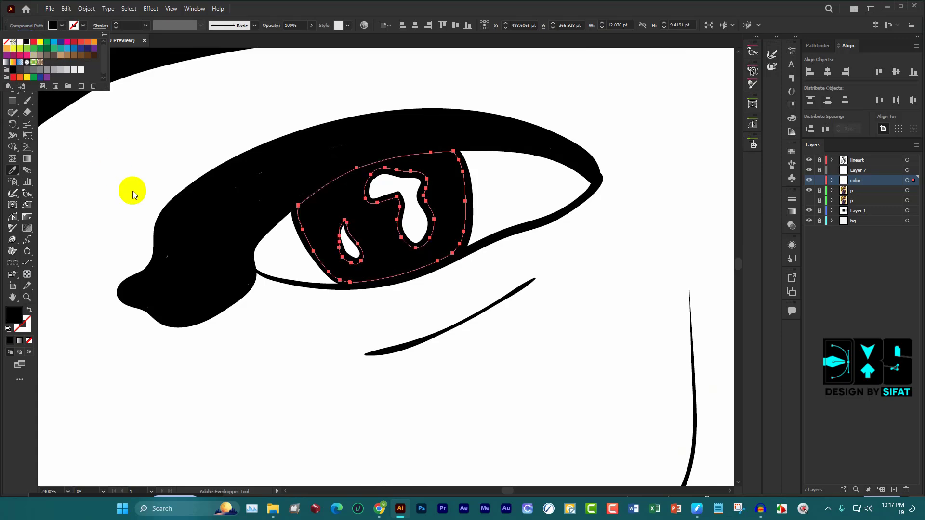
key(Escape)
scroll(175, 182, down, 5)
scroll(227, 182, down, 1)
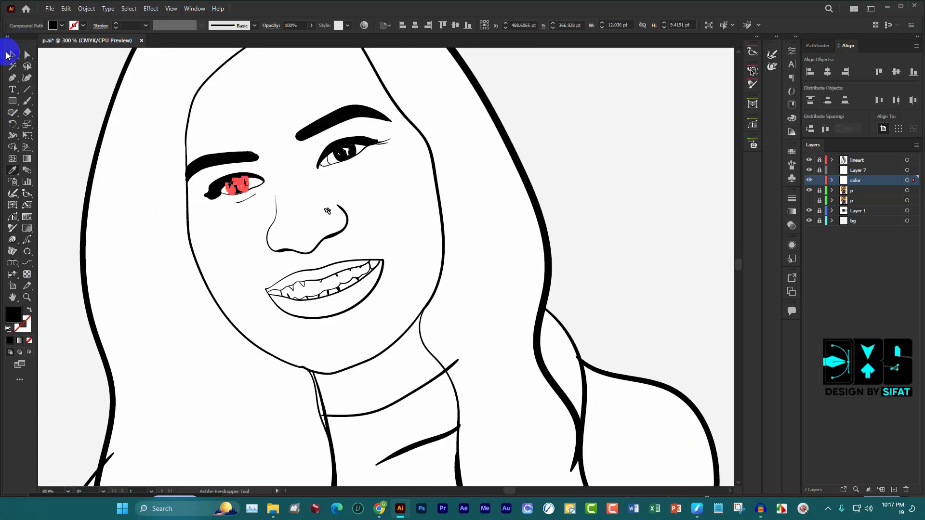
Hide reference layer p and make Layer 7 active with the 63% gray sampled
click(622, 144)
scroll(513, 144, down, 3)
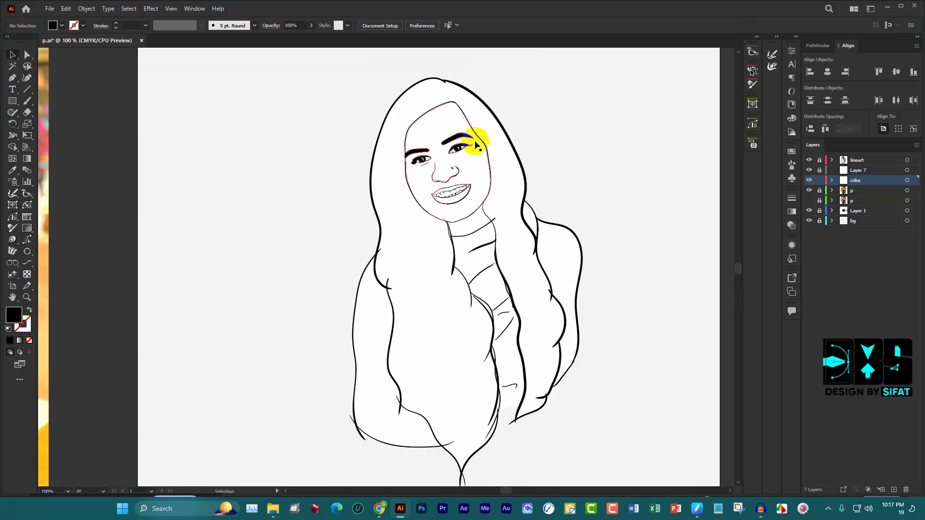
scroll(476, 152, up, 3)
scroll(476, 152, up, 2)
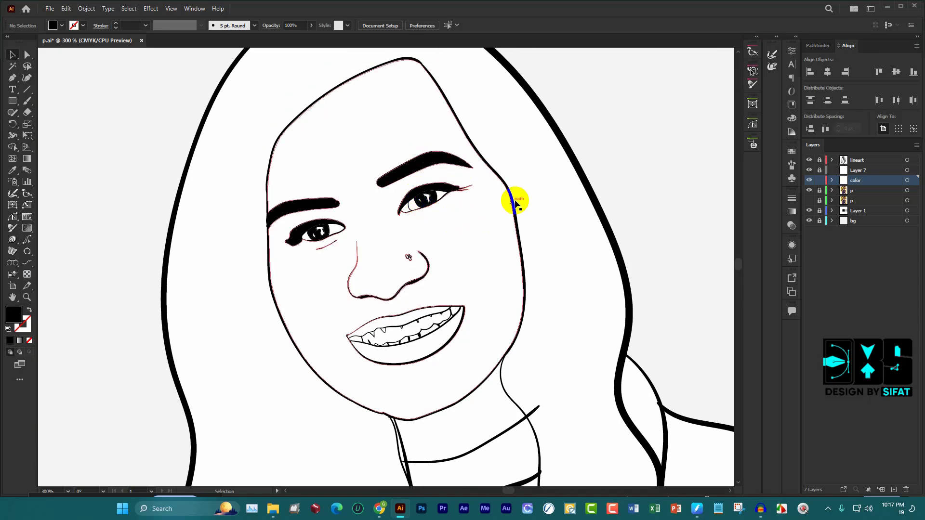
click(809, 190)
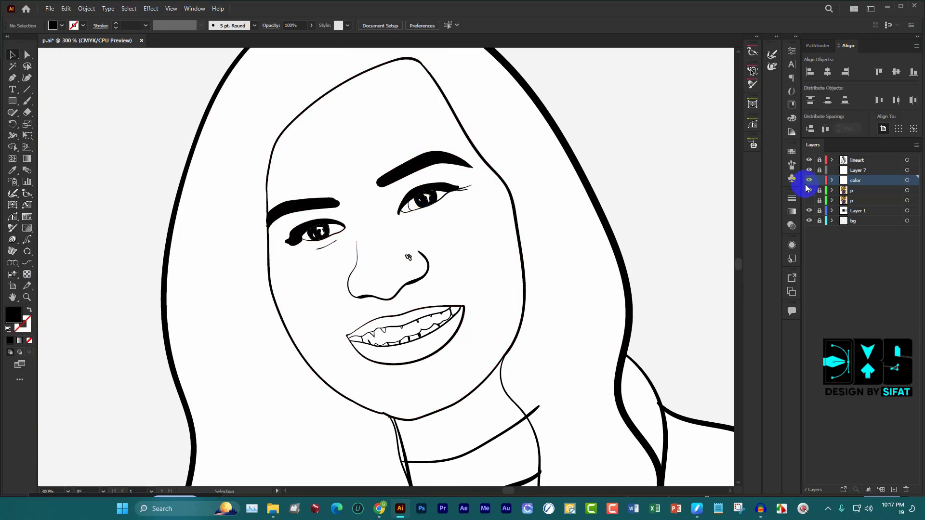
click(846, 172)
key(i)
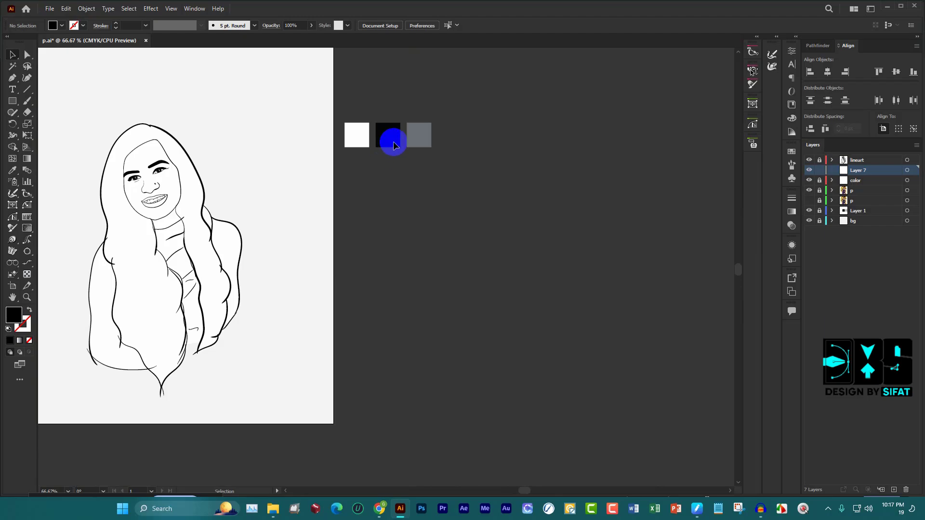
alt+scroll(129, 107, up, 3)
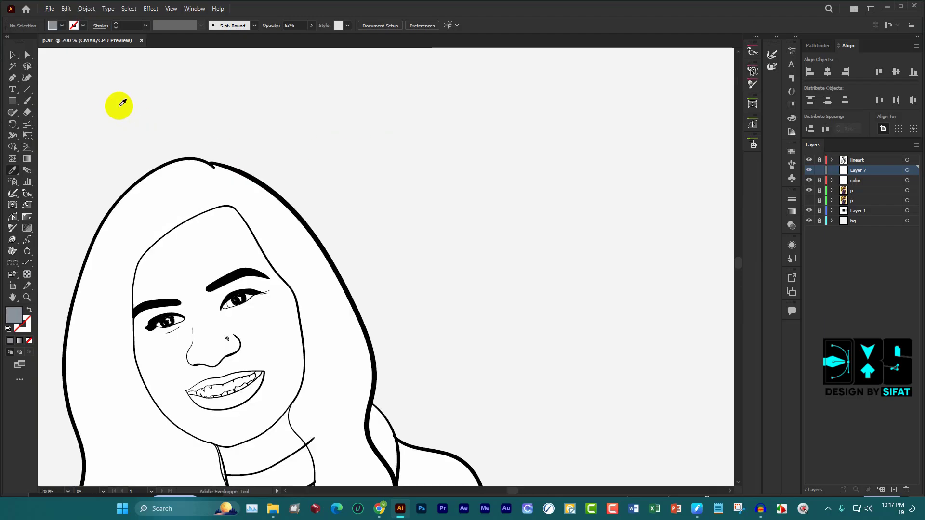
alt+scroll(169, 178, up, 1)
alt+scroll(301, 146, up, 1)
scroll(309, 140, down, 3)
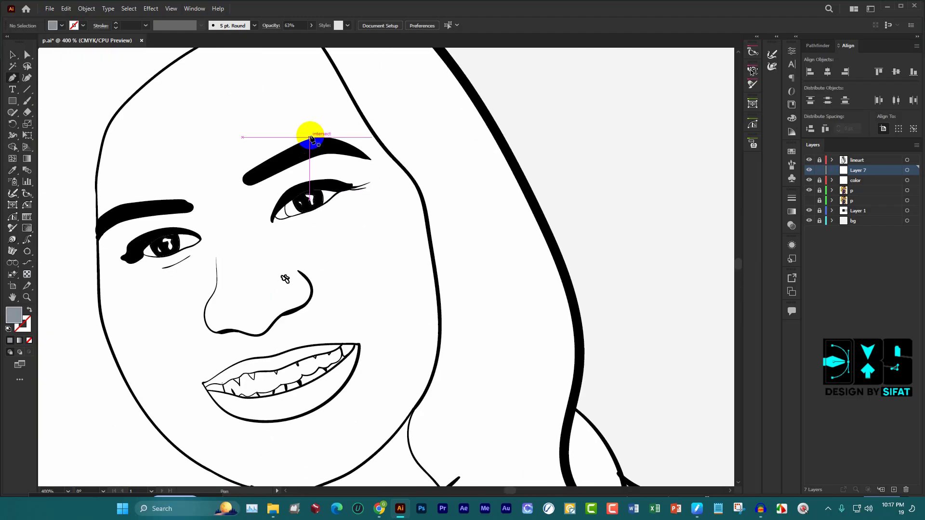
scroll(309, 138, up, 2)
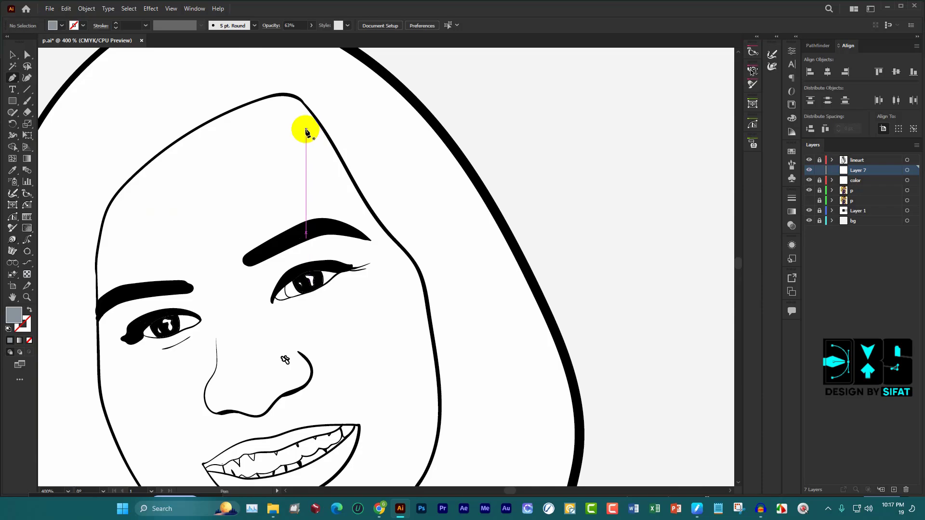
Begin a shadow path along the forehead outline, undoing two misplaced anchor points
click(299, 100)
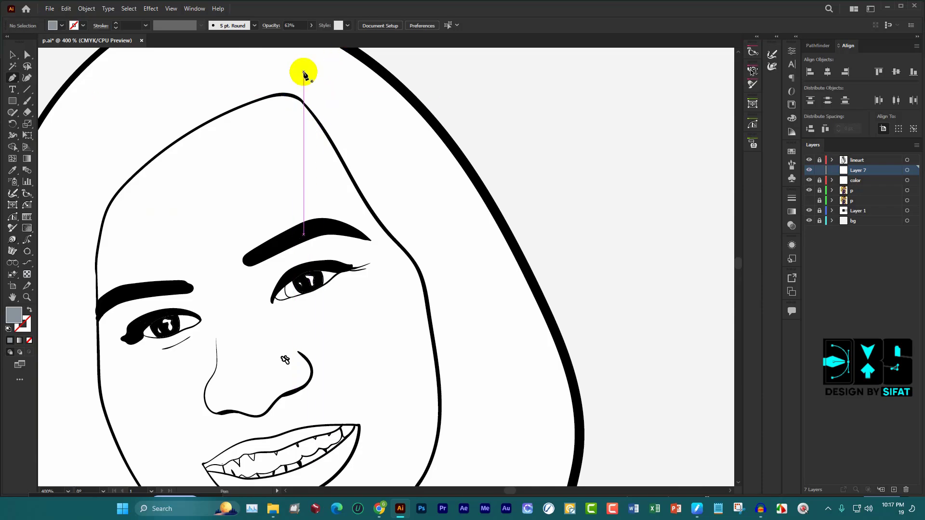
alt+scroll(291, 101, up, 1)
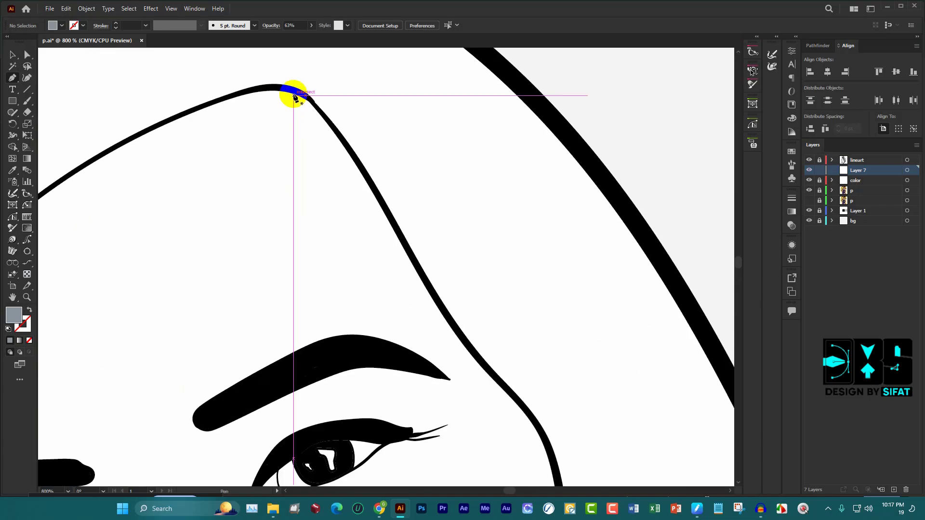
click(406, 129)
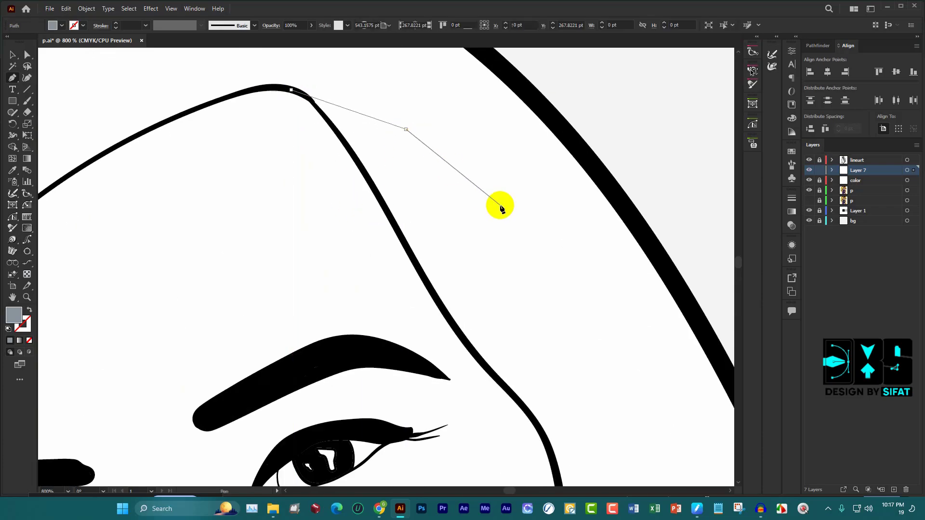
click(483, 213)
key(ctrl+z)
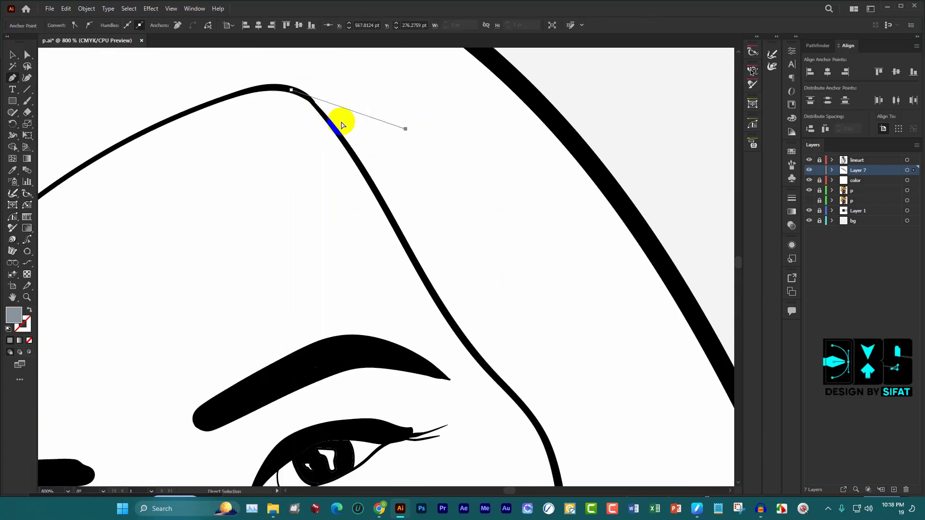
key(ctrl+z)
alt+scroll(337, 149, up, 3)
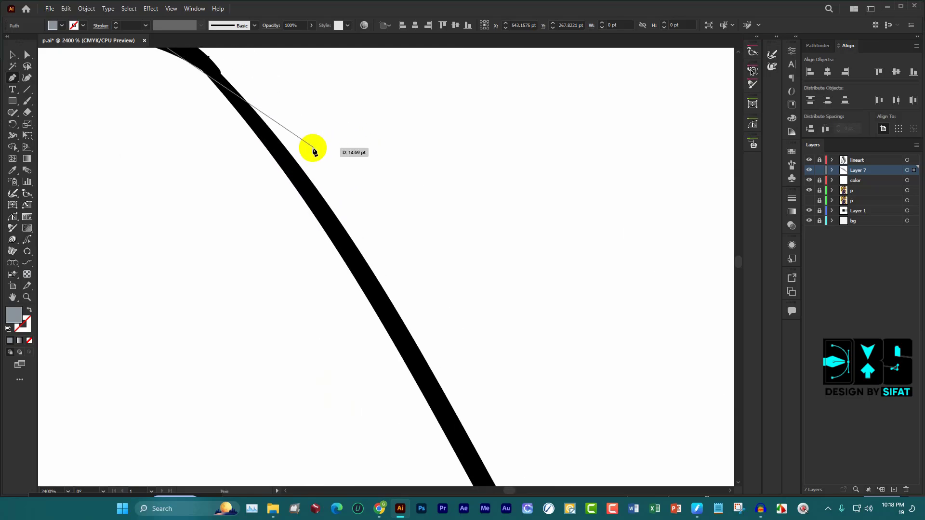
alt+scroll(289, 223, down, 3)
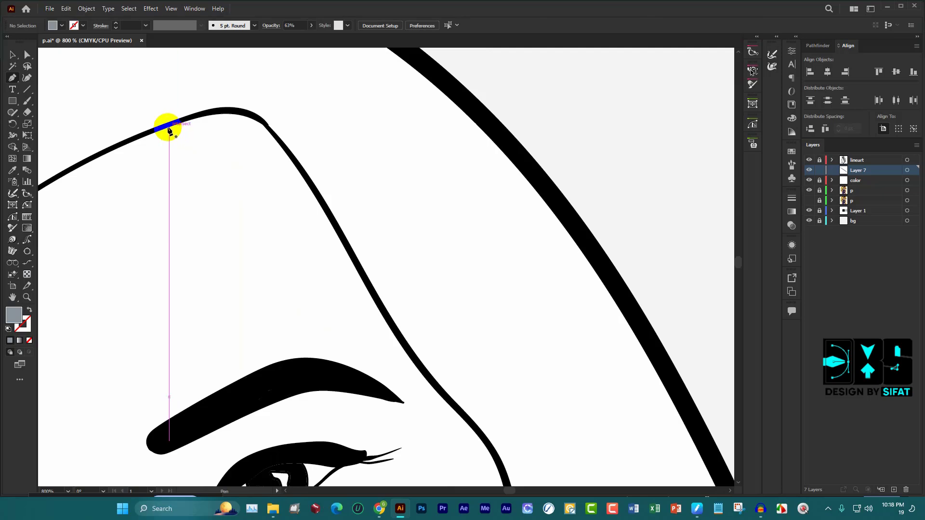
alt+scroll(477, 175, down, 5)
alt+scroll(447, 175, up, 3)
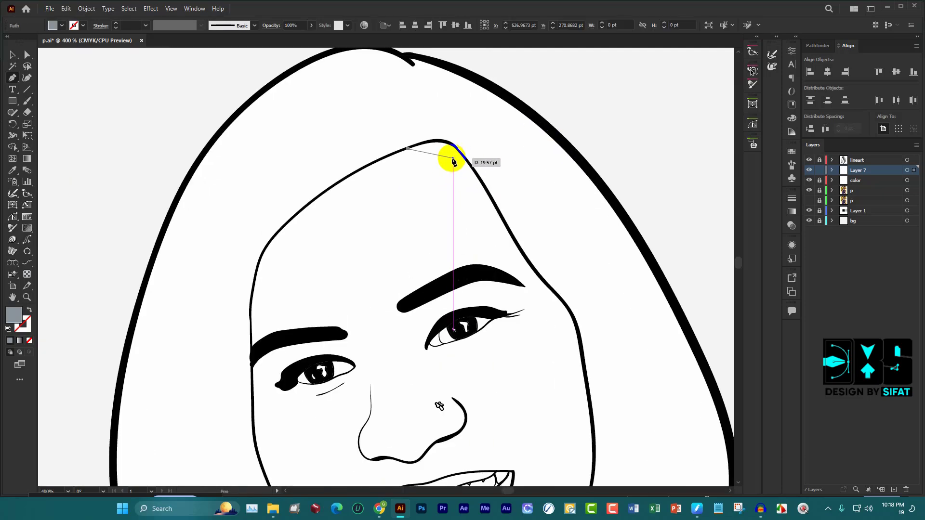
alt+scroll(440, 151, up, 2)
Start the gray shadow path along the forehead and cheek, undoing misplaced points
click(415, 140)
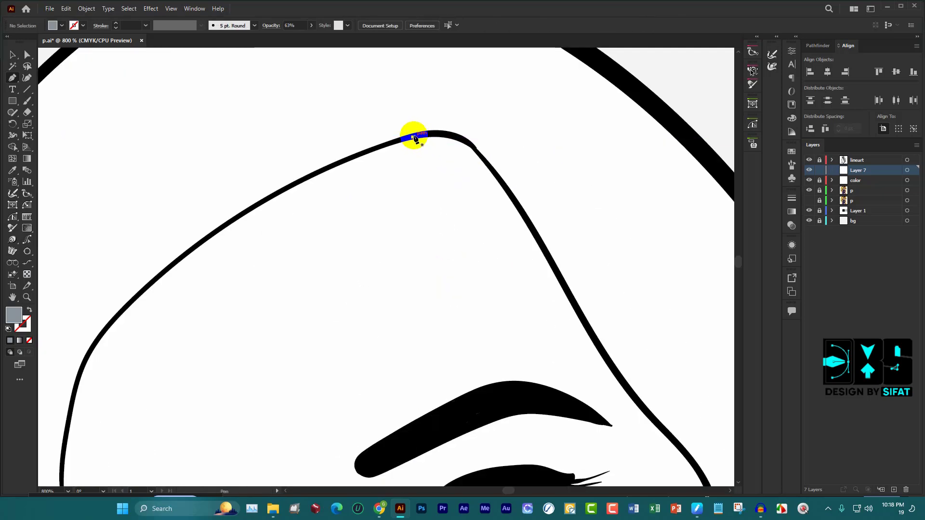
drag(448, 163, 466, 159)
scroll(518, 252, down, 1)
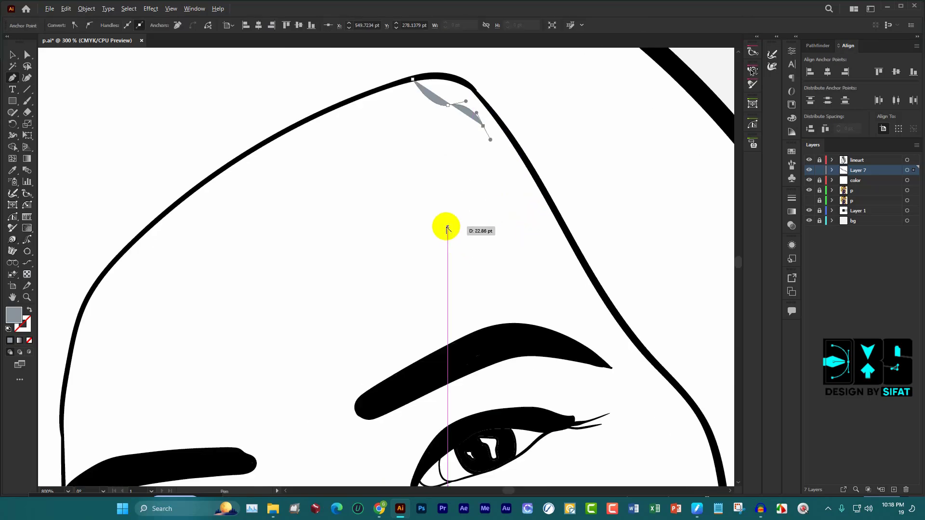
alt+scroll(446, 223, down, 3)
alt+scroll(512, 260, up, 3)
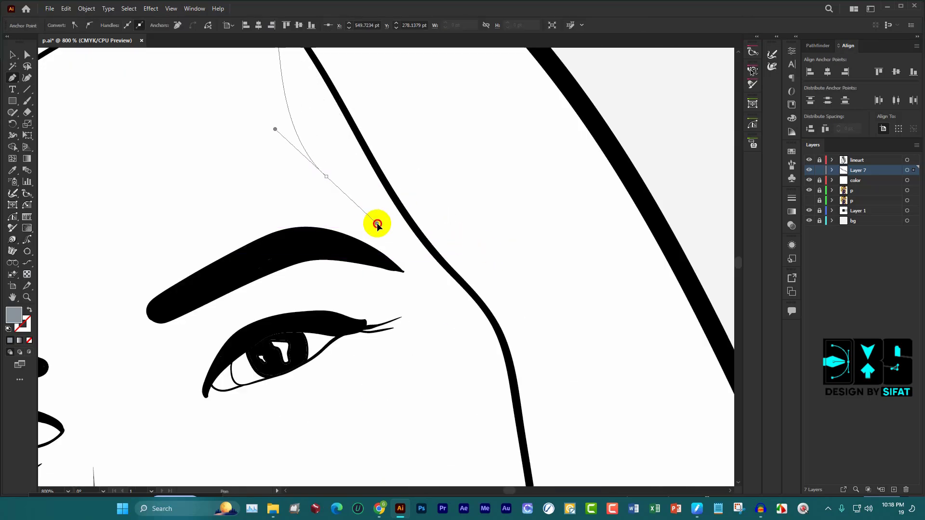
drag(378, 224, 379, 225)
drag(475, 316, 495, 349)
scroll(501, 366, down, 1)
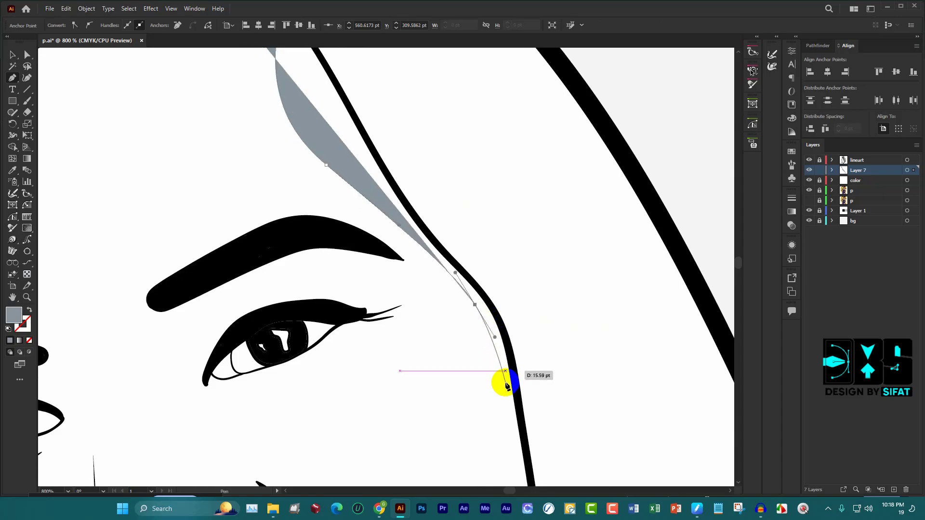
alt+scroll(507, 386, down, 3)
alt+scroll(501, 325, up, 3)
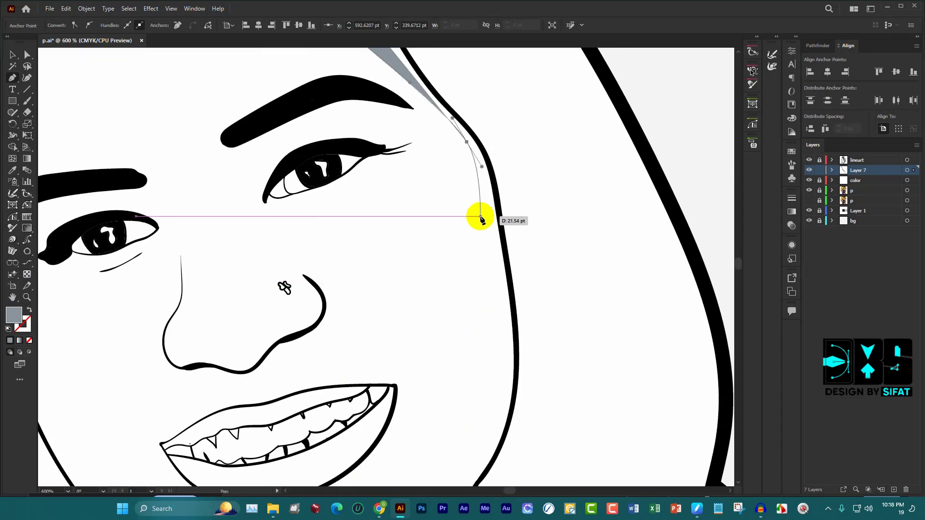
alt+scroll(516, 330, down, 3)
alt+scroll(516, 331, up, 3)
drag(485, 242, 493, 273)
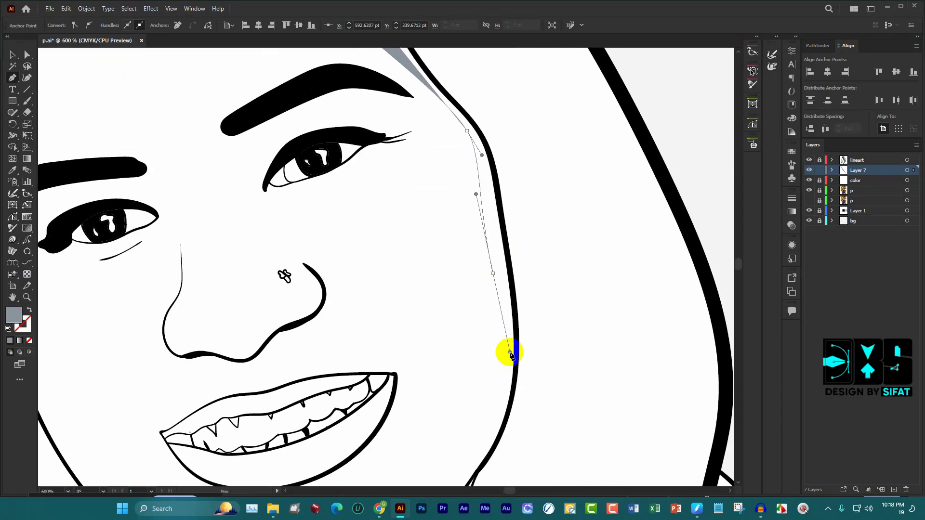
drag(511, 354, 510, 351)
scroll(509, 352, down, 3)
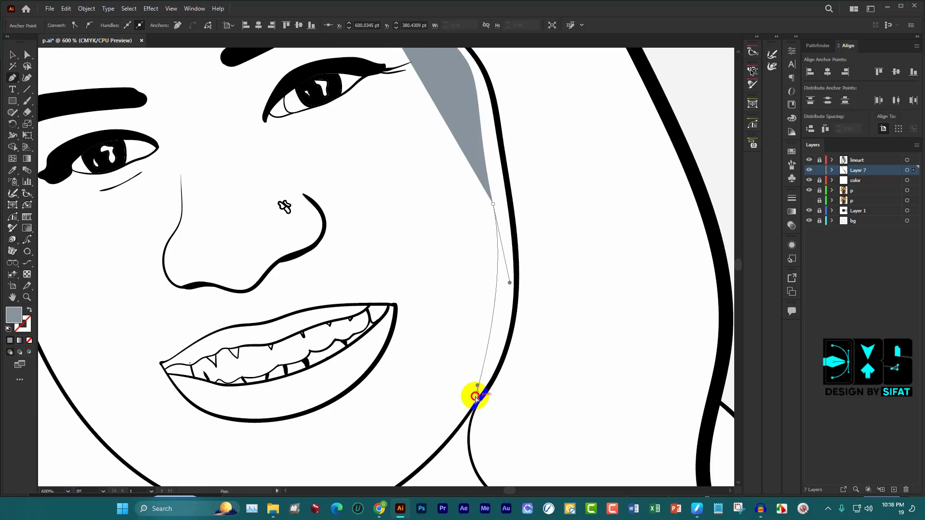
drag(475, 395, 461, 419)
alt+scroll(460, 424, up, 1)
alt+scroll(454, 424, up, 1)
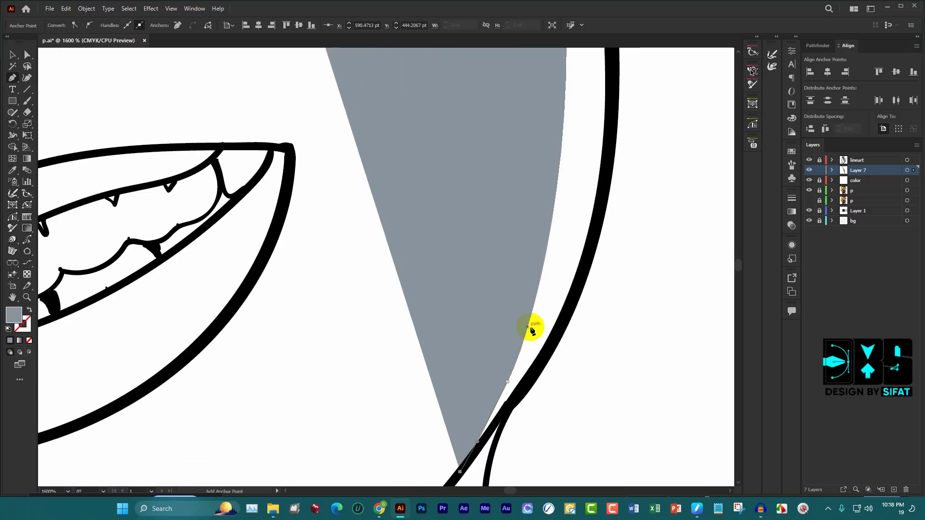
drag(558, 330, 578, 292)
alt+scroll(584, 268, down, 1)
alt+scroll(584, 289, down, 2)
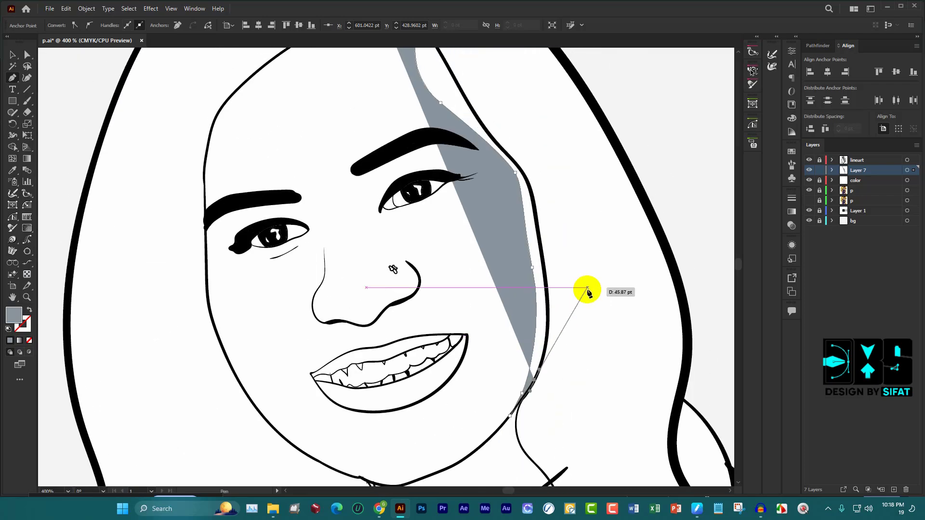
alt+scroll(530, 303, up, 3)
alt+scroll(490, 306, down, 5)
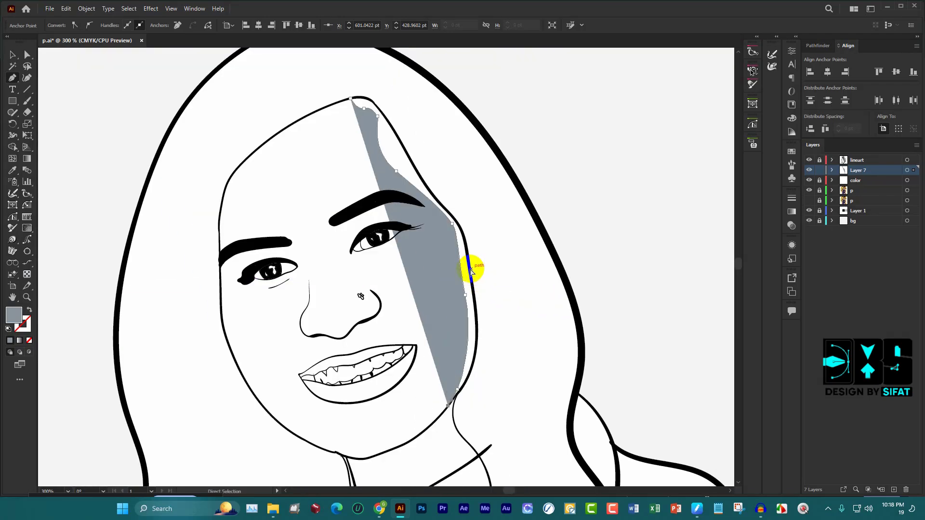
key(ctrl+z)
key(ctrl+z)
key(ctrl+z)
alt+scroll(428, 195, up, 4)
key(ctrl+z)
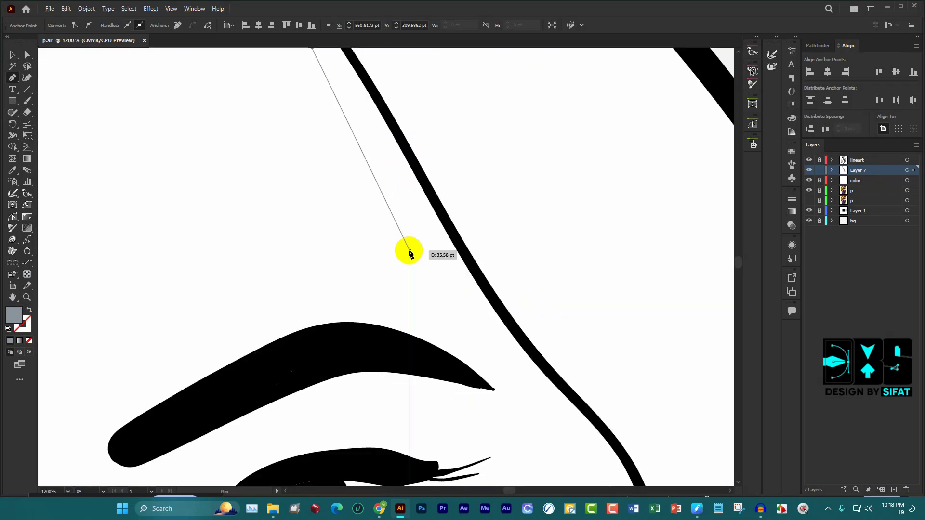
Trace the shadow edge beside the eyebrow and eye, with a spike below the eye
drag(368, 196, 385, 229)
click(392, 212)
click(422, 249)
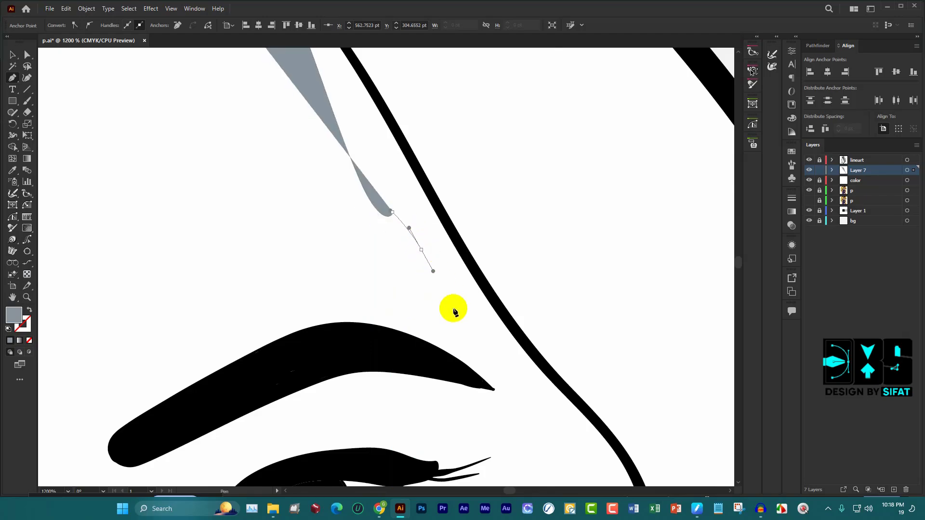
drag(459, 306, 462, 299)
scroll(482, 313, down, 2)
click(529, 355)
click(541, 332)
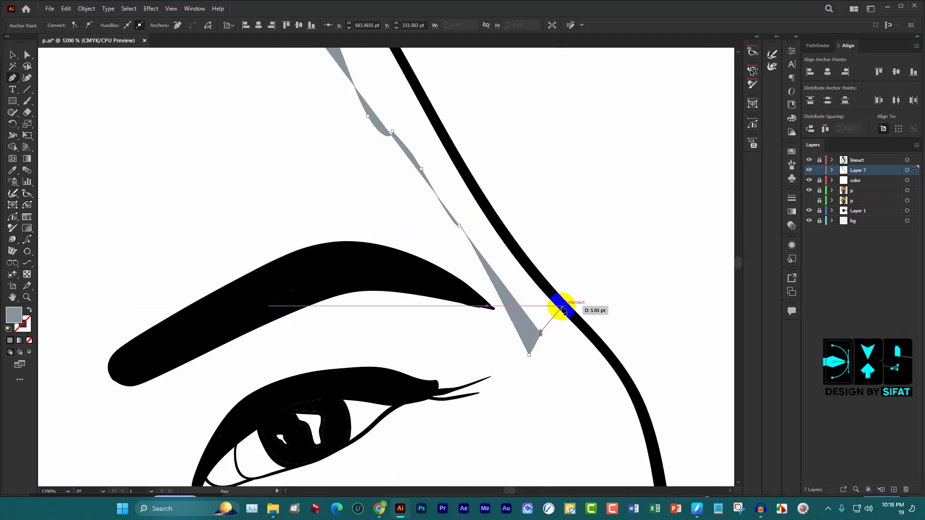
scroll(566, 298, down, 4)
click(575, 291)
click(609, 304)
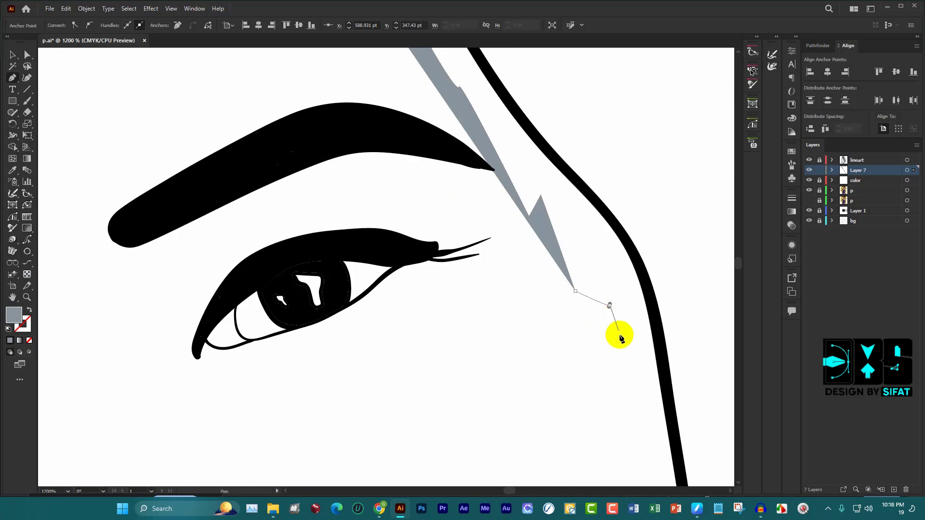
scroll(614, 334, down, 2)
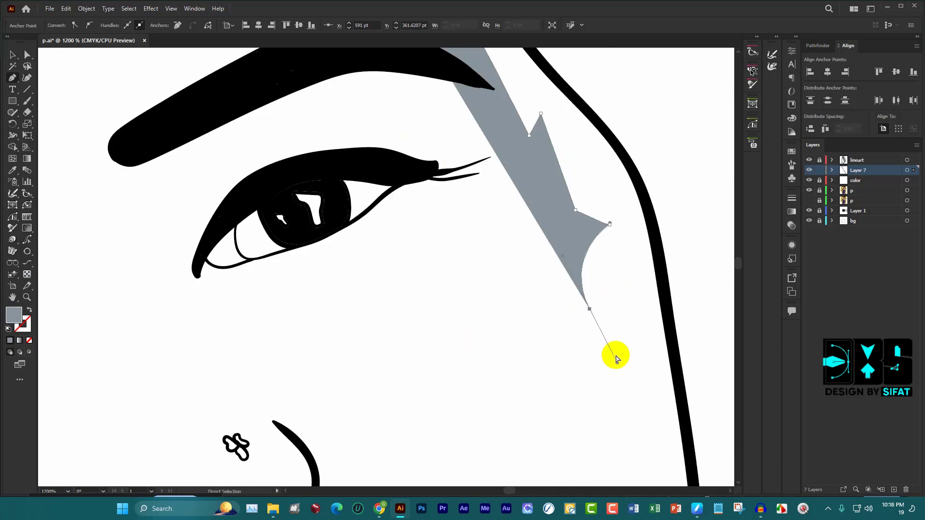
mouse_move(619, 302)
mouse_down()
mouse_move(615, 382)
mouse_move(664, 396)
mouse_up()
click(637, 361)
scroll(641, 369, down, 2)
scroll(641, 386, down, 2)
scroll(578, 337, down, 2)
scroll(578, 328, down, 5)
scroll(403, 248, up, 5)
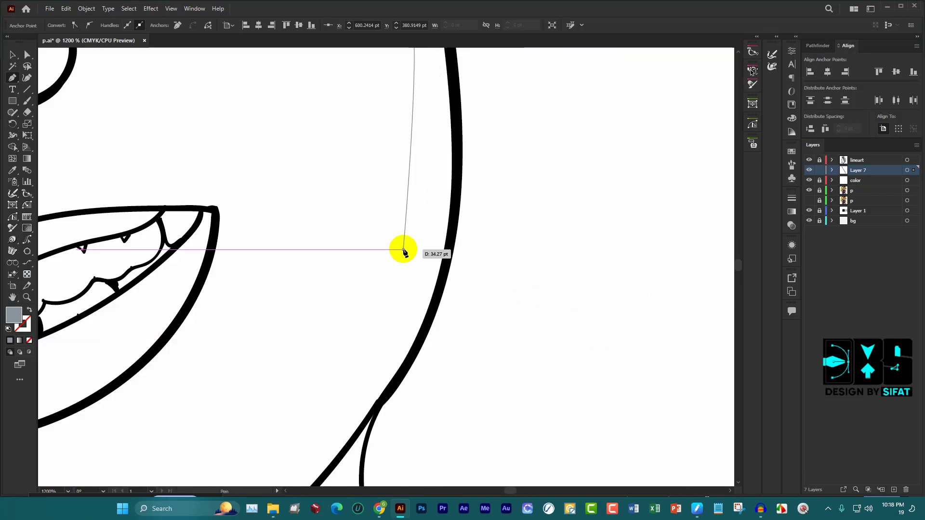
Curve the shadow edge down the lower cheek to the jaw line
drag(394, 357, 334, 437)
scroll(300, 355, down, 2)
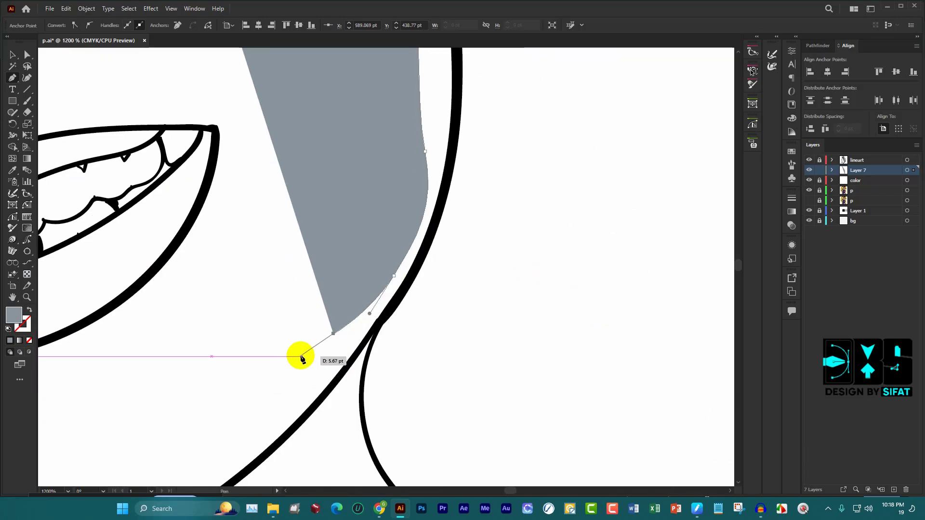
scroll(330, 362, down, 2)
scroll(270, 342, down, 1)
click(239, 319)
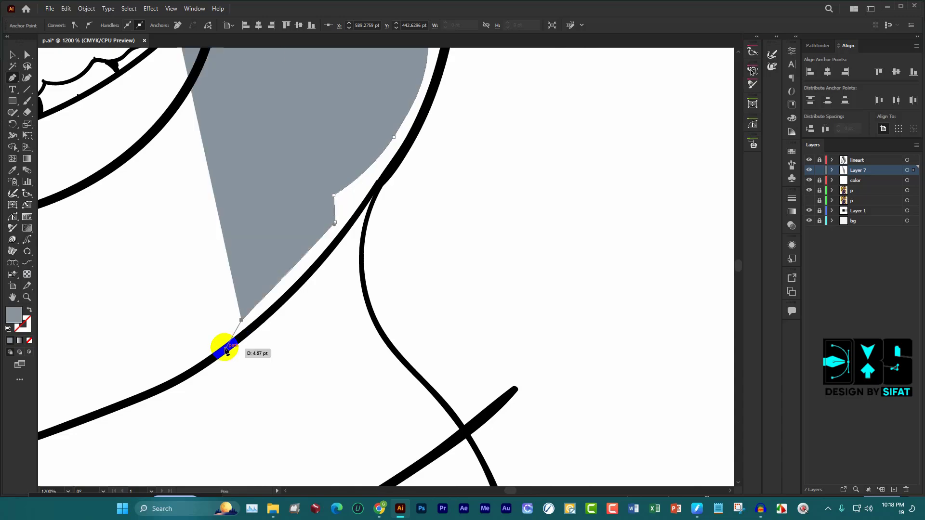
scroll(487, 308, down, 5)
scroll(457, 320, up, 3)
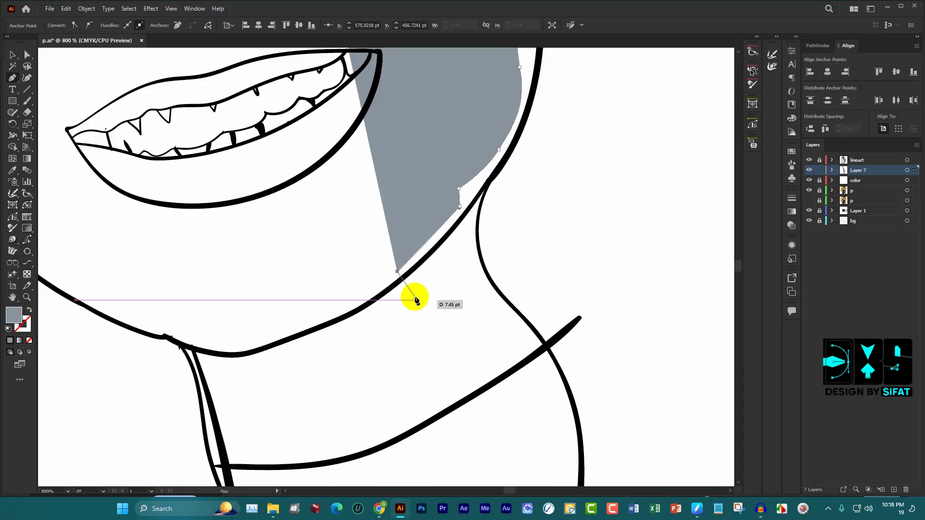
scroll(382, 306, up, 3)
scroll(366, 299, down, 2)
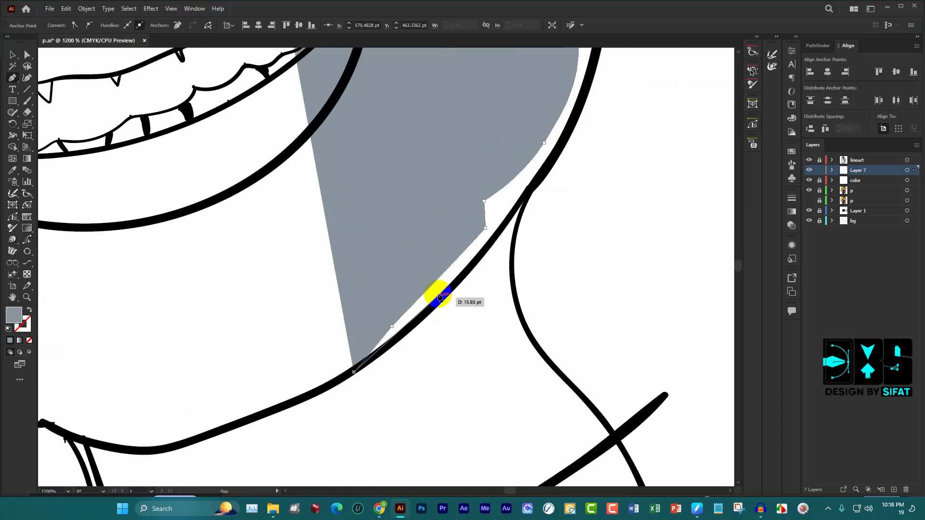
scroll(432, 291, up, 1)
drag(474, 272, 516, 206)
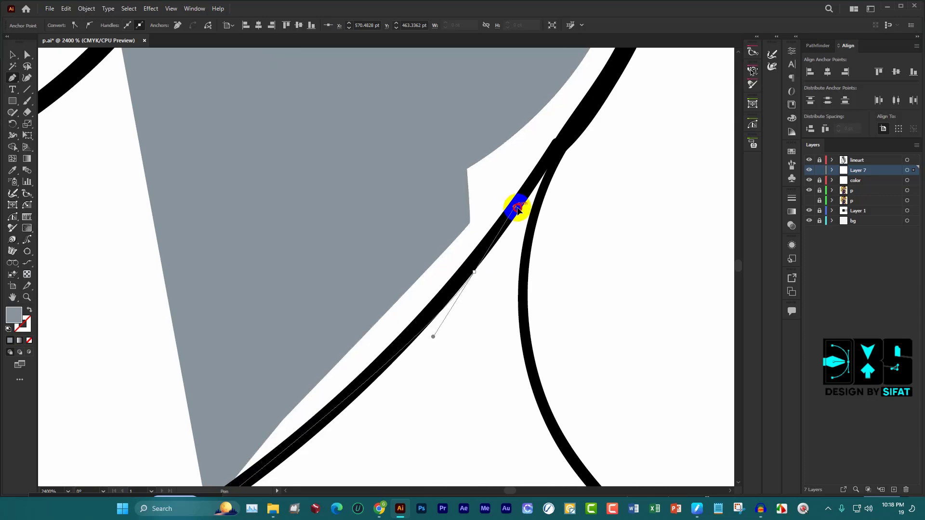
scroll(496, 210, down, 1)
scroll(512, 207, down, 2)
scroll(432, 227, up, 3)
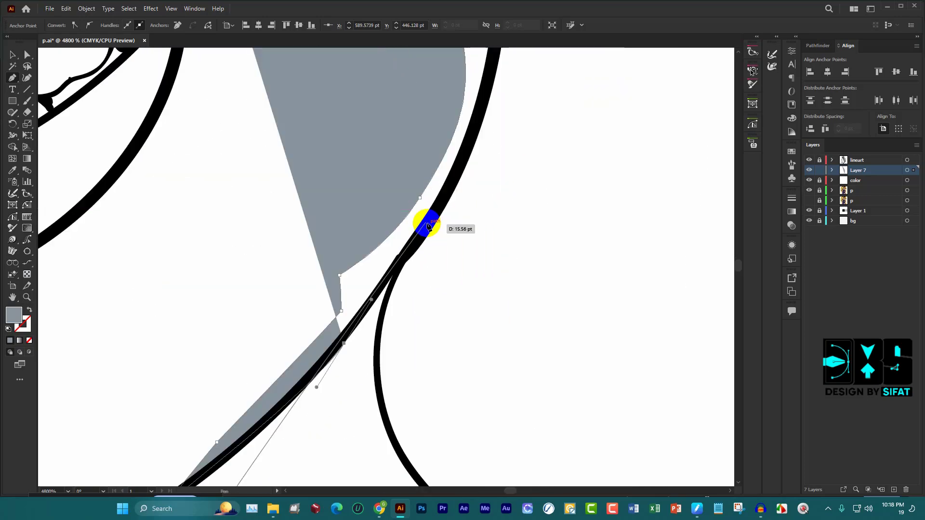
scroll(428, 226, up, 1)
scroll(426, 221, down, 4)
scroll(457, 250, up, 2)
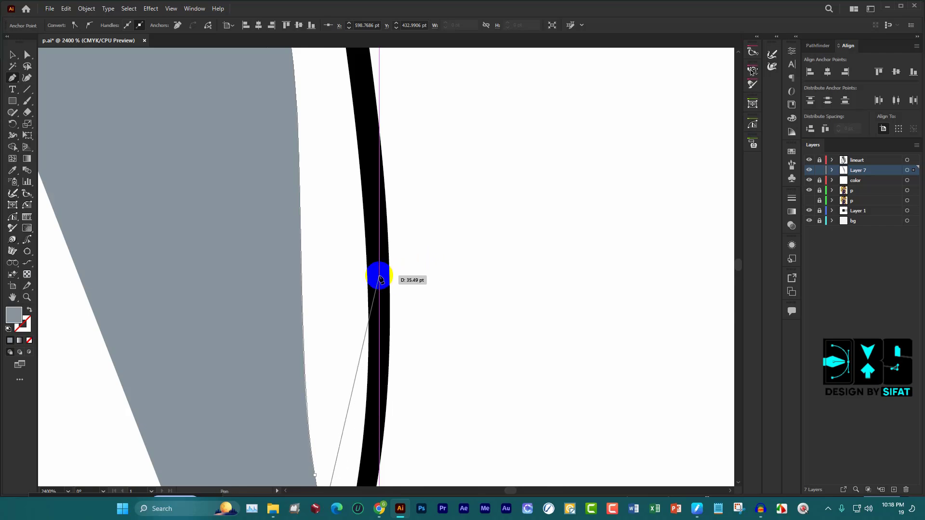
Run the shadow back up the face outline to the hairline and close the shape
mouse_move(380, 279)
mouse_down()
mouse_move(351, 140)
mouse_move(368, 118)
mouse_up()
scroll(368, 117, down, 1)
scroll(345, 165, up, 2)
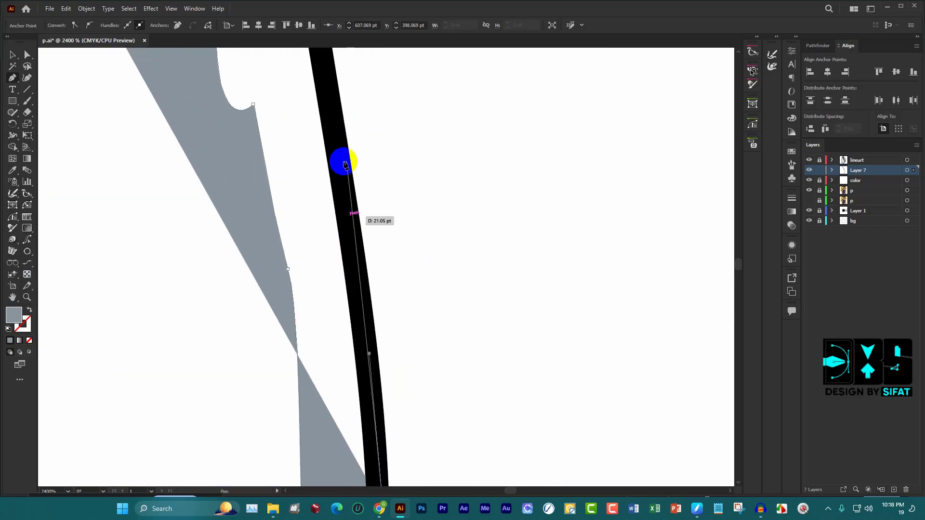
scroll(345, 165, down, 3)
scroll(320, 210, up, 3)
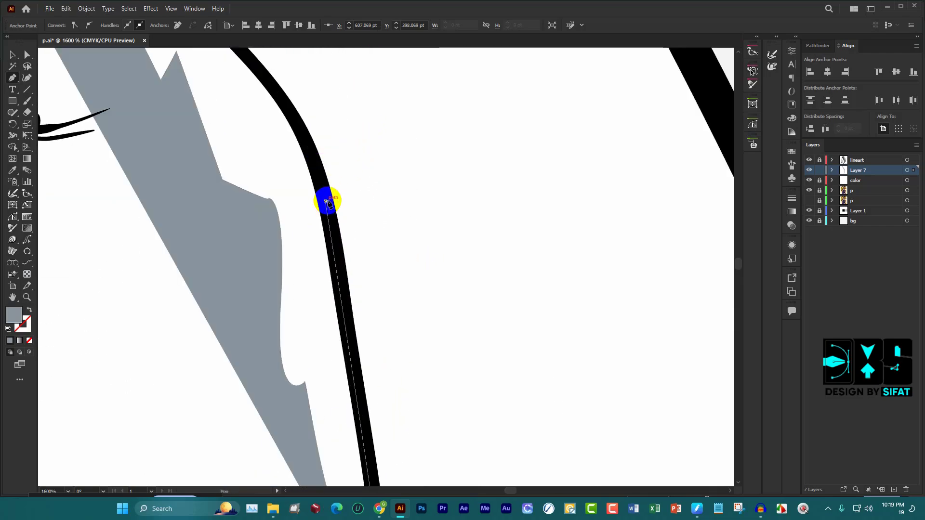
drag(328, 202, 268, 155)
scroll(268, 154, down, 1)
scroll(273, 169, up, 2)
scroll(310, 140, down, 3)
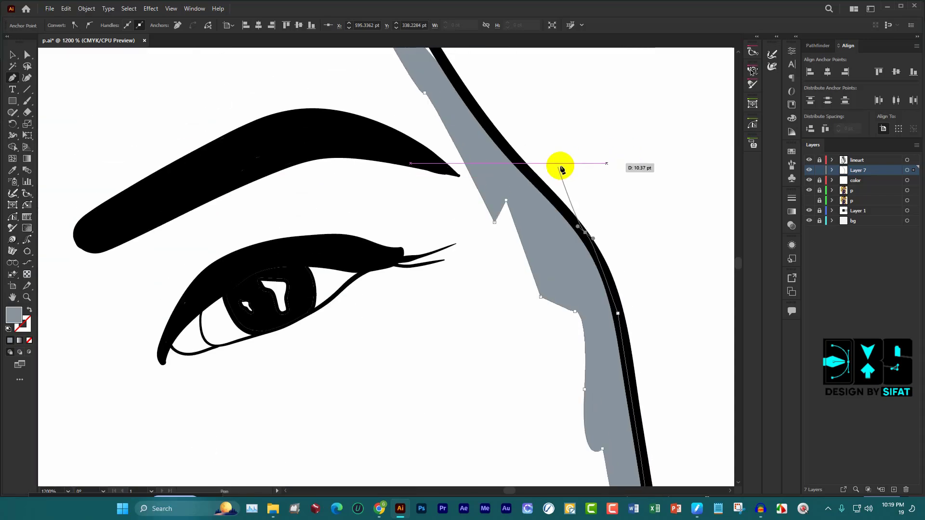
scroll(485, 175, up, 3)
scroll(412, 161, down, 1)
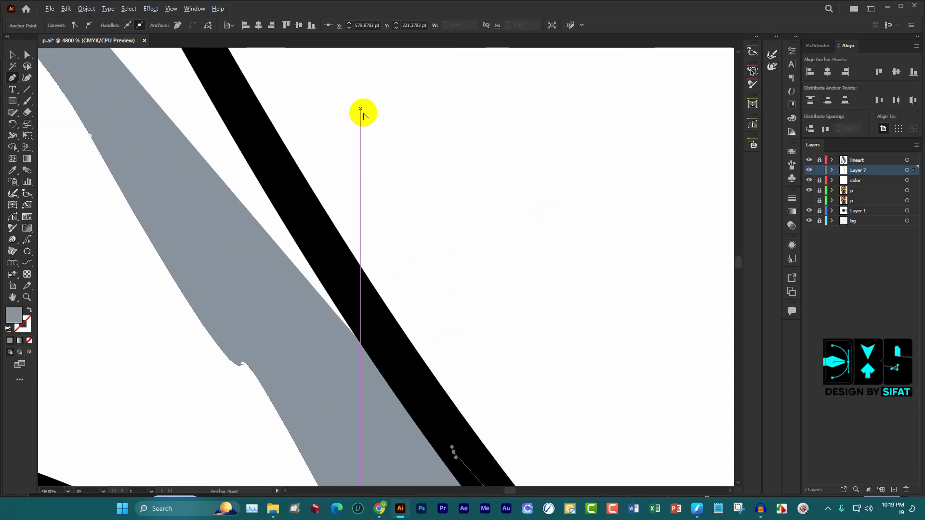
scroll(363, 114, down, 3)
scroll(320, 176, up, 3)
click(397, 179)
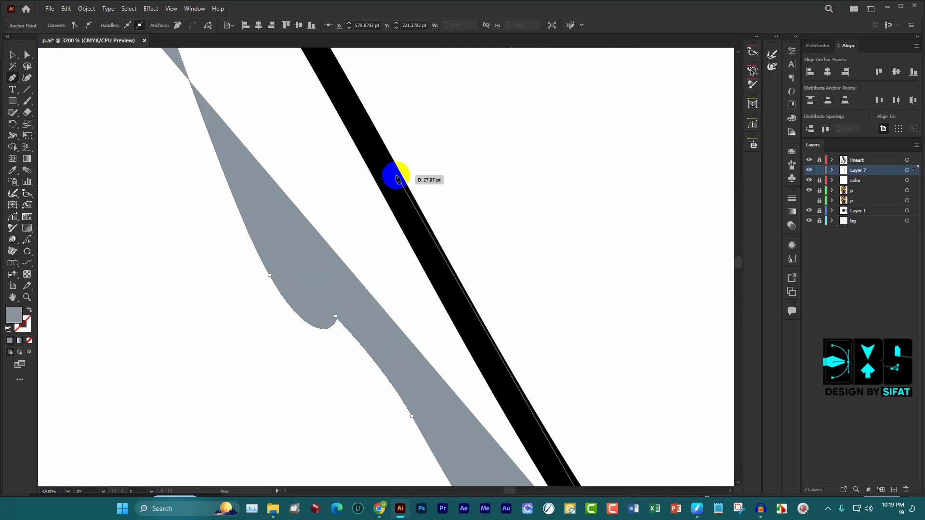
scroll(366, 140, down, 1)
scroll(309, 125, down, 1)
scroll(385, 161, down, 2)
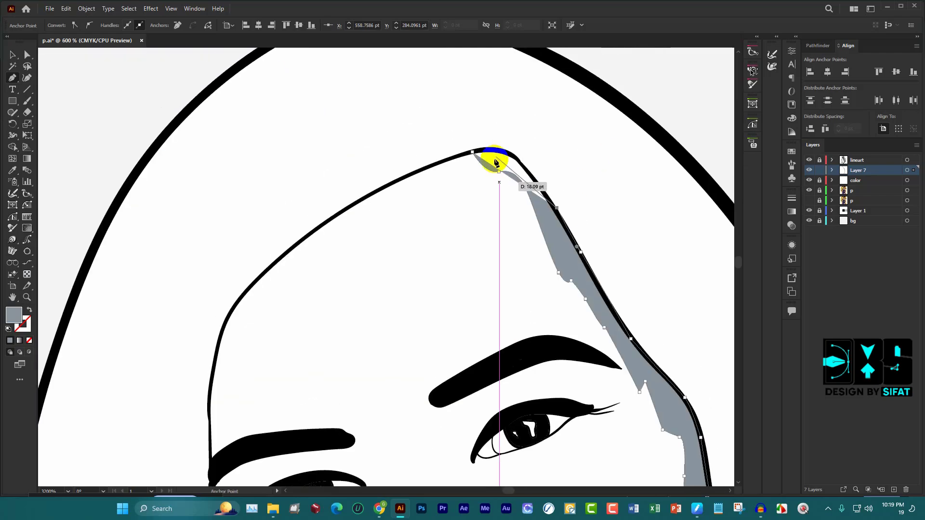
scroll(496, 162, up, 5)
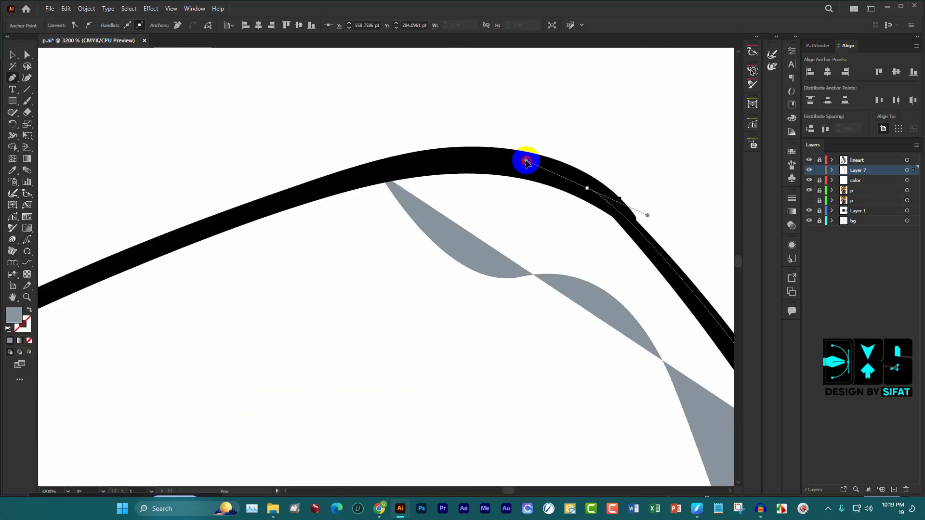
drag(526, 161, 519, 159)
click(380, 172)
scroll(386, 181, down, 3)
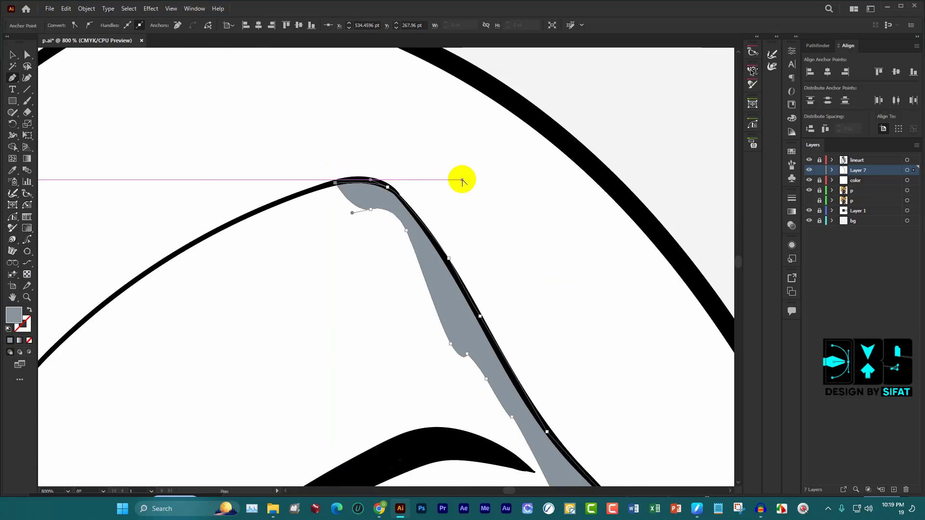
scroll(462, 180, down, 3)
scroll(469, 180, down, 2)
Select the grey hair-edge shadow, then inspect the grey sample swatch's 63% opacity settings
click(21, 56)
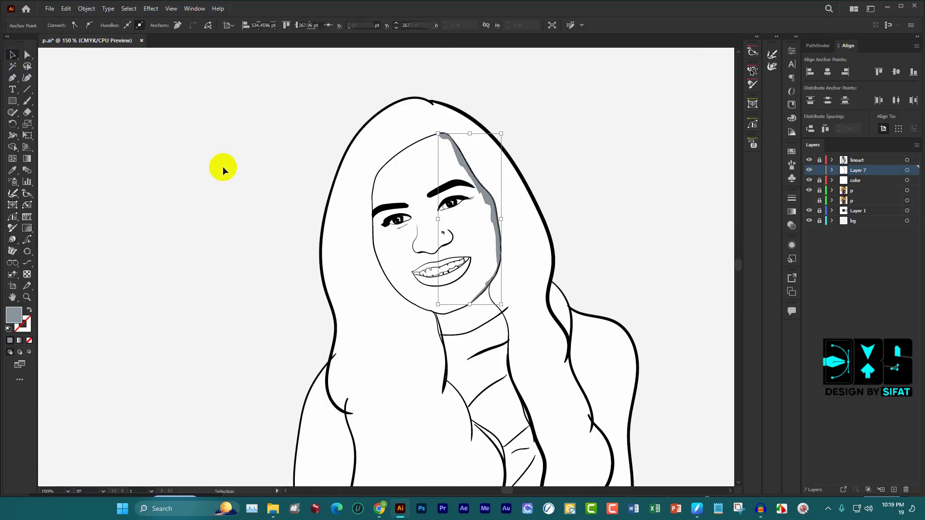
click(221, 166)
scroll(521, 182, up, 3)
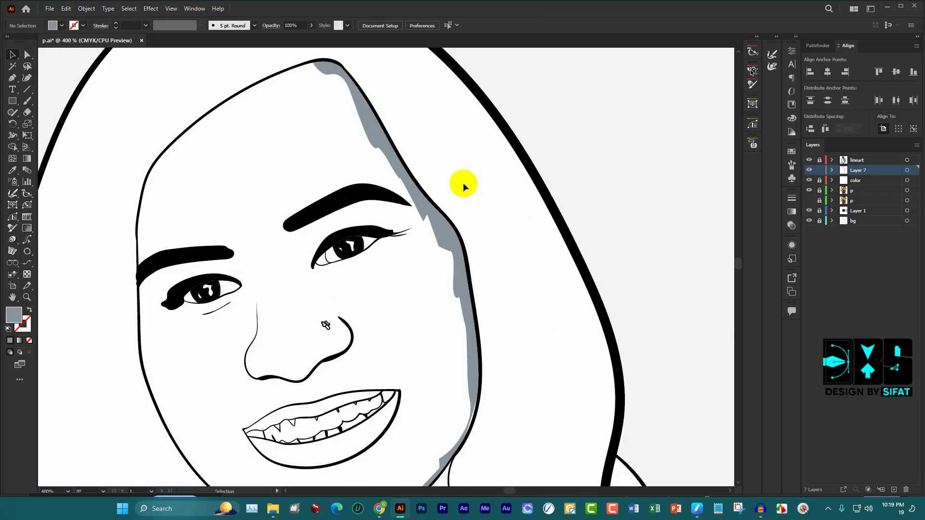
click(422, 207)
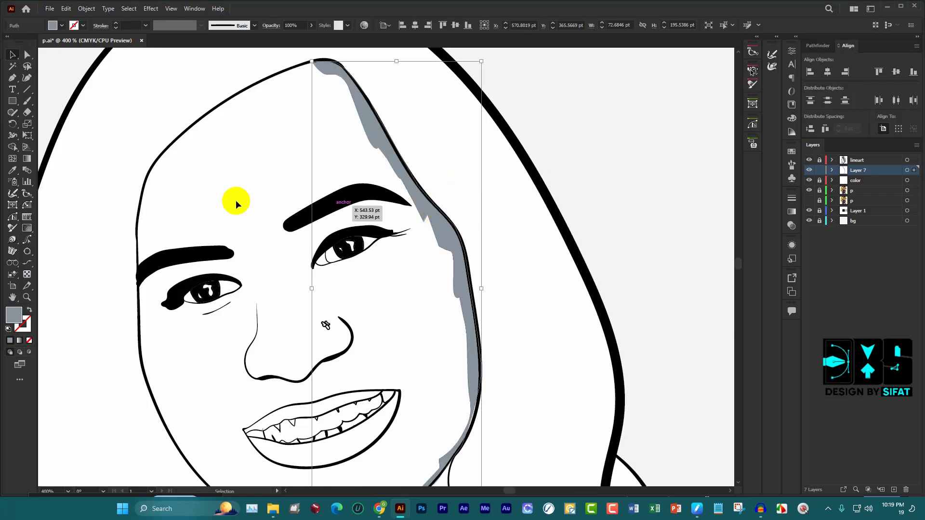
scroll(236, 204, down, 3)
click(634, 160)
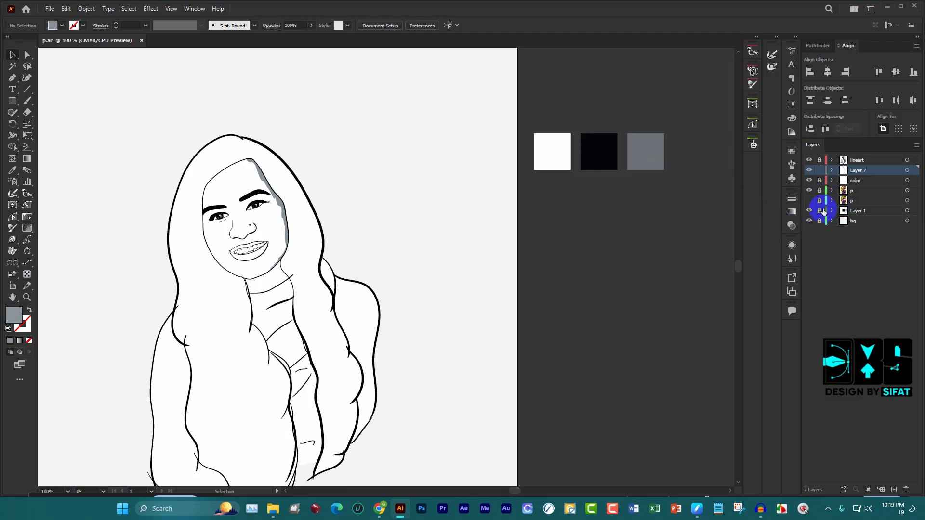
click(651, 152)
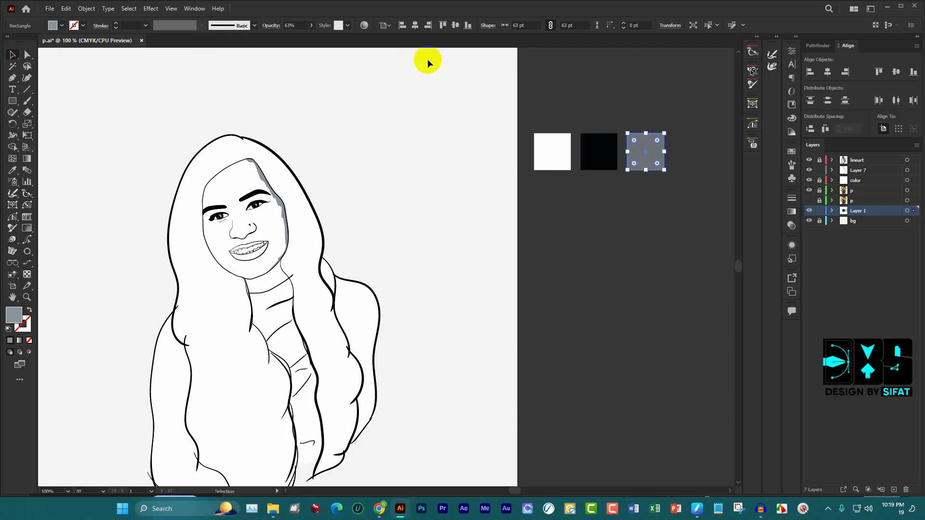
Give the hair-edge shadow the grey swatch's 63% opacity fill and deselect it
click(570, 105)
scroll(293, 204, up, 3)
click(194, 219)
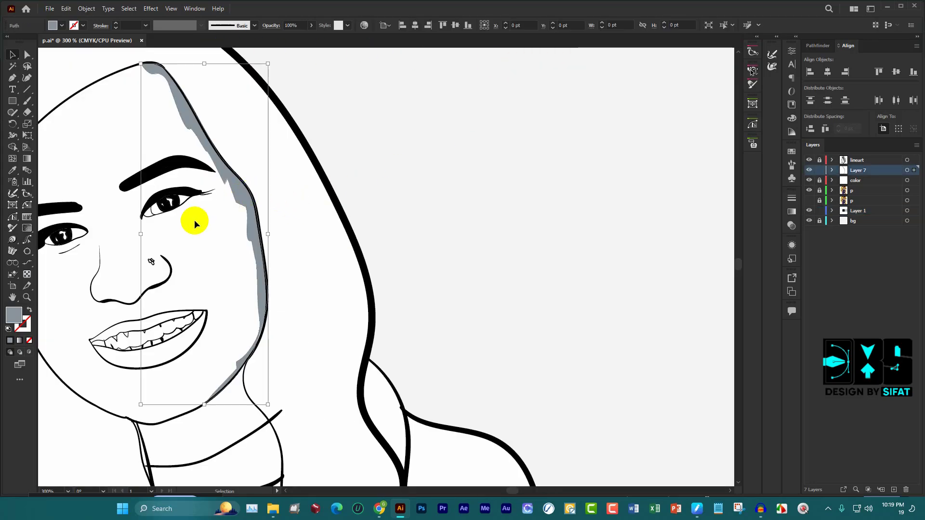
scroll(225, 209, down, 2)
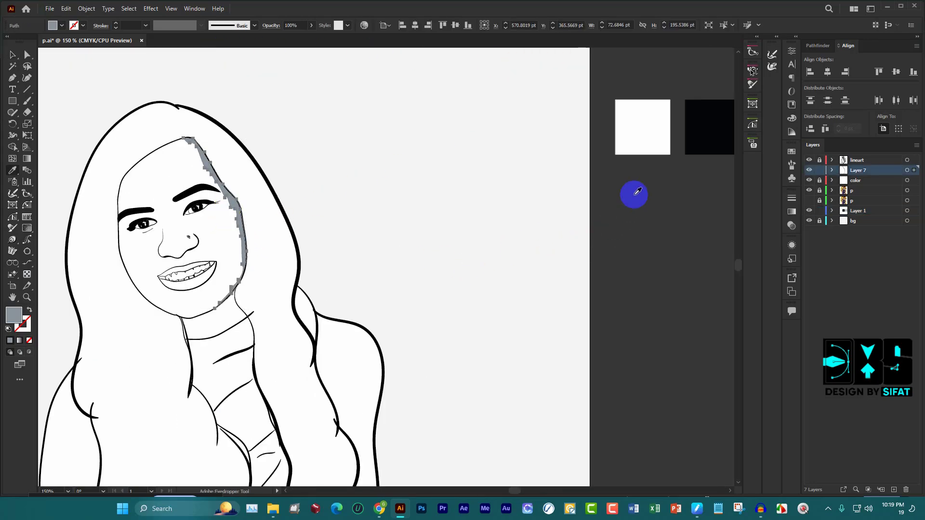
scroll(585, 155, down, 4)
scroll(585, 155, up, 3)
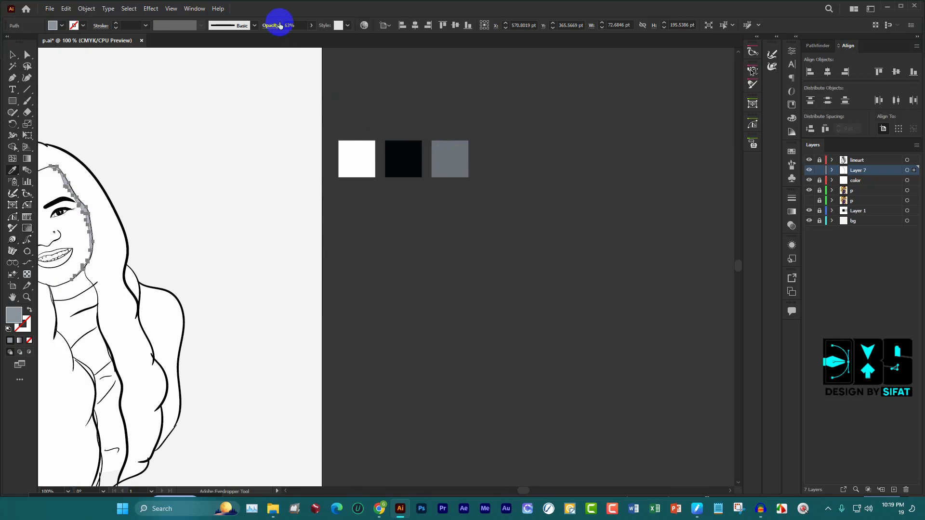
scroll(393, 176, down, 3)
scroll(479, 221, up, 4)
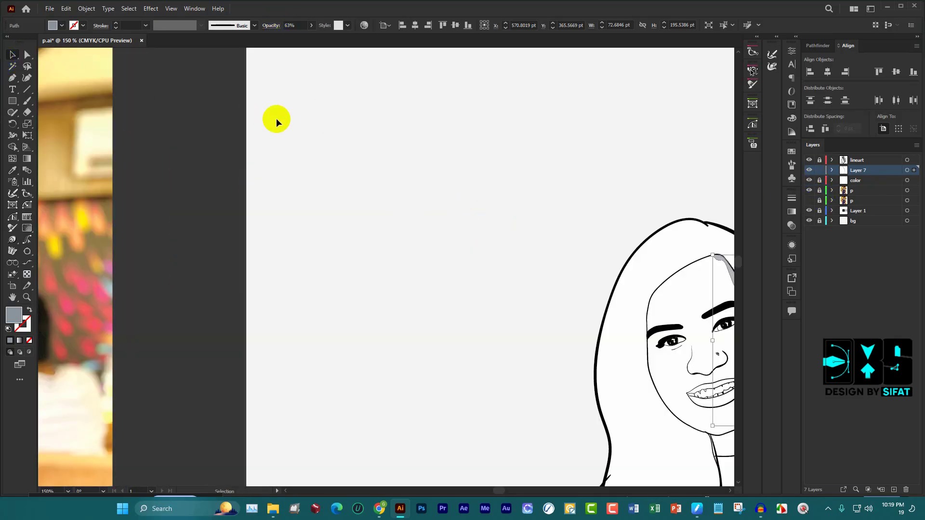
click(227, 149)
scroll(413, 200, down, 3)
scroll(413, 200, up, 4)
scroll(372, 191, up, 3)
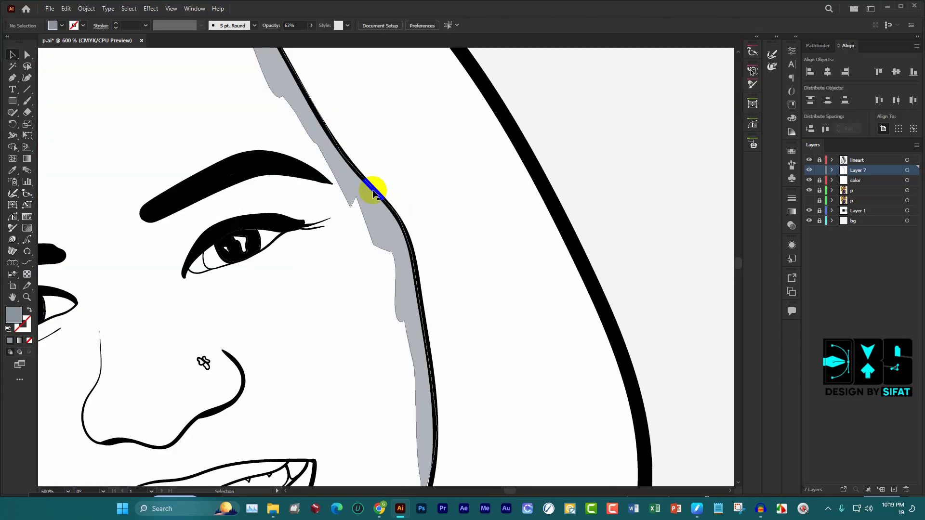
scroll(374, 193, up, 3)
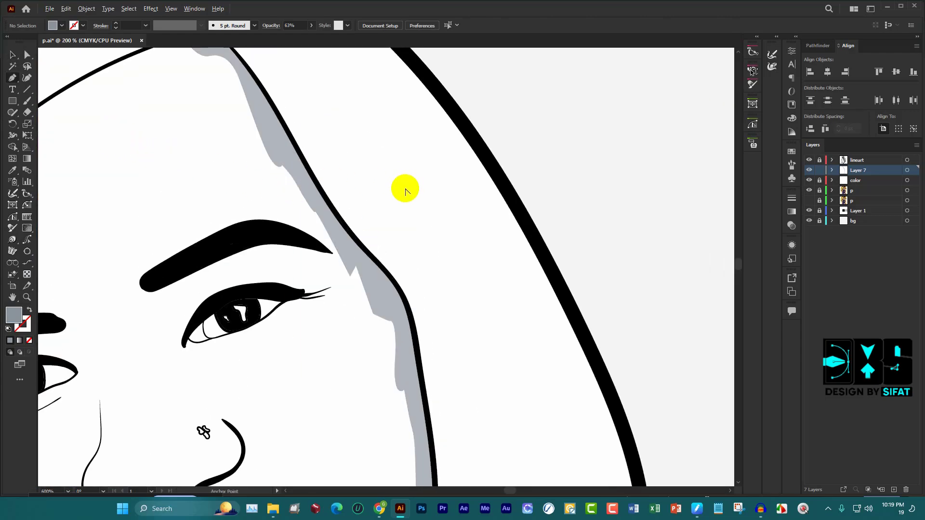
scroll(404, 238, down, 5)
scroll(370, 197, up, 3)
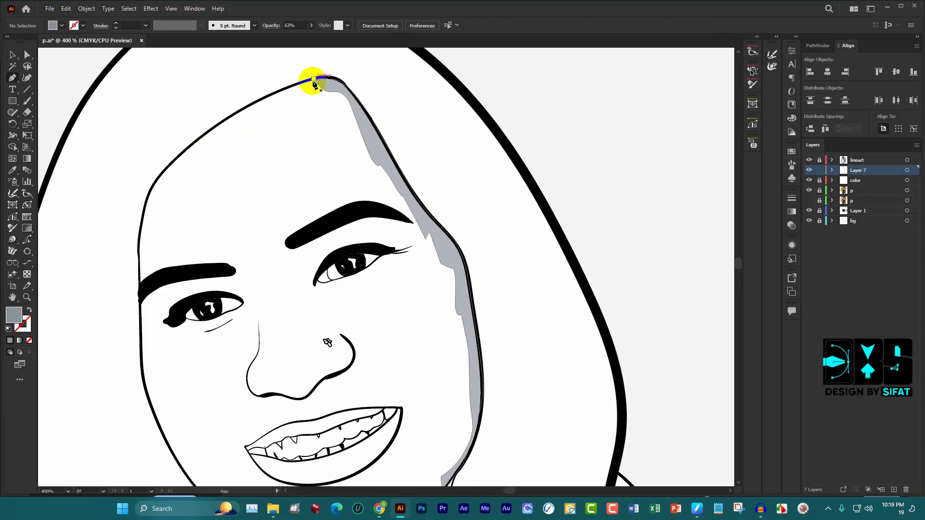
scroll(312, 82, up, 4)
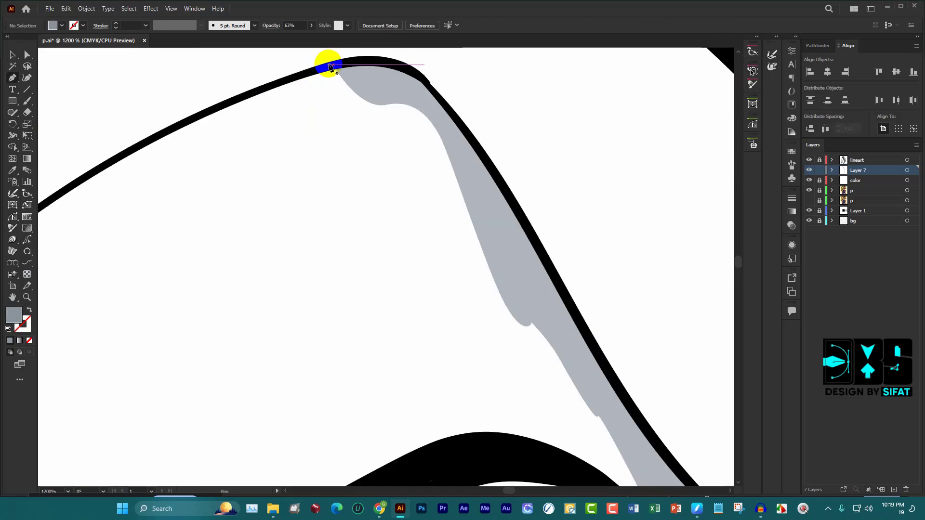
Start a jagged shadow path at the forehead outline, ending in a curved point at the eyebrow
click(333, 66)
click(239, 176)
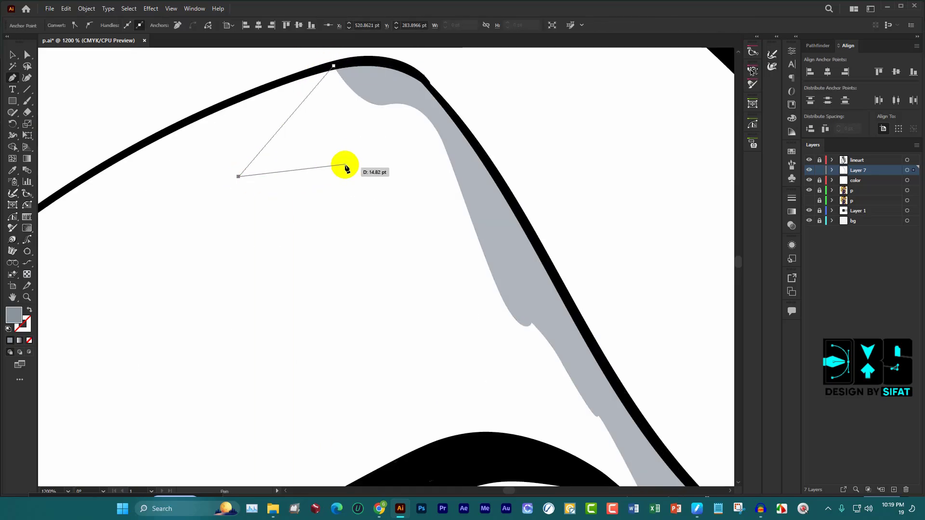
scroll(322, 179, down, 2)
scroll(320, 175, down, 2)
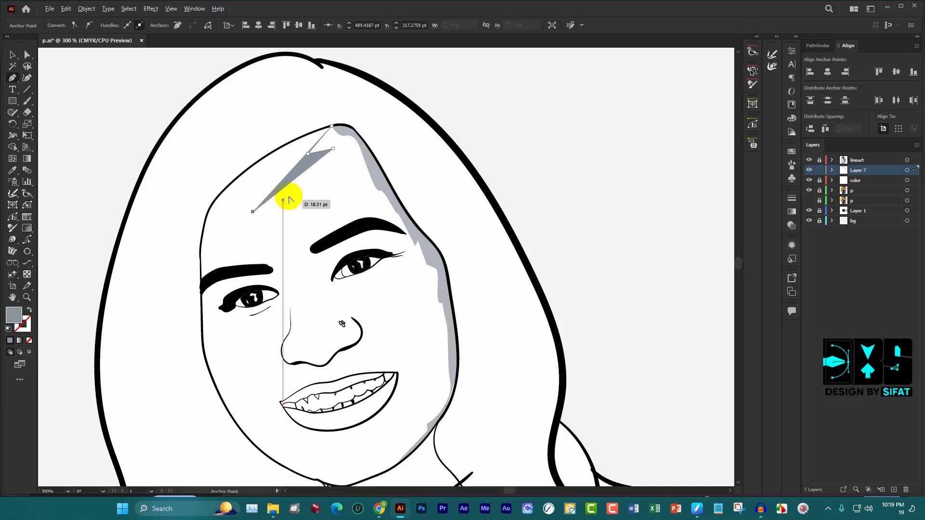
scroll(308, 190, up, 4)
click(321, 184)
scroll(289, 234, down, 4)
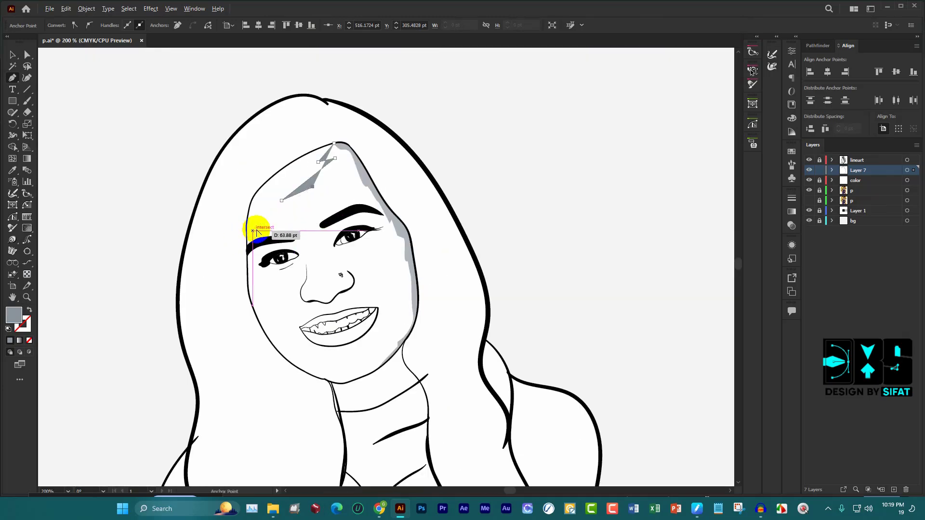
scroll(258, 231, up, 2)
click(316, 198)
click(356, 193)
click(273, 220)
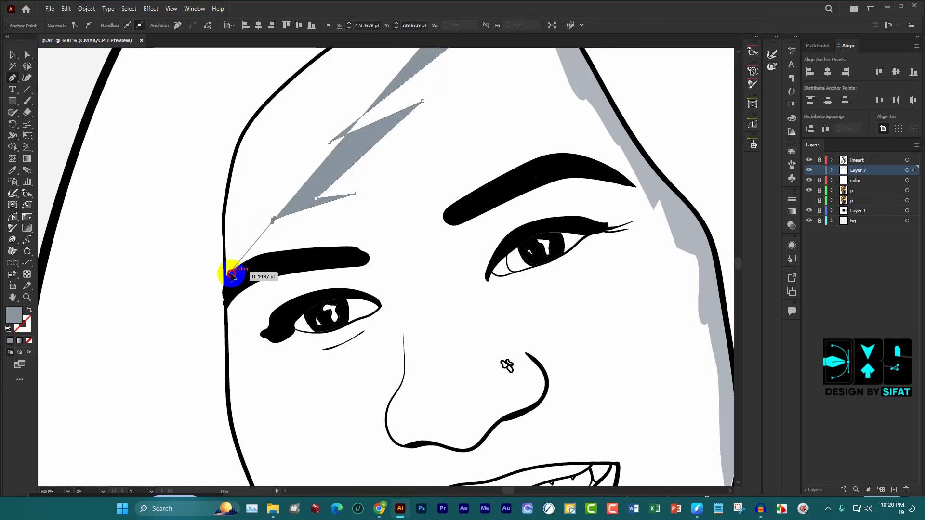
drag(231, 272, 229, 290)
Extend the shadow path down past the eye, with jagged corners near the mouth
click(236, 346)
scroll(241, 366, down, 2)
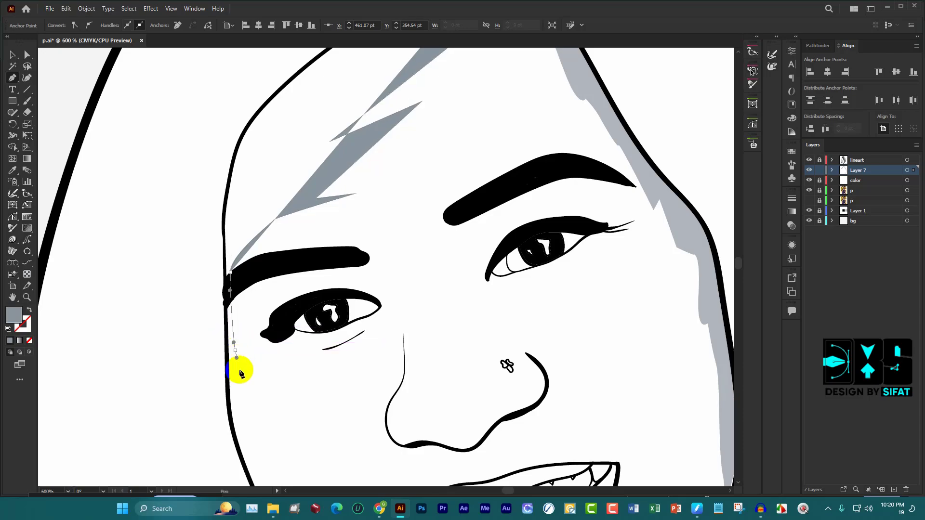
scroll(260, 371, up, 2)
click(294, 376)
click(348, 371)
scroll(308, 376, down, 2)
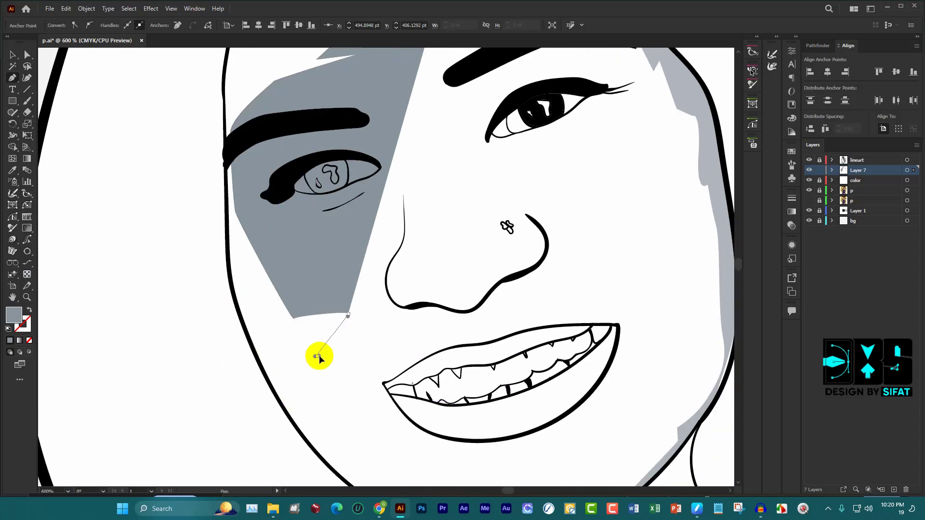
click(317, 363)
click(343, 373)
scroll(352, 381, down, 2)
click(347, 376)
scroll(386, 385, down, 1)
click(405, 393)
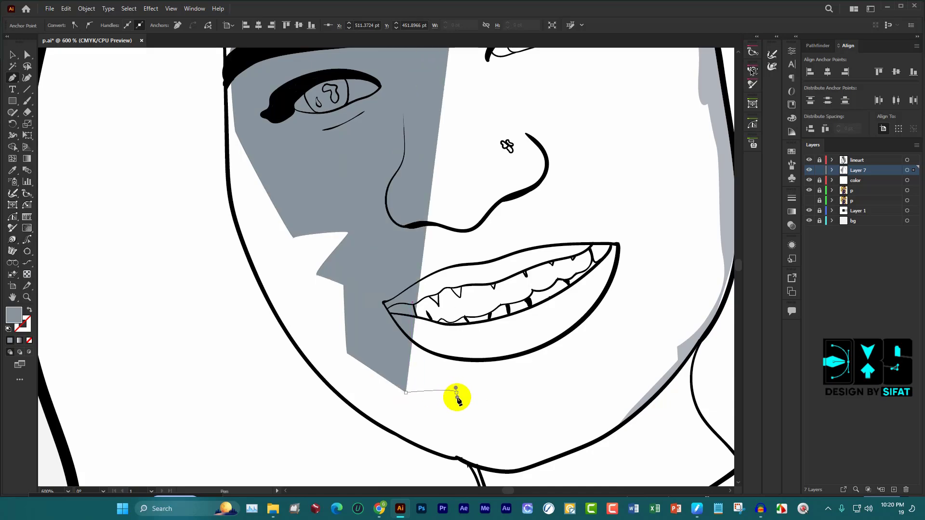
click(457, 393)
click(455, 432)
click(526, 451)
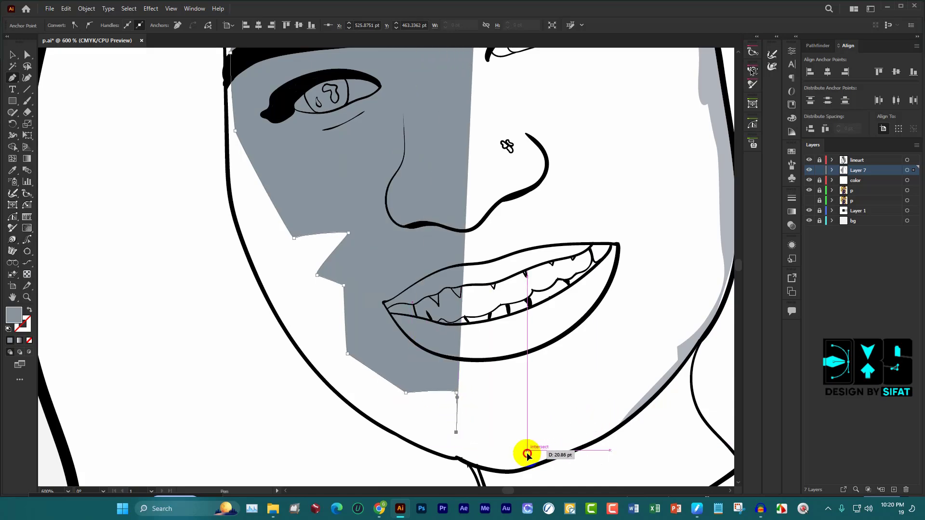
click(558, 439)
scroll(564, 441, up, 3)
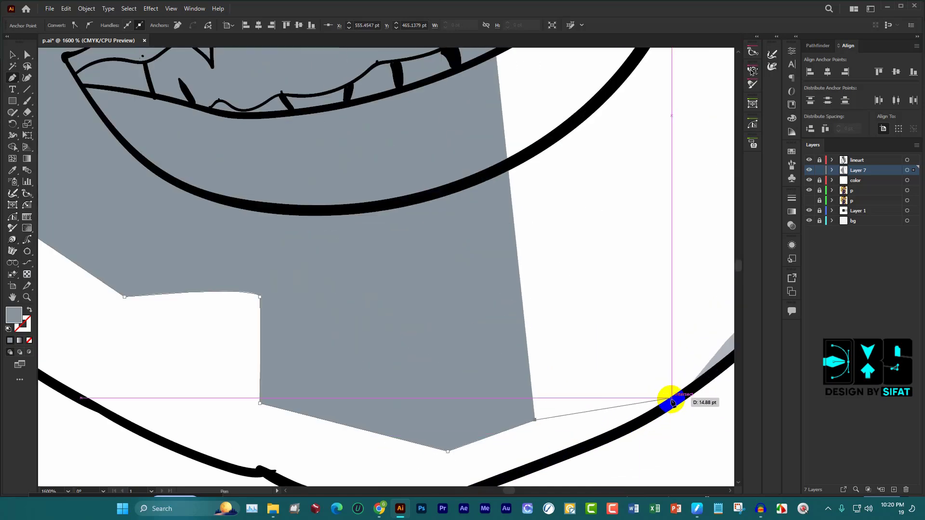
Replace misplaced points with new points along the shadow bottom and a curve on the chin line
key(ctrl+z)
key(ctrl+z)
click(386, 460)
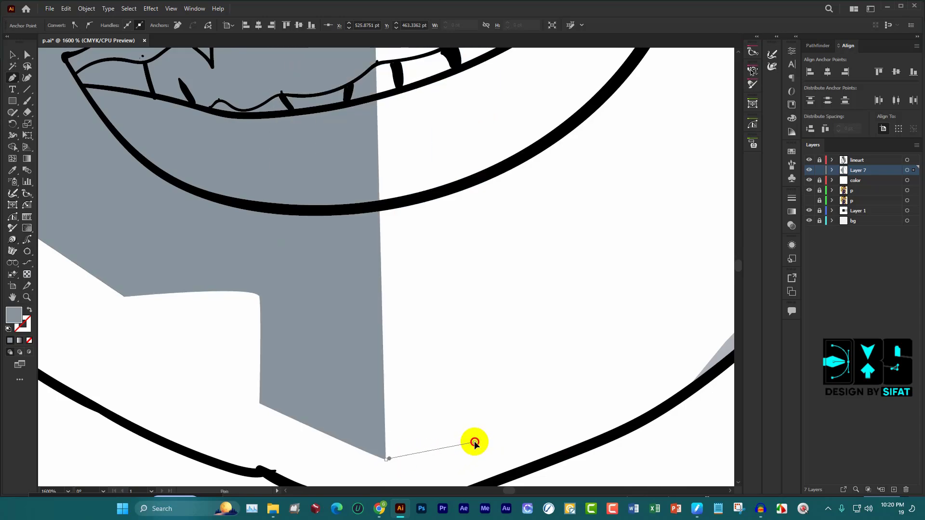
click(475, 442)
click(470, 473)
click(601, 446)
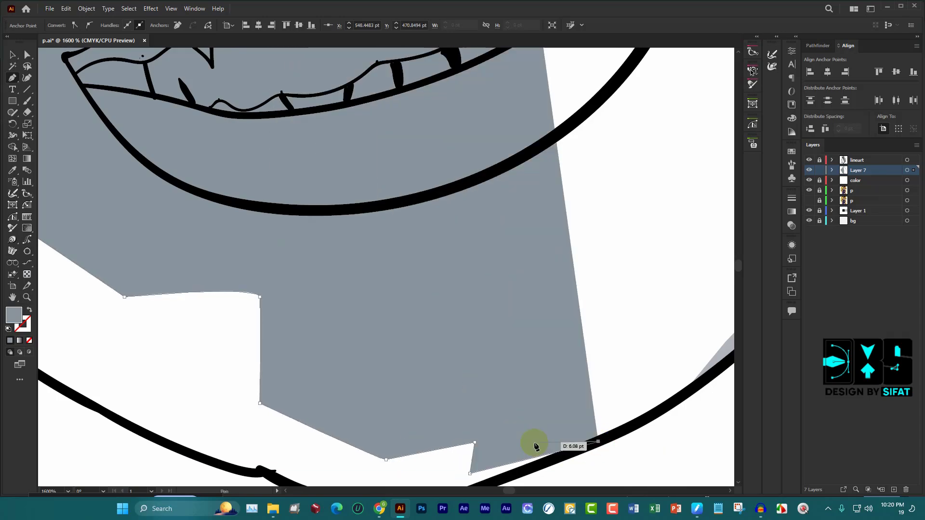
scroll(440, 424, up, 3)
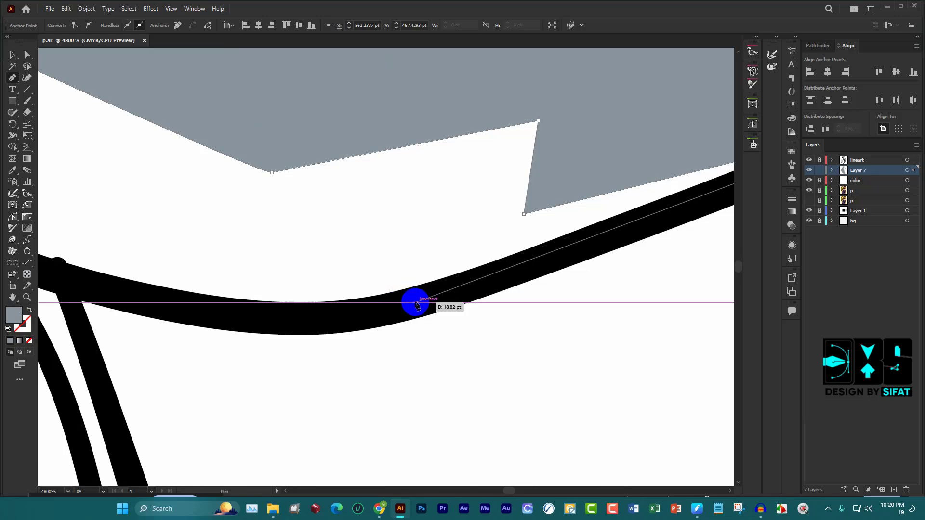
drag(414, 300, 491, 302)
scroll(275, 291, down, 3)
scroll(399, 304, up, 1)
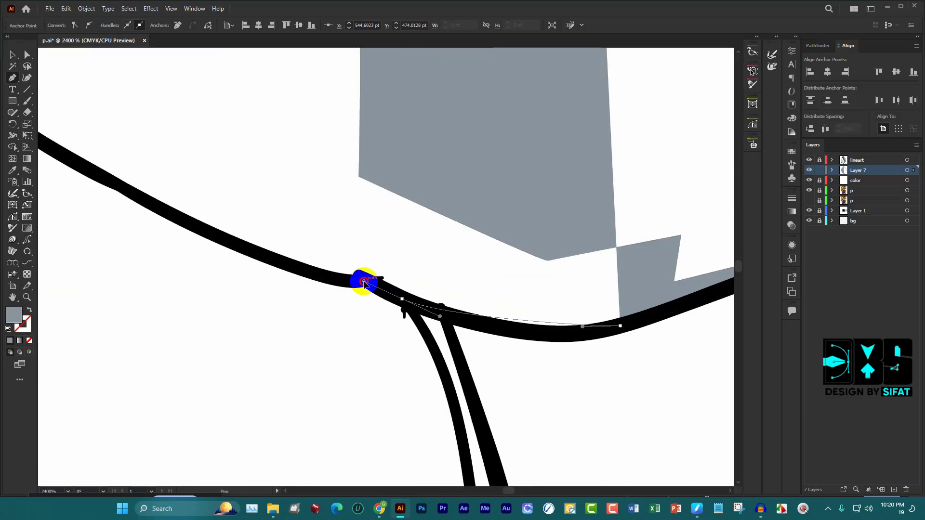
Curve the shadow edge closely along the jaw line
drag(399, 304, 320, 271)
scroll(422, 263, down, 4)
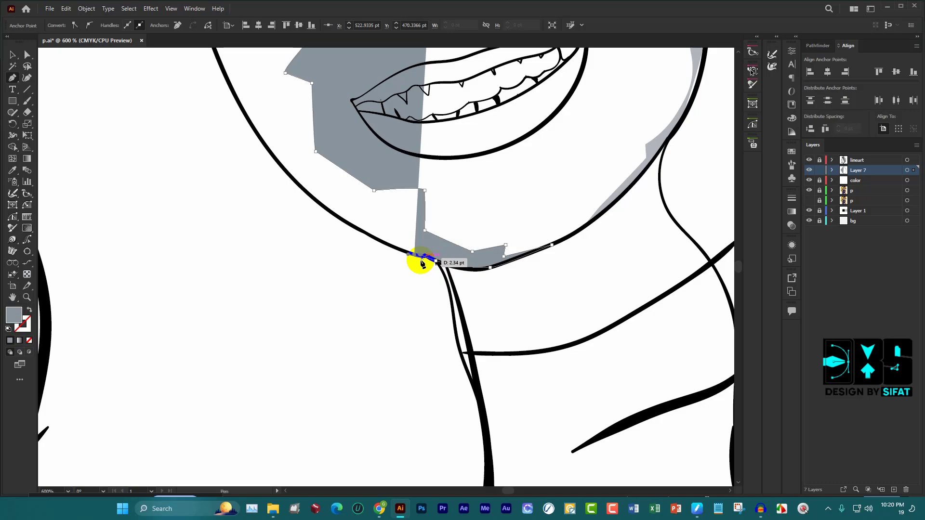
drag(422, 263, 408, 257)
scroll(300, 244, up, 2)
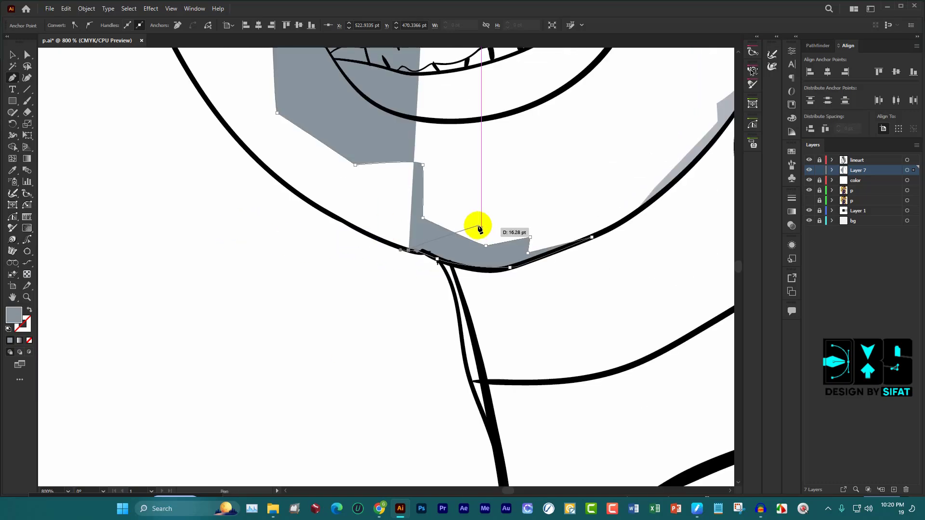
scroll(366, 219, up, 4)
click(271, 249)
scroll(522, 233, down, 4)
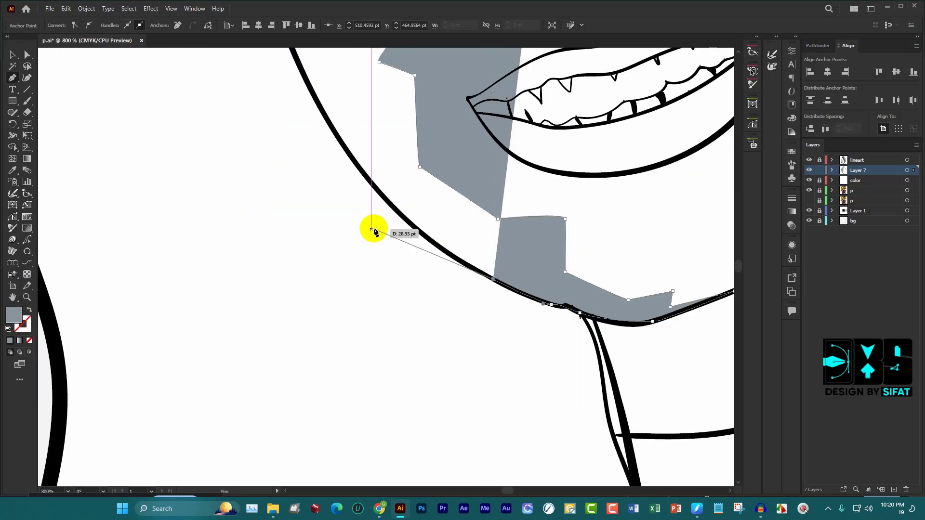
scroll(373, 231, up, 4)
mouse_move(391, 286)
mouse_down()
mouse_move(298, 207)
mouse_move(269, 161)
mouse_up()
scroll(260, 152, down, 2)
scroll(289, 150, down, 2)
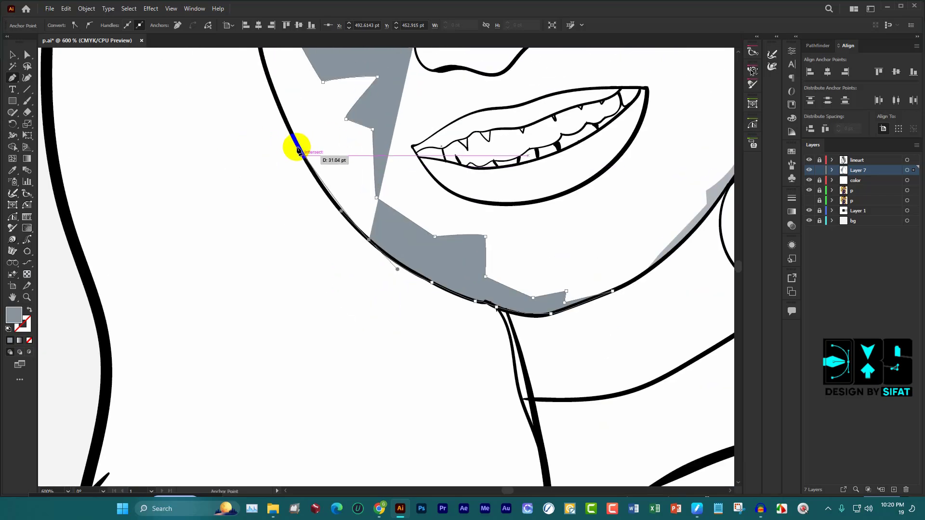
scroll(293, 152, up, 4)
Add shadow points on the left jaw line and the black outline
click(290, 242)
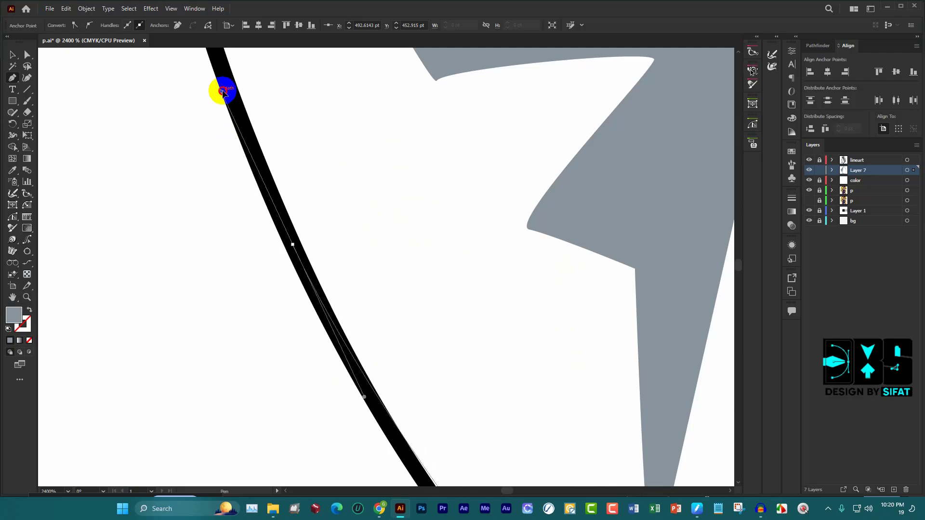
scroll(212, 79, up, 2)
scroll(195, 110, up, 2)
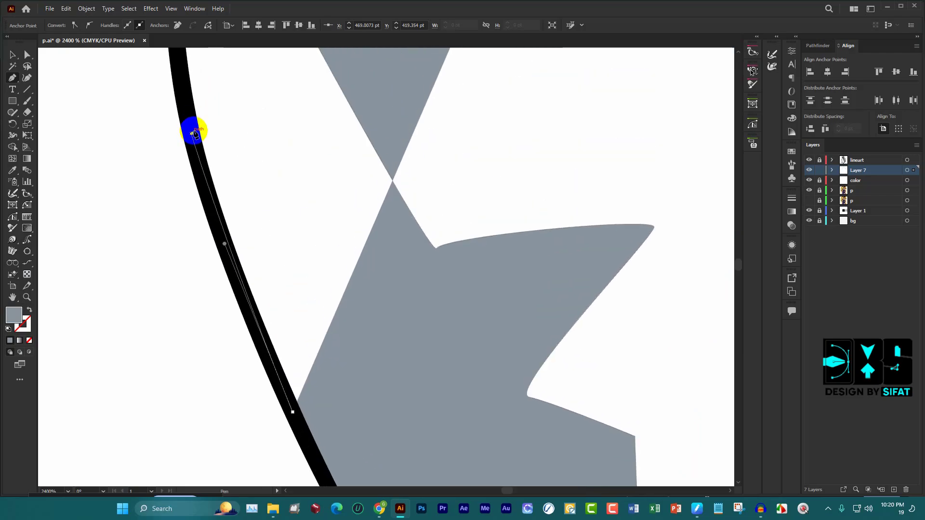
click(194, 133)
scroll(188, 133, up, 2)
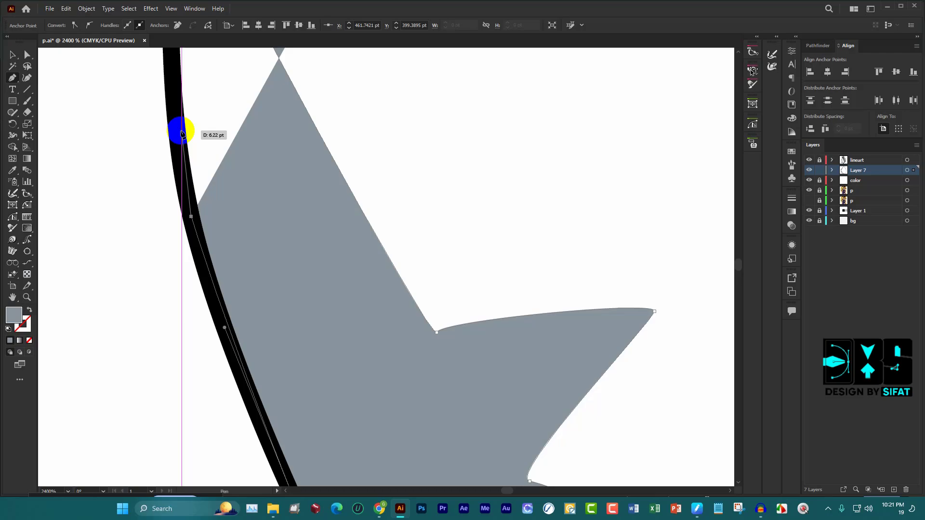
Curve the shadow edge along the face outline and fix the next point on it
drag(182, 133, 45, 62)
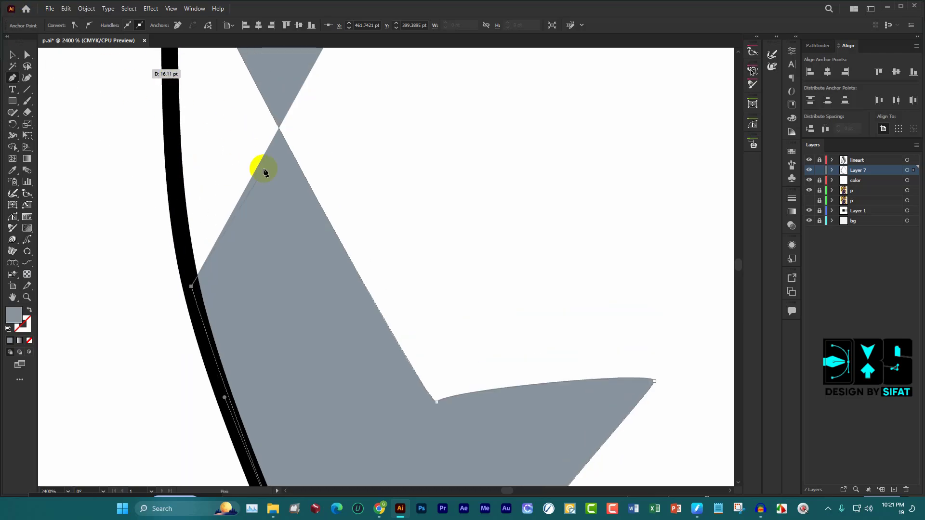
scroll(265, 169, down, 3)
scroll(268, 175, up, 3)
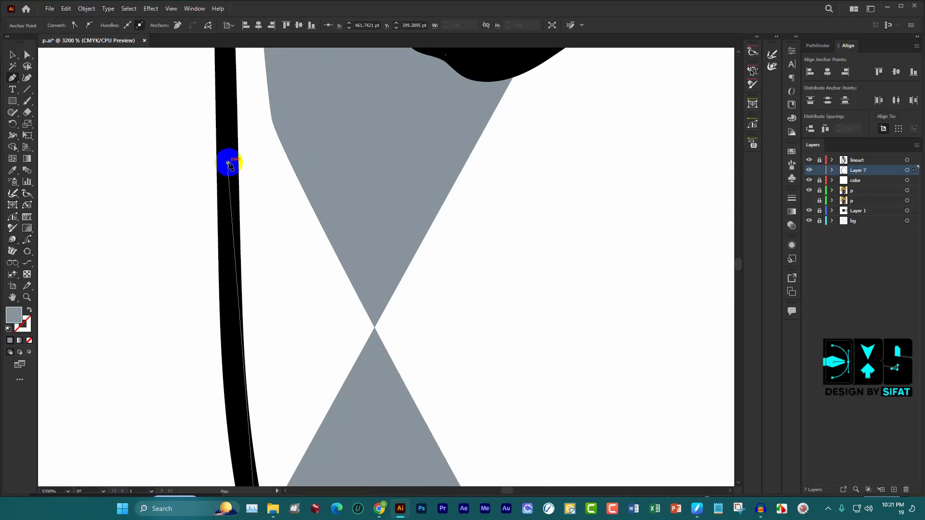
scroll(227, 151, up, 1)
scroll(207, 140, down, 1)
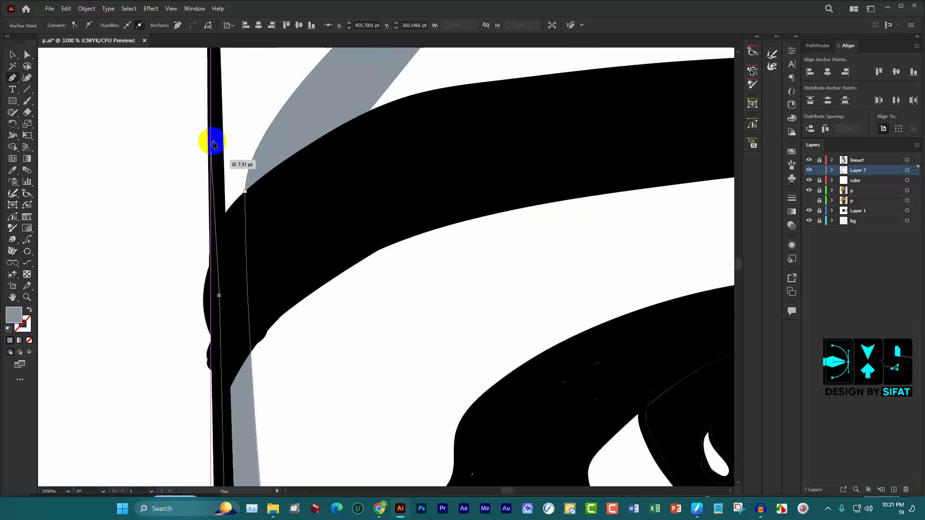
scroll(210, 141, up, 3)
click(212, 143)
scroll(212, 140, up, 3)
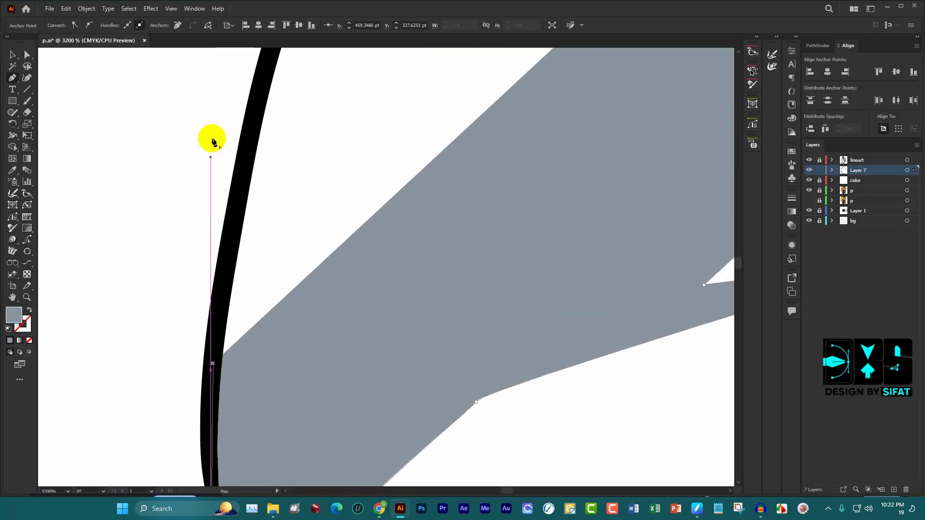
scroll(260, 135, down, 2)
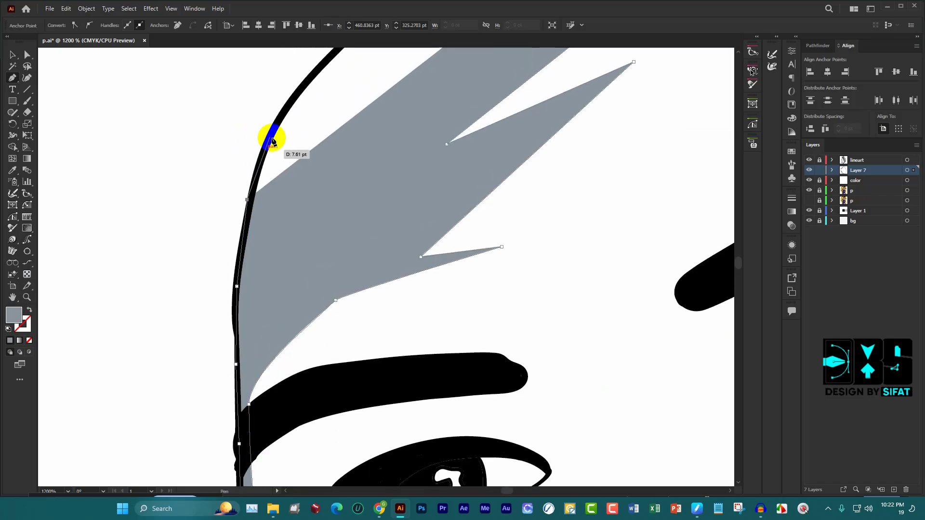
scroll(308, 134, up, 1)
scroll(217, 163, up, 3)
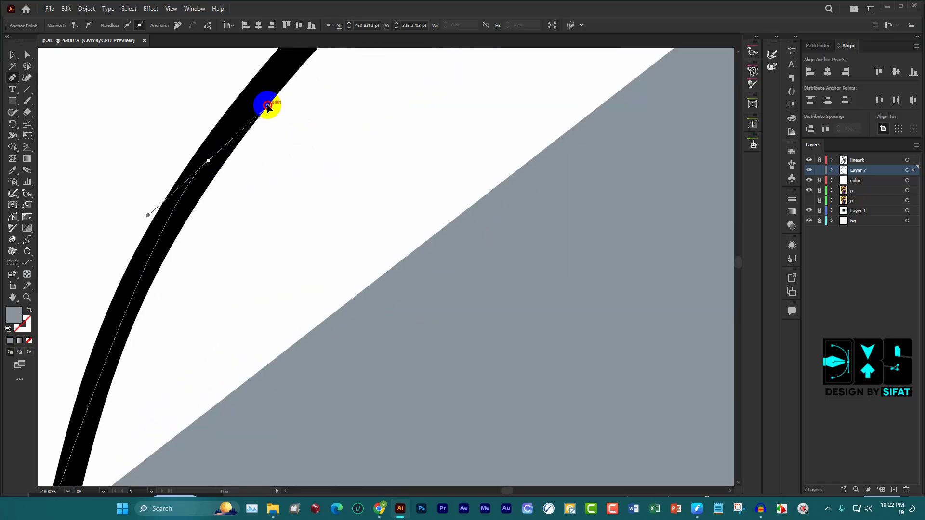
scroll(264, 103, down, 5)
scroll(240, 120, up, 1)
scroll(303, 126, up, 2)
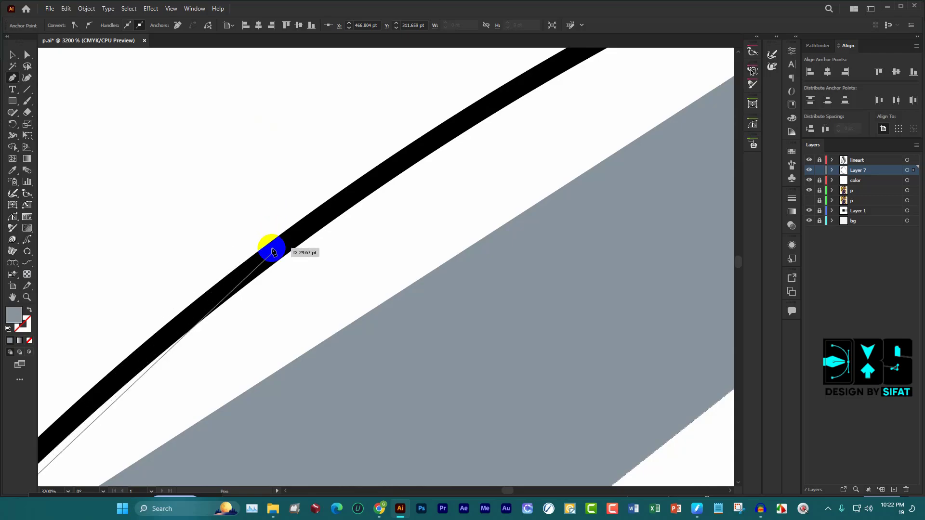
Hug the head outline with a curved point and close the path at the head top
drag(172, 333, 249, 278)
scroll(270, 265, down, 2)
scroll(289, 236, up, 1)
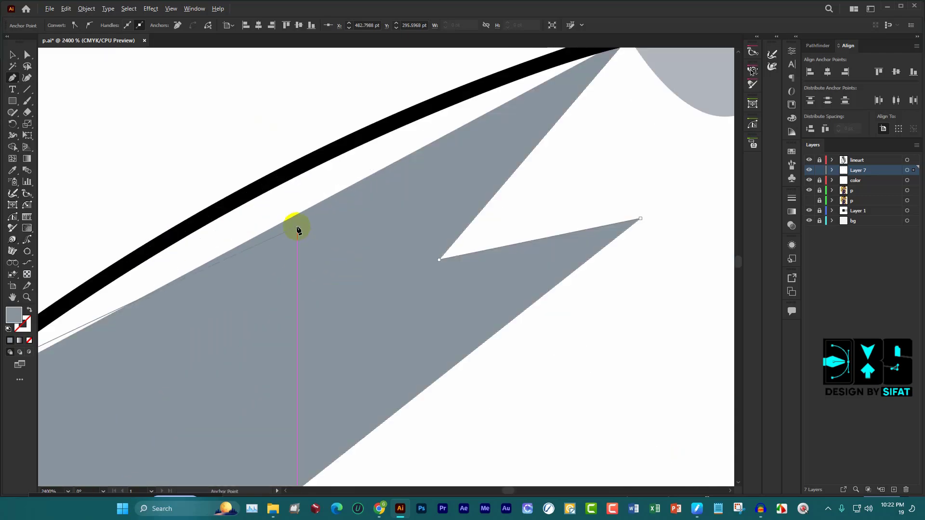
scroll(270, 193, up, 1)
scroll(228, 179, down, 2)
scroll(337, 143, up, 2)
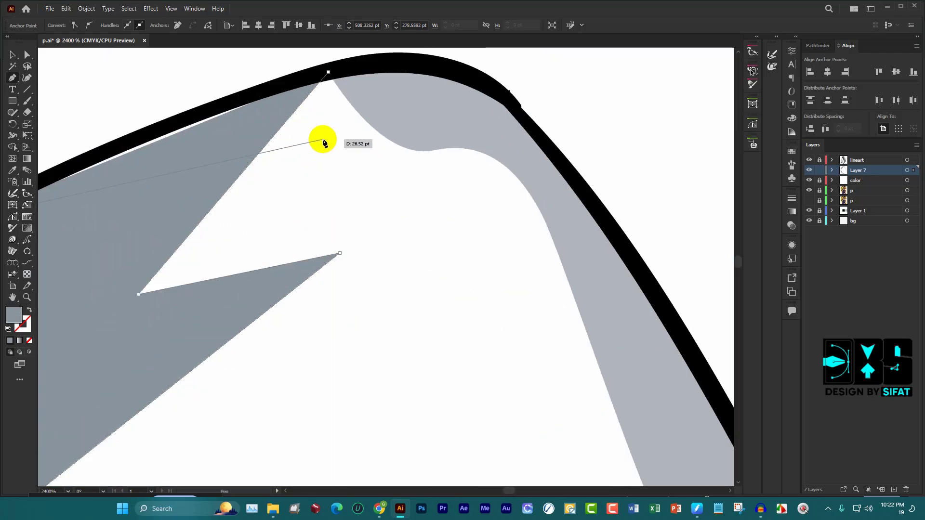
click(327, 73)
click(221, 101)
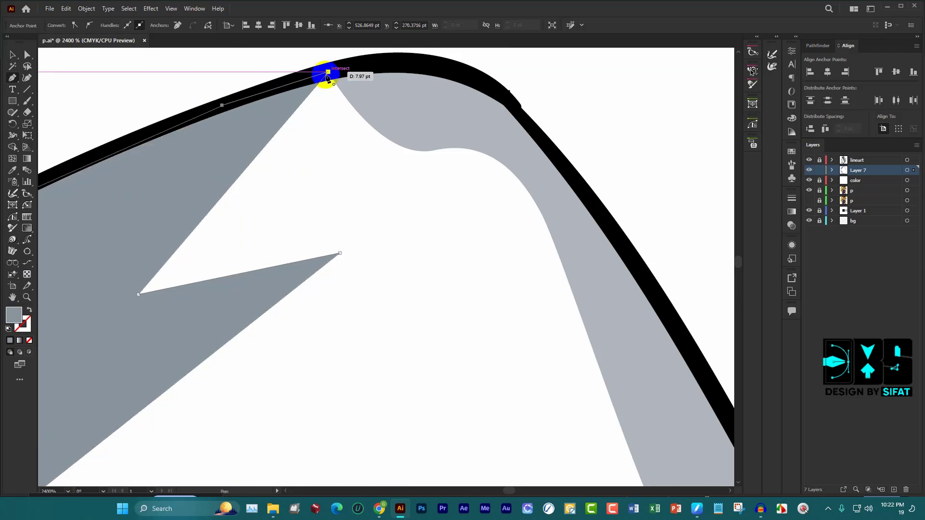
scroll(379, 140, down, 2)
scroll(378, 139, down, 2)
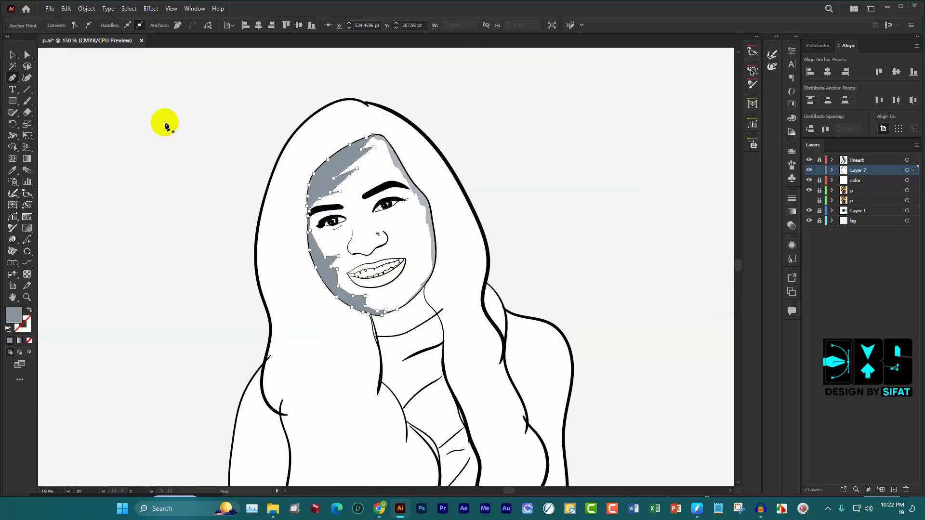
Copy the right-side lighter gray shading onto the forehead shadow with the Eyedropper
click(12, 56)
click(295, 90)
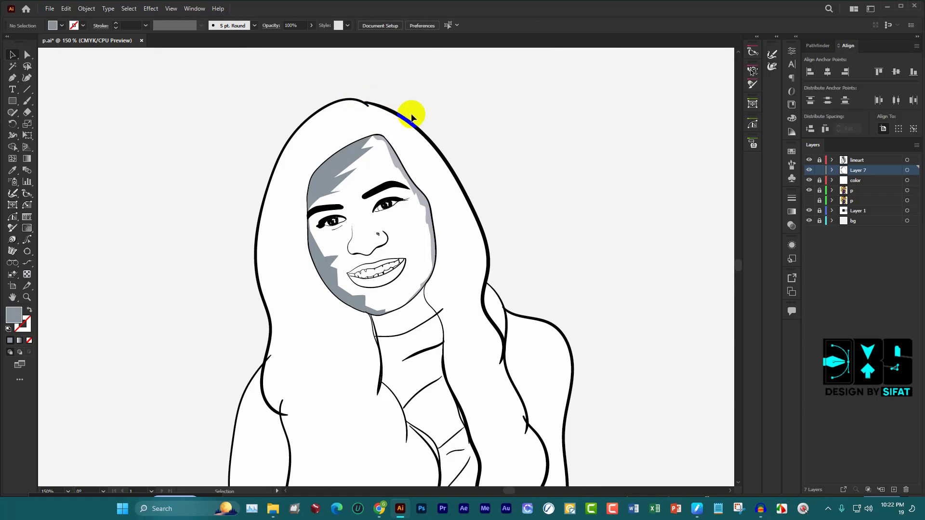
scroll(356, 145, up, 2)
click(397, 192)
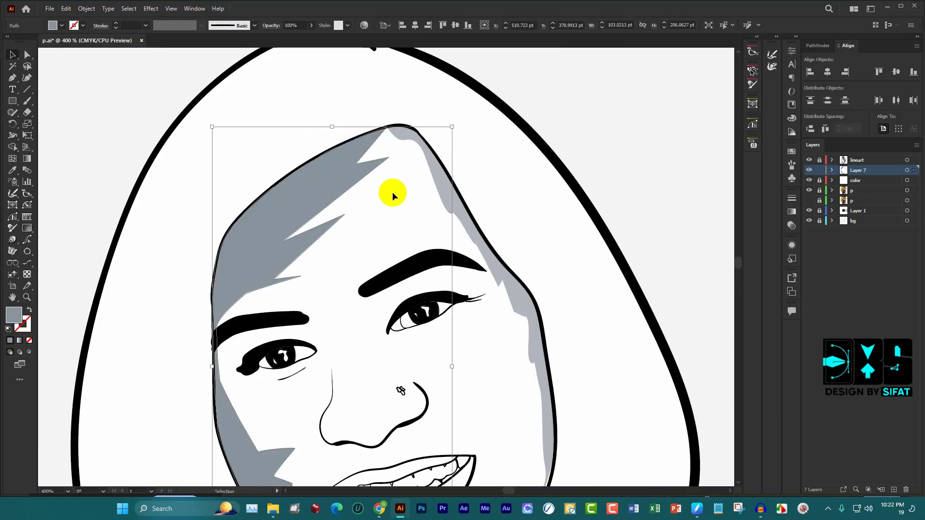
key(i)
click(438, 182)
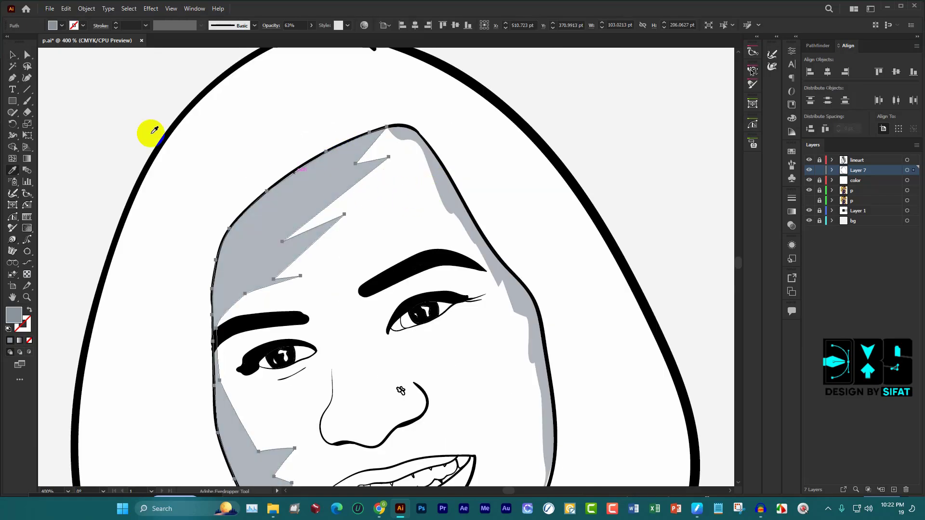
click(11, 54)
Lower the forehead shadow's opacity to 56% and deselect it
click(310, 25)
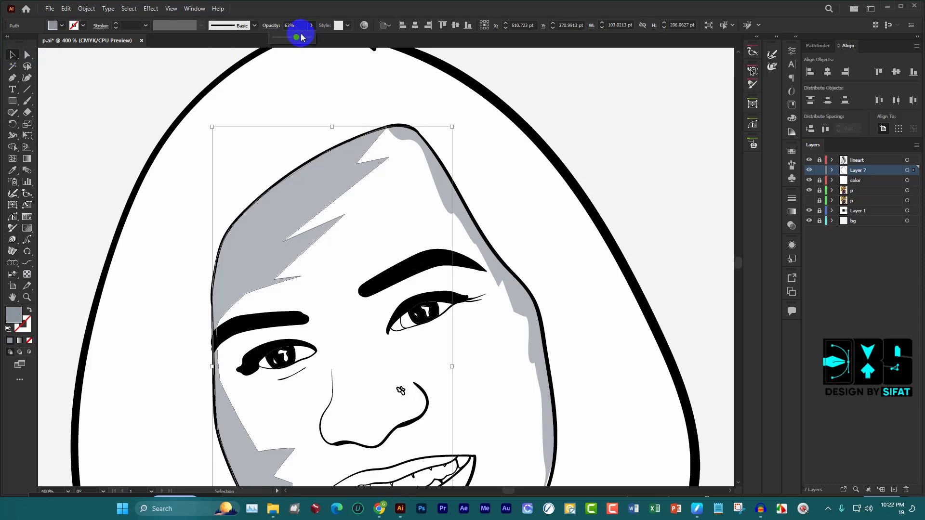
drag(301, 38, 295, 38)
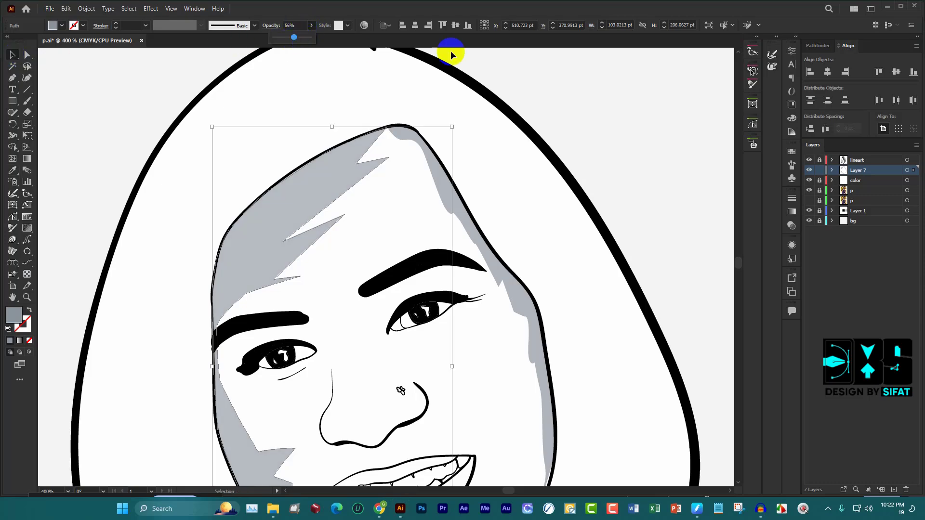
key(ctrl+minus)
key(ctrl+minus)
key(ctrl+minus)
click(556, 160)
scroll(556, 160, down, 2)
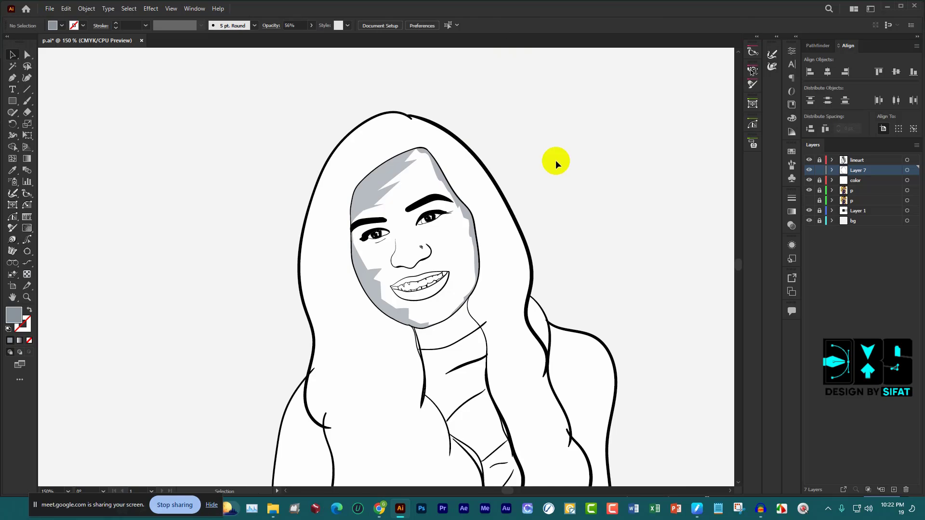
scroll(550, 161, down, 2)
scroll(329, 175, down, 2)
scroll(311, 169, up, 3)
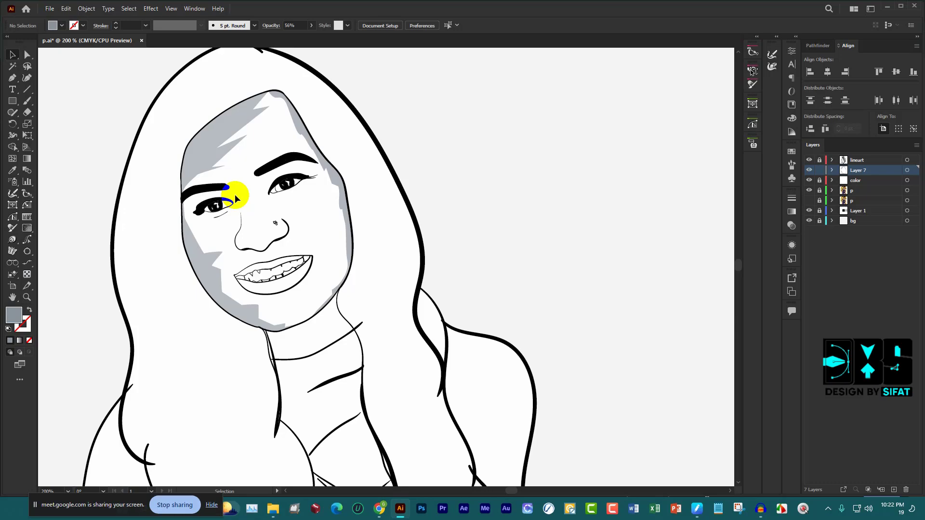
scroll(234, 195, down, 3)
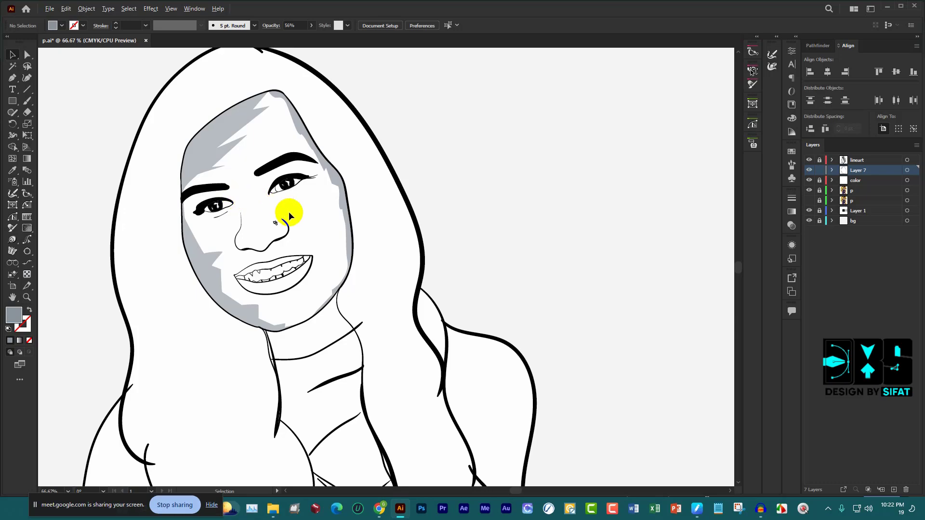
scroll(288, 212, down, 4)
scroll(313, 250, up, 6)
scroll(261, 248, up, 3)
scroll(333, 155, up, 2)
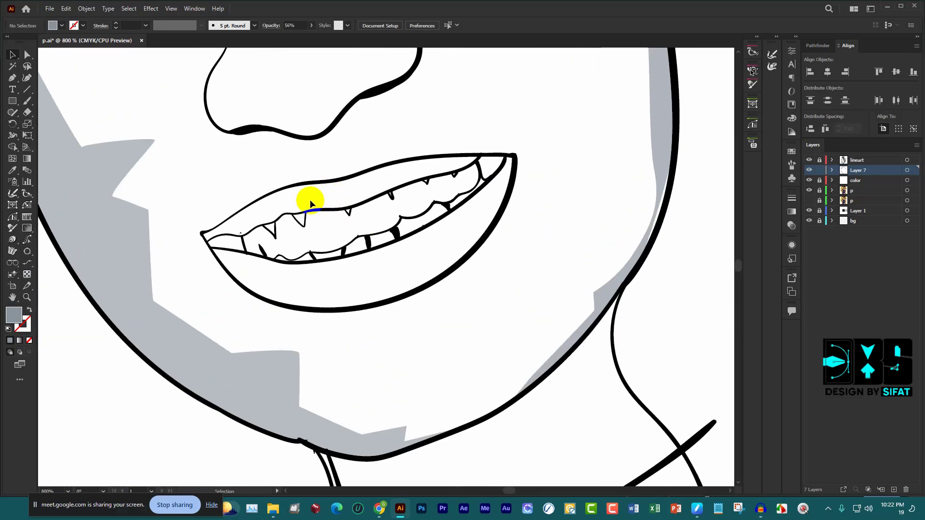
scroll(310, 201, up, 1)
scroll(364, 264, up, 2)
scroll(338, 256, down, 2)
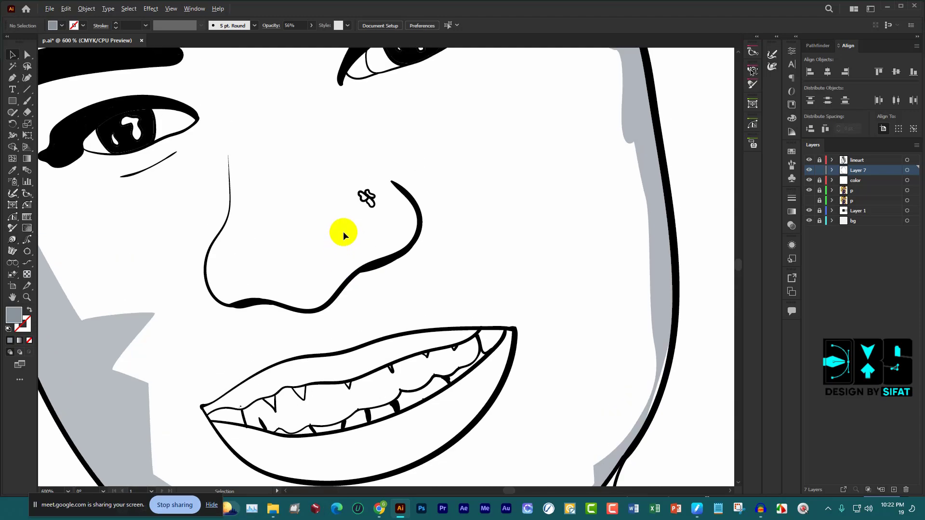
scroll(343, 232, down, 2)
scroll(328, 131, down, 2)
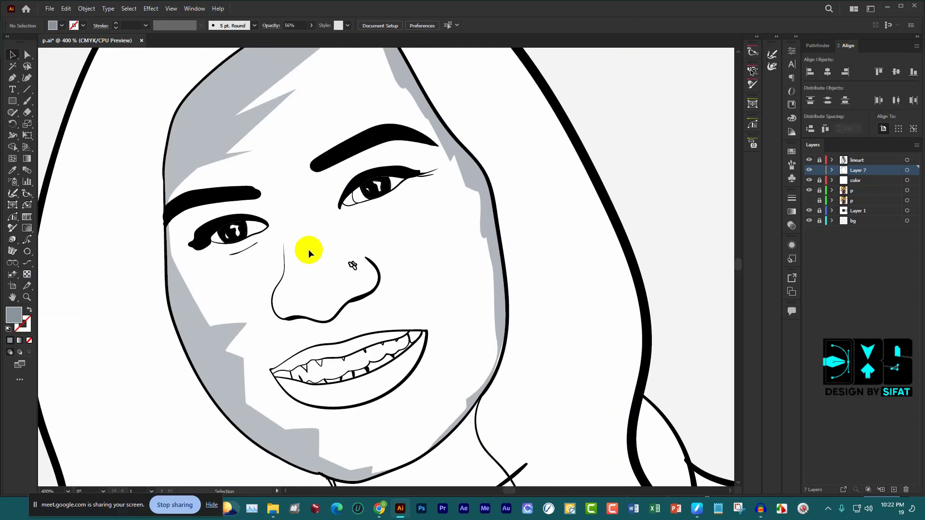
scroll(309, 250, down, 3)
scroll(299, 206, down, 3)
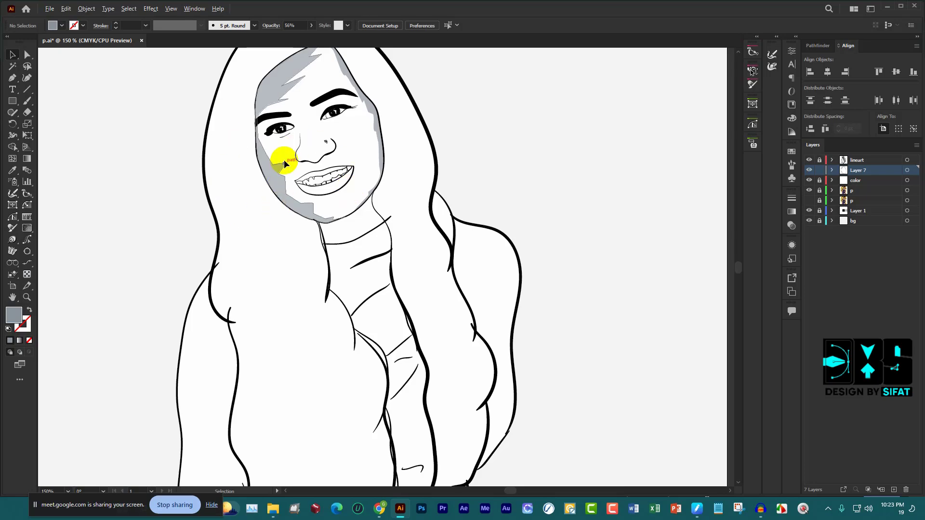
scroll(286, 160, up, 3)
scroll(339, 260, down, 2)
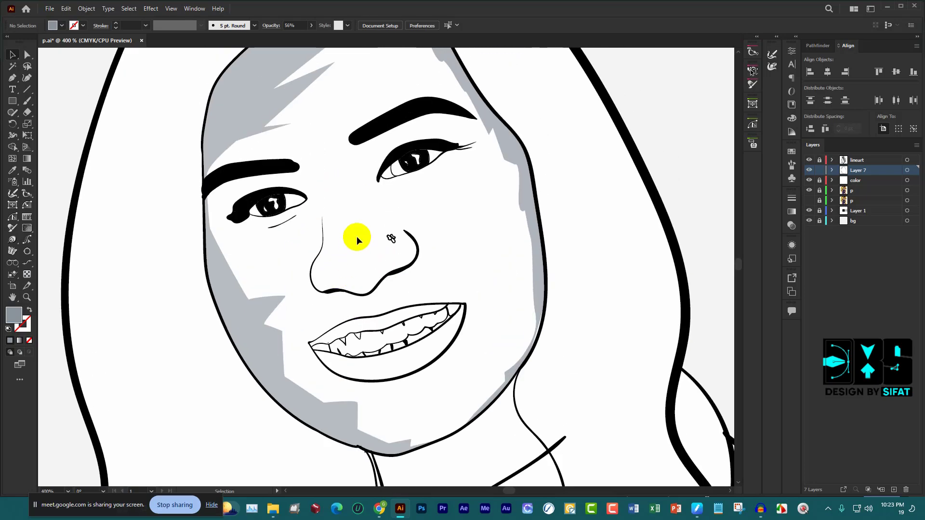
scroll(356, 220, up, 1)
scroll(289, 219, up, 5)
scroll(289, 239, down, 1)
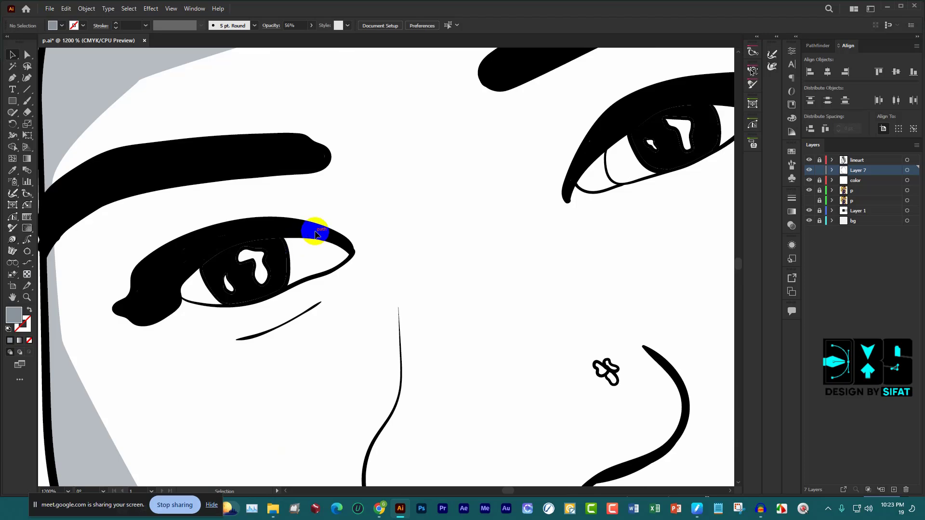
scroll(309, 227, down, 1)
scroll(327, 217, down, 3)
scroll(381, 205, down, 2)
scroll(407, 205, down, 1)
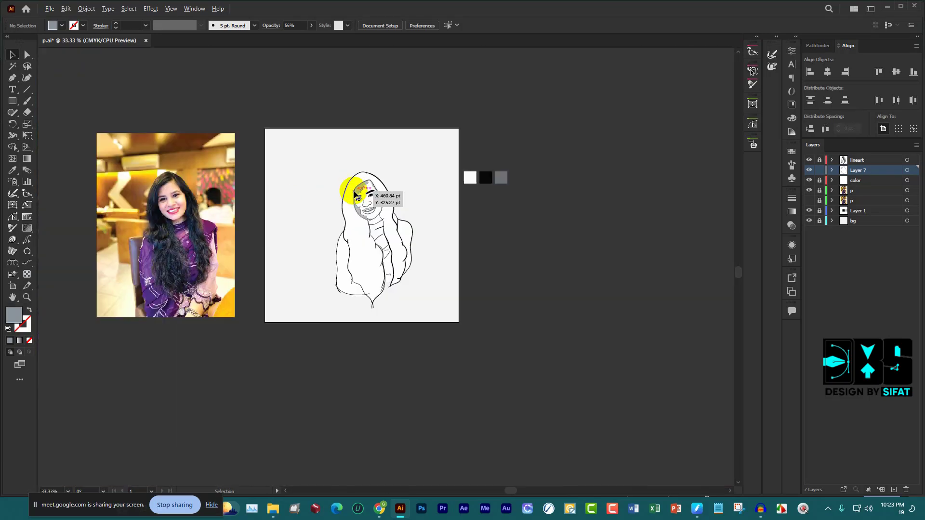
click(853, 201)
click(906, 490)
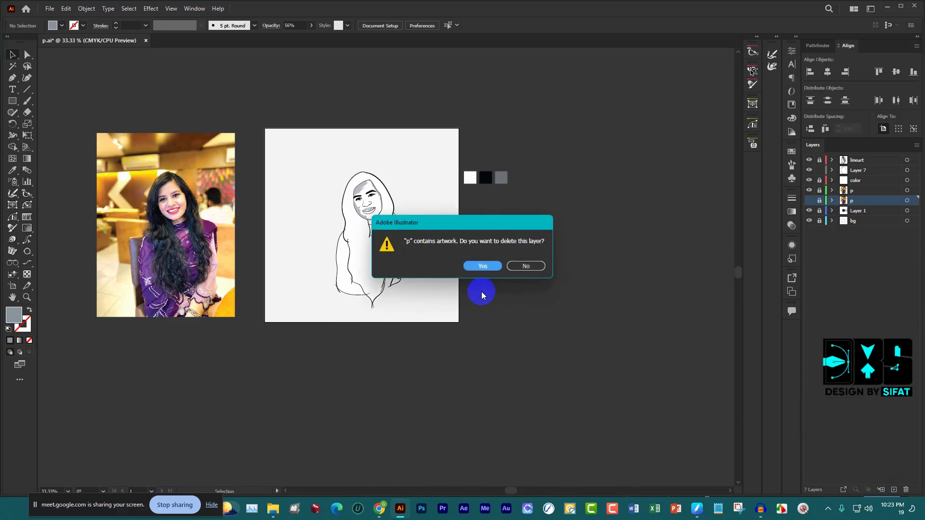
click(475, 265)
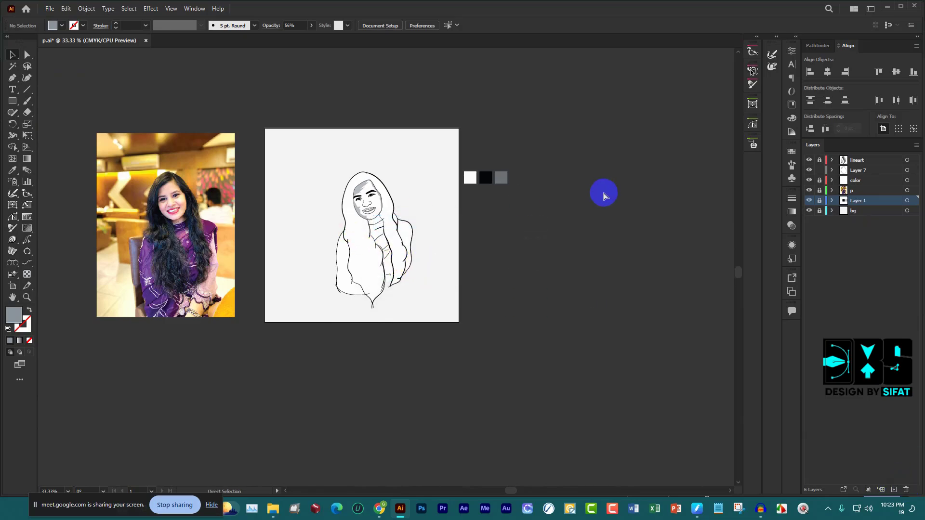
key(ctrl+s)
click(512, 268)
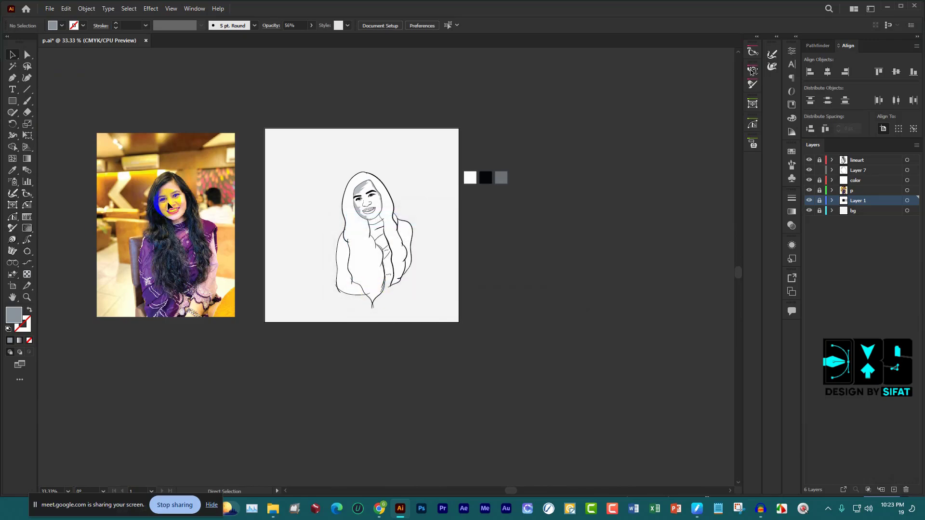
scroll(167, 202, up, 2)
scroll(167, 201, up, 3)
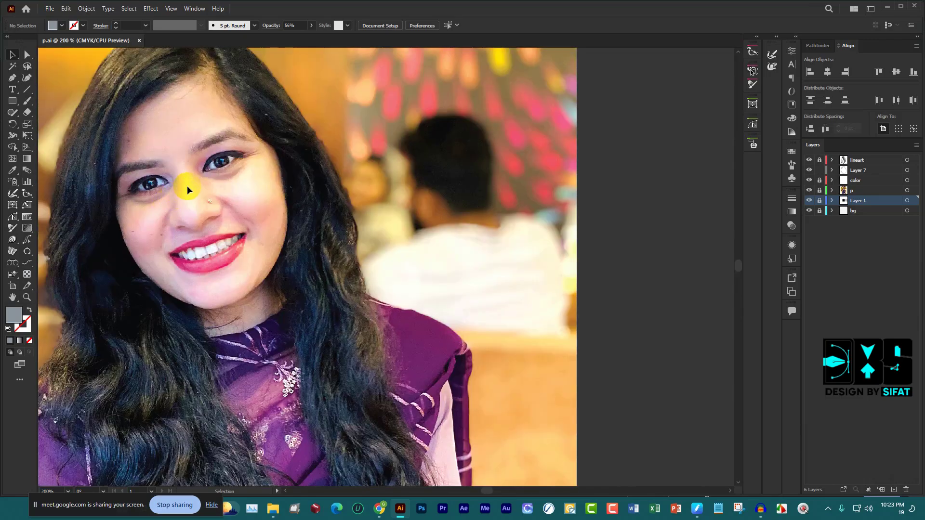
scroll(242, 239, down, 5)
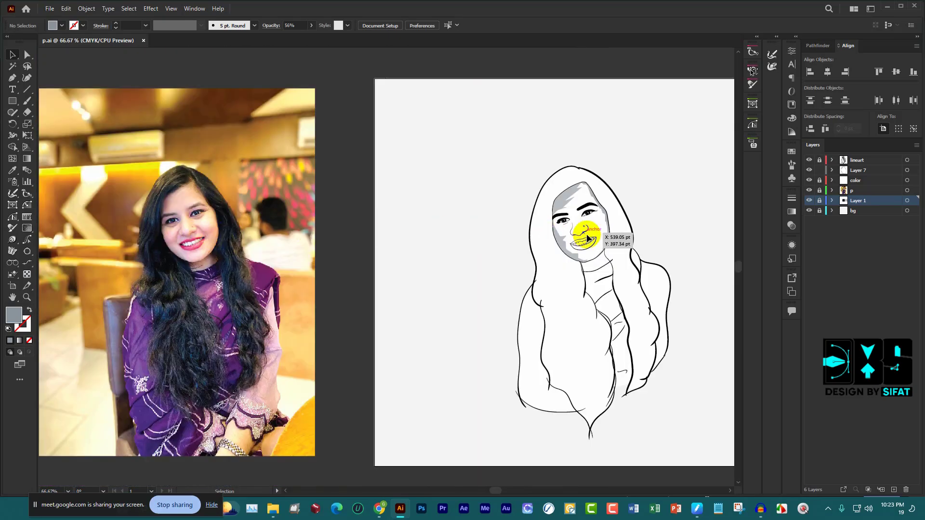
scroll(186, 224, up, 5)
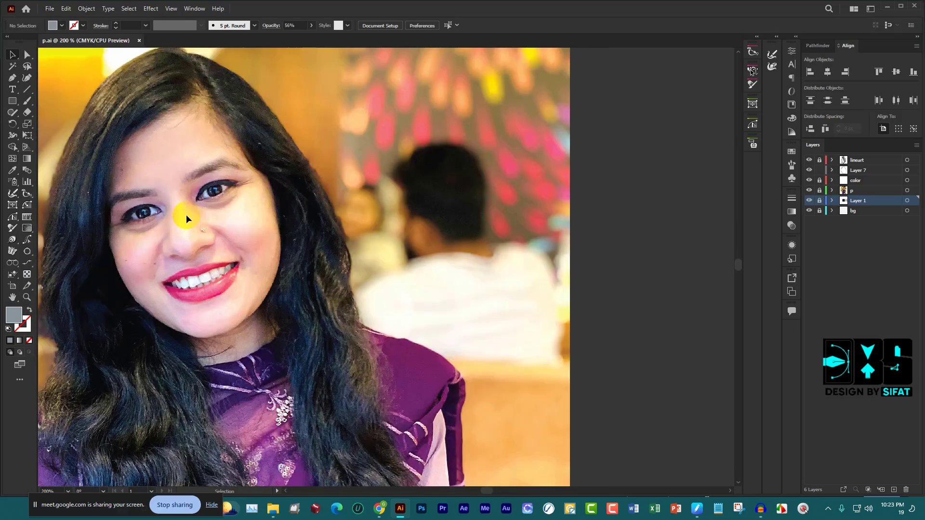
scroll(199, 191, up, 3)
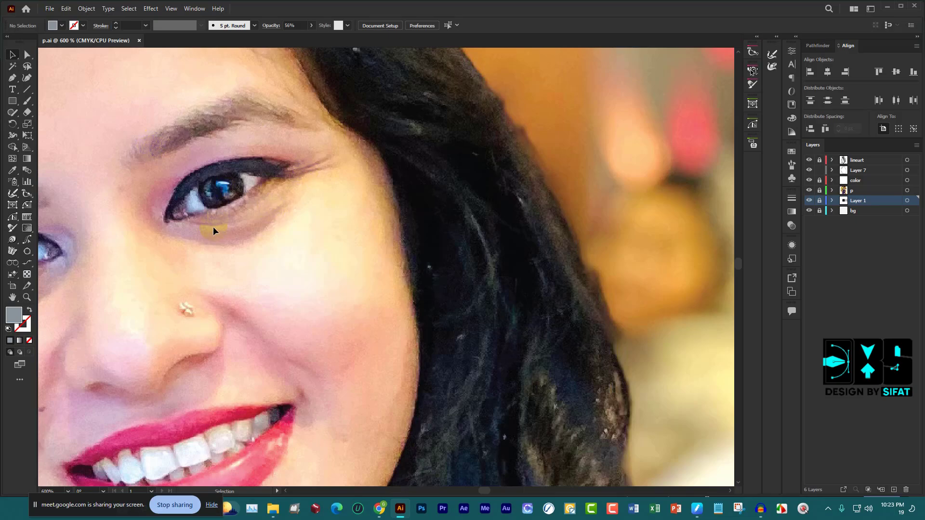
scroll(277, 235, down, 3)
scroll(294, 219, down, 2)
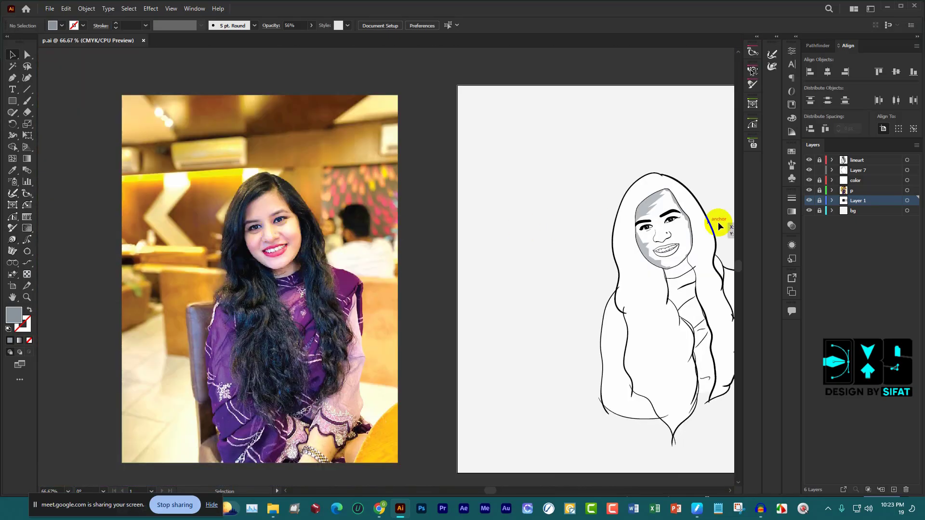
scroll(716, 220, up, 4)
scroll(606, 227, up, 2)
scroll(606, 227, up, 2)
key(i)
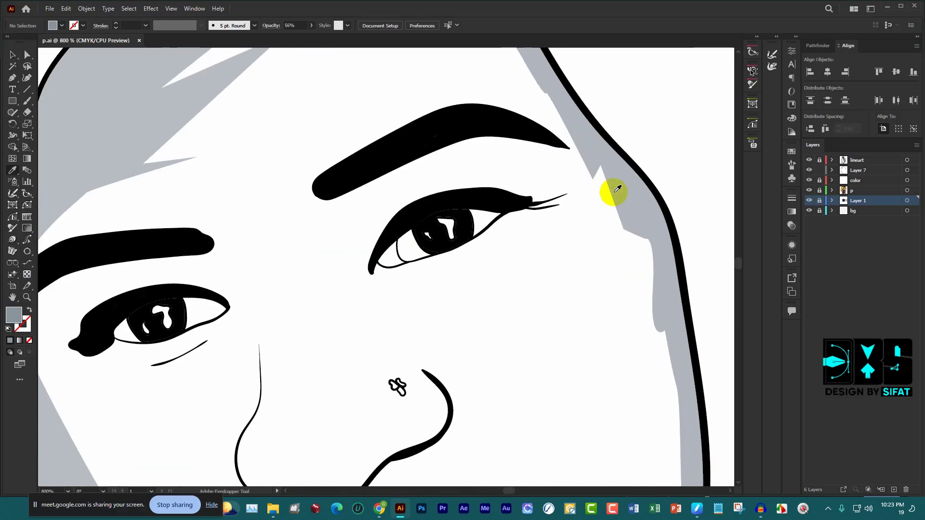
Take the Pen tool and make Layer 7 the active layer for the brow shadow
scroll(613, 161, up, 2)
click(13, 77)
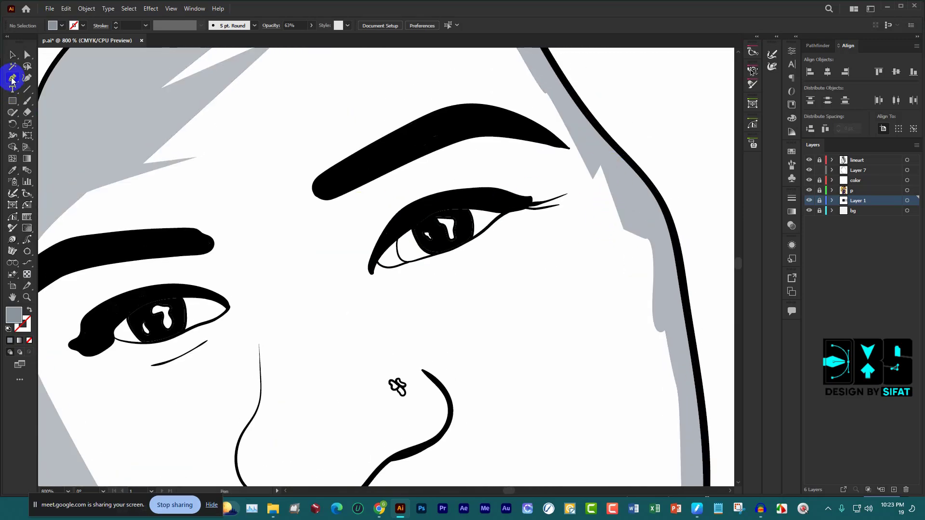
click(390, 182)
scroll(352, 236, up, 3)
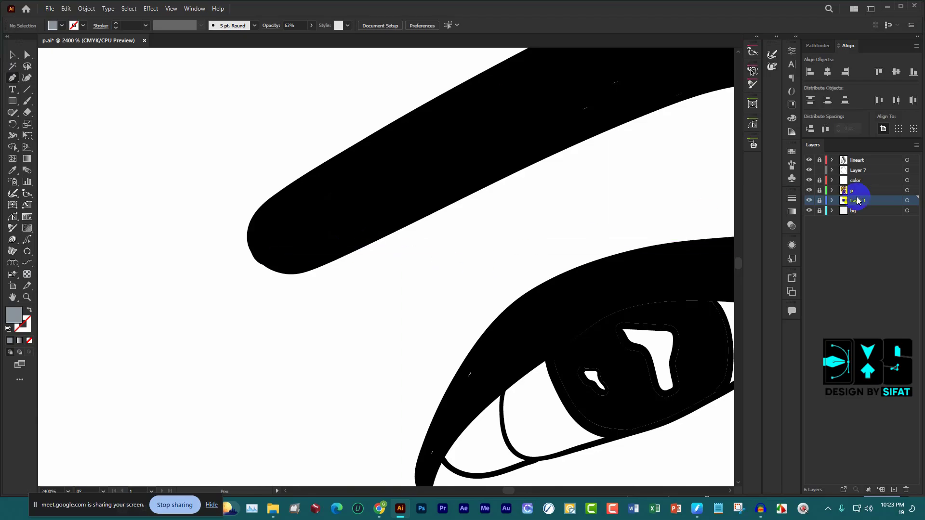
click(862, 170)
scroll(369, 228, down, 3)
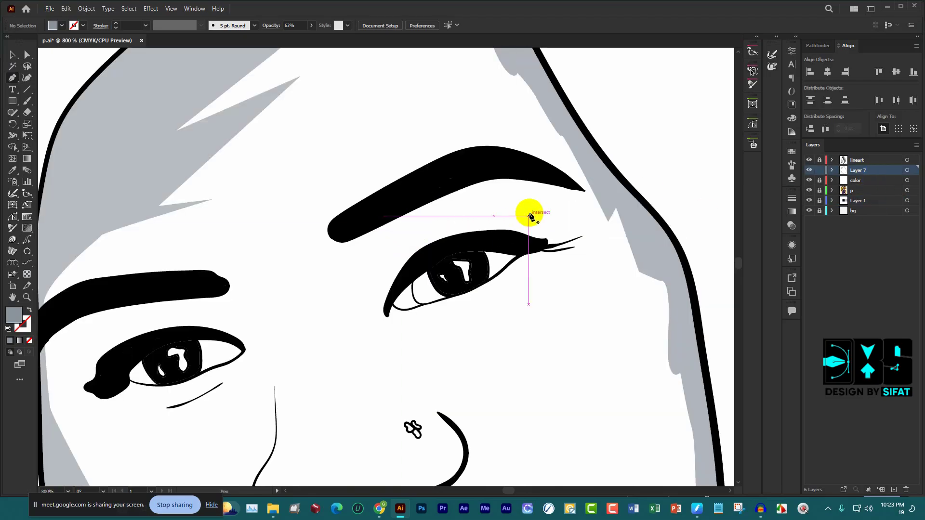
scroll(554, 188, up, 1)
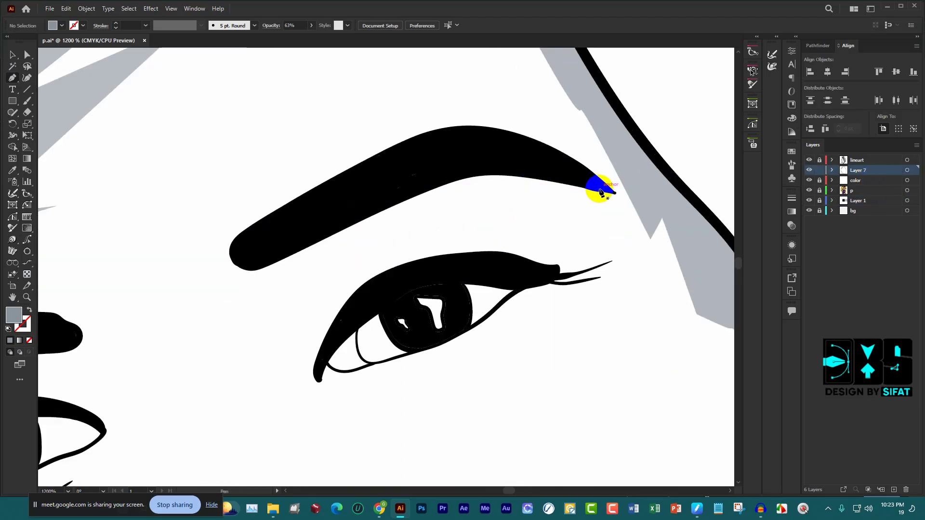
Trace the shadow from the right eyebrow's tip along its lower edge to the left end
click(603, 190)
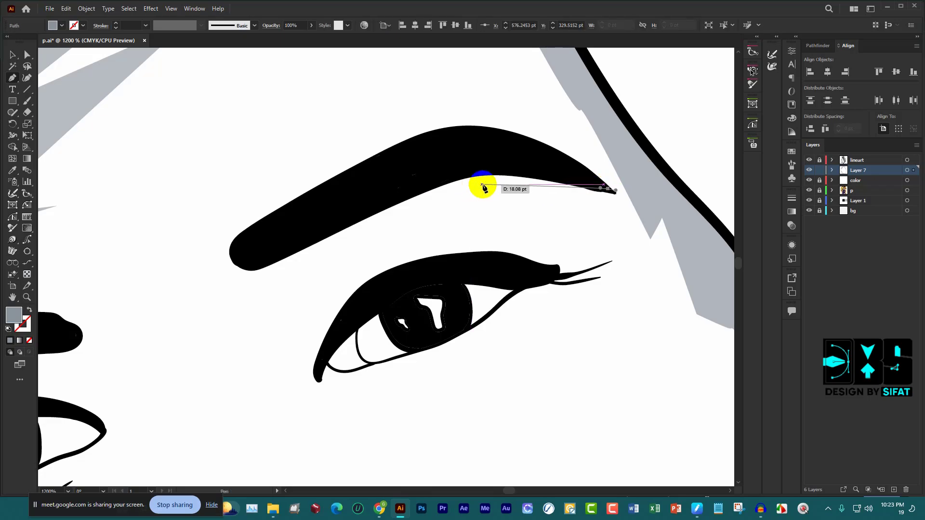
click(498, 185)
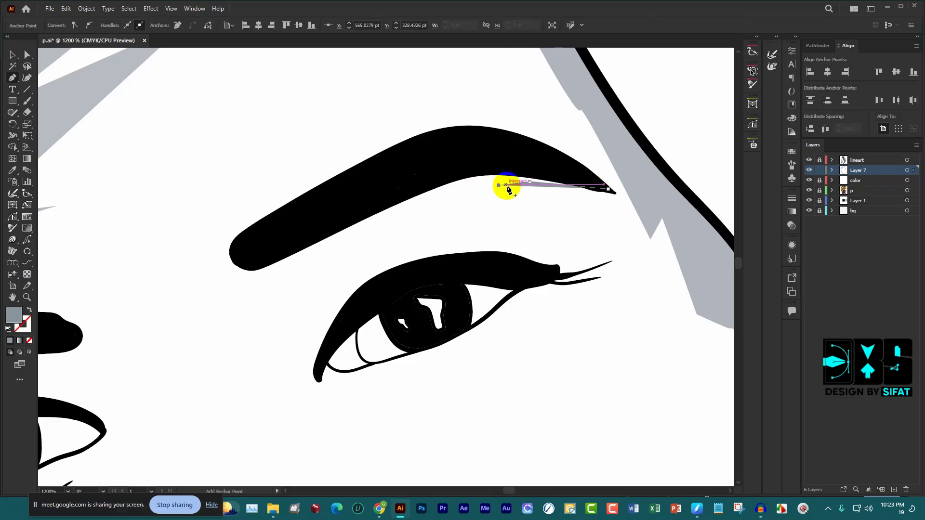
drag(501, 187, 471, 186)
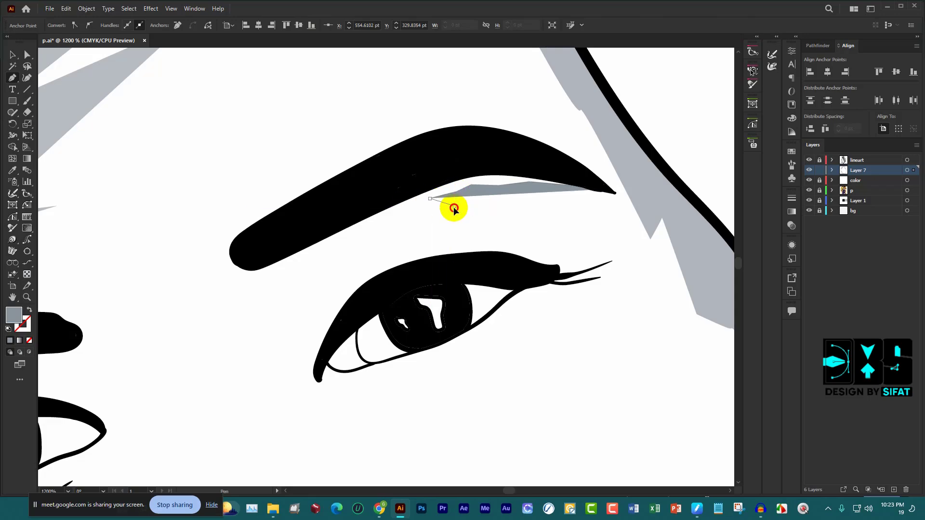
click(454, 208)
click(401, 213)
click(361, 222)
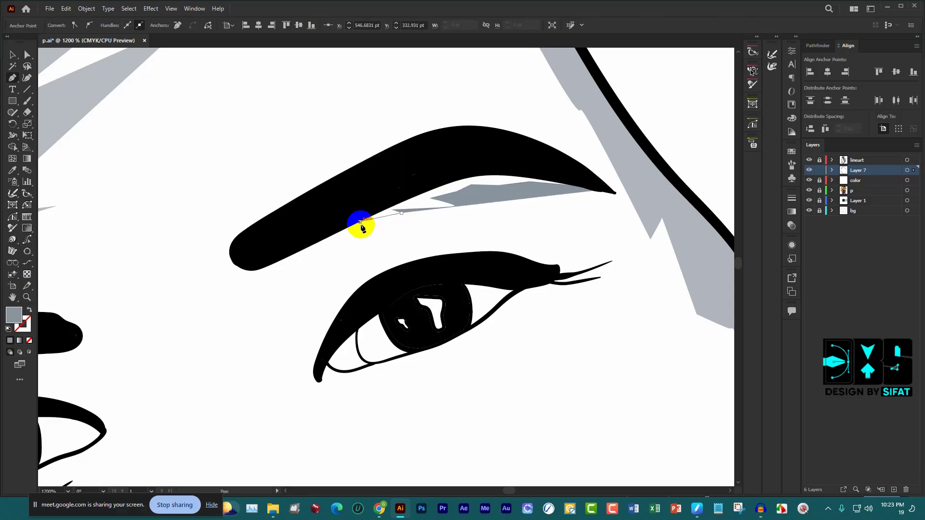
click(272, 269)
click(245, 279)
click(229, 264)
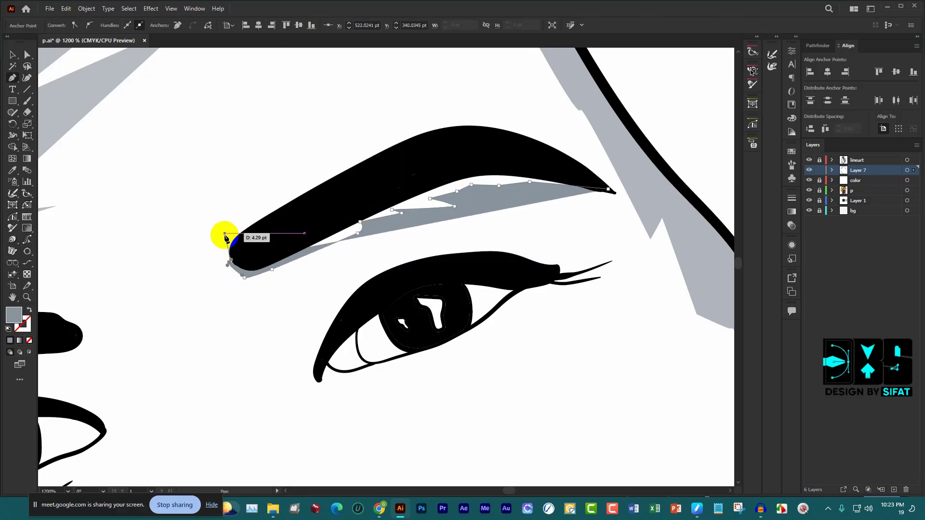
Trace spiky points over the brow's top, close the shape, and eyedropper the hair's grey
click(229, 234)
click(282, 189)
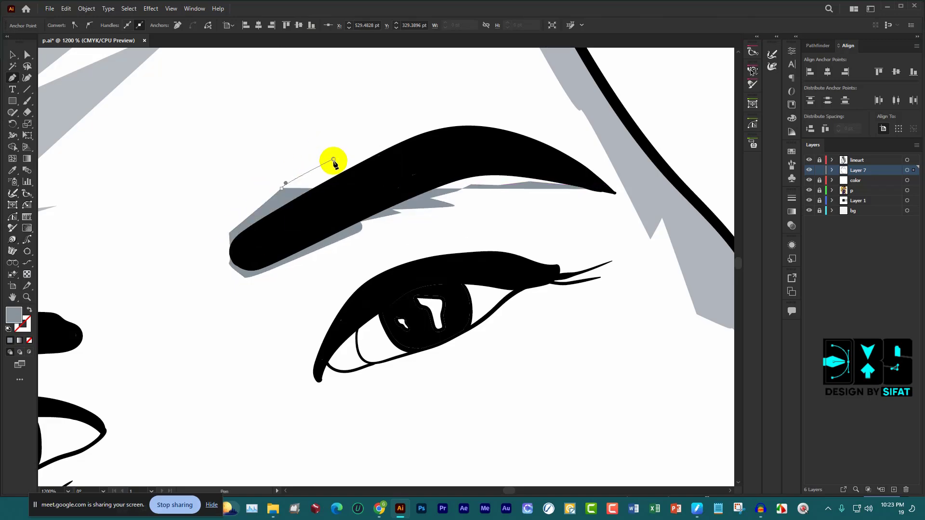
click(333, 159)
click(360, 147)
click(407, 111)
click(409, 130)
click(494, 95)
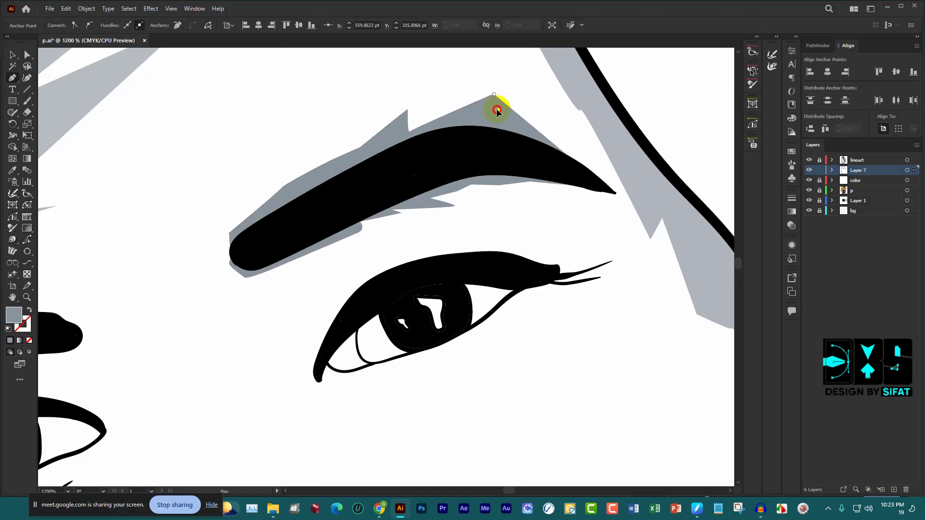
click(538, 129)
click(589, 155)
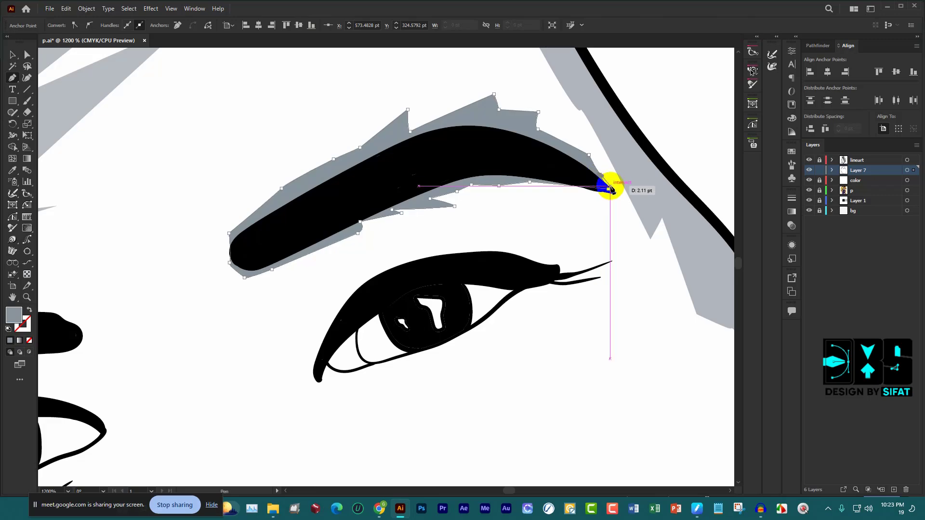
click(610, 192)
key(i)
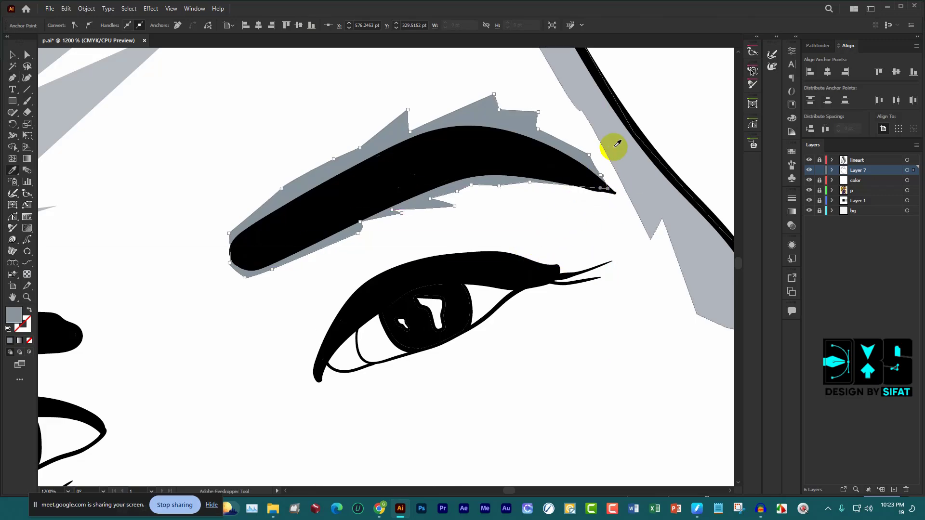
click(647, 158)
Lower the right eyebrow shadow's opacity to 45%
click(12, 54)
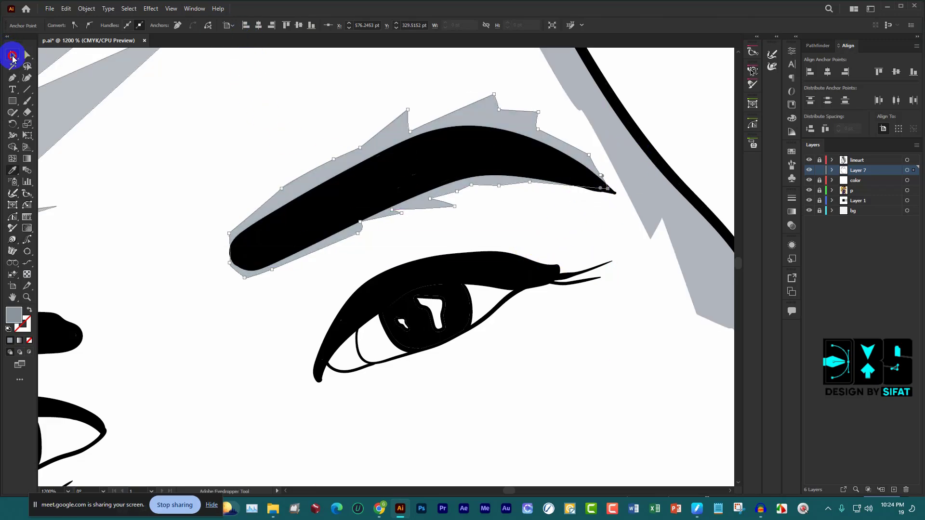
click(435, 112)
scroll(504, 155, down, 4)
scroll(459, 166, up, 4)
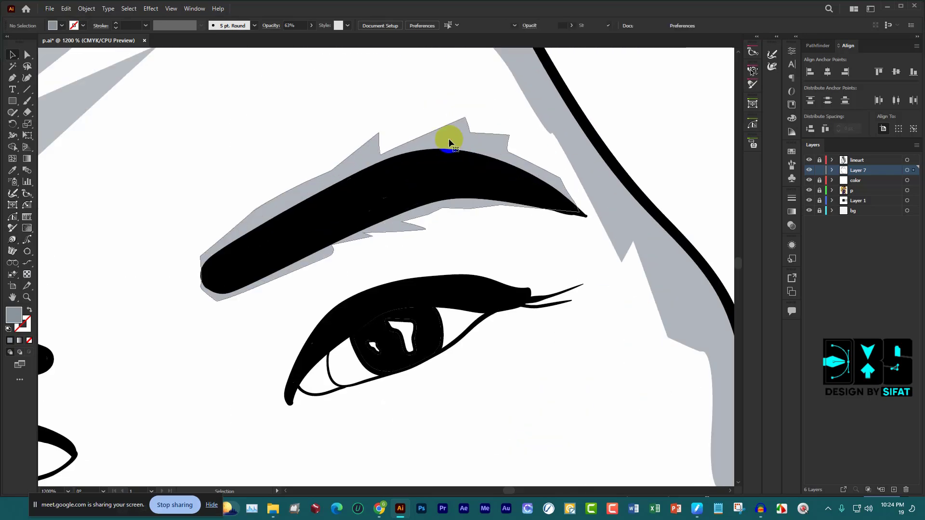
click(449, 142)
scroll(350, 98, up, 1)
click(311, 25)
drag(301, 38, 293, 37)
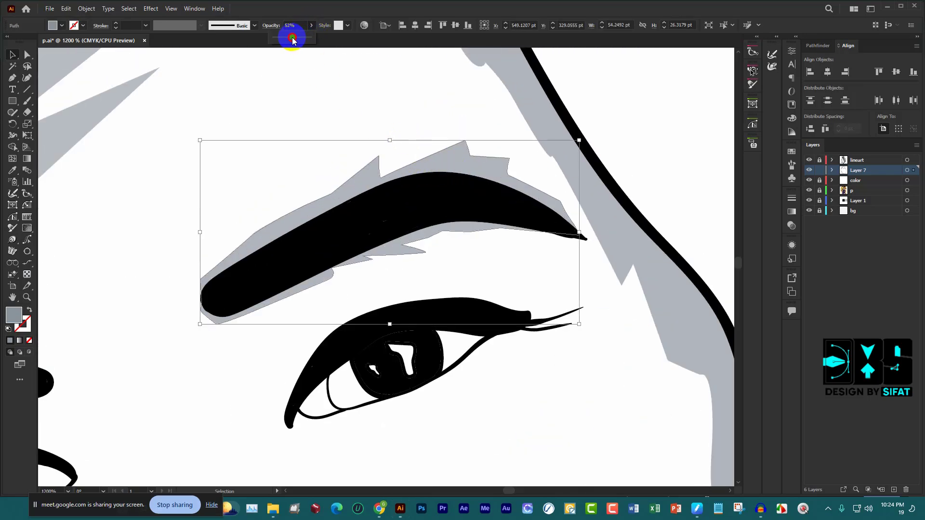
scroll(518, 156, down, 3)
click(572, 153)
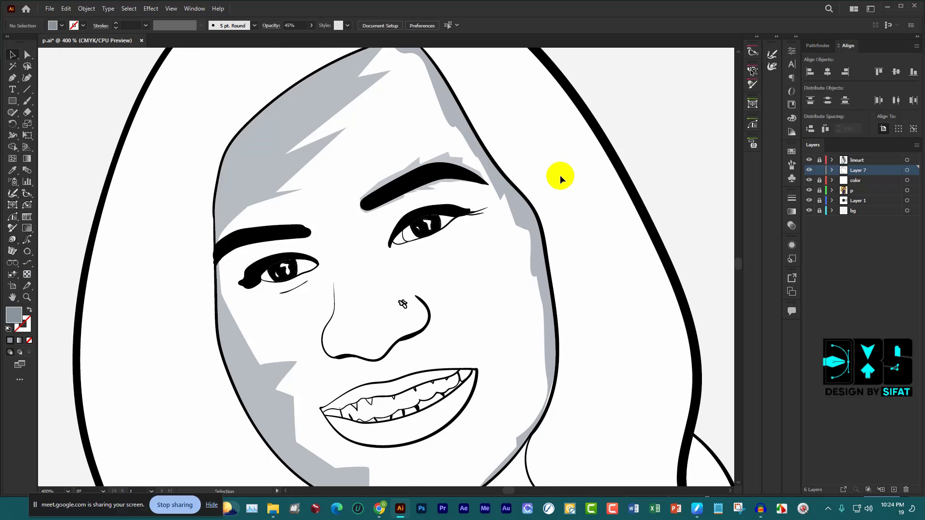
scroll(455, 170, up, 2)
Move the shadow's peak anchors down and left to smooth its top edge
click(442, 147)
scroll(382, 144, up, 2)
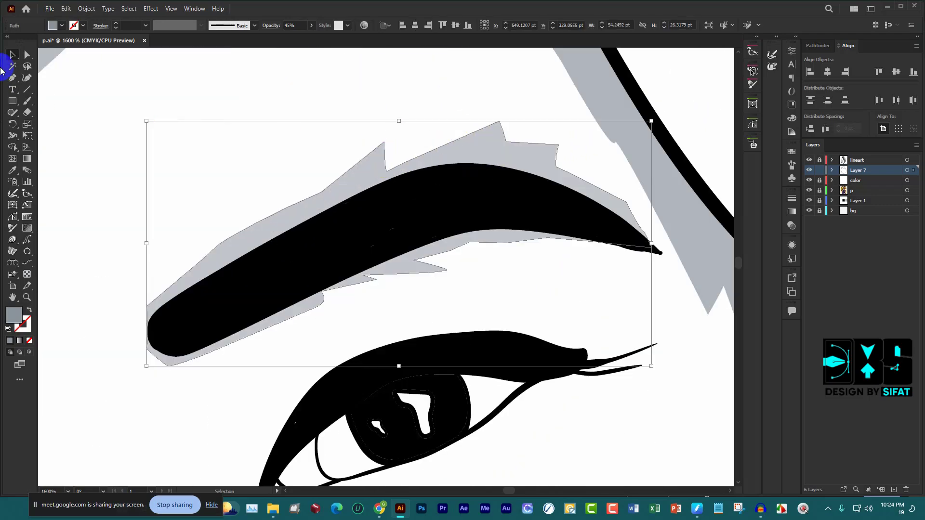
click(28, 56)
drag(382, 141, 369, 168)
drag(499, 124, 479, 141)
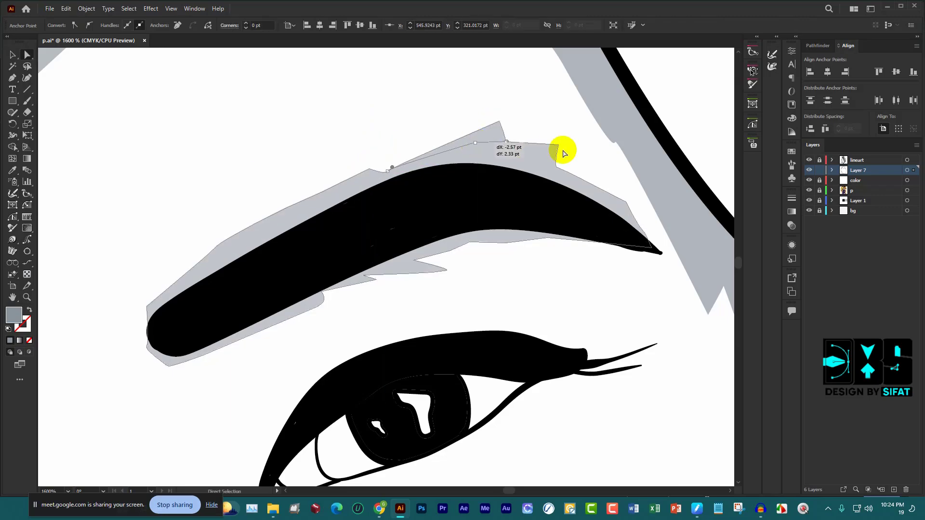
drag(564, 153, 560, 147)
click(448, 250)
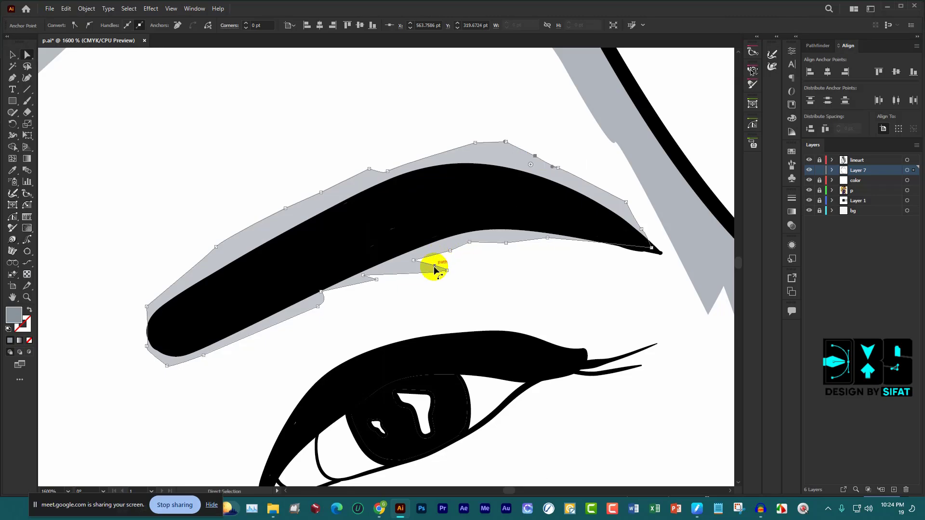
scroll(547, 218, down, 5)
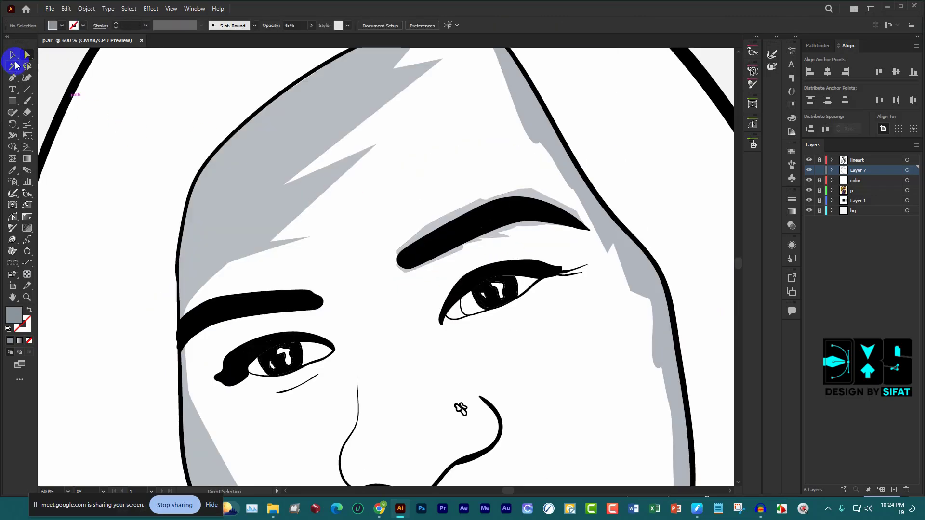
Pen a shadow from the left eyebrow's corner along its lower edge and around its tip
click(12, 80)
scroll(201, 248, up, 1)
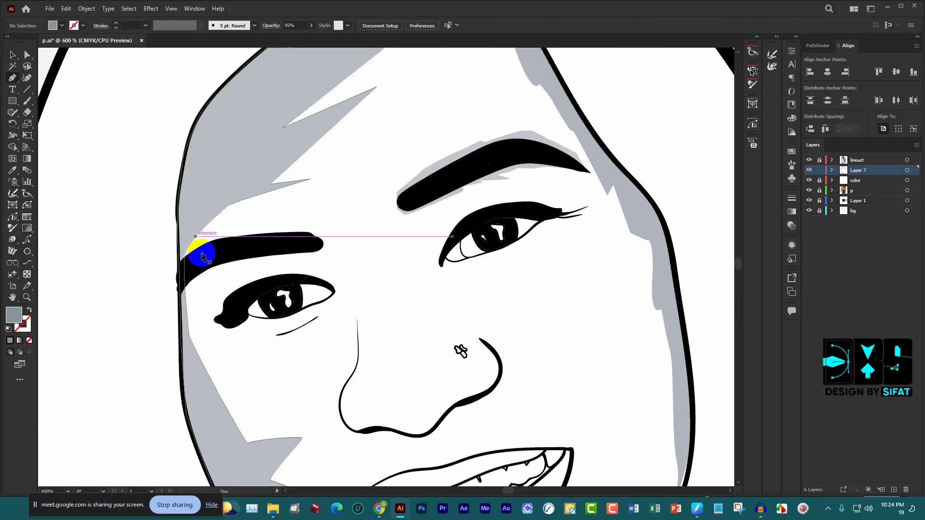
scroll(204, 254, up, 2)
click(161, 312)
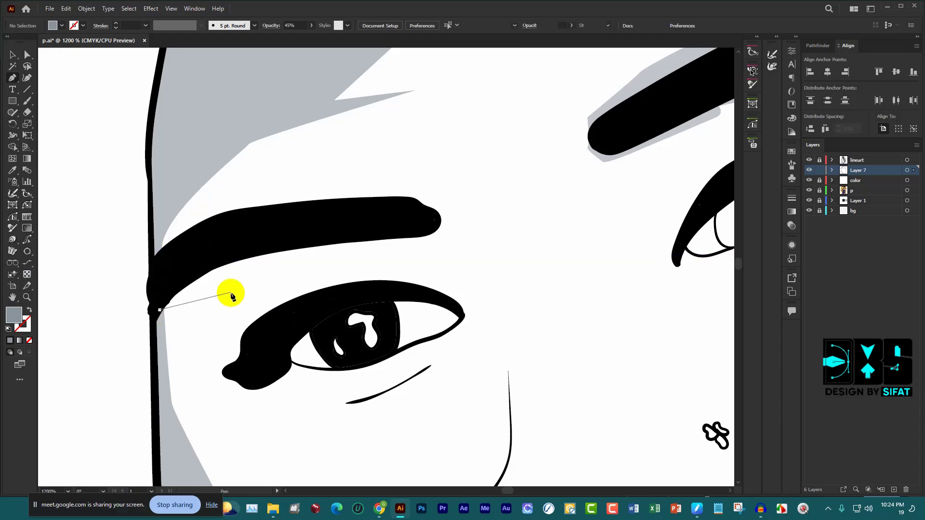
click(233, 281)
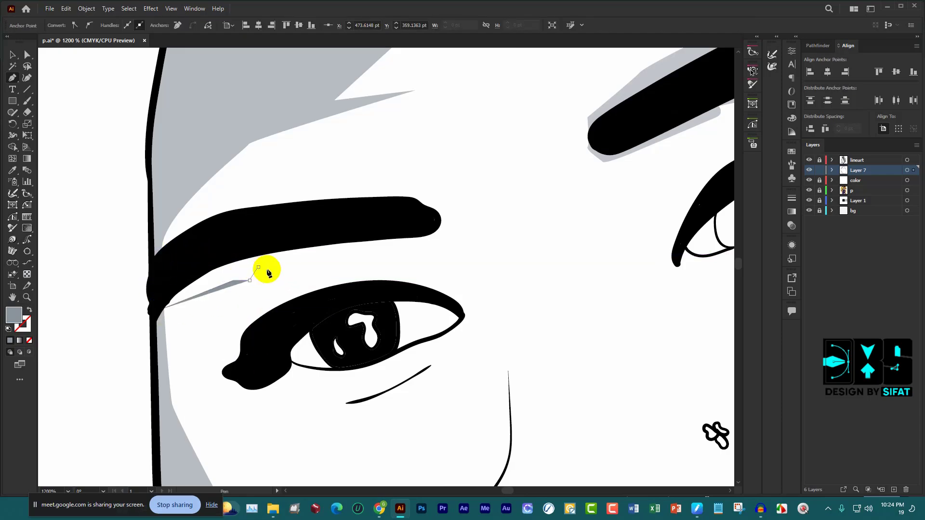
click(288, 265)
click(354, 251)
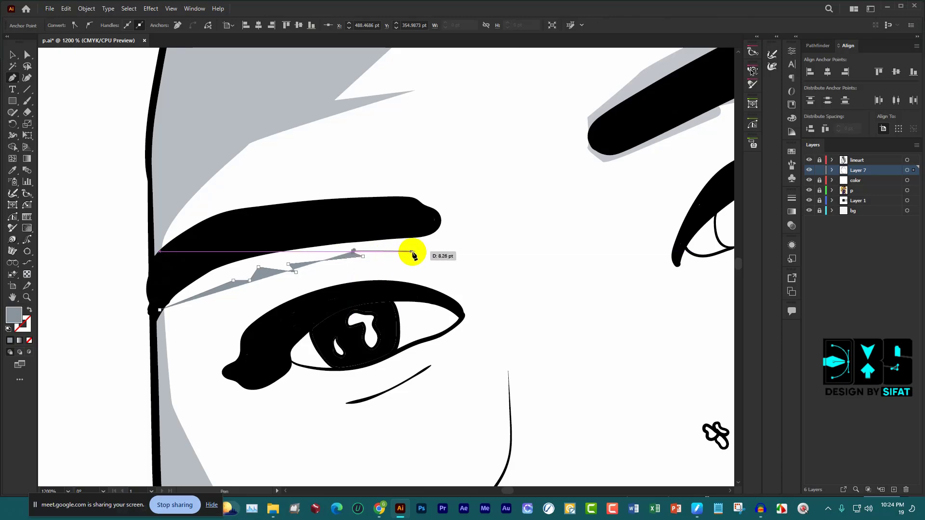
click(427, 251)
click(459, 225)
click(432, 204)
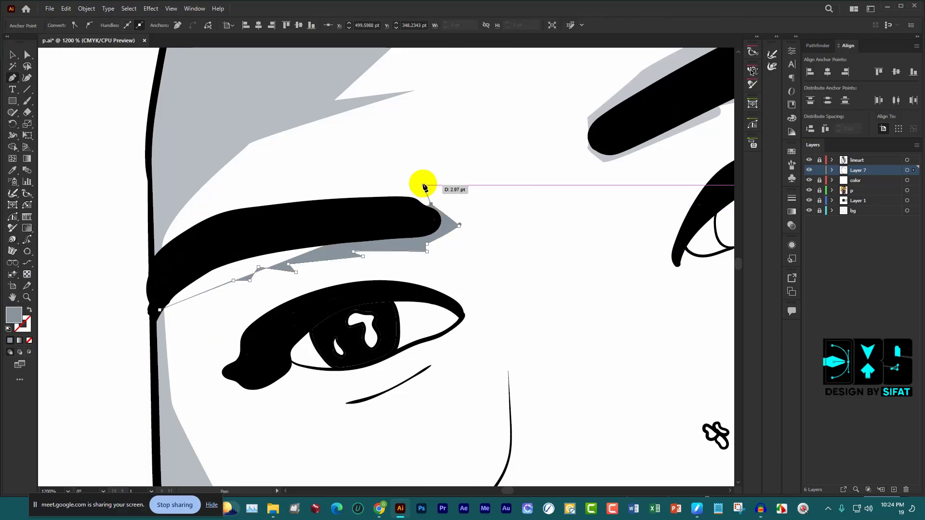
Continue the shadow along the brow's top edge and close it at the starting corner
click(423, 185)
click(377, 185)
click(345, 177)
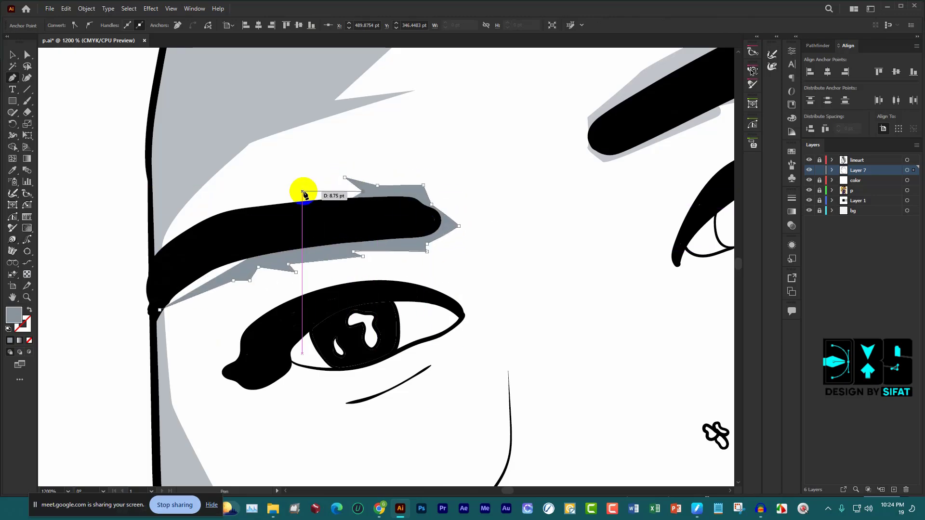
mouse_move(303, 192)
mouse_down()
mouse_move(346, 193)
mouse_move(275, 198)
mouse_up()
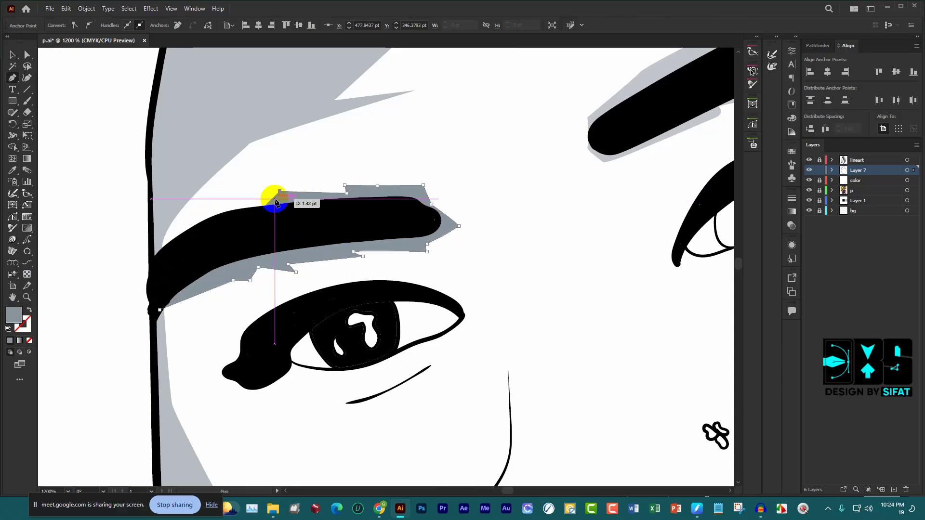
click(228, 208)
click(182, 226)
click(151, 262)
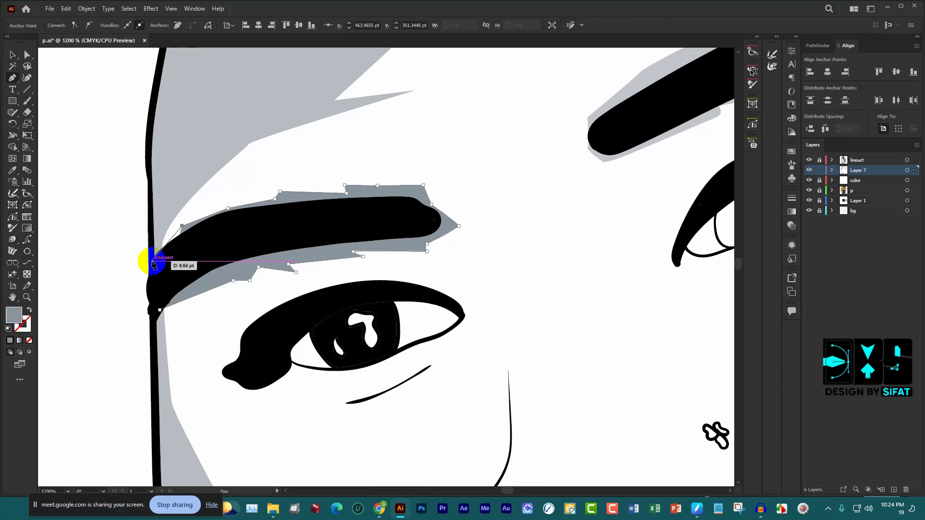
click(158, 309)
scroll(382, 269, down, 5)
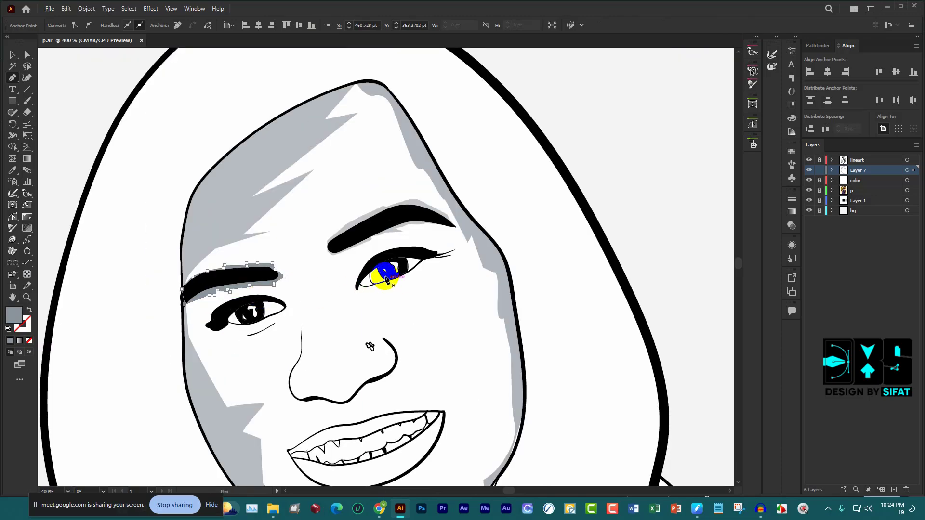
scroll(364, 222, up, 5)
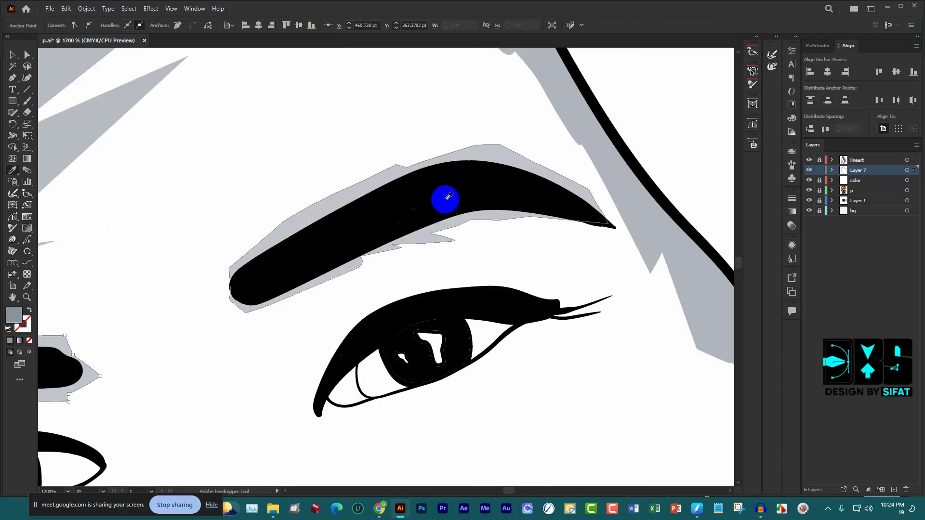
Eyedropper an existing shadow to give the left-eyebrow shape its semi-transparent gray style
scroll(443, 198, down, 3)
key(i)
click(266, 102)
scroll(266, 103, down, 2)
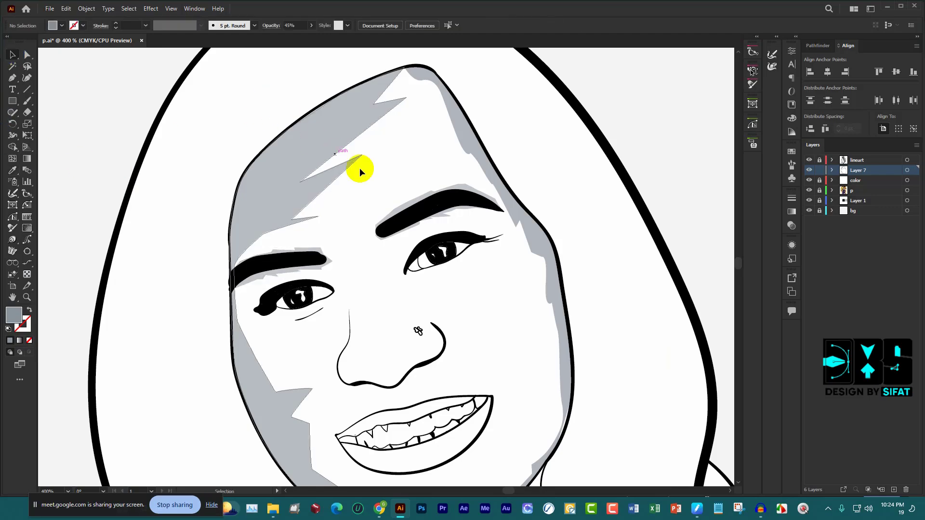
scroll(472, 212, up, 1)
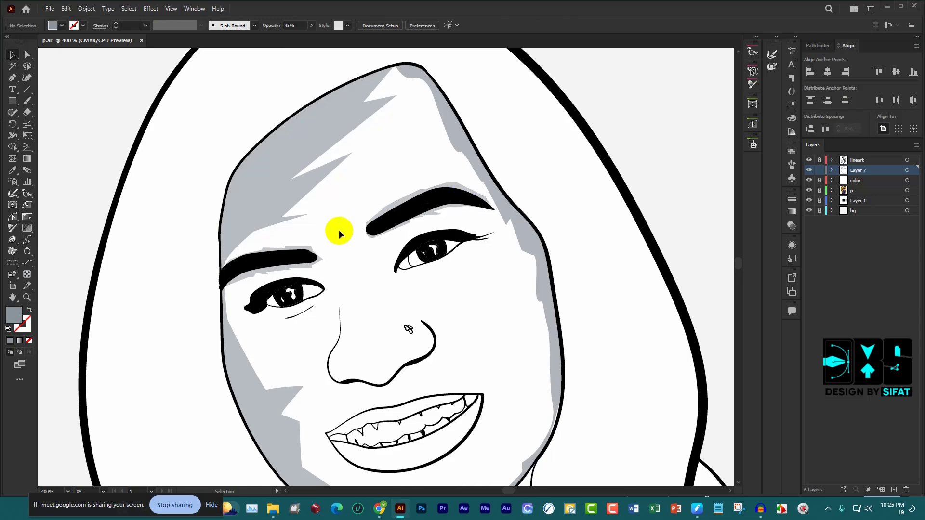
scroll(345, 234, down, 2)
Start a Pen shadow path at the right eye's inner corner, curving the first segment upward
click(415, 217)
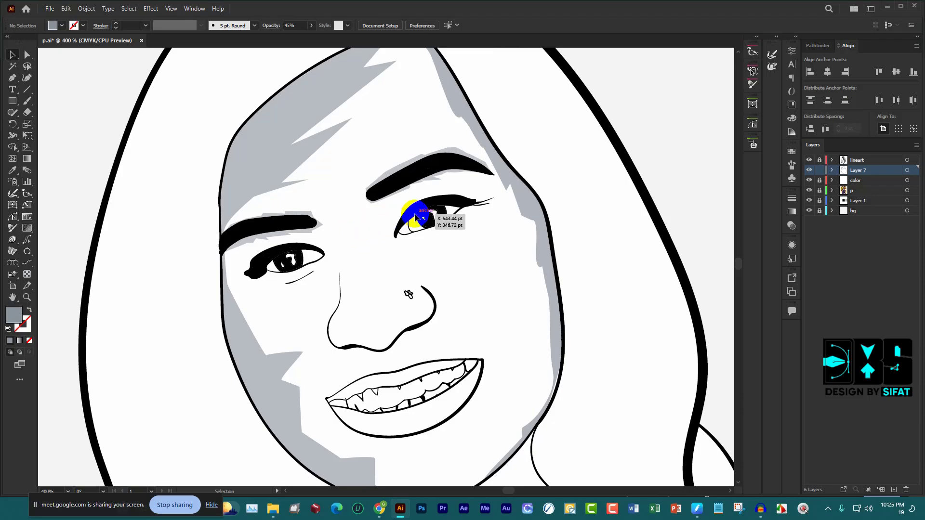
scroll(423, 238, up, 1)
scroll(414, 232, up, 1)
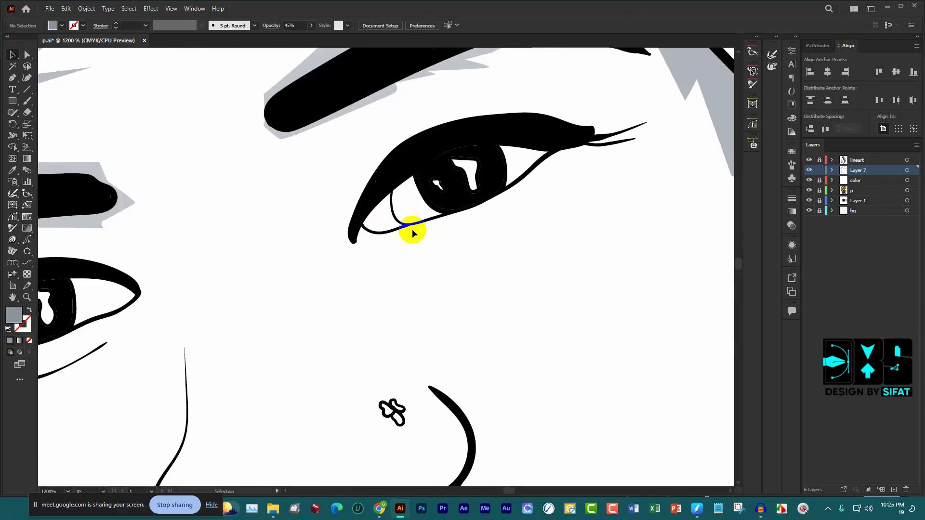
key(p)
scroll(497, 270, up, 3)
click(411, 256)
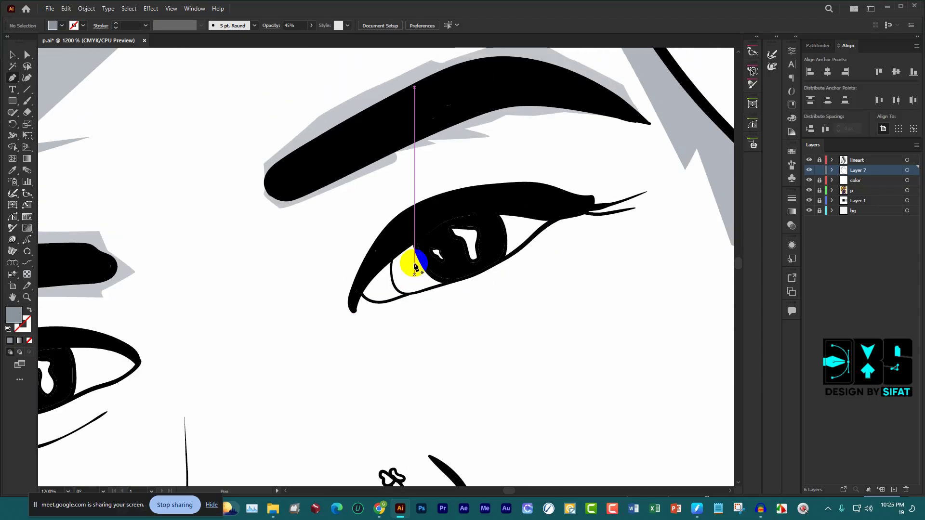
click(341, 345)
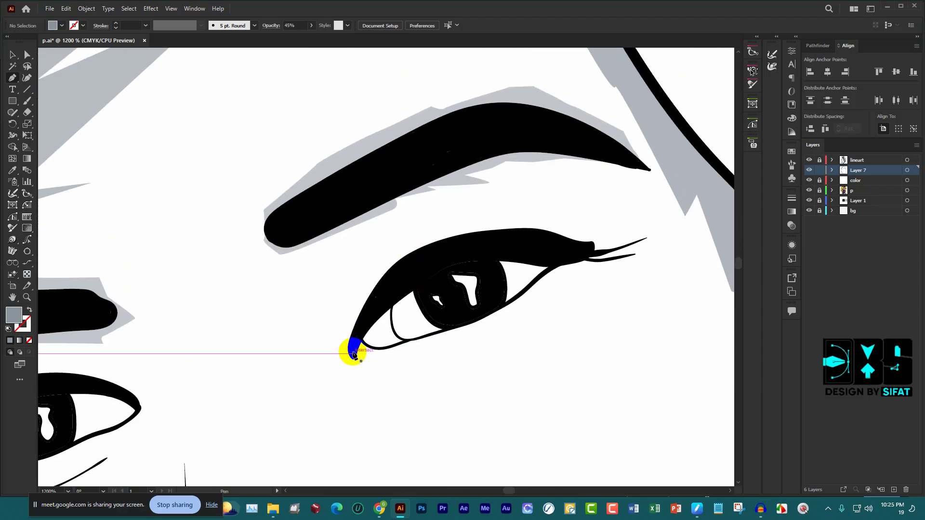
click(353, 358)
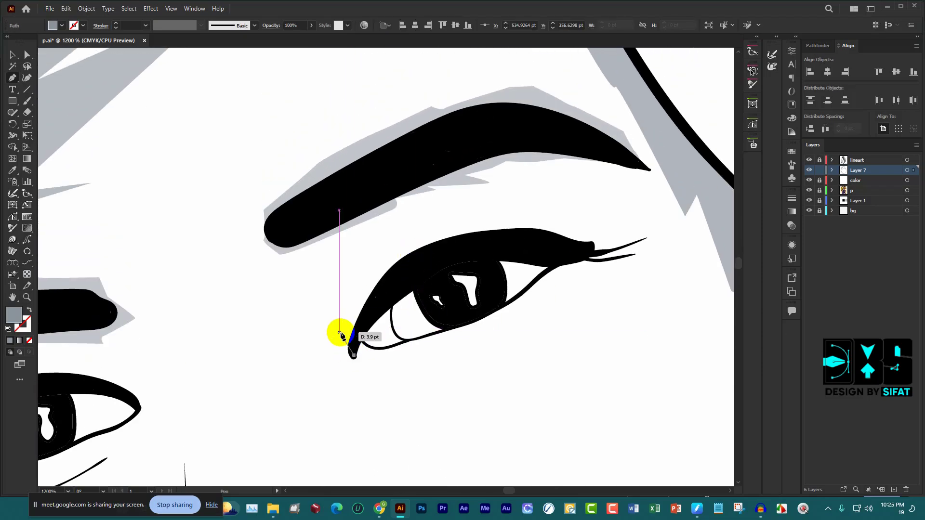
drag(344, 313, 345, 309)
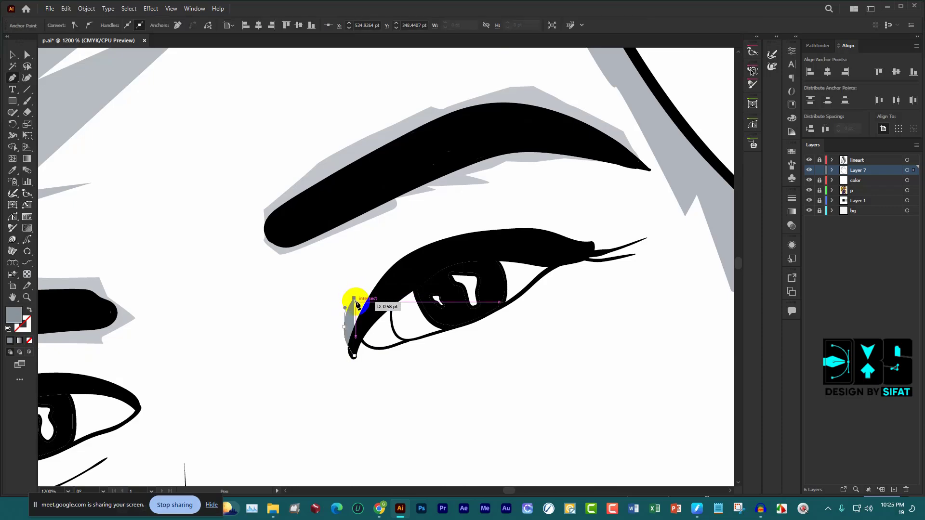
click(355, 301)
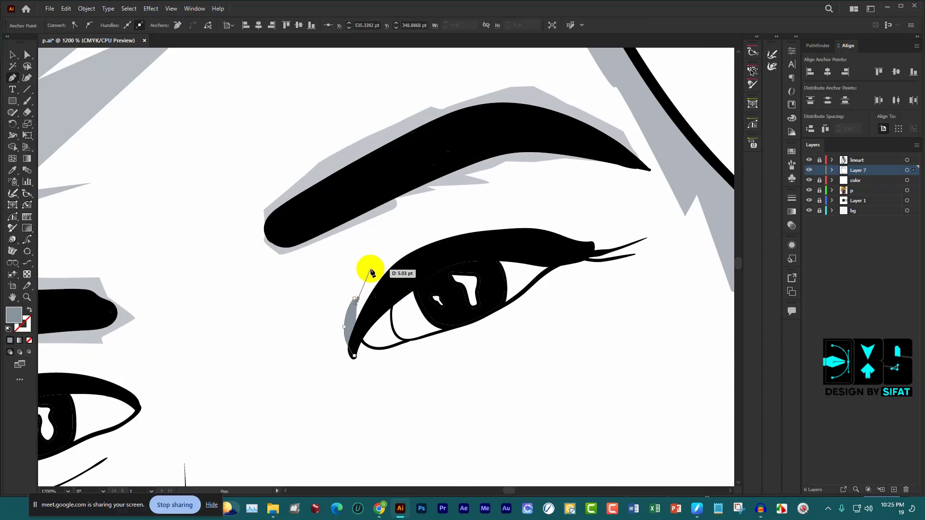
Run the shadow along the upper eyelid, with spikes past the lashes and around the outer corner
click(404, 246)
click(441, 226)
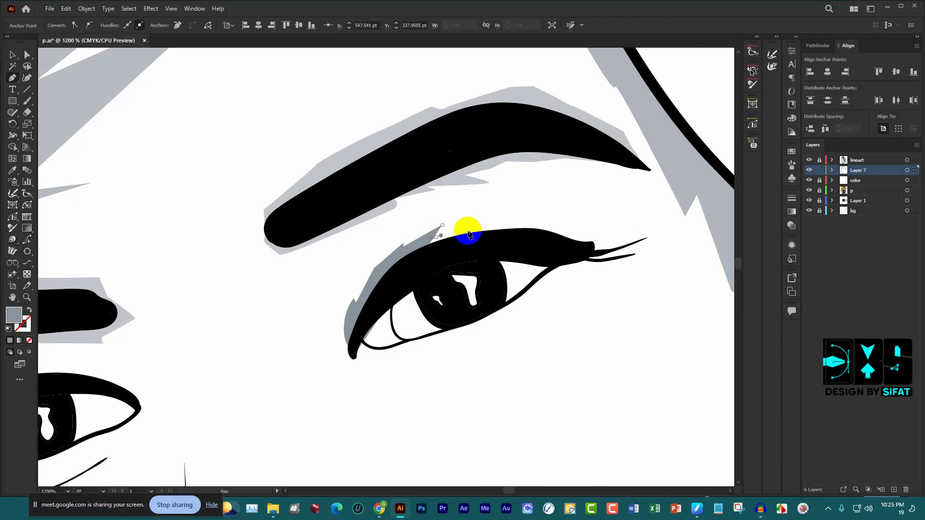
click(504, 218)
click(554, 217)
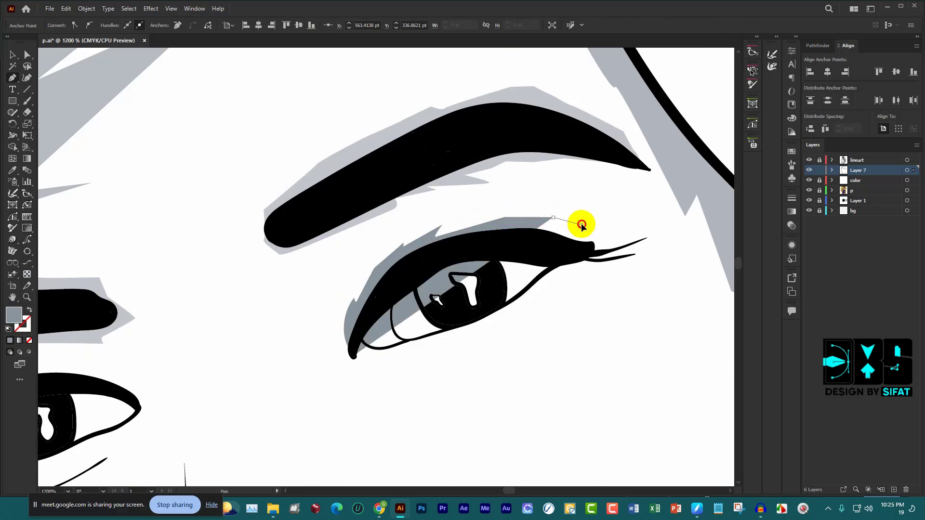
click(622, 218)
click(614, 234)
click(656, 225)
click(662, 255)
click(685, 273)
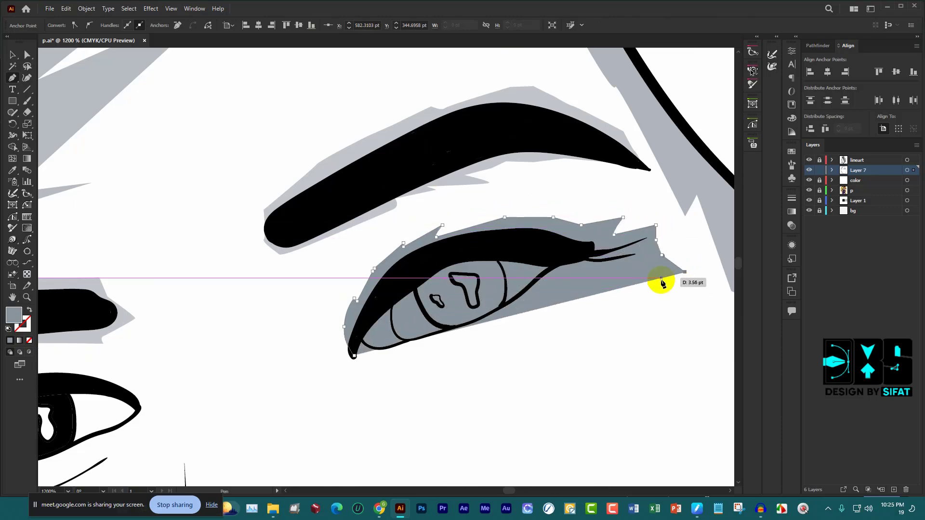
click(681, 300)
click(620, 275)
click(594, 292)
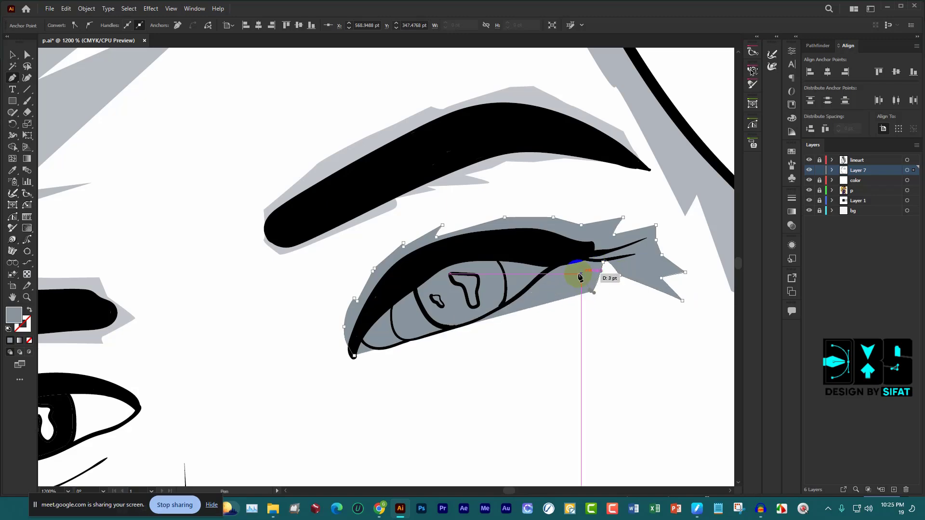
Trace the shadow along the lower lid and over the iris, closing it at the inner corner
scroll(577, 274, up, 3)
click(501, 310)
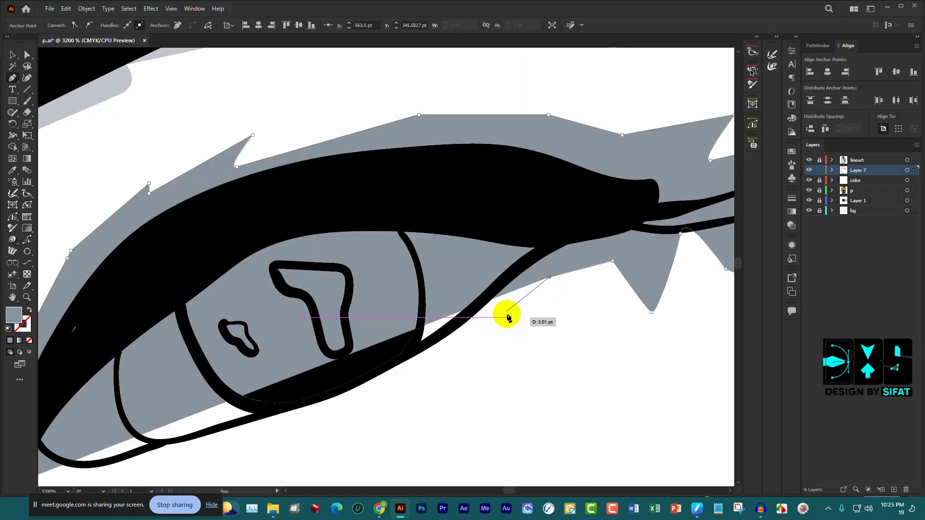
click(473, 330)
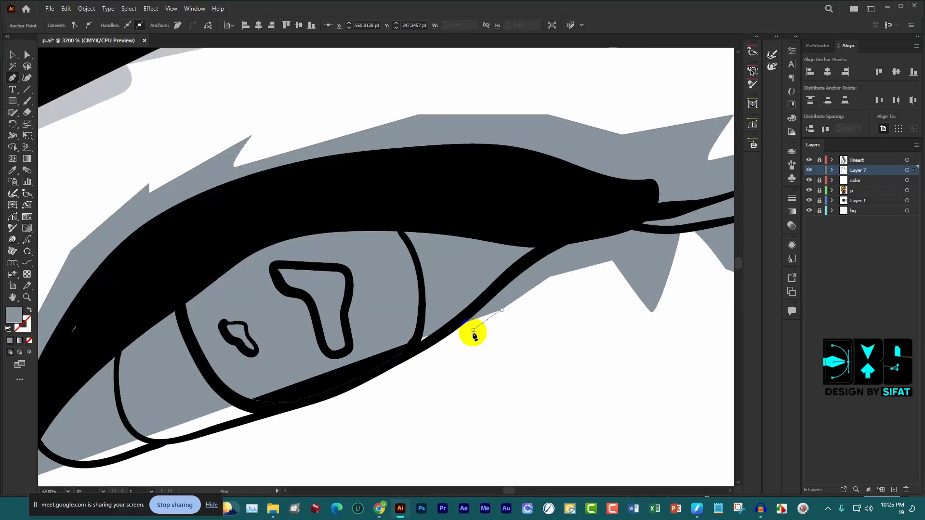
click(547, 246)
click(503, 221)
click(311, 216)
click(208, 221)
scroll(266, 242, down, 3)
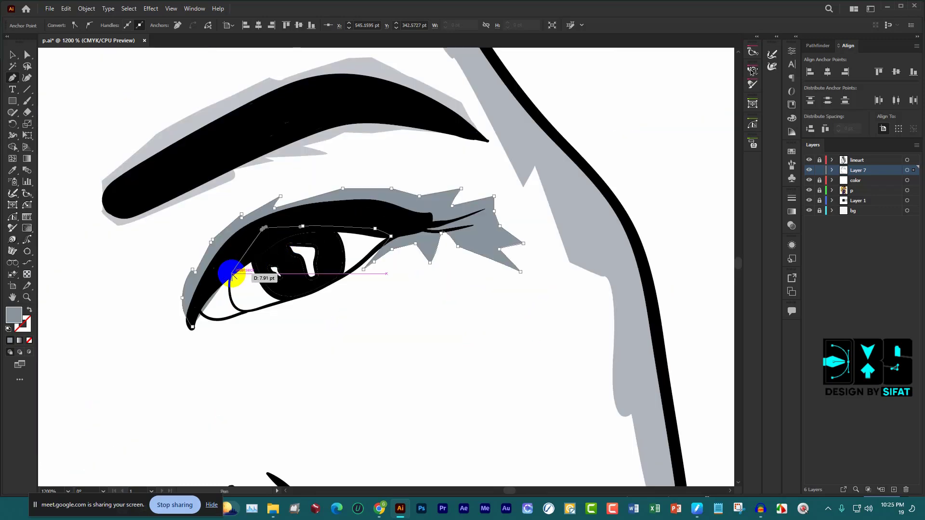
scroll(233, 276, up, 3)
scroll(201, 277, down, 4)
scroll(212, 264, up, 3)
scroll(190, 293, up, 2)
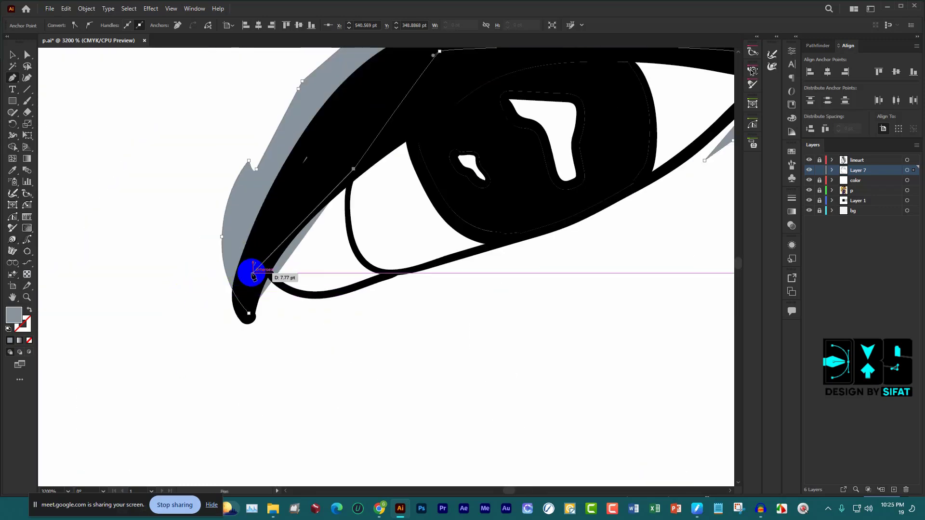
click(246, 312)
scroll(331, 310, down, 3)
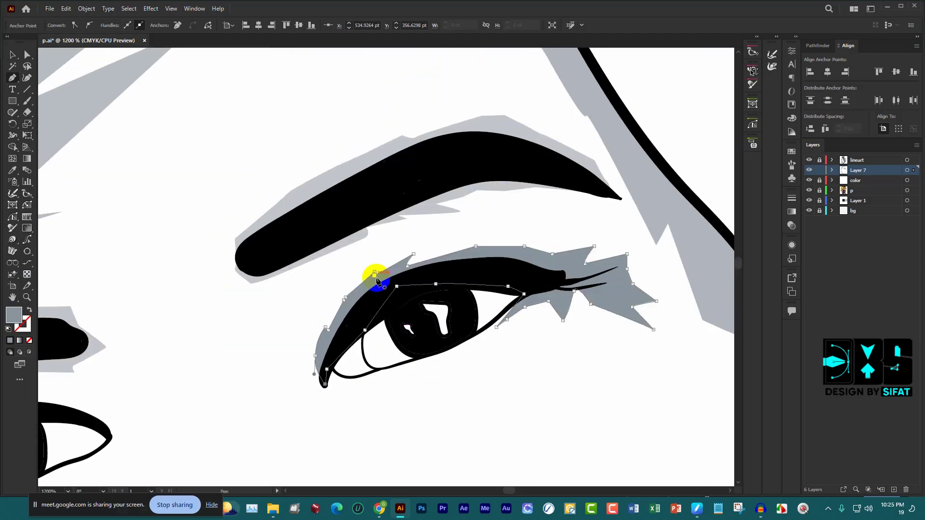
scroll(376, 277, up, 2)
Eyedropper the existing shadow style onto the eye shadow and clear the selection
key(i)
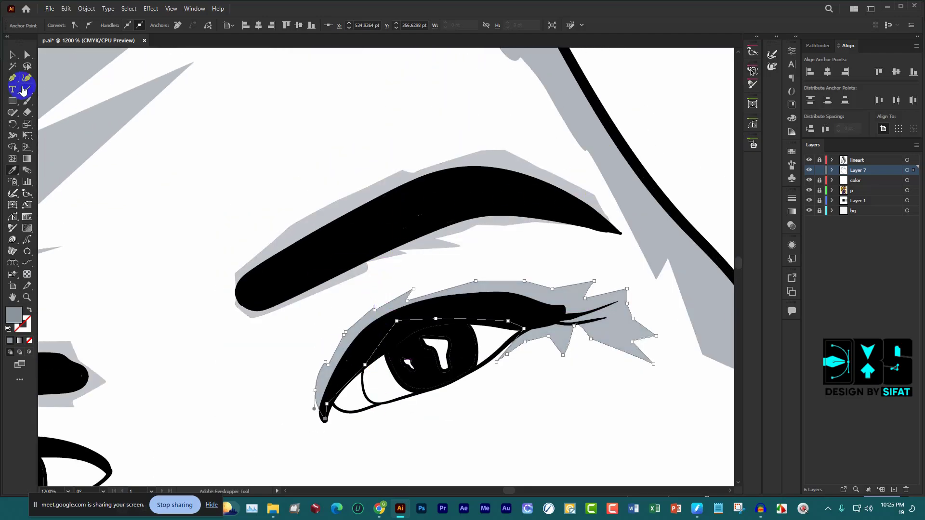
click(12, 55)
click(370, 106)
scroll(507, 224, down, 3)
scroll(456, 245, up, 2)
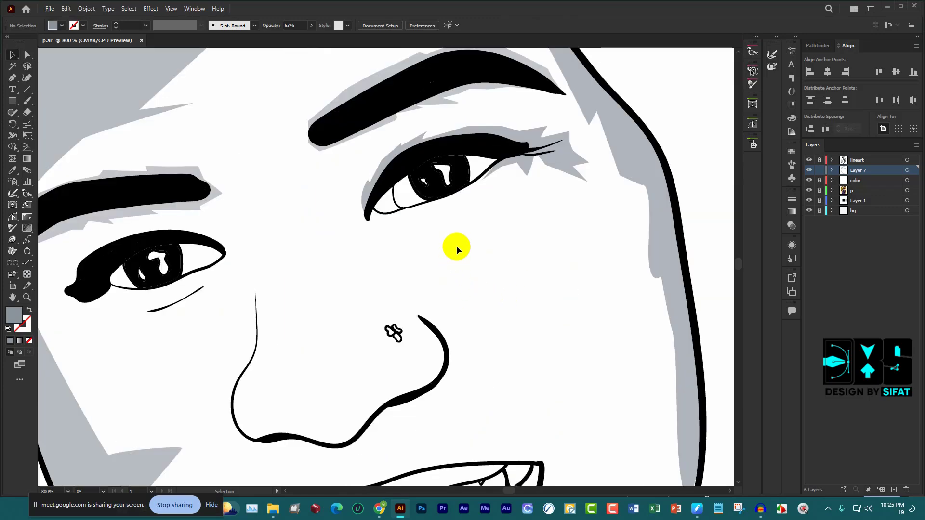
key(p)
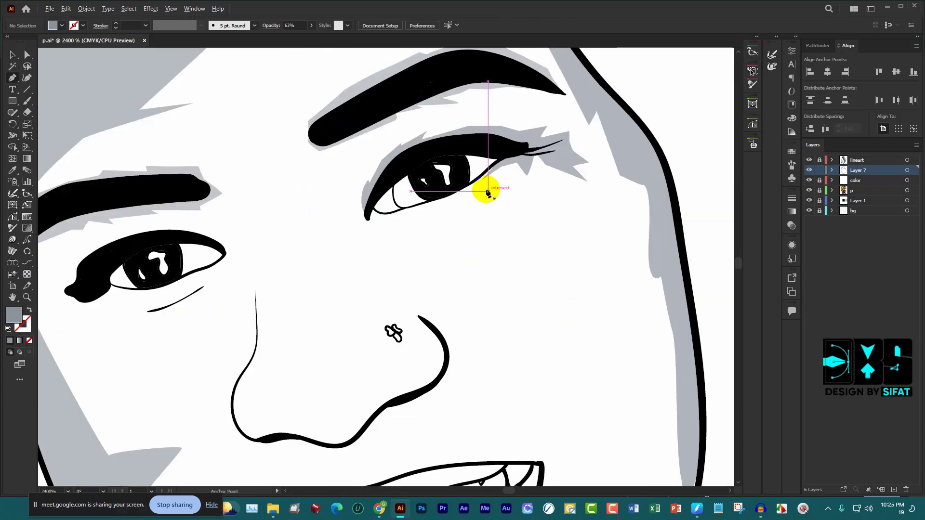
scroll(488, 193, up, 4)
Begin a jagged Pen shadow under the eye's inner corner, spiking along the lashes to the outer tip
click(142, 282)
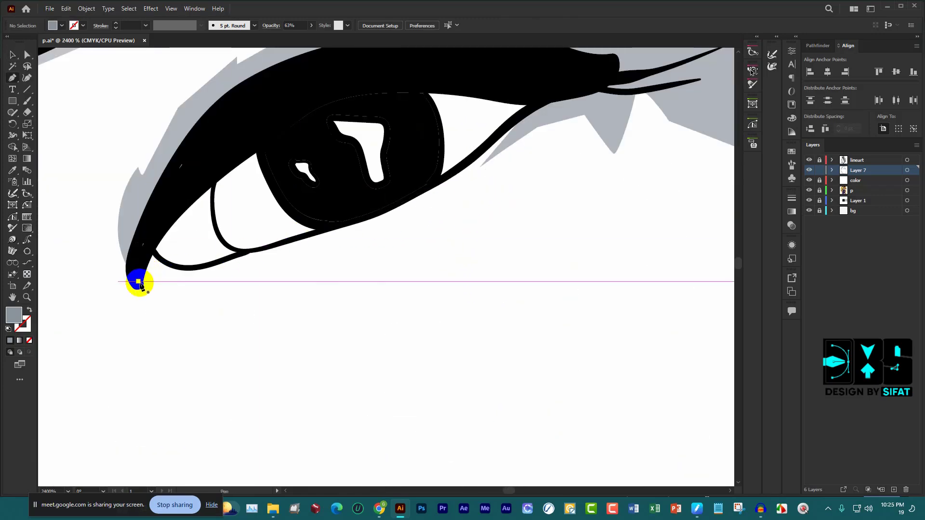
click(249, 290)
click(228, 314)
drag(289, 314, 288, 292)
click(288, 292)
click(413, 305)
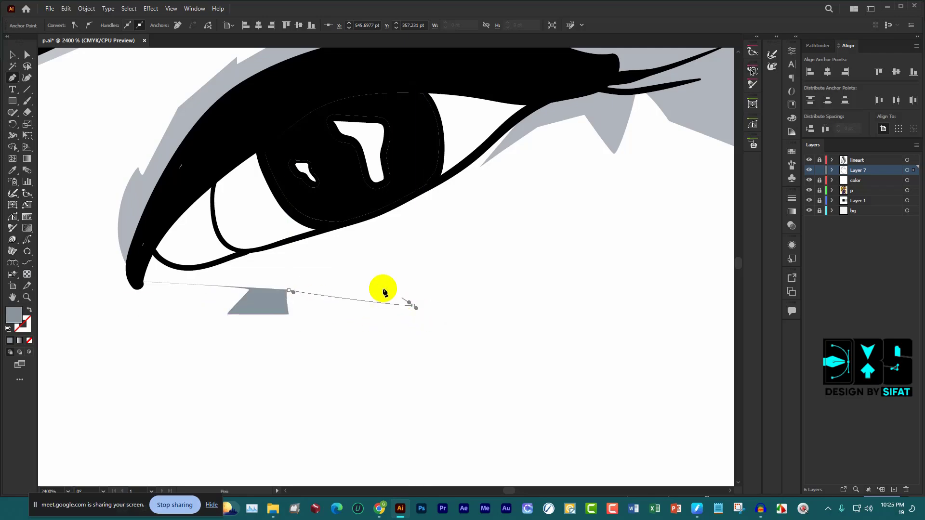
click(370, 281)
click(465, 293)
click(415, 271)
drag(579, 259, 588, 260)
drag(632, 206, 646, 191)
click(575, 184)
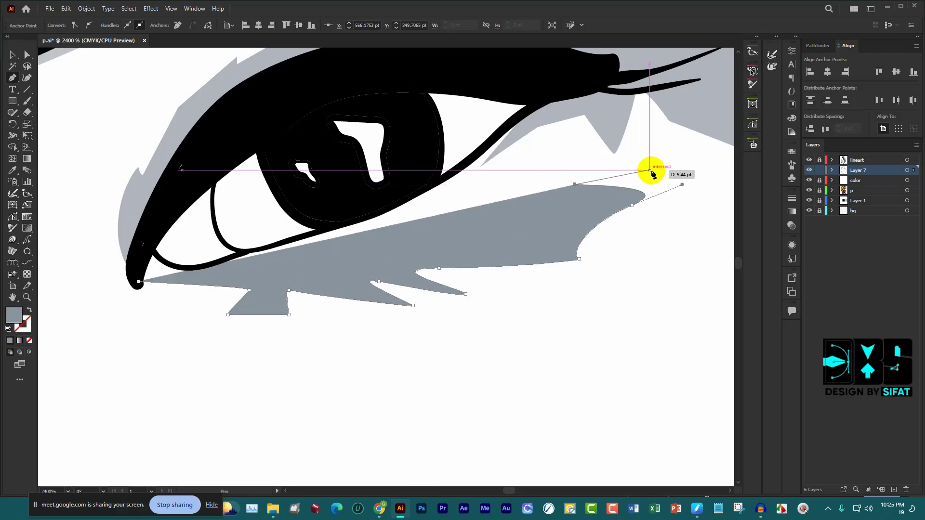
click(650, 170)
Trace the notched edge back along the lower eyelid and close the shape at its start
click(562, 167)
click(521, 152)
click(544, 177)
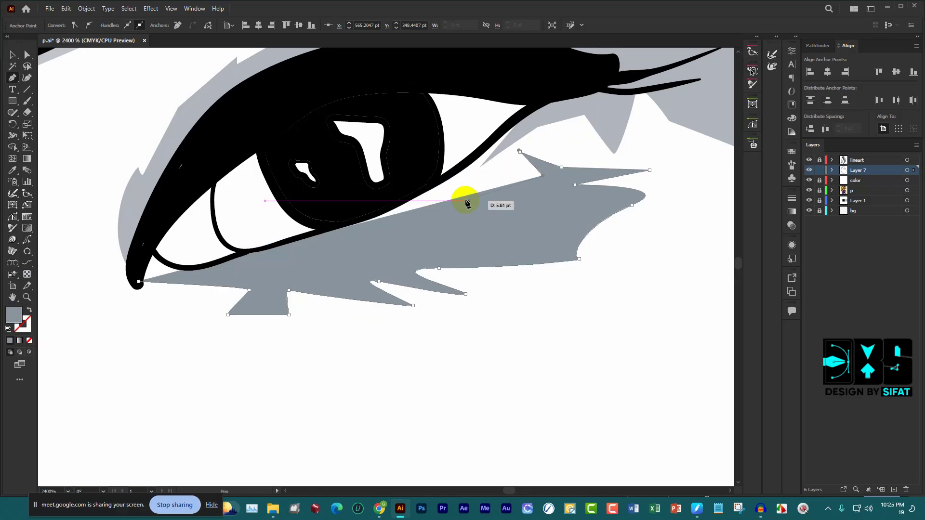
click(456, 170)
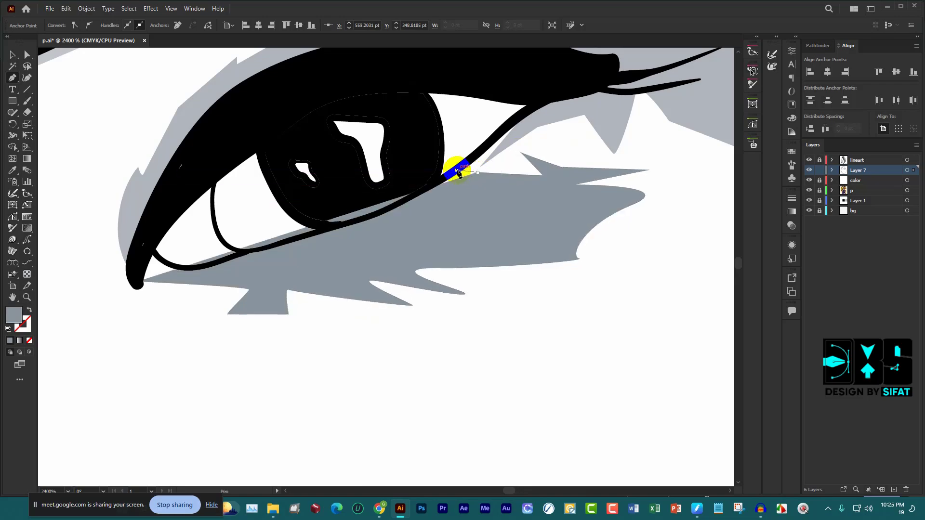
click(450, 201)
drag(369, 222, 388, 224)
click(415, 237)
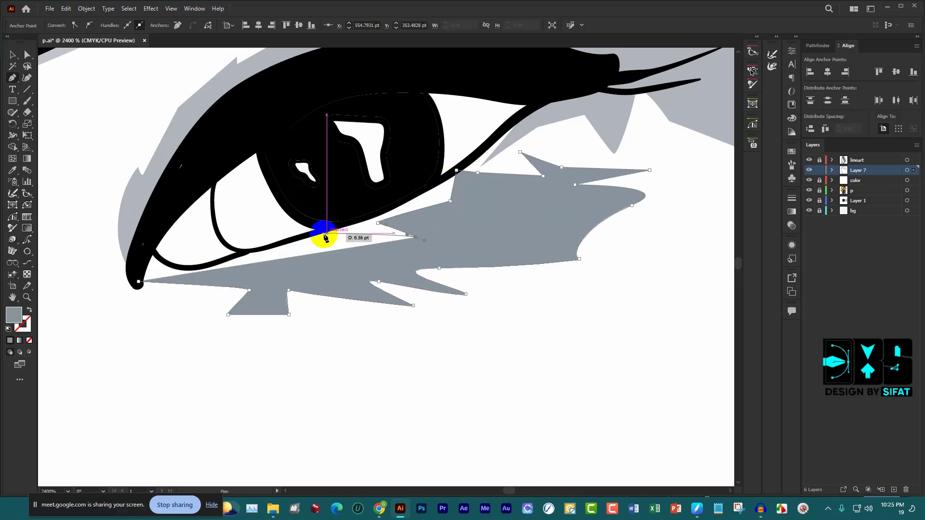
click(319, 234)
drag(316, 249, 290, 250)
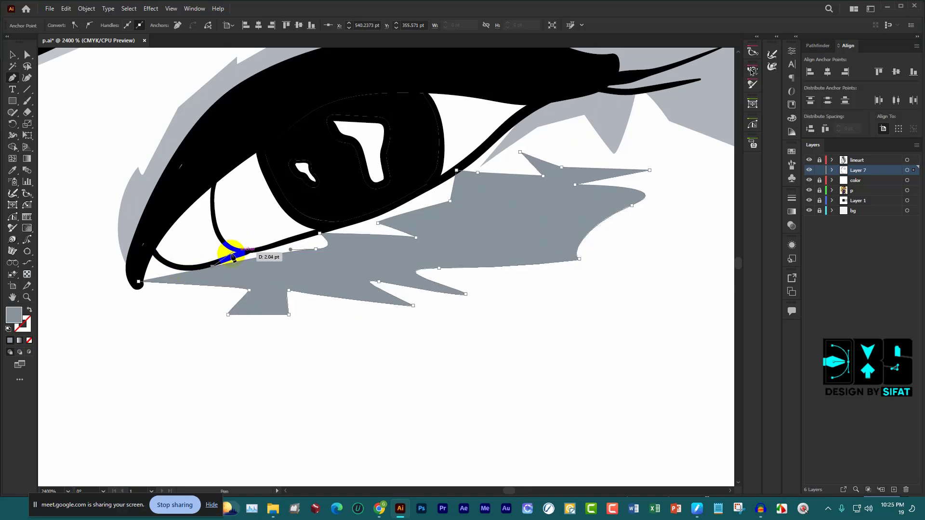
scroll(169, 263, up, 3)
click(199, 255)
click(129, 212)
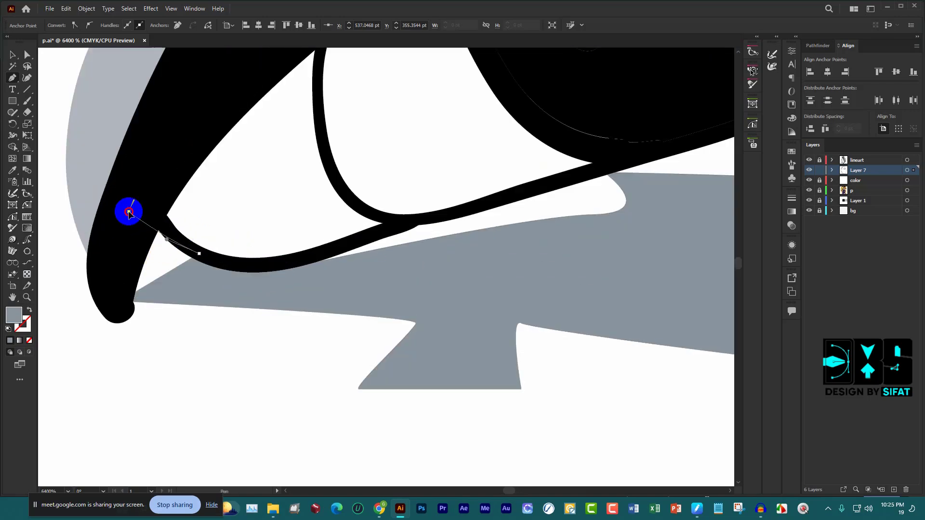
click(120, 302)
Fill the new shape with the lighter grey sampled from an existing shadow, then deselect
key(i)
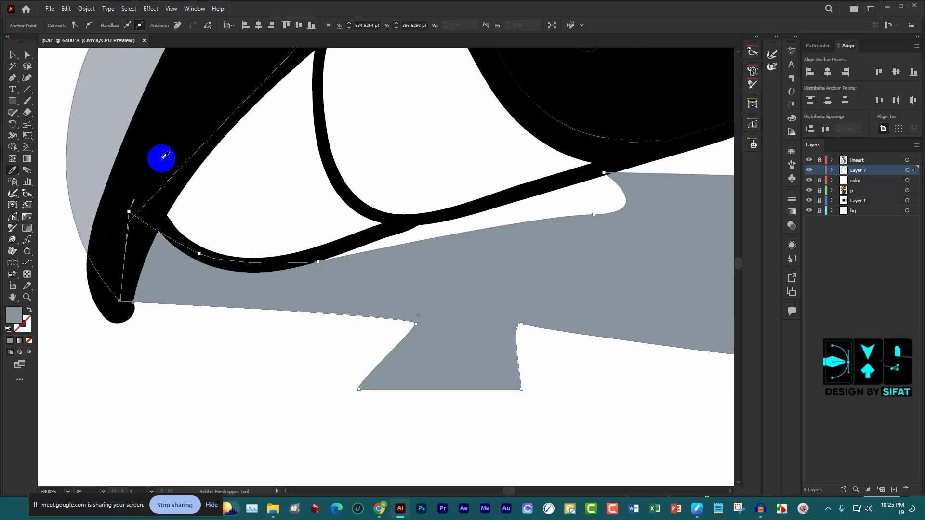
click(96, 112)
scroll(295, 211, down, 3)
scroll(361, 262, down, 3)
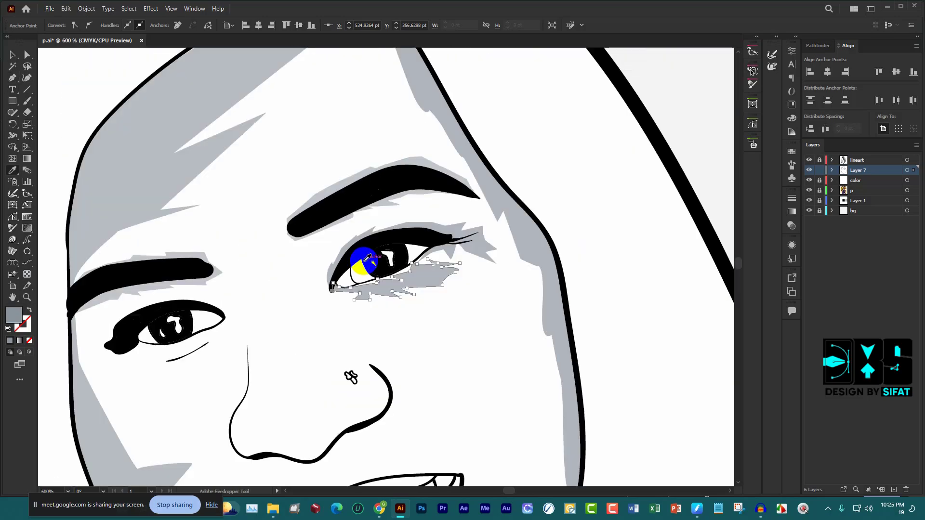
scroll(385, 210, up, 3)
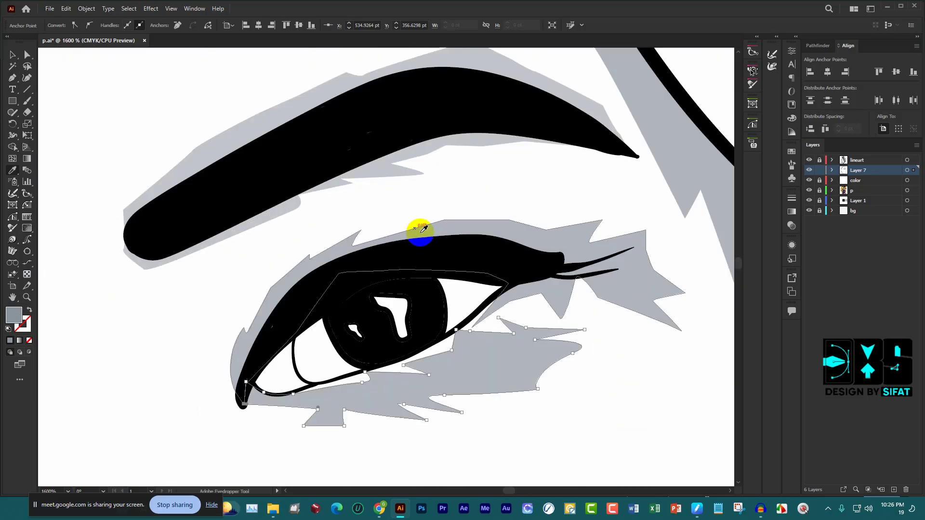
click(12, 55)
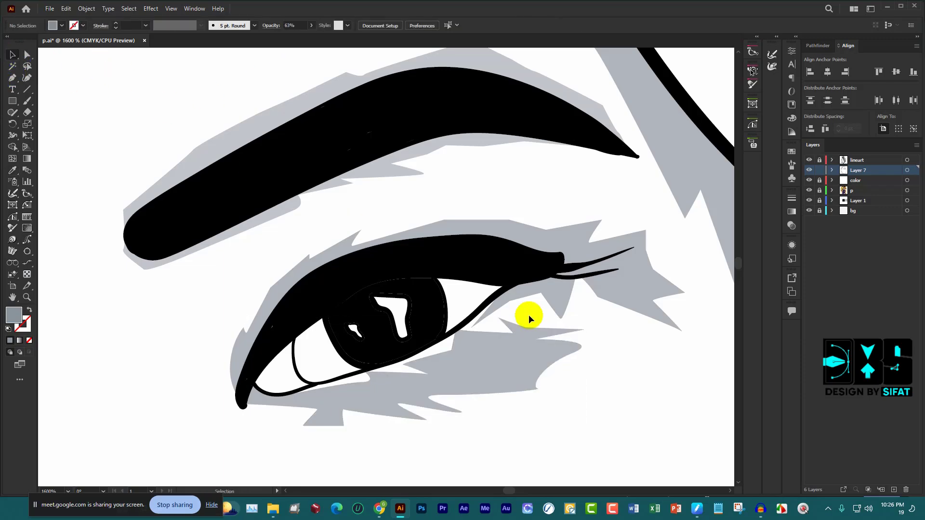
Select the grey under-eye shadow, compare it with the upper shadow, and delete it
drag(531, 313, 464, 289)
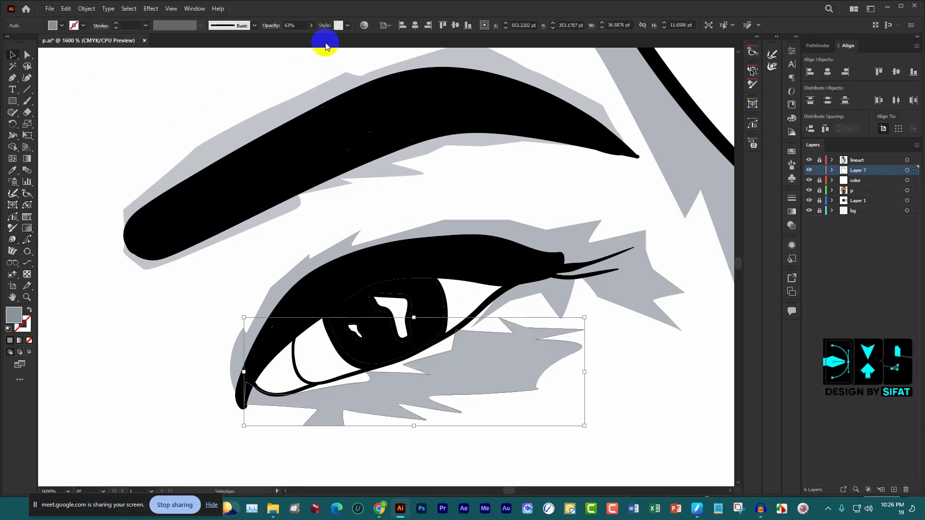
shift+click(495, 225)
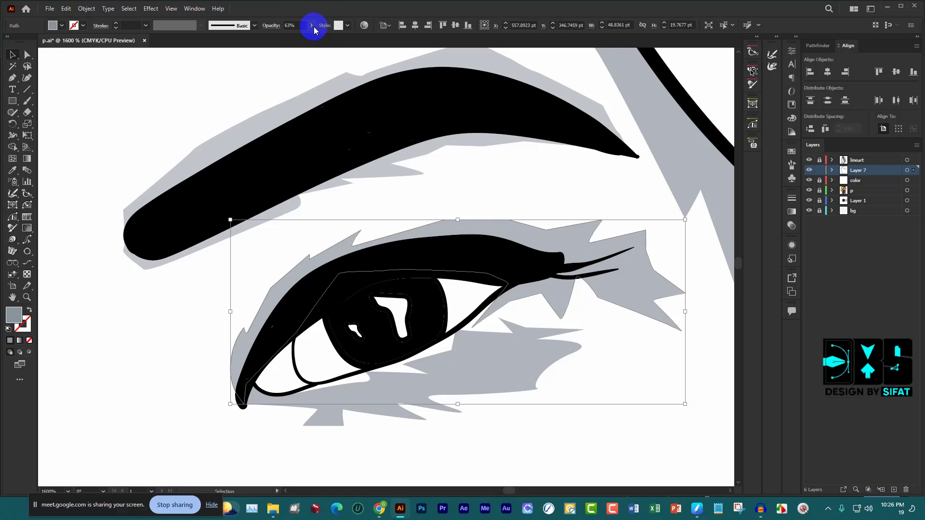
scroll(452, 246, down, 5)
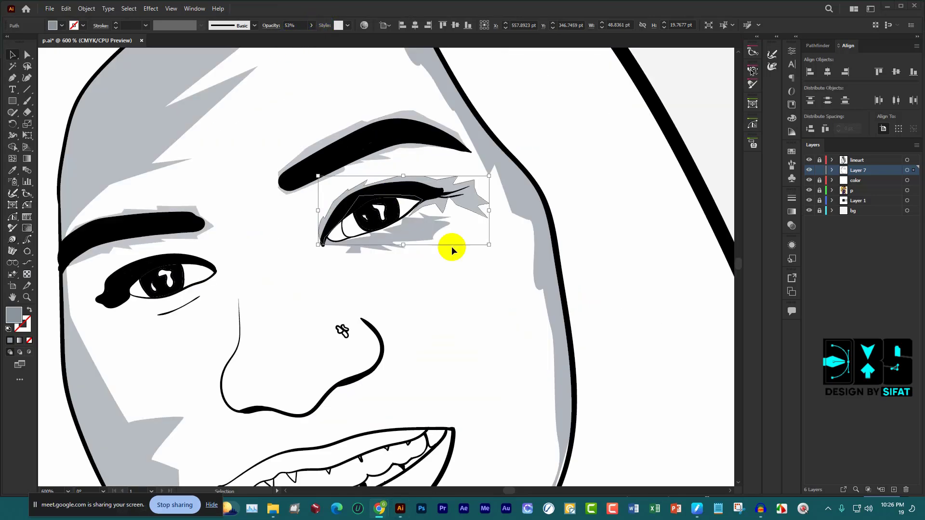
click(432, 273)
scroll(435, 273, down, 3)
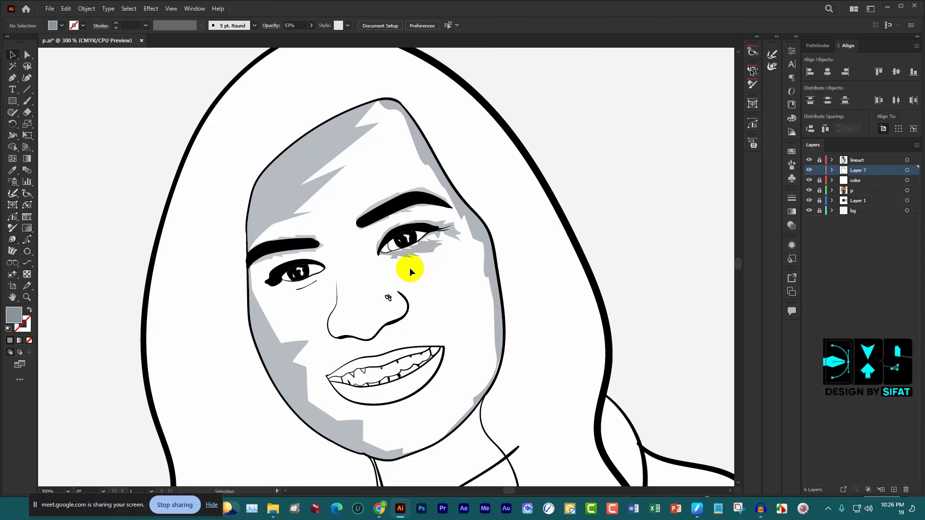
scroll(410, 267, up, 2)
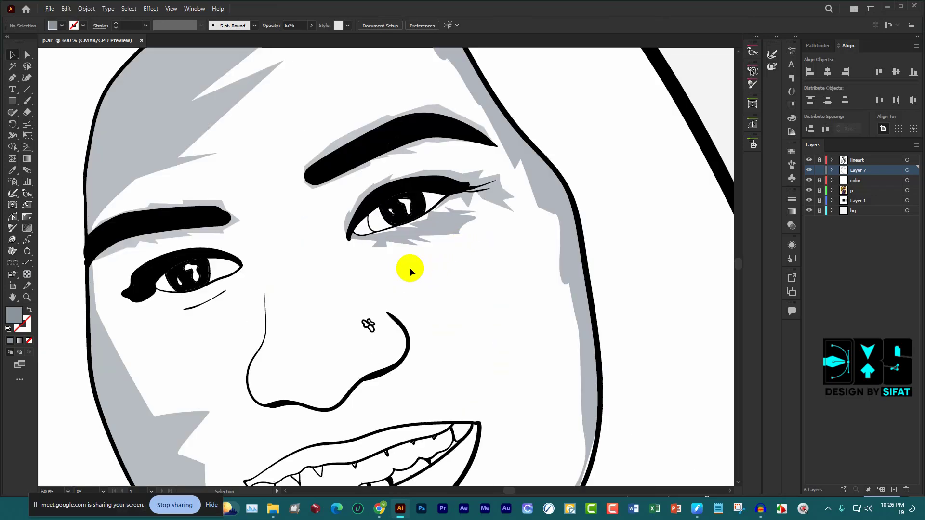
click(448, 241)
scroll(446, 237, up, 2)
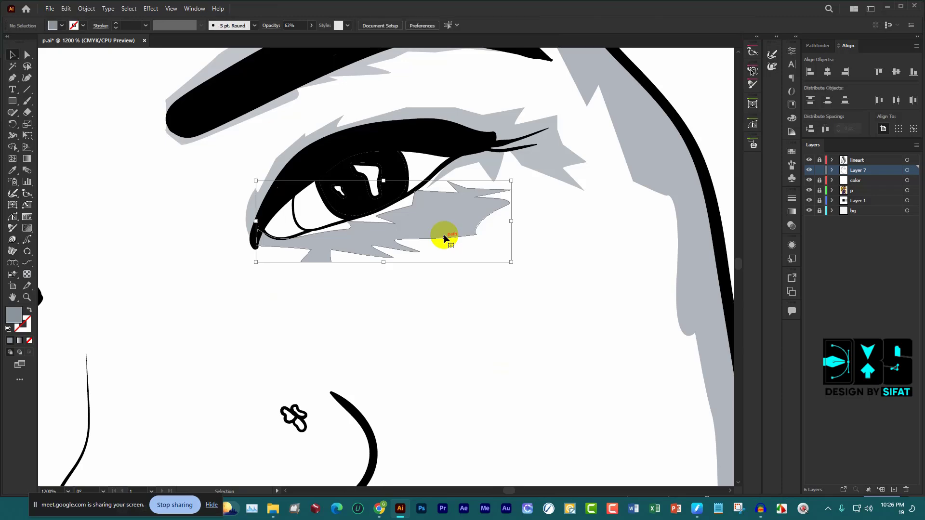
key(Delete)
Start a new zig-zag Pen shadow from the eyelid tip, curving rightward under the eye
key(p)
scroll(275, 262, up, 2)
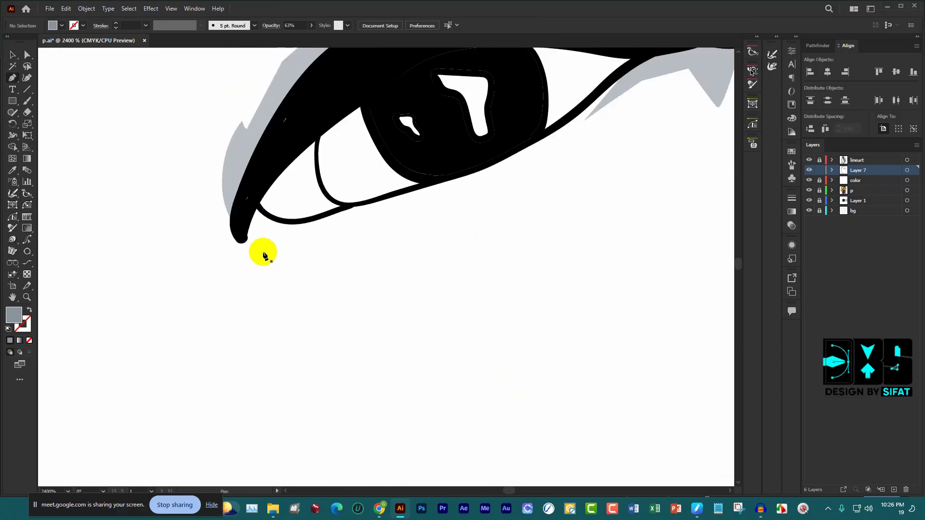
click(242, 235)
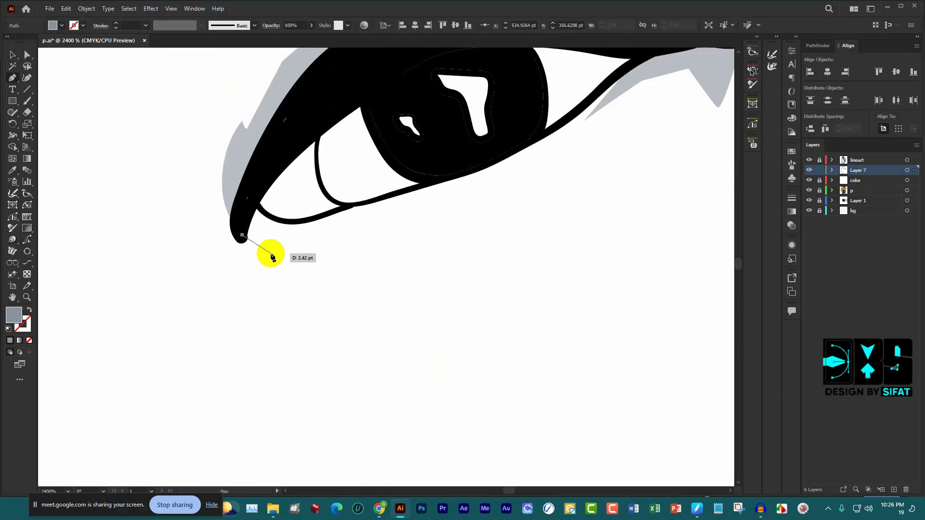
click(325, 259)
drag(318, 248, 419, 263)
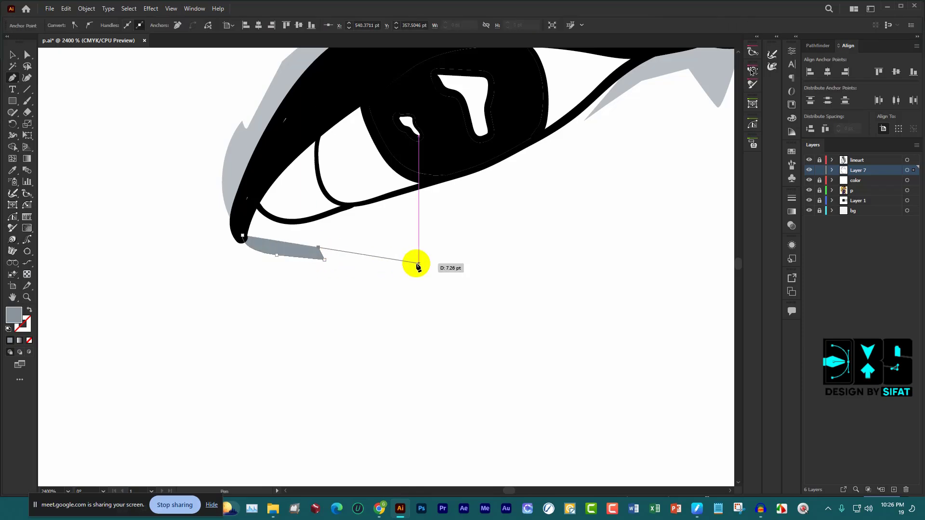
click(393, 250)
click(486, 251)
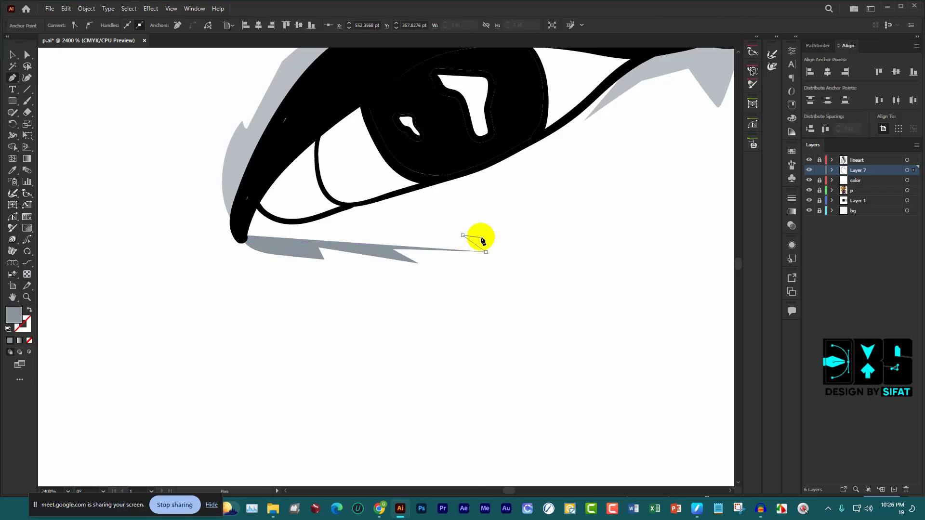
click(463, 236)
click(512, 238)
Extend the lash spikes toward the outer eye corner, then undo the last few points
scroll(587, 212, down, 3)
scroll(626, 212, up, 1)
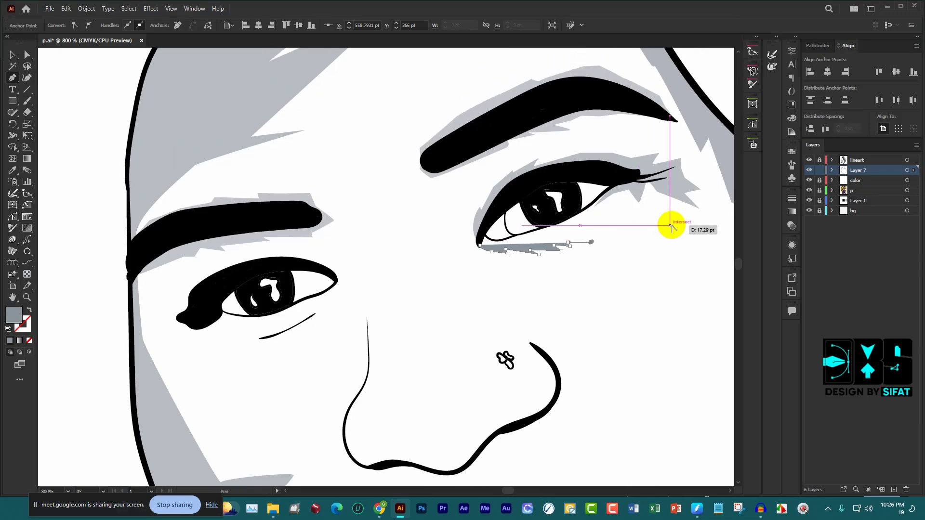
scroll(626, 241, up, 2)
click(520, 259)
click(573, 254)
click(557, 242)
click(611, 235)
click(653, 203)
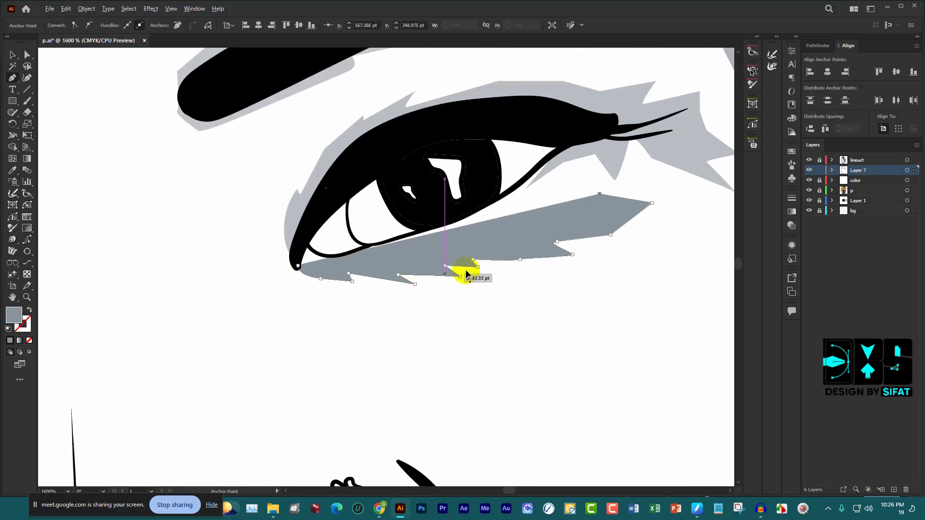
scroll(509, 266, down, 3)
scroll(510, 266, down, 4)
scroll(82, 256, up, 4)
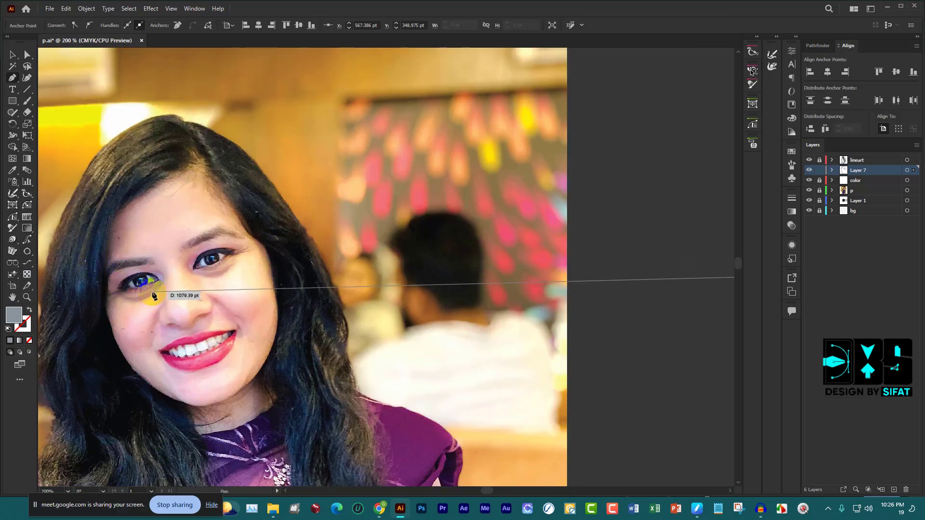
scroll(175, 295, down, 4)
scroll(395, 289, up, 3)
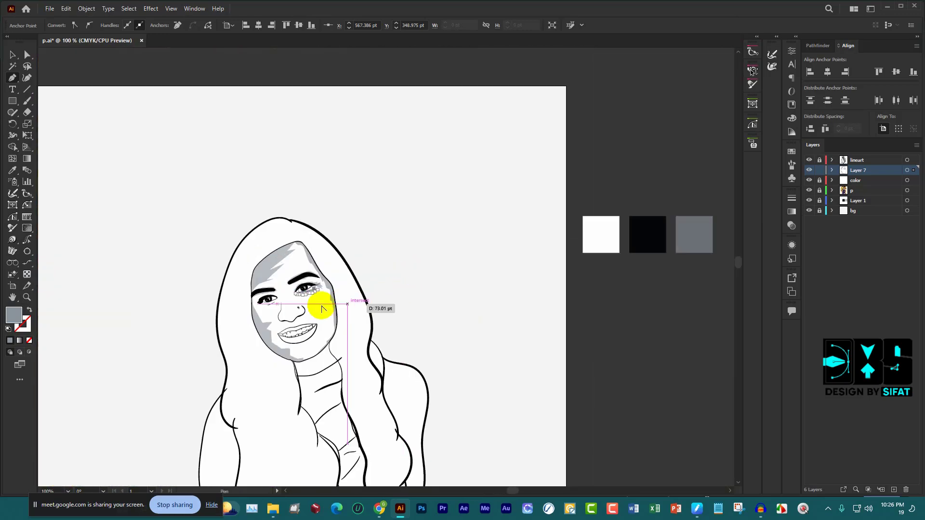
scroll(288, 302, up, 3)
scroll(288, 303, up, 3)
scroll(457, 268, down, 1)
scroll(441, 287, down, 1)
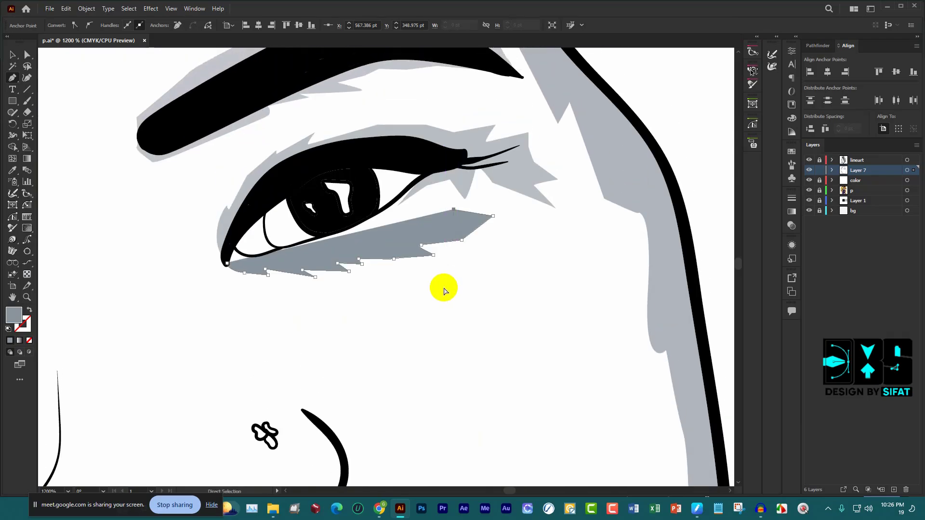
key(ctrl+z)
key(ctrl+z)
key(ctrl+z)
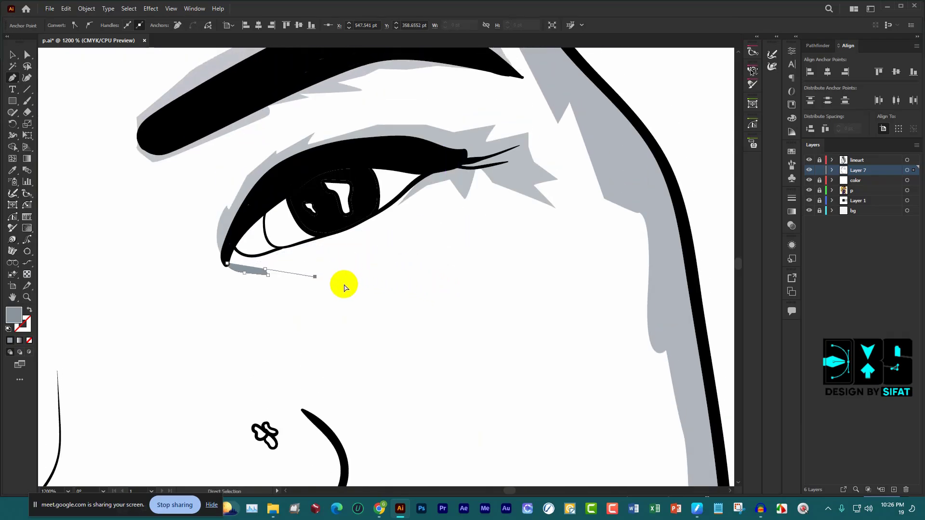
Reshape the shadow's outer tip and run the outline back along the lashes
click(425, 252)
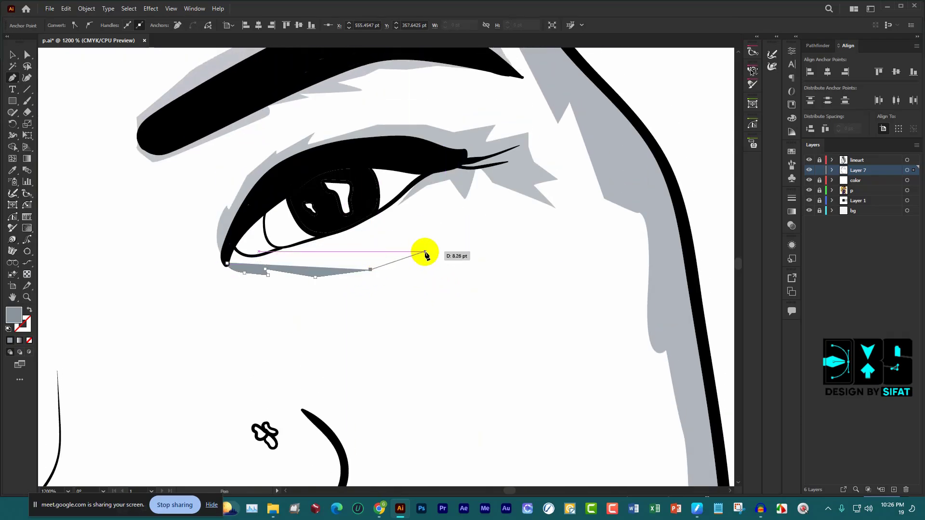
click(447, 235)
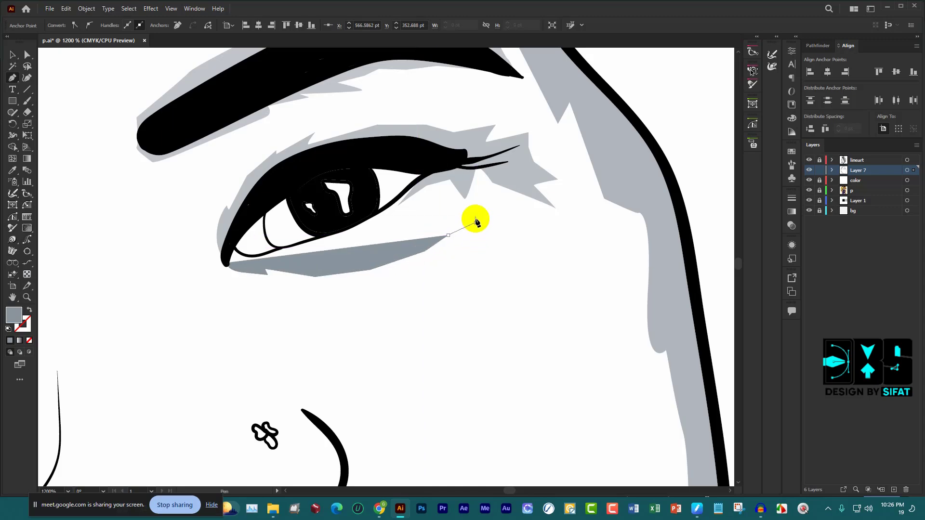
click(476, 222)
click(444, 195)
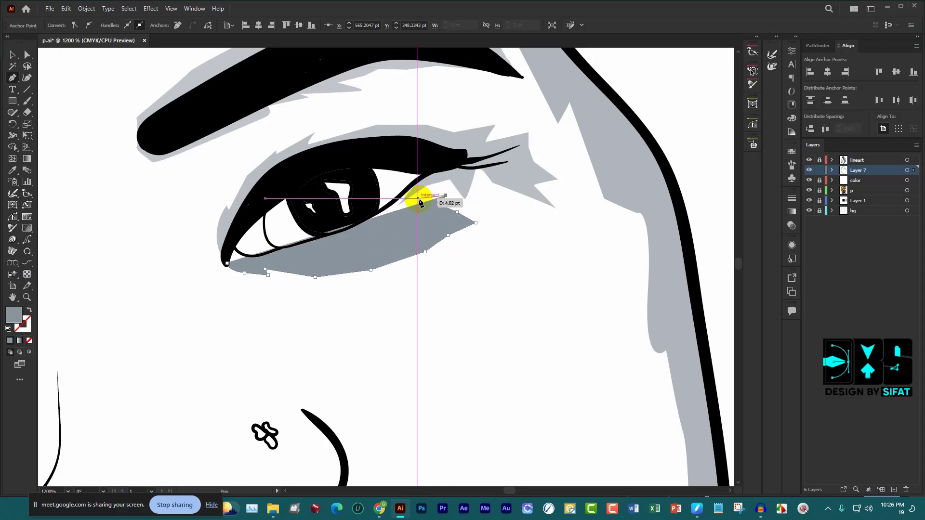
click(419, 201)
click(381, 236)
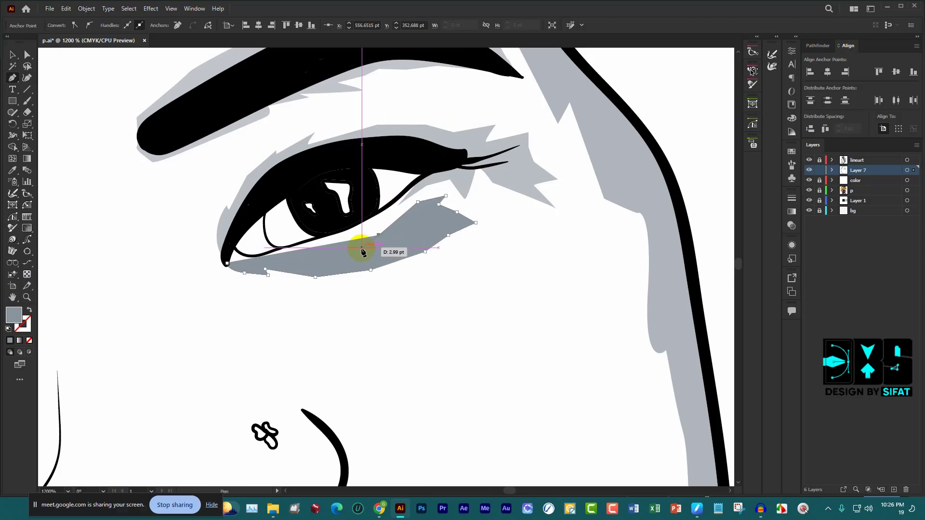
click(362, 248)
click(326, 248)
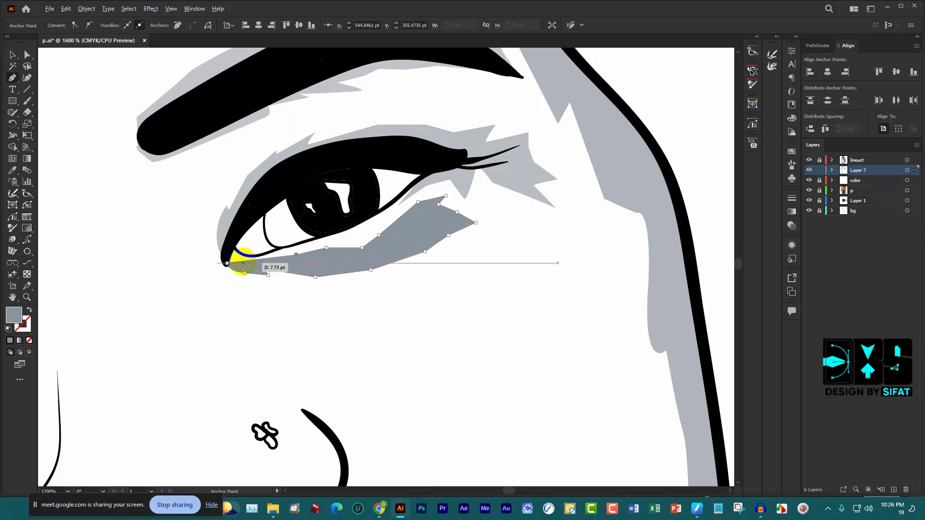
Carry the outline along the eyelid and close the shape at its starting point
scroll(244, 264, up, 2)
scroll(249, 260, up, 2)
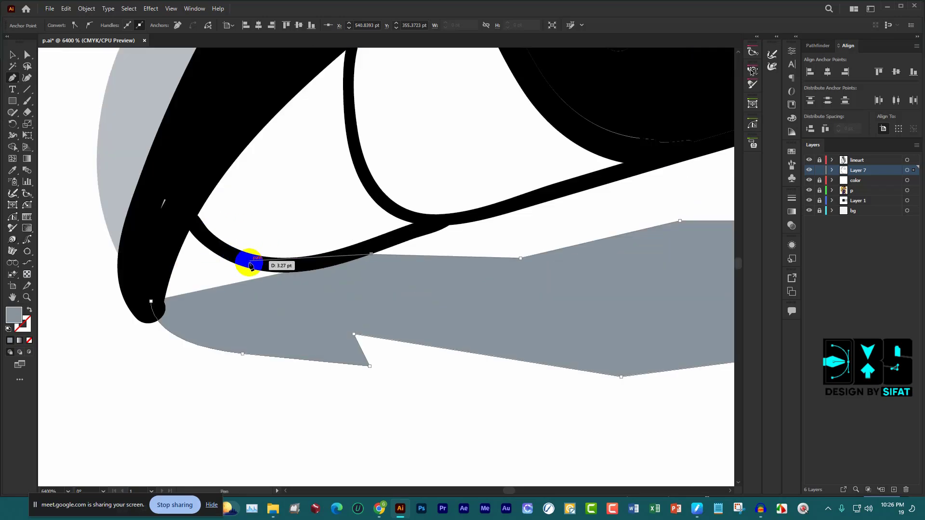
click(250, 265)
click(180, 220)
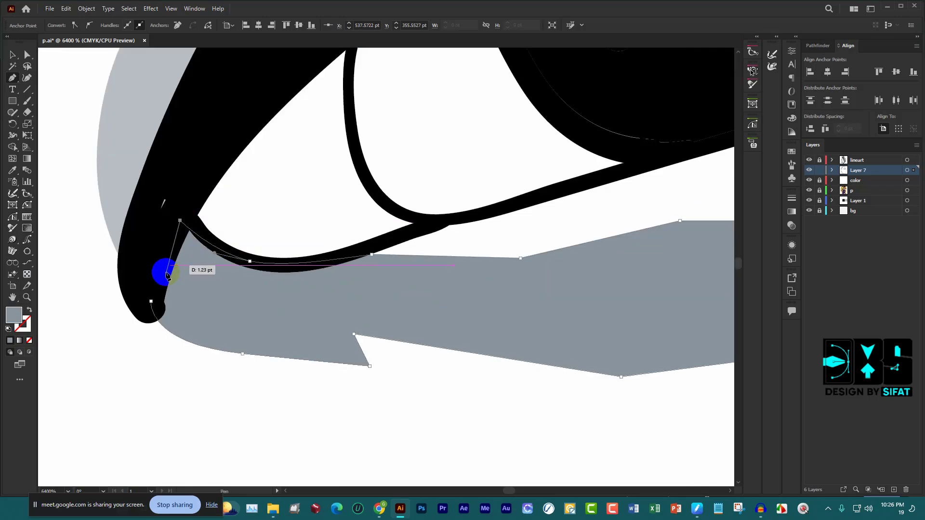
click(151, 302)
scroll(151, 302, down, 5)
Give the new shape the light grey shadow fill using the Eyedropper
key(i)
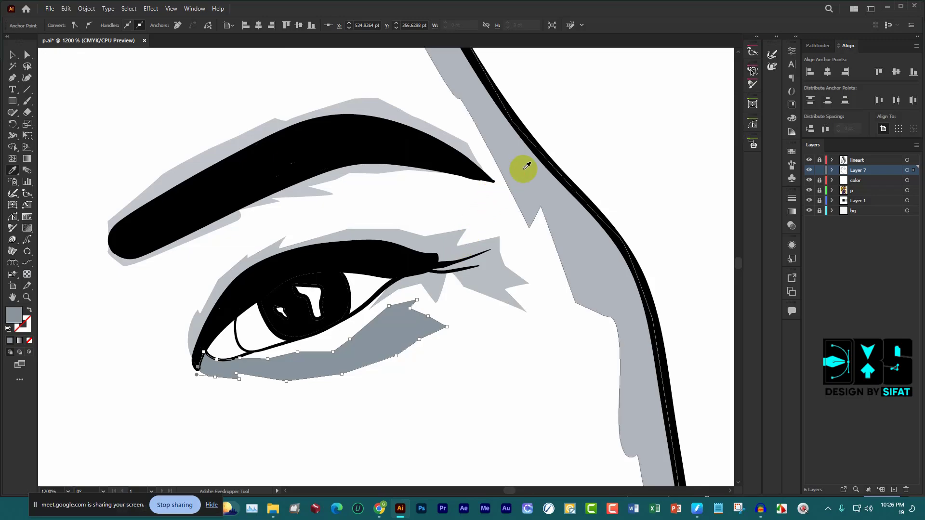
click(526, 166)
scroll(499, 198, down, 3)
scroll(503, 191, up, 4)
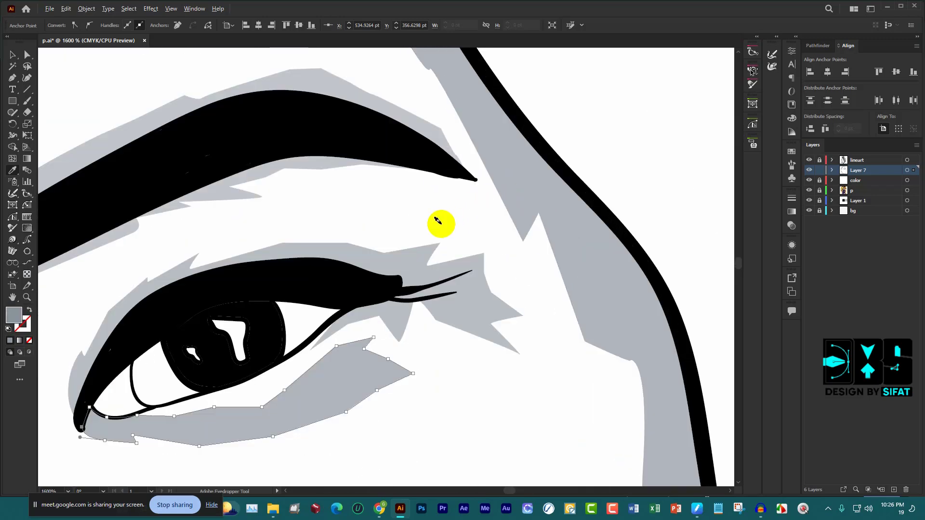
scroll(438, 222, down, 4)
Deselect the finished shadow and zoom around to frame the left eye
click(12, 54)
click(426, 159)
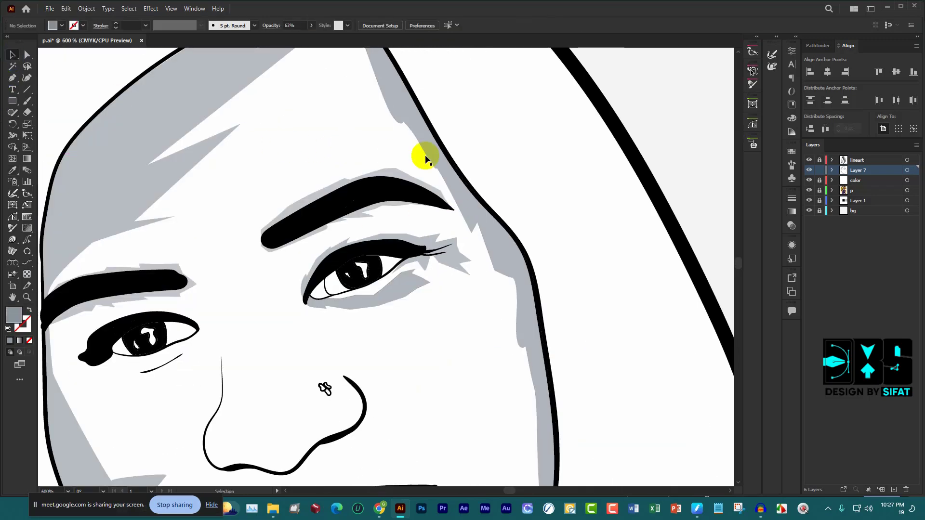
scroll(427, 159, down, 3)
scroll(362, 244, up, 2)
scroll(351, 241, up, 1)
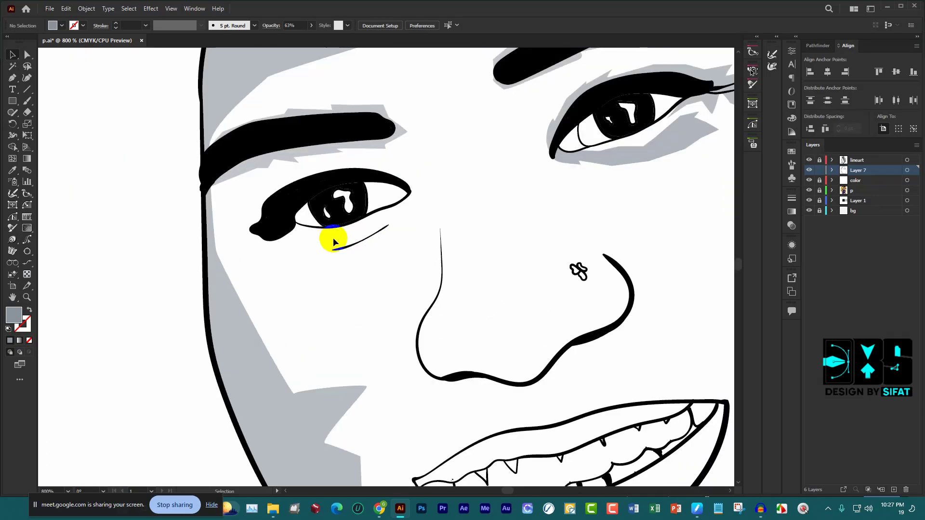
scroll(296, 227, down, 2)
scroll(430, 212, up, 2)
scroll(477, 213, up, 1)
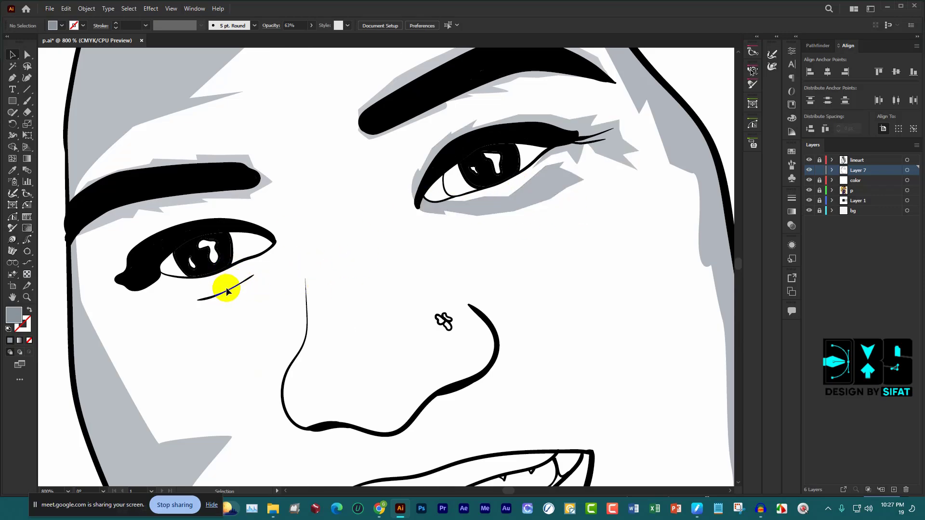
scroll(289, 287, down, 3)
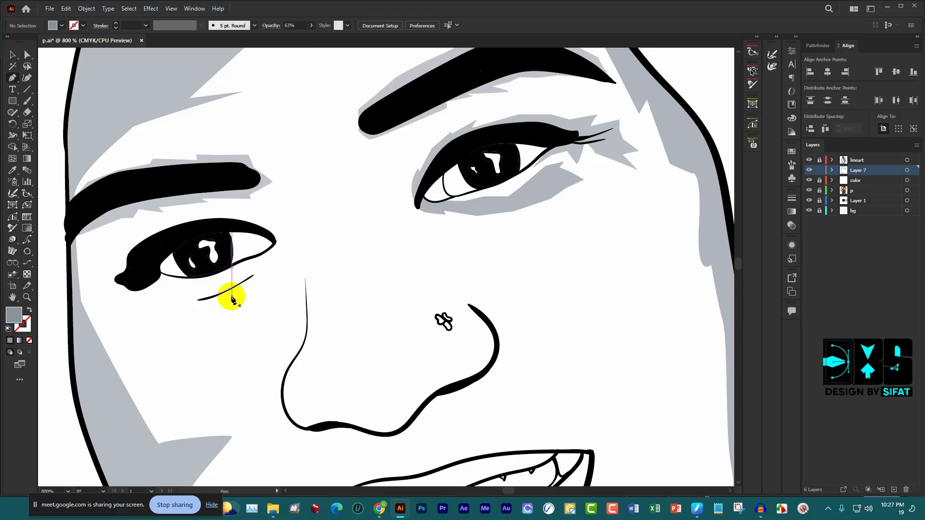
scroll(232, 295, up, 4)
scroll(159, 279, down, 8)
scroll(459, 258, down, 3)
scroll(470, 267, down, 4)
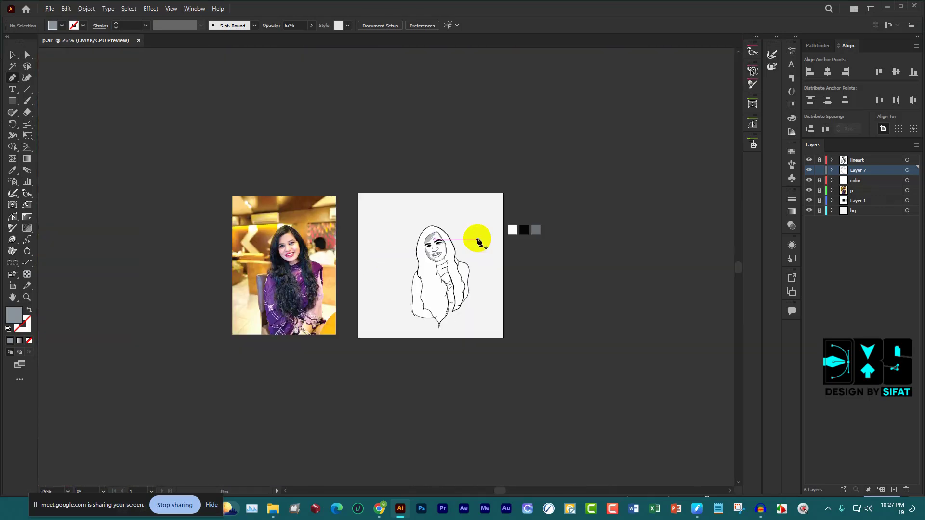
scroll(283, 260, up, 4)
scroll(264, 209, up, 4)
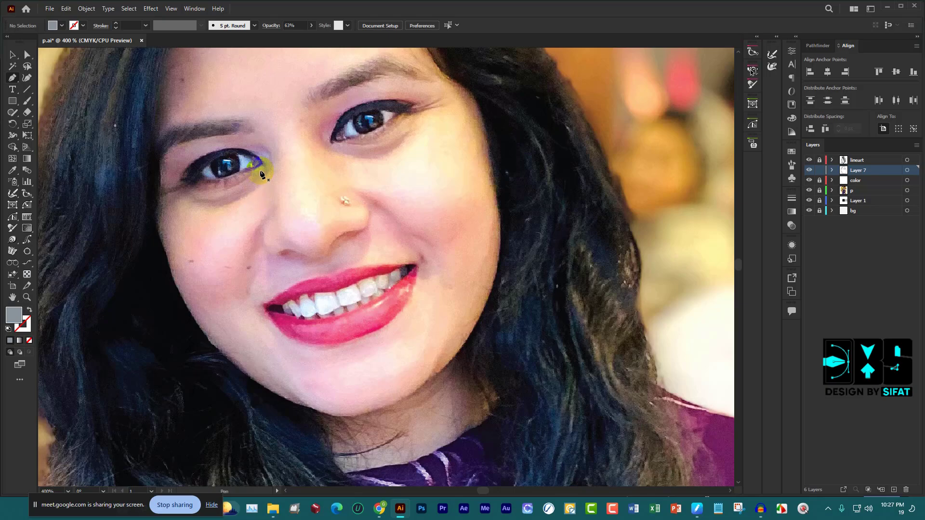
scroll(100, 214, down, 3)
scroll(361, 279, down, 2)
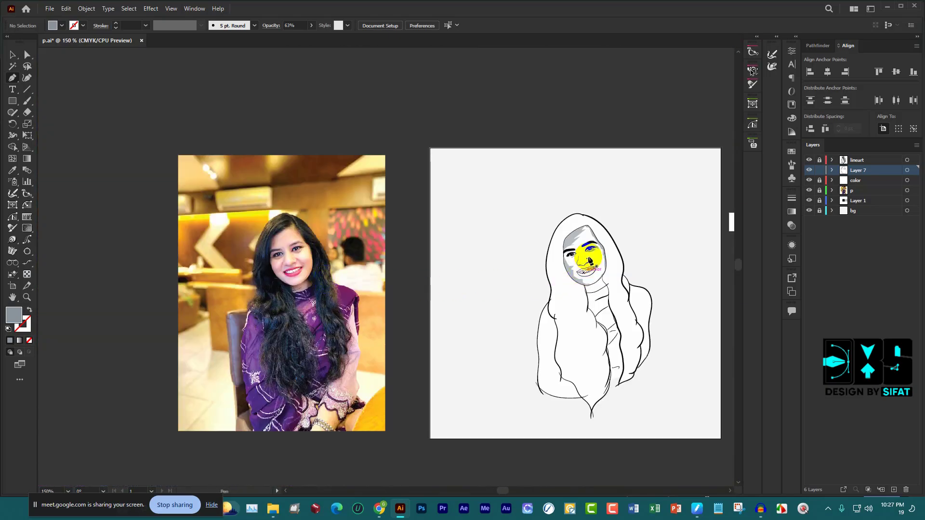
scroll(576, 246, up, 4)
scroll(527, 206, up, 4)
Start a Pen outline at the left eye's outer corner, running beneath the lower lashes
click(499, 230)
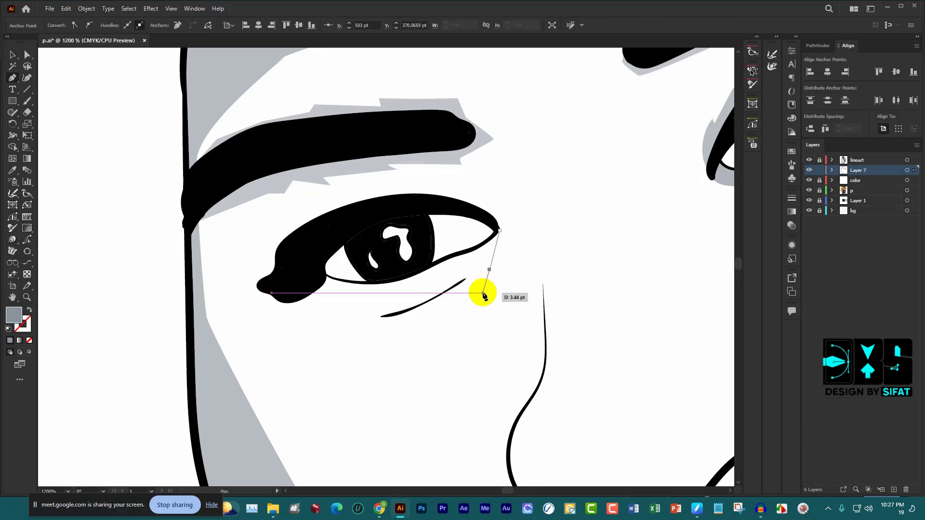
drag(489, 269, 475, 310)
click(433, 314)
click(374, 338)
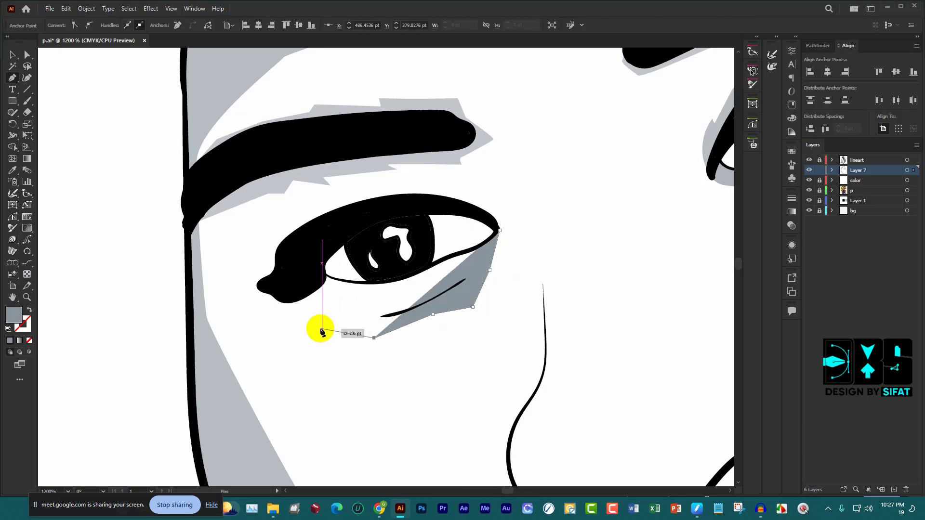
click(278, 322)
click(307, 307)
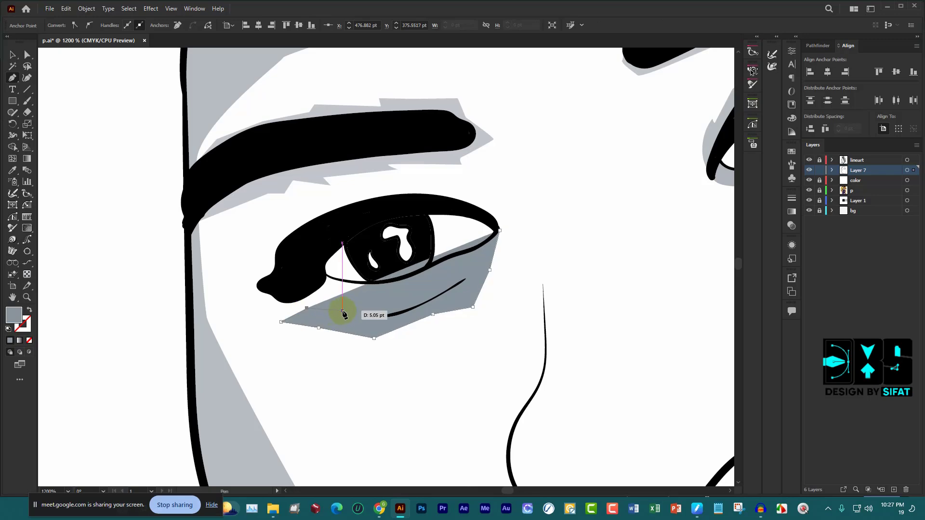
Trace the shadow's top edge along the lower eyelid and close it at the outer corner
drag(380, 314, 384, 309)
click(384, 292)
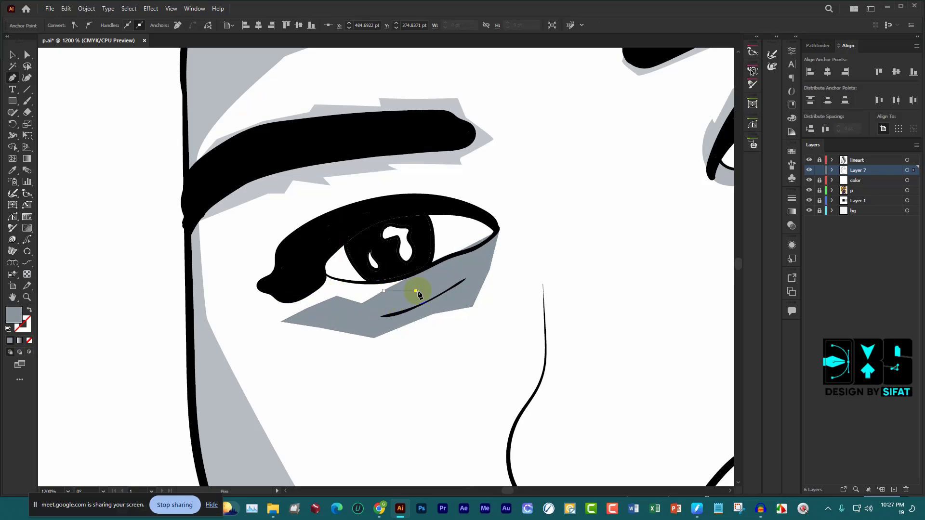
click(415, 291)
click(446, 280)
scroll(465, 256, up, 2)
click(458, 264)
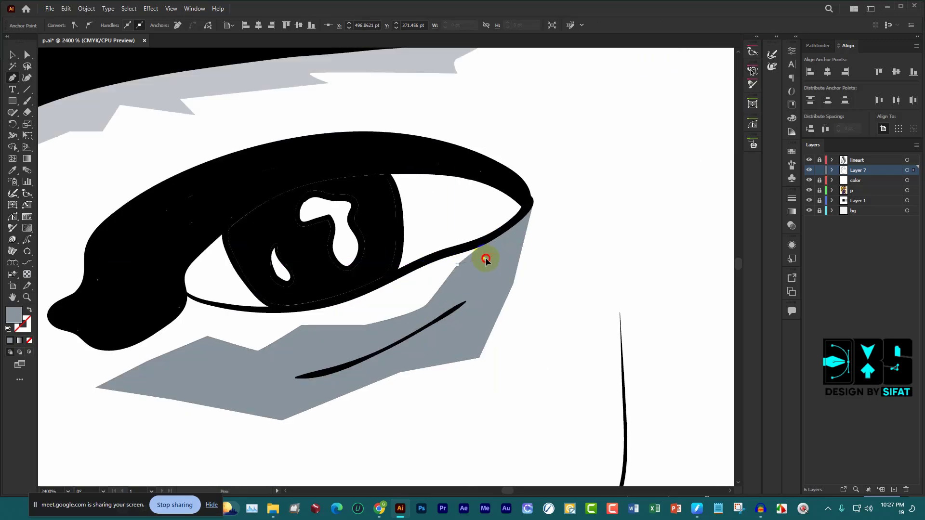
click(484, 258)
click(511, 219)
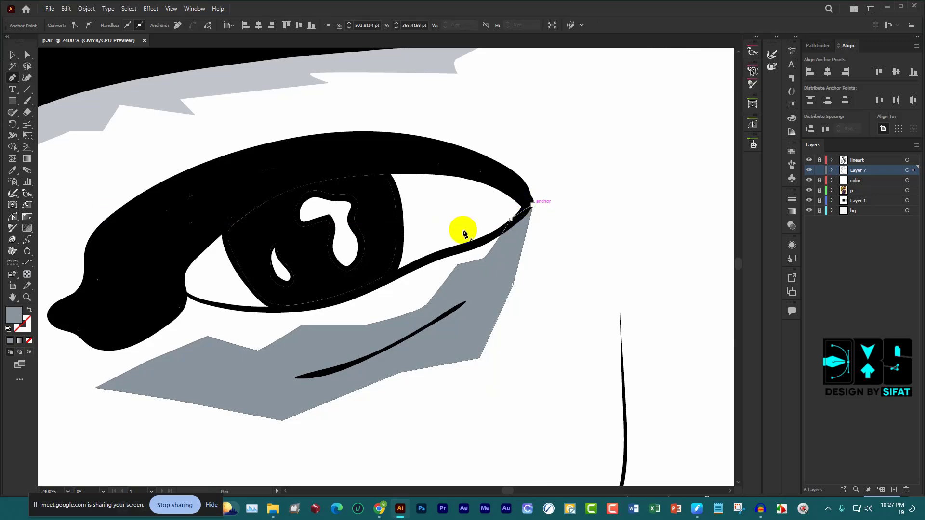
scroll(461, 231, down, 6)
scroll(361, 264, up, 1)
scroll(492, 285, up, 5)
Fill the under-eye shape with the sampled shadow grey, then deselect it
key(i)
click(506, 273)
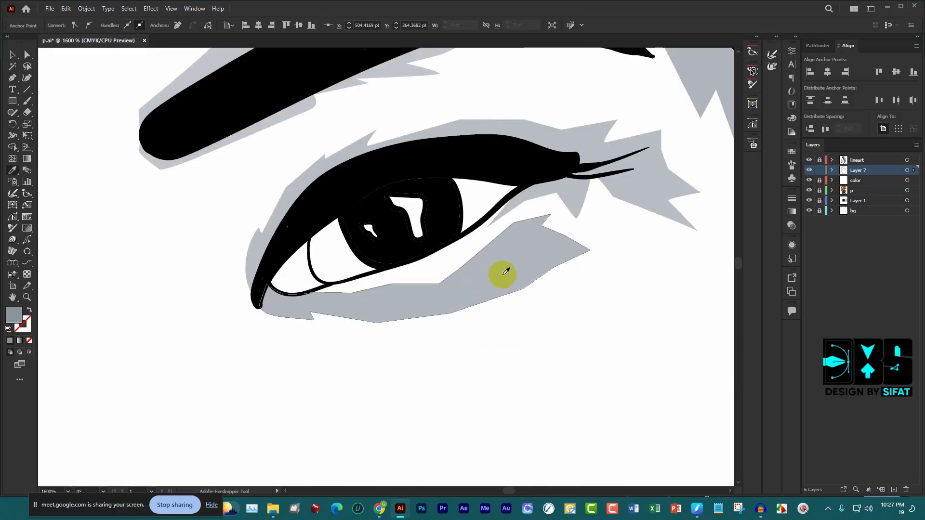
scroll(567, 260, down, 3)
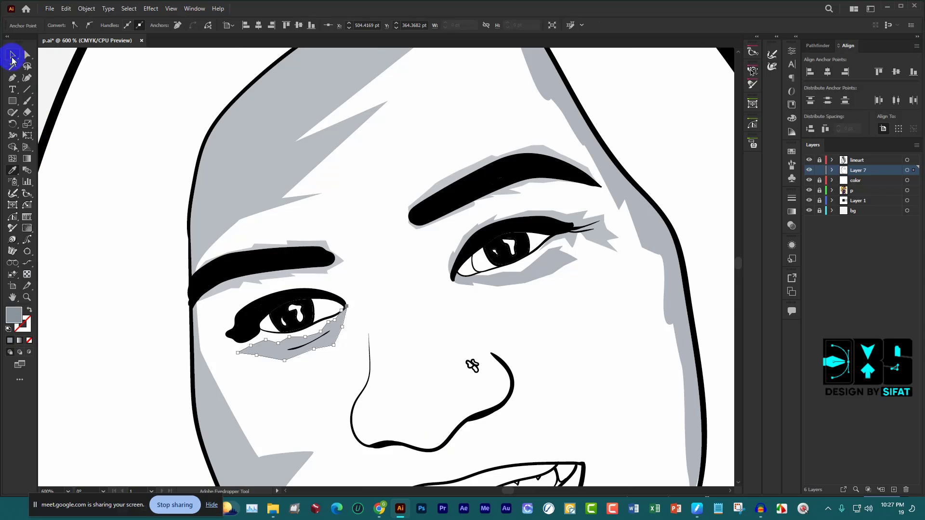
click(383, 159)
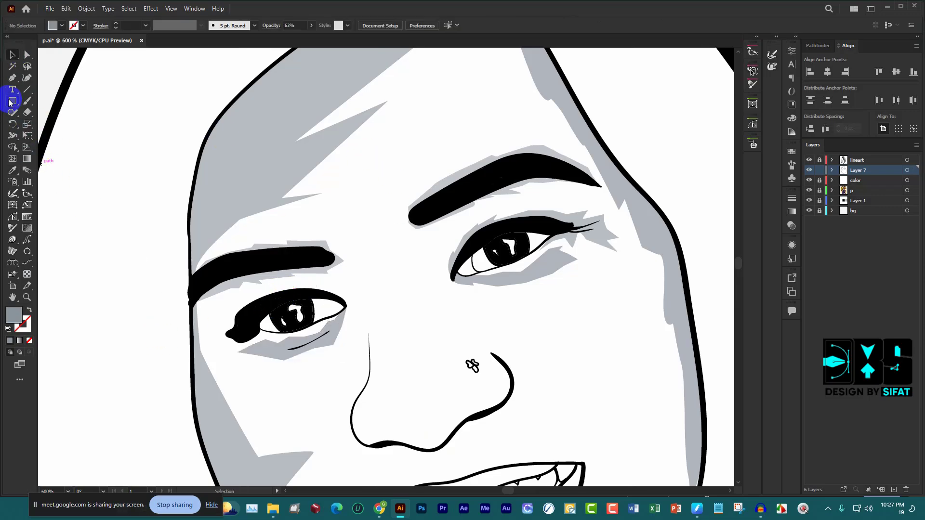
Start a new Pen shadow path at the left eye's outer corner, rising above it
click(13, 79)
scroll(241, 283, up, 3)
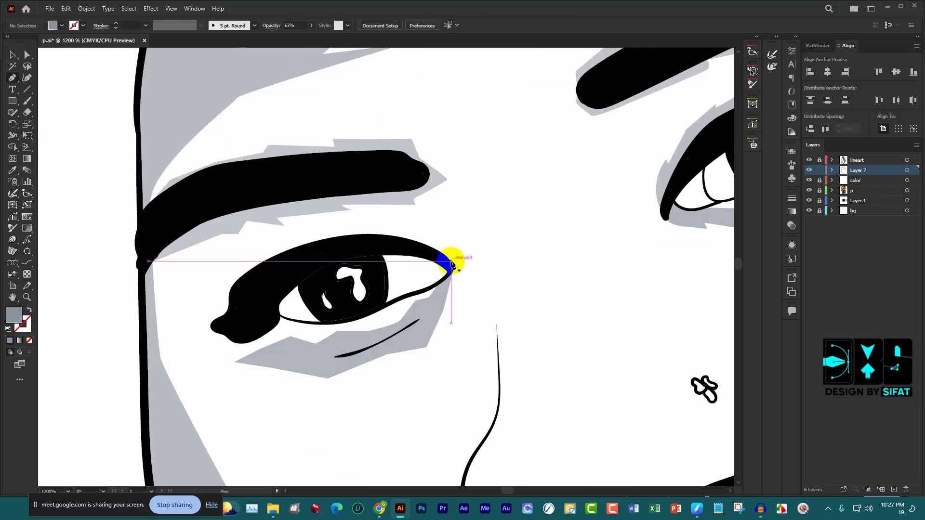
scroll(453, 264, up, 2)
scroll(453, 286, down, 5)
scroll(636, 273, down, 3)
scroll(475, 265, down, 1)
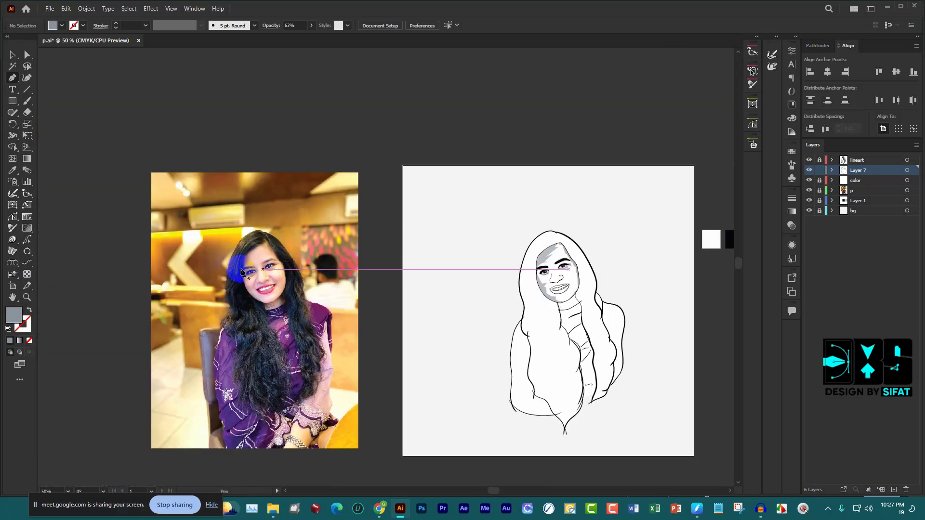
scroll(305, 279, up, 3)
scroll(645, 289, down, 2)
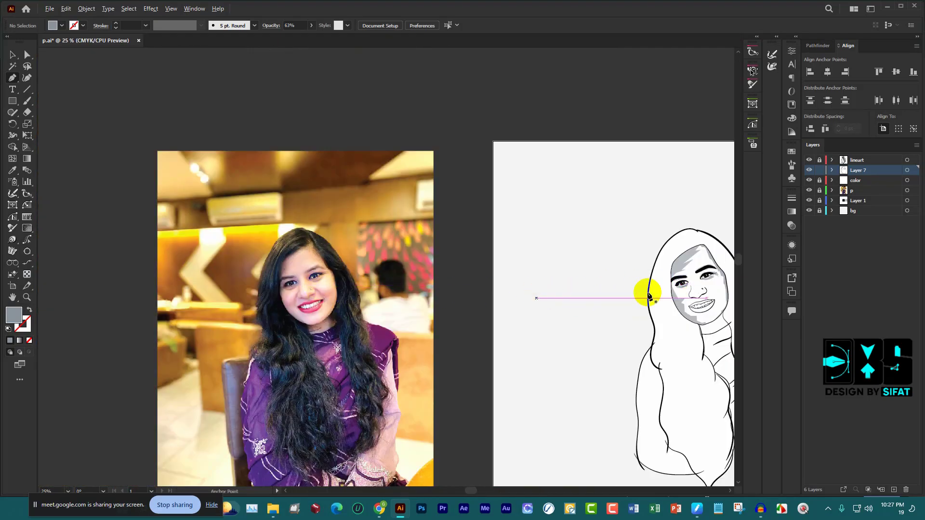
scroll(646, 291, down, 1)
scroll(643, 290, up, 3)
scroll(435, 293, up, 3)
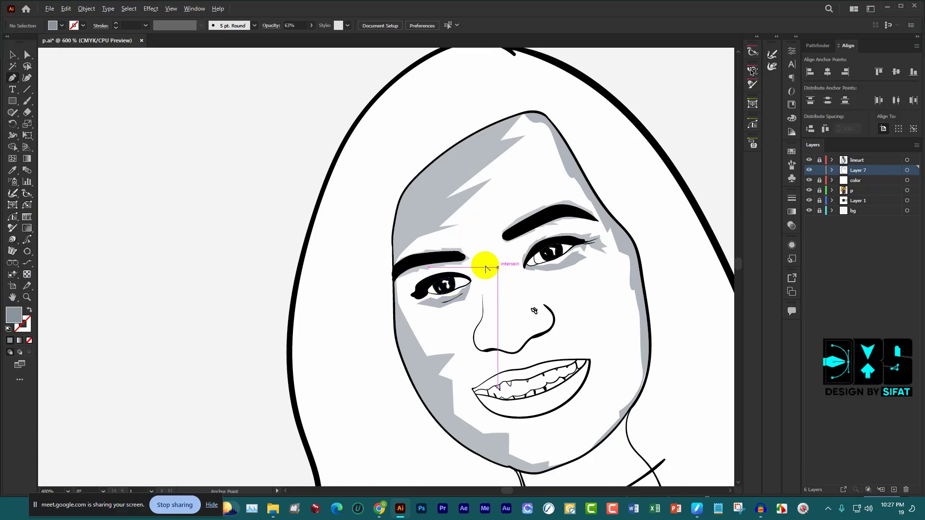
scroll(486, 268, up, 2)
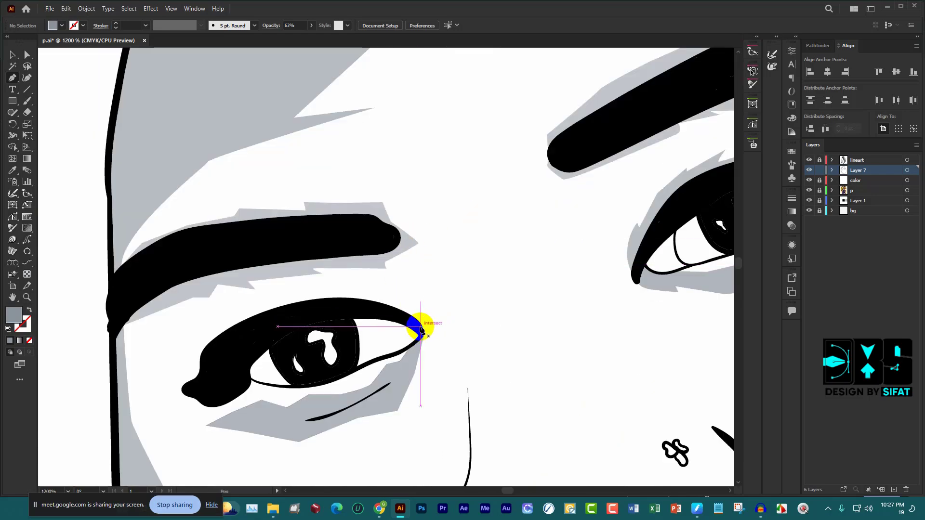
drag(422, 330, 423, 305)
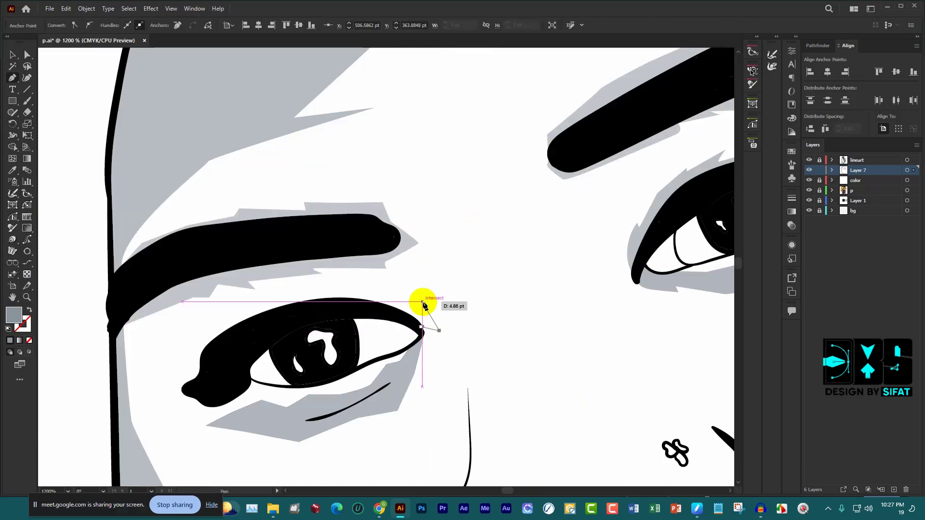
click(362, 283)
Add shadow anchor points along the left eye's upper eyelid
scroll(258, 288, down, 1)
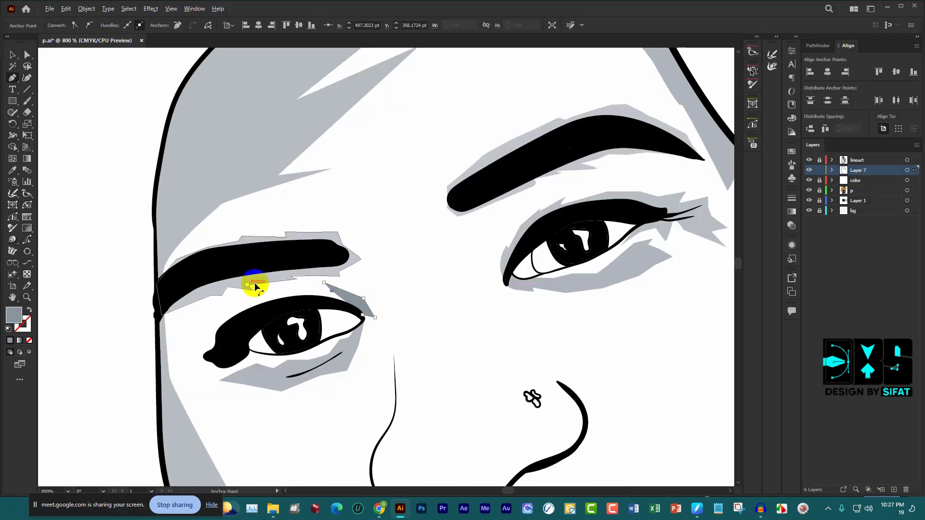
scroll(269, 288, up, 1)
scroll(530, 246, down, 2)
scroll(578, 226, up, 4)
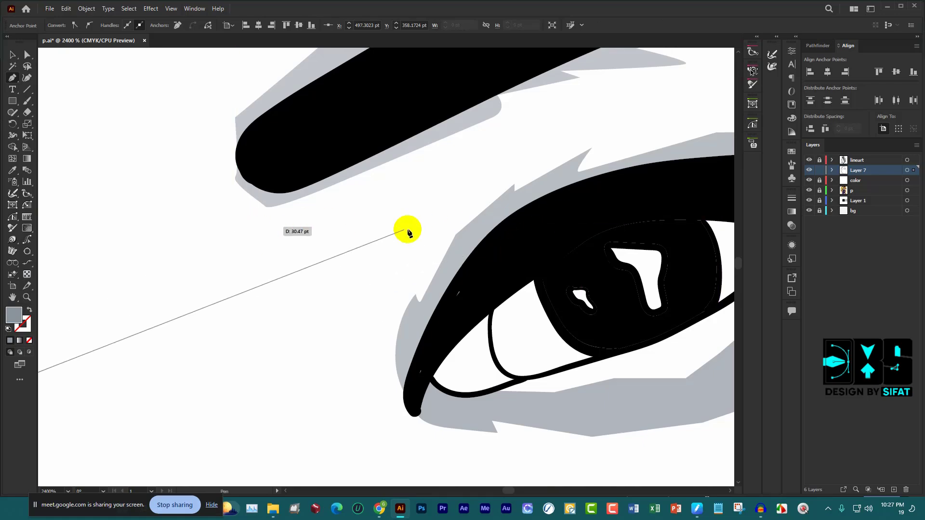
scroll(684, 202, down, 1)
scroll(530, 207, down, 1)
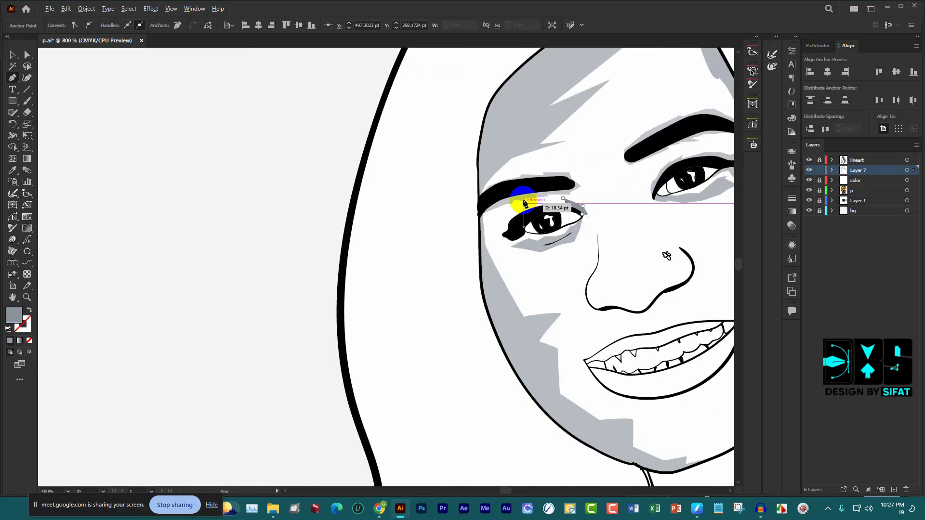
scroll(525, 204, up, 1)
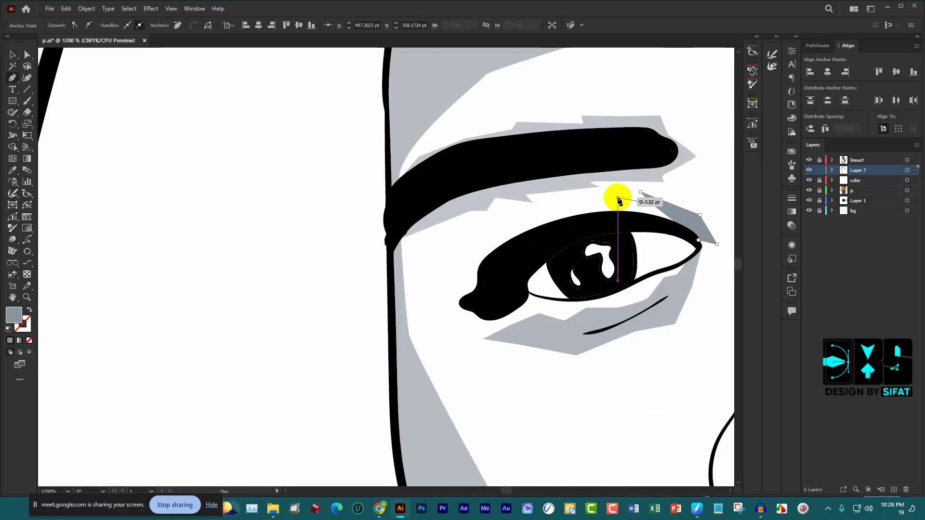
scroll(626, 199, up, 1)
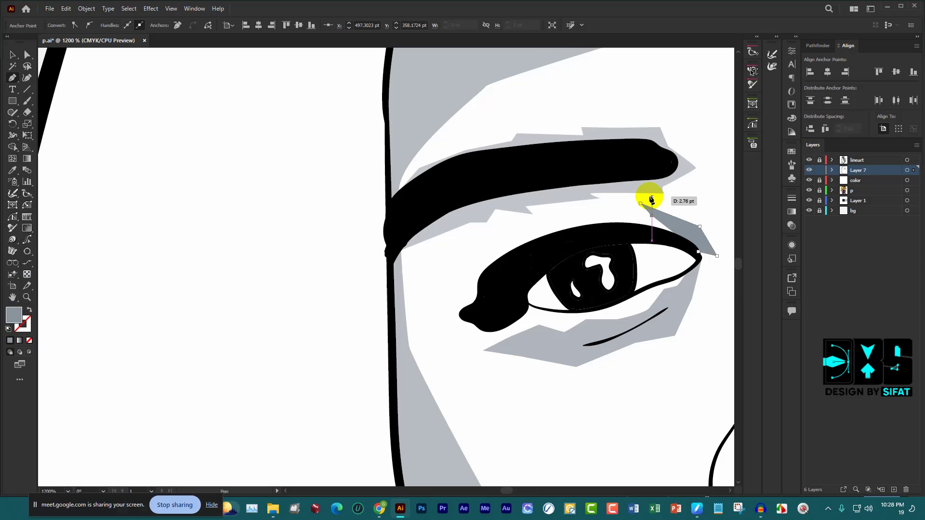
click(600, 205)
click(562, 222)
click(499, 227)
click(522, 235)
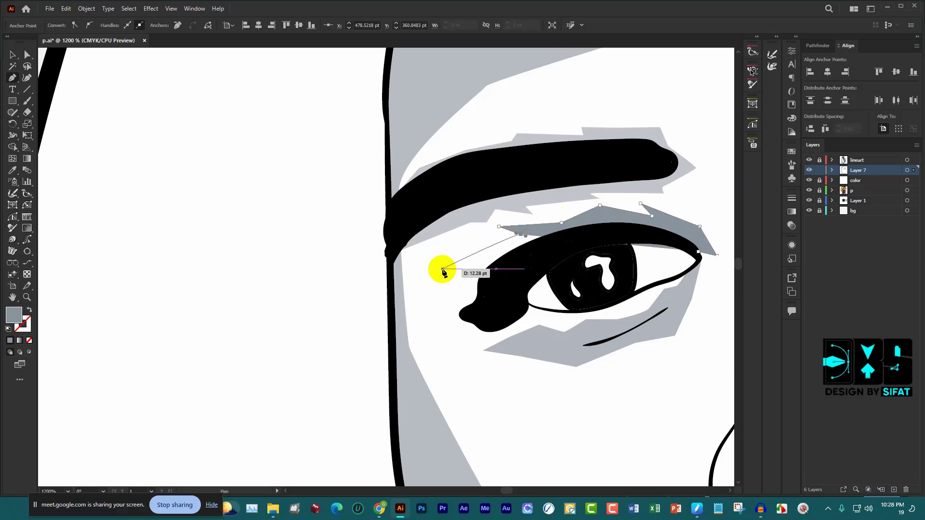
Extend the shadow down the eye's side, curve it under the corner, and close it
click(439, 271)
click(459, 297)
click(439, 336)
click(447, 380)
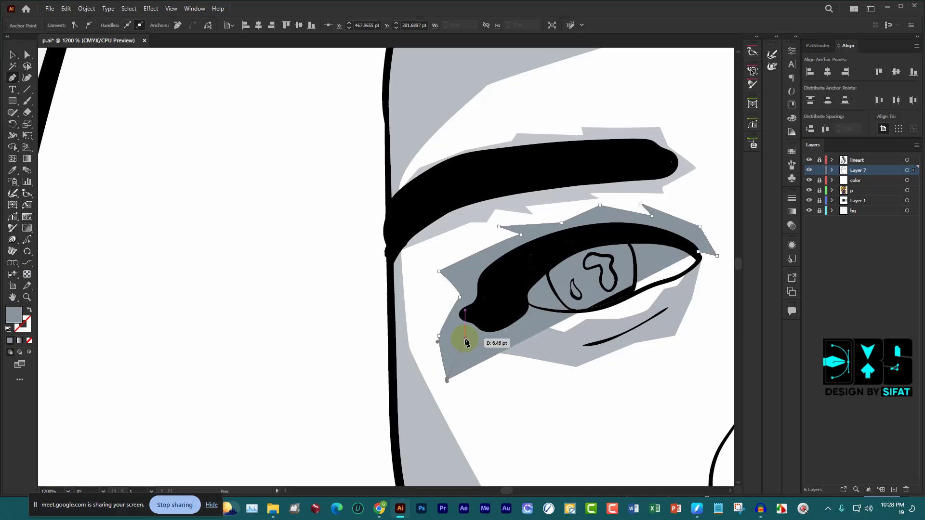
drag(466, 341, 479, 335)
click(513, 333)
click(516, 320)
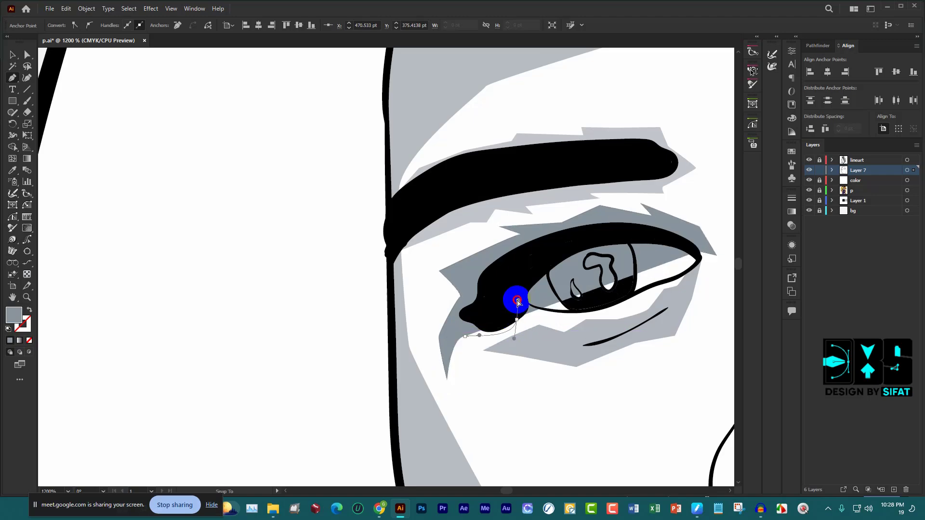
drag(516, 270, 520, 261)
drag(596, 232, 626, 231)
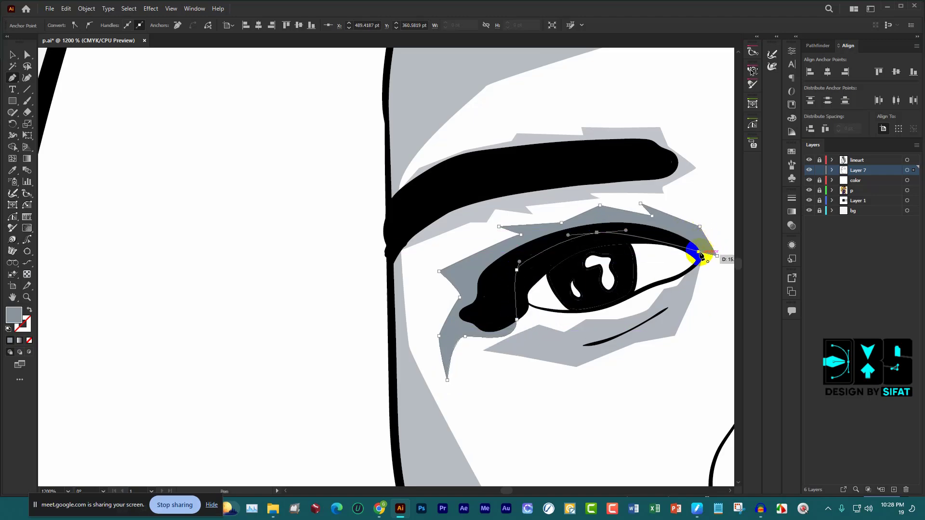
scroll(438, 299, down, 5)
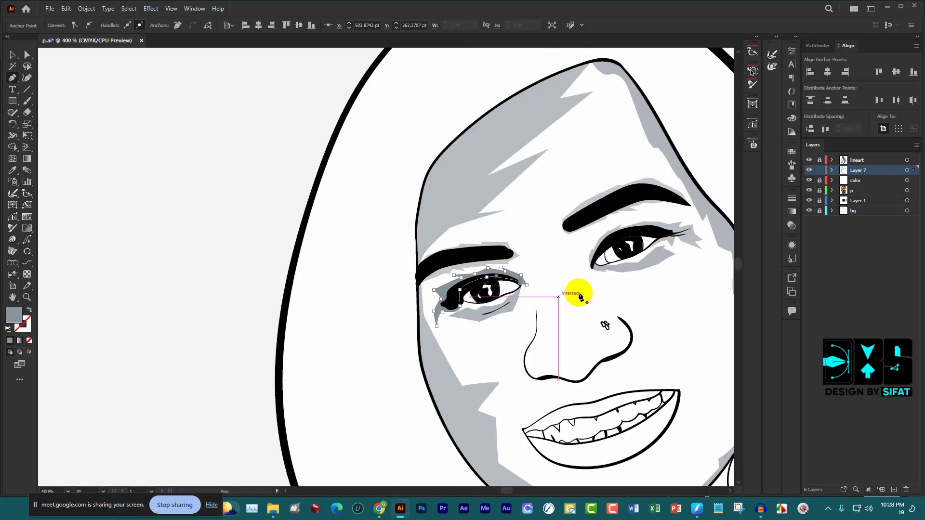
scroll(661, 212, up, 5)
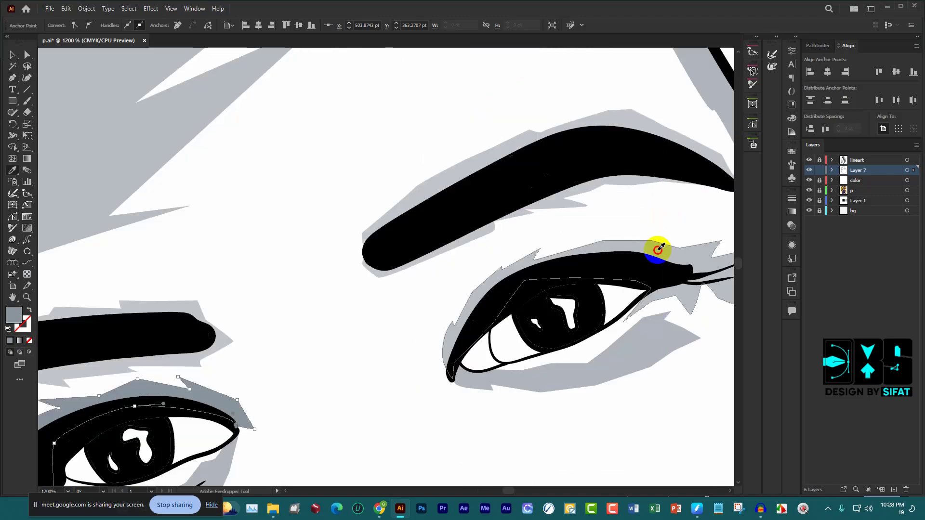
scroll(498, 241, down, 4)
key(i)
click(12, 54)
click(157, 155)
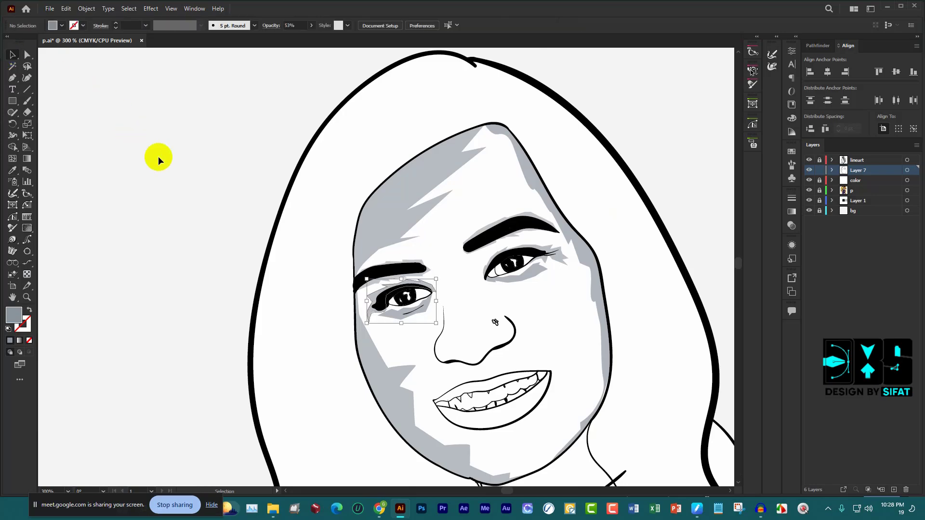
scroll(277, 141, down, 2)
scroll(479, 200, up, 2)
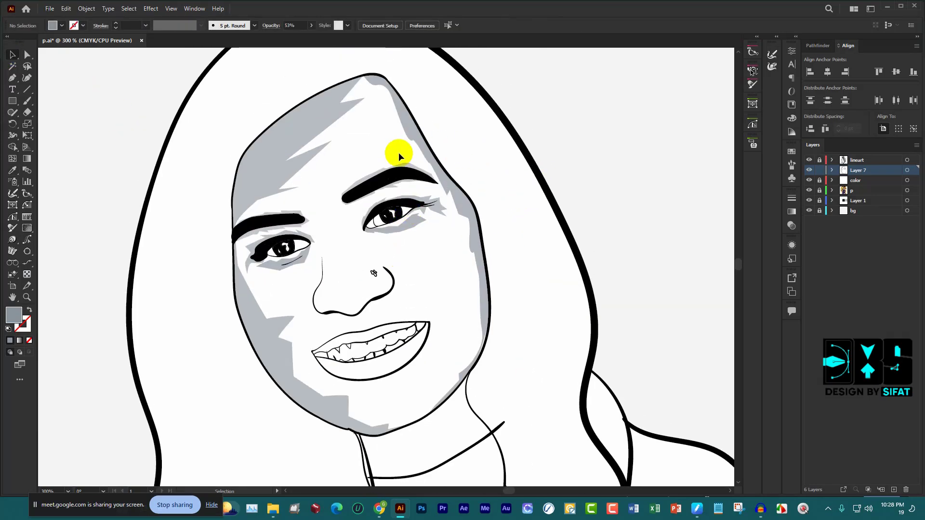
scroll(413, 184, up, 1)
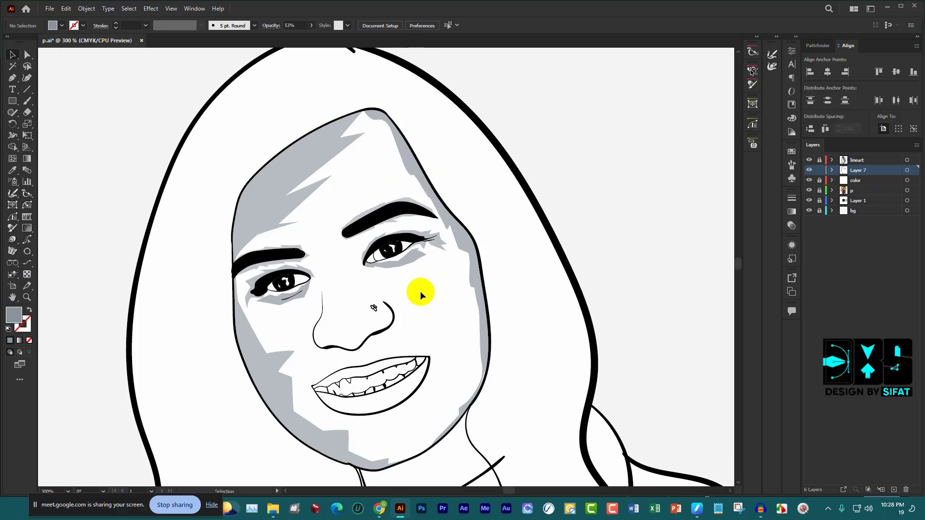
scroll(376, 112, down, 6)
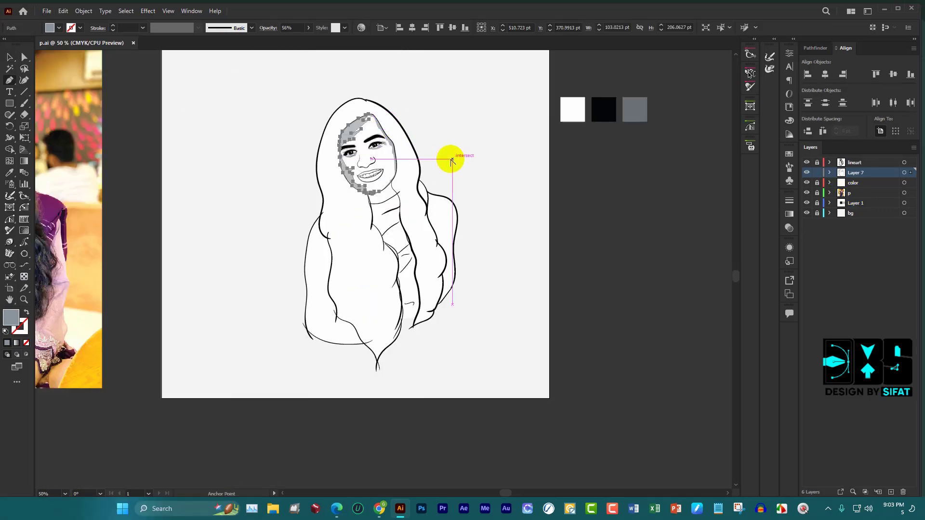
click(325, 92)
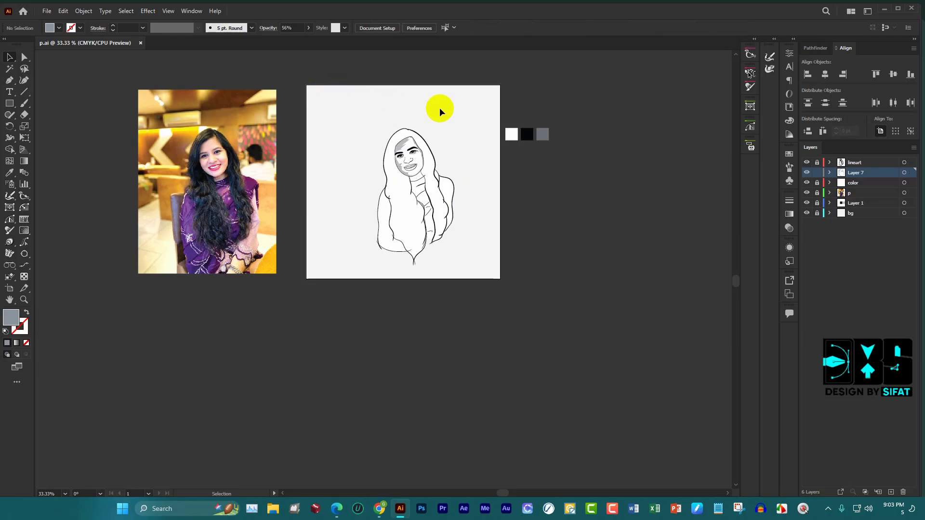
click(807, 193)
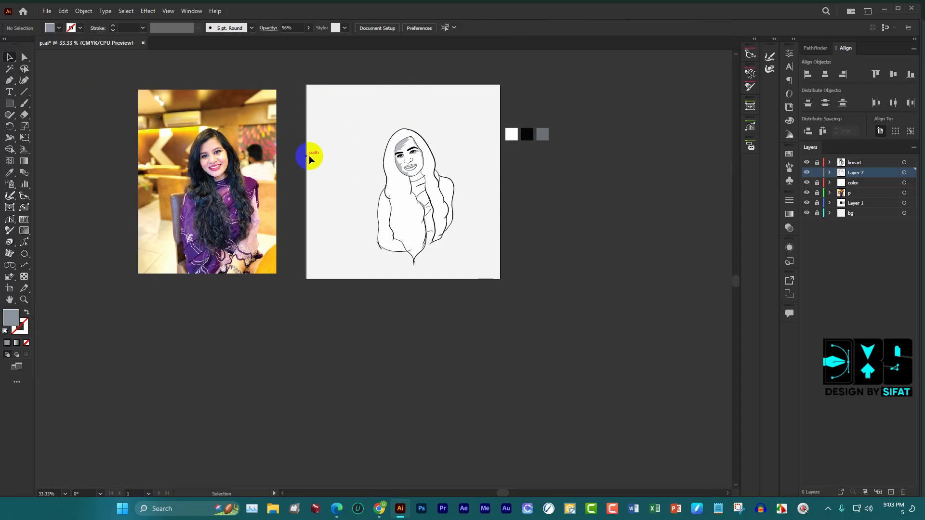
drag(525, 136, 529, 139)
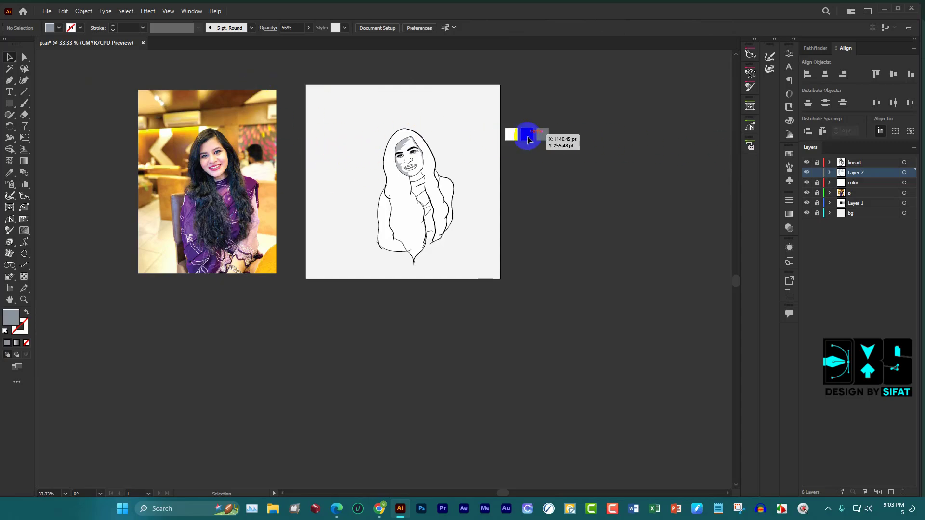
Hide and re-show the line-art and color layers to check the gray shadows
click(819, 193)
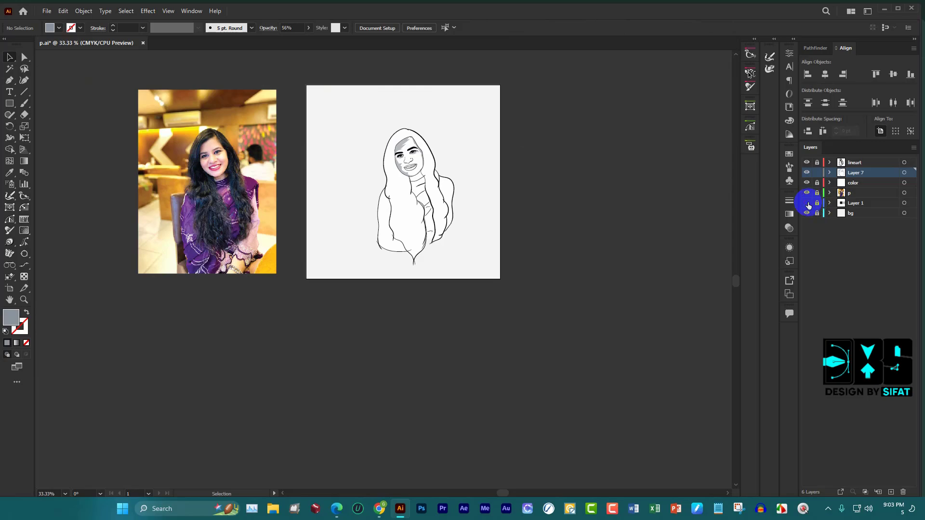
click(530, 127)
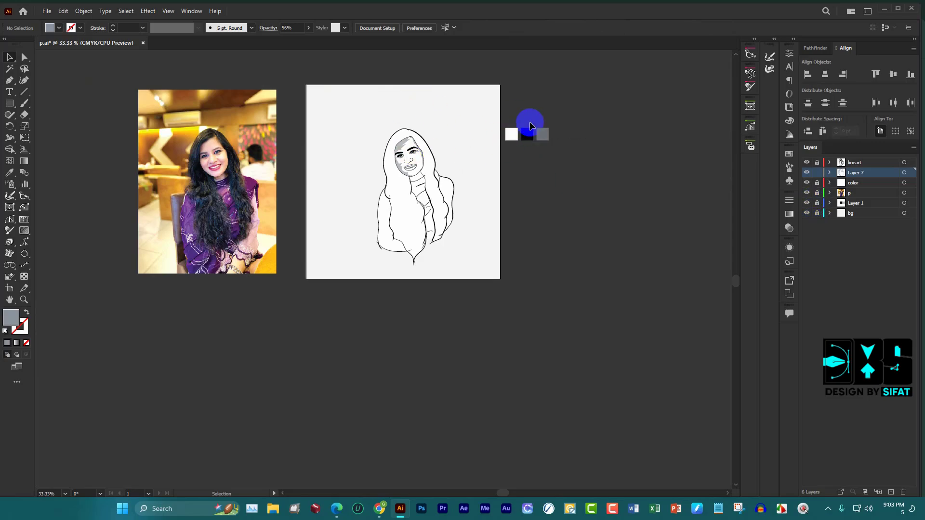
click(808, 166)
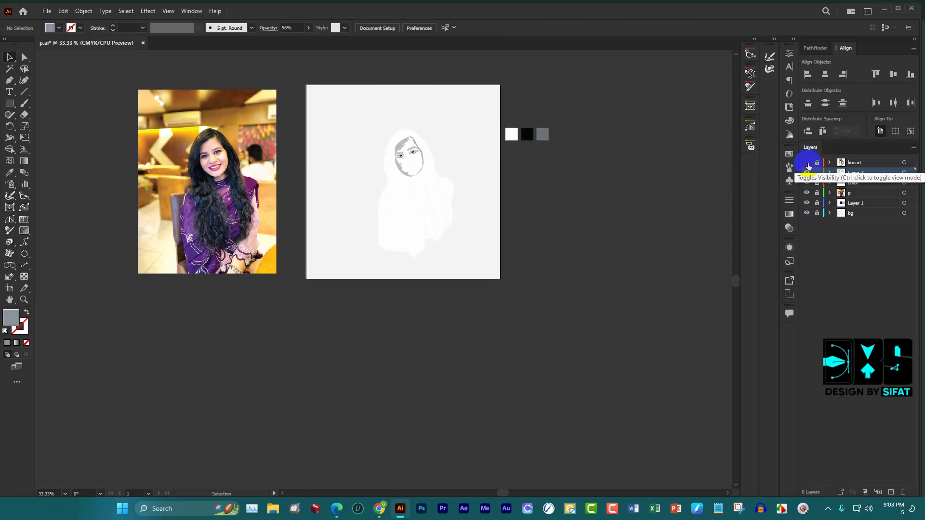
click(806, 162)
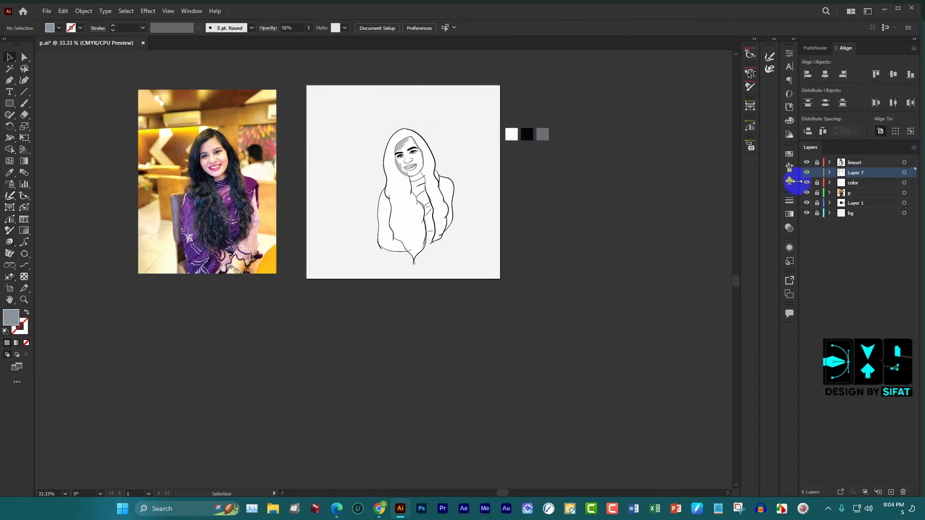
click(806, 184)
scroll(446, 184, up, 3)
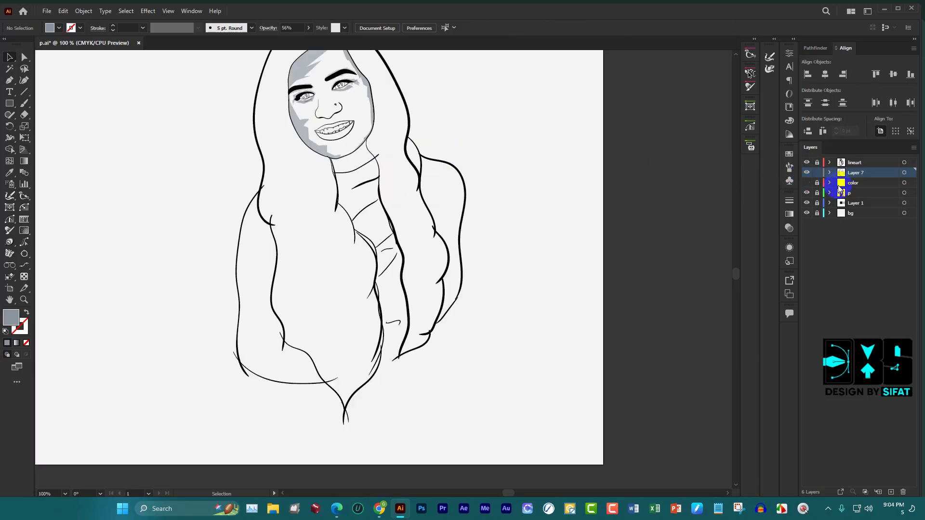
click(807, 183)
scroll(376, 143, up, 2)
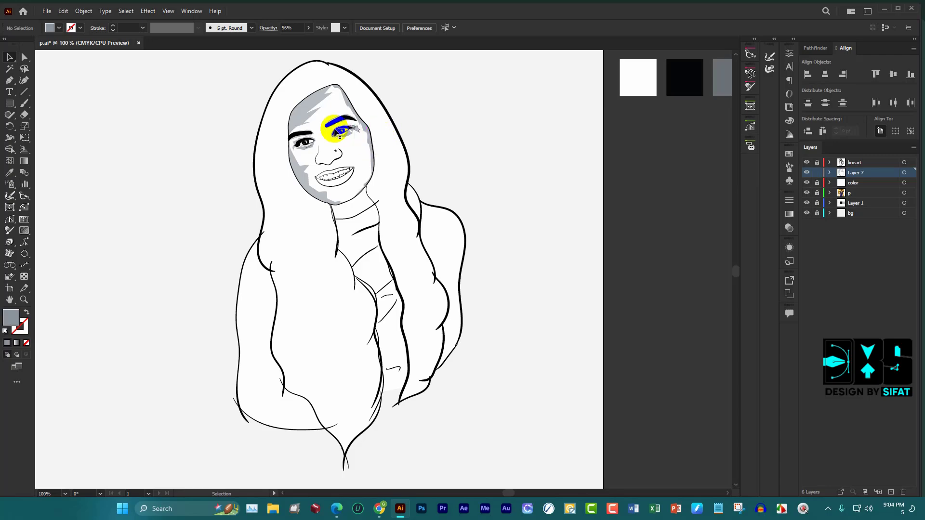
scroll(340, 135, up, 4)
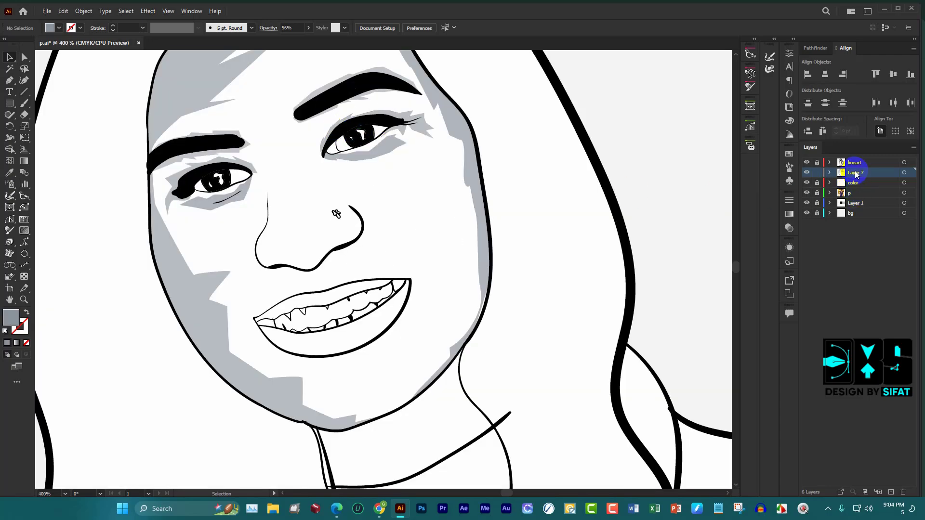
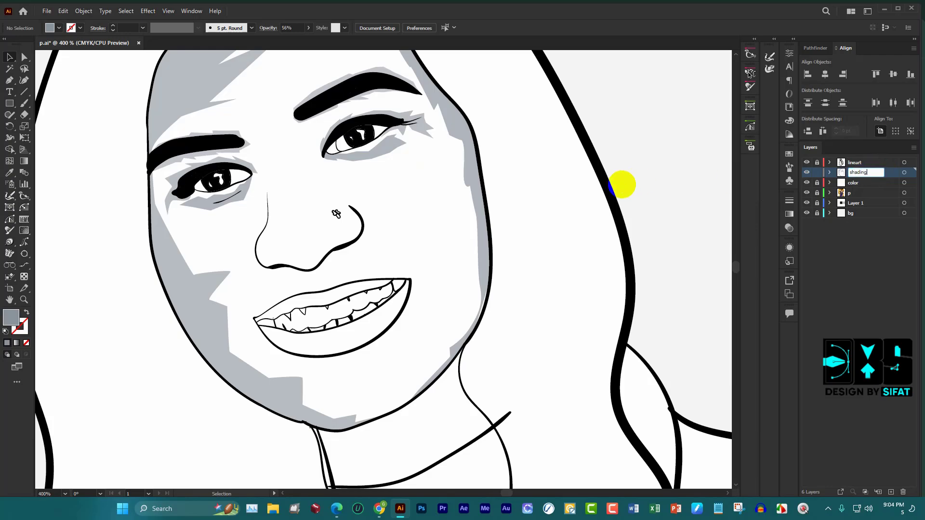
Zoom in on the nose and unlock the shading layer for editing
scroll(566, 192, down, 3)
scroll(394, 183, down, 2)
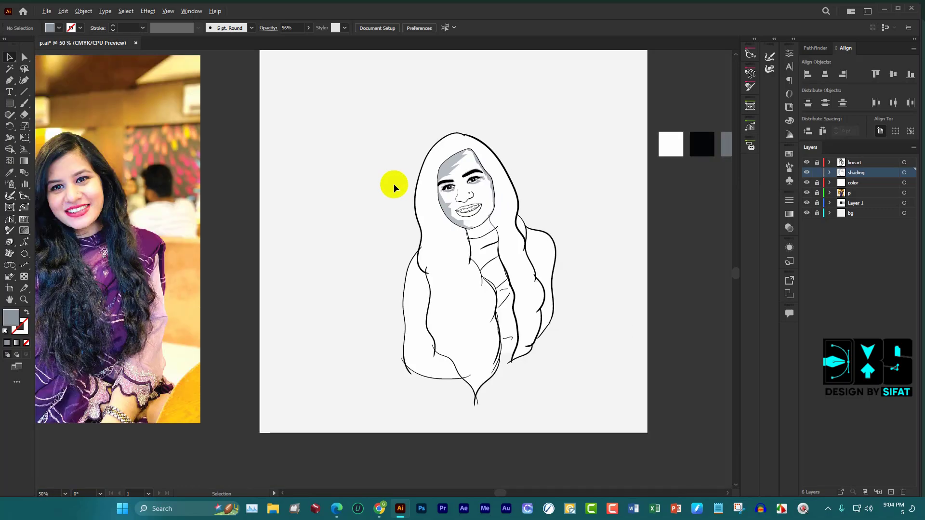
scroll(434, 183, down, 1)
scroll(463, 181, up, 1)
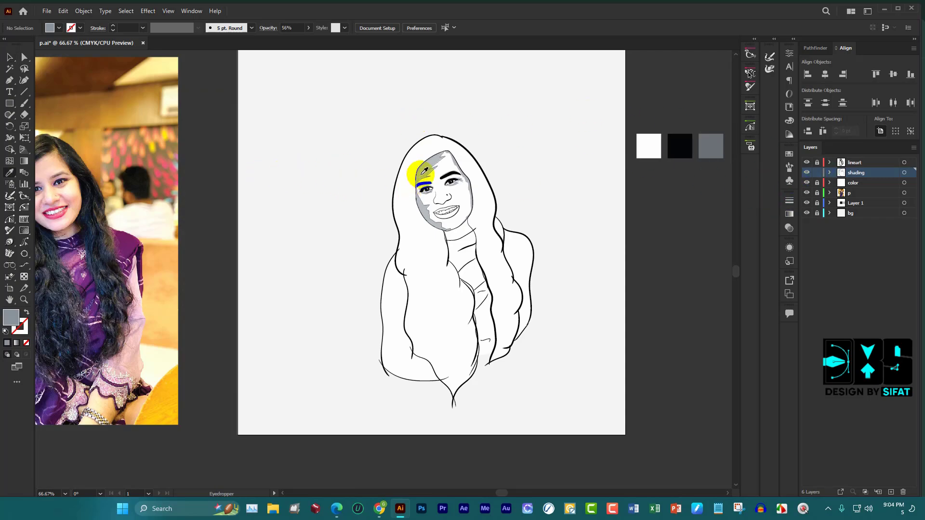
key(p)
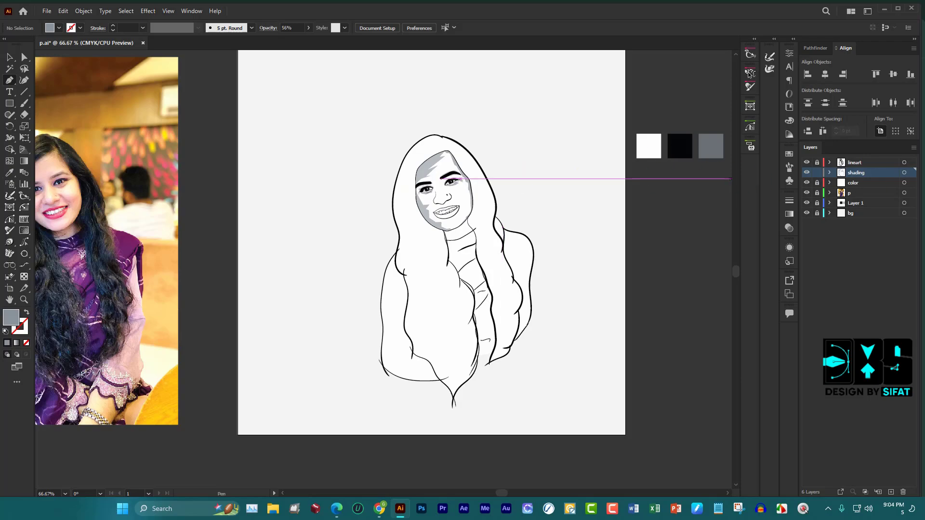
scroll(452, 189, up, 3)
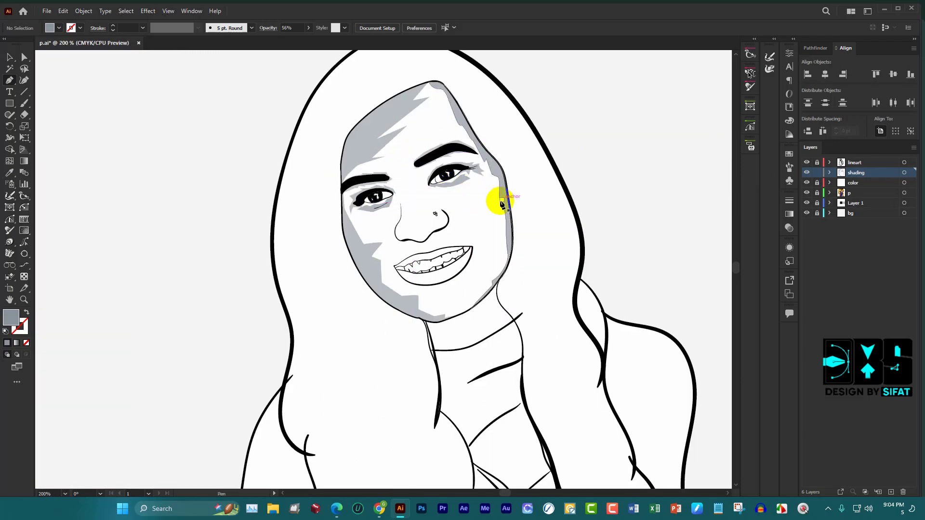
scroll(438, 233, down, 5)
scroll(367, 246, down, 1)
scroll(359, 238, down, 3)
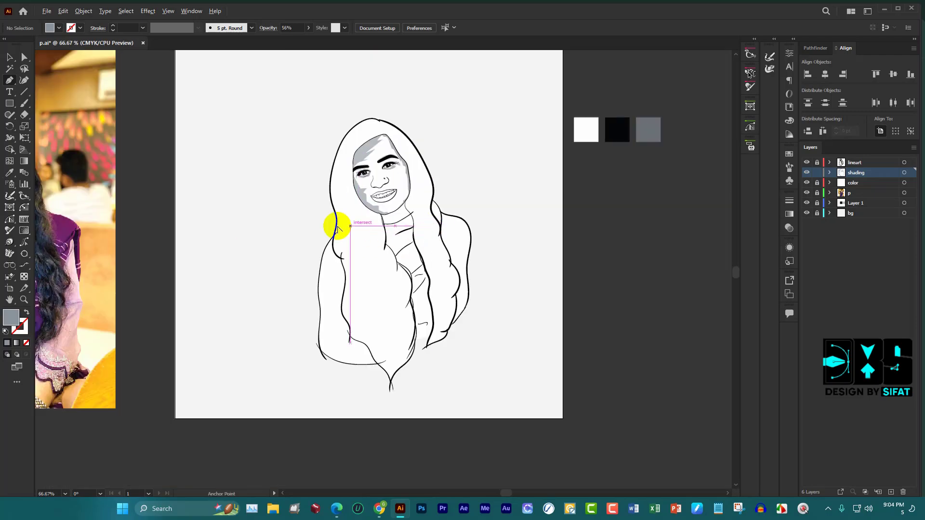
scroll(336, 223, up, 4)
scroll(393, 215, down, 1)
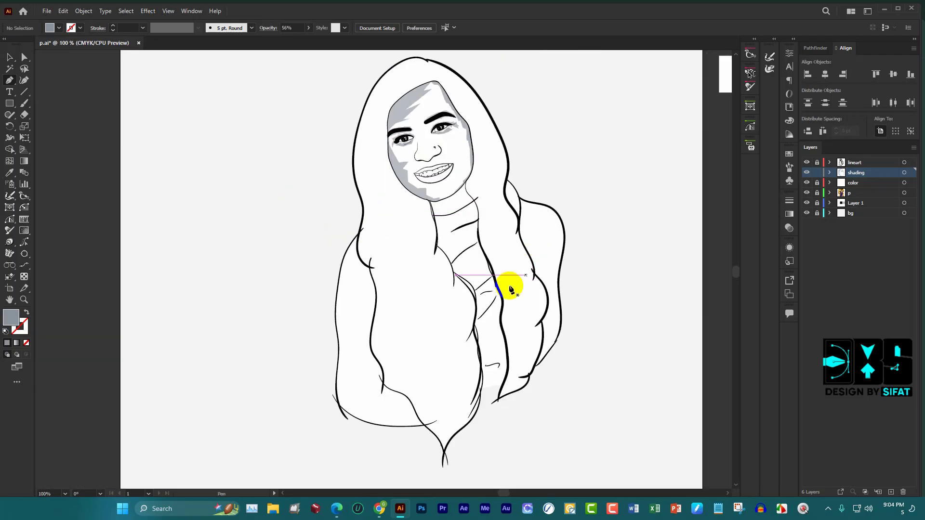
scroll(513, 261, up, 3)
scroll(525, 230, up, 1)
scroll(544, 229, down, 3)
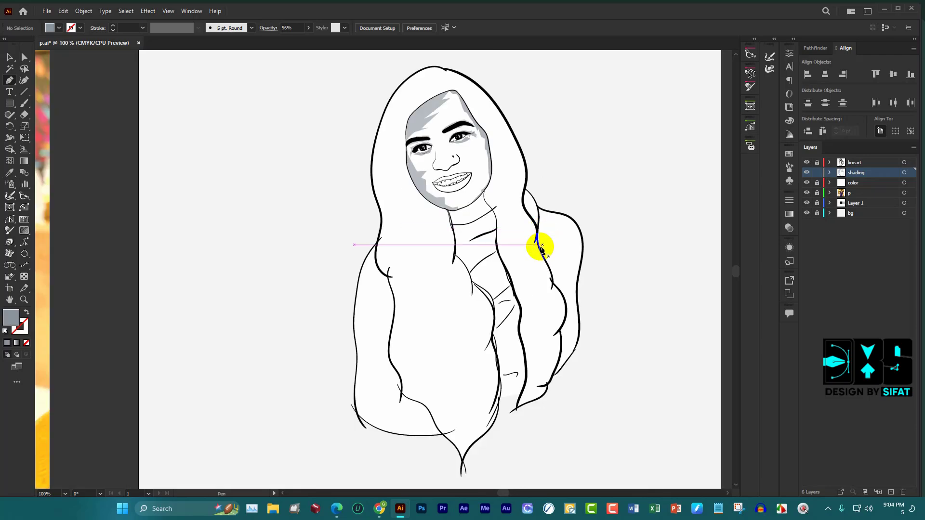
scroll(496, 271, up, 3)
click(9, 57)
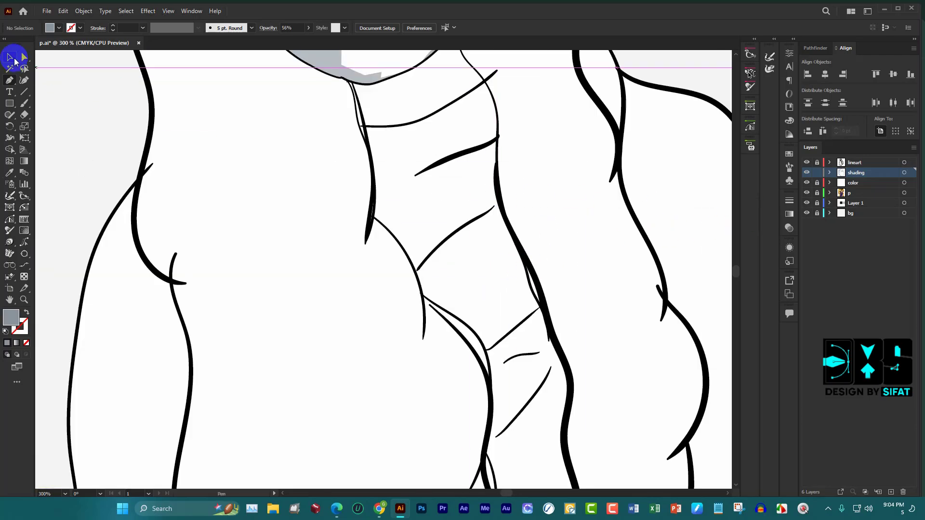
scroll(285, 227, down, 3)
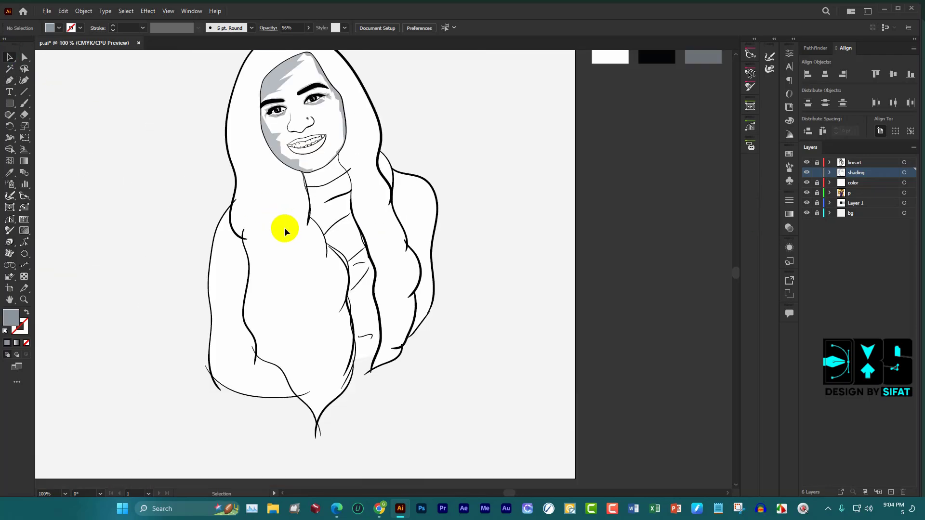
click(816, 172)
scroll(240, 279, up, 2)
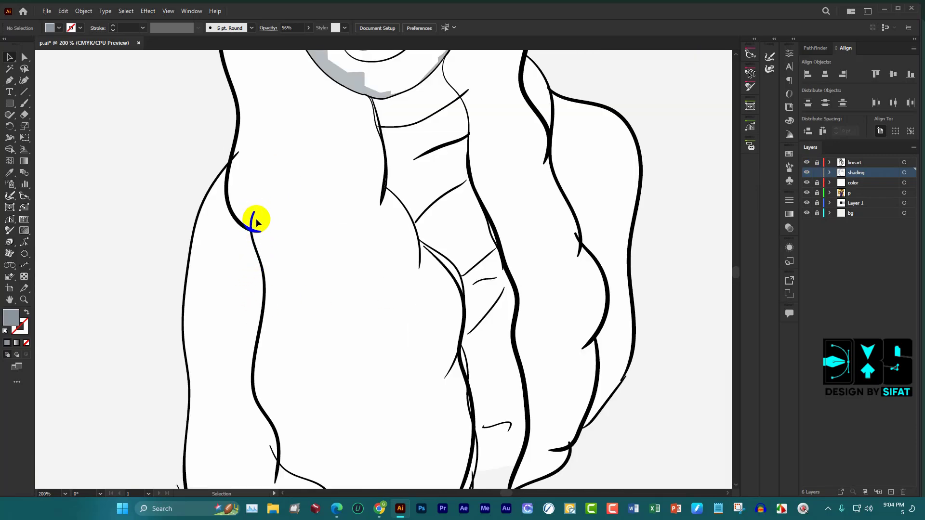
scroll(433, 279, down, 1)
scroll(458, 277, down, 2)
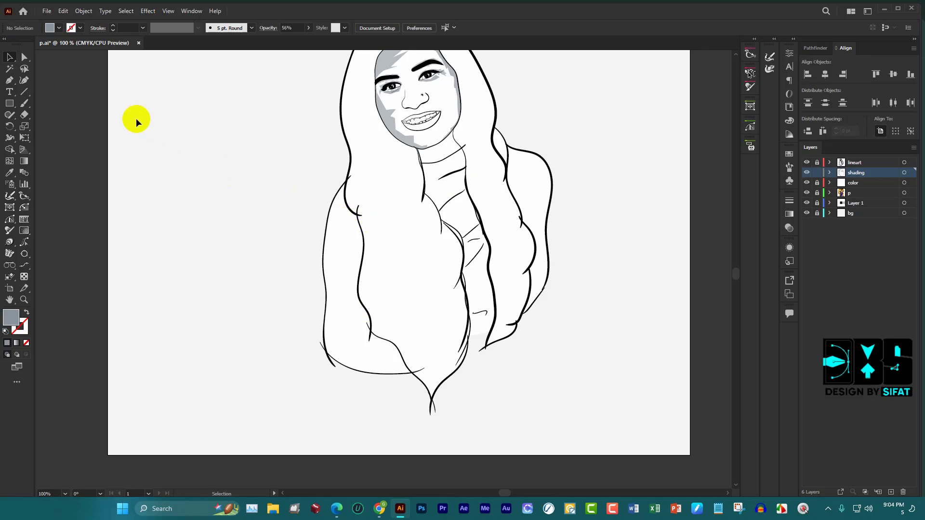
Return to the Pen tool and frame the top of the nose line for the shading shape
key(p)
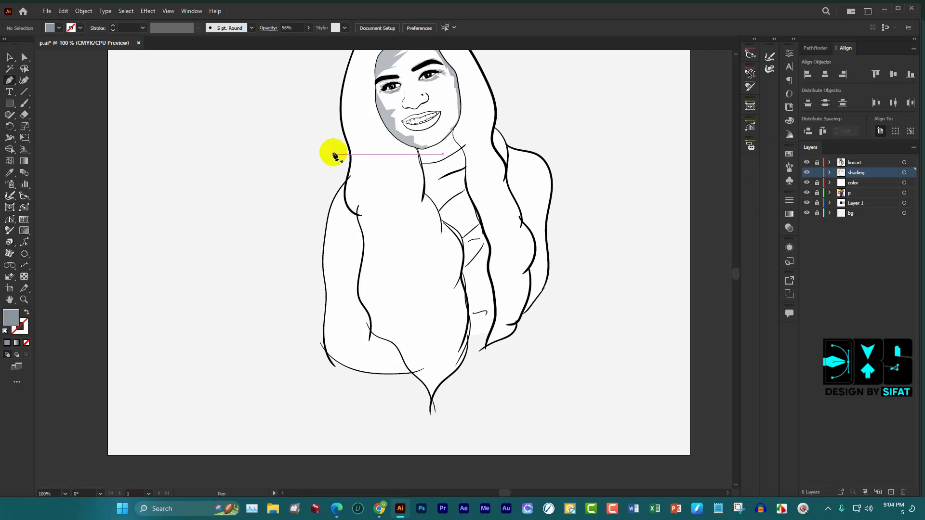
scroll(337, 149, up, 1)
scroll(464, 147, up, 2)
scroll(337, 165, up, 1)
scroll(367, 124, up, 1)
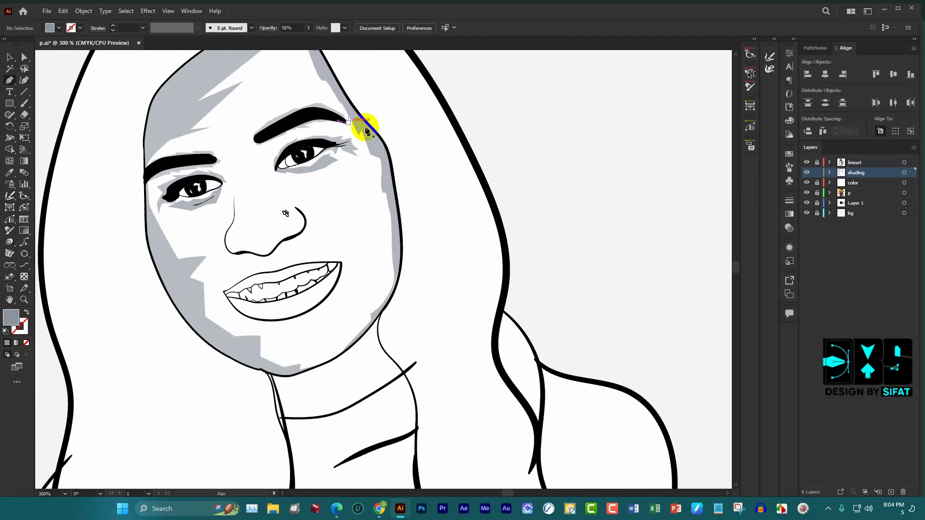
scroll(295, 205, up, 1)
scroll(262, 251, up, 3)
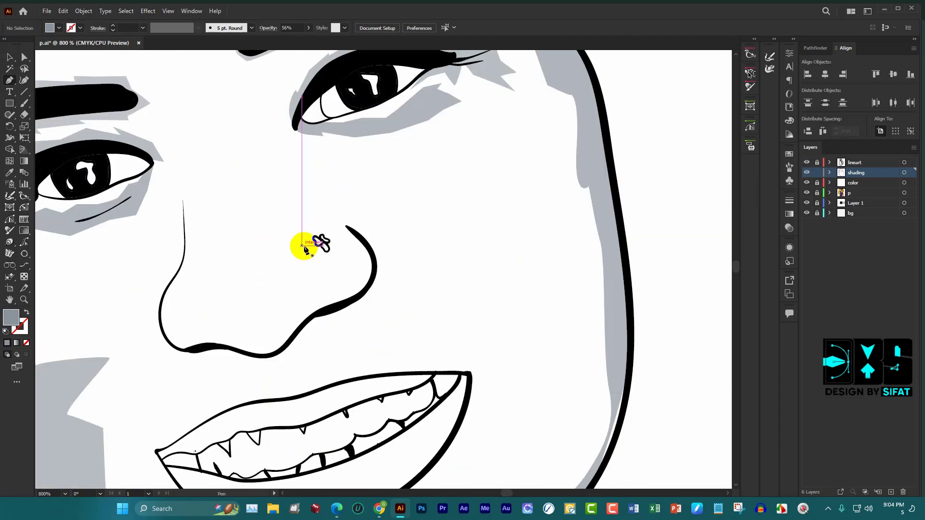
scroll(321, 236, up, 2)
scroll(404, 241, down, 1)
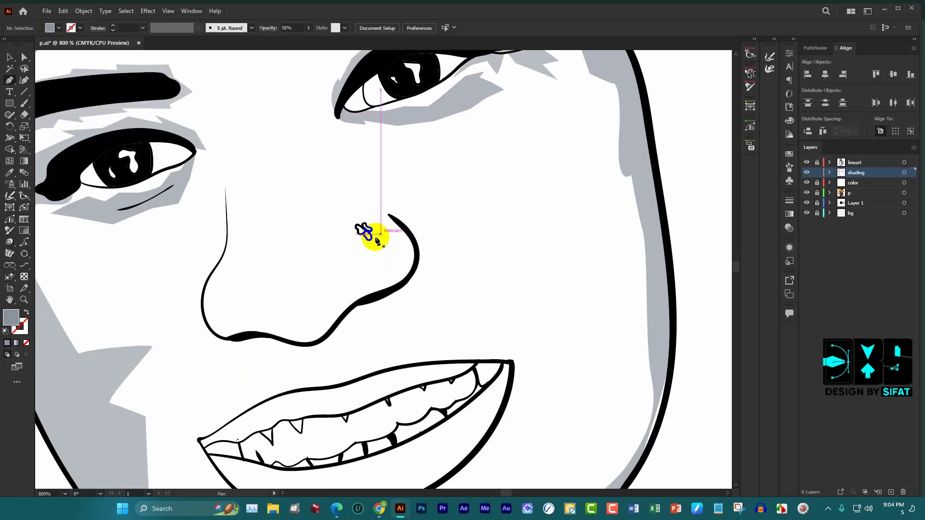
scroll(385, 235, up, 2)
scroll(346, 230, down, 1)
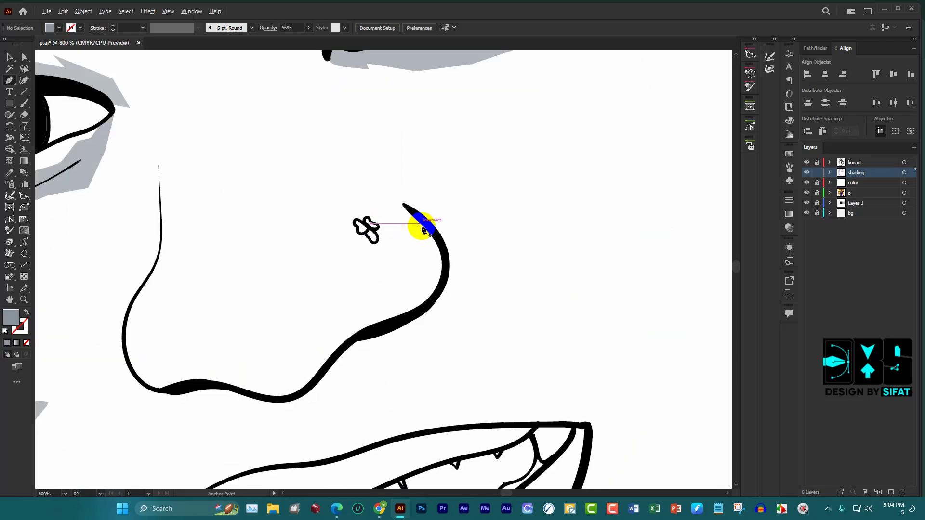
scroll(413, 223, down, 2)
scroll(351, 217, up, 1)
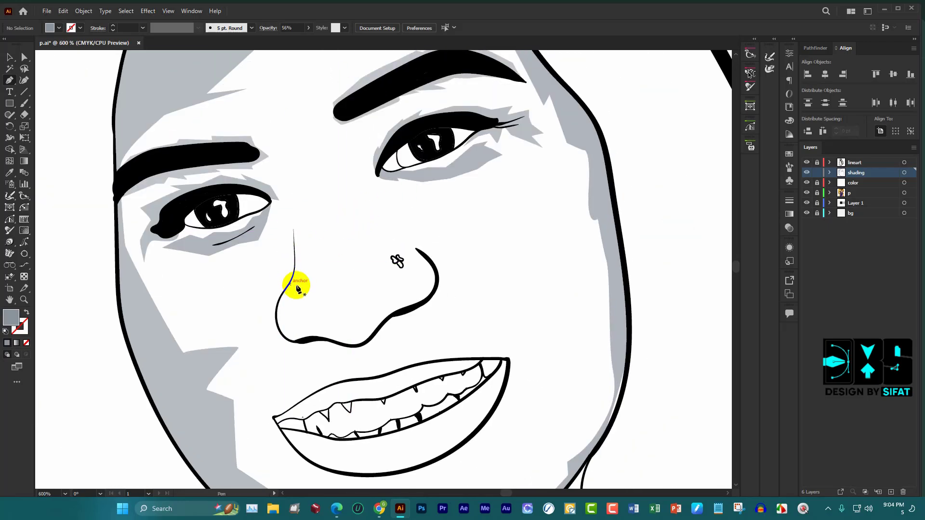
scroll(277, 313, up, 1)
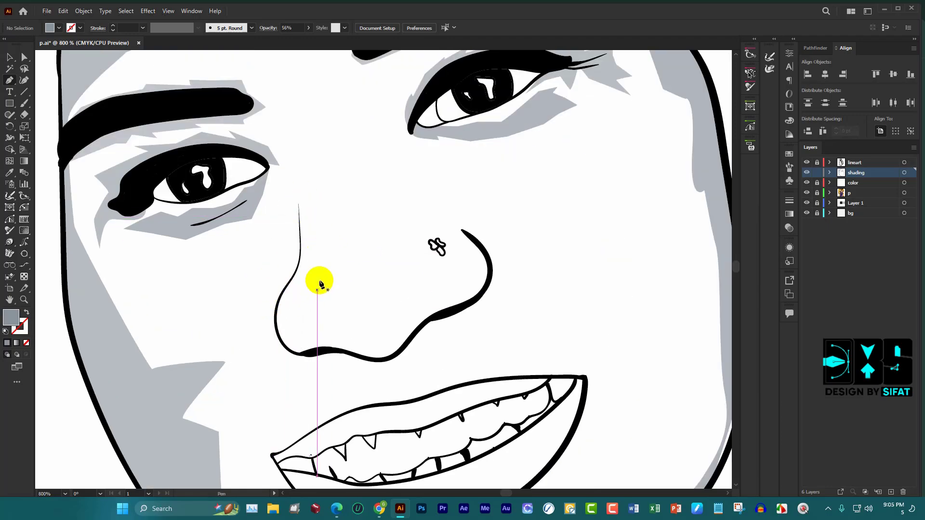
scroll(405, 231, down, 3)
scroll(378, 242, up, 3)
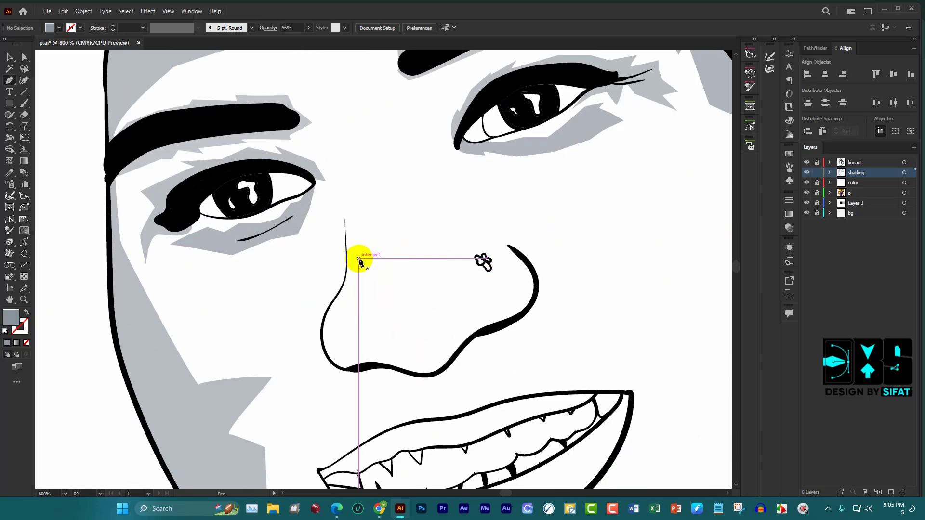
scroll(349, 244, down, 4)
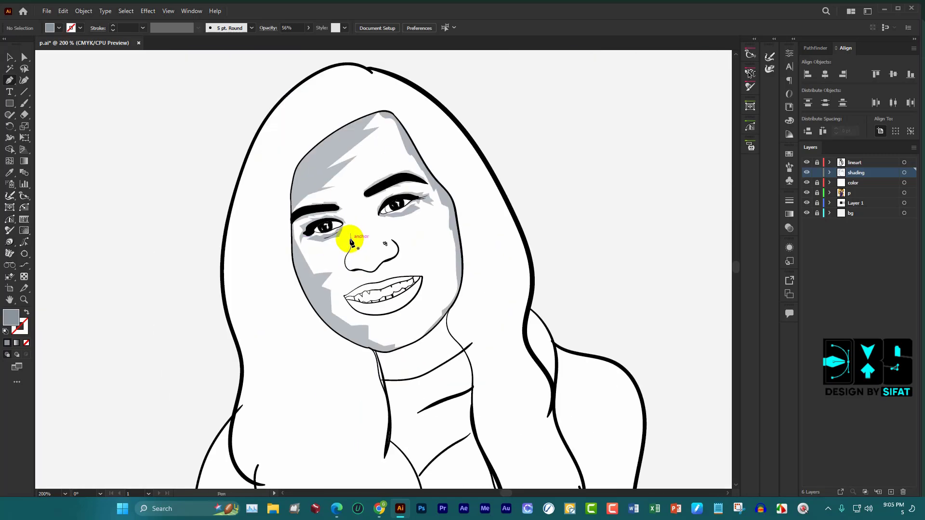
scroll(423, 248, down, 3)
scroll(144, 246, up, 3)
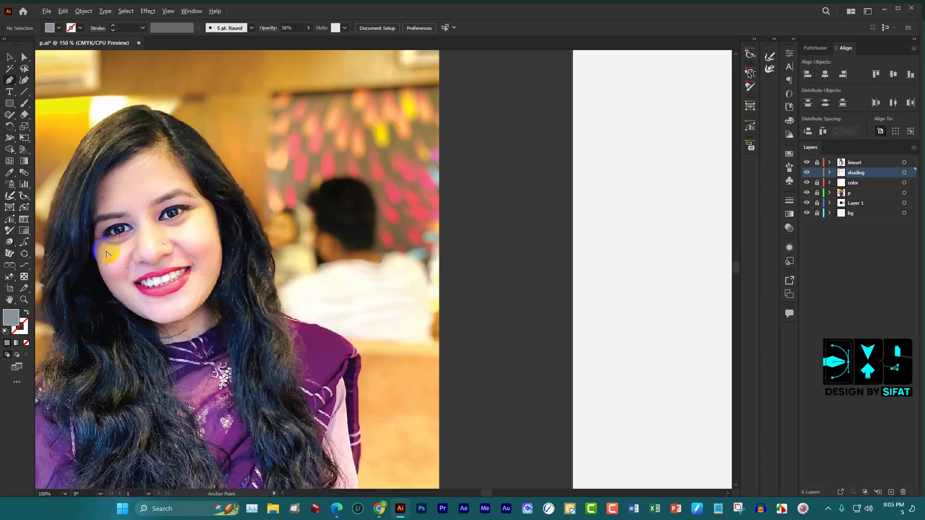
scroll(129, 255, up, 1)
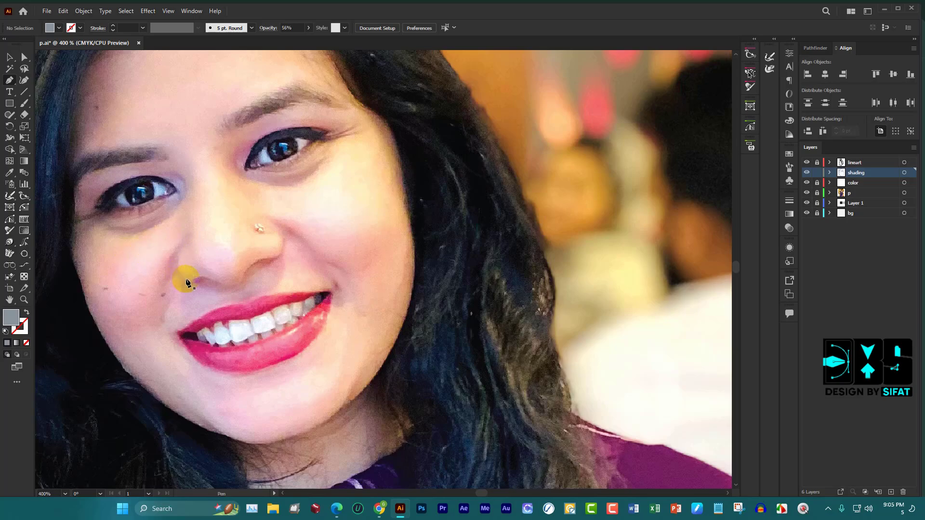
scroll(188, 282, down, 3)
scroll(166, 272, down, 1)
scroll(202, 272, up, 3)
scroll(208, 212, up, 2)
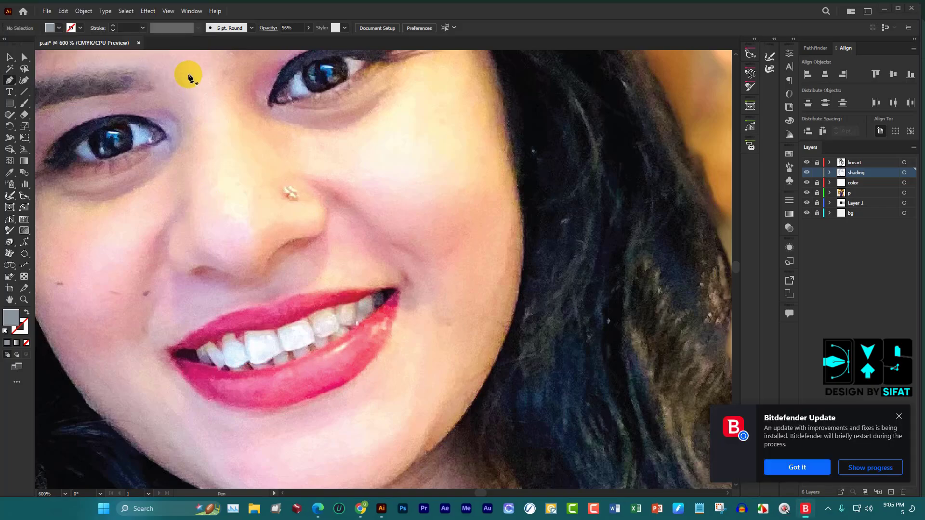
click(899, 417)
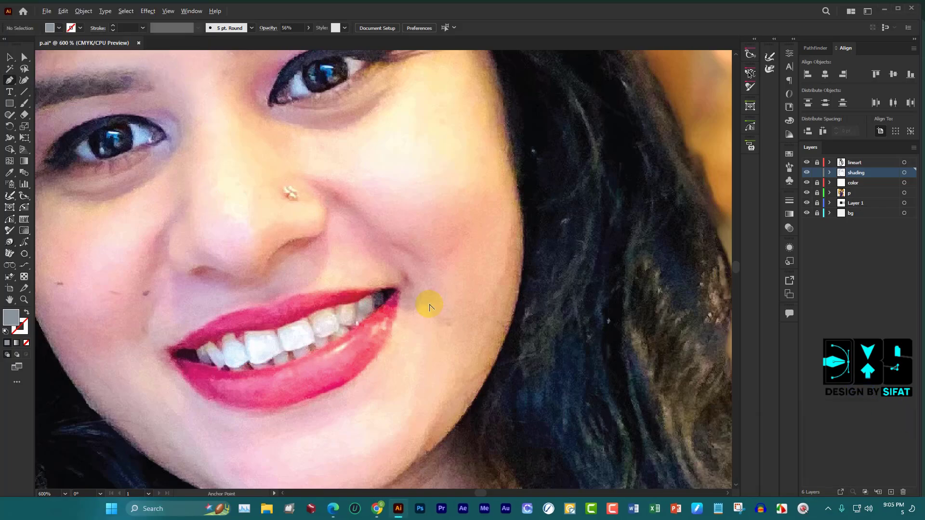
scroll(427, 306, down, 3)
scroll(427, 305, down, 2)
scroll(651, 279, up, 3)
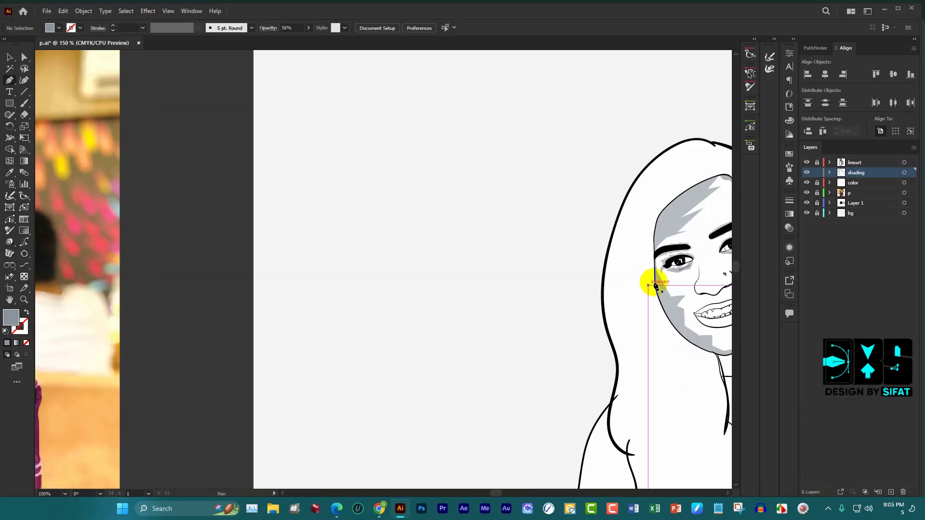
scroll(345, 303, down, 2)
scroll(389, 279, up, 2)
scroll(340, 256, up, 3)
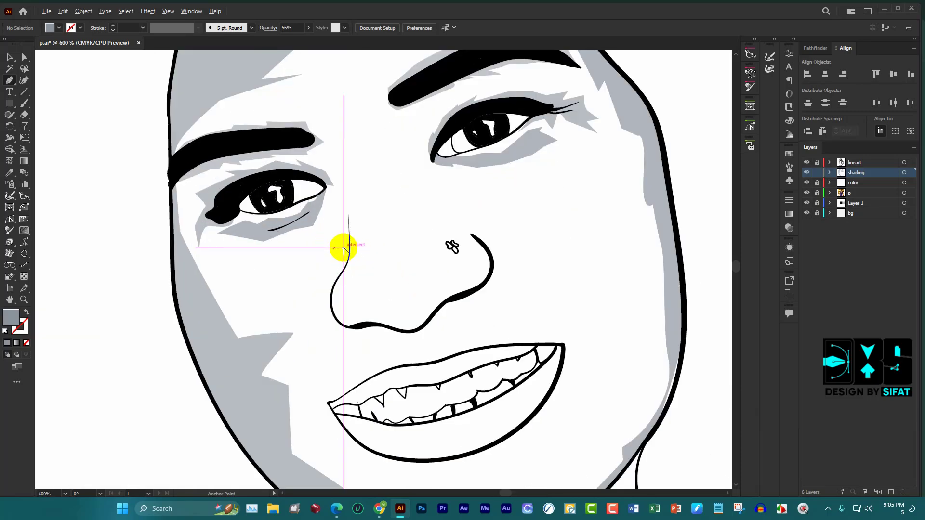
scroll(348, 218, up, 2)
scroll(350, 221, up, 2)
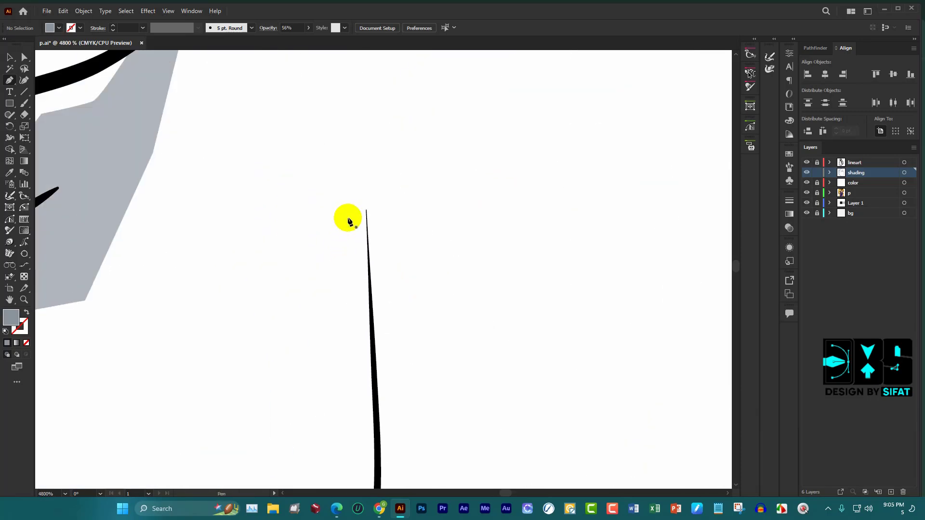
scroll(339, 253, down, 2)
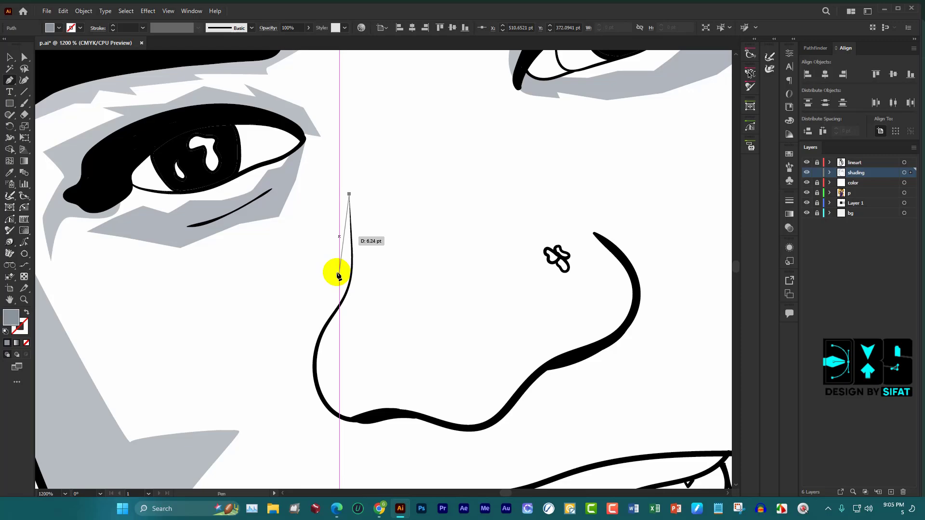
Place zigzag anchors from the nose top down its left side to the nose curve
click(297, 278)
click(287, 329)
click(322, 314)
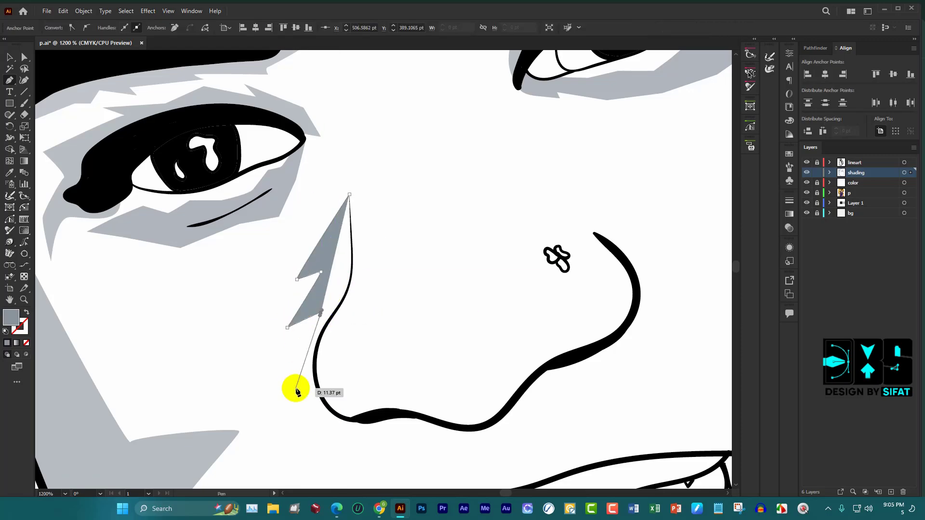
click(295, 388)
scroll(294, 385, down, 2)
key(ctrl+z)
key(ctrl+z)
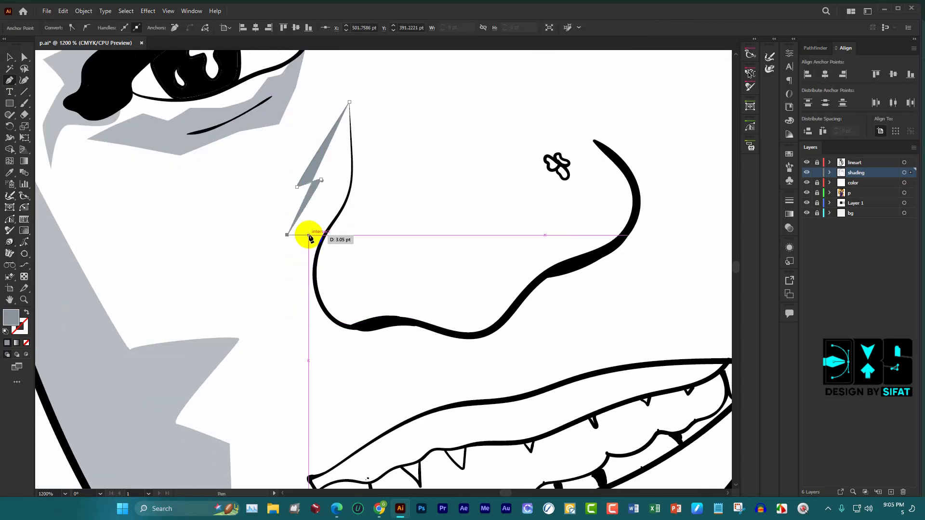
key(ctrl+z)
key(ctrl+z)
click(310, 182)
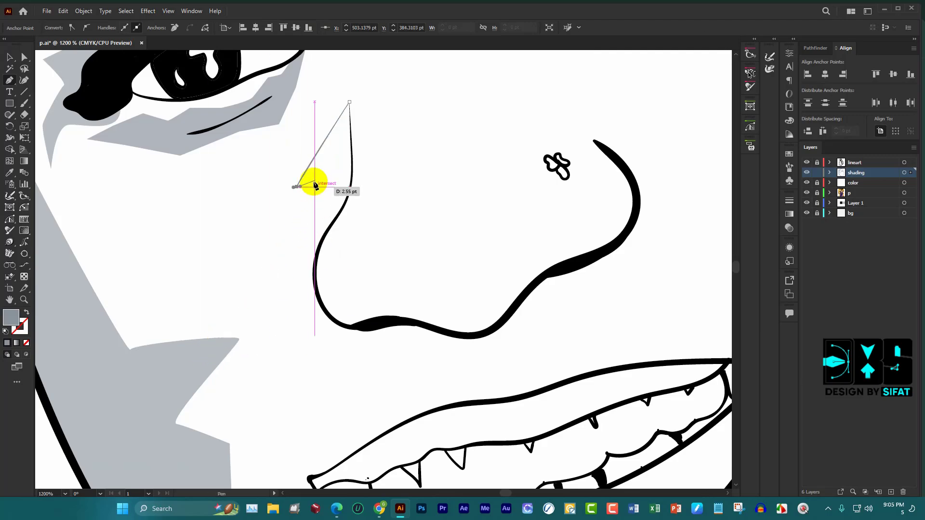
scroll(310, 182, up, 1)
drag(291, 239, 318, 241)
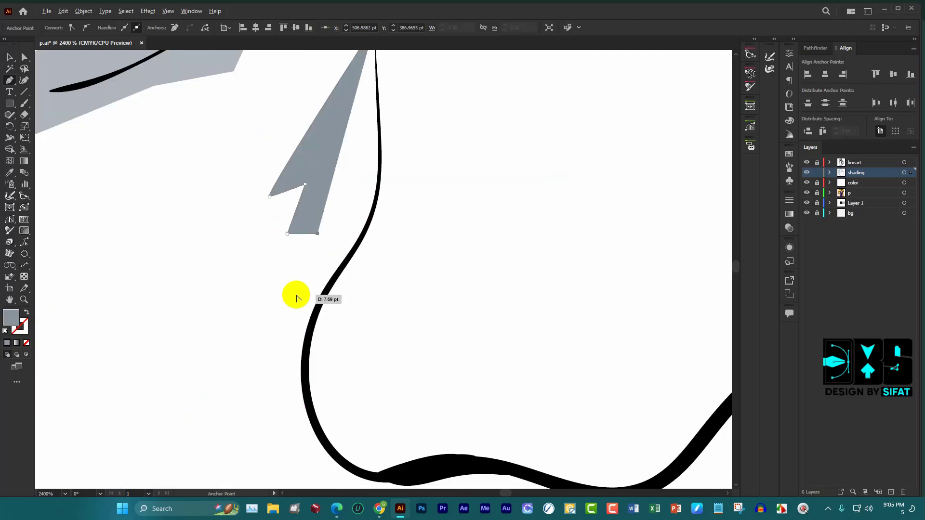
scroll(295, 295, down, 3)
scroll(289, 314, up, 3)
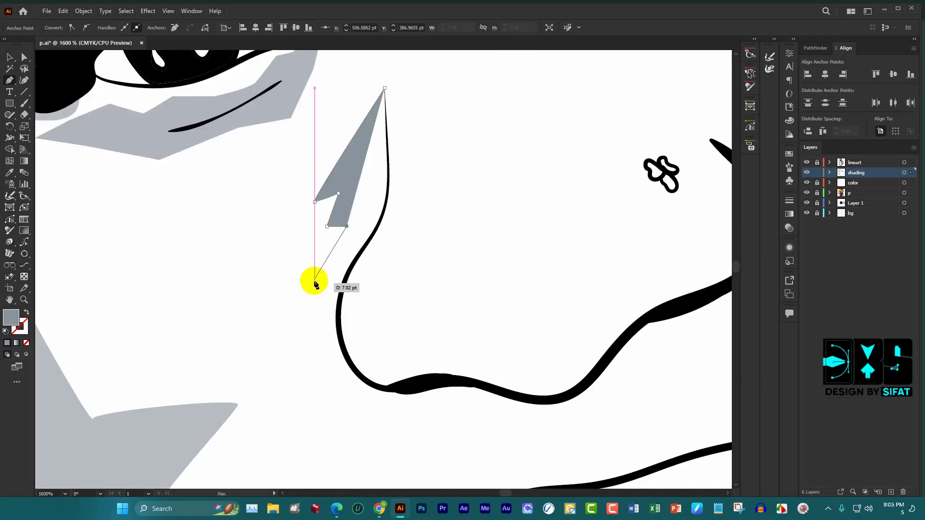
click(346, 227)
click(320, 261)
click(332, 279)
click(315, 312)
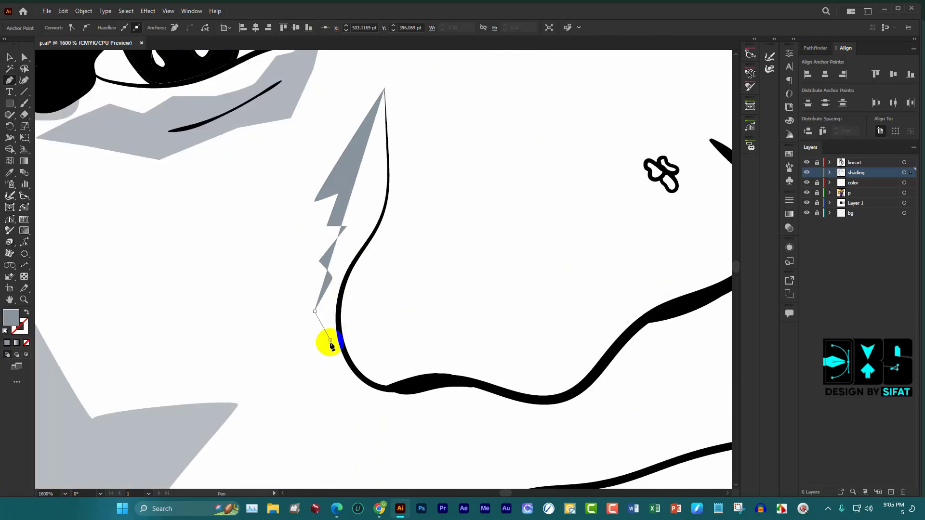
click(330, 340)
click(340, 386)
scroll(384, 405, down, 1)
scroll(368, 368, down, 3)
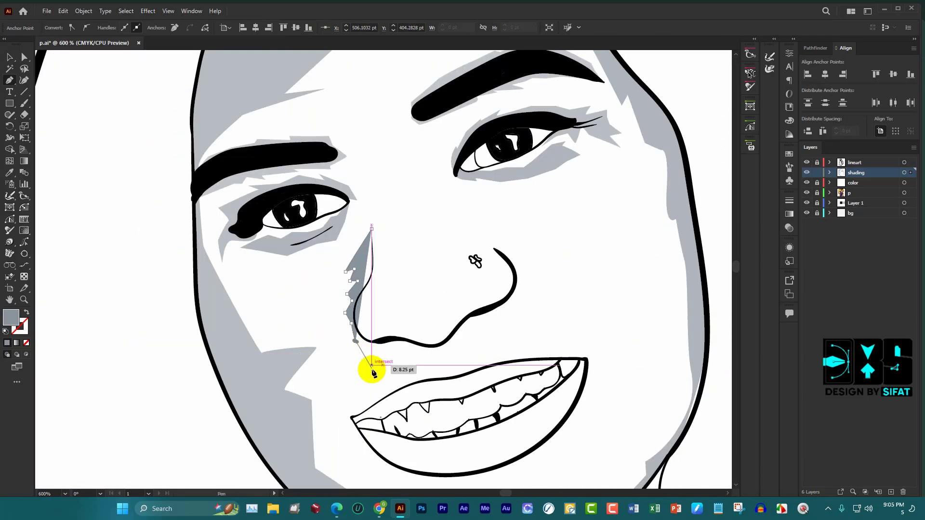
scroll(372, 357, up, 3)
Trace the shading edge under the nose to the right nostril, curving along the nostril line
click(387, 330)
click(429, 319)
click(442, 336)
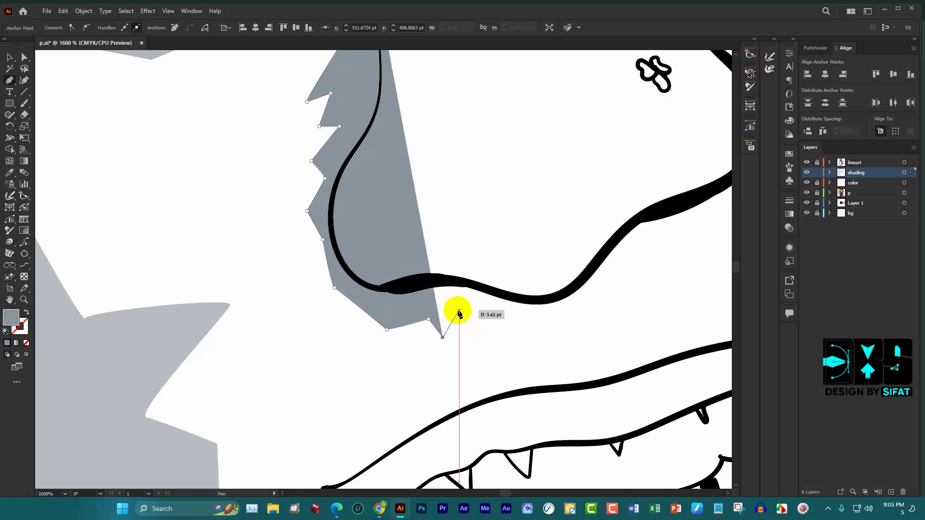
click(458, 311)
click(554, 351)
scroll(608, 298, down, 3)
scroll(548, 306, up, 3)
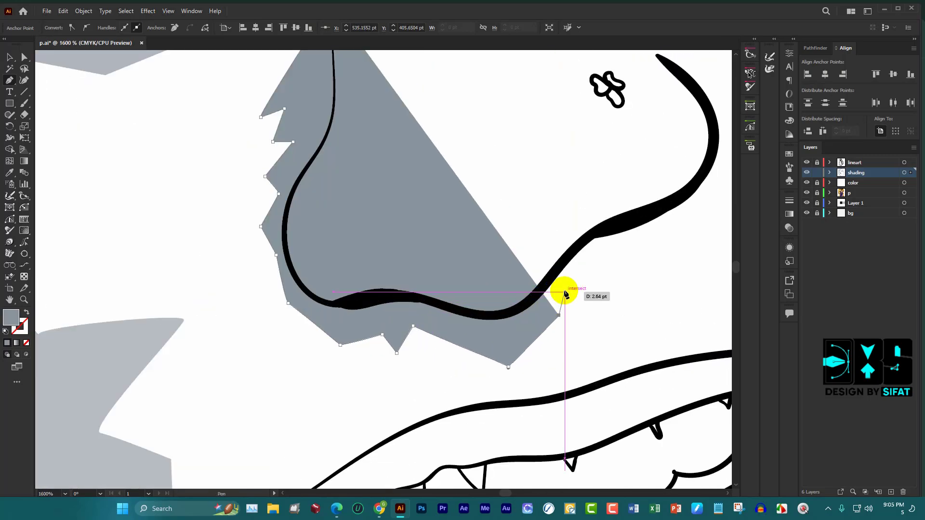
click(576, 284)
click(667, 204)
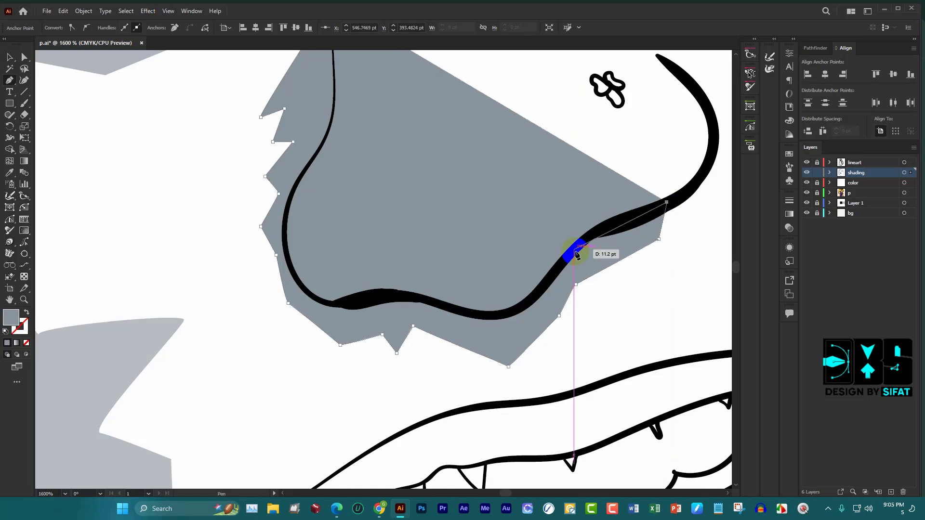
drag(573, 249, 559, 270)
scroll(531, 253, up, 2)
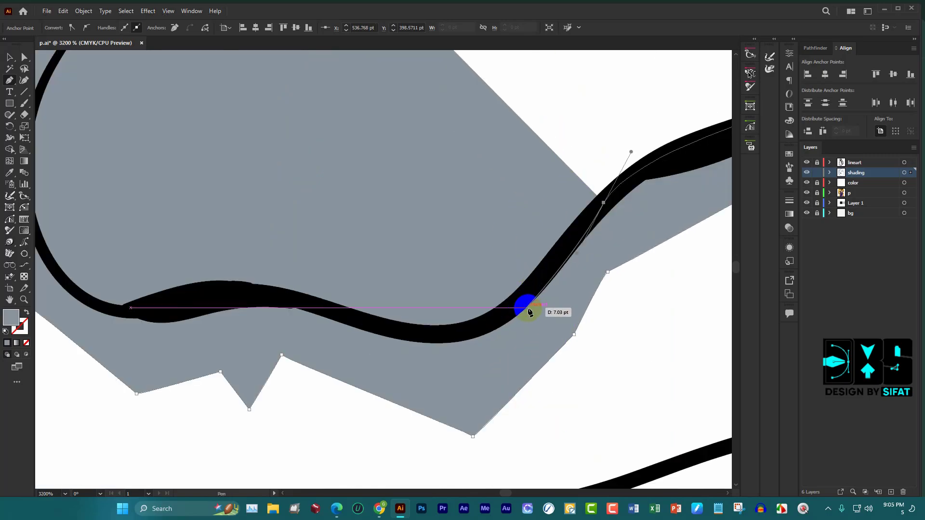
drag(479, 327, 443, 342)
drag(297, 301, 366, 307)
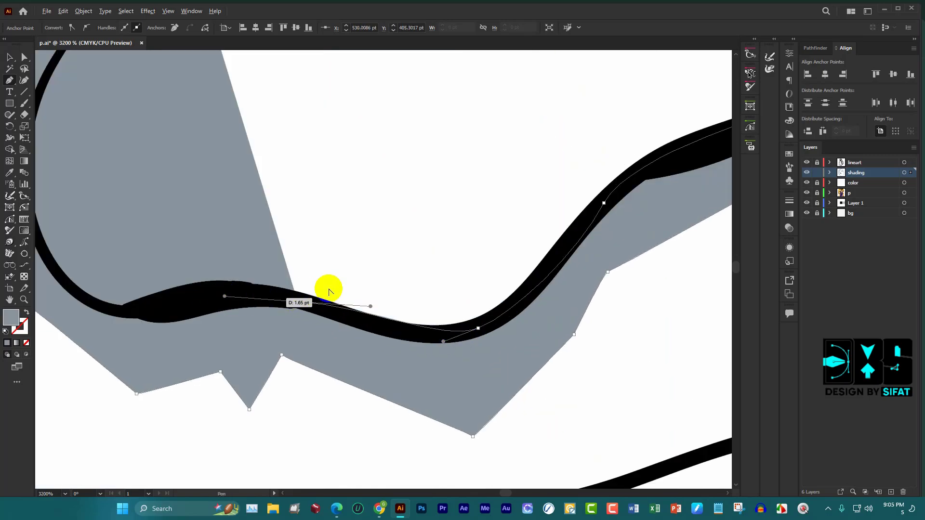
scroll(326, 289, down, 3)
scroll(190, 295, up, 3)
Add curved anchors along the nose bottom and side, bringing the shape back up the nose line
mouse_move(304, 296)
mouse_down()
mouse_move(268, 295)
mouse_move(229, 261)
mouse_move(222, 305)
mouse_move(246, 278)
mouse_up()
scroll(267, 295, up, 2)
scroll(234, 188, up, 1)
scroll(224, 258, up, 2)
scroll(270, 246, up, 5)
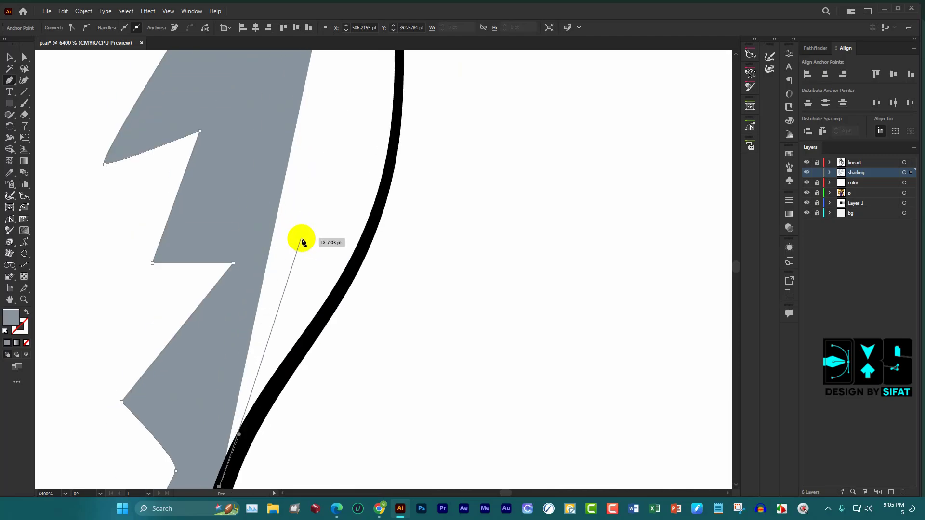
drag(344, 284, 360, 267)
scroll(380, 207, up, 4)
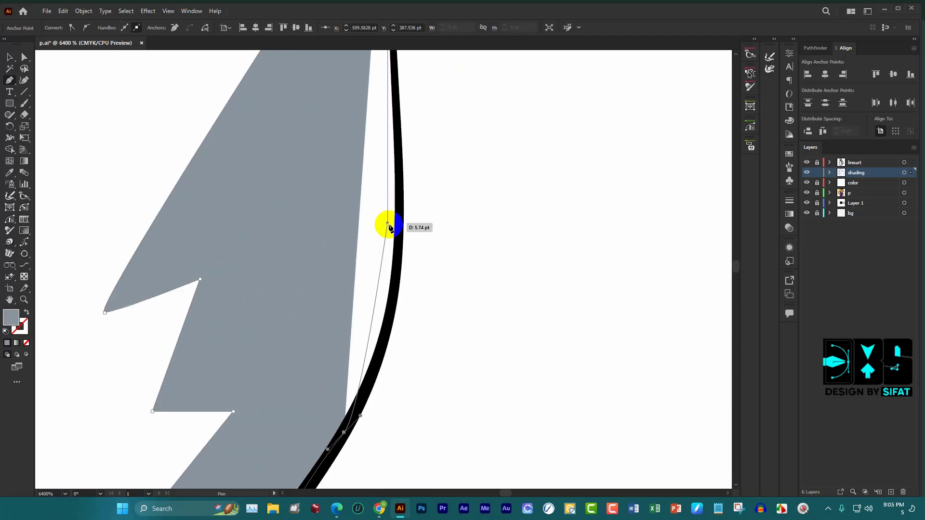
click(392, 184)
scroll(394, 206, down, 5)
scroll(394, 206, down, 5)
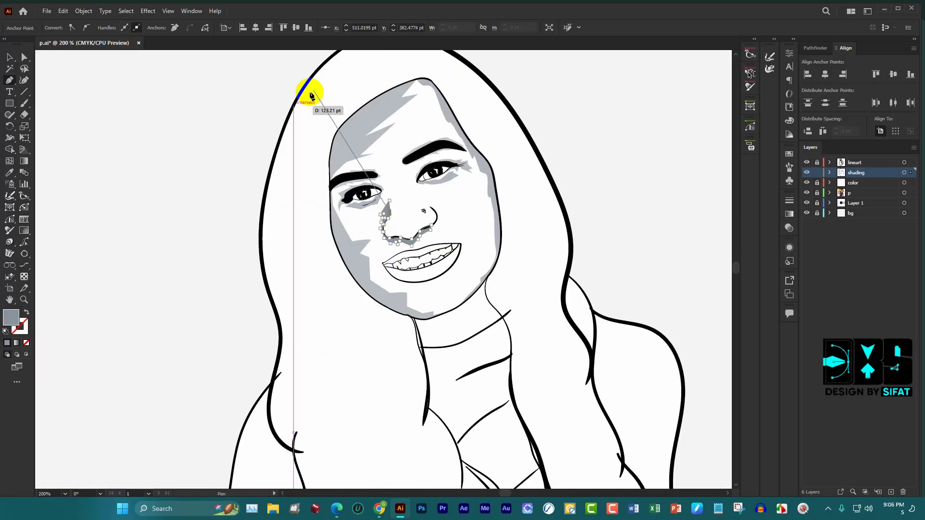
scroll(413, 196, up, 5)
scroll(314, 228, up, 3)
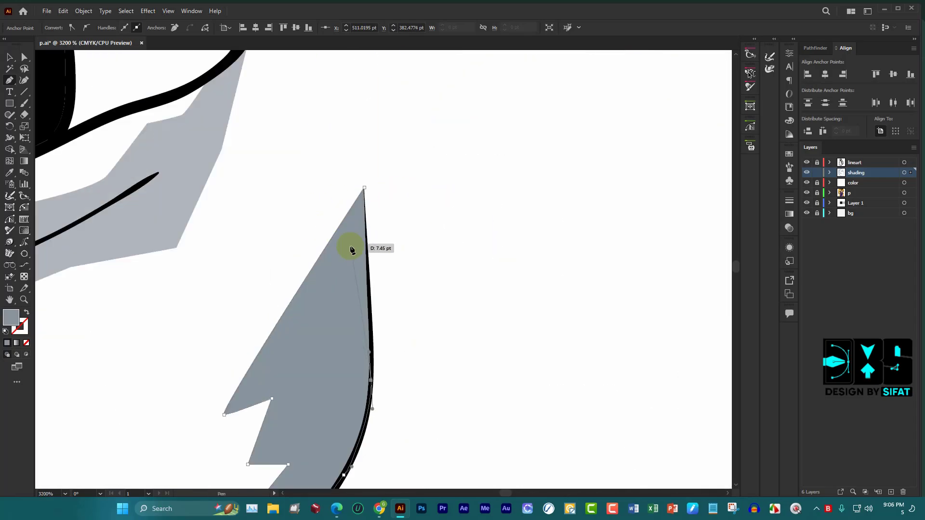
scroll(351, 247, up, 2)
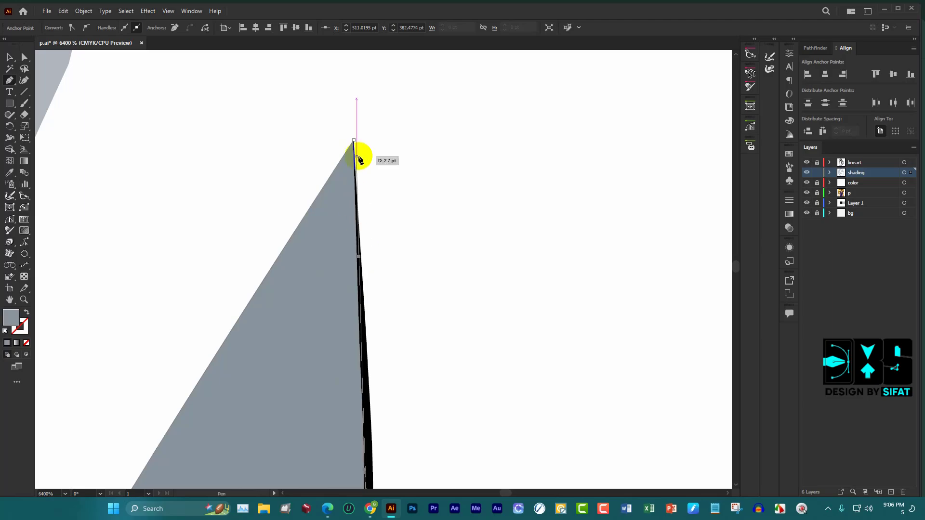
scroll(355, 152, up, 3)
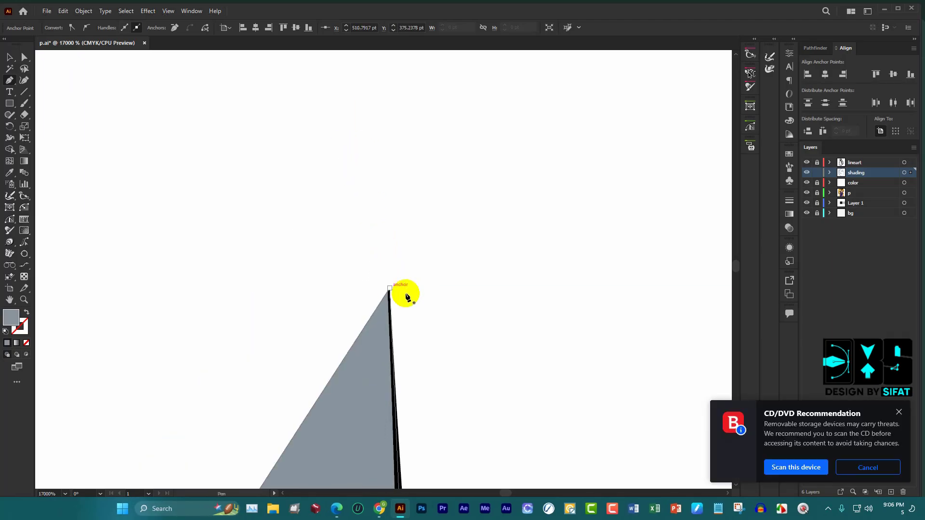
click(899, 413)
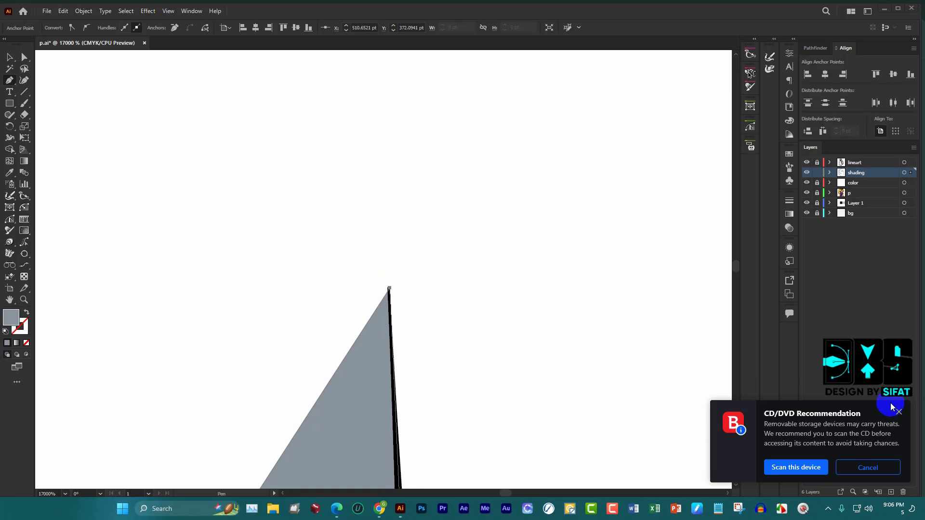
click(898, 413)
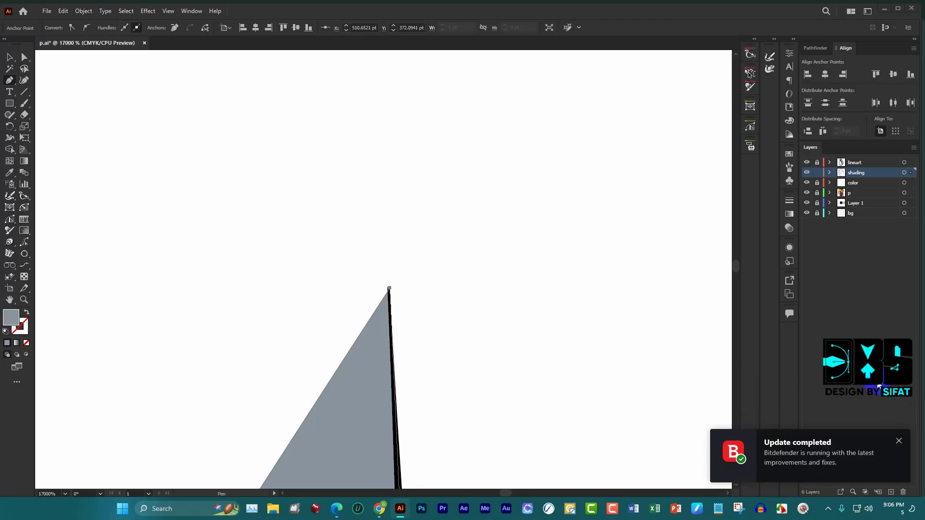
click(898, 442)
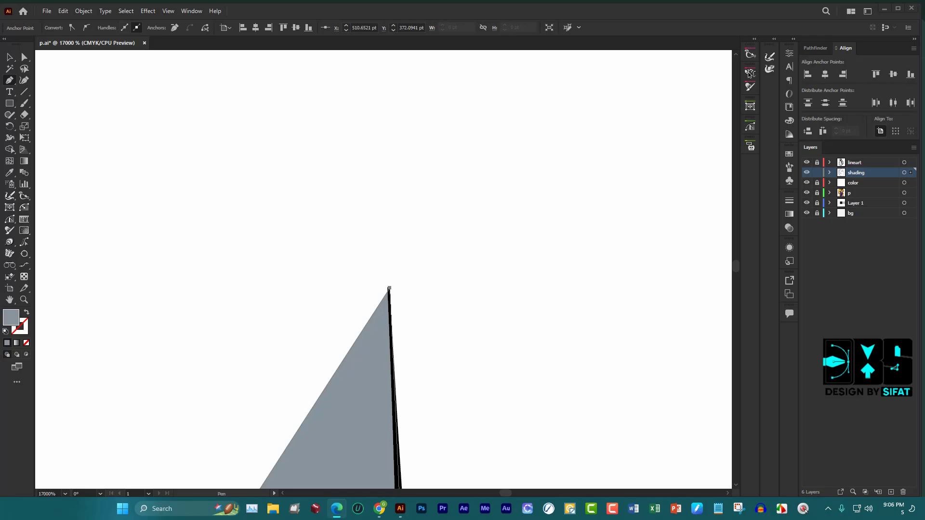
scroll(381, 246, down, 10)
scroll(440, 234, down, 5)
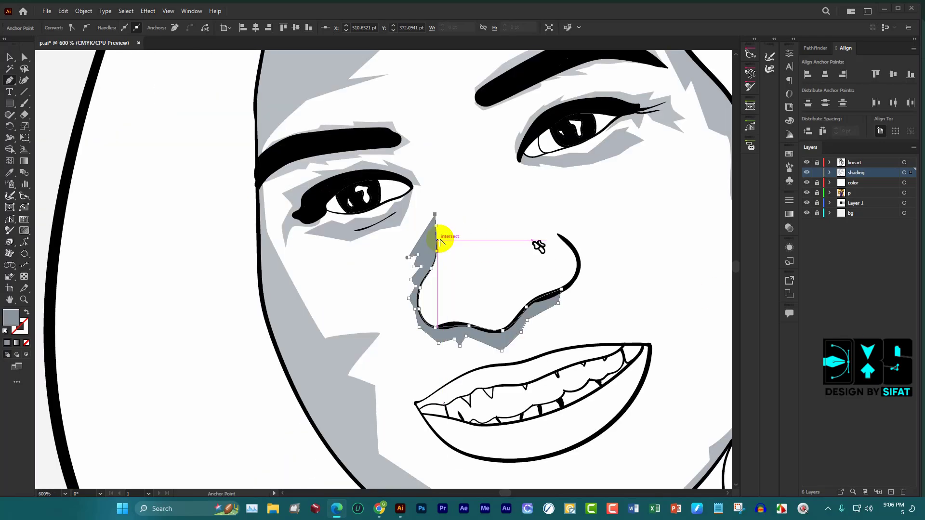
Finish the nose shading shape and give it the existing shading's semi-transparent grey via the Eyedropper
click(9, 58)
click(331, 200)
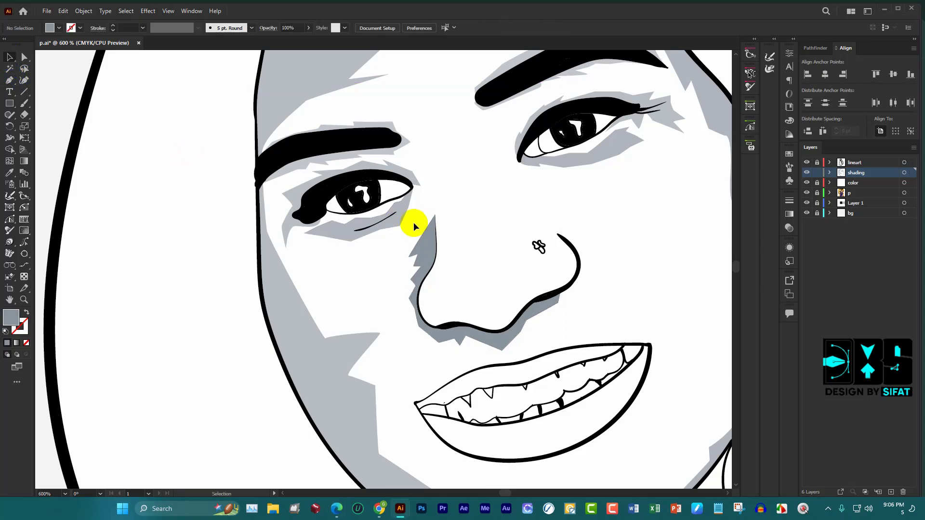
scroll(450, 250, down, 3)
scroll(473, 245, up, 3)
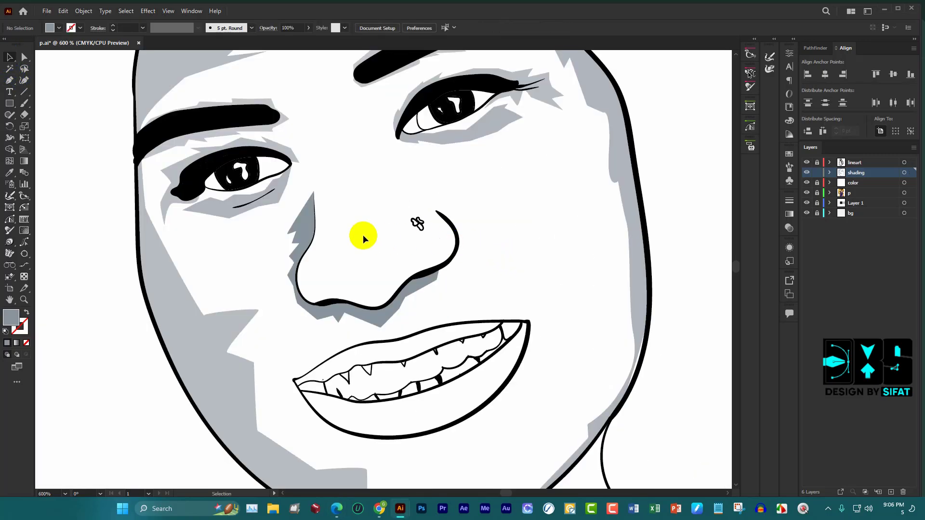
click(311, 215)
scroll(303, 213, up, 1)
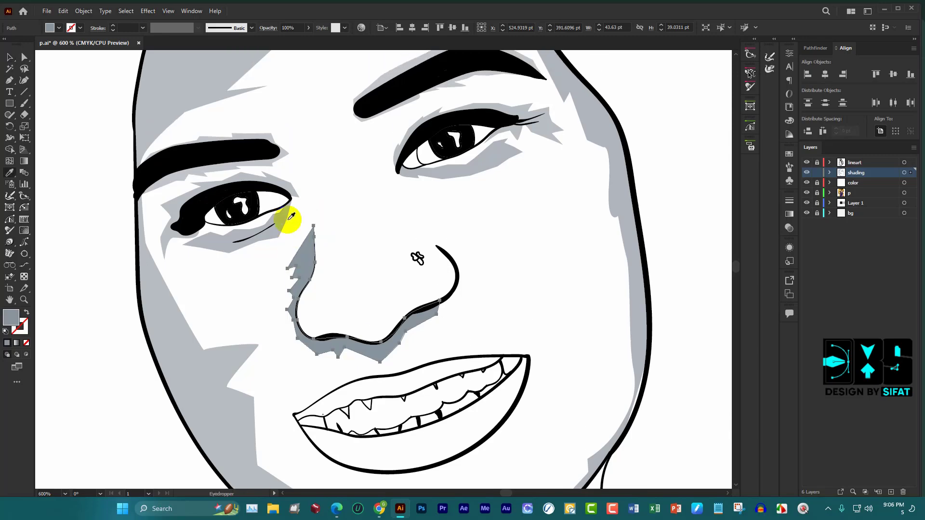
key(i)
click(181, 91)
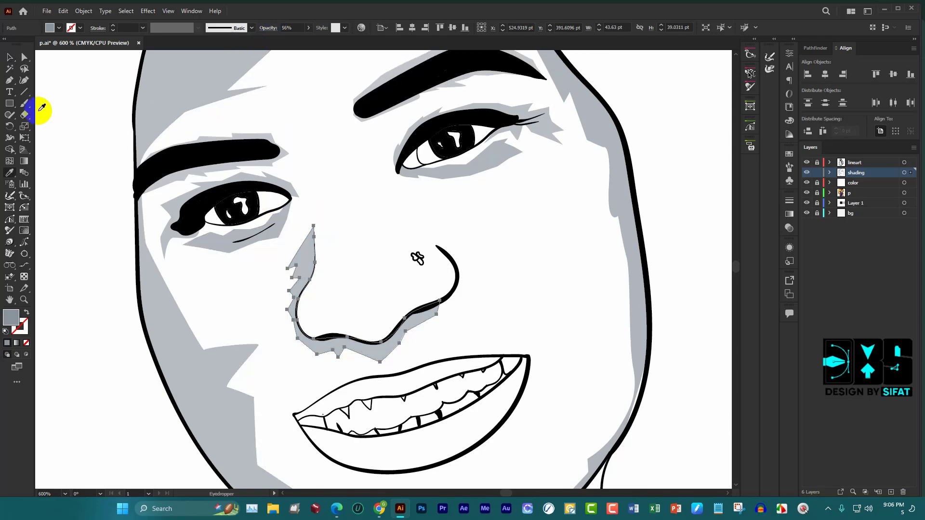
click(59, 94)
alt+scroll(367, 233, down, 2)
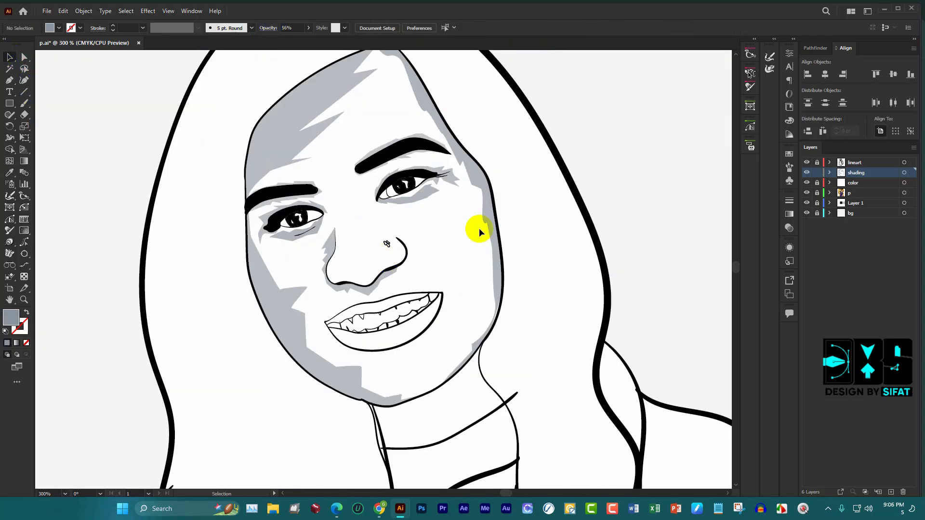
alt+scroll(337, 241, up, 2)
click(309, 234)
text(65)
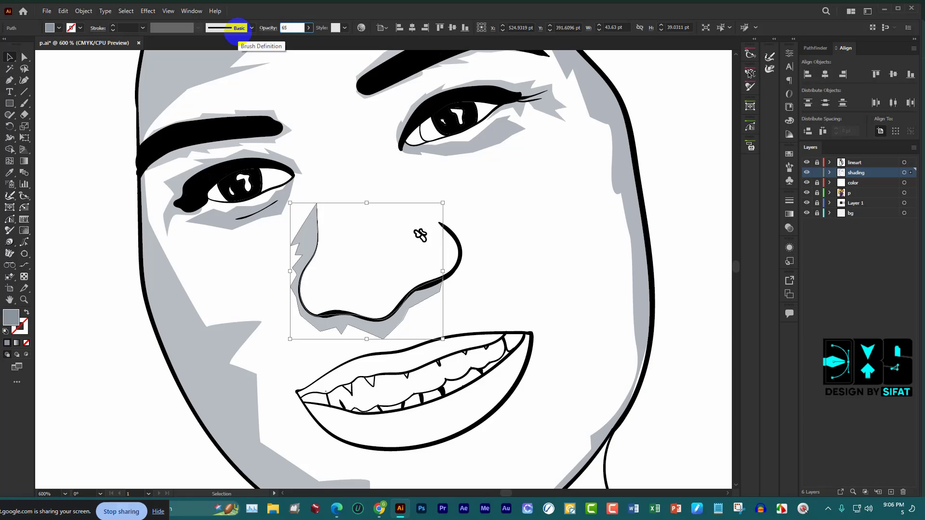
Deselect the nose shading and switch to the Pen tool
click(231, 186)
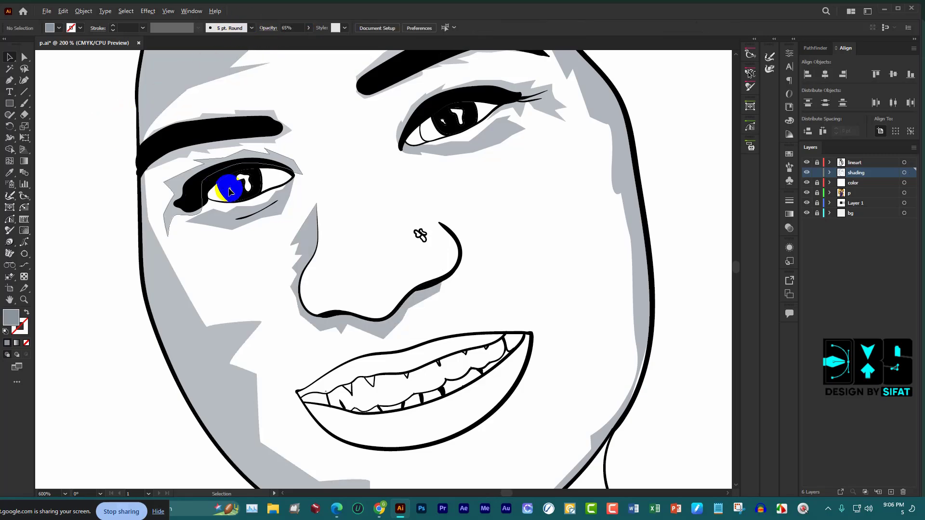
alt+scroll(232, 186, down, 3)
alt+scroll(283, 190, up, 2)
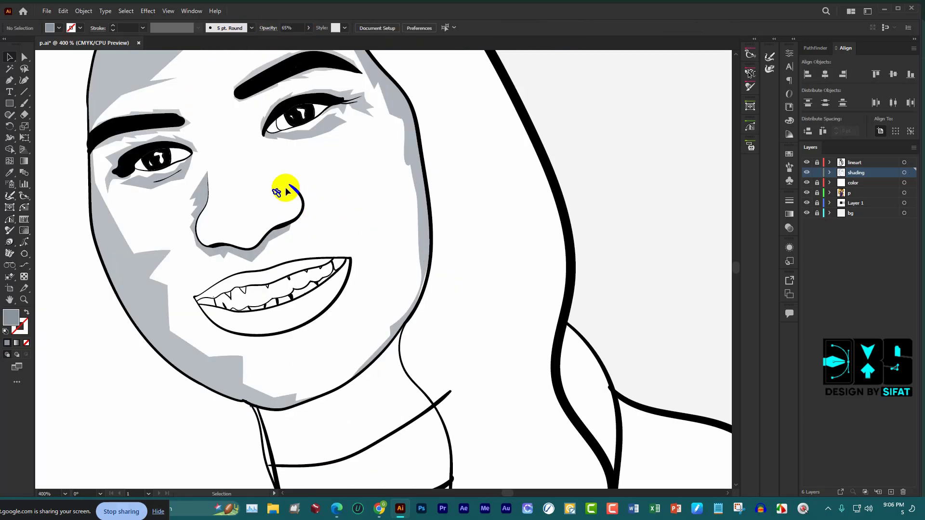
alt+scroll(271, 182, up, 2)
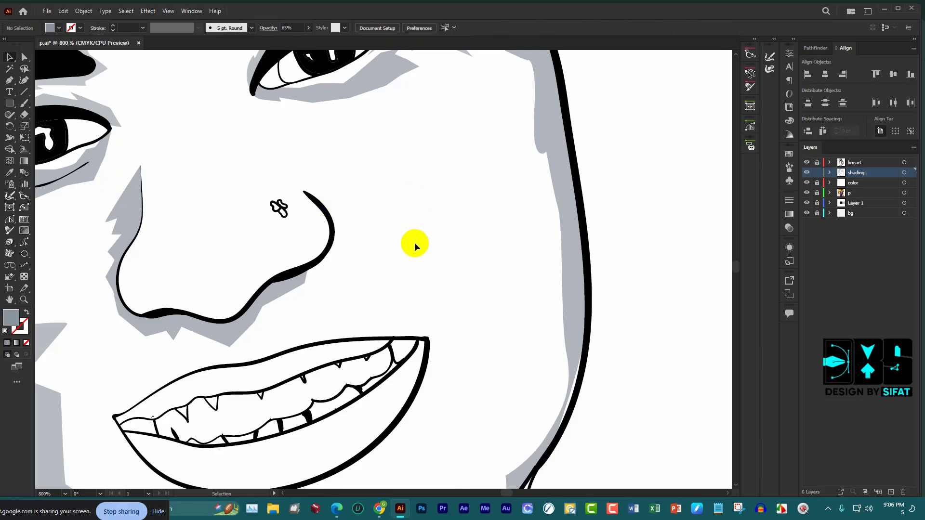
click(9, 80)
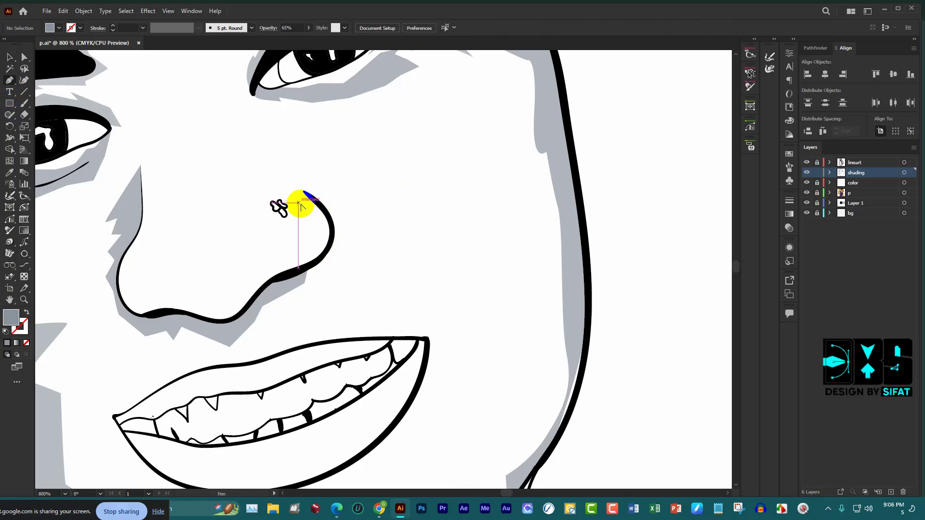
alt+scroll(306, 205, up, 2)
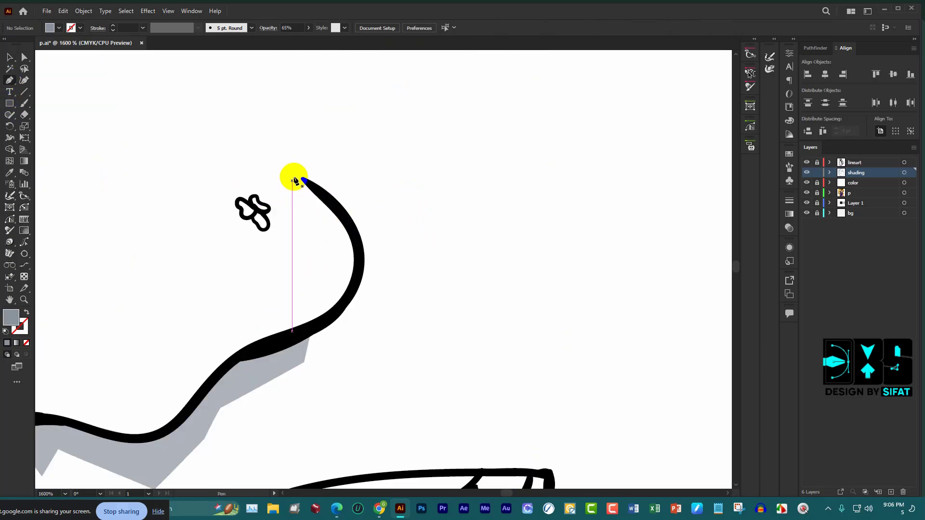
Place the first anchor above the right nostril, then zoom out to compare with the photo
click(275, 142)
alt+scroll(316, 159, down, 6)
alt+scroll(372, 170, down, 2)
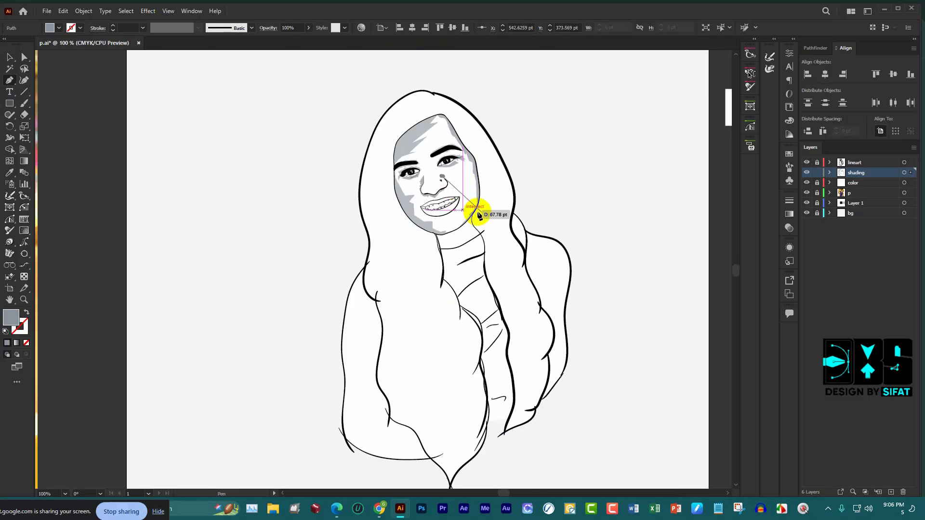
alt+scroll(479, 216, down, 3)
alt+scroll(366, 212, up, 3)
alt+scroll(458, 204, up, 2)
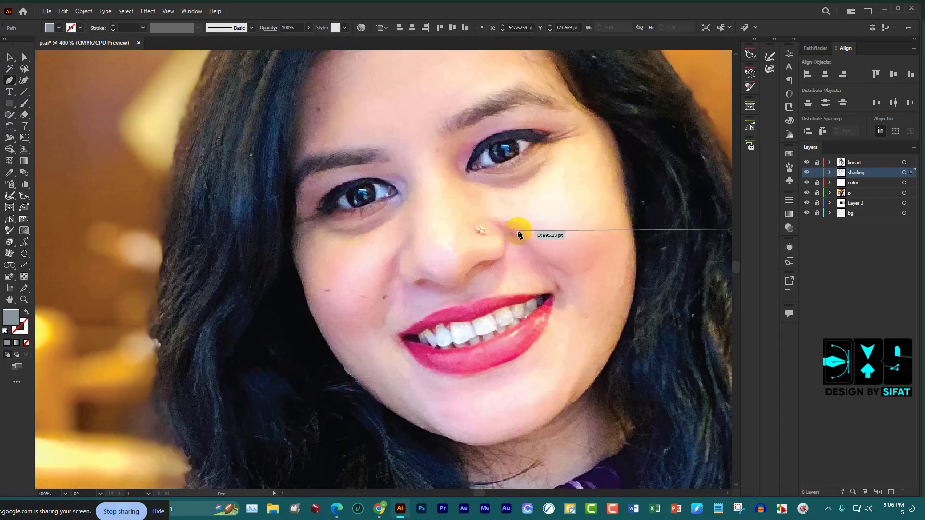
alt+scroll(289, 282, down, 8)
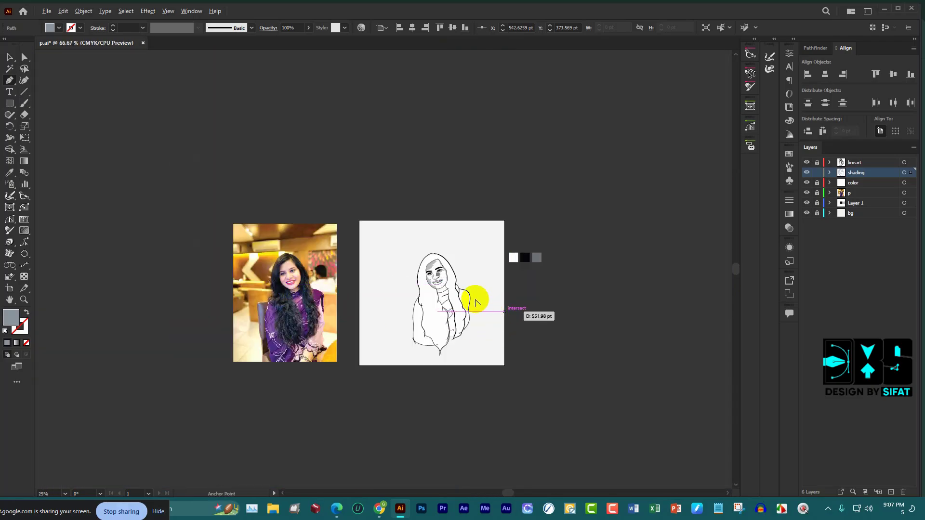
alt+scroll(332, 237, up, 3)
alt+scroll(275, 176, up, 2)
alt+scroll(358, 201, up, 2)
alt+scroll(367, 197, up, 1)
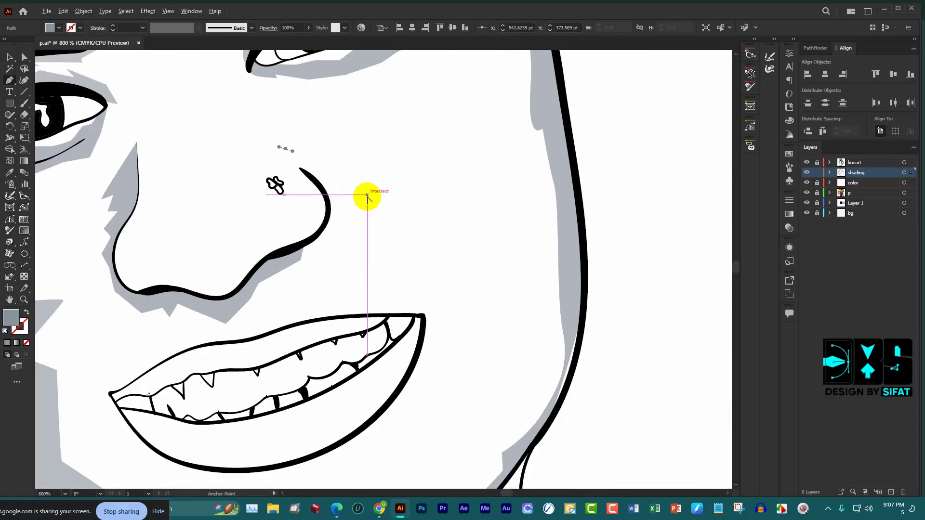
alt+scroll(368, 198, up, 1)
Outline the cheek shadow from the nostril, out right, down toward the mouth and back
click(405, 151)
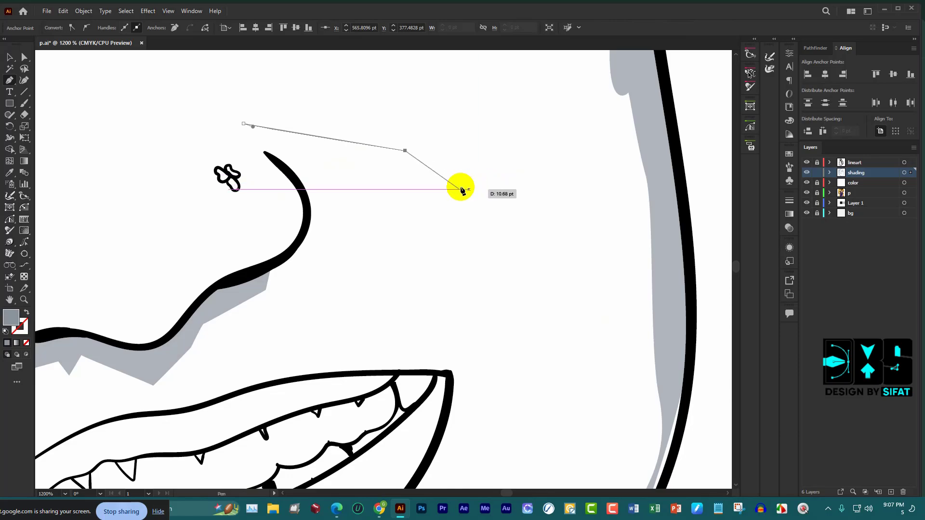
click(415, 183)
click(492, 189)
drag(466, 200, 474, 200)
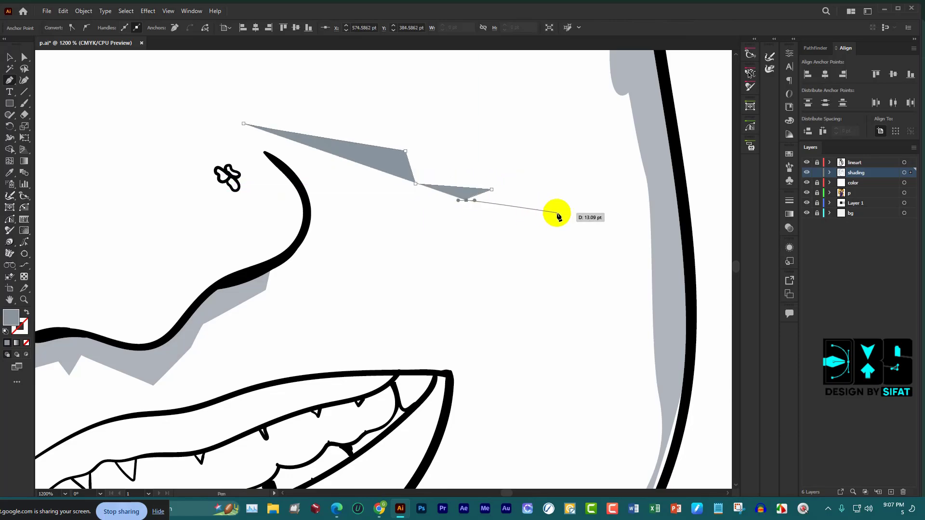
click(552, 246)
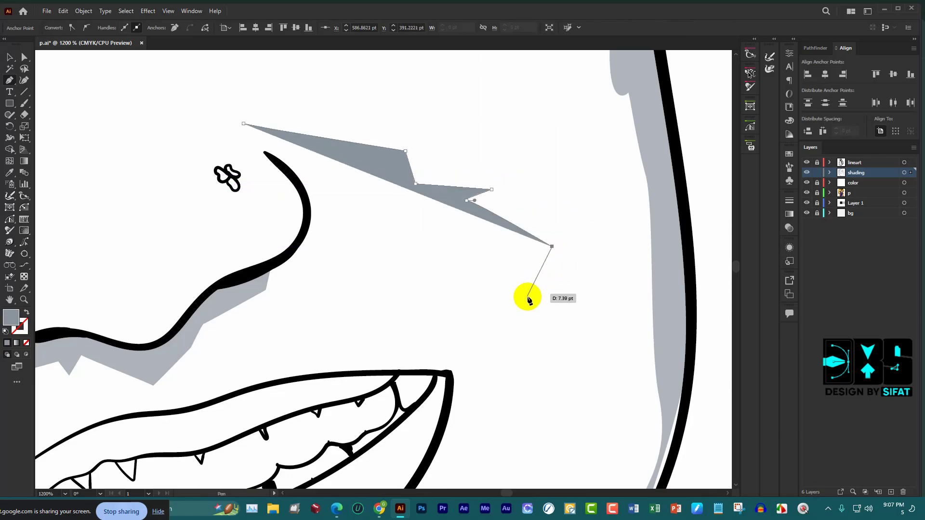
click(500, 282)
click(561, 347)
click(513, 376)
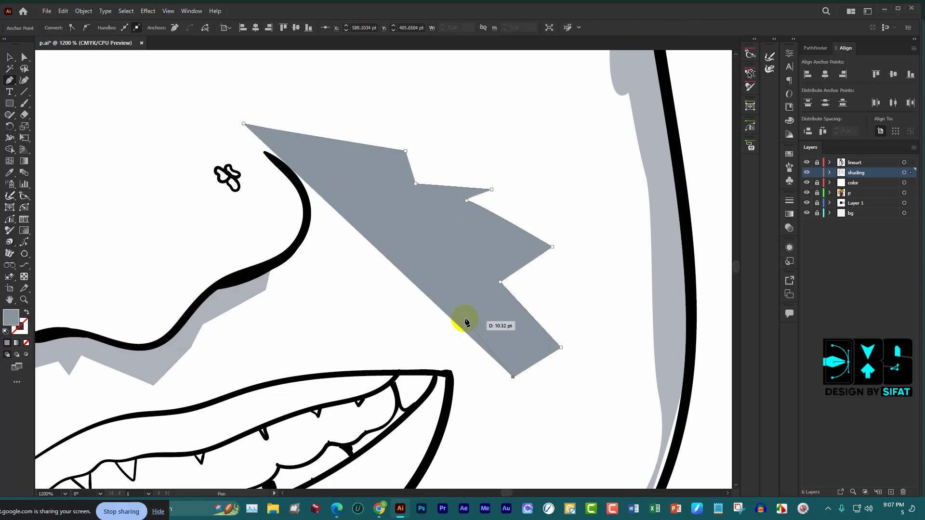
click(427, 311)
click(337, 318)
click(328, 250)
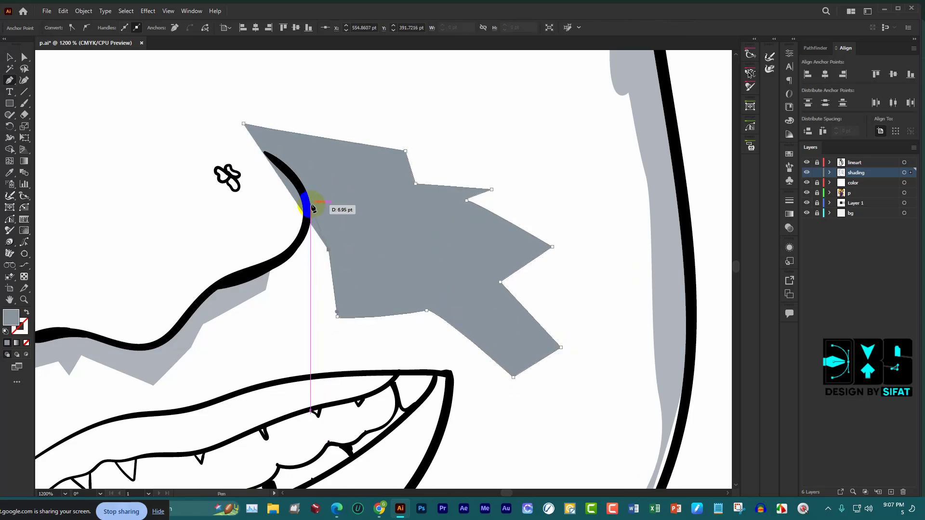
Remove the last two stray anchor points from the shading outline
scroll(447, 237, down, 3)
scroll(454, 233, up, 1)
scroll(423, 248, up, 1)
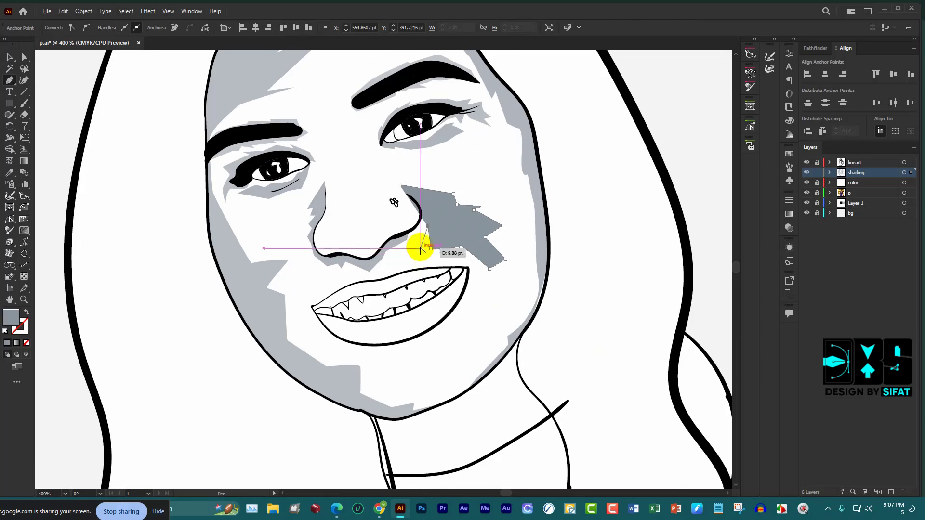
scroll(420, 244, up, 1)
key(BackSpace)
key(BackSpace)
key(BackSpace)
key(BackSpace)
key(BackSpace)
key(BackSpace)
key(BackSpace)
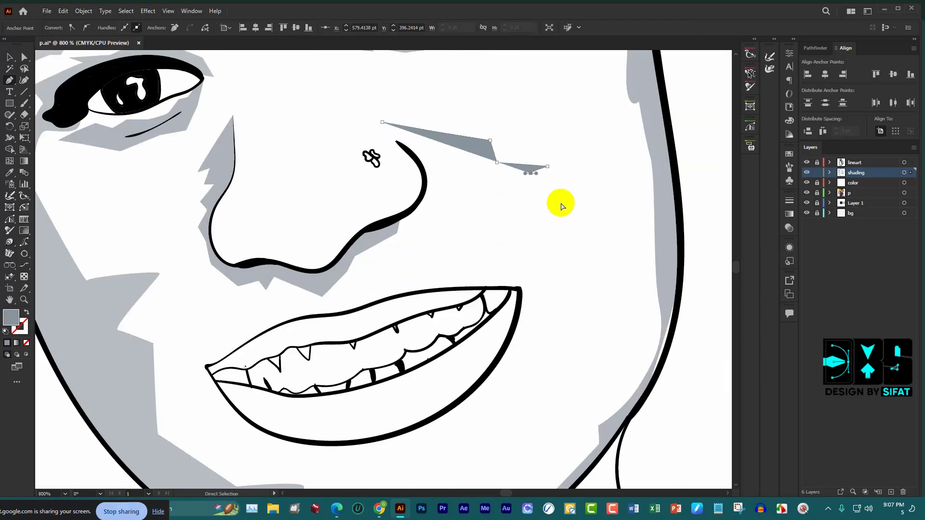
key(BackSpace)
key(BackSpace)
key(BackSpace)
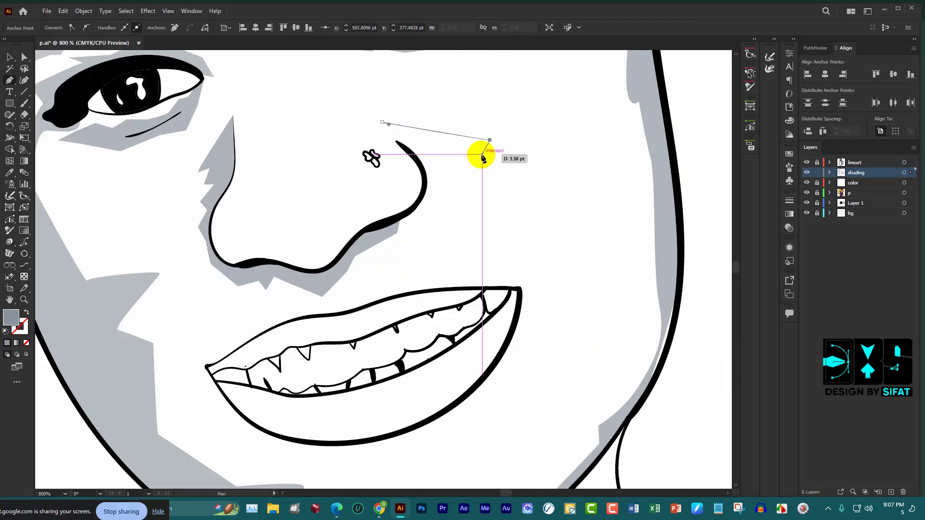
Redraw the shading's upper edge as a zigzag with a long spike pointing down-right
click(571, 160)
click(502, 163)
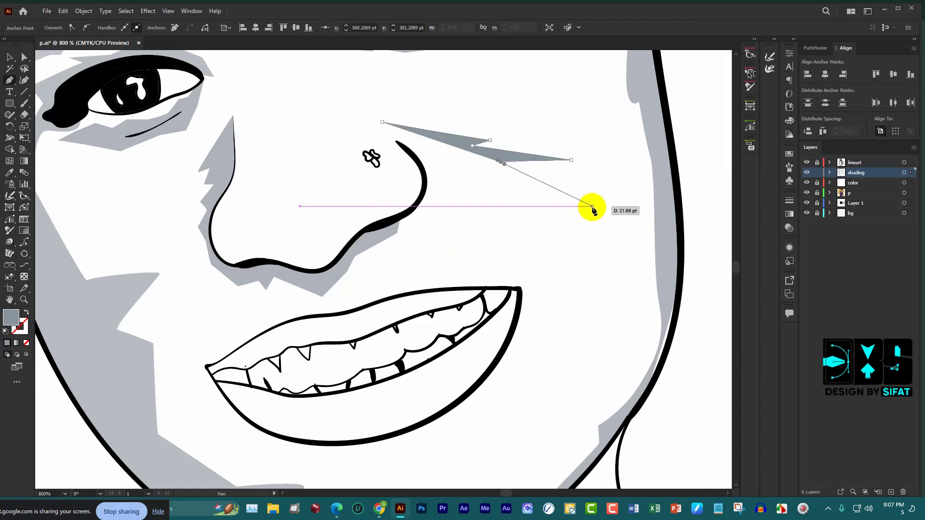
click(592, 206)
click(512, 199)
click(574, 267)
click(485, 218)
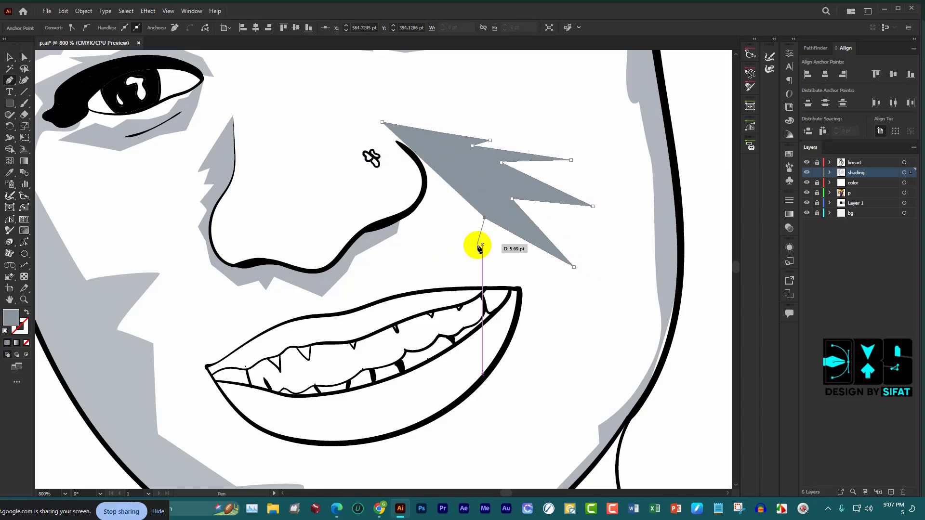
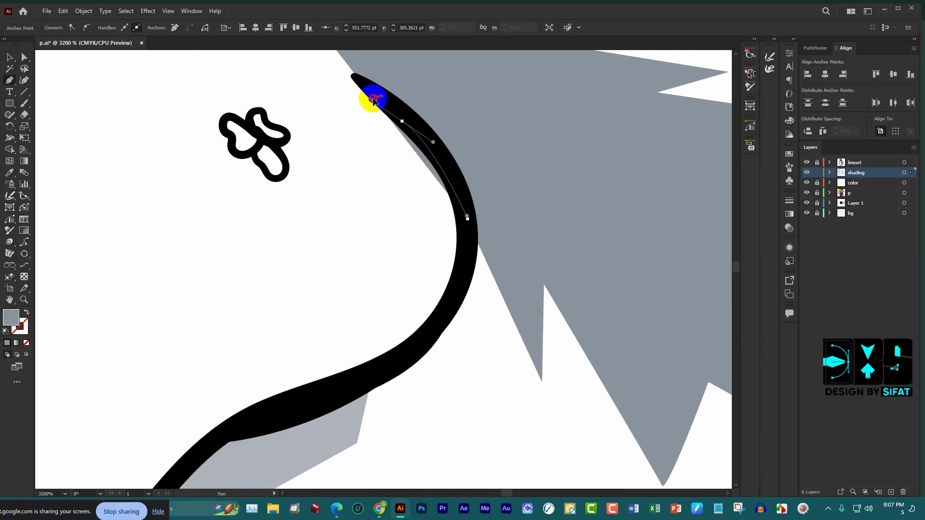
Finish the open Pen path beside the nose
scroll(340, 78, up, 3)
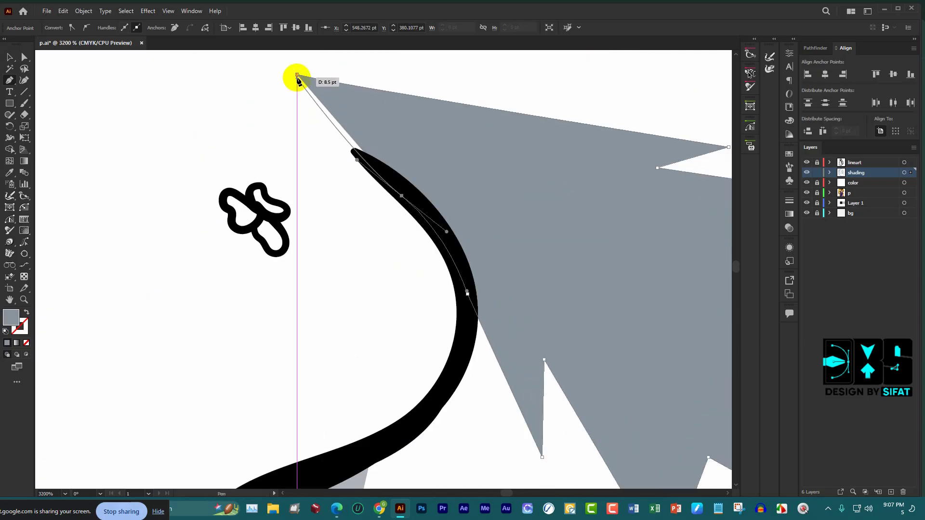
drag(295, 73, 258, 107)
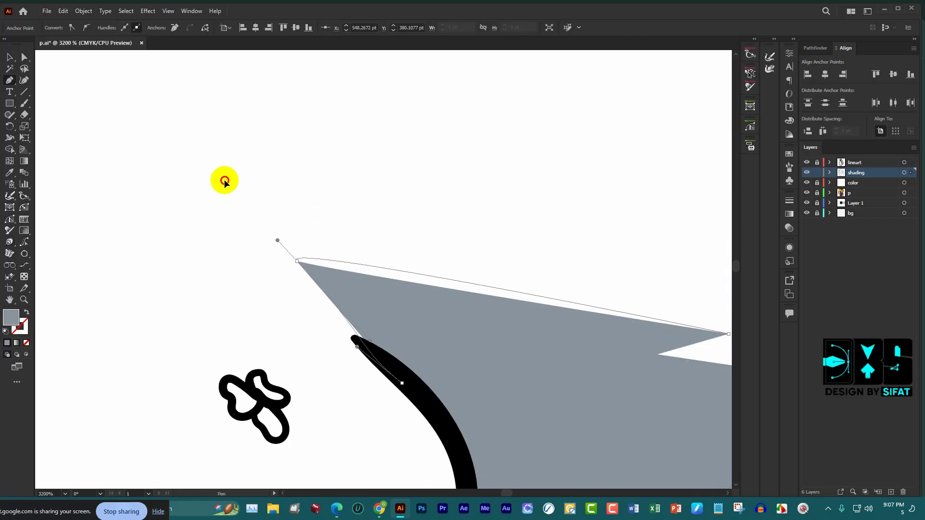
scroll(390, 183, down, 4)
scroll(419, 194, up, 2)
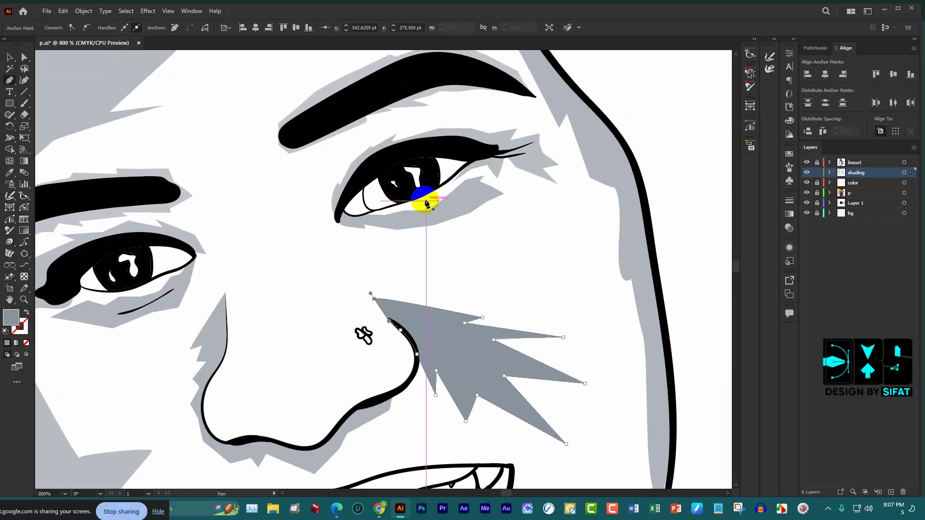
scroll(571, 186, down, 3)
Select the grey shading shape beside the right side of the nose and delete it
key(i)
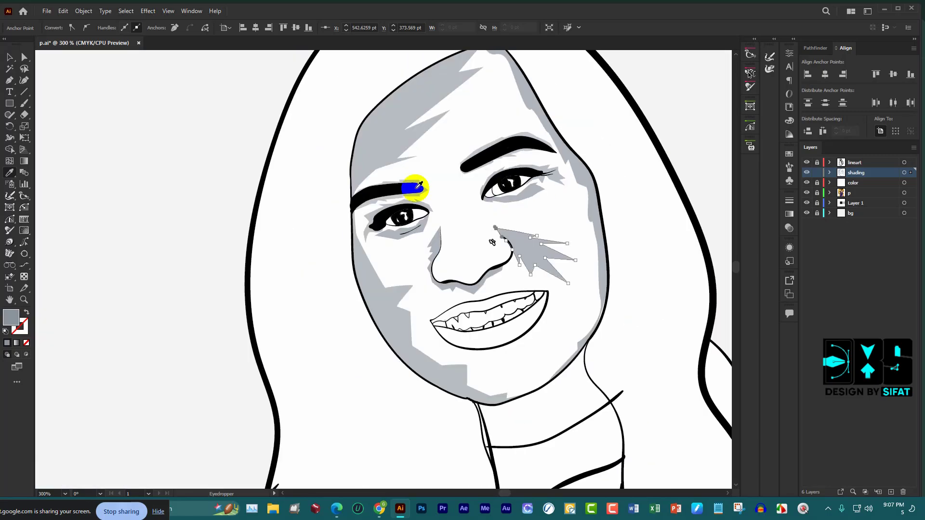
key(v)
scroll(492, 243, down, 2)
click(642, 213)
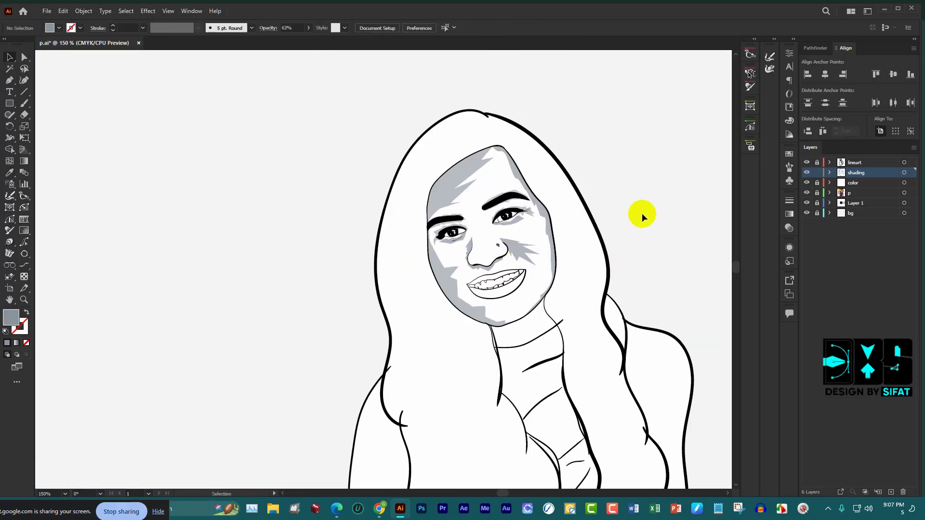
scroll(526, 250, up, 2)
click(520, 250)
key(Delete)
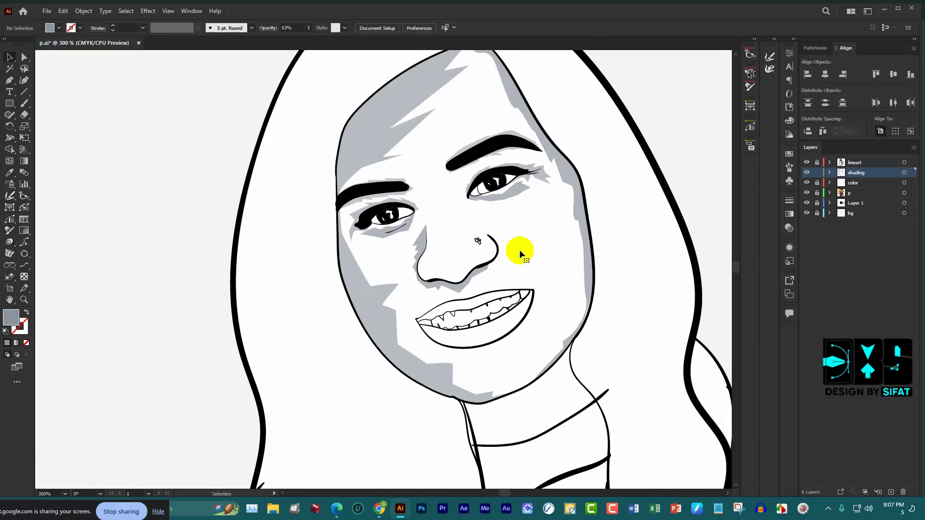
Start a jagged Pen path at the nose stroke tip with spiked points along the nostril
key(p)
scroll(516, 250, up, 3)
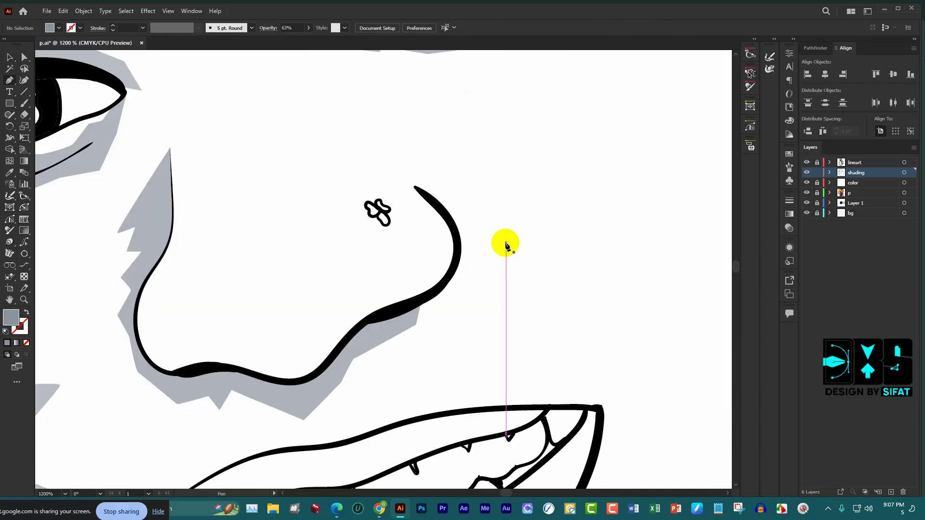
scroll(506, 244, up, 2)
scroll(432, 228, up, 1)
click(369, 217)
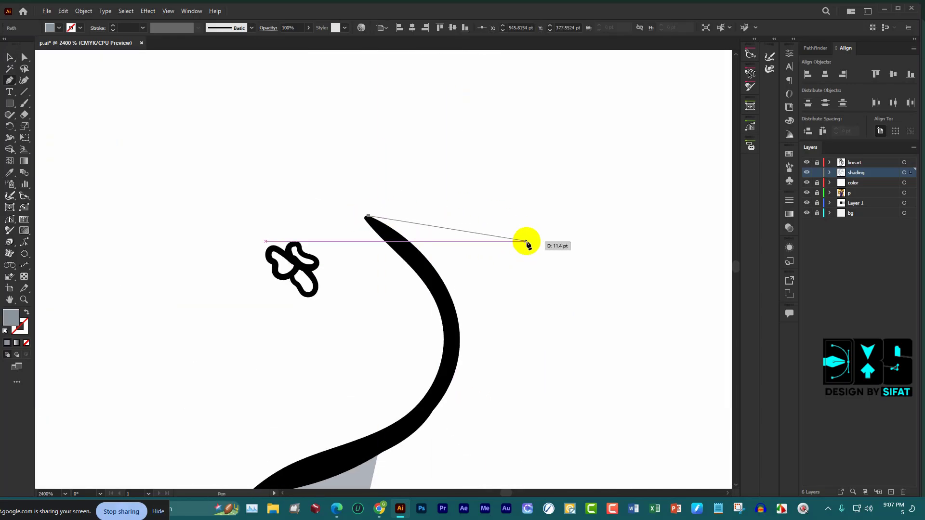
click(516, 246)
mouse_move(470, 268)
mouse_down()
mouse_move(595, 313)
mouse_move(573, 326)
mouse_move(485, 268)
mouse_up()
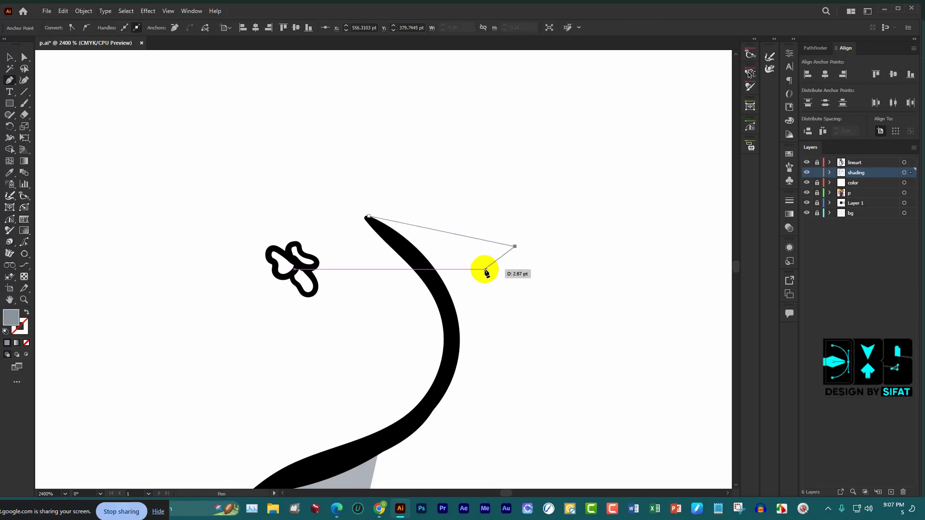
click(546, 305)
drag(506, 302, 558, 441)
Continue the jagged outline around the nostril and close it at its start point
scroll(554, 439, down, 2)
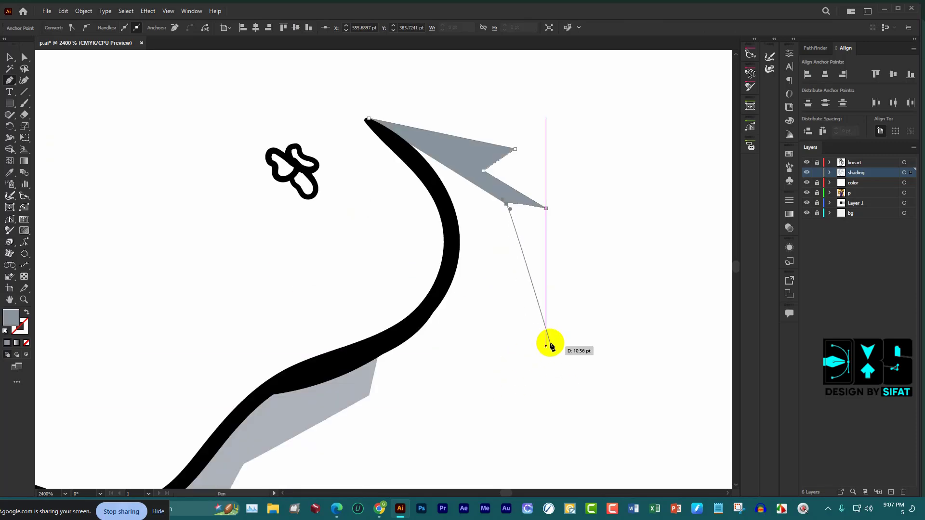
click(550, 340)
click(504, 315)
mouse_move(459, 401)
mouse_down()
mouse_move(458, 343)
mouse_move(458, 401)
mouse_up()
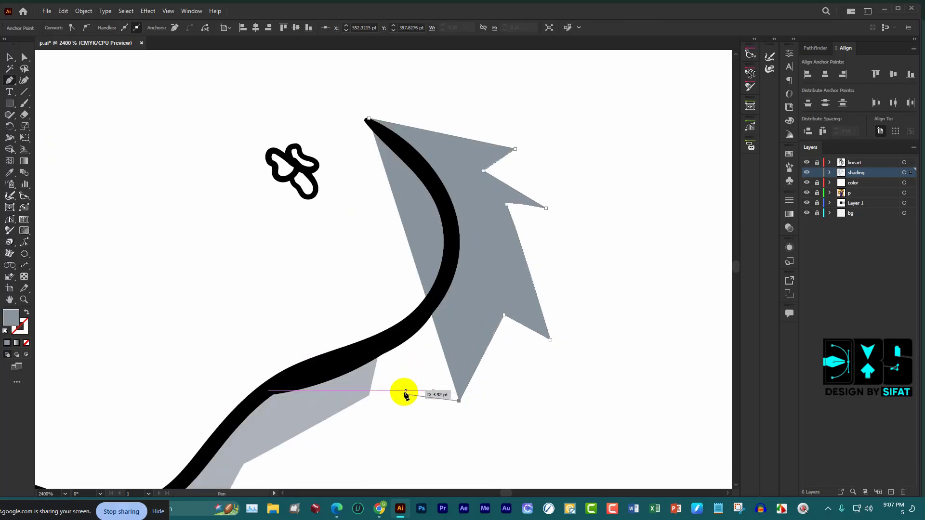
mouse_move(381, 421)
mouse_down()
mouse_move(403, 379)
mouse_move(381, 421)
mouse_up()
mouse_move(357, 416)
mouse_down()
mouse_move(385, 355)
mouse_move(447, 279)
mouse_up()
drag(446, 276, 451, 249)
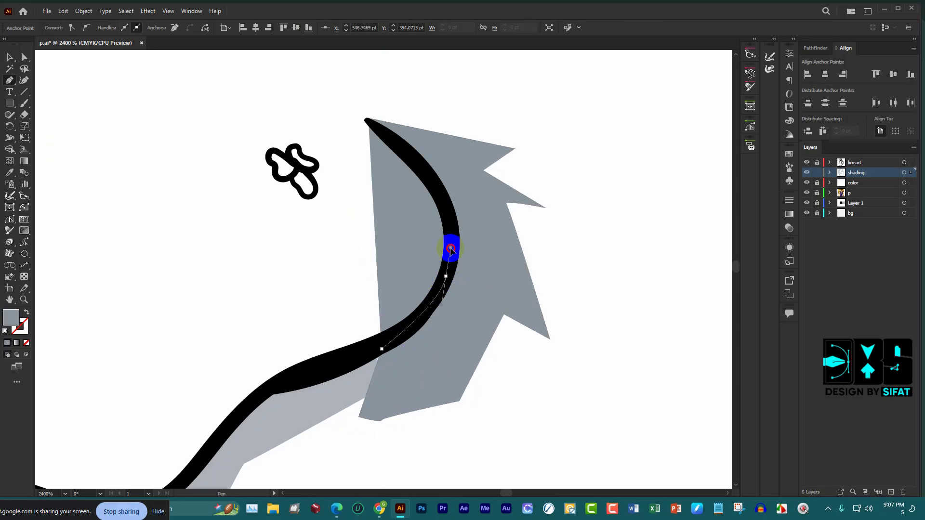
drag(368, 121, 371, 125)
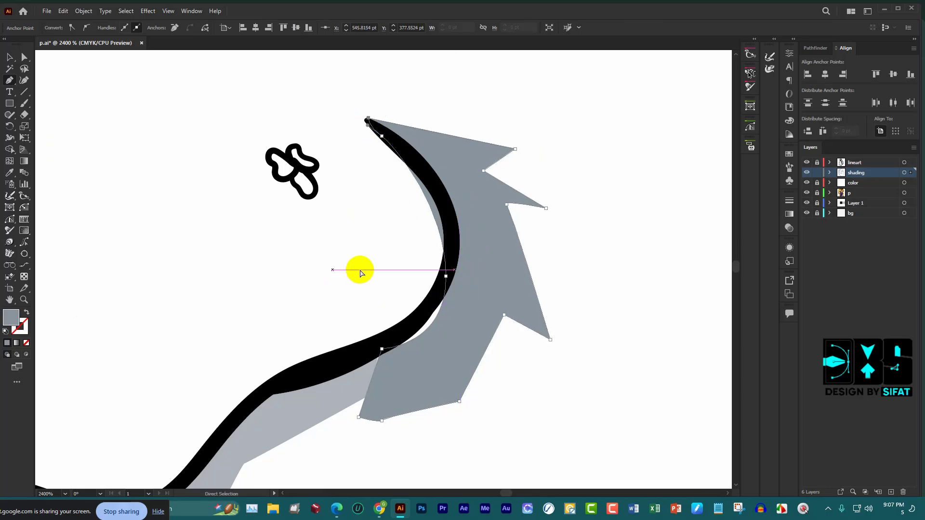
Reshape the shading edge along the nose line and fill it with the existing light grey
drag(423, 316, 417, 332)
scroll(417, 332, up, 1)
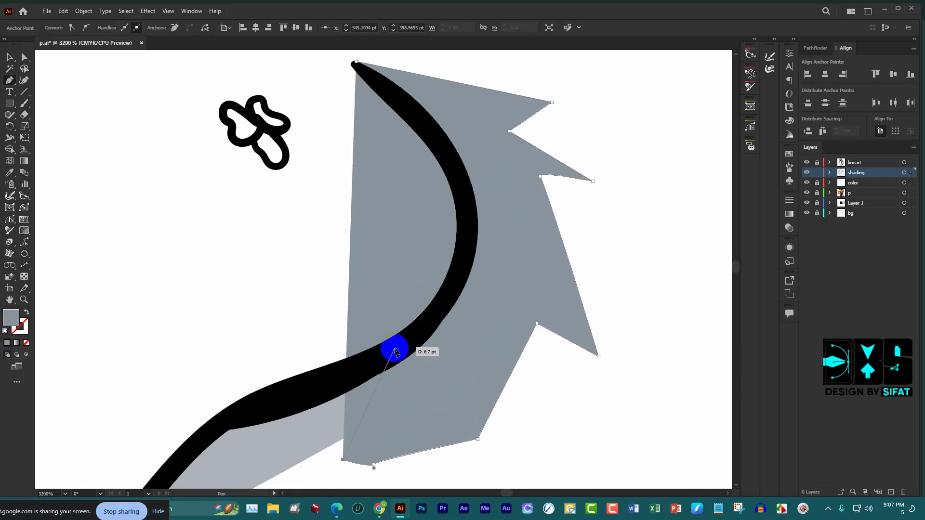
mouse_move(417, 332)
mouse_down()
mouse_move(364, 393)
mouse_move(455, 154)
mouse_move(360, 63)
mouse_up()
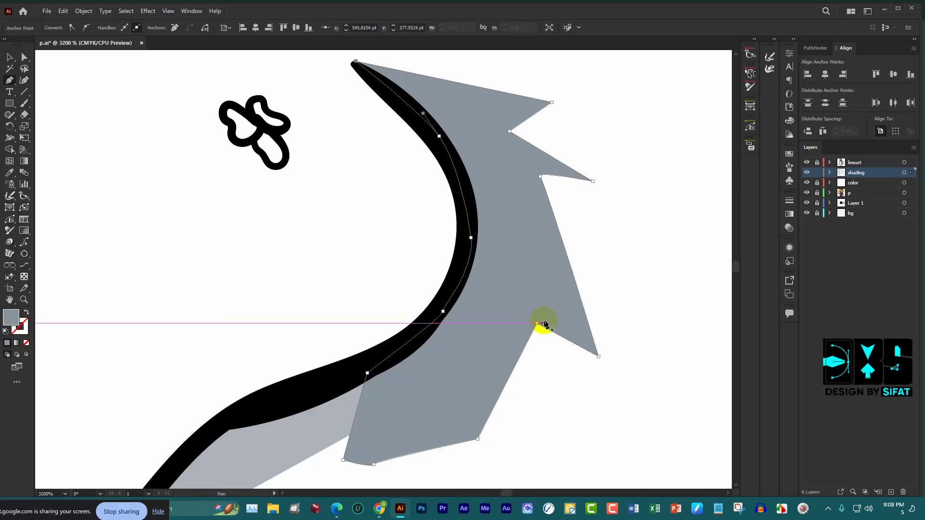
click(329, 407)
scroll(423, 373, down, 3)
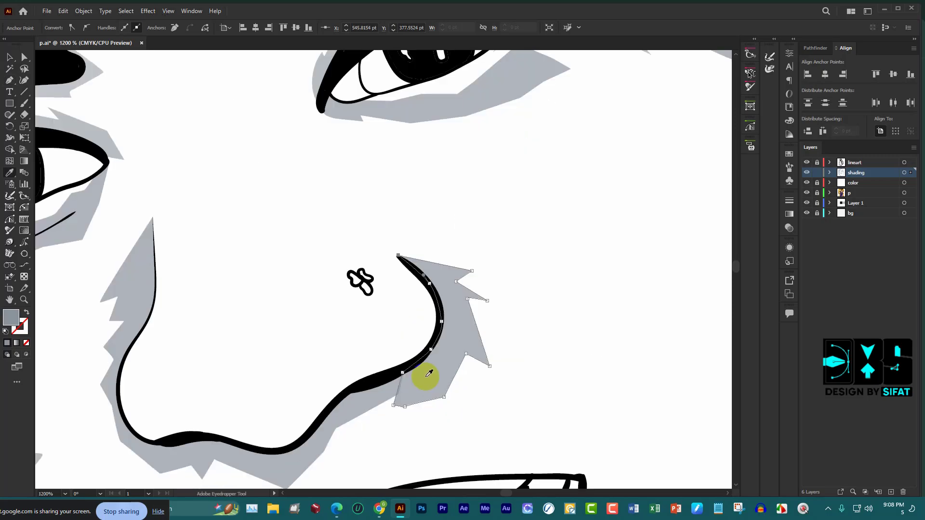
Tuck the shading anchors under the black nose stroke with Direct Selection
click(25, 59)
scroll(392, 408, up, 1)
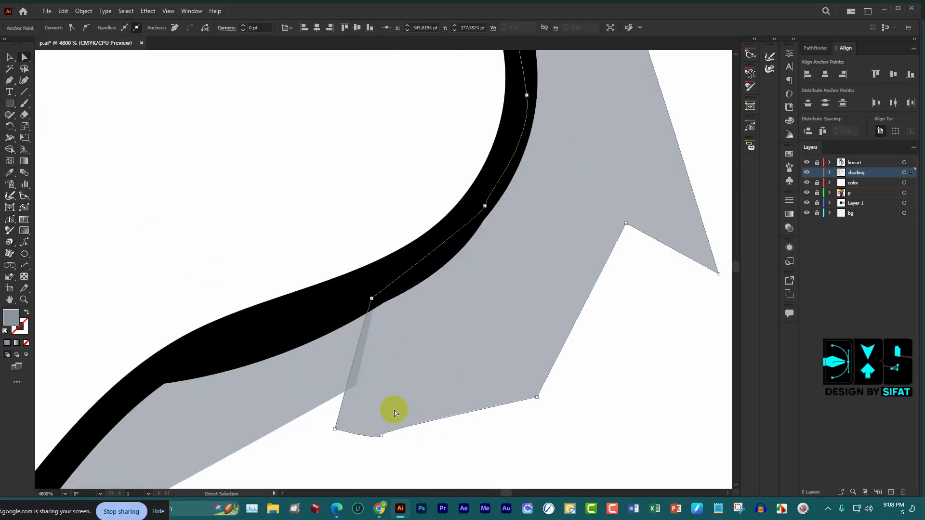
drag(335, 402, 353, 384)
click(374, 272)
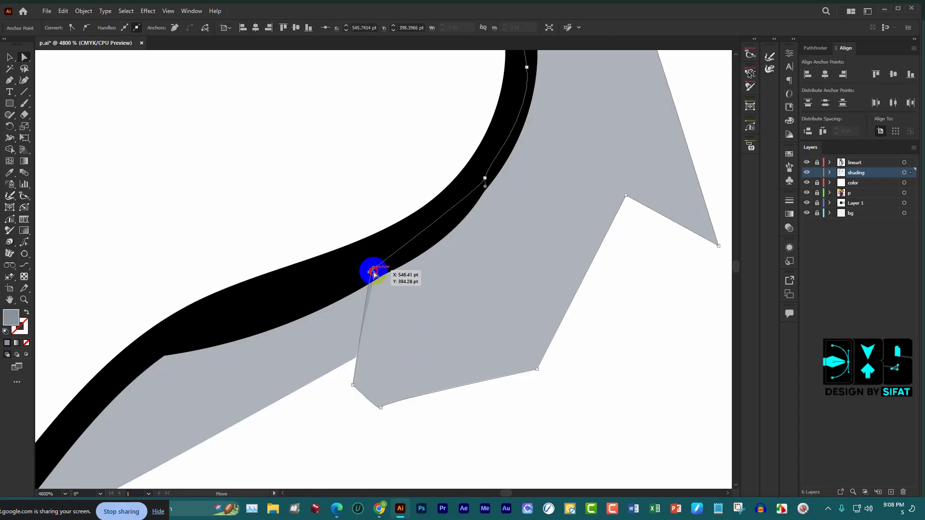
drag(376, 271, 376, 271)
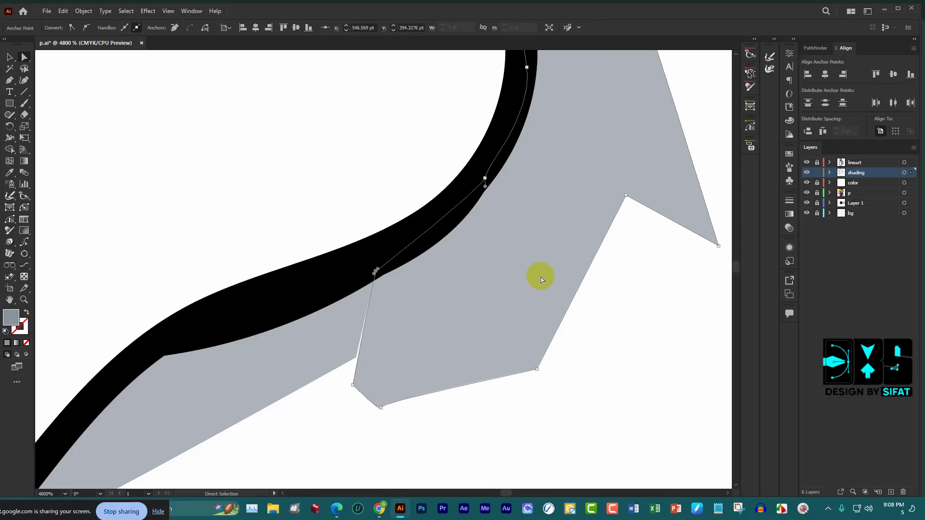
drag(352, 388, 339, 436)
Zoom out and deselect to check the finished nose shading
key(ctrl+minus)
key(ctrl+minus)
key(ctrl+minus)
key(ctrl+minus)
key(ctrl+minus)
key(ctrl+minus)
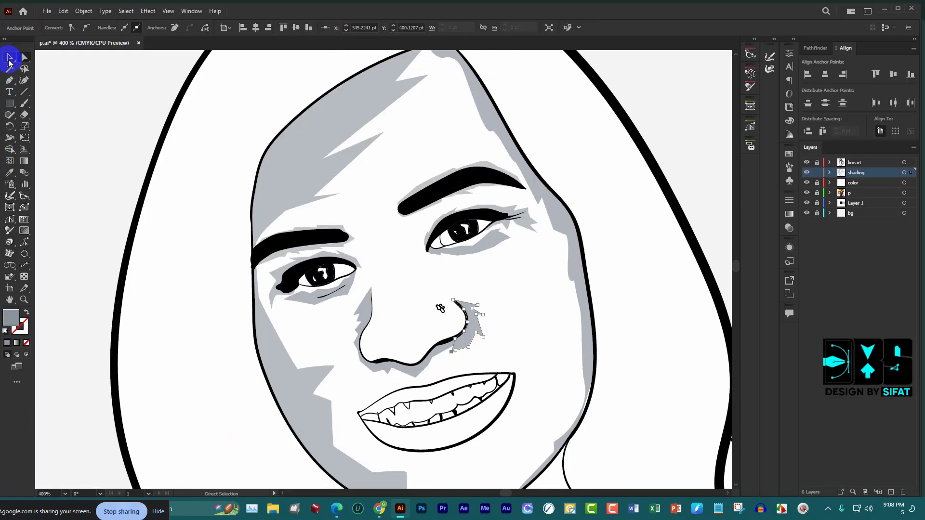
click(10, 59)
Deselect all and zoom from the reference photo in to the mouth at 1200%
key(ctrl+shift+a)
key(ctrl+minus)
key(ctrl+minus)
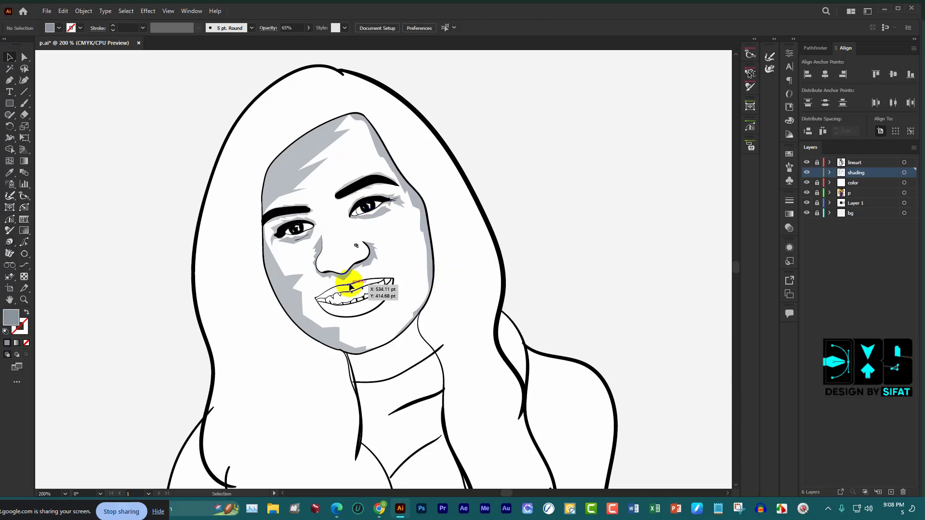
scroll(385, 304, up, 2)
scroll(395, 262, down, 2)
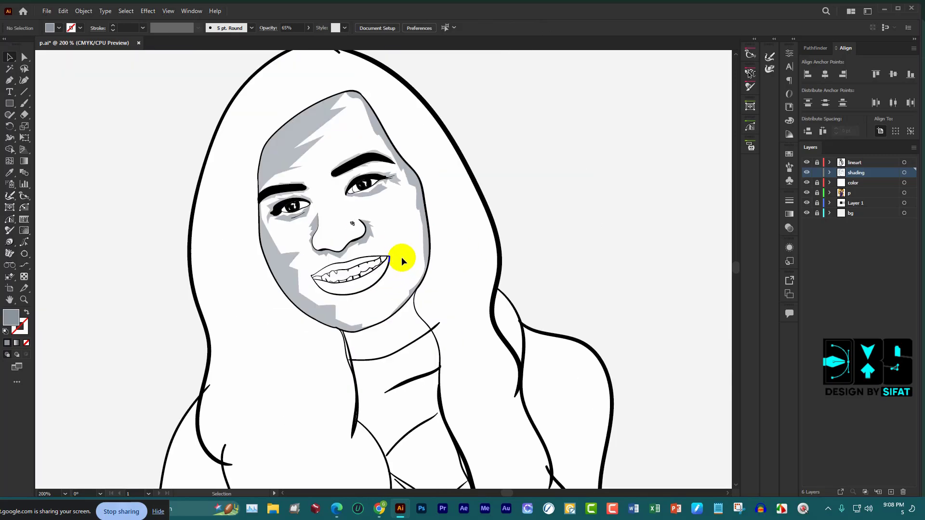
scroll(364, 288, up, 2)
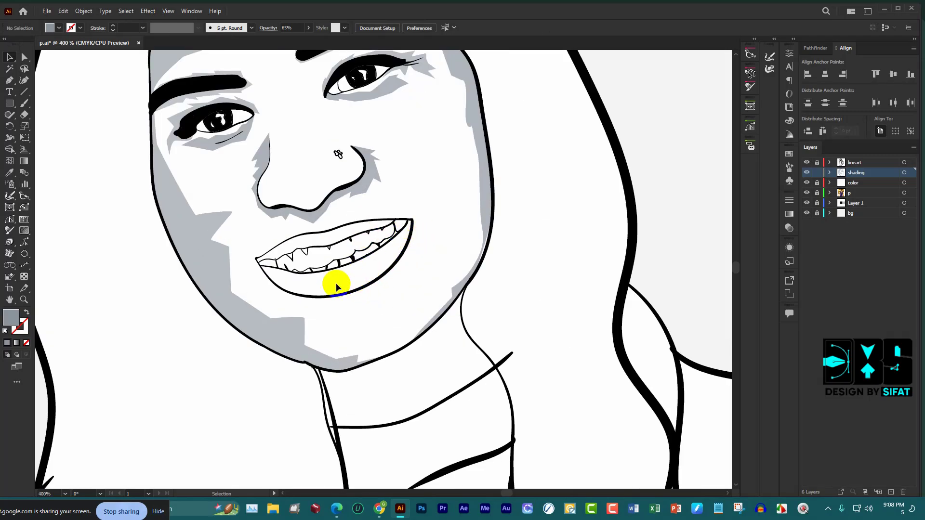
scroll(280, 244, up, 3)
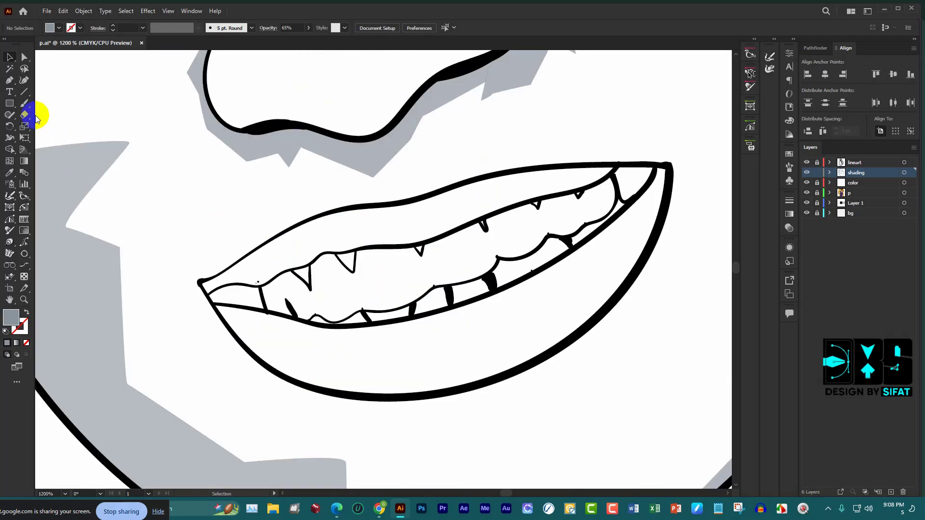
click(9, 82)
scroll(320, 275, down, 3)
scroll(347, 289, up, 3)
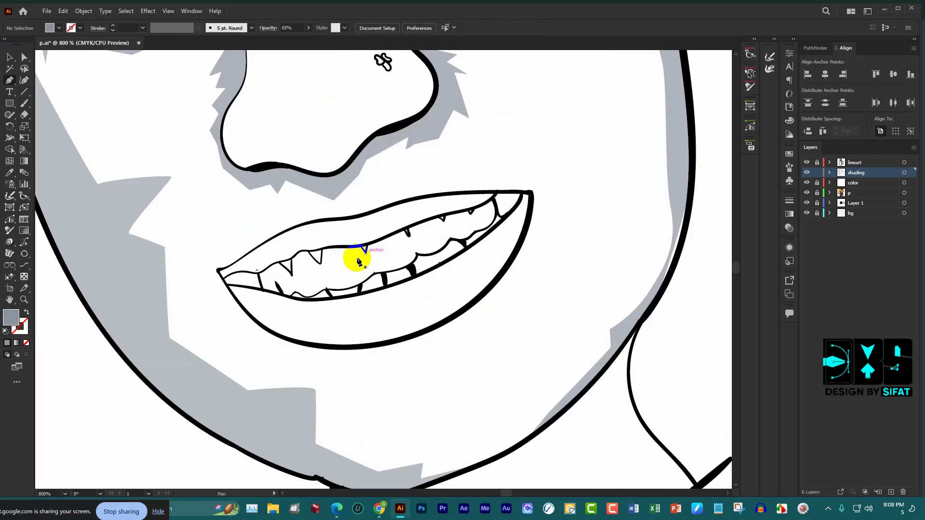
scroll(454, 275, up, 3)
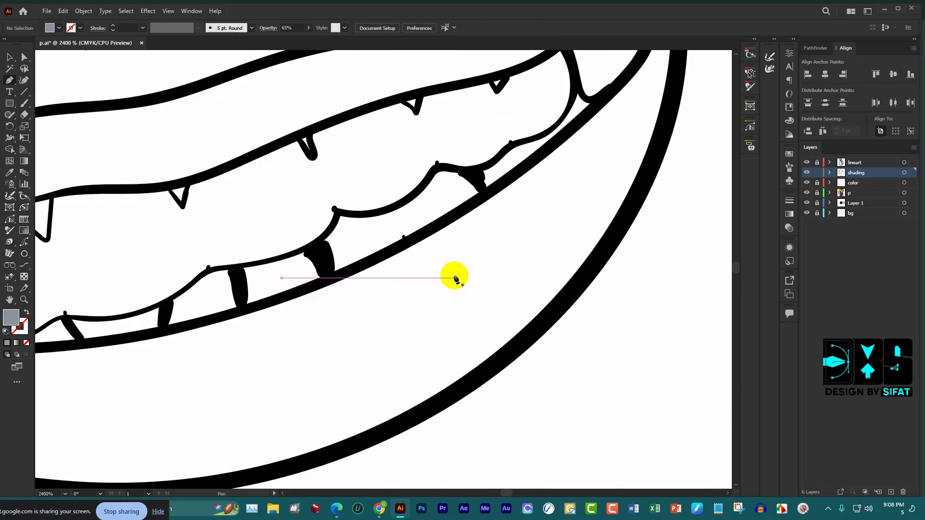
scroll(574, 248, down, 3)
scroll(300, 269, up, 2)
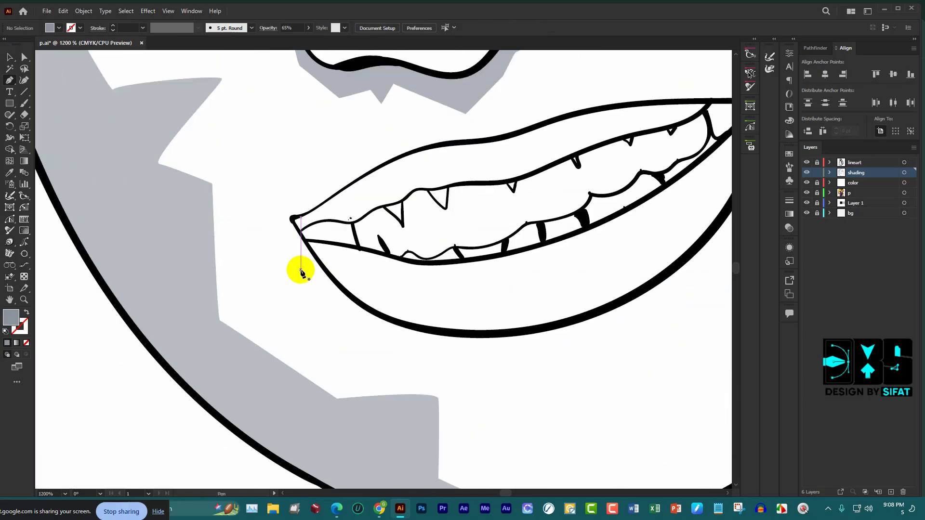
Place the first Pen anchor of a new shading path at the left mouth corner
click(307, 239)
scroll(409, 277, down, 3)
scroll(481, 280, down, 3)
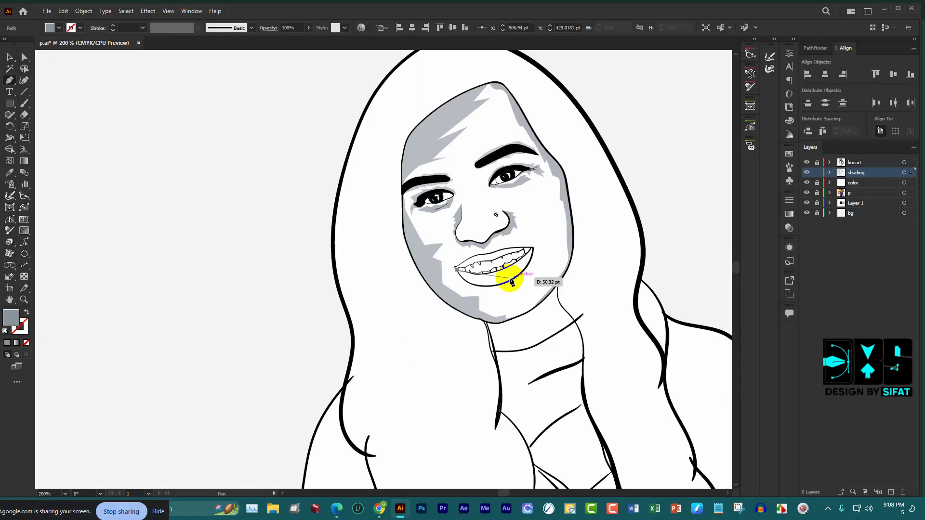
scroll(434, 289, down, 3)
scroll(145, 270, up, 4)
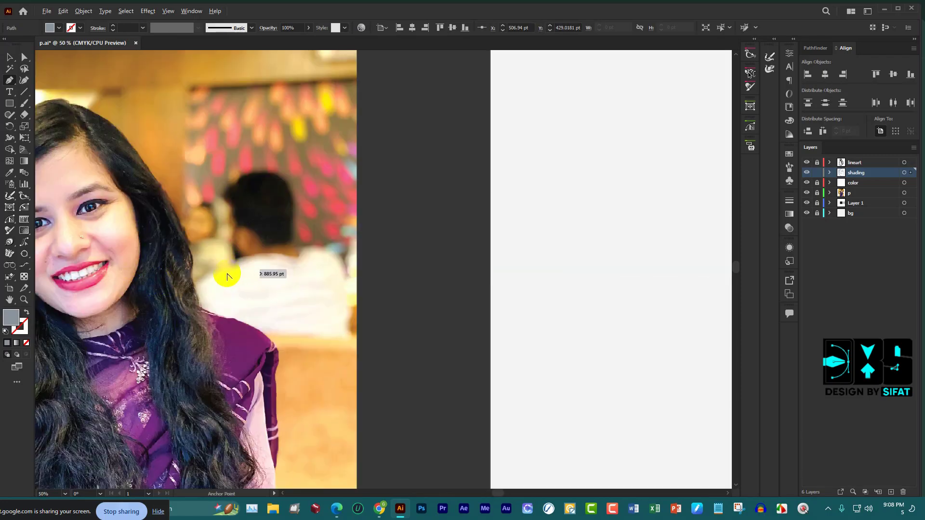
scroll(492, 306, down, 4)
scroll(492, 307, up, 3)
scroll(424, 279, up, 3)
scroll(372, 258, up, 3)
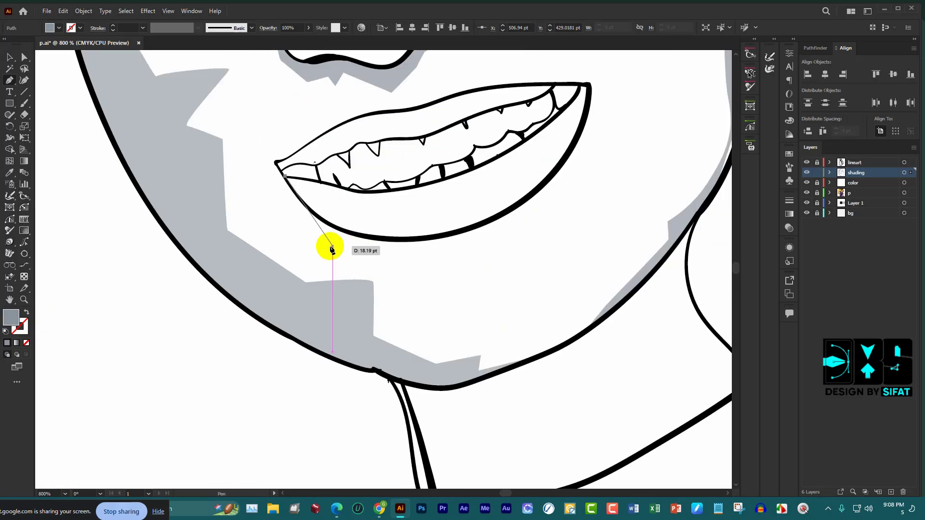
scroll(327, 248, up, 2)
Trace zigzag Pen anchors from the left mouth corner along the teeth edge
click(338, 211)
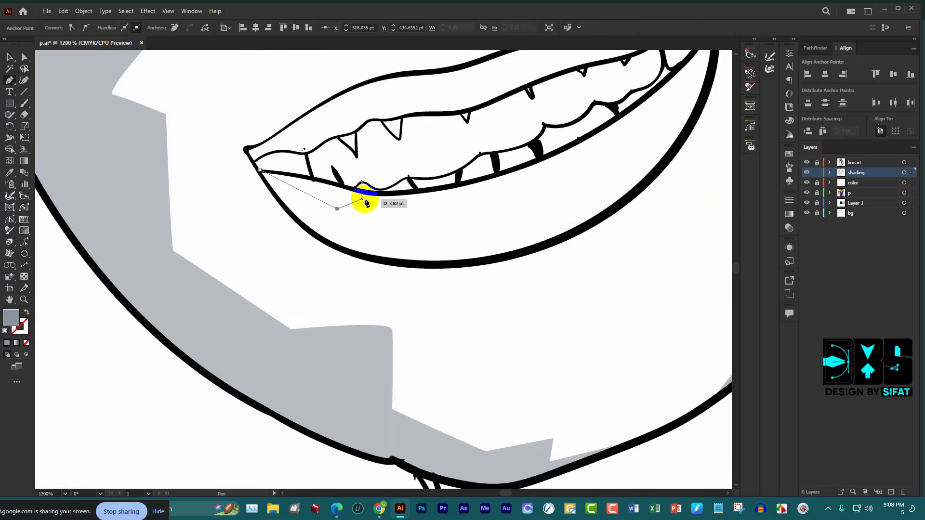
click(362, 198)
click(356, 224)
click(423, 202)
click(404, 237)
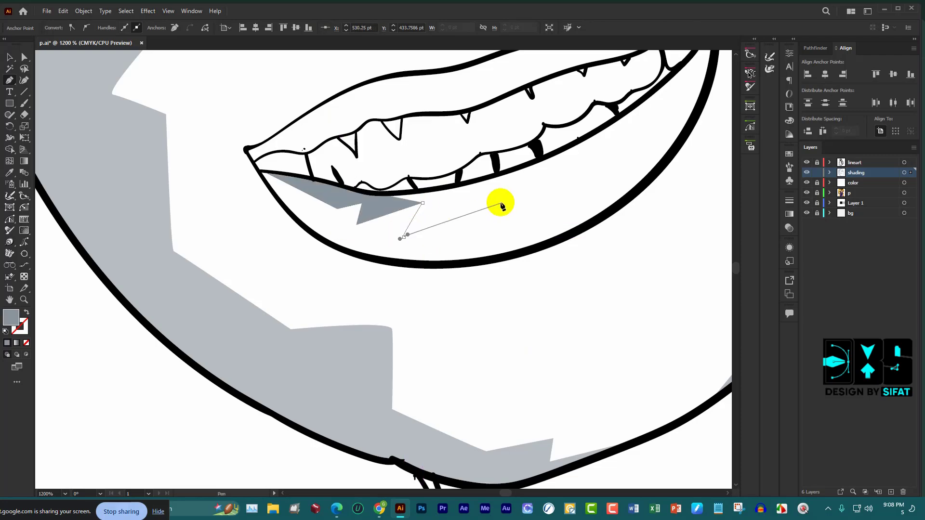
click(513, 192)
click(513, 225)
click(577, 184)
click(607, 186)
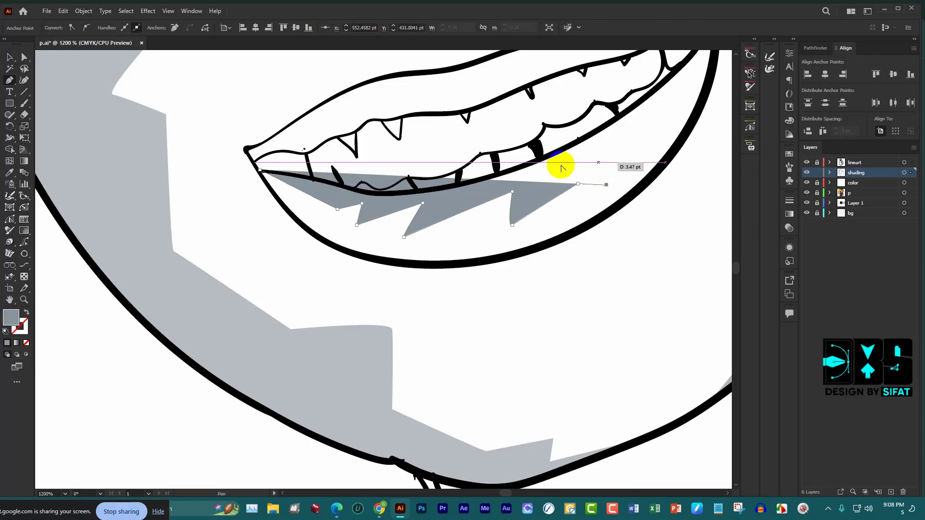
Continue the shading outline up to the right lip corner
scroll(557, 166, down, 5)
scroll(589, 162, up, 5)
click(530, 158)
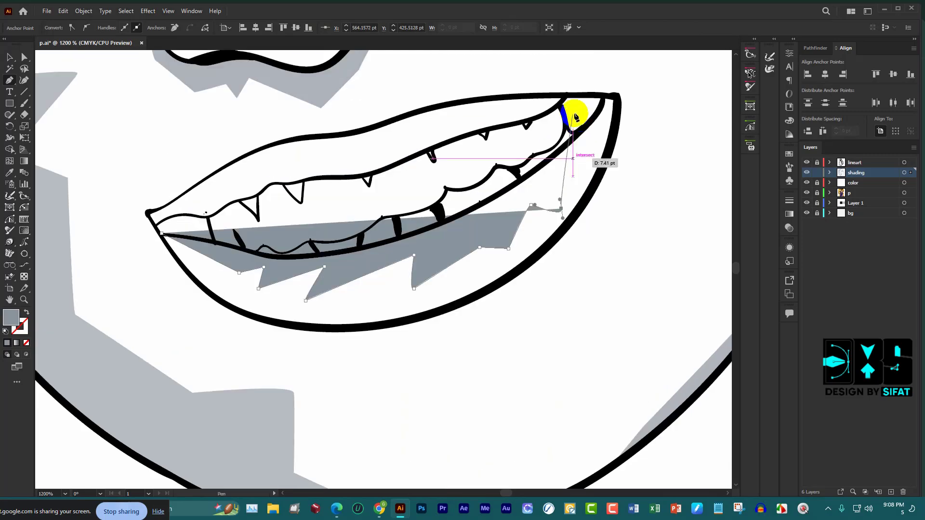
scroll(574, 114, up, 2)
click(566, 197)
click(573, 165)
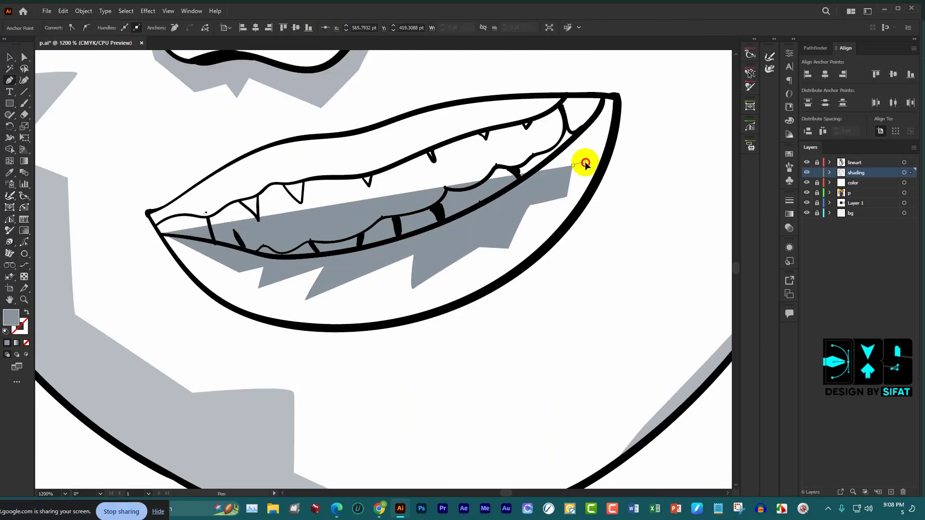
click(608, 123)
click(618, 99)
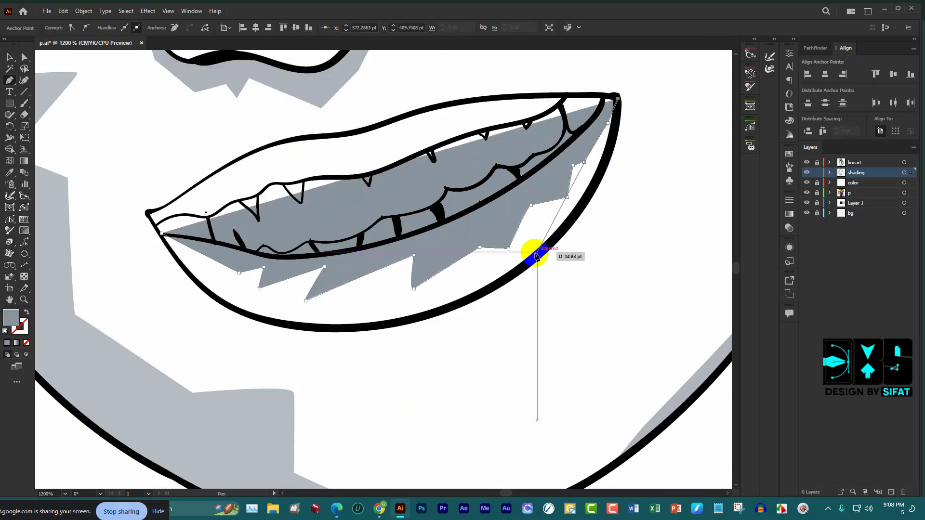
Curve the outline back along the lower lip and close it at the start point
scroll(588, 156, up, 1)
drag(557, 250, 492, 320)
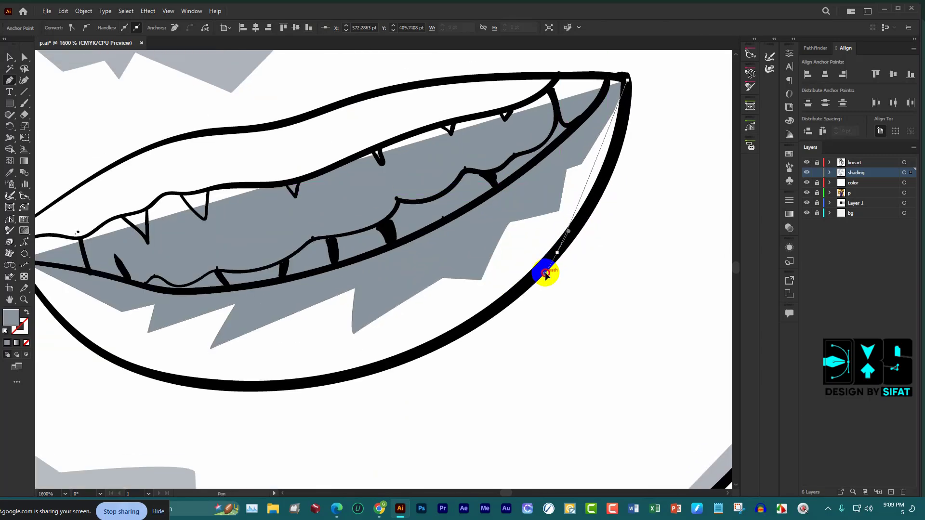
scroll(492, 320, down, 2)
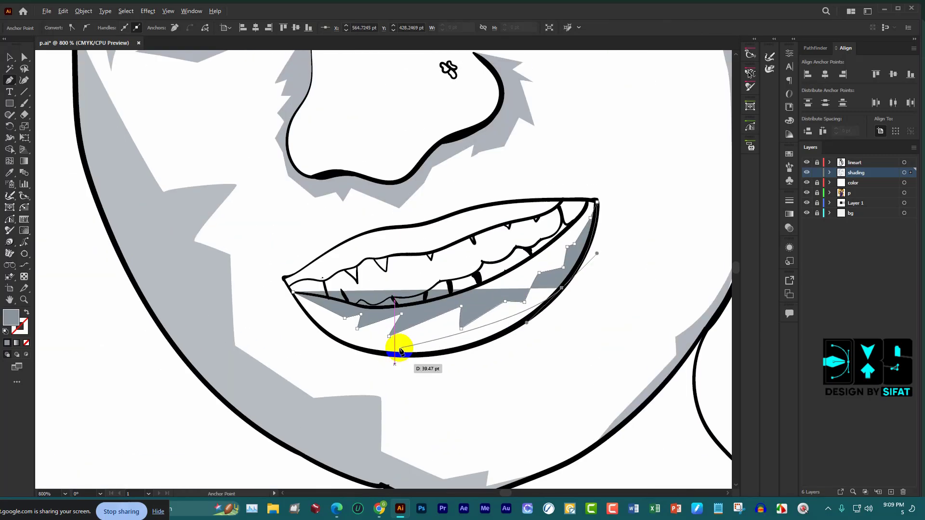
scroll(403, 340, up, 2)
scroll(479, 336, down, 1)
drag(462, 324, 382, 324)
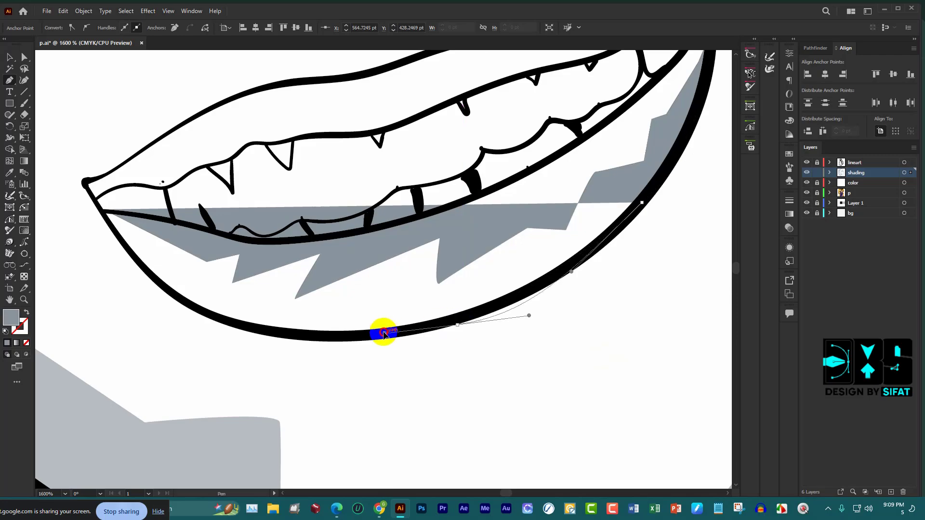
drag(265, 331, 241, 330)
scroll(263, 333, up, 2)
scroll(358, 274, down, 4)
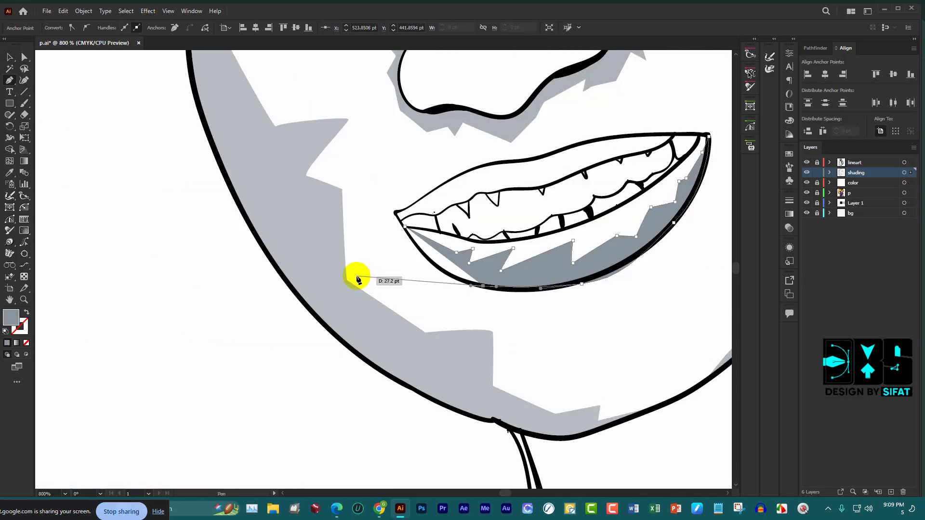
scroll(482, 255, up, 2)
scroll(466, 266, up, 1)
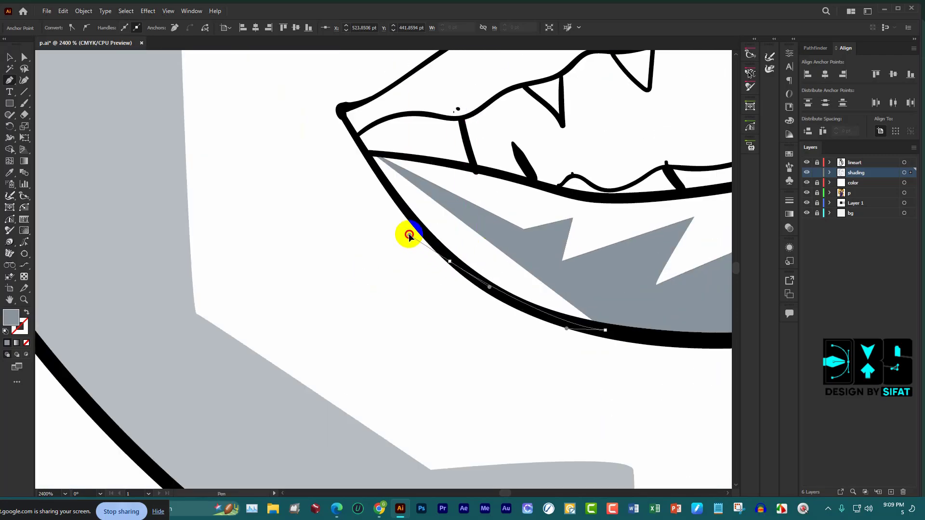
drag(408, 235, 404, 226)
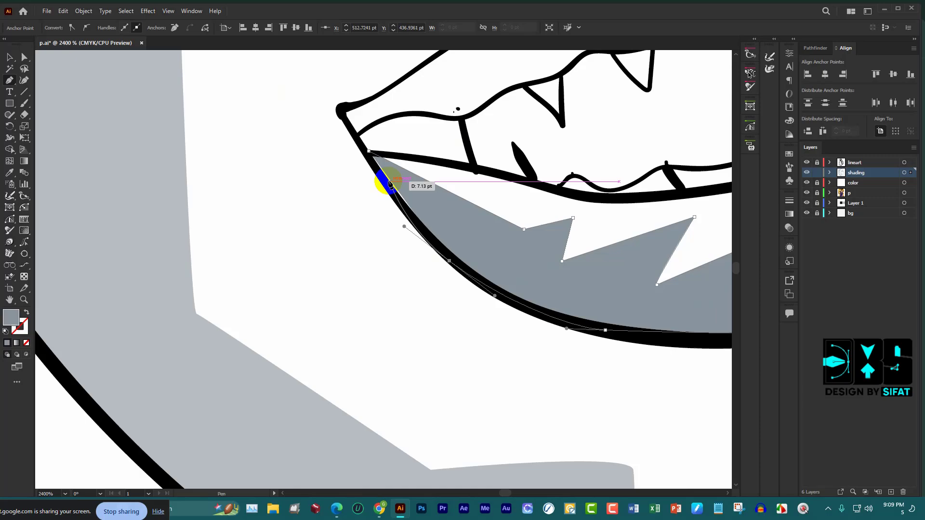
click(369, 154)
Fill the closed shape with the face's light grey using the Eyedropper
scroll(371, 150, down, 3)
scroll(480, 218, down, 3)
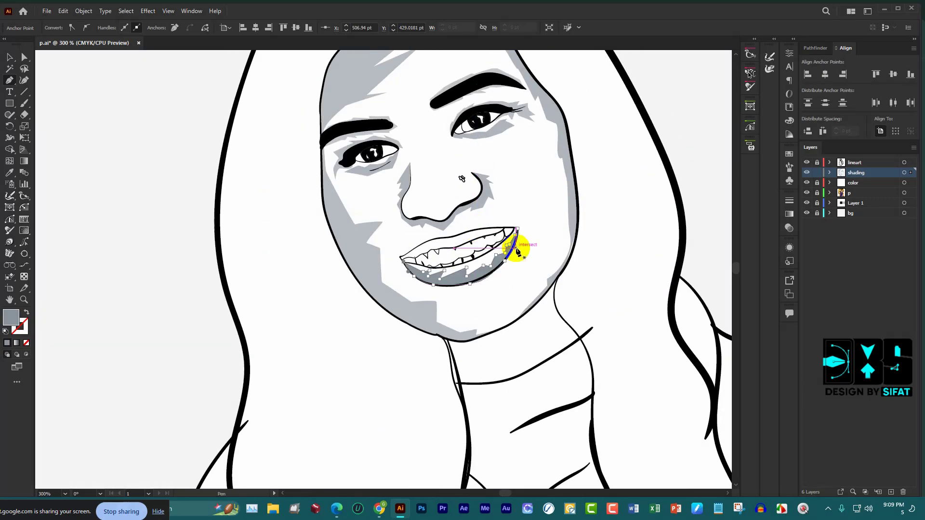
scroll(516, 246, up, 1)
key(i)
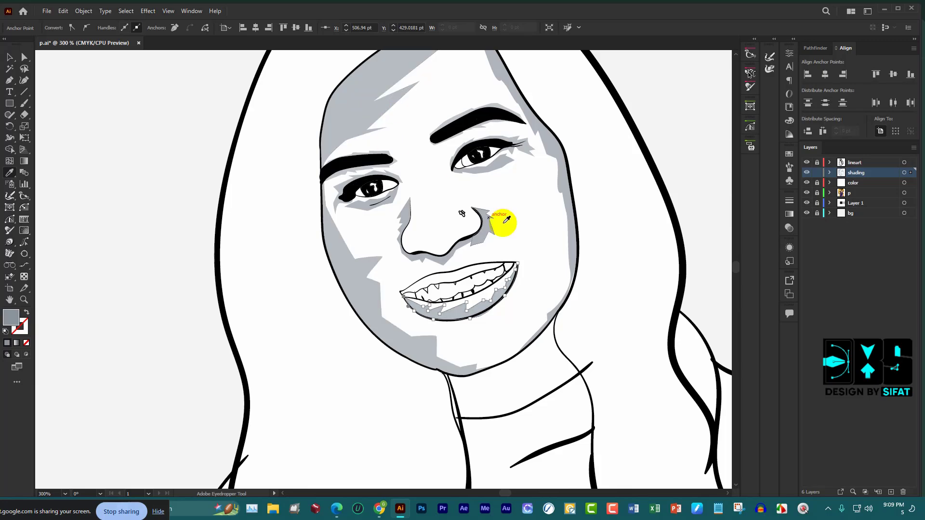
scroll(506, 294, up, 4)
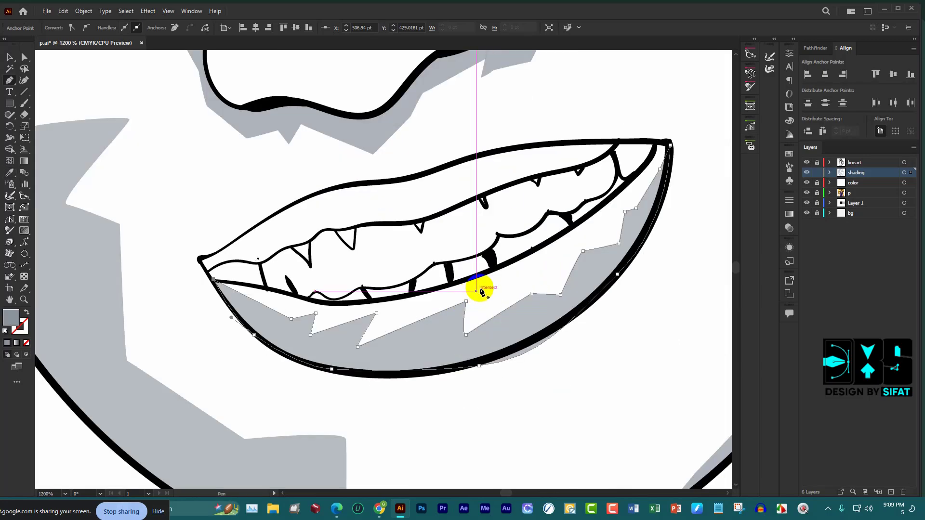
scroll(482, 289, up, 1)
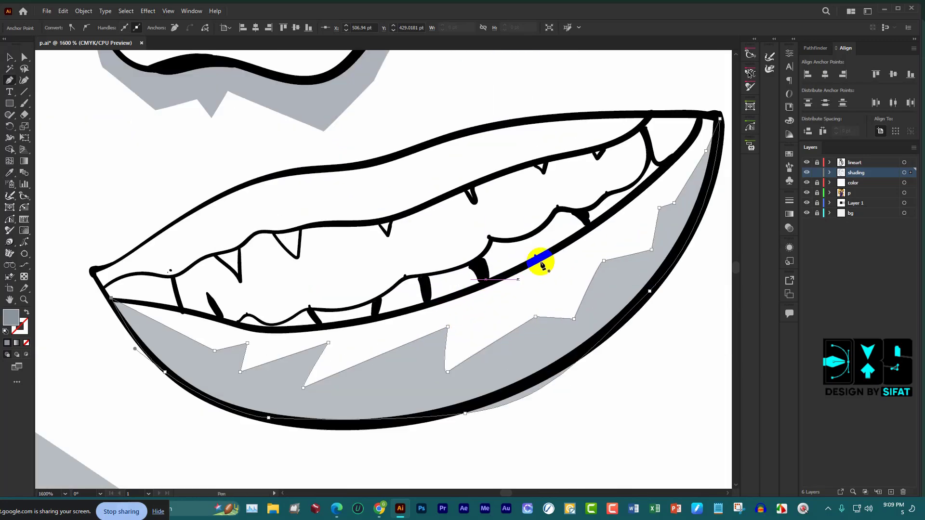
Start a new shading shape at the right mouth corner, zigzagging down over the lower teeth
click(712, 119)
click(697, 149)
click(650, 186)
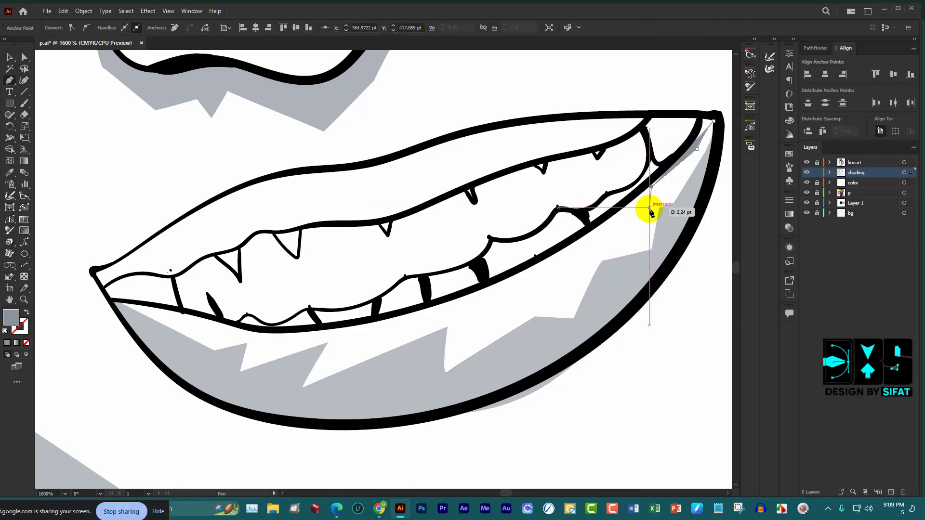
click(650, 208)
click(618, 236)
click(581, 271)
click(571, 256)
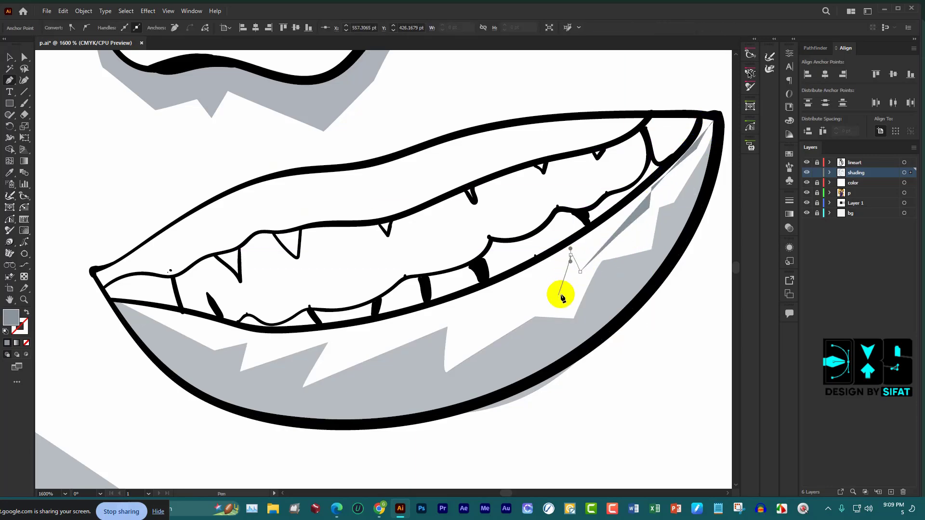
click(554, 304)
Extend the outline leftward along the lower lip to the left mouth corner
click(513, 295)
click(465, 319)
click(434, 313)
click(350, 337)
click(288, 336)
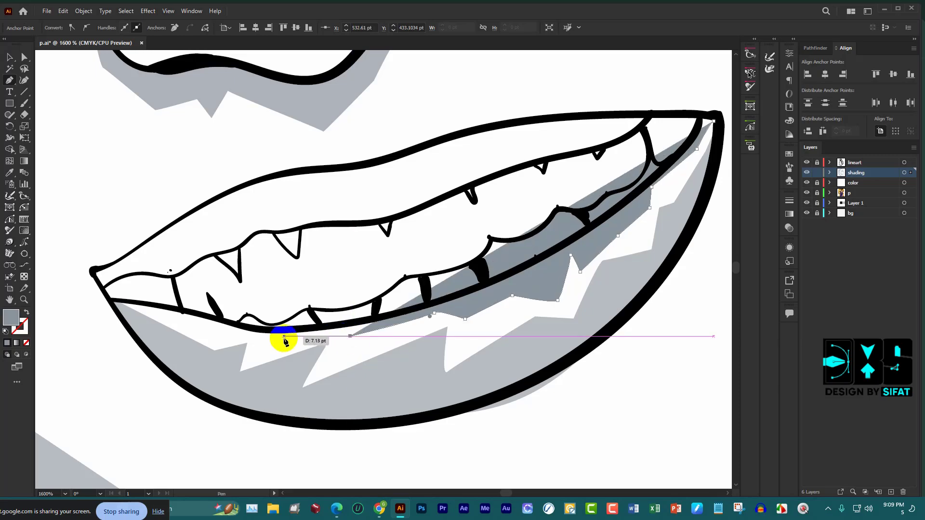
click(156, 313)
click(118, 299)
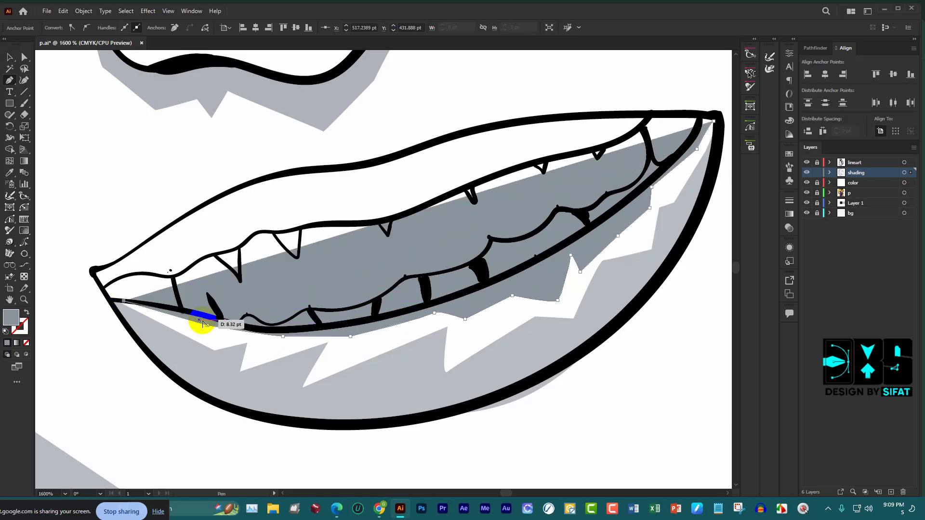
alt+scroll(208, 329, up, 2)
Add smooth curved anchors back along the gum line
drag(207, 316, 256, 334)
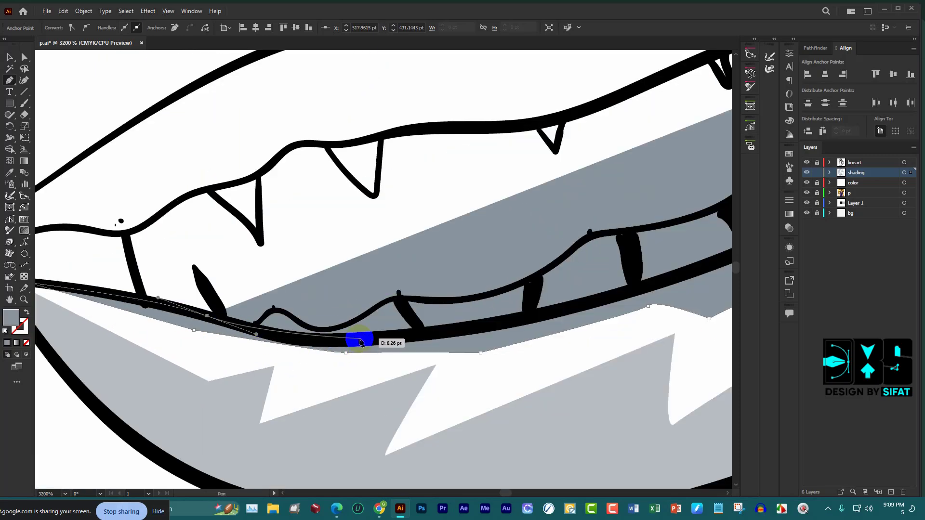
alt+scroll(481, 324, down, 2)
alt+scroll(392, 306, up, 2)
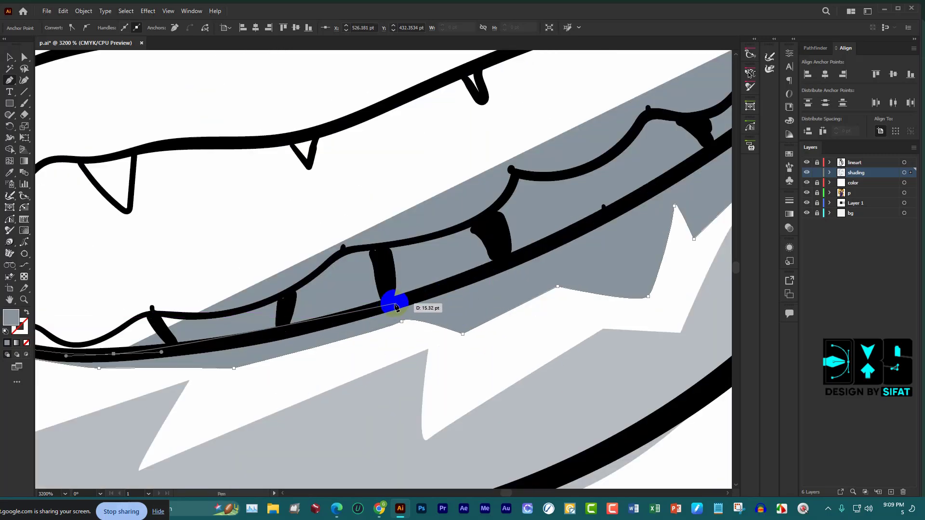
drag(395, 306, 495, 272)
scroll(490, 268, down, 2)
scroll(538, 248, up, 1)
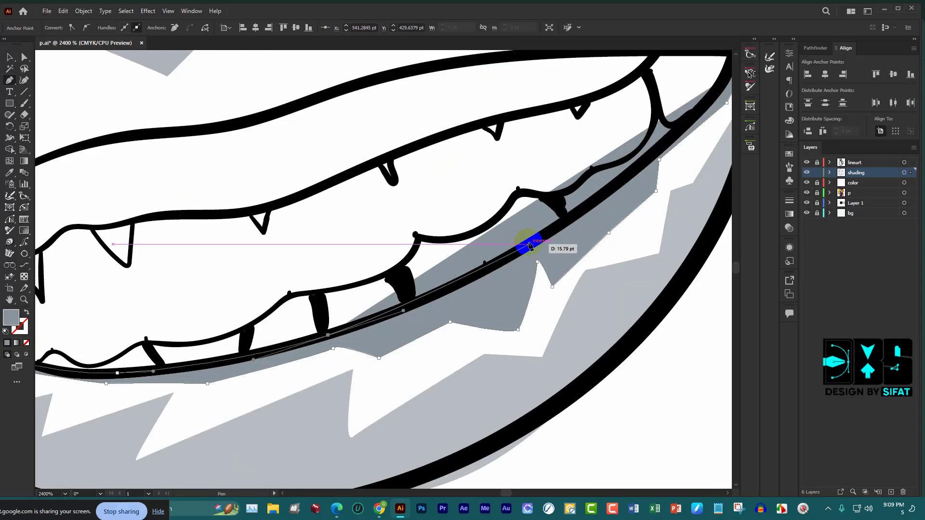
click(530, 247)
Bring the outline back to the right mouth corner to close the shape
scroll(440, 254, down, 2)
scroll(516, 228, up, 2)
scroll(424, 233, up, 1)
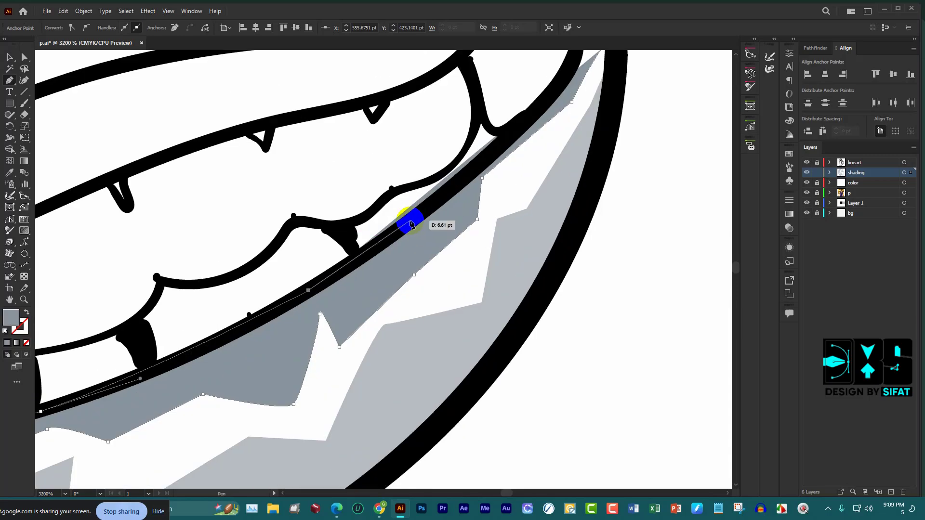
drag(411, 224, 412, 226)
scroll(482, 193, up, 3)
click(530, 210)
mouse_move(575, 123)
mouse_down()
mouse_move(578, 141)
mouse_move(590, 129)
mouse_up()
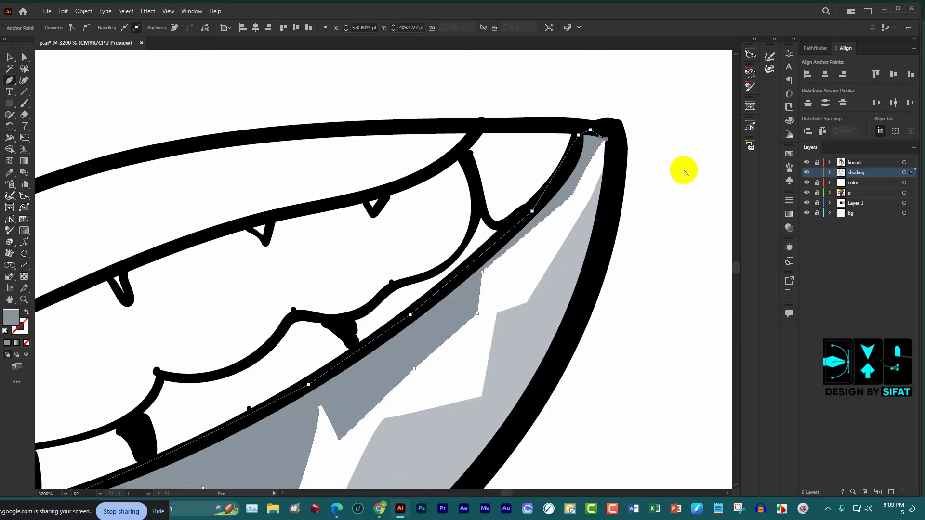
scroll(684, 171, down, 5)
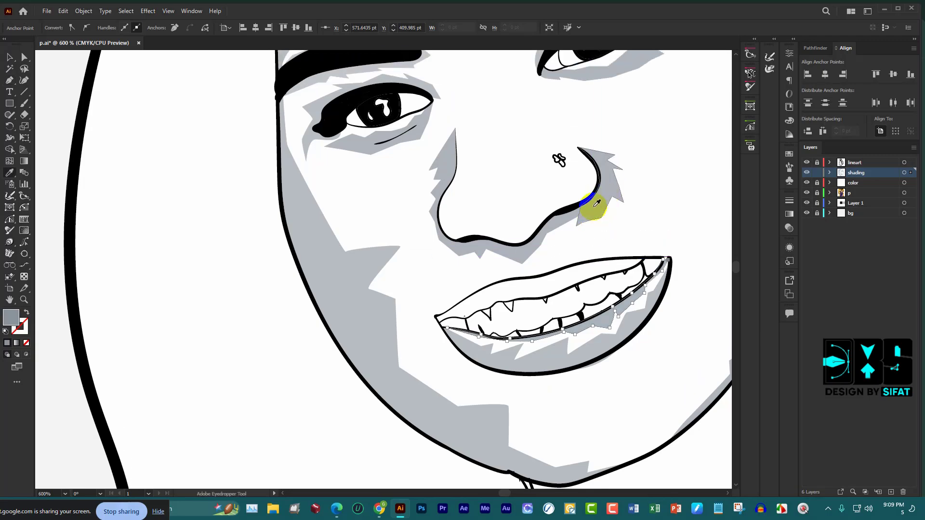
Finish the new mouth shading shape and deselect it
click(10, 57)
click(409, 247)
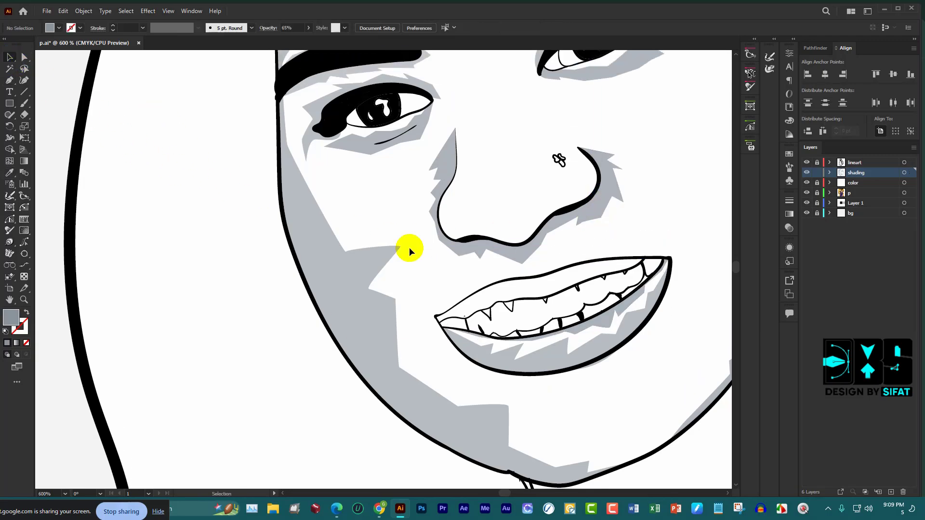
scroll(614, 331, up, 3)
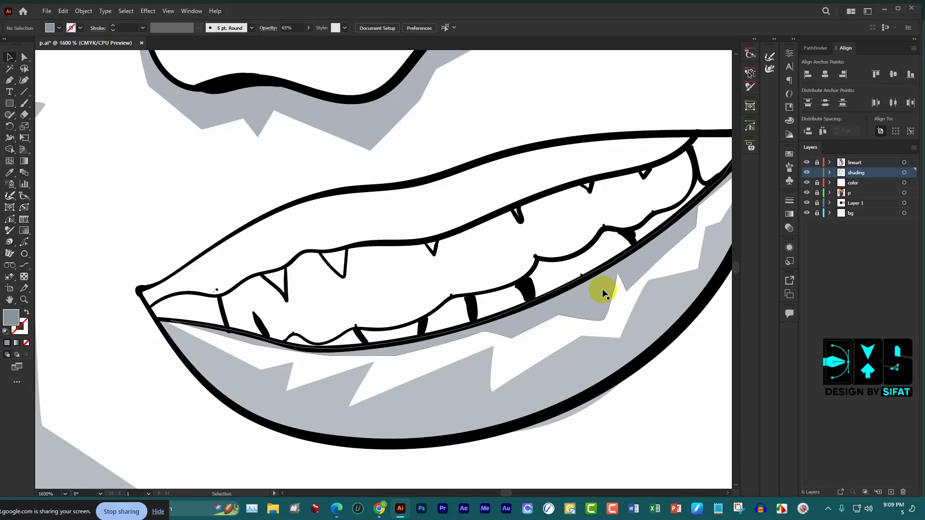
Raise the opacity of the shading band under the lower teeth to 85%
click(602, 289)
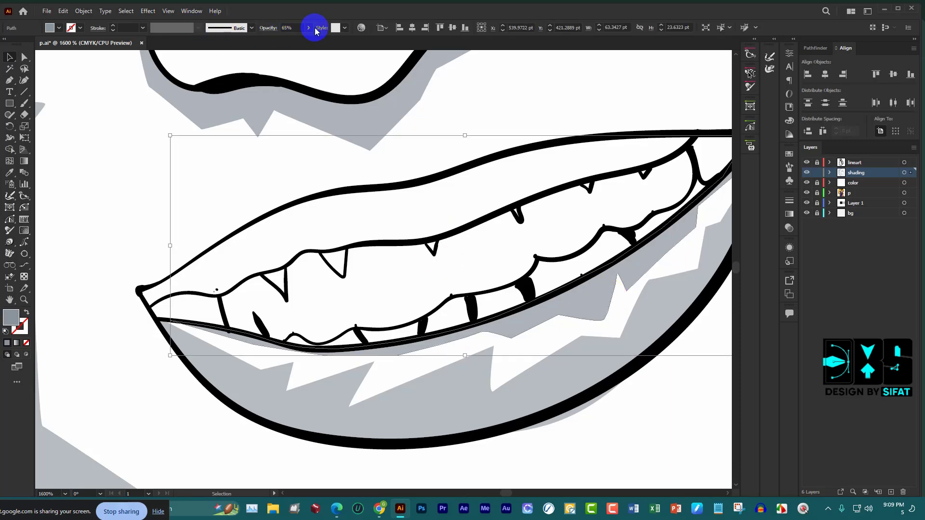
drag(300, 41, 301, 40)
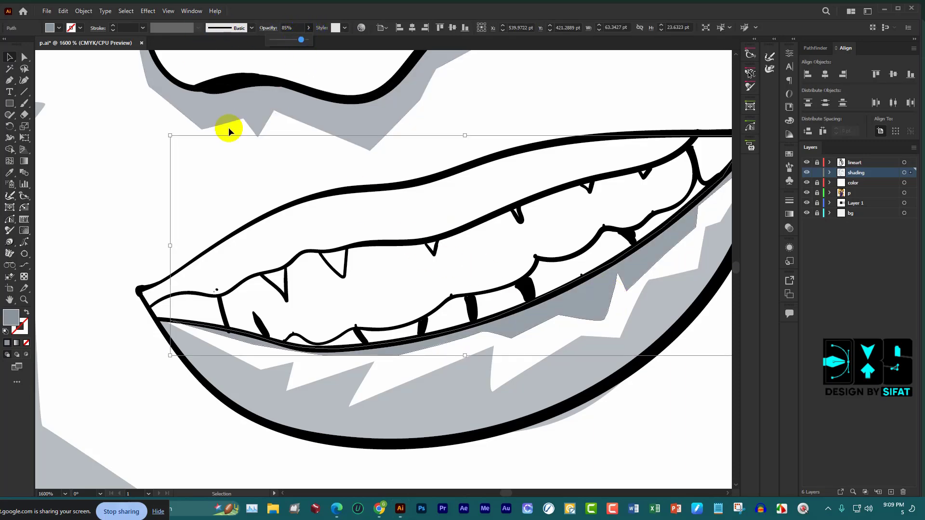
scroll(222, 217, down, 3)
scroll(320, 228, down, 3)
click(657, 216)
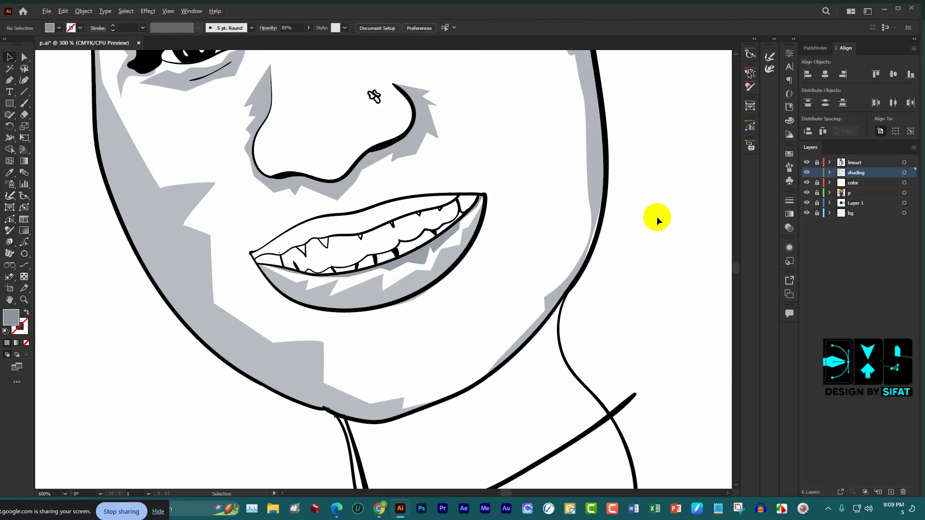
scroll(534, 226, up, 2)
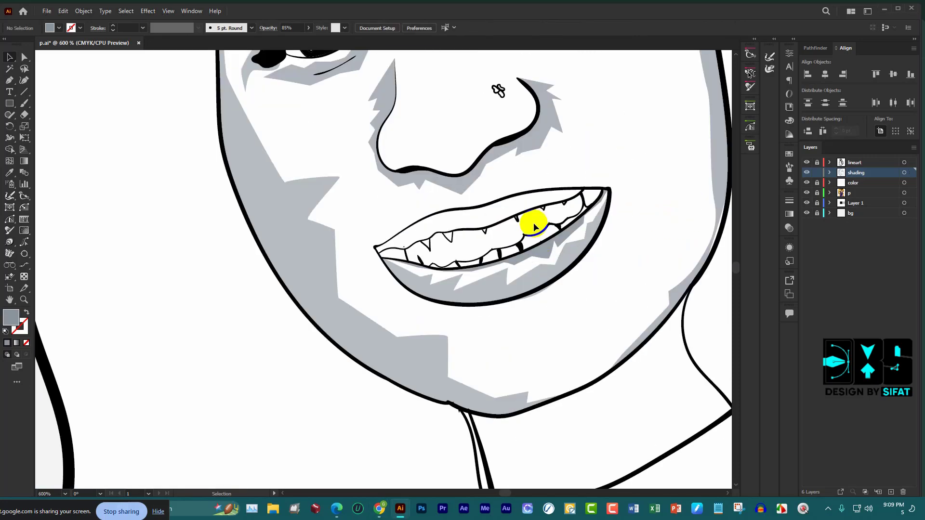
scroll(463, 221, up, 5)
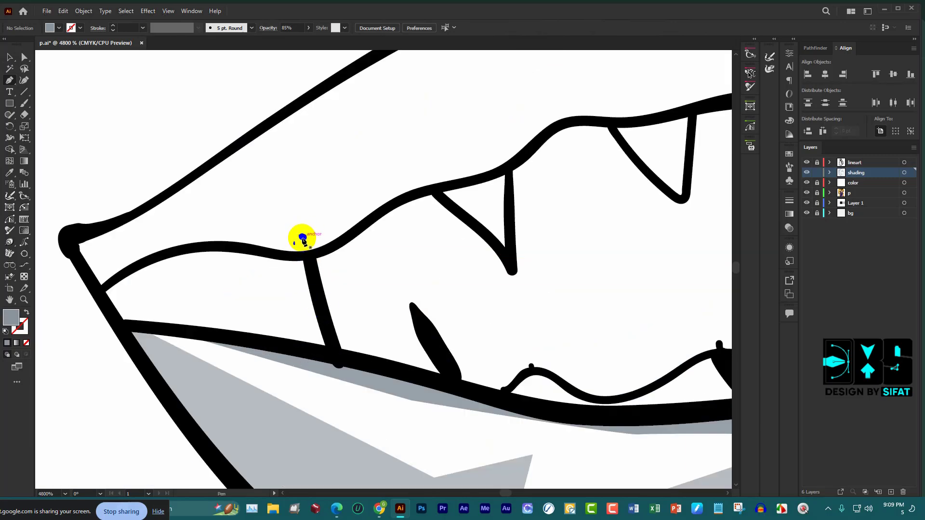
Trace a zigzag shading edge along the upper lip from the mouth corner to its right end
scroll(302, 240, down, 3)
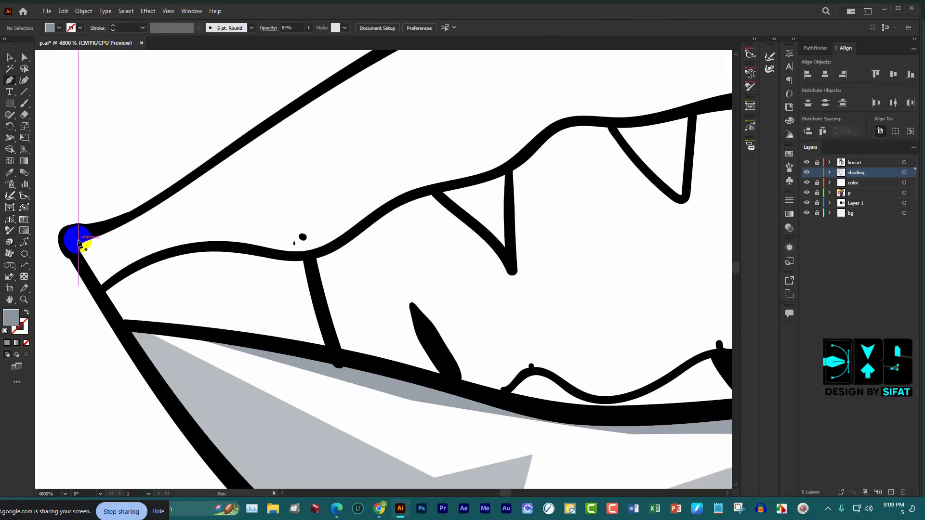
click(210, 238)
scroll(226, 231, down, 3)
click(241, 201)
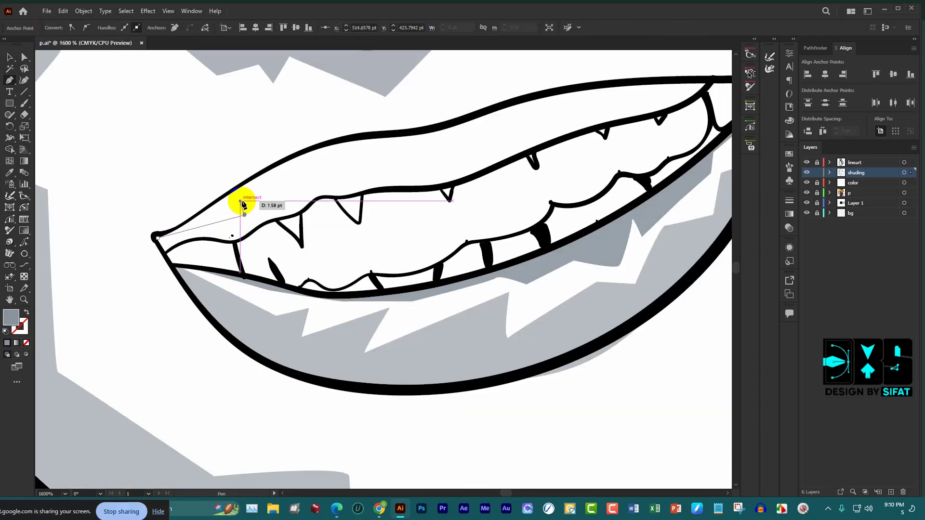
click(294, 186)
click(287, 179)
drag(350, 179, 396, 159)
scroll(393, 165, down, 2)
scroll(424, 155, up, 2)
click(444, 151)
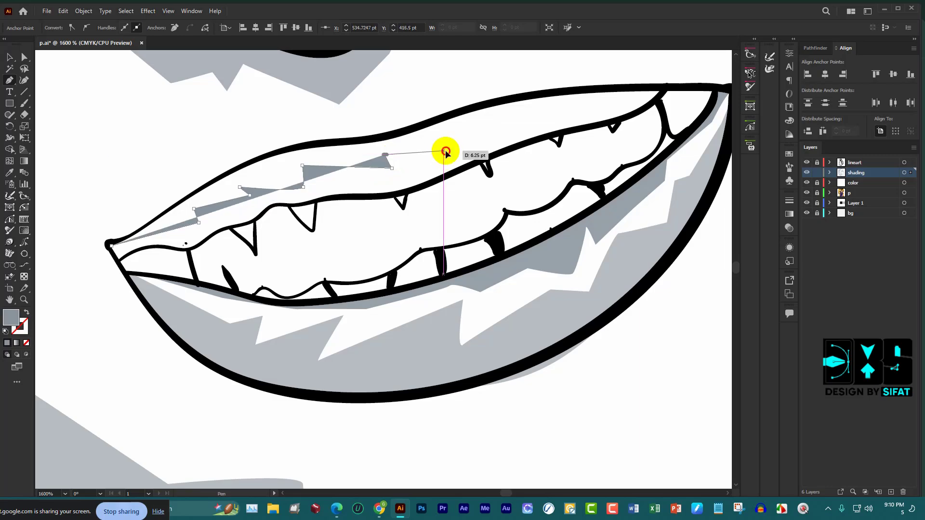
scroll(463, 134, down, 2)
scroll(533, 120, up, 2)
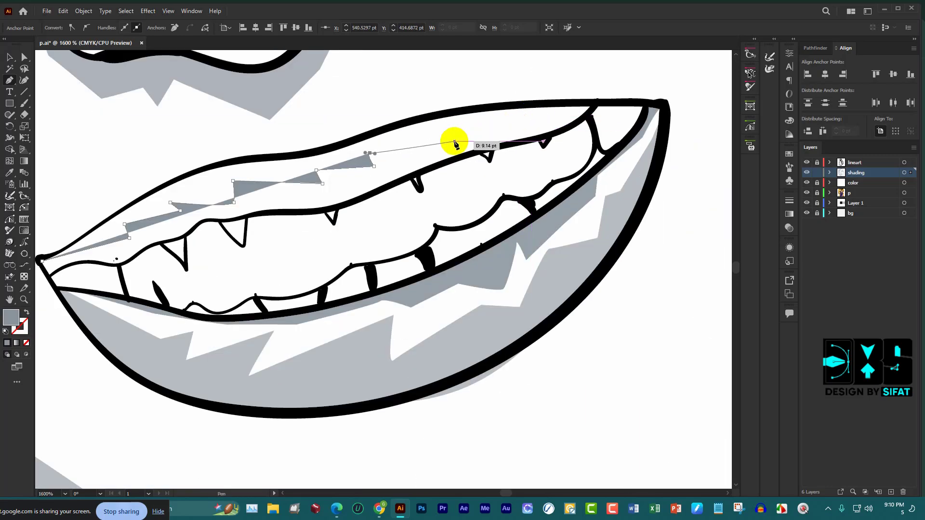
click(432, 150)
click(437, 128)
click(503, 128)
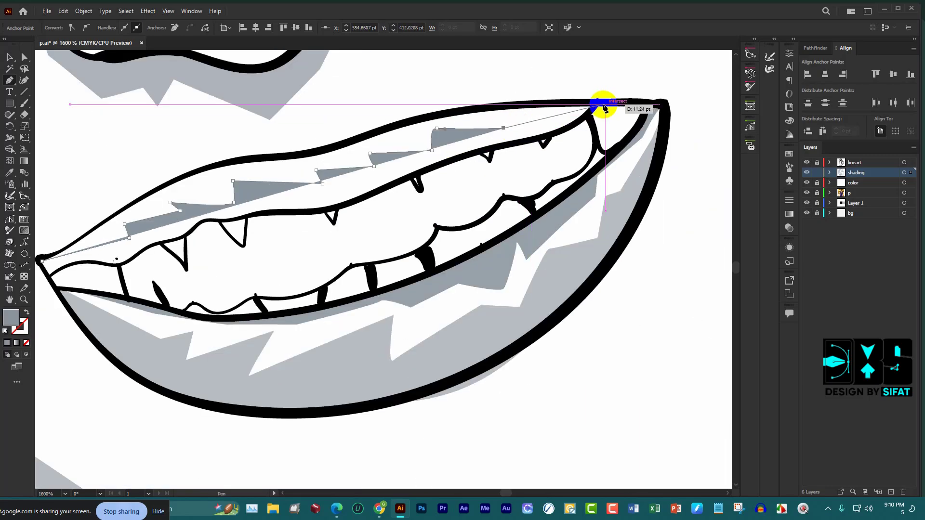
scroll(597, 99, up, 3)
click(593, 94)
Curve the shape's edge back along the lip outline and close it at the start point
scroll(640, 99, down, 2)
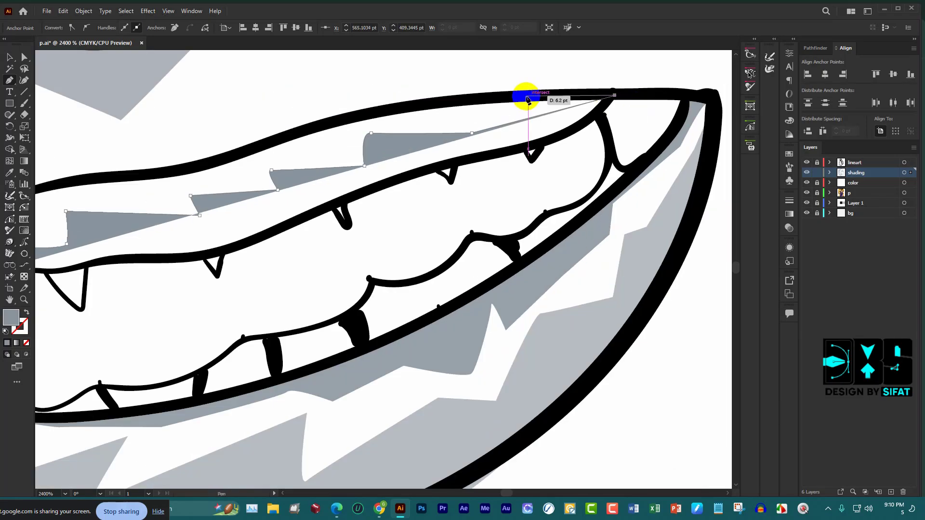
click(498, 92)
click(405, 107)
click(312, 123)
scroll(419, 136, down, 2)
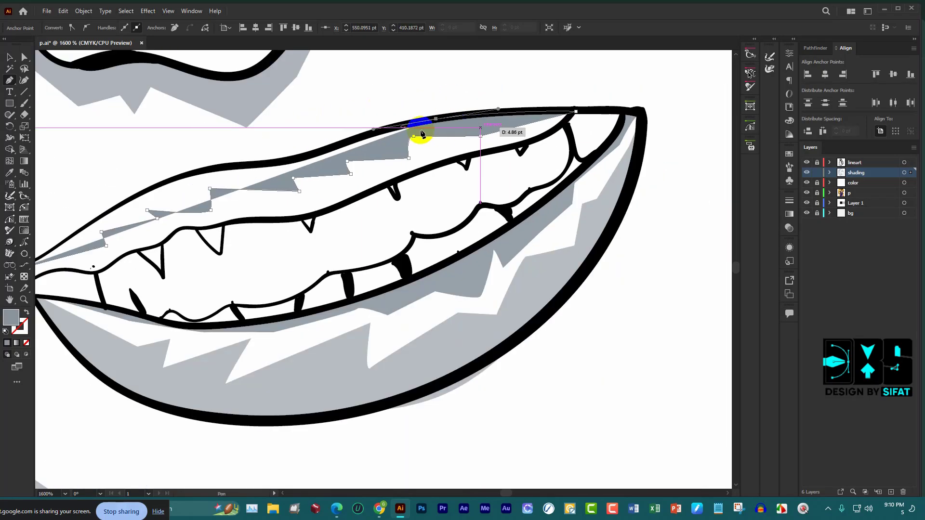
scroll(337, 136, up, 2)
drag(247, 178, 213, 181)
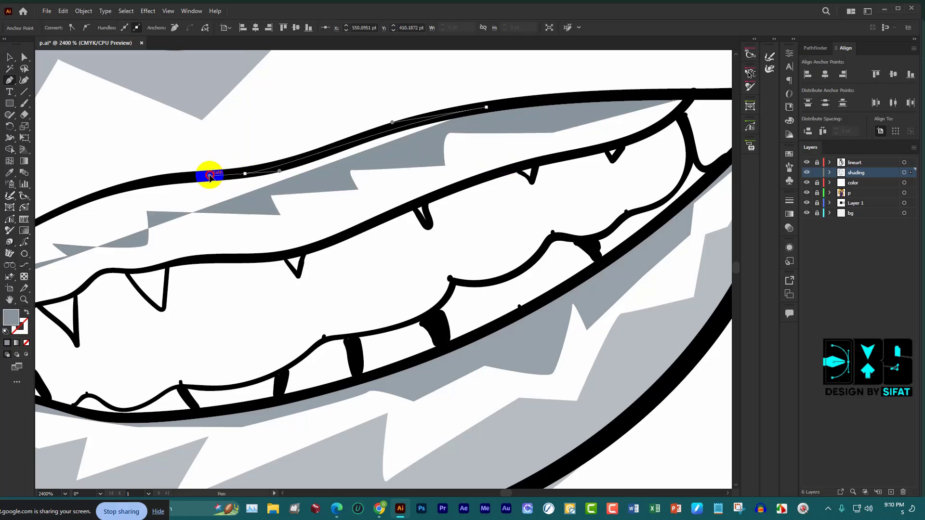
scroll(392, 166, down, 2)
scroll(180, 182, up, 3)
scroll(188, 205, up, 2)
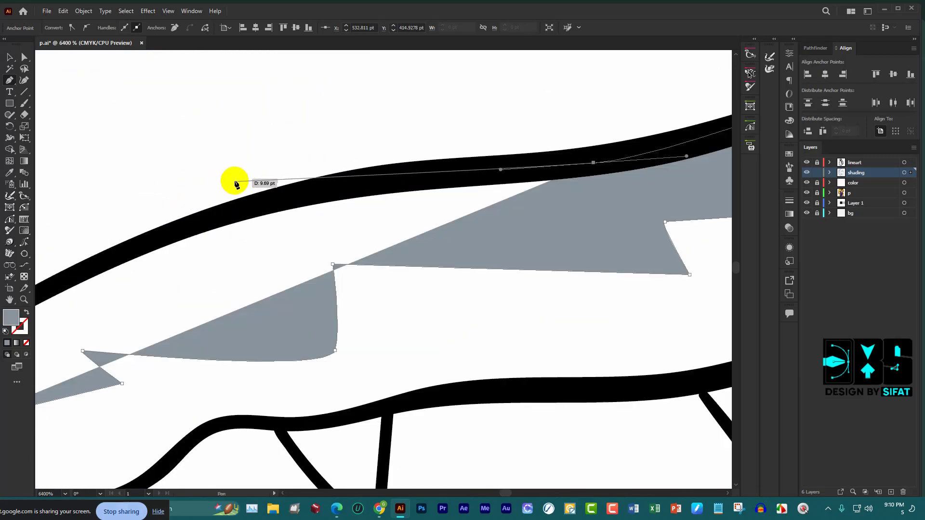
drag(215, 218, 85, 259)
scroll(183, 263, down, 2)
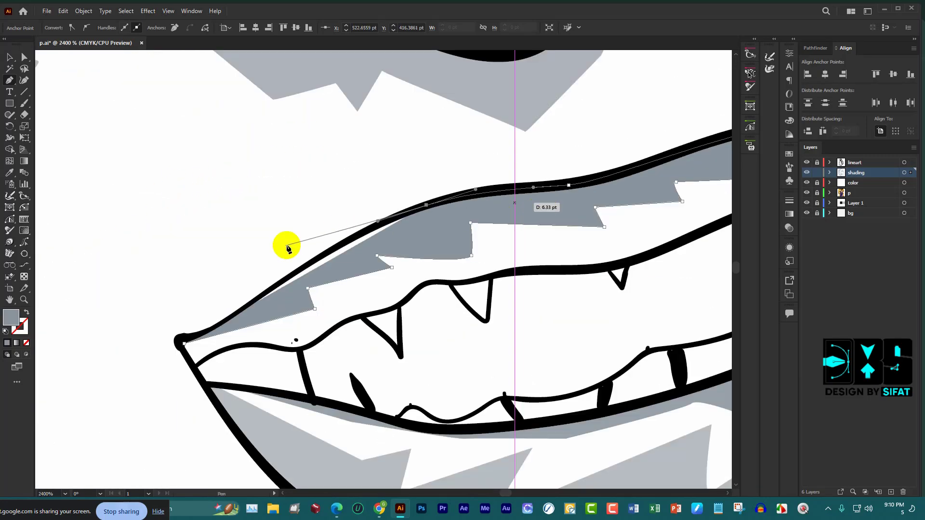
scroll(331, 258, up, 2)
drag(378, 227, 306, 268)
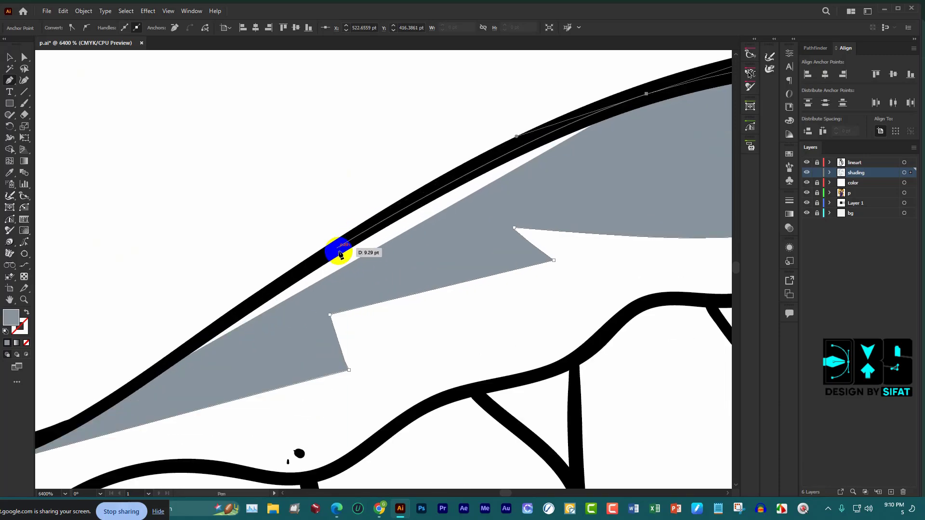
drag(270, 300, 267, 302)
drag(208, 340, 198, 355)
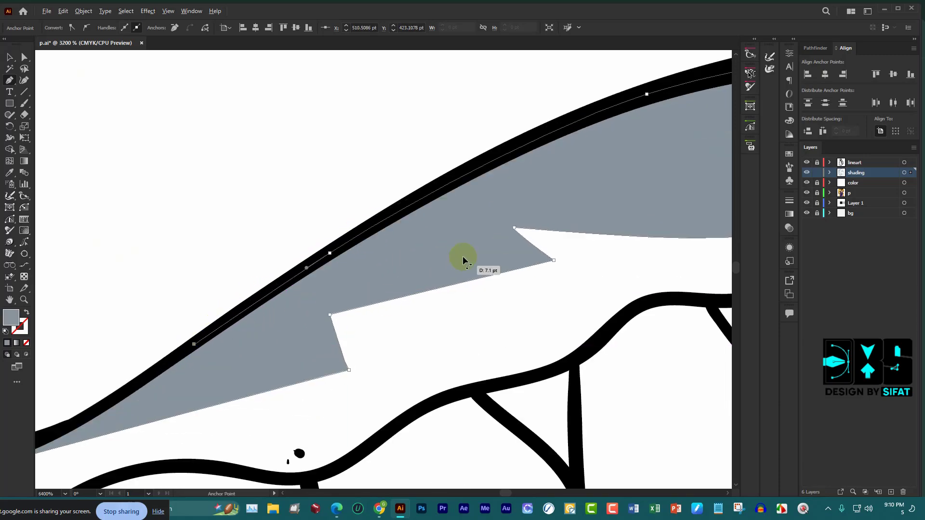
scroll(484, 269, down, 2)
scroll(306, 310, up, 2)
drag(287, 292, 202, 312)
Fill the new upper-lip shape with the light grey sampled from existing shading
scroll(202, 312, down, 4)
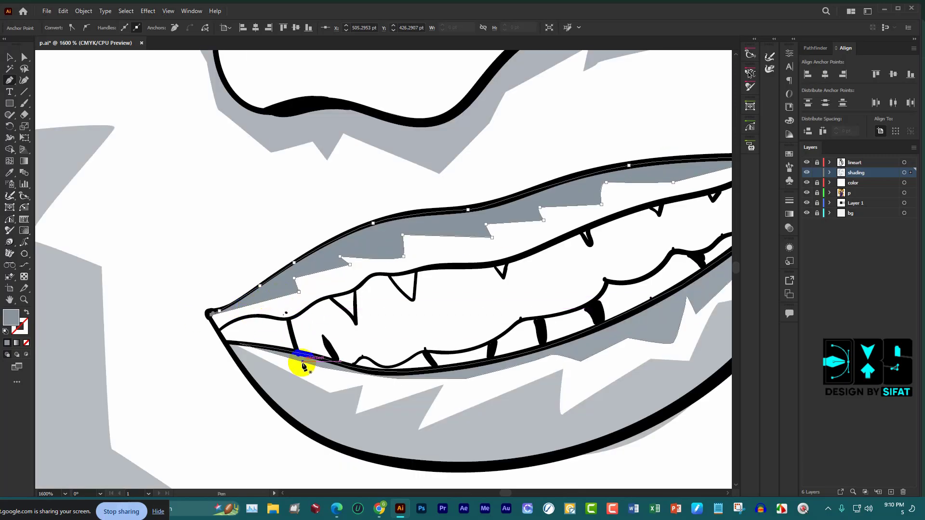
scroll(300, 368, down, 1)
scroll(385, 400, down, 1)
scroll(233, 301, up, 3)
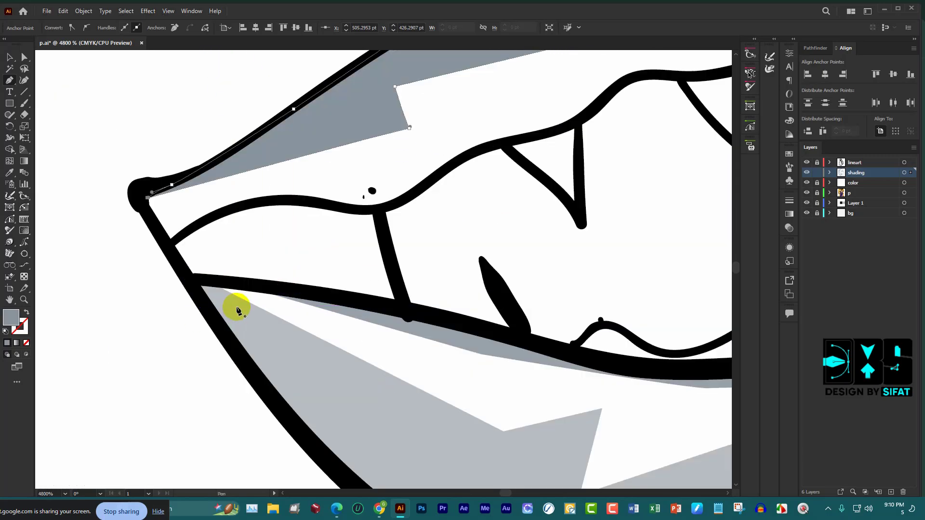
key(i)
click(260, 333)
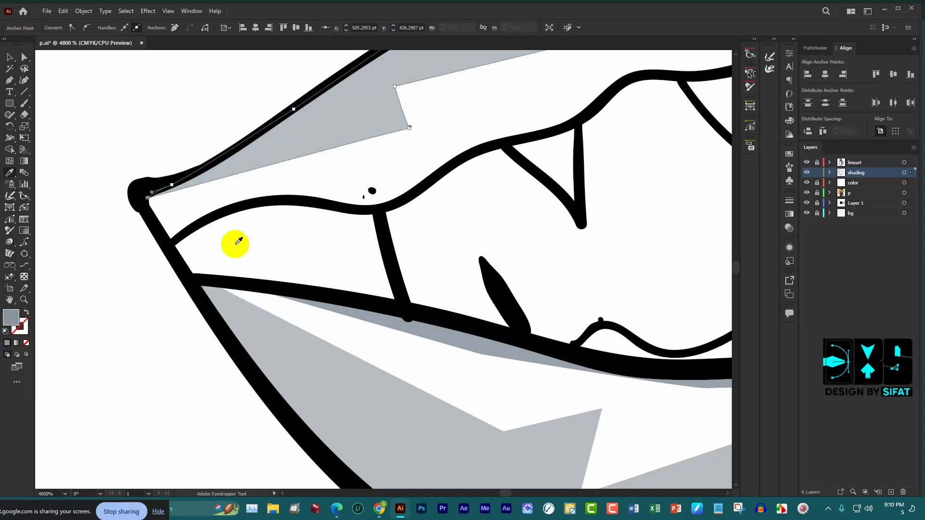
scroll(215, 233, down, 3)
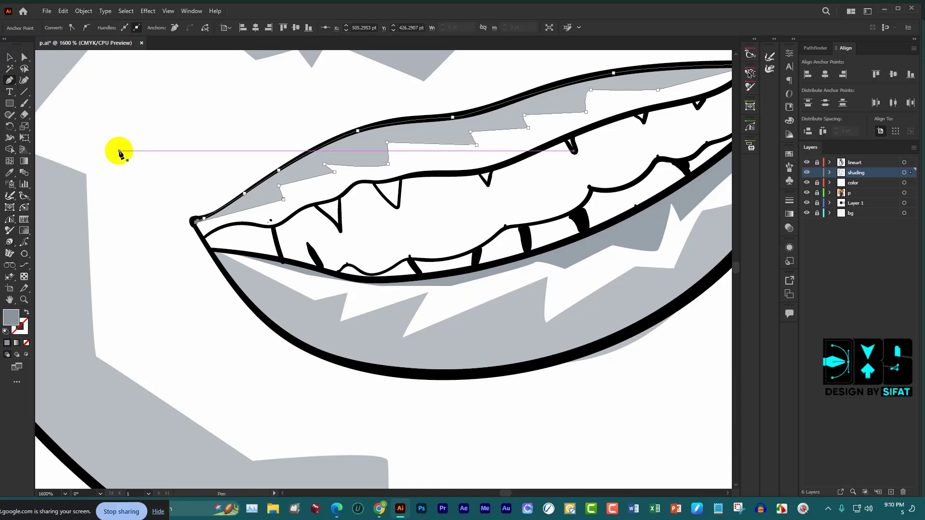
scroll(128, 155, down, 2)
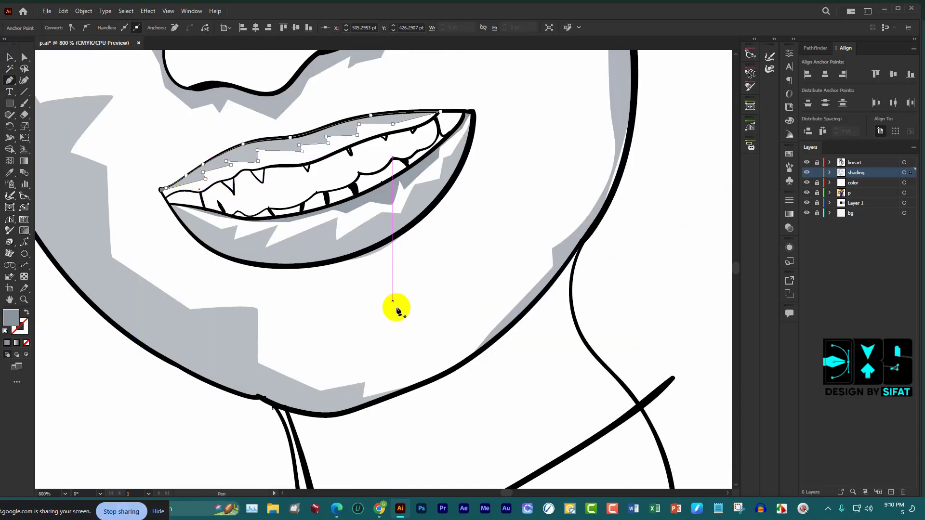
mouse_move(379, 509)
click(331, 466)
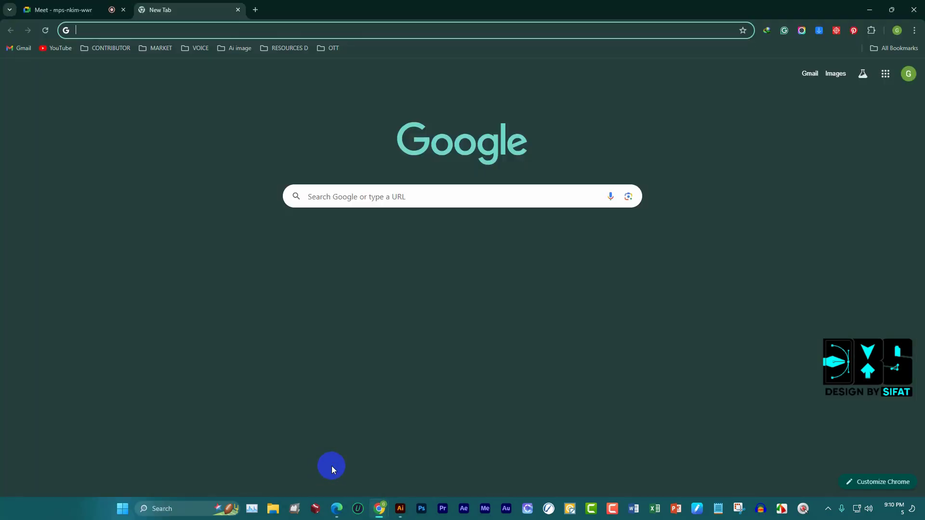
click(92, 12)
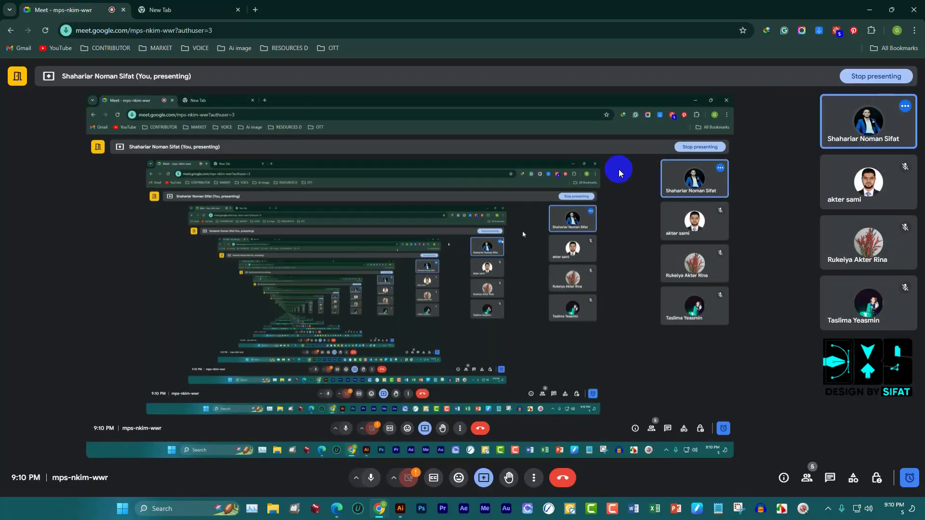
click(866, 9)
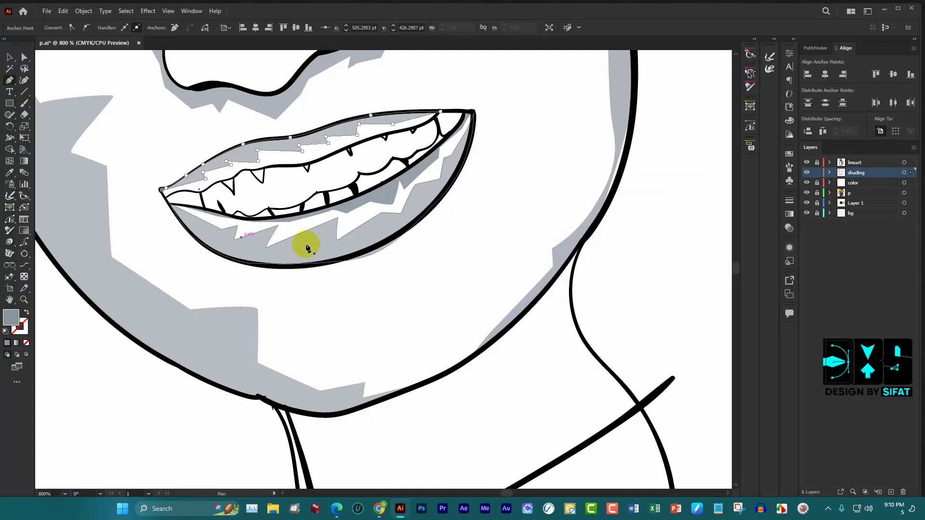
Trace a jagged shadow edge along the upper lip from the left to the right mouth corner
scroll(250, 234, up, 1)
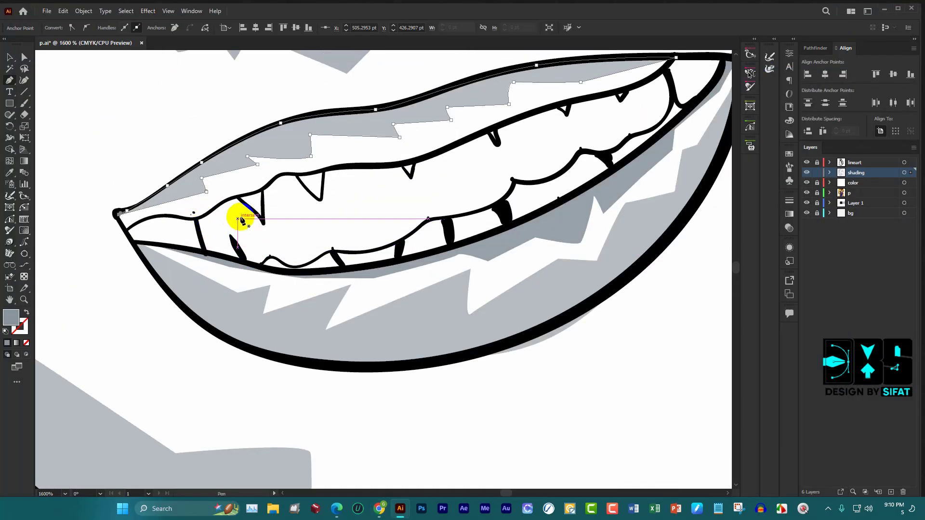
scroll(195, 215, up, 2)
click(58, 253)
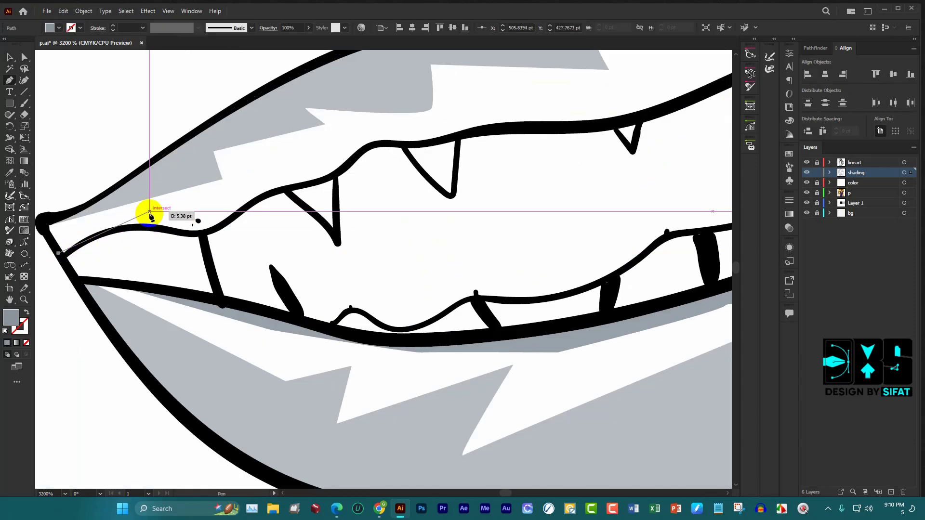
click(143, 205)
click(166, 218)
click(222, 196)
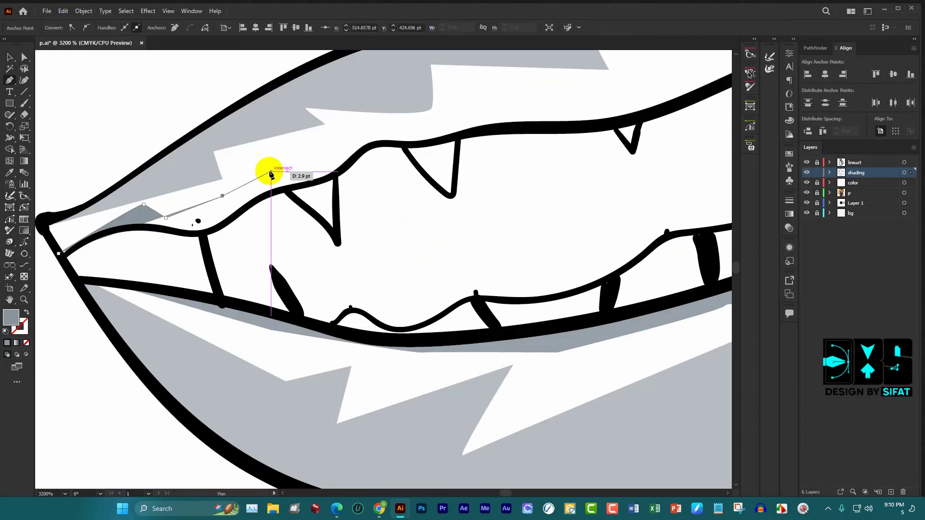
click(270, 172)
click(313, 163)
click(353, 133)
click(427, 128)
scroll(303, 169, down, 3)
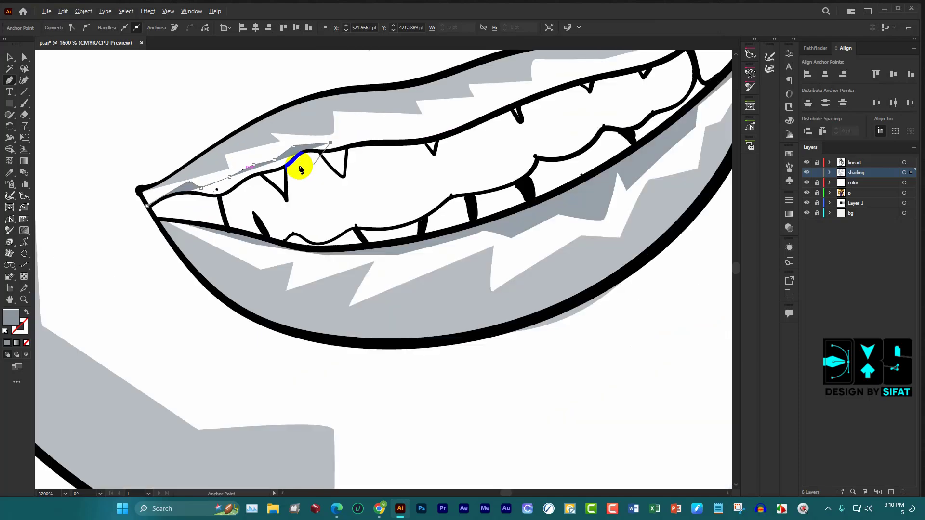
scroll(399, 123, up, 3)
click(357, 119)
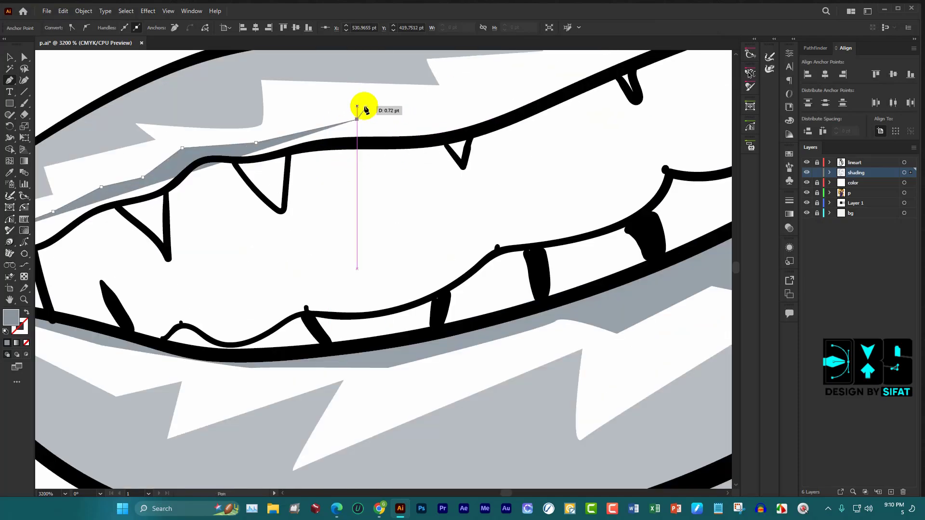
click(422, 119)
scroll(366, 121, down, 3)
scroll(440, 101, up, 2)
click(443, 93)
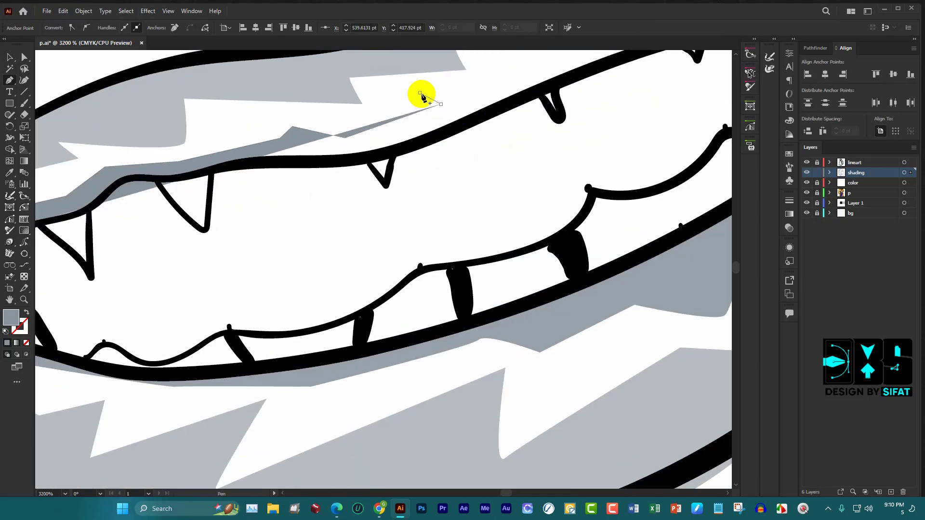
scroll(494, 99, up, 2)
click(467, 95)
scroll(443, 128, down, 3)
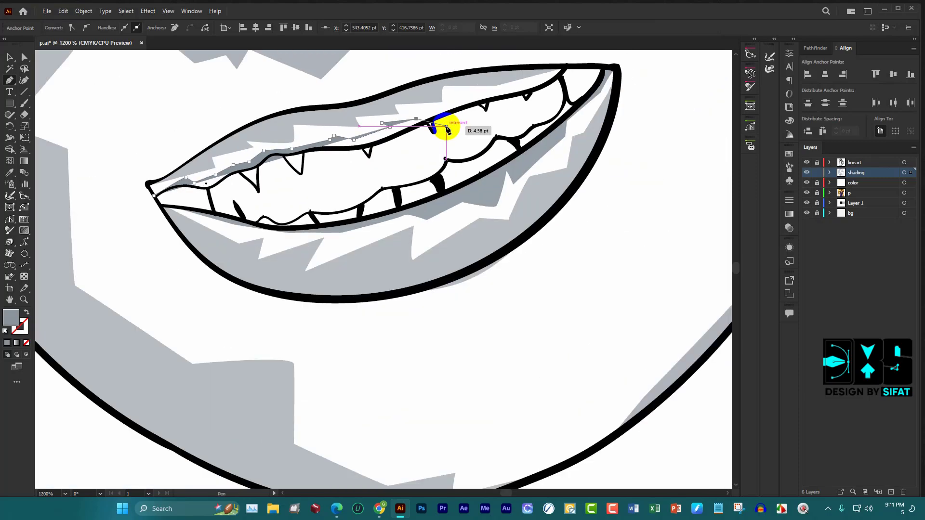
scroll(439, 115, up, 3)
click(414, 121)
click(476, 113)
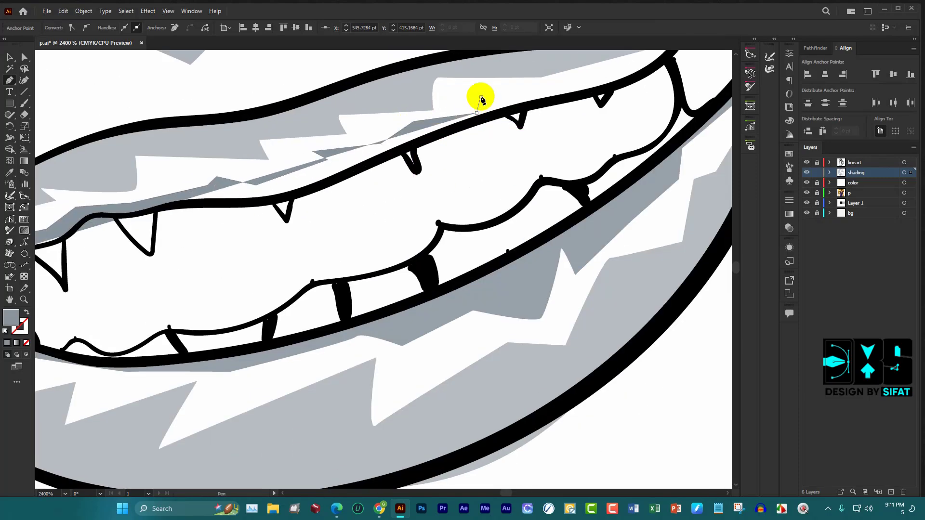
click(480, 96)
scroll(640, 62, up, 1)
scroll(675, 98, up, 1)
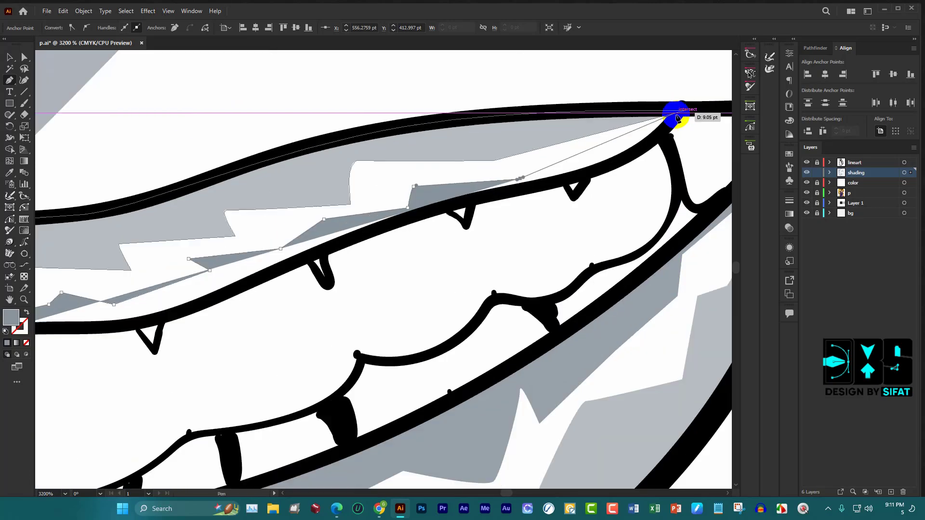
click(676, 112)
Curve the shadow's lower edge back leftward along the upper teeth line
scroll(603, 172, up, 2)
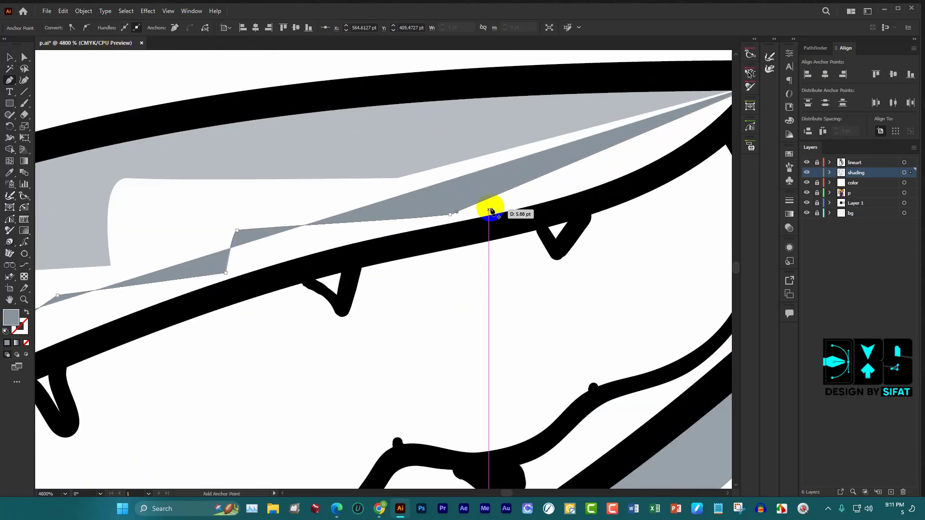
scroll(530, 208, down, 1)
drag(571, 210, 507, 236)
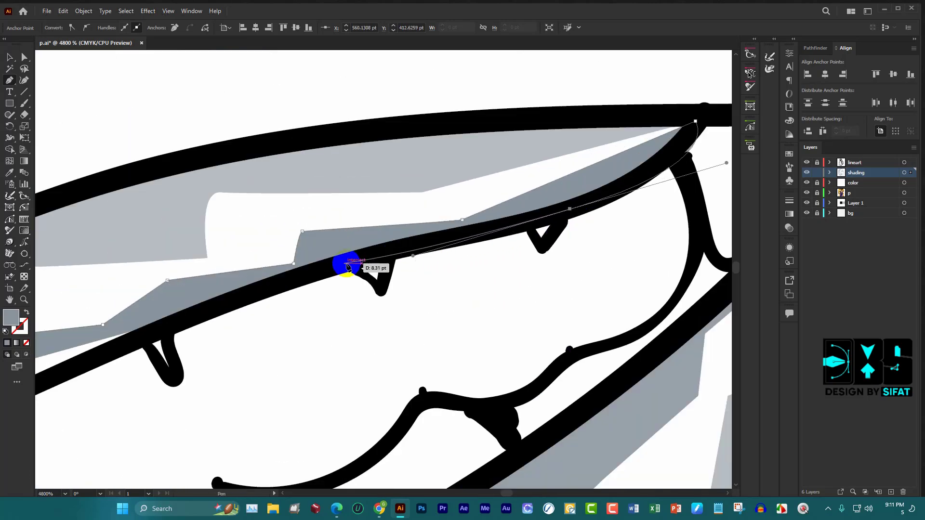
drag(422, 253, 176, 325)
scroll(445, 258, down, 2)
scroll(252, 316, up, 2)
drag(234, 264, 305, 279)
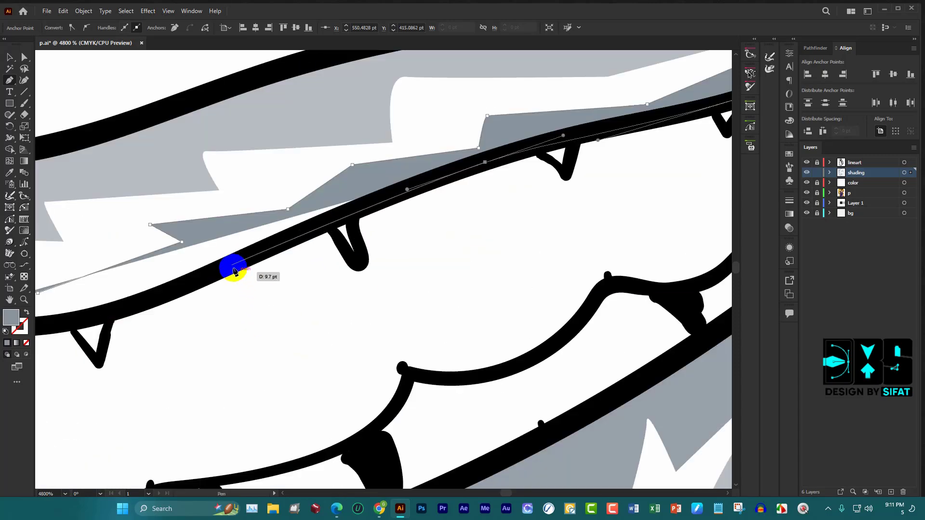
scroll(305, 279, down, 2)
scroll(346, 289, up, 2)
drag(542, 238, 630, 238)
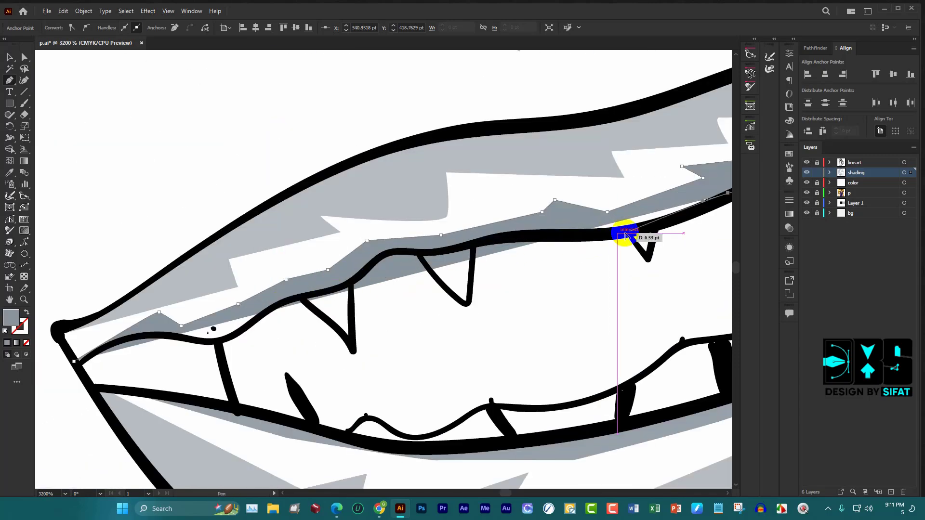
scroll(630, 238, up, 2)
drag(532, 233, 269, 254)
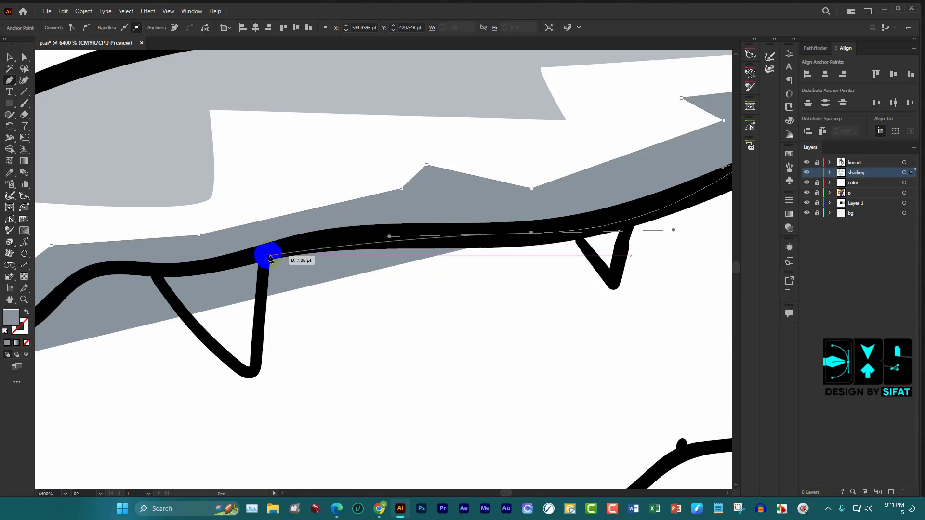
scroll(562, 239, down, 2)
scroll(340, 242, up, 4)
mouse_move(307, 214)
mouse_down()
mouse_move(246, 235)
mouse_move(671, 190)
mouse_up()
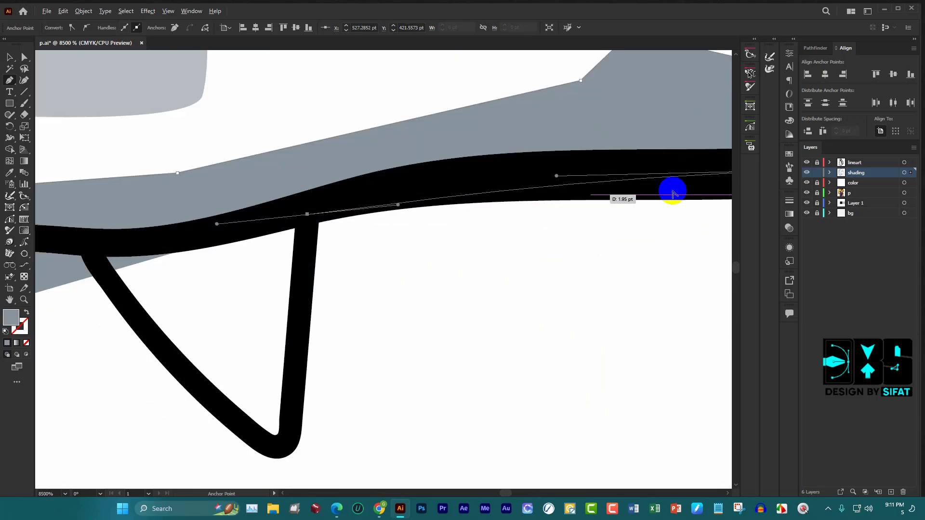
scroll(671, 190, down, 3)
drag(577, 204, 488, 227)
Continue the curved edge past the remaining teeth back to the left mouth corner
scroll(496, 219, up, 1)
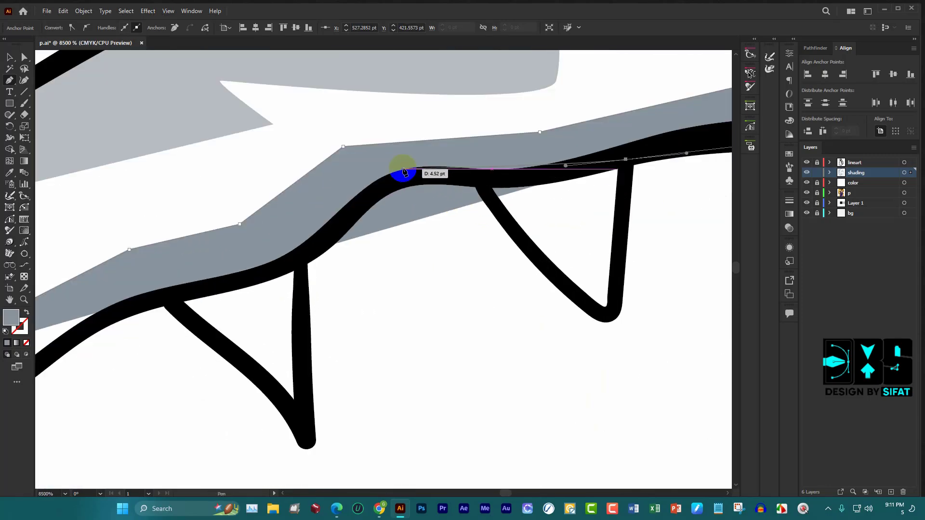
scroll(402, 178, down, 3)
drag(292, 262, 302, 260)
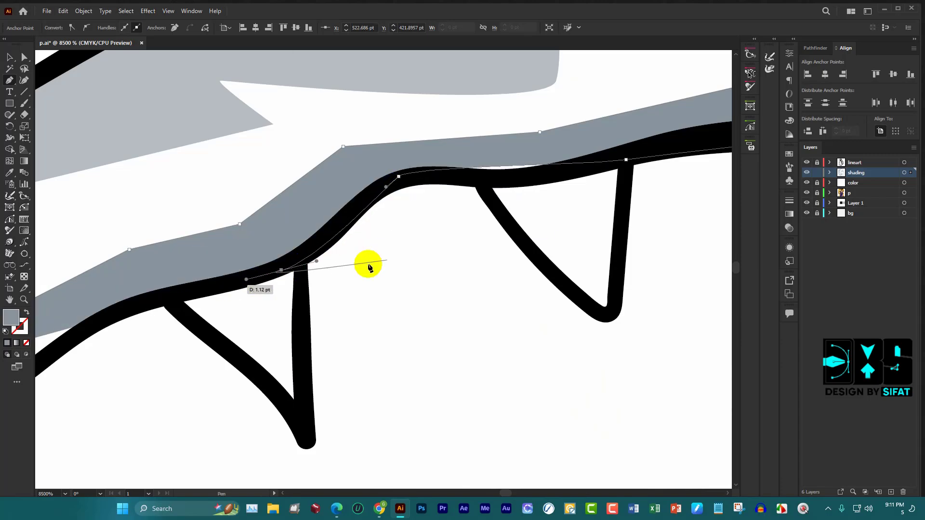
scroll(367, 264, up, 2)
scroll(300, 262, up, 2)
drag(250, 306, 217, 323)
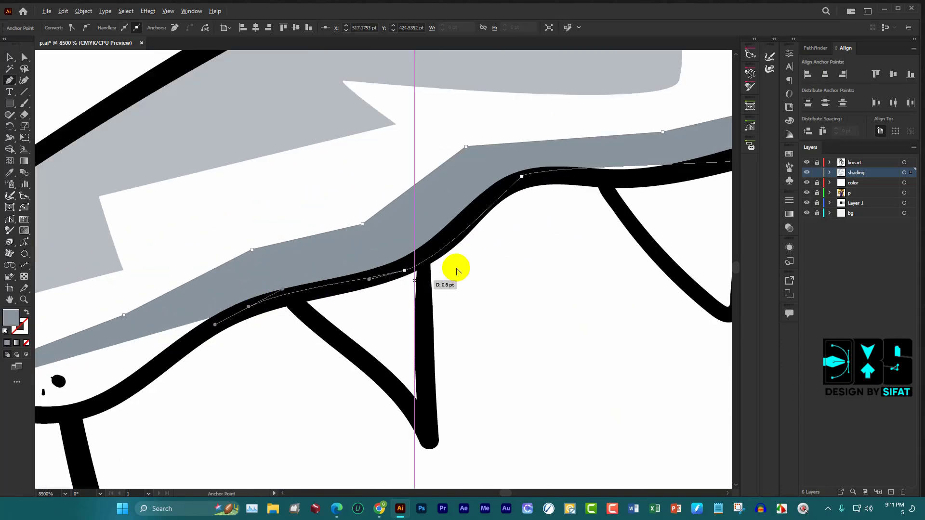
scroll(454, 264, down, 4)
scroll(295, 314, up, 2)
scroll(392, 310, up, 2)
drag(444, 313, 411, 320)
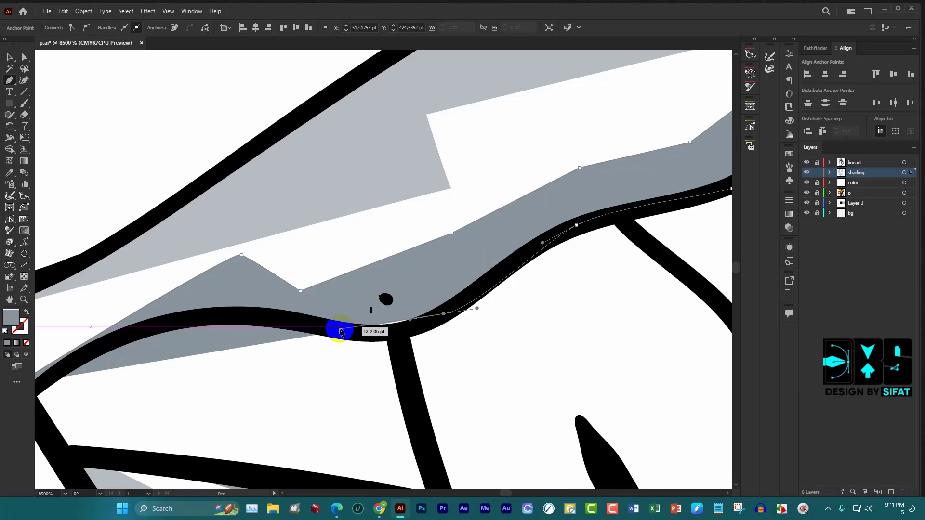
drag(340, 332, 415, 345)
drag(205, 316, 215, 311)
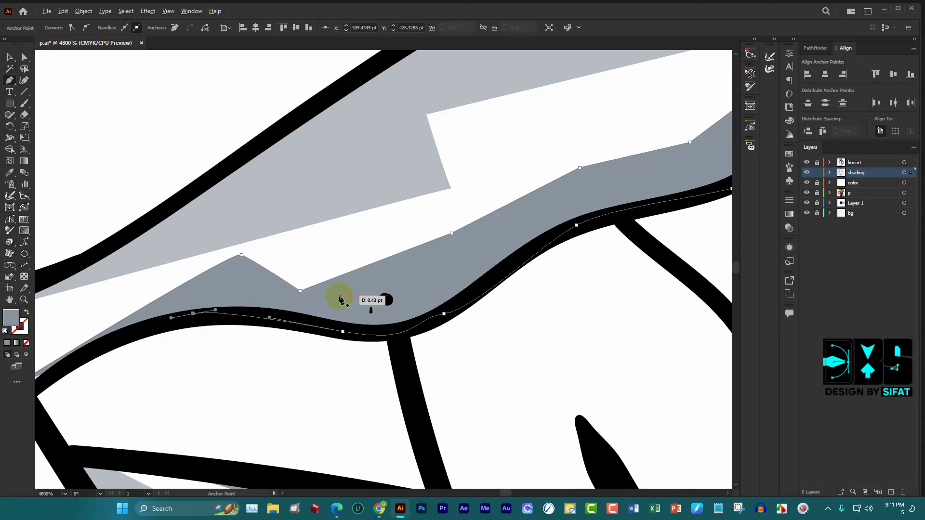
scroll(165, 331, down, 3)
scroll(165, 330, up, 4)
drag(144, 408, 129, 425)
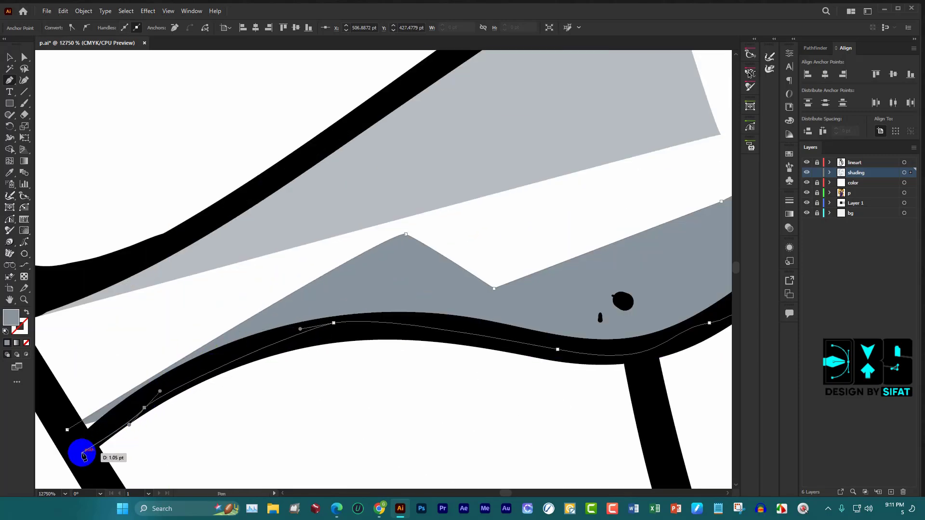
mouse_move(66, 429)
mouse_down()
mouse_move(71, 440)
mouse_move(68, 431)
mouse_up()
Fill the shadow strip with the grey sampled from the existing lip shading
scroll(295, 339, down, 3)
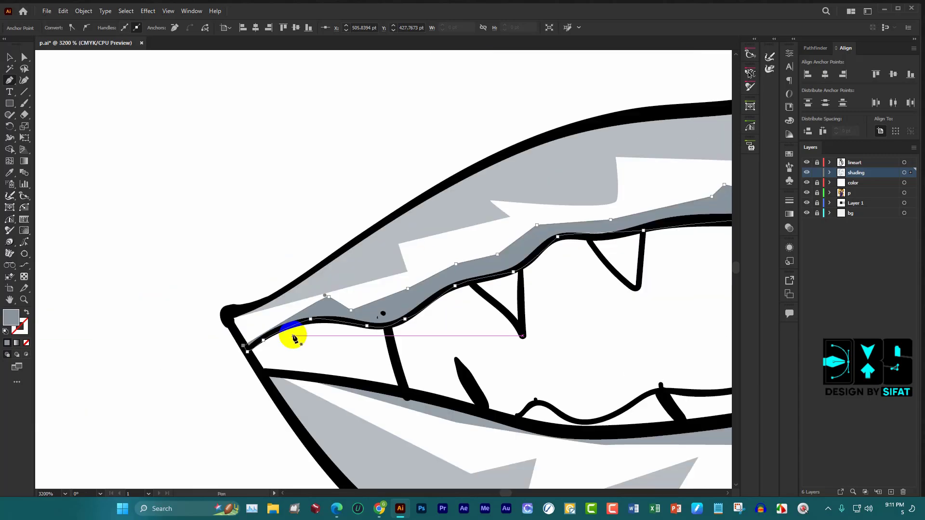
scroll(176, 331, down, 3)
key(i)
scroll(521, 342, up, 1)
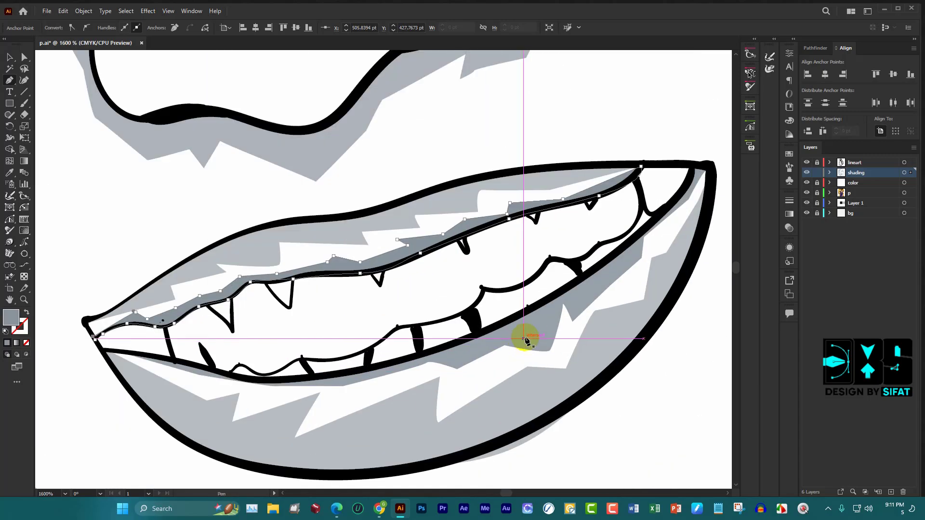
click(420, 324)
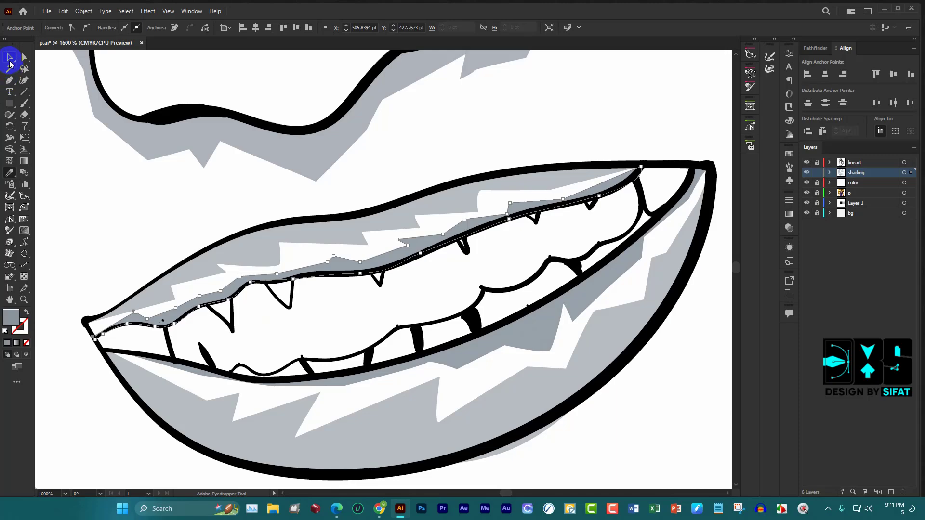
click(146, 195)
scroll(158, 198, down, 2)
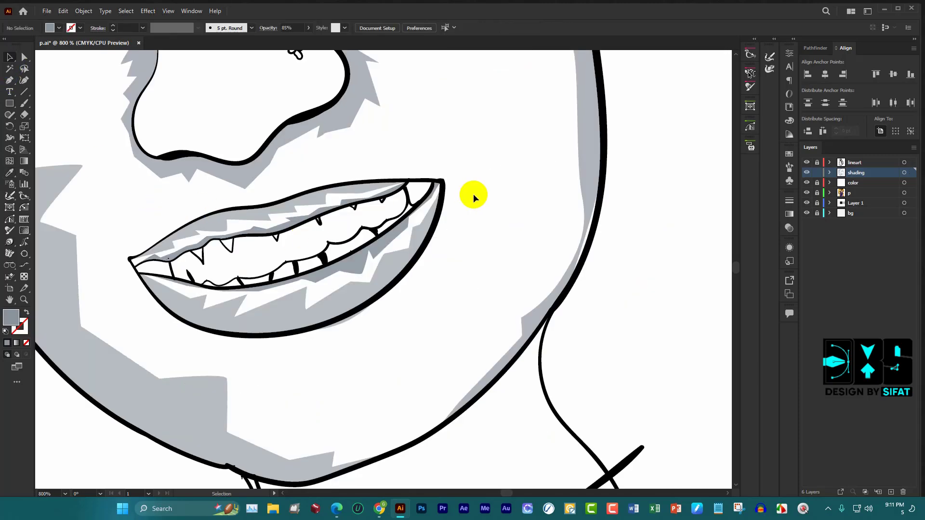
scroll(486, 192, down, 2)
scroll(487, 193, up, 1)
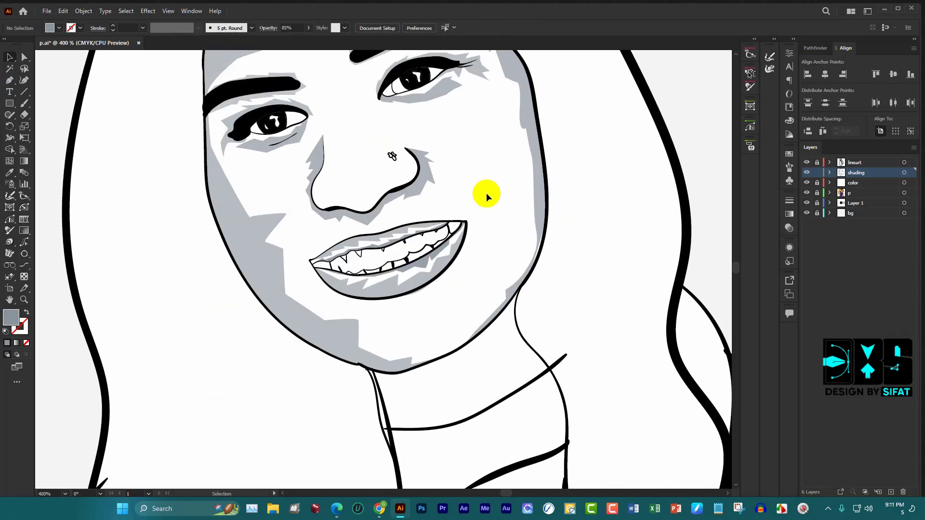
scroll(483, 192, down, 2)
scroll(481, 197, up, 1)
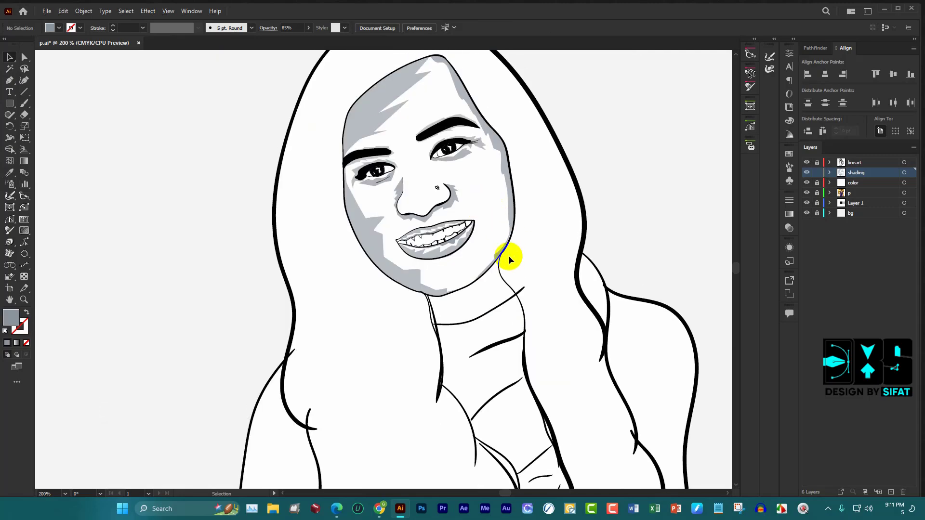
scroll(432, 242, up, 2)
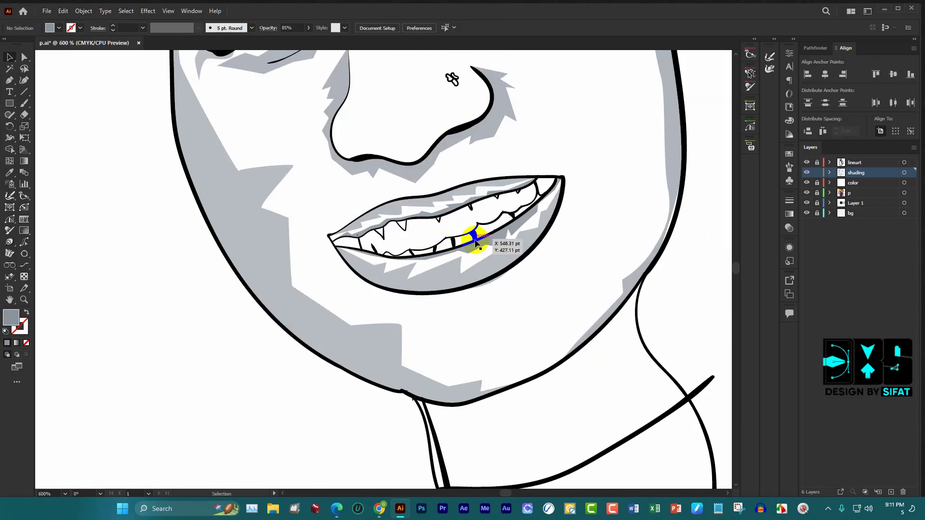
scroll(475, 241, up, 1)
scroll(611, 217, up, 3)
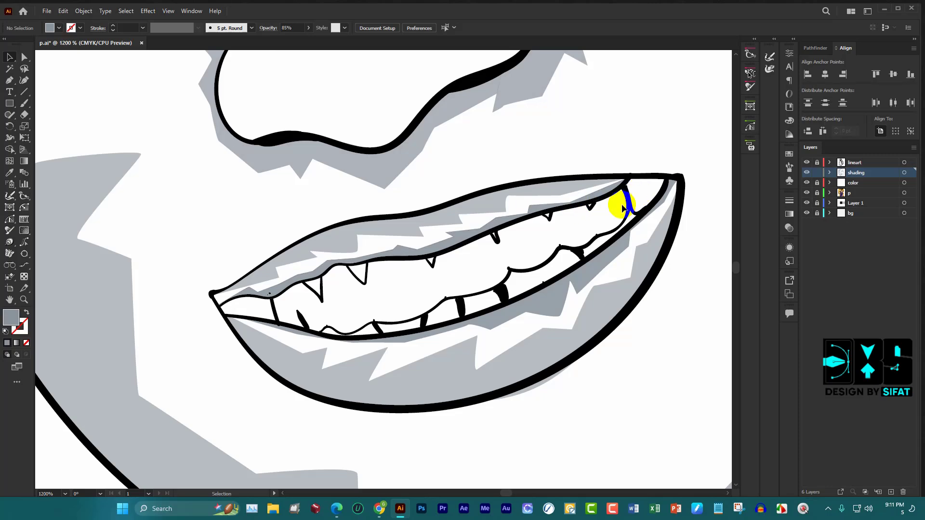
scroll(335, 279, up, 1)
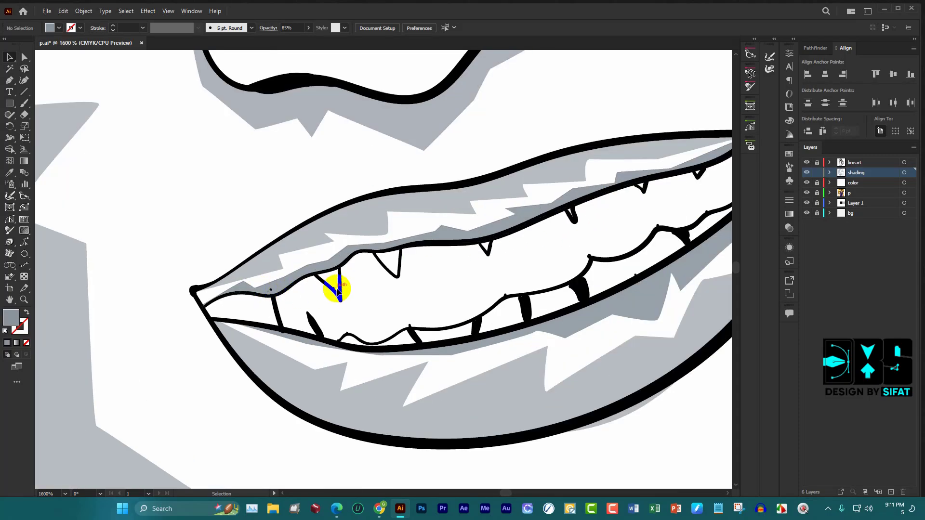
scroll(284, 285, down, 1)
scroll(319, 293, up, 2)
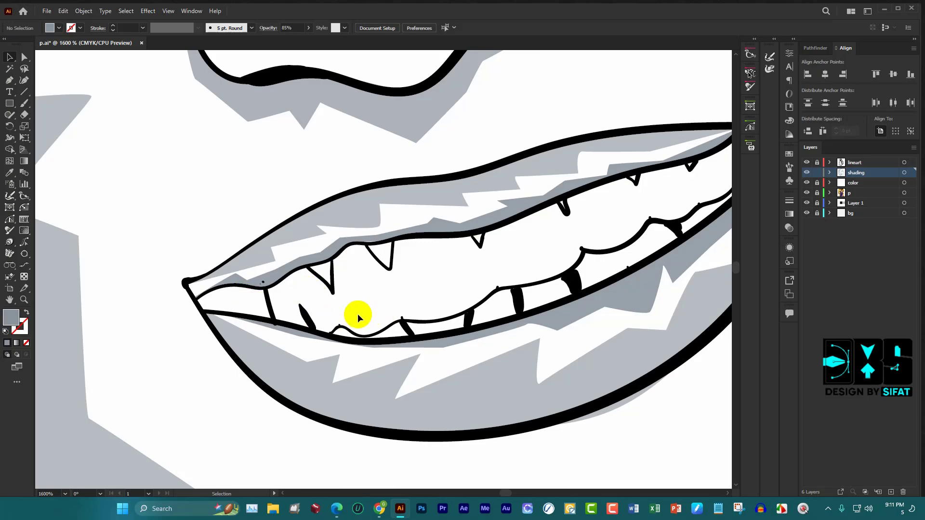
key(i)
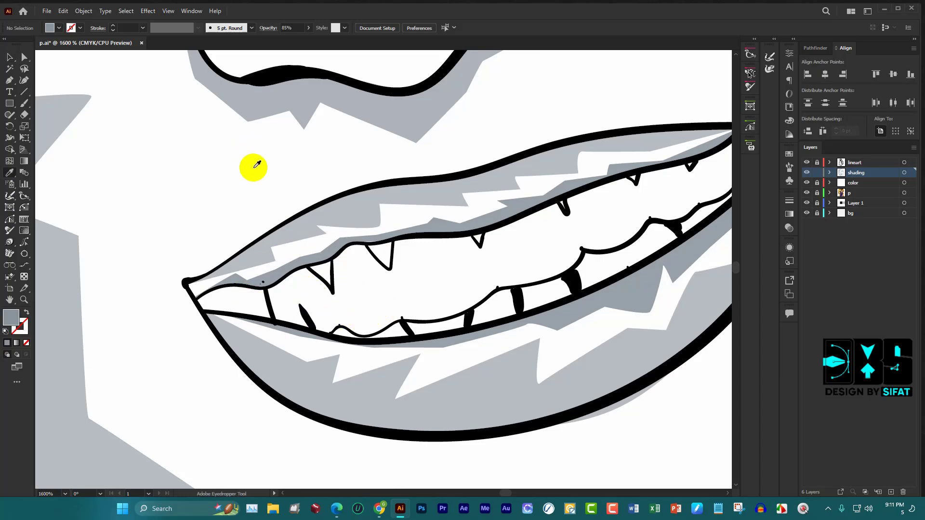
scroll(303, 303, up, 3)
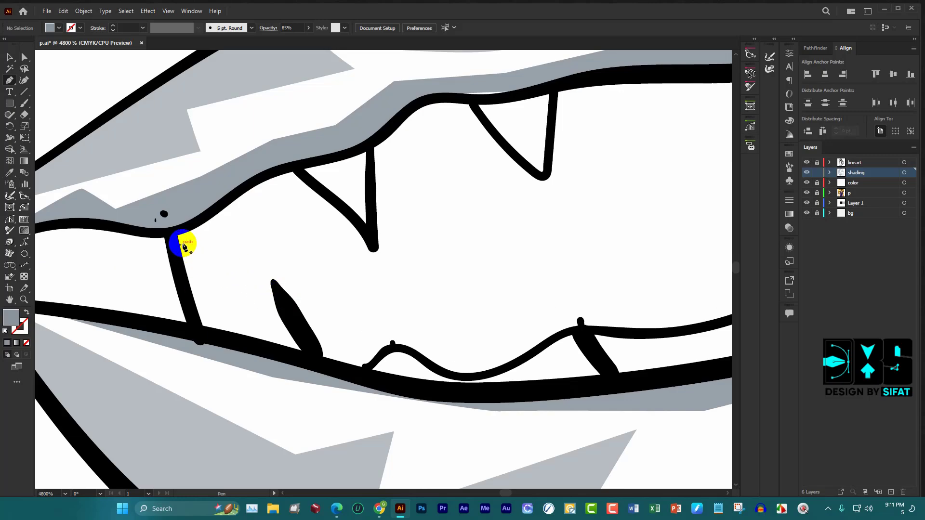
Start the grey teeth shading path with a zigzag of points across the upper tooth tips
click(168, 235)
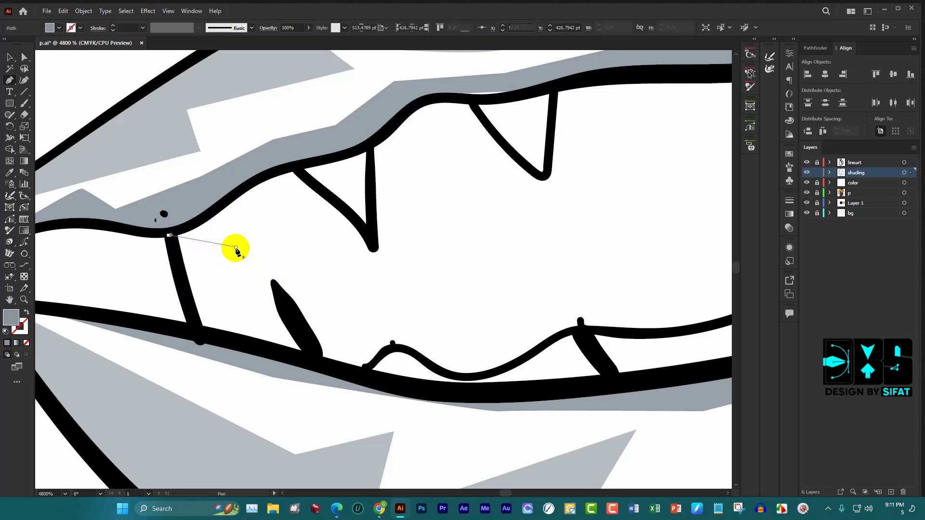
click(236, 248)
click(267, 228)
click(374, 286)
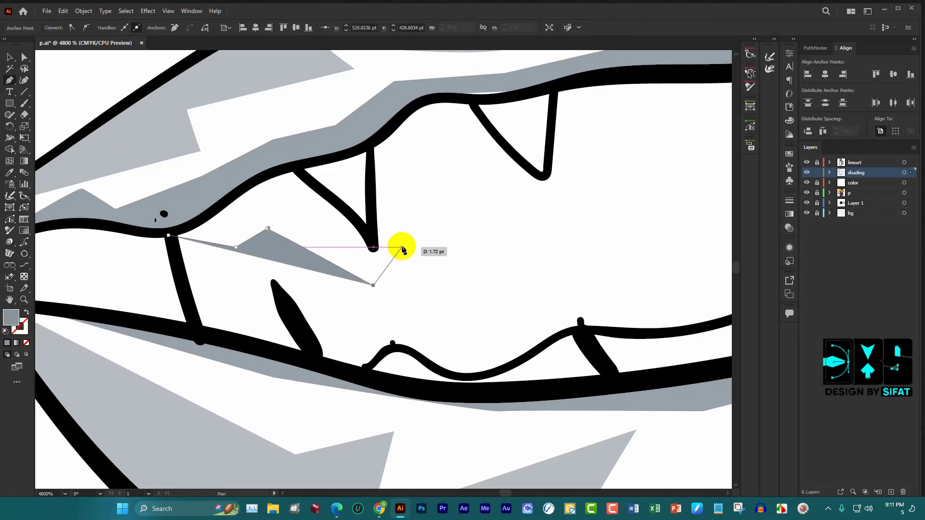
click(402, 247)
click(428, 169)
click(504, 251)
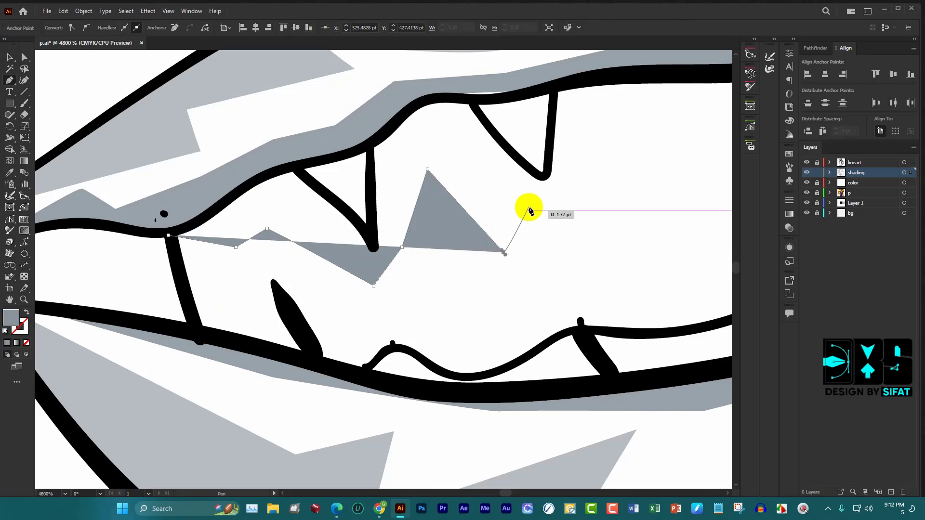
click(528, 203)
scroll(526, 199, down, 2)
click(520, 185)
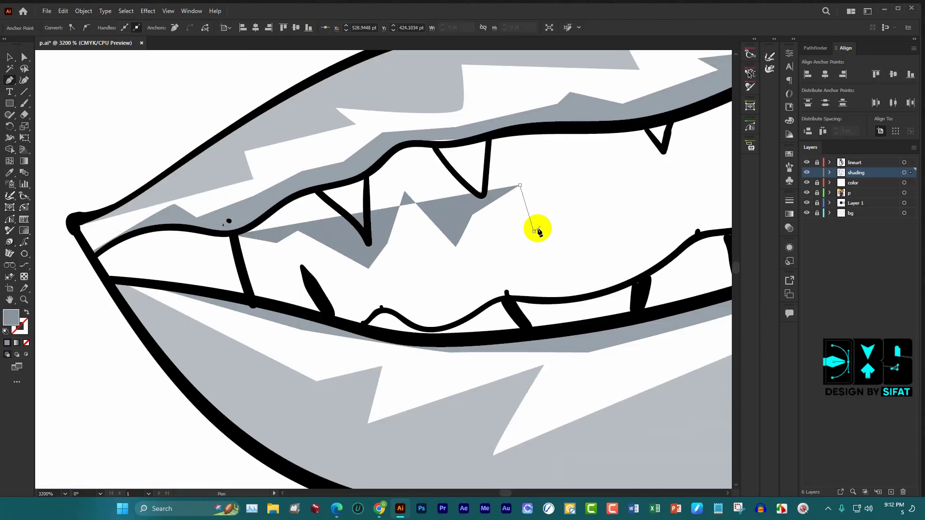
click(534, 231)
click(574, 167)
click(603, 196)
scroll(471, 262, down, 3)
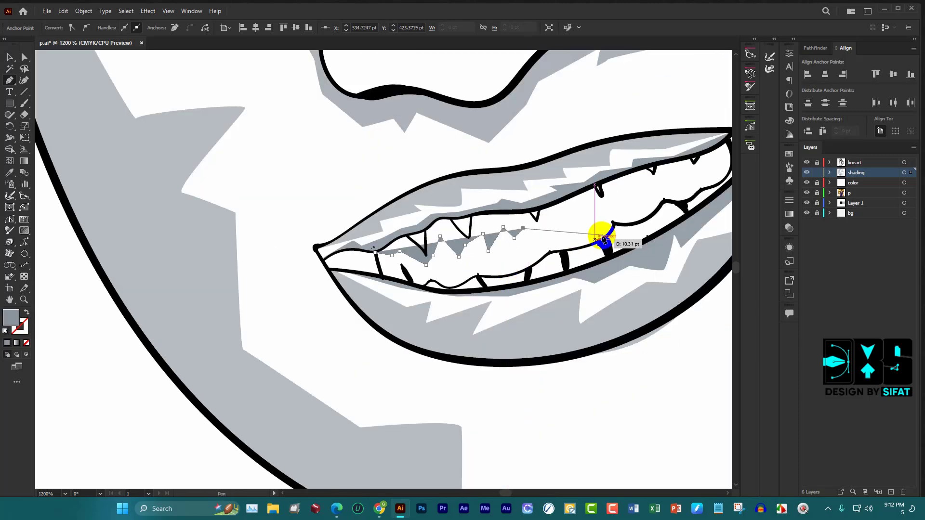
scroll(599, 232, up, 2)
Remove the misplaced end points and resume the shading with curved points along its lower edge
key(BackSpace)
key(BackSpace)
key(BackSpace)
key(BackSpace)
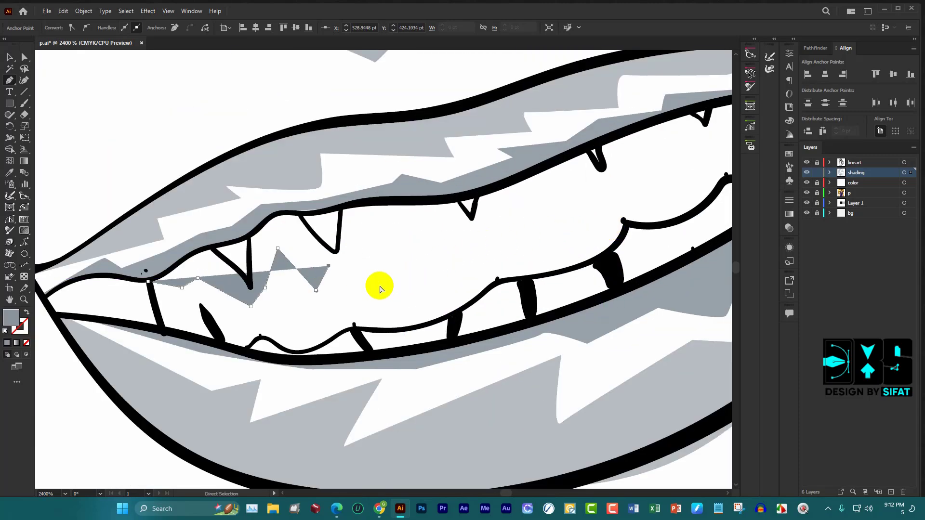
key(BackSpace)
key(BackSpace)
key(BackSpace)
key(BackSpace)
key(BackSpace)
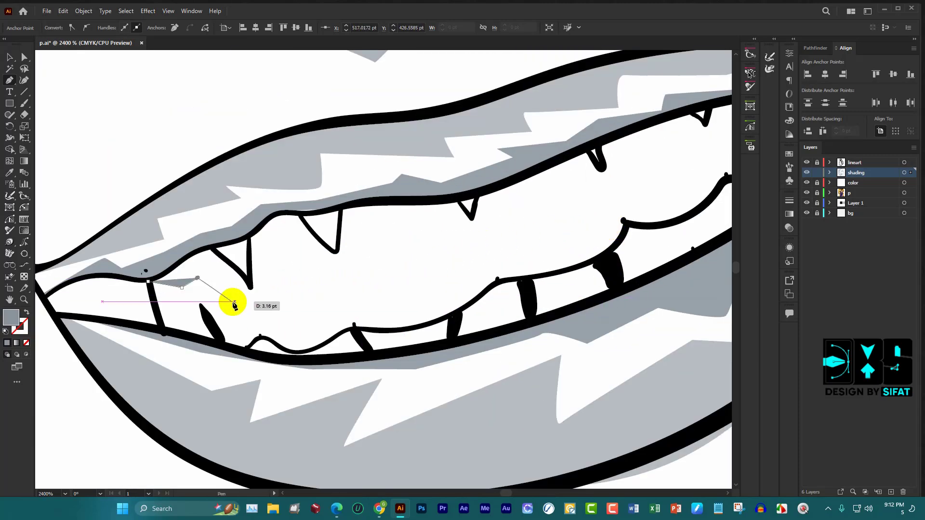
scroll(204, 299, up, 1)
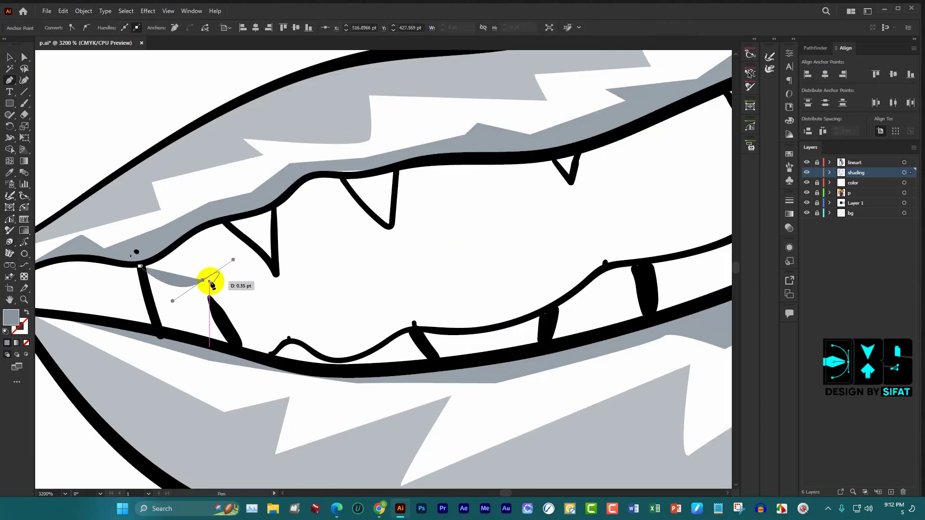
click(203, 280)
drag(321, 278, 322, 276)
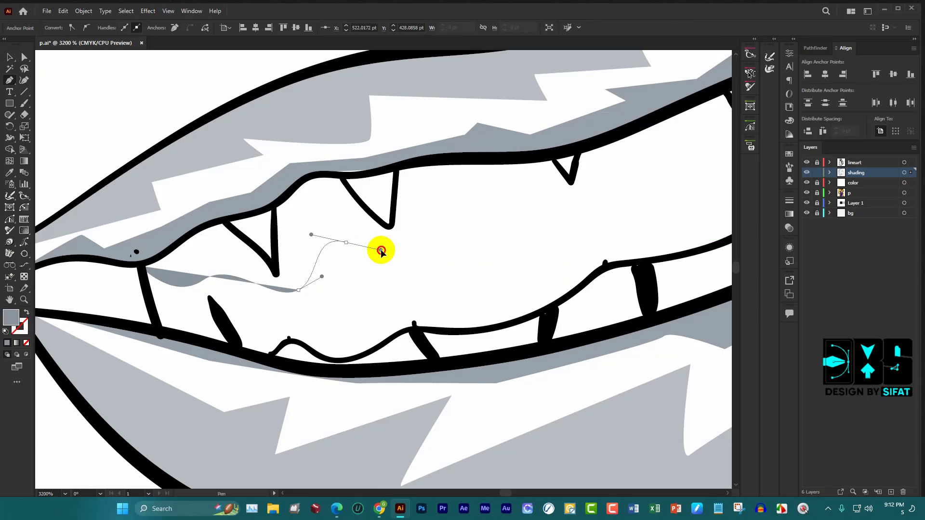
key(ctrl+z)
drag(380, 251, 445, 258)
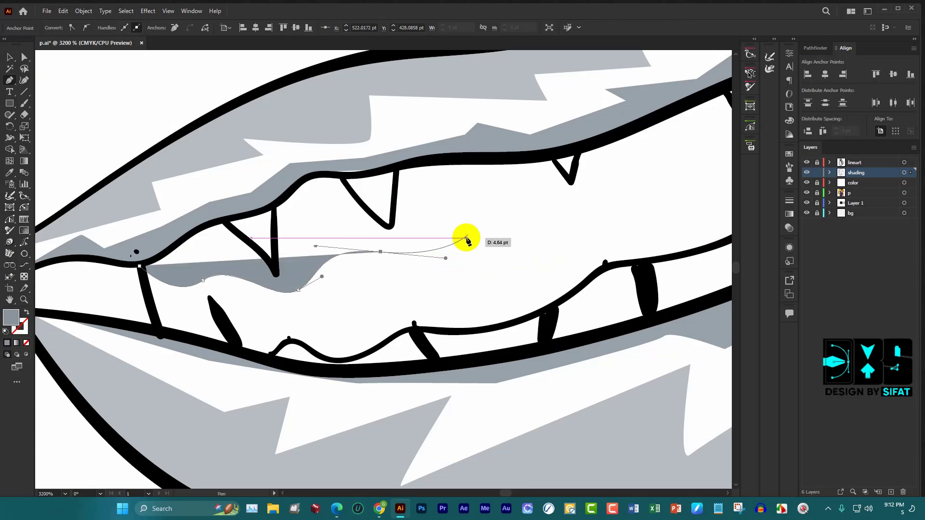
drag(481, 215, 557, 213)
Extend the shading's smooth curved edge rightward and bring it up to the upper lip line
scroll(554, 227, down, 3)
scroll(515, 249, up, 2)
scroll(514, 247, up, 2)
scroll(337, 238, down, 2)
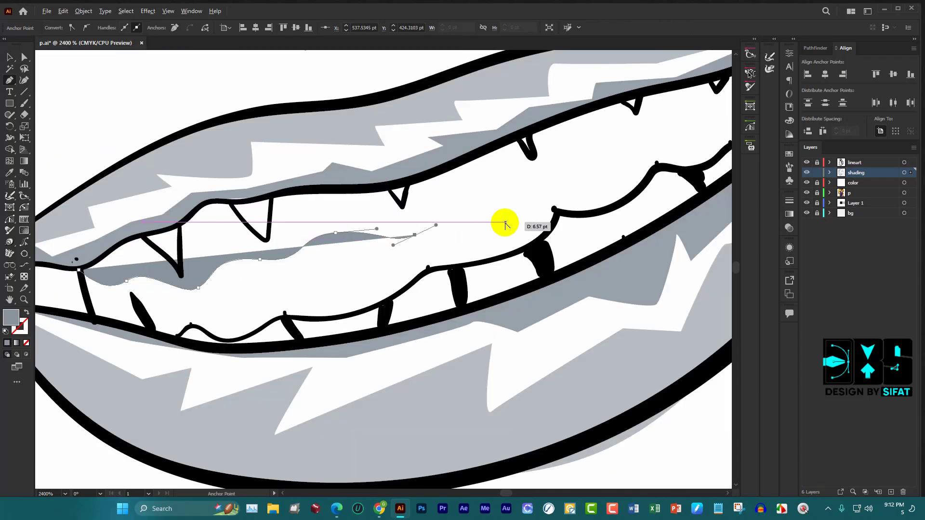
scroll(505, 224, up, 2)
drag(430, 175, 501, 165)
scroll(385, 209, down, 2)
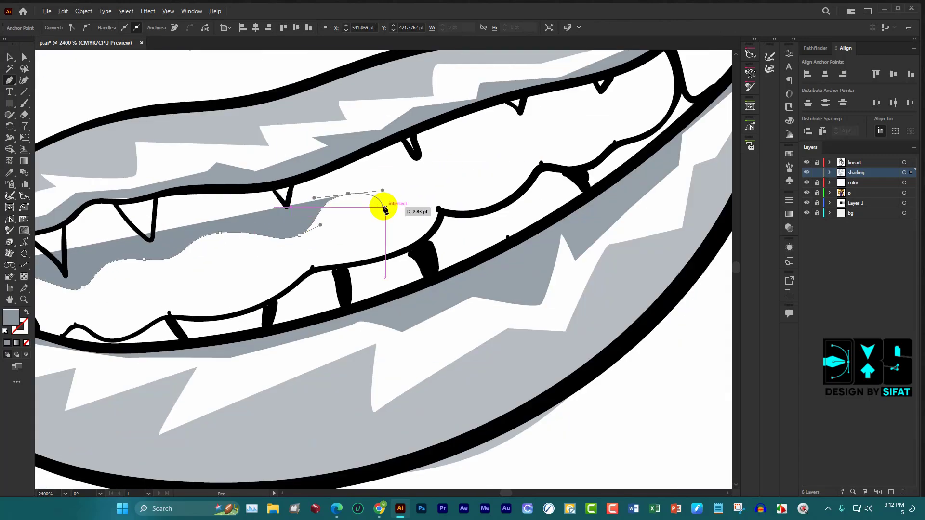
scroll(385, 209, up, 2)
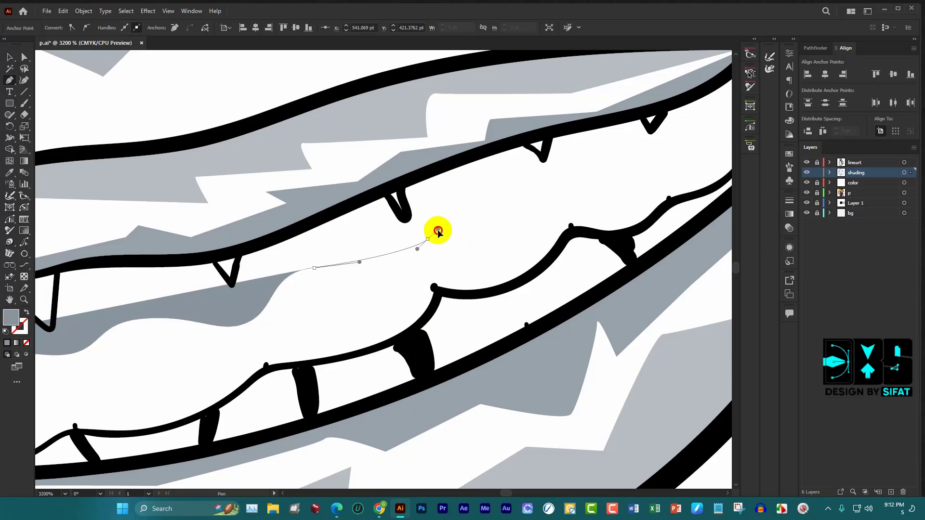
drag(437, 231, 448, 208)
drag(526, 194, 568, 198)
scroll(596, 196, down, 1)
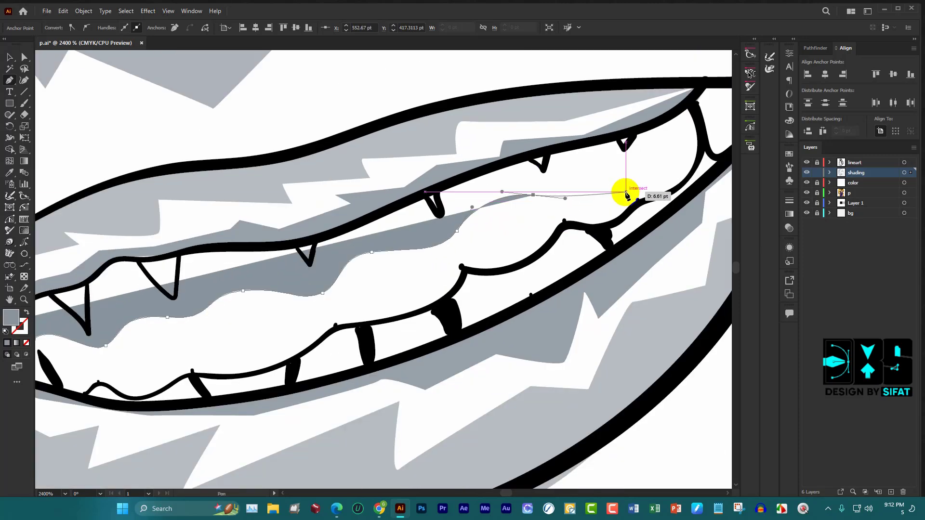
scroll(619, 186, down, 1)
scroll(609, 182, down, 1)
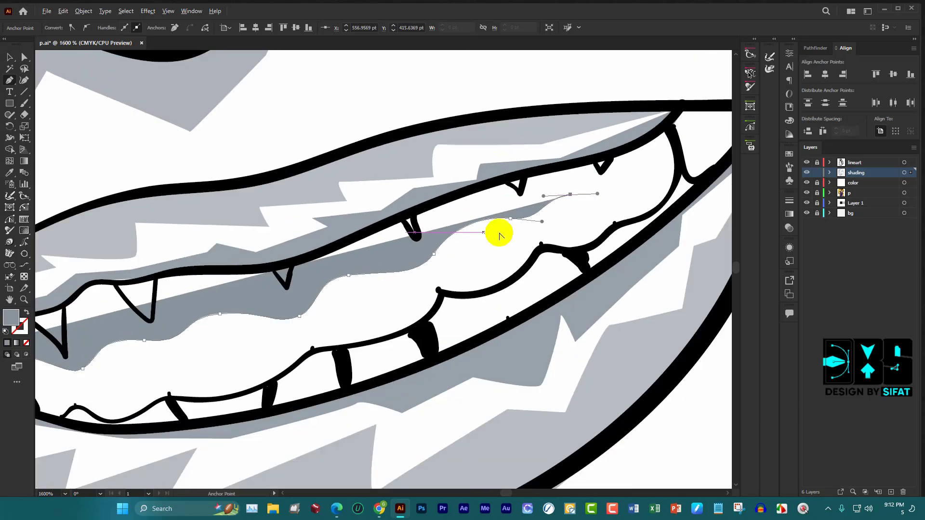
scroll(496, 233, down, 1)
scroll(584, 217, up, 1)
scroll(605, 133, up, 2)
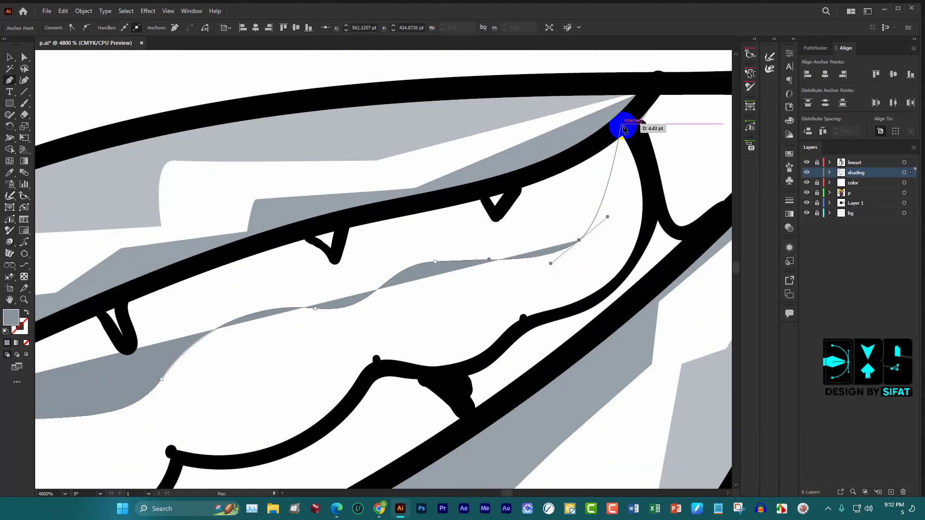
click(636, 143)
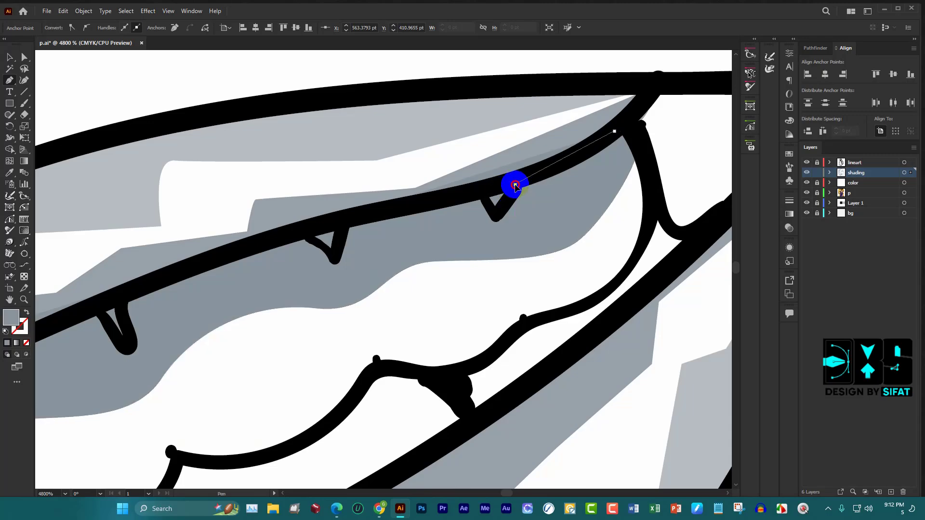
Trace the shading outline around the first small notch between the upper teeth
scroll(508, 198, up, 3)
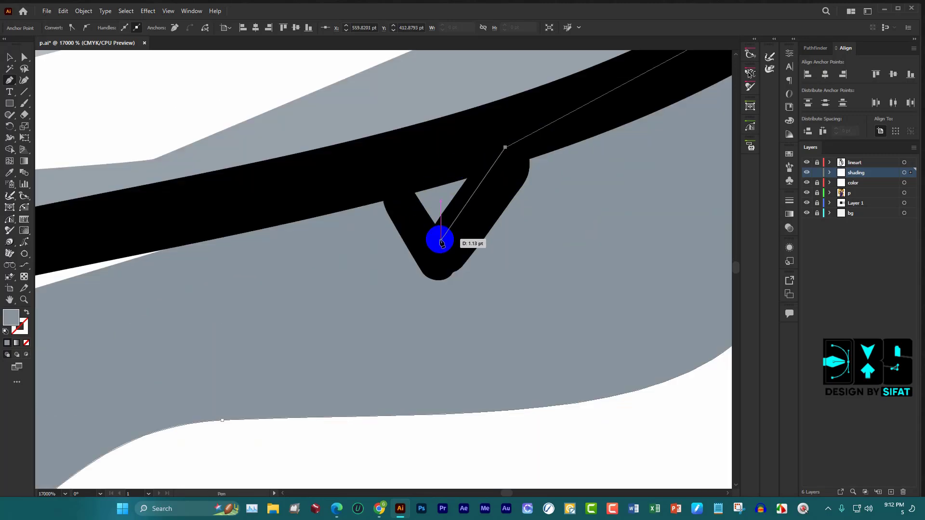
click(457, 245)
click(413, 223)
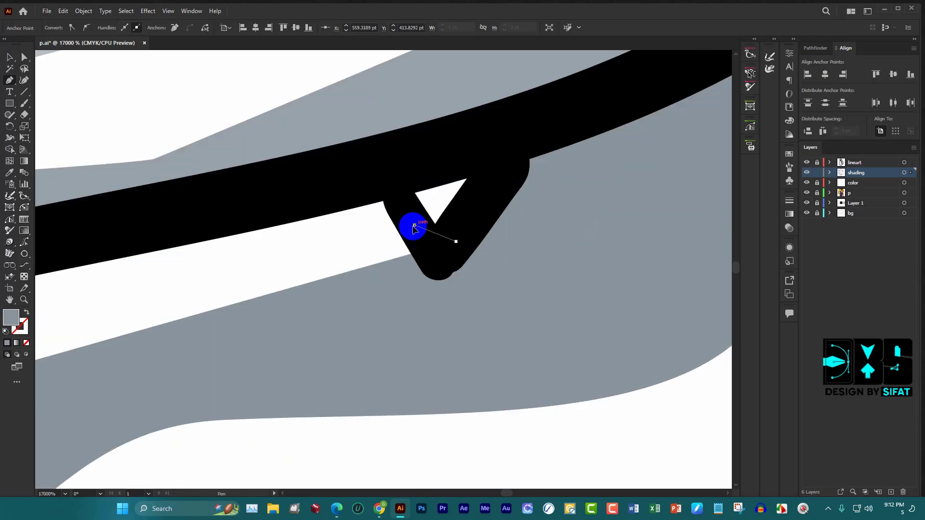
click(394, 188)
scroll(395, 188, down, 3)
scroll(359, 154, up, 2)
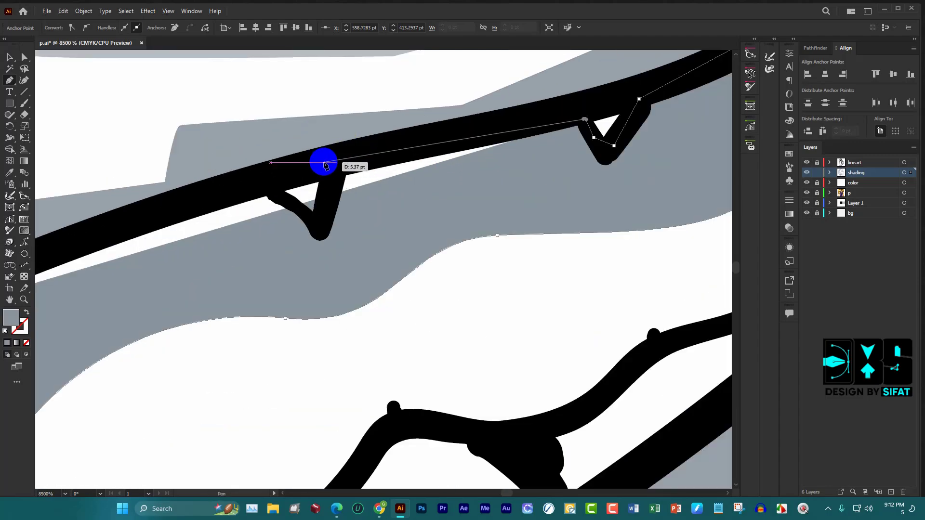
click(324, 161)
scroll(320, 181, up, 1)
click(272, 325)
scroll(273, 325, down, 1)
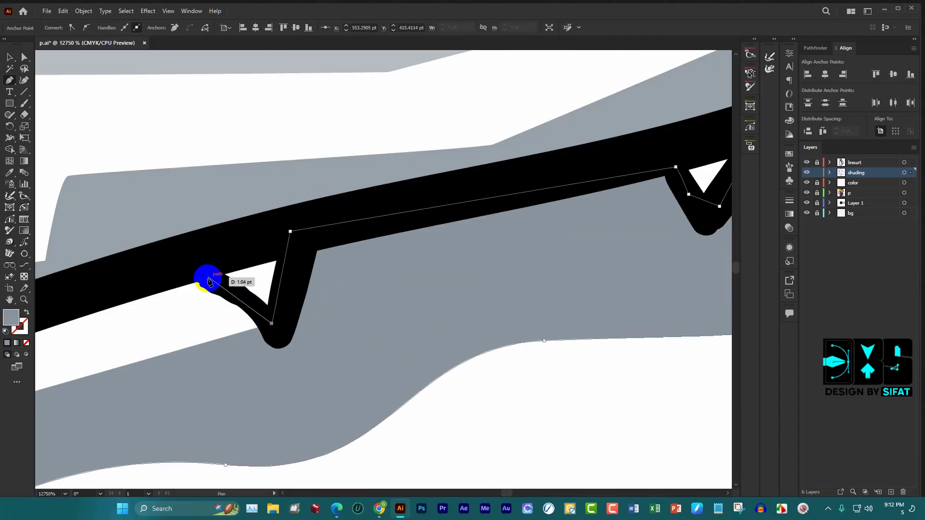
click(202, 270)
scroll(324, 274, down, 3)
scroll(415, 277, up, 3)
scroll(416, 277, down, 1)
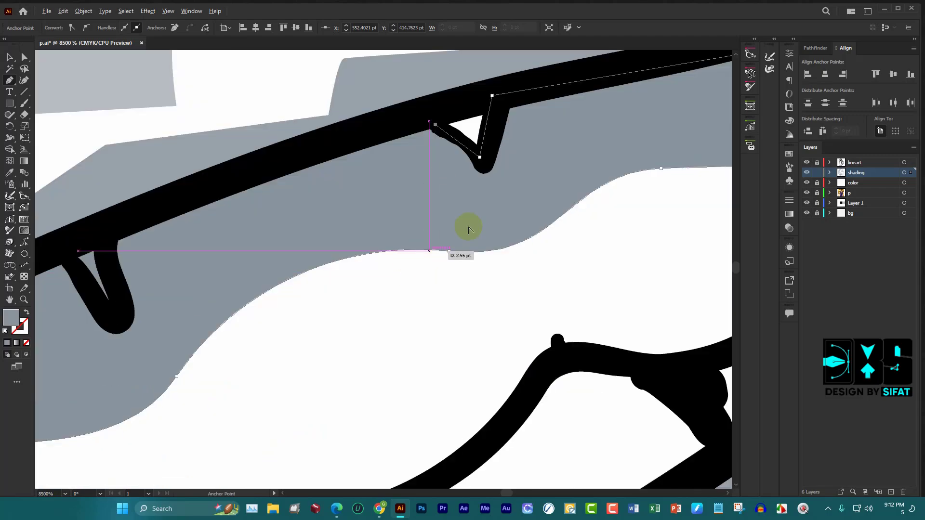
scroll(466, 227, down, 2)
scroll(337, 236, up, 3)
Trace the shading down and around the next two tooth notches
click(282, 247)
click(273, 283)
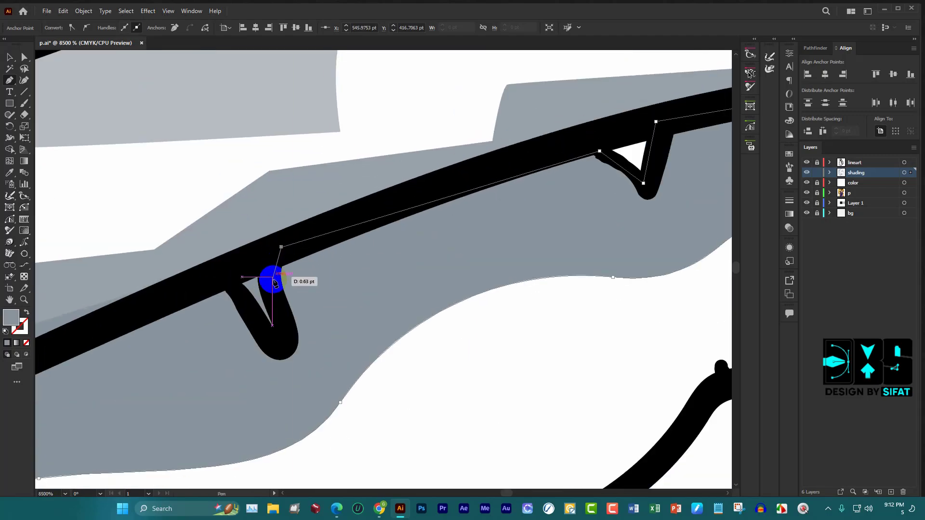
click(284, 334)
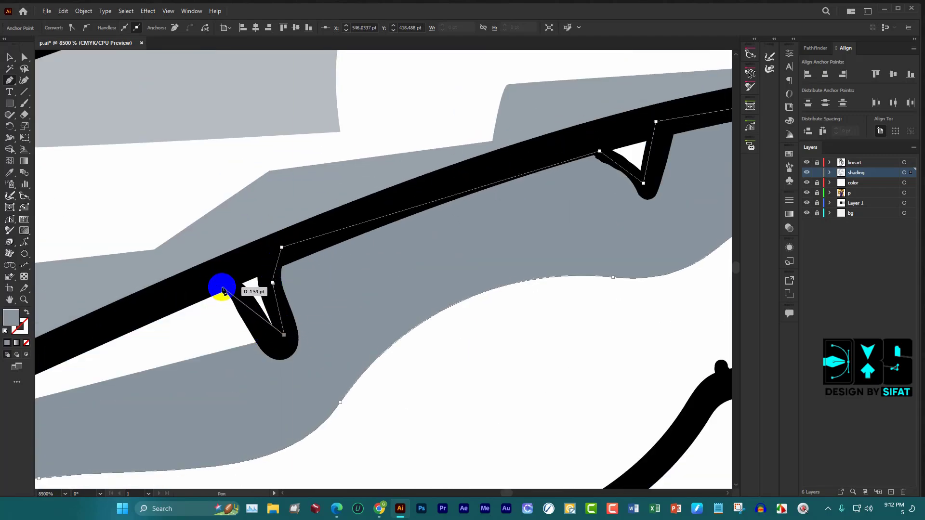
click(223, 290)
scroll(399, 268, down, 3)
scroll(399, 268, up, 3)
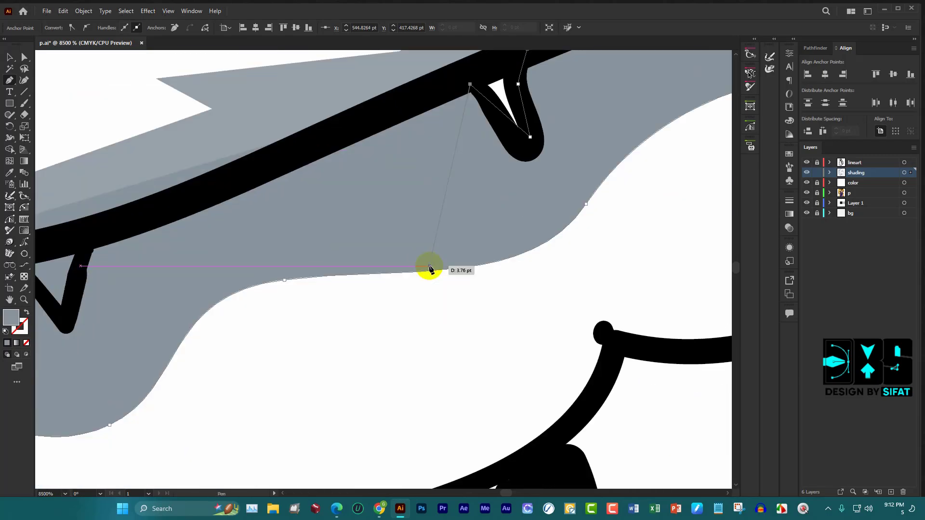
scroll(431, 244, down, 3)
scroll(289, 244, up, 3)
scroll(374, 213, up, 2)
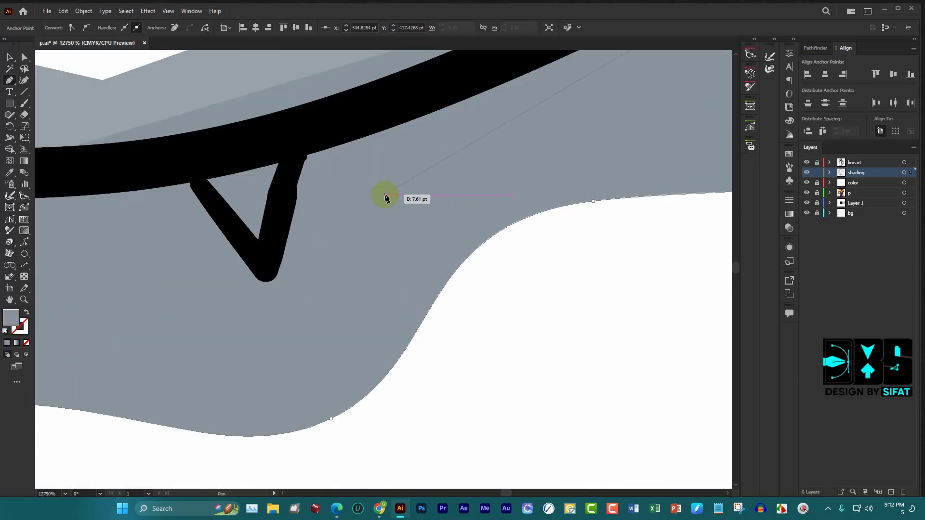
click(296, 145)
click(269, 259)
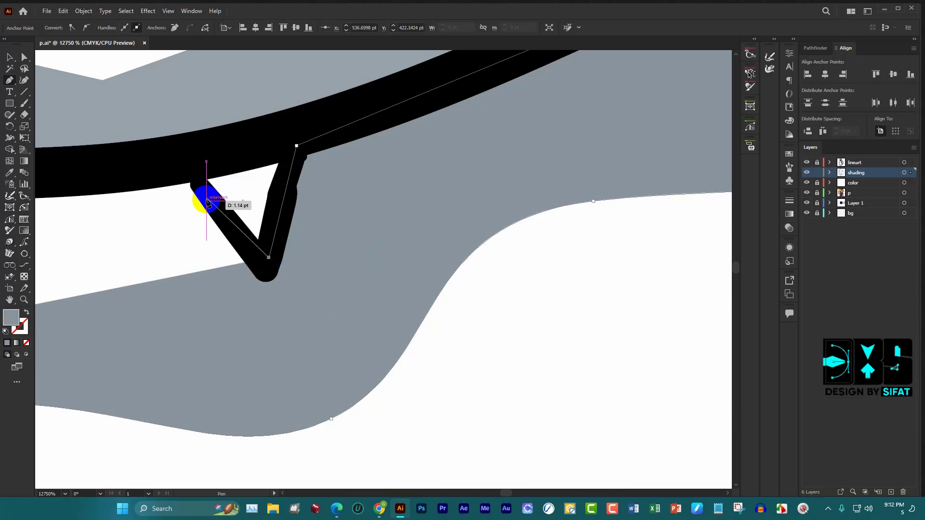
click(176, 162)
scroll(337, 198, down, 3)
scroll(217, 188, up, 2)
scroll(289, 197, down, 3)
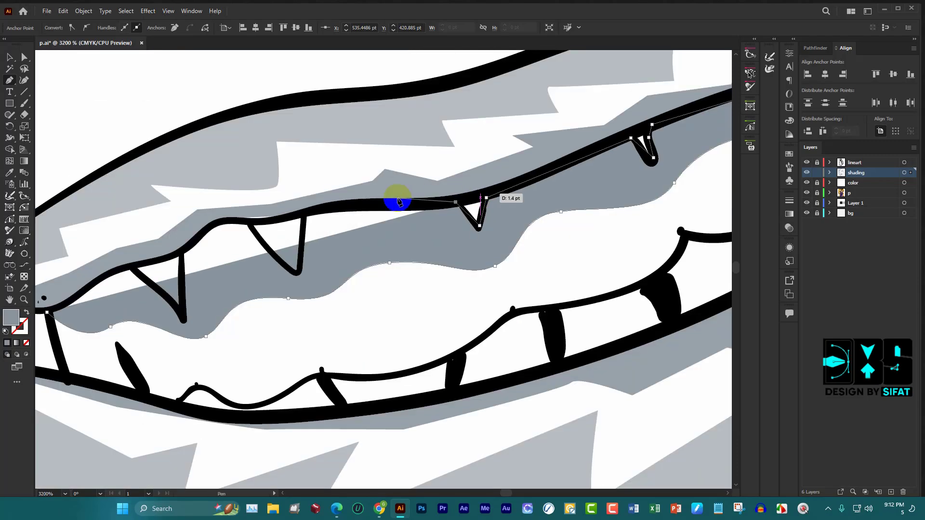
scroll(268, 206, up, 3)
Outline the remaining teeth along the gum line and close the shape at its start point
click(380, 243)
click(385, 271)
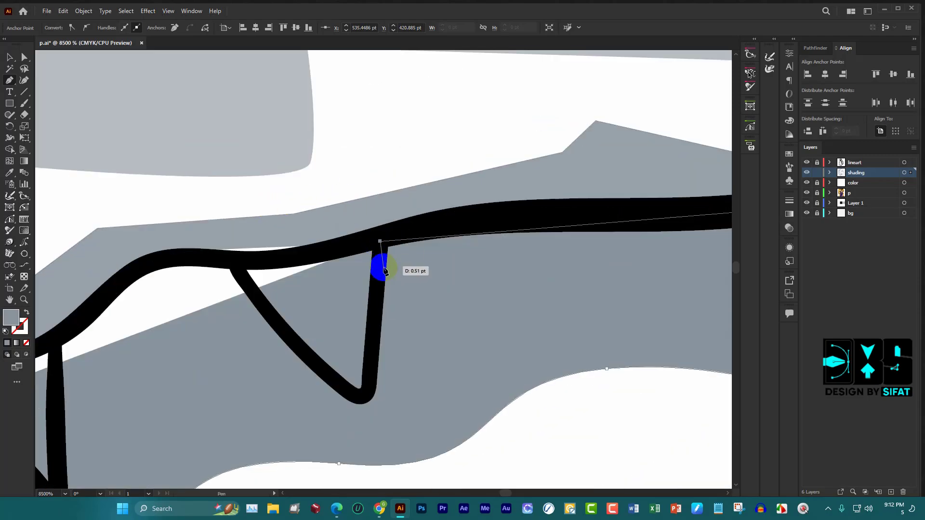
click(367, 396)
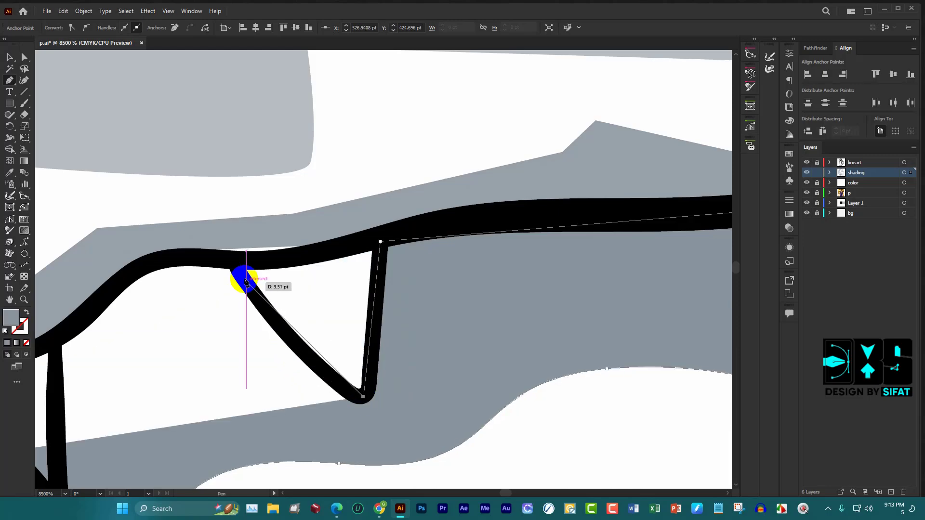
click(256, 304)
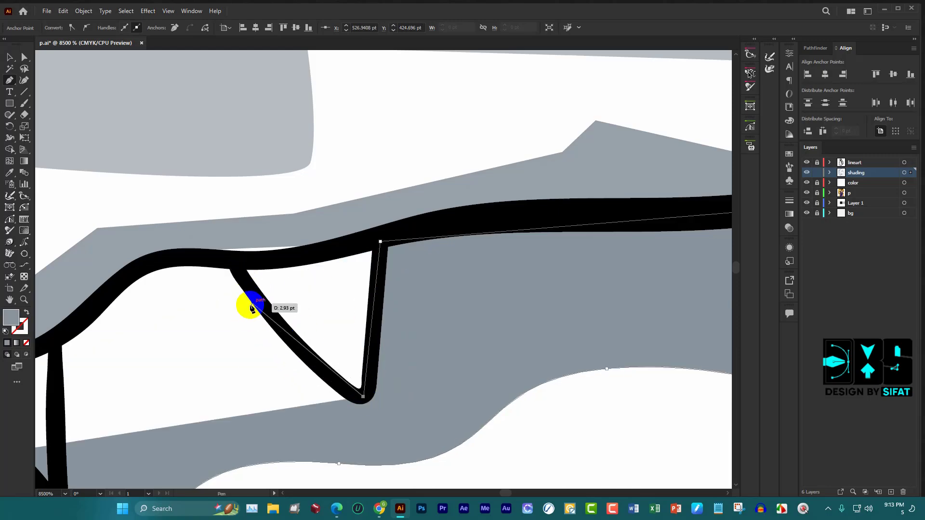
click(233, 258)
scroll(262, 264, down, 3)
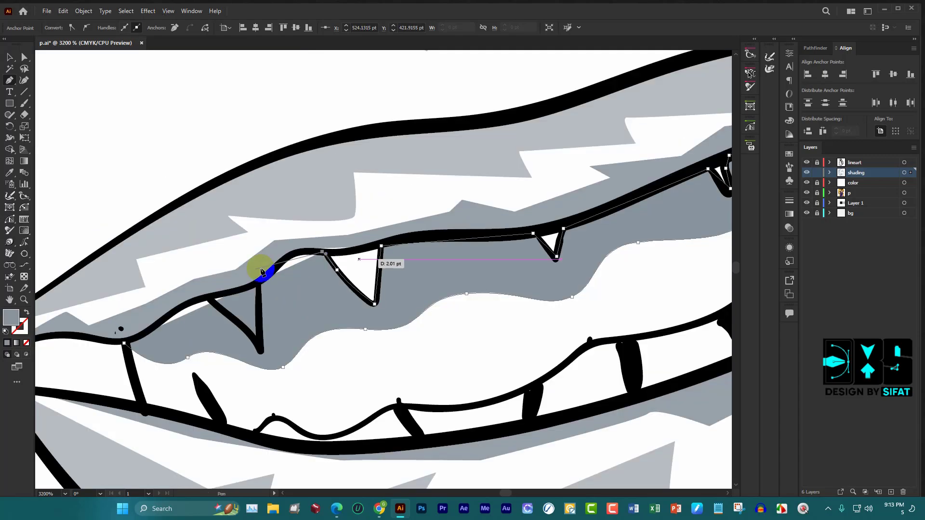
scroll(262, 264, up, 2)
click(272, 264)
drag(285, 256, 249, 283)
click(237, 309)
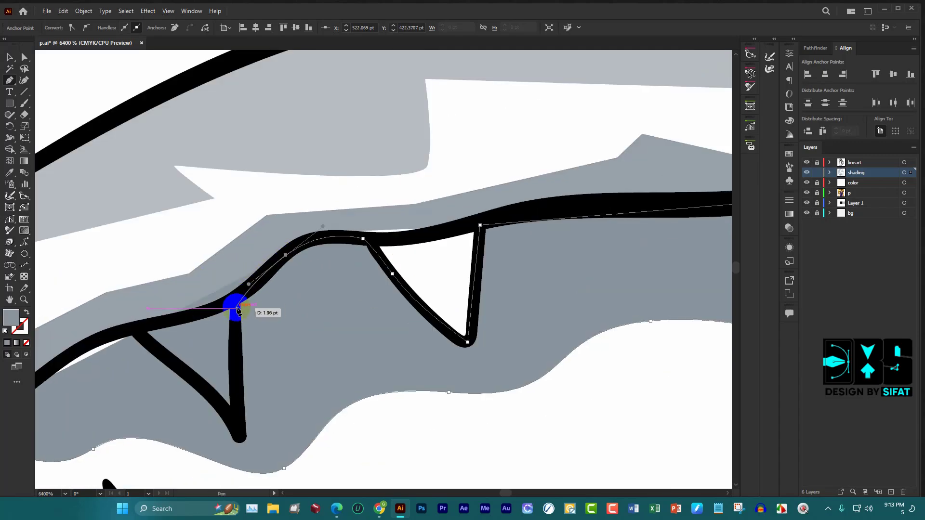
click(234, 363)
click(162, 351)
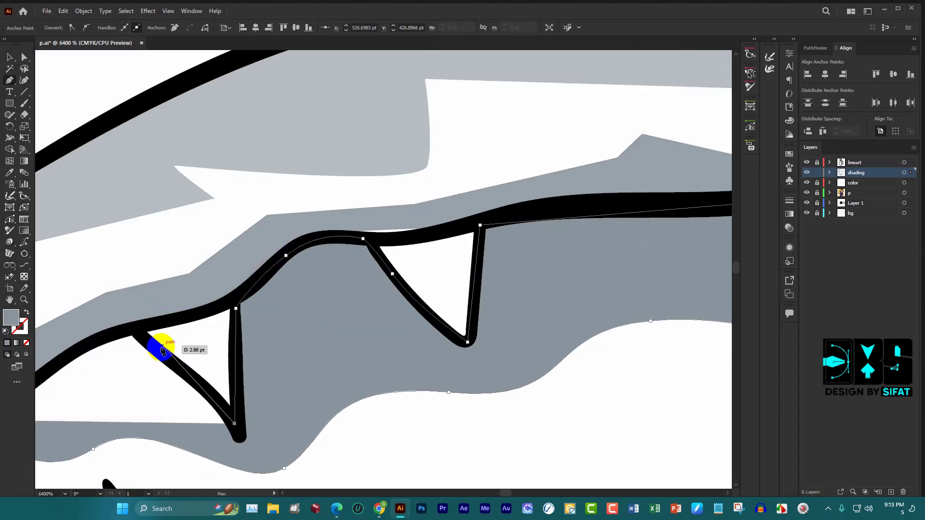
click(134, 324)
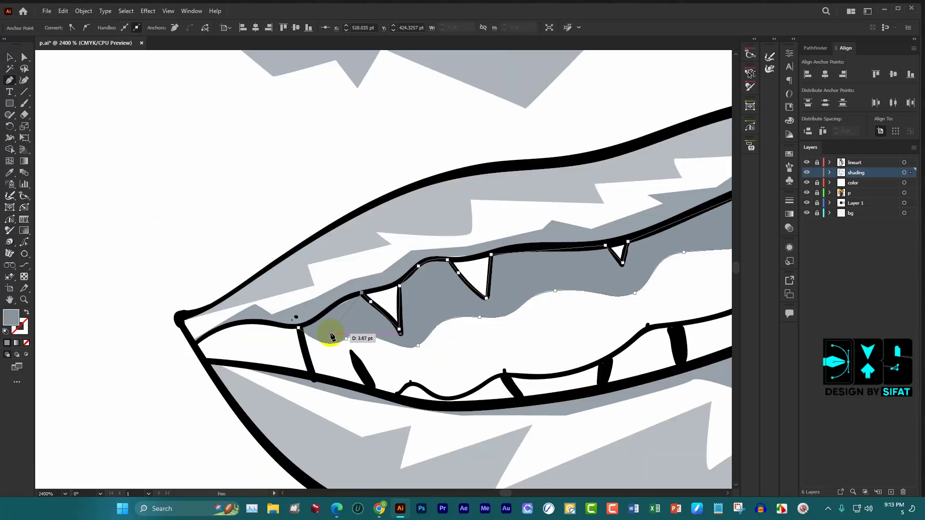
Add a final curved point and a lip-corner anchor, then switch to the Selection tool
drag(327, 330, 327, 301)
scroll(327, 302, up, 3)
scroll(360, 227, down, 3)
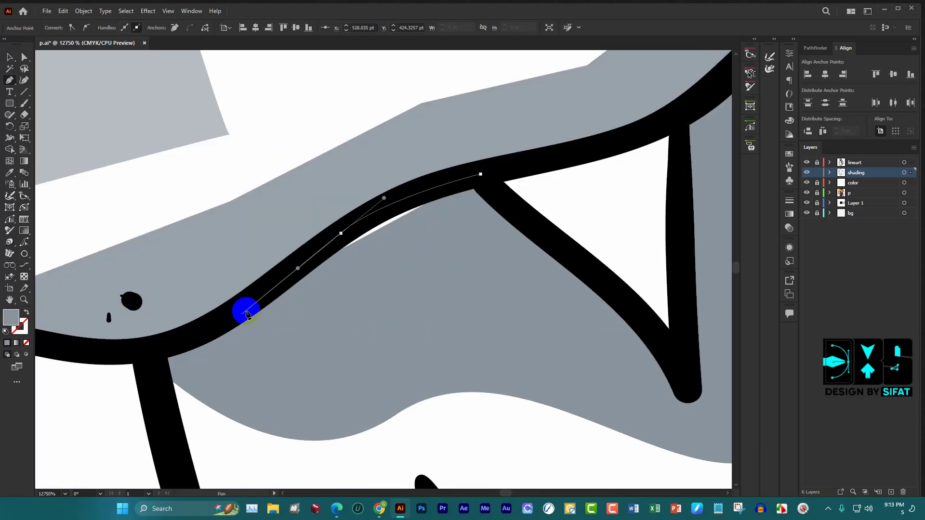
click(169, 328)
scroll(169, 332, up, 4)
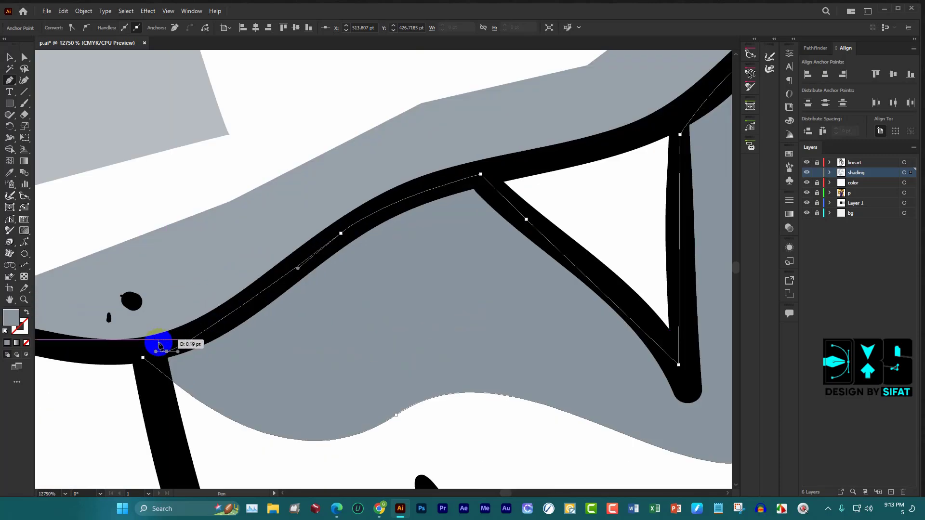
scroll(193, 339, down, 4)
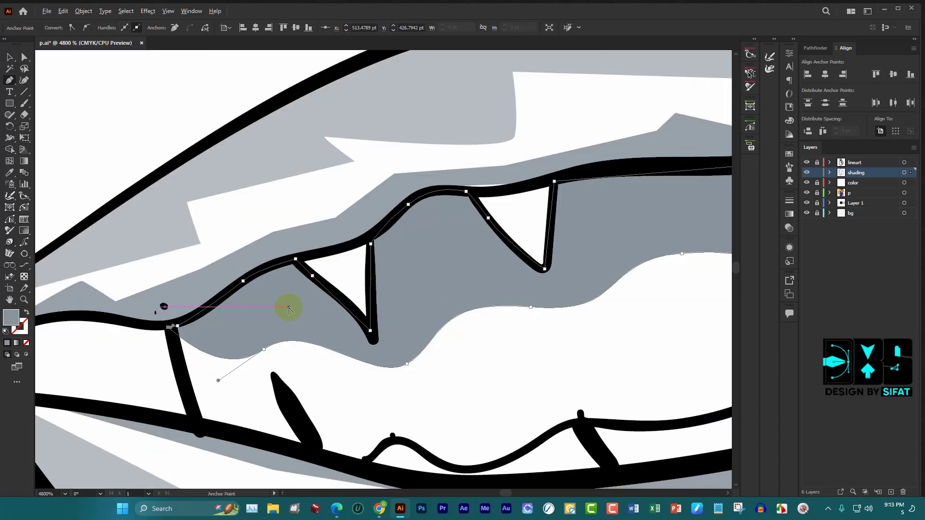
scroll(288, 309, down, 2)
click(8, 58)
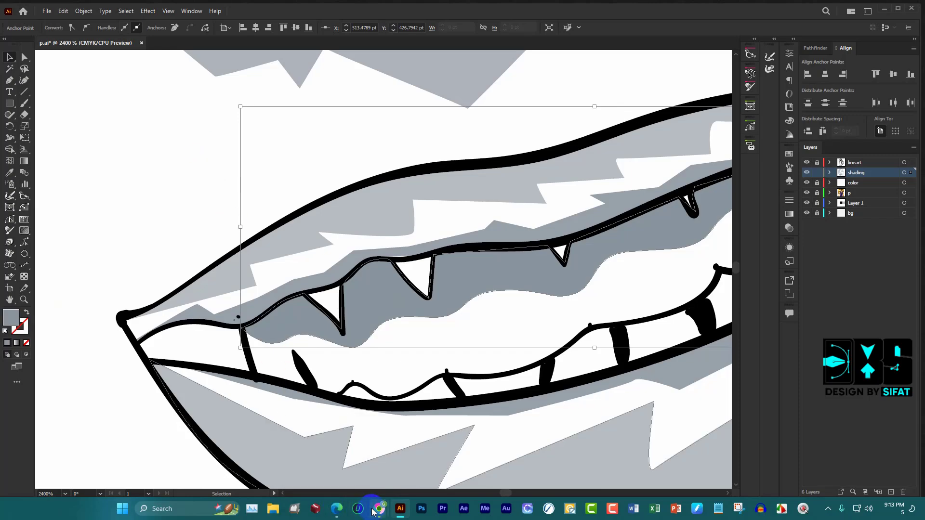
Select the upper-teeth grey shading shape, set its opacity to 19%, then deselect it
mouse_move(378, 508)
click(324, 448)
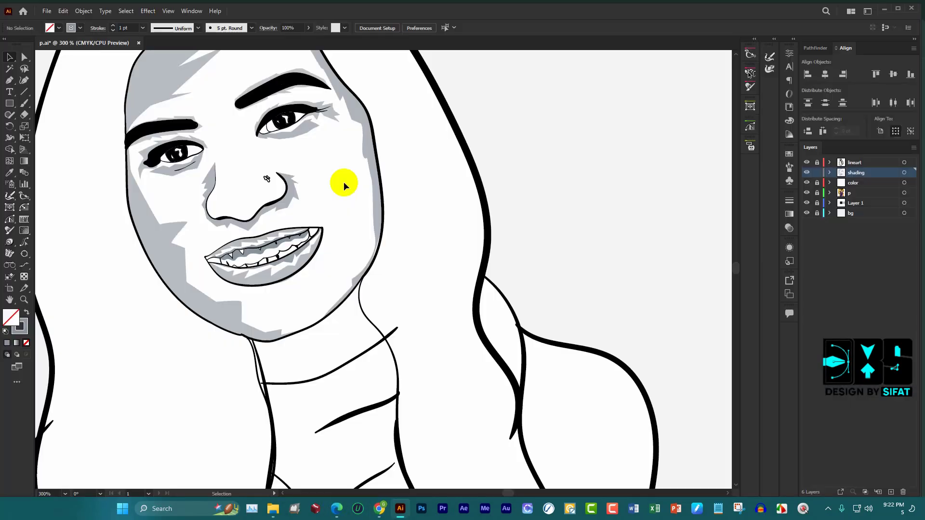
scroll(394, 158, down, 2)
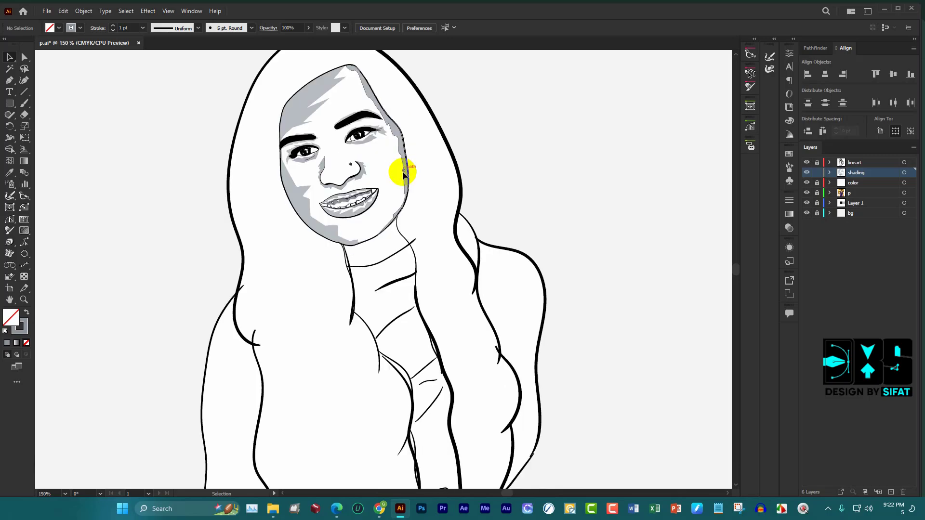
scroll(353, 201, up, 3)
scroll(345, 207, up, 3)
click(360, 183)
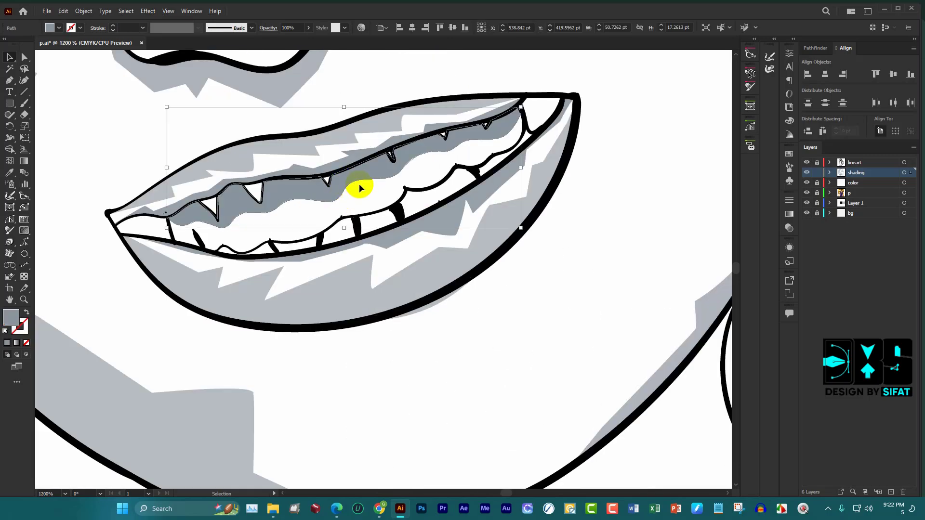
scroll(357, 184, up, 2)
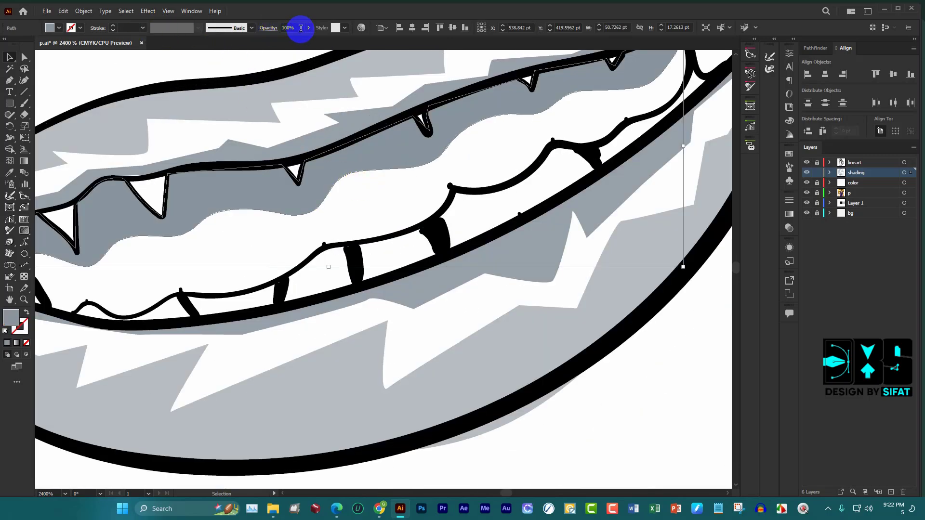
click(286, 39)
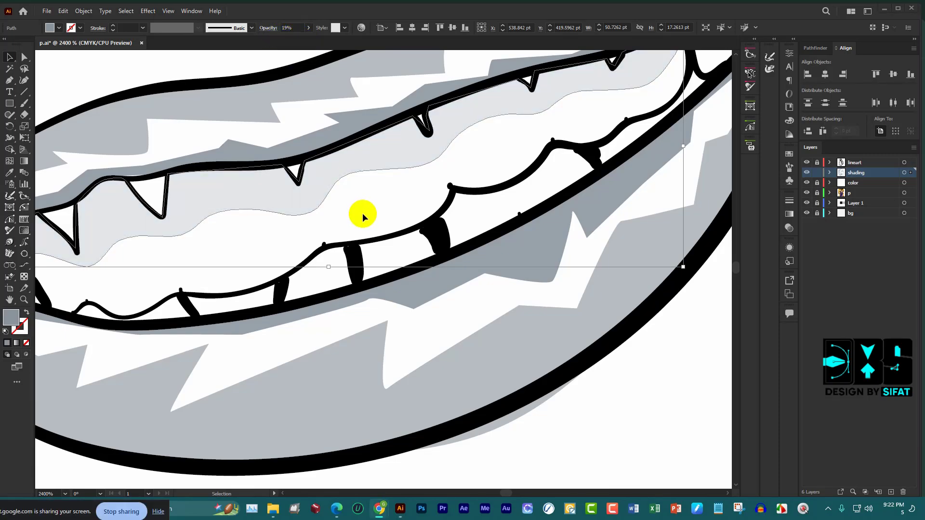
scroll(362, 213, down, 2)
click(565, 338)
scroll(502, 310, down, 2)
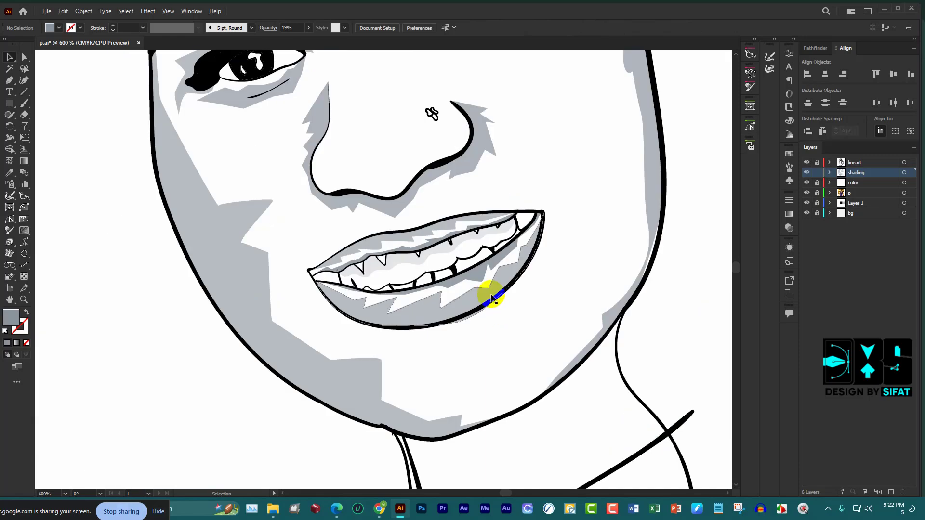
scroll(489, 295, up, 2)
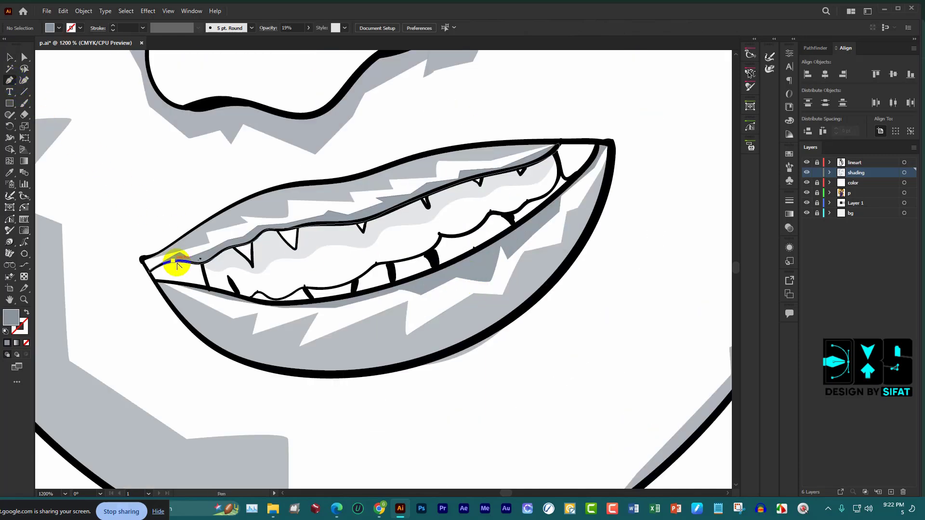
Start a Pen path at the lower lip and curve it along the teeth line
scroll(177, 265, up, 2)
scroll(269, 321, up, 3)
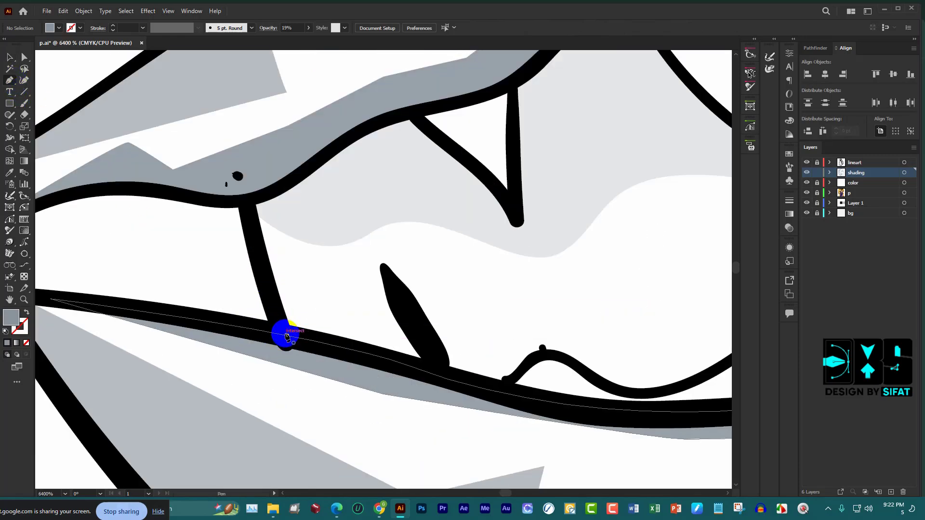
click(286, 336)
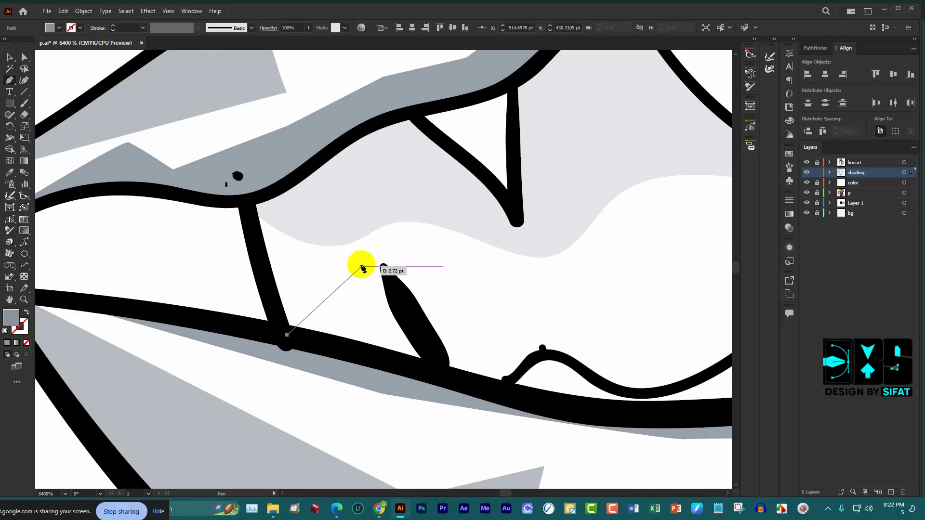
drag(366, 250, 387, 245)
scroll(388, 284, down, 2)
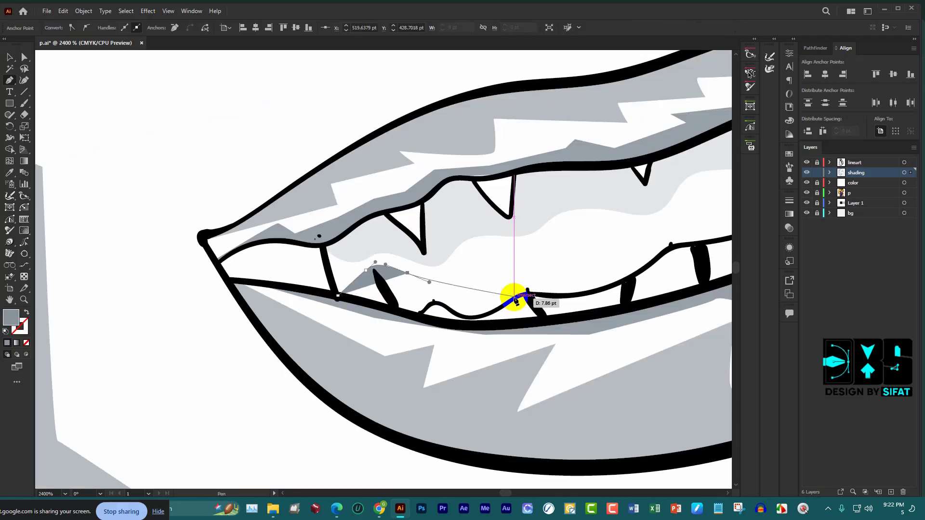
scroll(482, 289, up, 1)
mouse_move(504, 298)
mouse_down()
mouse_move(529, 256)
mouse_move(596, 242)
mouse_move(525, 234)
mouse_up()
scroll(527, 275, down, 3)
scroll(493, 264, up, 2)
scroll(499, 247, down, 2)
scroll(616, 229, up, 1)
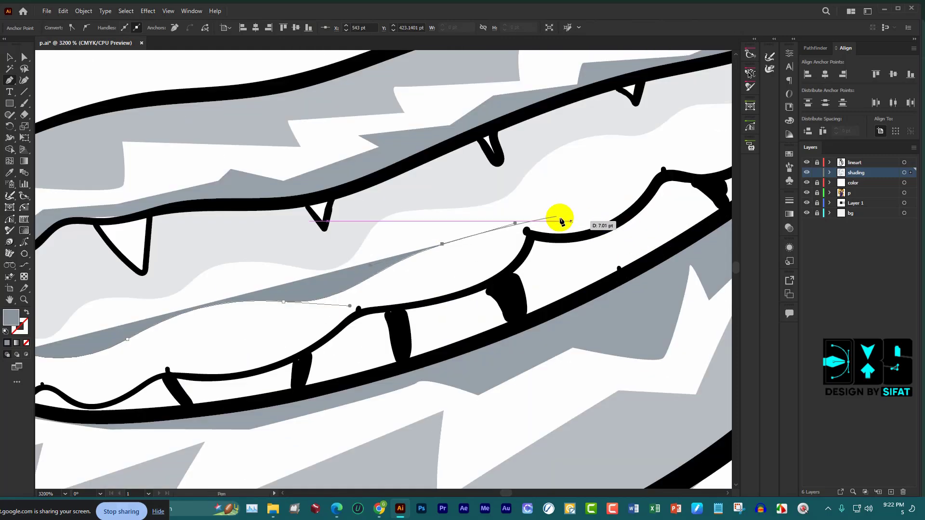
scroll(514, 177, up, 2)
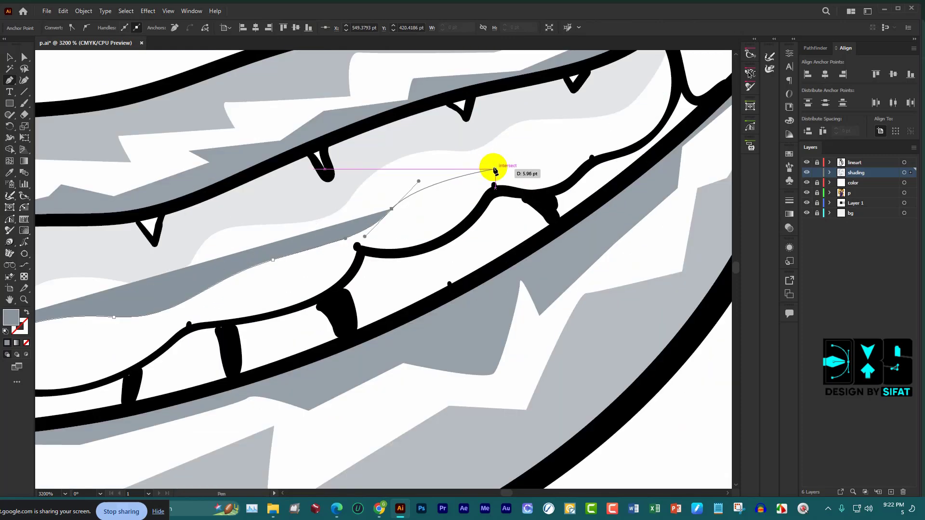
drag(494, 166, 545, 156)
scroll(482, 166, down, 2)
scroll(433, 174, up, 2)
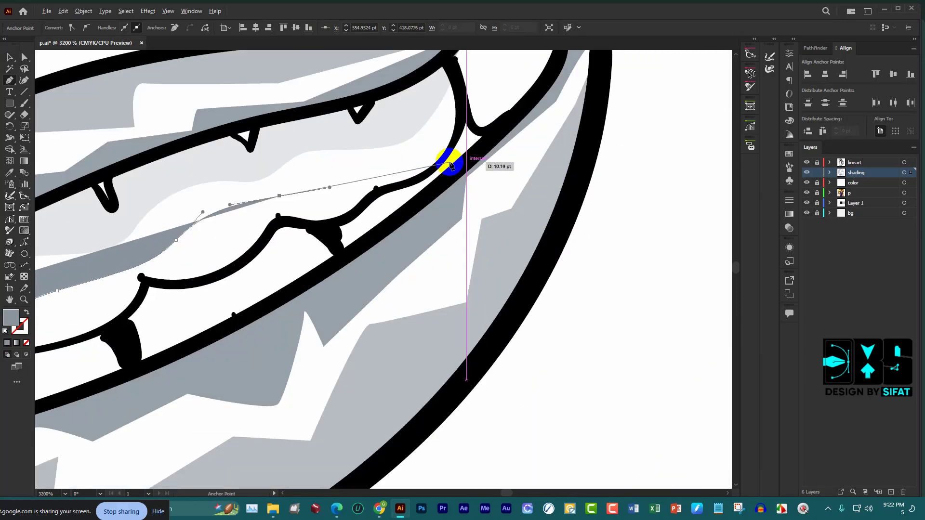
drag(365, 171, 400, 167)
scroll(438, 140, up, 2)
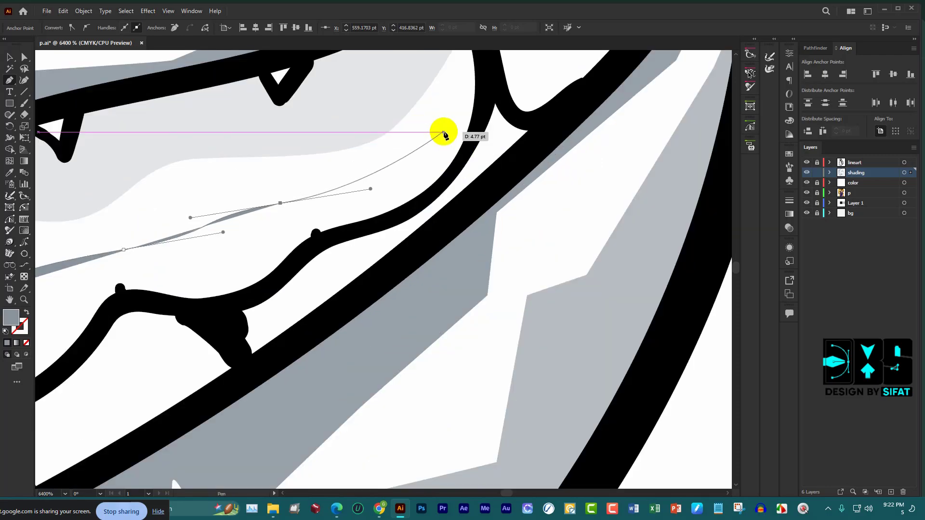
drag(448, 118, 465, 91)
scroll(466, 92, up, 4)
Continue the path along the tooth outline and gum line, undoing misplaced anchors
click(462, 162)
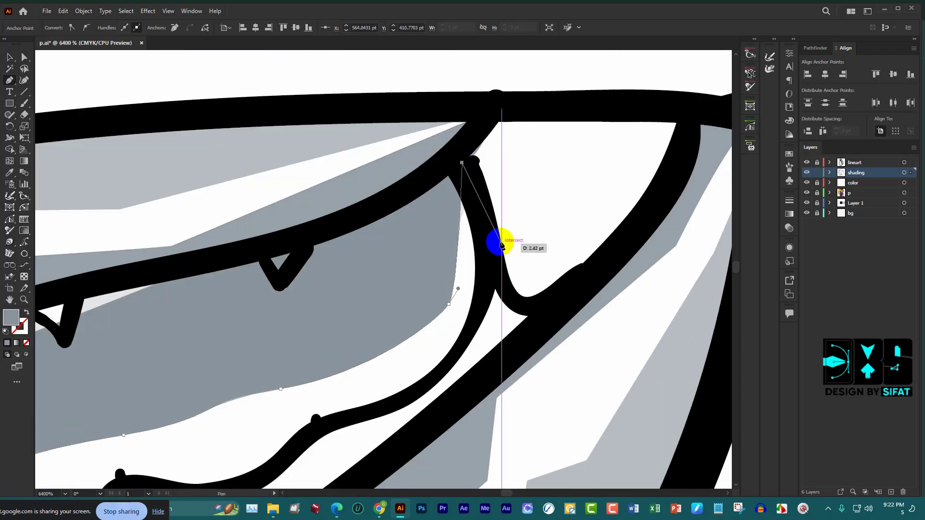
key(ctrl+z)
click(455, 261)
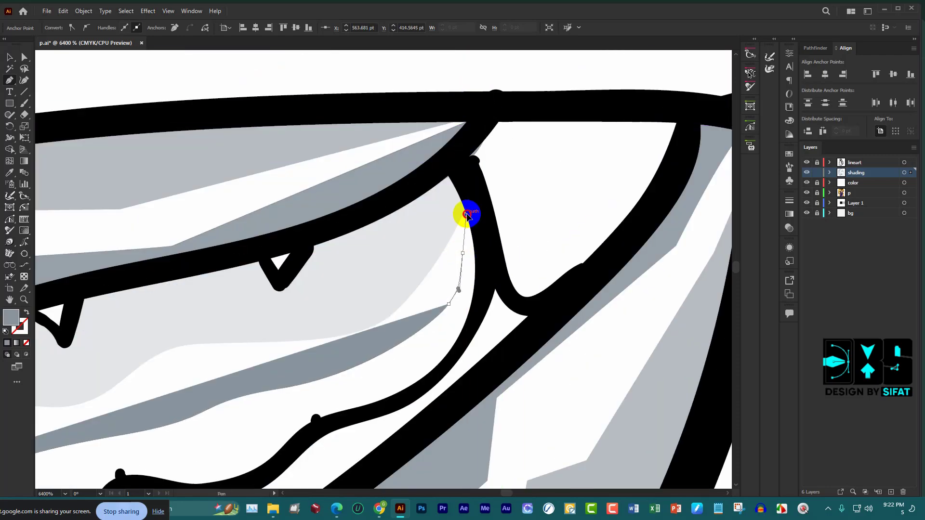
key(ctrl+z)
drag(463, 262, 470, 228)
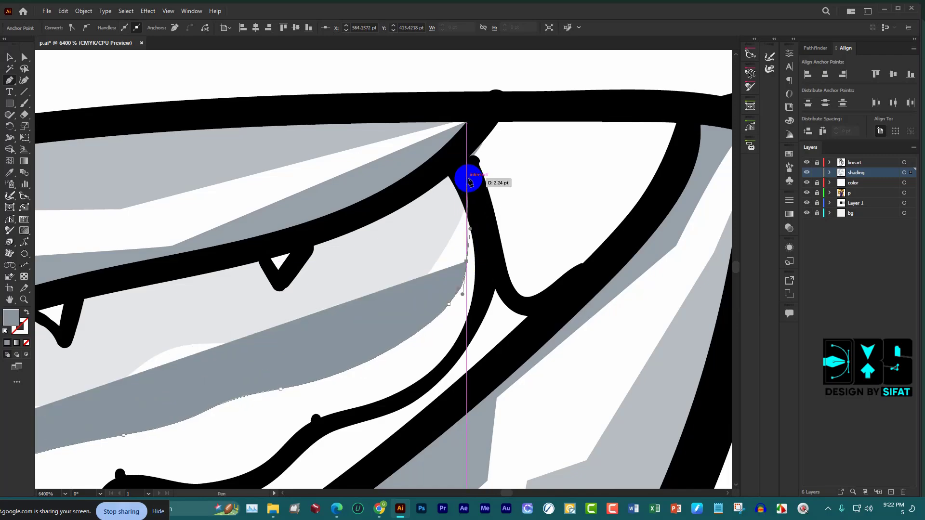
drag(489, 278, 480, 308)
scroll(482, 263, down, 5)
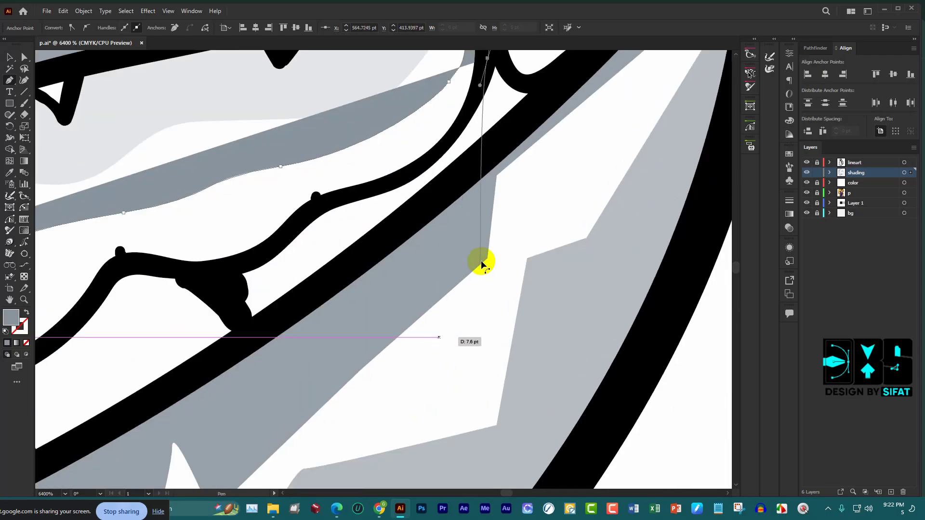
scroll(481, 263, down, 3)
scroll(450, 254, up, 3)
drag(429, 242, 475, 310)
scroll(479, 248, up, 3)
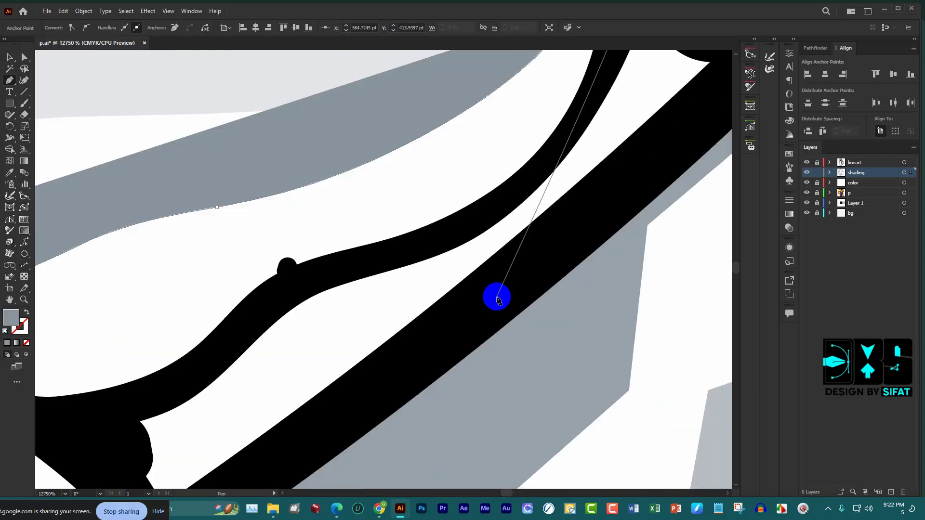
scroll(486, 314, down, 3)
drag(440, 244, 339, 260)
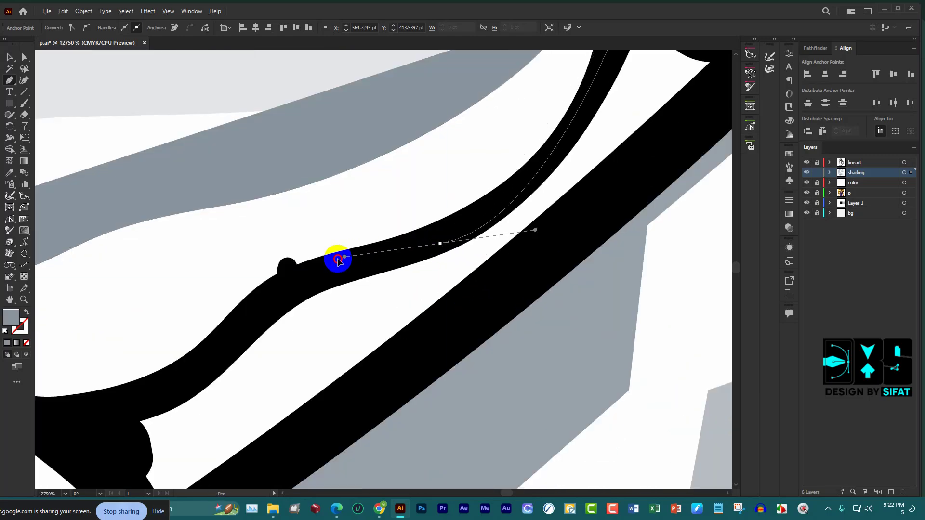
click(295, 268)
drag(182, 371, 107, 405)
scroll(391, 344, down, 3)
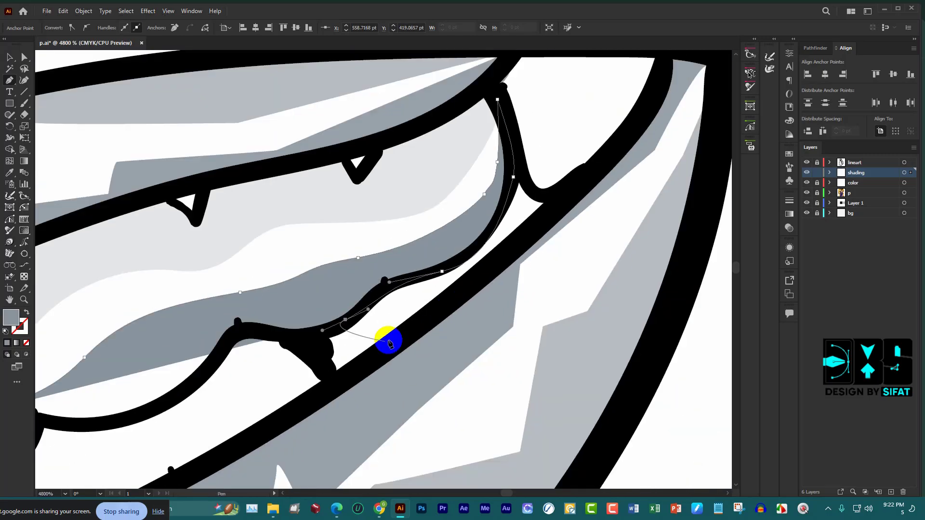
scroll(237, 355, up, 3)
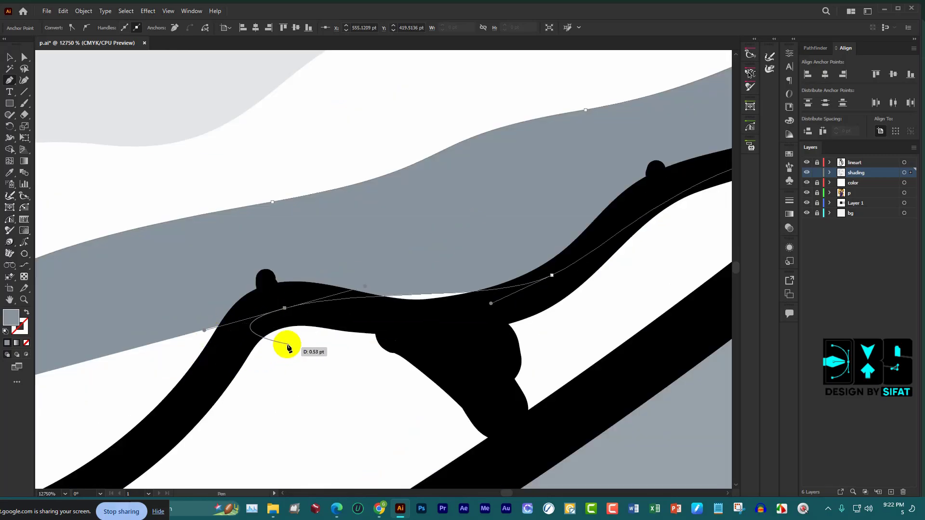
scroll(288, 348, down, 3)
key(ctrl+z)
scroll(337, 354, up, 2)
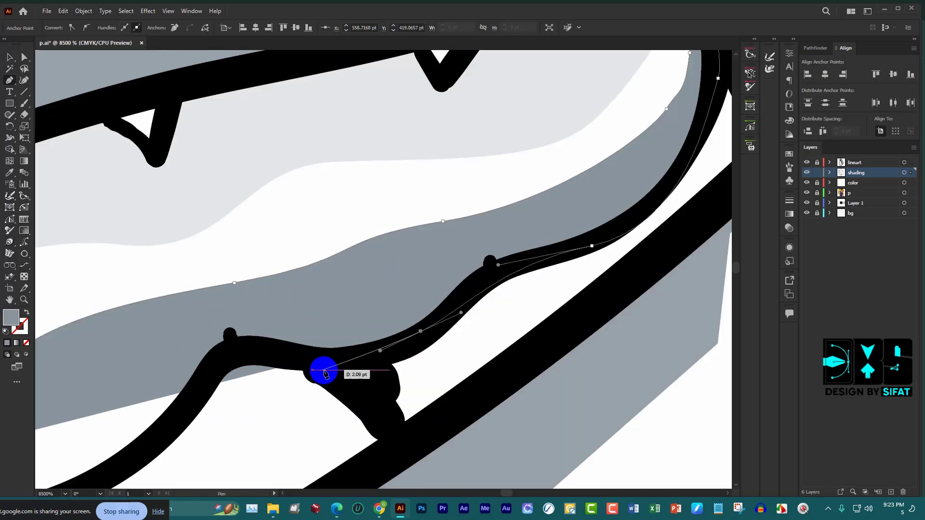
drag(308, 366, 245, 357)
drag(192, 387, 257, 382)
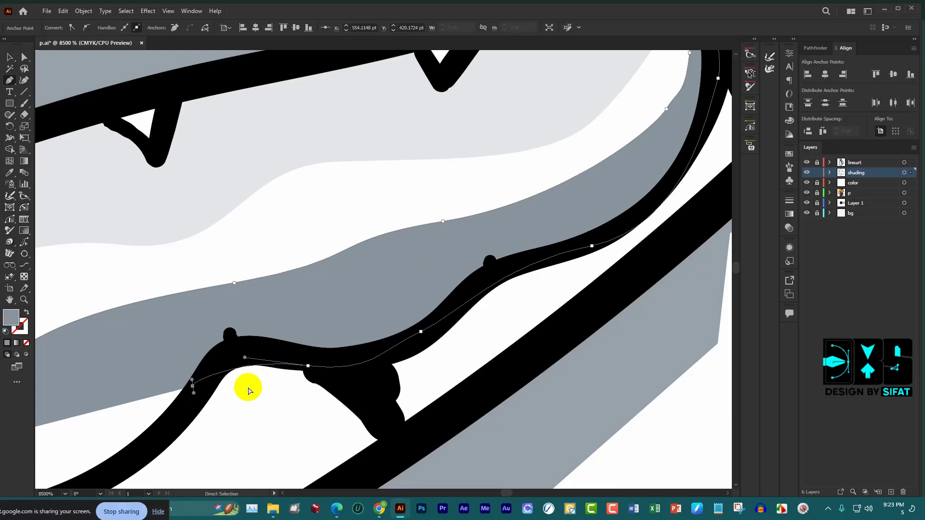
key(ctrl+z)
drag(183, 411, 155, 448)
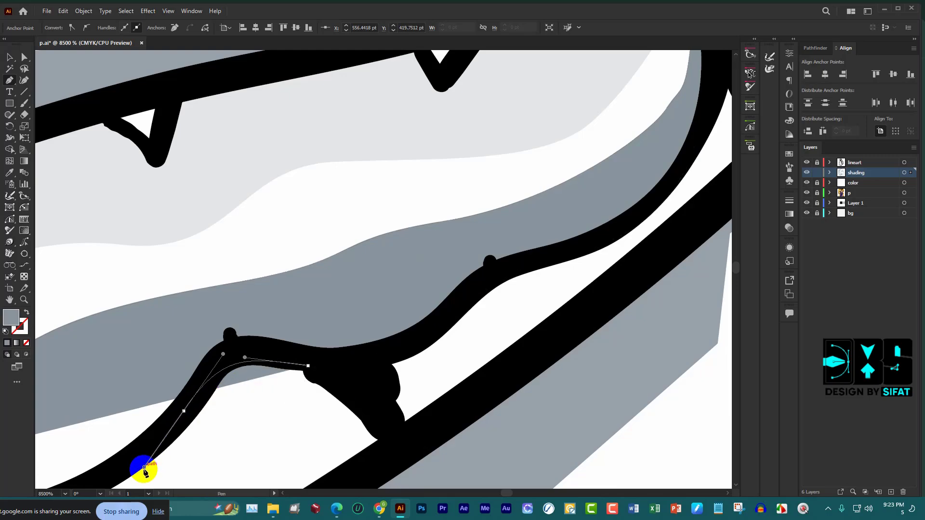
Close the shading shape back at its start point
scroll(346, 352, down, 5)
scroll(201, 424, up, 5)
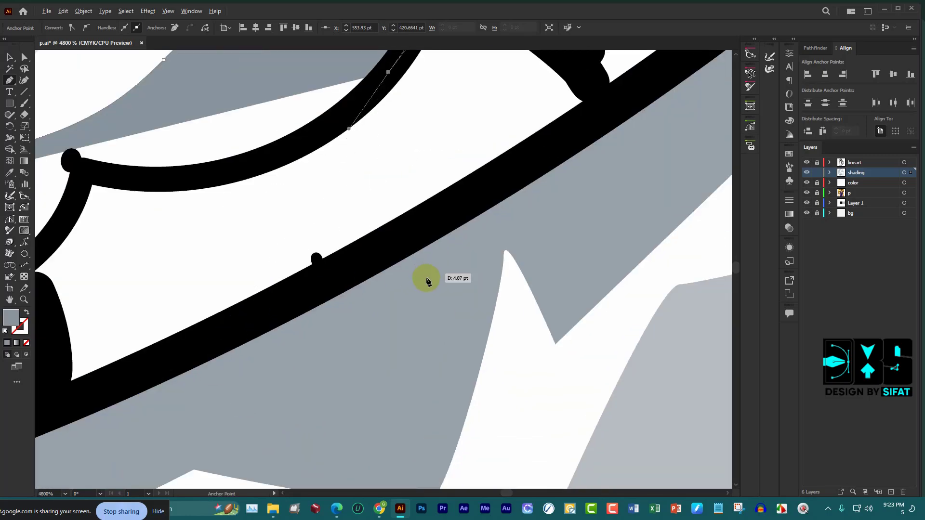
scroll(428, 282, down, 4)
scroll(313, 274, up, 5)
scroll(356, 275, down, 4)
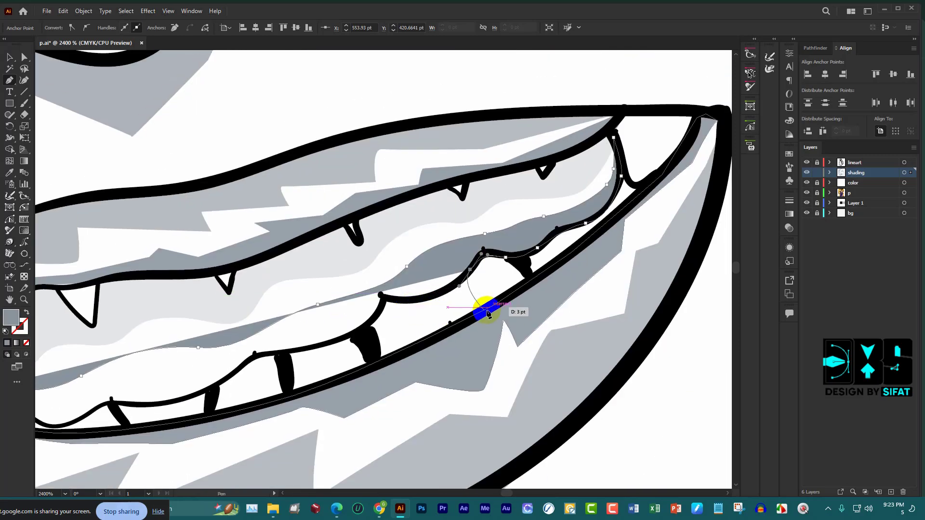
scroll(430, 306, down, 3)
scroll(407, 300, up, 3)
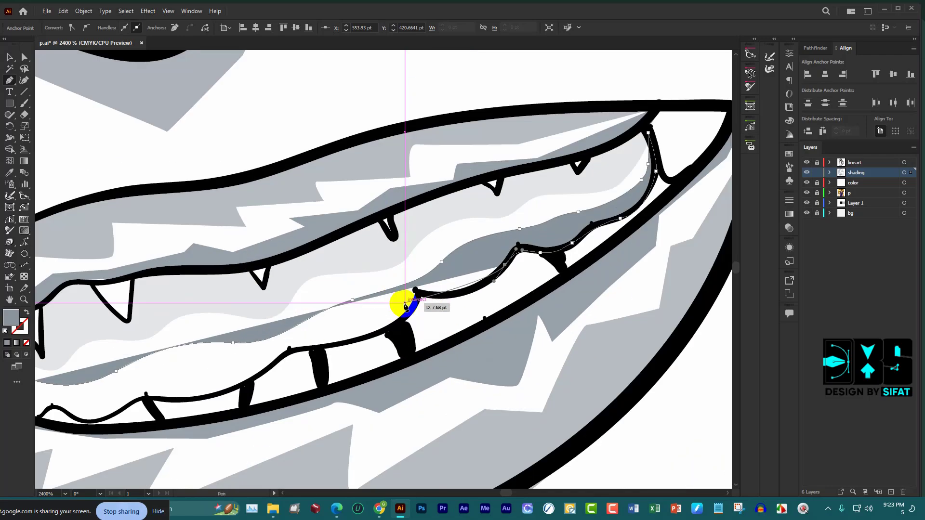
scroll(432, 299, up, 2)
drag(429, 262, 411, 260)
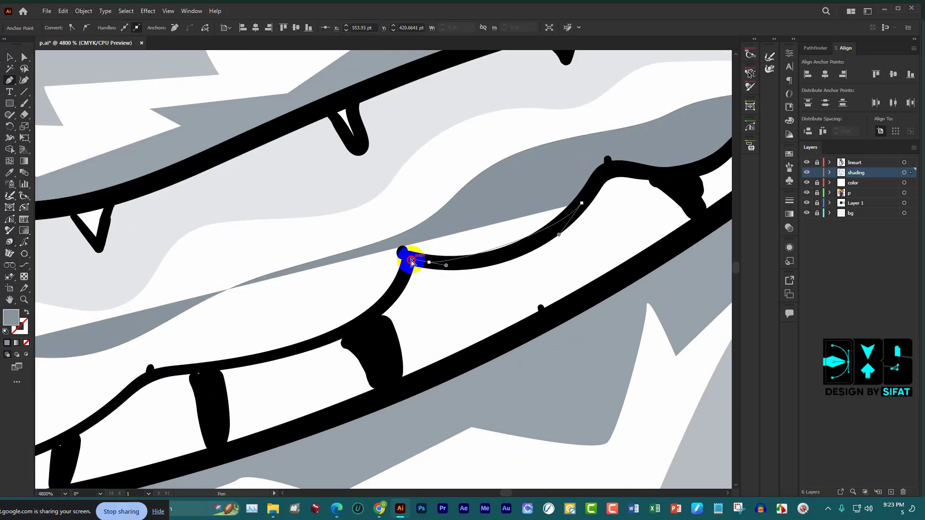
click(429, 264)
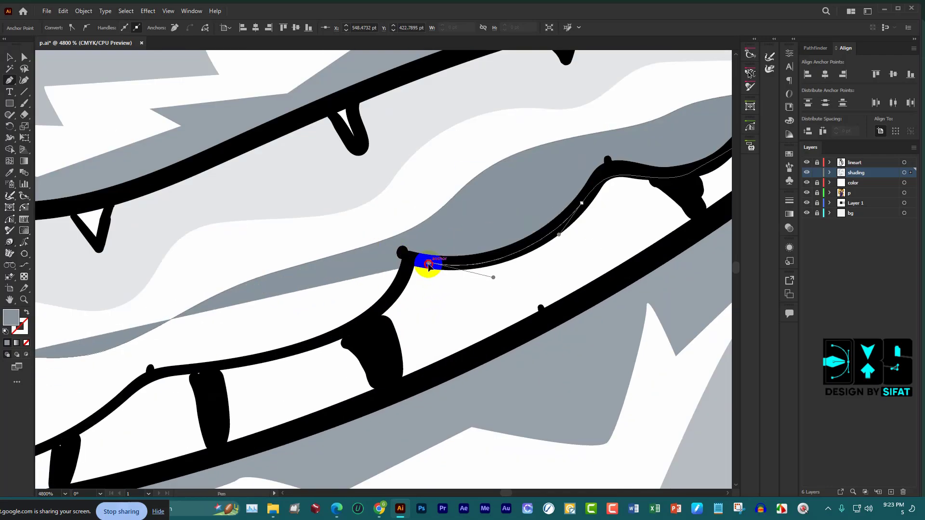
Trace a further outline along the lower teeth's bottom edge toward the left mouth corner
click(405, 268)
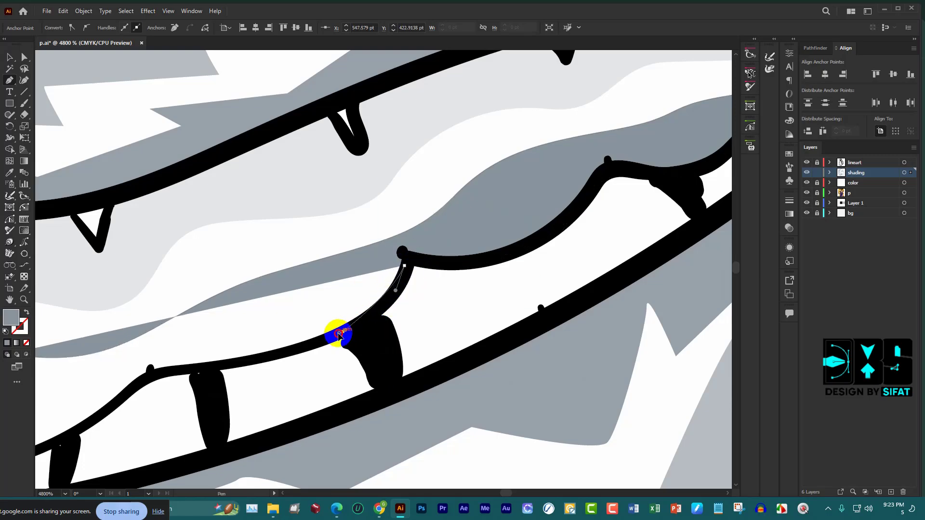
drag(342, 331, 301, 347)
scroll(118, 382, down, 4)
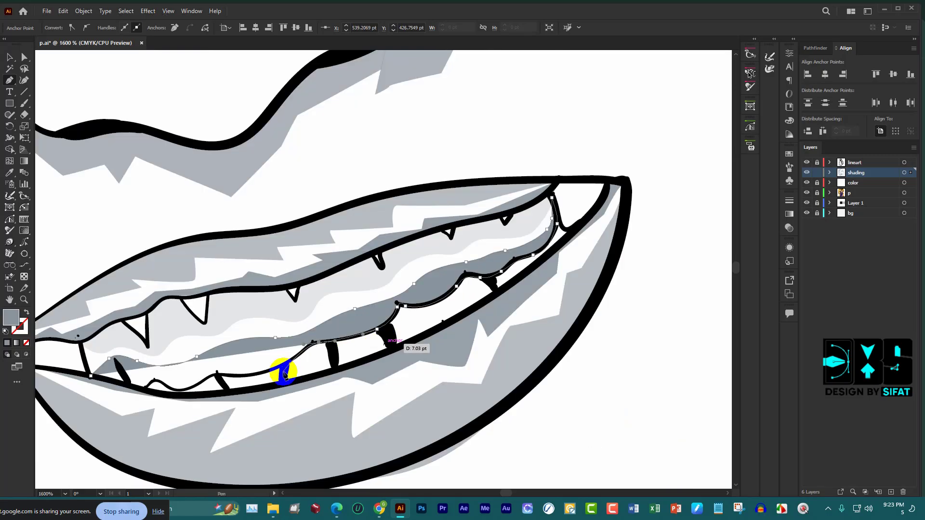
scroll(283, 372, up, 4)
scroll(314, 351, up, 2)
scroll(335, 321, down, 3)
drag(309, 296, 161, 303)
scroll(305, 301, up, 1)
scroll(190, 335, up, 2)
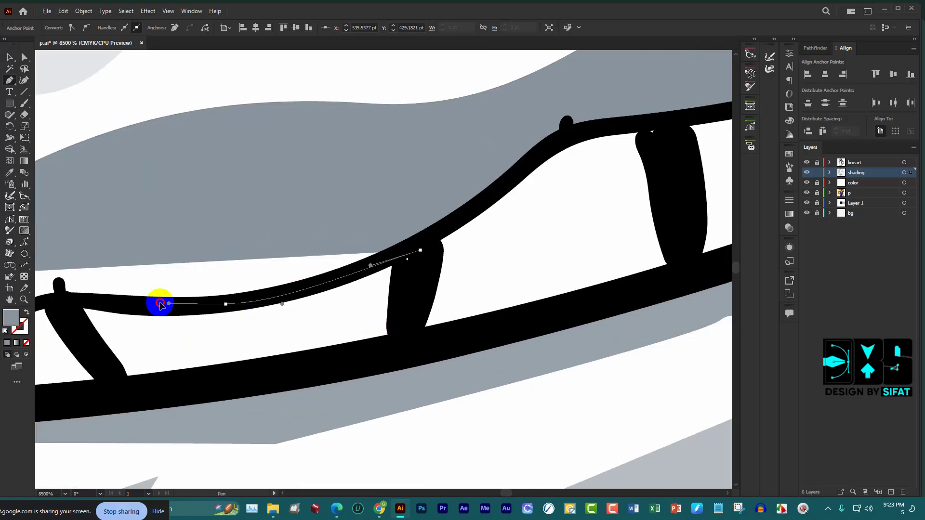
scroll(367, 272, down, 3)
scroll(367, 272, up, 3)
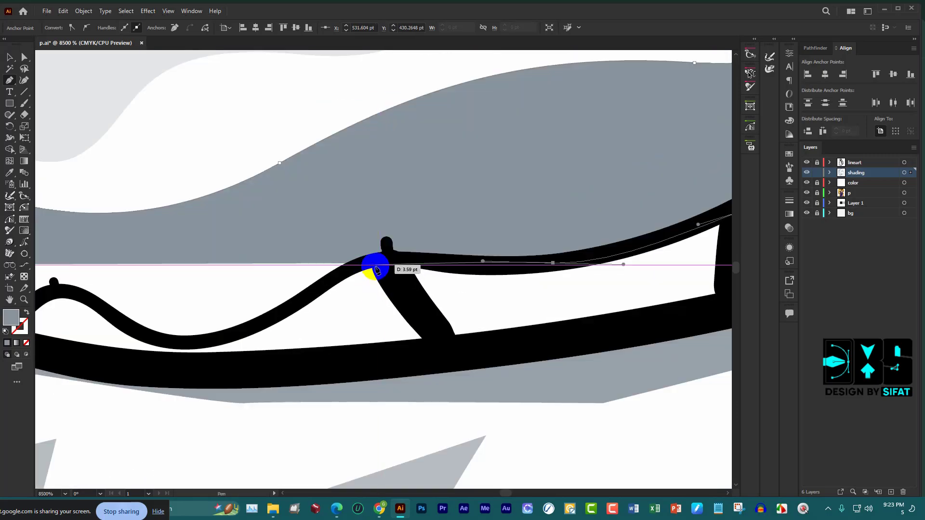
drag(243, 333, 193, 348)
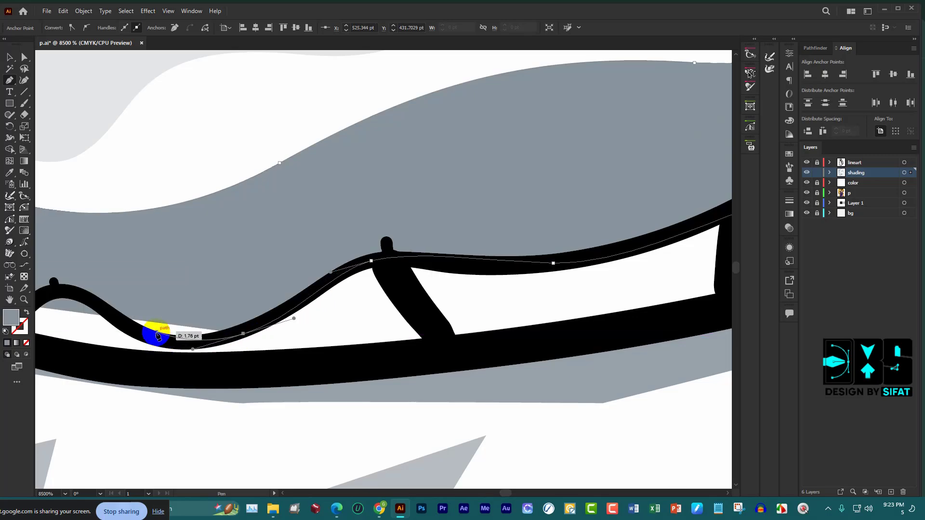
drag(137, 336, 117, 320)
scroll(386, 244, down, 3)
scroll(256, 247, up, 3)
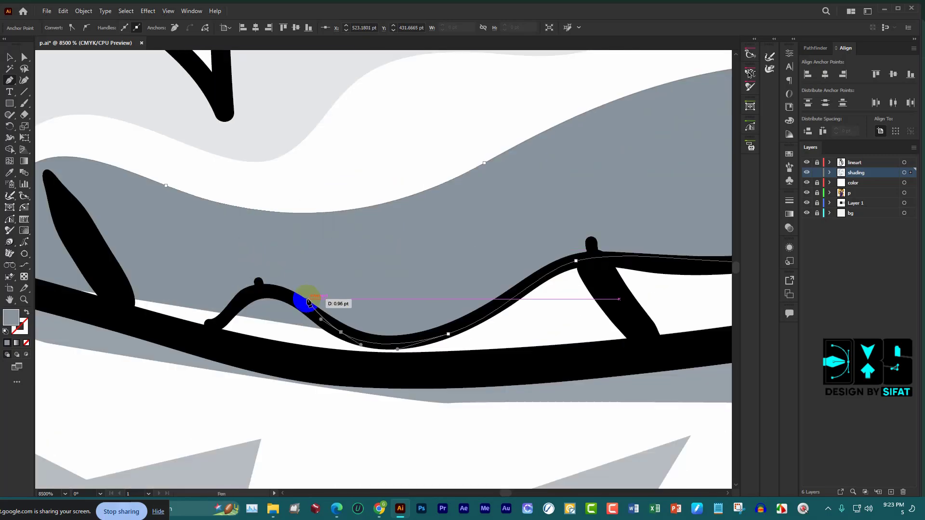
drag(259, 292, 226, 299)
click(209, 337)
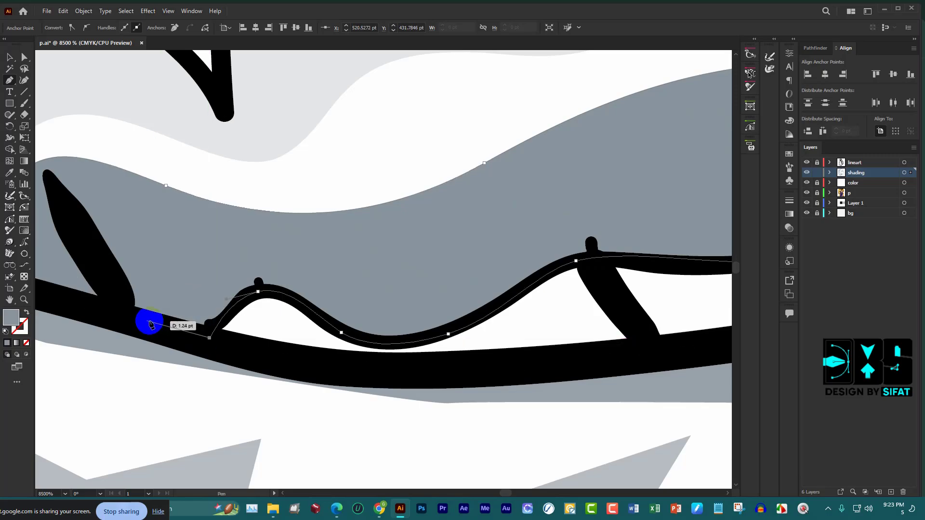
click(127, 311)
scroll(215, 265, down, 3)
scroll(159, 259, up, 2)
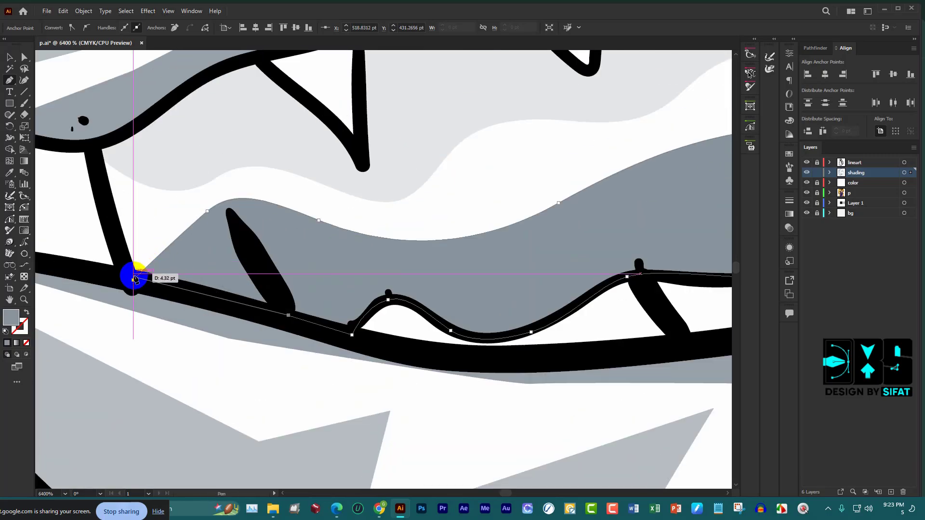
scroll(430, 347, down, 2)
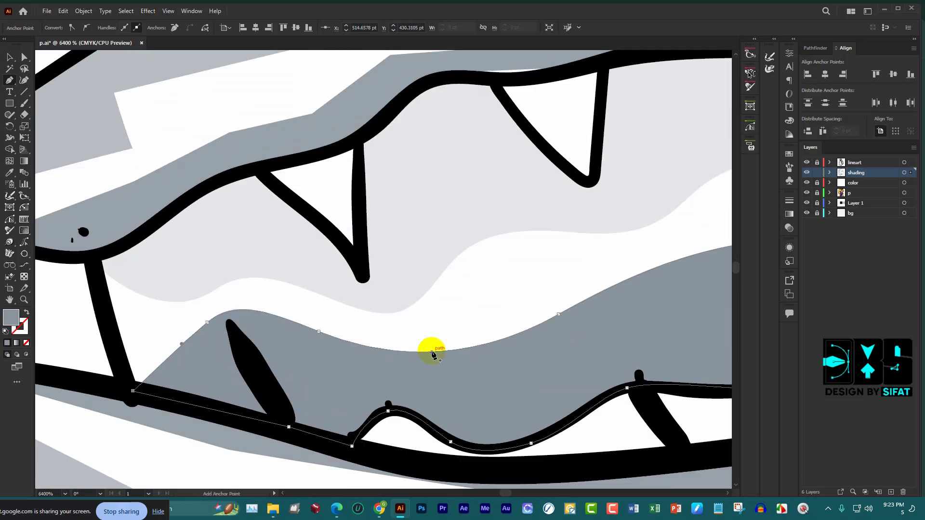
Apply the nearby light grey shading colour to the new shape with the Eyedropper
key(i)
click(364, 277)
scroll(393, 270, down, 1)
click(395, 268)
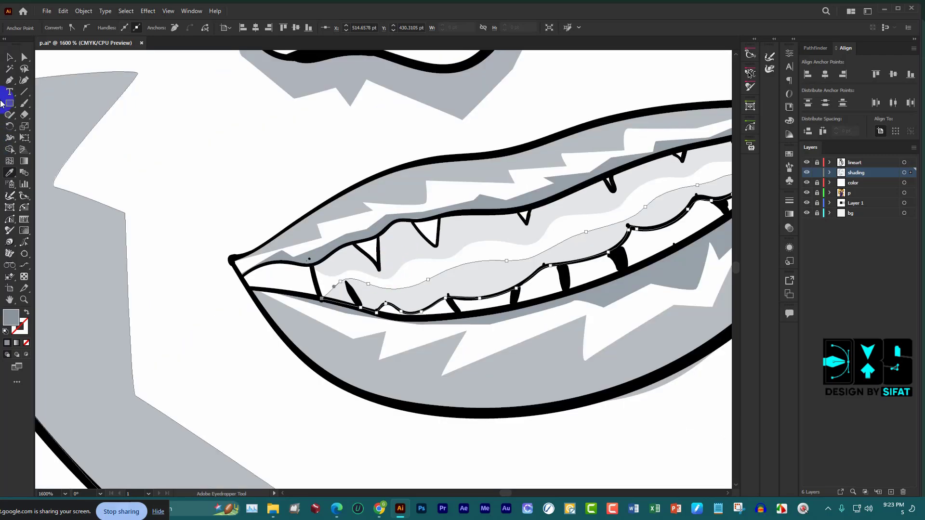
Switch to the Selection tool and deselect the previous shading shape
click(10, 58)
click(252, 128)
scroll(306, 282, down, 3)
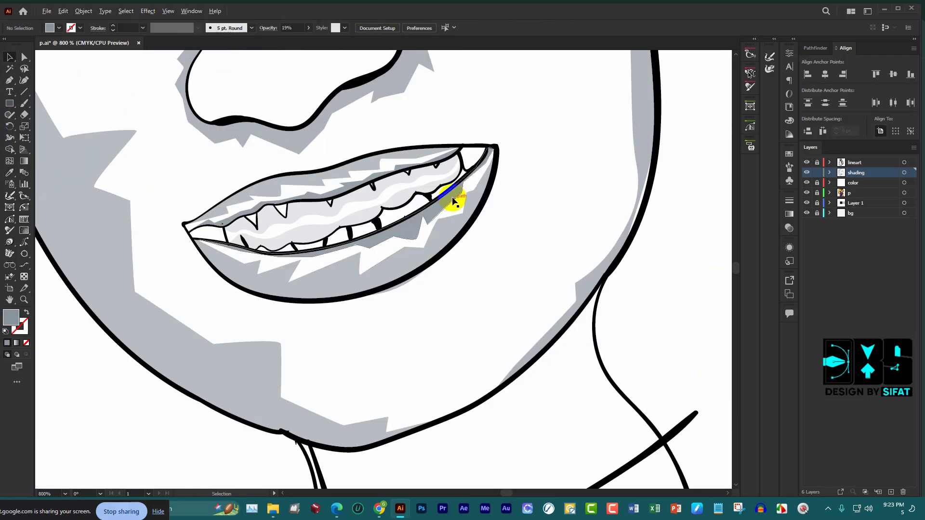
scroll(475, 215, up, 2)
scroll(542, 212, up, 1)
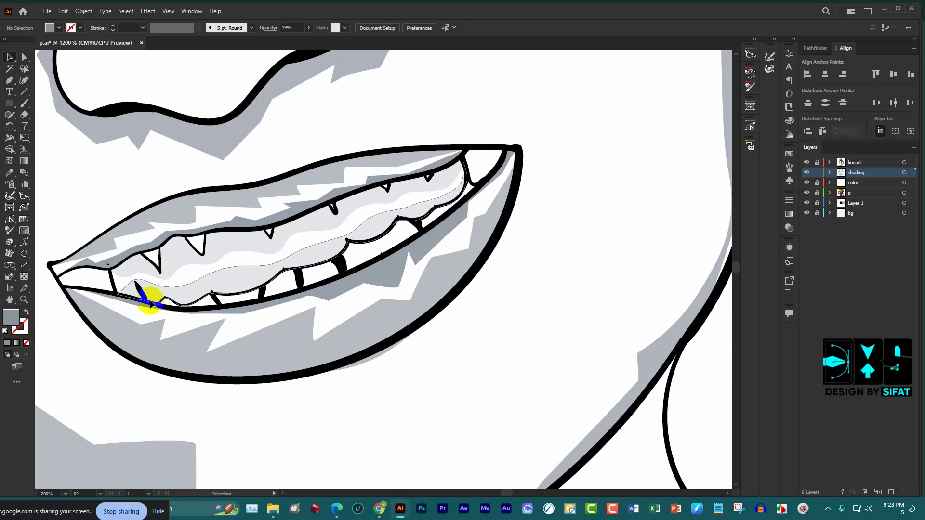
scroll(138, 275, up, 1)
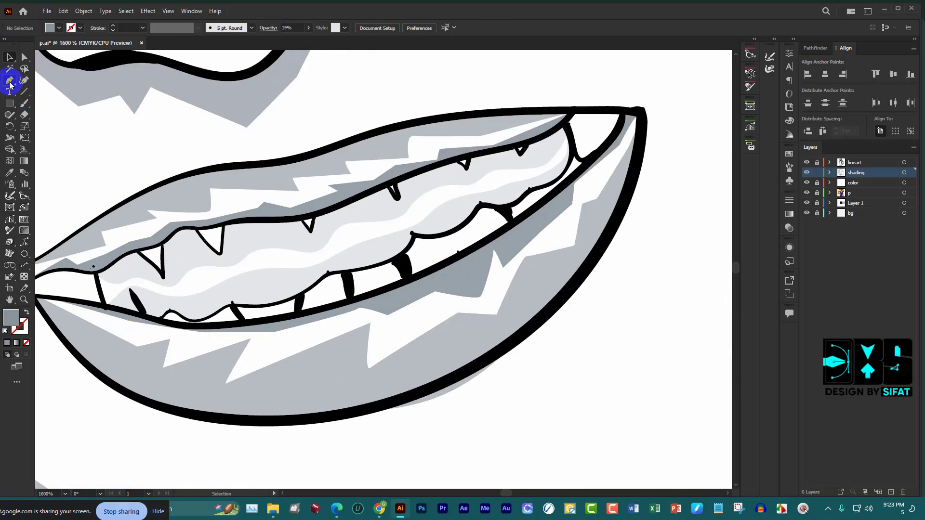
scroll(524, 224, up, 1)
scroll(568, 201, up, 2)
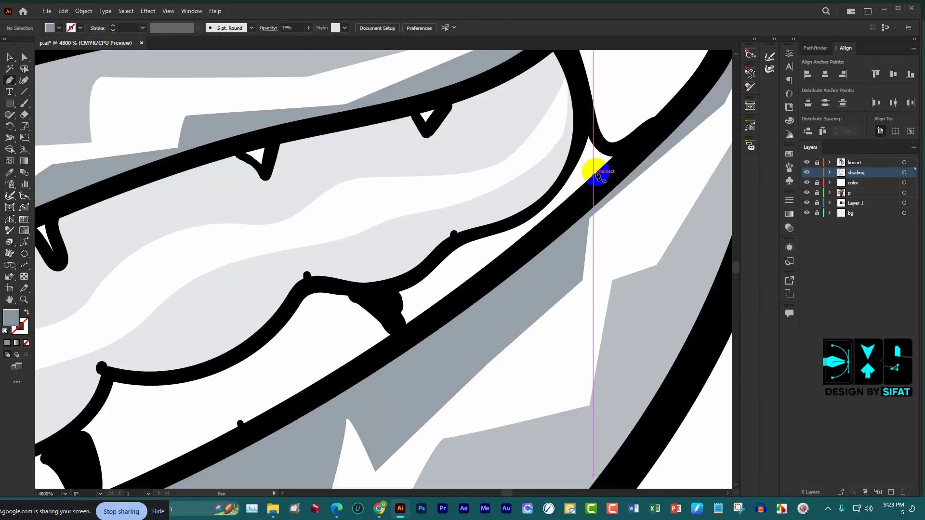
Trace a curved shading path from the gum corner along the lower lip beneath the teeth
click(589, 139)
drag(494, 252, 468, 261)
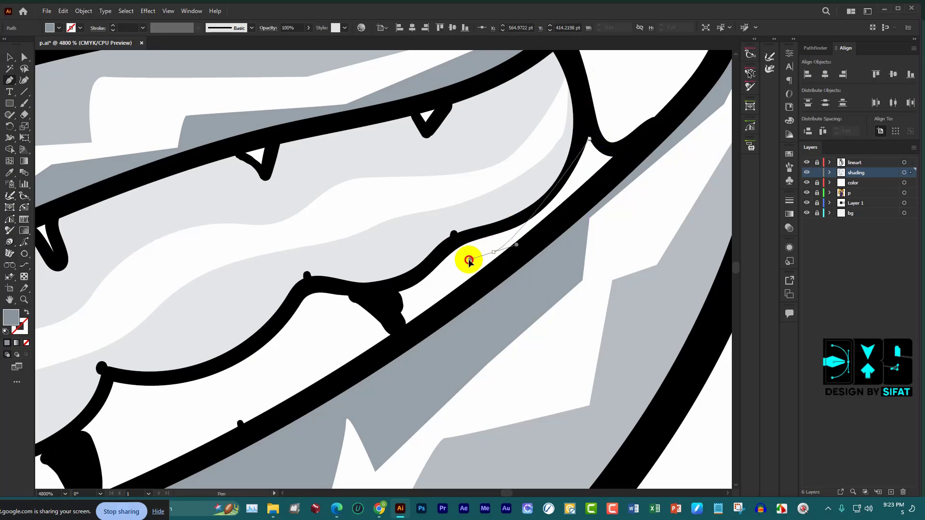
drag(395, 297, 392, 320)
click(384, 350)
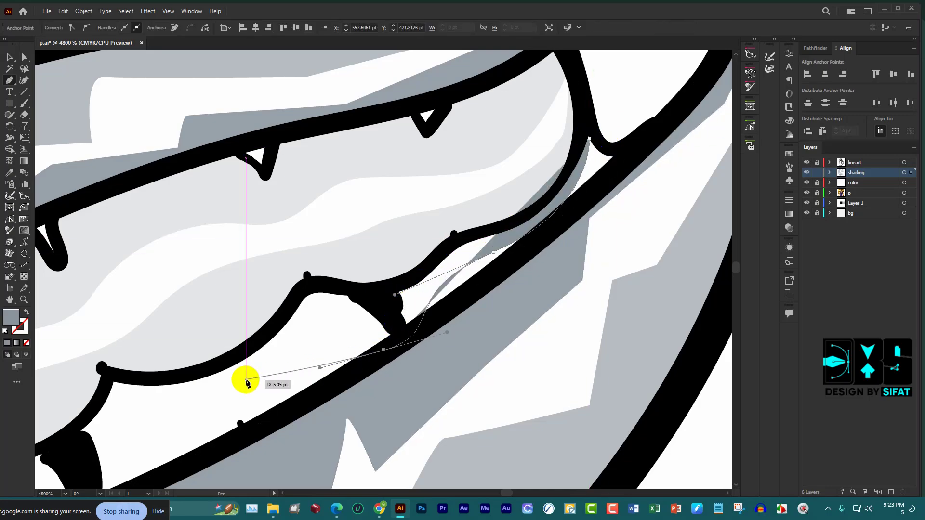
drag(225, 383, 141, 414)
scroll(240, 367, down, 3)
scroll(141, 378, down, 3)
scroll(277, 346, up, 2)
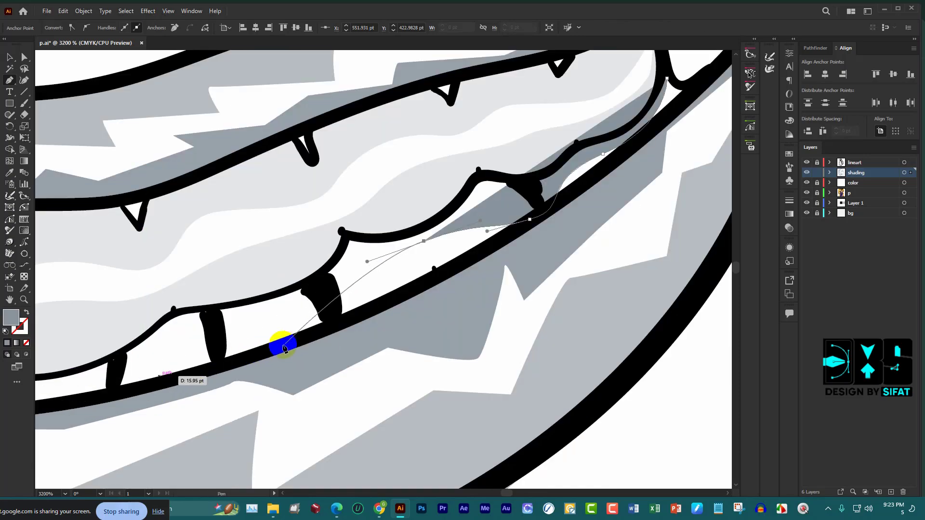
mouse_move(294, 331)
mouse_down()
mouse_move(233, 329)
mouse_move(135, 352)
mouse_up()
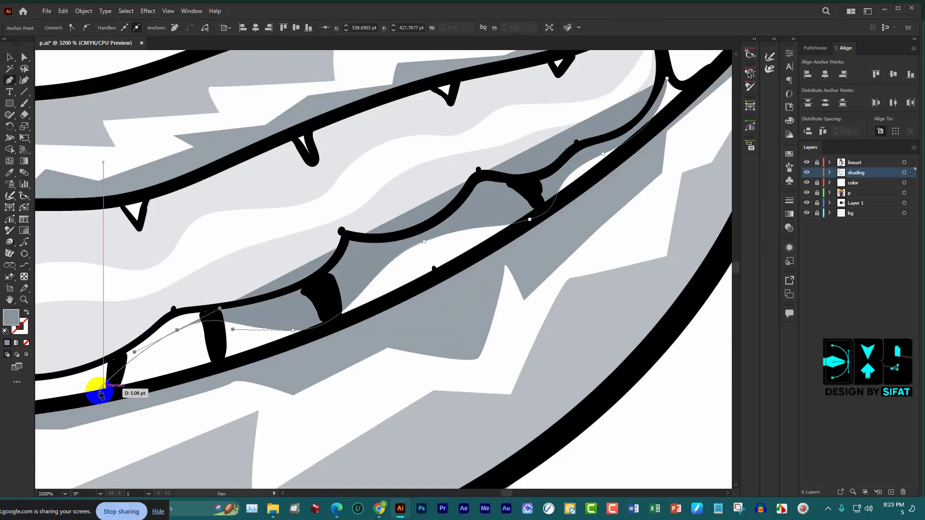
scroll(101, 390, down, 3)
scroll(217, 358, up, 3)
scroll(331, 338, up, 2)
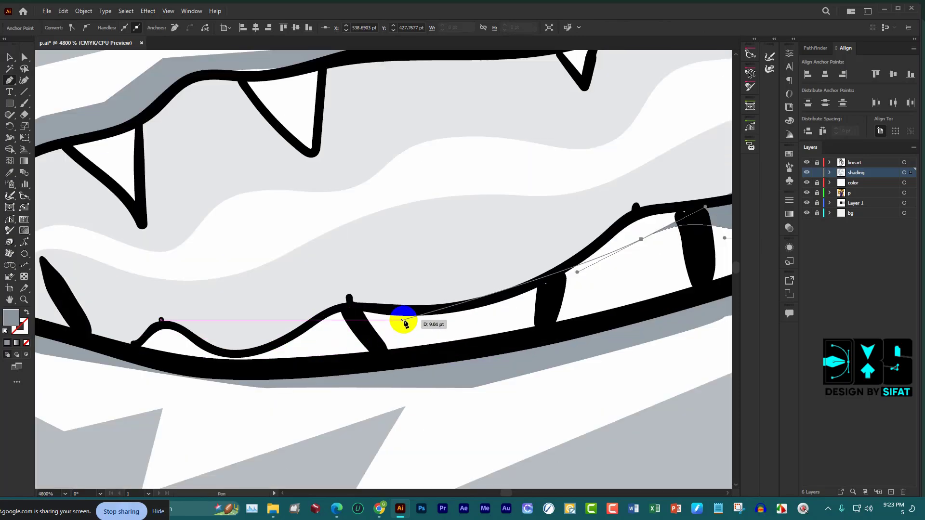
click(429, 334)
drag(262, 354, 228, 353)
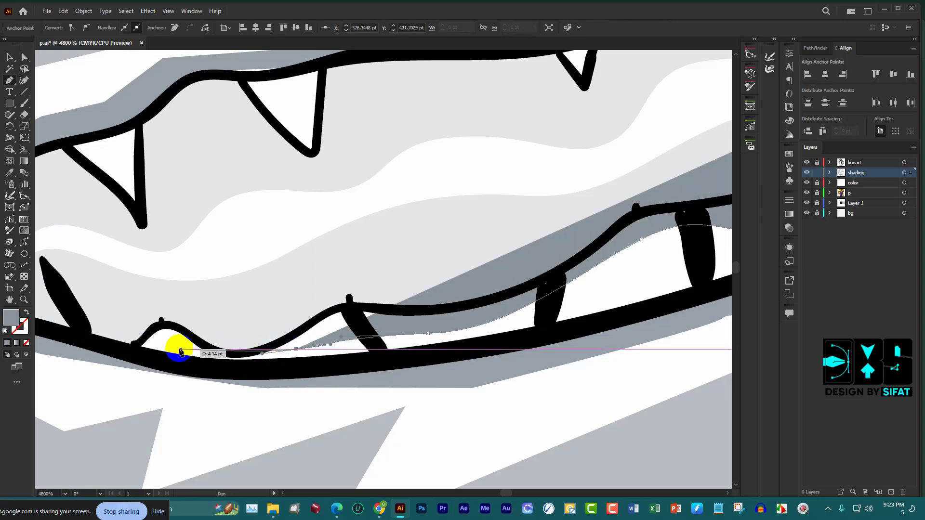
mouse_move(173, 346)
mouse_down()
mouse_move(149, 339)
mouse_move(116, 351)
mouse_up()
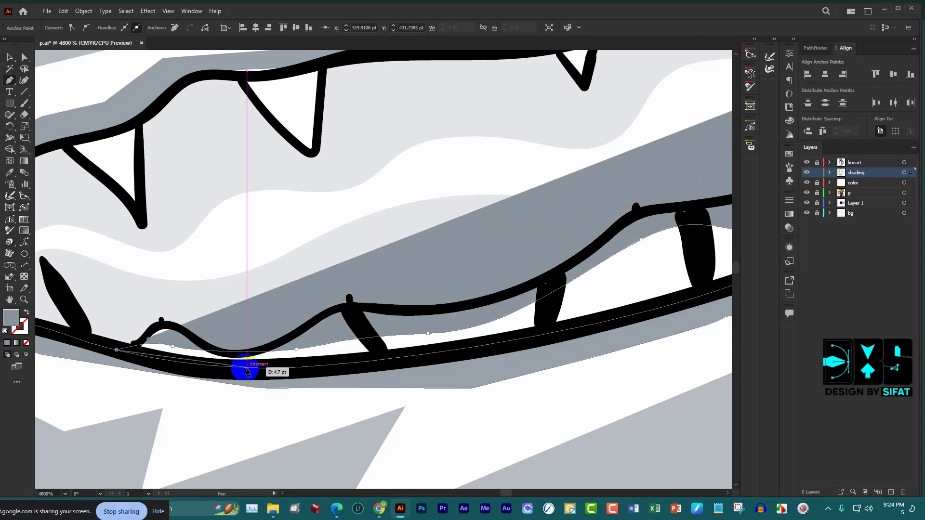
Inspect the finished lower-lip shading and deselect it on empty canvas
scroll(263, 371, down, 2)
scroll(242, 363, down, 3)
scroll(310, 371, down, 1)
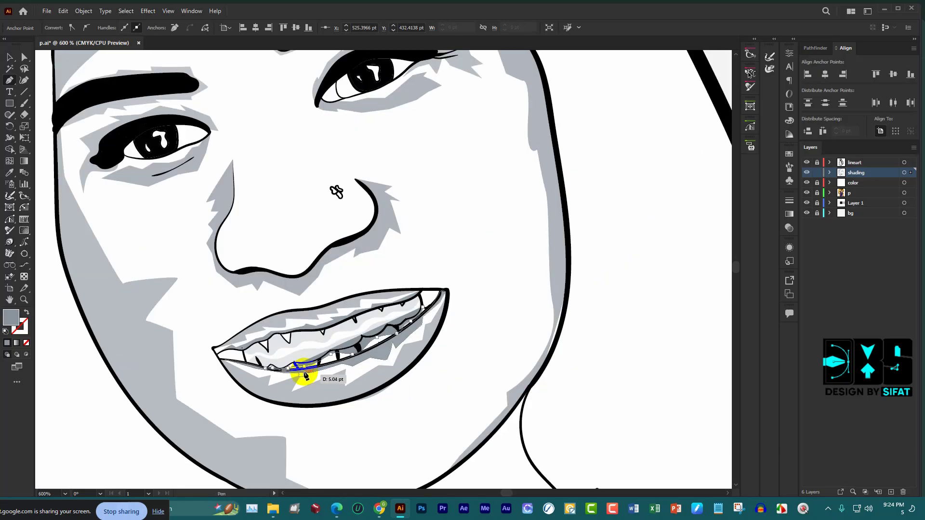
scroll(310, 376, down, 1)
scroll(321, 375, up, 1)
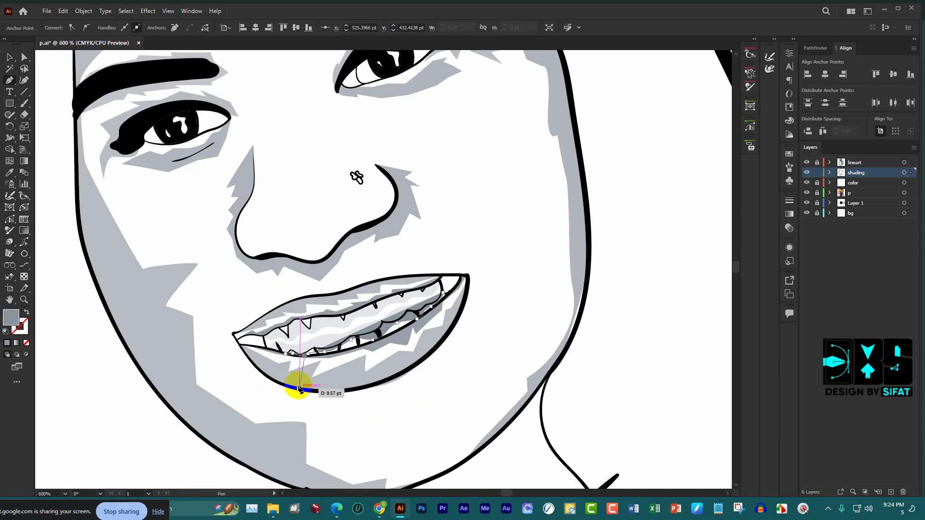
scroll(326, 379, down, 2)
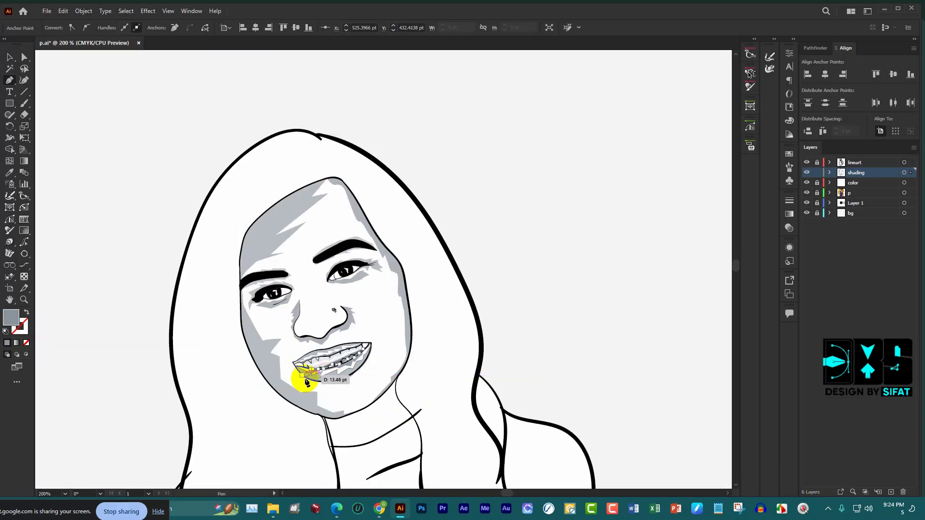
scroll(318, 380, up, 1)
scroll(323, 371, up, 1)
scroll(521, 341, down, 3)
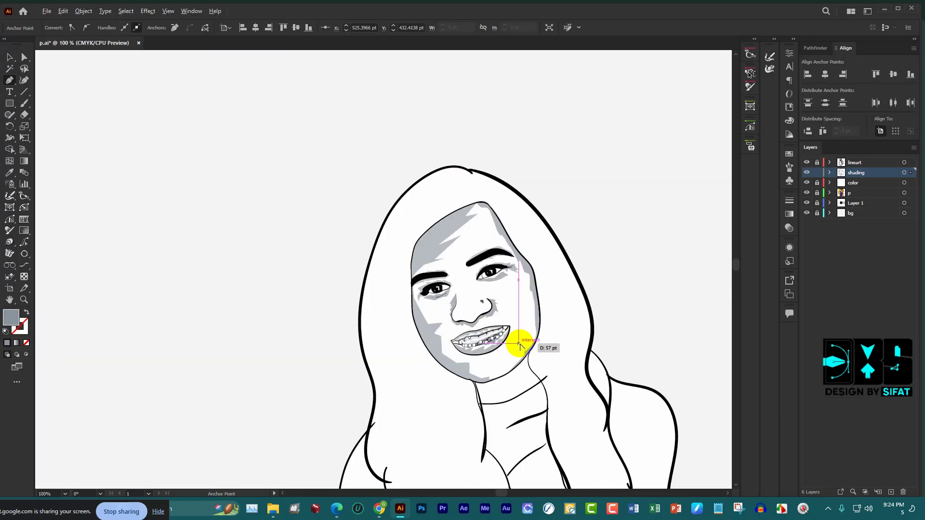
scroll(288, 355, down, 1)
scroll(288, 355, up, 2)
scroll(221, 351, down, 2)
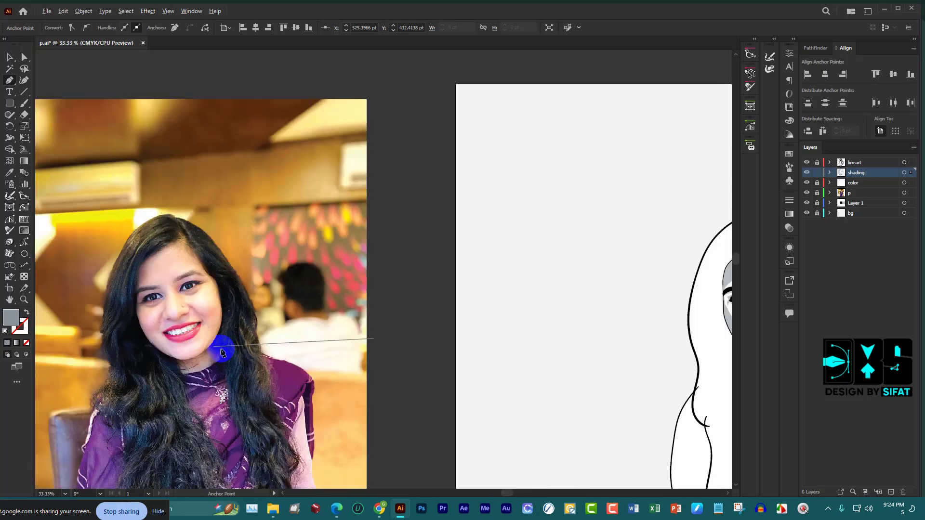
scroll(337, 367, down, 2)
scroll(381, 350, up, 3)
scroll(355, 296, up, 2)
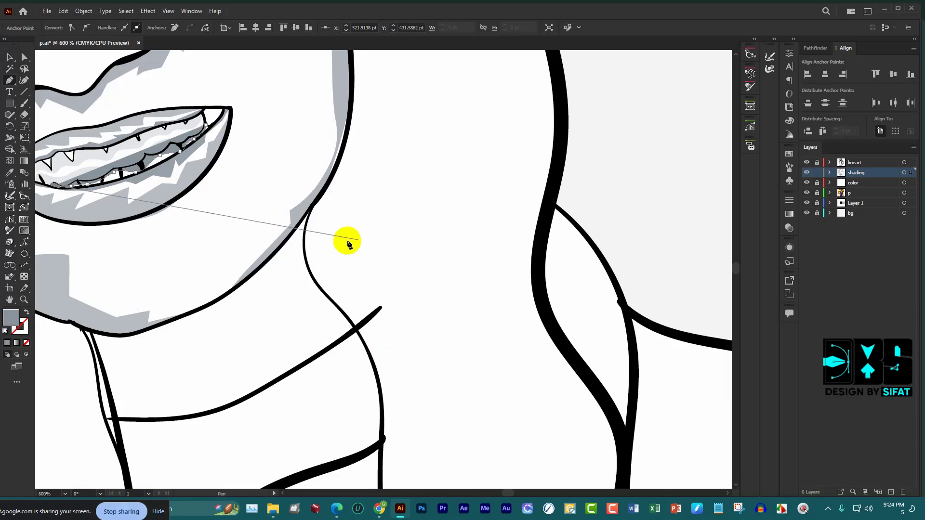
scroll(348, 245, down, 1)
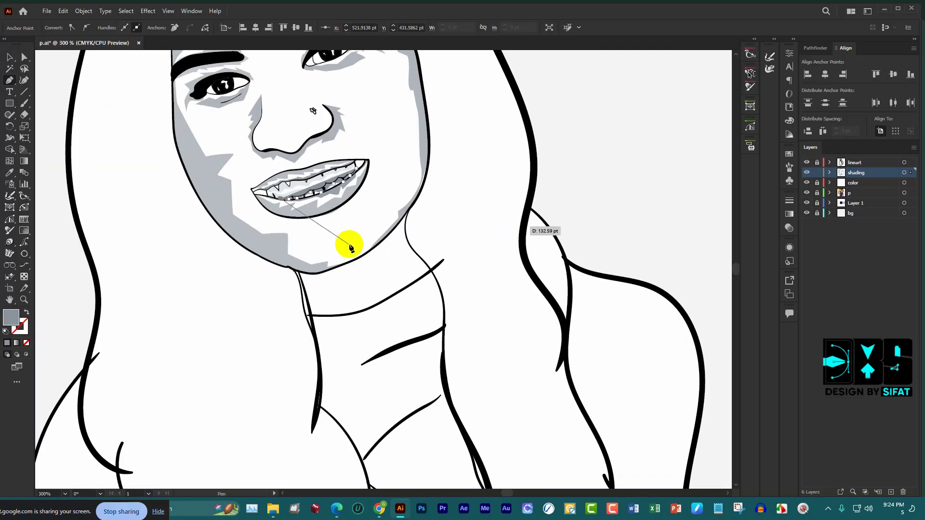
ctrl+click(370, 187)
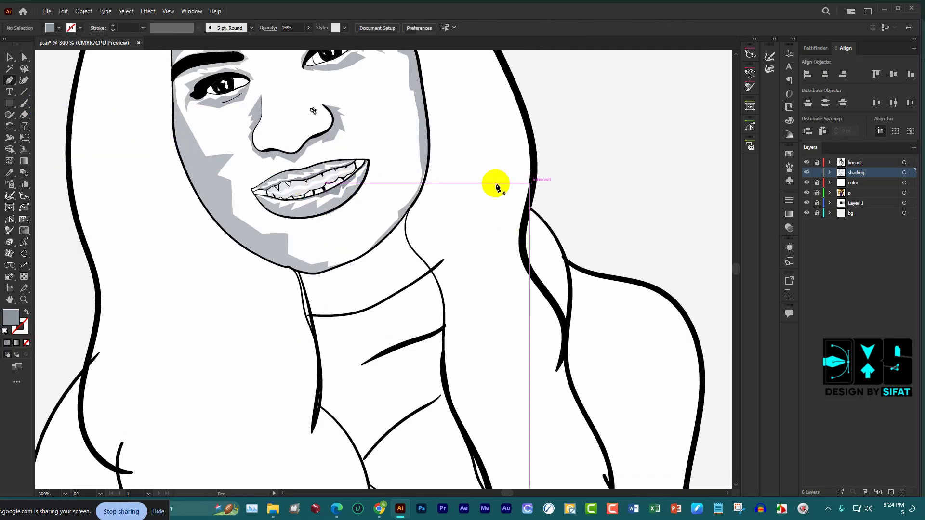
Zoom and pan the view in on the small lower tooth and the wavy gum line
scroll(268, 217, up, 3)
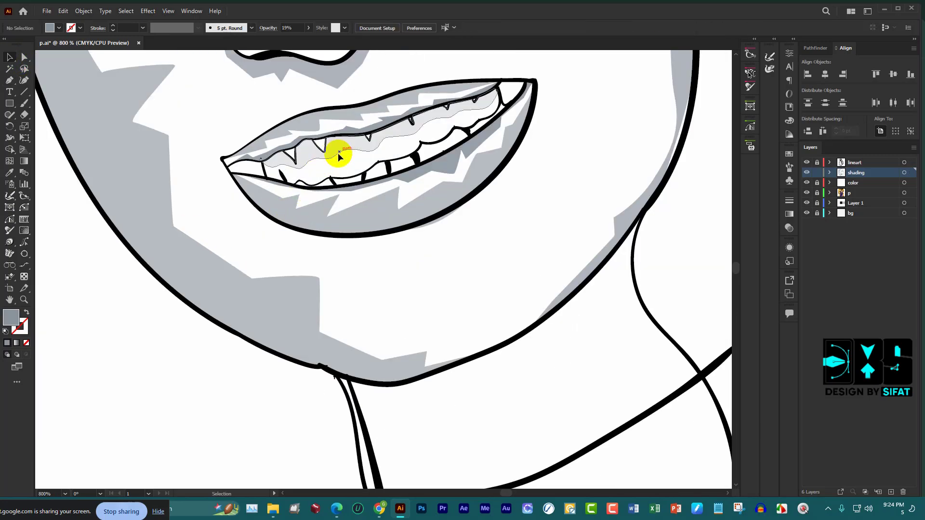
drag(332, 170, 328, 176)
scroll(298, 166, down, 2)
scroll(355, 186, down, 2)
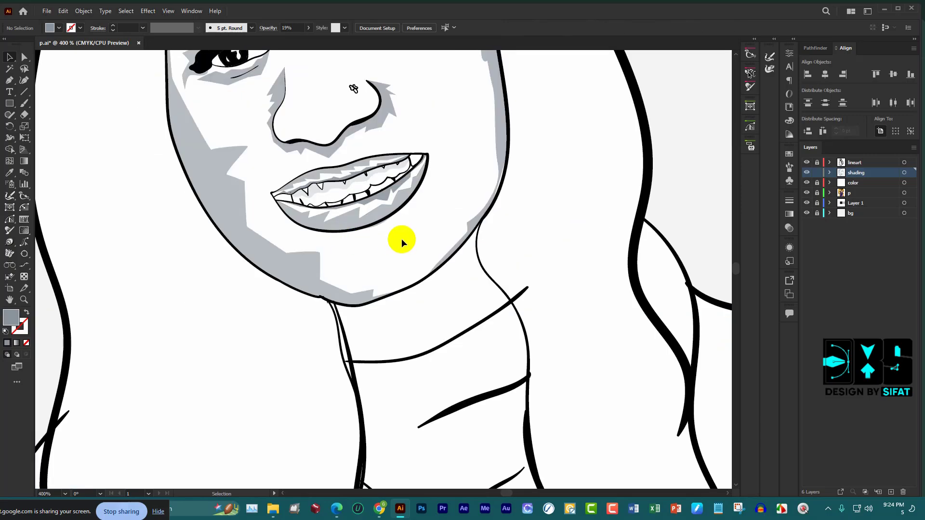
scroll(428, 235, down, 2)
scroll(379, 216, up, 3)
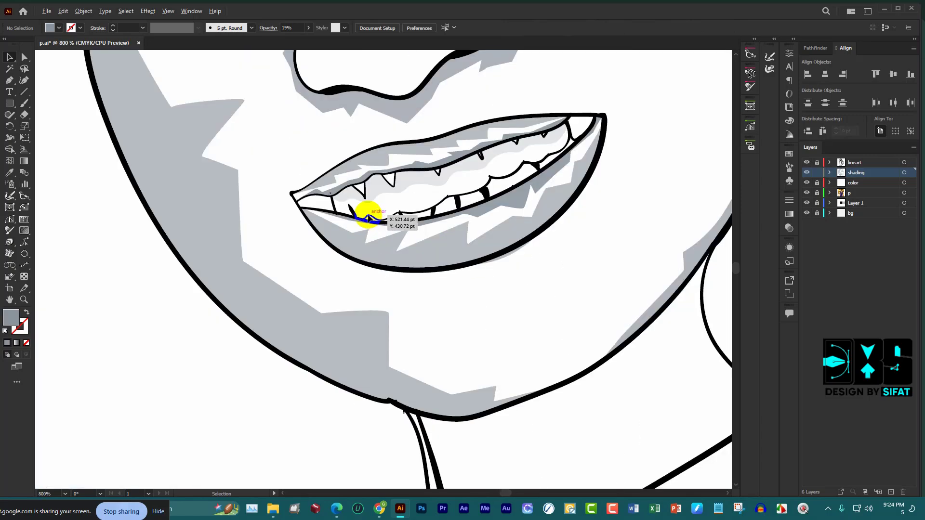
scroll(380, 215, up, 3)
scroll(379, 214, up, 3)
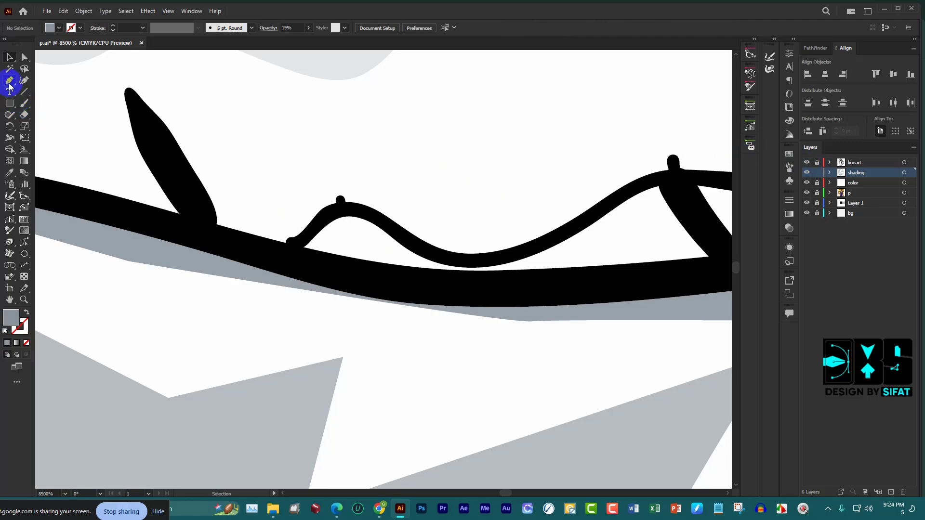
scroll(318, 220, down, 3)
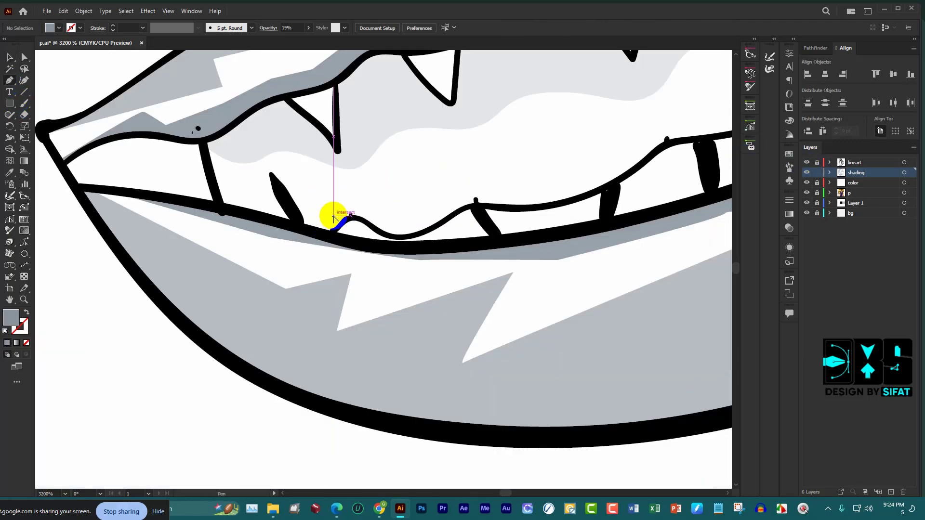
scroll(331, 206, up, 2)
scroll(359, 234, down, 2)
scroll(325, 171, down, 5)
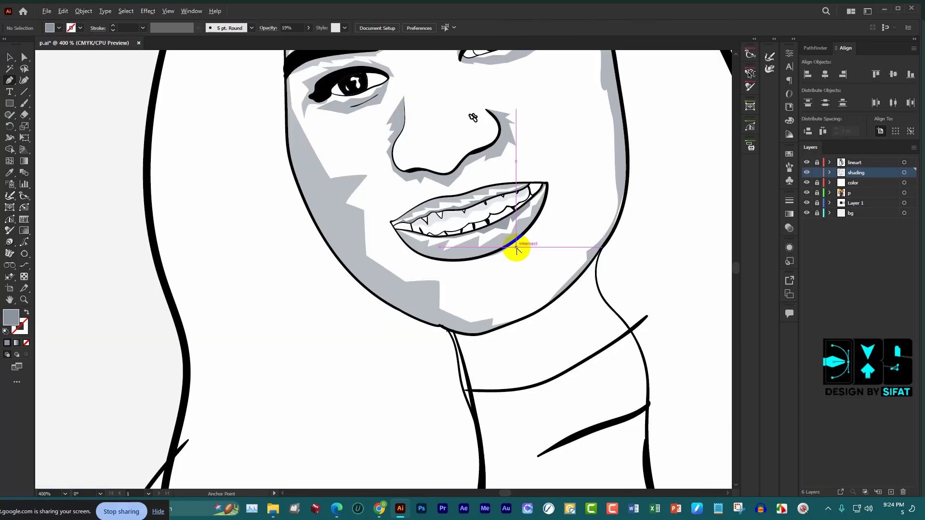
scroll(516, 248, down, 3)
scroll(407, 251, down, 3)
scroll(215, 242, up, 3)
scroll(215, 242, up, 3)
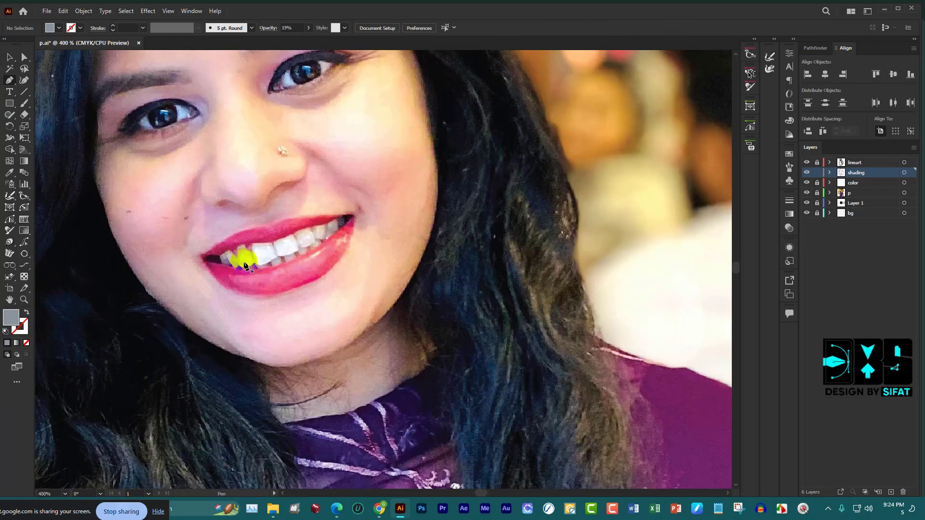
scroll(251, 269, down, 4)
scroll(271, 283, down, 2)
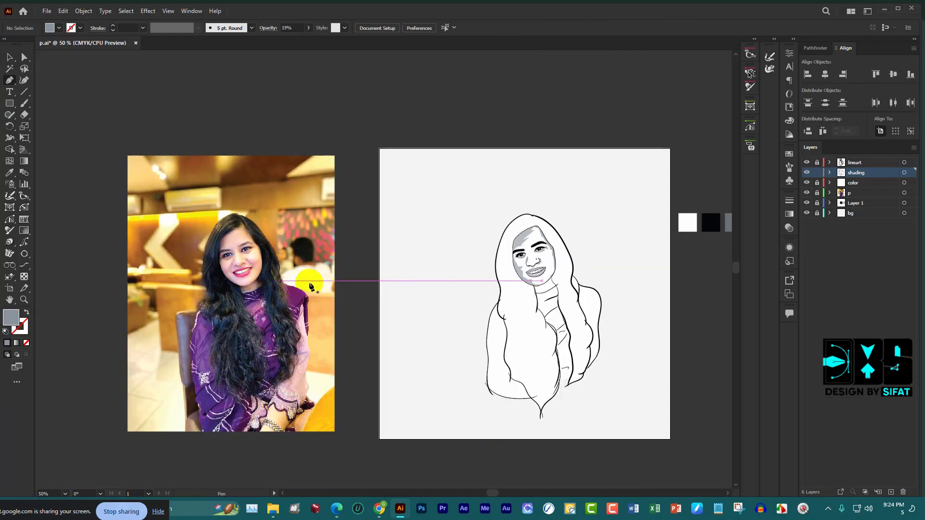
scroll(564, 264, up, 3)
scroll(584, 253, up, 2)
scroll(581, 243, up, 2)
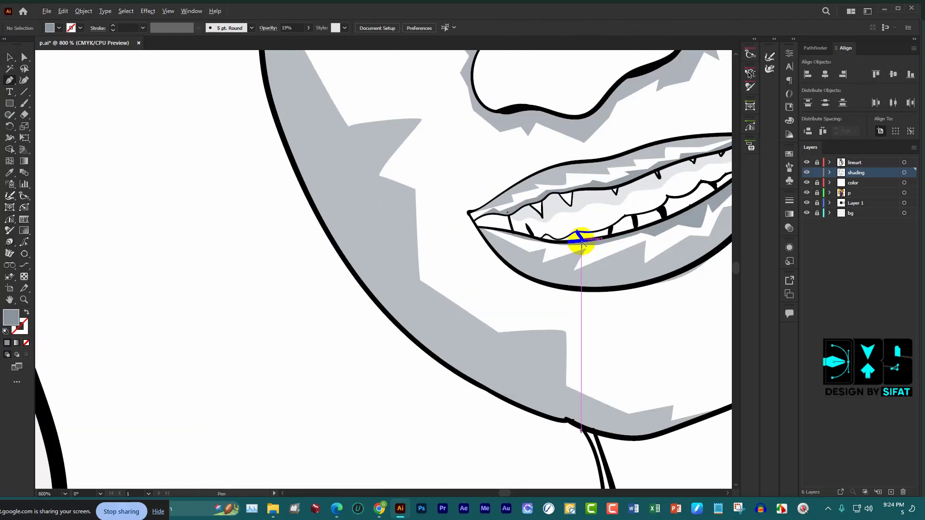
scroll(581, 242, up, 2)
scroll(564, 238, up, 2)
scroll(476, 238, up, 1)
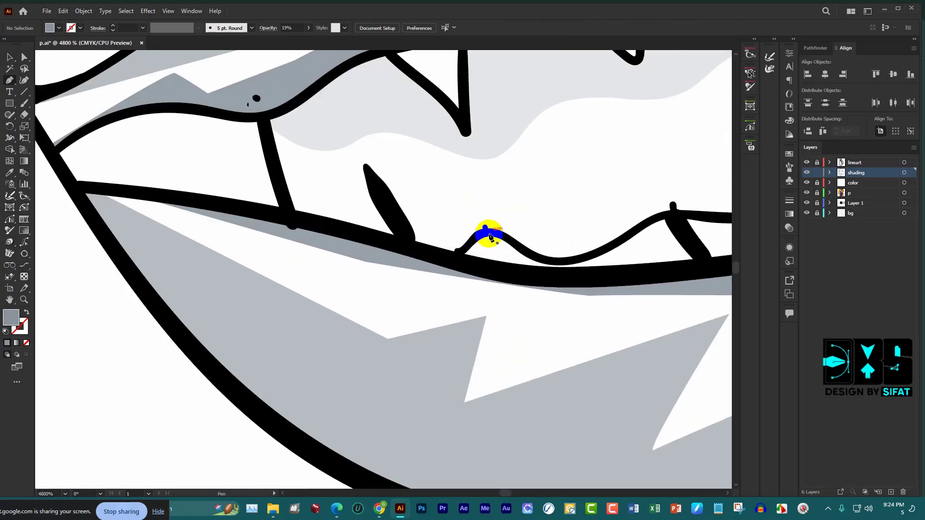
Start a Pen path at the lower-lip anchor, curve it up over the tooth, then undo the misplaced anchor
click(485, 228)
drag(457, 166, 417, 153)
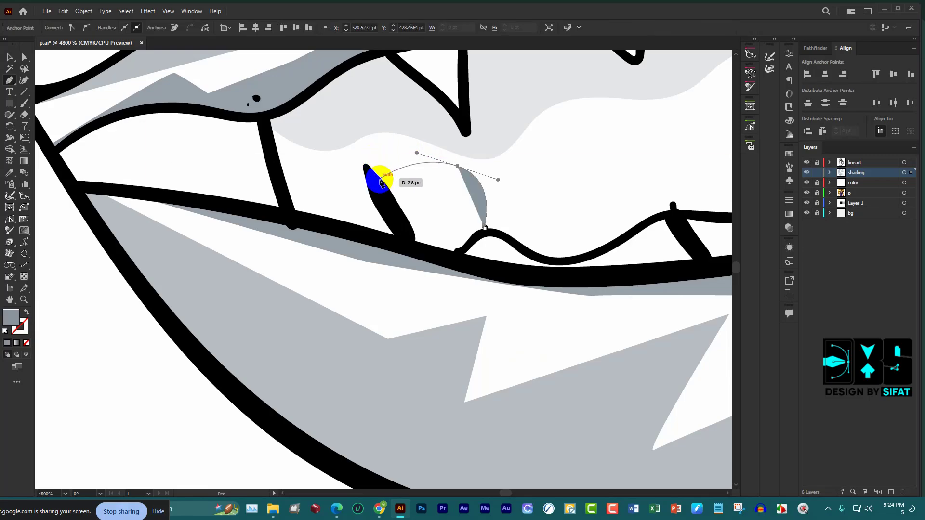
key(ctrl+z)
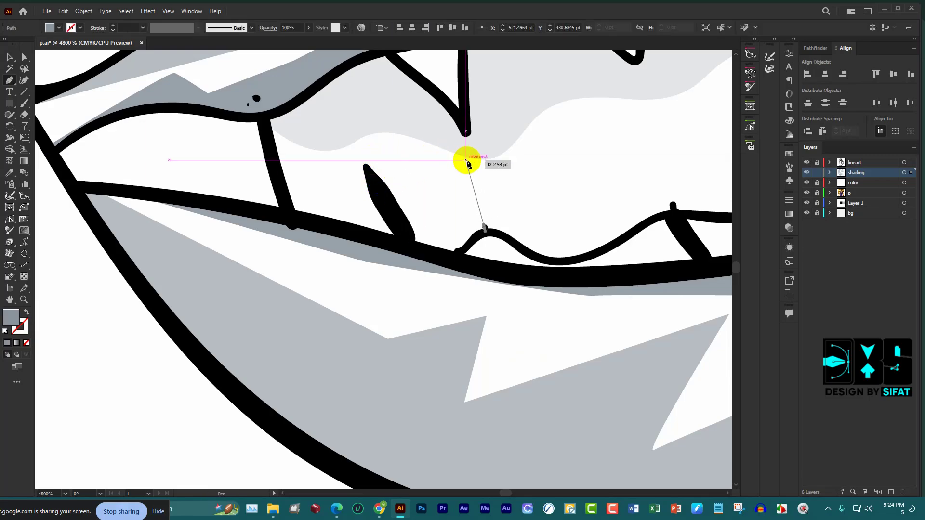
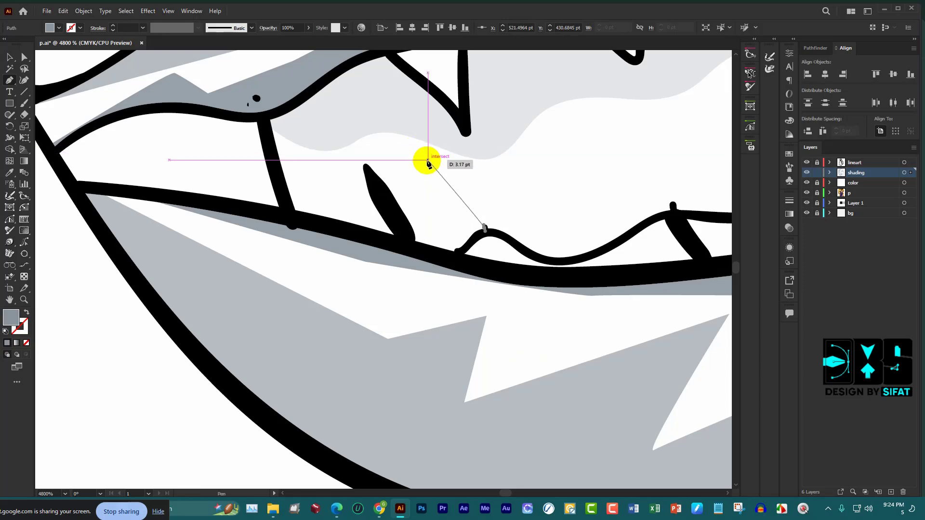
Trace closed grey shading shapes over the first two left-side teeth along the lip line
mouse_move(463, 159)
mouse_down()
mouse_move(437, 146)
mouse_move(370, 155)
mouse_up()
drag(376, 187, 387, 204)
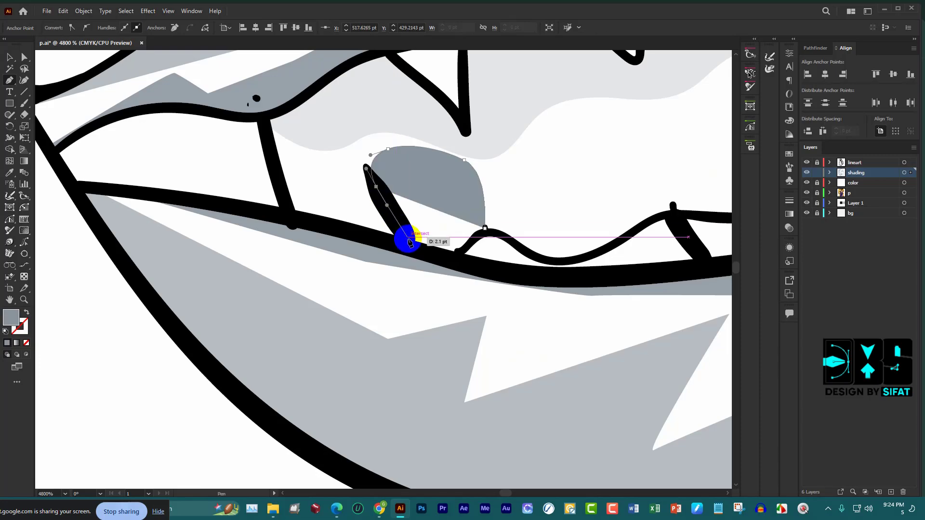
drag(410, 240, 423, 252)
click(457, 256)
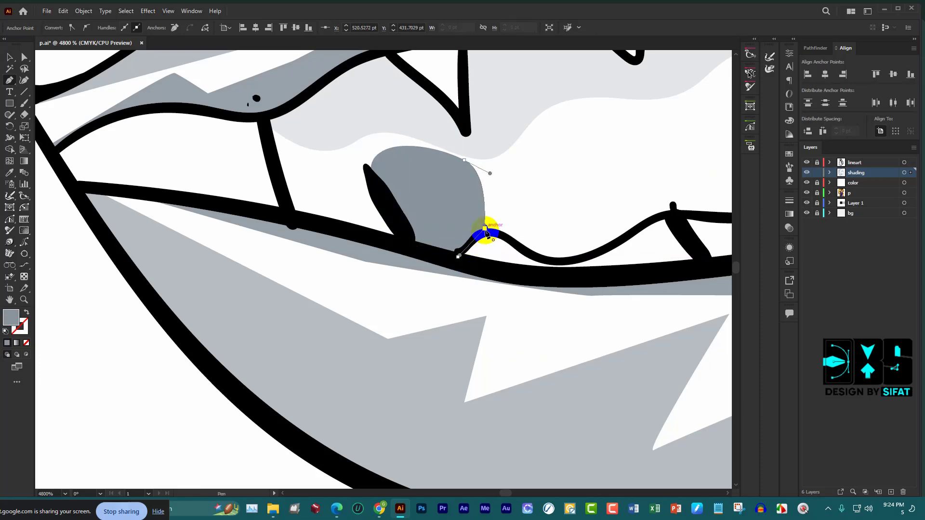
click(485, 227)
scroll(484, 227, down, 3)
scroll(454, 238, up, 3)
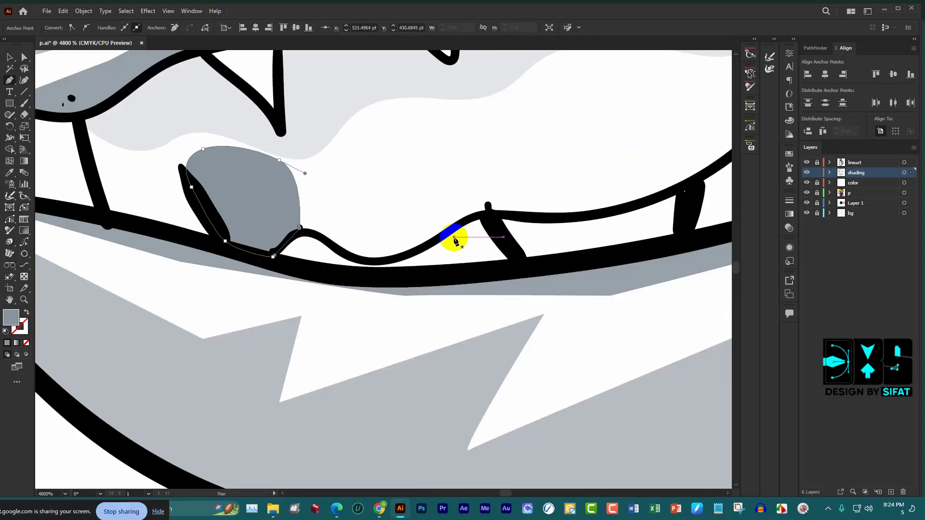
click(488, 212)
drag(461, 119, 429, 103)
mouse_move(378, 124)
mouse_down()
mouse_move(341, 163)
mouse_move(294, 163)
mouse_up()
drag(300, 227, 308, 232)
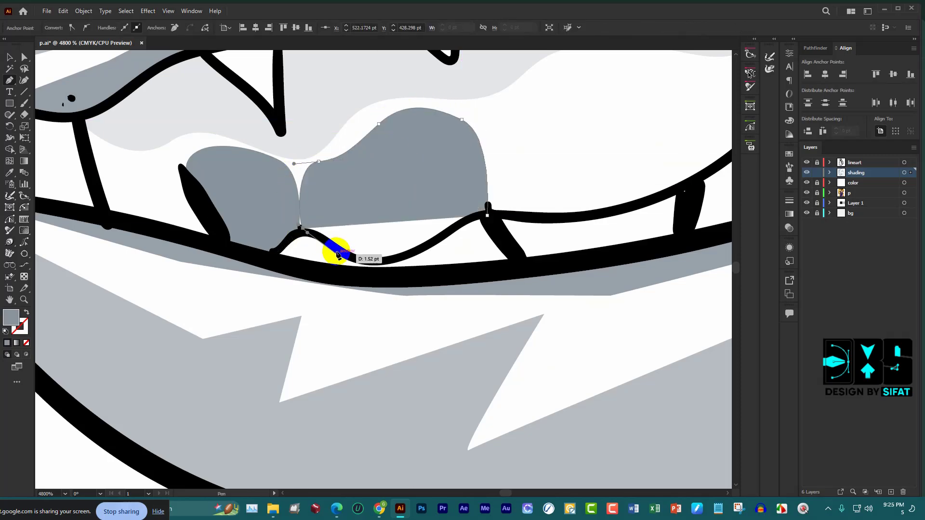
mouse_move(357, 260)
mouse_down()
mouse_move(405, 263)
mouse_move(425, 251)
mouse_up()
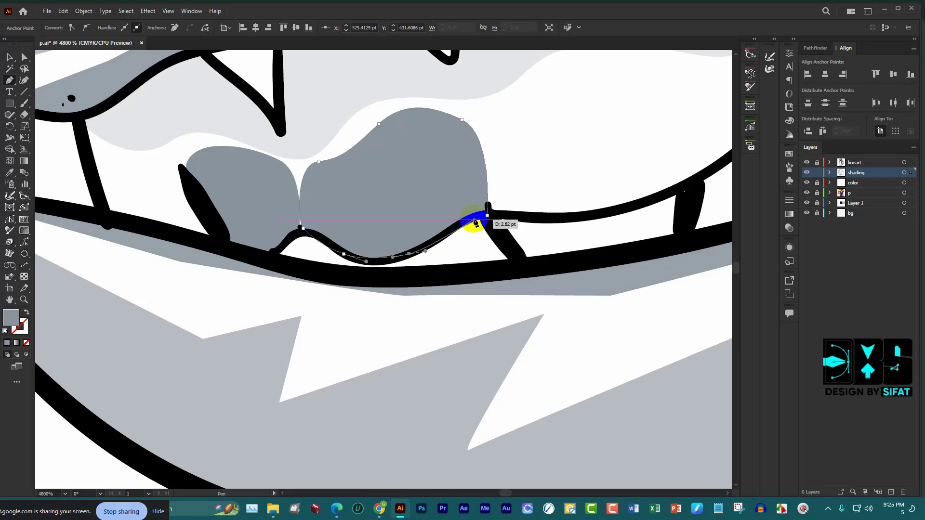
drag(488, 214, 488, 220)
scroll(484, 240, down, 5)
scroll(537, 223, up, 5)
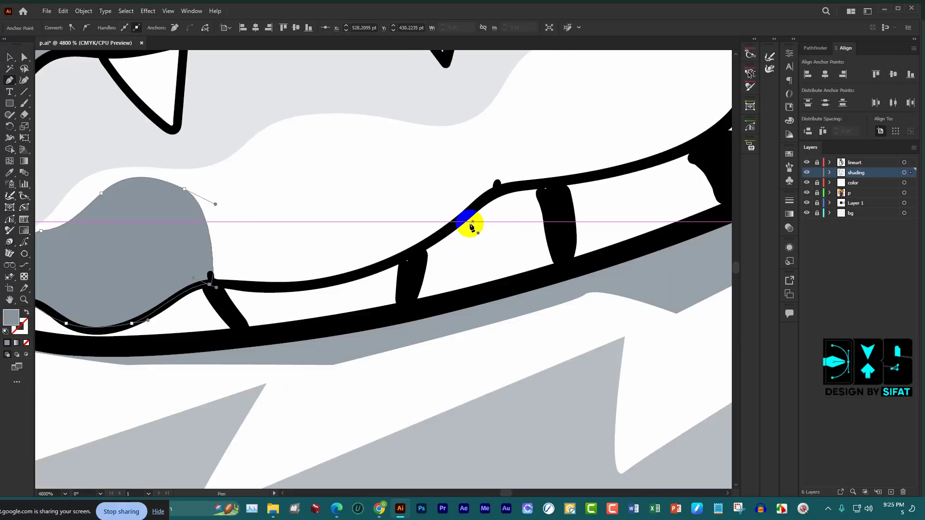
Trace shading shapes over the next two teeth, curving each along the lip line to close it
click(501, 187)
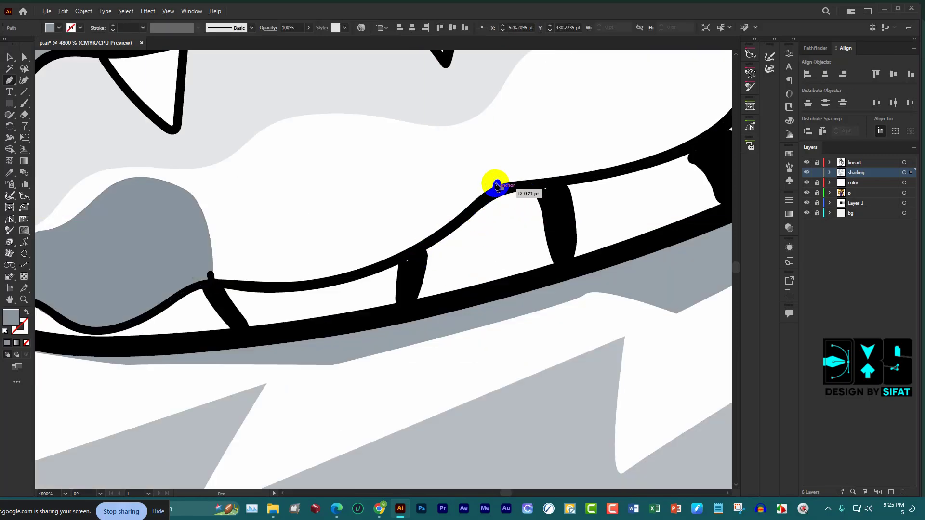
mouse_move(450, 138)
mouse_down()
mouse_move(299, 144)
mouse_move(223, 173)
mouse_up()
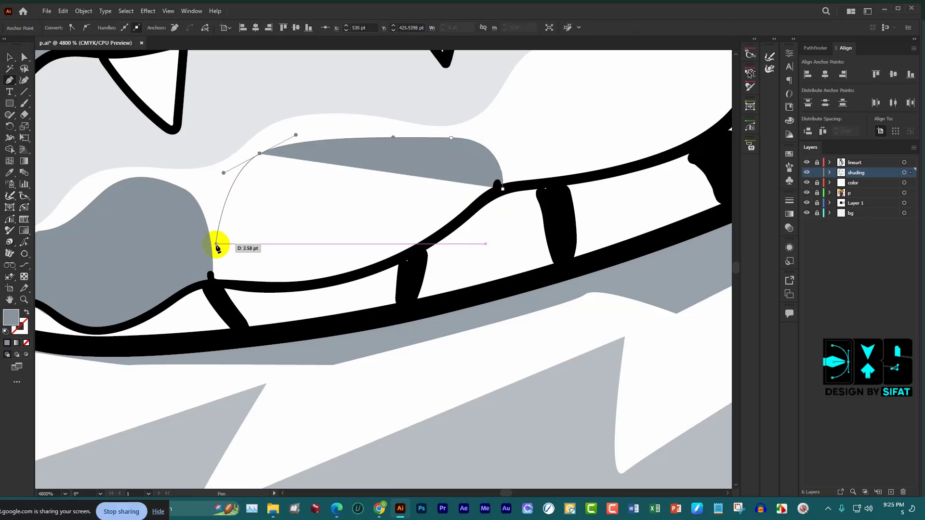
drag(215, 243, 213, 273)
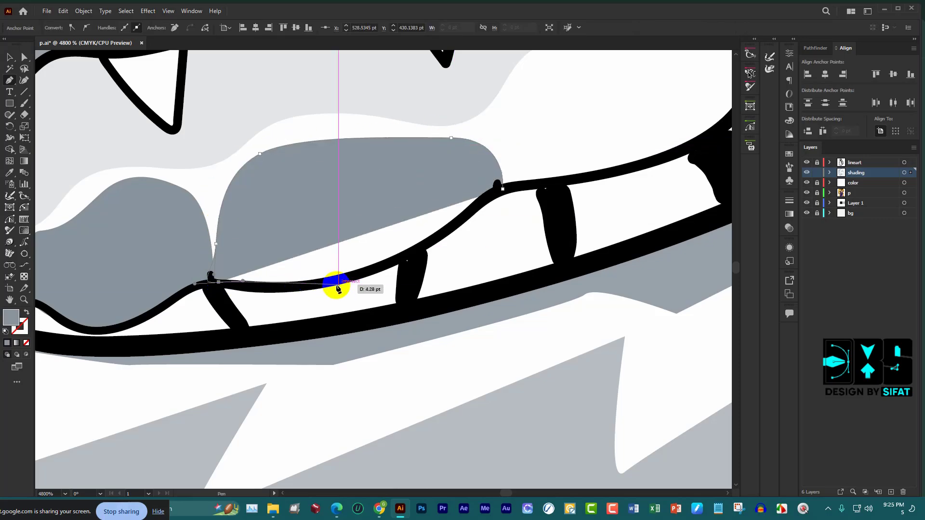
drag(354, 279, 386, 269)
drag(451, 230, 458, 222)
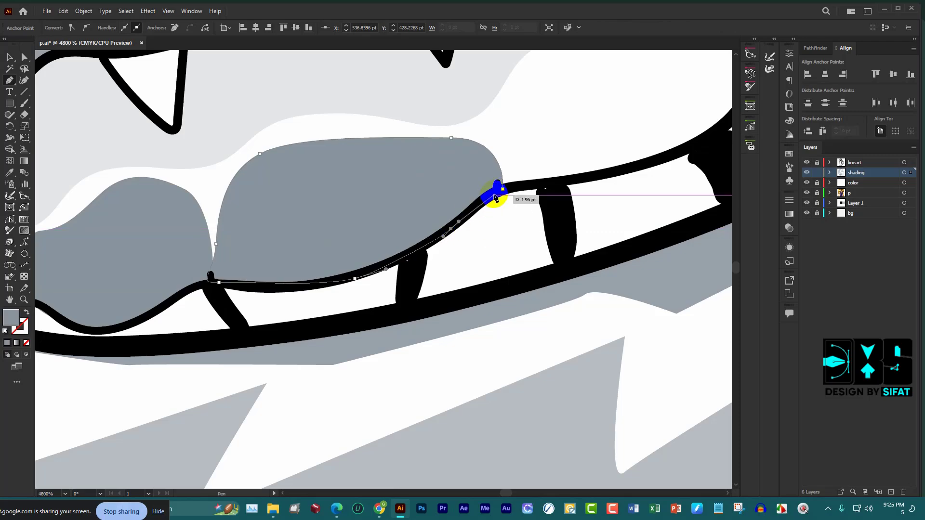
scroll(415, 231, down, 3)
scroll(492, 190, up, 5)
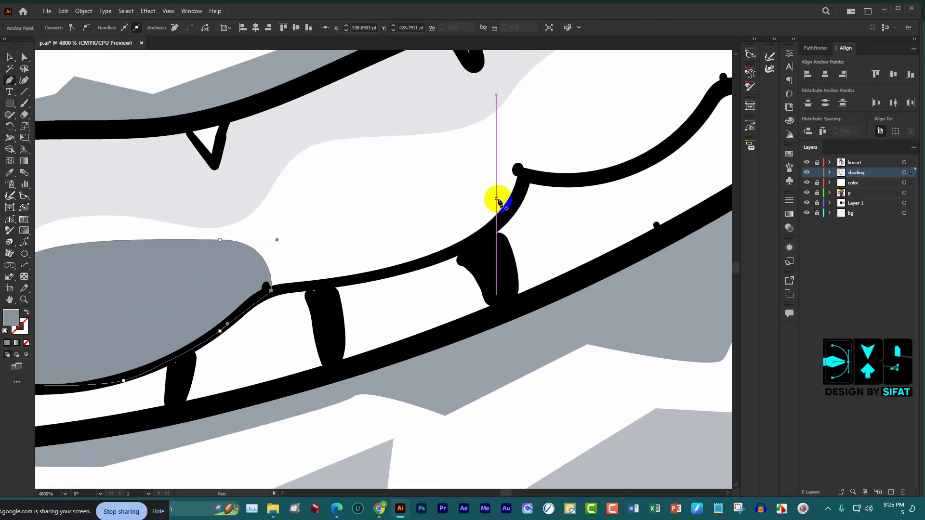
click(530, 186)
drag(431, 141, 365, 161)
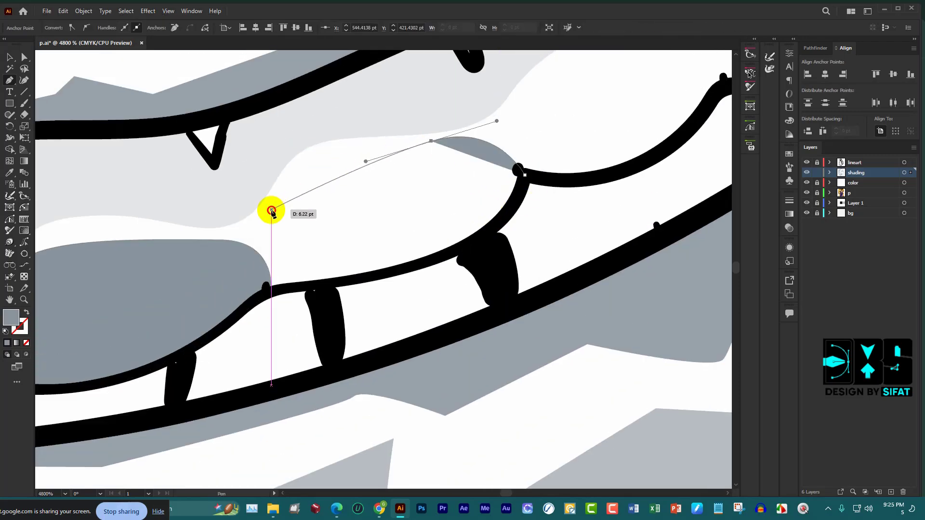
drag(271, 210, 265, 242)
drag(279, 288, 297, 293)
drag(402, 268, 429, 260)
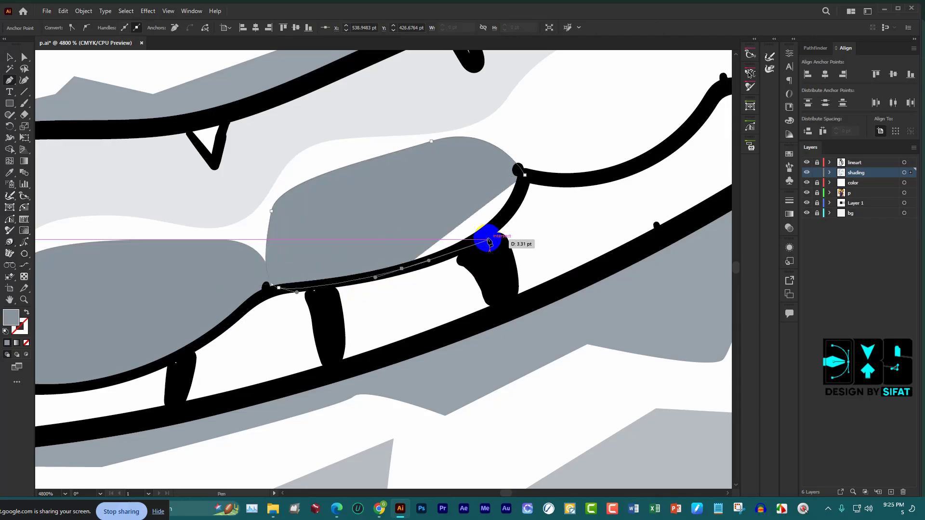
drag(501, 220, 512, 206)
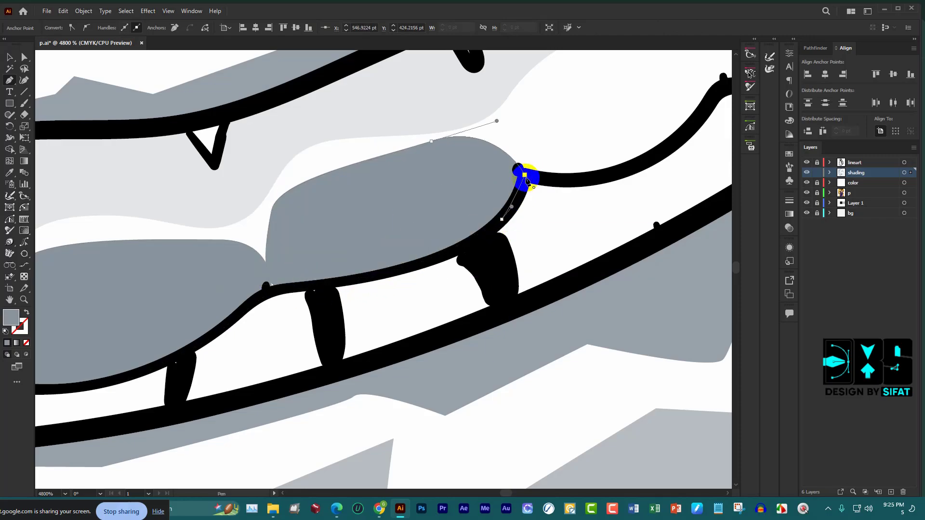
scroll(527, 181, down, 5)
Shade the next tooth rightward with a closed grey shape, reshaping its closing curve
scroll(487, 207, up, 5)
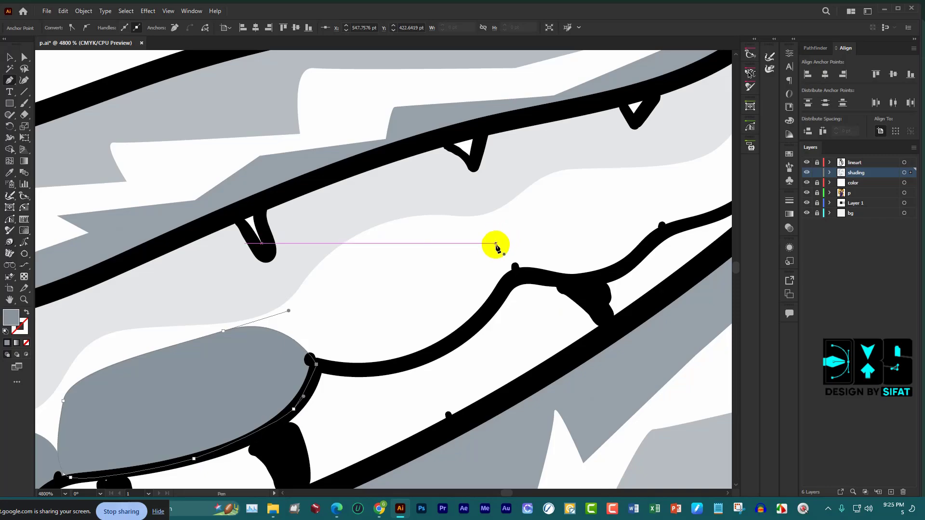
click(524, 279)
drag(468, 225, 429, 223)
drag(335, 260, 300, 333)
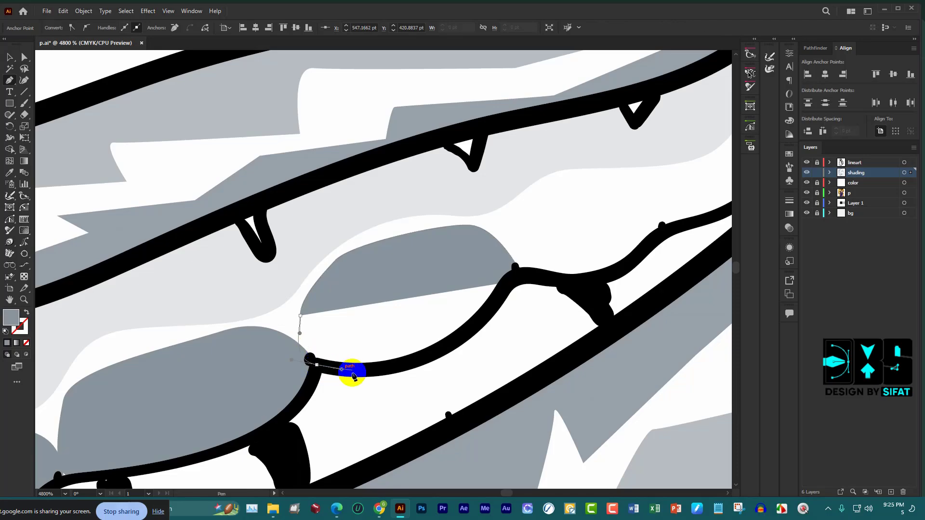
drag(413, 361, 443, 356)
click(525, 282)
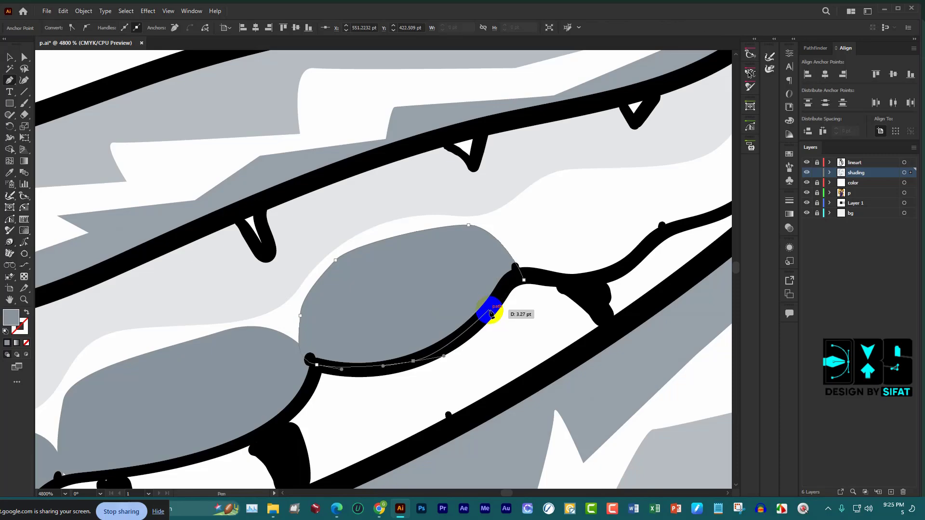
drag(491, 314, 524, 288)
scroll(532, 276, down, 5)
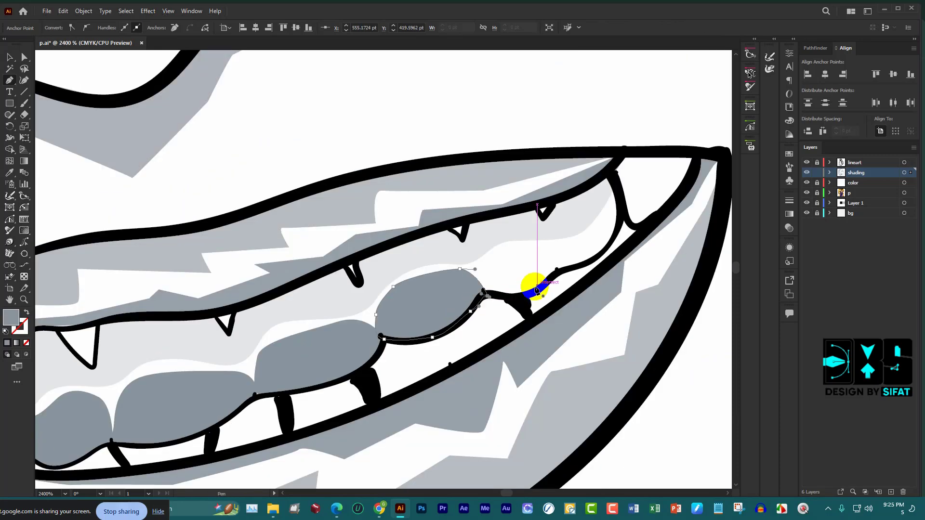
scroll(570, 264, up, 6)
Trace shading shapes over the last two teeth up to the right mouth corner
mouse_move(569, 271)
mouse_down()
mouse_move(477, 211)
mouse_move(405, 200)
mouse_up()
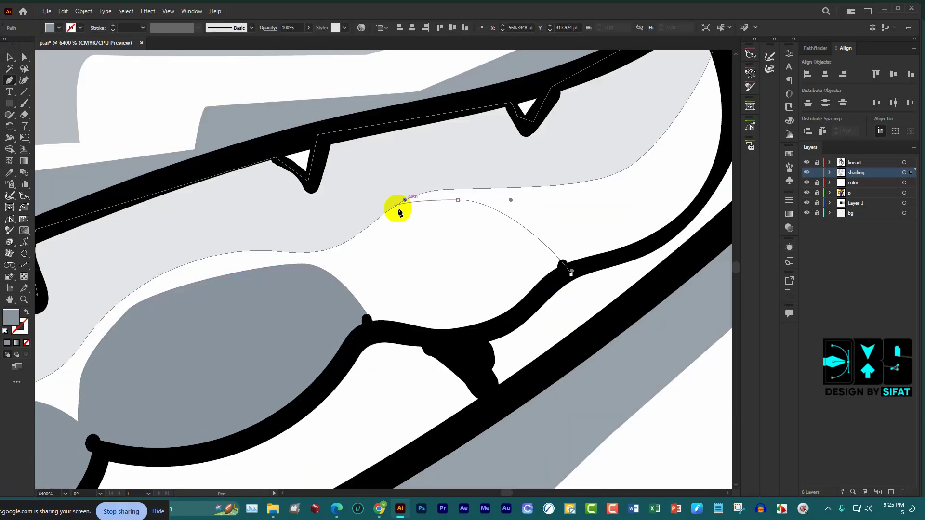
drag(356, 244, 349, 251)
click(374, 328)
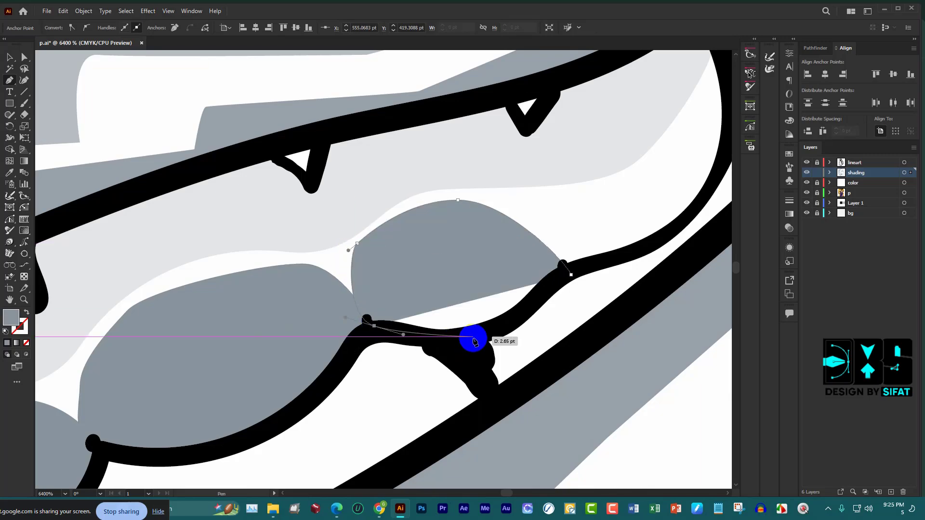
drag(478, 337, 499, 327)
click(571, 272)
scroll(478, 278, down, 5)
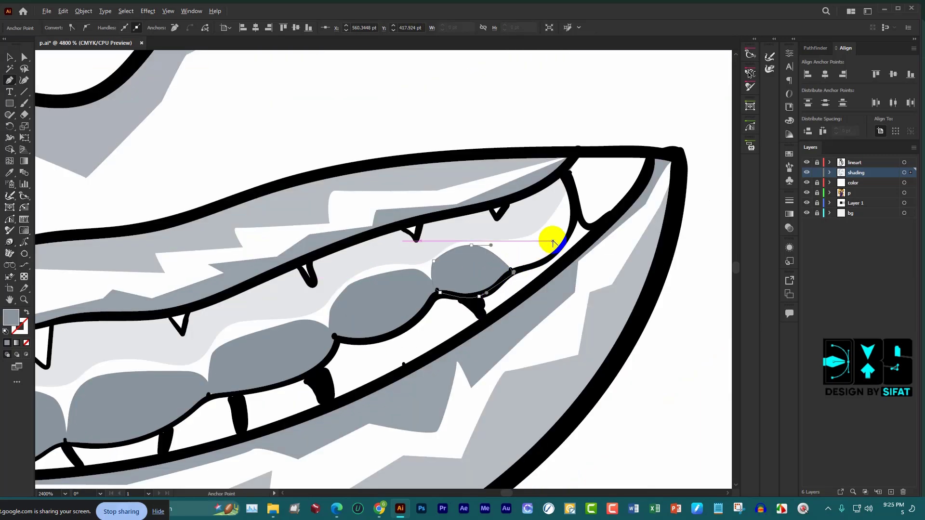
scroll(547, 237, up, 4)
click(599, 258)
scroll(515, 347, up, 2)
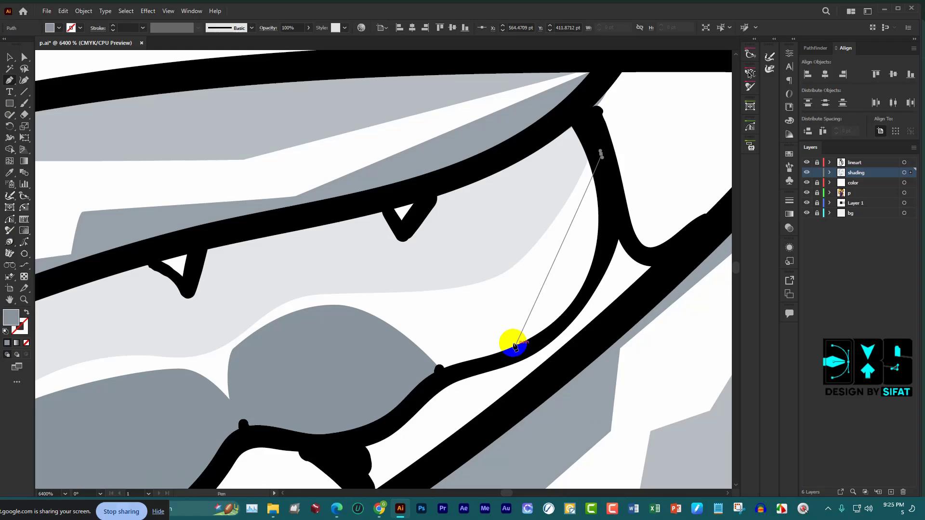
click(501, 291)
click(383, 304)
mouse_move(392, 317)
mouse_down()
mouse_move(414, 342)
mouse_move(471, 369)
mouse_up()
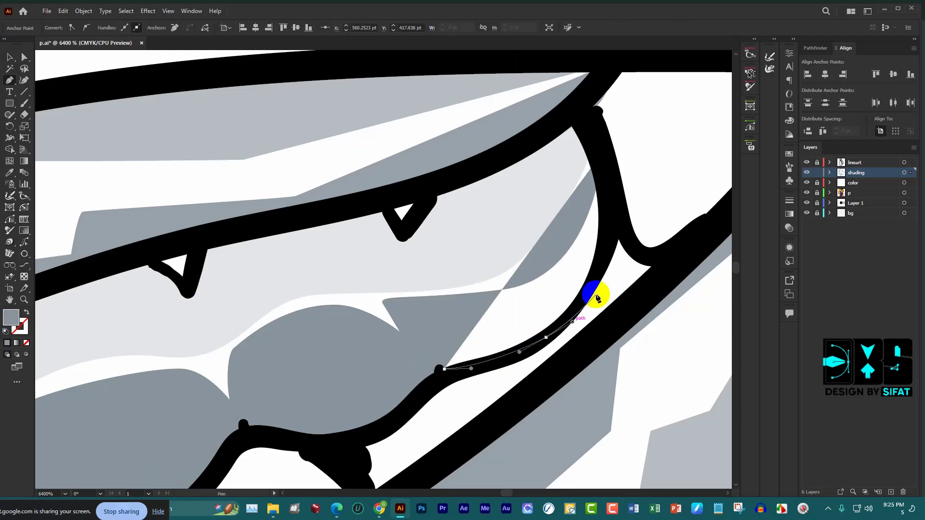
drag(619, 221, 629, 236)
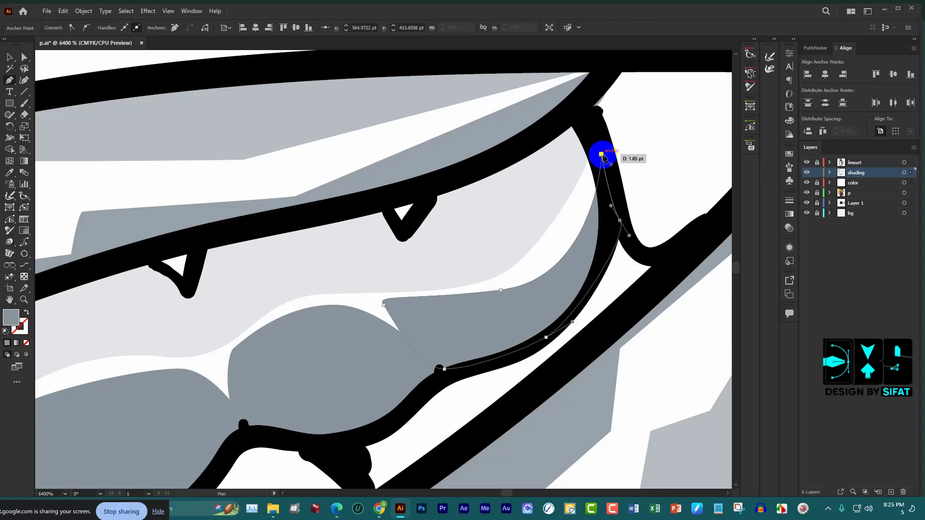
scroll(621, 180, down, 4)
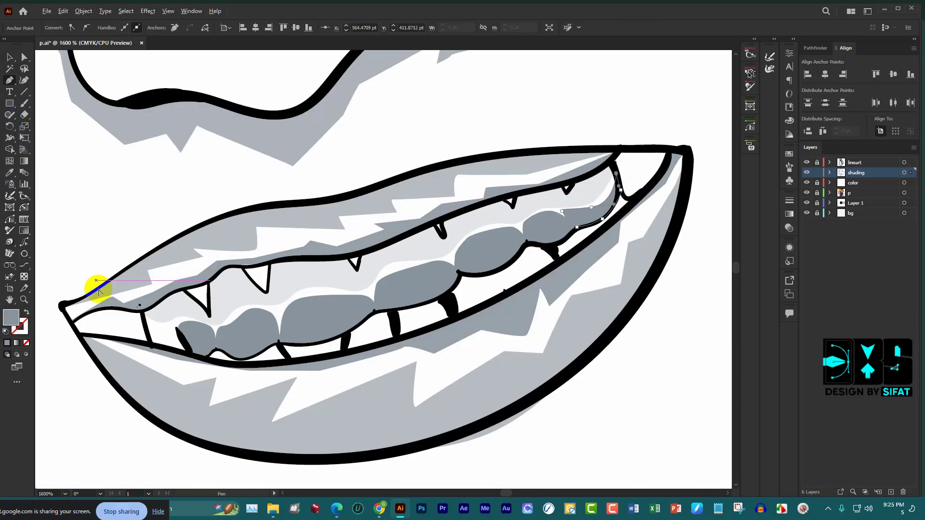
scroll(93, 289, up, 2)
scroll(212, 371, up, 1)
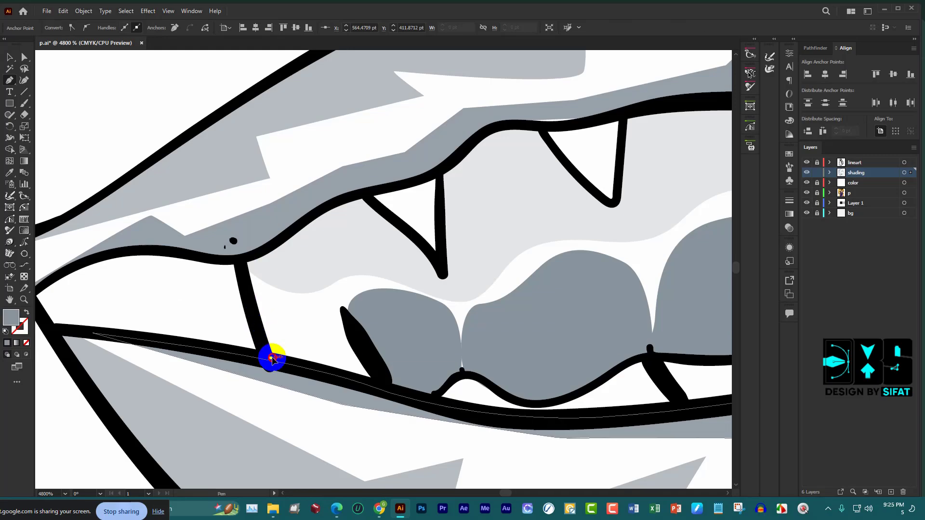
Begin a shading shape around the leftmost small tooth
drag(270, 302, 293, 300)
drag(342, 322, 367, 348)
click(377, 379)
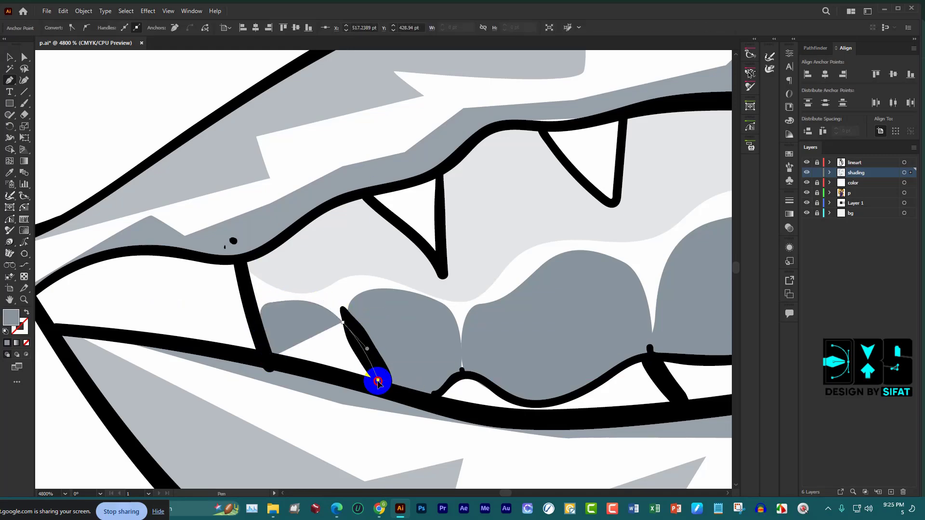
key(ctrl+minus)
key(ctrl+minus)
key(ctrl+minus)
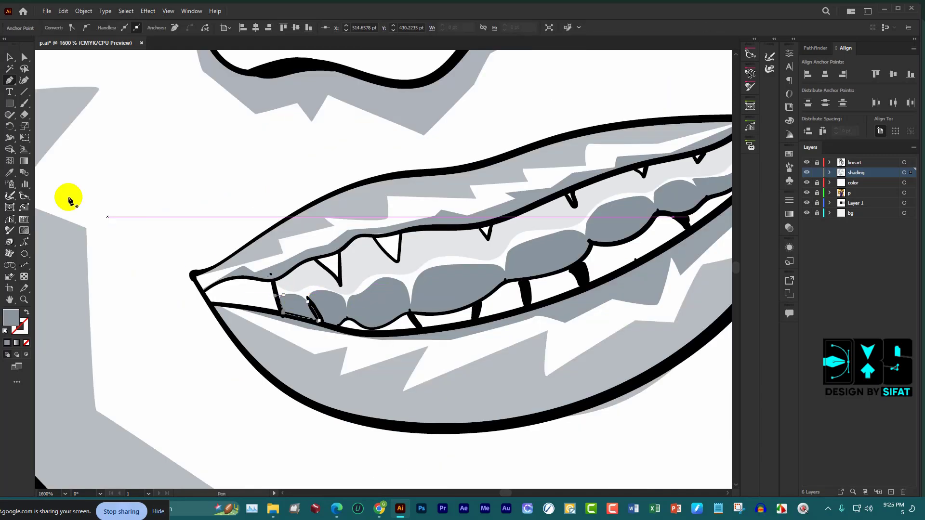
Select all the tooth shading shapes and eyedropper a lighter 19% grey onto them
shift+click(357, 305)
shift+click(429, 290)
shift+click(529, 270)
scroll(516, 258, down, 3)
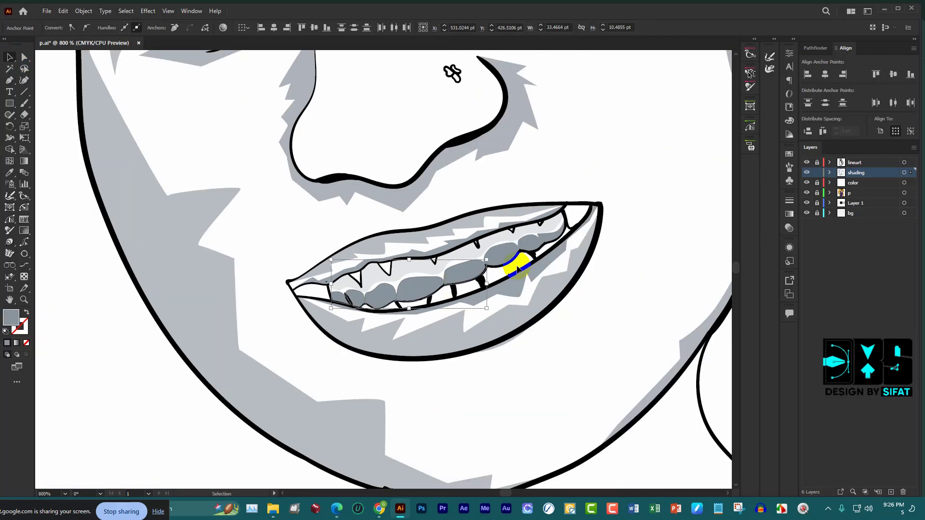
scroll(506, 244, up, 3)
shift+click(505, 244)
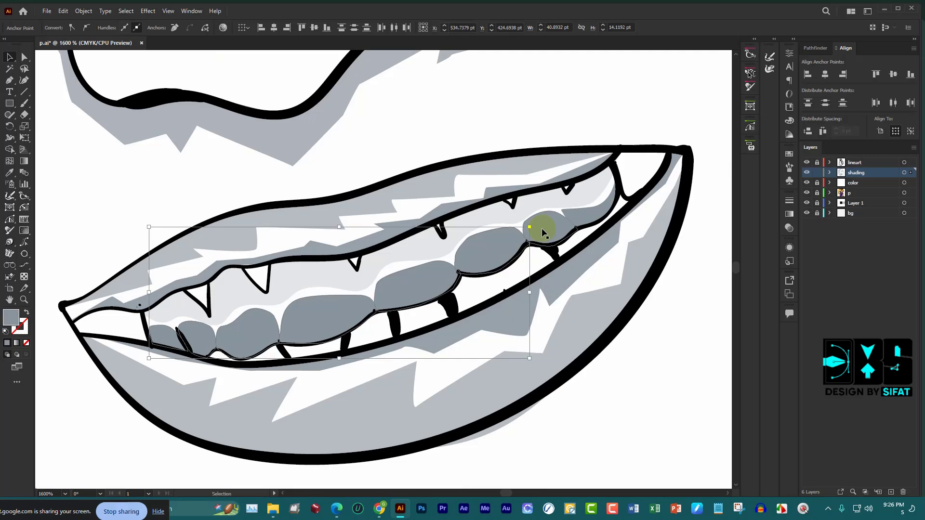
shift+click(587, 212)
key(i)
click(536, 207)
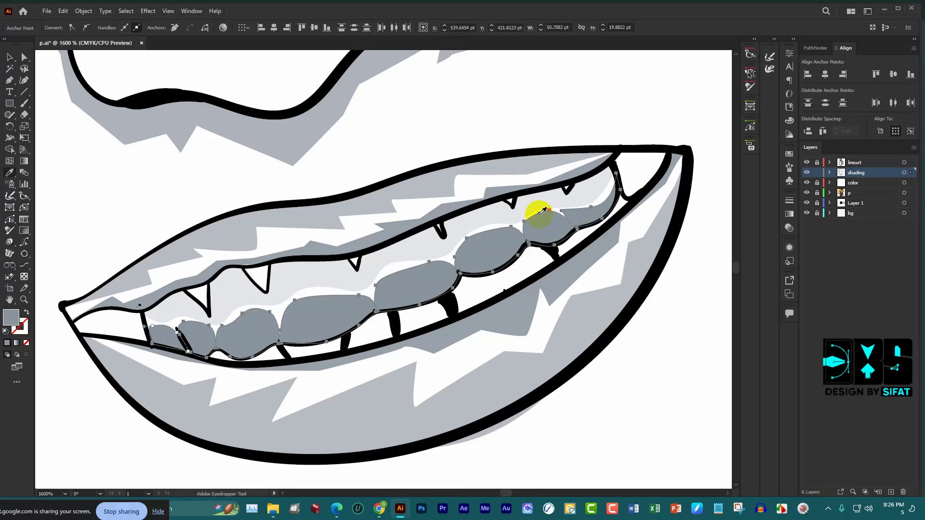
key(ctrl+minus)
key(ctrl+minus)
key(ctrl+minus)
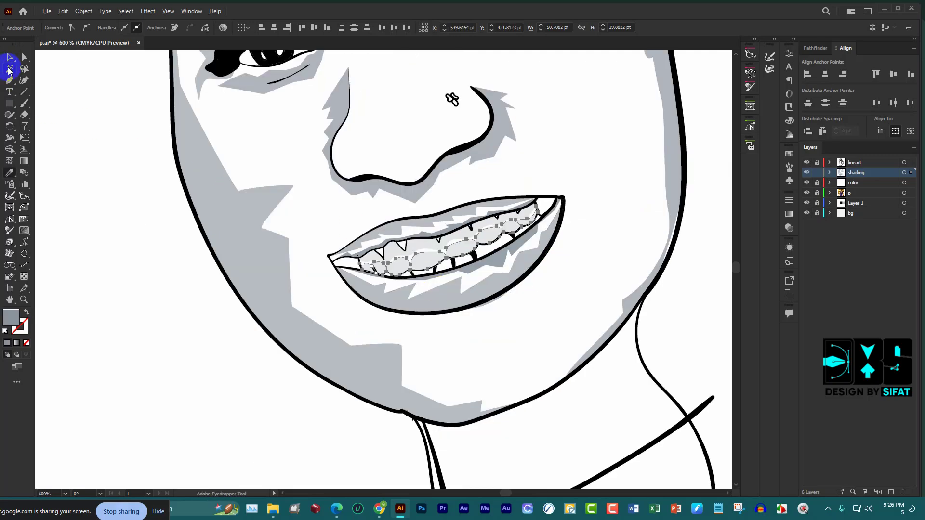
Deselect the teeth and zoom out to view the whole face
click(9, 58)
click(113, 214)
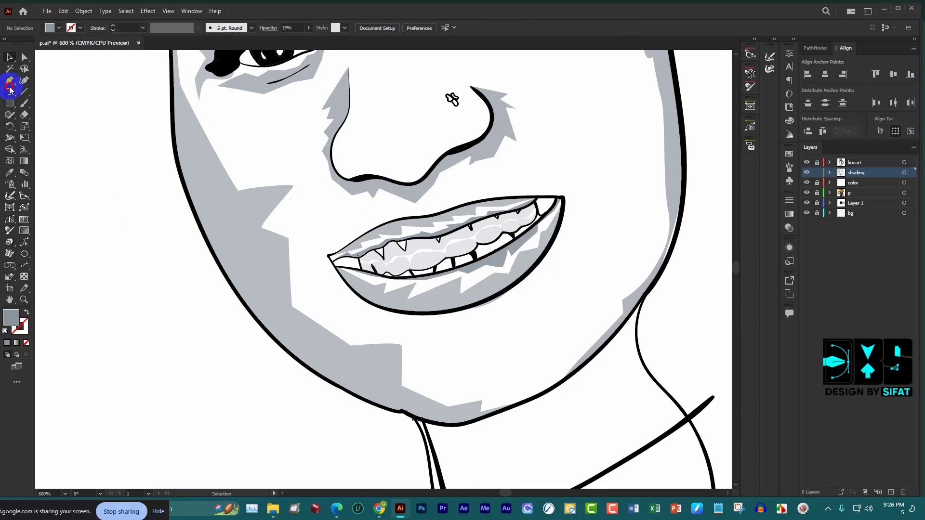
key(t)
key(ctrl+minus)
key(ctrl+minus)
key(ctrl+minus)
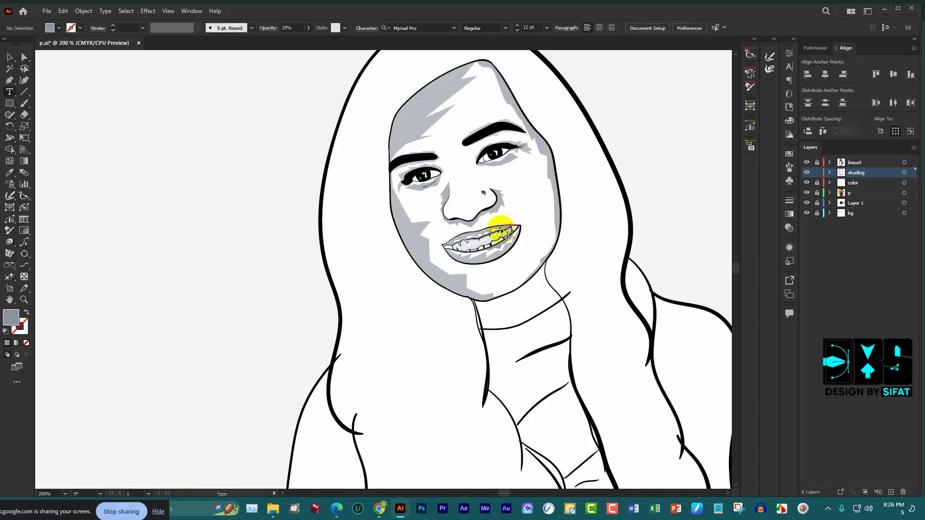
scroll(504, 252, down, 2)
scroll(503, 252, up, 2)
scroll(503, 252, up, 2)
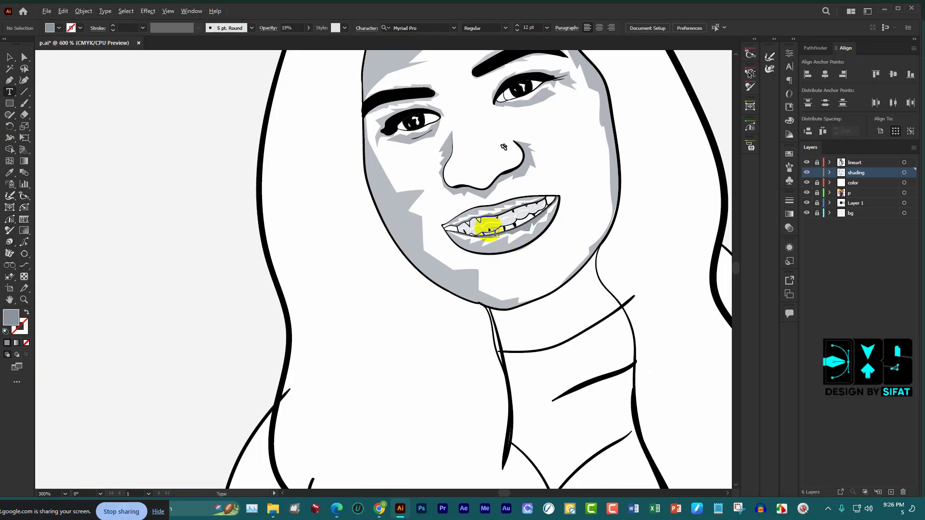
scroll(482, 226, up, 4)
scroll(478, 226, up, 3)
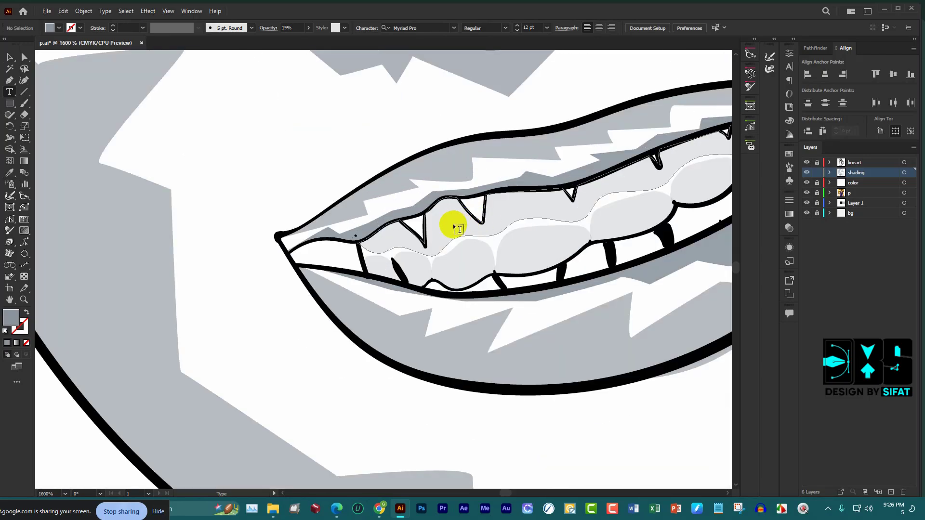
Draw a closed shading shape filling the left mouth corner beside the teeth
key(p)
scroll(323, 260, up, 3)
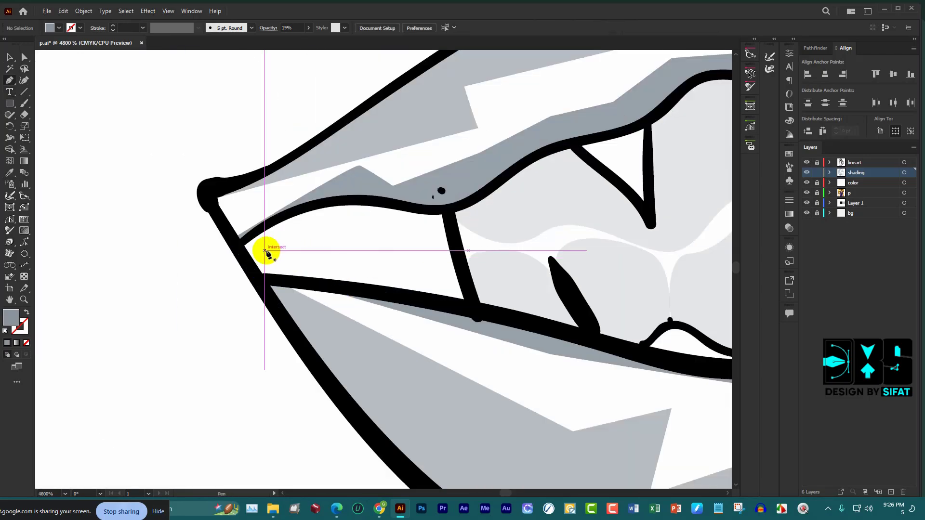
click(245, 246)
drag(350, 224, 391, 229)
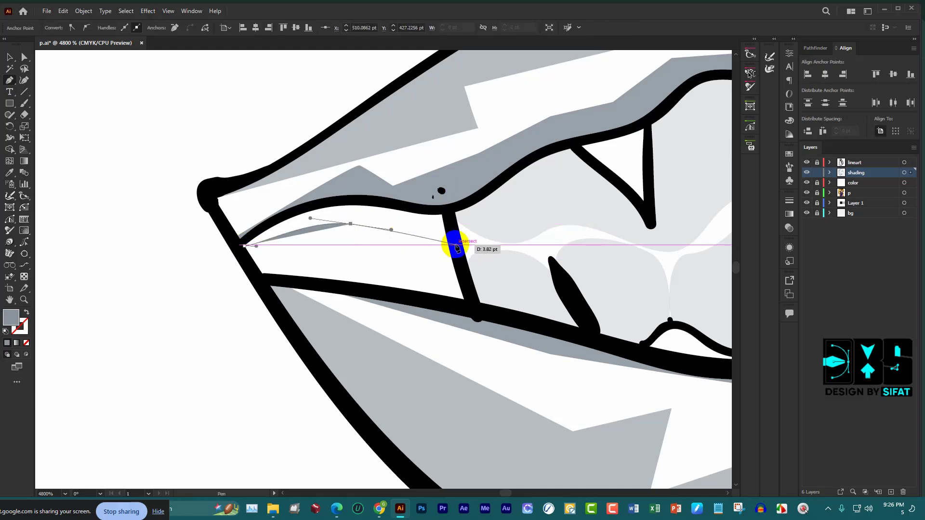
drag(455, 245, 443, 207)
scroll(442, 207, up, 2)
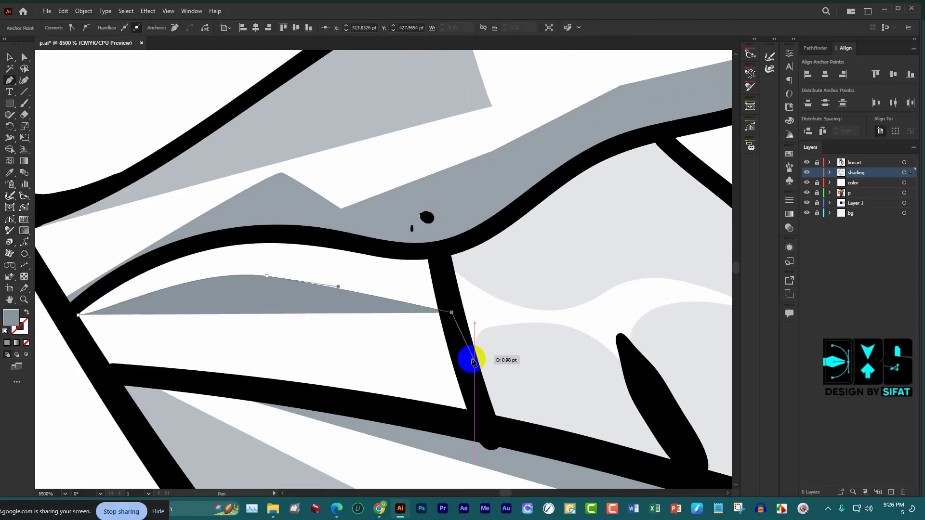
click(480, 408)
drag(223, 385, 190, 381)
drag(103, 378, 100, 371)
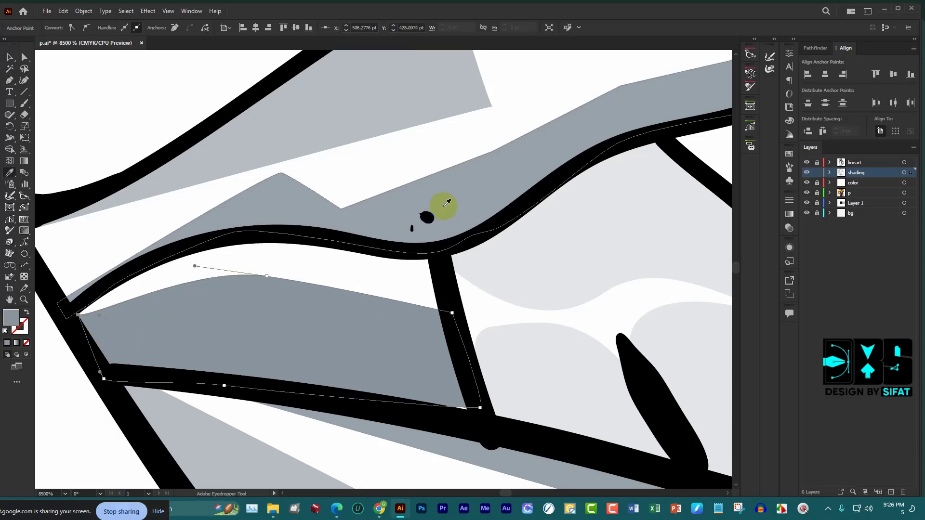
scroll(314, 214, down, 3)
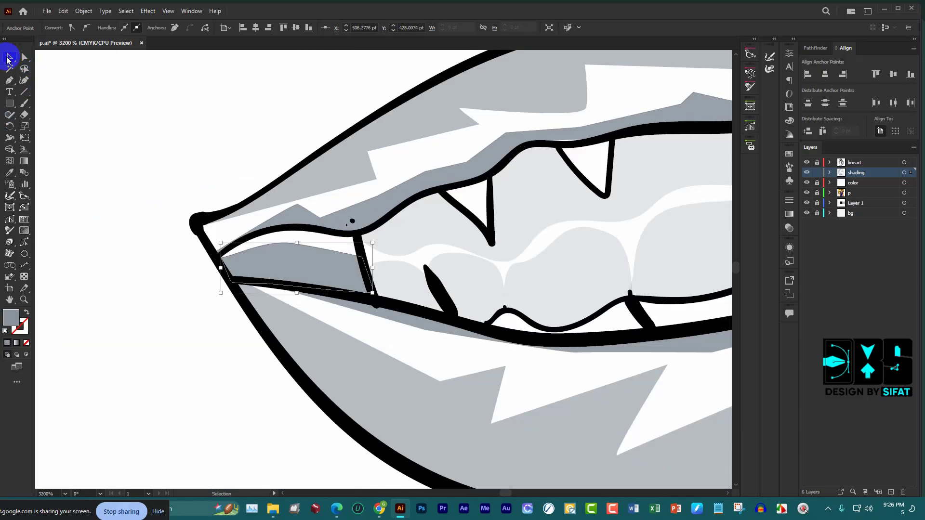
click(114, 120)
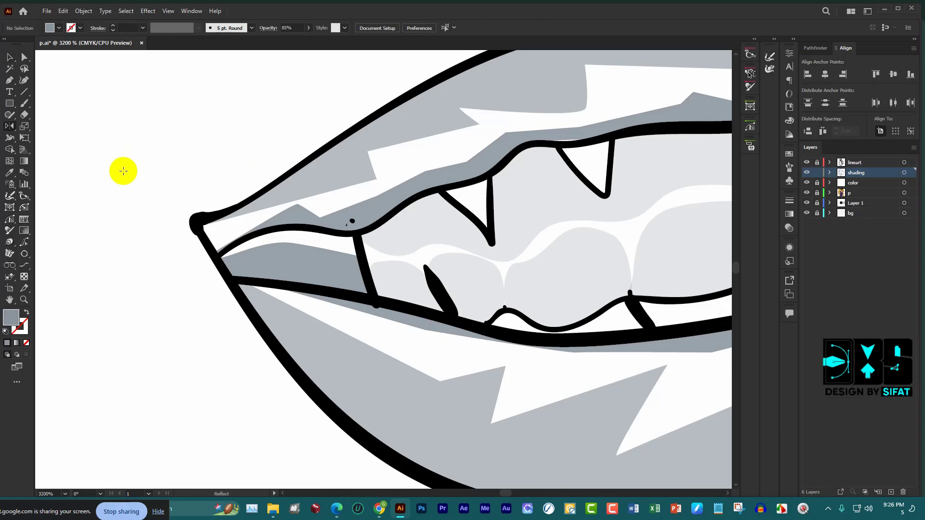
Draw a closed shape over the small tooth in the right mouth corner
scroll(97, 192, down, 5)
scroll(371, 206, up, 4)
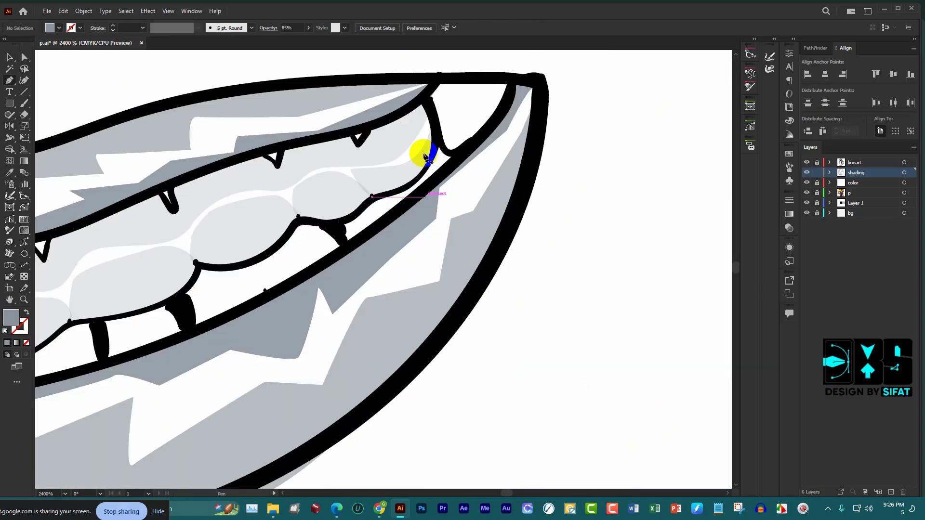
scroll(420, 151, up, 2)
scroll(472, 160, up, 2)
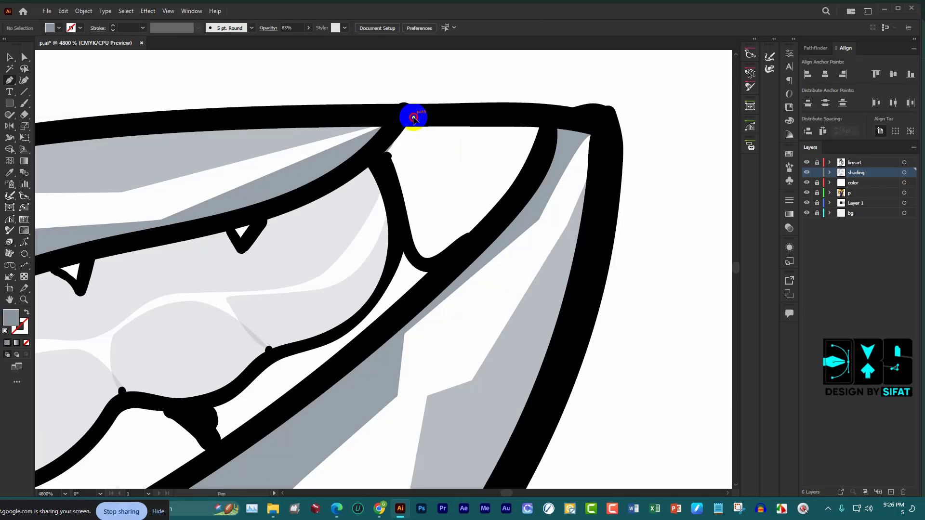
click(413, 118)
click(428, 195)
drag(431, 263, 449, 263)
drag(534, 183, 543, 166)
click(560, 129)
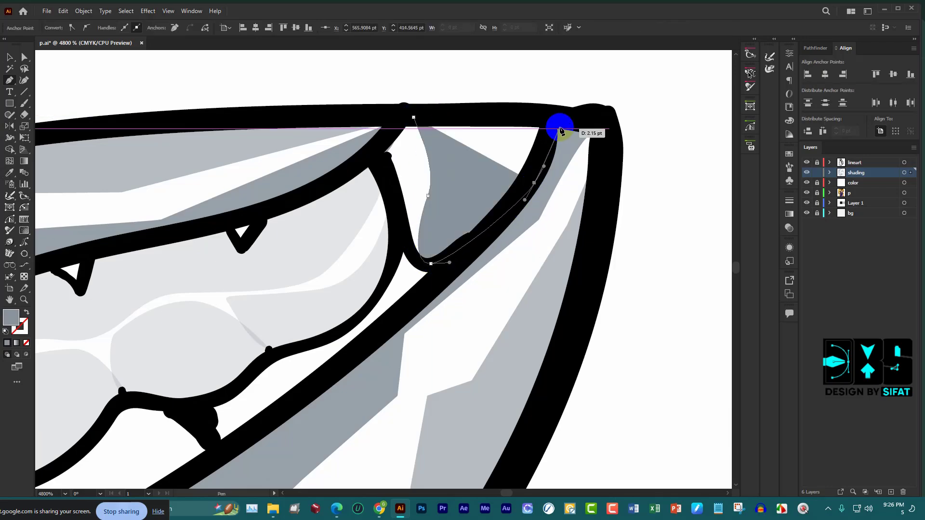
drag(560, 129, 555, 117)
click(414, 117)
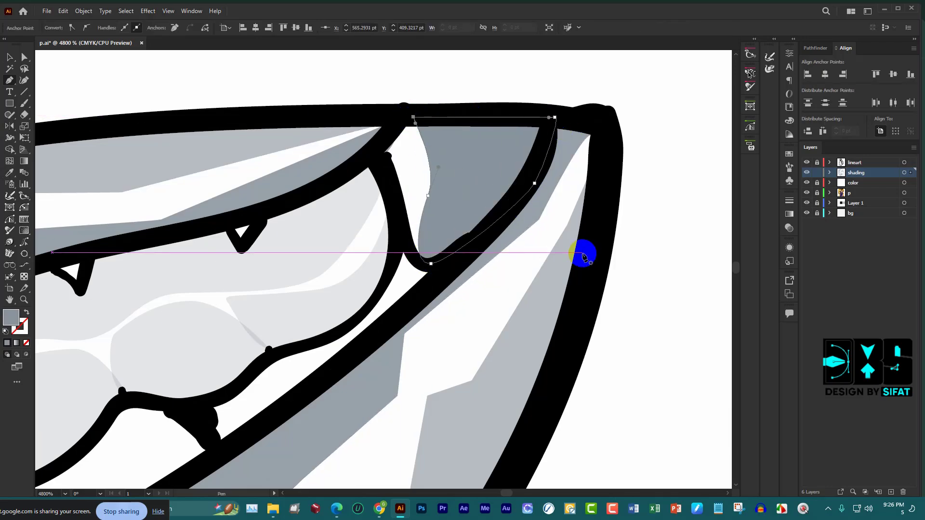
Fill the right-corner shape with the lighter tooth grey and deselect it
key(i)
click(569, 272)
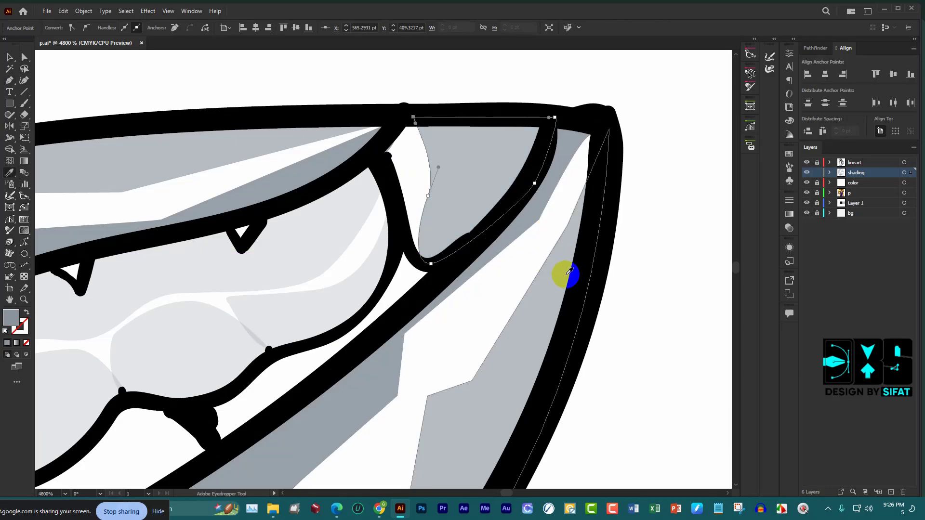
scroll(596, 262, down, 5)
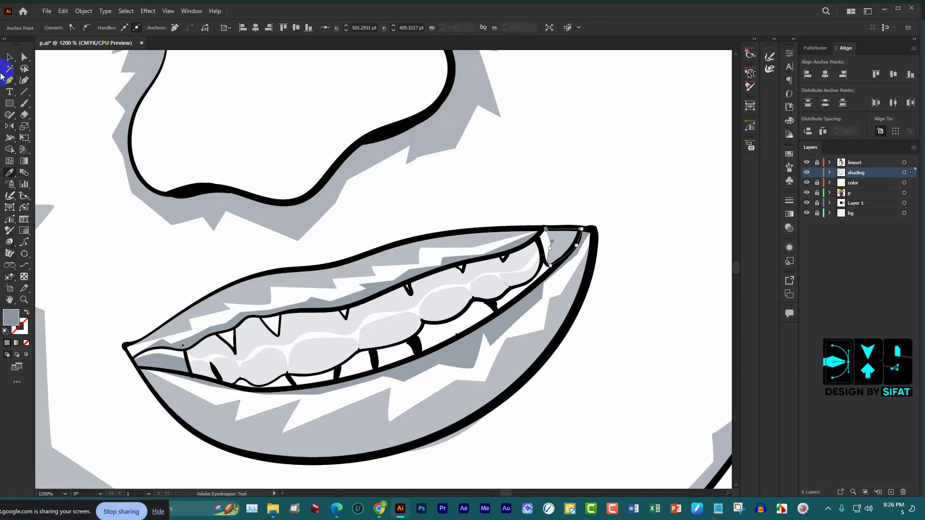
click(532, 145)
scroll(516, 181, down, 1)
Trace a thin strip leftward along the lower gum line beneath the teeth
scroll(500, 252, down, 5)
scroll(471, 244, up, 5)
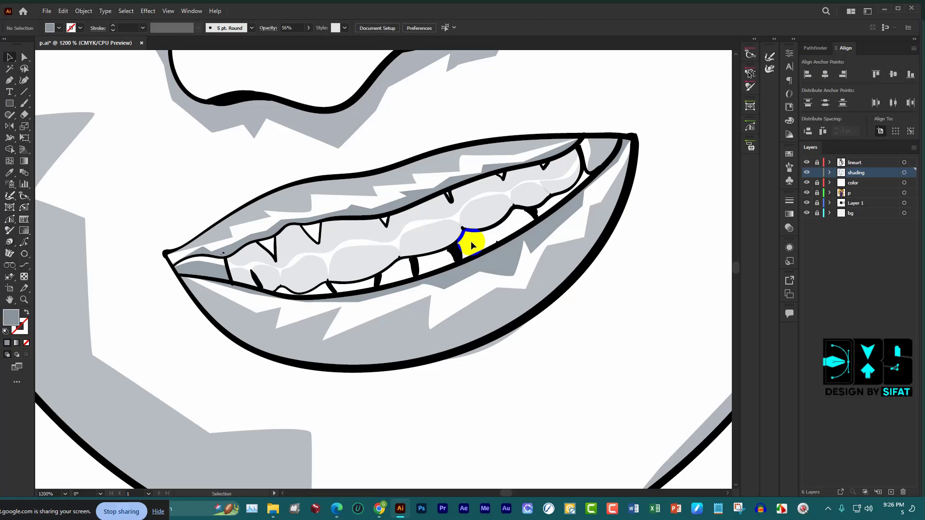
key(p)
scroll(586, 191, up, 3)
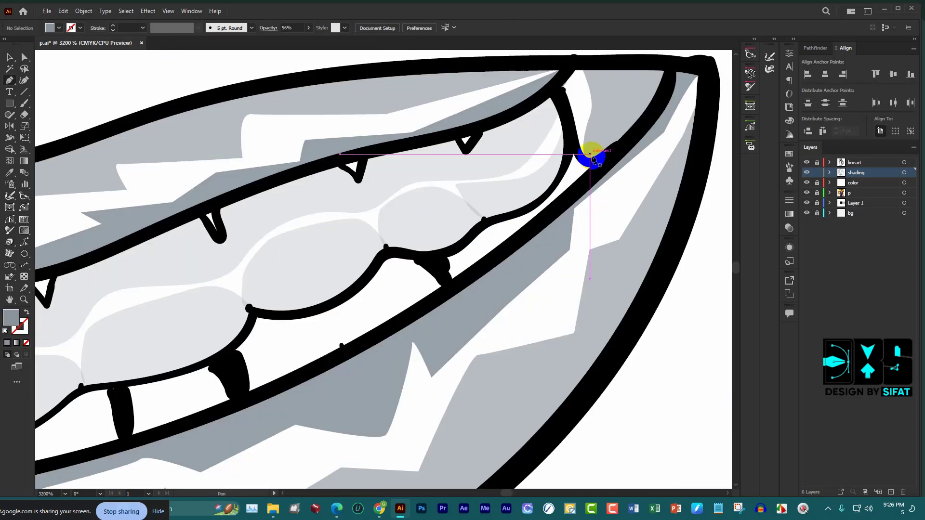
click(589, 157)
drag(506, 229, 458, 260)
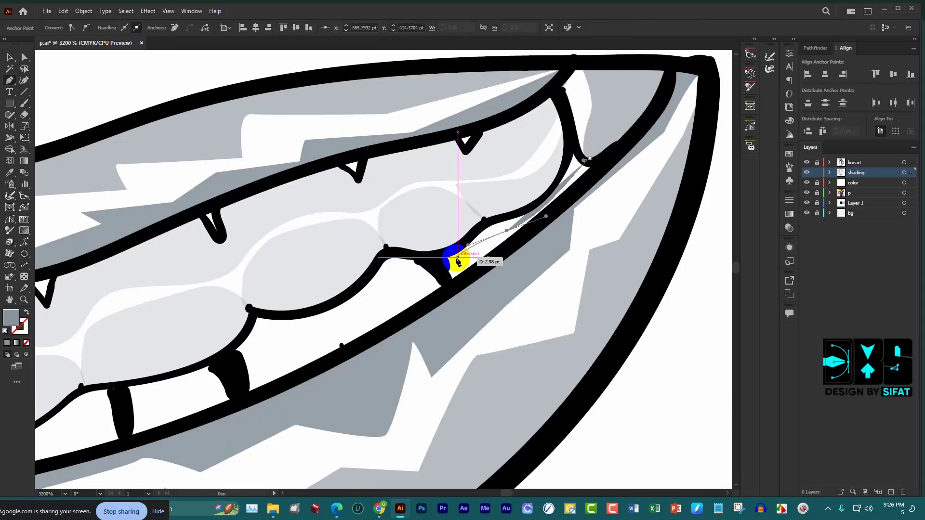
drag(246, 359, 234, 377)
scroll(351, 347, down, 2)
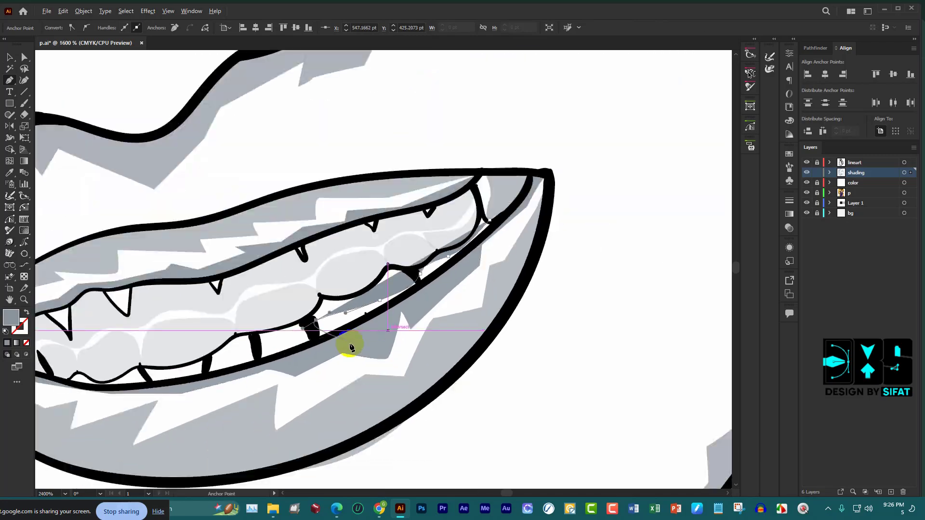
scroll(351, 347, up, 1)
scroll(435, 329, down, 2)
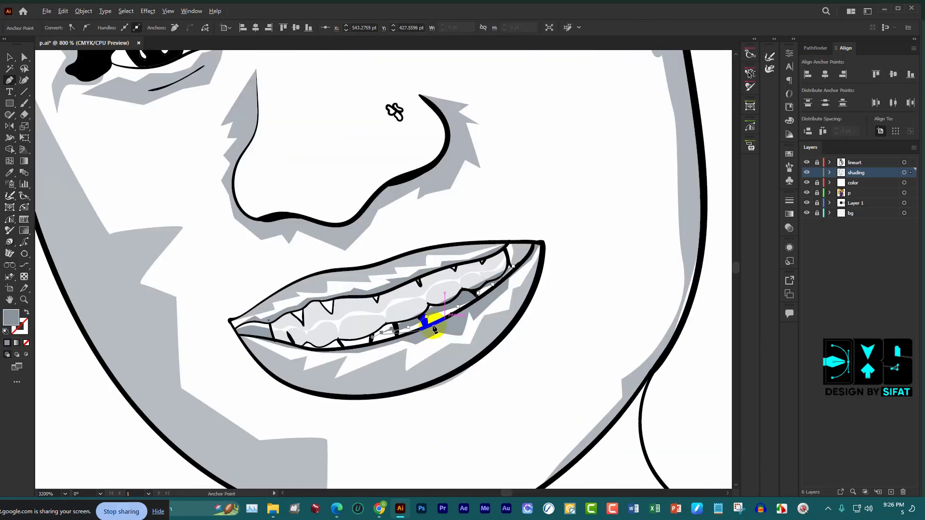
scroll(435, 329, up, 2)
scroll(361, 335, up, 2)
click(234, 365)
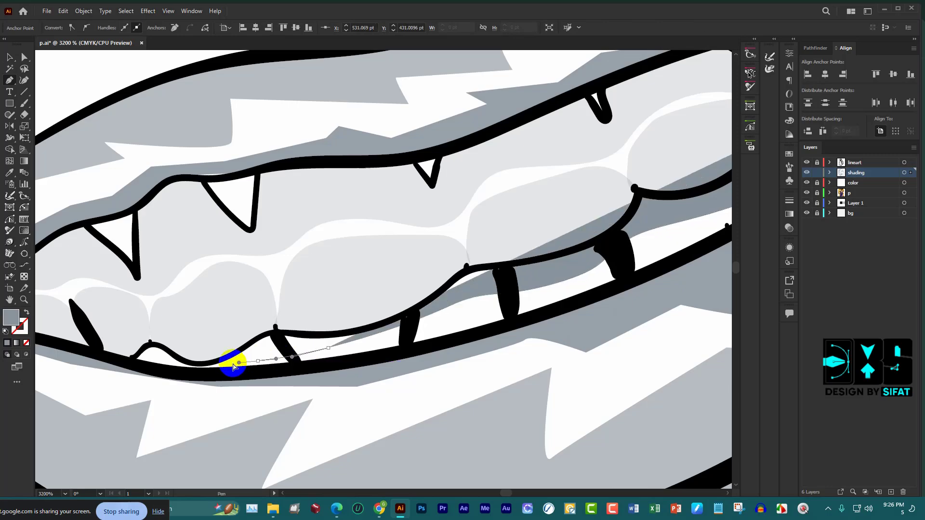
click(119, 369)
drag(148, 369, 169, 370)
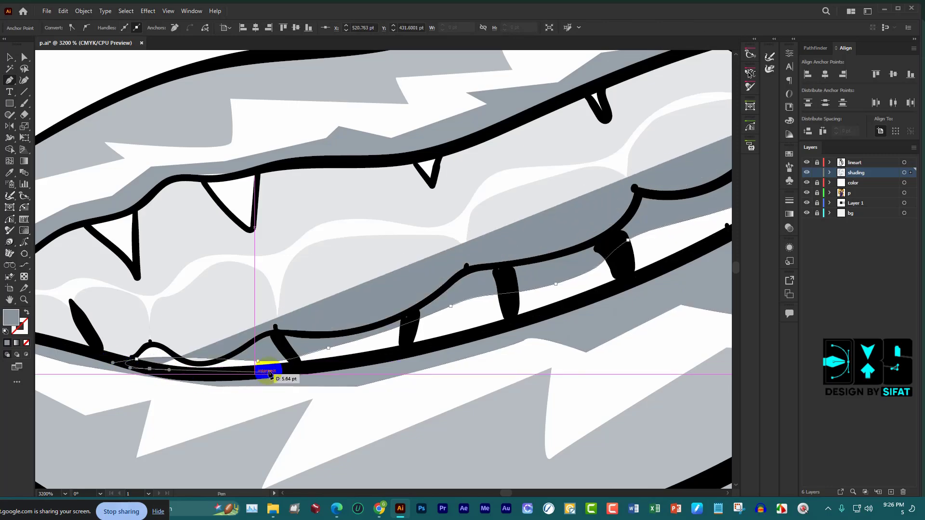
drag(405, 349, 417, 348)
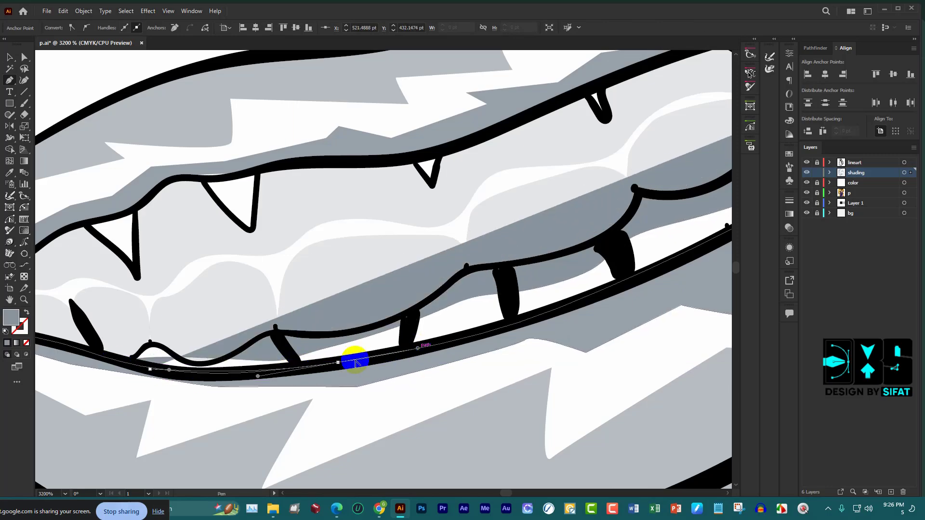
Bring the strip back along the lower lip line to the right mouth corner
scroll(355, 364, down, 4)
scroll(434, 320, up, 5)
click(452, 305)
scroll(458, 270, down, 5)
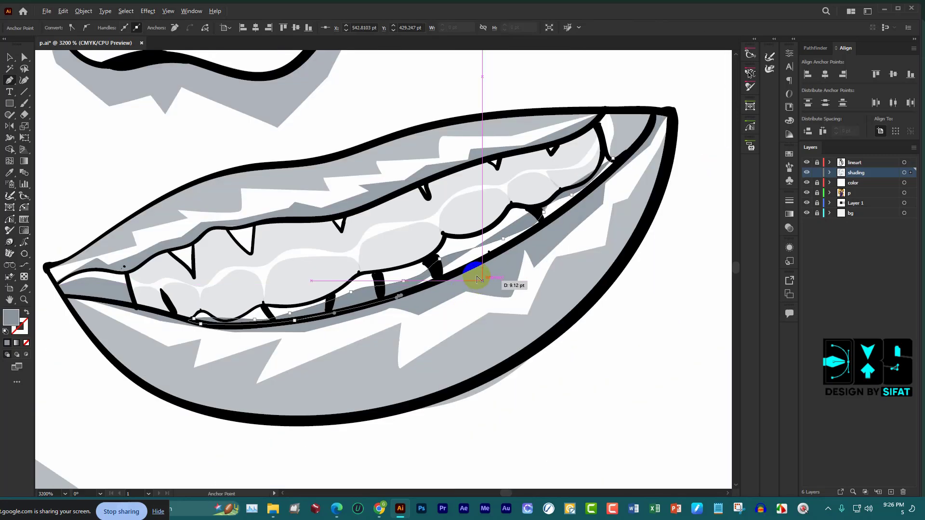
scroll(469, 250, up, 3)
scroll(482, 236, down, 3)
scroll(486, 231, up, 4)
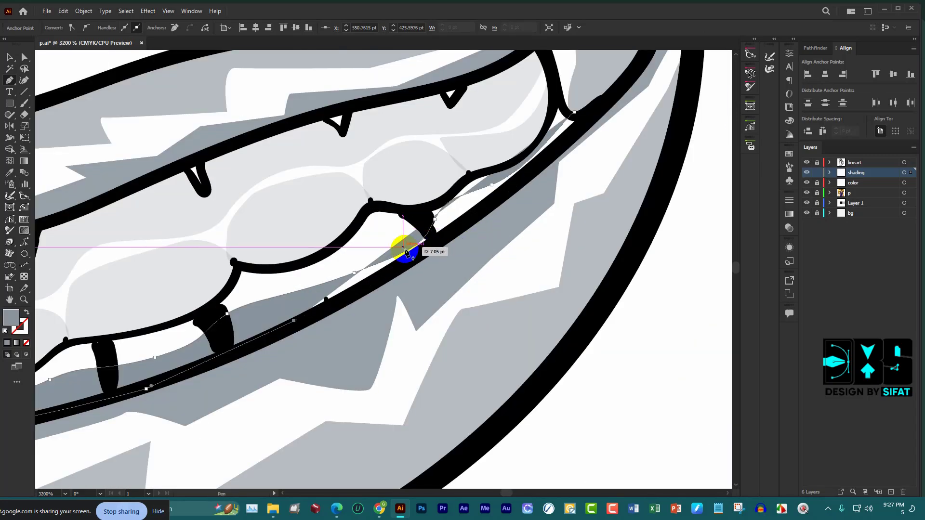
scroll(588, 197, up, 1)
click(578, 210)
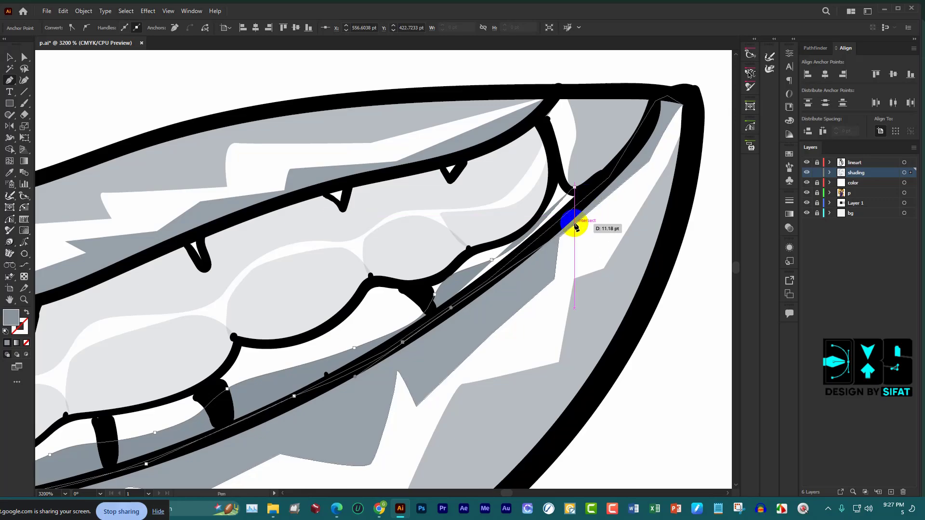
scroll(627, 188, up, 2)
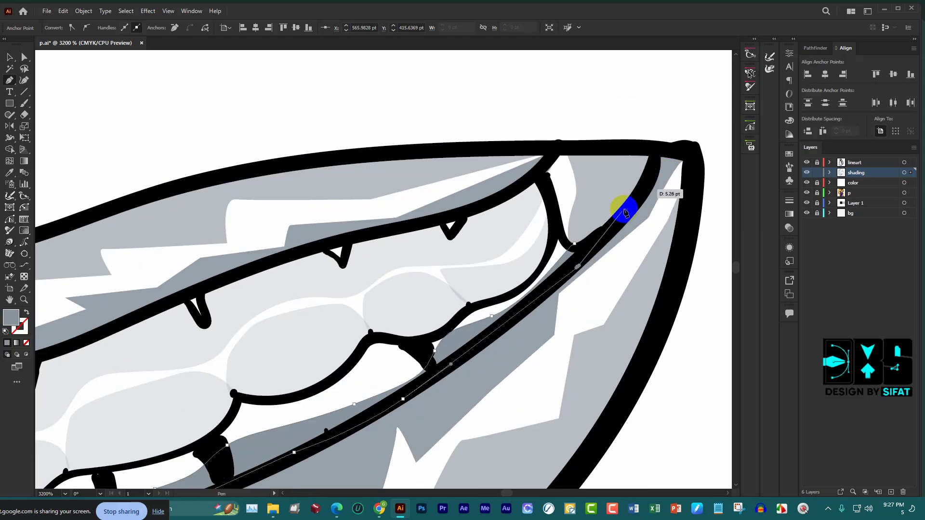
drag(660, 166, 576, 246)
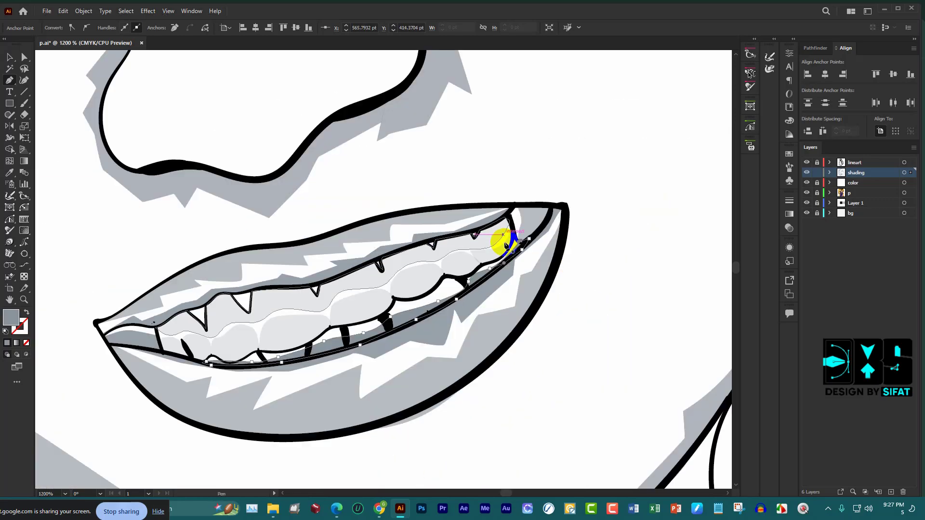
scroll(530, 241, down, 2)
scroll(464, 313, up, 1)
Fill the gum strip with the upper lip's grey and deselect
key(i)
click(476, 318)
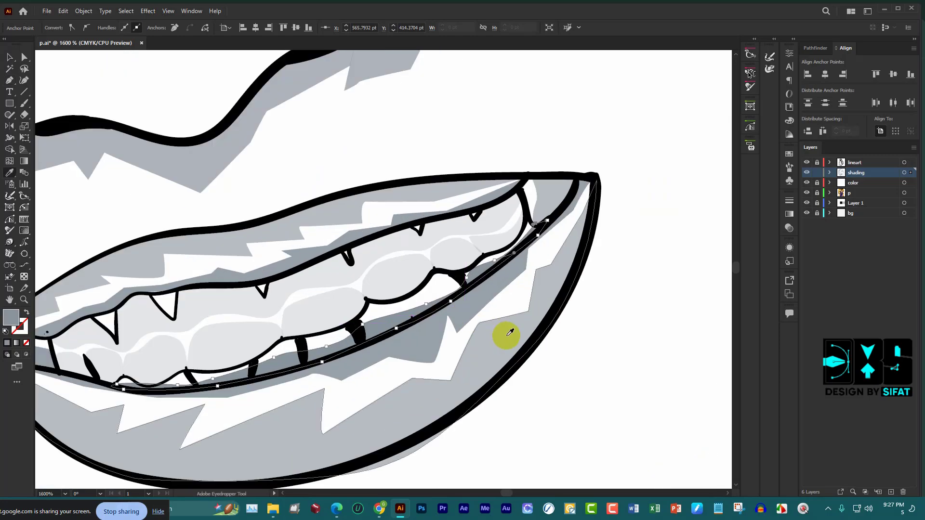
click(84, 165)
click(10, 58)
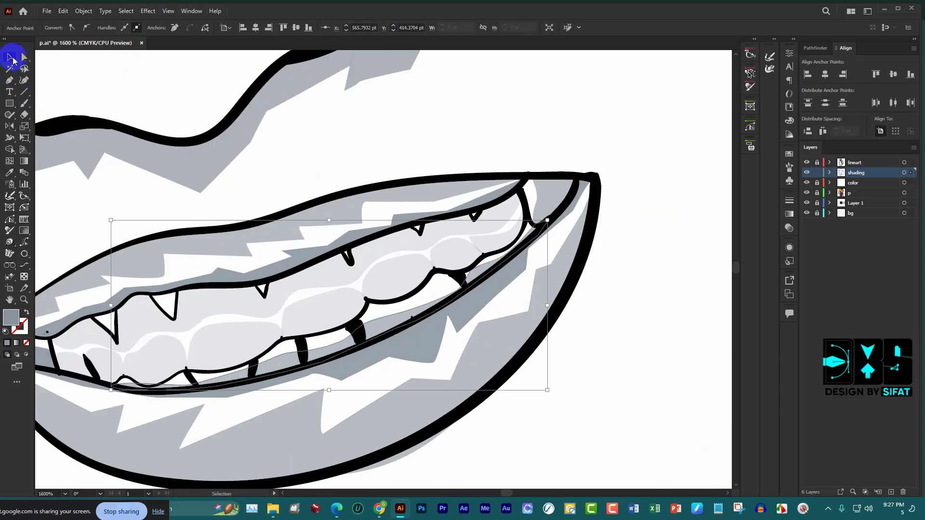
click(490, 129)
scroll(633, 223, down, 1)
scroll(526, 307, down, 1)
scroll(486, 297, down, 1)
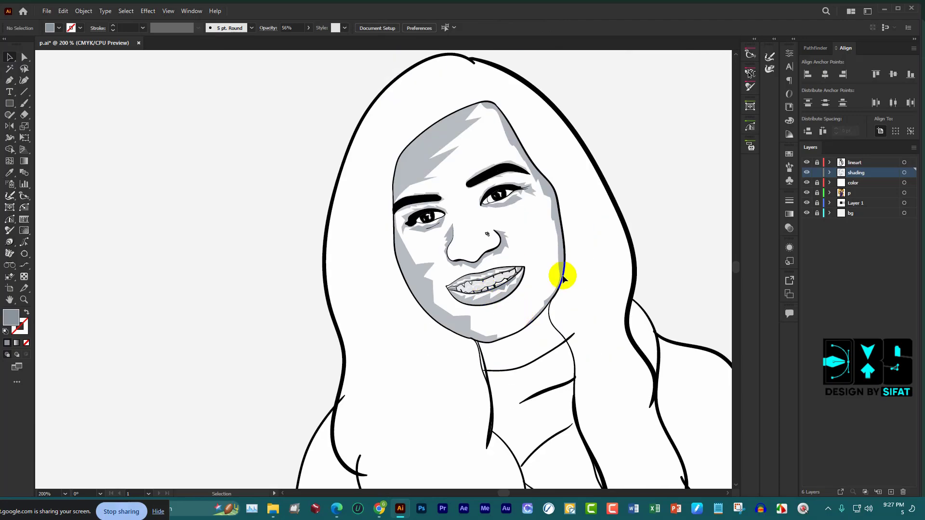
scroll(308, 269, down, 1)
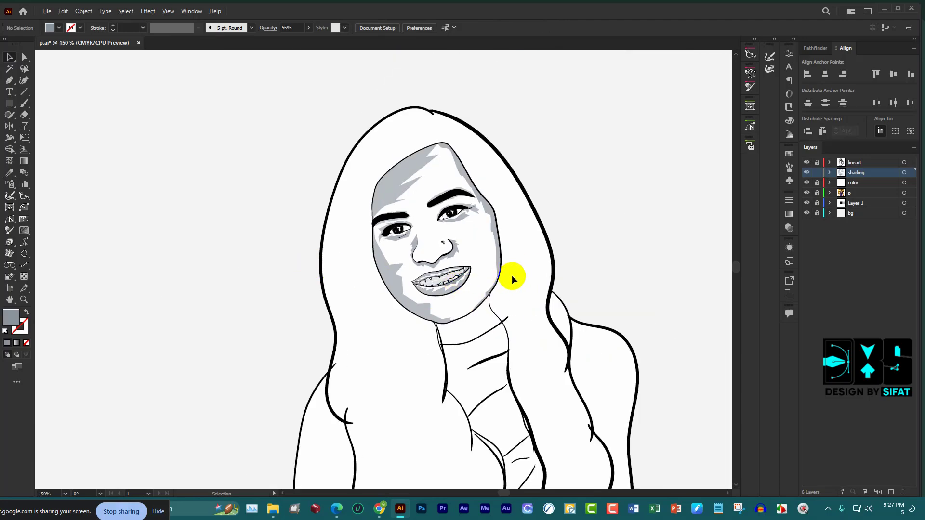
scroll(380, 291, up, 2)
scroll(392, 295, up, 1)
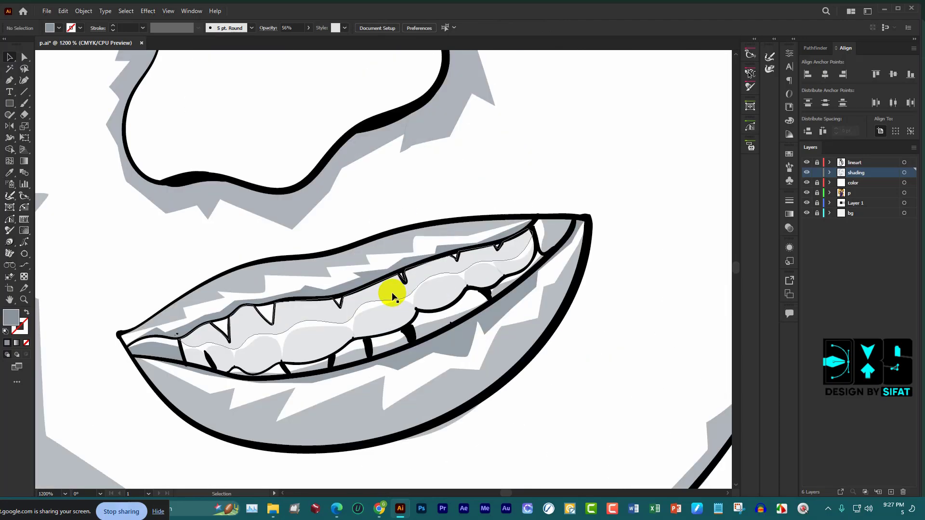
scroll(394, 276, up, 1)
scroll(389, 271, down, 1)
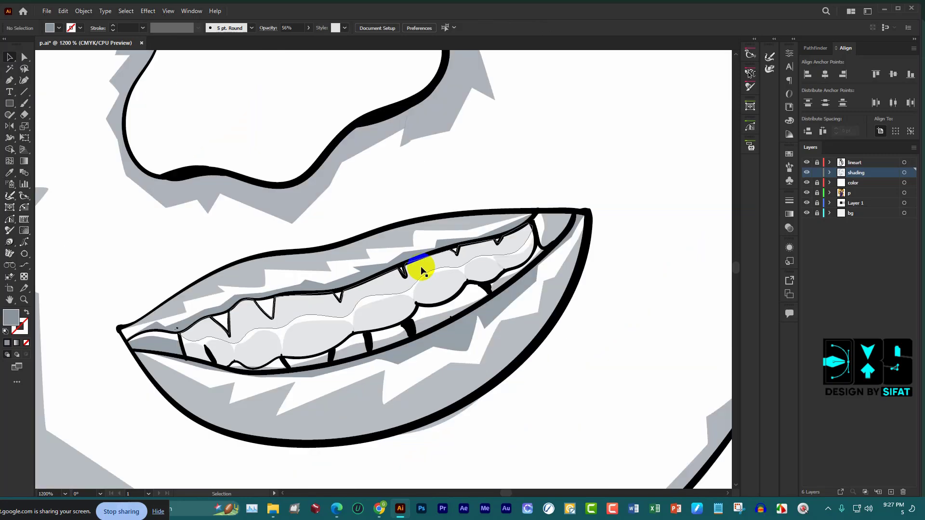
scroll(419, 265, down, 1)
scroll(454, 252, down, 1)
scroll(500, 219, down, 1)
scroll(494, 228, down, 2)
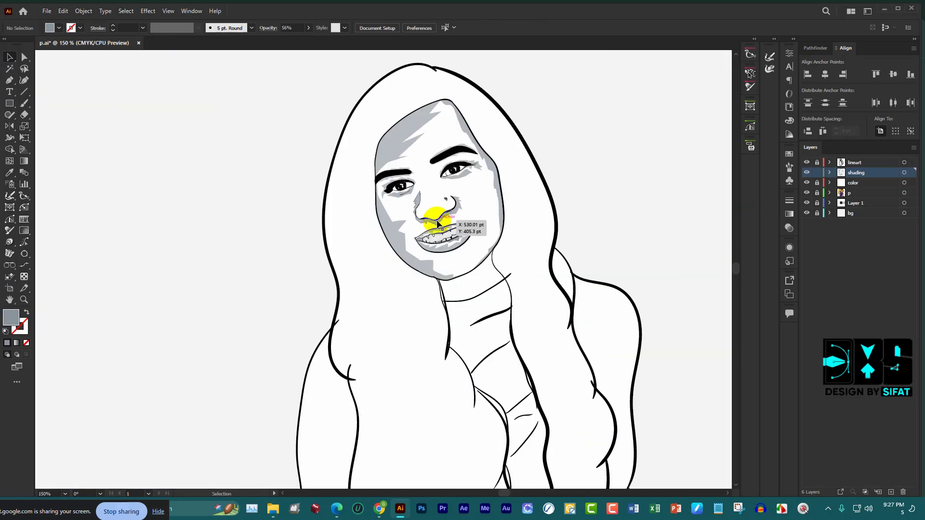
scroll(434, 213, down, 1)
scroll(419, 213, down, 1)
scroll(502, 248, up, 1)
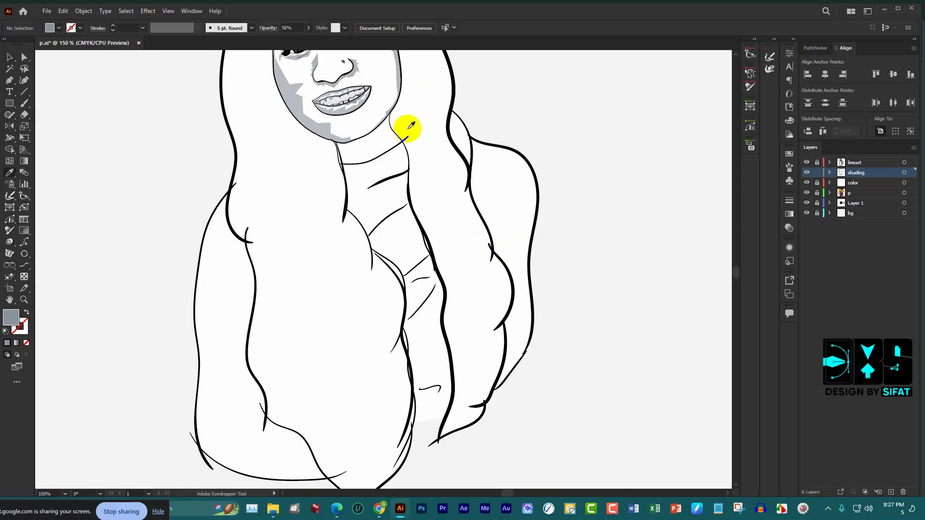
scroll(398, 137, up, 4)
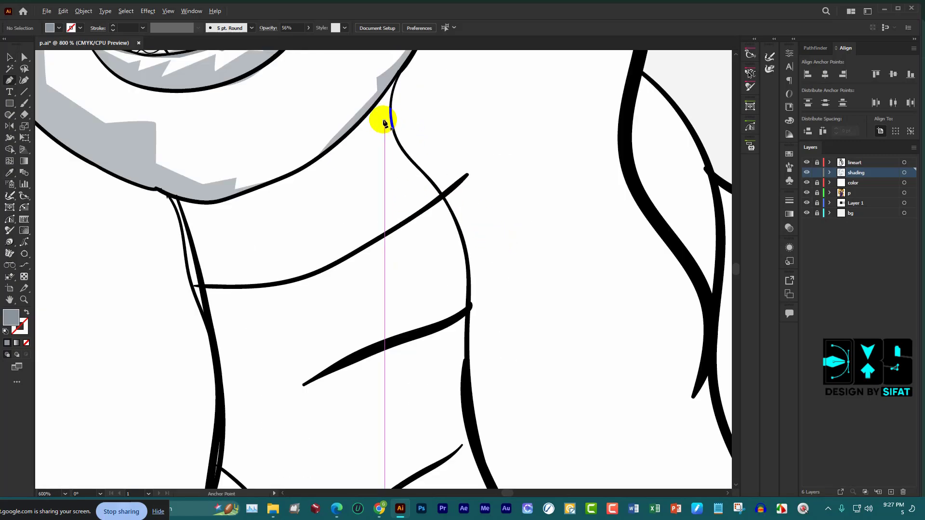
scroll(385, 123, up, 1)
Draw a shading shape from the chin line down the neck, along the collar line and back up the neck outline
click(403, 70)
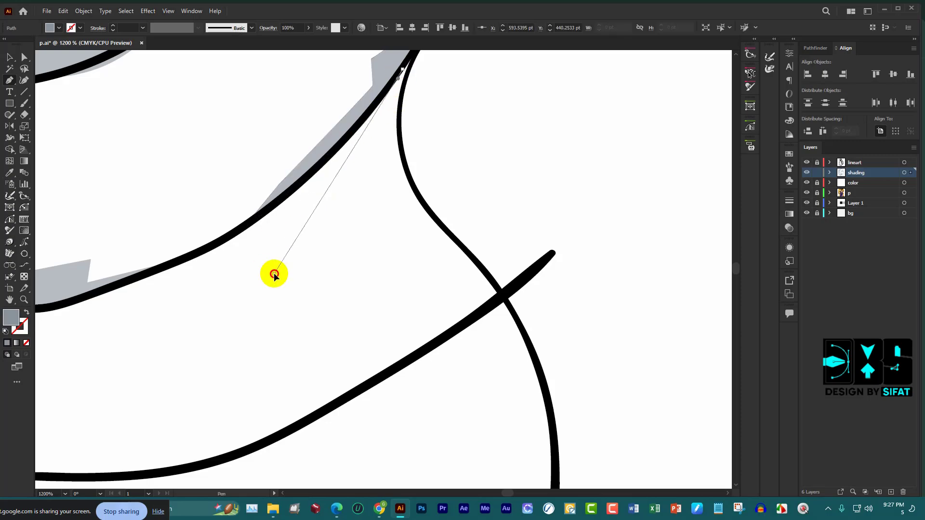
drag(214, 375, 190, 384)
scroll(368, 258, down, 2)
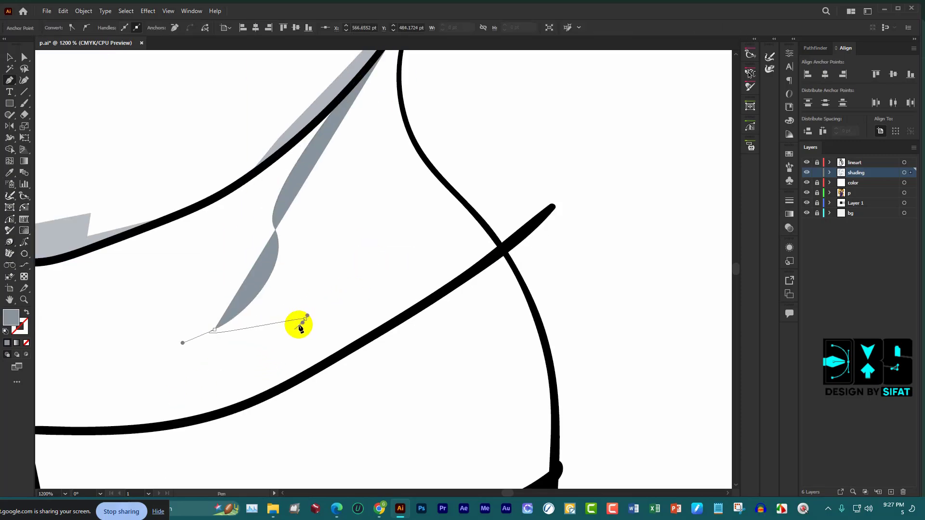
scroll(283, 325, down, 3)
scroll(343, 306, up, 3)
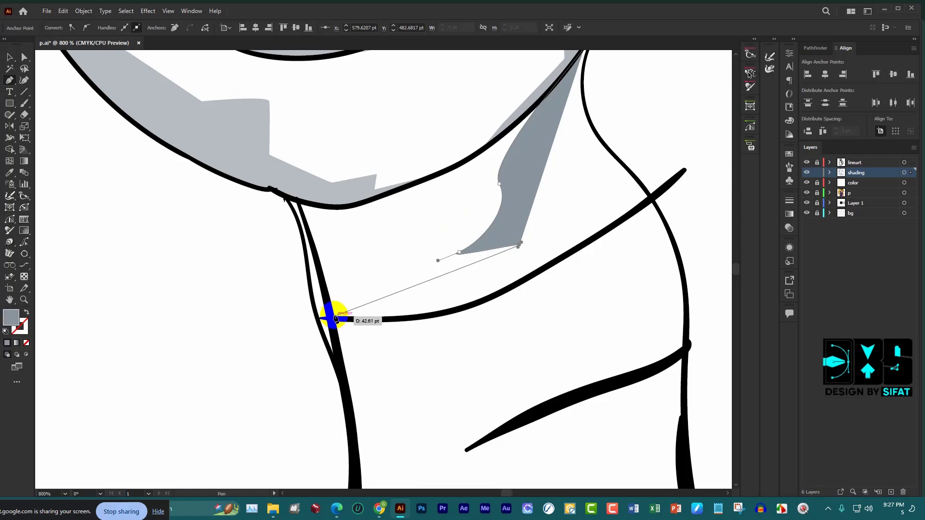
click(336, 318)
scroll(434, 313, up, 2)
drag(413, 319, 444, 310)
scroll(502, 289, down, 2)
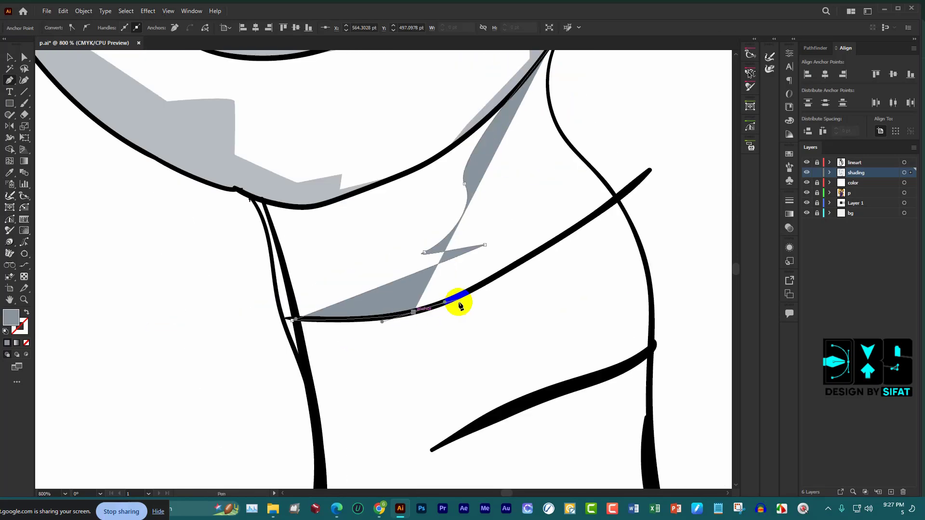
scroll(460, 304, up, 2)
mouse_move(562, 233)
mouse_down()
mouse_move(621, 188)
mouse_move(573, 197)
mouse_up()
scroll(608, 205, down, 1)
scroll(608, 205, up, 2)
scroll(588, 213, down, 2)
scroll(589, 212, up, 2)
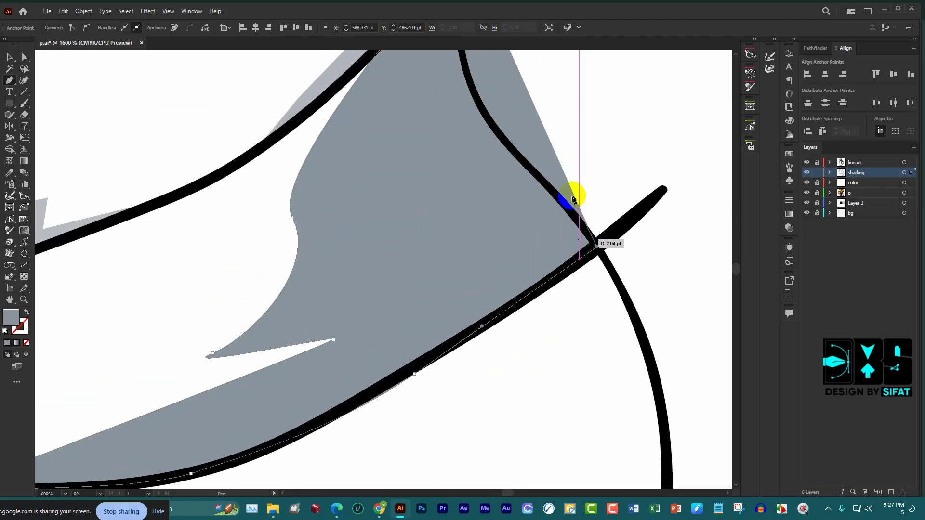
scroll(535, 203, up, 1)
mouse_move(501, 179)
mouse_down()
mouse_move(497, 187)
mouse_move(460, 154)
mouse_move(470, 135)
mouse_up()
scroll(501, 188, up, 1)
scroll(502, 196, up, 2)
scroll(462, 200, up, 1)
drag(481, 86, 463, 107)
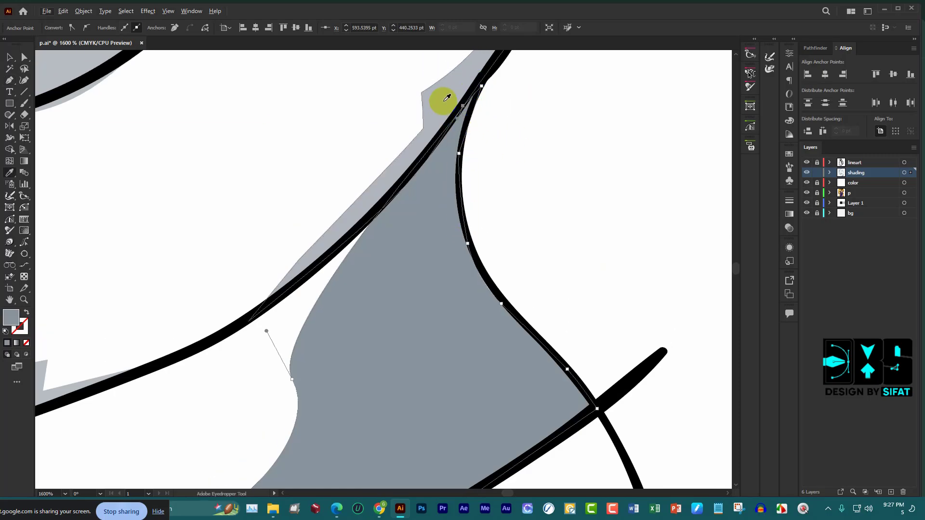
scroll(447, 98, down, 2)
scroll(424, 161, down, 2)
Draw a second, jagged shading shape under the chin and give it the lighter shading grey
key(p)
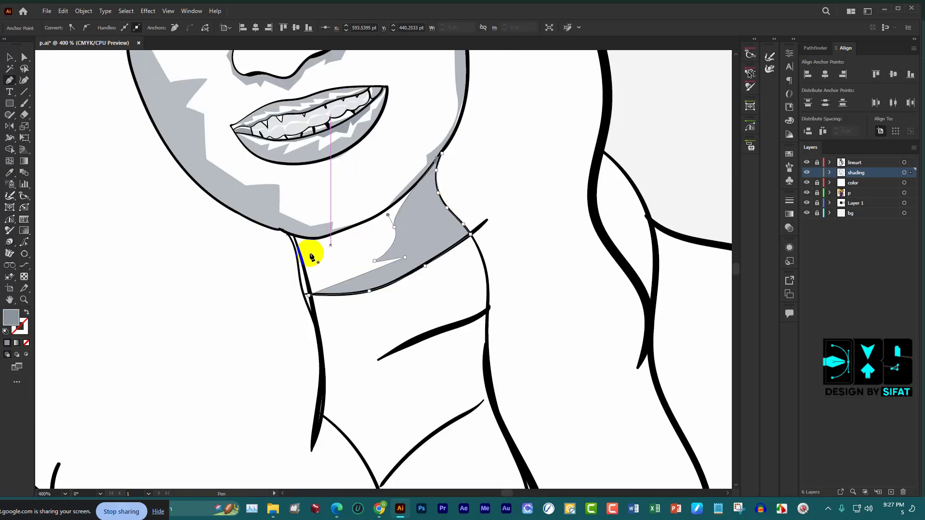
scroll(309, 254, up, 3)
scroll(308, 246, up, 1)
drag(265, 223, 338, 261)
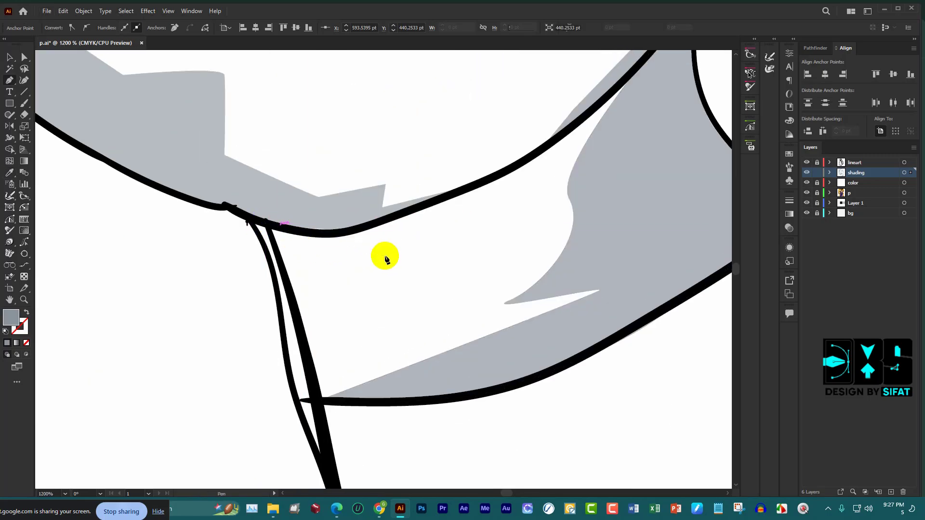
drag(368, 312, 430, 314)
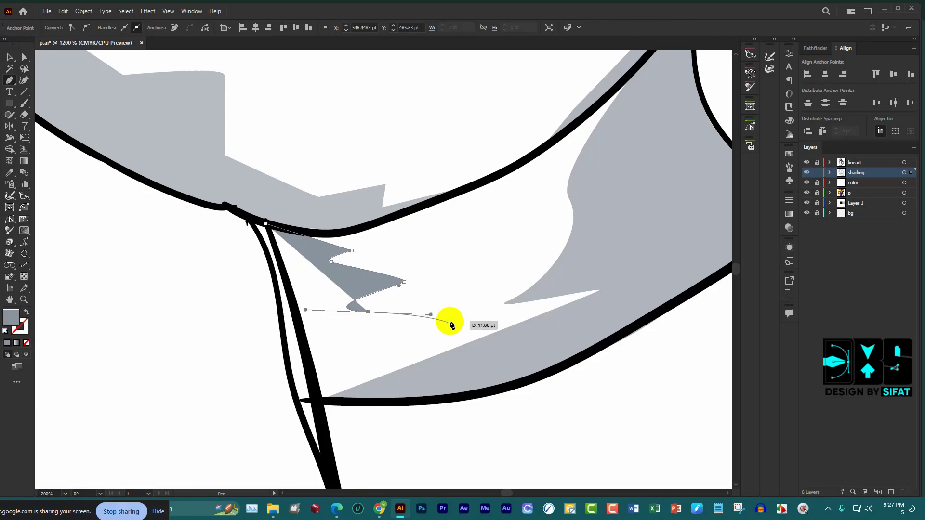
click(445, 325)
click(317, 403)
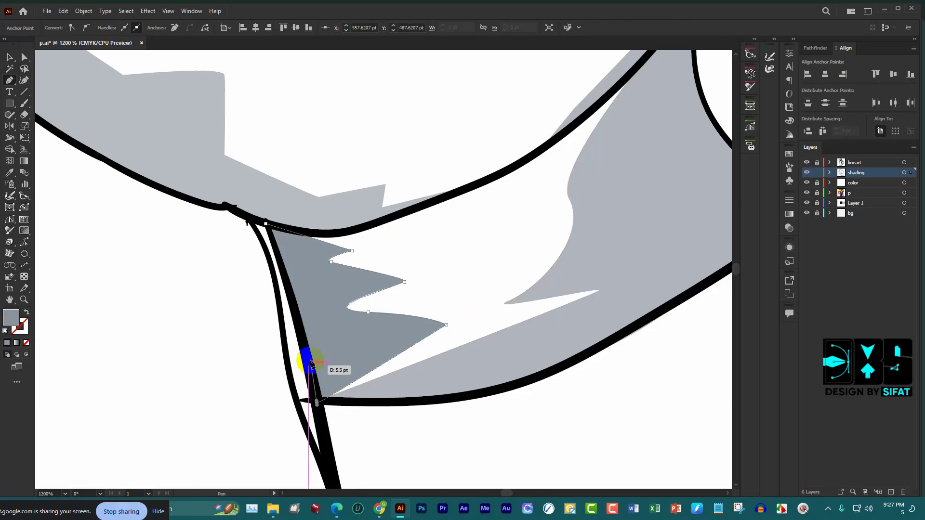
click(299, 314)
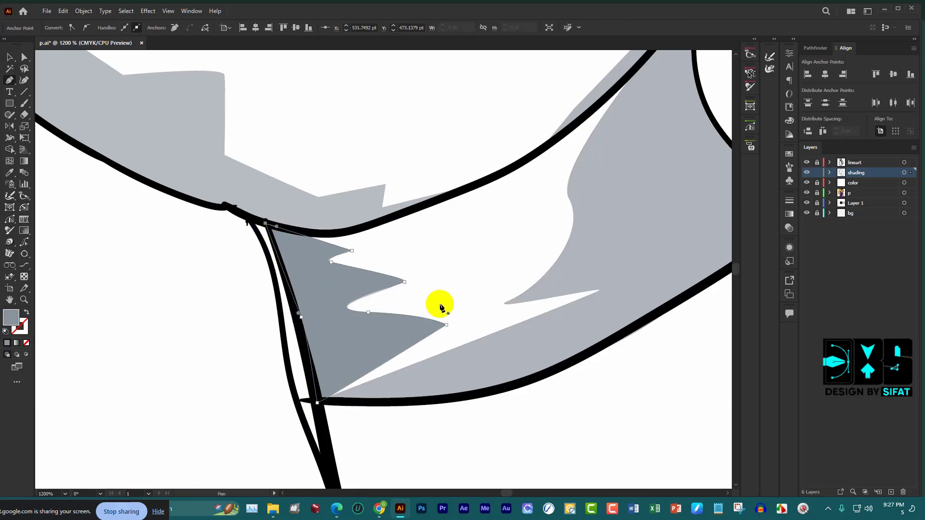
click(312, 210)
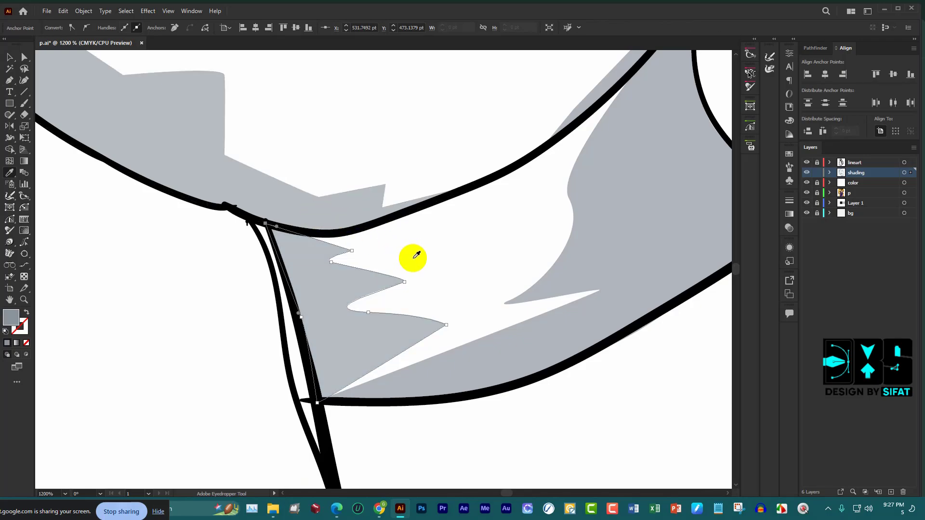
scroll(399, 261, down, 3)
Start a shading shape on the right neck line, curving it along the black collar line
scroll(361, 258, down, 2)
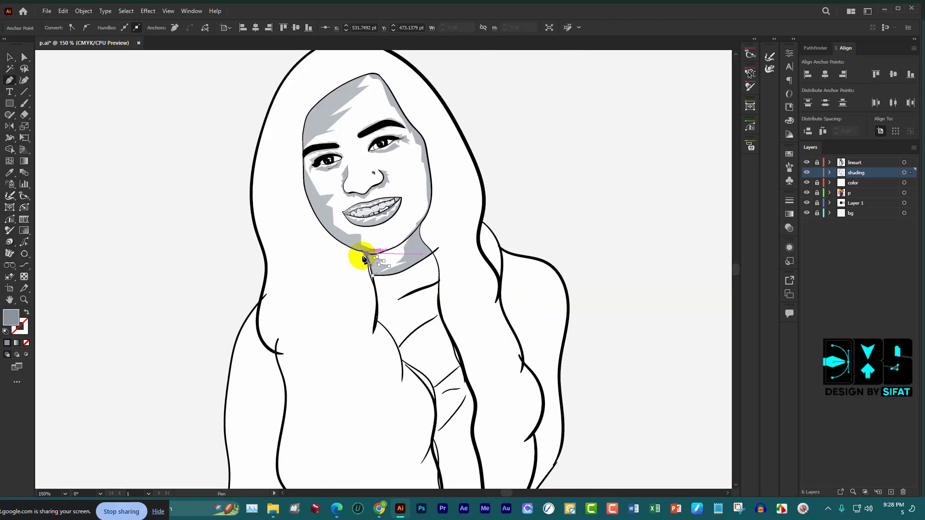
scroll(475, 238, down, 1)
scroll(439, 339, up, 1)
scroll(419, 326, up, 1)
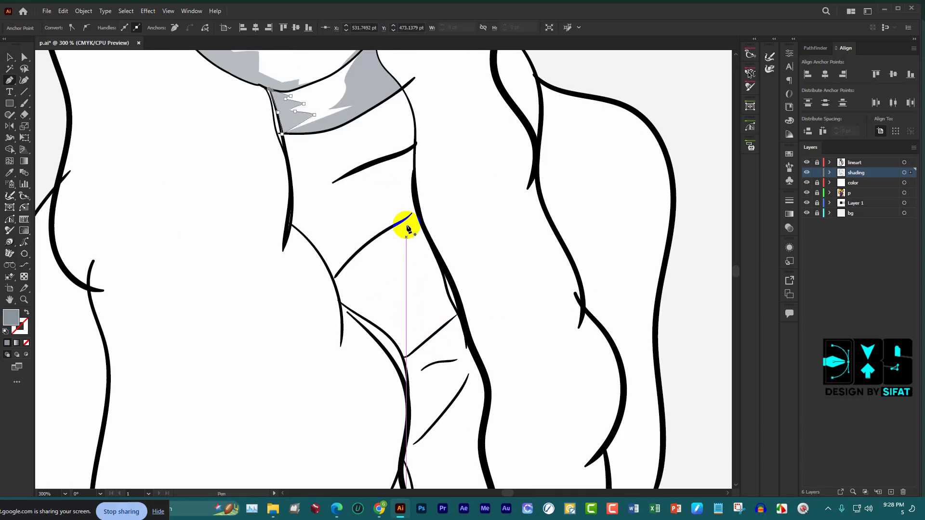
scroll(452, 321, down, 3)
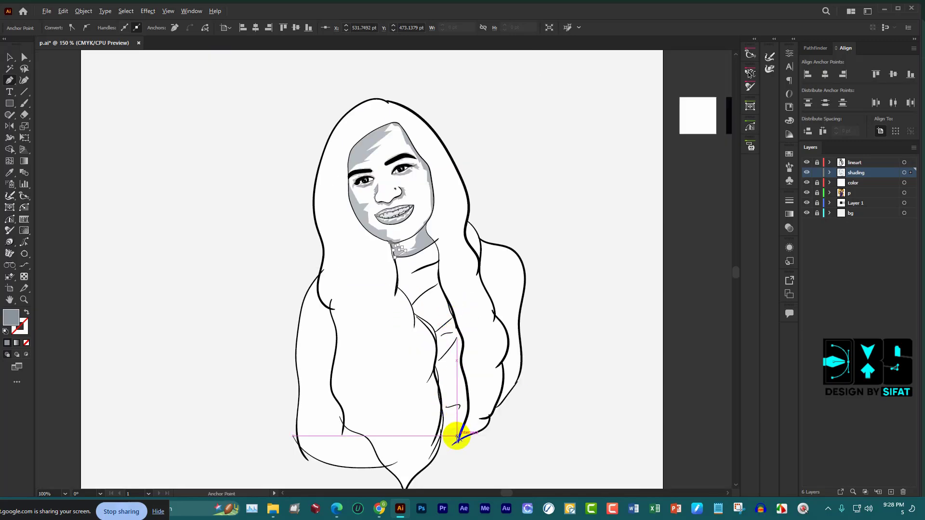
scroll(453, 414, up, 2)
scroll(414, 129, up, 1)
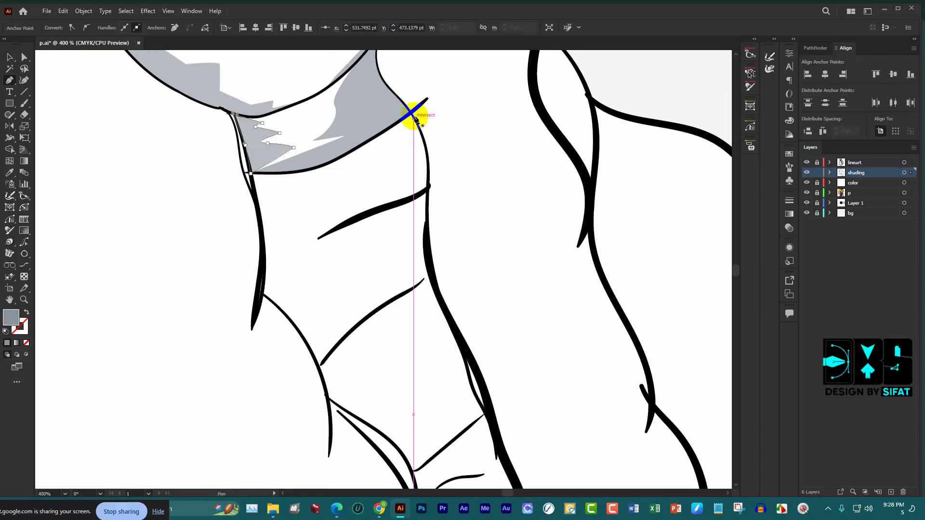
click(411, 177)
click(344, 199)
drag(273, 228, 316, 223)
click(306, 251)
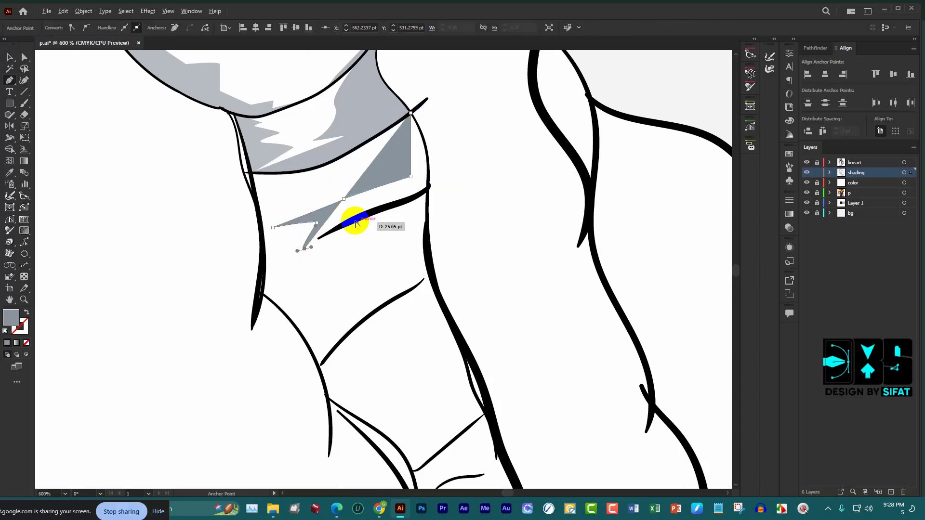
Run that shading shape up the right neck outline and close it at its start
scroll(351, 217, up, 2)
click(357, 223)
drag(482, 173, 520, 163)
scroll(513, 170, up, 1)
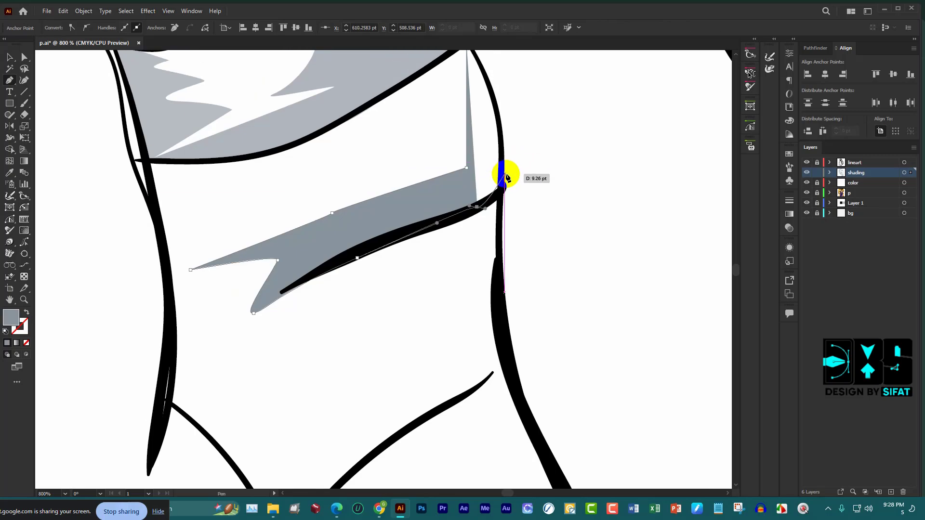
click(504, 187)
scroll(499, 164, up, 1)
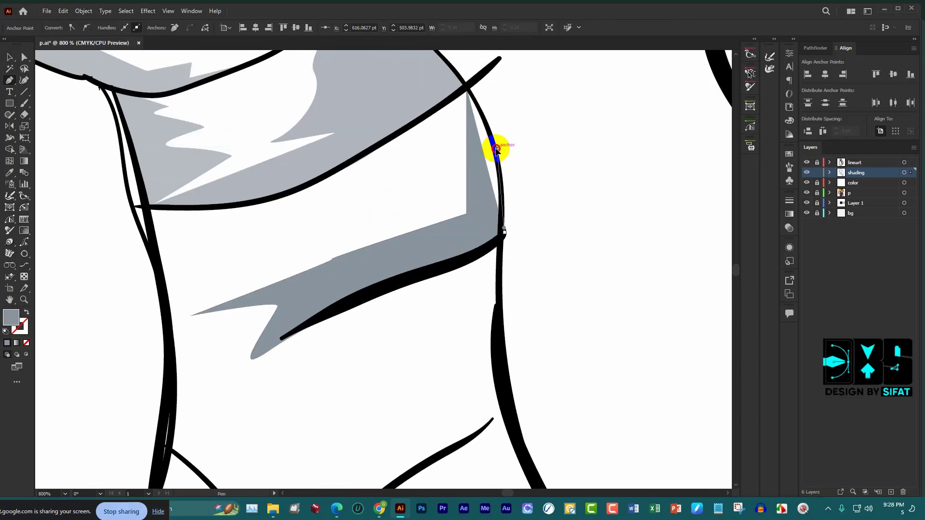
drag(496, 148, 479, 104)
click(466, 87)
Draw a zigzag shading shape lower down, reaching the neckline and returning toward its start
scroll(489, 221, down, 2)
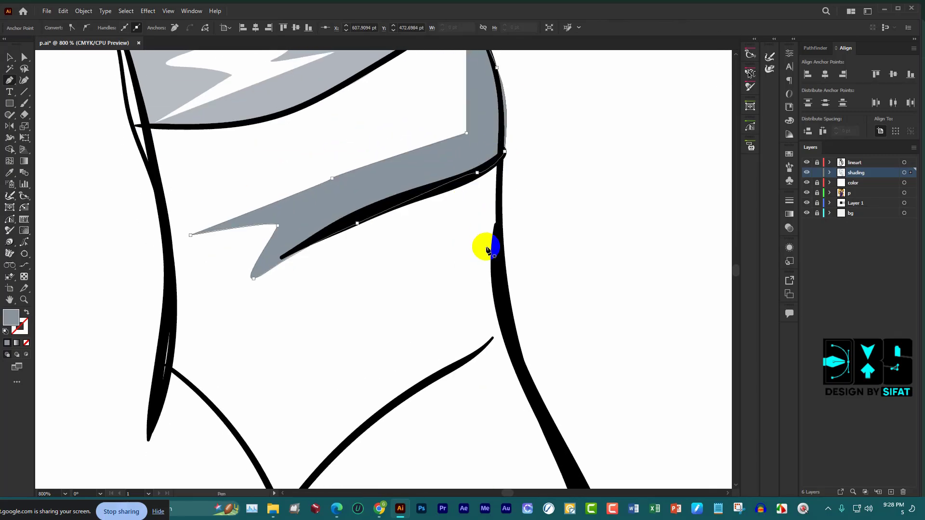
scroll(484, 217, down, 1)
click(503, 190)
click(423, 309)
click(342, 329)
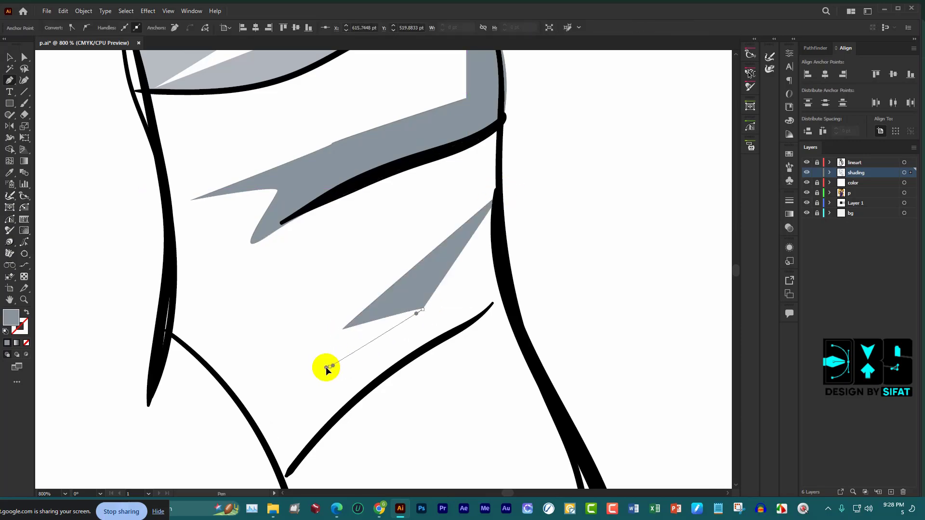
click(329, 367)
click(281, 477)
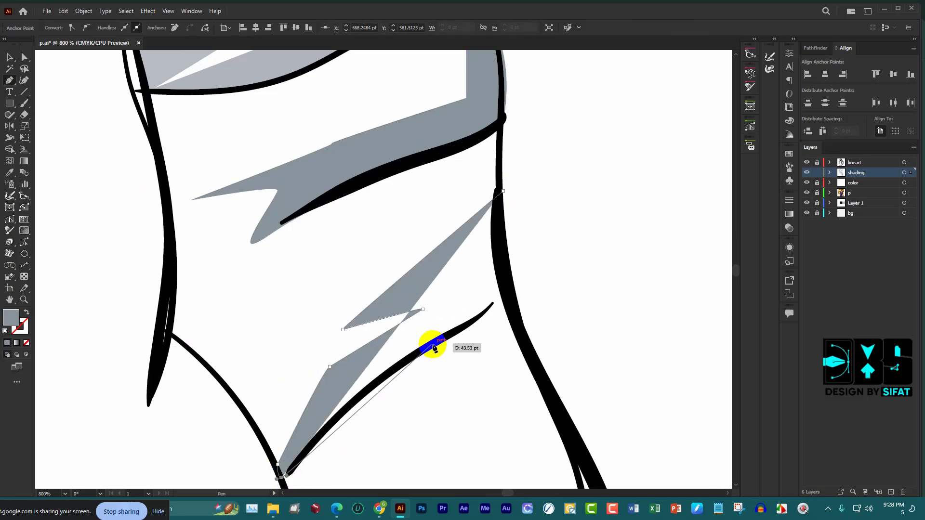
click(371, 388)
click(467, 322)
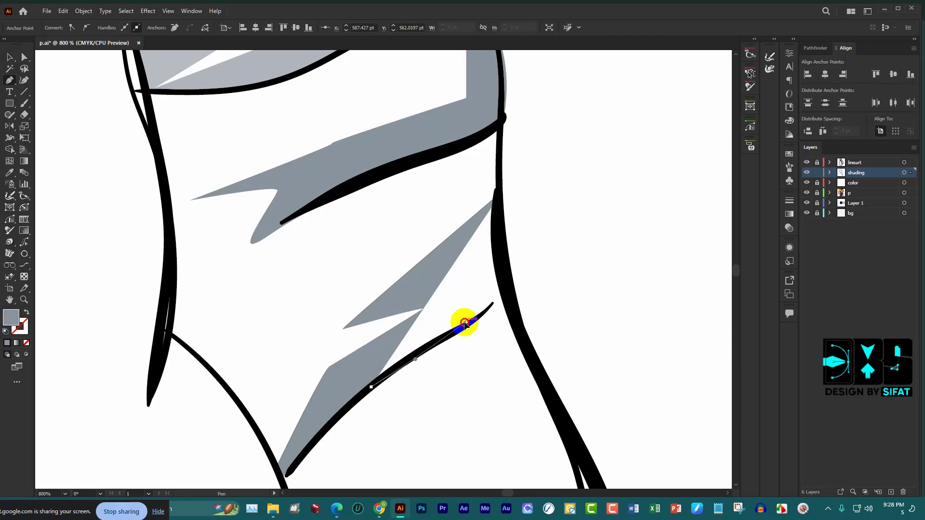
click(502, 299)
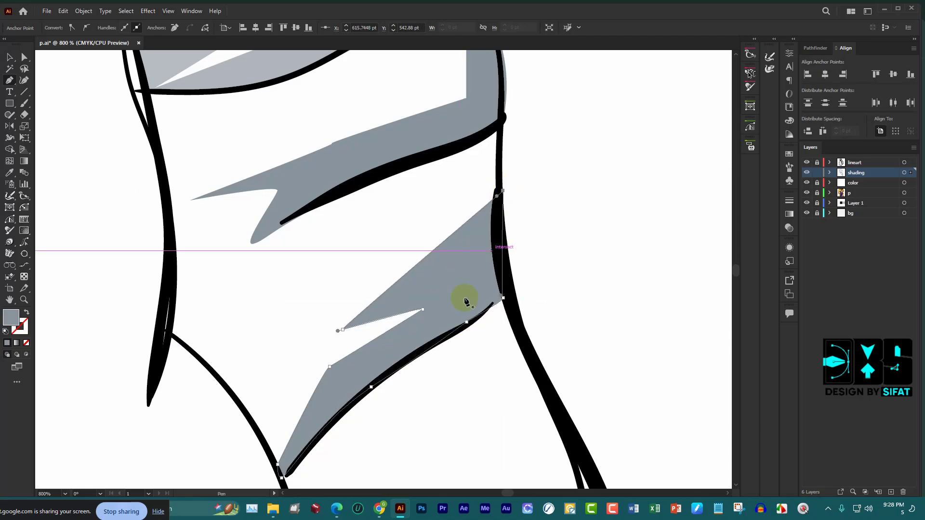
Draw a bolt-shaped zigzag shading shape from the right outline, anchored on the hair outline
scroll(463, 298, down, 7)
scroll(472, 285, right, 2)
scroll(482, 269, down, 1)
click(499, 191)
drag(424, 304, 438, 303)
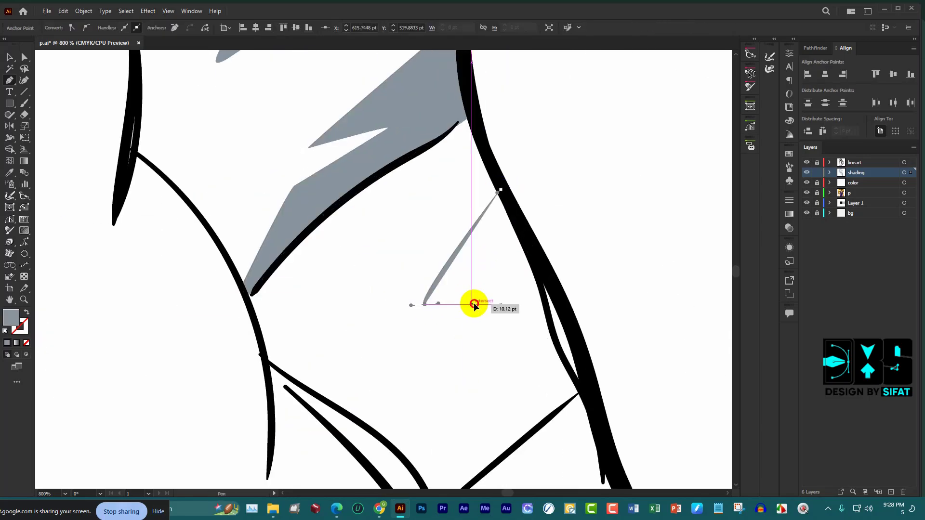
click(472, 305)
click(435, 347)
click(497, 355)
scroll(495, 355, down, 2)
click(453, 412)
click(437, 462)
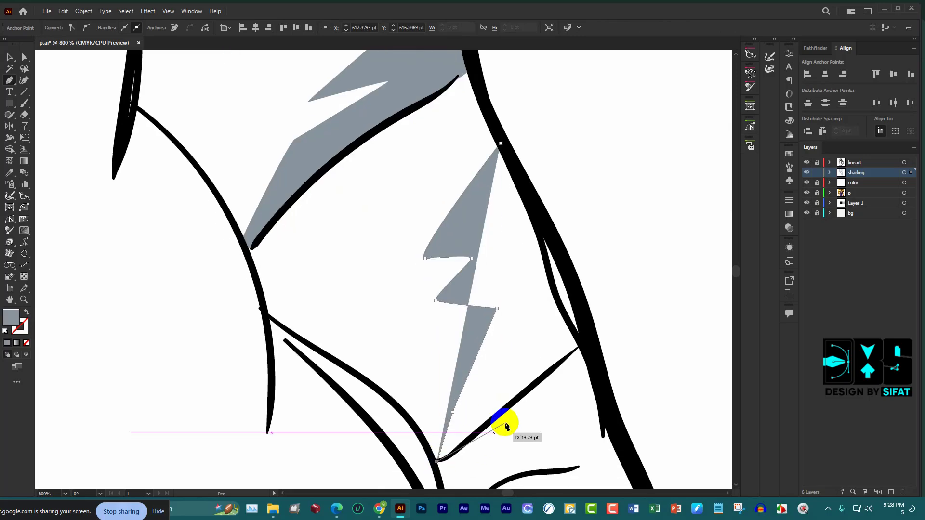
click(580, 347)
drag(584, 320, 543, 214)
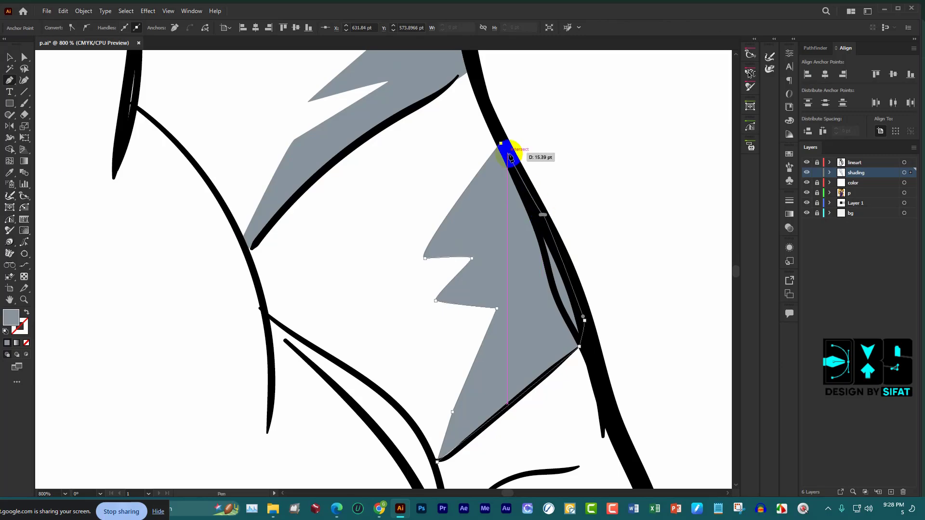
Draw a shading shape down the black hair strand and back, closing it at its start
scroll(485, 255, down, 2)
scroll(510, 268, down, 3)
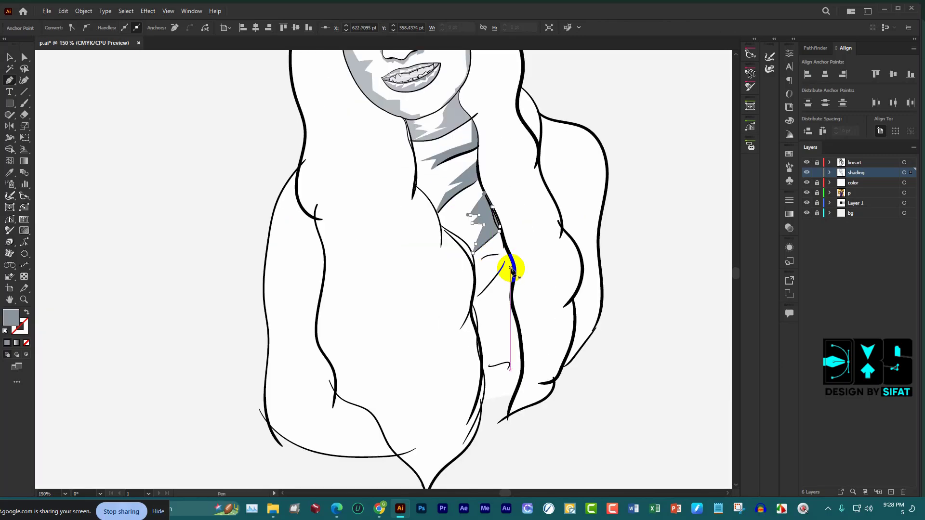
scroll(504, 269, up, 4)
drag(498, 199, 490, 250)
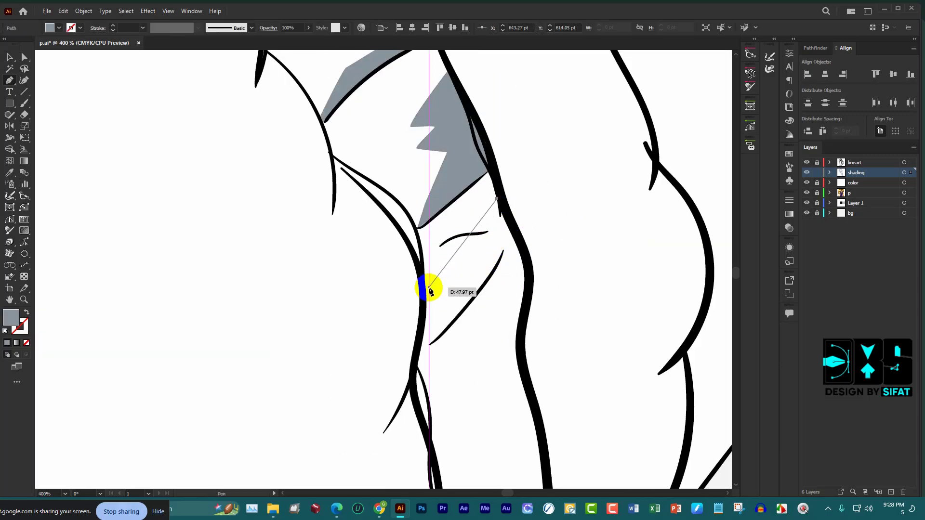
click(453, 288)
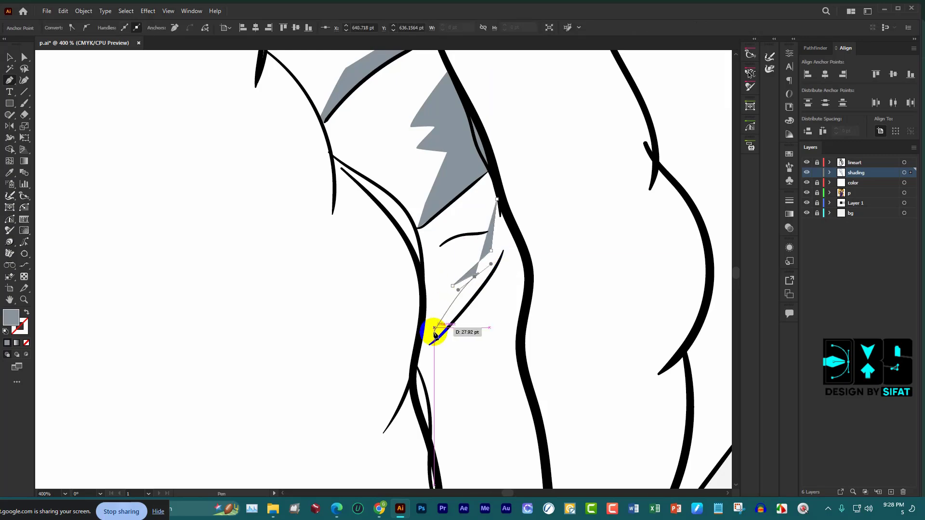
click(415, 356)
scroll(450, 331, up, 2)
click(453, 322)
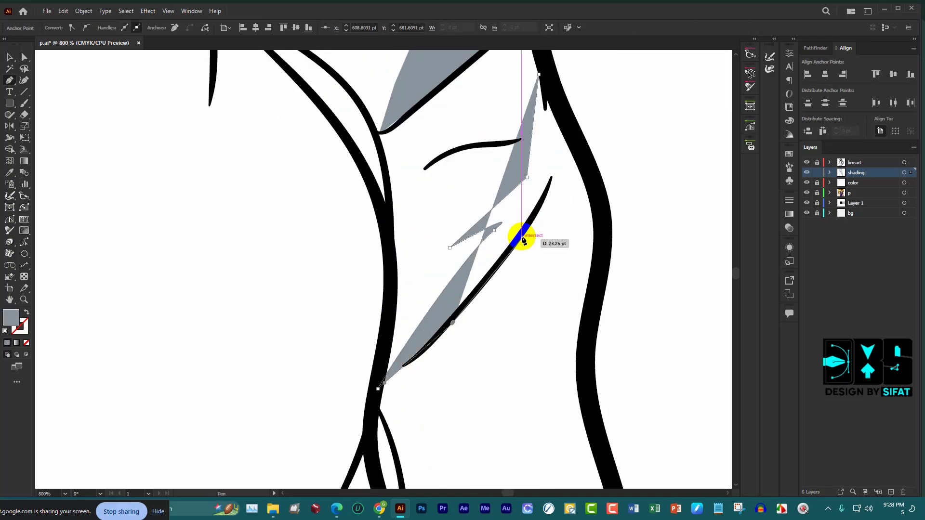
click(524, 229)
click(569, 135)
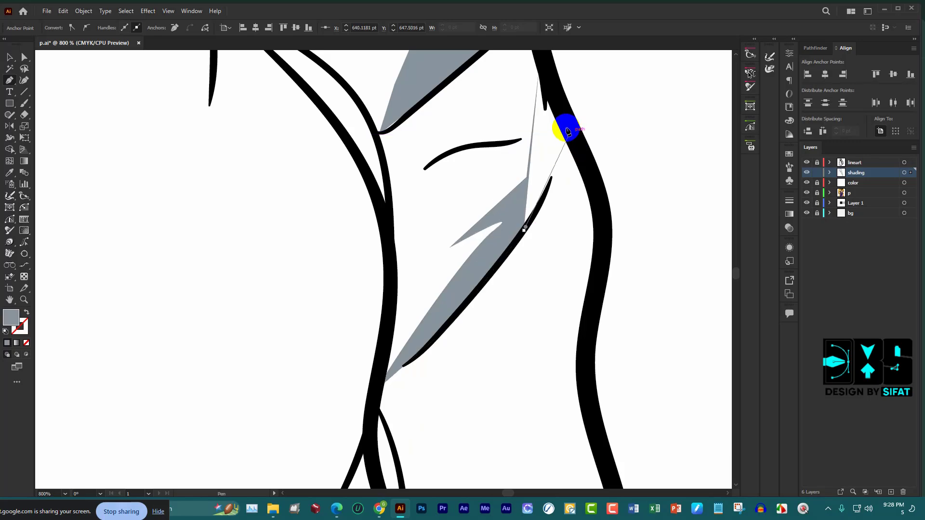
click(539, 74)
scroll(543, 233, down, 3)
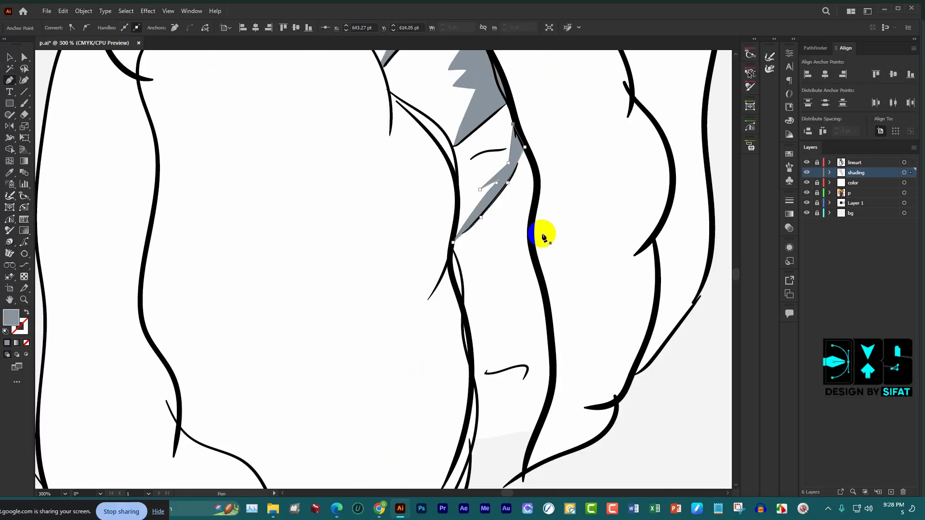
Start another grey shading shape lower on the strand, extending it downward in zigzags
click(532, 152)
click(511, 230)
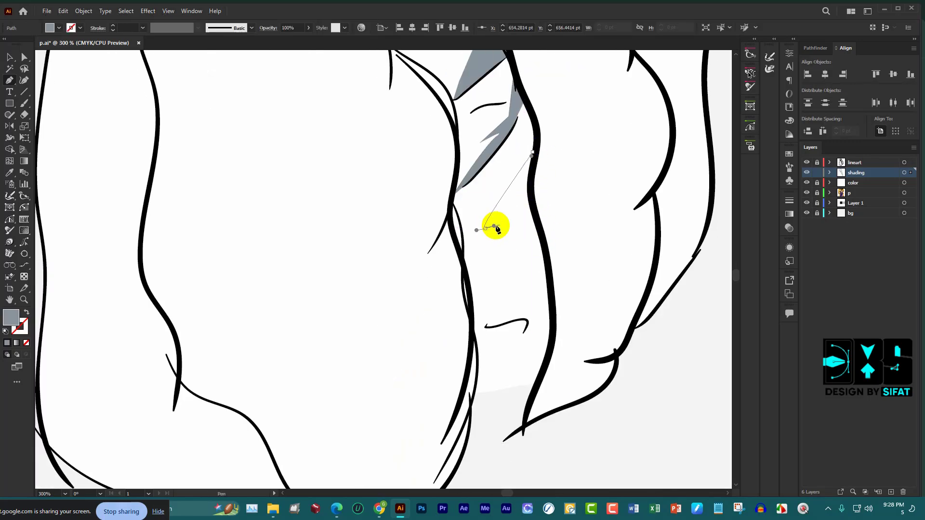
click(499, 273)
click(515, 291)
scroll(483, 330, up, 1)
click(476, 330)
click(547, 303)
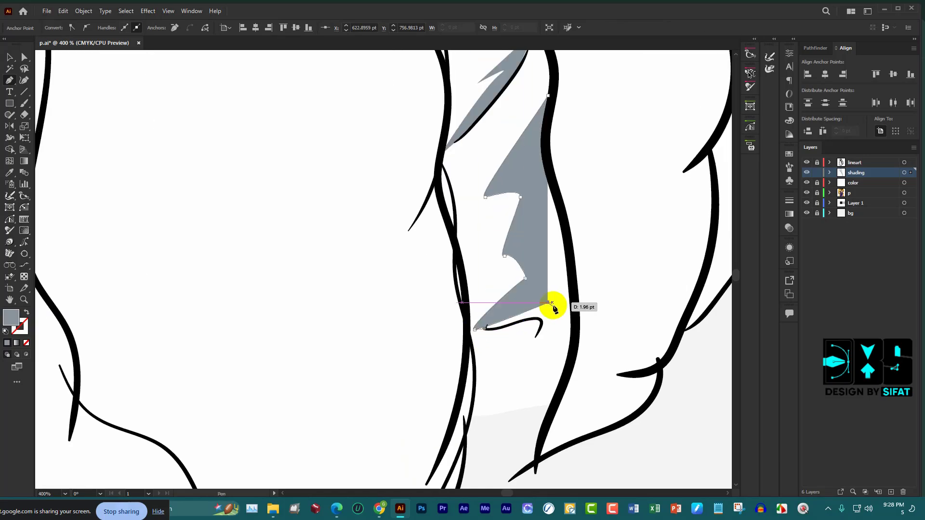
click(559, 319)
click(506, 405)
scroll(486, 434, down, 1)
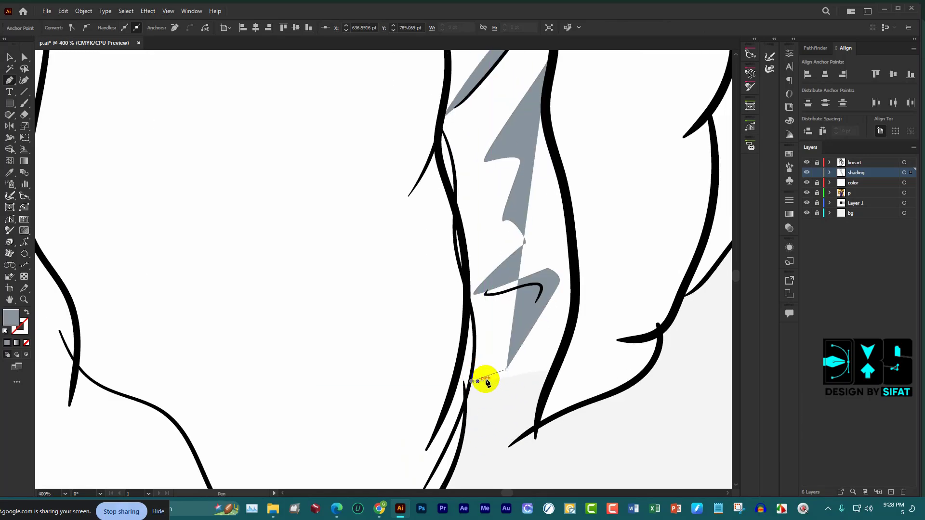
Curve that shape's edge back up the strand and close it at its start
click(536, 424)
drag(573, 318, 573, 220)
scroll(554, 149, up, 2)
key(ctrl+plus)
drag(544, 71, 562, 80)
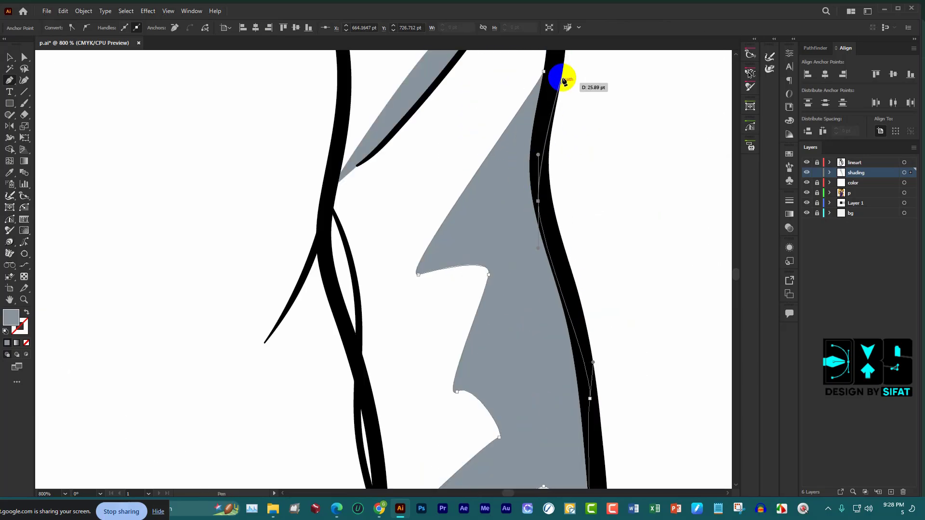
click(544, 73)
scroll(584, 186, down, 4)
scroll(382, 237, down, 4)
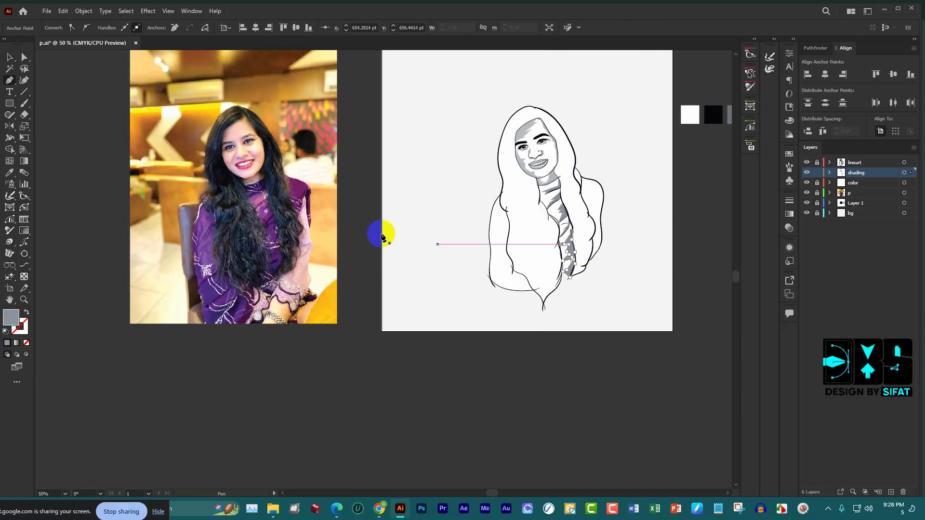
Deselect, zoom into the neck, and start a jagged grey shading path across the neck
click(466, 210)
scroll(635, 221, up, 3)
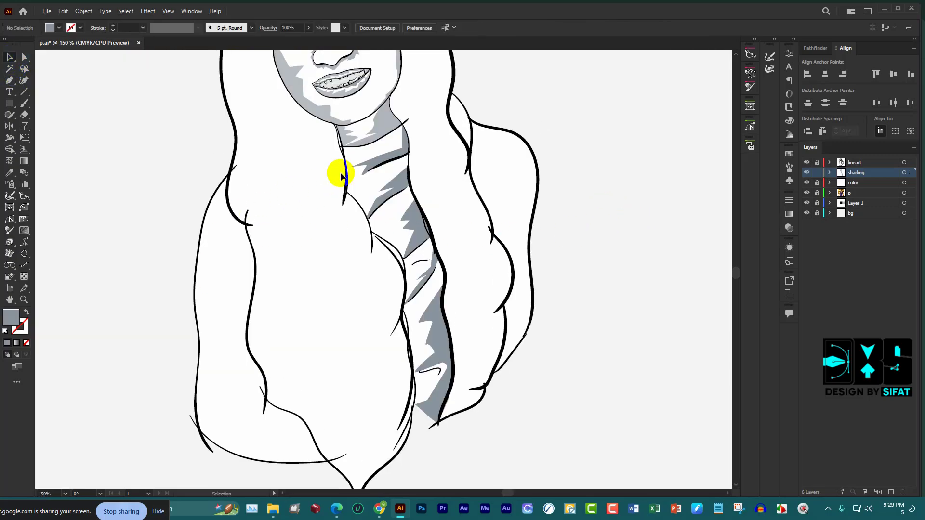
scroll(340, 176, up, 2)
scroll(414, 168, up, 3)
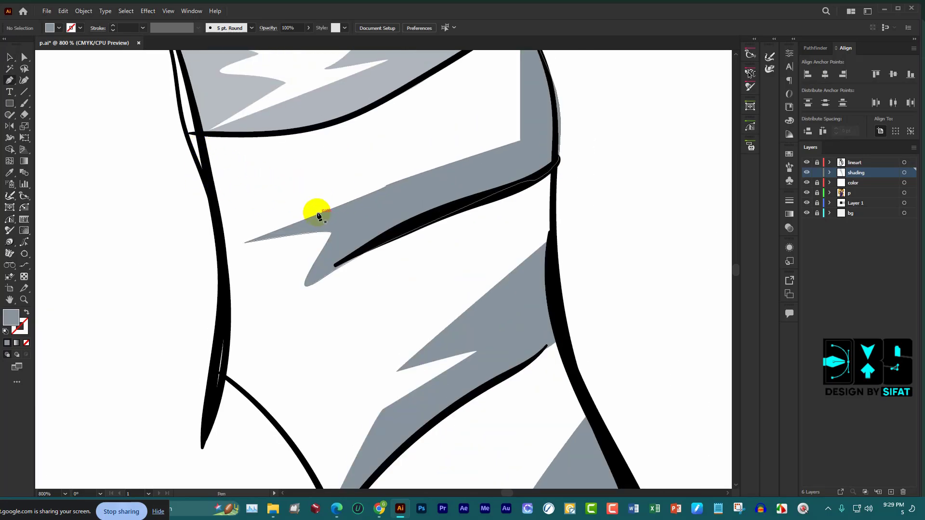
click(212, 145)
click(353, 154)
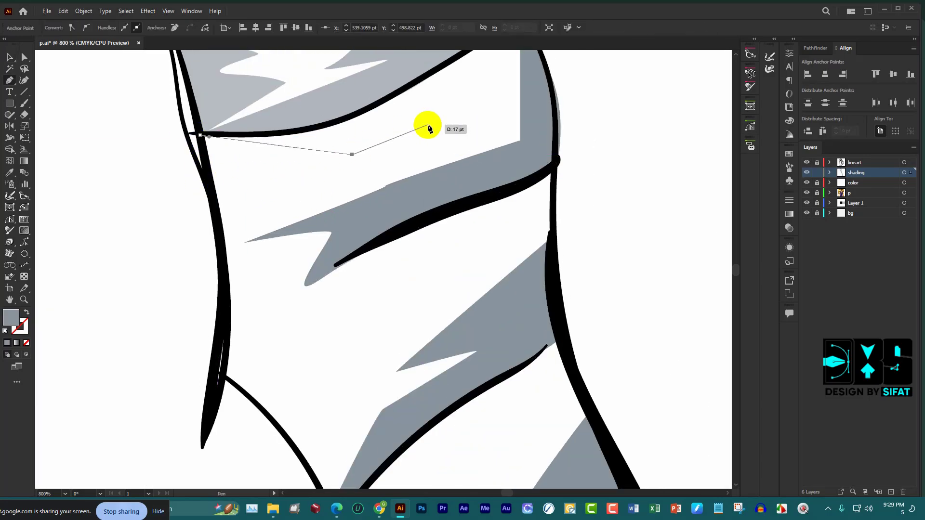
click(428, 125)
click(332, 174)
drag(376, 178, 389, 170)
click(234, 236)
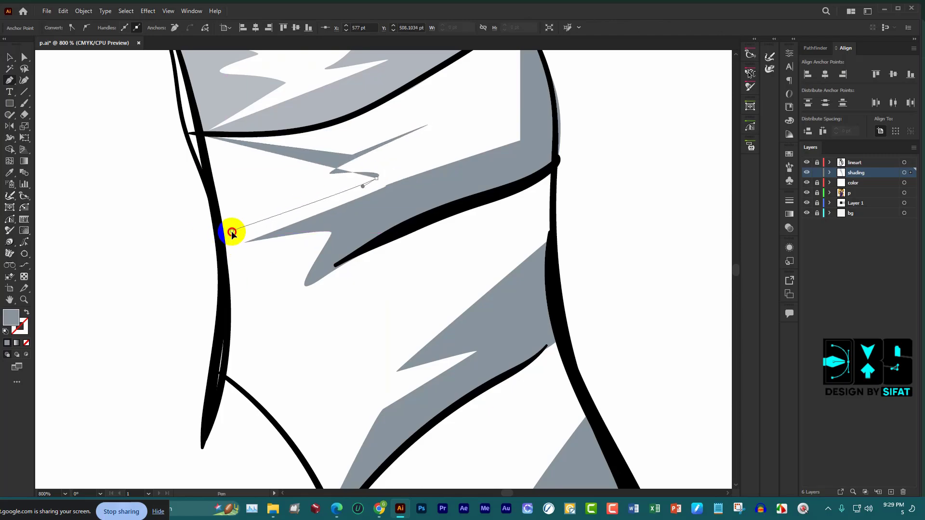
click(295, 307)
click(293, 328)
click(386, 317)
Extend the shading down to the lower neck line, then back up the neck line toward its start
scroll(332, 371, down, 1)
click(354, 349)
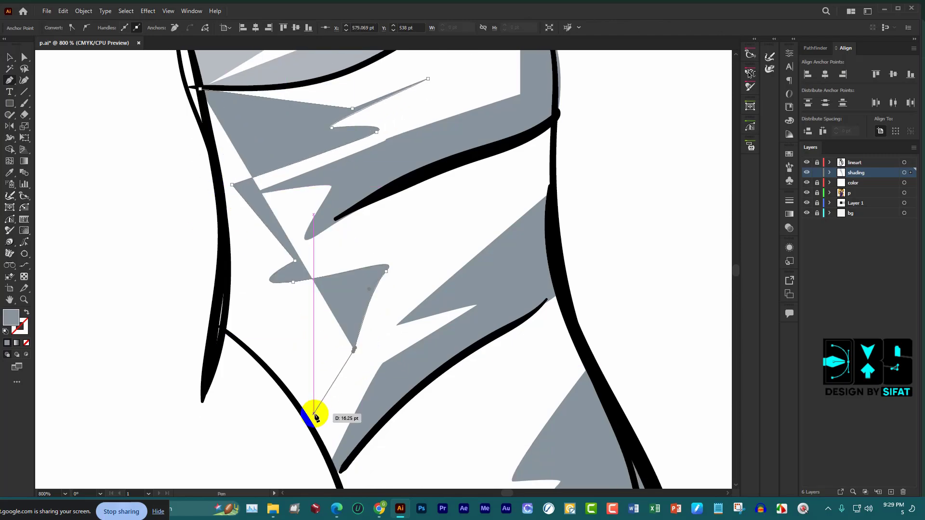
click(321, 437)
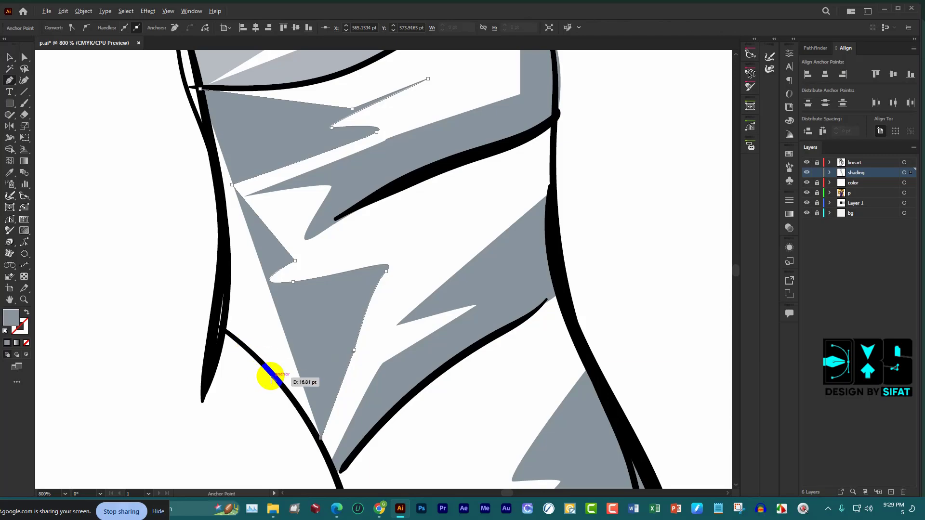
scroll(271, 380, up, 1)
mouse_move(266, 378)
mouse_down()
mouse_move(218, 348)
mouse_move(261, 373)
mouse_up()
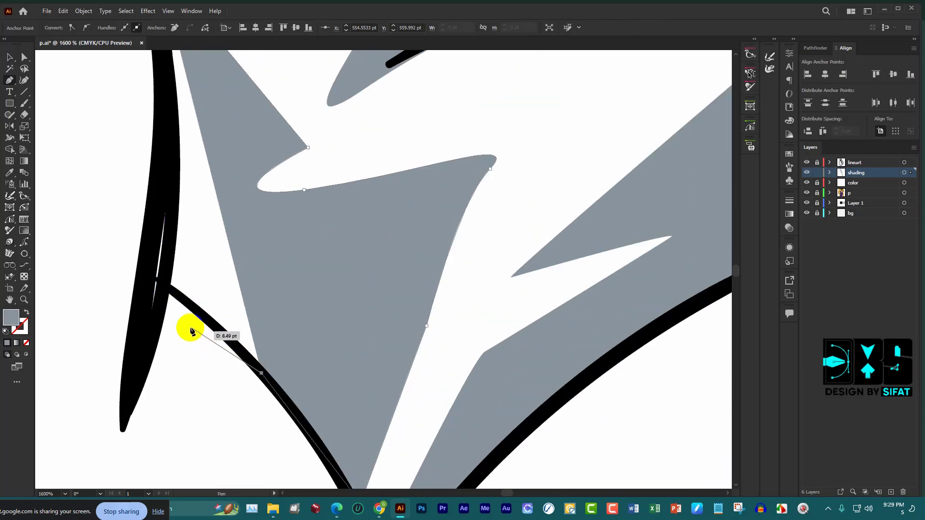
click(175, 291)
scroll(174, 223, up, 1)
scroll(174, 223, up, 1)
click(172, 220)
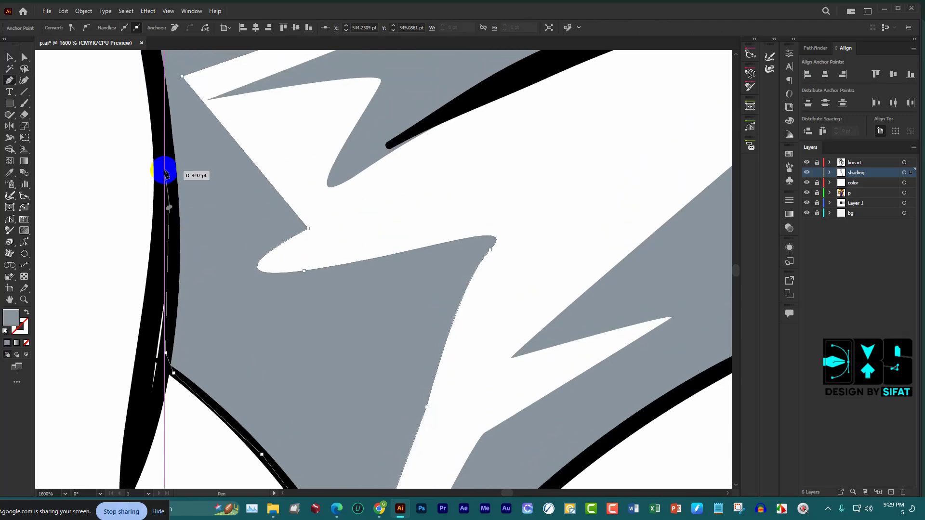
scroll(166, 165, up, 2)
click(158, 170)
scroll(144, 149, up, 2)
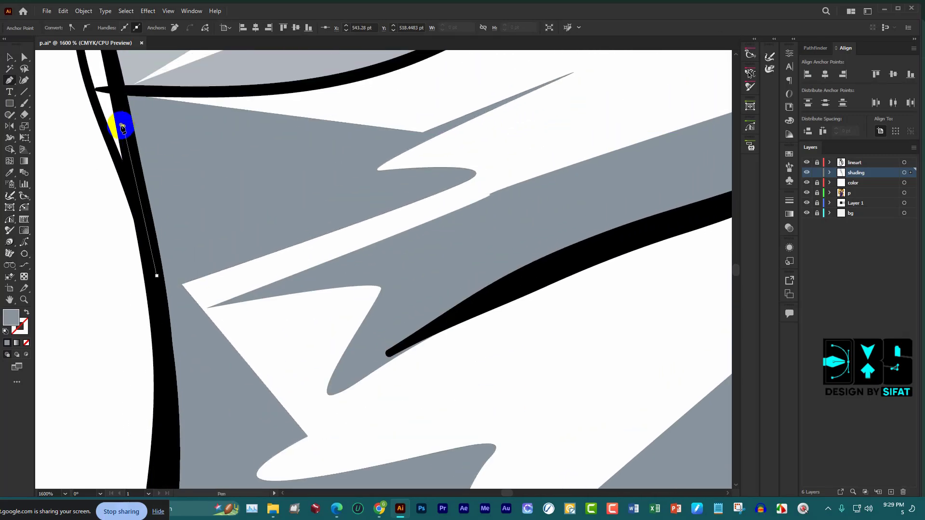
drag(123, 125, 118, 94)
scroll(295, 169, down, 3)
scroll(316, 227, up, 1)
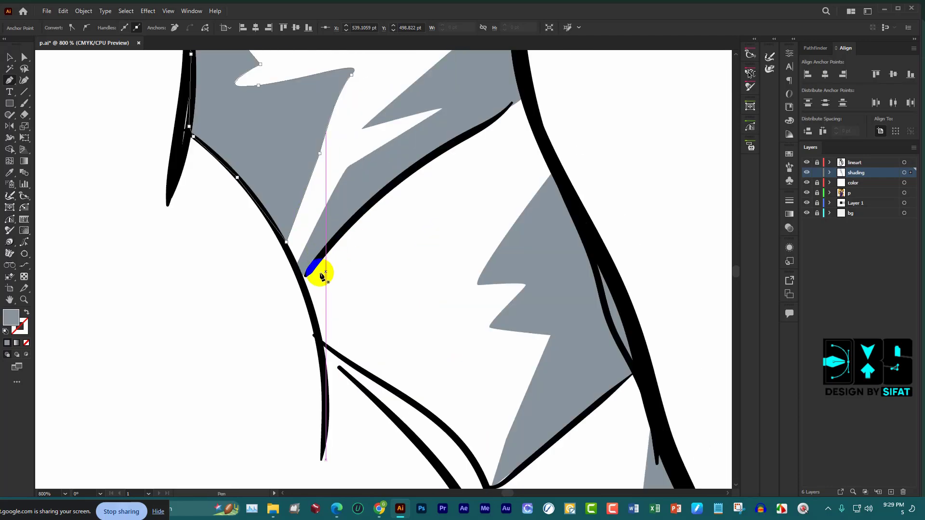
Start a second zig-zag shading shape below the neck, anchored on the lower neck line
click(311, 303)
click(425, 211)
click(421, 245)
click(495, 191)
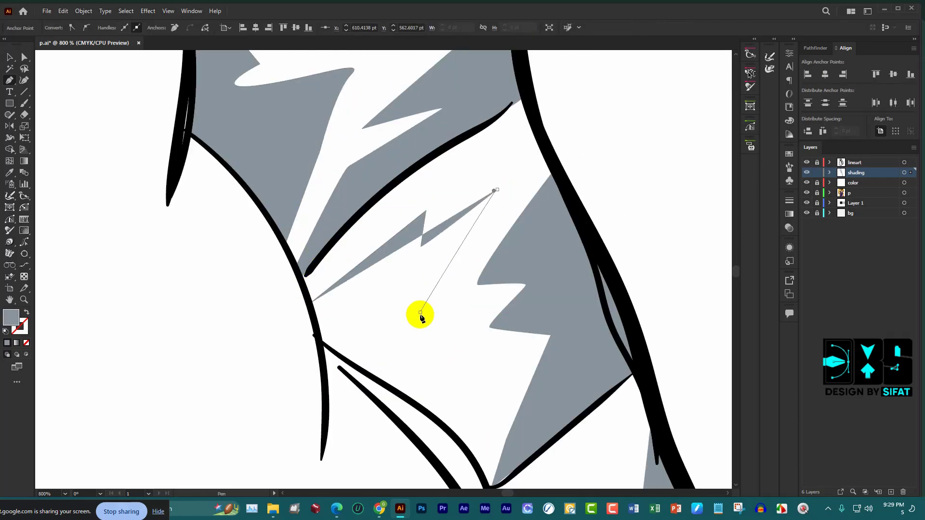
click(421, 312)
click(456, 319)
click(436, 367)
click(477, 362)
scroll(477, 362, down, 1)
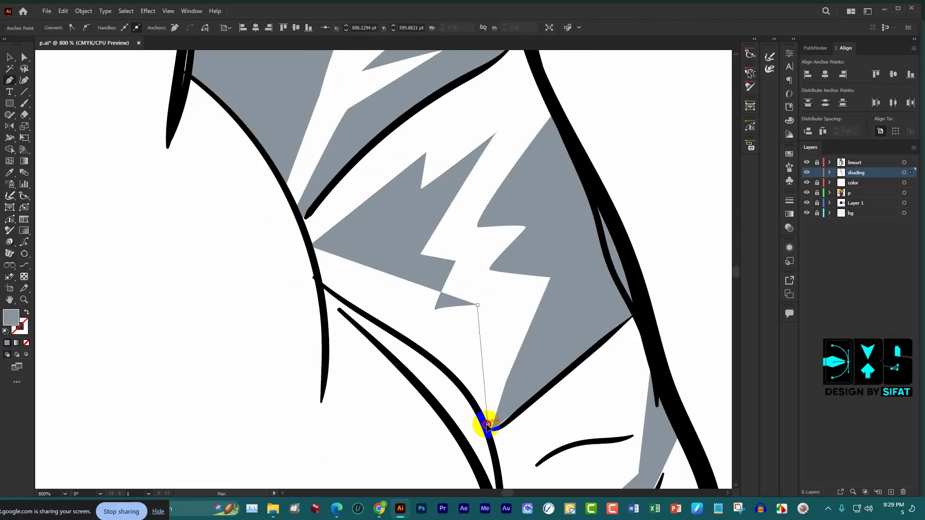
click(487, 425)
scroll(484, 320, down, 1)
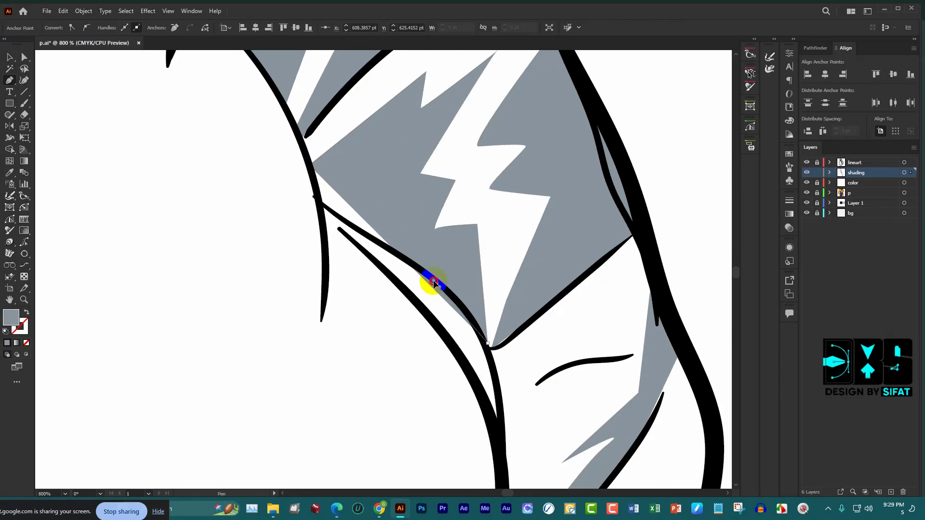
drag(433, 281, 423, 269)
click(351, 226)
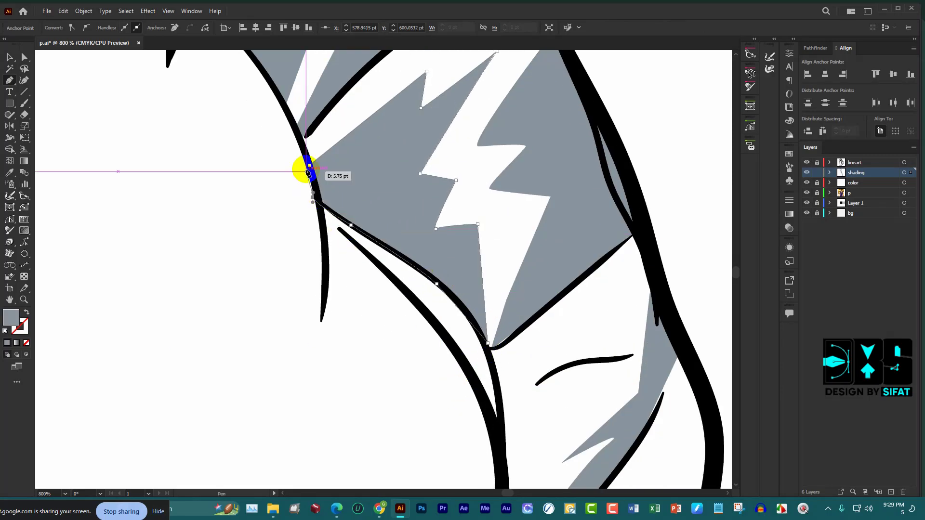
Add a run of sharp zig-zag points to the shading path
scroll(382, 244, down, 2)
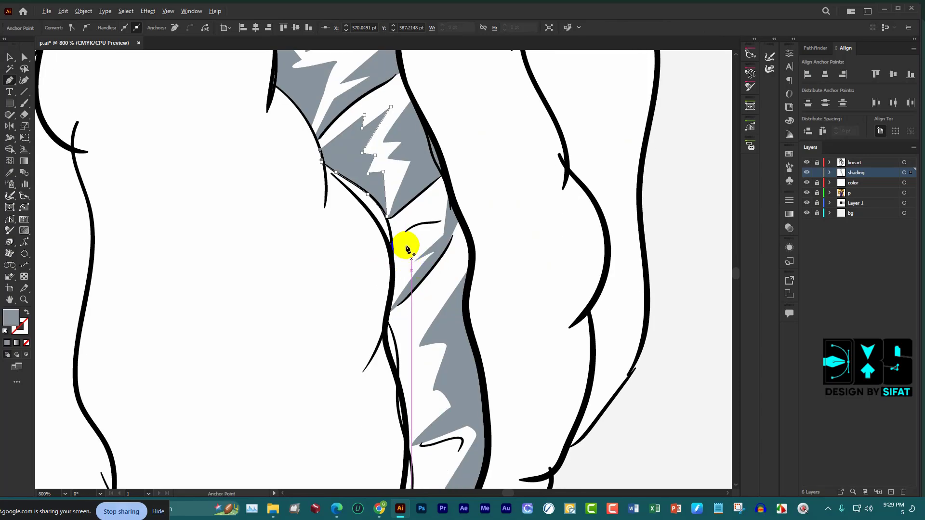
scroll(385, 226, up, 2)
click(364, 201)
click(438, 139)
click(380, 225)
click(467, 194)
click(423, 270)
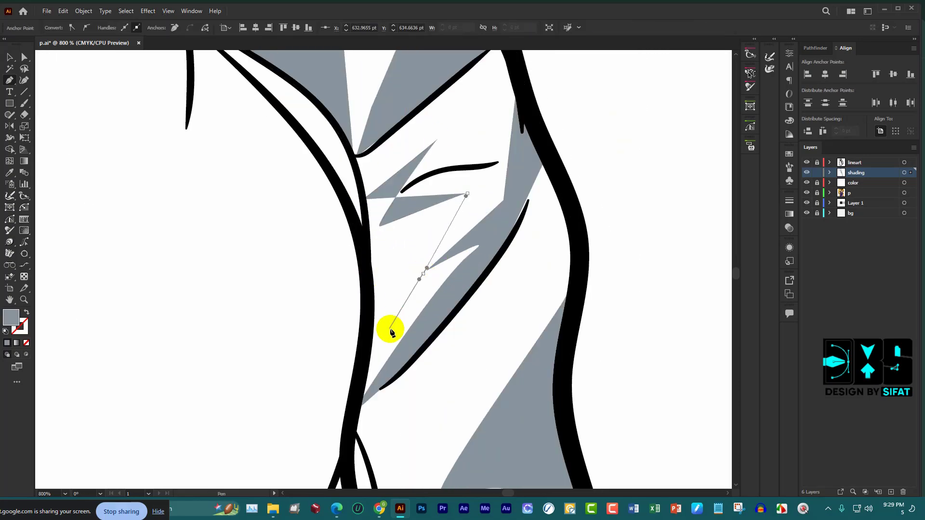
click(362, 389)
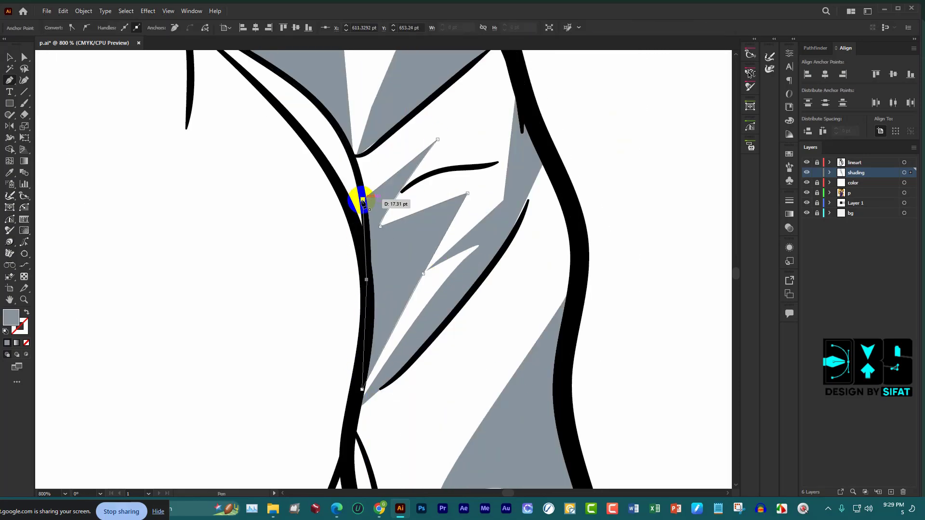
scroll(387, 254, down, 2)
scroll(403, 289, up, 2)
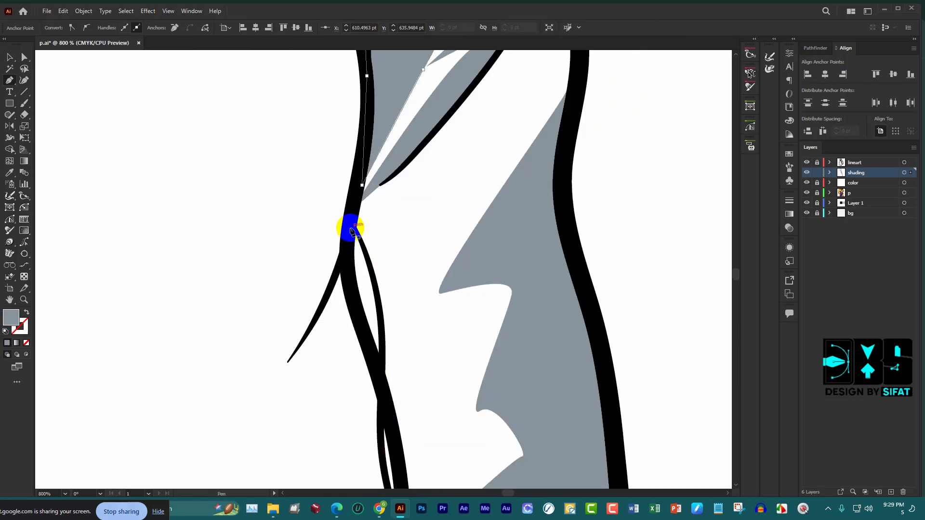
click(351, 230)
click(455, 165)
click(434, 227)
click(484, 174)
click(400, 344)
click(476, 318)
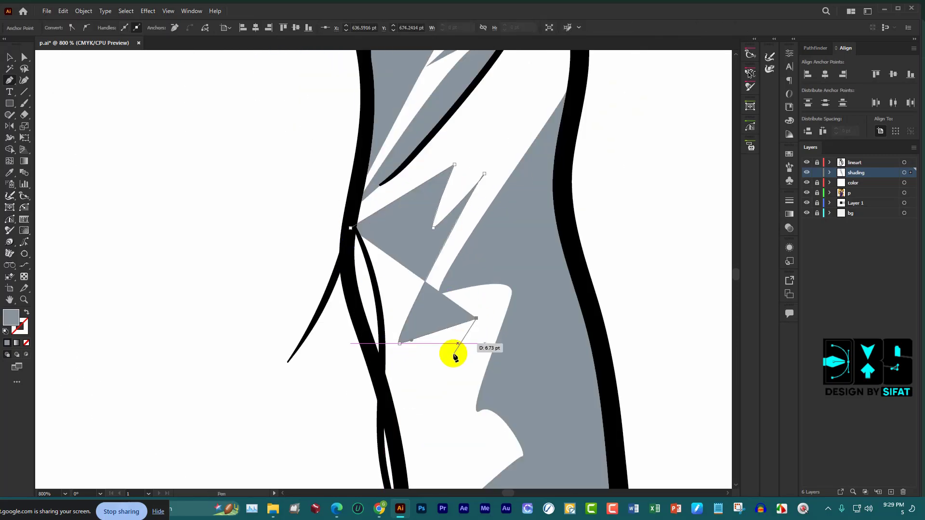
Extend the zig-zag shading down the neck edge, curving along the neck outline
scroll(453, 351, down, 1)
click(448, 345)
click(450, 370)
click(488, 375)
scroll(443, 385, down, 1)
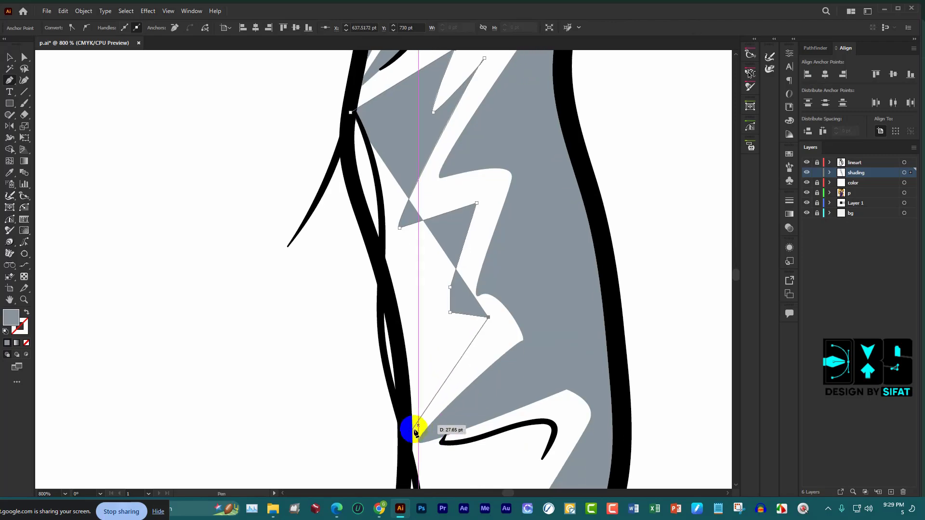
click(413, 419)
scroll(436, 419, down, 1)
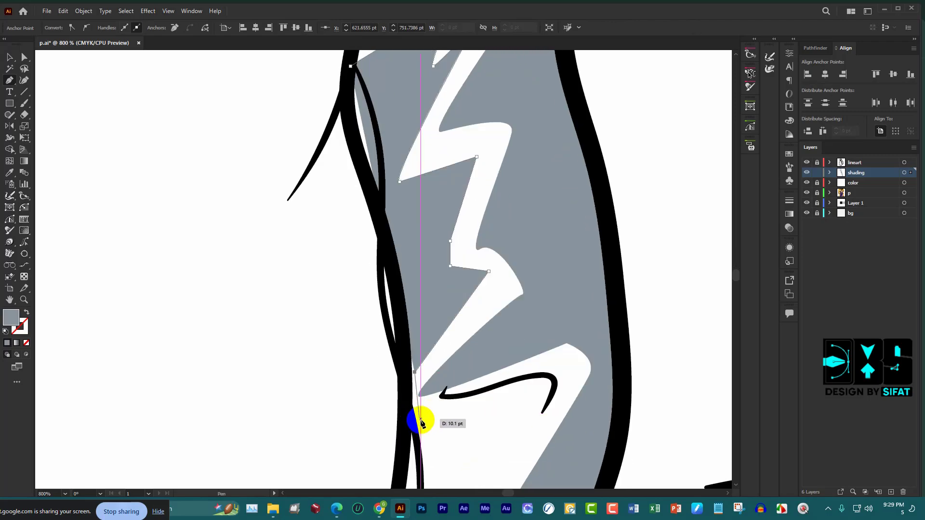
click(419, 415)
scroll(497, 386, down, 1)
click(510, 358)
scroll(471, 391, down, 1)
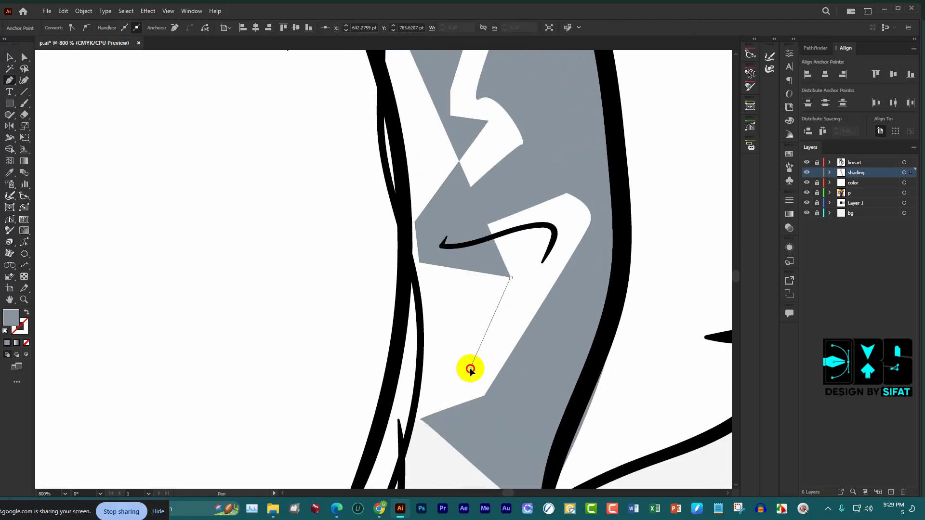
click(470, 370)
scroll(434, 381, down, 1)
click(418, 370)
drag(453, 412, 471, 417)
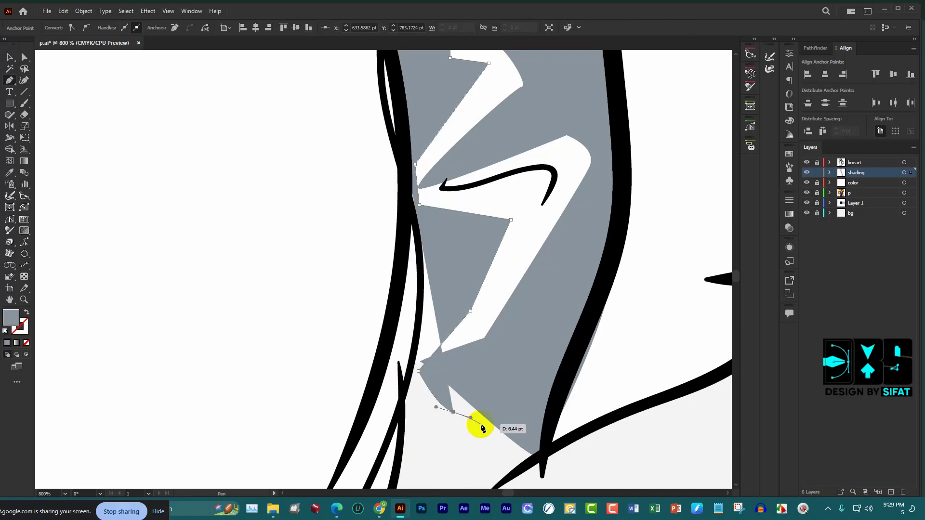
Trace the shading up the neck's outer and left edges and close the shape
scroll(477, 424, down, 1)
scroll(472, 400, down, 3)
scroll(465, 382, up, 1)
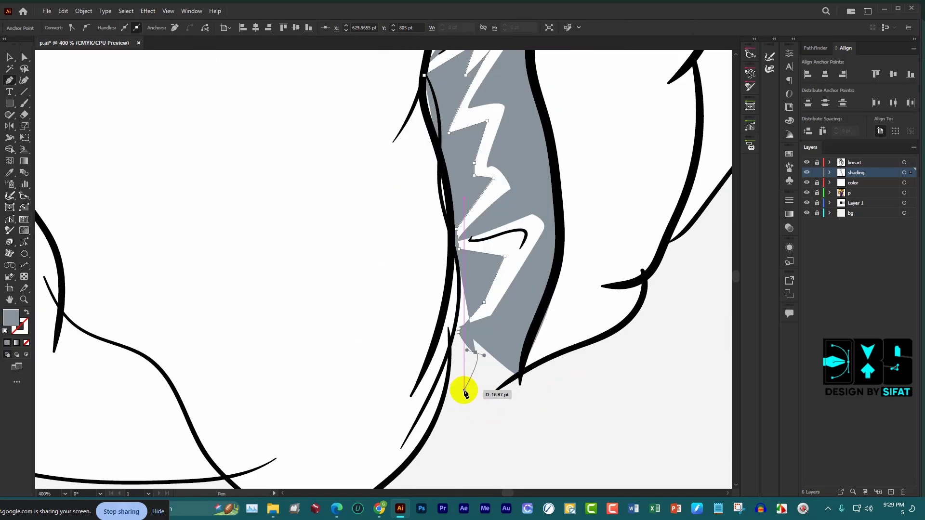
scroll(448, 349, up, 2)
drag(458, 340, 479, 252)
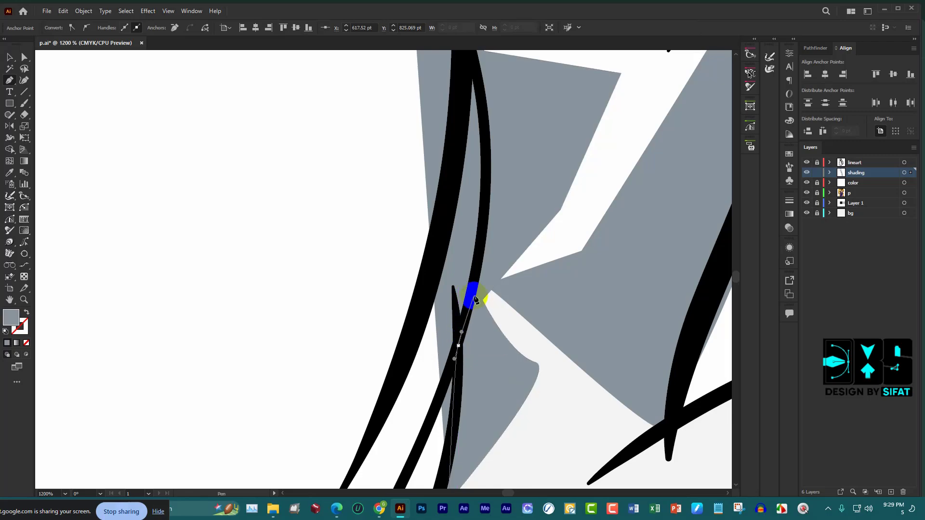
scroll(484, 231, up, 1)
click(489, 213)
scroll(471, 154, up, 1)
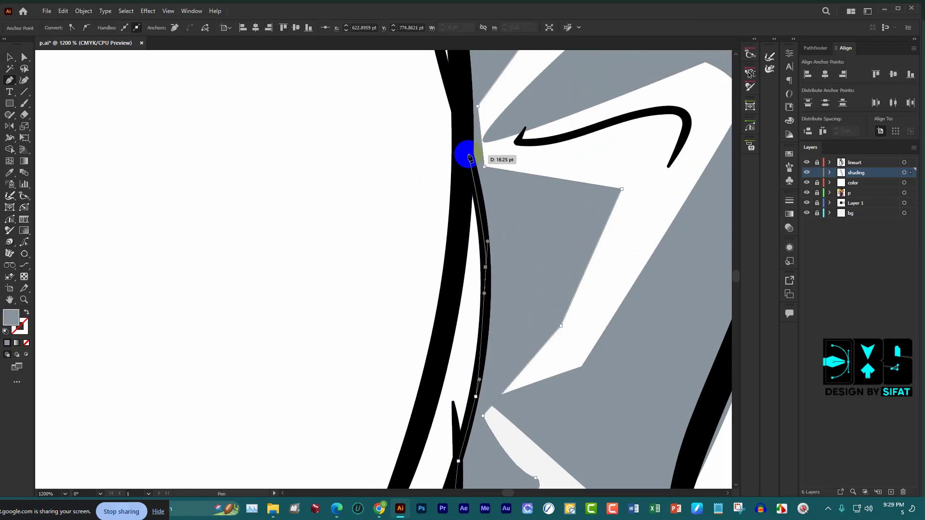
scroll(471, 150, down, 1)
click(460, 167)
scroll(448, 162, up, 2)
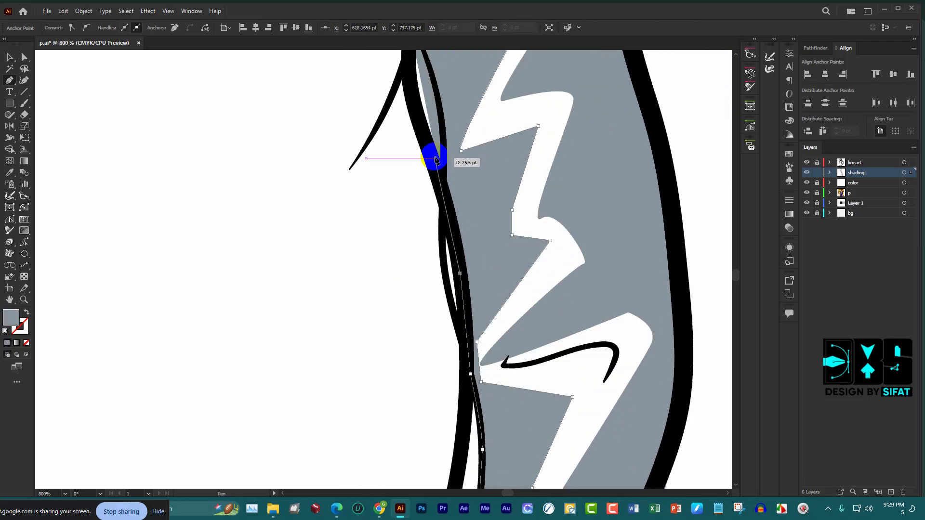
scroll(432, 174, up, 1)
click(412, 82)
scroll(414, 125, up, 1)
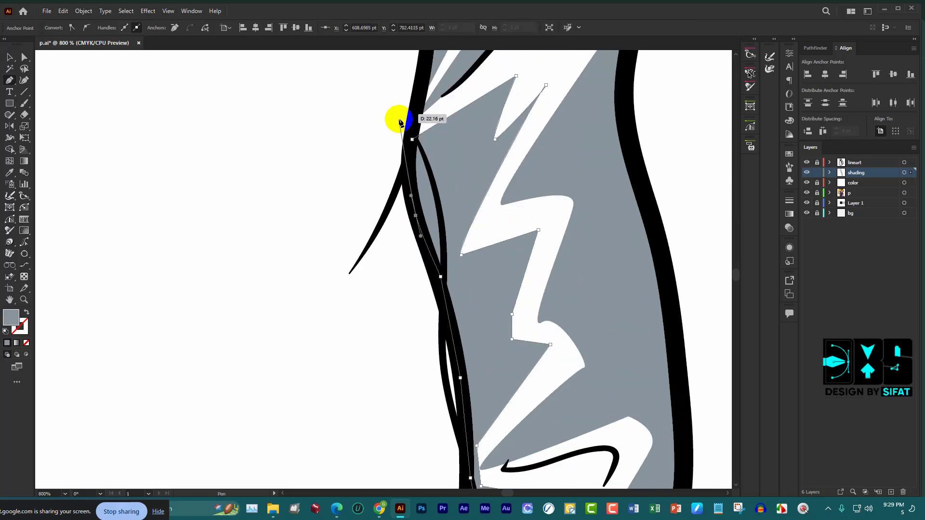
scroll(413, 141, down, 5)
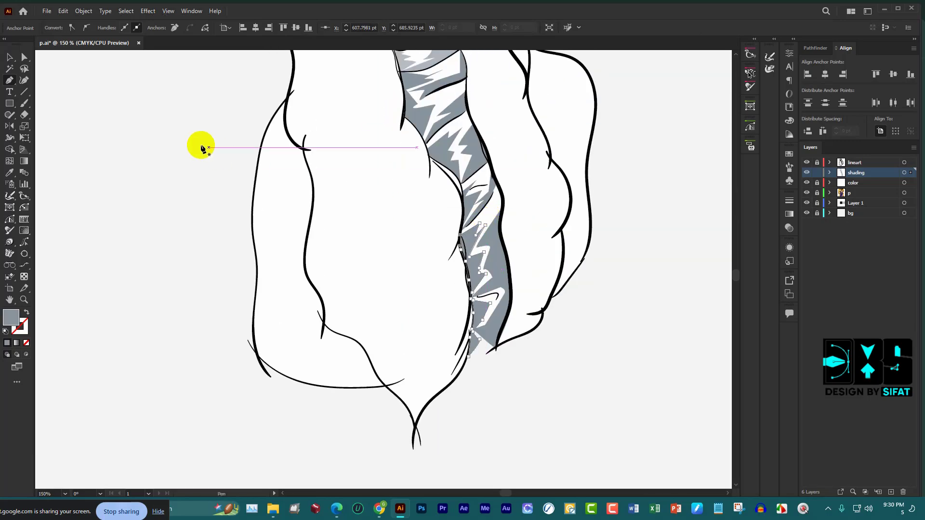
Select the neck shading and drag its top anchor upward
click(9, 61)
scroll(477, 268, up, 2)
click(496, 277)
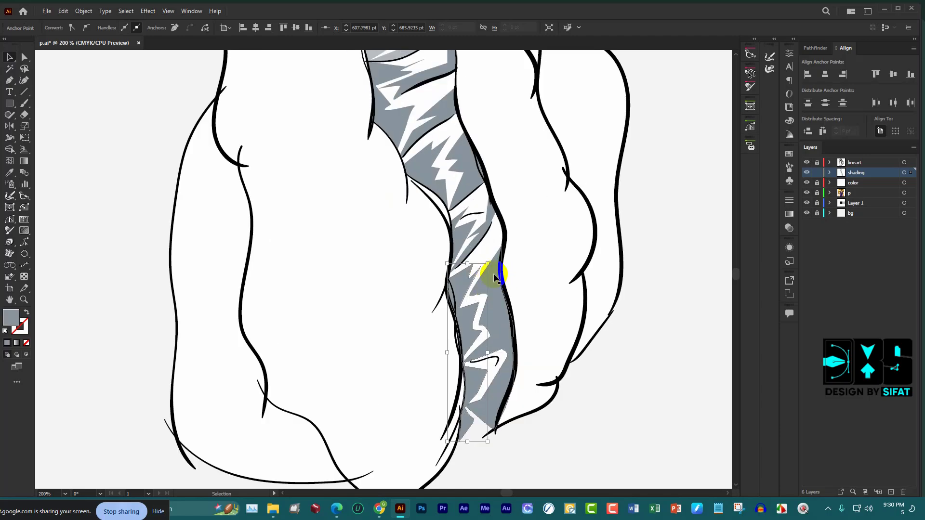
drag(485, 270, 485, 236)
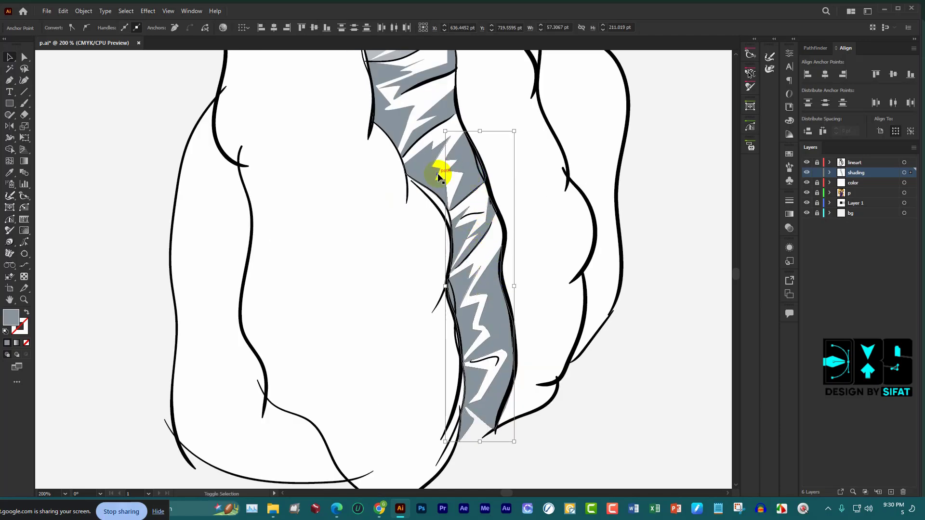
scroll(424, 188, up, 2)
click(443, 133)
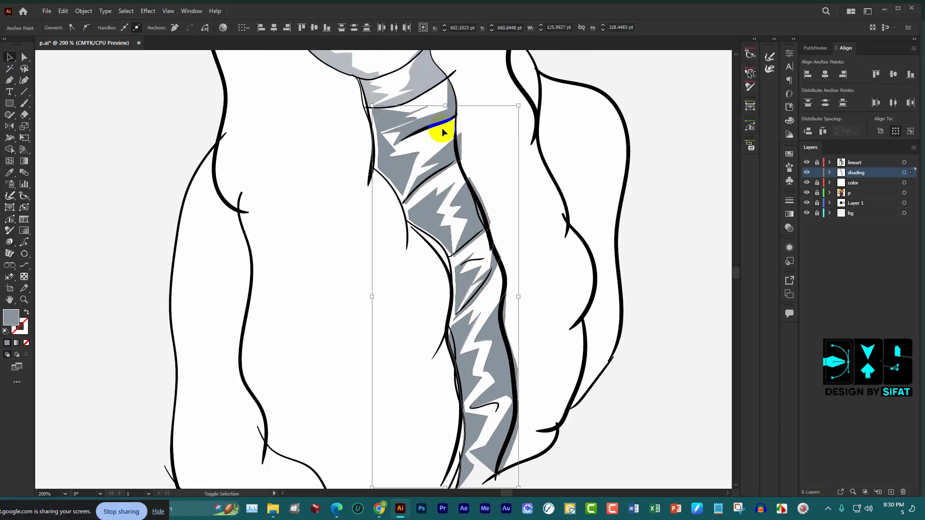
Eyedrop the lighter face grey onto the neck shading
key(i)
scroll(436, 125, up, 2)
scroll(434, 126, up, 2)
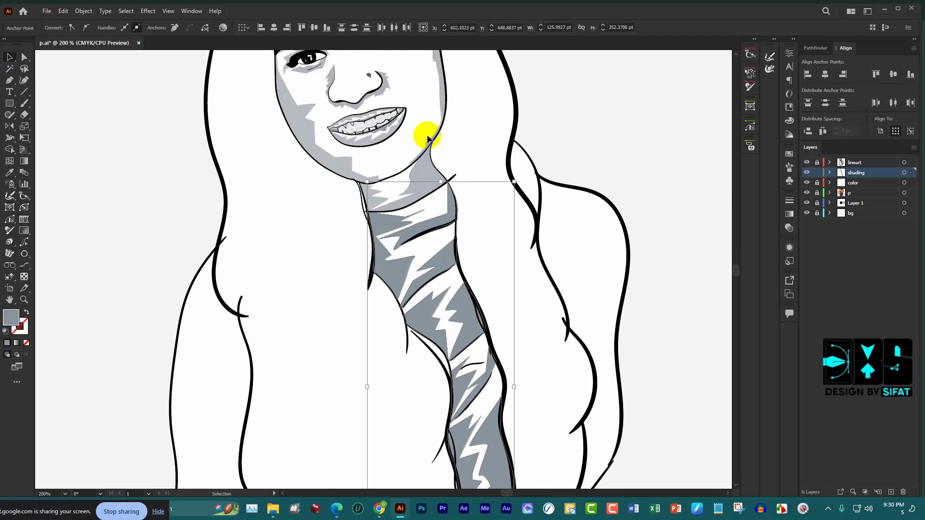
click(428, 180)
scroll(249, 199, down, 2)
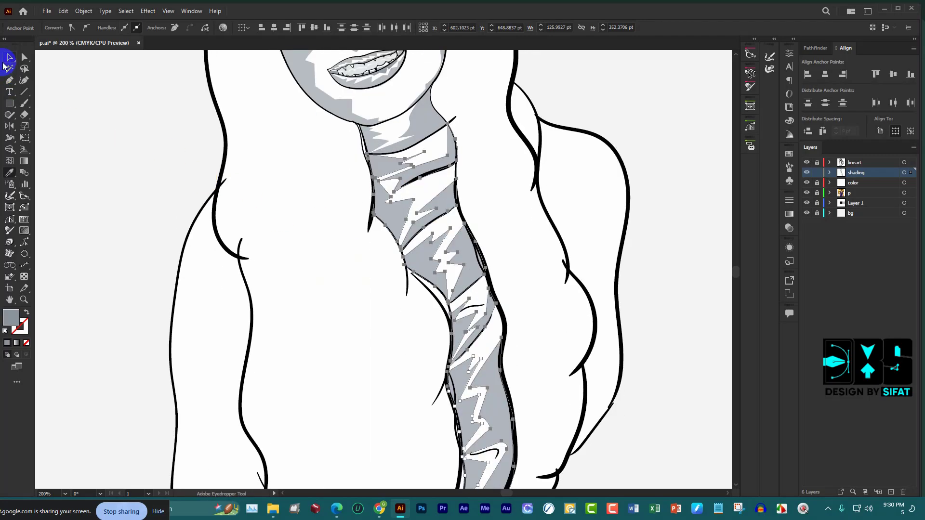
Deselect the shading and fit the whole artboard in view
key(v)
click(216, 176)
key(ctrl+0)
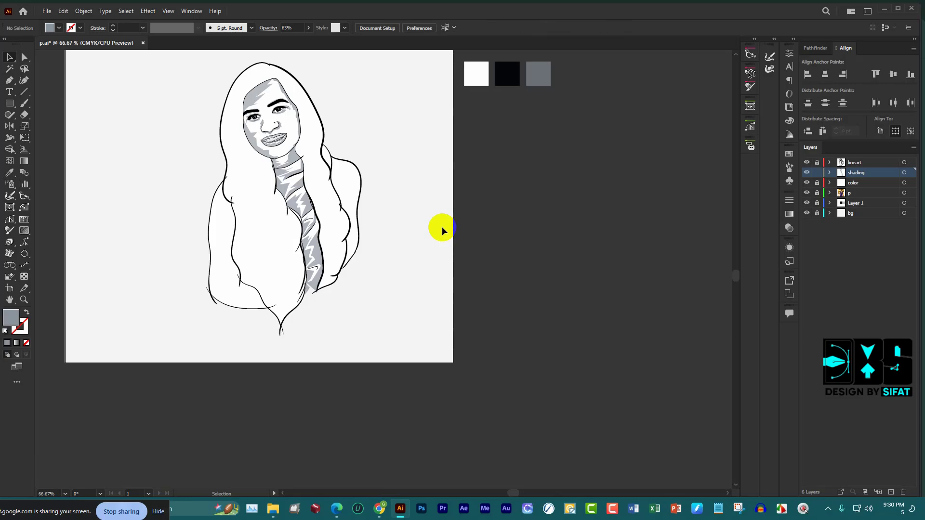
scroll(442, 226, up, 1)
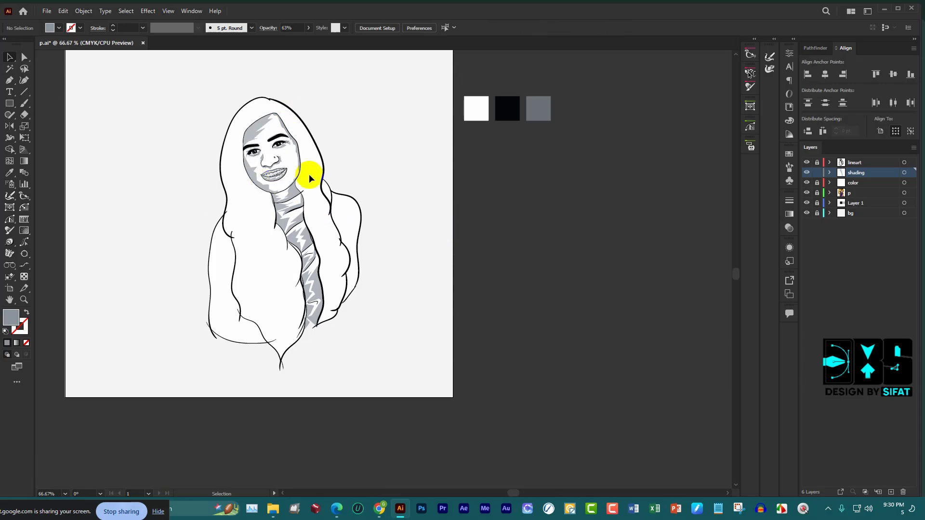
key(p)
scroll(275, 113, up, 6)
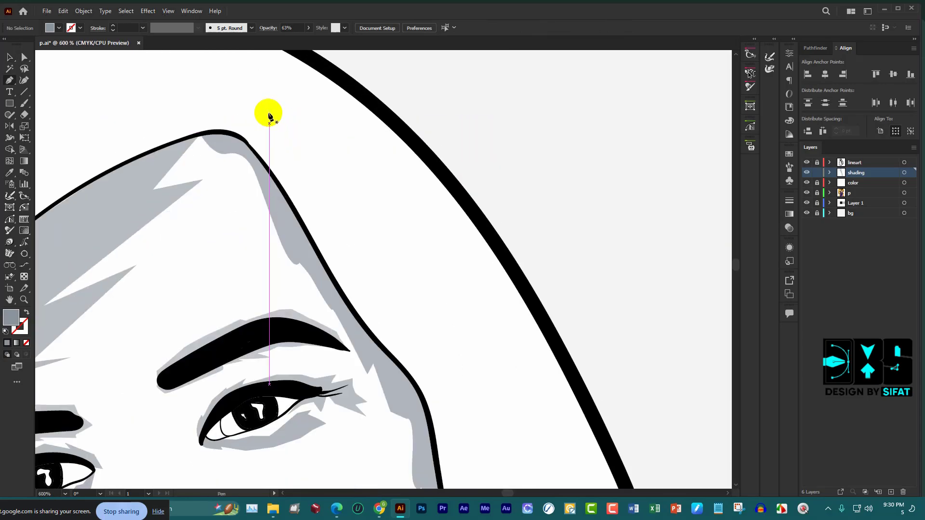
scroll(255, 114, down, 5)
scroll(400, 117, down, 1)
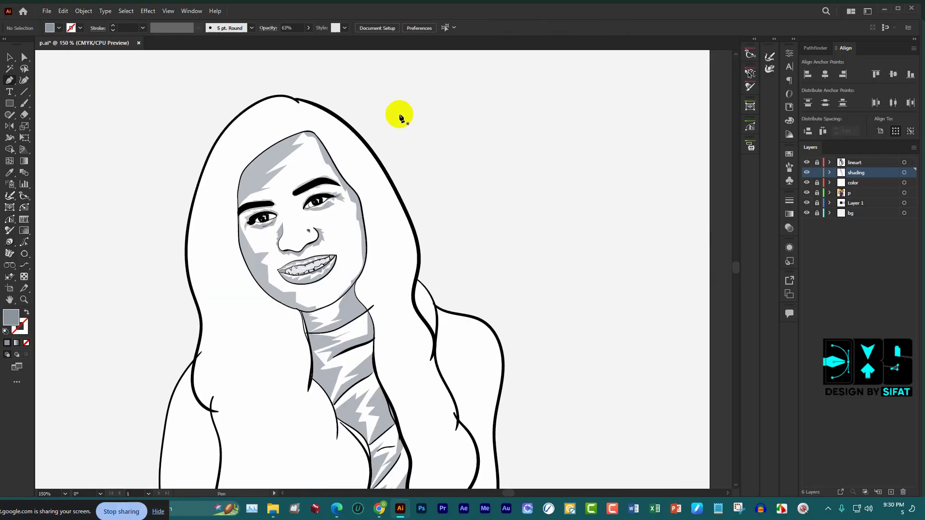
scroll(312, 126, up, 2)
Start the dark grey hair shading with Pen anchors from the hairline down beside the face
click(303, 140)
click(361, 142)
click(354, 156)
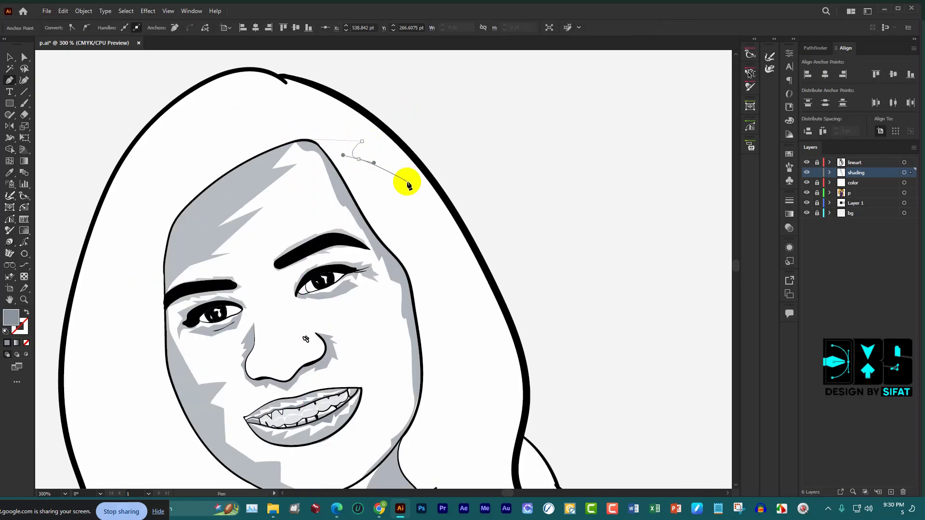
click(407, 183)
click(442, 238)
click(393, 220)
scroll(424, 246, down, 2)
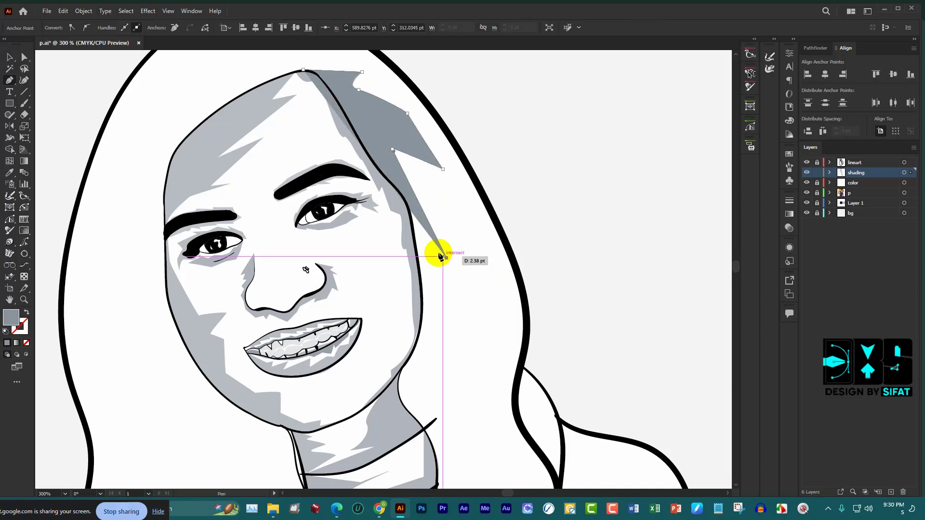
scroll(438, 252, down, 1)
click(446, 211)
click(465, 231)
click(502, 258)
click(468, 259)
Continue the shading toward the neck, with a curved point where the hair meets the neck
scroll(492, 285, down, 2)
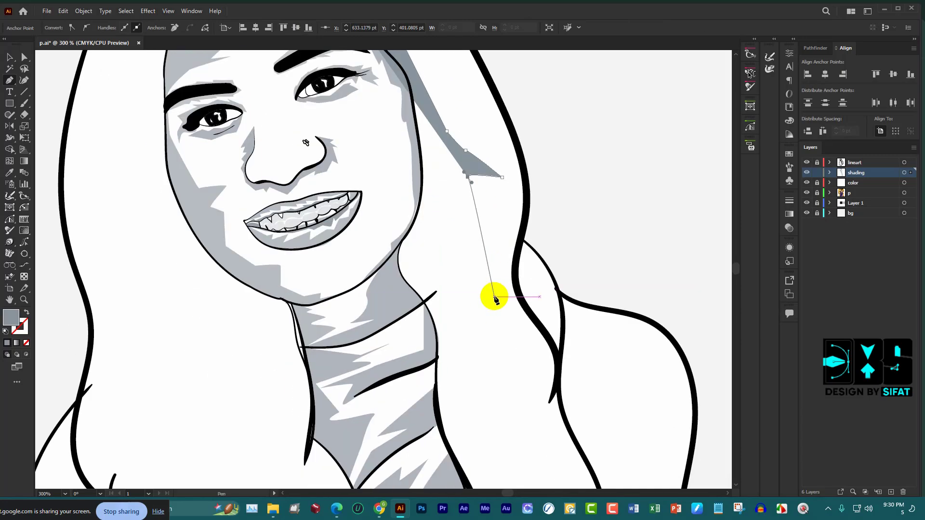
click(492, 287)
click(513, 325)
click(457, 289)
drag(458, 336, 461, 343)
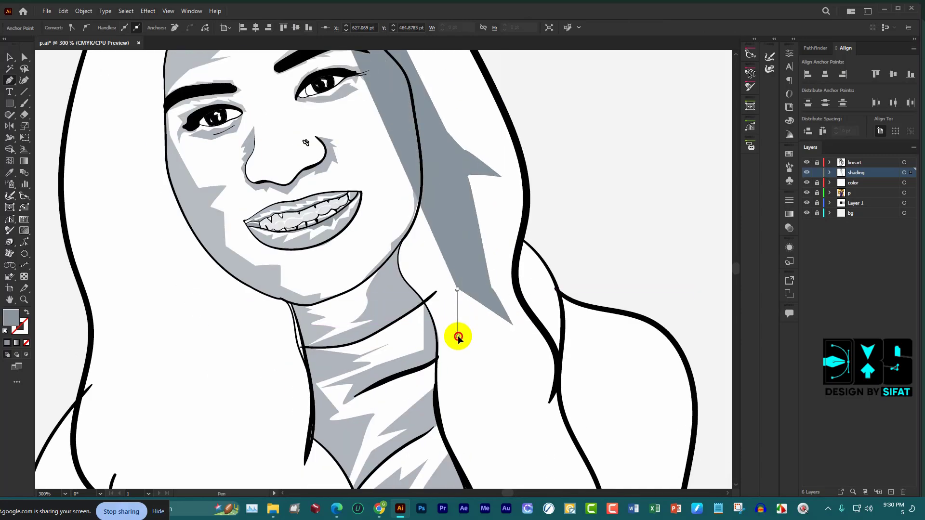
scroll(456, 361, down, 1)
click(442, 373)
Trace the shading back up and left along the face edge
scroll(424, 308, up, 3)
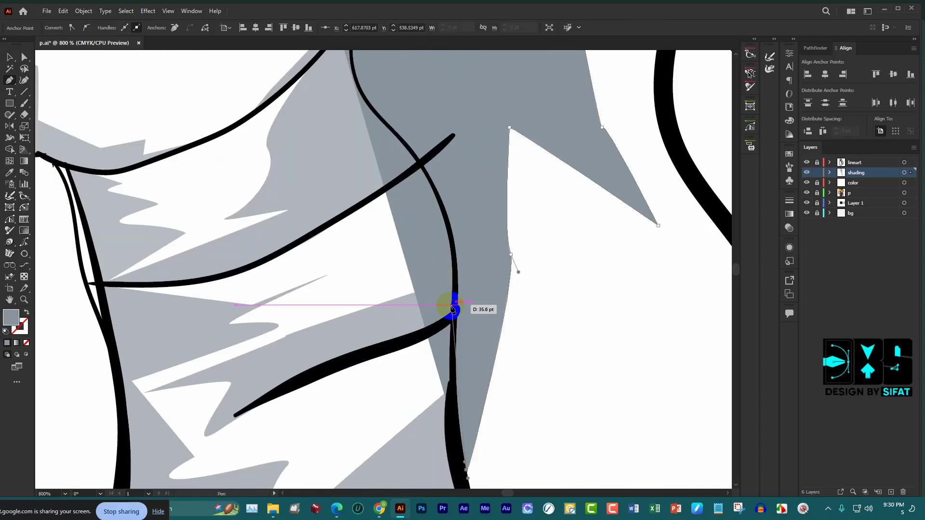
scroll(465, 193, up, 1)
click(457, 187)
click(488, 124)
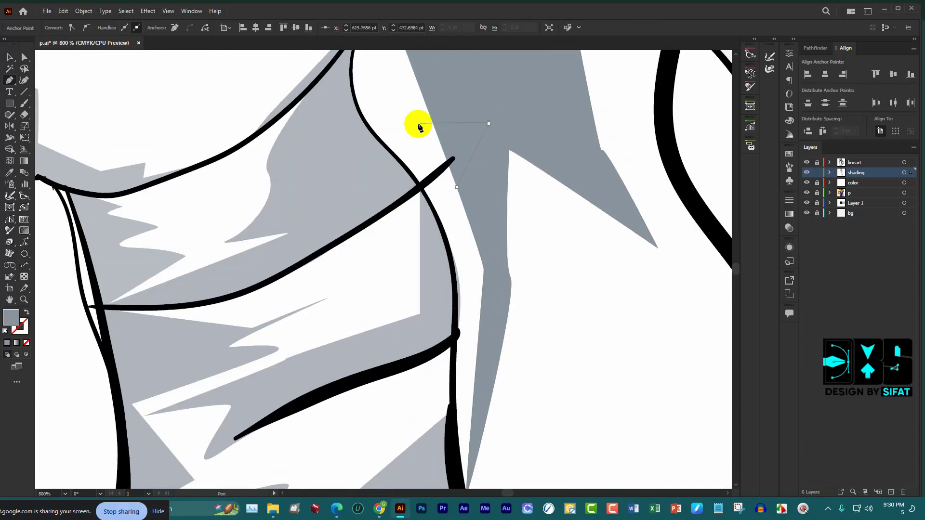
scroll(412, 144, up, 2)
click(407, 161)
scroll(392, 130, up, 2)
scroll(387, 121, up, 2)
click(444, 128)
scroll(455, 139, down, 2)
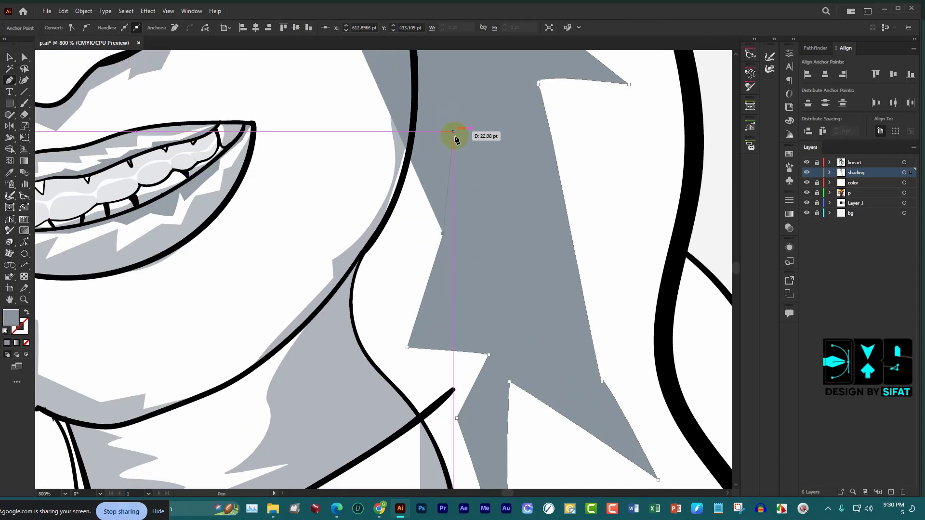
scroll(430, 138, down, 2)
scroll(458, 202, up, 3)
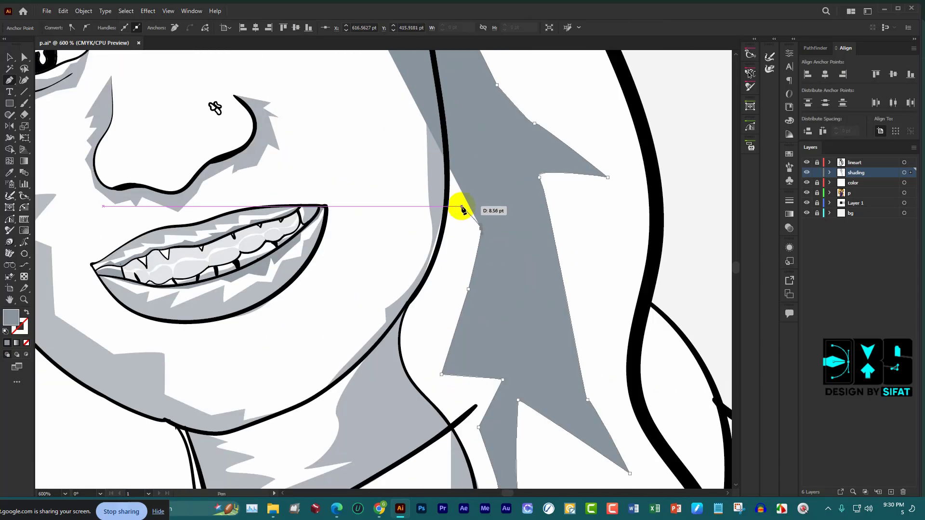
scroll(452, 187, up, 1)
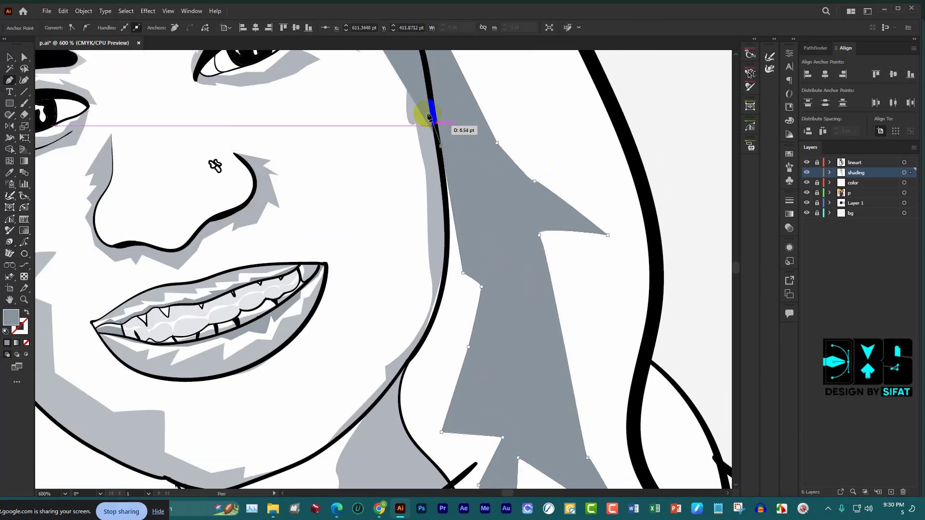
scroll(434, 135, up, 2)
Follow the hair outline up past the brow to complete the zigzag shading shape
click(424, 148)
scroll(381, 126, up, 1)
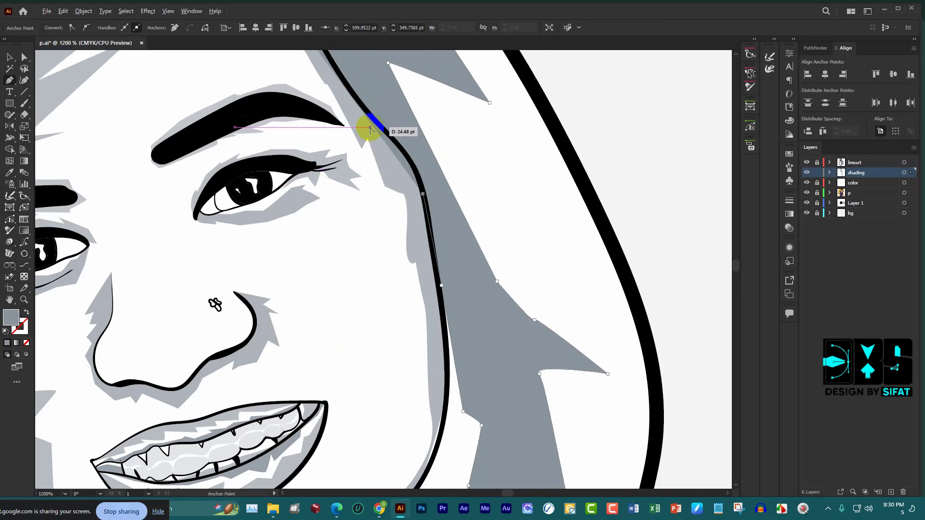
scroll(370, 130, up, 2)
click(406, 143)
click(369, 108)
scroll(338, 106, up, 2)
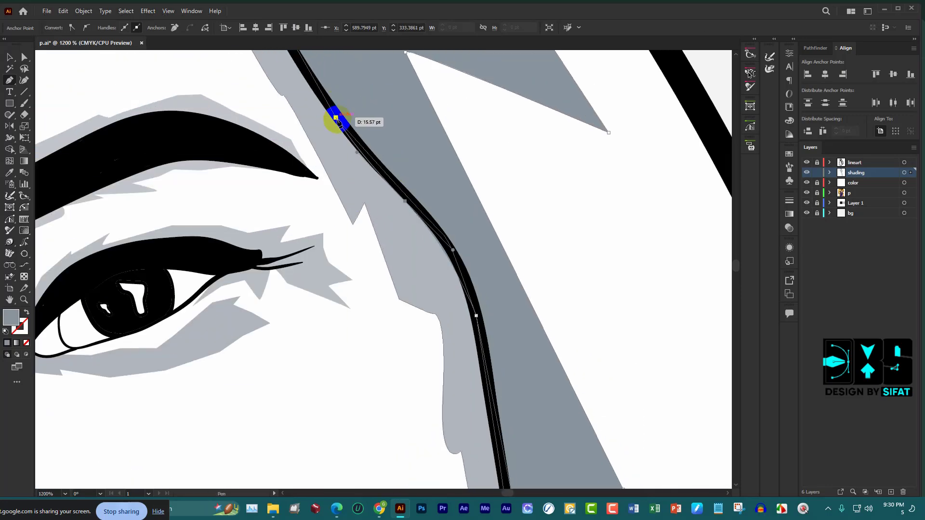
scroll(316, 130, up, 1)
scroll(320, 140, down, 3)
scroll(321, 139, up, 3)
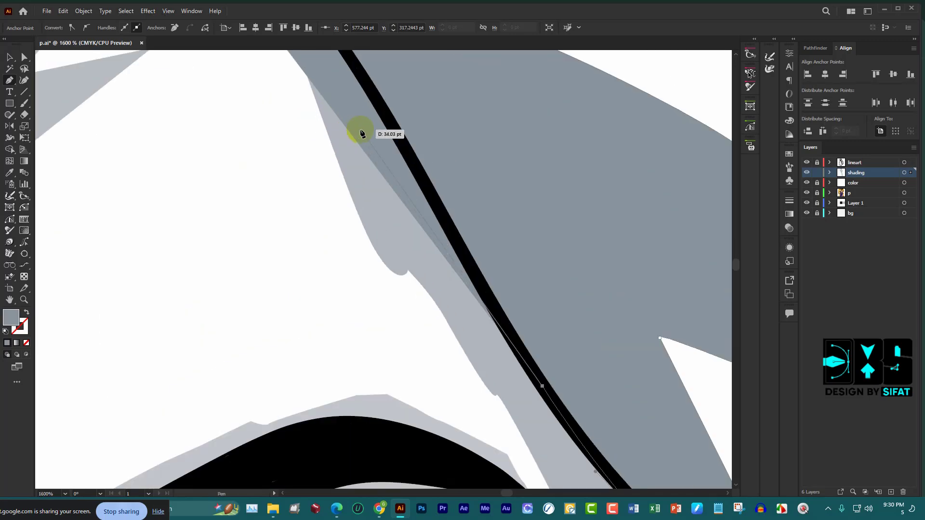
click(398, 137)
scroll(366, 128, up, 2)
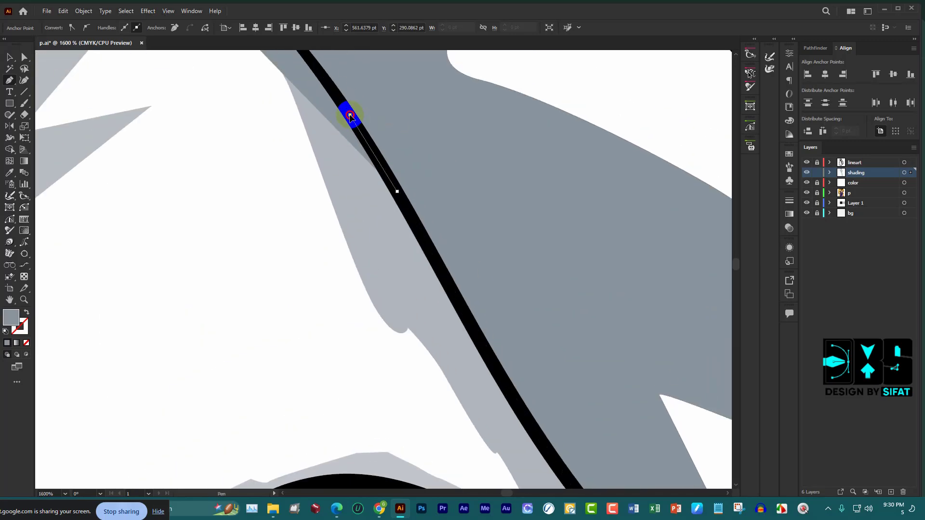
click(350, 116)
scroll(348, 123, up, 2)
scroll(318, 135, up, 2)
click(280, 137)
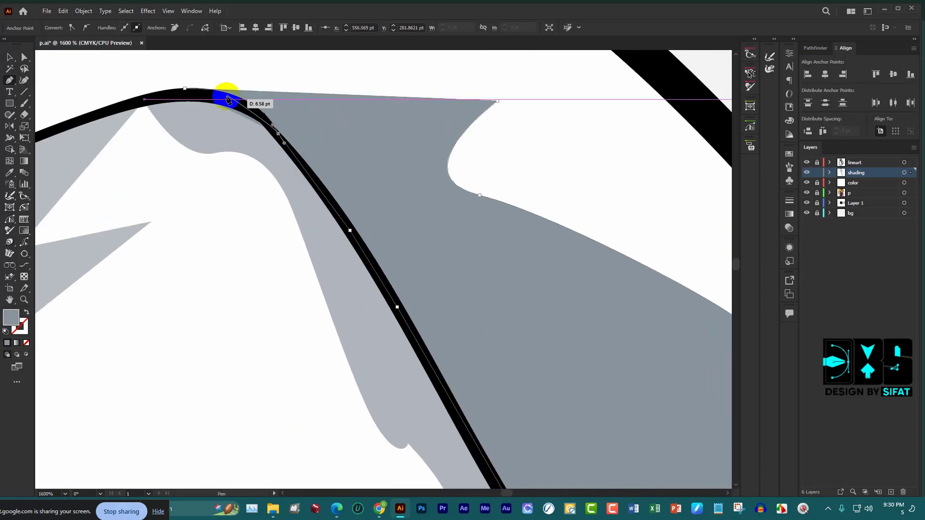
scroll(366, 124, down, 3)
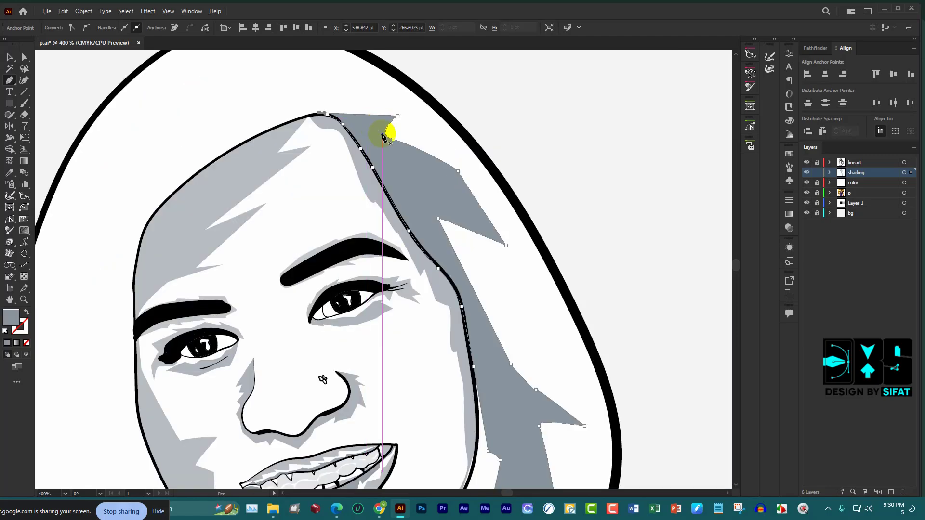
scroll(410, 135, down, 3)
scroll(458, 192, up, 3)
scroll(448, 202, up, 3)
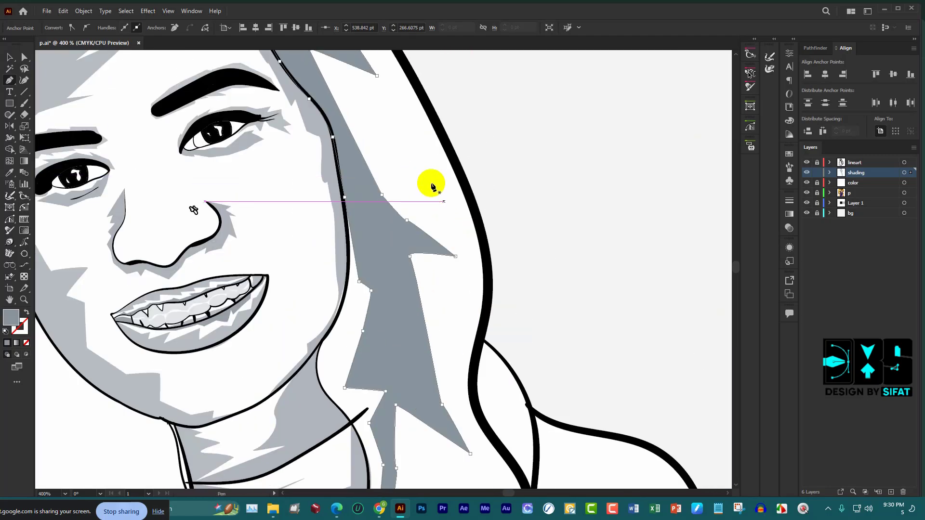
scroll(419, 174, up, 3)
Start the right-hair shading strip beside the cheek, placing anchors down the outer hair edge
click(374, 128)
click(387, 214)
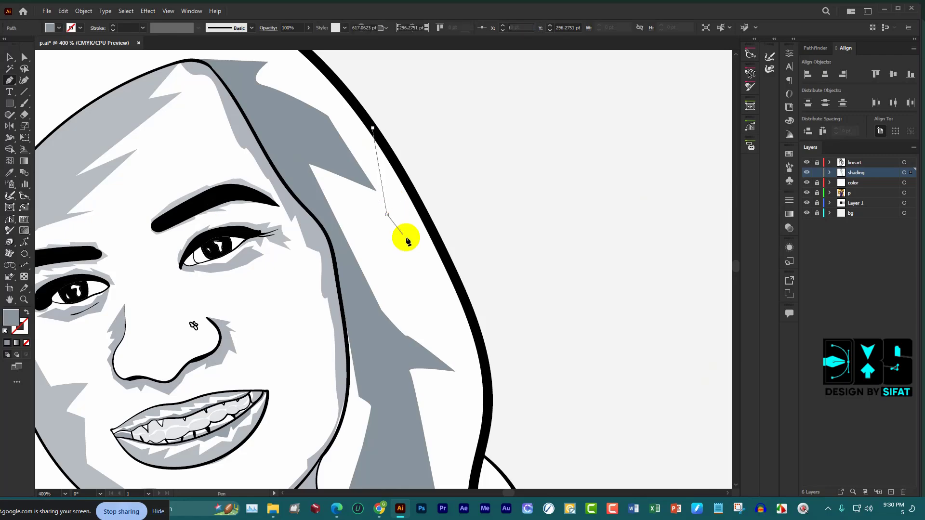
click(437, 268)
click(411, 287)
scroll(463, 328, down, 1)
click(470, 312)
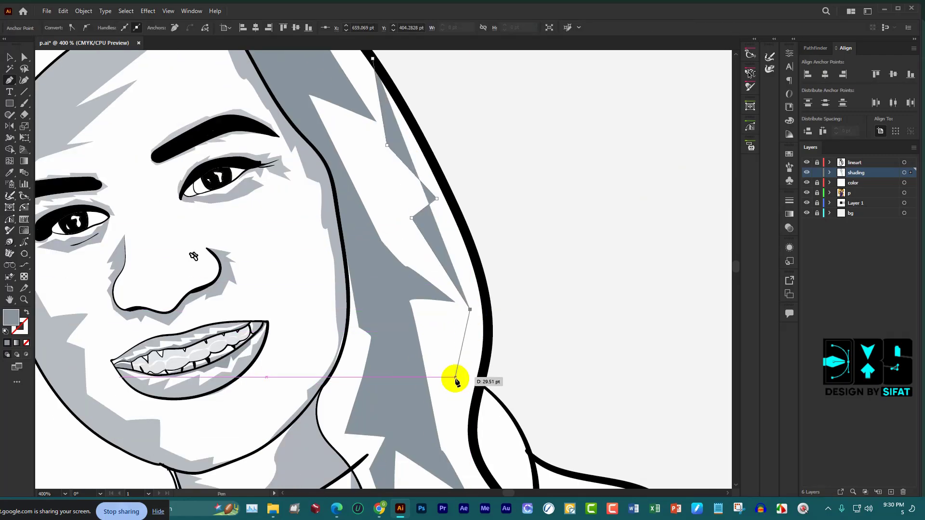
click(454, 386)
scroll(451, 366, down, 2)
click(455, 347)
scroll(490, 409, down, 2)
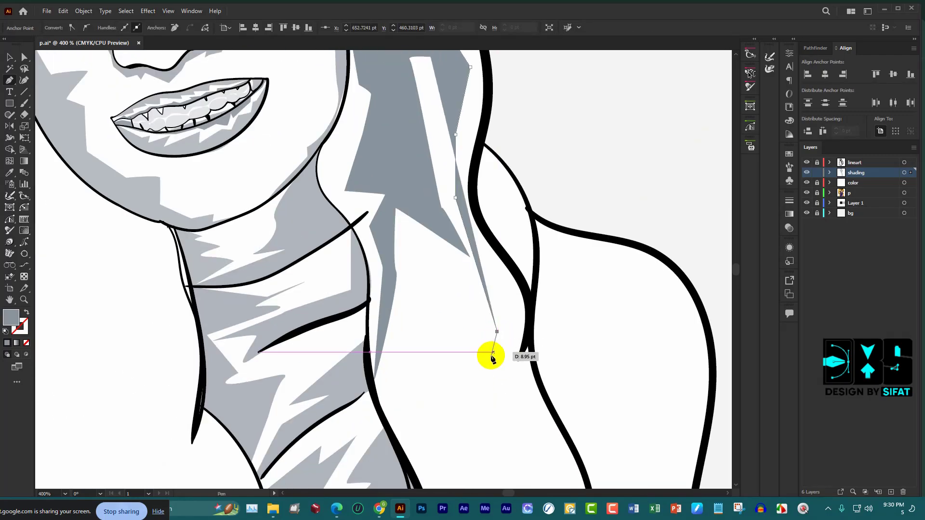
click(490, 355)
Check the whole artboard, then add strip anchors below the shoulder and beside the arm
key(ctrl+0)
scroll(453, 295, up, 3)
click(442, 261)
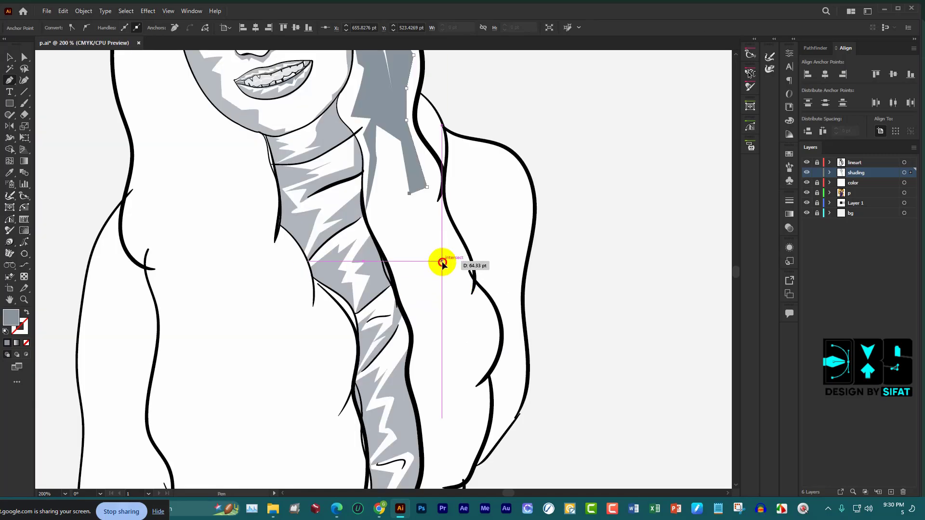
click(470, 261)
click(453, 250)
click(457, 307)
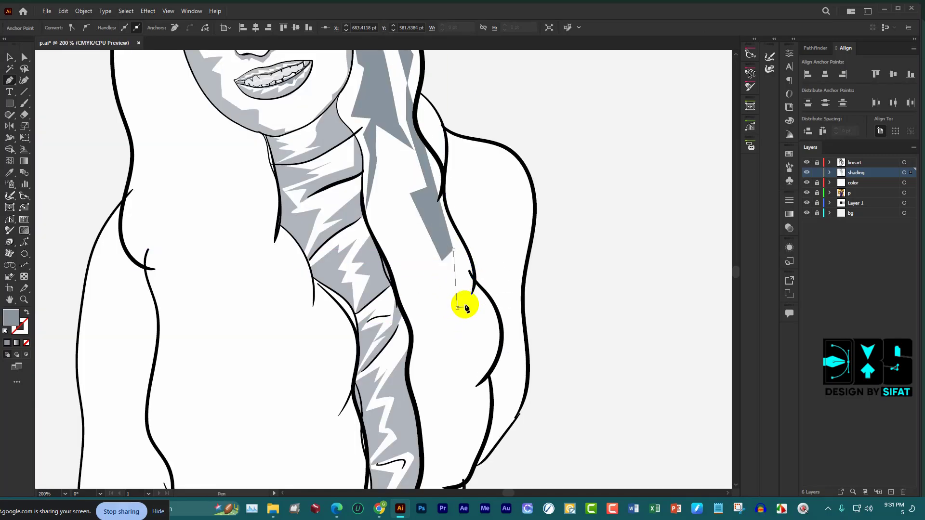
click(485, 348)
scroll(453, 407, down, 2)
click(458, 355)
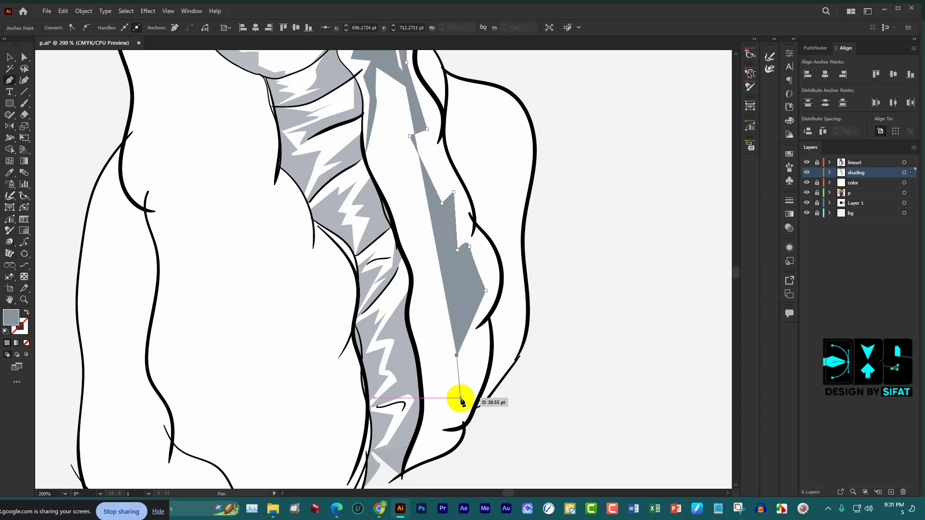
click(479, 374)
scroll(449, 414, up, 3)
Extend the strip down to the hair tip, tracing the curved edge
click(484, 397)
scroll(484, 397, down, 2)
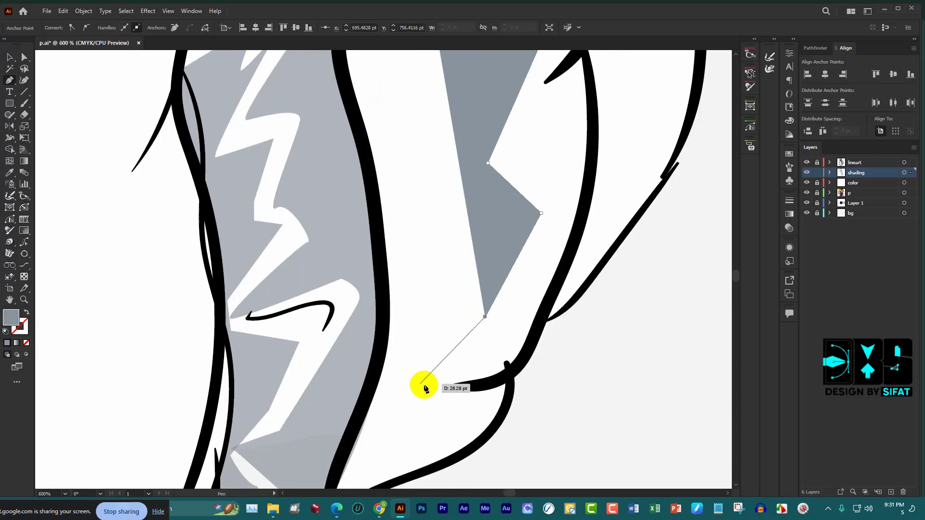
click(408, 350)
click(453, 340)
scroll(424, 376, down, 1)
click(327, 432)
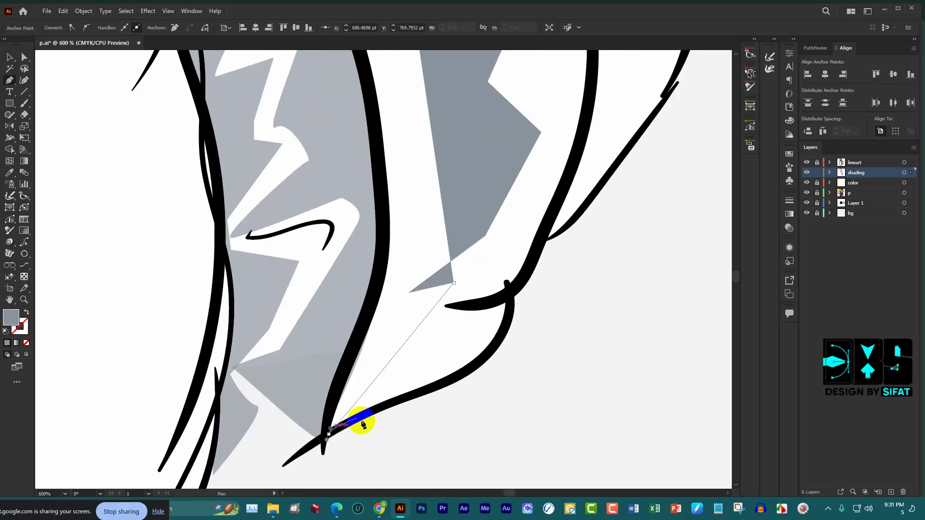
click(411, 397)
scroll(428, 397, up, 3)
click(447, 369)
scroll(537, 330, down, 1)
Bring the strip up to the outline crossing with curved anchors hugging the outline
click(606, 299)
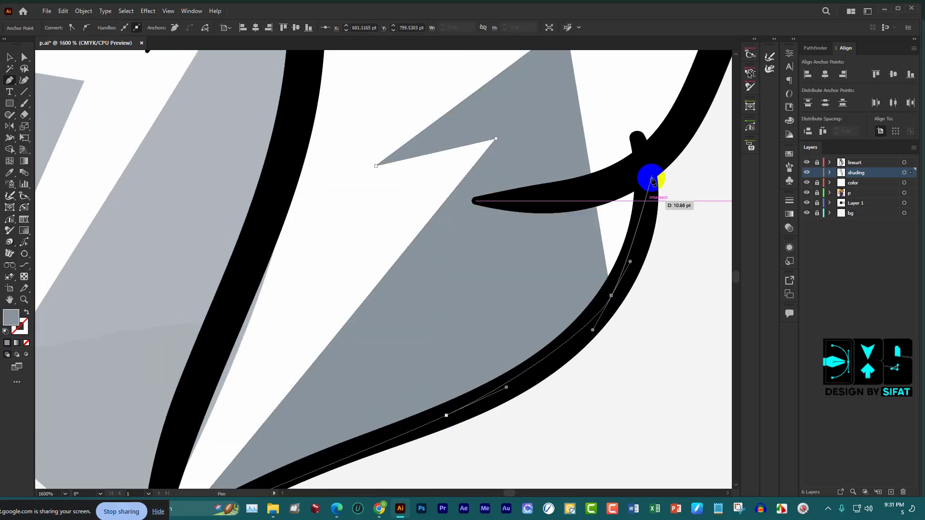
click(651, 180)
scroll(476, 207, down, 2)
scroll(563, 210, up, 2)
click(514, 163)
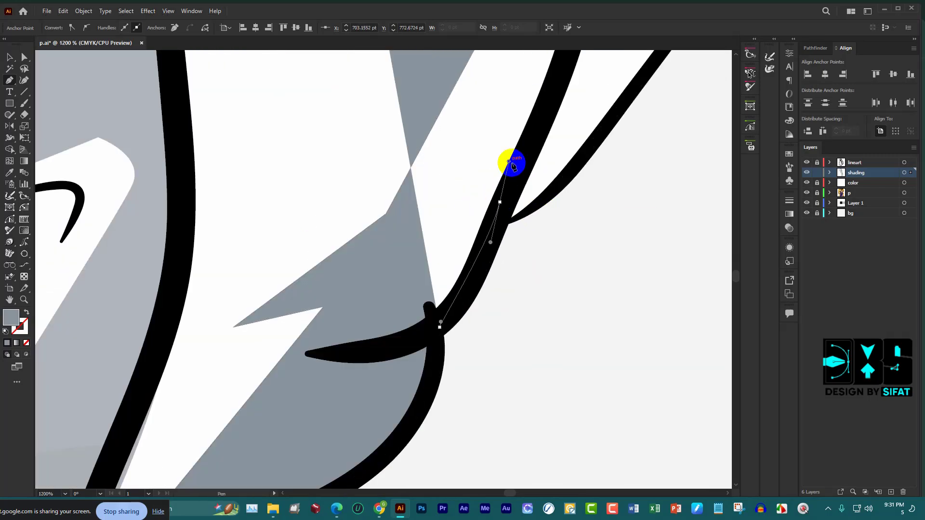
scroll(545, 178, down, 2)
scroll(523, 198, down, 1)
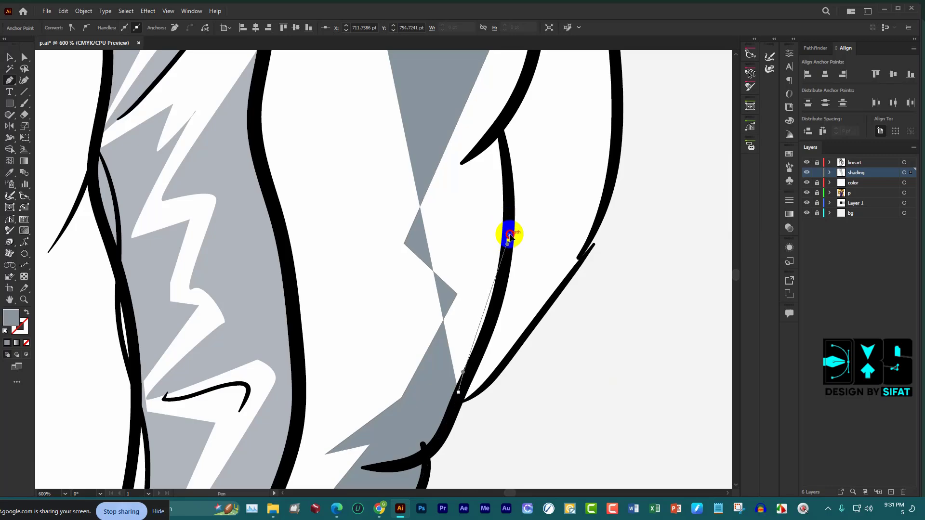
mouse_move(507, 239)
mouse_down()
mouse_move(499, 138)
mouse_move(532, 91)
mouse_up()
scroll(516, 124, up, 3)
scroll(533, 91, up, 3)
scroll(511, 137, up, 1)
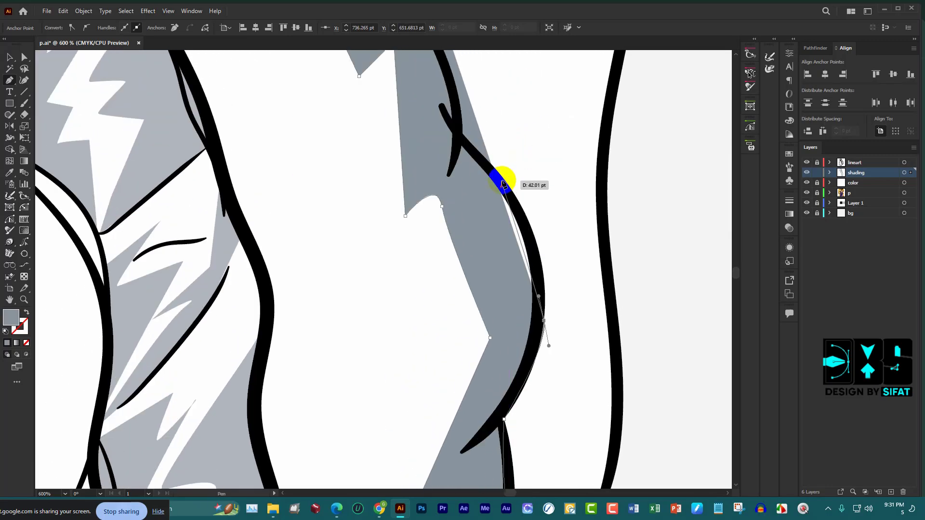
drag(500, 180, 453, 140)
scroll(449, 125, up, 2)
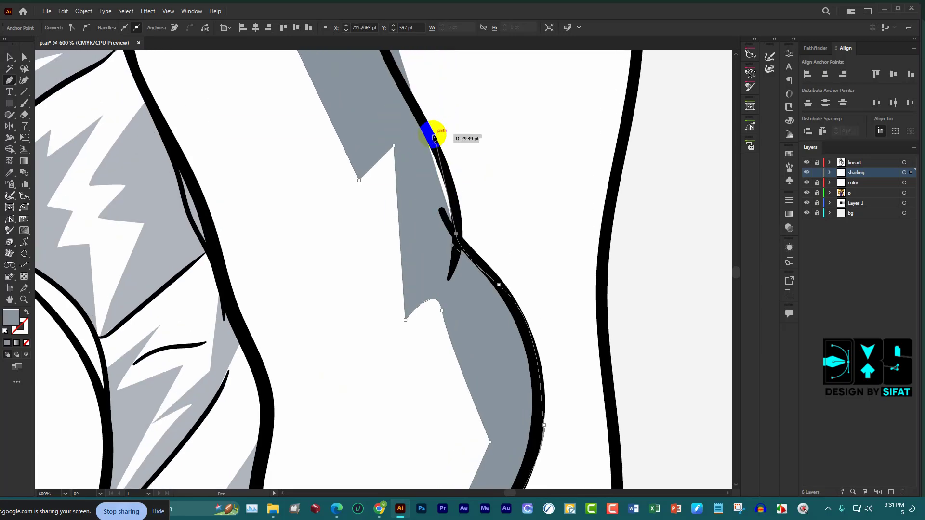
scroll(423, 116, up, 1)
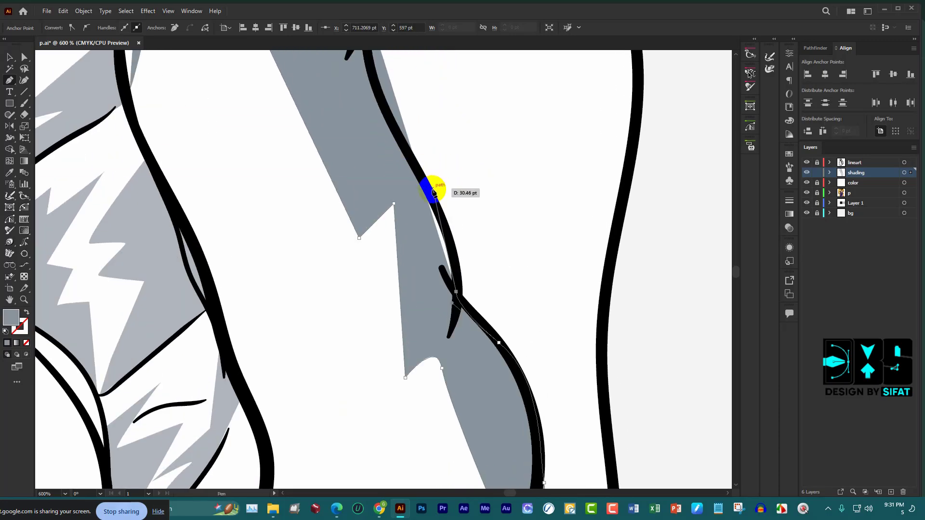
scroll(406, 164, up, 1)
Trace back up the outer hair edge to the head top and close the path at its start anchor
click(378, 146)
scroll(374, 130, up, 1)
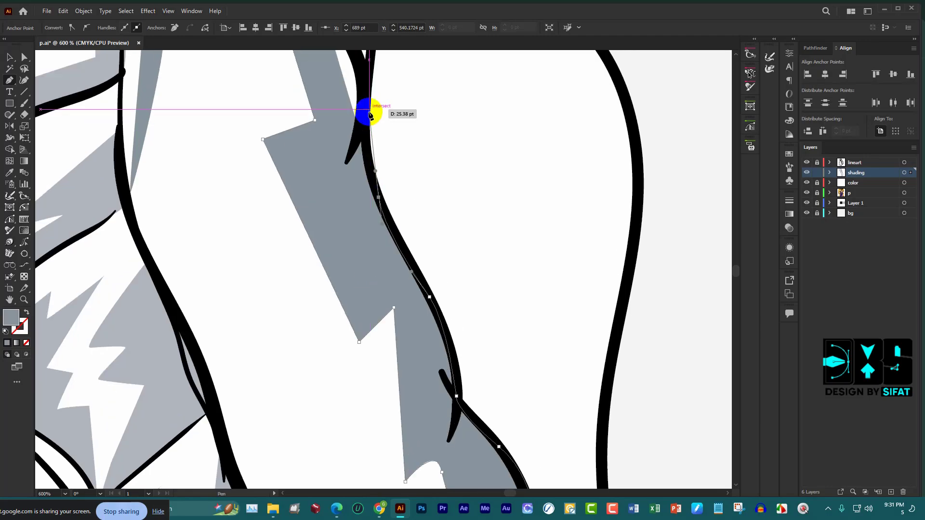
scroll(378, 97, up, 1)
scroll(374, 134, down, 3)
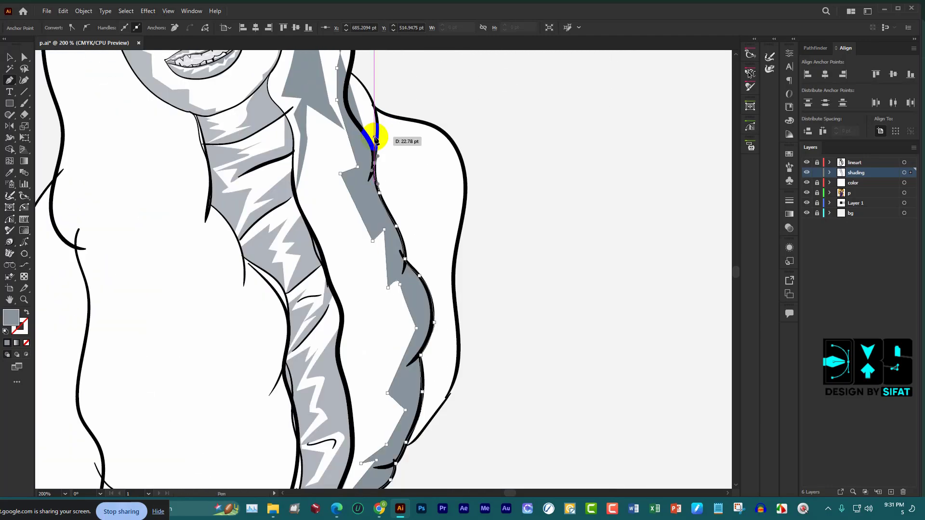
scroll(371, 160, up, 3)
click(354, 237)
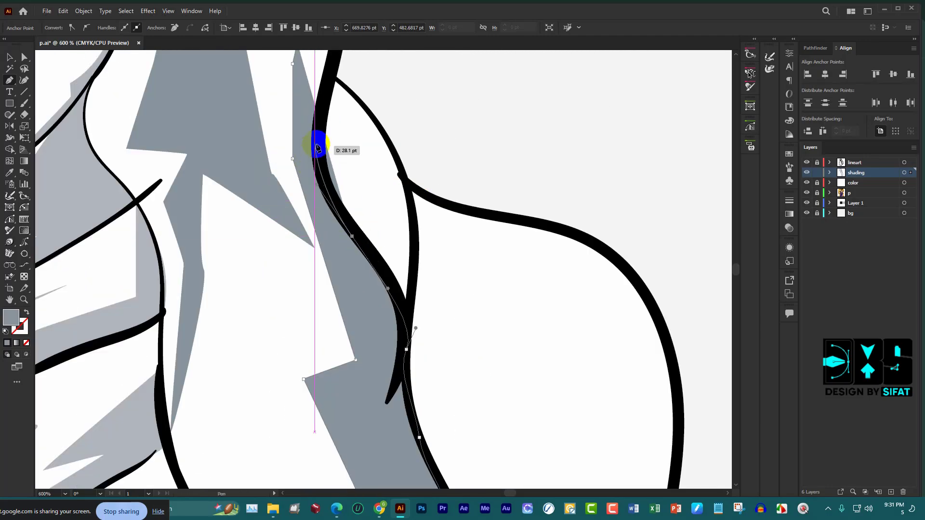
scroll(336, 104, up, 1)
scroll(337, 94, up, 1)
scroll(345, 130, up, 2)
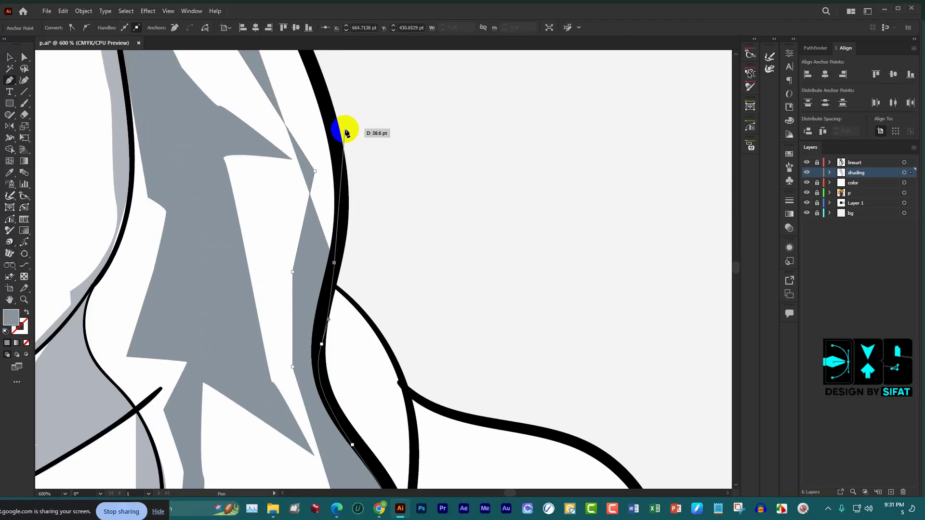
drag(332, 122, 318, 104)
scroll(292, 134, up, 2)
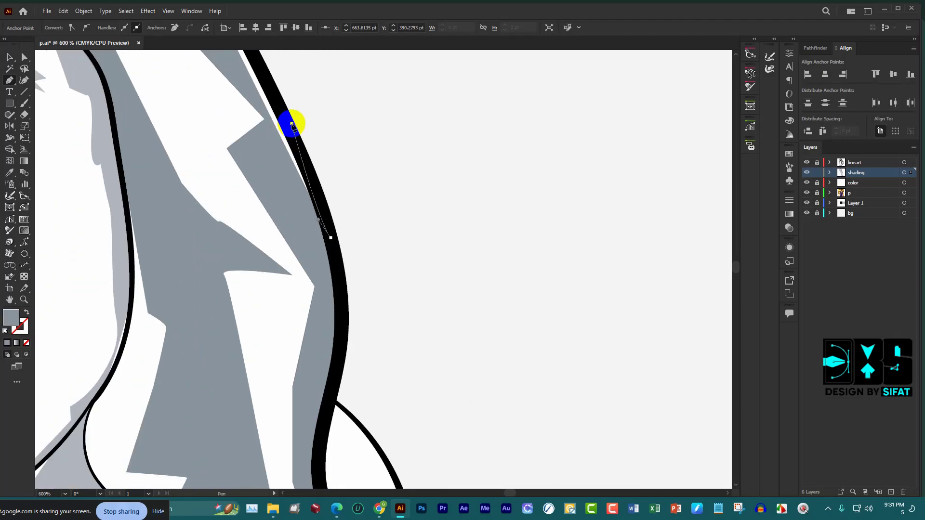
click(292, 127)
scroll(264, 137, up, 3)
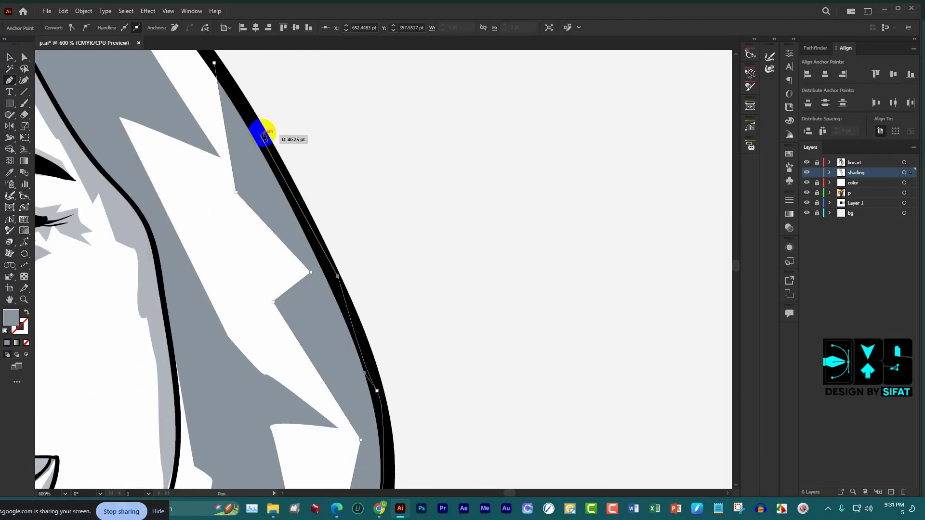
click(215, 65)
scroll(501, 176, down, 5)
scroll(520, 193, down, 2)
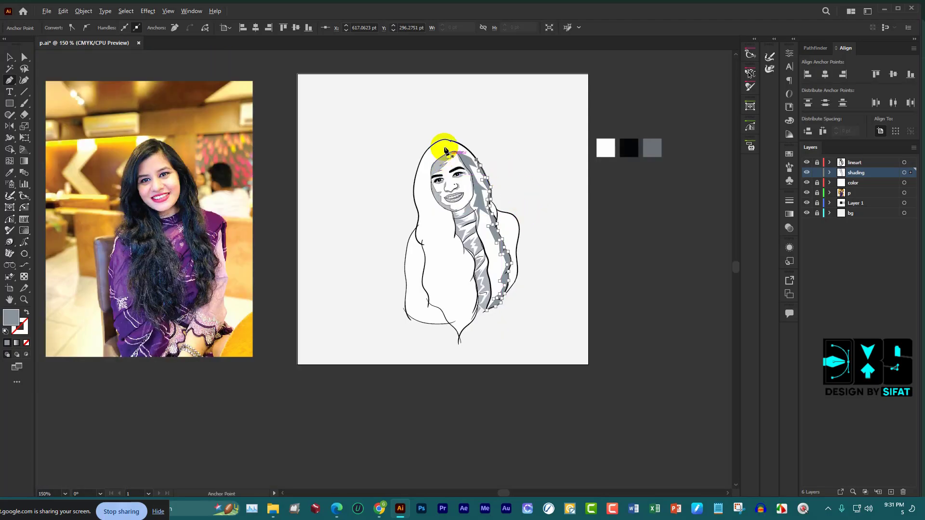
Start the dark grey shading path at the hair top with corner and curved anchors
scroll(446, 150, up, 3)
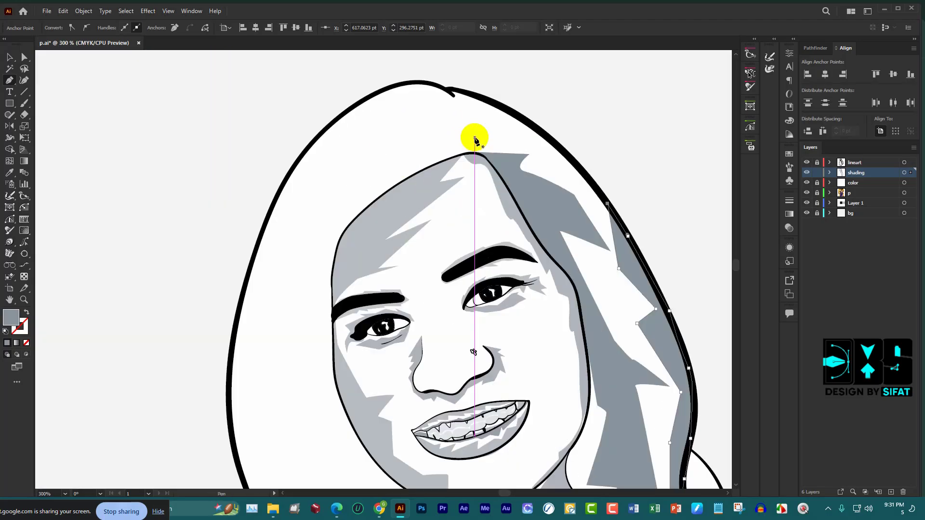
click(465, 92)
click(522, 131)
click(439, 115)
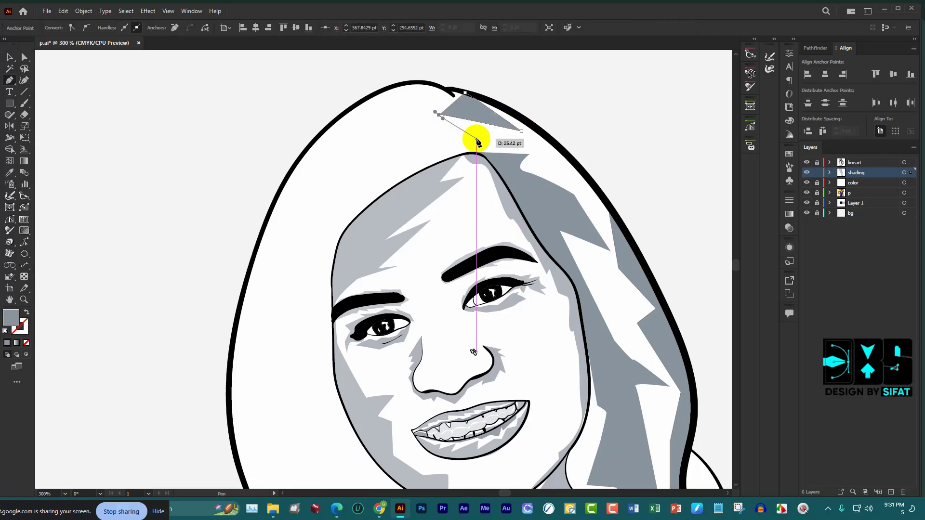
drag(460, 136, 439, 132)
click(331, 159)
Extend the shading path down the left hair edge toward the torso
scroll(270, 241, down, 1)
click(269, 276)
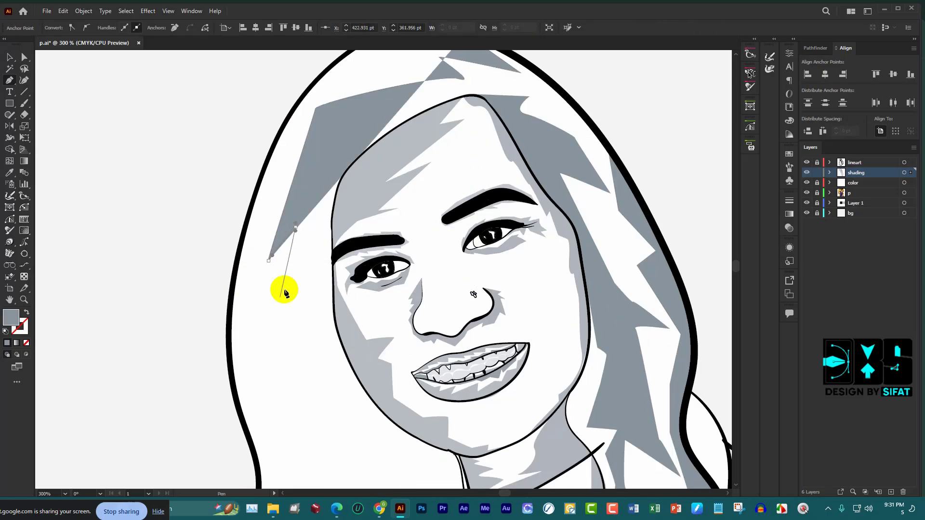
scroll(285, 283, down, 3)
click(285, 284)
scroll(294, 265, down, 4)
click(333, 172)
click(287, 250)
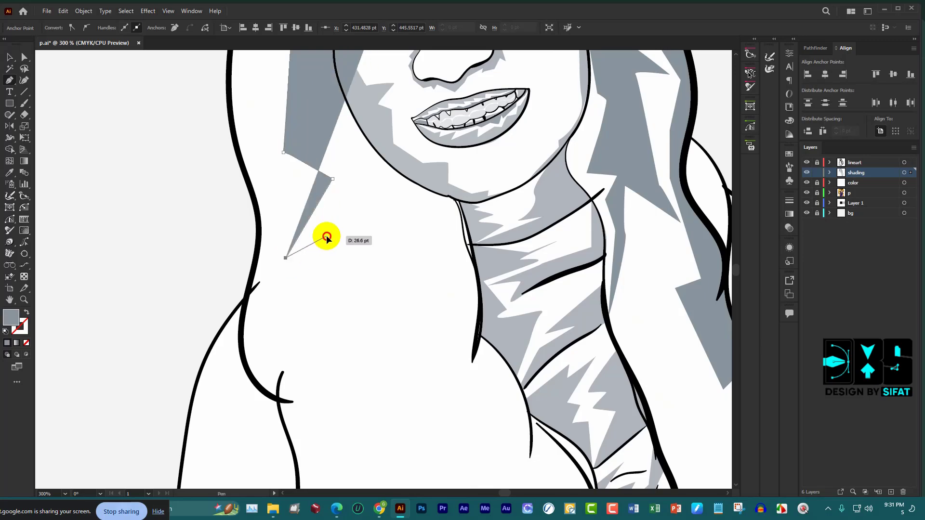
click(326, 230)
scroll(330, 260, down, 2)
click(333, 272)
scroll(376, 270, down, 4)
Continue the grey shading anchors through the chest and down to the torso bottom
scroll(372, 285, down, 1)
drag(384, 283, 394, 273)
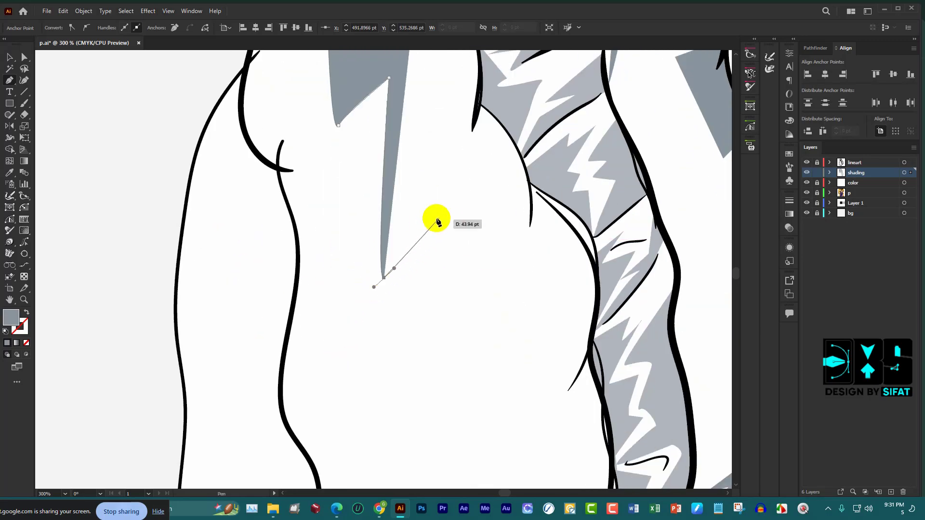
scroll(436, 227, down, 2)
click(360, 337)
scroll(400, 332, down, 3)
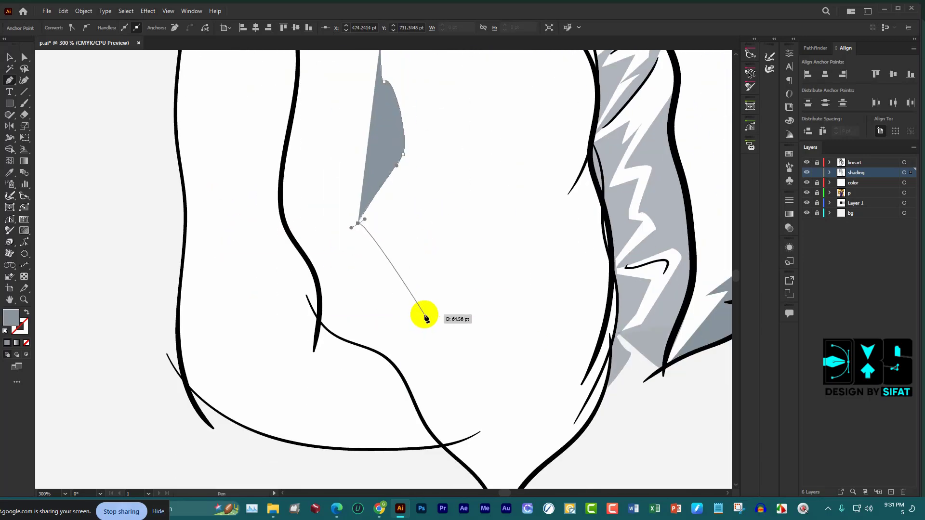
click(430, 308)
click(480, 219)
click(472, 351)
scroll(484, 383, down, 2)
click(537, 326)
click(502, 401)
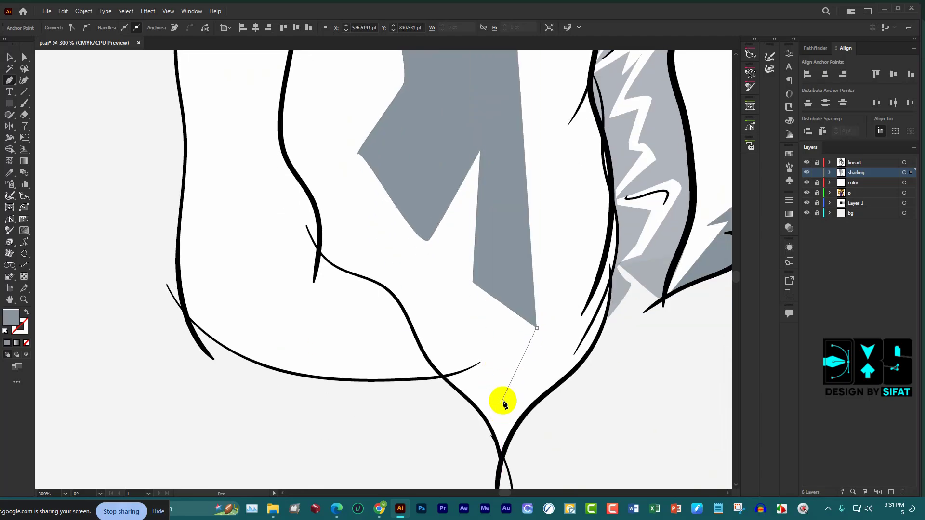
scroll(502, 405, down, 1)
Add curved anchors where the outlines cross, then switch to File Explorer
scroll(505, 415, up, 3)
drag(515, 410, 502, 382)
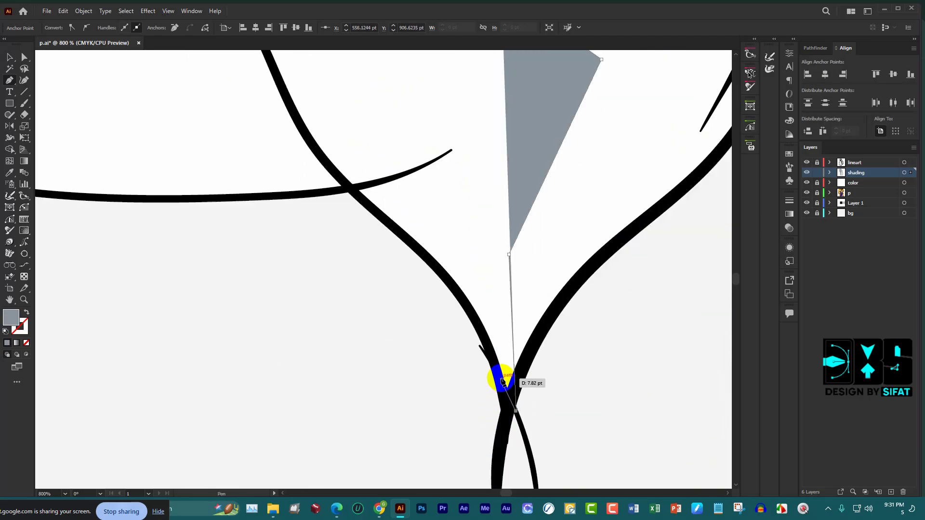
click(435, 269)
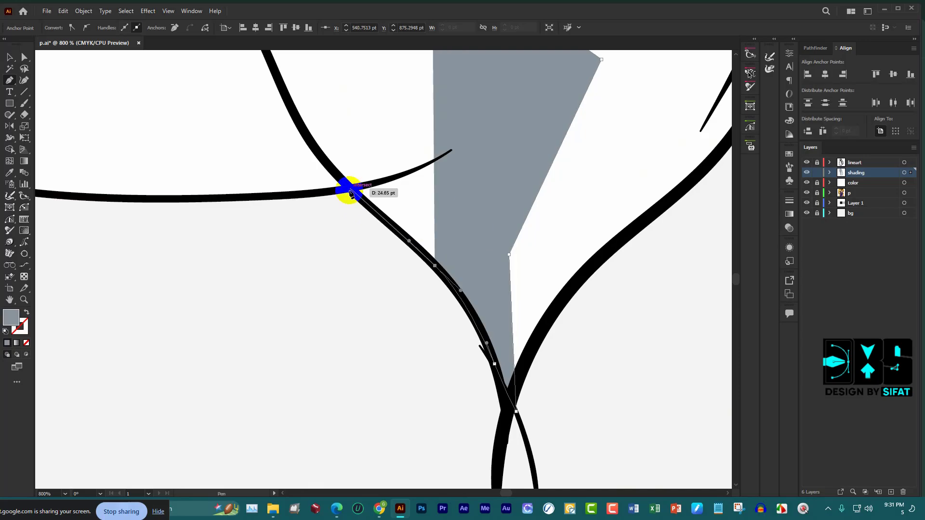
scroll(299, 183, up, 2)
mouse_move(348, 190)
mouse_down()
mouse_move(249, 166)
mouse_move(279, 194)
mouse_up()
scroll(249, 166, up, 1)
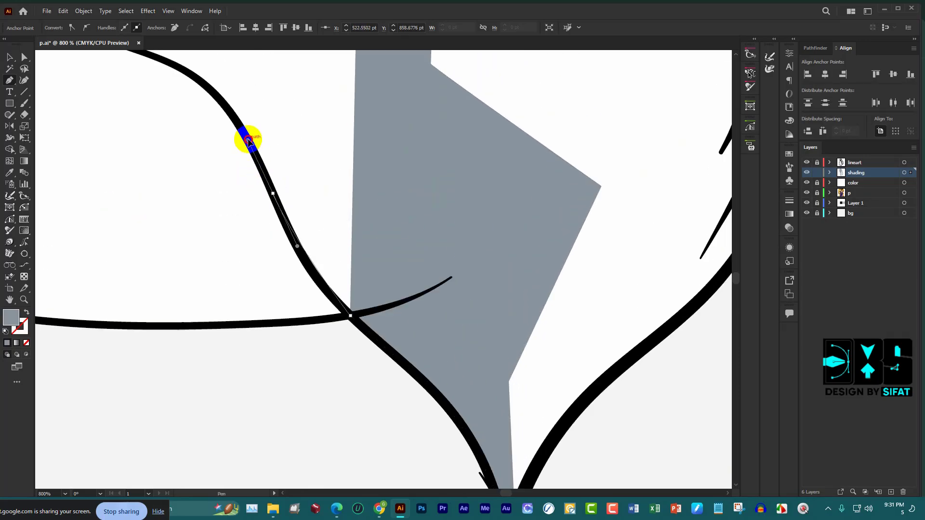
scroll(244, 129, down, 4)
drag(244, 129, 241, 136)
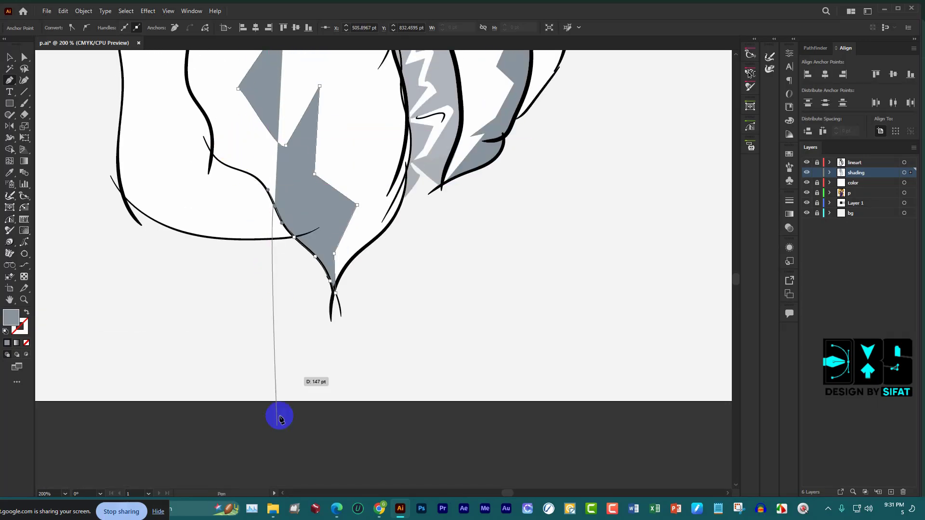
click(270, 515)
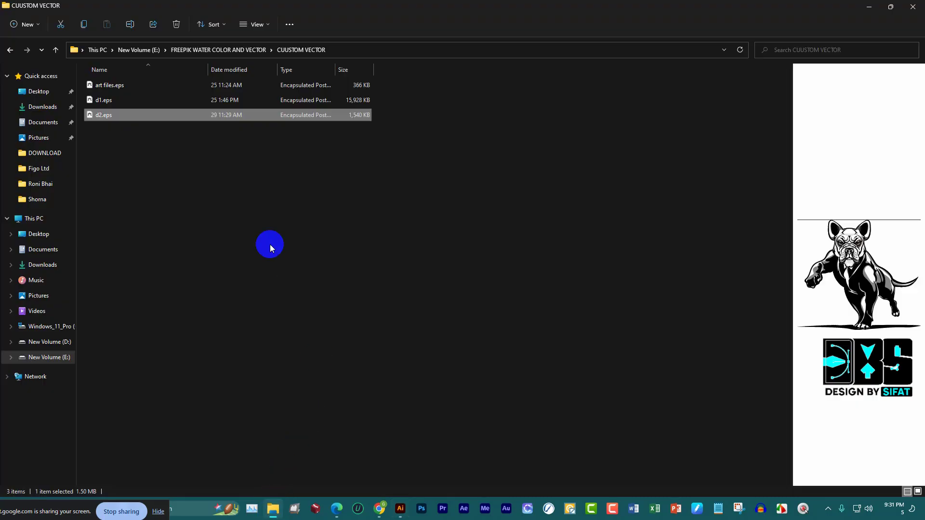
Browse to New Volume (D:) > DOWNLOAD > DwnlData in File Explorer
click(59, 52)
click(63, 344)
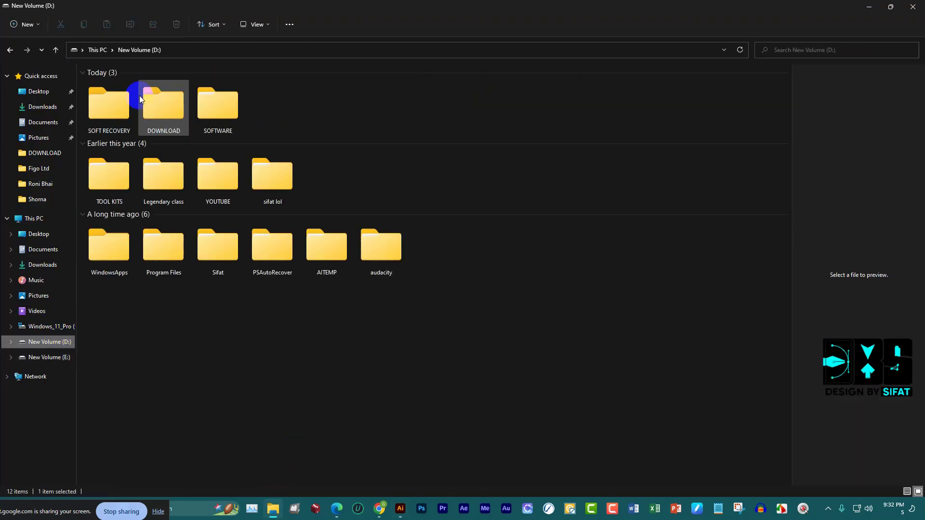
double_click(151, 114)
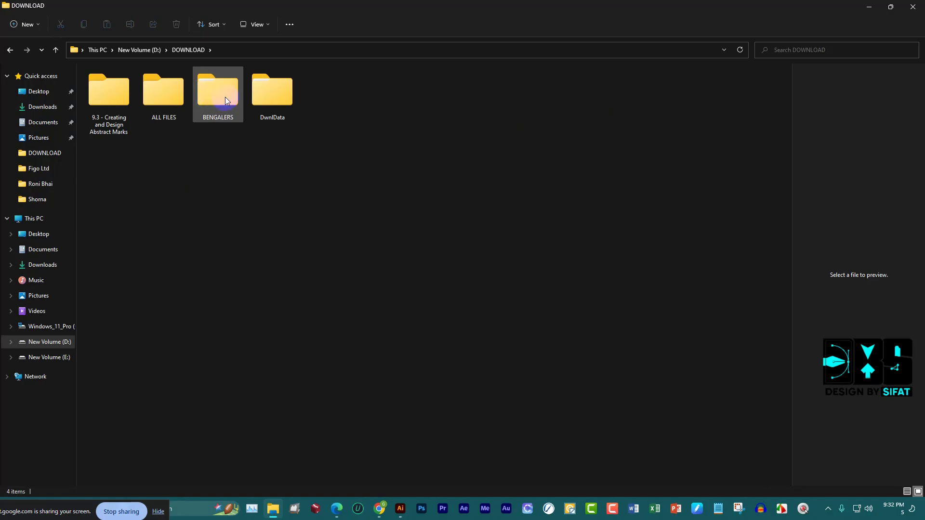
double_click(271, 94)
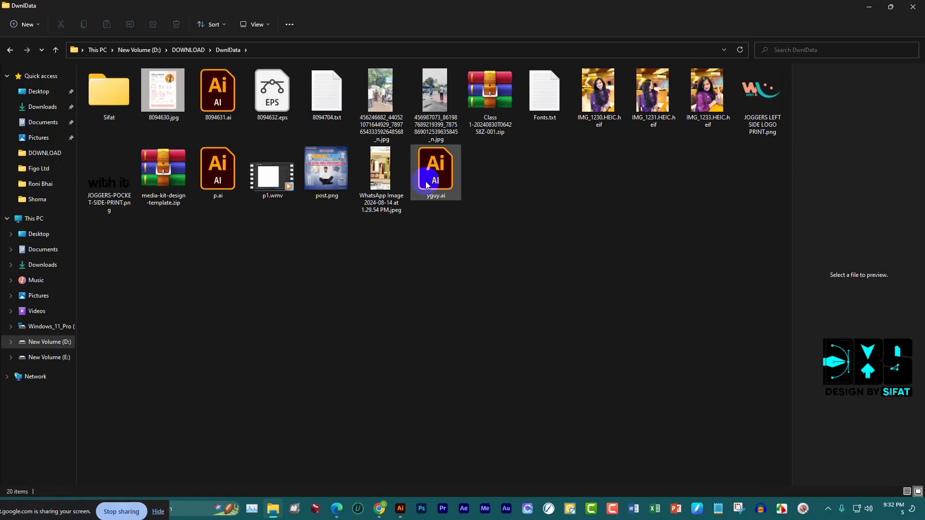
Preview yguy.ai, p.ai and 8094631.ai, then return to p.ai in Illustrator
click(426, 185)
click(218, 171)
click(220, 111)
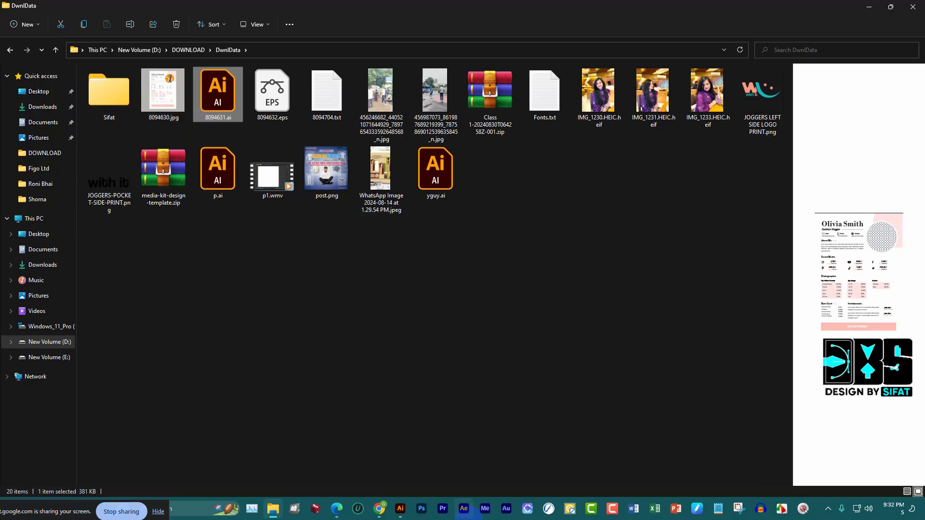
click(400, 509)
Add shading points along the hair curve and down the left hair edge
scroll(248, 300, up, 2)
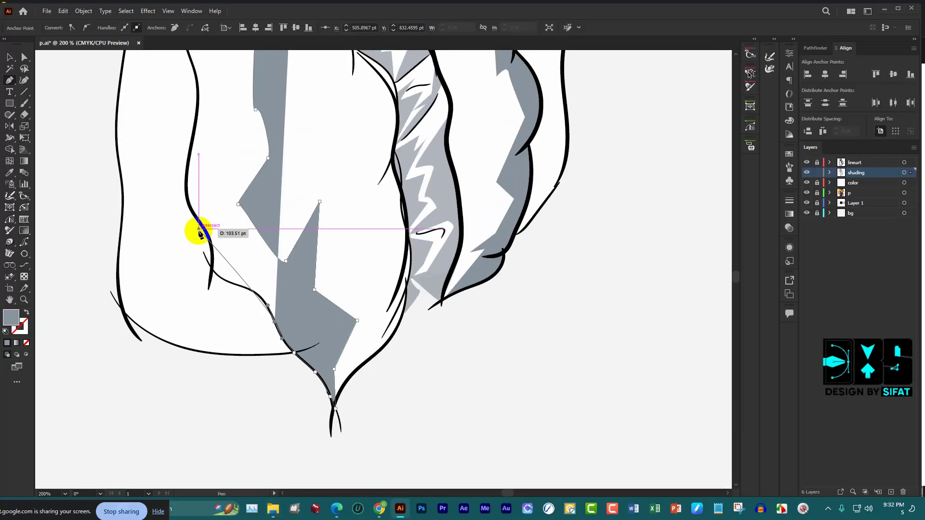
scroll(200, 231, up, 3)
scroll(269, 314, up, 2)
scroll(295, 285, down, 3)
scroll(417, 336, down, 2)
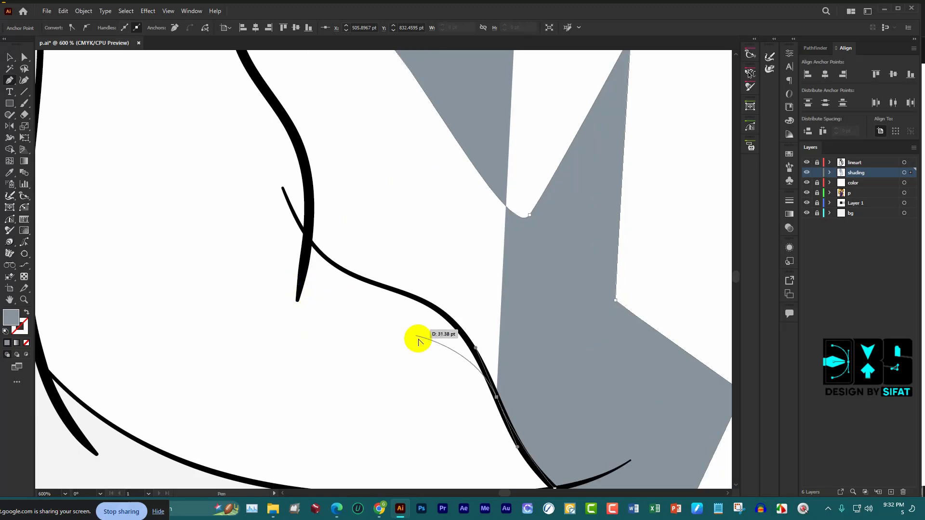
scroll(484, 306, up, 2)
click(477, 274)
click(289, 181)
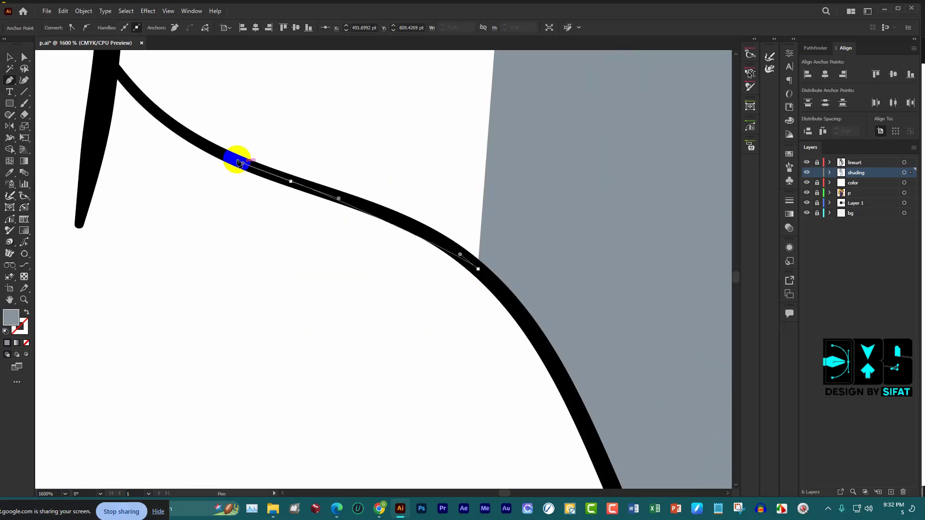
scroll(144, 85, up, 2)
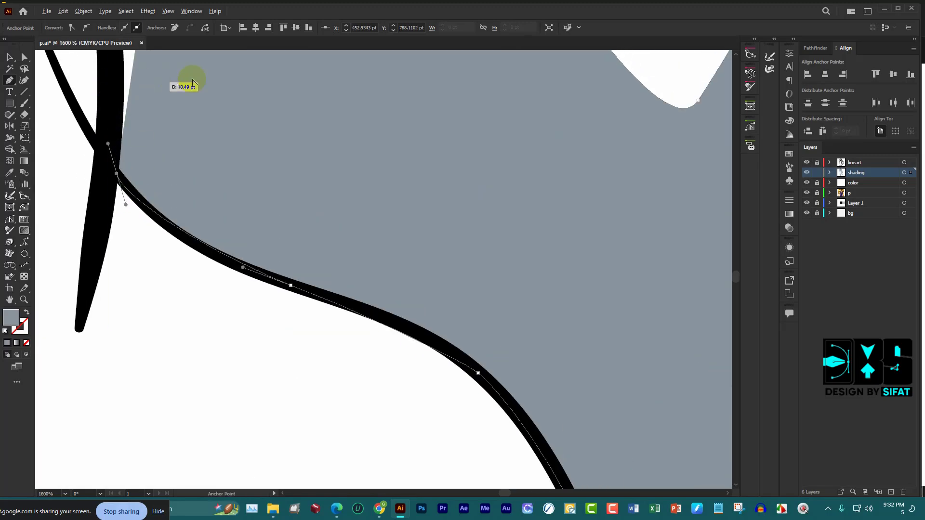
scroll(182, 82, down, 2)
scroll(181, 138, up, 2)
click(171, 171)
scroll(147, 125, down, 1)
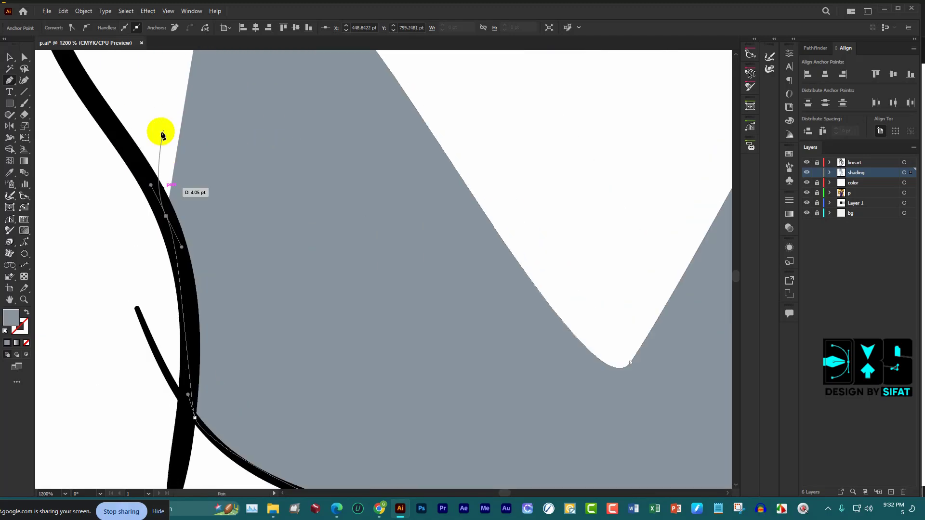
scroll(159, 131, down, 2)
scroll(209, 154, up, 2)
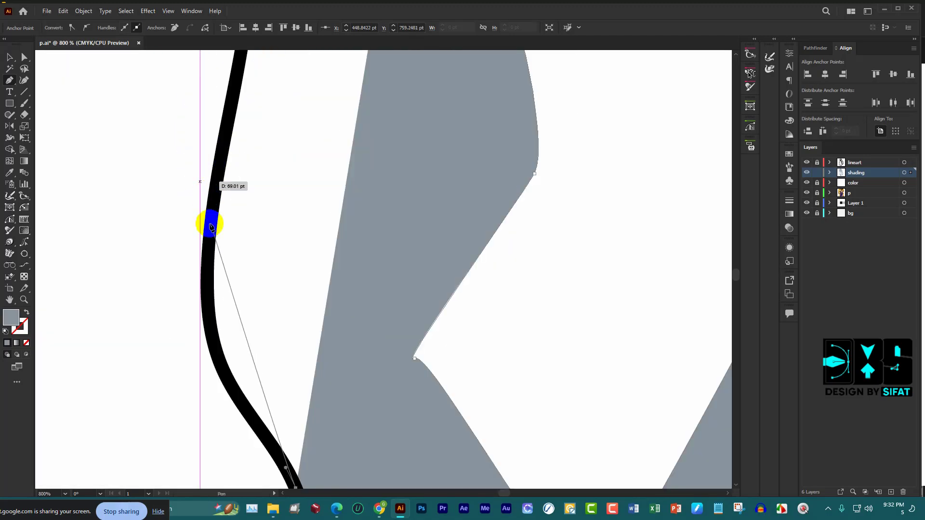
click(216, 350)
click(208, 267)
click(207, 209)
Place curved shading points following the left hair outline stroke
scroll(224, 176, up, 2)
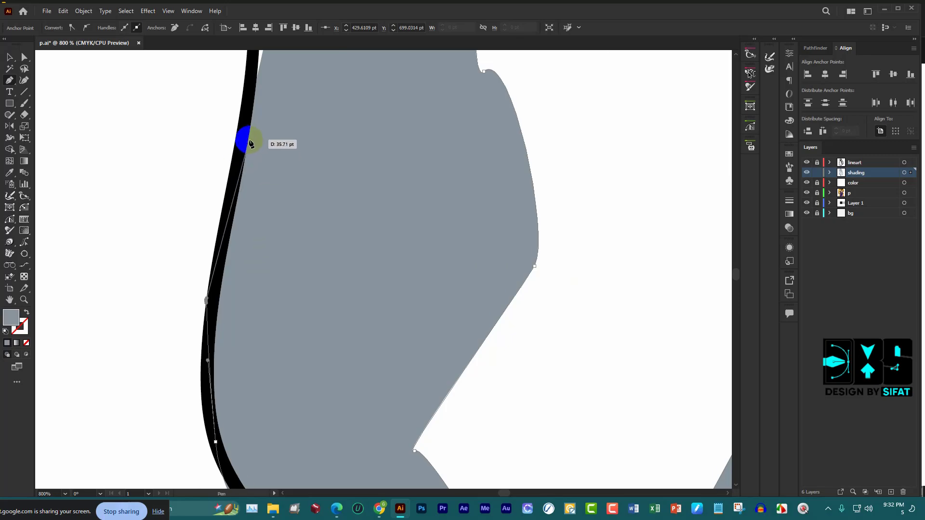
scroll(252, 145, down, 1)
scroll(268, 149, up, 1)
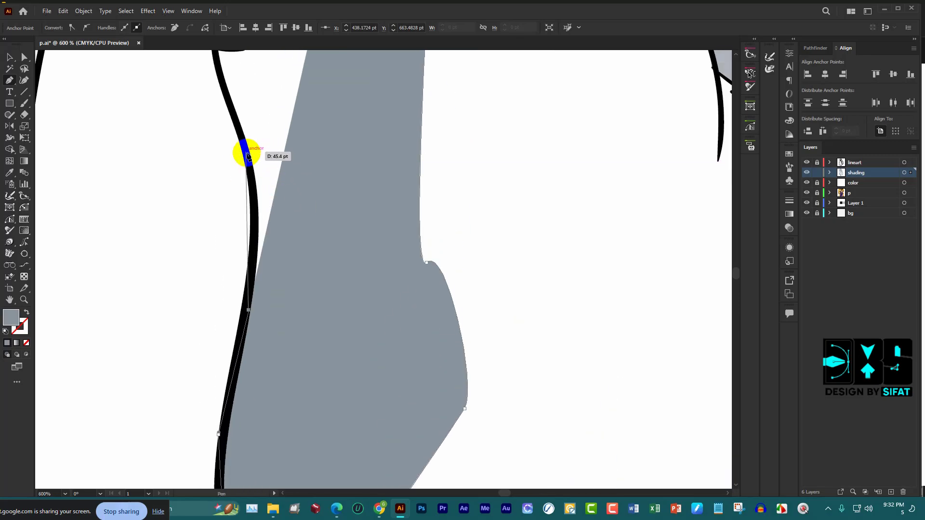
scroll(227, 113, down, 1)
scroll(217, 104, up, 1)
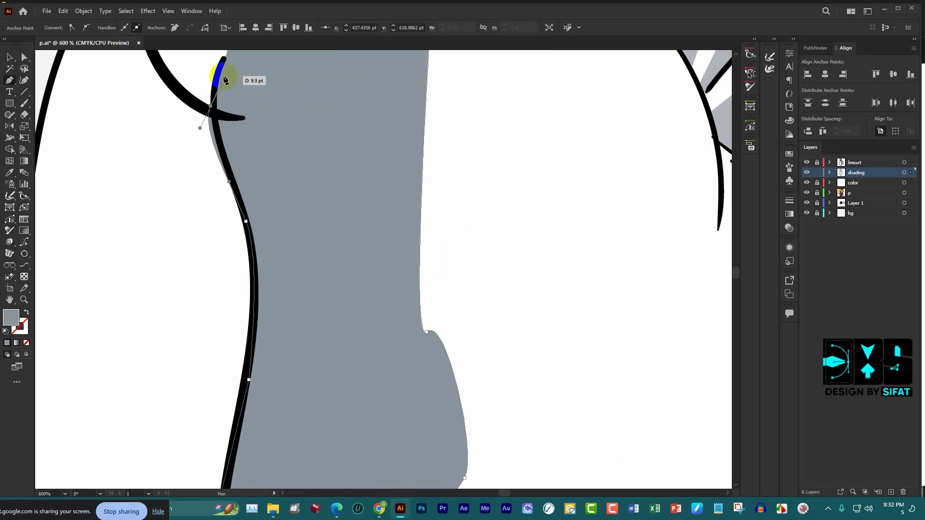
scroll(223, 102, down, 2)
scroll(222, 121, up, 3)
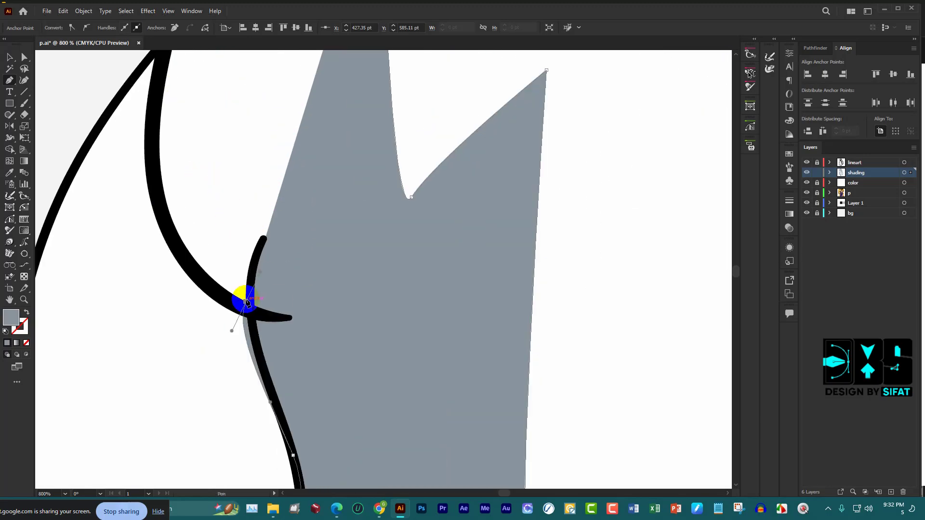
drag(248, 300, 248, 311)
scroll(144, 251, up, 1)
click(159, 250)
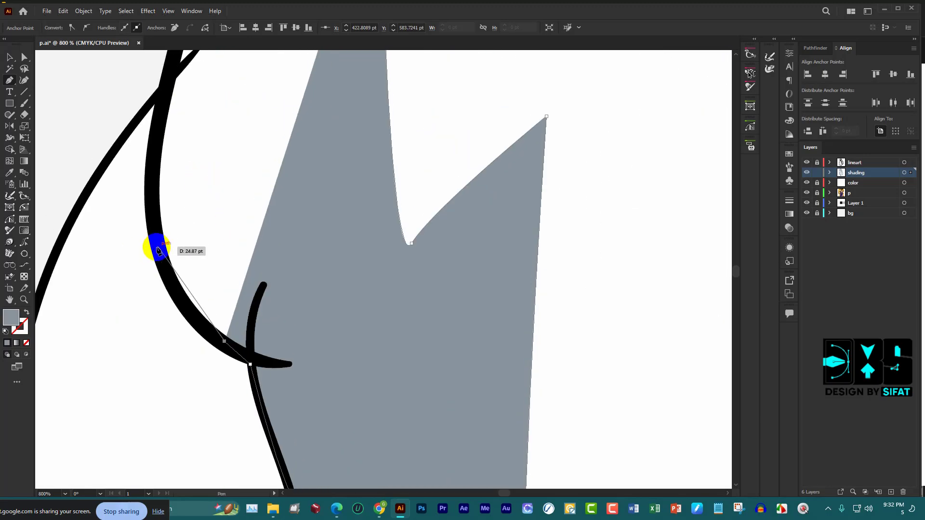
drag(159, 250, 149, 134)
Add points up the hair outline, bending the new segment to match it
click(166, 93)
scroll(202, 108, up, 2)
click(194, 99)
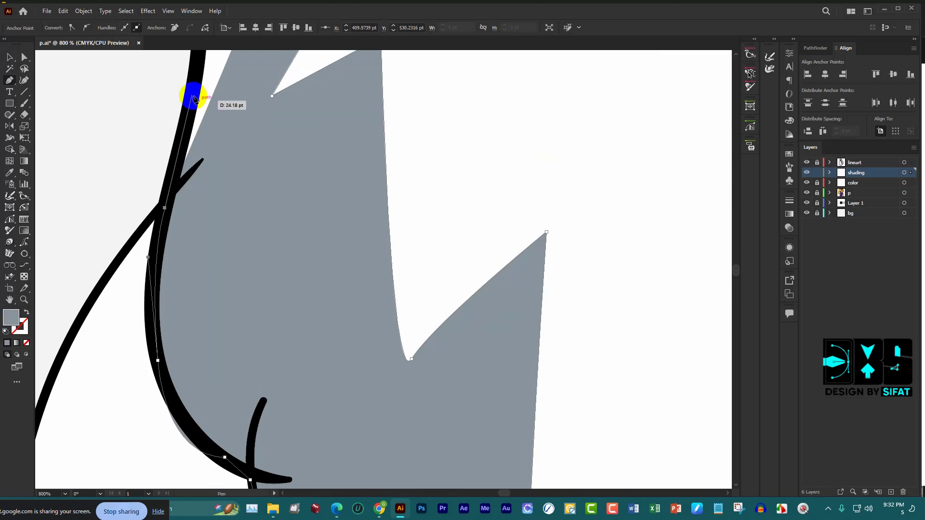
scroll(212, 111, down, 3)
scroll(233, 169, up, 4)
click(295, 154)
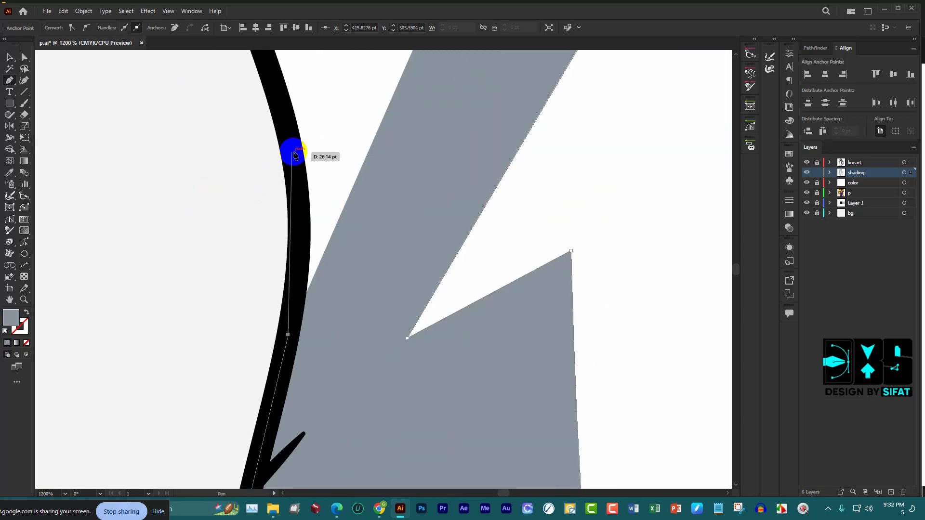
drag(295, 154, 249, 134)
scroll(258, 138, down, 4)
scroll(250, 177, down, 1)
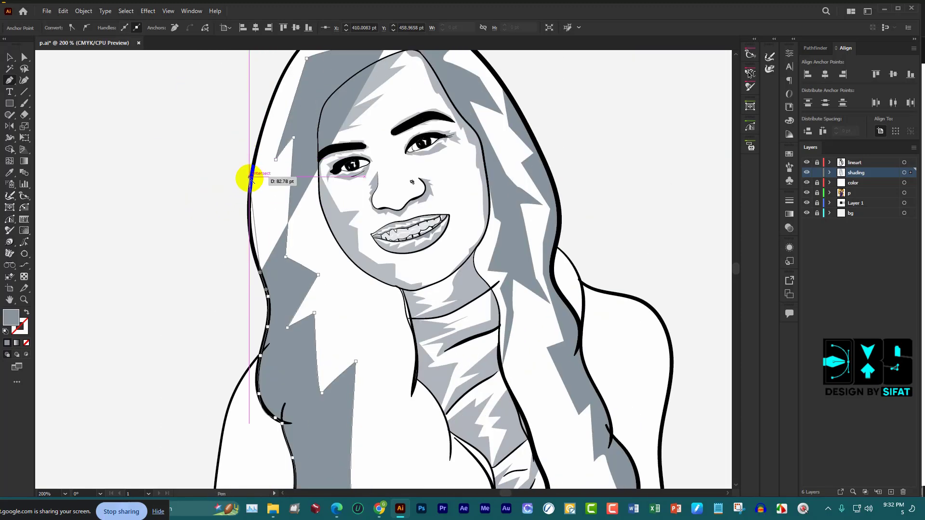
scroll(250, 178, up, 4)
Curve the shading up the hair edge and over the crown, then zoom out
drag(247, 286, 258, 162)
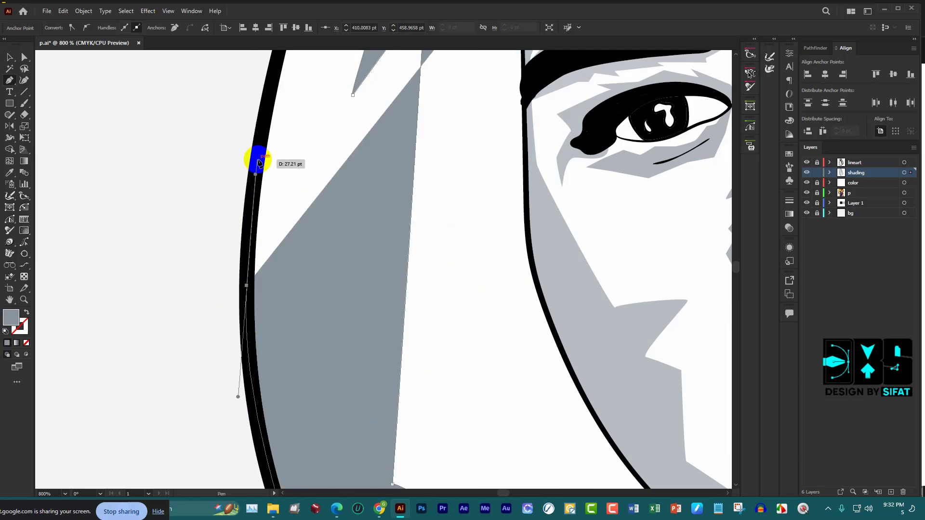
scroll(258, 166, down, 4)
scroll(268, 171, up, 4)
drag(281, 193, 307, 141)
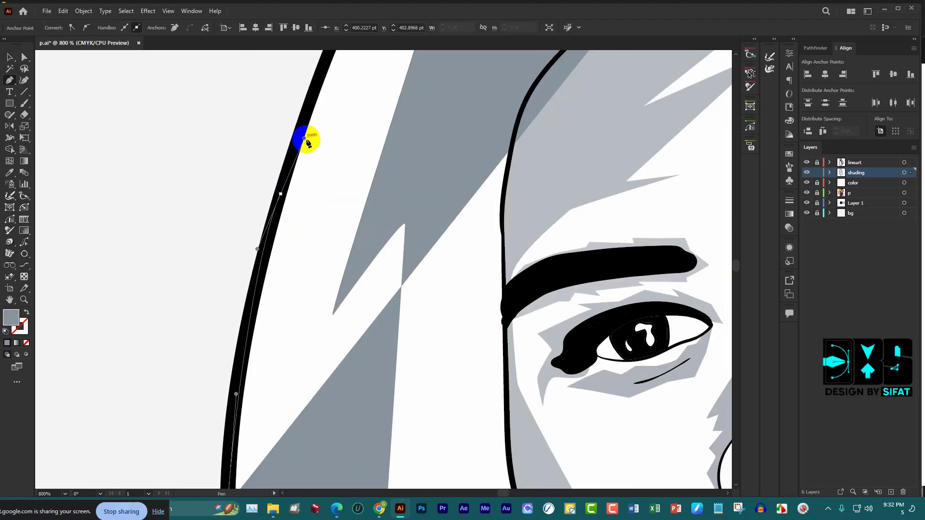
scroll(314, 136, up, 3)
scroll(330, 128, up, 2)
scroll(325, 163, down, 4)
scroll(325, 163, up, 4)
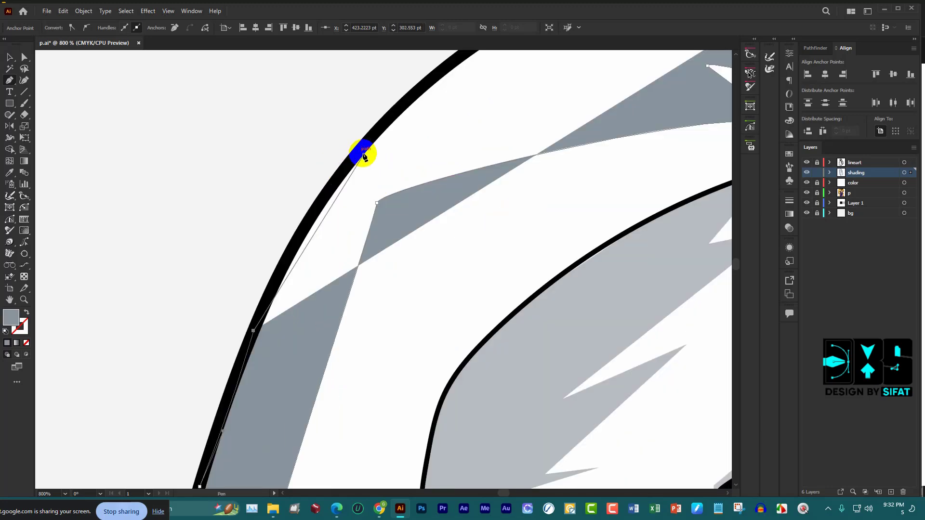
mouse_move(352, 159)
mouse_down()
mouse_move(385, 128)
mouse_move(476, 115)
mouse_up()
scroll(385, 128, down, 4)
scroll(410, 122, up, 4)
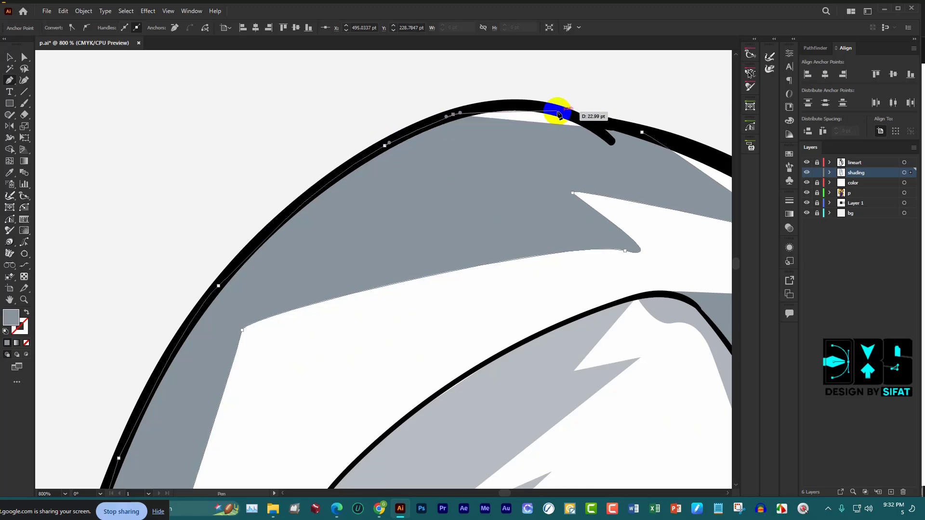
drag(558, 111, 644, 133)
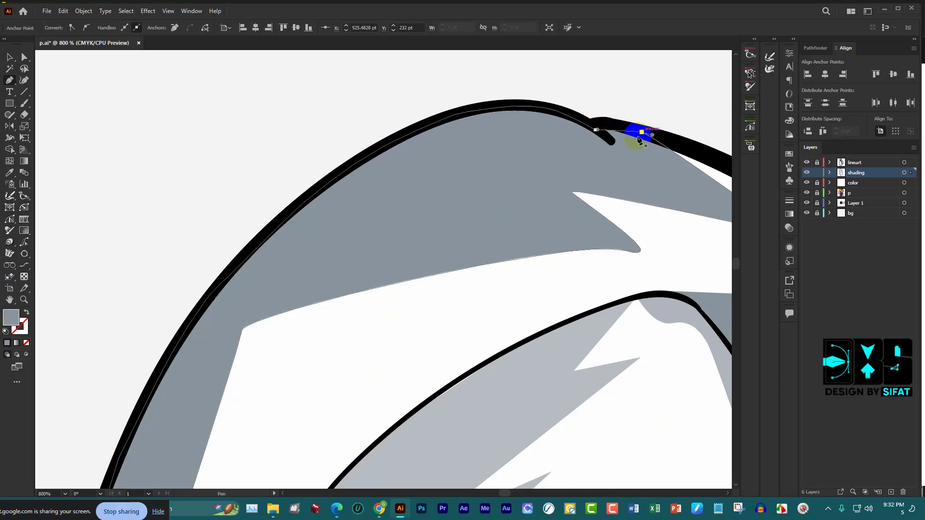
key(ctrl+minus)
key(ctrl+minus)
key(ctrl+minus)
Place hair shading points from the forehead hairline down past the cheek, jawline and grey hair strand
scroll(479, 140, down, 2)
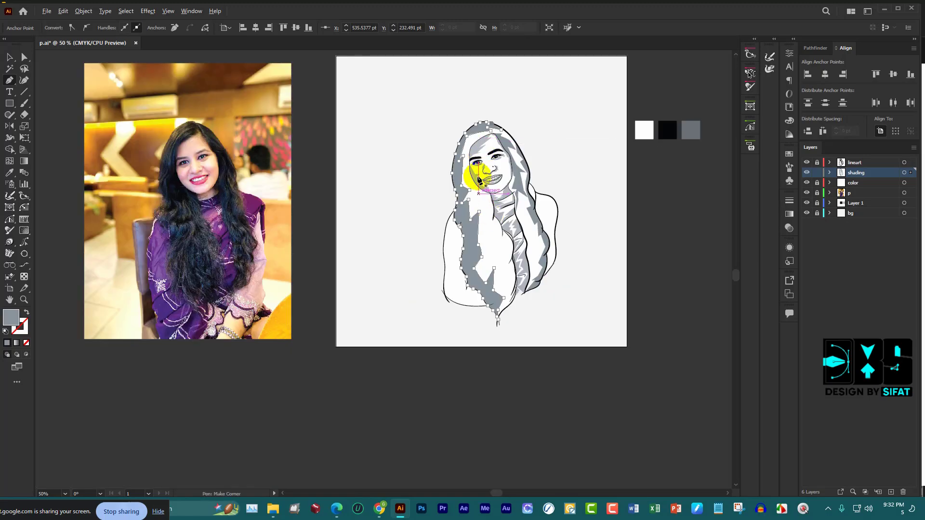
scroll(478, 139, up, 3)
scroll(478, 139, up, 1)
scroll(487, 145, up, 3)
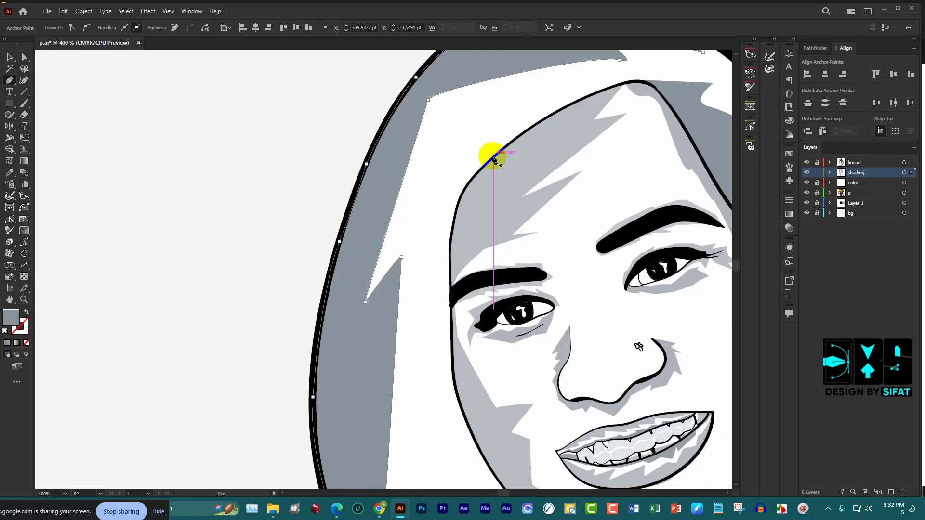
click(494, 159)
click(421, 221)
scroll(424, 236, down, 1)
click(433, 257)
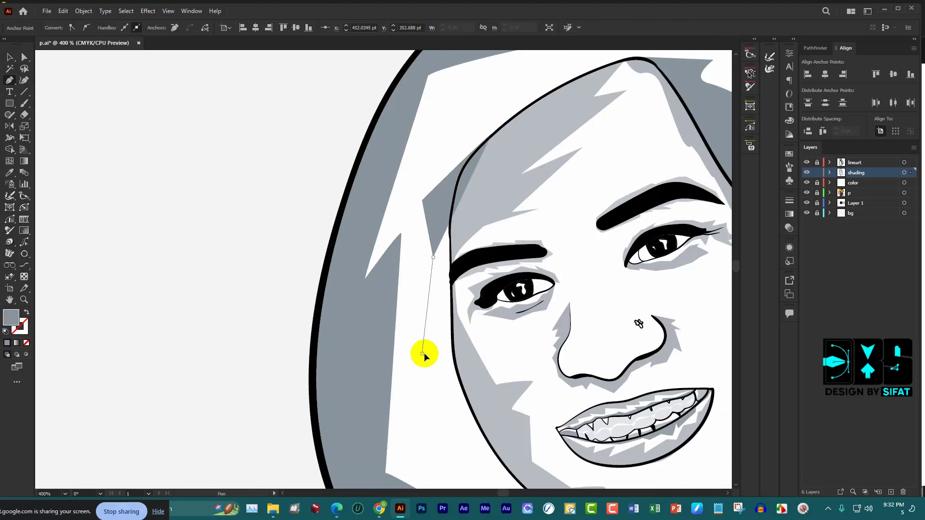
click(423, 354)
scroll(424, 349, down, 5)
click(450, 331)
scroll(482, 337, down, 4)
click(517, 357)
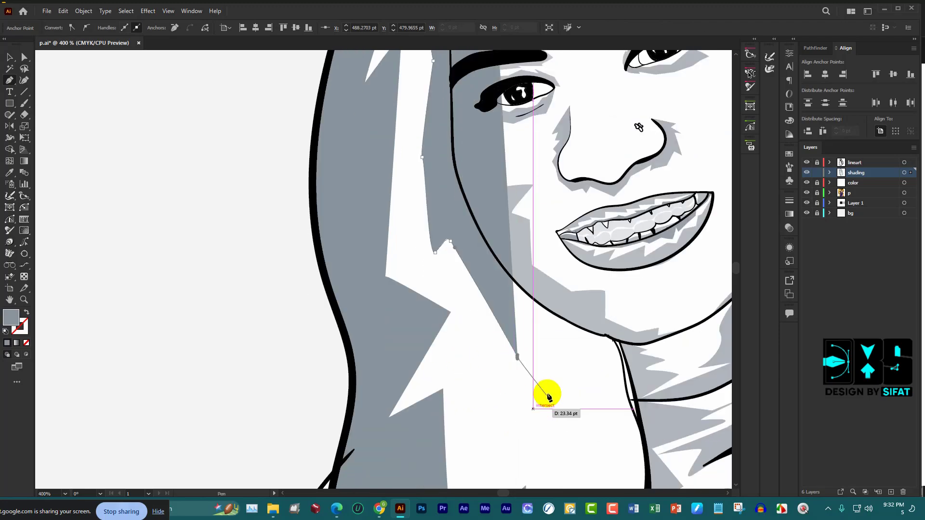
scroll(530, 366, down, 5)
scroll(554, 314, down, 5)
click(561, 302)
click(599, 268)
scroll(559, 359, down, 4)
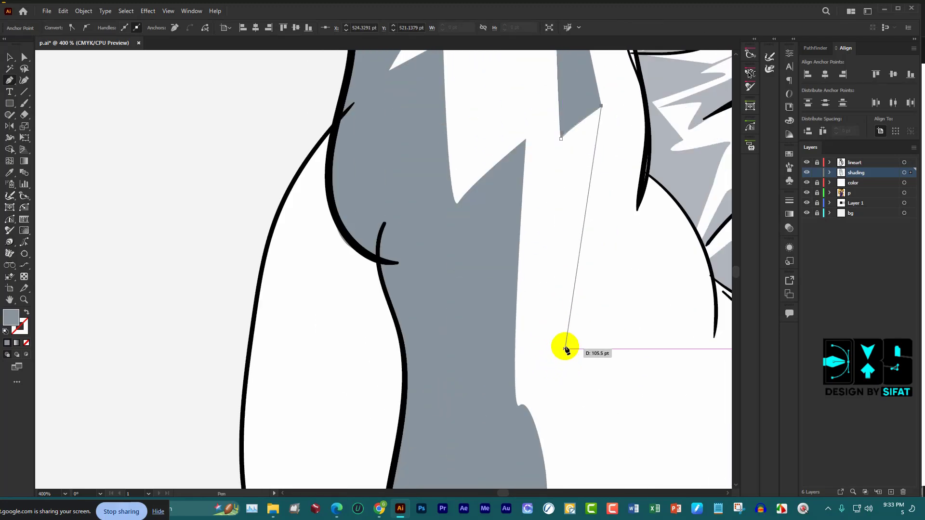
scroll(566, 350, down, 5)
scroll(501, 315, up, 5)
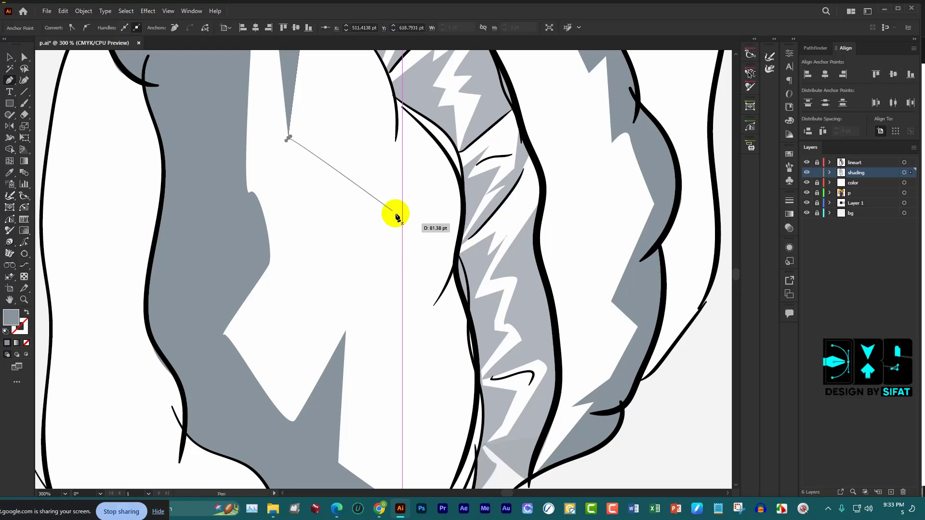
Trace a shading shape down the left hair edge, curving it along the black hair line
click(349, 115)
click(355, 208)
click(393, 160)
click(406, 319)
scroll(397, 346, down, 3)
click(402, 359)
click(440, 329)
scroll(440, 328, down, 4)
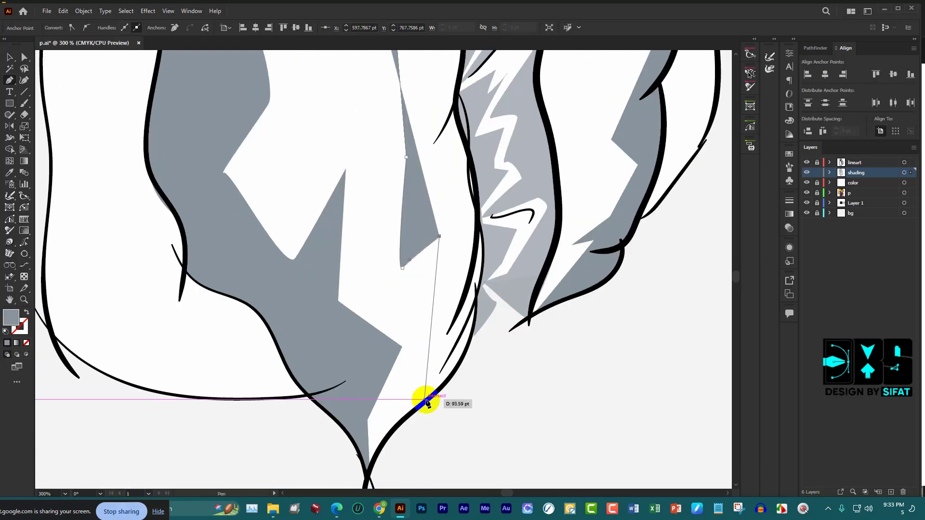
click(420, 367)
scroll(410, 428, up, 4)
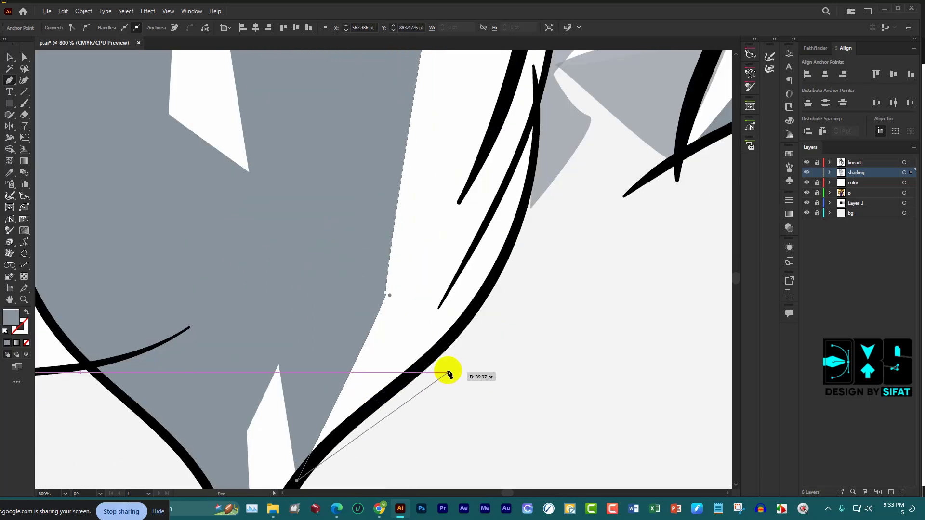
drag(452, 334, 478, 292)
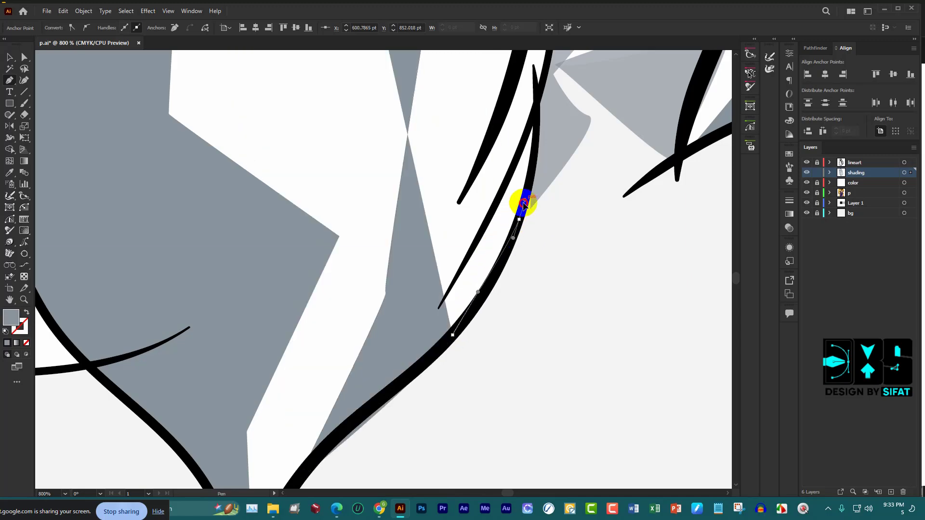
drag(524, 204, 530, 180)
scroll(529, 179, up, 1)
mouse_move(532, 142)
mouse_down()
mouse_move(534, 126)
mouse_move(500, 177)
mouse_move(532, 143)
mouse_up()
Continue the hair shading shape, curving its edge along the hair outline and strand
scroll(500, 215, up, 3)
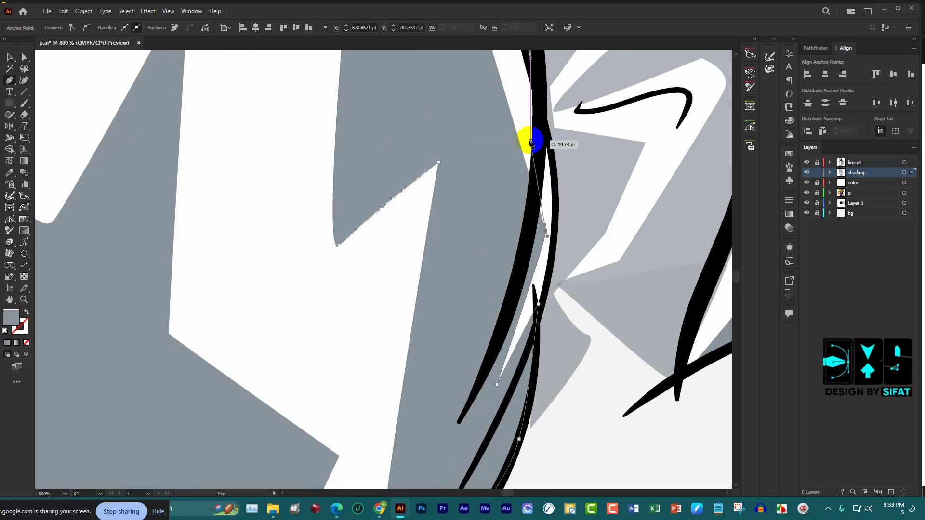
scroll(527, 99, up, 1)
scroll(502, 145, down, 2)
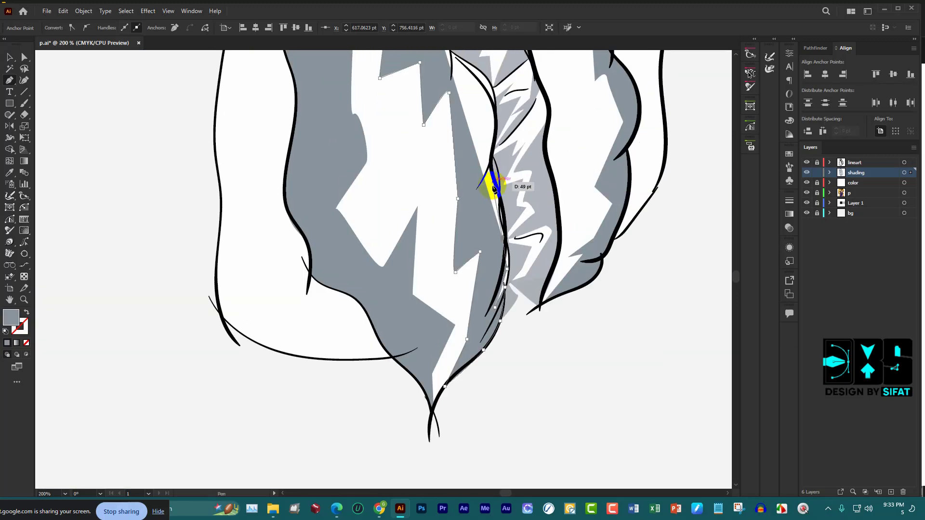
scroll(490, 181, up, 1)
drag(525, 130, 484, 206)
click(469, 140)
scroll(471, 116, up, 1)
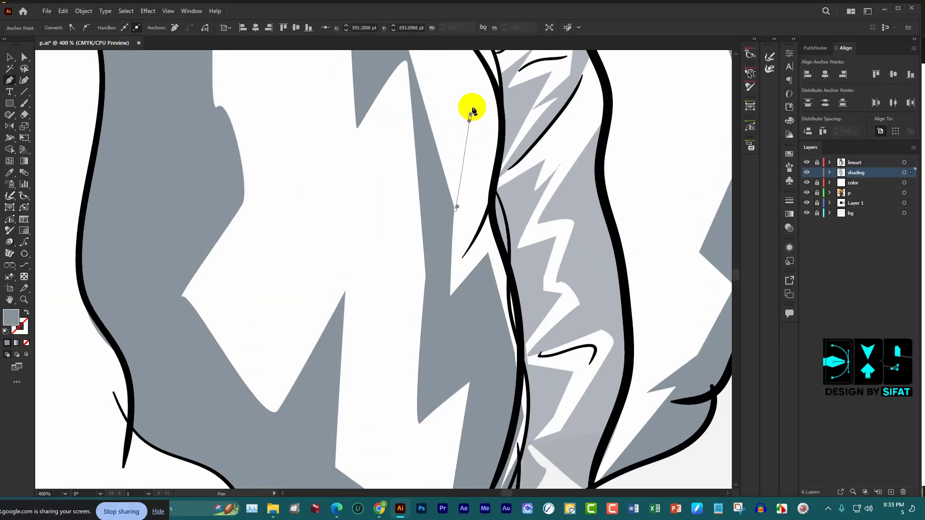
scroll(471, 107, up, 2)
mouse_move(469, 118)
mouse_down()
mouse_move(437, 207)
mouse_move(436, 178)
mouse_up()
click(435, 164)
click(413, 186)
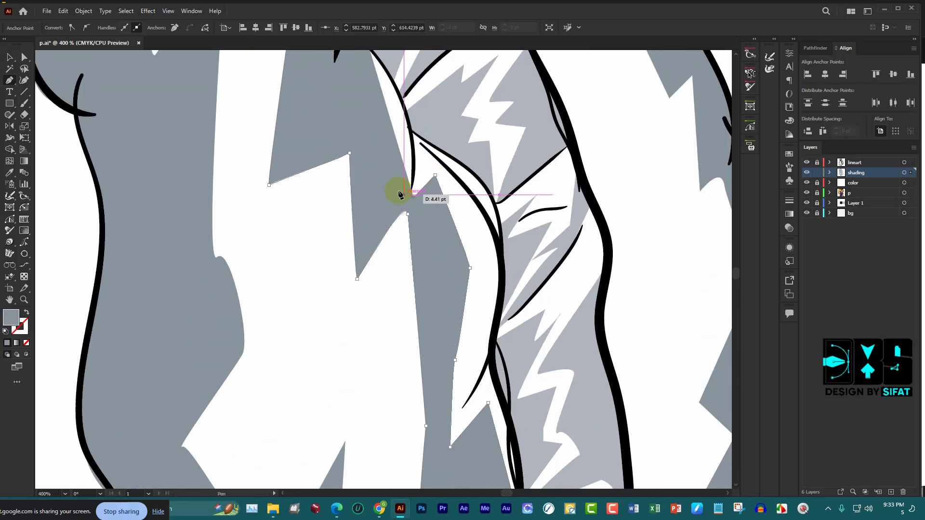
click(378, 148)
scroll(322, 166, up, 1)
mouse_move(384, 86)
mouse_down()
mouse_move(322, 166)
mouse_move(304, 152)
mouse_up()
Extend the shading toward the upper left and close it at the forehead hair line
scroll(321, 159, up, 2)
scroll(320, 149, up, 2)
scroll(305, 125, up, 2)
click(304, 152)
scroll(265, 134, up, 1)
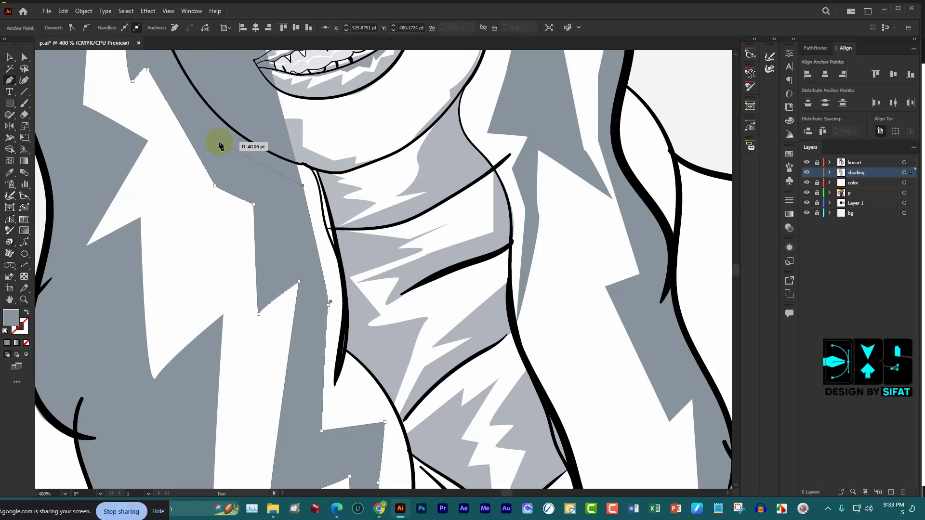
click(215, 142)
click(181, 87)
scroll(144, 86, up, 2)
scroll(144, 93, up, 2)
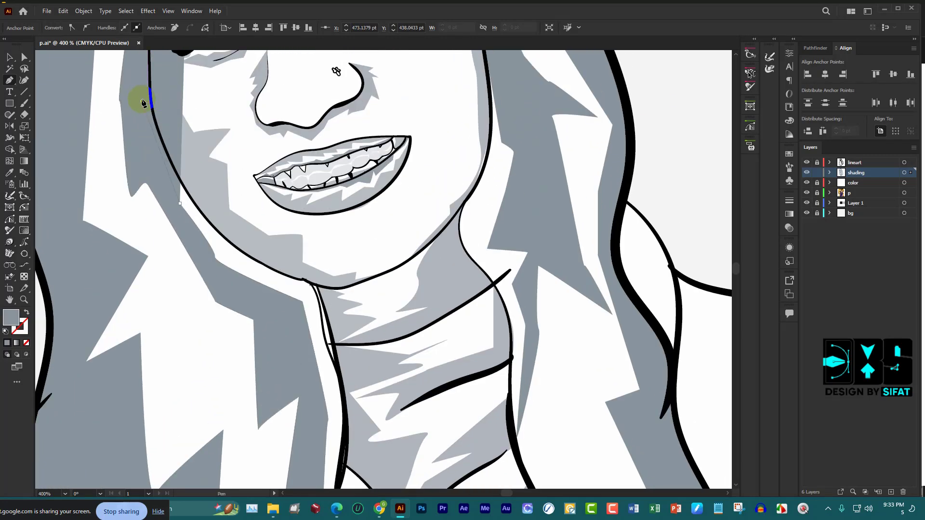
scroll(130, 139, up, 2)
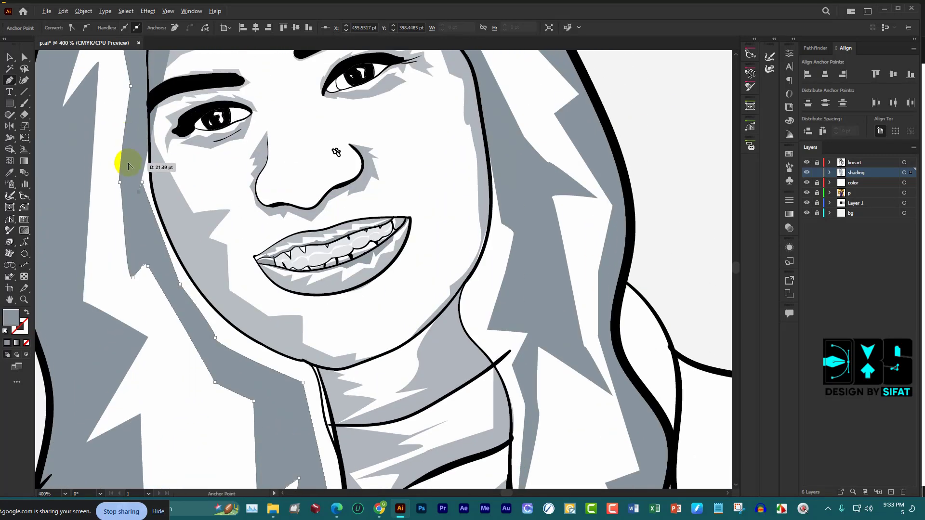
alt+scroll(127, 166, up, 1)
scroll(128, 182, up, 2)
scroll(145, 150, up, 2)
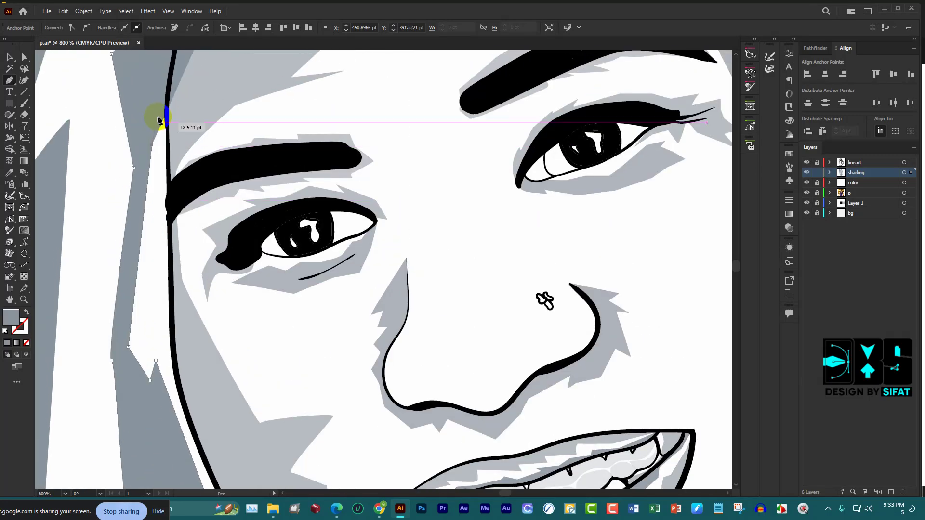
scroll(148, 105, up, 2)
scroll(157, 144, up, 2)
scroll(179, 103, up, 2)
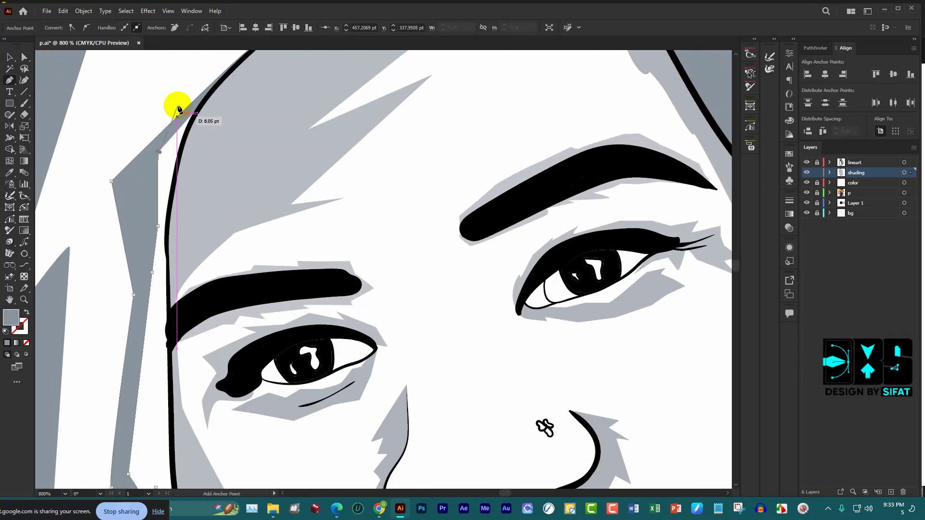
scroll(200, 124, up, 2)
alt+scroll(215, 135, up, 1)
click(218, 135)
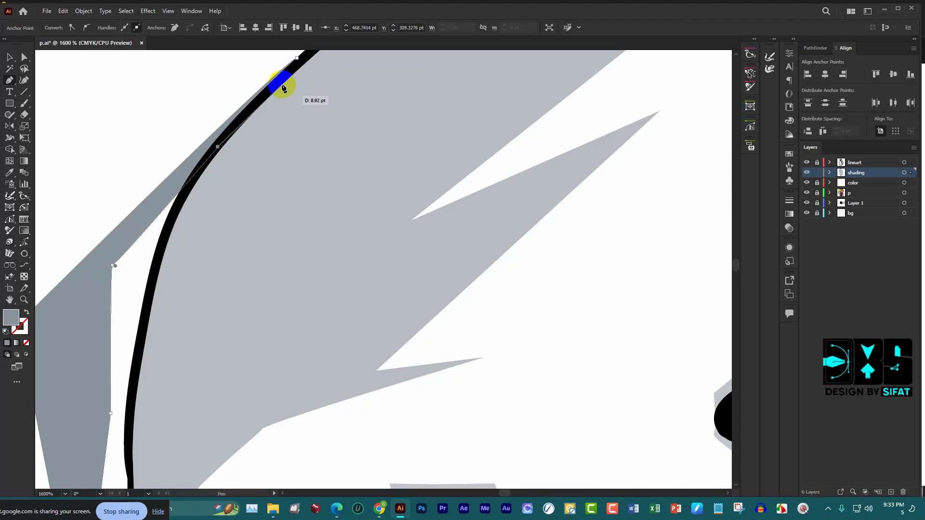
scroll(279, 92, up, 1)
alt+scroll(401, 130, down, 4)
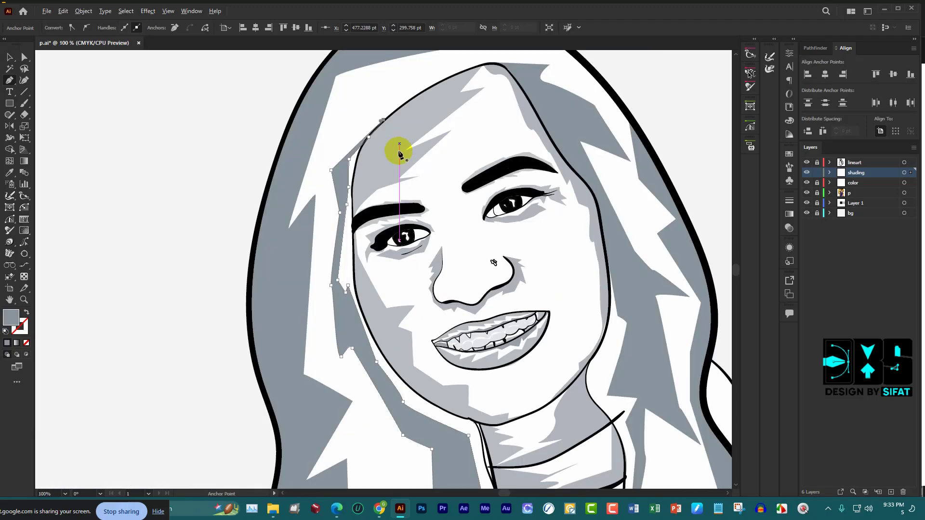
alt+scroll(289, 120, down, 3)
Give both hair shading shapes the lighter grey with the Eyedropper, then deselect them
click(10, 57)
click(388, 125)
click(488, 171)
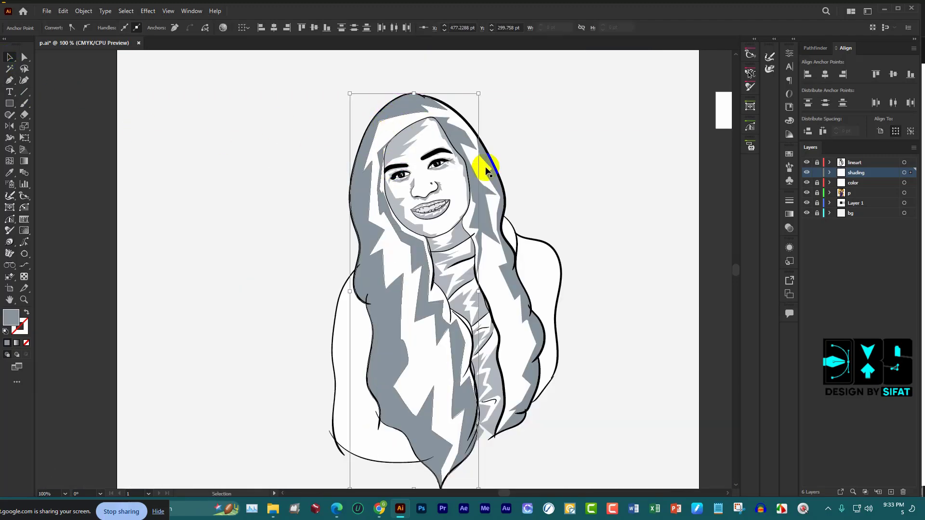
shift+click(494, 184)
alt+scroll(485, 235, up, 3)
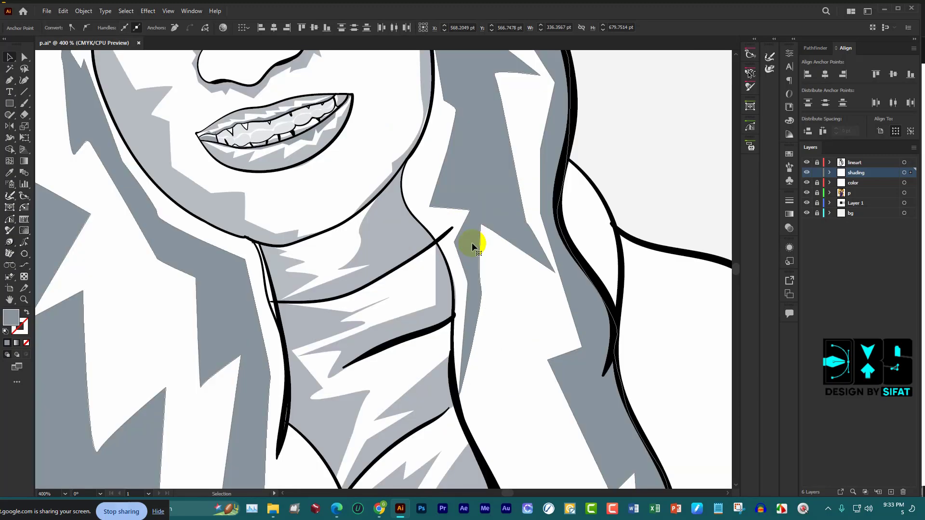
key(i)
click(388, 231)
alt+scroll(460, 243, down, 3)
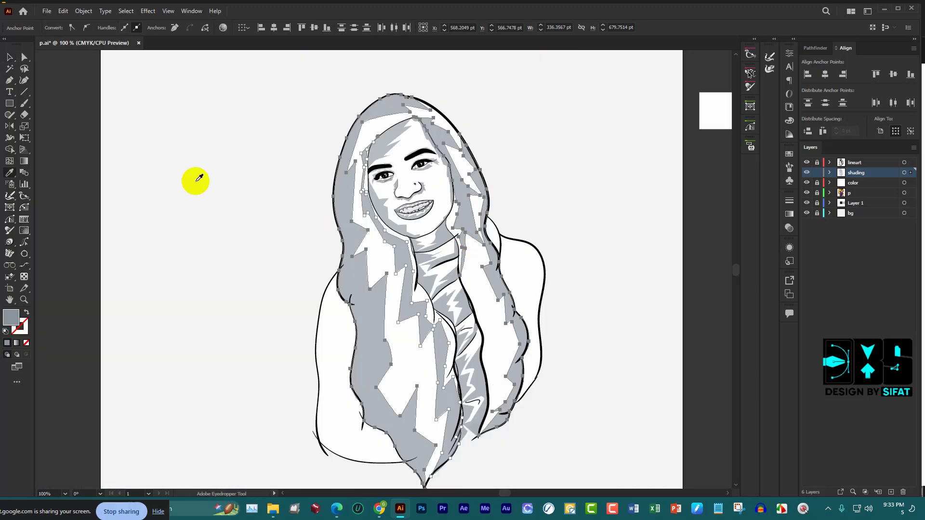
click(10, 56)
click(143, 119)
alt+scroll(227, 168, down, 3)
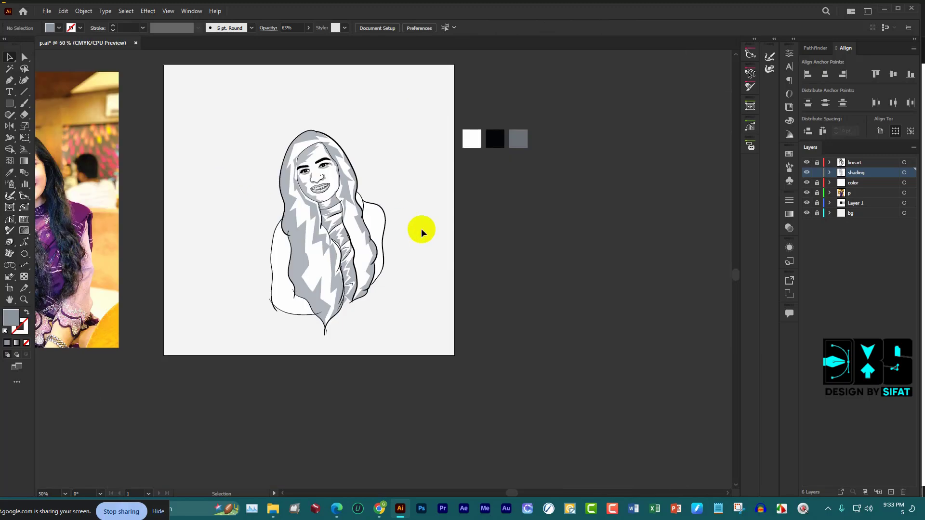
Start the dark grey shading shape with curved points along the right shoulder outline
alt+scroll(391, 223, up, 4)
alt+scroll(372, 190, up, 2)
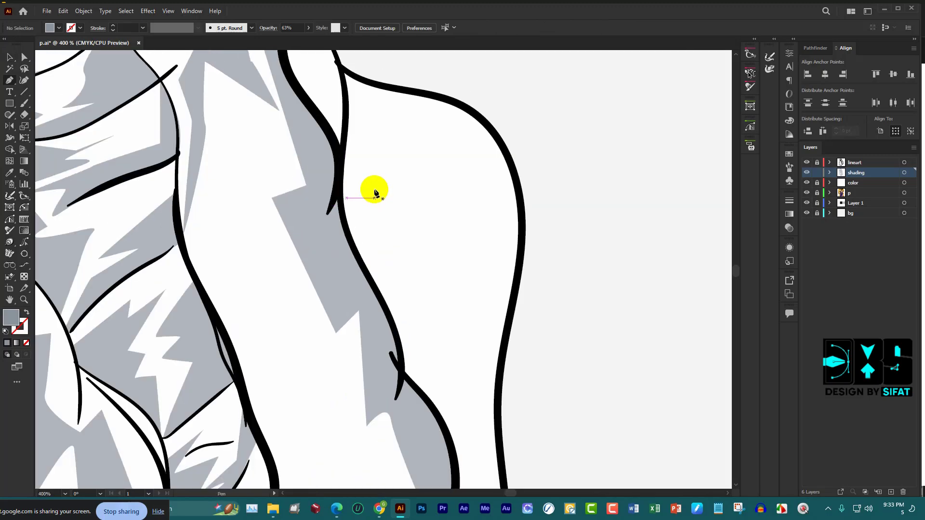
scroll(347, 154, up, 2)
drag(291, 79, 311, 121)
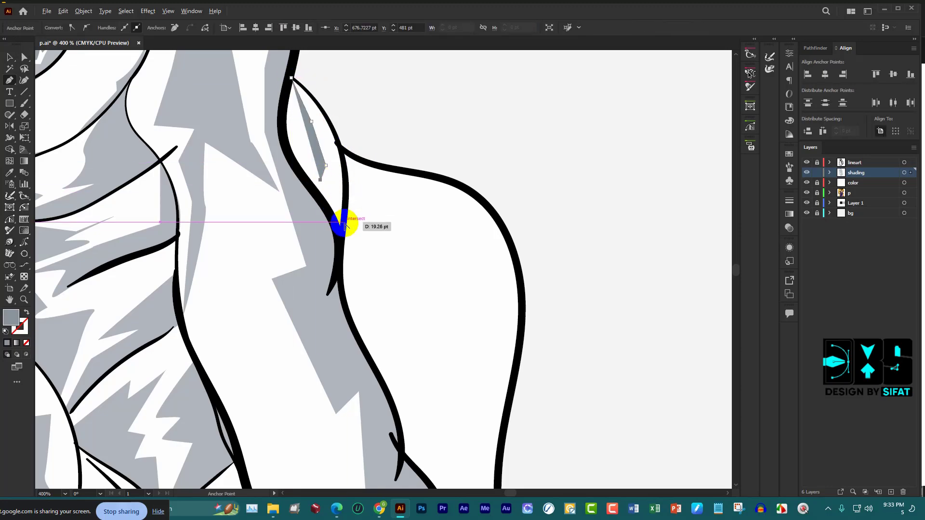
alt+scroll(345, 225, up, 2)
click(337, 241)
scroll(340, 207, up, 2)
click(339, 187)
scroll(319, 145, up, 2)
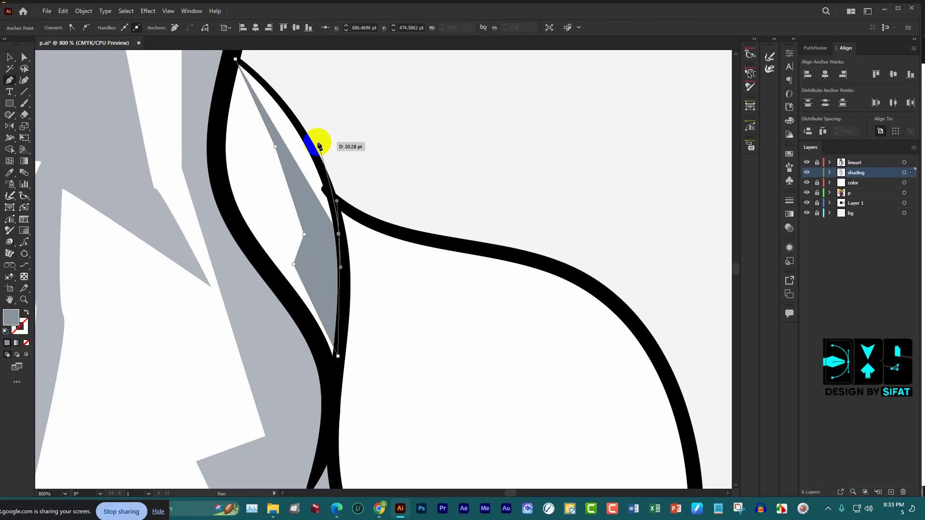
drag(313, 153, 306, 127)
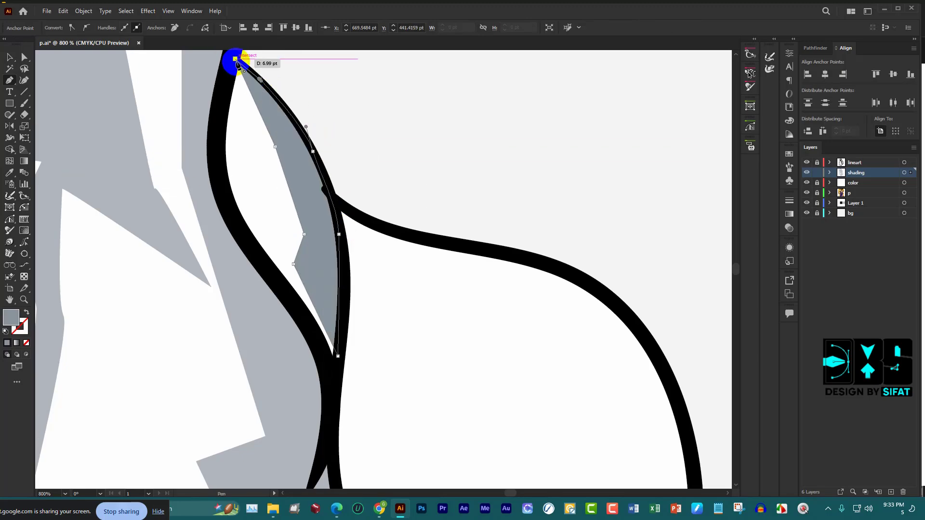
alt+scroll(369, 166, down, 2)
scroll(376, 181, down, 2)
Continue the shading in a zigzag of points down the upper arm
alt+scroll(353, 124, down, 3)
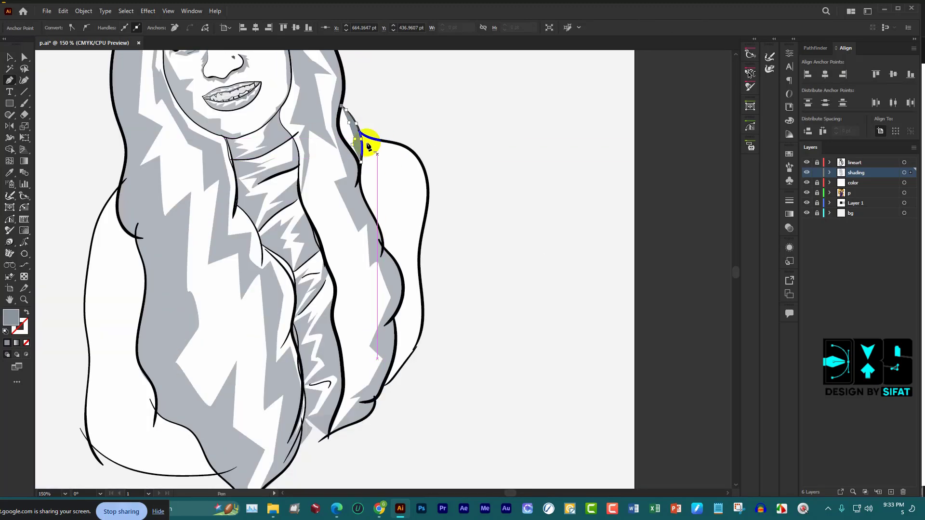
alt+scroll(375, 153, up, 2)
click(352, 132)
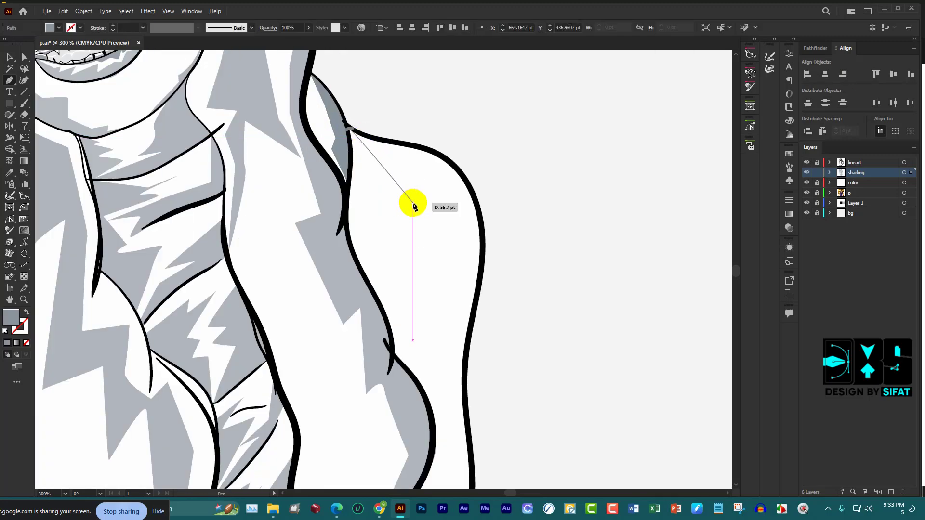
click(414, 201)
click(430, 178)
click(442, 228)
click(414, 271)
scroll(443, 281, down, 3)
click(443, 277)
click(455, 244)
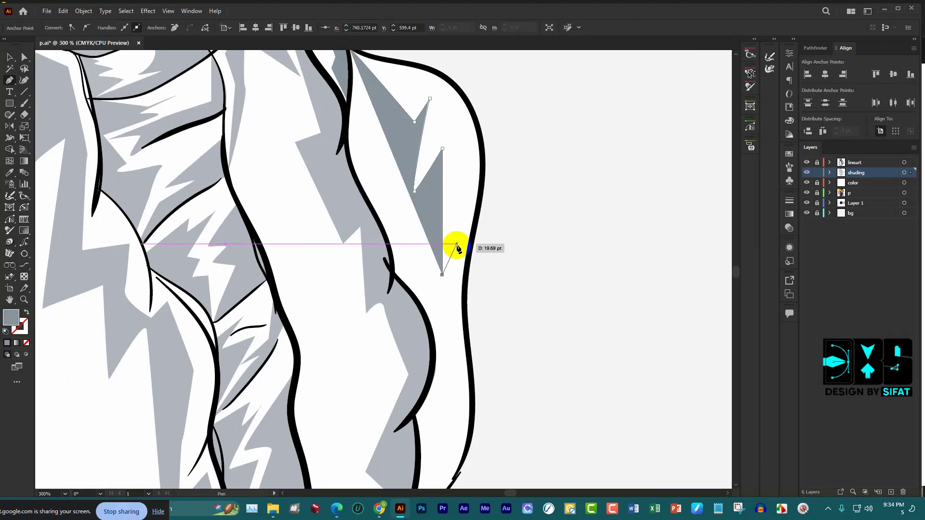
scroll(454, 244, down, 3)
click(448, 340)
drag(455, 344, 450, 352)
scroll(418, 428, down, 1)
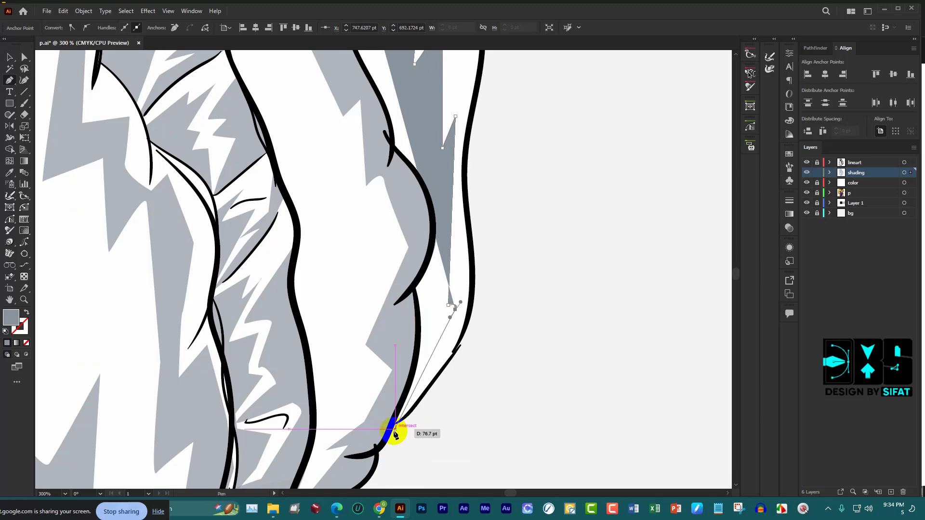
scroll(395, 424, up, 3)
click(422, 389)
scroll(481, 337, up, 1)
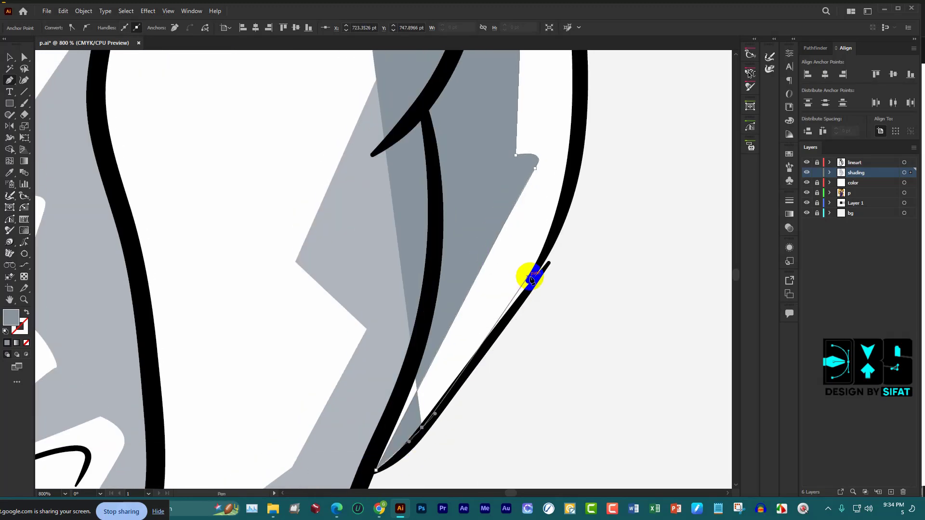
Curve the shading edge back up along the right arm's outer outline
click(533, 282)
scroll(560, 225, up, 1)
scroll(579, 162, up, 1)
drag(572, 214, 579, 155)
scroll(577, 164, up, 1)
scroll(576, 165, up, 1)
scroll(572, 124, up, 1)
click(560, 134)
scroll(561, 134, up, 2)
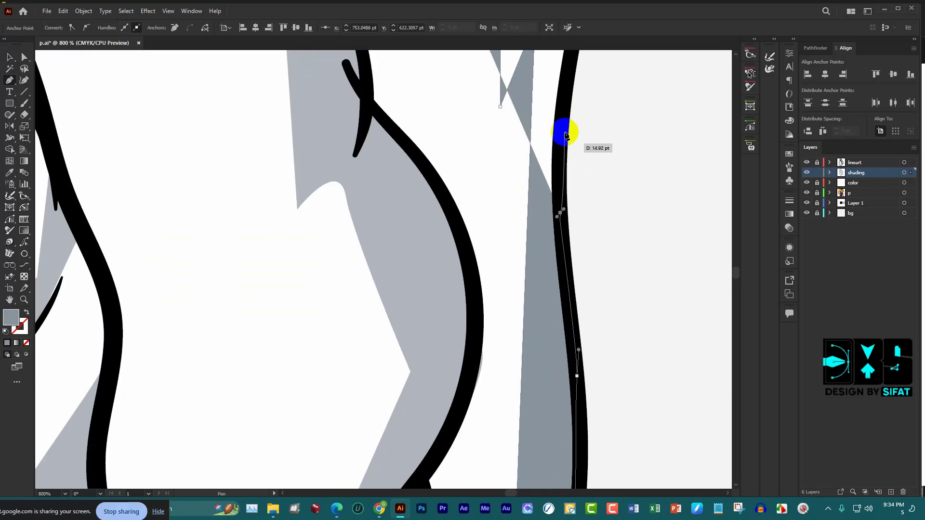
scroll(563, 133, up, 1)
scroll(571, 133, up, 1)
scroll(588, 136, up, 1)
click(596, 138)
scroll(593, 135, up, 2)
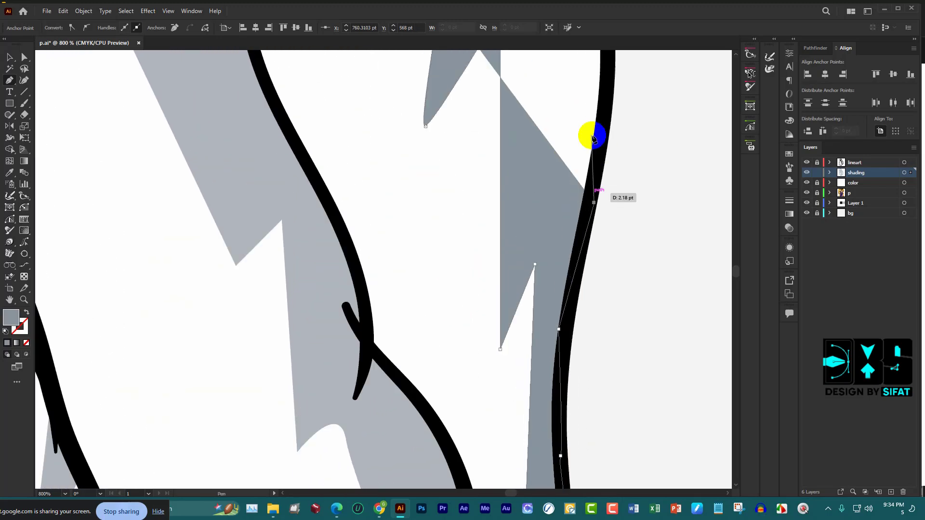
scroll(598, 134, up, 2)
drag(611, 136, 617, 159)
scroll(593, 125, up, 1)
scroll(581, 123, up, 1)
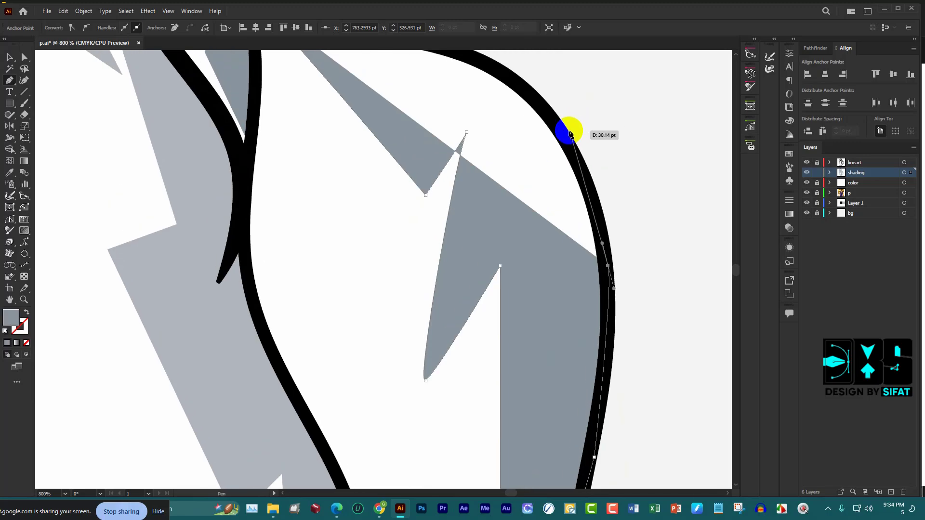
Close the shading along the top of the shoulder, zoom out to check it, and ready the Eyedropper
click(559, 132)
scroll(471, 84, up, 1)
drag(465, 108, 367, 99)
scroll(368, 98, up, 1)
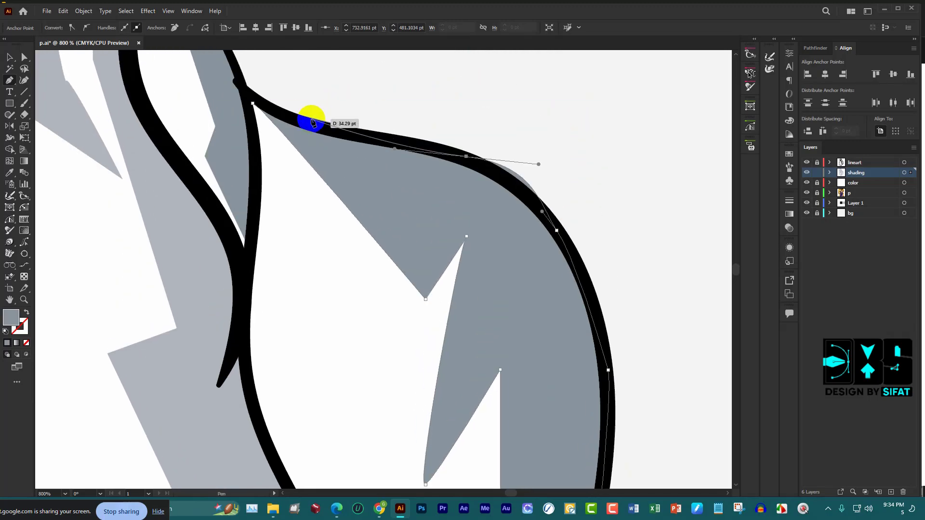
drag(306, 121, 271, 112)
scroll(489, 156, down, 4)
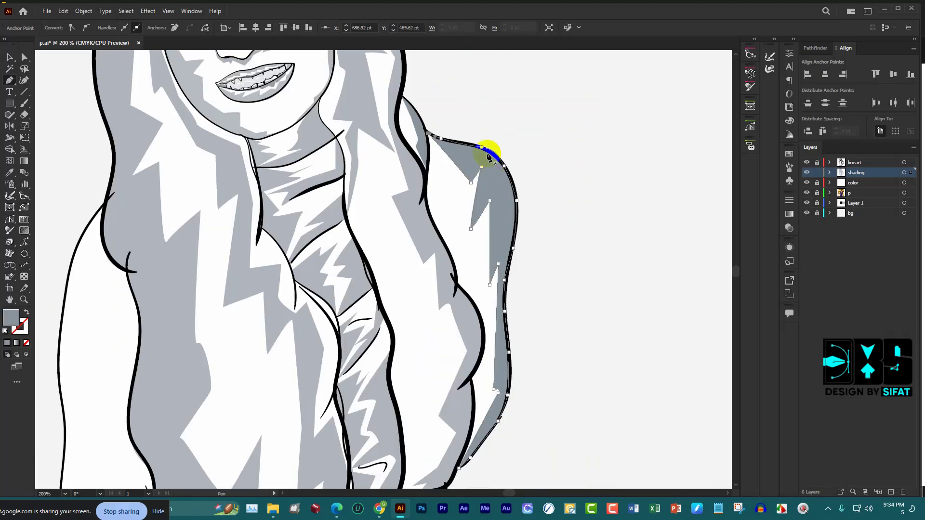
scroll(467, 215, up, 3)
scroll(440, 169, down, 3)
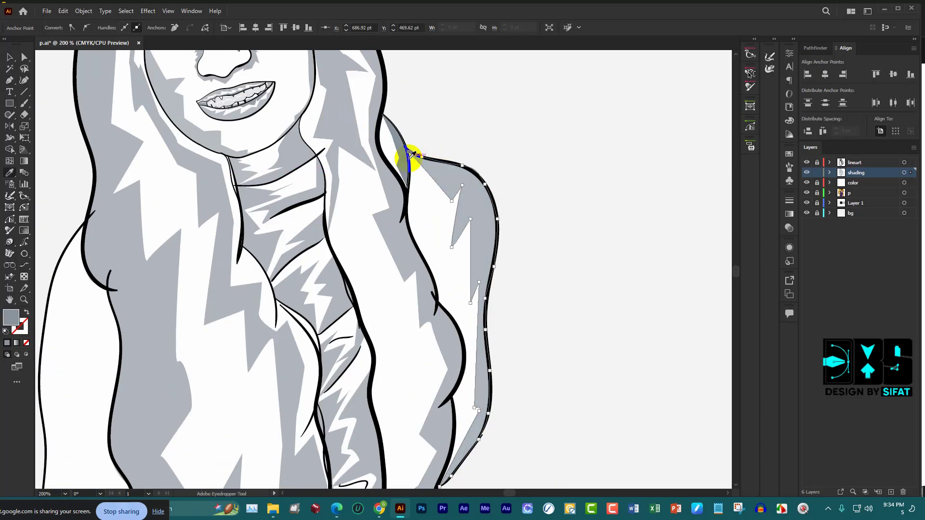
key(i)
scroll(409, 154, down, 2)
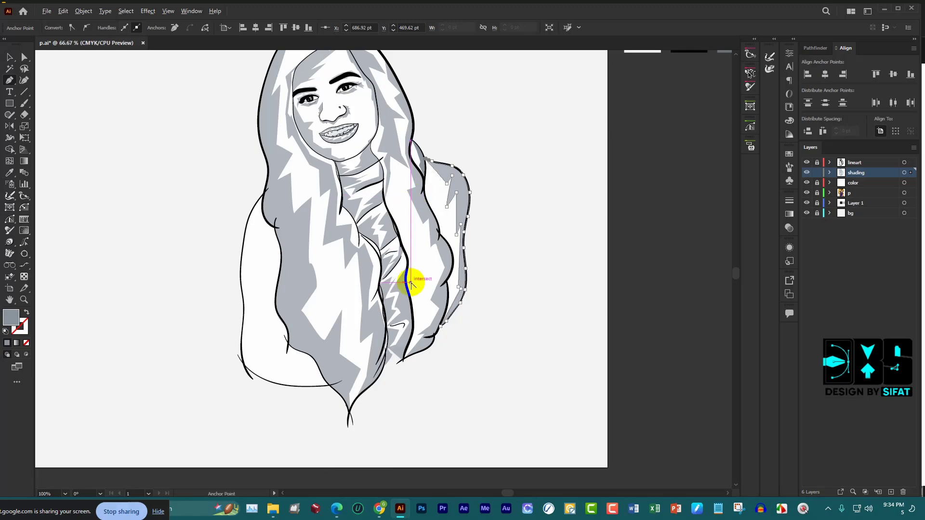
Start the shading shape at the upper arm and place corner points down the arm edge to the waist
scroll(411, 284, down, 3)
scroll(388, 269, up, 5)
scroll(259, 207, up, 2)
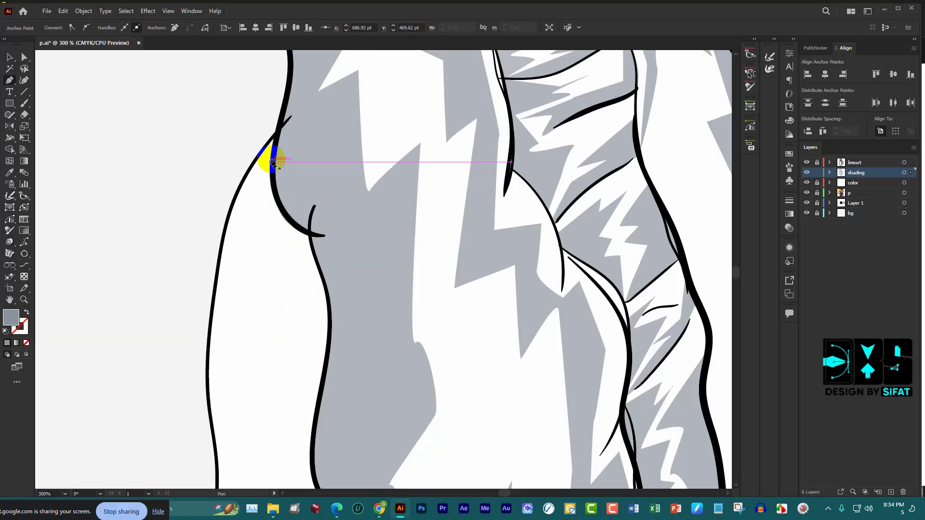
click(249, 259)
scroll(229, 368, down, 1)
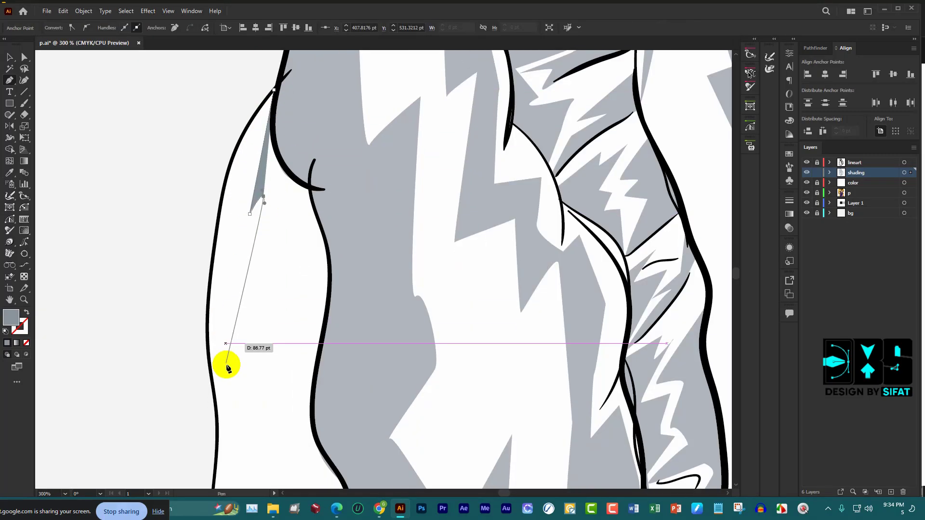
click(238, 370)
scroll(246, 338, down, 1)
scroll(252, 301, down, 2)
click(251, 293)
click(273, 307)
scroll(270, 311, down, 2)
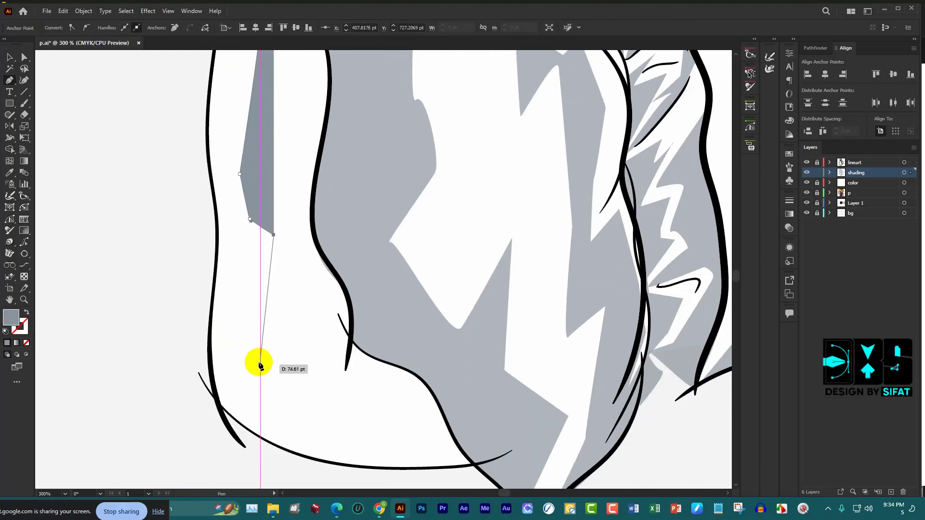
click(253, 400)
click(306, 403)
click(314, 428)
click(383, 429)
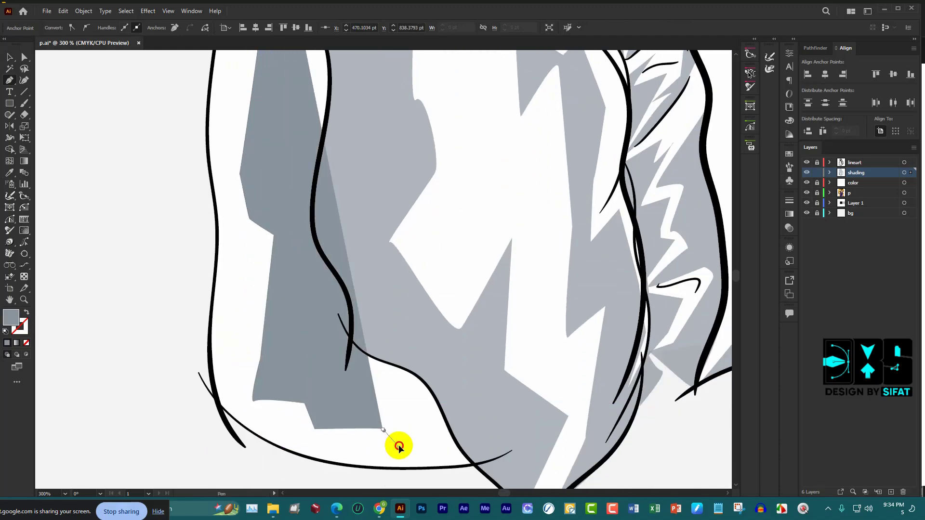
click(399, 447)
Curve the shading shape along the bottom outline and round onto the outer arm
scroll(481, 472, up, 2)
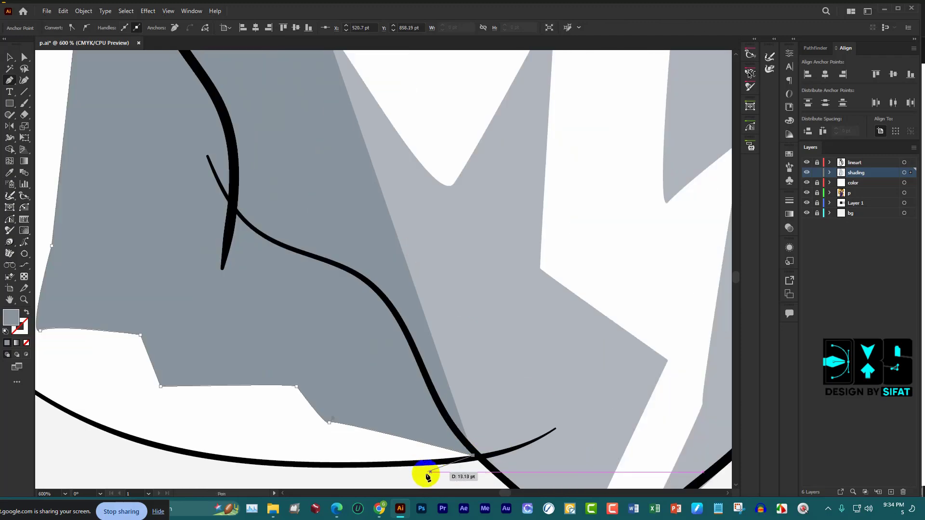
drag(396, 466, 368, 462)
drag(255, 461, 244, 458)
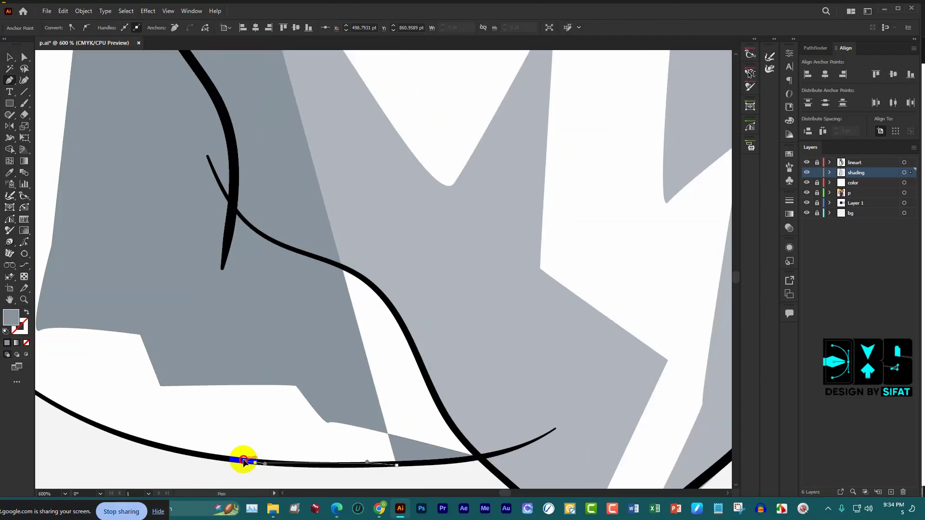
scroll(244, 458, down, 2)
scroll(234, 419, up, 1)
scroll(189, 407, down, 1)
scroll(224, 400, up, 3)
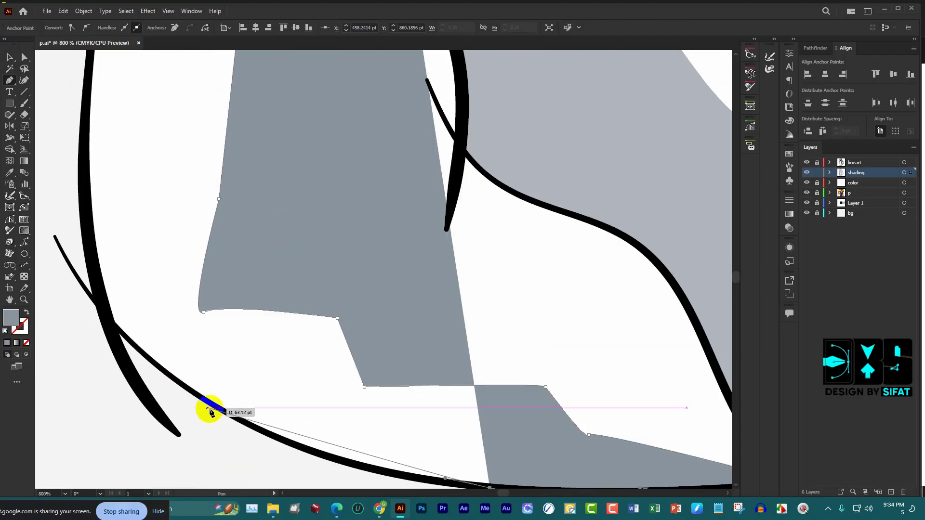
drag(218, 409, 114, 331)
drag(96, 303, 123, 265)
scroll(232, 245, down, 3)
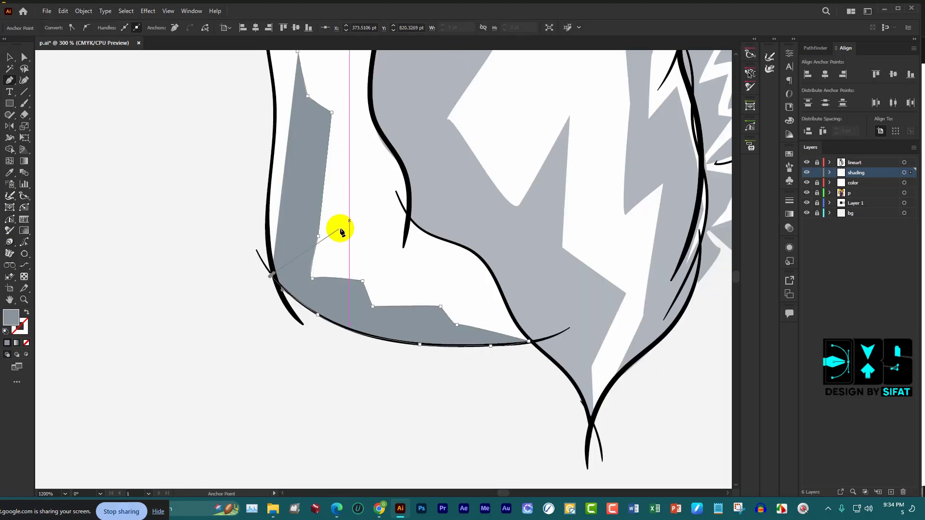
scroll(283, 306, up, 5)
Trace curved and corner points back up the left arm outline
drag(290, 305, 324, 192)
scroll(310, 180, up, 3)
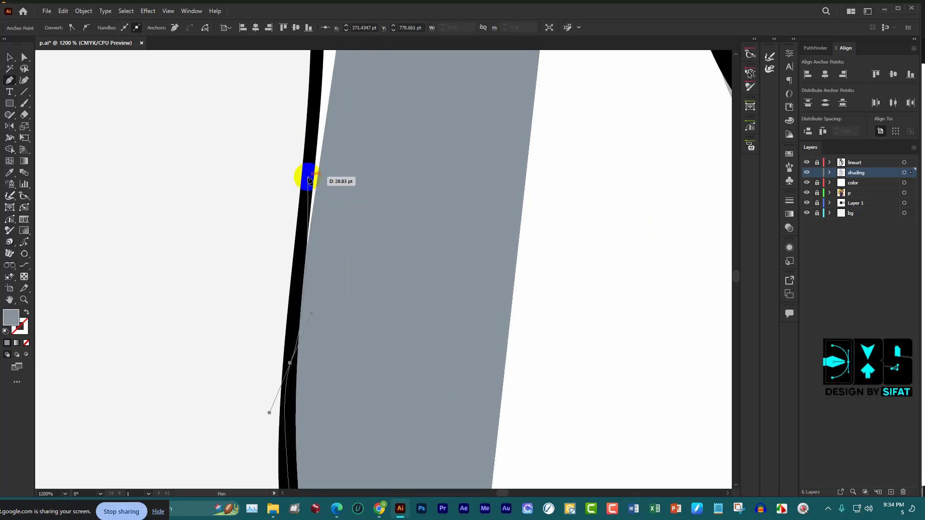
drag(291, 348, 285, 296)
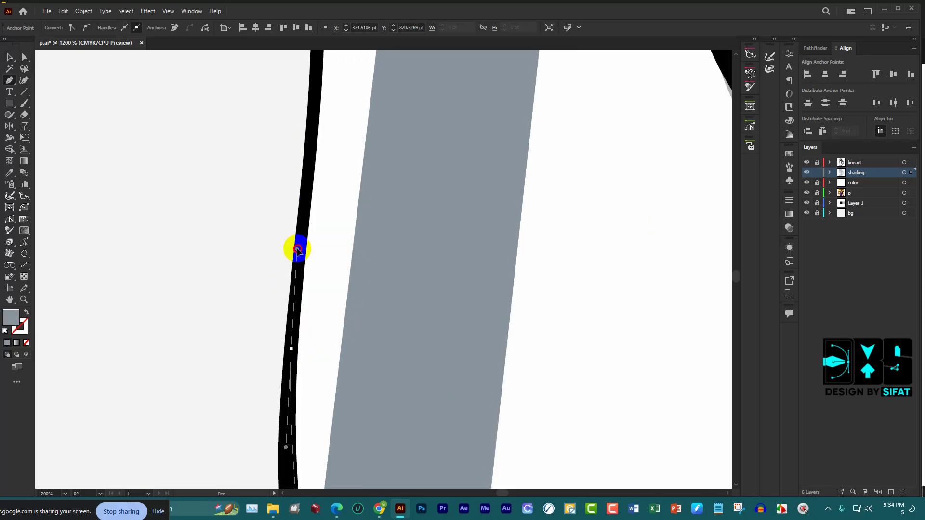
drag(296, 248, 303, 212)
scroll(320, 189, up, 3)
scroll(322, 184, up, 2)
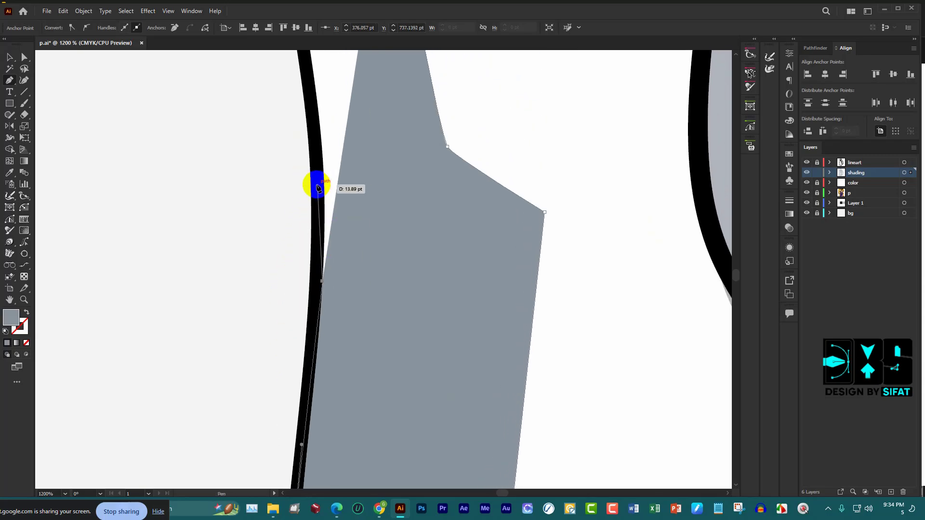
click(317, 185)
scroll(300, 161, up, 3)
click(296, 162)
scroll(285, 164, up, 2)
scroll(277, 159, up, 3)
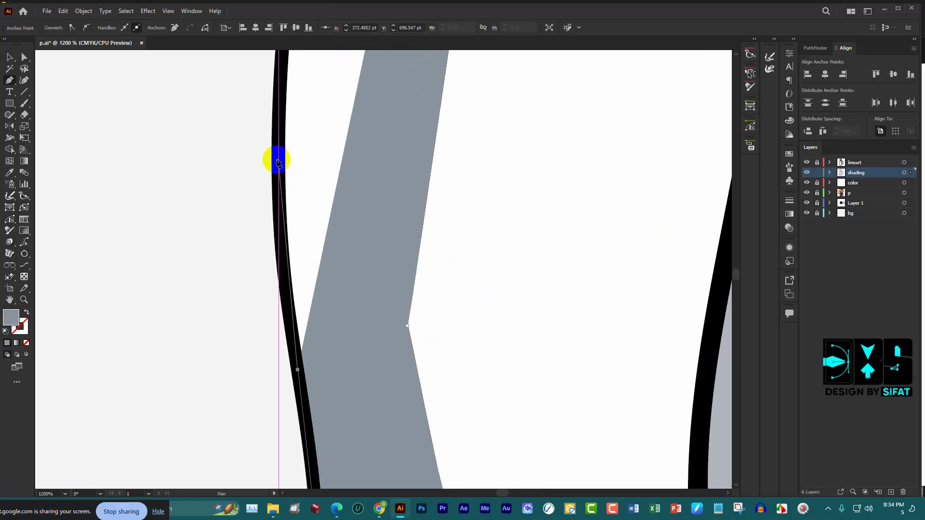
scroll(273, 163, up, 2)
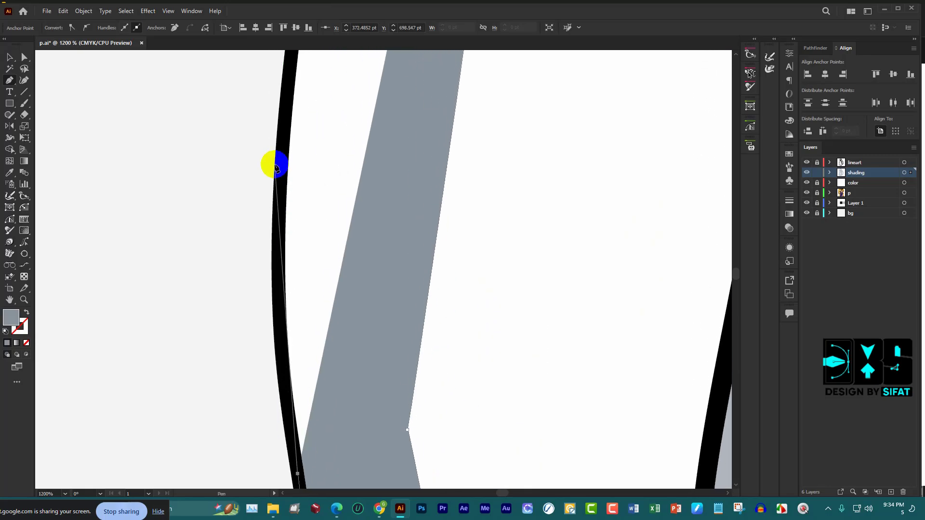
click(277, 211)
scroll(281, 149, up, 1)
click(290, 174)
scroll(289, 159, up, 1)
scroll(296, 165, up, 1)
scroll(296, 165, up, 1)
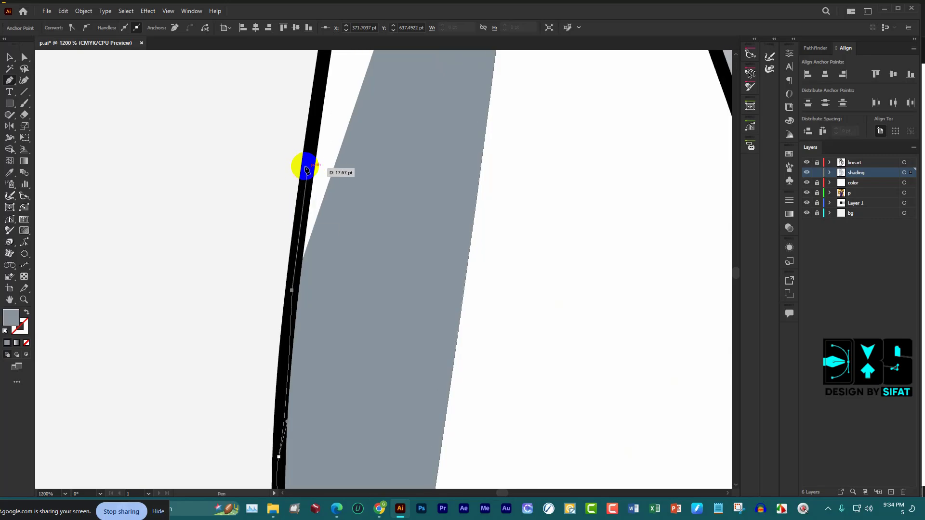
Trace toward the shoulder, close the strip at its first point, and sample the colour with the Eyedropper
click(307, 165)
scroll(307, 166, up, 1)
scroll(306, 165, up, 2)
click(331, 162)
scroll(337, 159, up, 2)
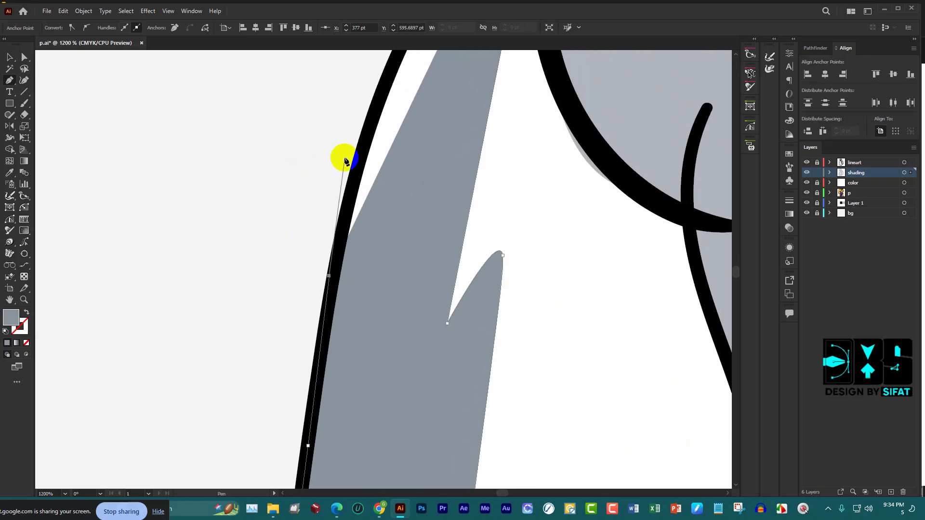
click(366, 156)
scroll(381, 155, up, 2)
click(400, 153)
scroll(419, 155, up, 2)
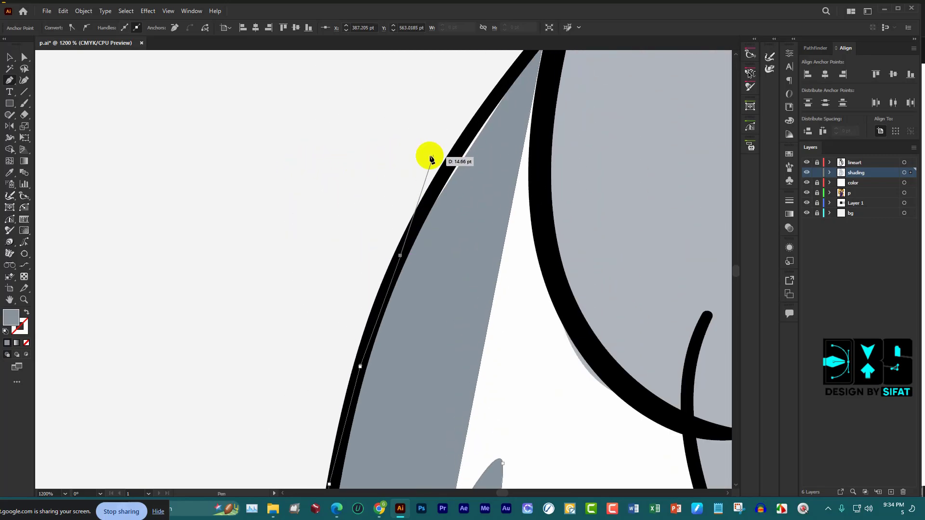
click(452, 157)
scroll(481, 155, up, 1)
click(546, 93)
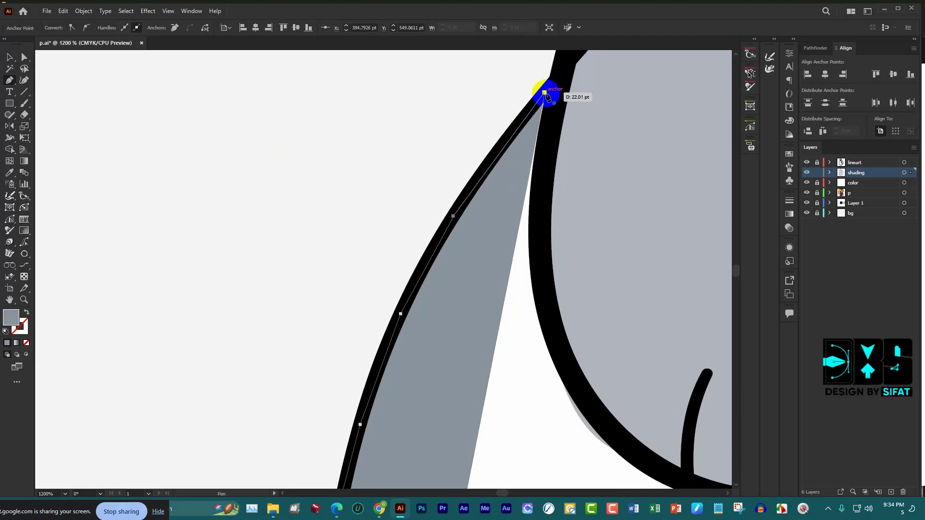
scroll(425, 164, down, 5)
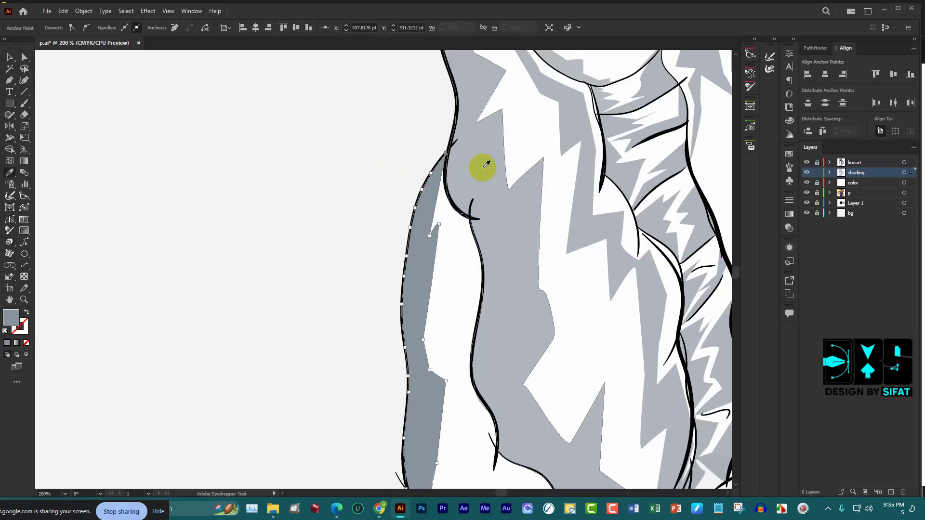
key(i)
scroll(336, 211, down, 5)
Deselect, save p.ai in the legacy format, and add a new layer above the shading layer
click(276, 118)
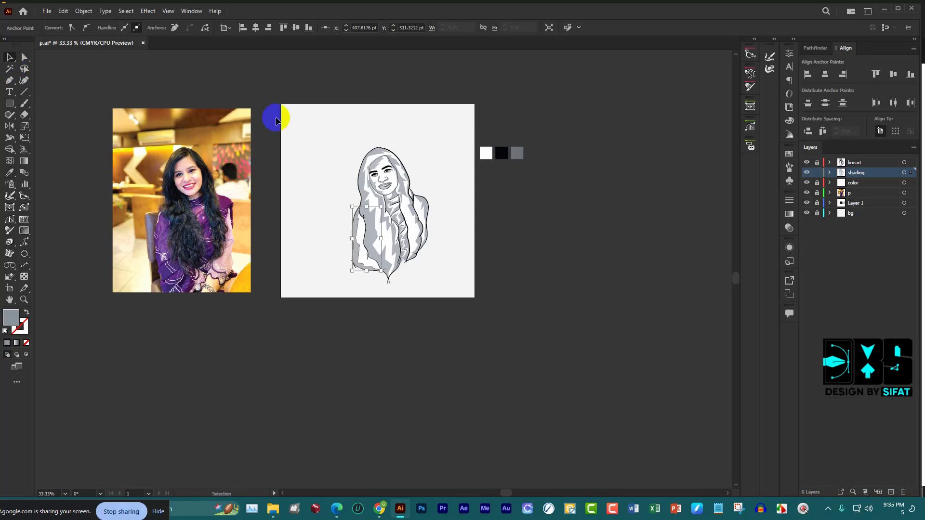
scroll(436, 146, up, 3)
key(ctrl+s)
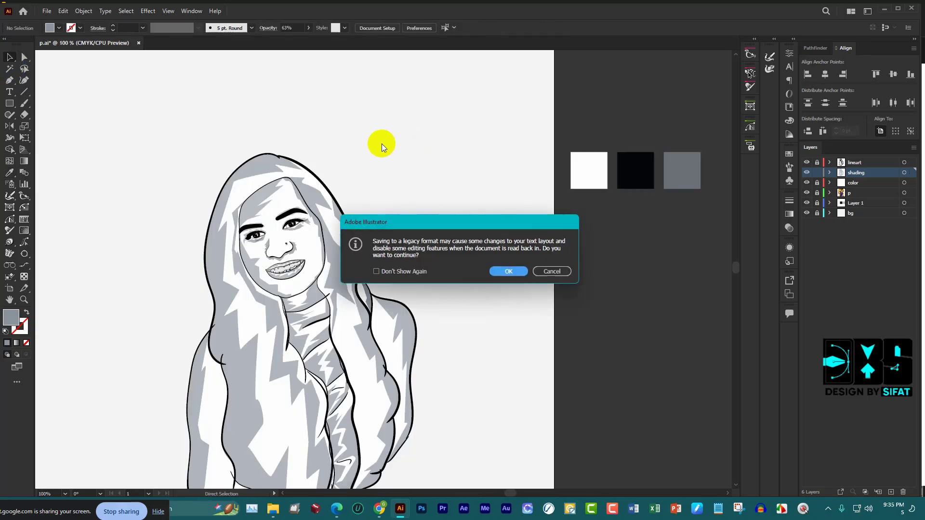
click(512, 269)
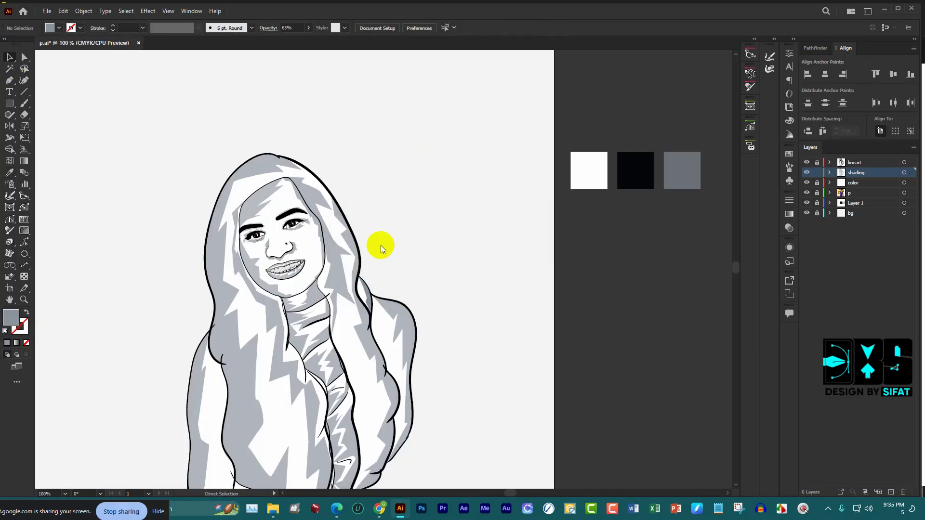
scroll(377, 245, down, 2)
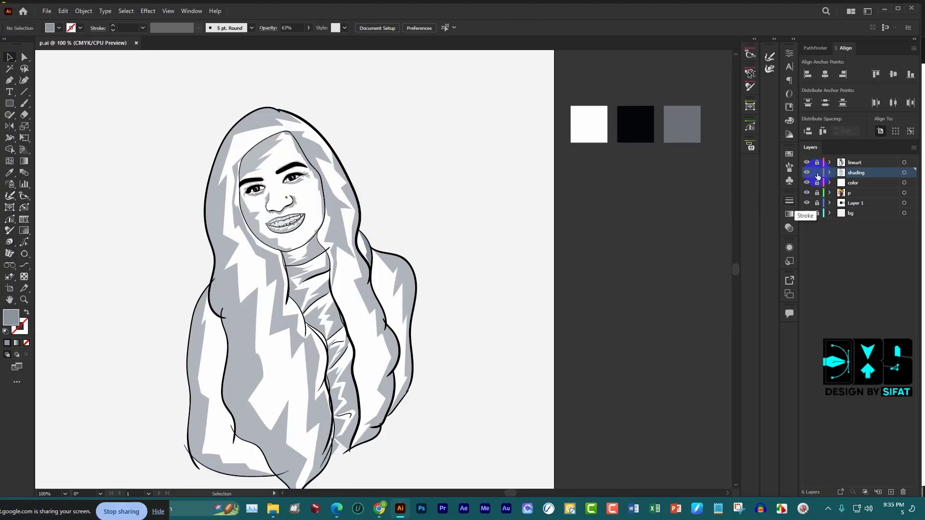
click(891, 492)
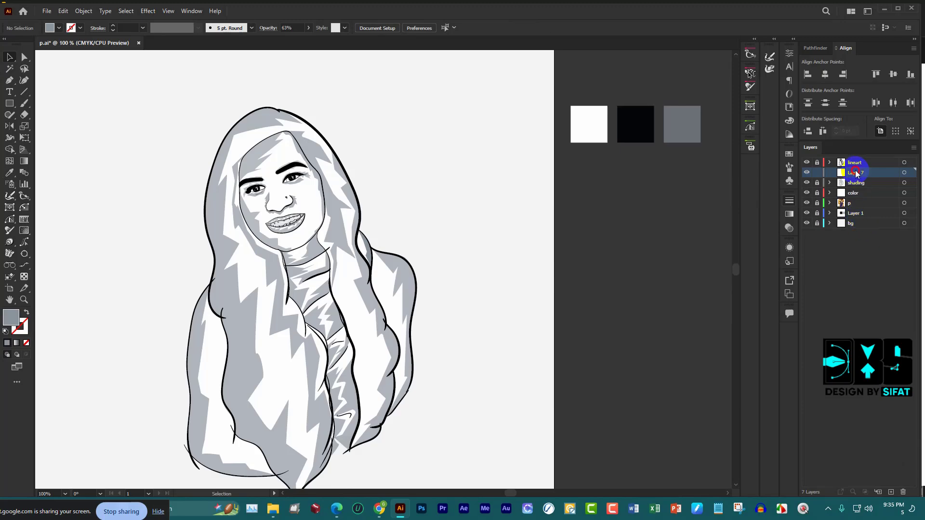
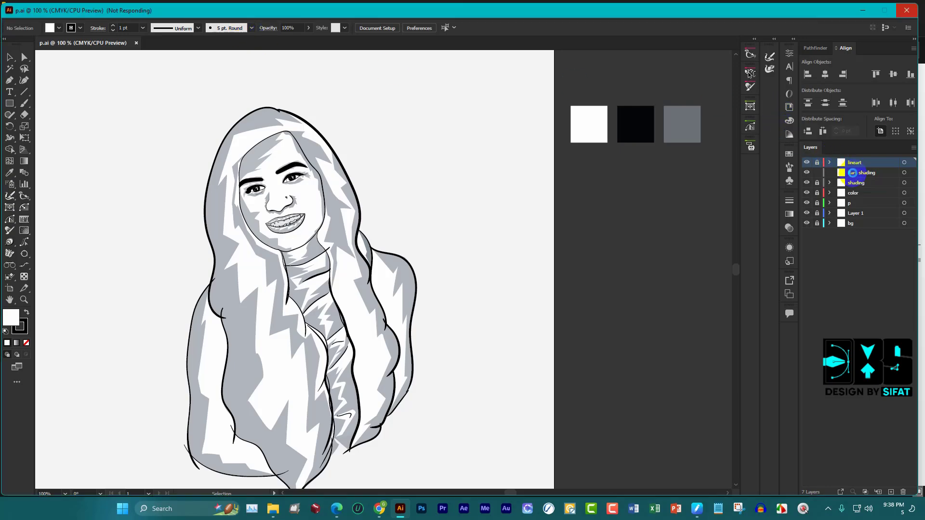
On the dark shading layer, pick a Calligraphic brush and draw a test curve beside the artboard
click(861, 173)
text(dark)
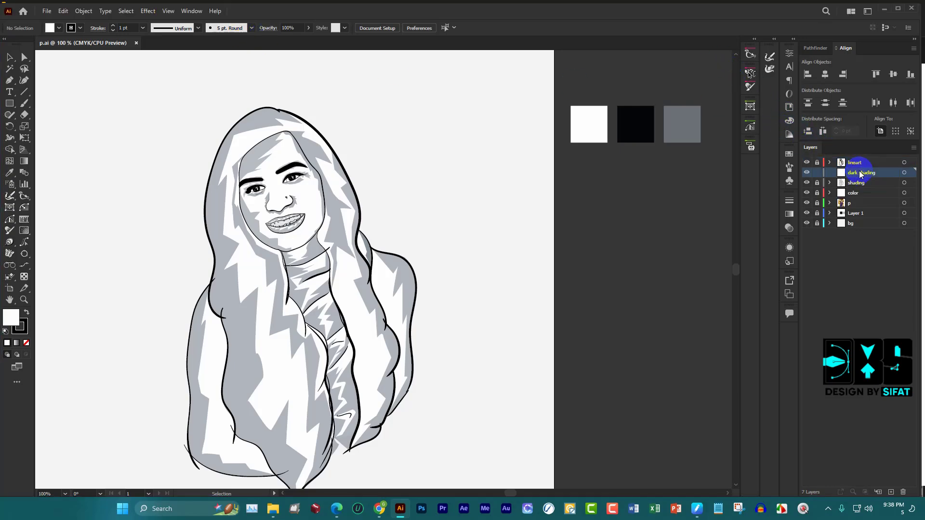
click(251, 28)
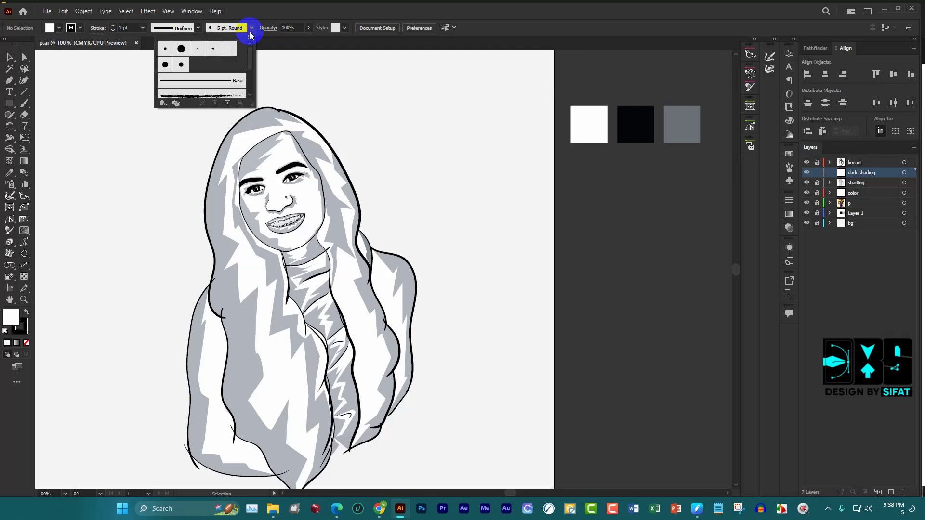
click(177, 62)
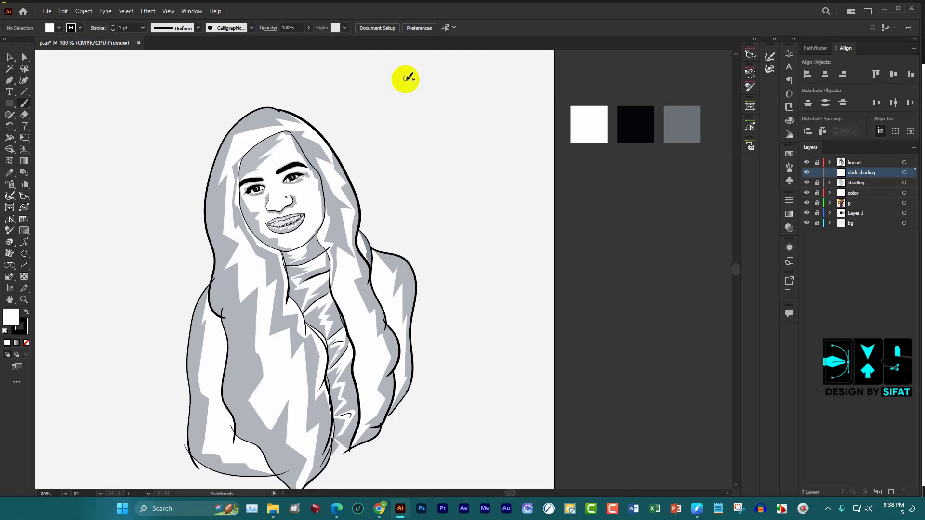
drag(451, 109, 559, 164)
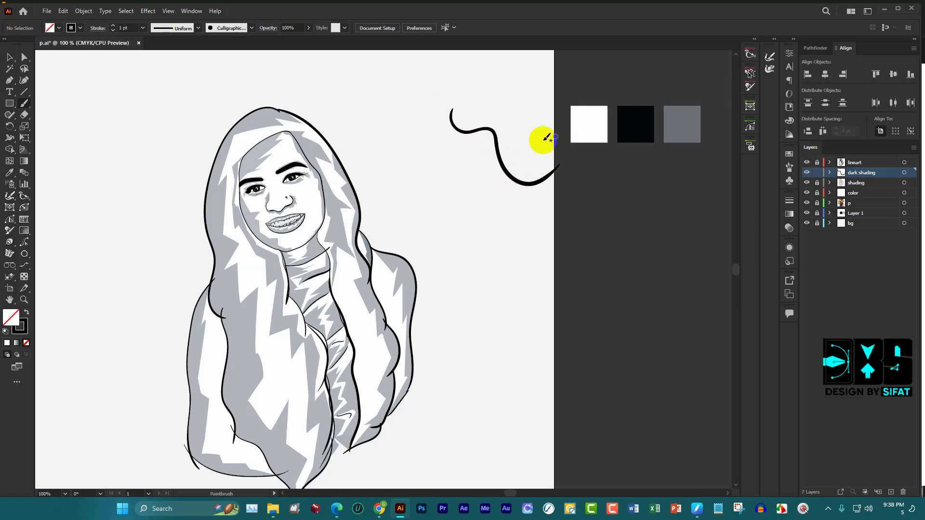
drag(290, 167, 308, 168)
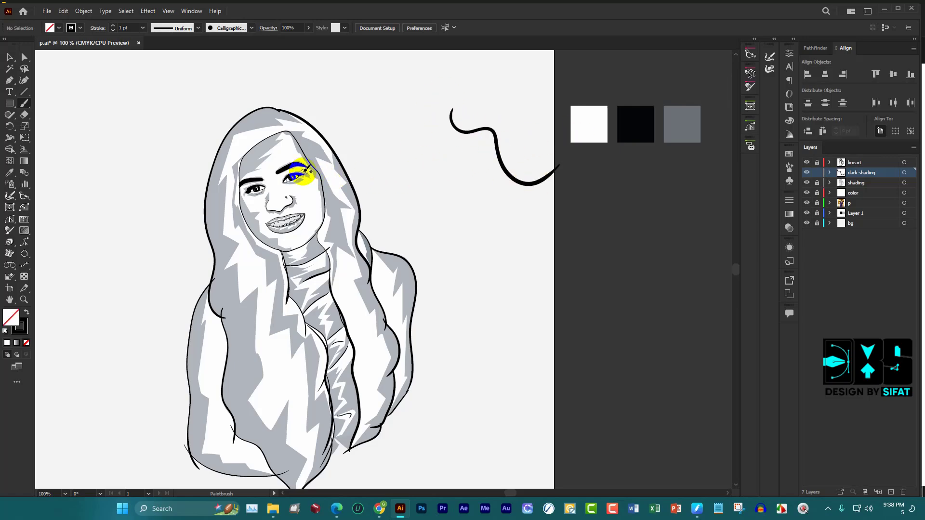
Zoom in on the face and paint dark strokes by the right eye and left cheek
scroll(336, 170, up, 3)
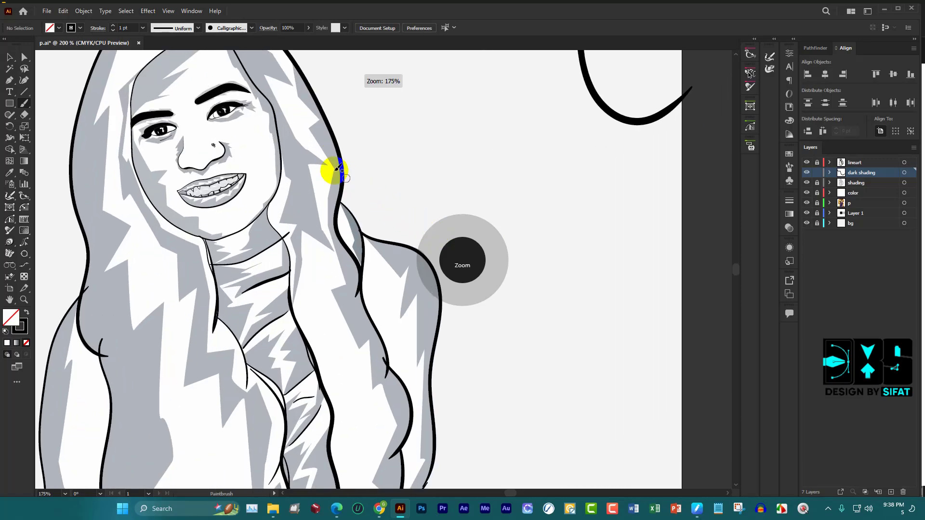
scroll(336, 170, up, 3)
mouse_move(316, 155)
mouse_down()
mouse_move(468, 196)
mouse_move(453, 180)
mouse_up()
scroll(468, 195, down, 2)
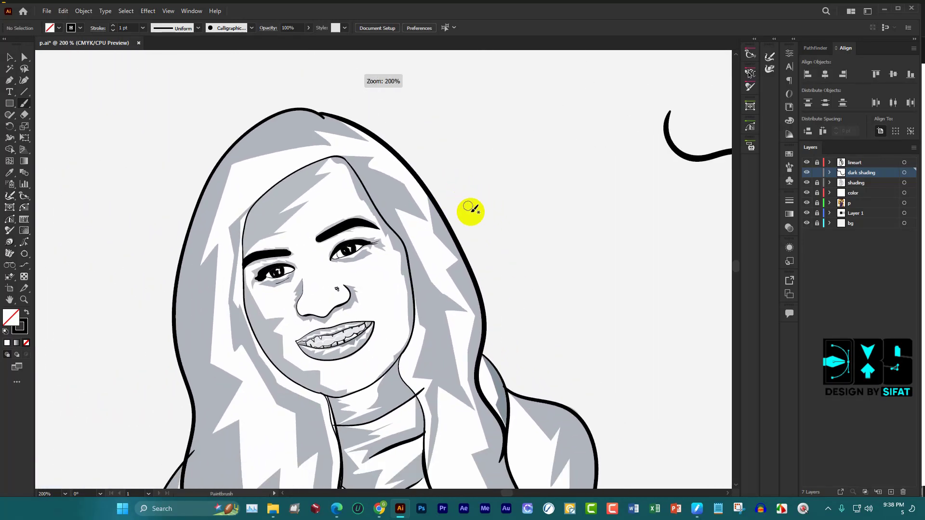
scroll(410, 150, down, 2)
scroll(409, 149, up, 2)
mouse_move(343, 184)
mouse_down()
mouse_move(357, 181)
mouse_move(362, 144)
mouse_up()
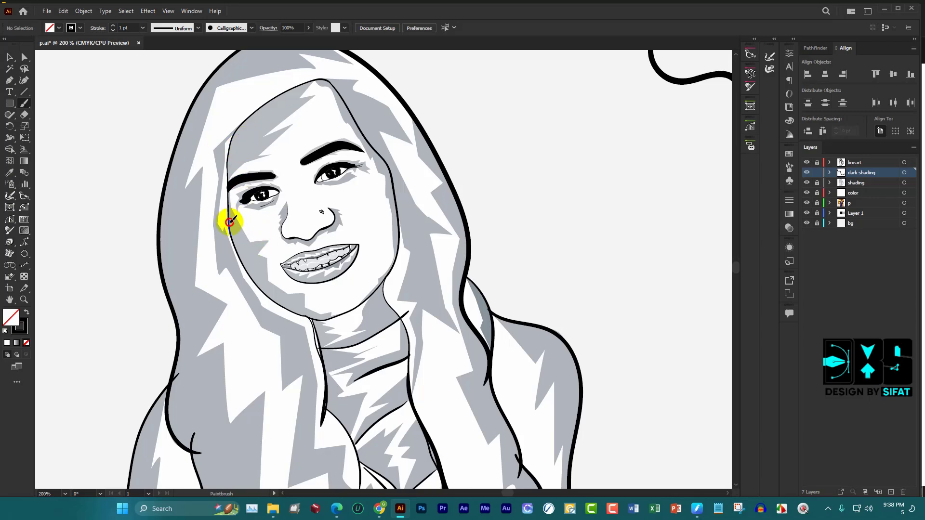
drag(232, 238, 231, 185)
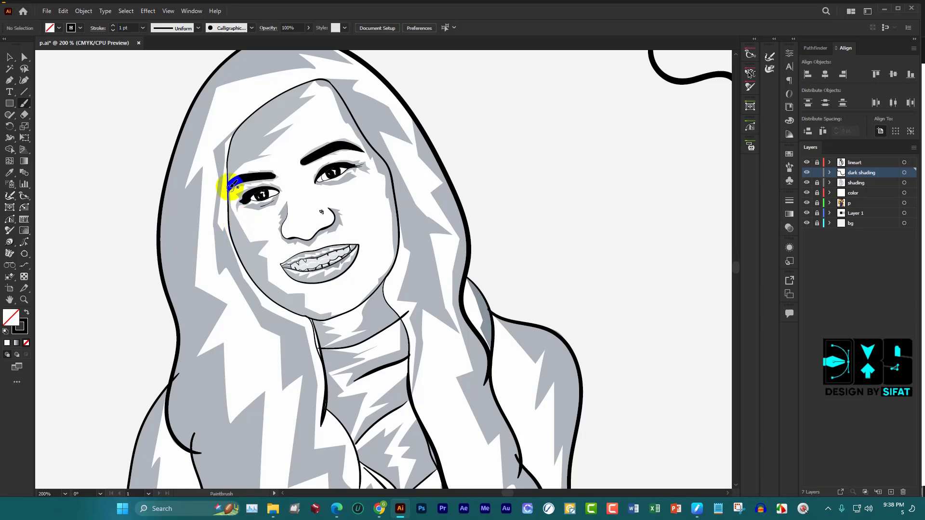
Set brush opacity to 61% and shade along the left cheek and face edge
click(308, 27)
mouse_move(309, 32)
mouse_down()
mouse_move(305, 43)
mouse_move(293, 40)
mouse_up()
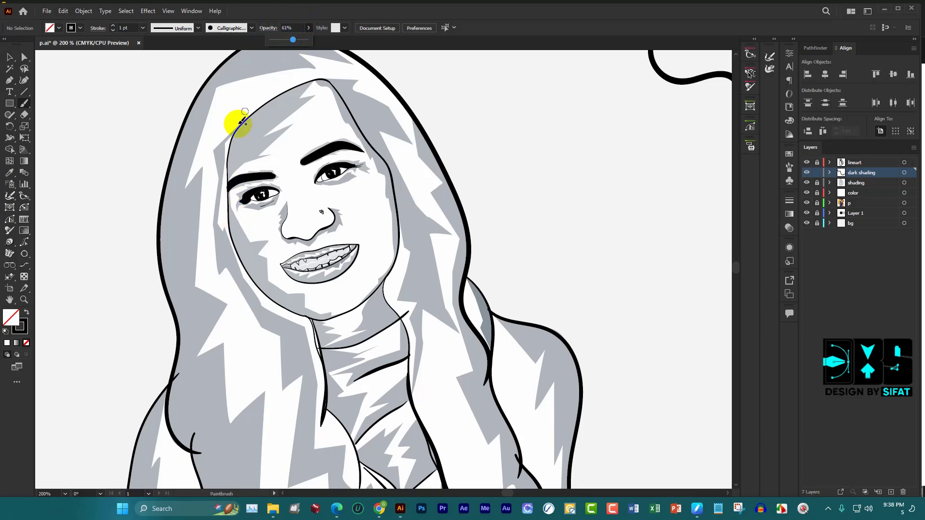
drag(227, 192, 236, 213)
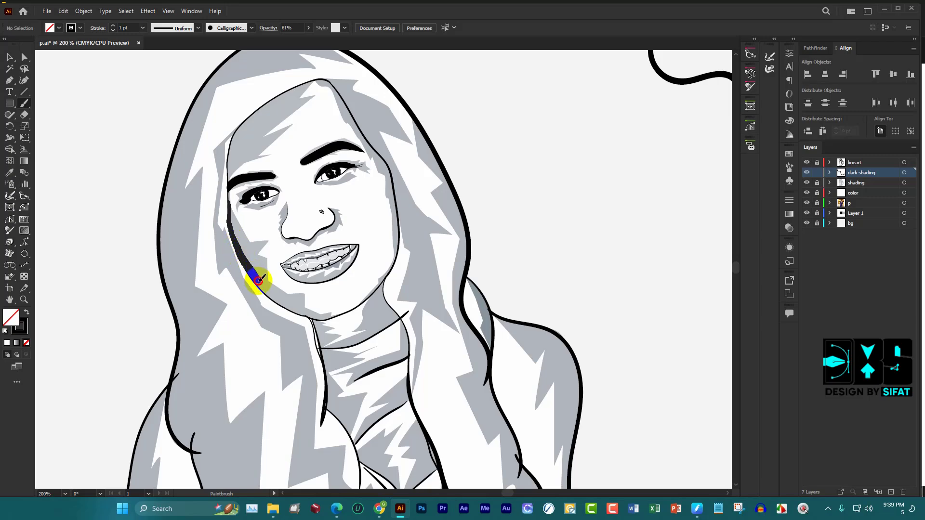
mouse_move(265, 290)
mouse_down()
mouse_move(280, 310)
mouse_move(253, 263)
mouse_up()
drag(228, 222, 230, 205)
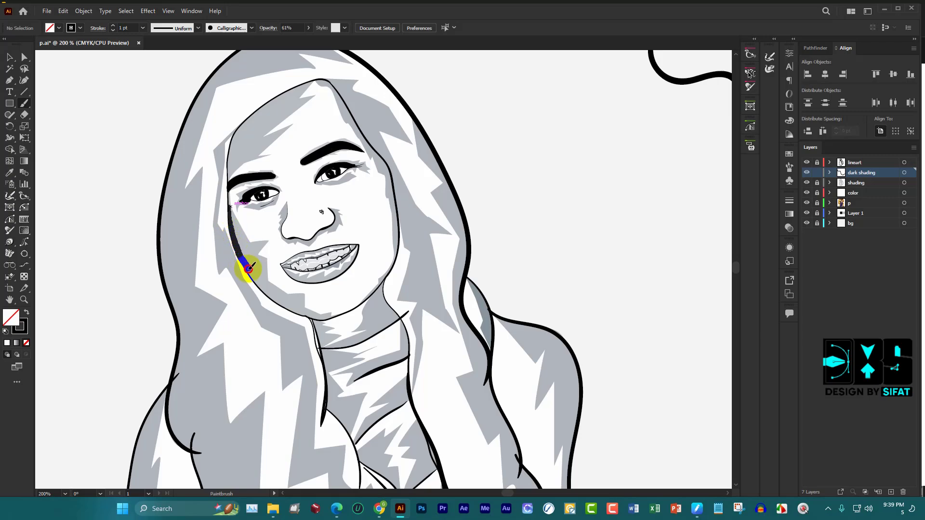
drag(258, 284, 259, 286)
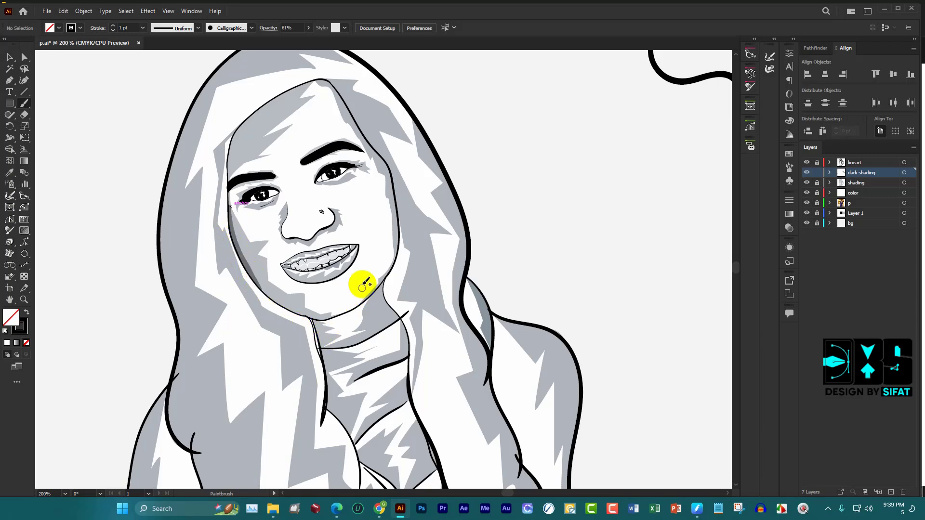
Shade near the chin, beside the nose, the outer eye corner and the left eyebrow
drag(386, 284, 332, 314)
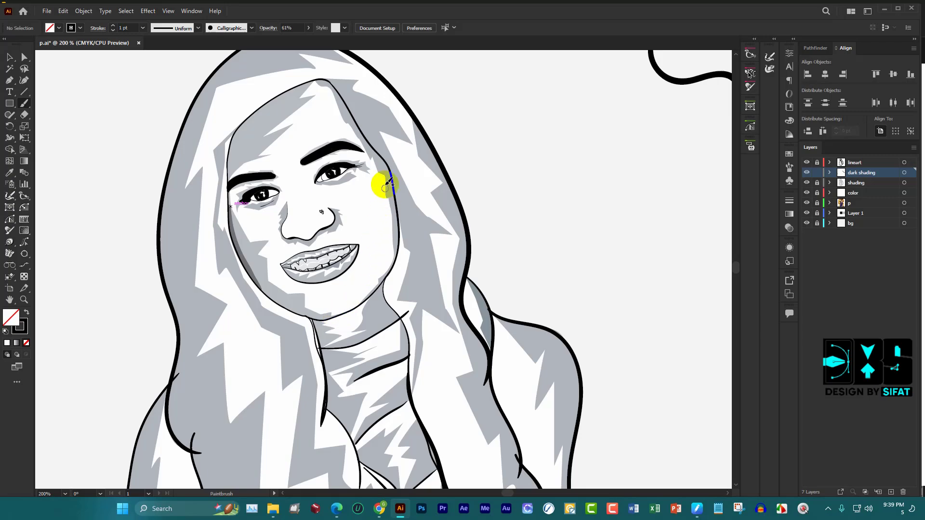
scroll(355, 198, up, 1)
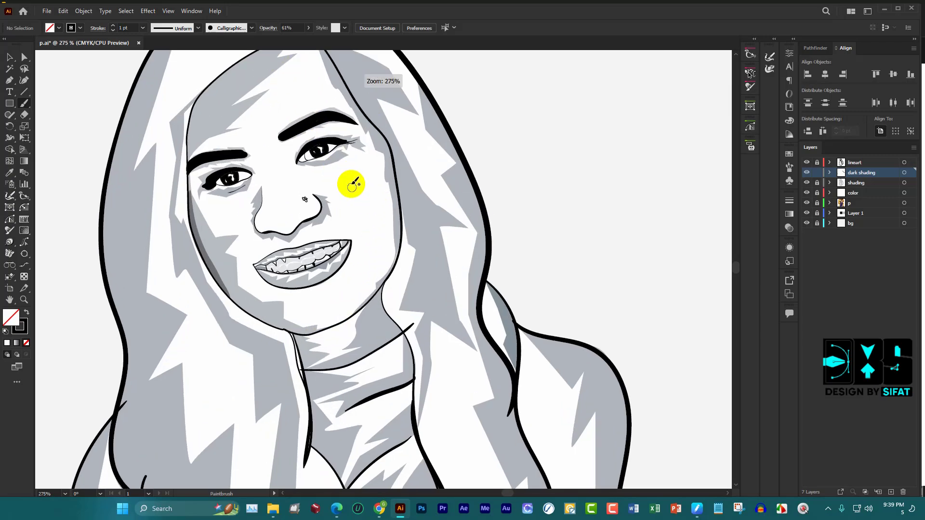
drag(359, 206, 365, 217)
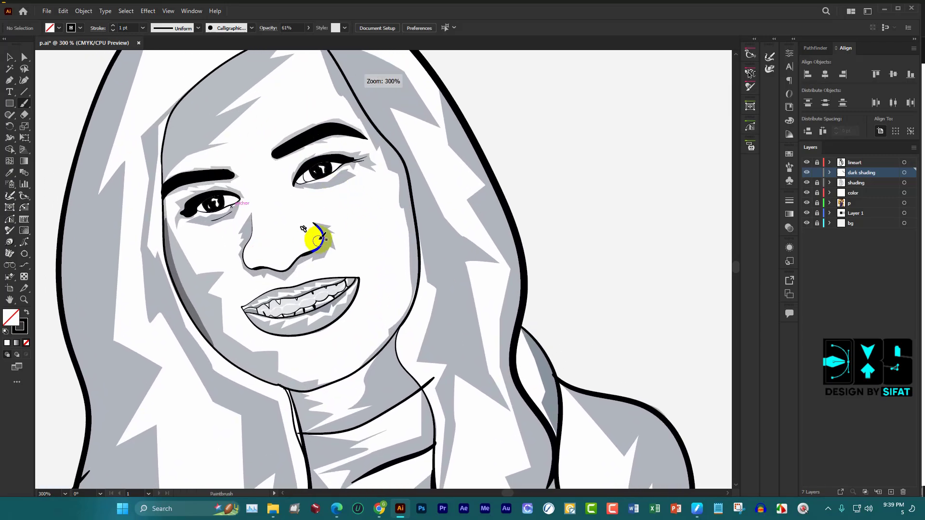
drag(322, 239, 314, 228)
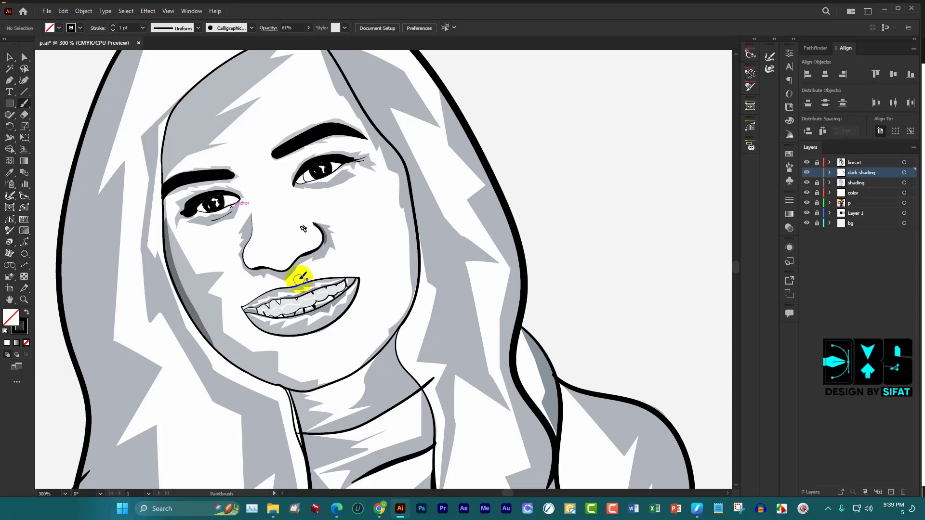
drag(252, 215, 240, 253)
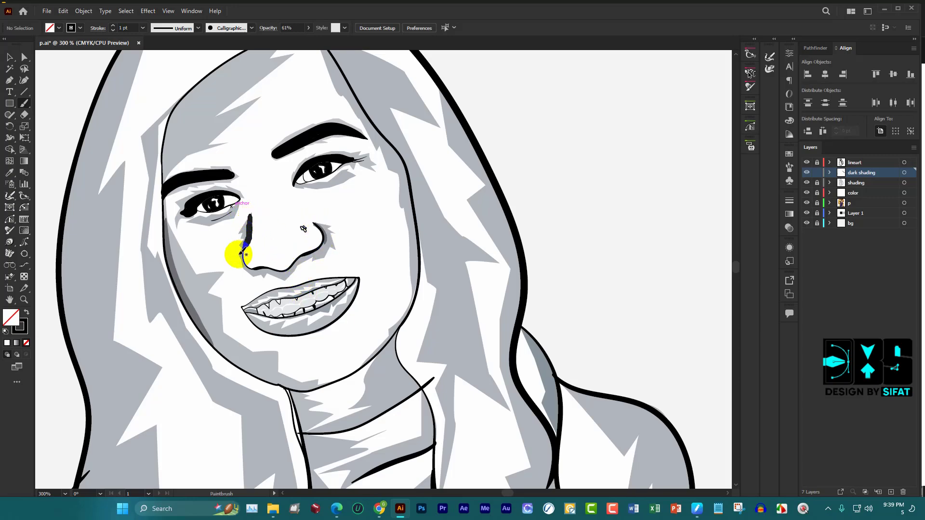
drag(195, 203, 186, 207)
drag(205, 179, 192, 181)
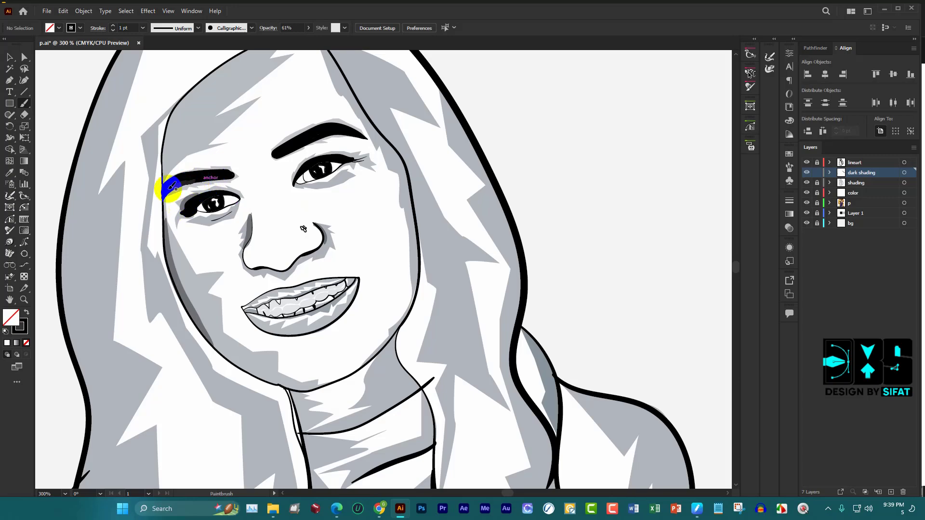
drag(198, 180, 196, 182)
Shade the lower lip, the lip corner, the temple and the lower cheek outline
mouse_move(272, 332)
mouse_down()
mouse_move(283, 328)
mouse_move(255, 314)
mouse_move(278, 333)
mouse_move(309, 324)
mouse_up()
drag(359, 280, 332, 323)
mouse_move(258, 317)
mouse_down()
mouse_move(246, 314)
mouse_move(264, 331)
mouse_move(268, 305)
mouse_move(247, 316)
mouse_move(268, 313)
mouse_move(256, 301)
mouse_move(268, 285)
mouse_move(337, 279)
mouse_up()
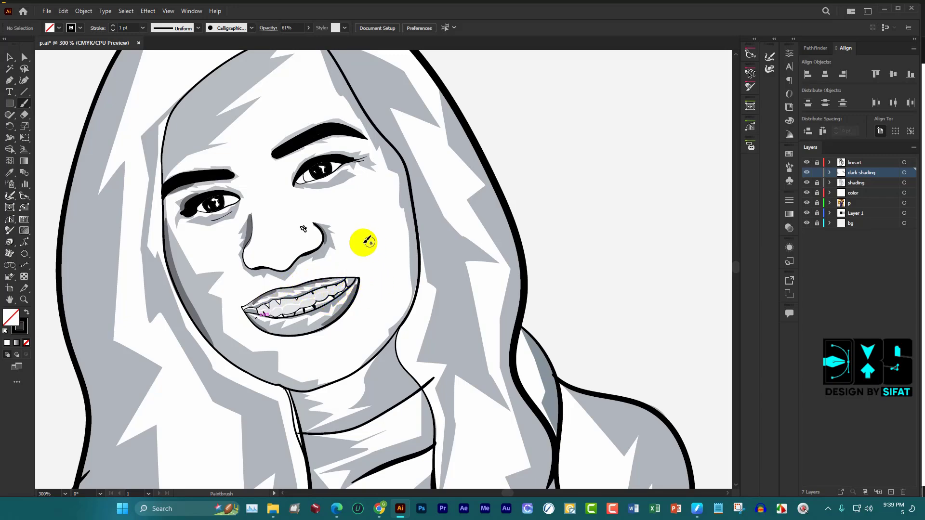
mouse_move(393, 144)
mouse_down()
mouse_move(384, 136)
mouse_move(405, 168)
mouse_up()
drag(411, 193, 408, 202)
scroll(400, 206, down, 1)
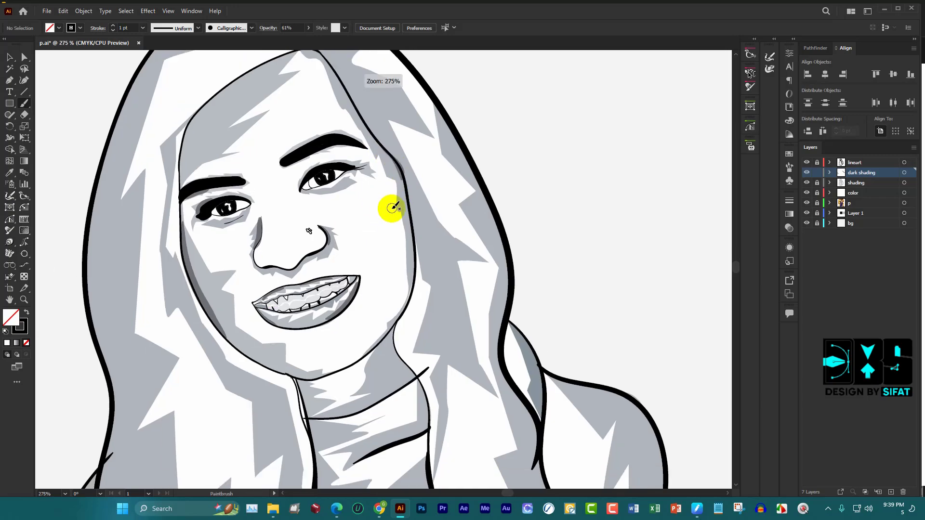
scroll(386, 222, down, 1)
mouse_move(419, 295)
mouse_down()
mouse_move(424, 225)
mouse_move(415, 212)
mouse_up()
scroll(422, 219, down, 1)
scroll(413, 208, down, 1)
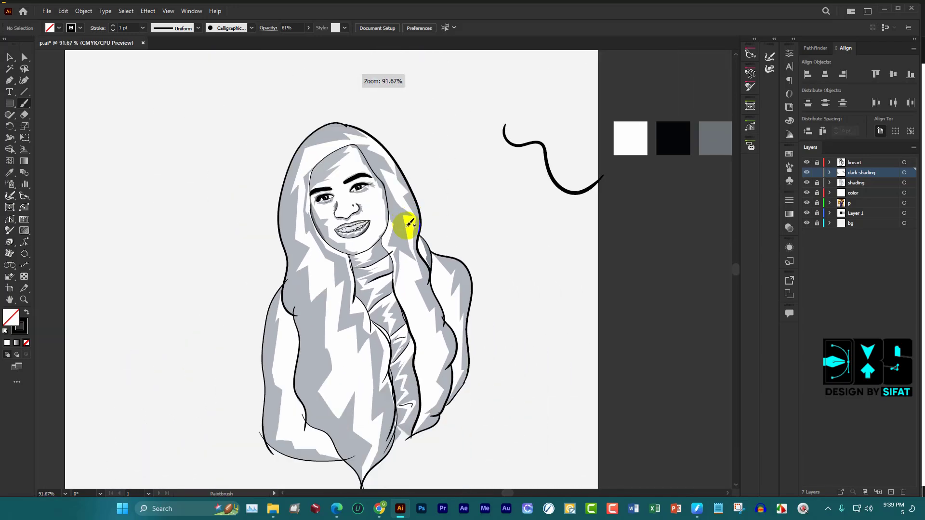
Trace the upper hair outline and paint a translucent strand from the hood top down the right hair
drag(405, 169, 412, 184)
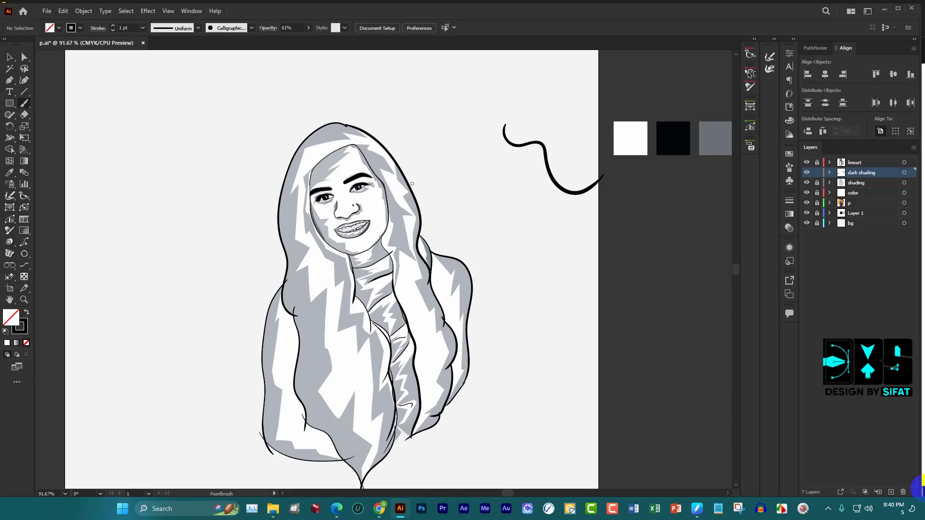
mouse_move(330, 155)
mouse_down()
mouse_move(341, 144)
mouse_move(364, 149)
mouse_up()
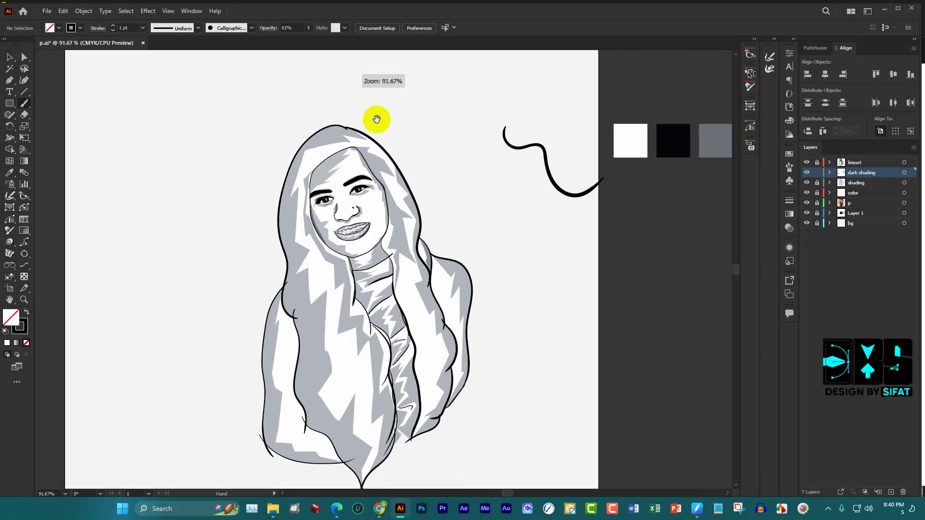
drag(376, 118, 371, 129)
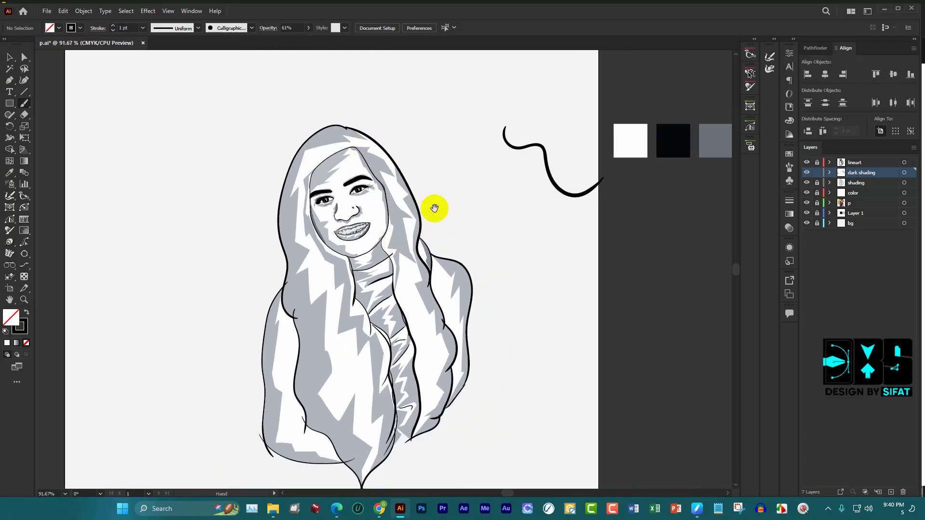
mouse_move(437, 205)
mouse_down()
mouse_move(438, 161)
mouse_move(421, 185)
mouse_move(423, 167)
mouse_up()
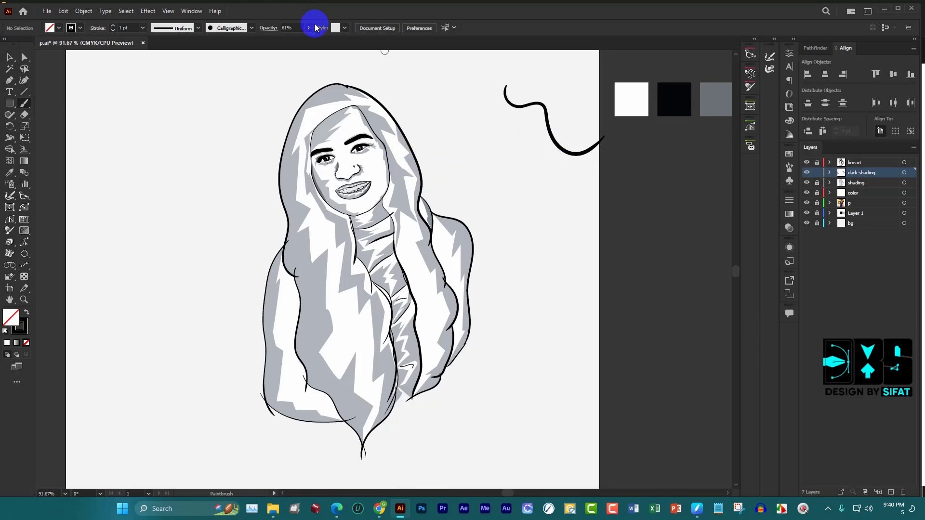
mouse_move(347, 86)
mouse_down()
mouse_move(365, 93)
mouse_move(353, 90)
mouse_up()
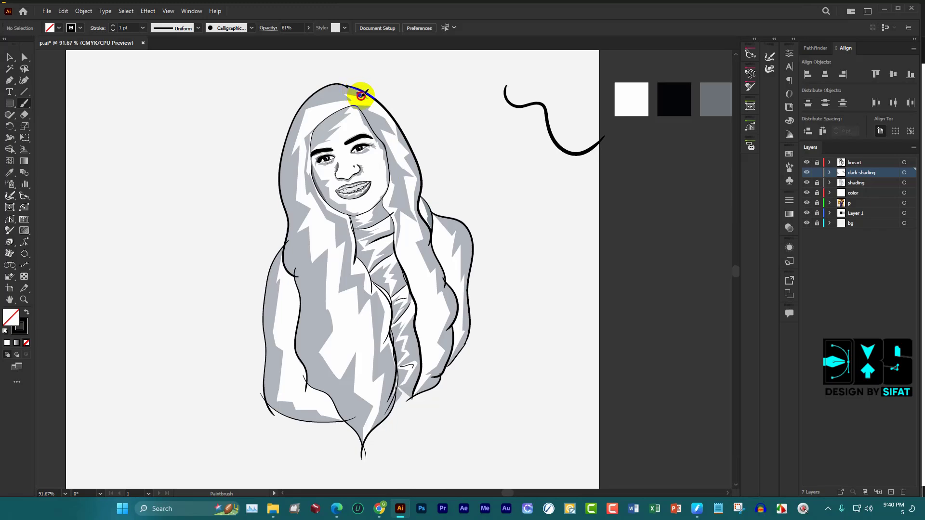
mouse_move(369, 98)
mouse_down()
mouse_move(396, 140)
mouse_move(433, 264)
mouse_up()
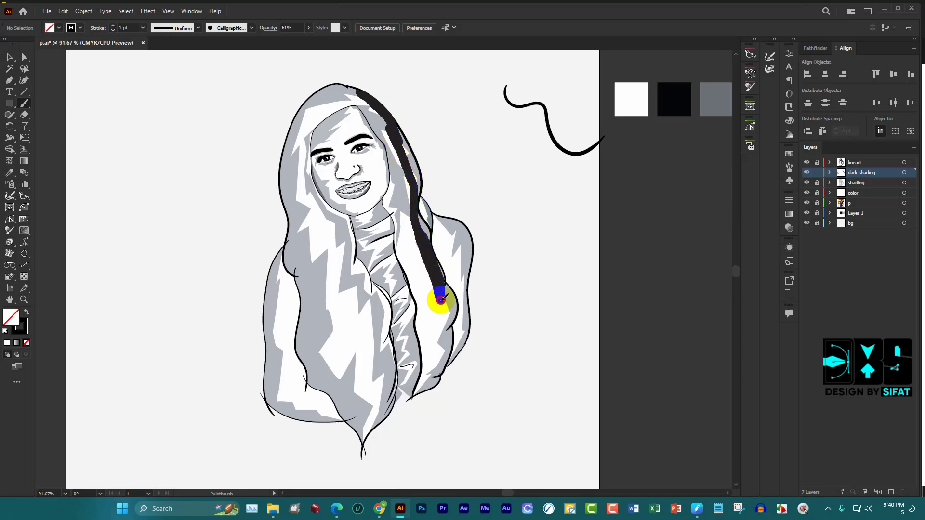
drag(432, 265, 413, 402)
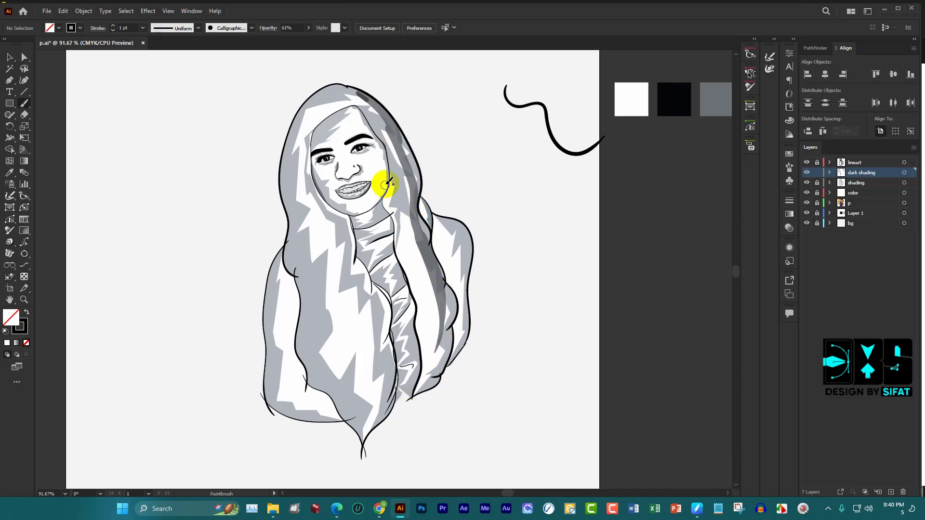
Paint more grey strands from the head top down both sides of the long hair
mouse_move(368, 107)
mouse_down()
mouse_move(385, 131)
mouse_move(431, 306)
mouse_move(413, 402)
mouse_up()
drag(390, 190, 423, 356)
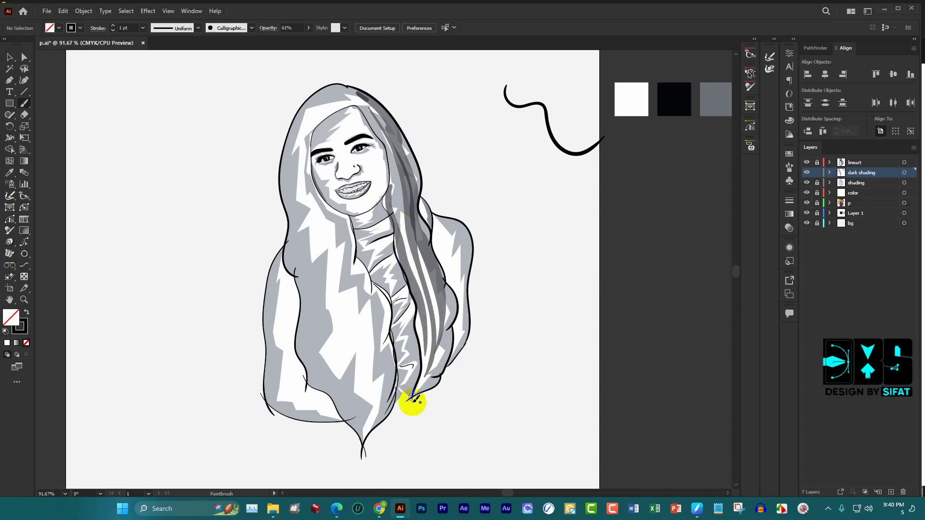
drag(394, 149, 392, 144)
mouse_move(366, 96)
mouse_down()
mouse_move(309, 120)
mouse_move(300, 155)
mouse_move(303, 189)
mouse_move(340, 259)
mouse_move(337, 309)
mouse_move(361, 324)
mouse_move(371, 396)
mouse_up()
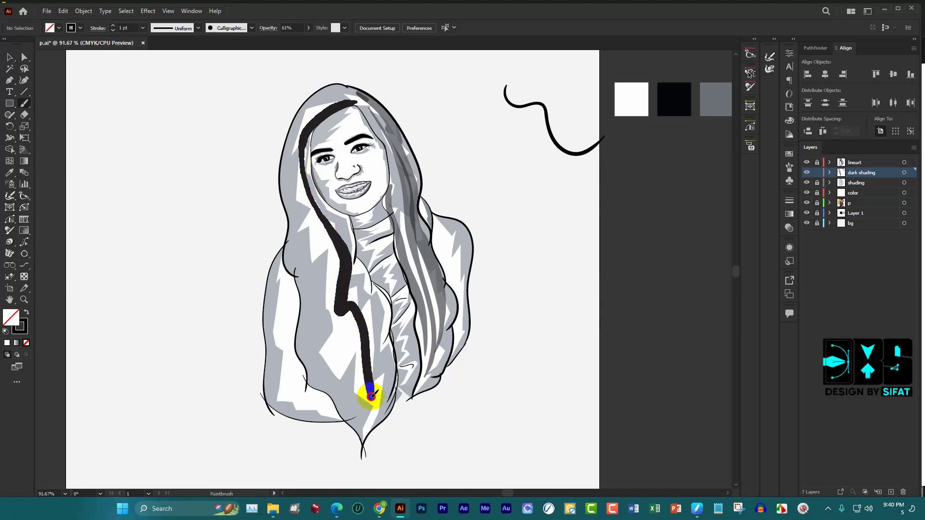
mouse_move(354, 103)
mouse_down()
mouse_move(299, 99)
mouse_move(314, 107)
mouse_move(339, 87)
mouse_move(309, 93)
mouse_move(296, 113)
mouse_move(282, 134)
mouse_move(283, 172)
mouse_up()
mouse_move(280, 177)
mouse_down()
mouse_move(310, 355)
mouse_move(362, 426)
mouse_up()
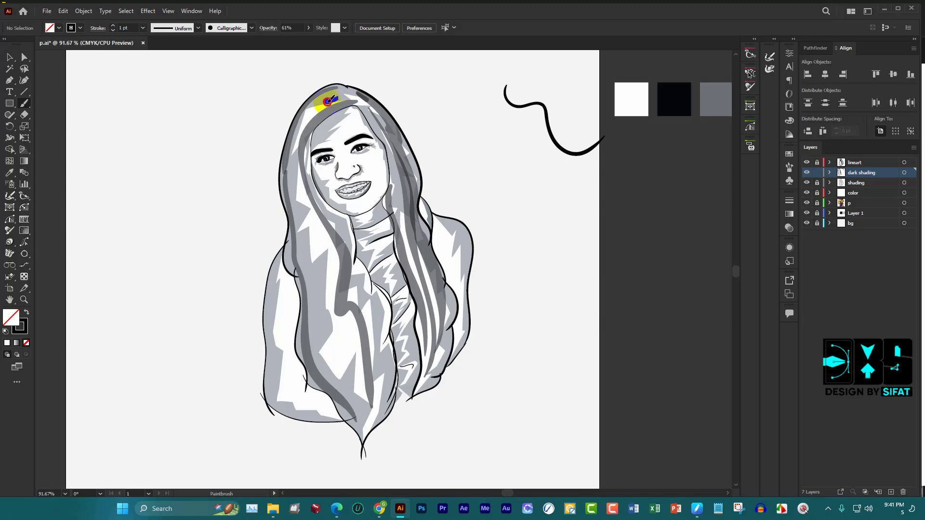
drag(294, 170, 355, 424)
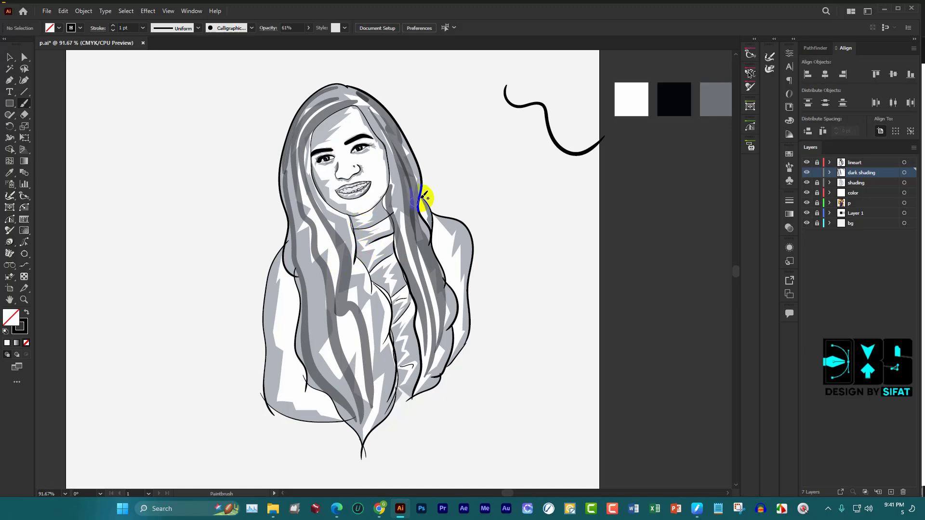
Shade both shoulder contours with grey strokes and finish the last hair strand
drag(437, 216, 454, 221)
drag(468, 249, 472, 250)
drag(453, 220, 451, 217)
drag(471, 257, 470, 263)
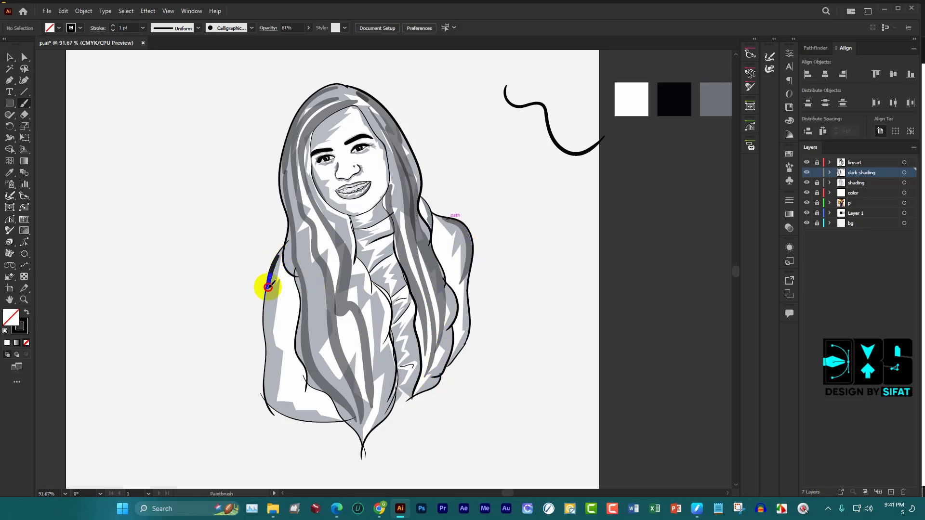
drag(265, 306, 265, 315)
drag(337, 104, 338, 102)
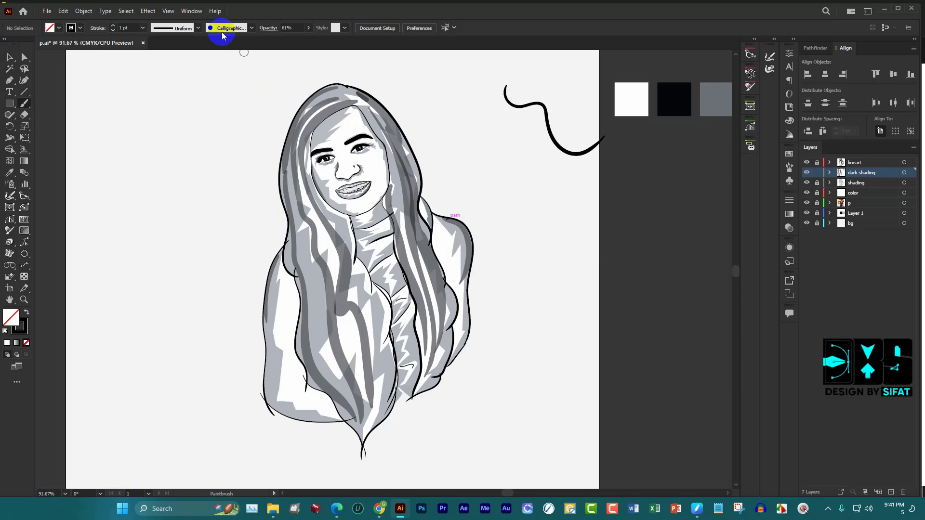
Raise opacity to 100% and paint black strands down the right hair and beside the face
click(306, 27)
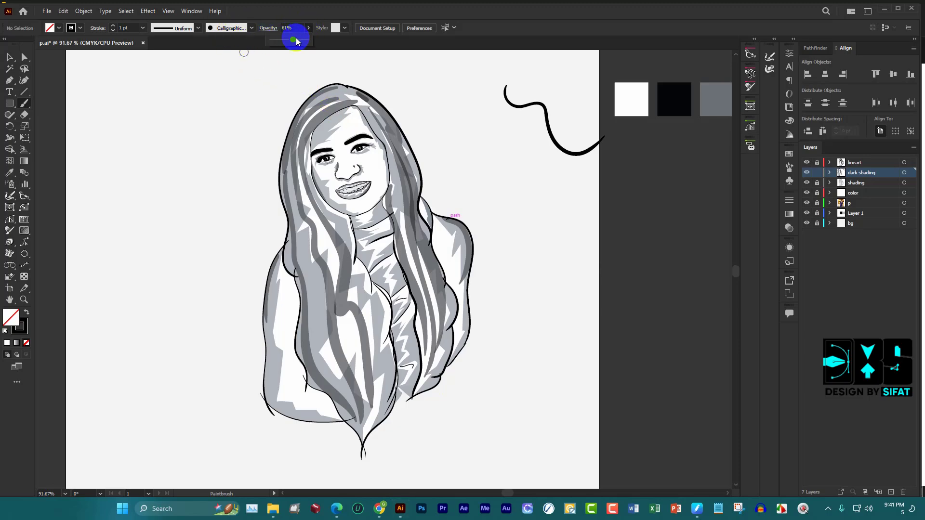
drag(411, 49, 484, 42)
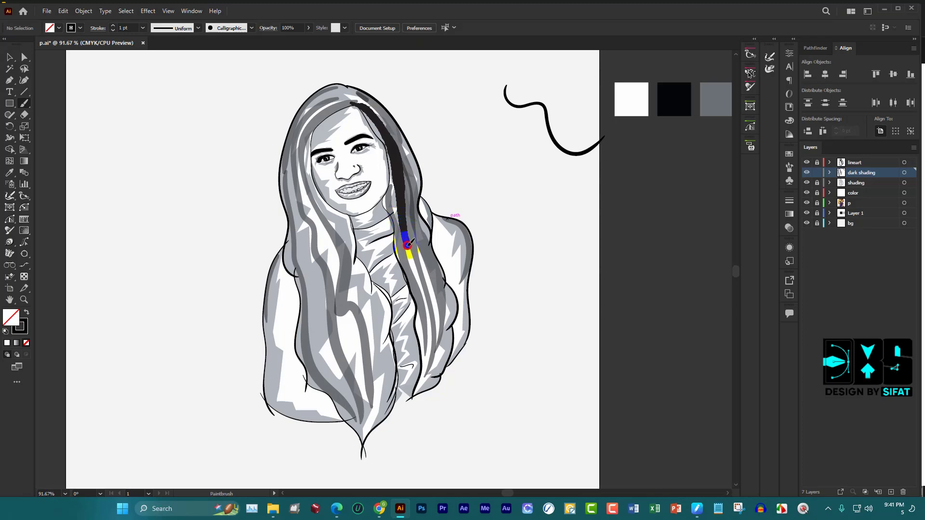
drag(431, 309, 419, 389)
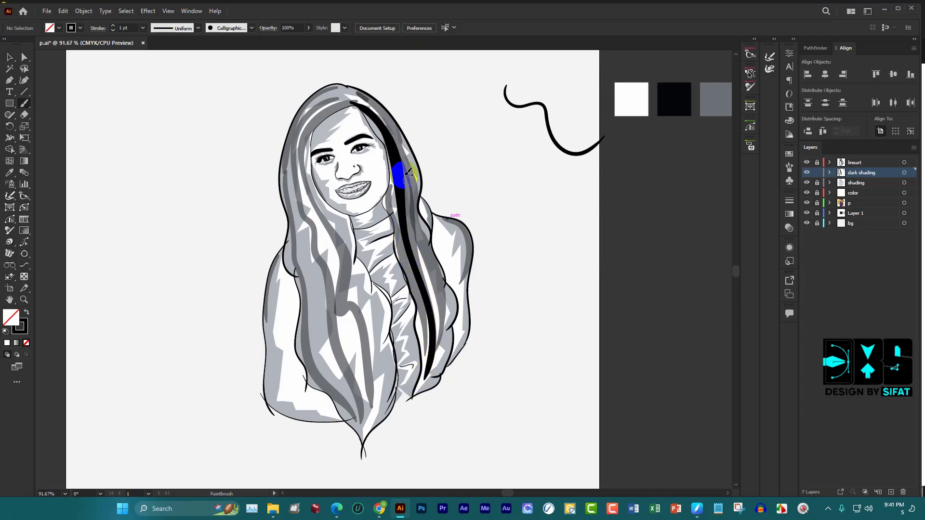
drag(343, 87, 355, 85)
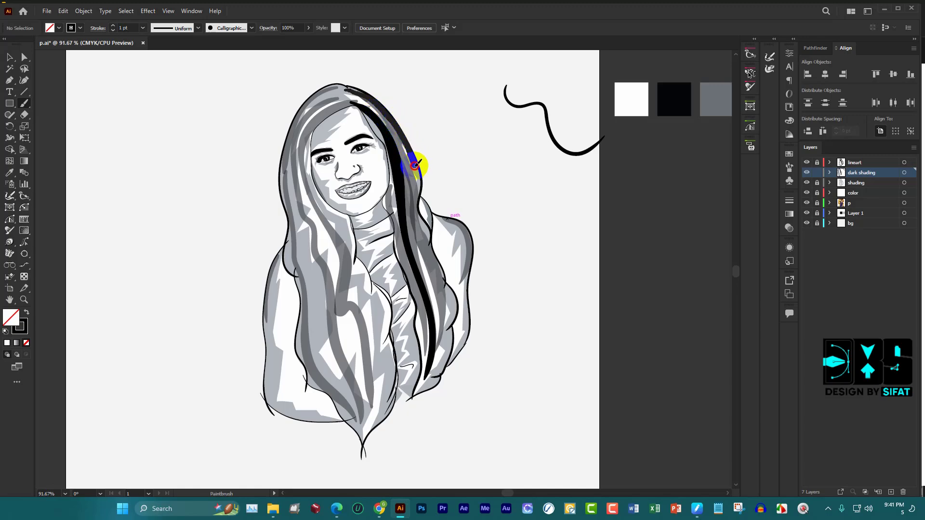
drag(424, 225, 440, 271)
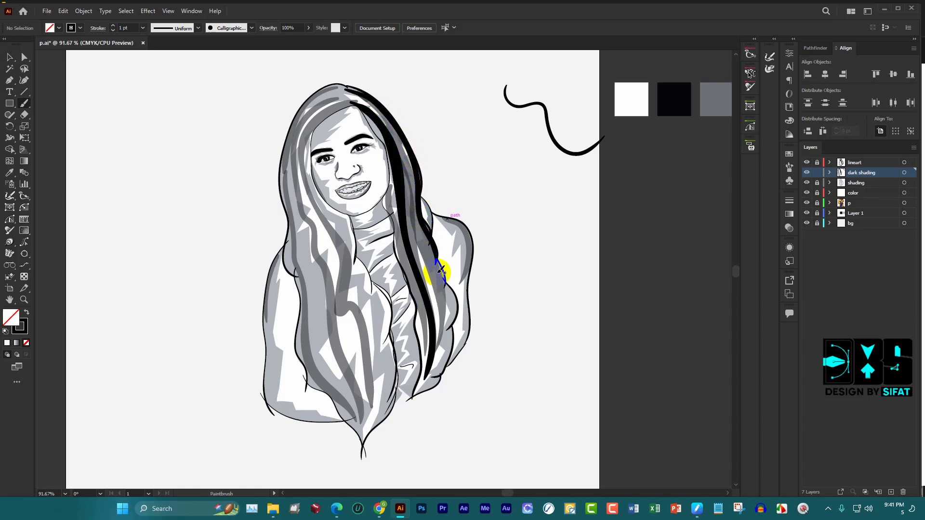
mouse_move(457, 314)
mouse_down()
mouse_move(442, 371)
mouse_move(428, 381)
mouse_up()
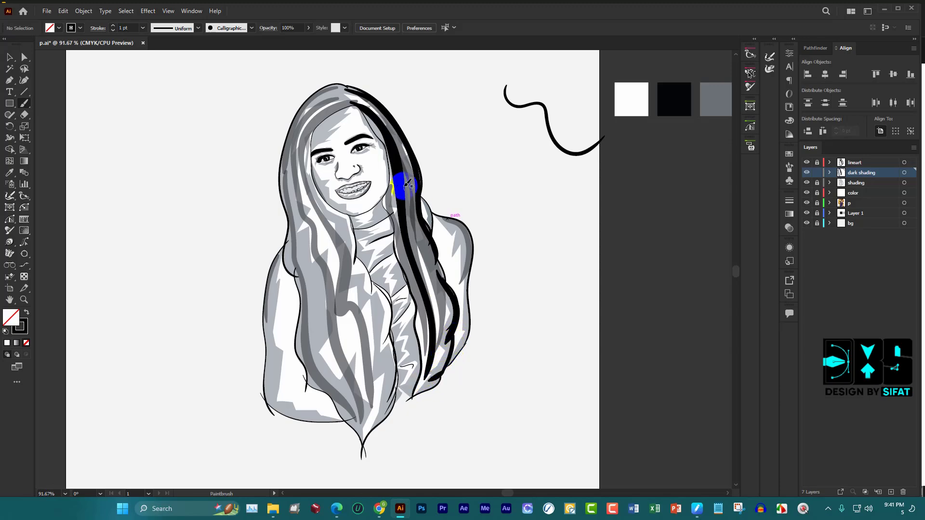
drag(403, 186, 393, 165)
mouse_move(396, 218)
mouse_down()
mouse_move(421, 283)
mouse_move(425, 359)
mouse_move(376, 105)
mouse_move(353, 92)
mouse_move(403, 149)
mouse_move(415, 221)
mouse_up()
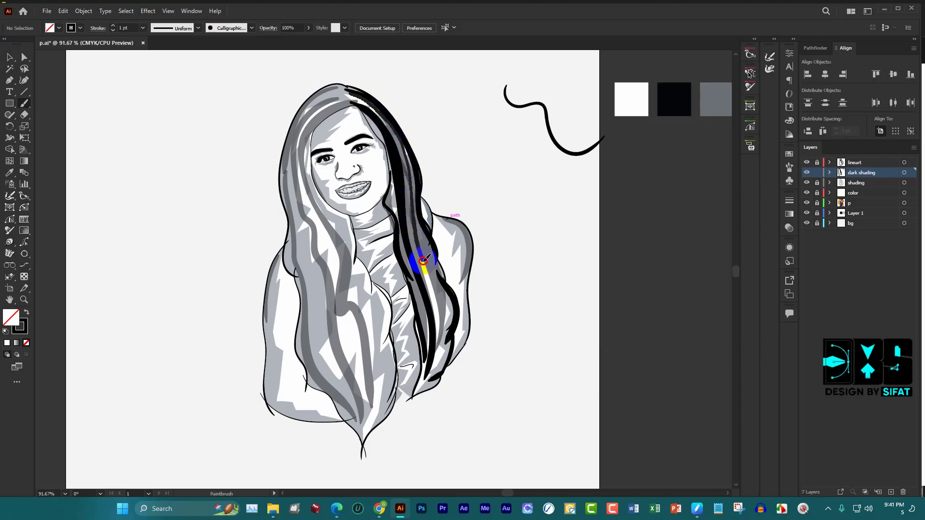
Paint more black strands from the head top down the dark right hair beside the face
drag(438, 295, 446, 328)
drag(347, 91, 358, 99)
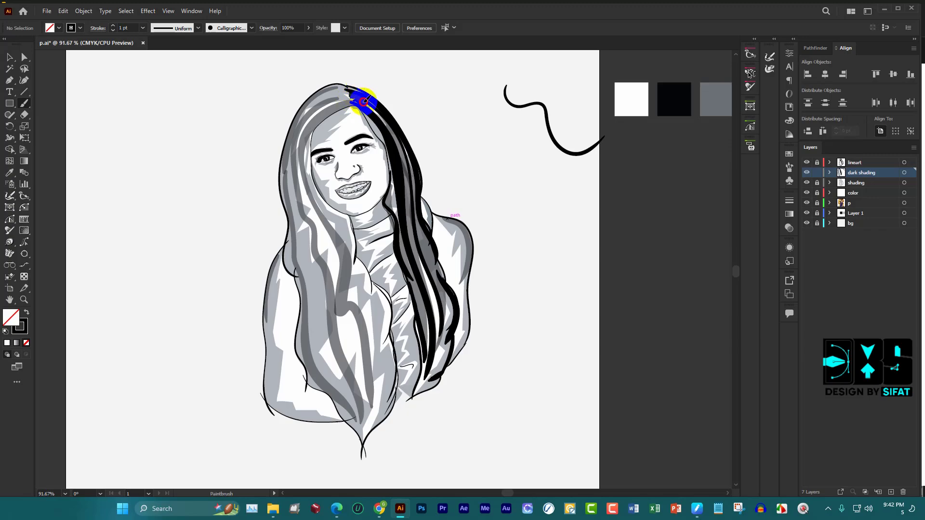
mouse_move(383, 119)
mouse_down()
mouse_move(405, 142)
mouse_move(421, 218)
mouse_move(453, 282)
mouse_move(442, 320)
mouse_up()
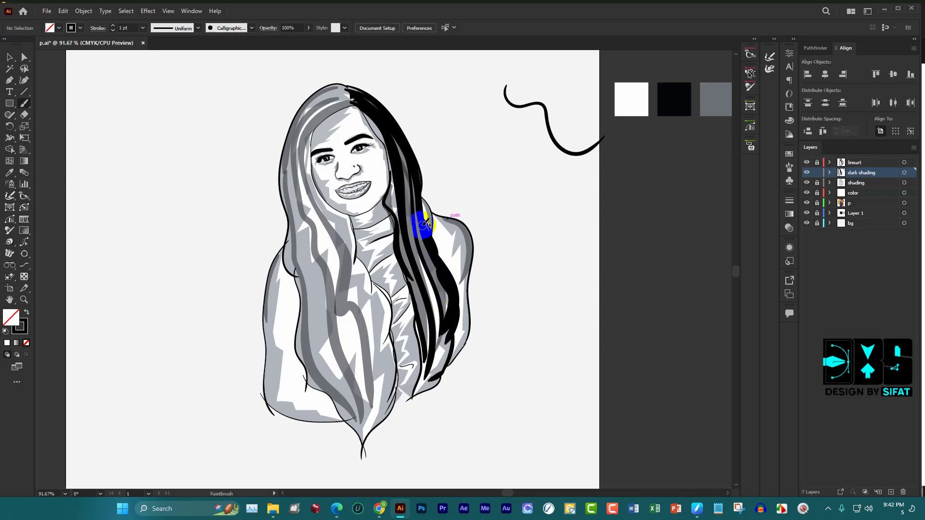
mouse_move(421, 221)
mouse_down()
mouse_move(439, 274)
mouse_move(440, 366)
mouse_up()
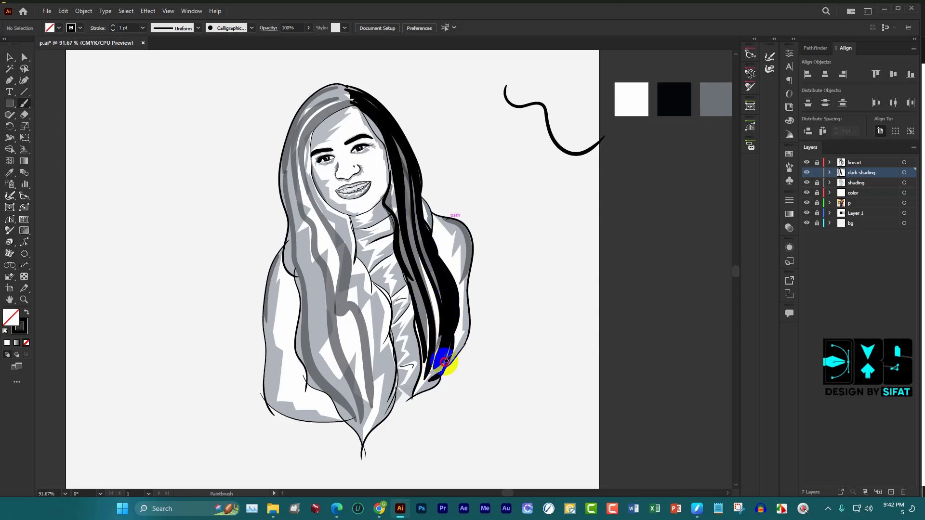
drag(440, 311, 420, 337)
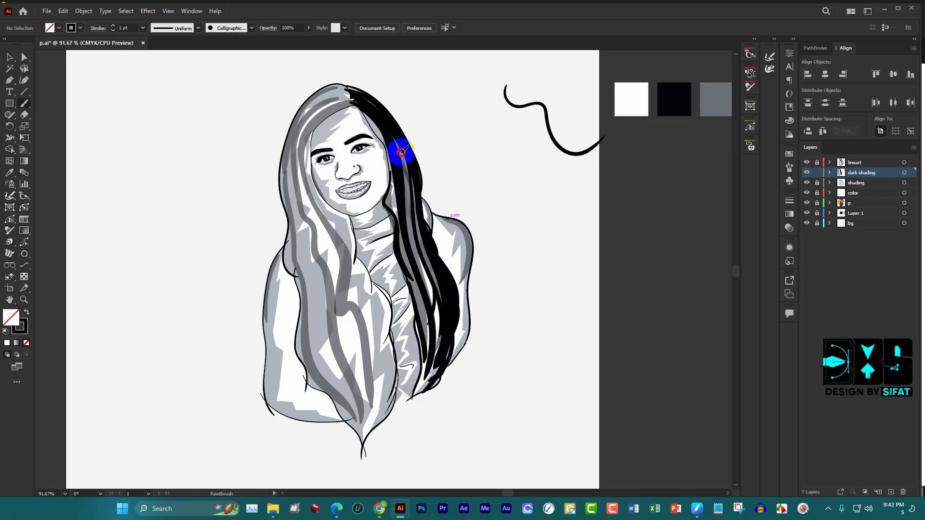
mouse_move(399, 140)
mouse_down()
mouse_move(438, 330)
mouse_move(439, 380)
mouse_up()
drag(409, 176, 404, 224)
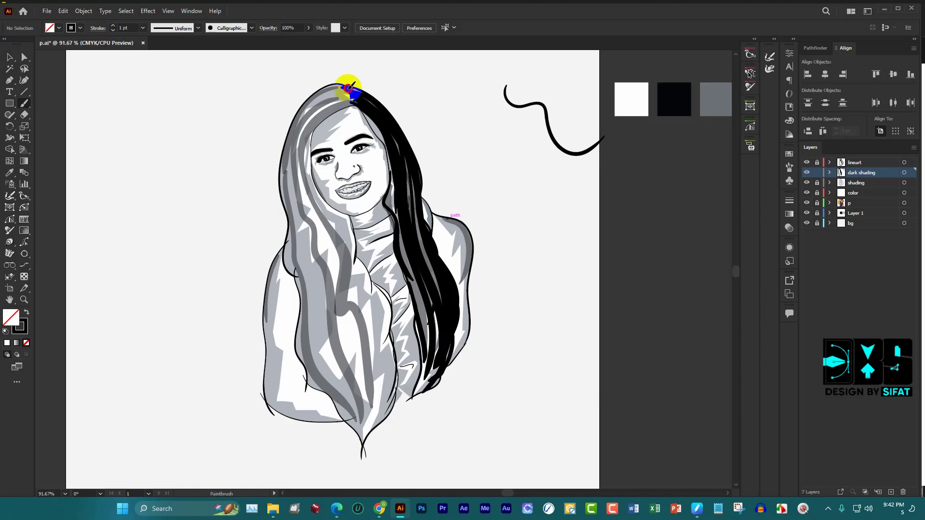
Paint black over the crown's left edge and down the left hair toward the chest
drag(324, 92, 281, 140)
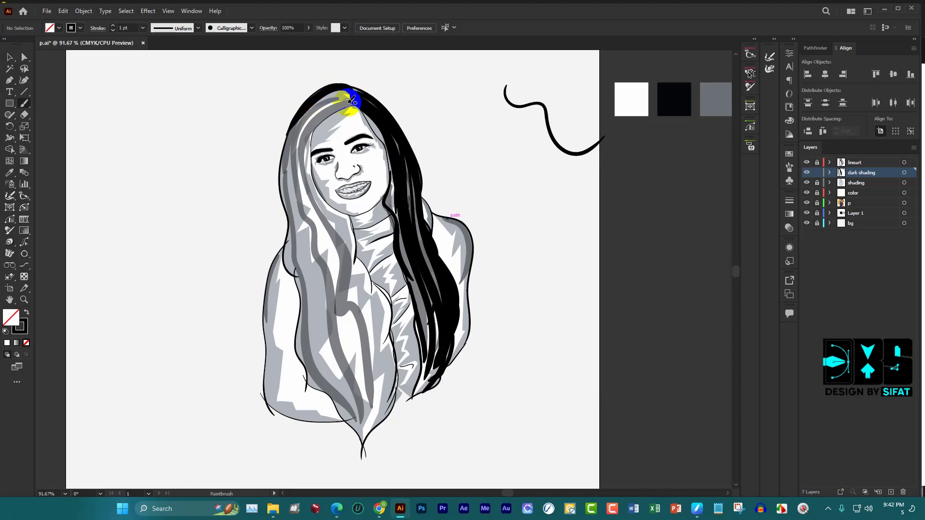
drag(310, 129, 300, 187)
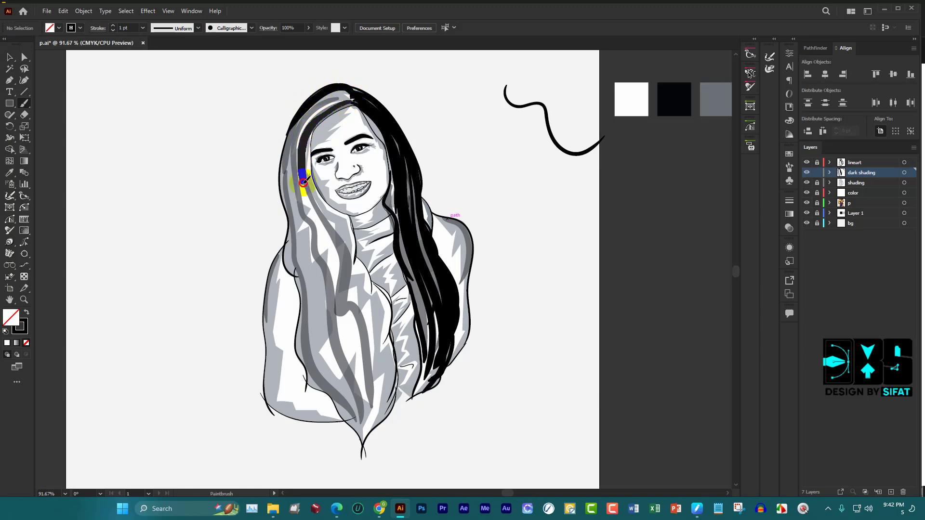
drag(311, 140, 309, 174)
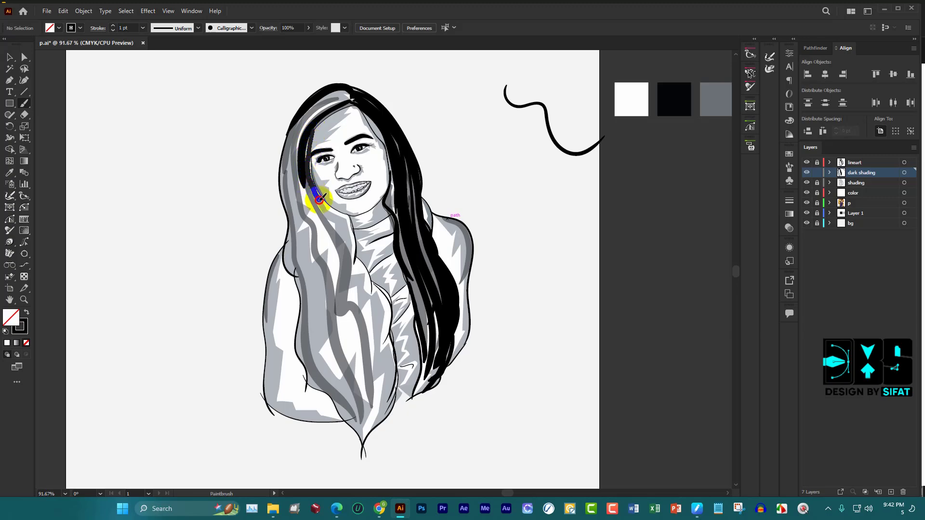
drag(345, 234, 363, 289)
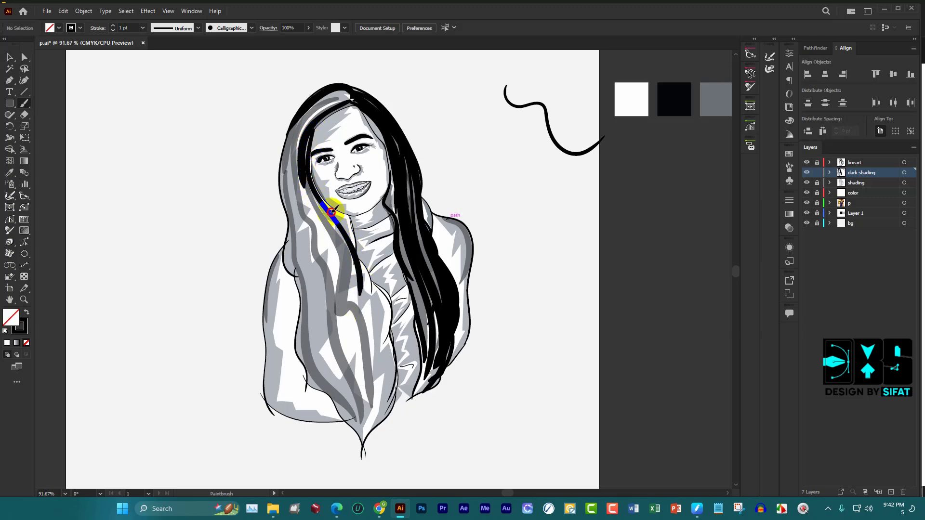
mouse_move(332, 211)
mouse_down()
mouse_move(369, 276)
mouse_move(397, 382)
mouse_move(380, 426)
mouse_up()
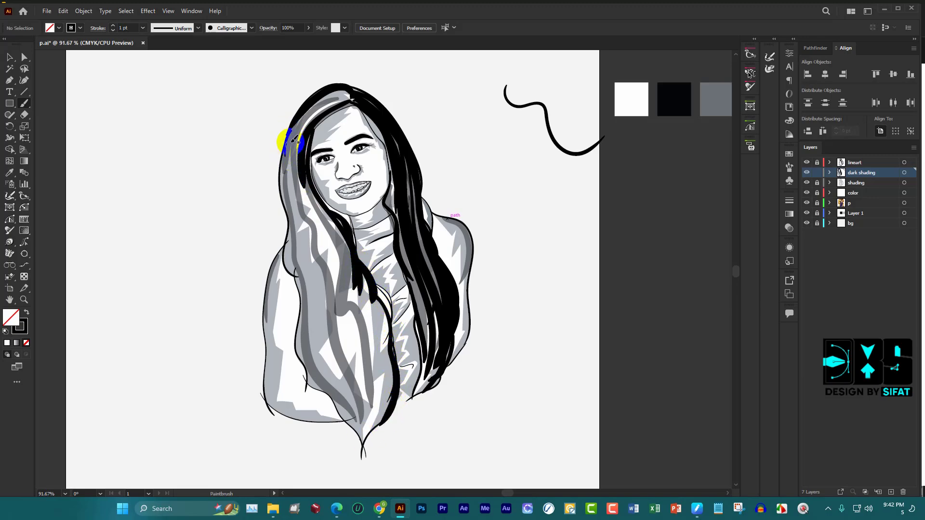
Paint black strands down the left hair edge from the crown to the tips
mouse_move(295, 139)
mouse_down()
mouse_move(288, 270)
mouse_move(305, 342)
mouse_move(362, 439)
mouse_up()
drag(292, 179, 296, 183)
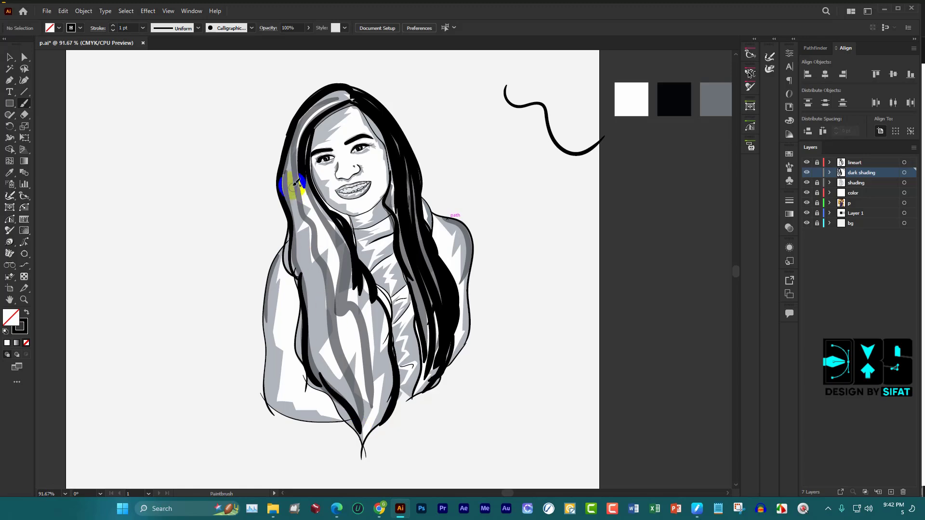
mouse_move(304, 143)
mouse_down()
mouse_move(348, 91)
mouse_move(321, 97)
mouse_move(341, 87)
mouse_move(303, 145)
mouse_move(310, 114)
mouse_move(289, 166)
mouse_move(310, 289)
mouse_up()
mouse_move(294, 132)
mouse_down()
mouse_move(314, 217)
mouse_move(330, 259)
mouse_move(307, 189)
mouse_move(352, 305)
mouse_up()
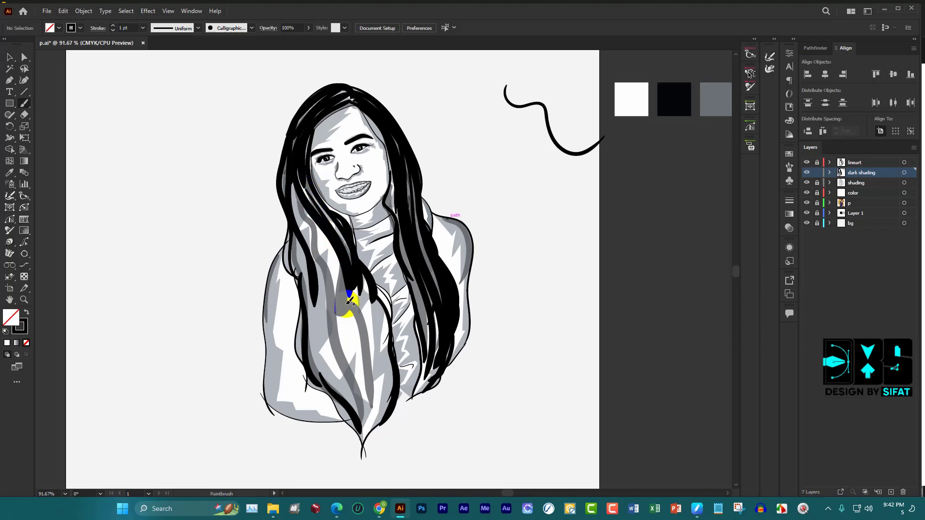
mouse_move(283, 190)
mouse_down()
mouse_move(368, 318)
mouse_move(377, 382)
mouse_up()
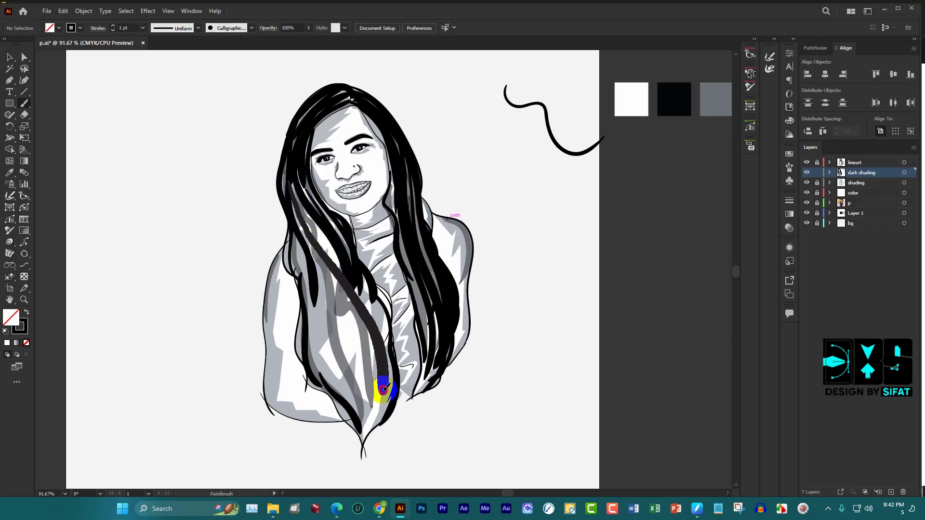
mouse_move(364, 289)
mouse_down()
mouse_move(388, 372)
mouse_move(361, 436)
mouse_up()
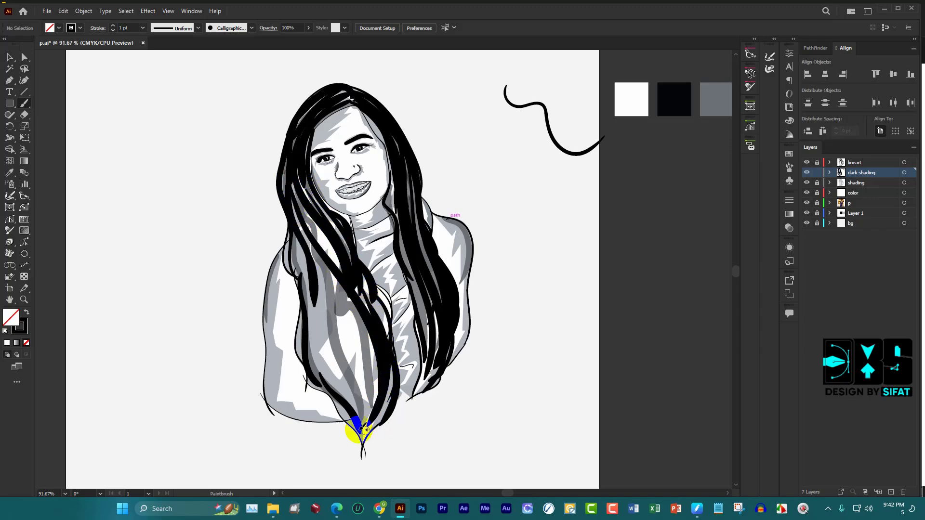
mouse_move(291, 226)
mouse_down()
mouse_move(316, 343)
mouse_move(351, 408)
mouse_up()
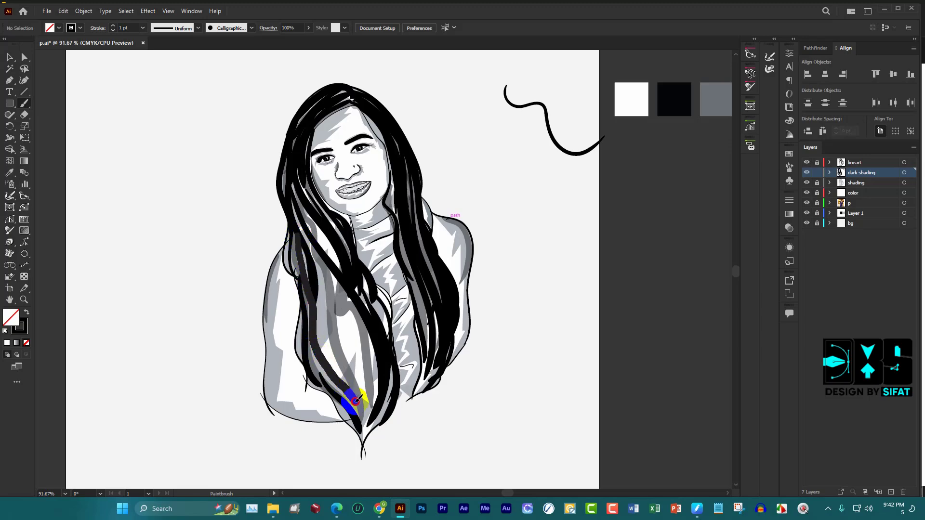
Add more dark strands through the lower left hair and up toward the cheek
drag(312, 246, 339, 333)
mouse_move(292, 201)
mouse_down()
mouse_move(306, 243)
mouse_move(367, 331)
mouse_move(383, 403)
mouse_up()
drag(335, 279, 336, 282)
mouse_move(306, 248)
mouse_down()
mouse_move(310, 304)
mouse_move(338, 375)
mouse_move(378, 423)
mouse_up()
mouse_move(313, 265)
mouse_down()
mouse_move(343, 315)
mouse_move(341, 368)
mouse_move(379, 422)
mouse_up()
drag(335, 299, 368, 405)
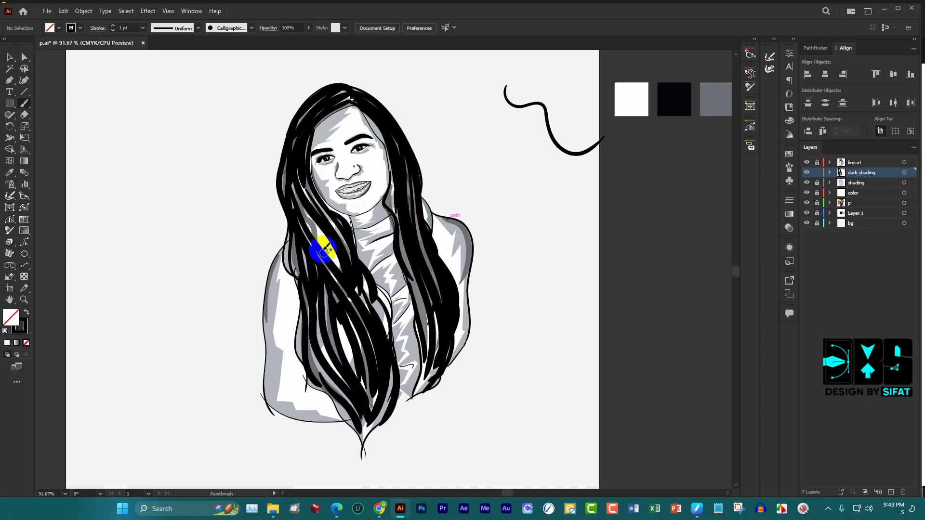
drag(324, 258, 308, 219)
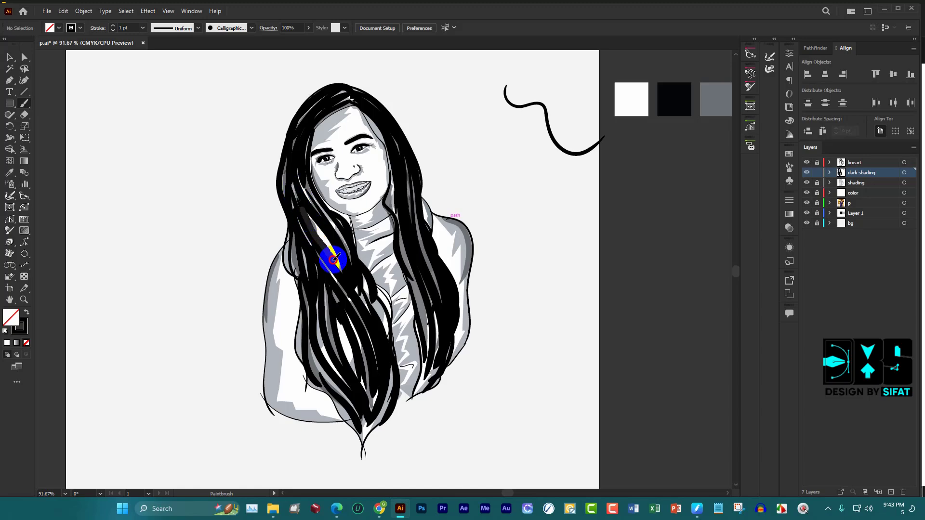
mouse_move(331, 258)
mouse_down()
mouse_move(314, 206)
mouse_move(337, 237)
mouse_move(314, 221)
mouse_up()
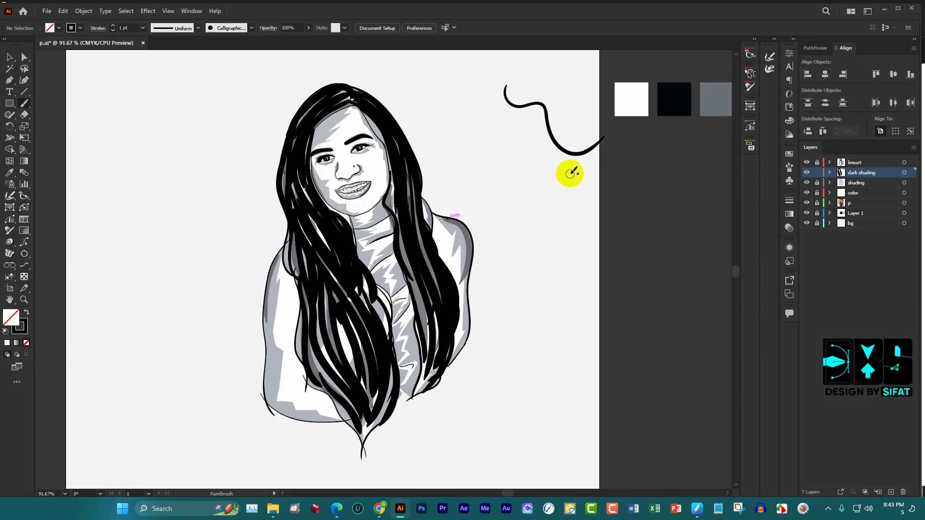
Eyedrop white from the sample square and paint white strands across the top of the hair
key(i)
click(640, 102)
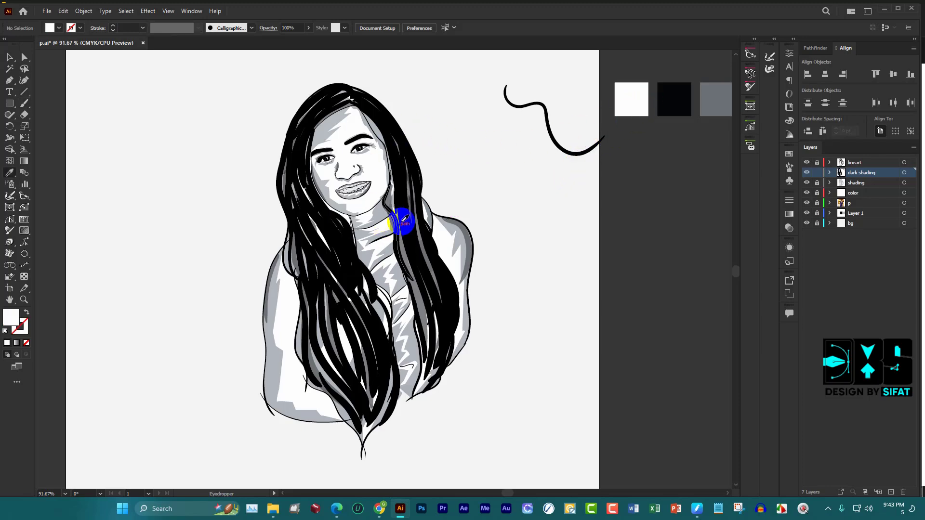
drag(405, 218, 409, 181)
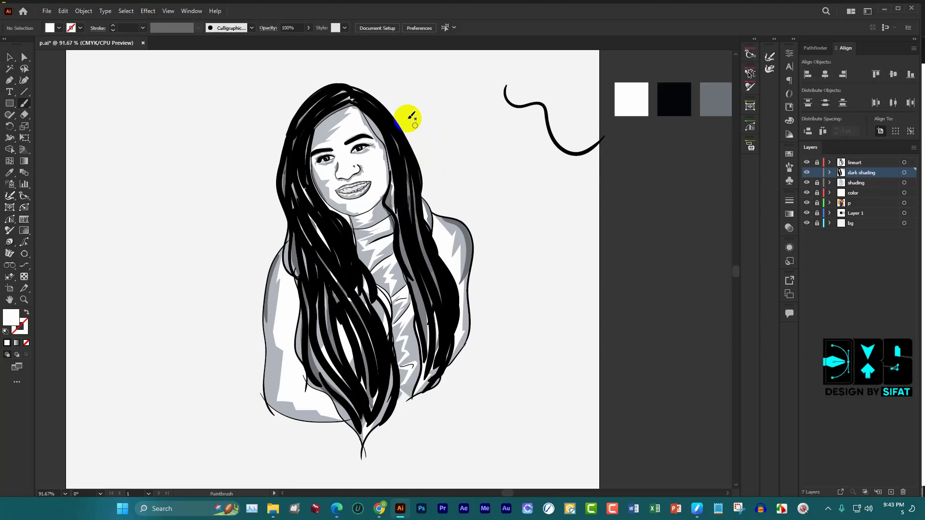
drag(362, 93, 340, 89)
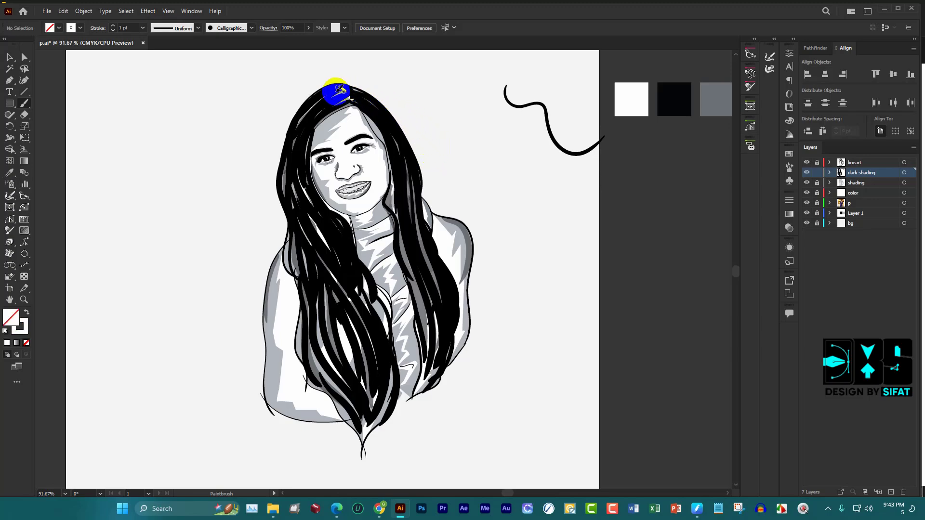
ctrl+click(346, 87)
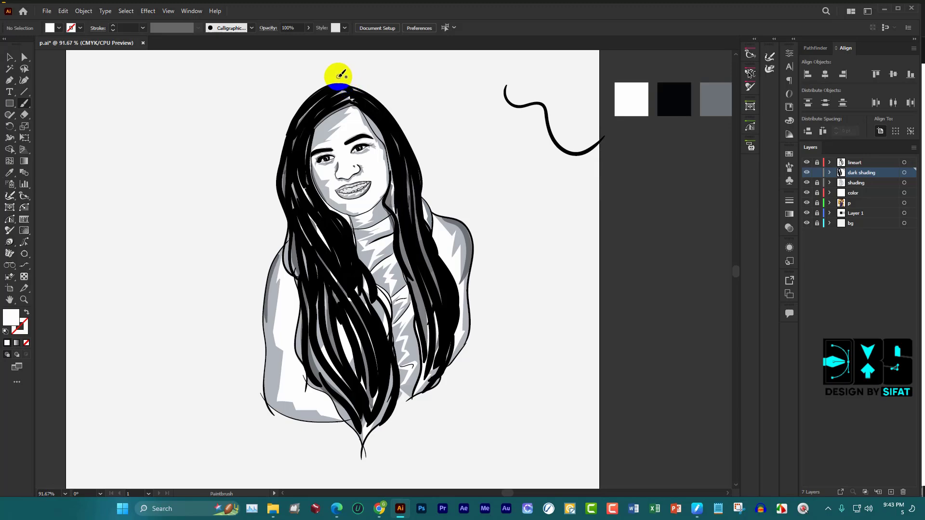
drag(346, 89, 349, 88)
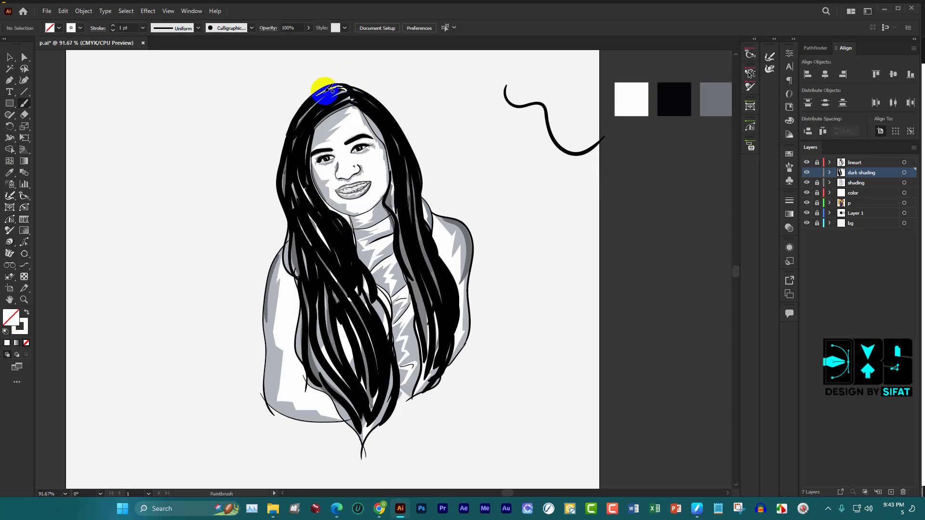
drag(319, 94, 347, 98)
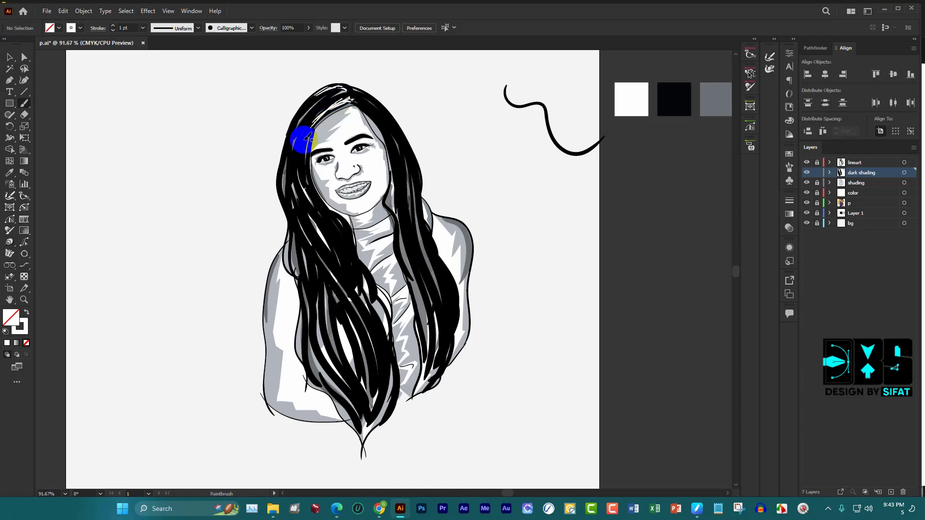
mouse_move(309, 138)
mouse_down()
mouse_move(331, 93)
mouse_move(350, 98)
mouse_up()
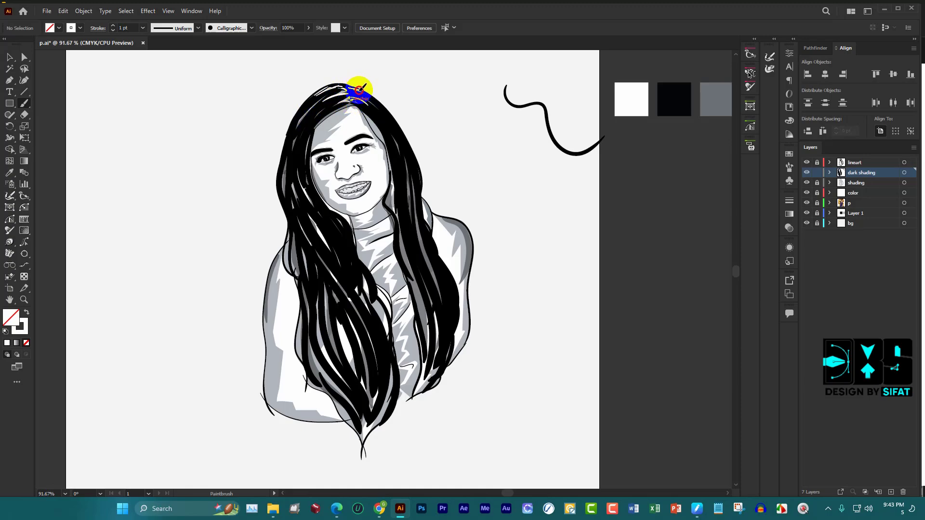
Paint white highlights down the right hair outline and the left hair strands
mouse_move(376, 98)
mouse_down()
mouse_move(392, 124)
mouse_move(365, 91)
mouse_move(415, 150)
mouse_move(444, 320)
mouse_move(407, 210)
mouse_move(402, 152)
mouse_move(413, 248)
mouse_move(436, 294)
mouse_move(419, 299)
mouse_move(393, 190)
mouse_up()
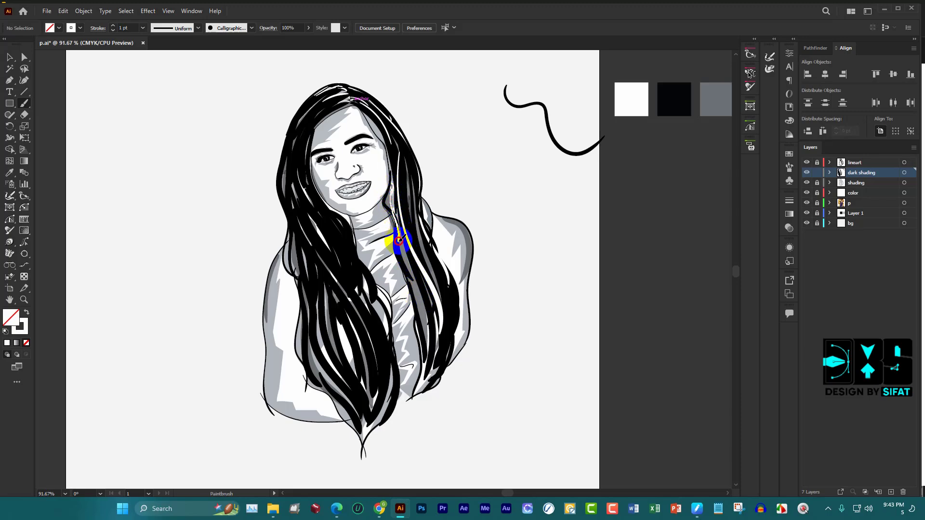
mouse_move(406, 265)
mouse_down()
mouse_move(424, 299)
mouse_move(431, 374)
mouse_up()
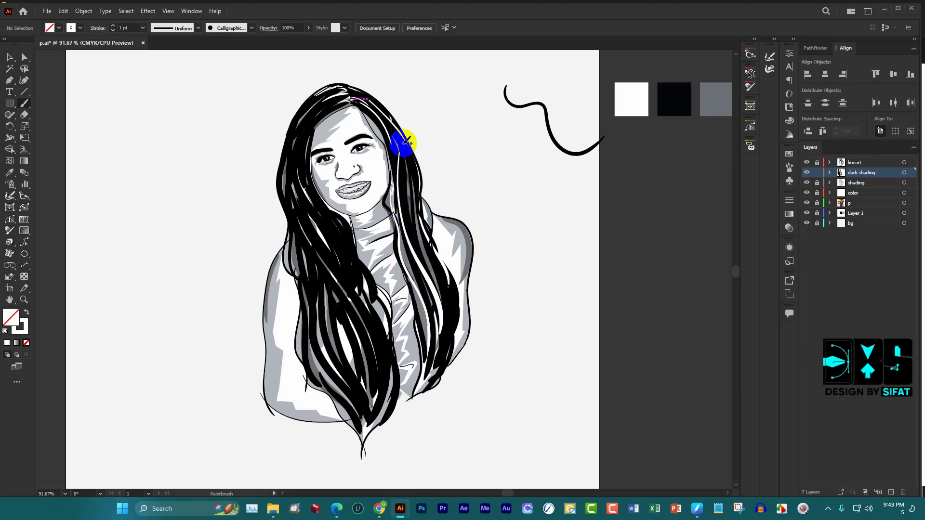
drag(397, 138, 414, 228)
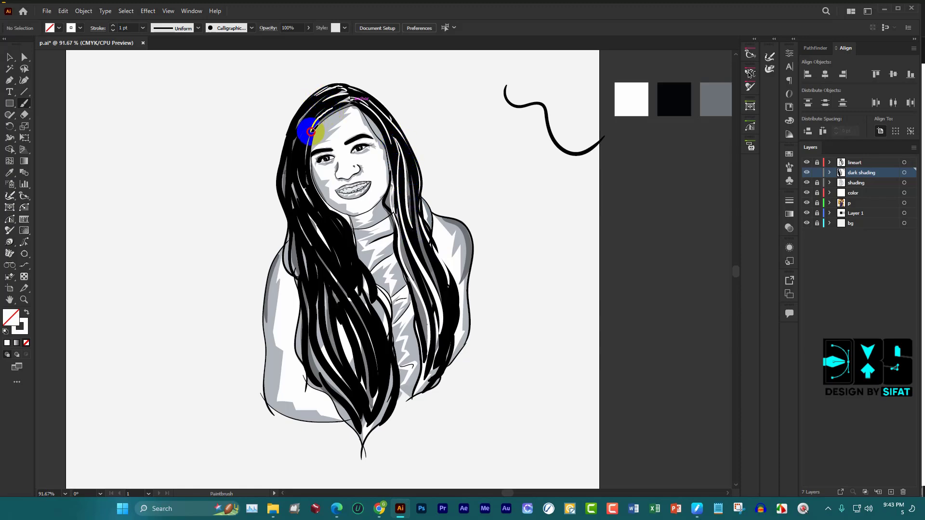
mouse_move(311, 131)
mouse_down()
mouse_move(304, 149)
mouse_move(320, 213)
mouse_move(347, 240)
mouse_up()
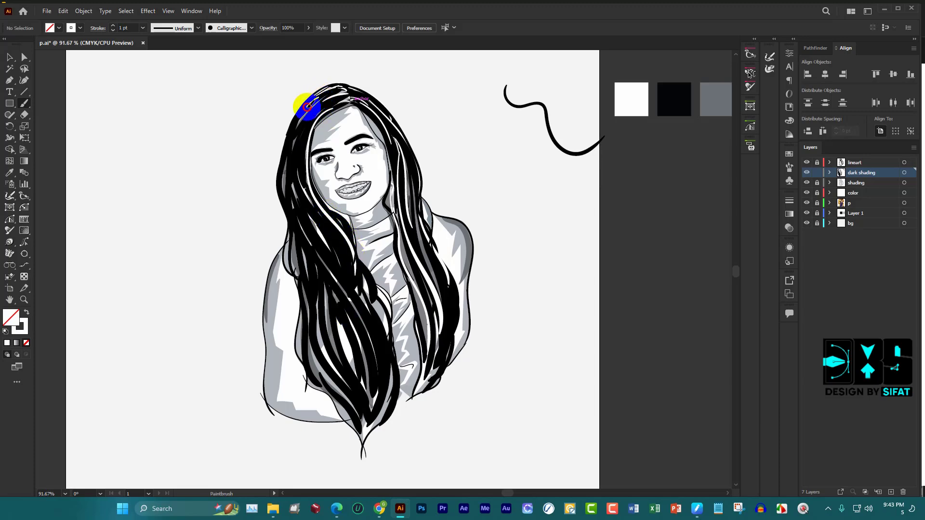
mouse_move(308, 105)
mouse_down()
mouse_move(289, 128)
mouse_move(279, 172)
mouse_move(310, 273)
mouse_up()
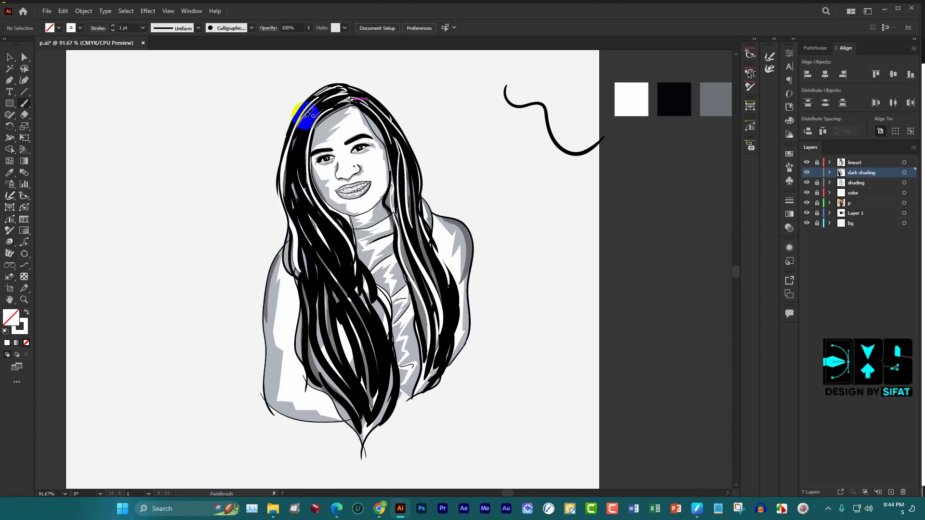
Add thin white strands running from the hair top down through the lower hair
mouse_move(308, 115)
mouse_down()
mouse_move(295, 138)
mouse_move(295, 198)
mouse_move(367, 327)
mouse_move(367, 413)
mouse_up()
mouse_move(314, 259)
mouse_down()
mouse_move(306, 294)
mouse_move(368, 407)
mouse_up()
drag(317, 259, 338, 386)
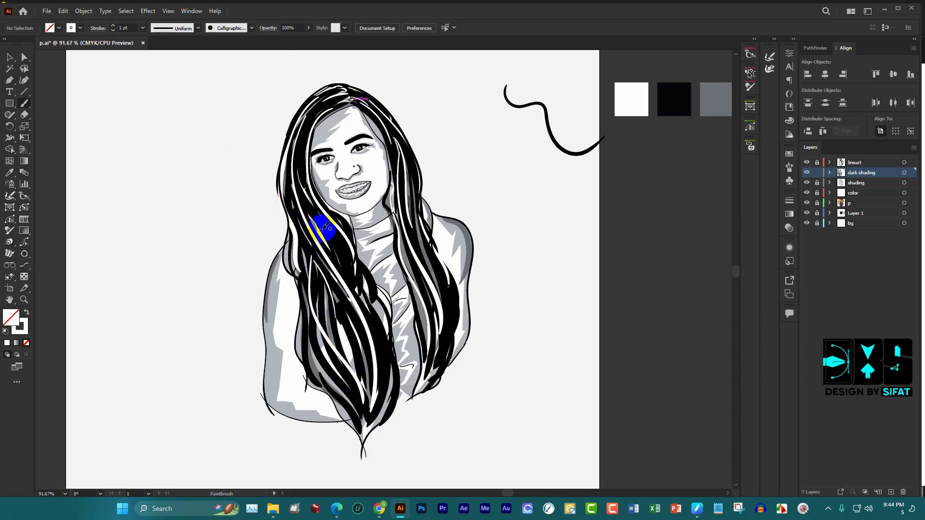
drag(372, 182, 373, 181)
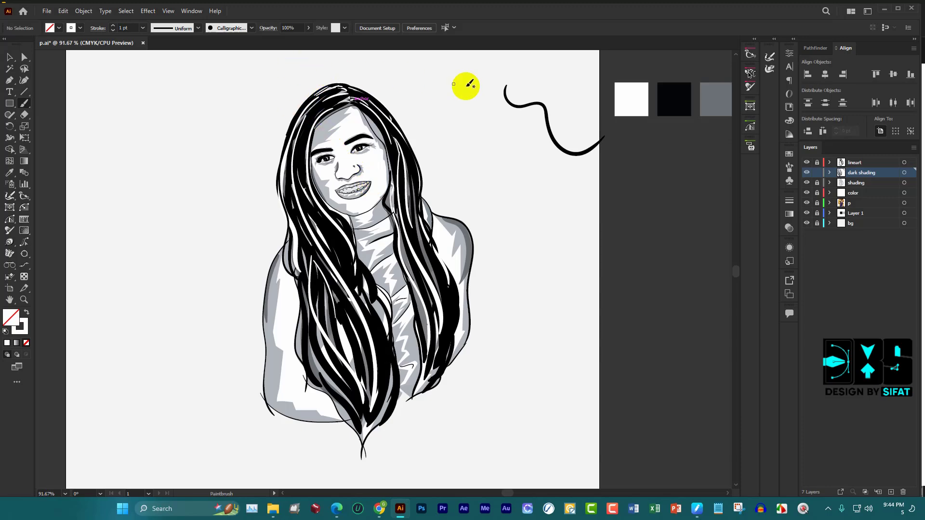
drag(545, 111, 550, 123)
Eyedrop black, swap it to the stroke colour with Shift+X, and zoom in on the hair top
key(i)
click(675, 99)
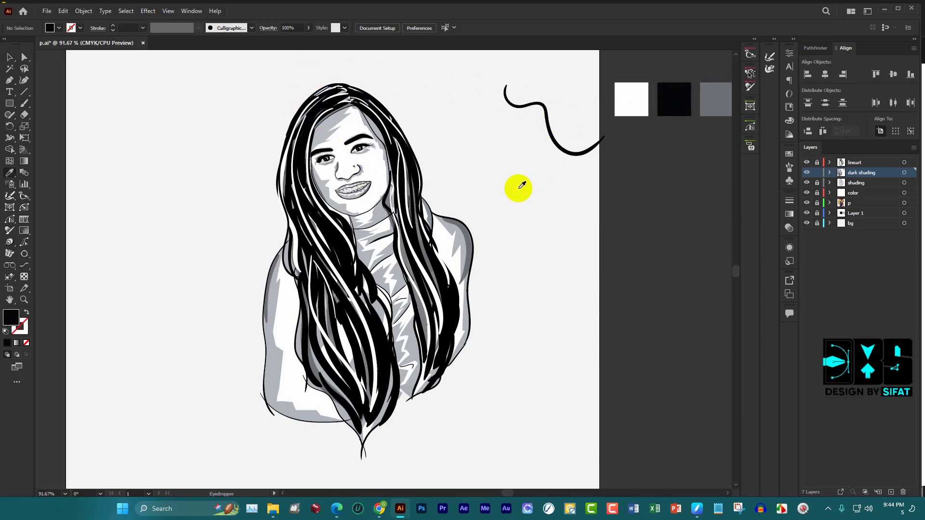
key(o)
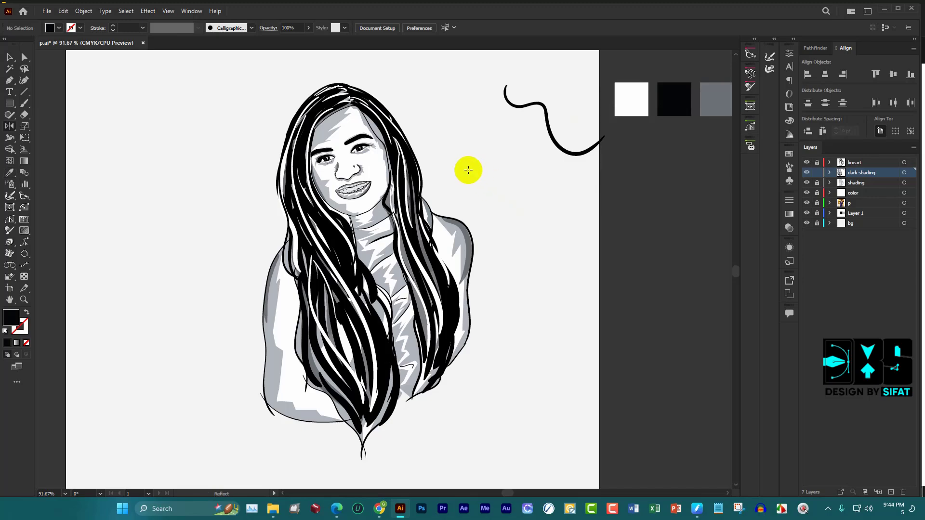
drag(354, 101, 369, 110)
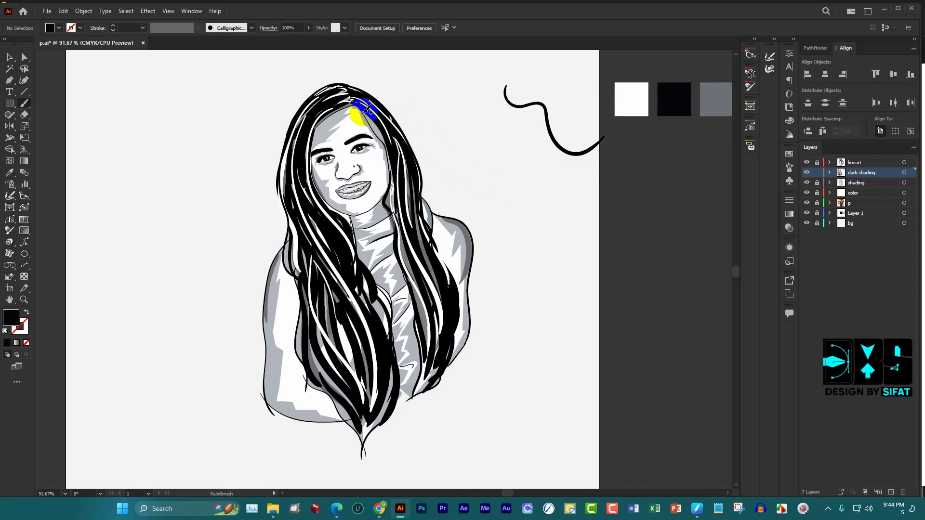
scroll(374, 106, up, 3)
drag(429, 93, 475, 174)
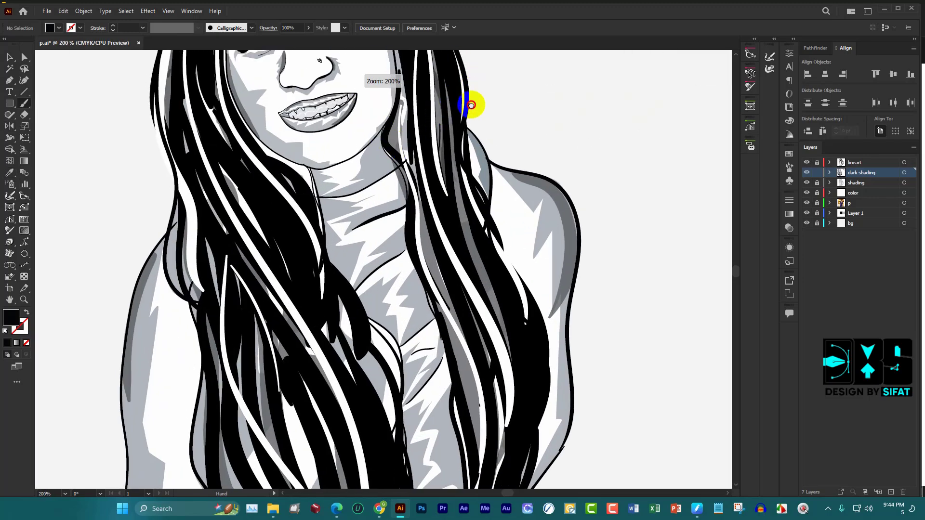
scroll(446, 149, up, 3)
mouse_move(400, 150)
mouse_down()
mouse_move(406, 158)
mouse_move(378, 143)
mouse_move(365, 154)
mouse_move(355, 127)
mouse_move(349, 132)
mouse_up()
key(shift+x)
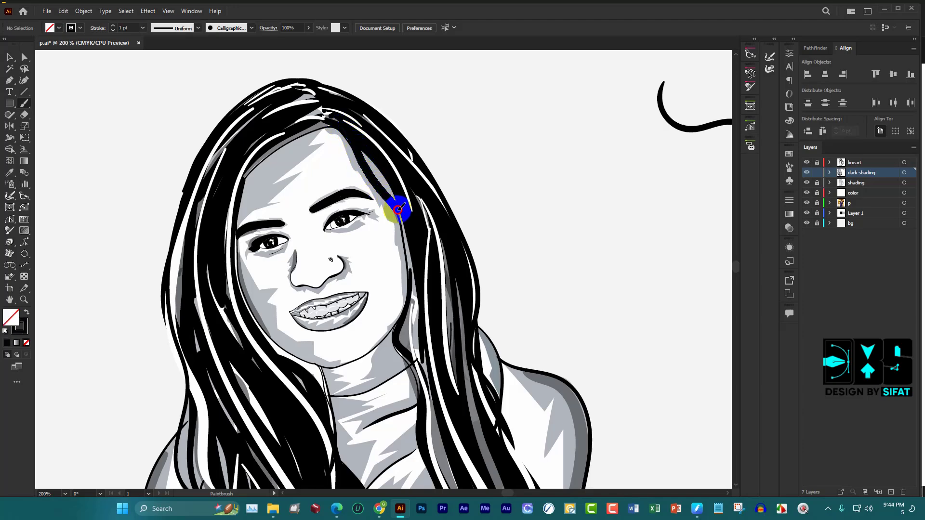
Paint black strokes filling hair gaps, along the hairline and over the right eyebrow
drag(412, 251, 409, 295)
mouse_move(364, 118)
mouse_down()
mouse_move(368, 156)
mouse_move(409, 238)
mouse_up()
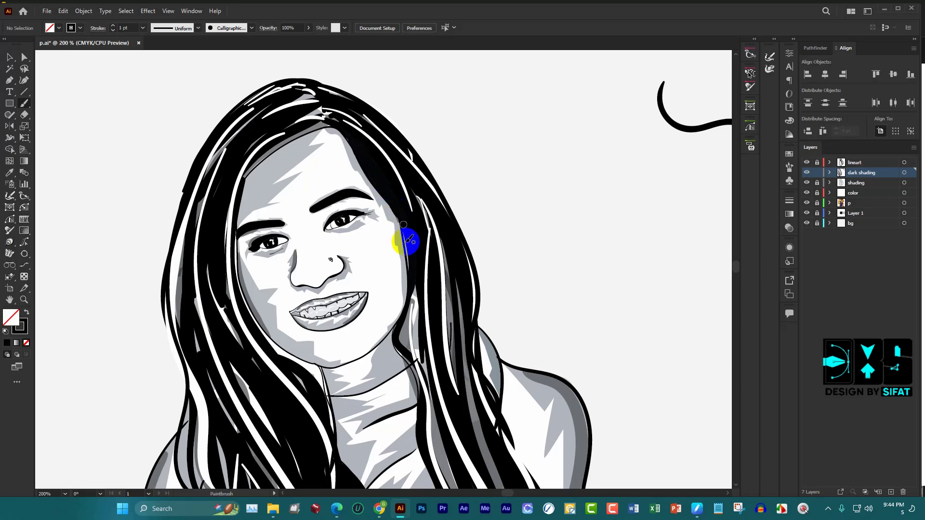
drag(348, 133, 327, 117)
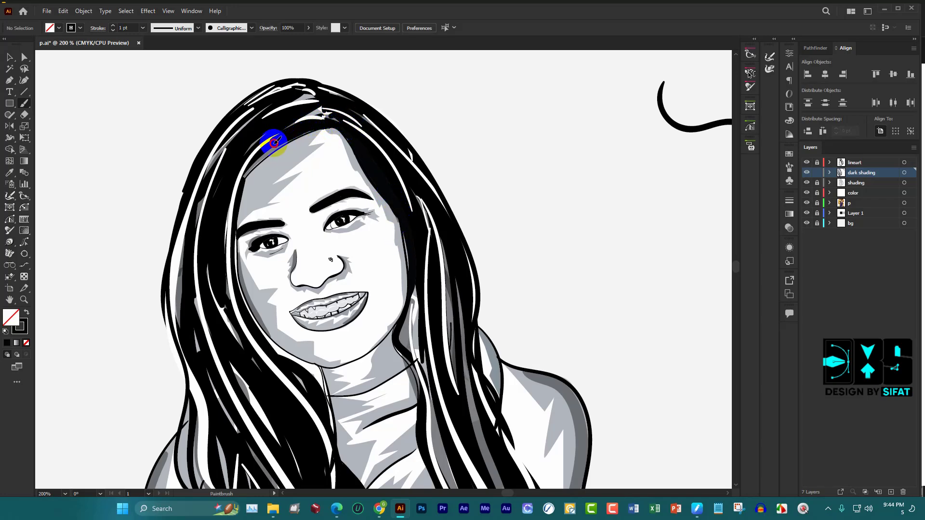
drag(275, 141, 247, 166)
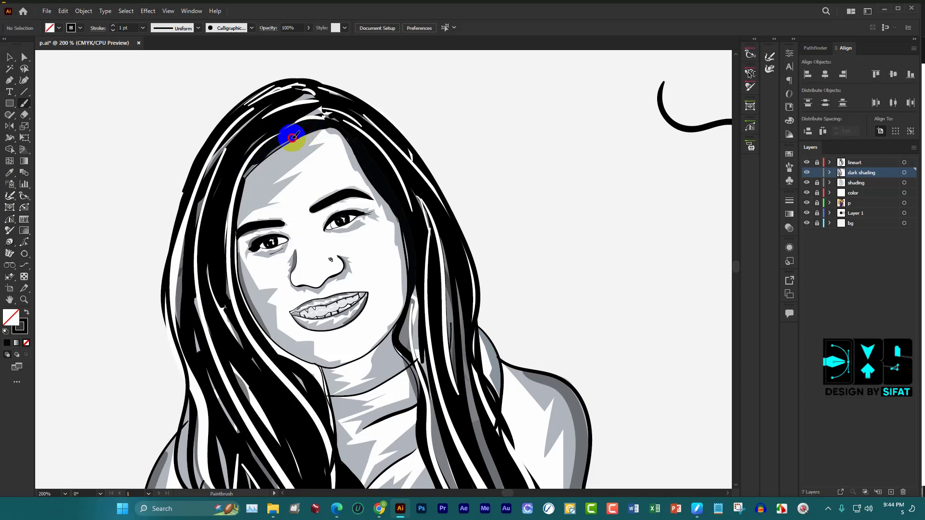
drag(257, 157, 239, 176)
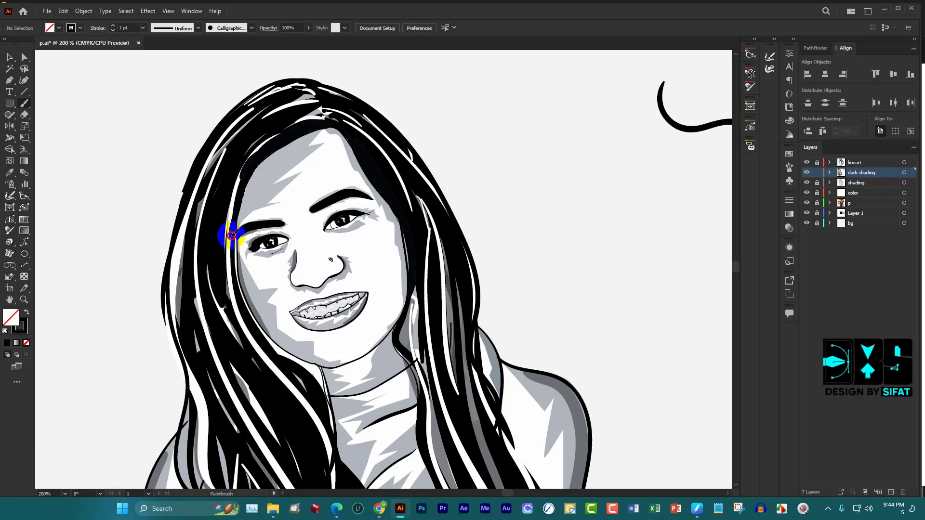
drag(322, 205, 335, 199)
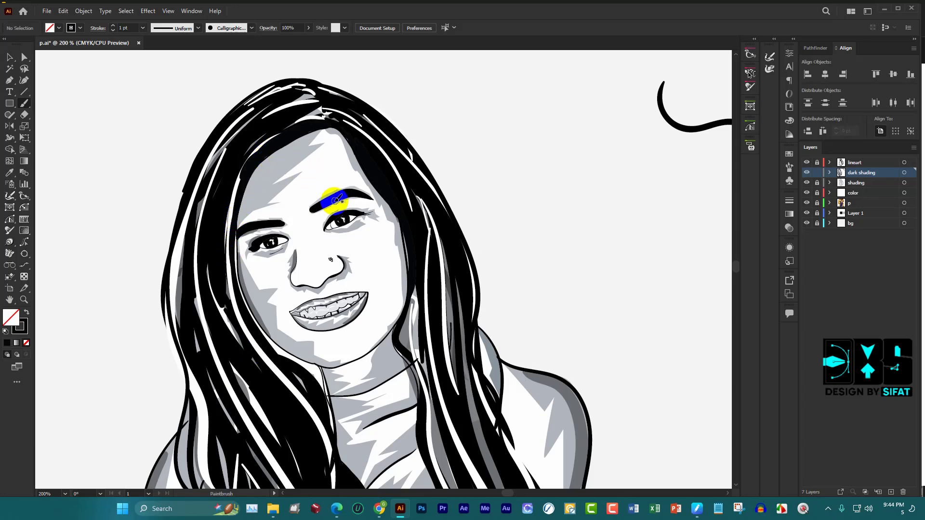
Paint black strokes across the hair top, the right strands and the left cheek hair edge
mouse_move(254, 111)
mouse_down()
mouse_move(184, 238)
mouse_move(177, 289)
mouse_up()
mouse_move(262, 118)
mouse_down()
mouse_move(303, 89)
mouse_move(337, 113)
mouse_up()
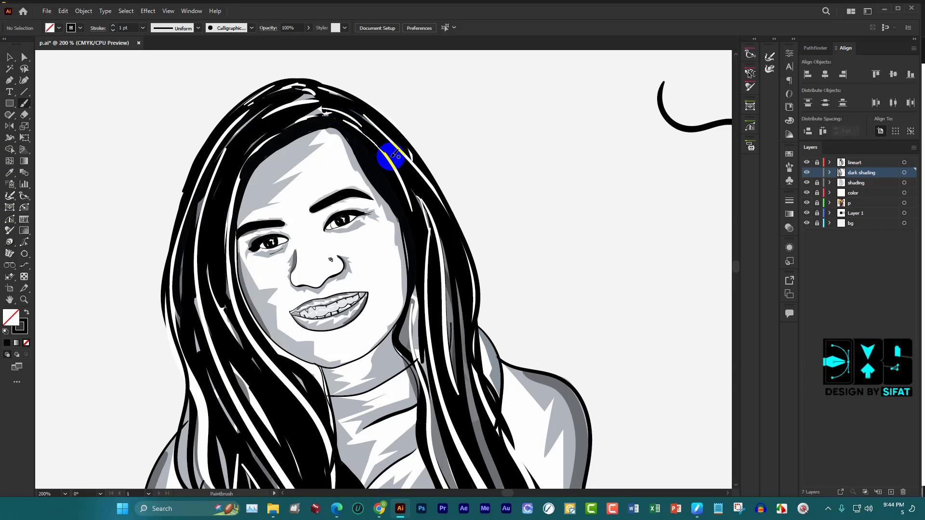
mouse_move(392, 154)
mouse_down()
mouse_move(413, 185)
mouse_move(417, 357)
mouse_up()
drag(223, 295, 253, 332)
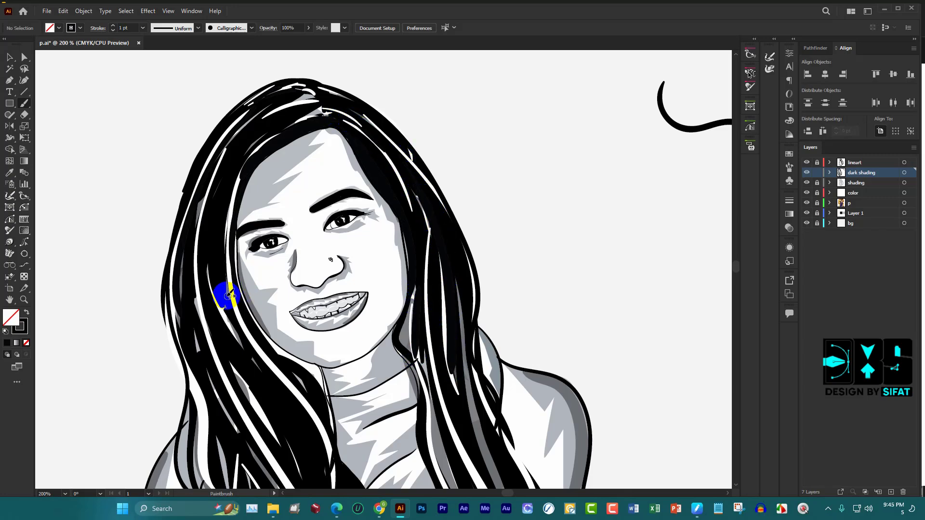
scroll(265, 287, down, 3)
scroll(265, 287, down, 3)
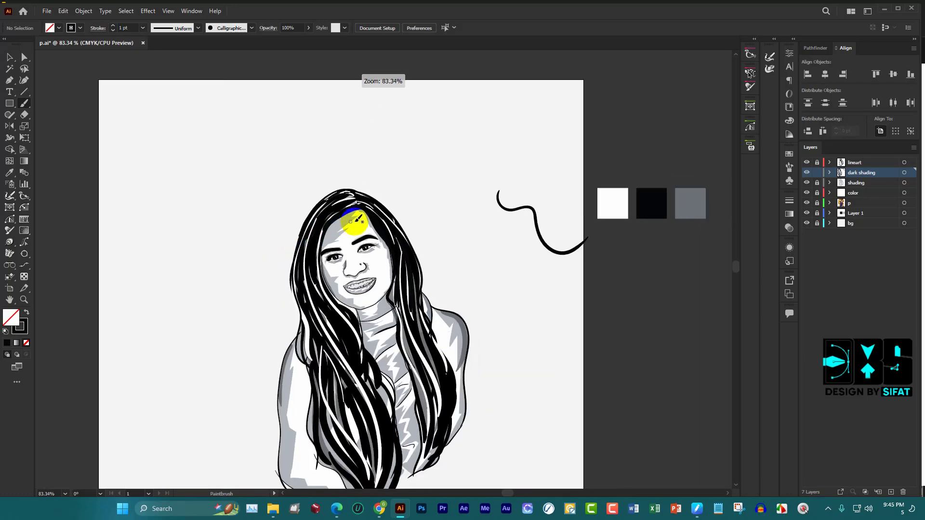
drag(505, 392, 482, 306)
drag(391, 254, 396, 263)
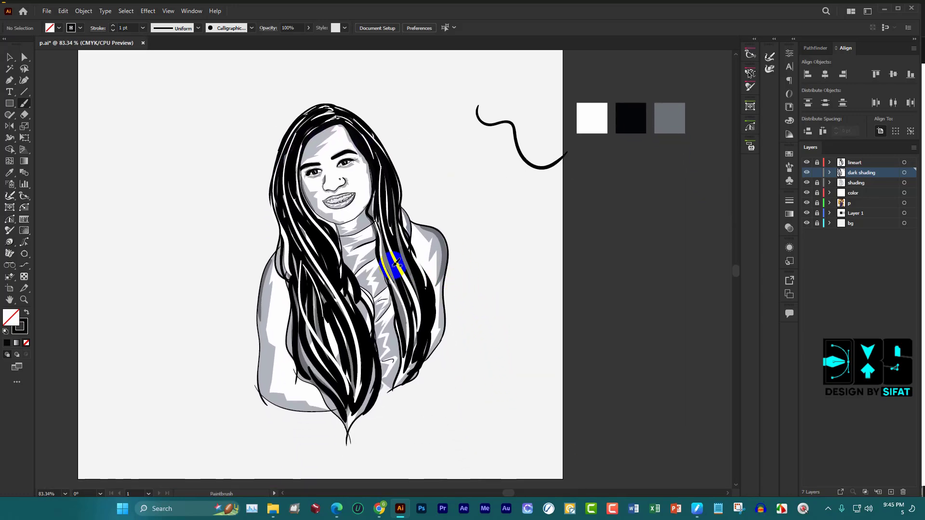
scroll(374, 245, up, 3)
scroll(355, 206, up, 2)
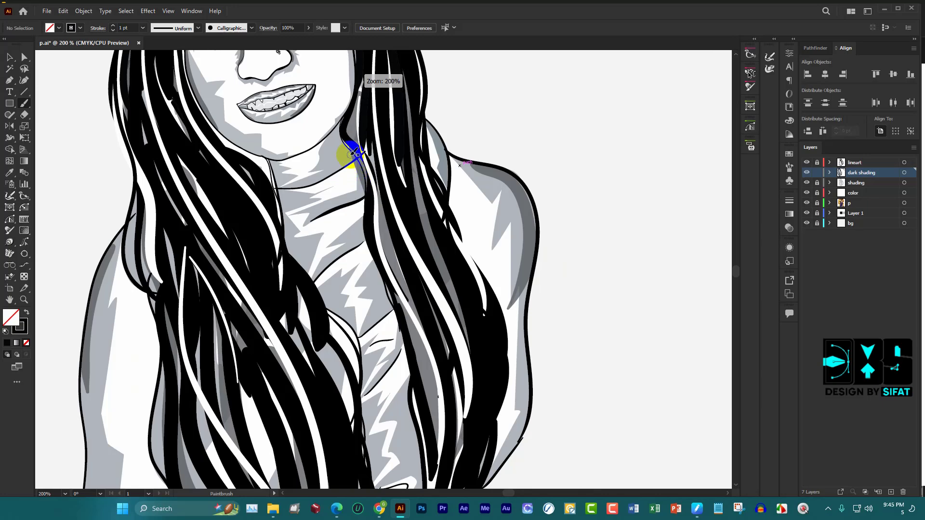
Lower the Paintbrush opacity from 94% to 63% after a first neck shading stroke
click(309, 28)
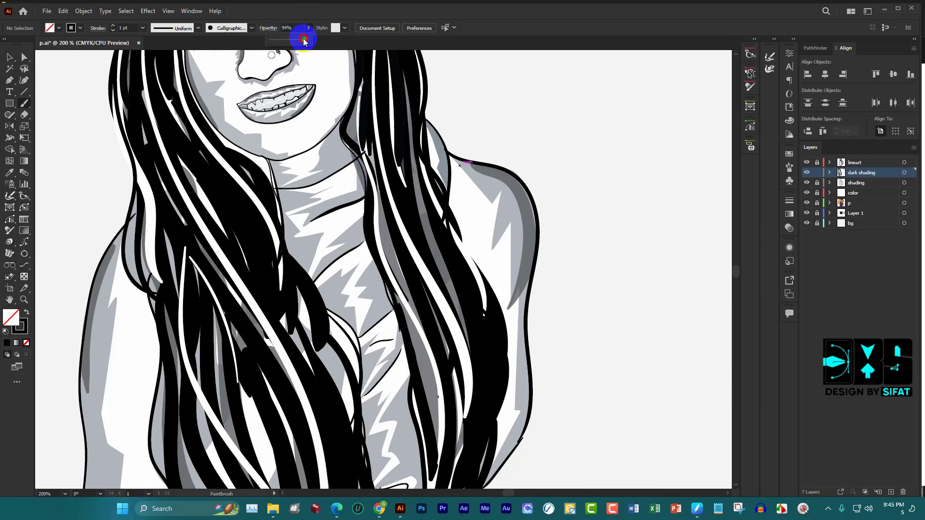
drag(304, 41, 299, 39)
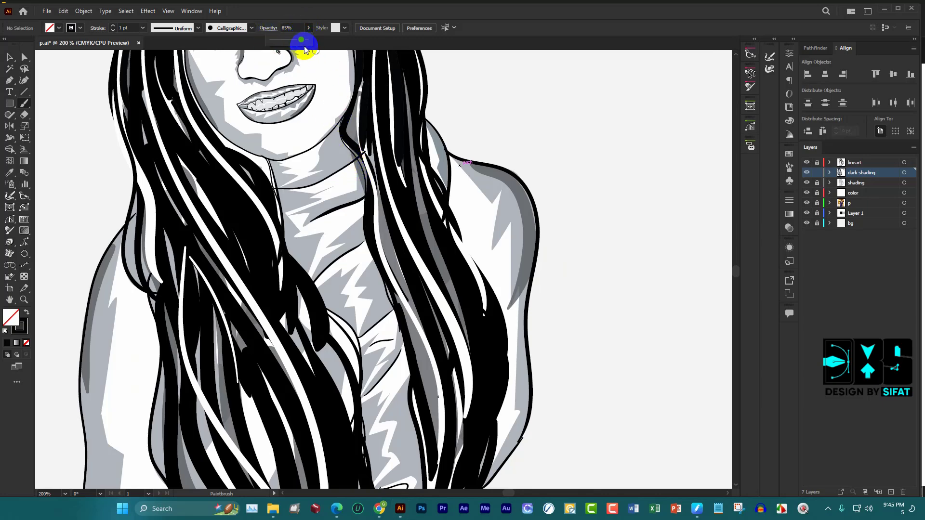
click(352, 156)
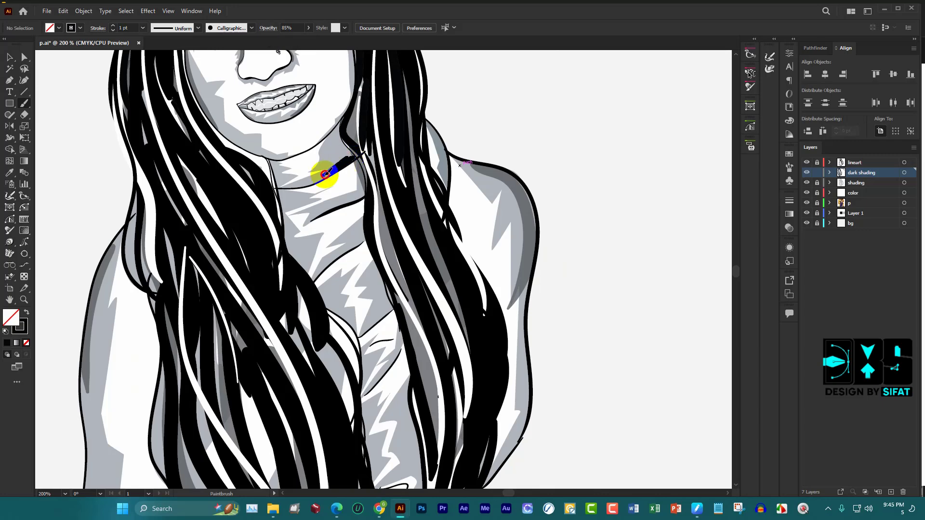
mouse_move(326, 174)
mouse_down()
mouse_move(344, 154)
mouse_move(331, 147)
mouse_up()
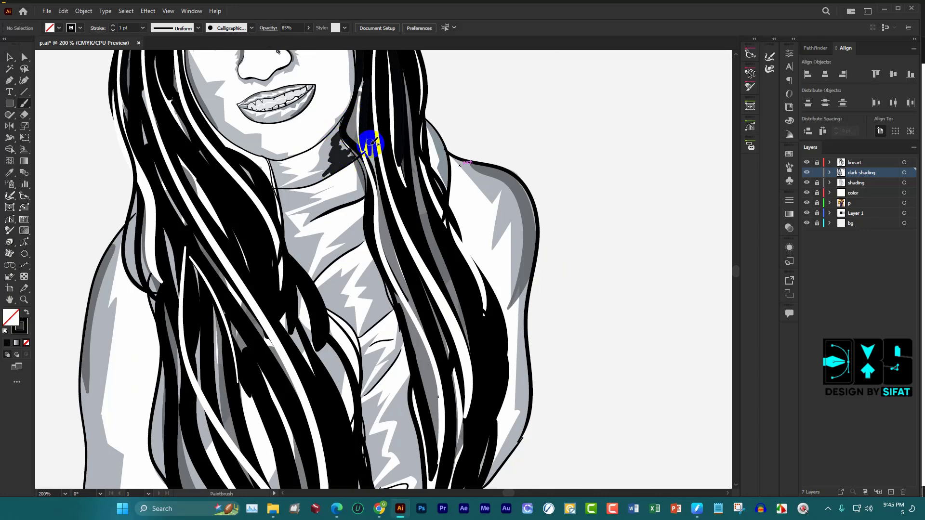
key(ctrl+minus)
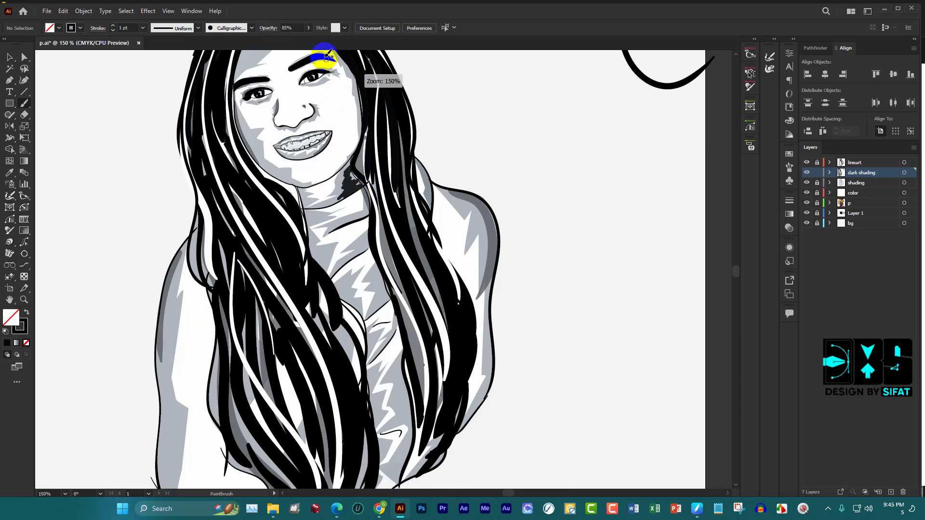
click(308, 27)
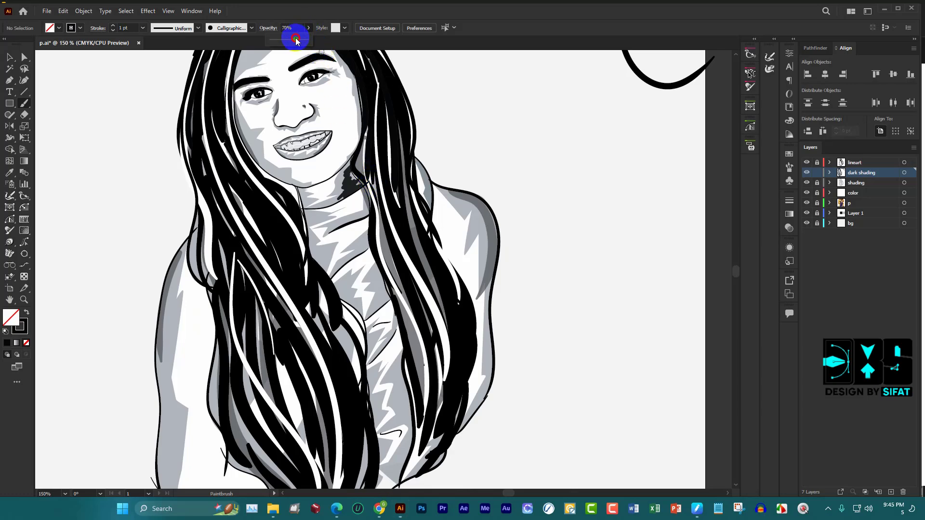
drag(296, 40, 292, 40)
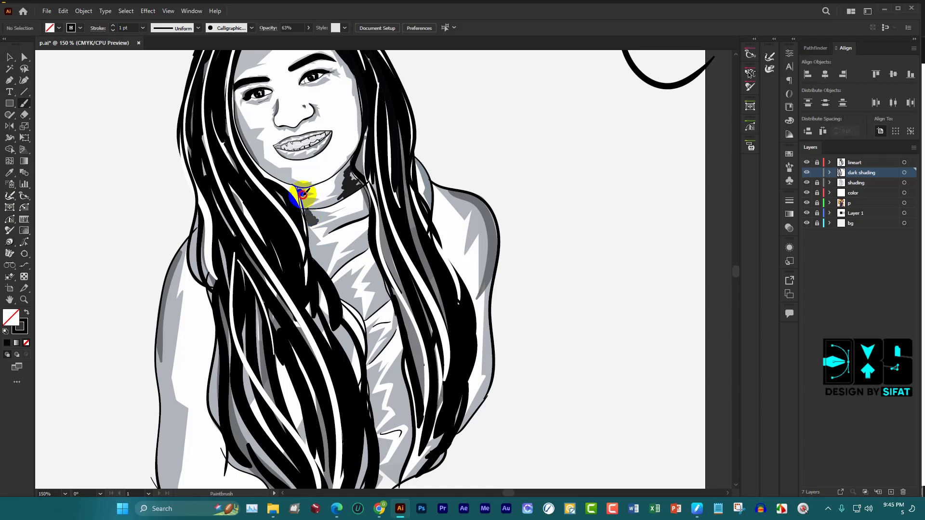
Paint translucent 63% shading strokes across the neck and chest
drag(304, 202, 306, 212)
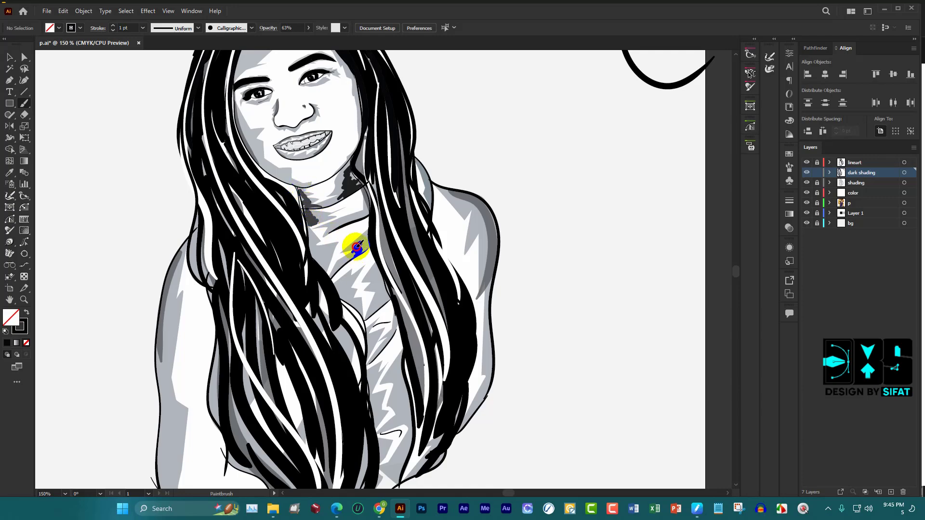
drag(357, 247, 312, 244)
mouse_move(356, 250)
mouse_down()
mouse_move(380, 212)
mouse_move(362, 219)
mouse_up()
mouse_move(392, 295)
mouse_down()
mouse_move(383, 300)
mouse_move(377, 274)
mouse_up()
drag(347, 304, 357, 309)
drag(385, 249, 388, 253)
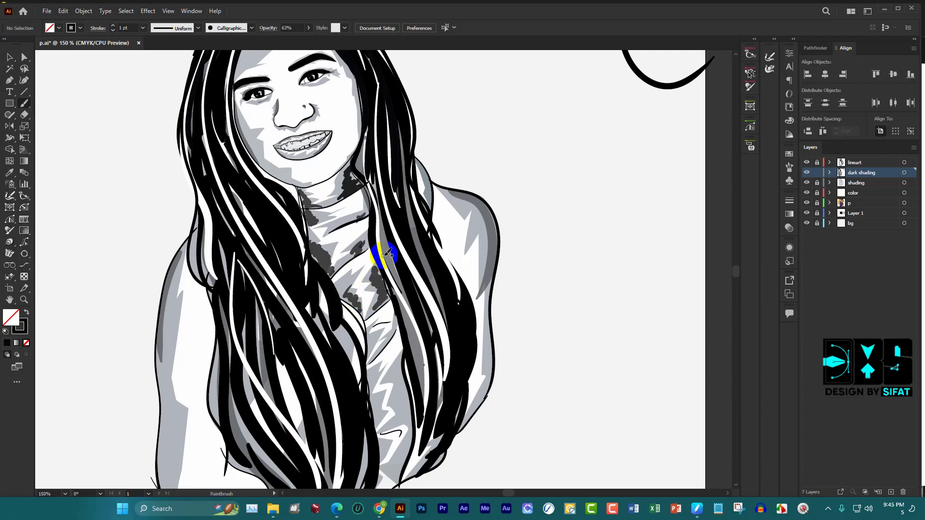
mouse_move(387, 301)
mouse_down()
mouse_move(375, 310)
mouse_move(373, 268)
mouse_up()
mouse_move(405, 362)
mouse_down()
mouse_move(396, 372)
mouse_move(409, 440)
mouse_move(403, 380)
mouse_up()
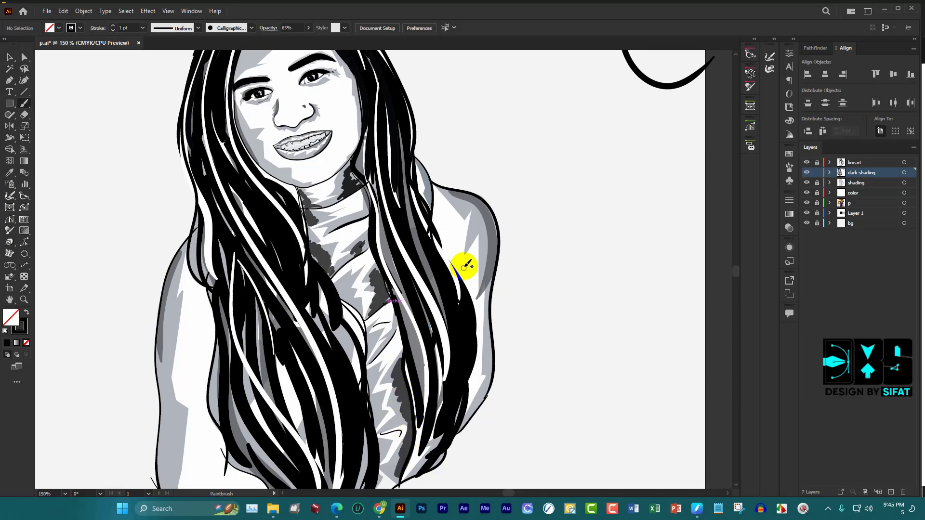
Shade along the right hair strand and the edge of the right shoulder
drag(433, 185, 444, 197)
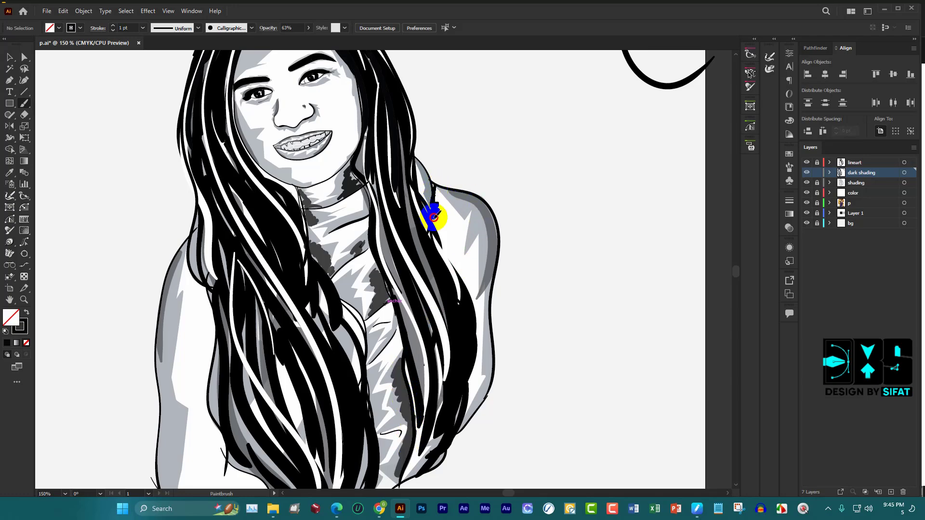
mouse_move(448, 248)
mouse_down()
mouse_move(454, 283)
mouse_move(438, 233)
mouse_move(444, 262)
mouse_move(479, 259)
mouse_move(489, 320)
mouse_move(489, 299)
mouse_up()
drag(493, 212, 486, 222)
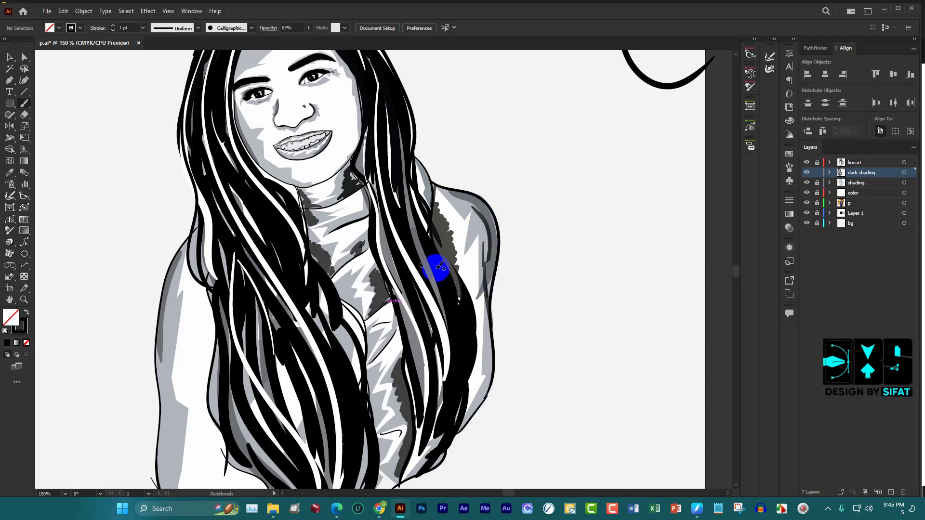
scroll(533, 238, down, 5)
Paint 63% shading on the lower hair, the bottom hem and the left arm, then zoom out
drag(412, 368, 411, 373)
mouse_move(340, 418)
mouse_down()
mouse_move(252, 403)
mouse_move(217, 367)
mouse_move(209, 299)
mouse_move(220, 265)
mouse_move(218, 169)
mouse_up()
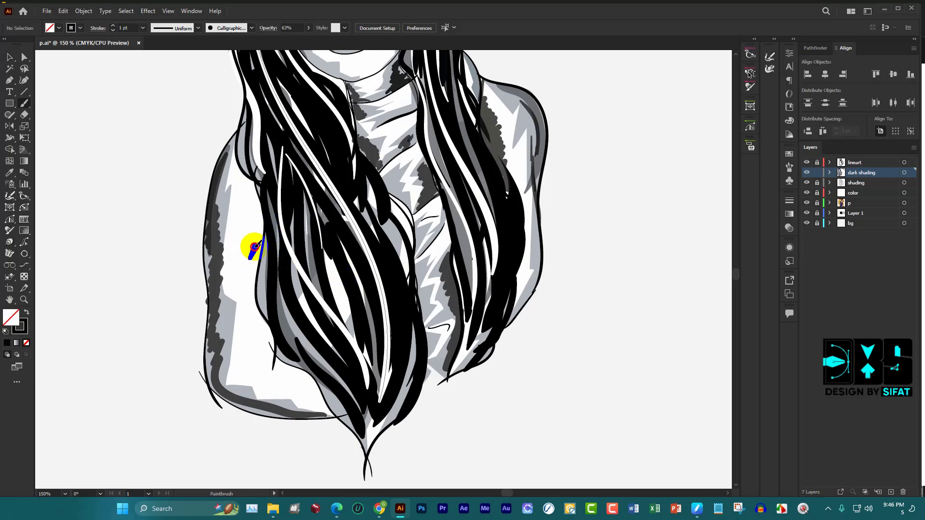
drag(256, 246, 252, 182)
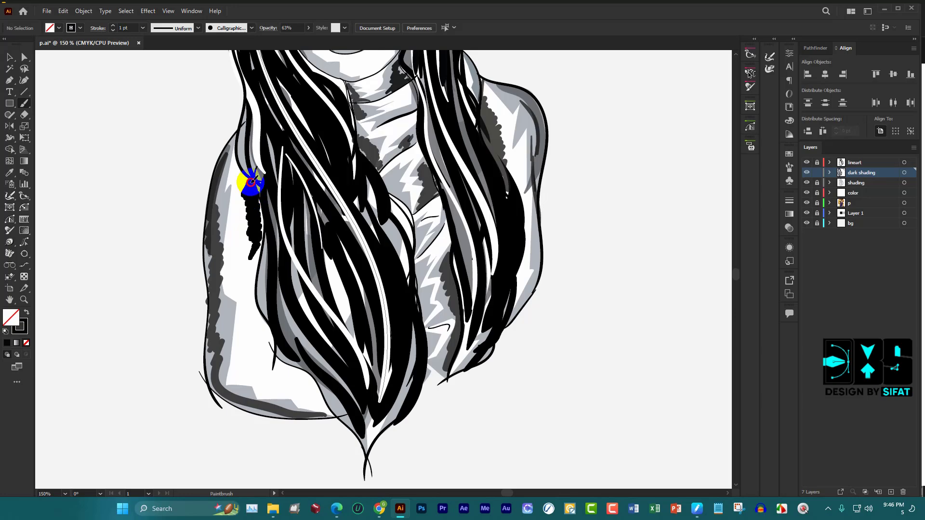
mouse_move(258, 238)
mouse_down()
mouse_move(256, 199)
mouse_move(248, 288)
mouse_move(270, 364)
mouse_move(345, 417)
mouse_up()
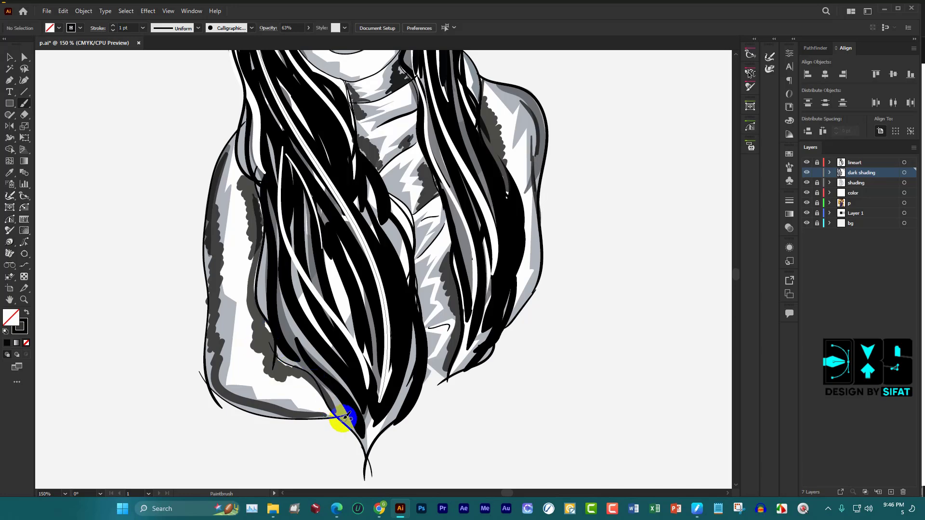
scroll(412, 255, down, 1)
scroll(412, 256, down, 2)
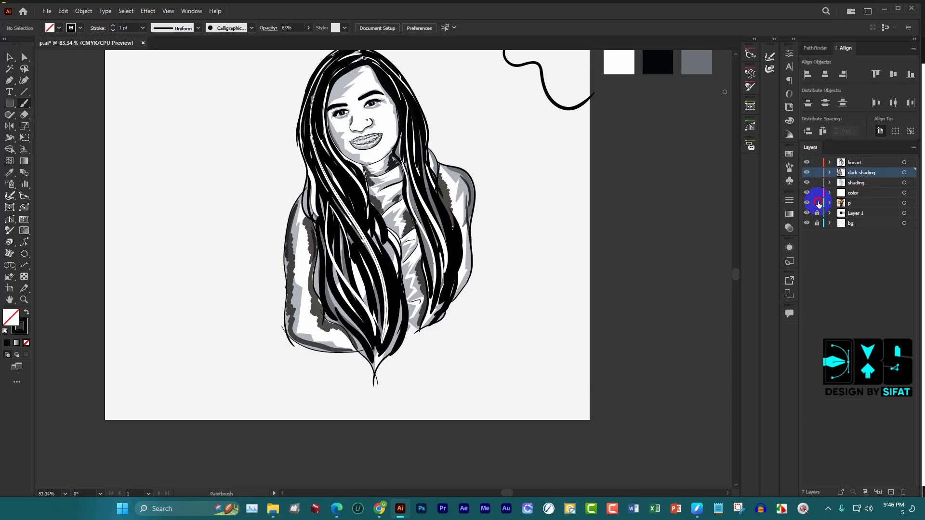
Delete the reference photo beside the artboard, leaving the background rectangle in place
scroll(482, 121, up, 3)
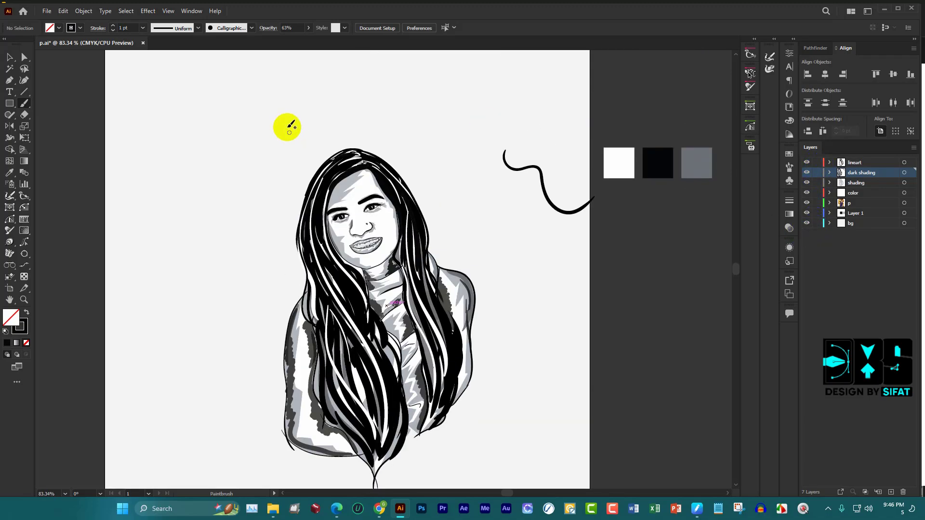
scroll(337, 121, down, 4)
click(10, 57)
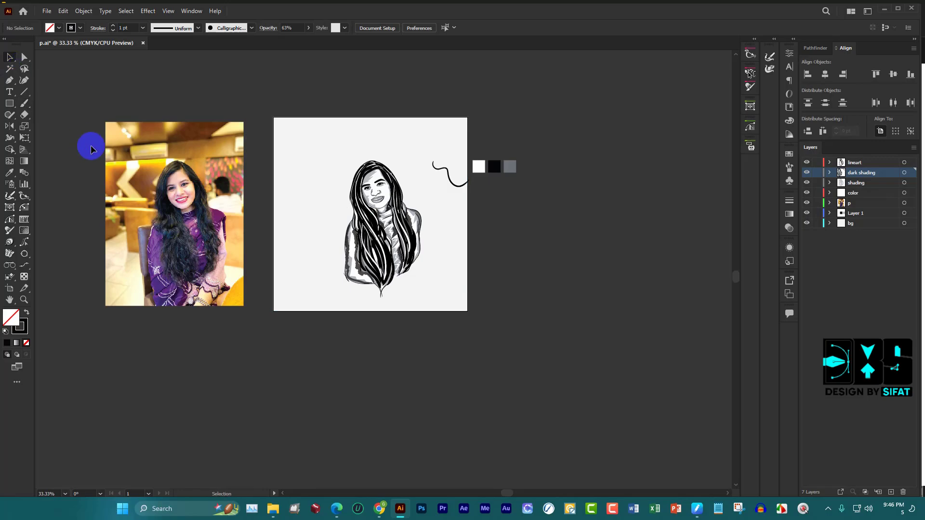
drag(88, 145, 113, 159)
key(Delete)
drag(432, 129, 509, 197)
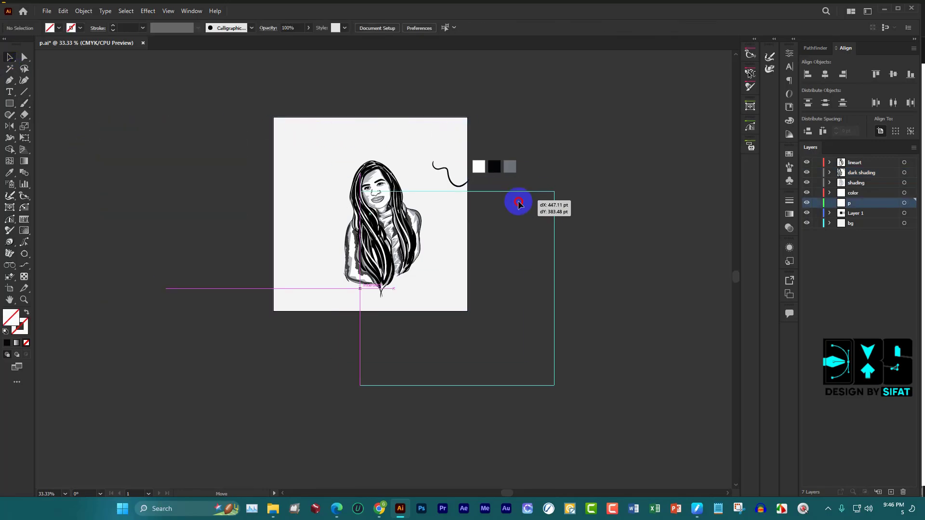
key(ctrl+z)
click(549, 179)
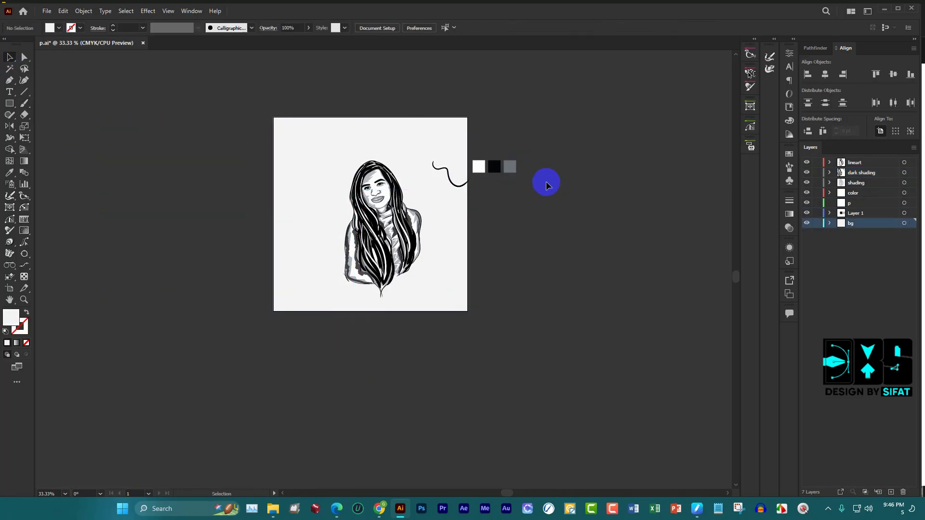
Lock the bg layer, delete the stray curve and colour swatches, and remove layers Layer 1 and p
click(818, 223)
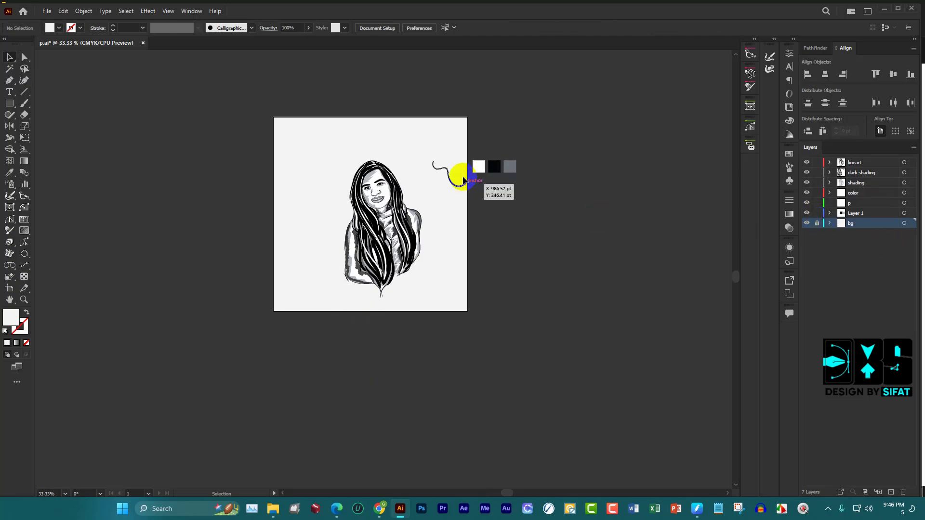
drag(446, 132, 529, 196)
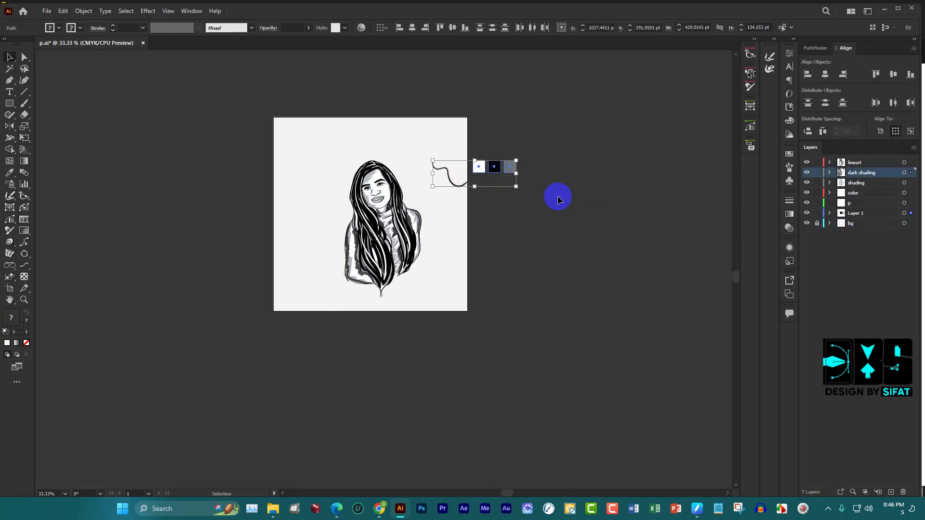
key(Delete)
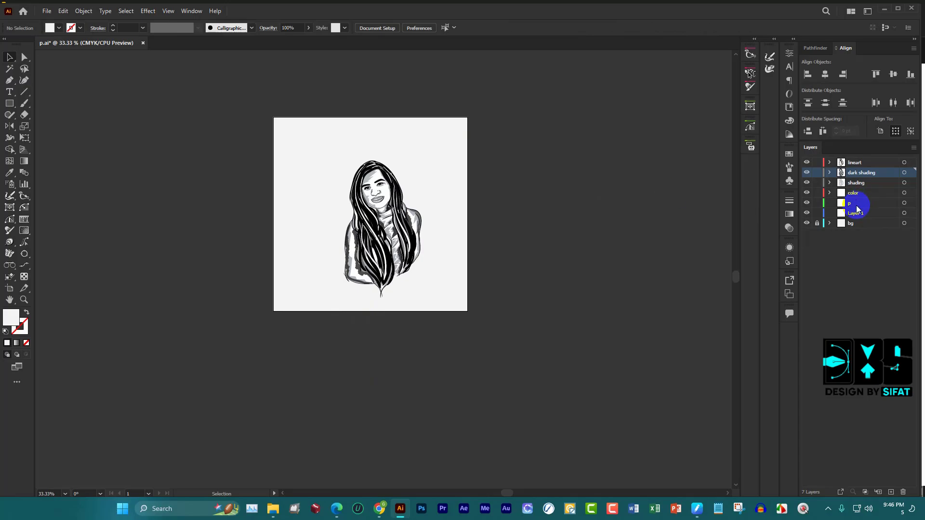
click(858, 214)
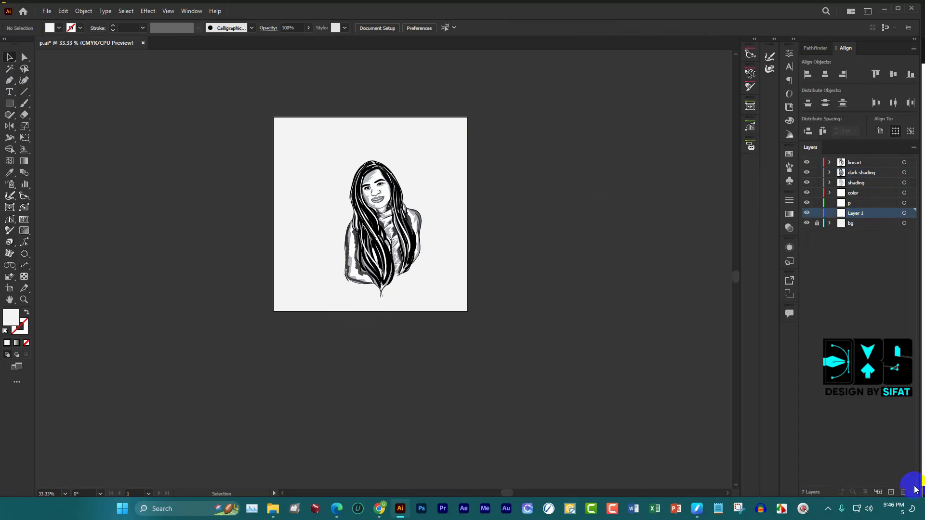
click(870, 203)
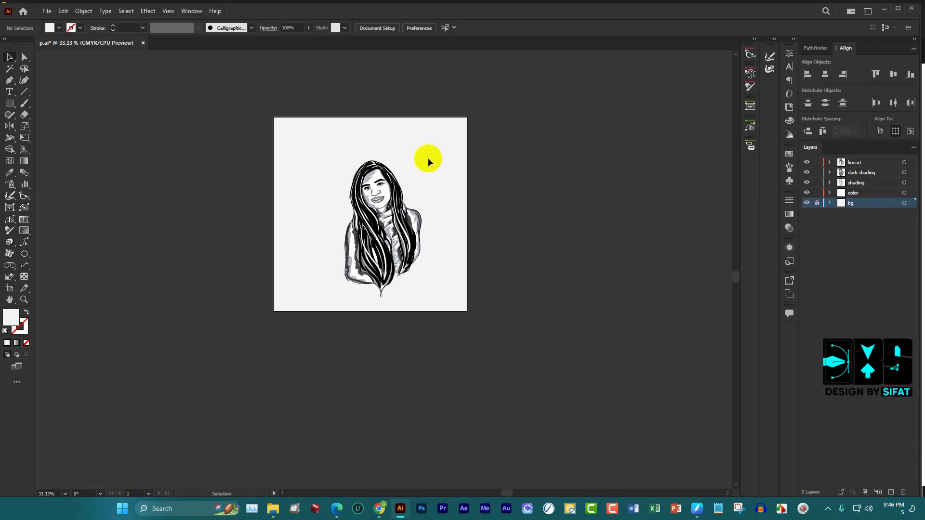
Select all the portrait artwork and apply Object > Expand Appearance
drag(247, 92, 559, 439)
click(84, 10)
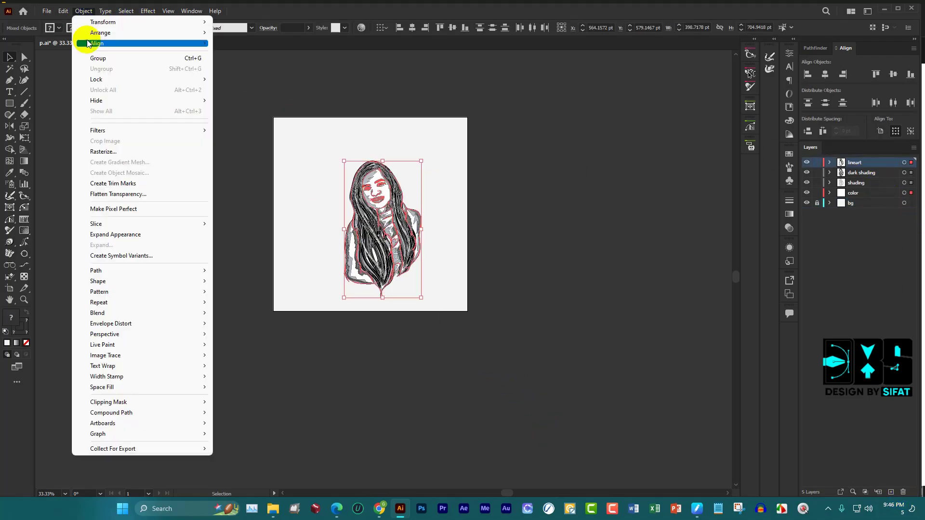
click(142, 234)
click(83, 11)
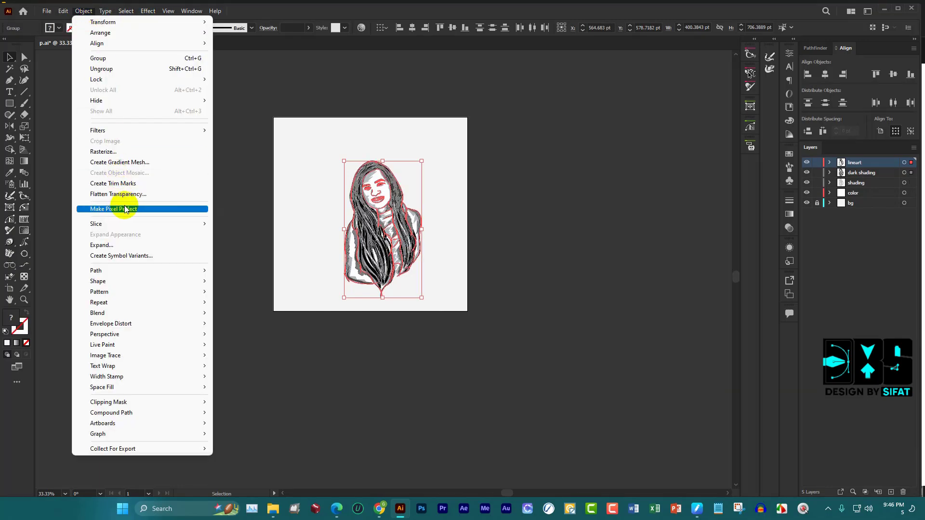
click(123, 245)
click(639, 260)
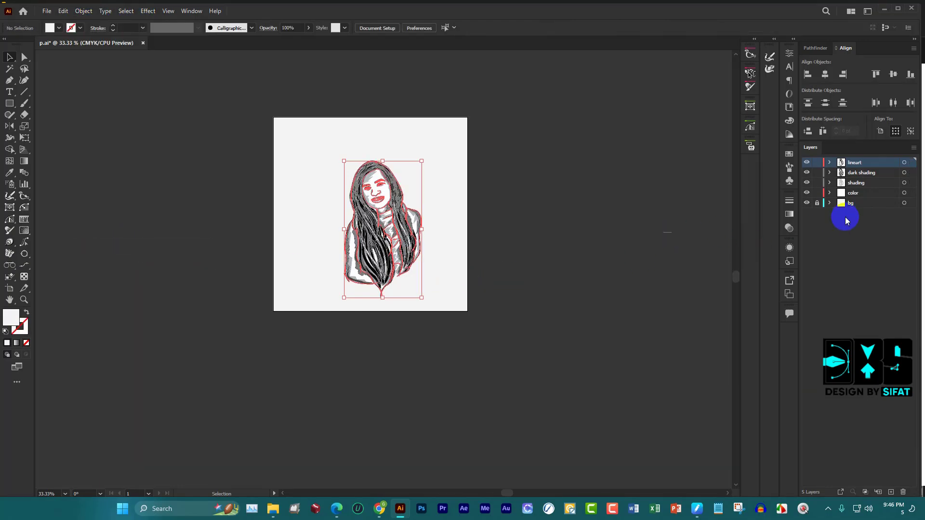
Zoom in on the mouth, shrink the Eraser, and erase the stray bit on the lower tooth line
scroll(401, 184, up, 2)
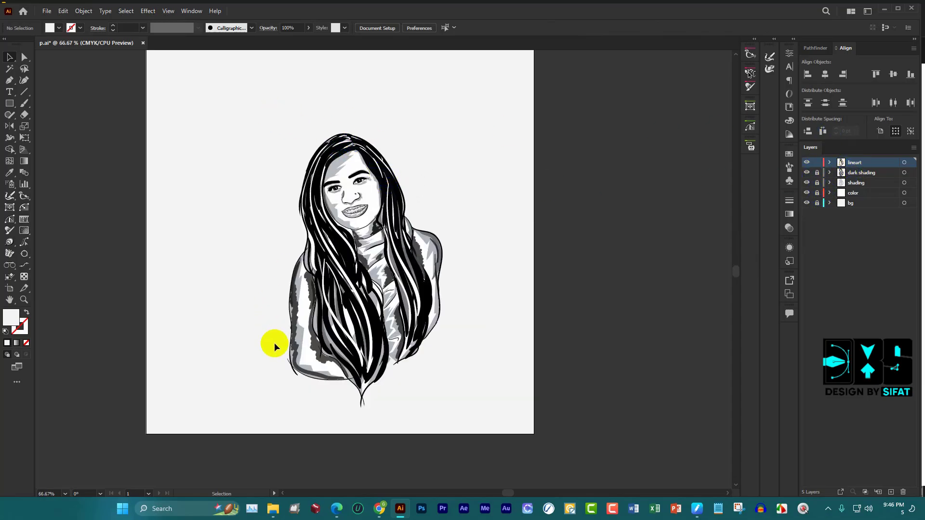
scroll(274, 343, up, 3)
scroll(382, 242, up, 2)
scroll(488, 179, up, 3)
scroll(506, 140, up, 1)
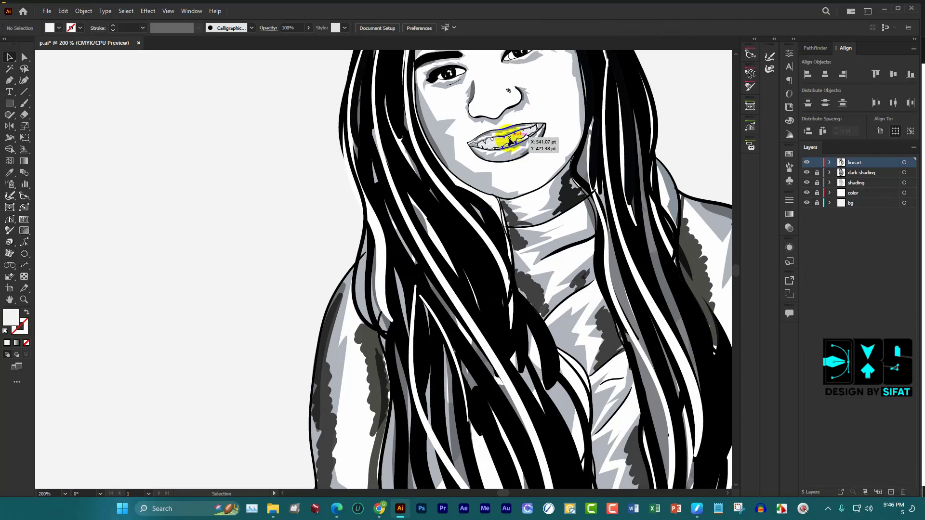
scroll(476, 123, up, 3)
scroll(440, 144, up, 3)
scroll(420, 145, up, 3)
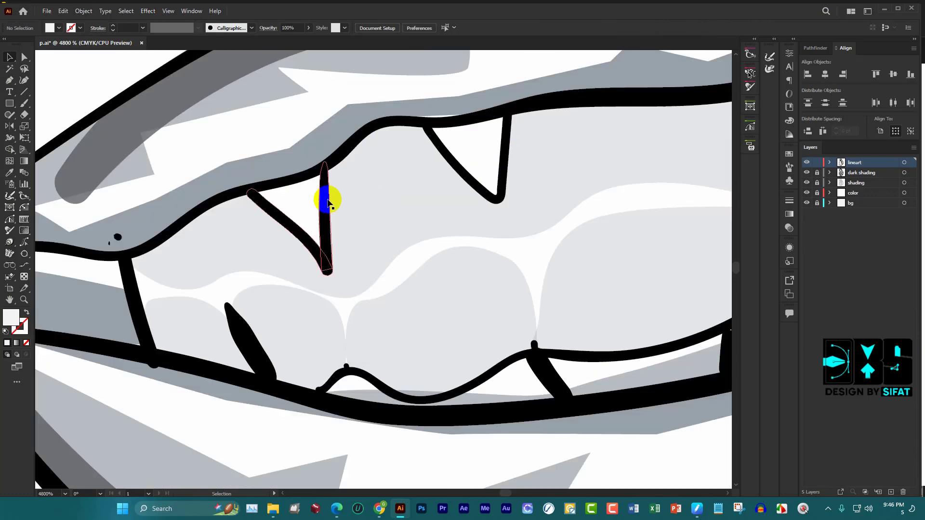
scroll(102, 235, up, 2)
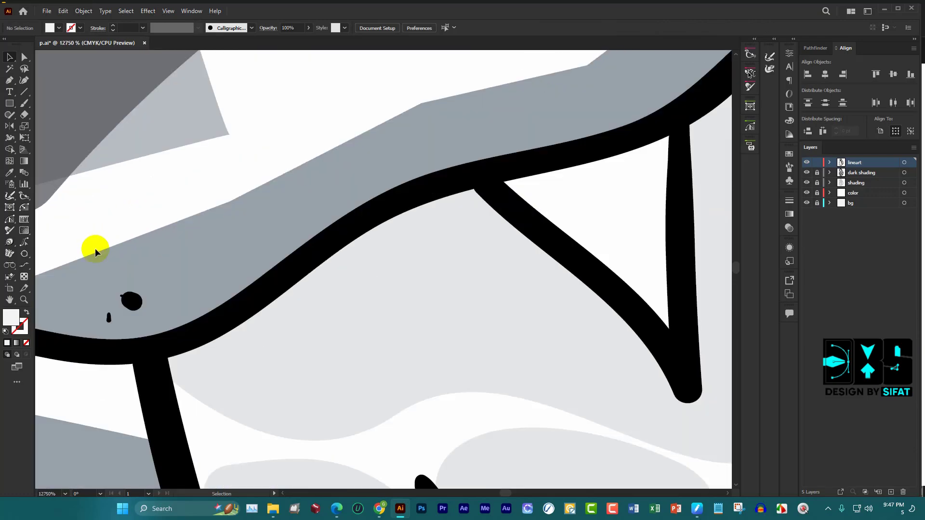
scroll(108, 112, down, 1)
scroll(130, 227, up, 2)
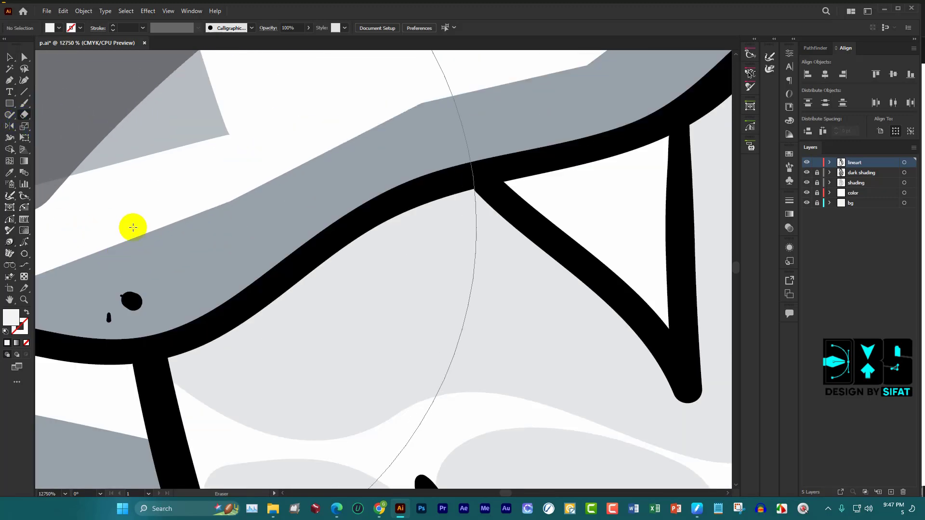
scroll(241, 228, down, 1)
key(bracketleft)
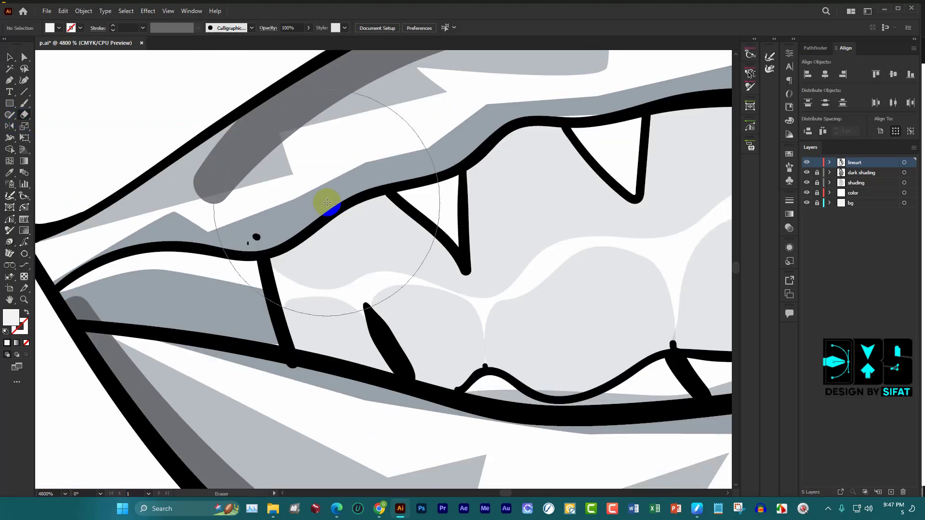
key(bracketleft)
key(bracketleft)
key(bracketleft)
key(bracketleft)
key(bracketleft)
key(bracketleft)
key(bracketleft)
key(bracketleft)
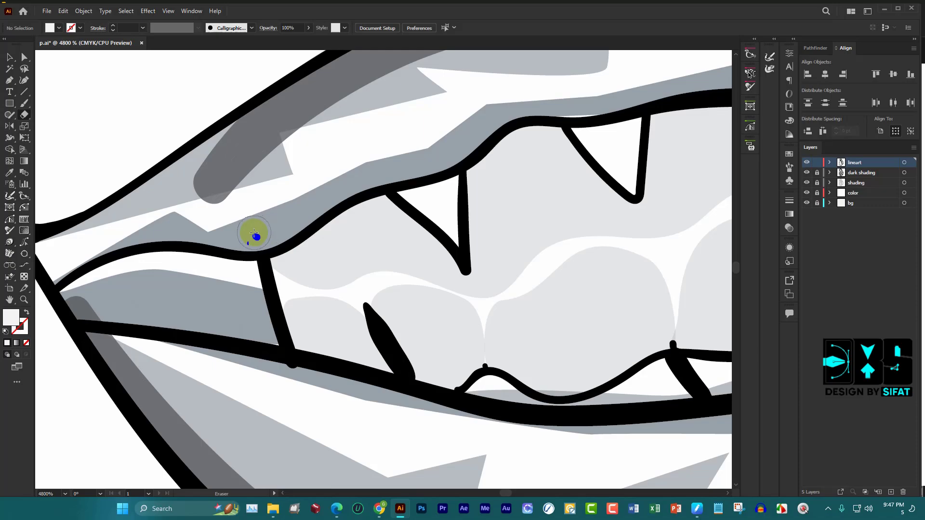
scroll(337, 221, down, 3)
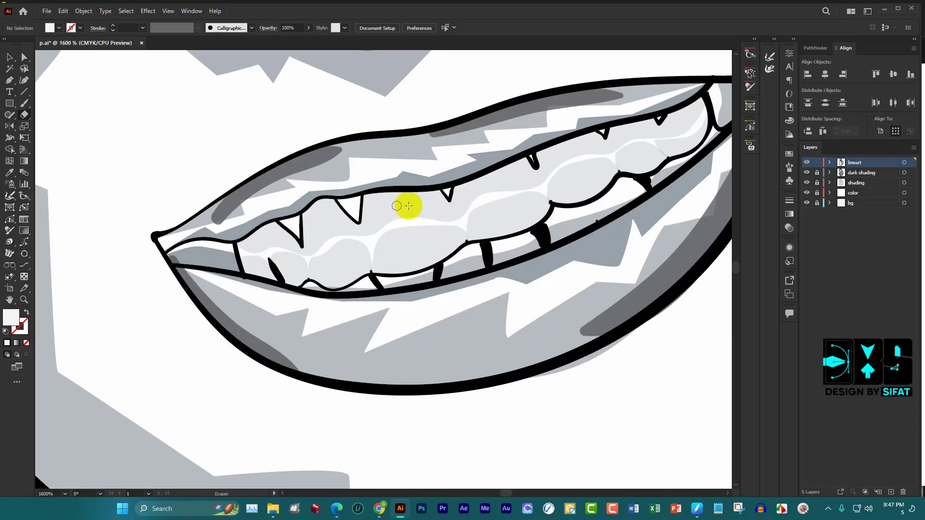
scroll(482, 193, up, 1)
scroll(453, 205, down, 1)
scroll(453, 205, down, 1)
scroll(569, 197, down, 1)
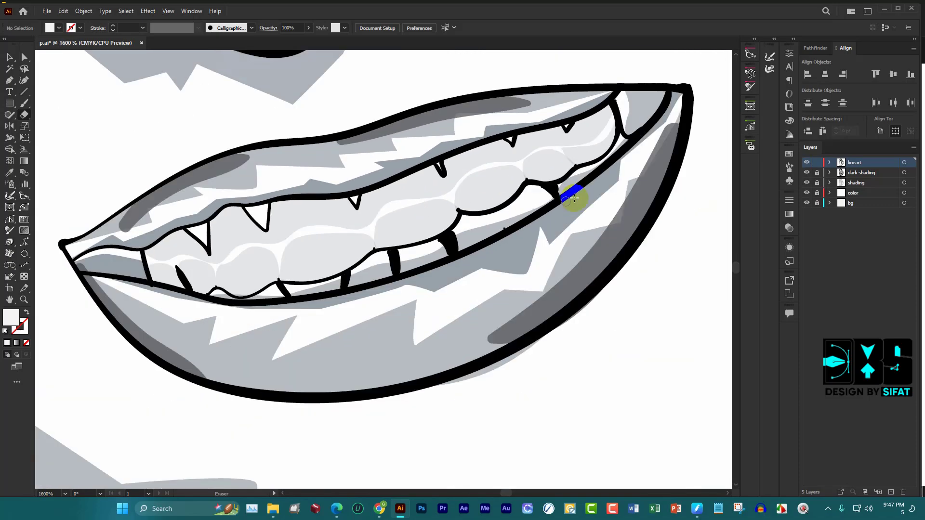
scroll(595, 170, up, 2)
scroll(551, 176, up, 3)
drag(550, 177, 543, 159)
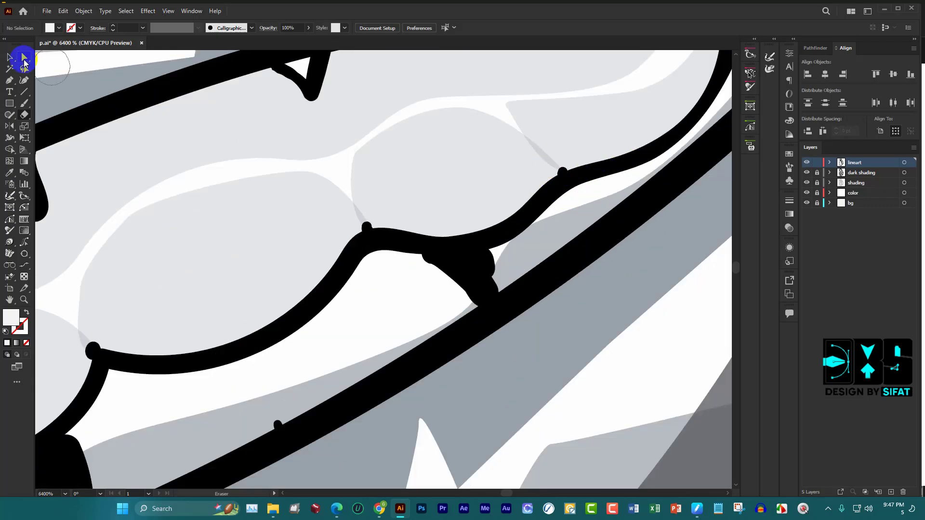
Smooth the sharp corner at the tooth line joint with the Selection tool
click(559, 173)
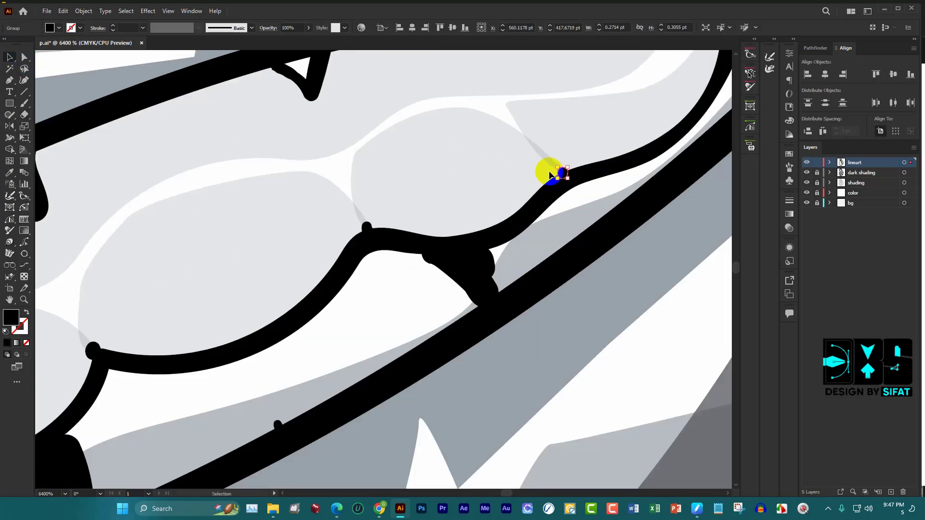
click(516, 178)
click(355, 262)
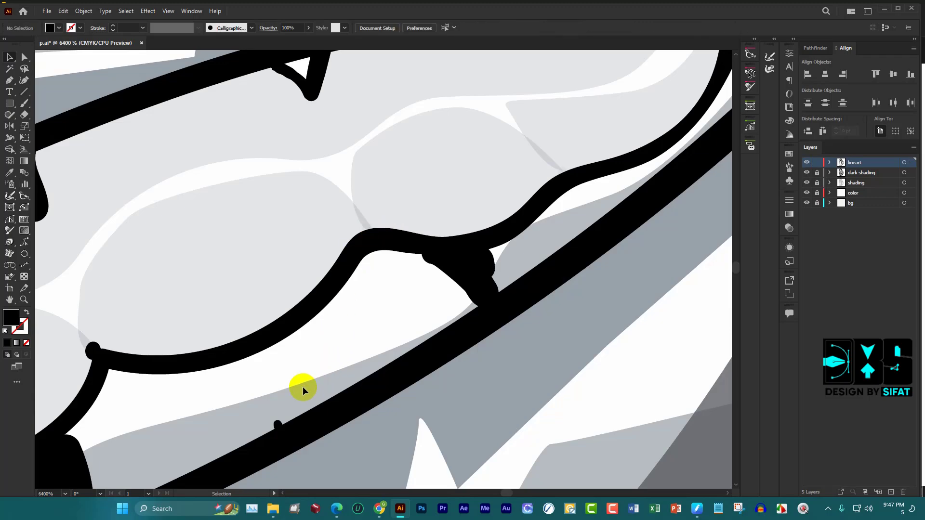
click(350, 396)
scroll(455, 274, down, 3)
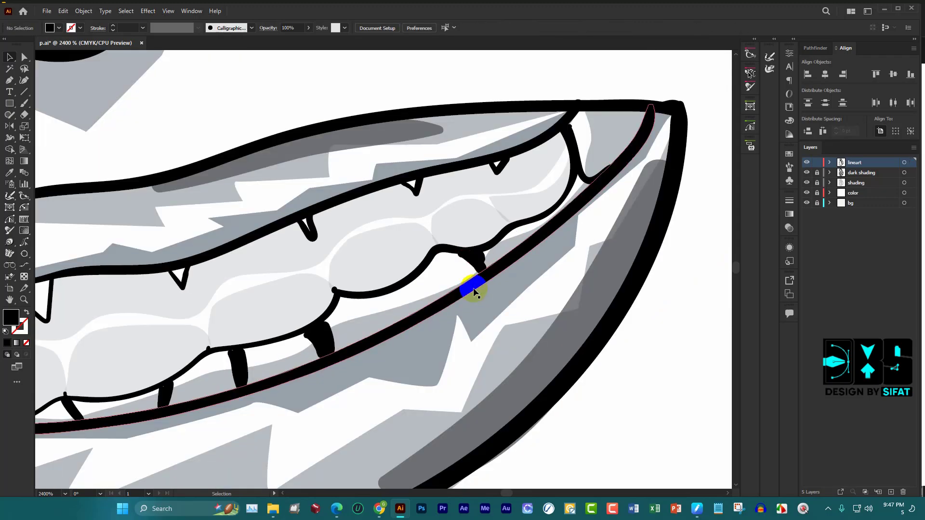
scroll(319, 304, up, 3)
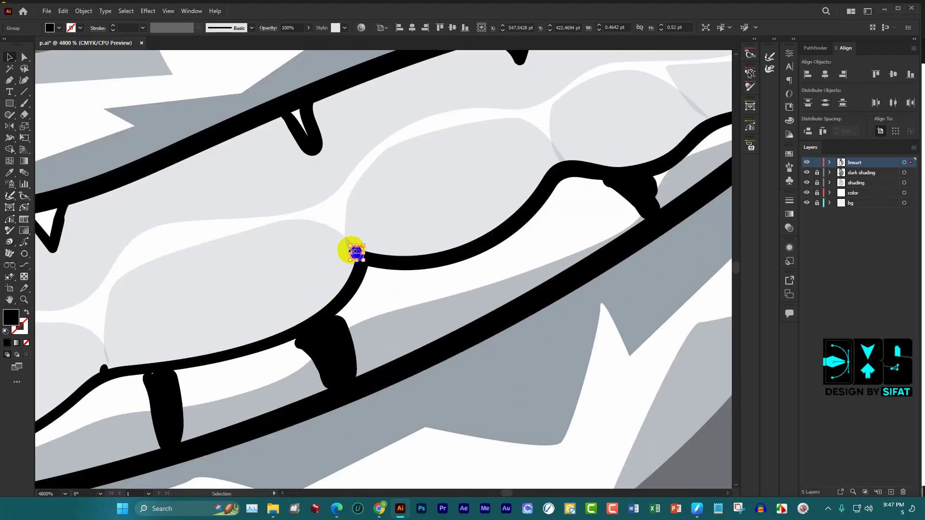
drag(356, 252, 419, 256)
Delete the tiny blob at the line joint and move the small piece onto the tooth line
scroll(419, 256, down, 3)
scroll(413, 285, up, 2)
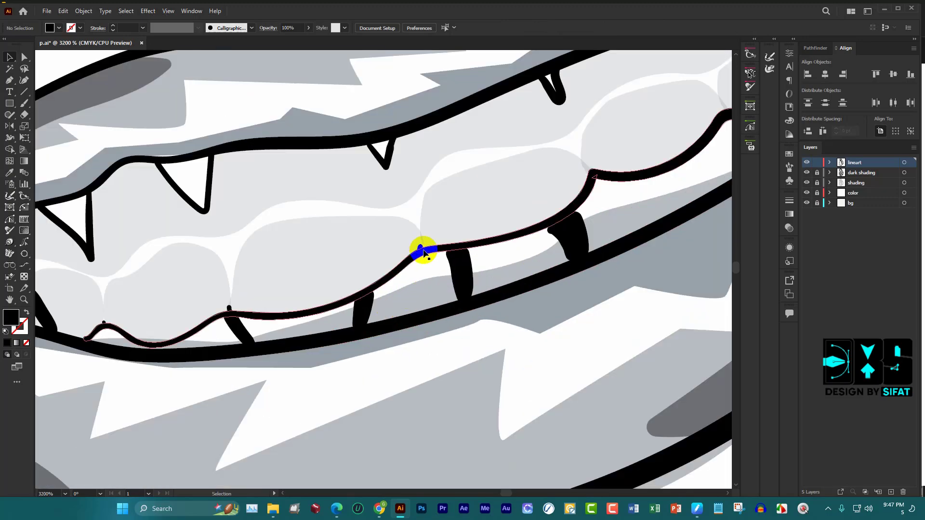
scroll(419, 248, up, 1)
click(403, 229)
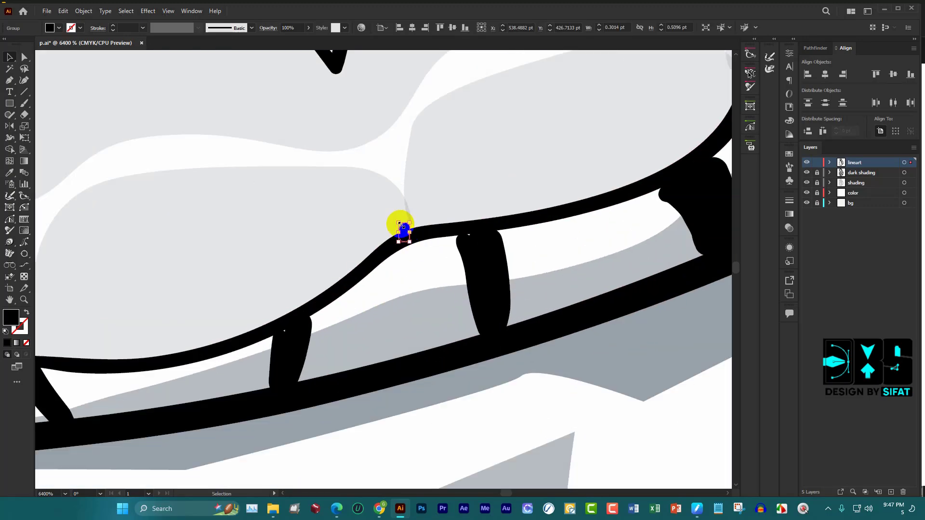
key(Delete)
scroll(361, 288, up, 3)
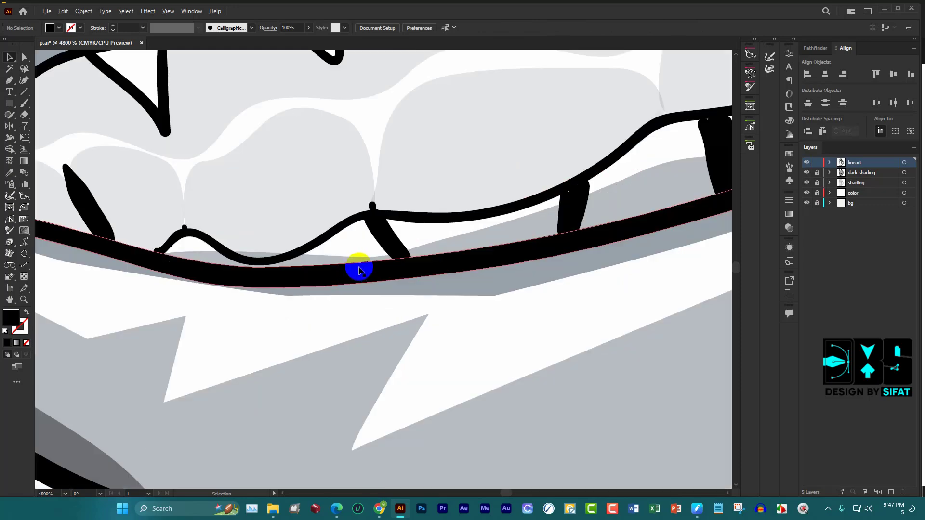
drag(383, 238, 371, 208)
click(213, 223)
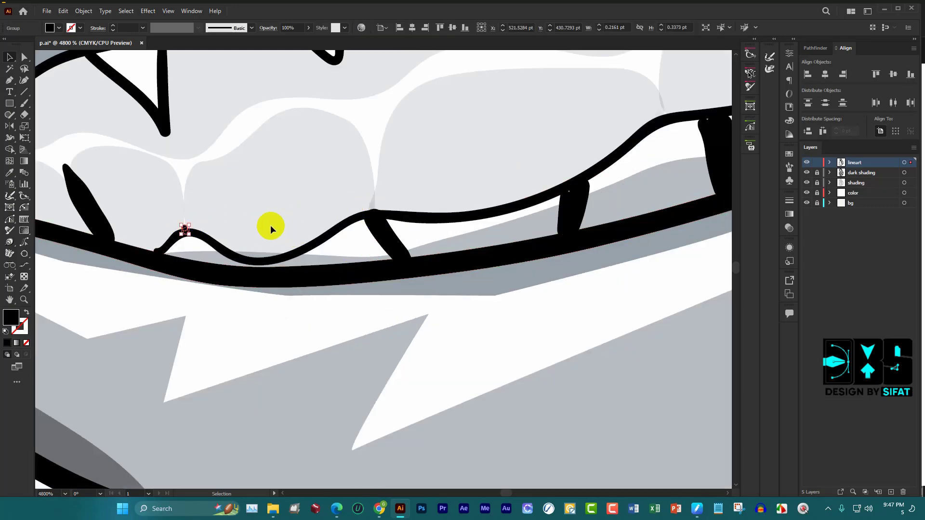
scroll(440, 252, down, 4)
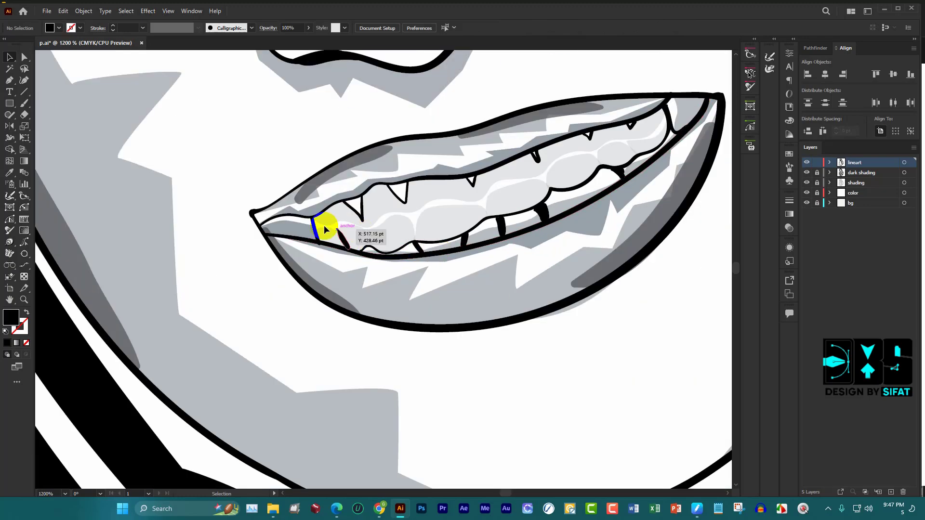
scroll(337, 224, down, 5)
scroll(412, 221, down, 2)
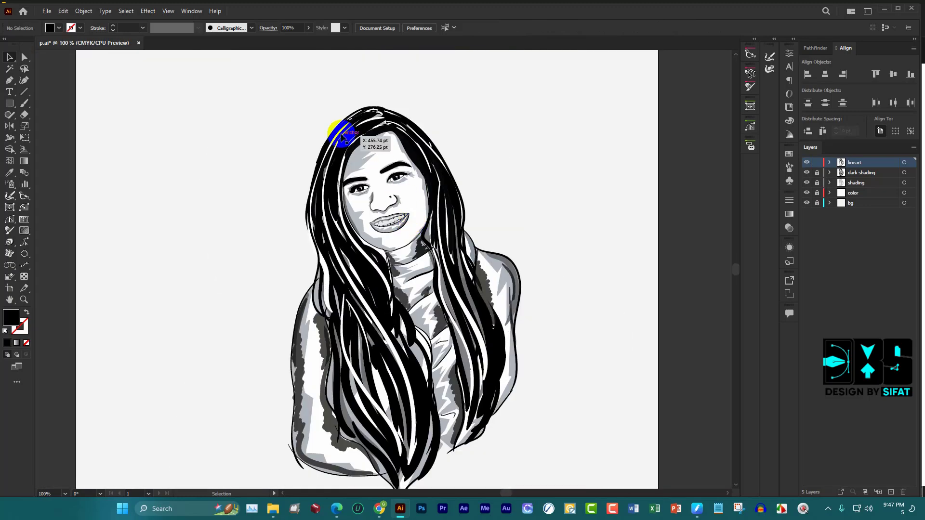
scroll(340, 134, down, 1)
drag(272, 92, 486, 430)
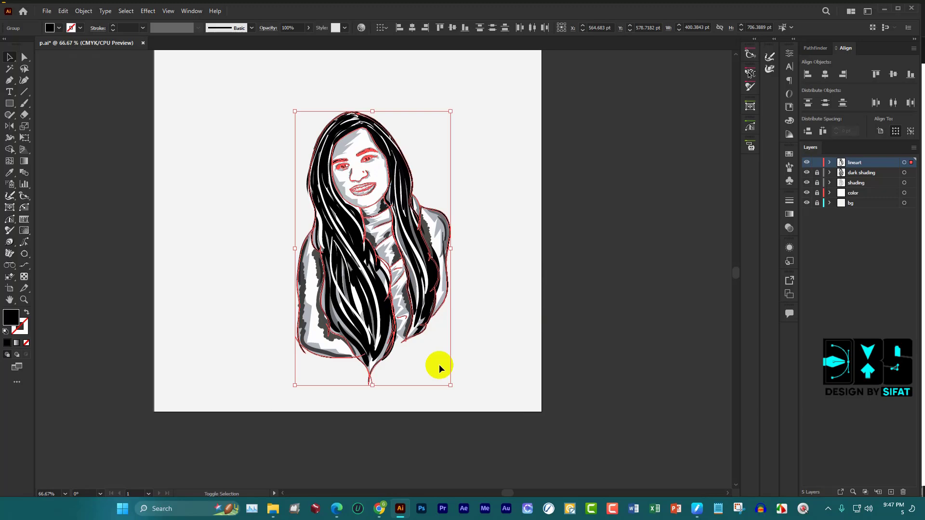
key(shift+m)
scroll(438, 369, up, 3)
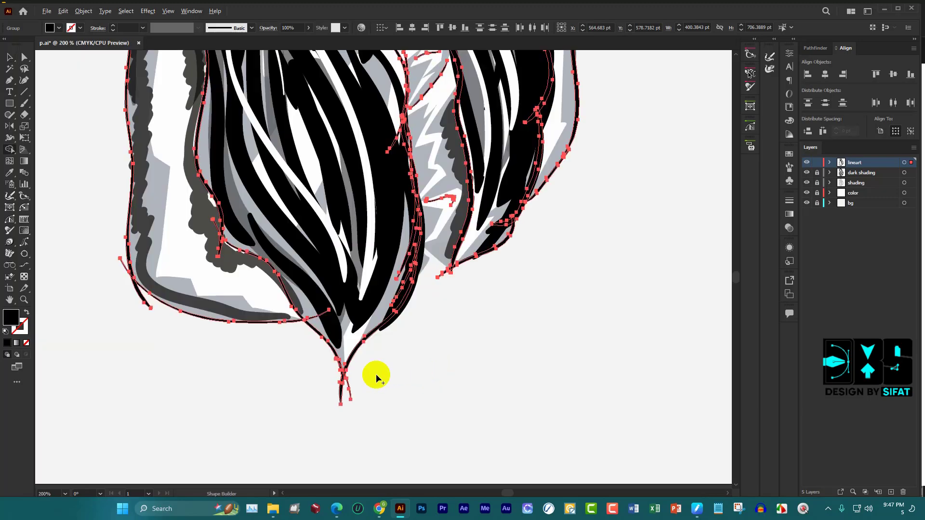
scroll(376, 374, up, 2)
scroll(306, 387, up, 2)
drag(496, 432, 496, 383)
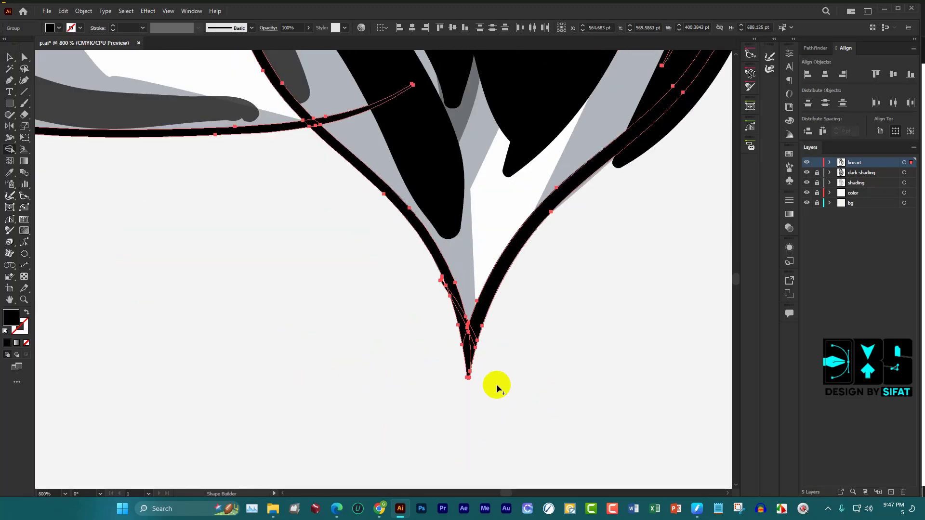
scroll(496, 384, down, 3)
scroll(530, 258, up, 1)
scroll(565, 223, up, 2)
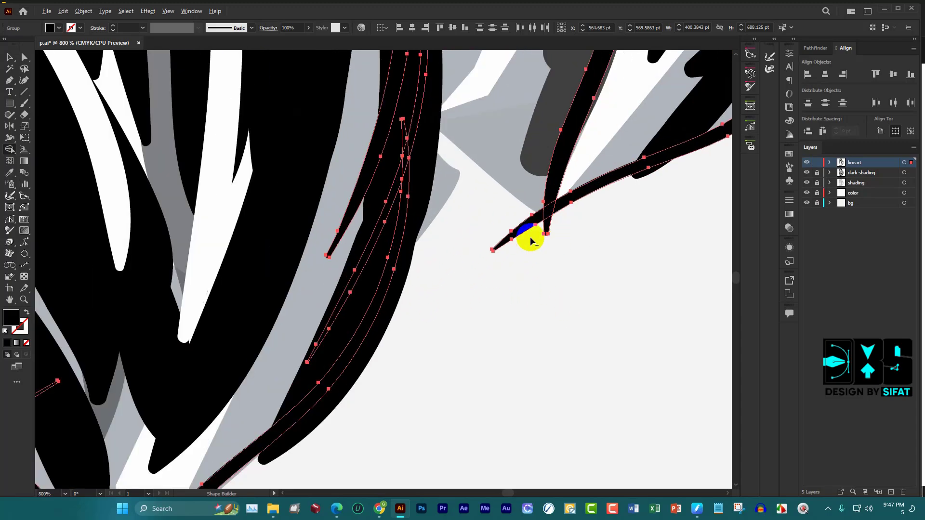
scroll(533, 242, up, 2)
drag(534, 261, 481, 222)
scroll(705, 281, down, 4)
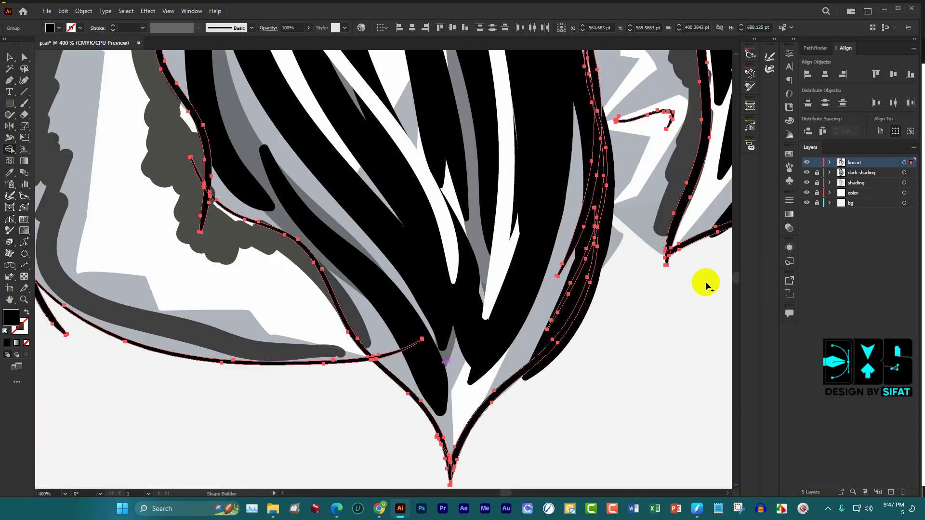
scroll(615, 324, down, 2)
scroll(581, 310, down, 1)
scroll(583, 311, up, 2)
scroll(597, 311, up, 2)
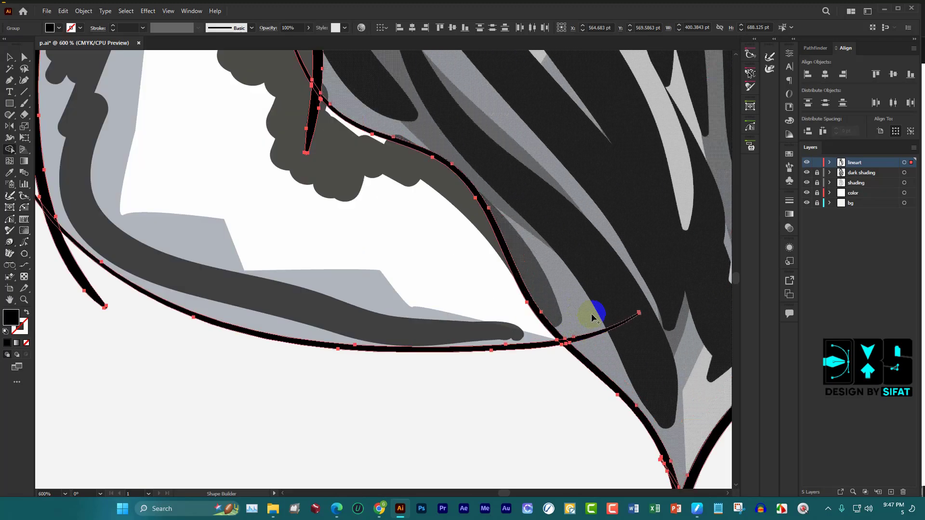
scroll(344, 217, up, 3)
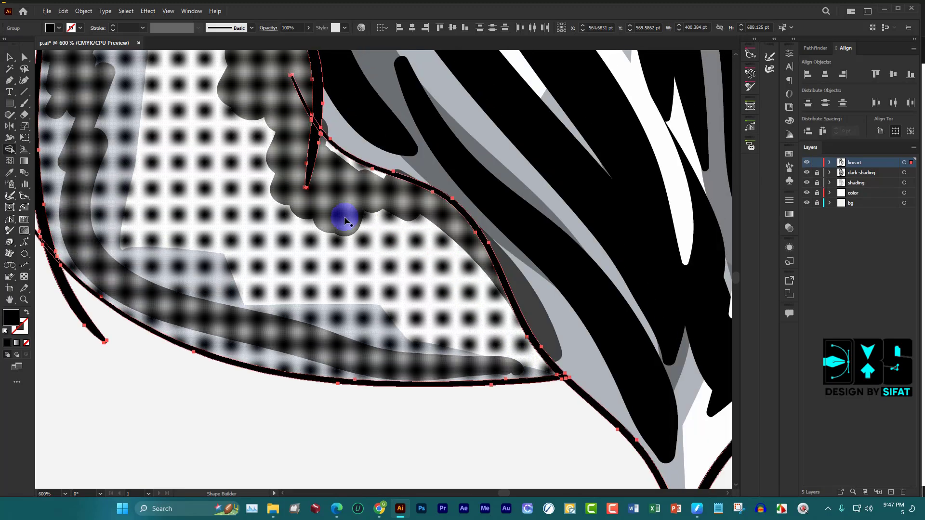
drag(297, 121, 282, 188)
scroll(367, 295, down, 4)
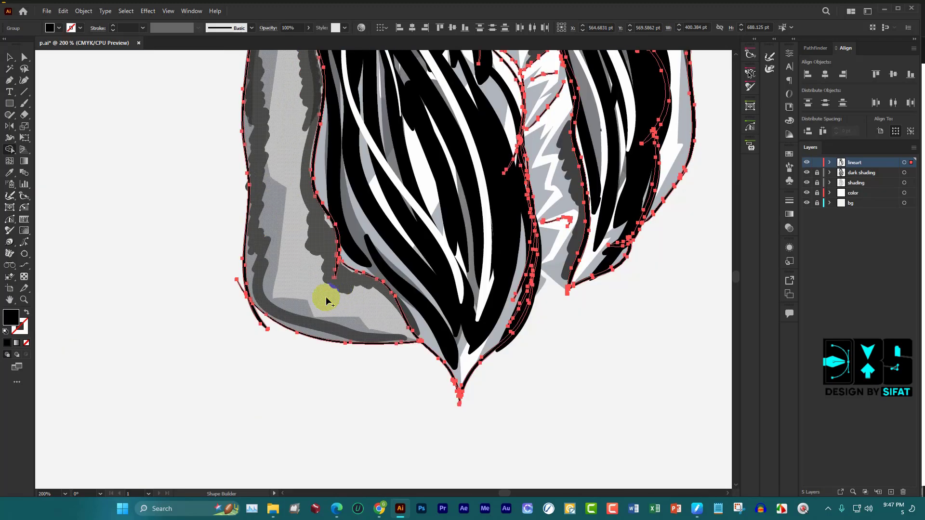
scroll(225, 280, up, 4)
mouse_move(323, 287)
mouse_down()
mouse_move(380, 357)
mouse_move(372, 351)
mouse_up()
scroll(403, 316, down, 3)
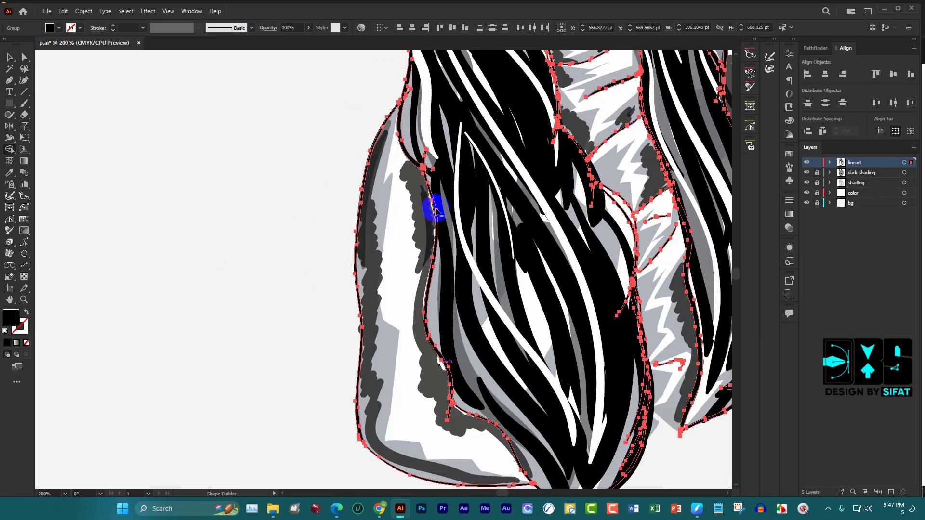
scroll(433, 203, up, 3)
scroll(432, 185, up, 2)
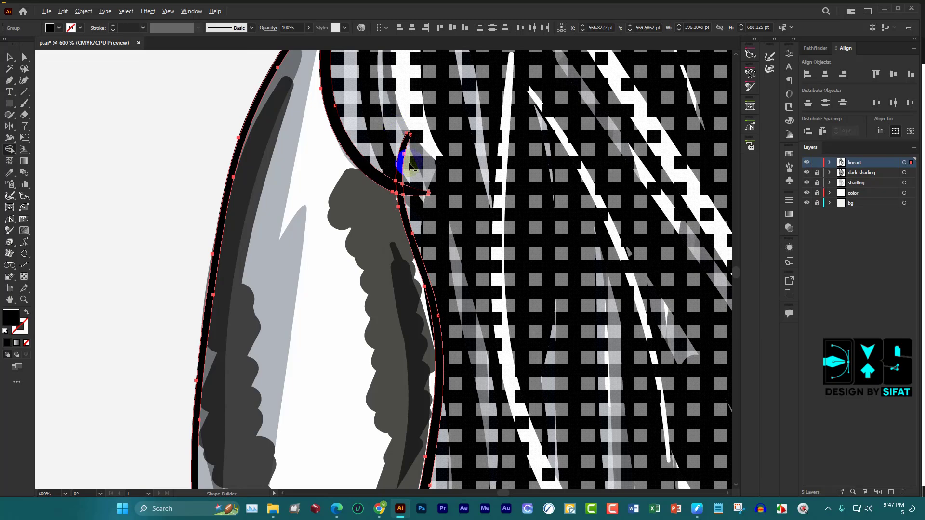
scroll(477, 221, down, 3)
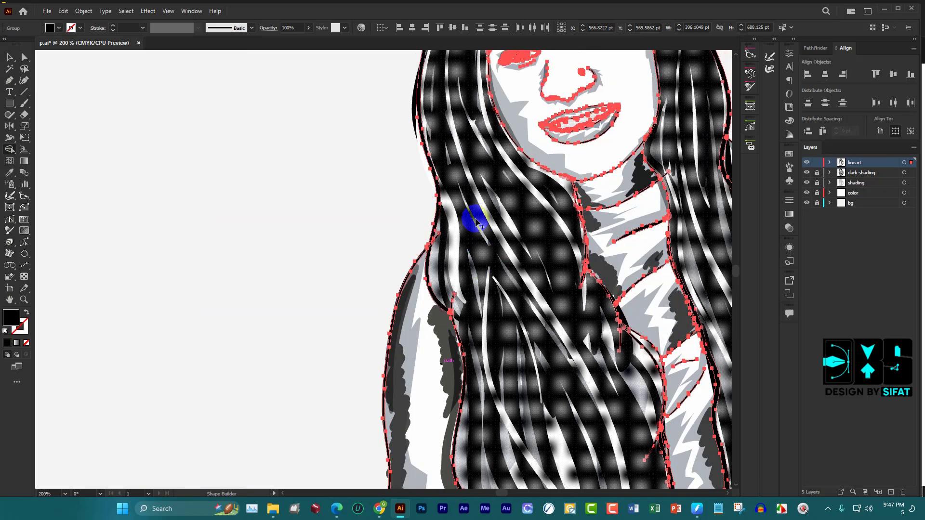
scroll(434, 236, up, 4)
drag(393, 220, 393, 268)
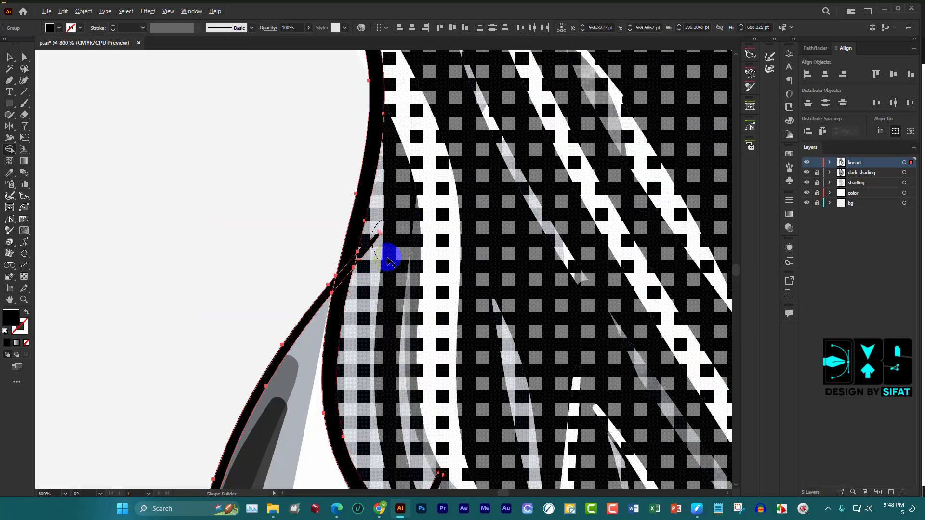
scroll(366, 265, down, 2)
scroll(372, 231, down, 2)
scroll(326, 194, up, 2)
scroll(293, 215, up, 1)
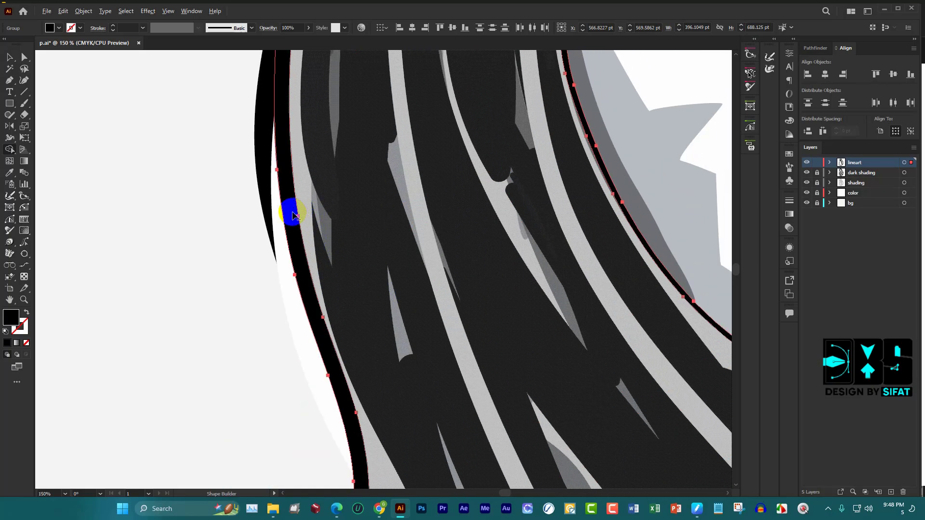
scroll(293, 215, down, 2)
scroll(402, 290, down, 2)
scroll(458, 330, down, 1)
scroll(511, 374, up, 3)
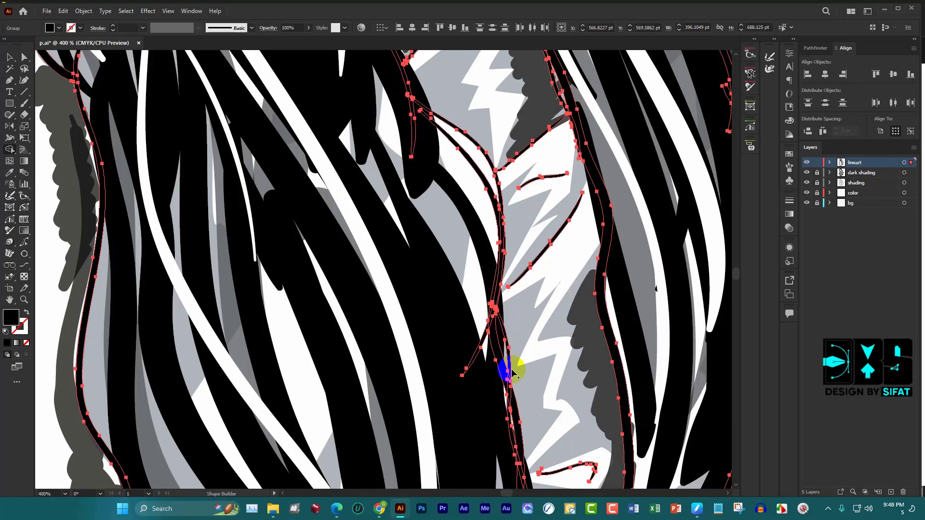
scroll(512, 374, down, 1)
scroll(568, 366, down, 1)
scroll(496, 327, up, 4)
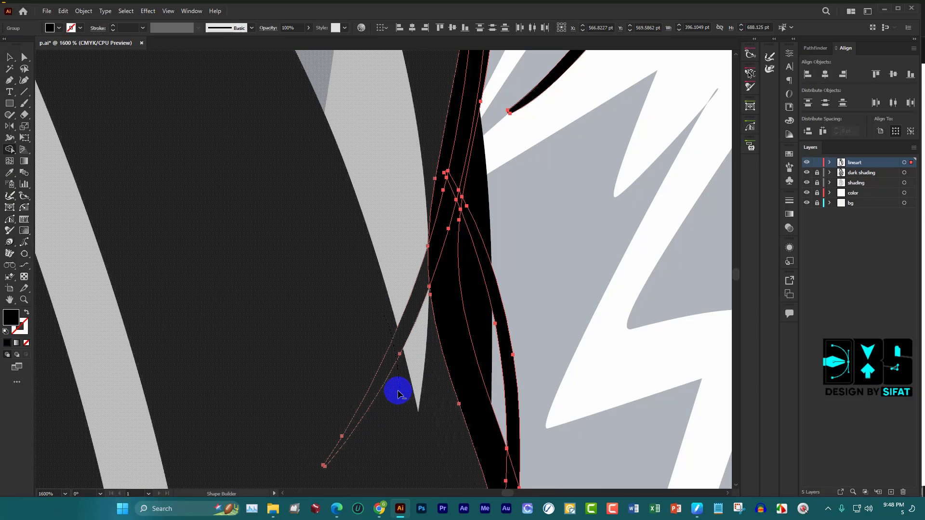
scroll(593, 294, down, 3)
scroll(506, 270, up, 1)
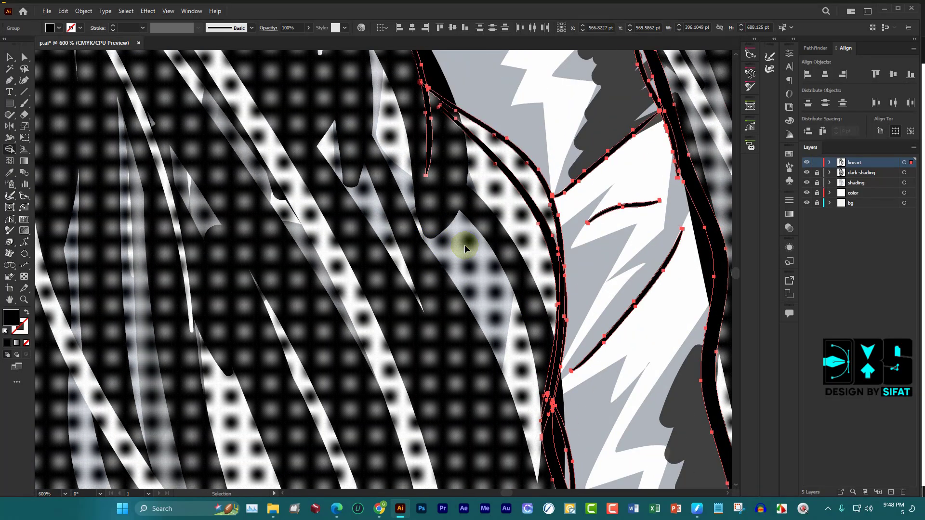
scroll(462, 252, up, 2)
scroll(436, 208, up, 2)
scroll(337, 164, down, 4)
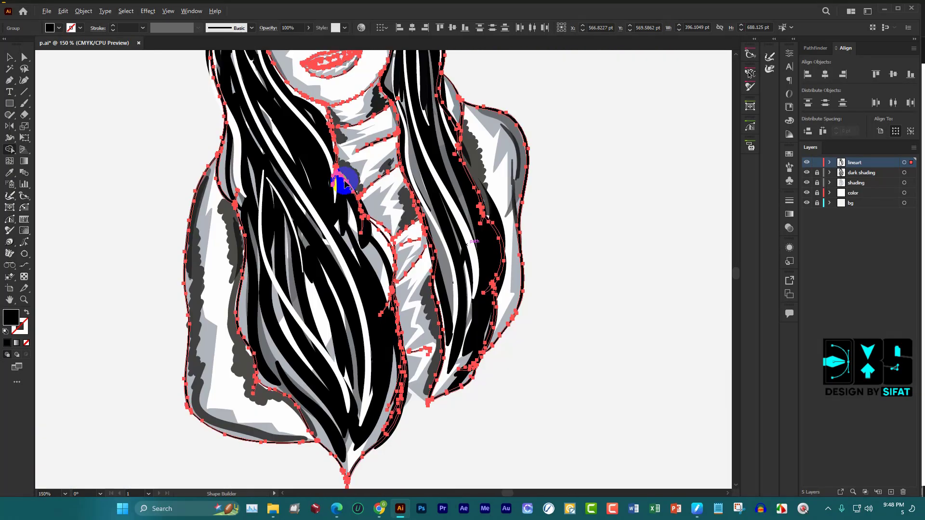
scroll(395, 129, up, 1)
scroll(365, 116, up, 4)
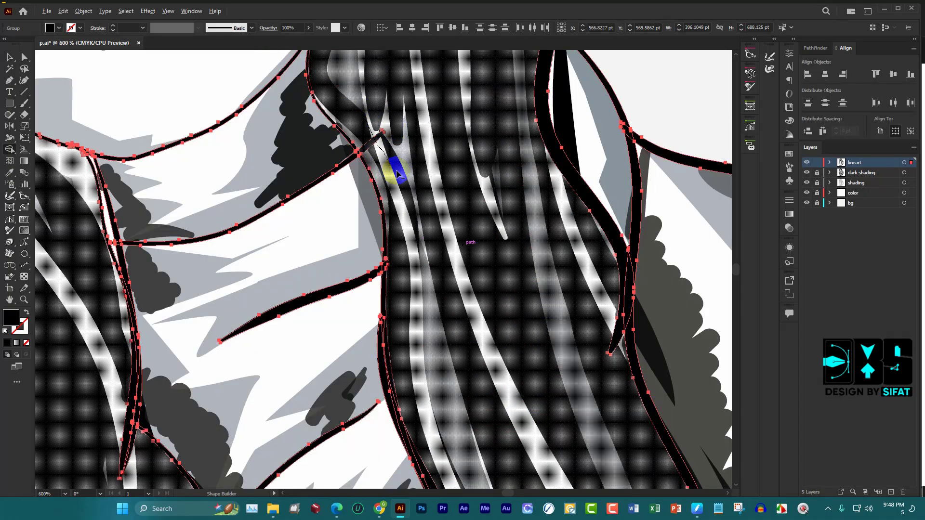
scroll(479, 308, down, 1)
scroll(479, 306, down, 2)
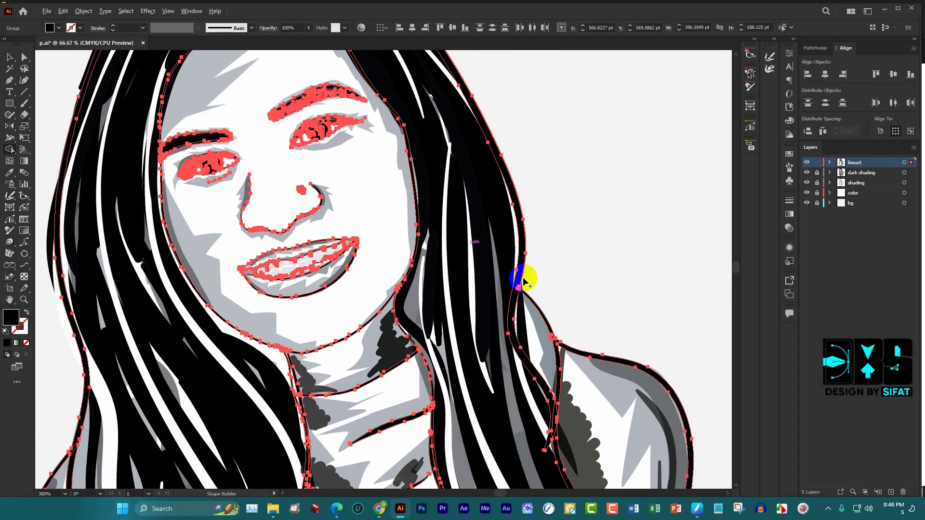
scroll(527, 275, down, 3)
scroll(530, 289, up, 6)
scroll(593, 289, up, 1)
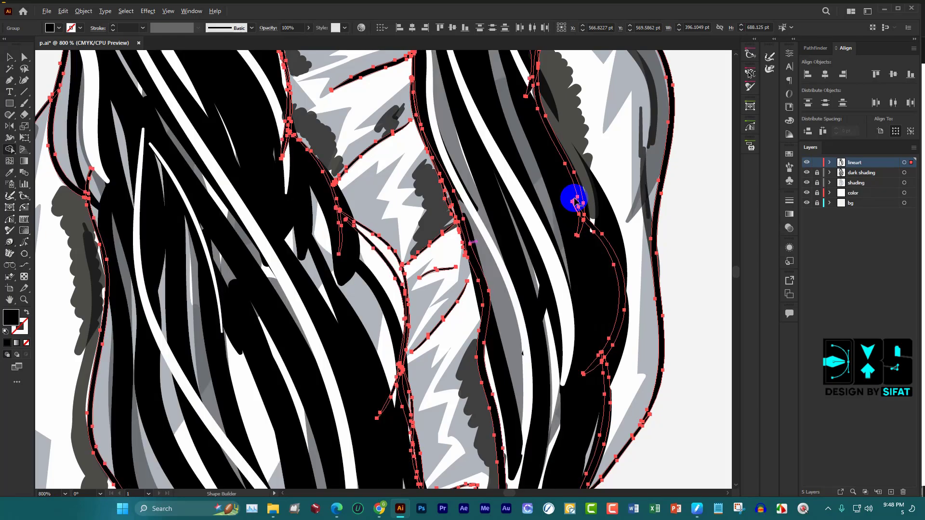
scroll(513, 239, up, 1)
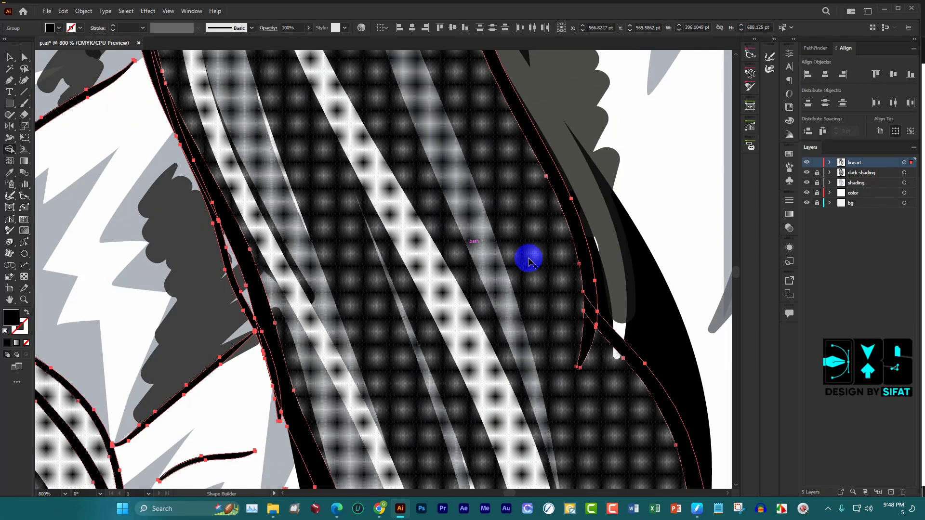
scroll(482, 250, up, 2)
scroll(470, 251, down, 1)
scroll(474, 243, down, 2)
scroll(487, 275, up, 2)
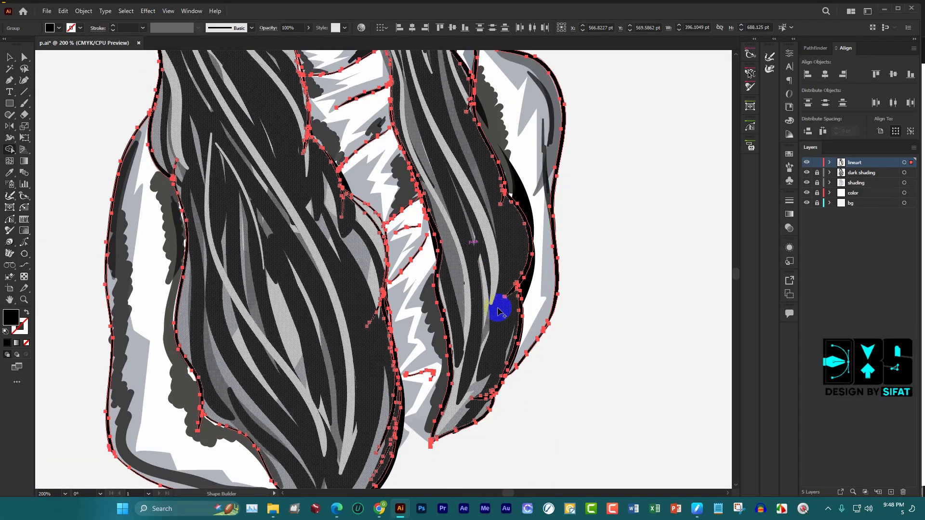
scroll(496, 400, up, 2)
scroll(477, 335, up, 2)
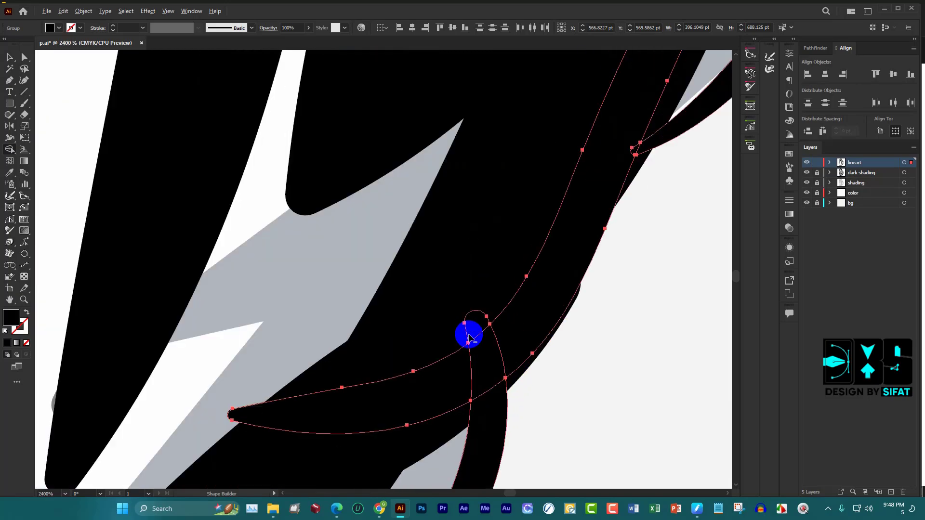
scroll(530, 270, down, 3)
scroll(525, 257, down, 2)
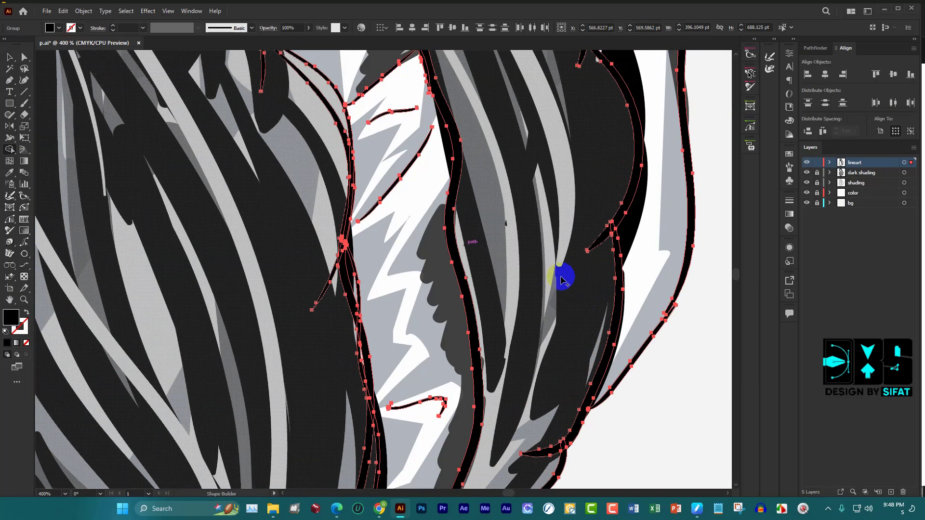
scroll(529, 282, down, 2)
scroll(529, 282, up, 5)
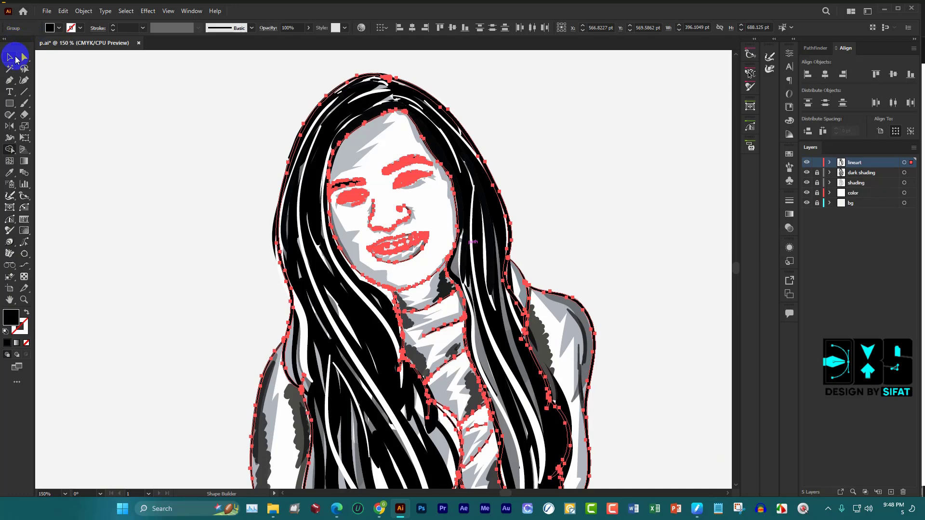
Select the portrait lineart and try centring it horizontally, then undo it
click(16, 60)
key(ctrl+minus)
key(ctrl+minus)
click(161, 120)
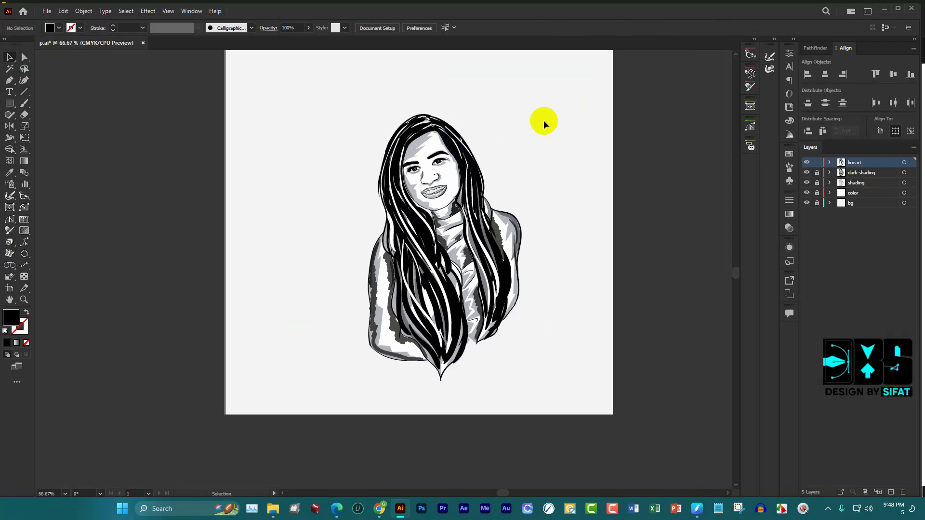
scroll(544, 124, down, 1)
scroll(486, 134, up, 1)
drag(351, 124, 561, 365)
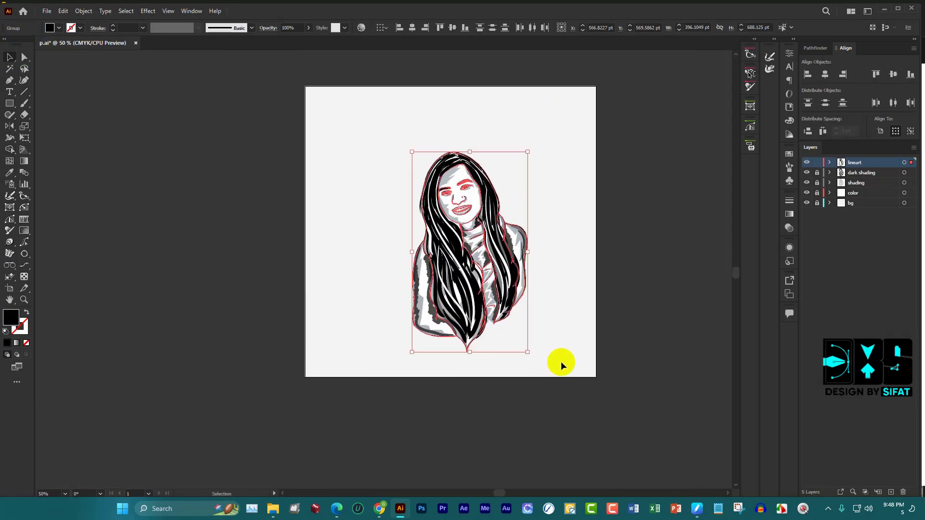
key(a)
key(v)
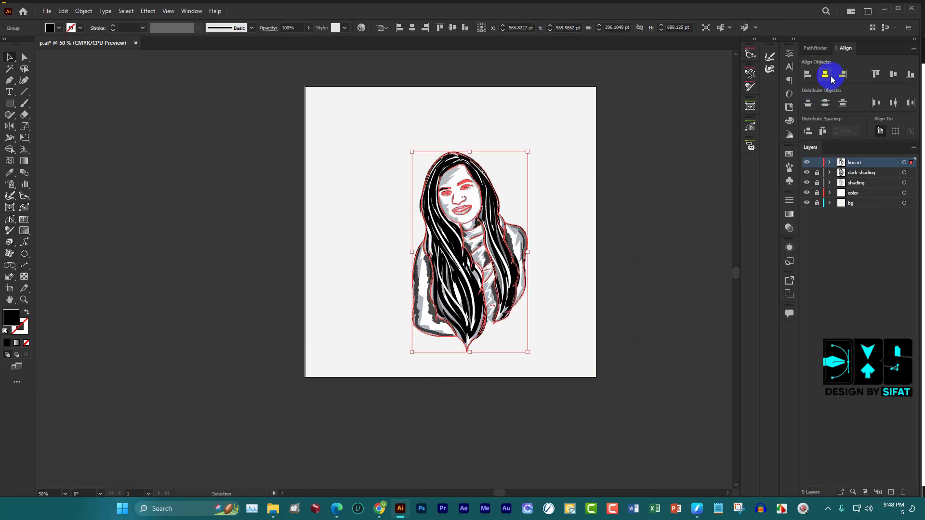
click(826, 74)
key(ctrl+z)
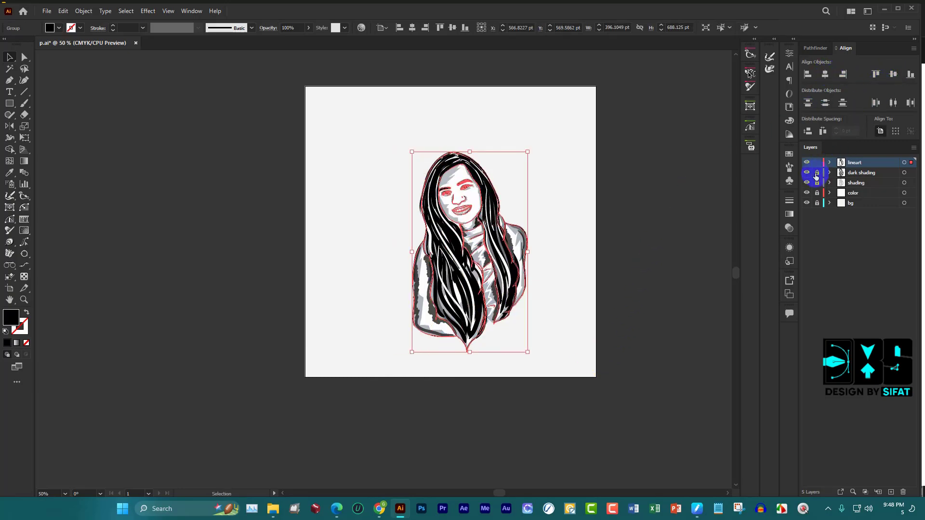
Lock the bg layer and group all the portrait parts together
click(380, 105)
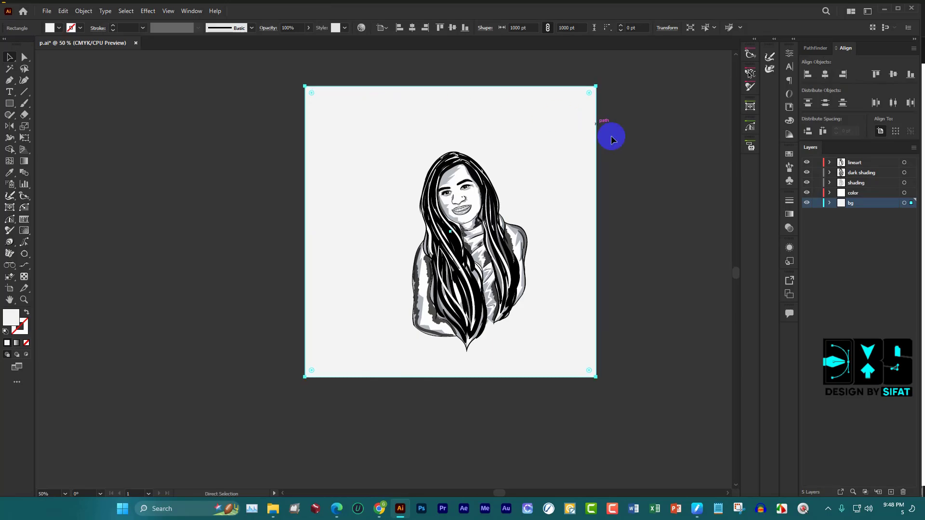
click(819, 203)
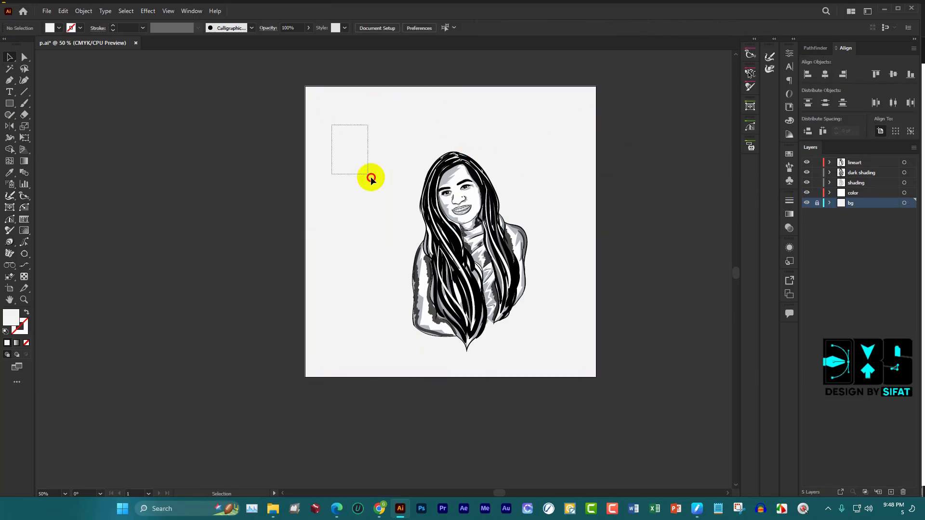
drag(371, 179, 586, 399)
key(ctrl+g)
click(612, 287)
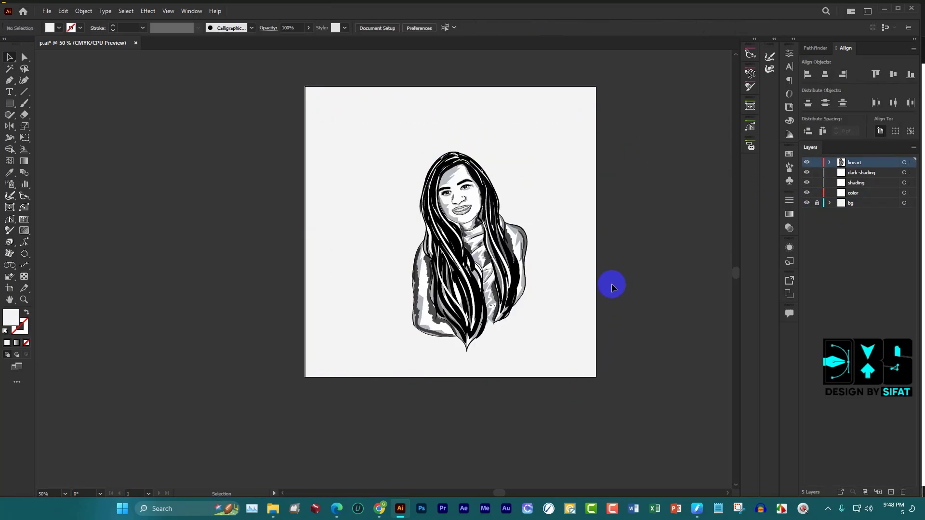
Centre the grouped portrait horizontally and vertically on the artboard, then lock bg
click(463, 191)
click(824, 74)
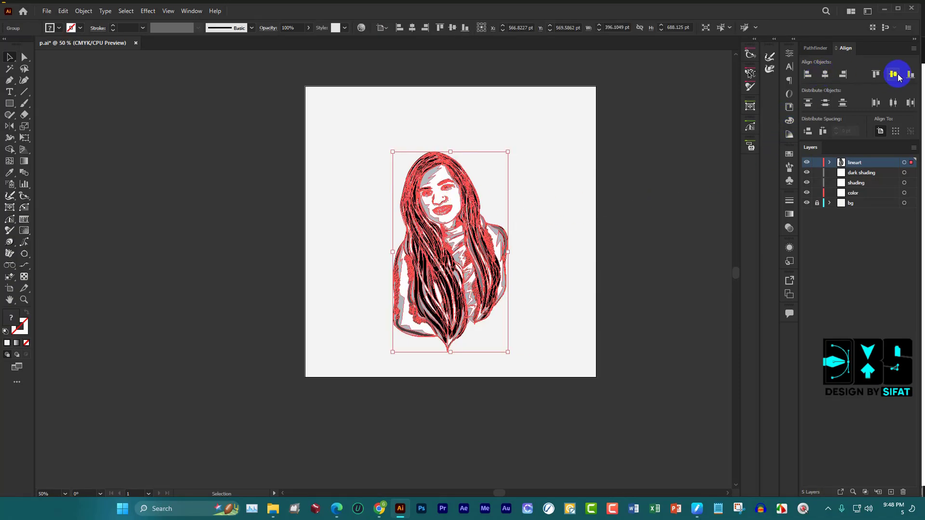
click(895, 75)
click(624, 185)
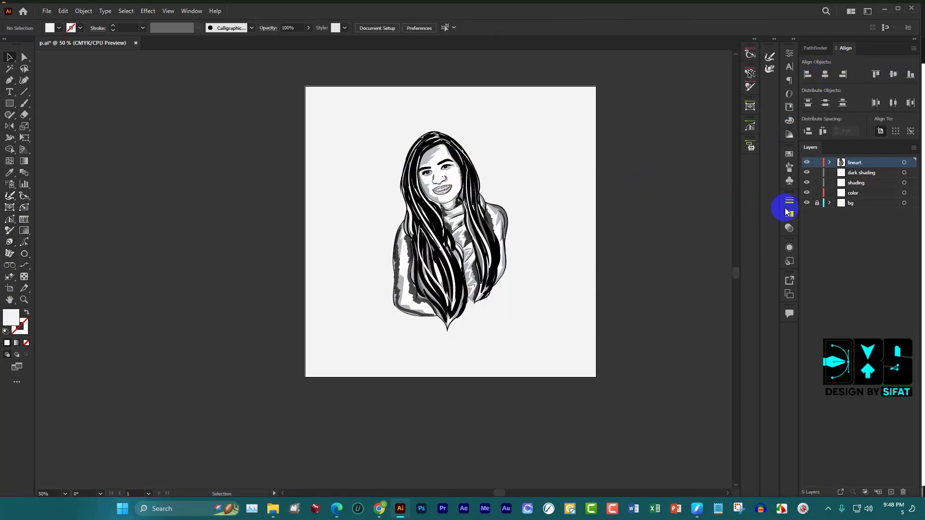
click(816, 203)
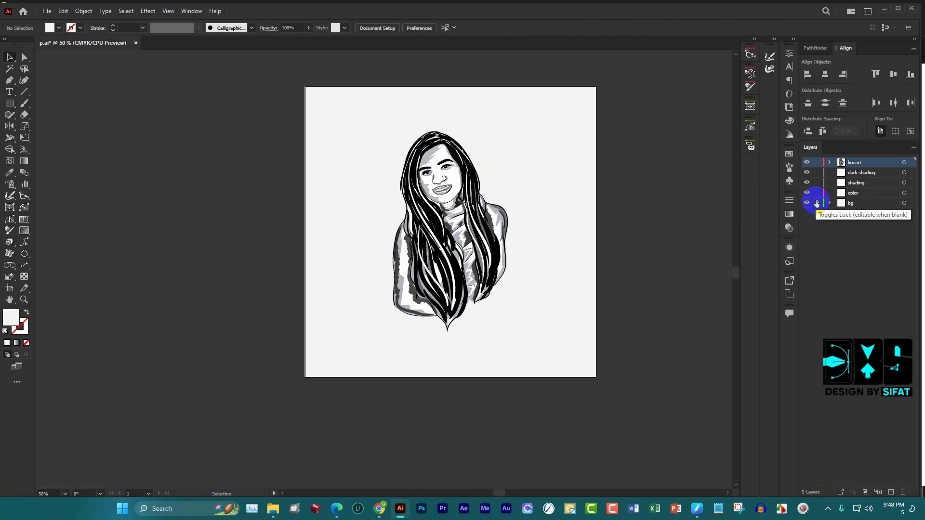
Save the document as aDAD.ai, accepting the default Illustrator Options
key(ctrl+shift+s)
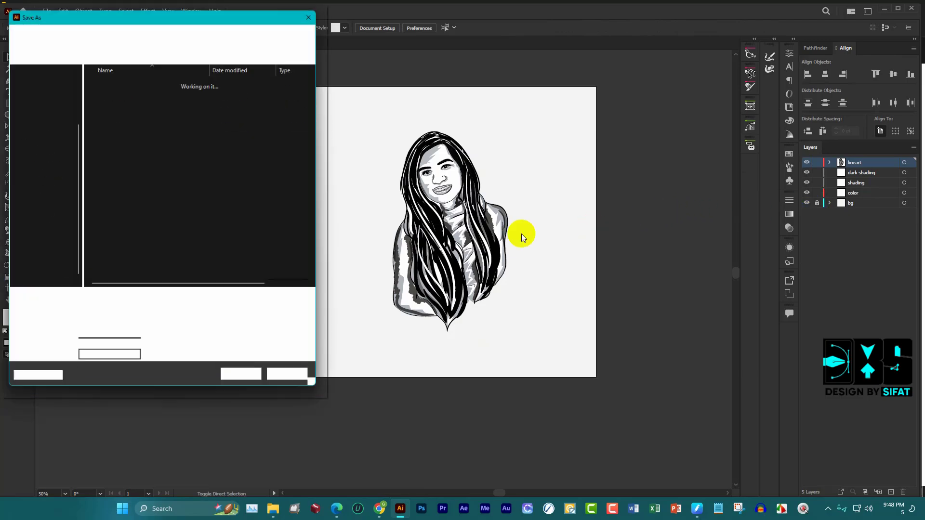
text(aDAD)
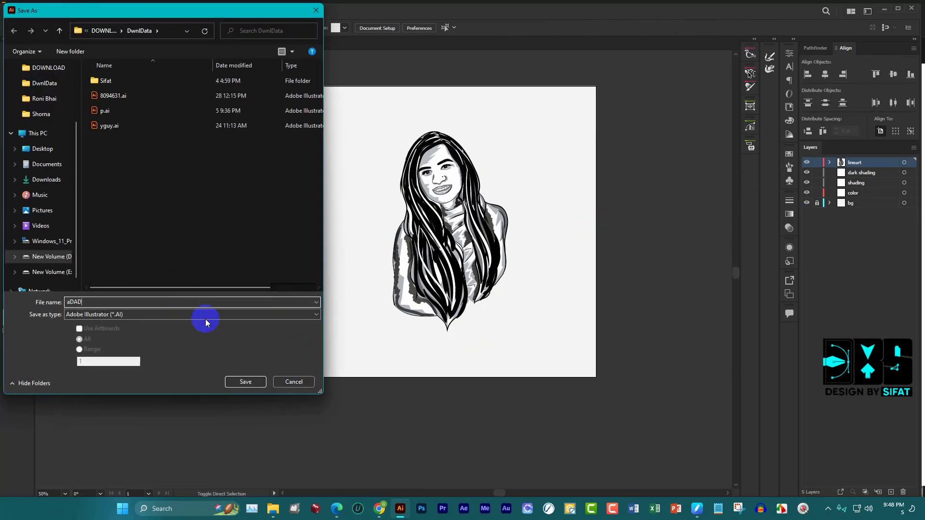
click(246, 382)
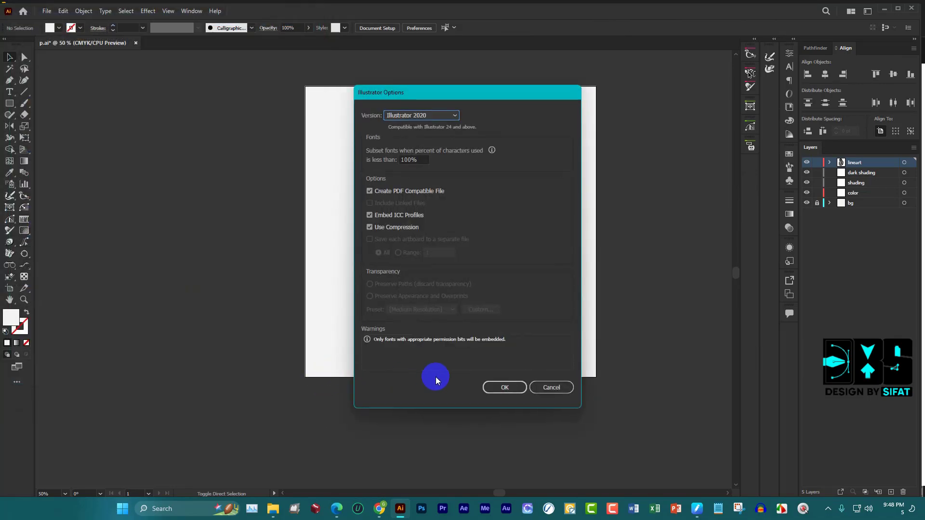
click(499, 388)
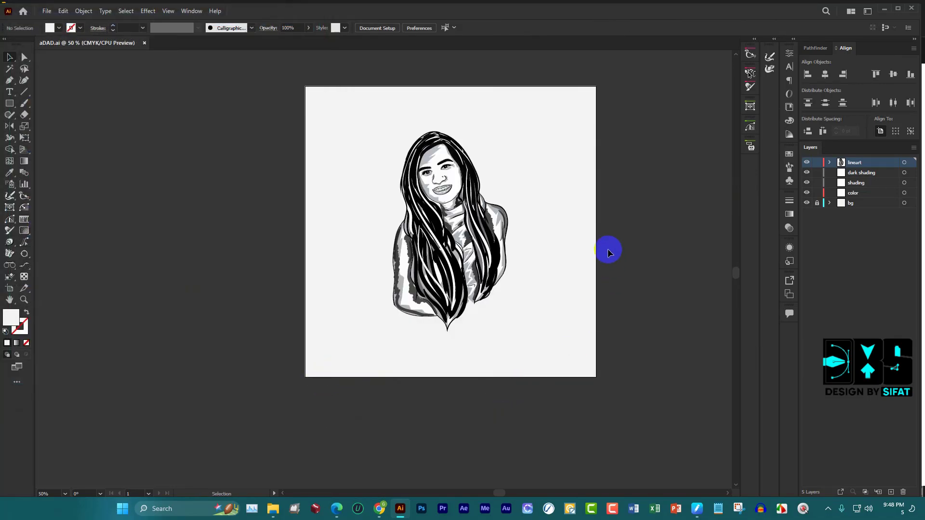
Delete the dark shading, shading and color layers
click(897, 15)
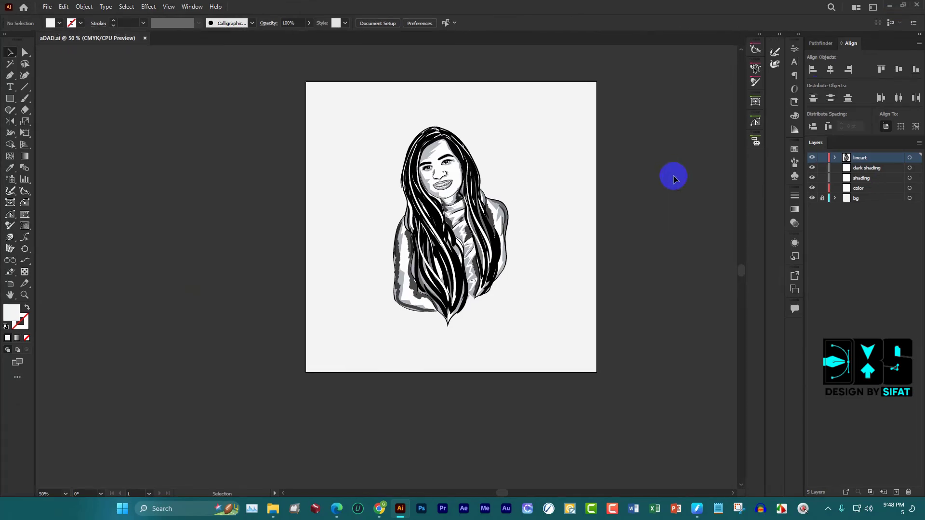
click(862, 168)
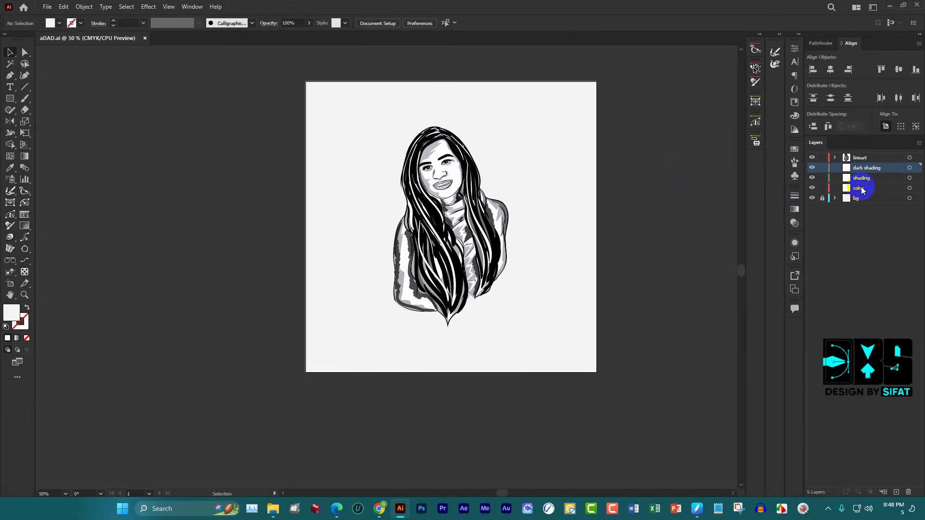
shift+click(862, 189)
click(908, 492)
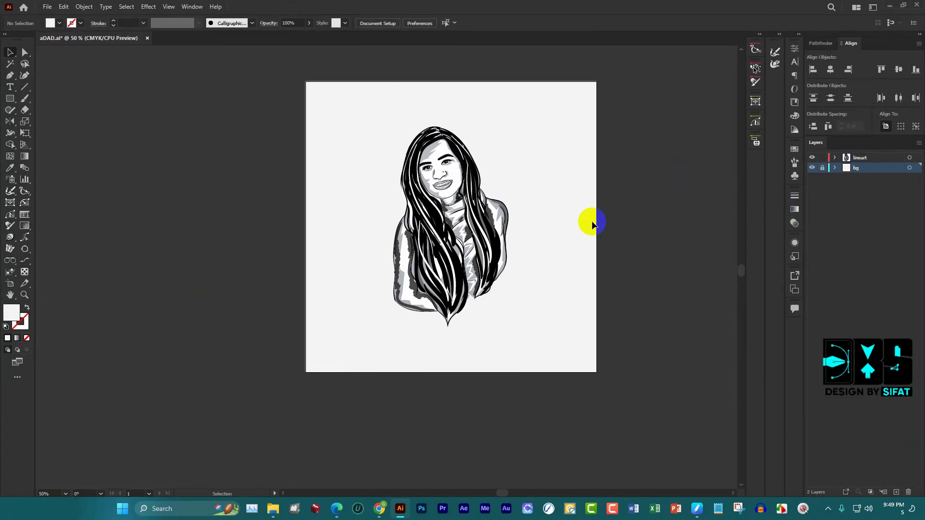
Shrink the portrait slightly, duplicate the lineart layer, and enlarge the copy well beyond the artboard
click(465, 164)
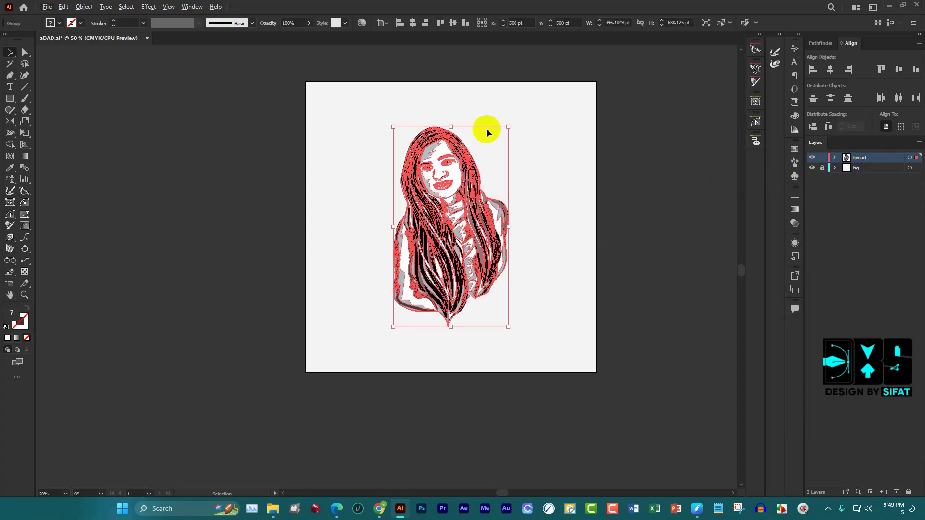
drag(454, 127, 451, 132)
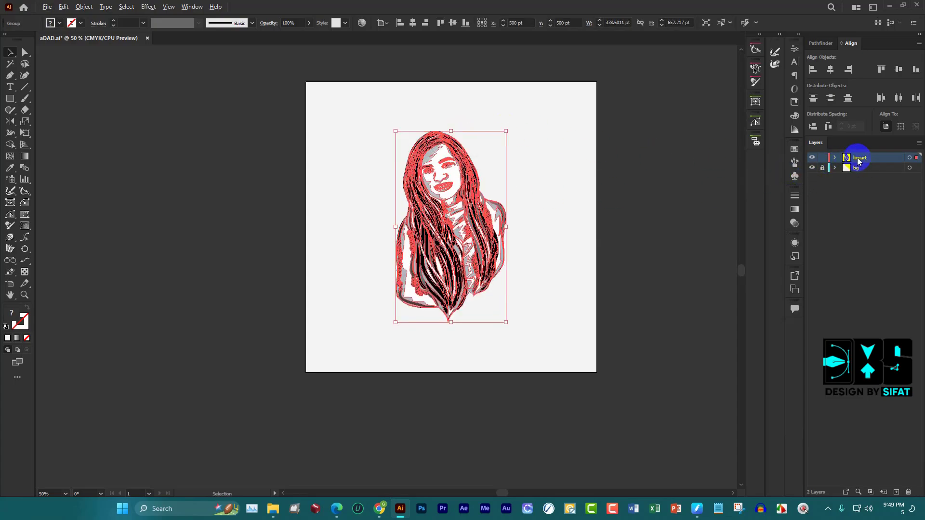
drag(859, 160, 833, 164)
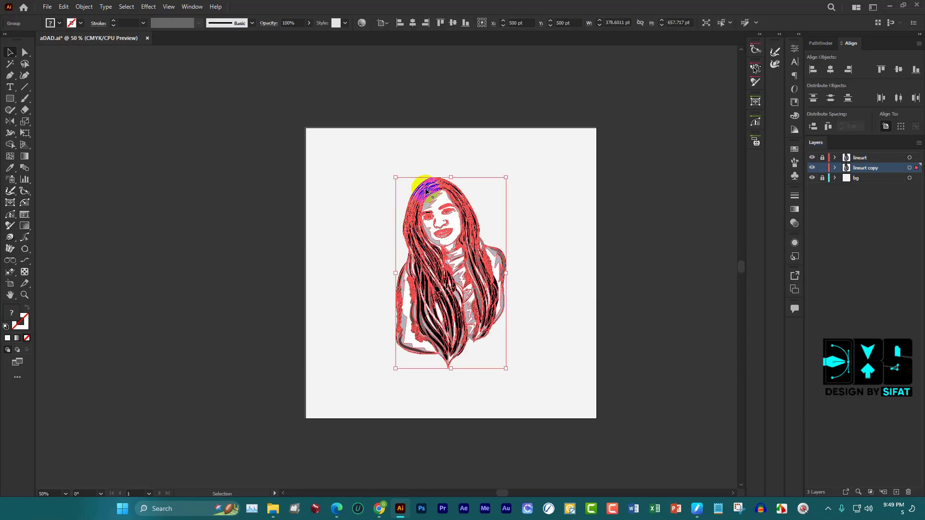
key(ctrl+minus)
mouse_move(446, 184)
mouse_down()
mouse_move(426, 88)
mouse_move(436, 130)
mouse_up()
Fade the enlarged portrait copy to 14% opacity
scroll(436, 130, up, 2)
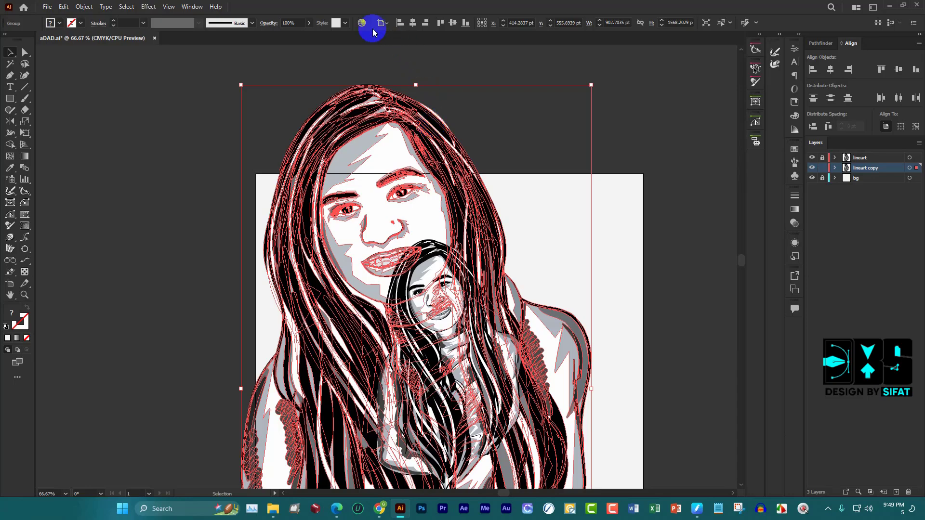
click(309, 25)
drag(305, 34, 275, 32)
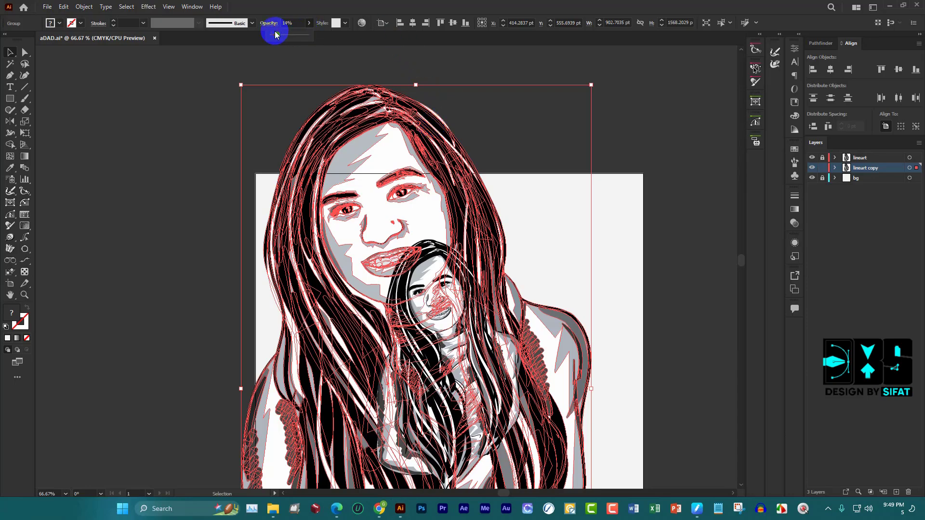
click(197, 126)
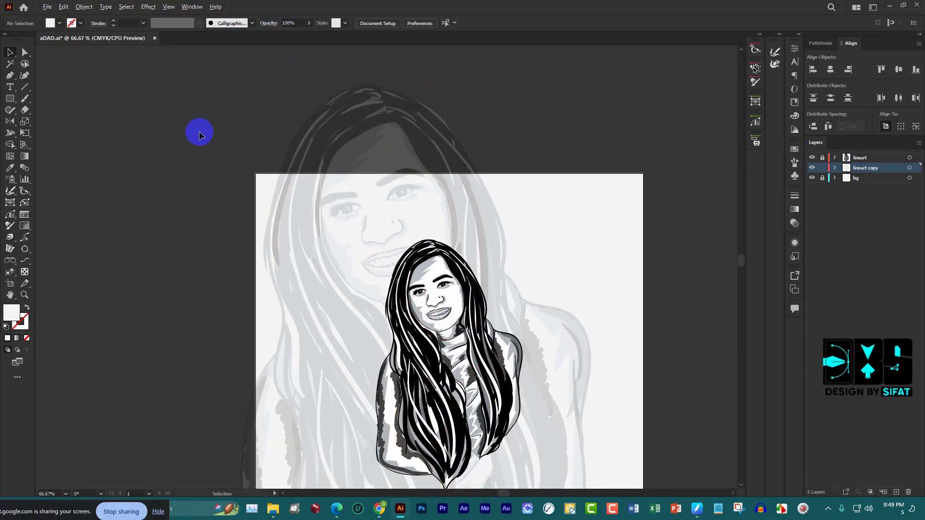
alt+scroll(199, 135, down, 1)
alt+scroll(268, 151, up, 2)
click(270, 147)
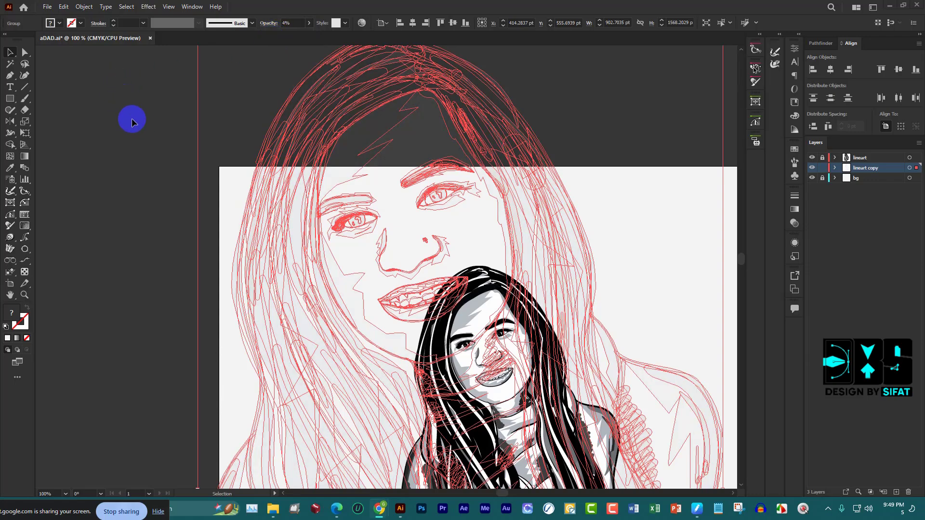
alt+scroll(139, 125, down, 1)
click(616, 181)
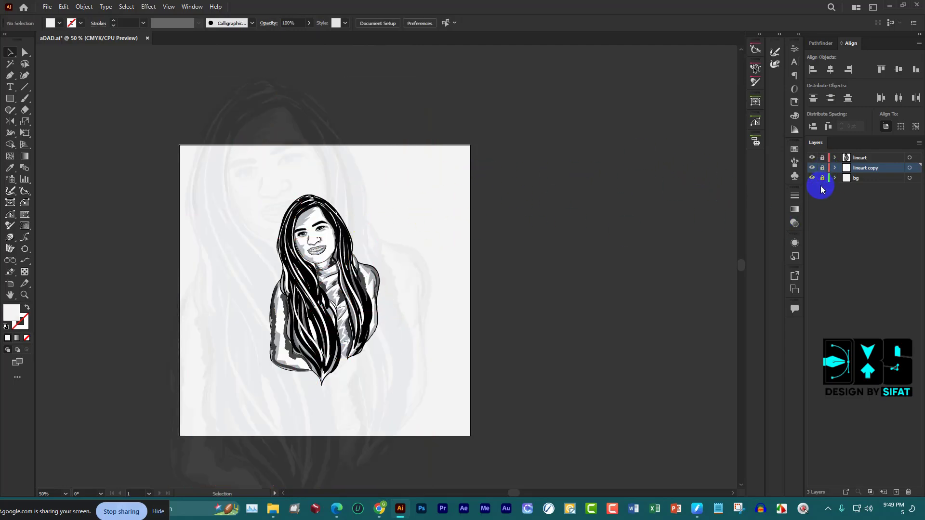
Duplicate the bg layer, move it above lineart copy, and clip the faded copy to the background rectangle
alt+drag(854, 185, 863, 191)
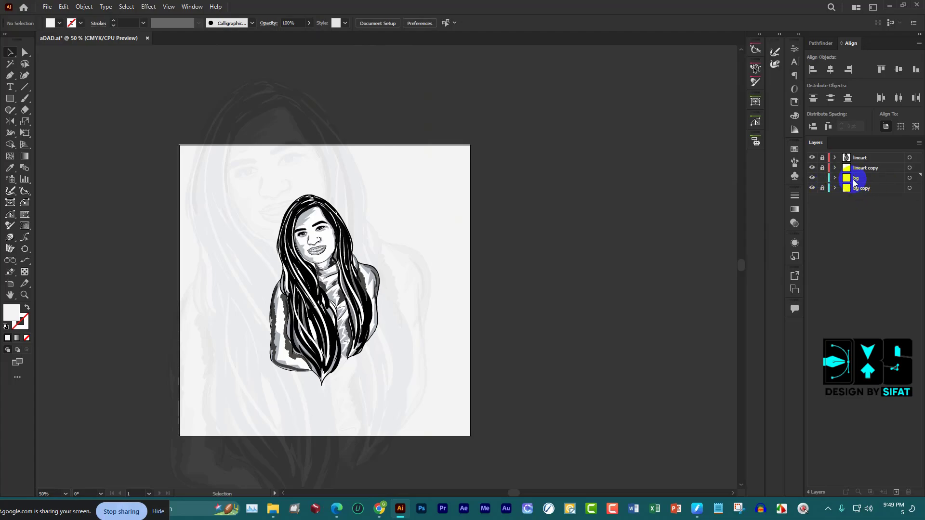
drag(849, 180, 854, 166)
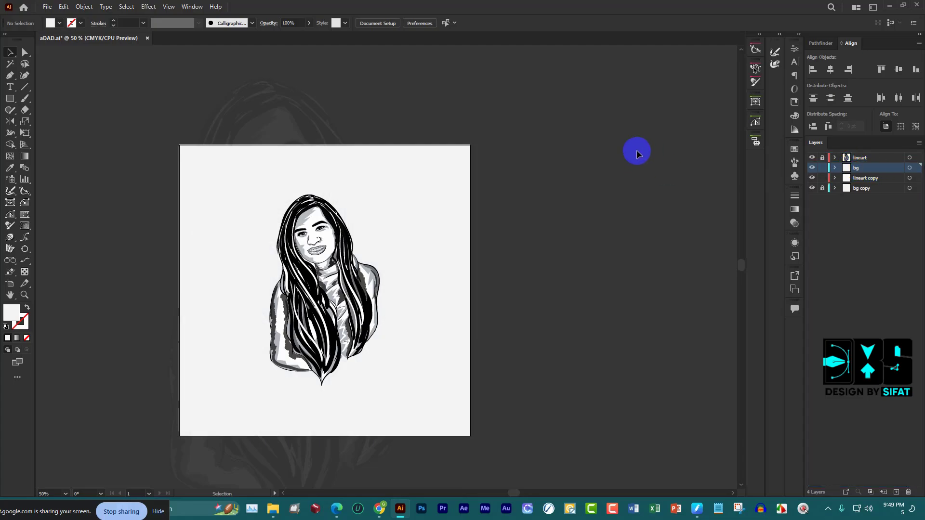
scroll(636, 150, down, 2)
drag(335, 57, 500, 207)
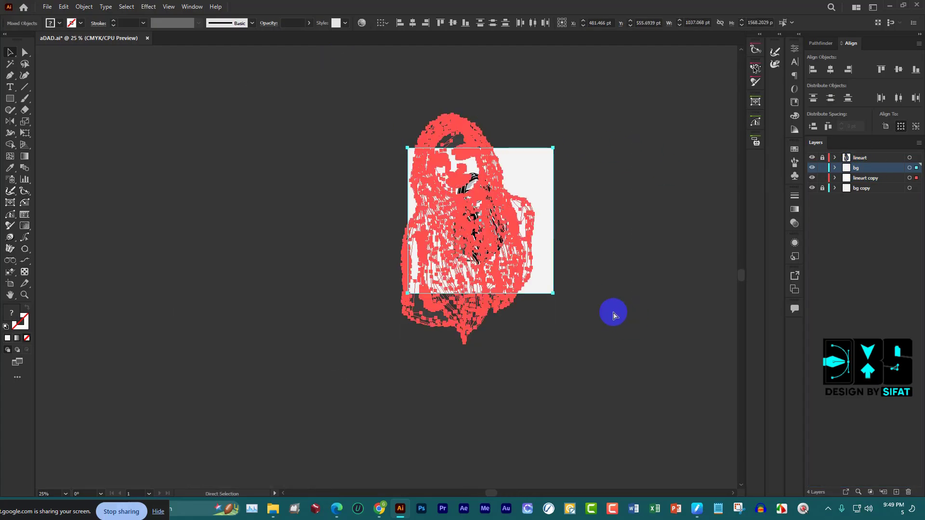
key(ctrl+7)
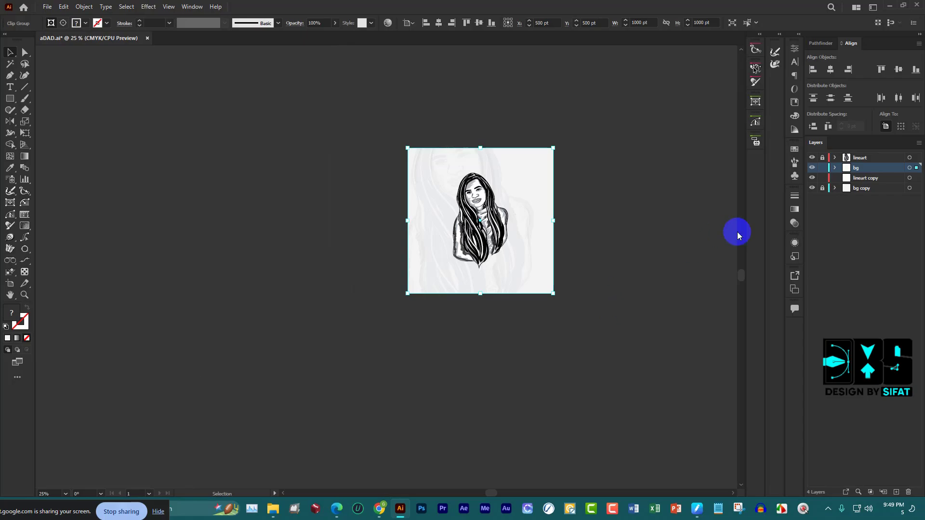
Delete the emptied lineart copy layer, lock bg, and fit the artboard in view
click(880, 178)
click(908, 492)
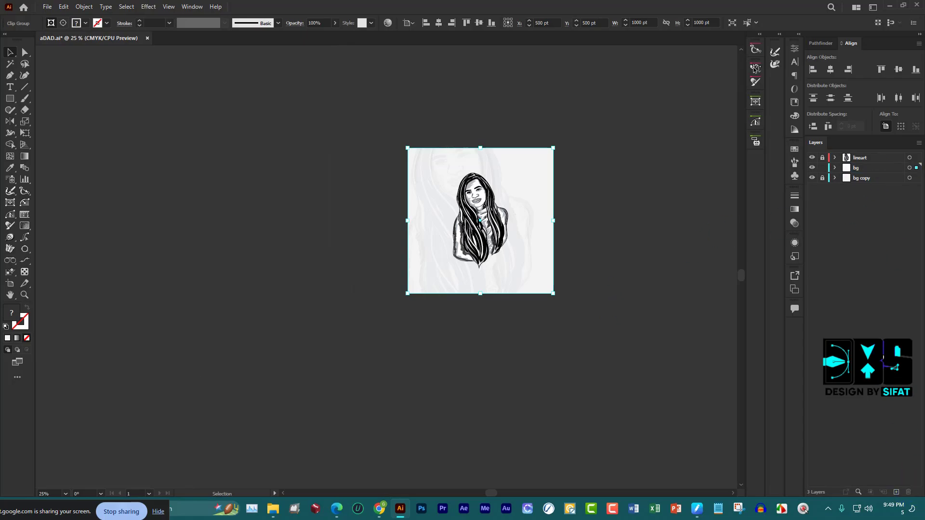
click(822, 167)
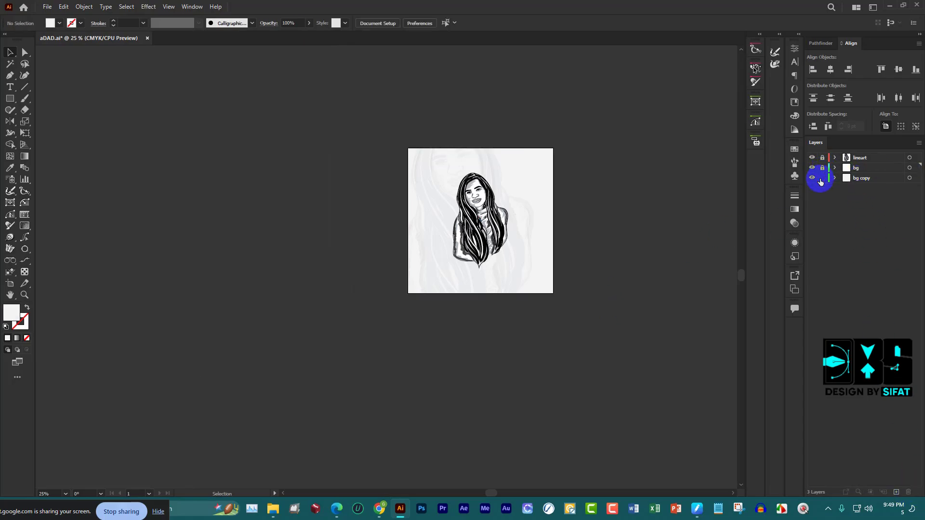
key(ctrl+0)
Fill the bg copy rectangle with a radial gradient whose dark outer stop is at 50% opacity
click(420, 102)
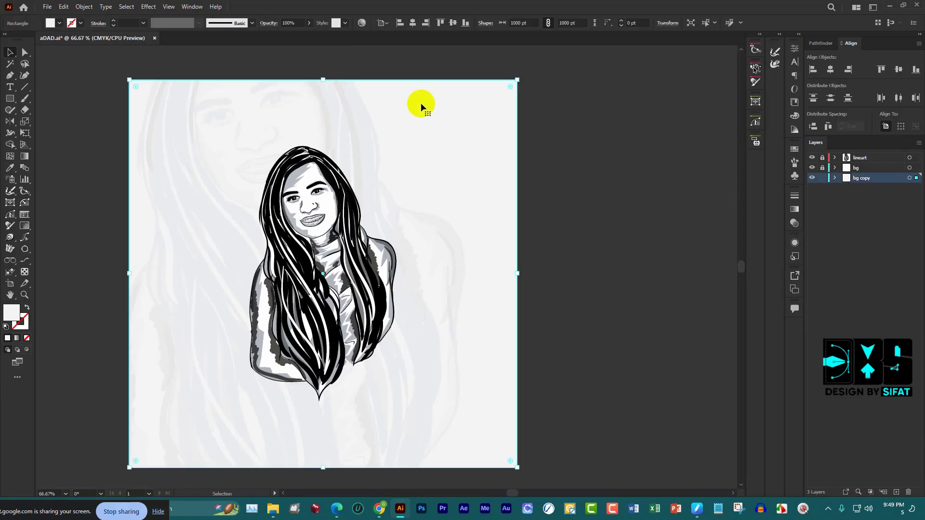
click(796, 210)
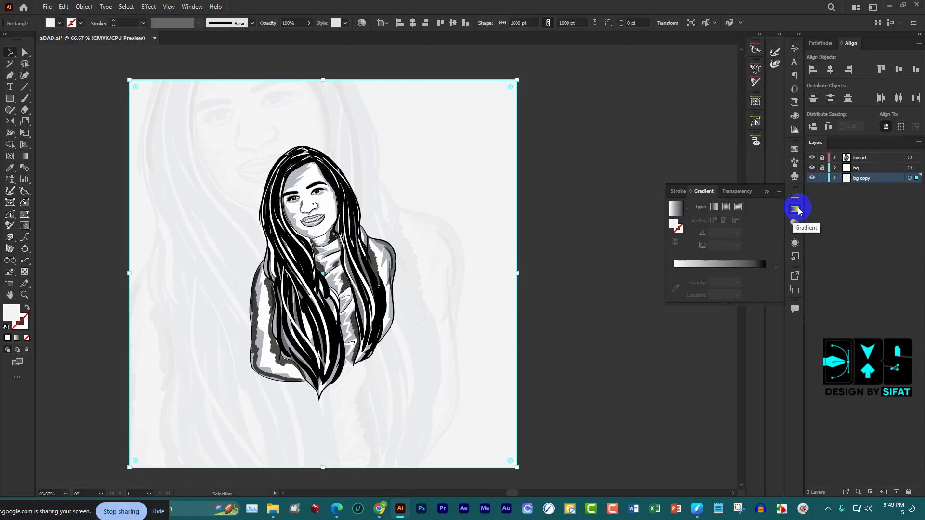
click(727, 208)
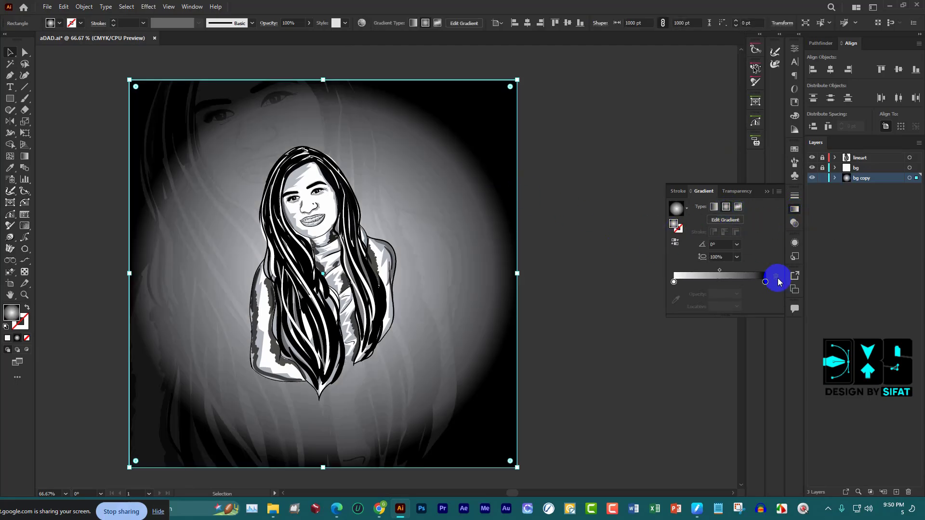
click(766, 282)
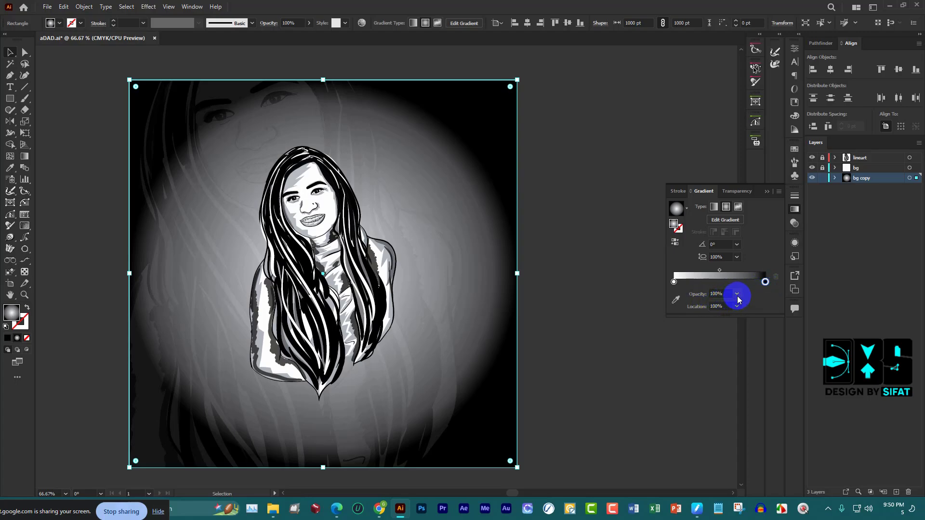
click(737, 294)
click(755, 379)
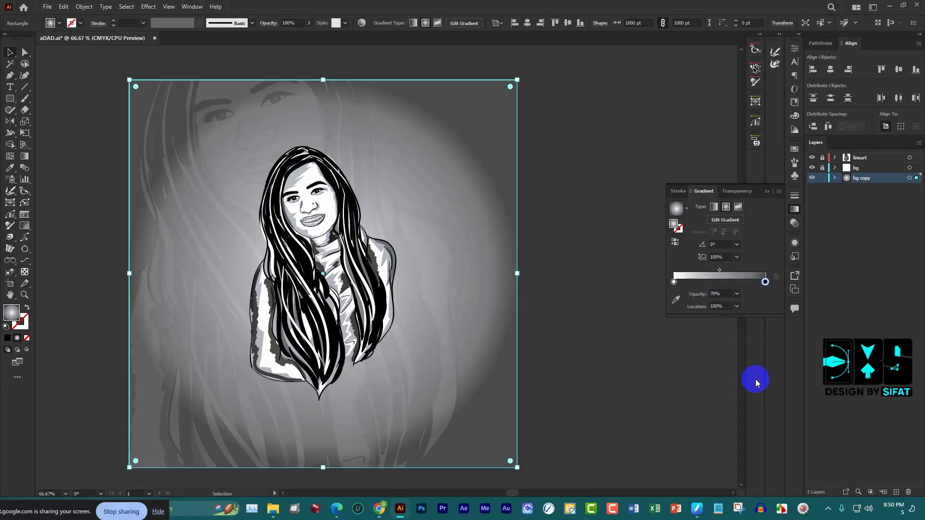
click(737, 294)
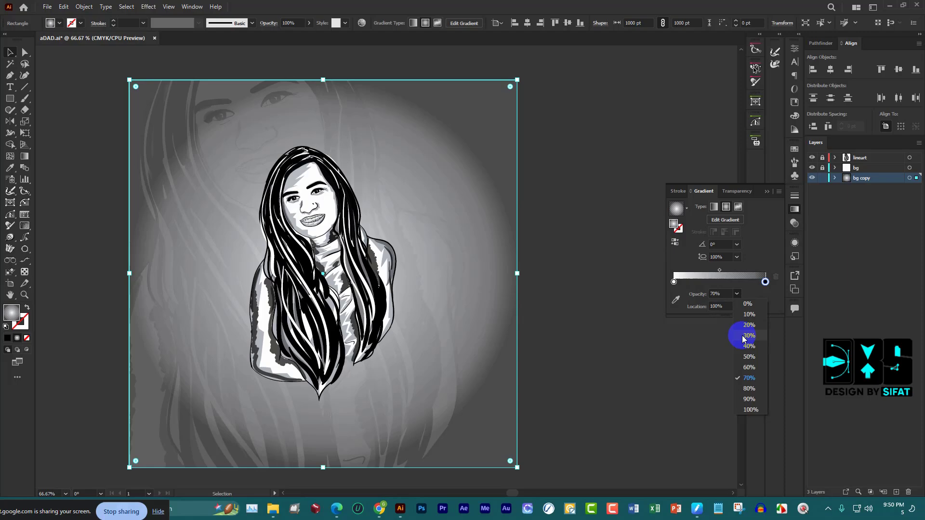
click(749, 357)
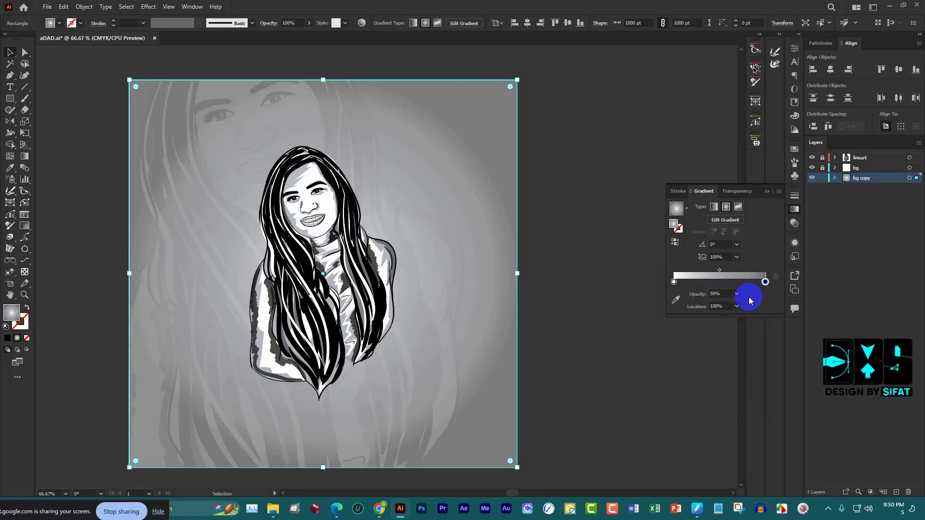
Lower the bg copy rectangle's overall opacity to 52% and preview the result
click(571, 122)
click(767, 191)
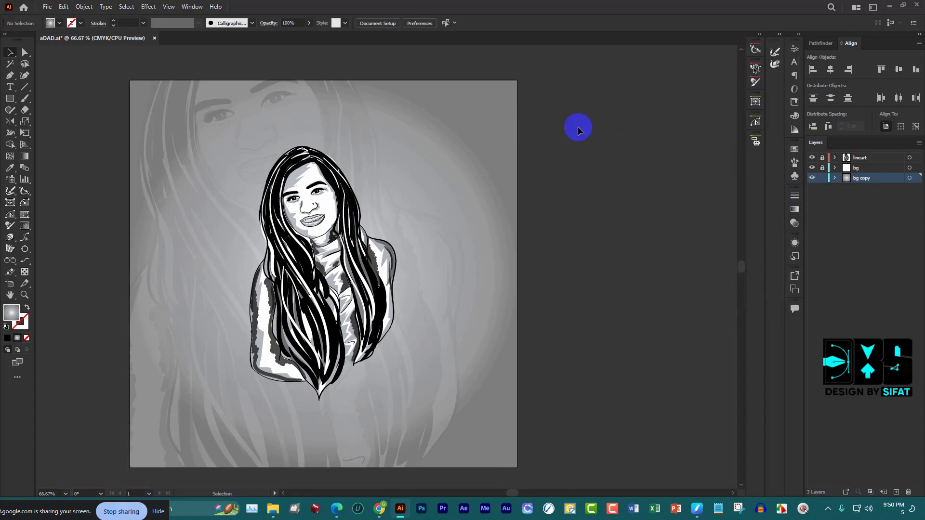
click(483, 109)
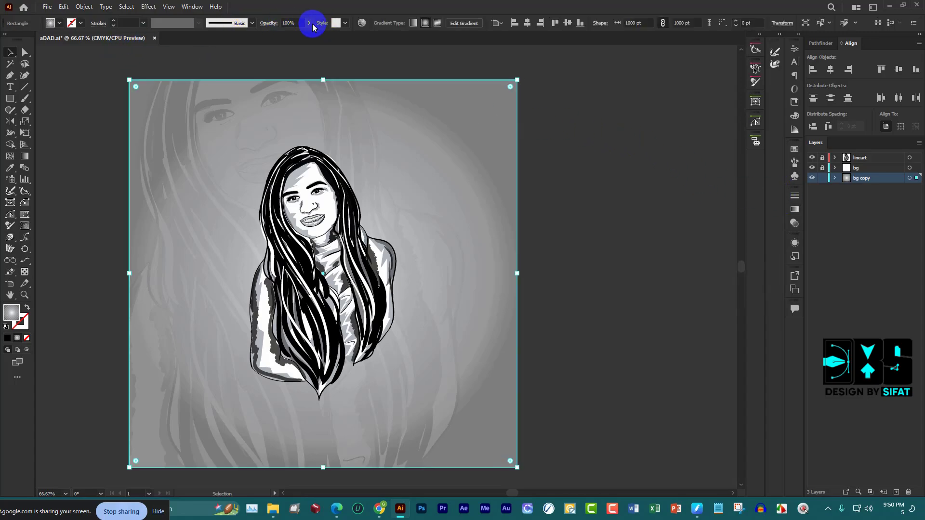
drag(298, 36, 287, 33)
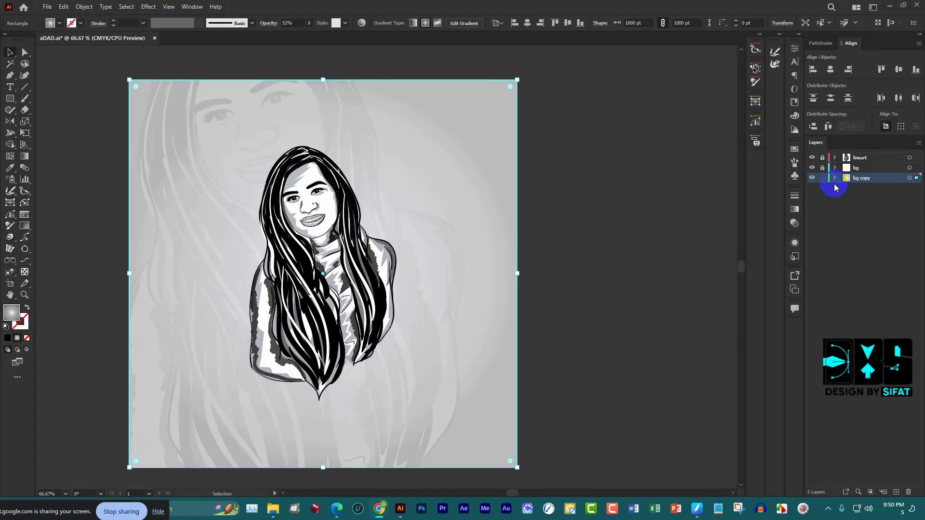
click(549, 177)
scroll(554, 164, down, 1)
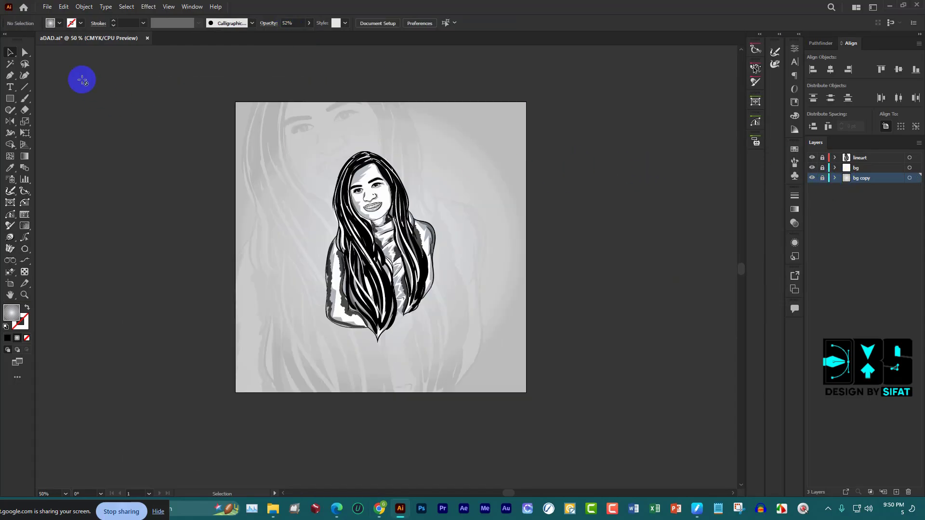
click(125, 91)
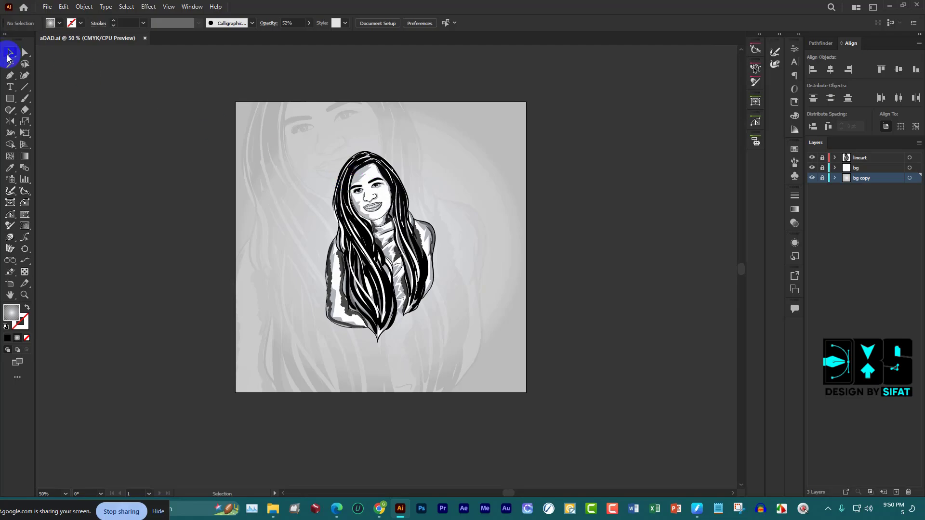
scroll(373, 172, up, 2)
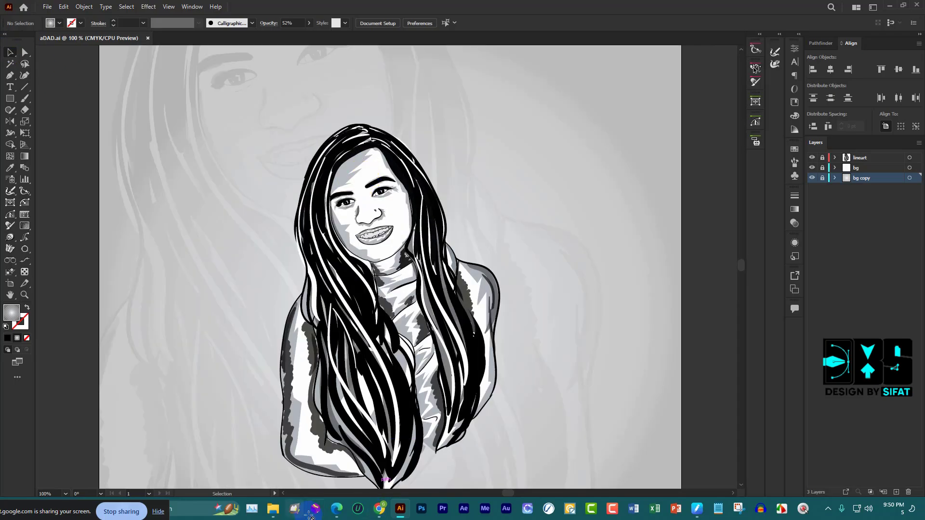
scroll(400, 237, down, 1)
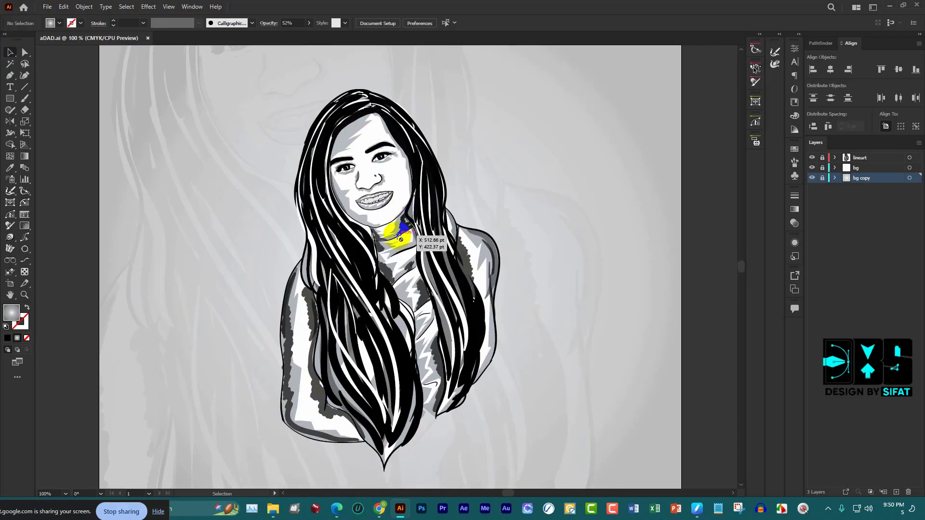